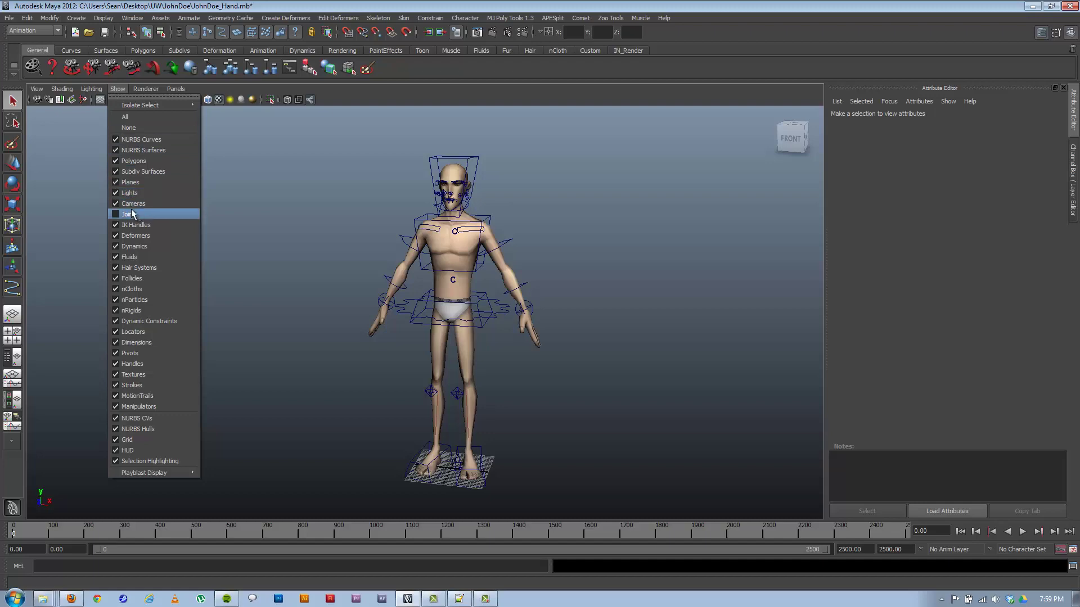
Display the joints in the viewport and examine the joint chain of the character's left hand
left_click(130, 214)
scroll(618, 357, "up", 5)
middle_click_drag(539, 336, 399, 342, "alt")
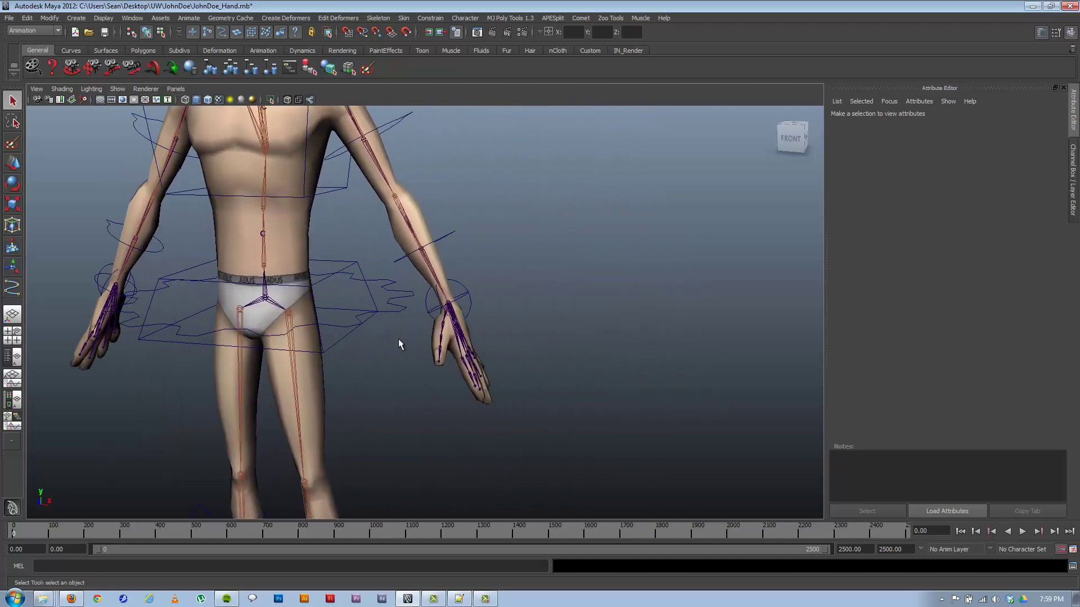
scroll(513, 366, "up", 5)
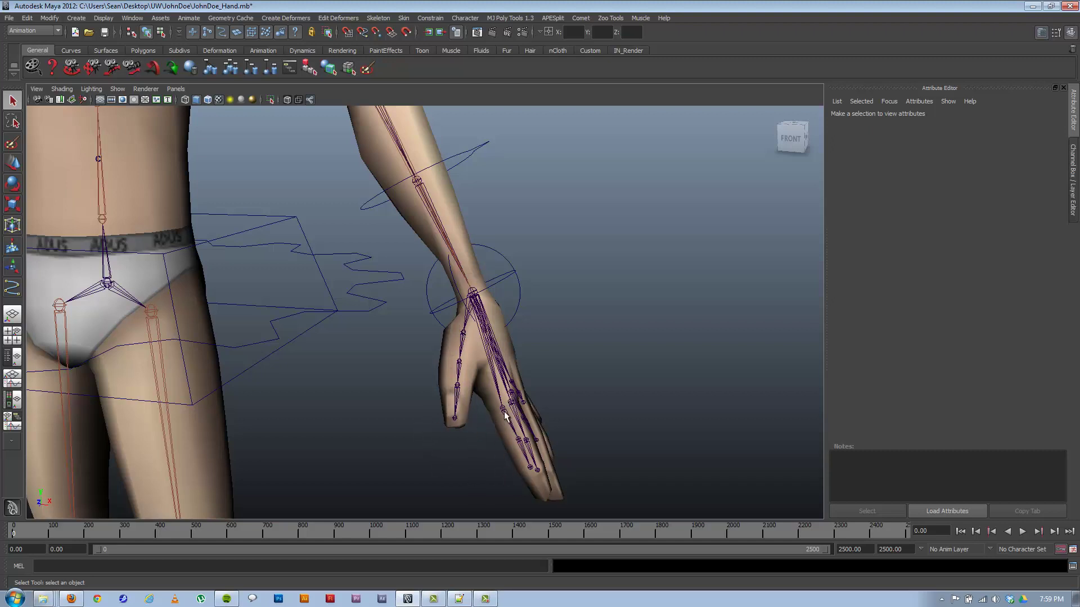
middle_click_drag(523, 400, 578, 370, "alt")
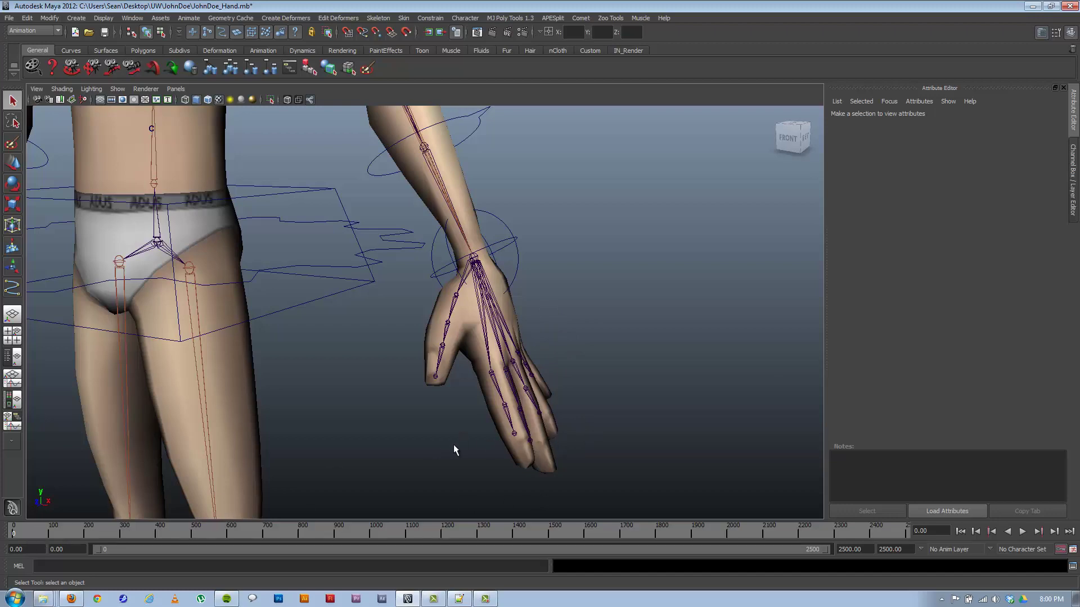
left_click_drag(558, 407, 587, 402, "alt")
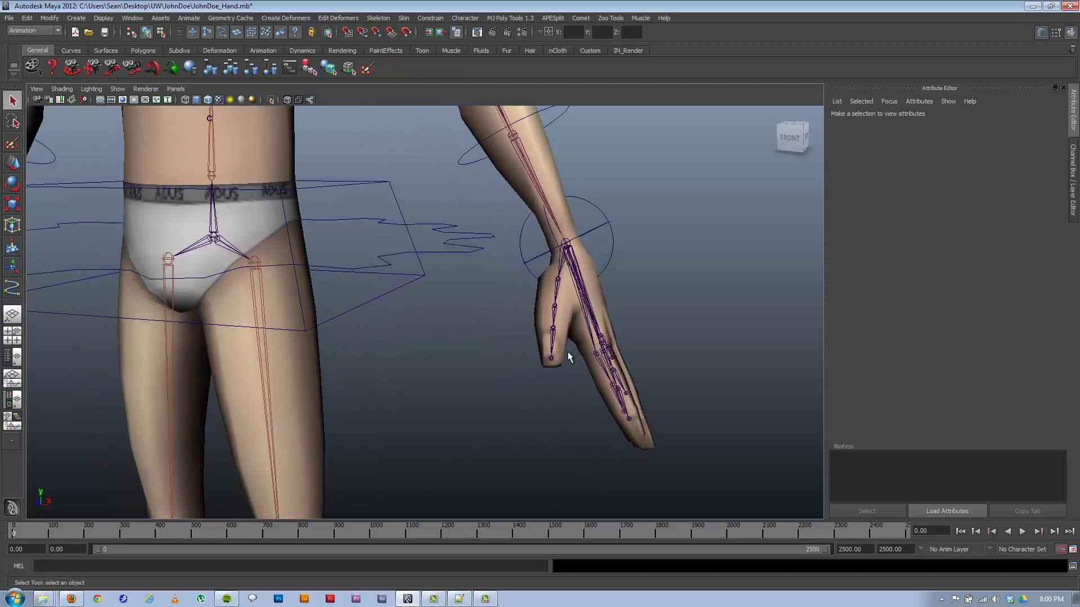
mouse_move(650, 360)
left_mouse_down("alt")
mouse_move(622, 349)
mouse_move(639, 367)
mouse_move(634, 350)
left_mouse_up("alt")
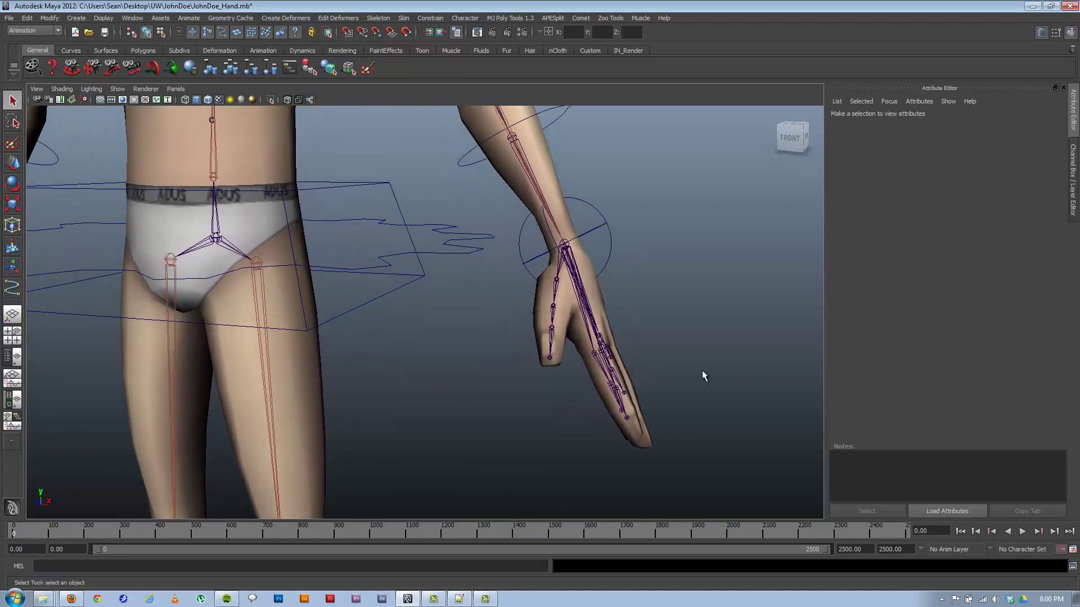
Inspect the channel attributes of the left wrist control, lf_wrist_CTRL
left_click(609, 249)
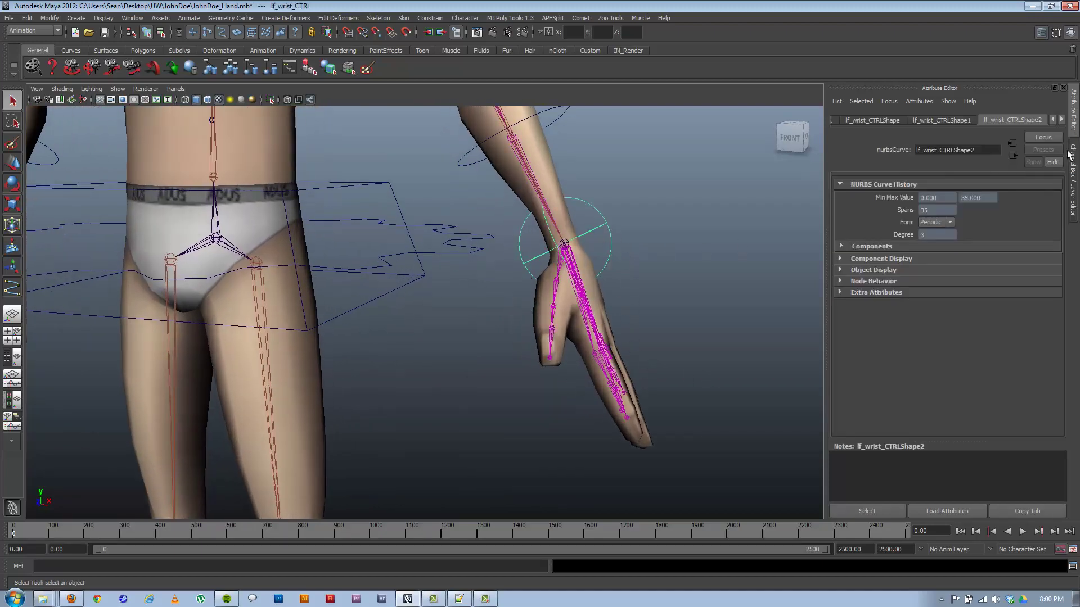
left_click(1075, 160)
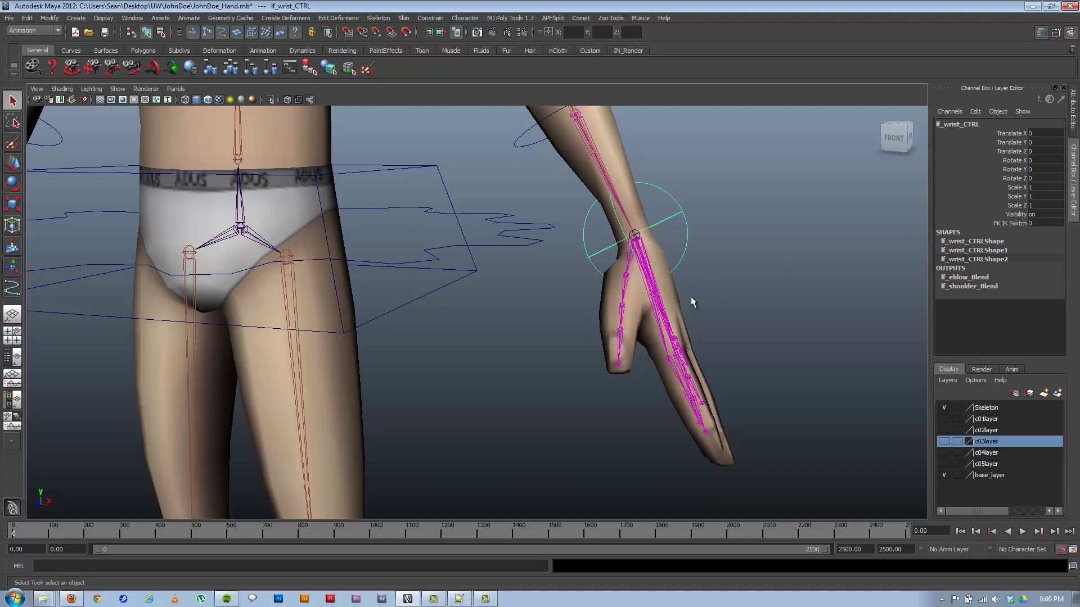
left_click(706, 292)
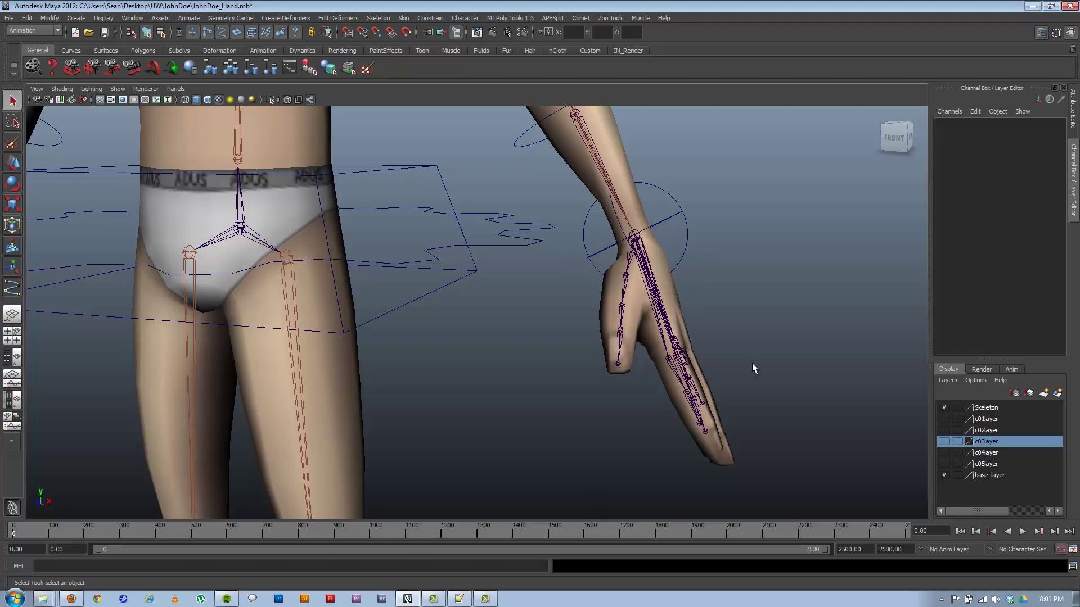
Select the parent group lf_hand_ctGRP of the hand-shaped control between the feet and snap it onto the left hand joint
right_click_drag(754, 349, 593, 265, "alt")
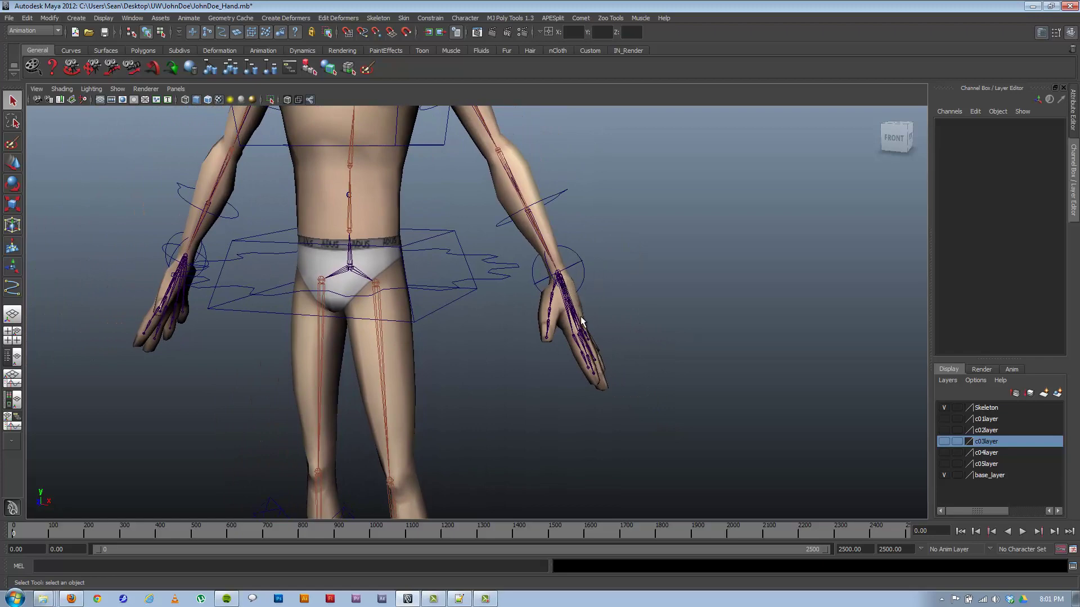
right_click_drag(526, 337, 422, 463, "alt")
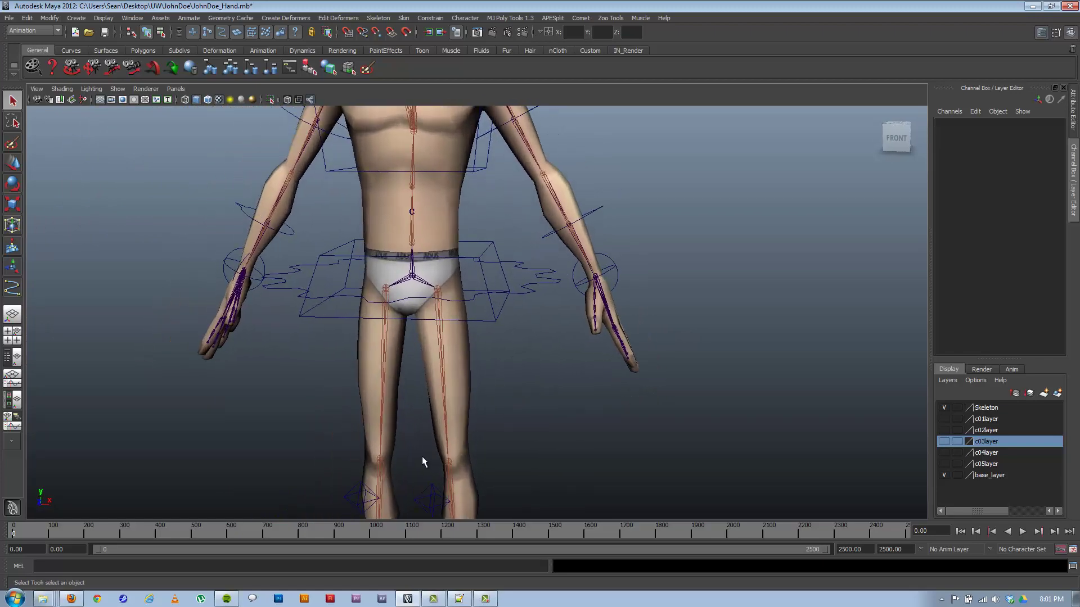
middle_click_drag(422, 462, 417, 282, "alt")
left_click_drag(416, 283, 450, 357, "alt")
right_click_drag(450, 356, 556, 420, "alt")
left_click(477, 421)
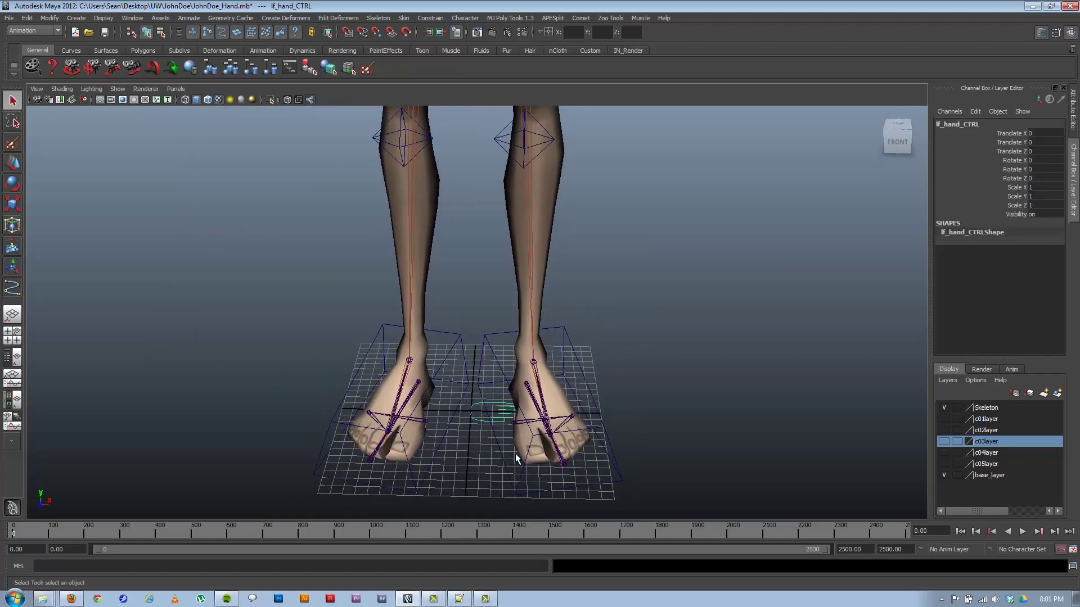
key("Up")
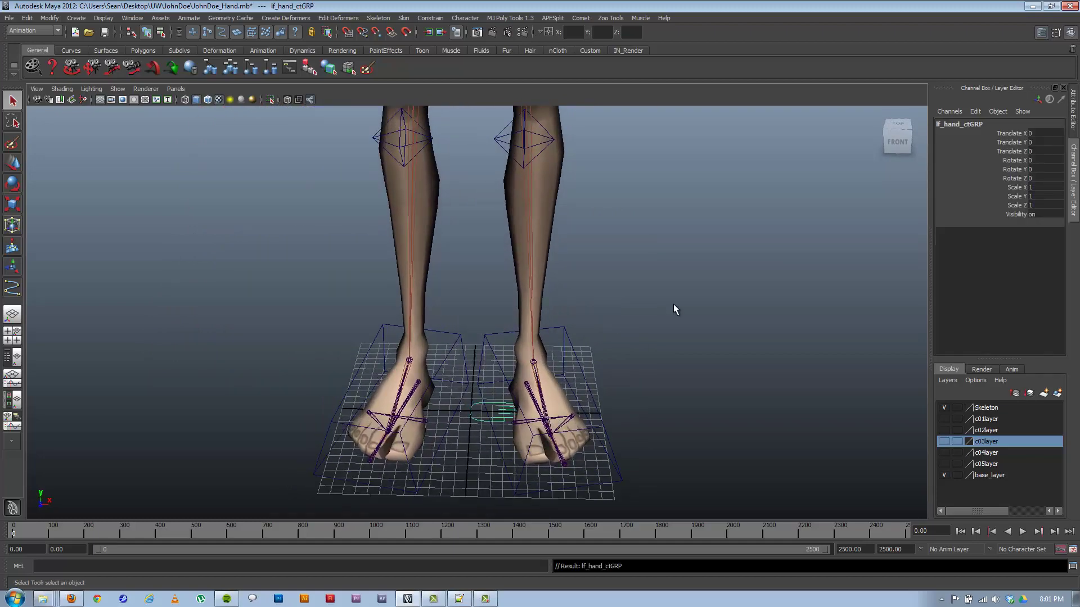
right_click_drag(495, 284, 378, 253, "alt")
middle_click_drag(378, 253, 403, 302, "alt")
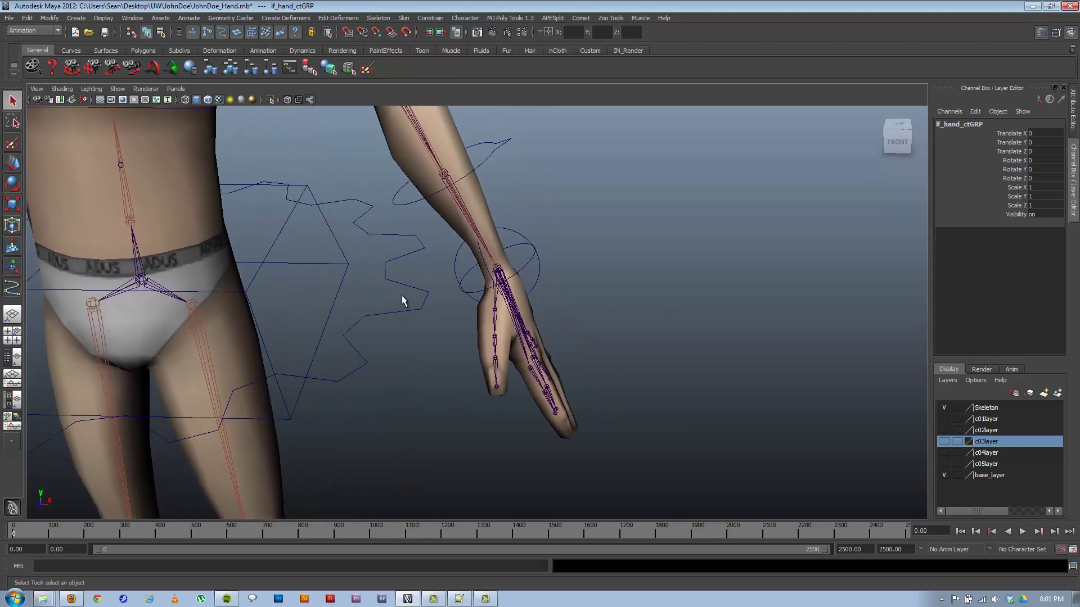
key("w")
middle_click_drag(523, 253, 497, 271)
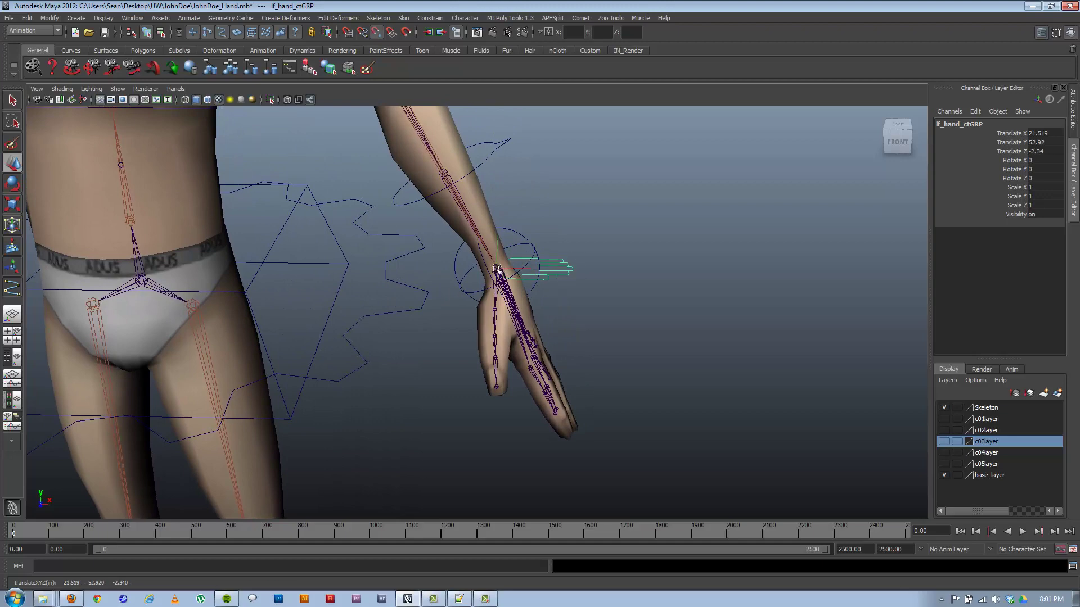
Hide the polygons in the viewport so the left hand's joints and control curves are unobstructed
right_click_drag(444, 306, 562, 332, "alt")
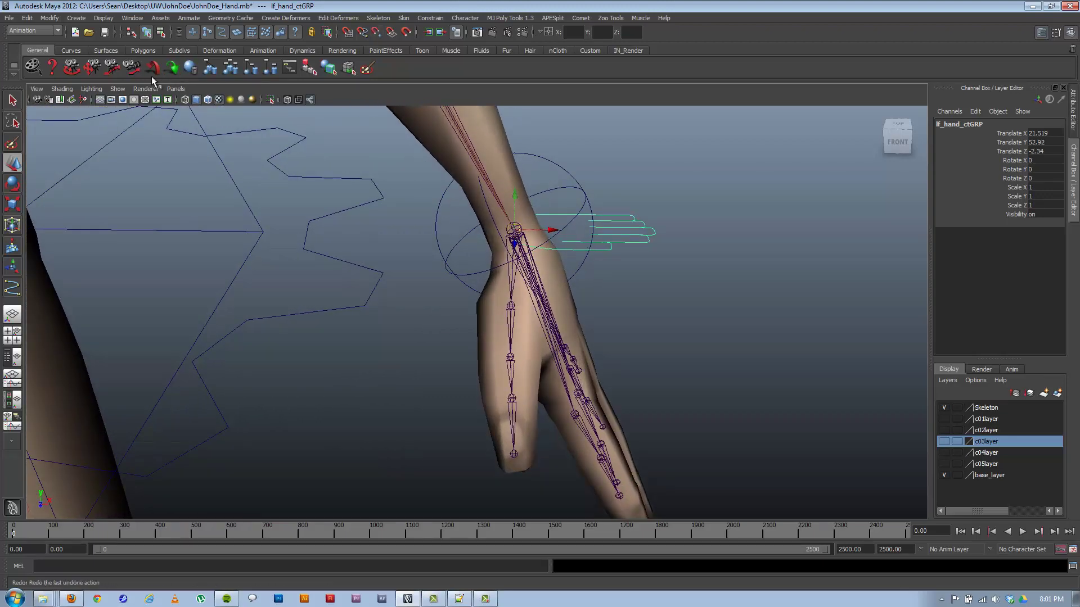
left_click(117, 89)
left_click(133, 161)
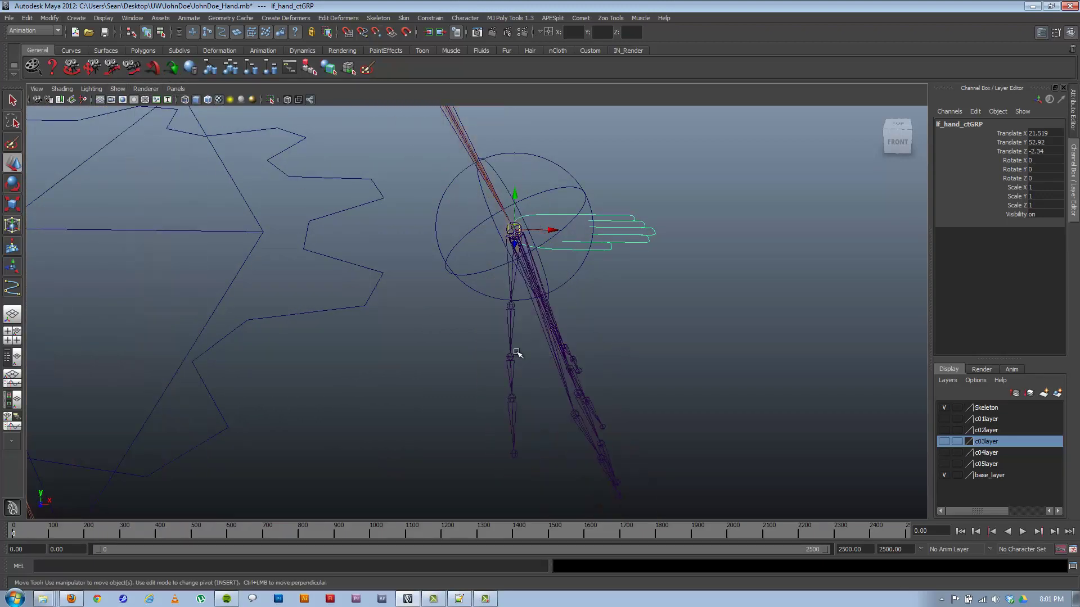
Open the Outliner and locate the lf_hand_ctGRP group
left_click(132, 18)
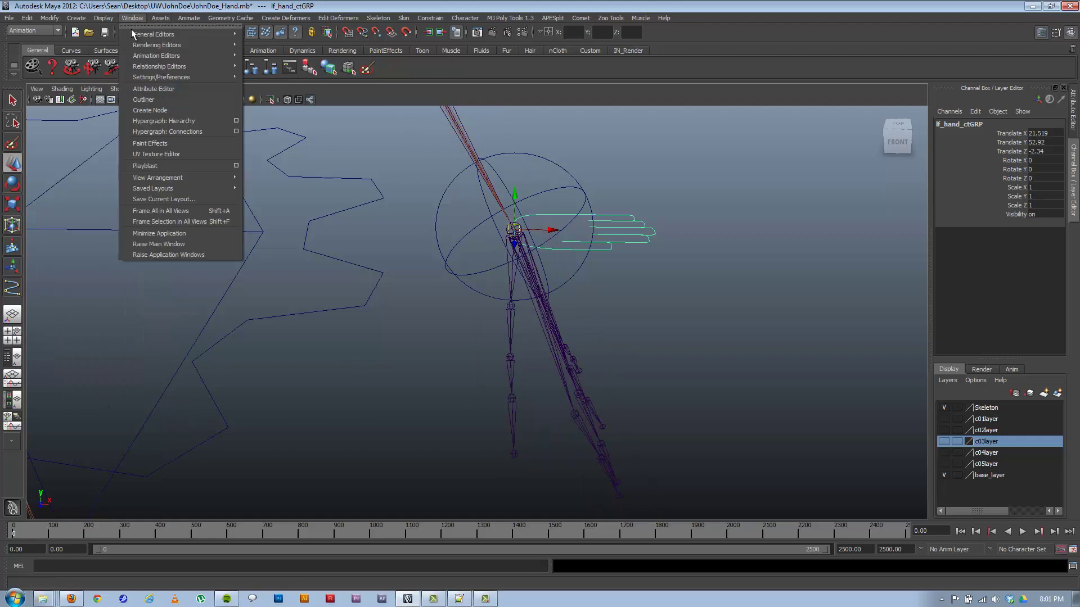
left_click(138, 102)
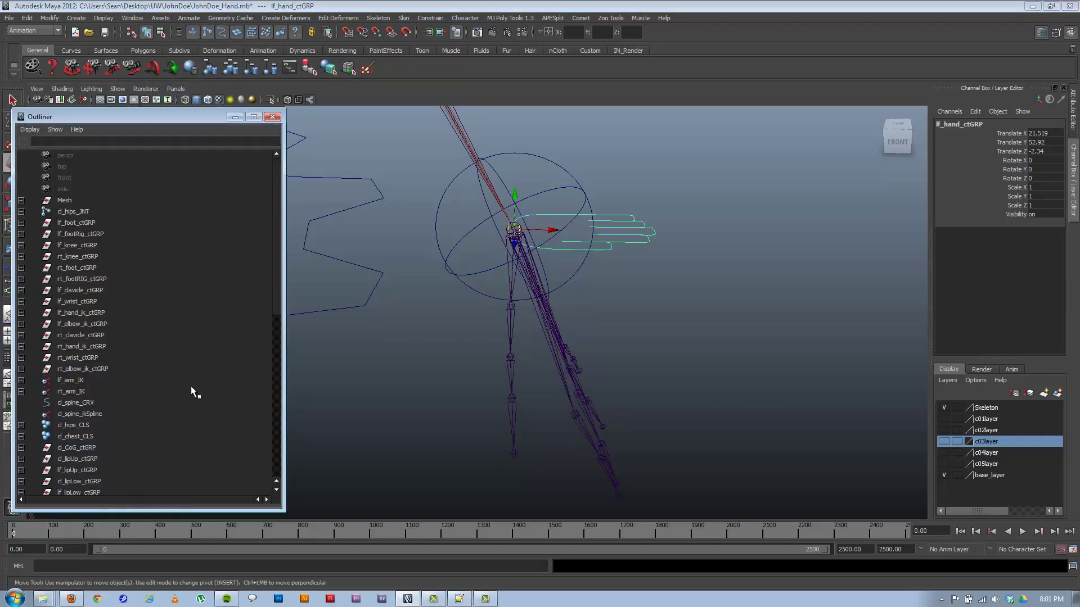
scroll(190, 385, "down", 10)
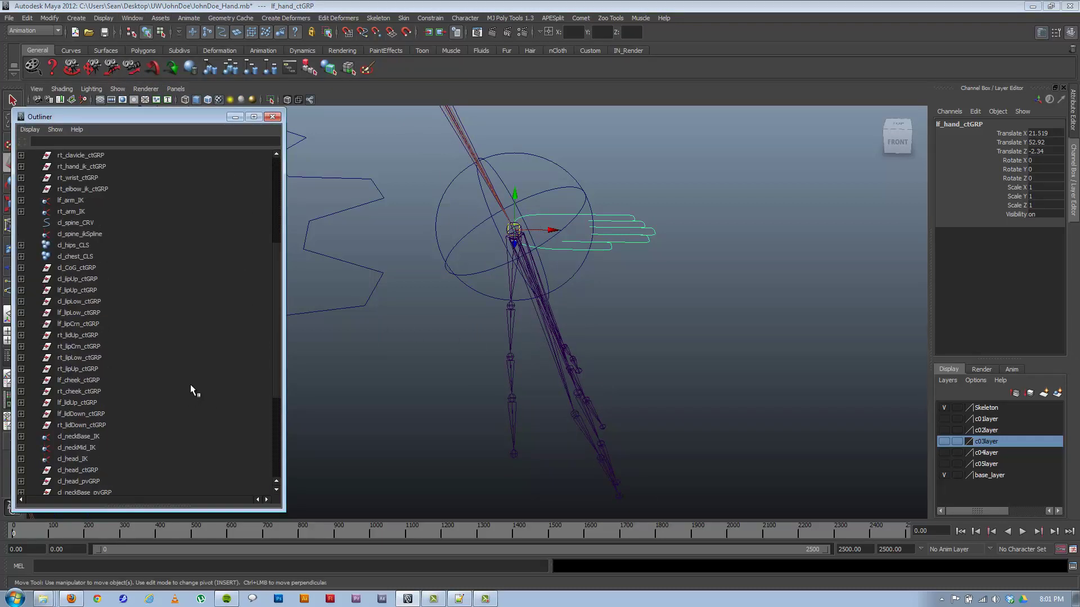
Orient-constrain lf_hand_ctGRP to the left hand joint lf_hand_JNT
left_click(557, 332)
scroll(525, 320, "down", 5)
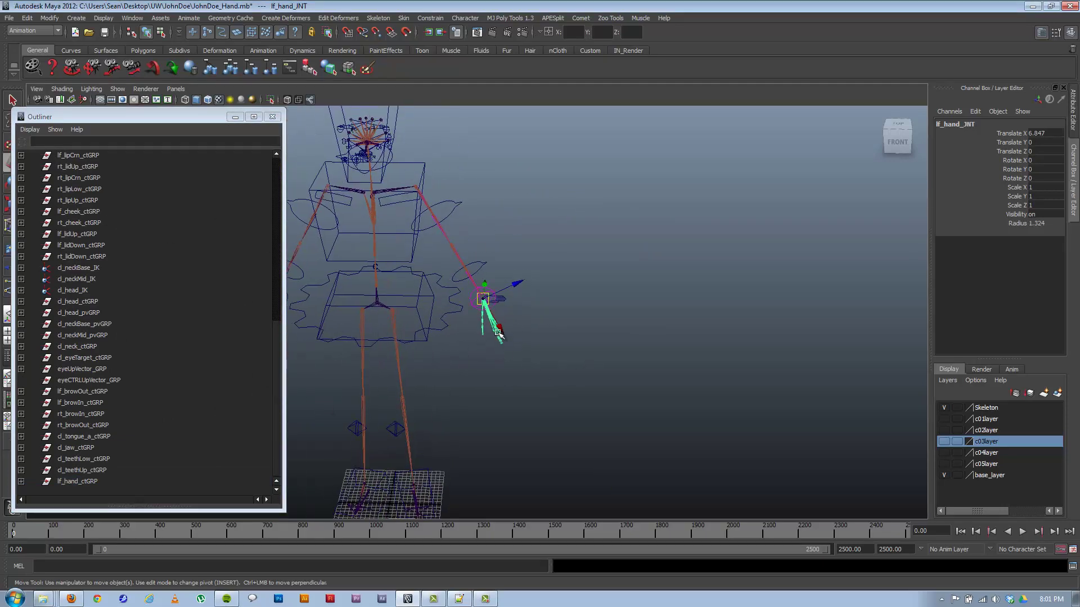
middle_click_drag(532, 332, 585, 329, "alt")
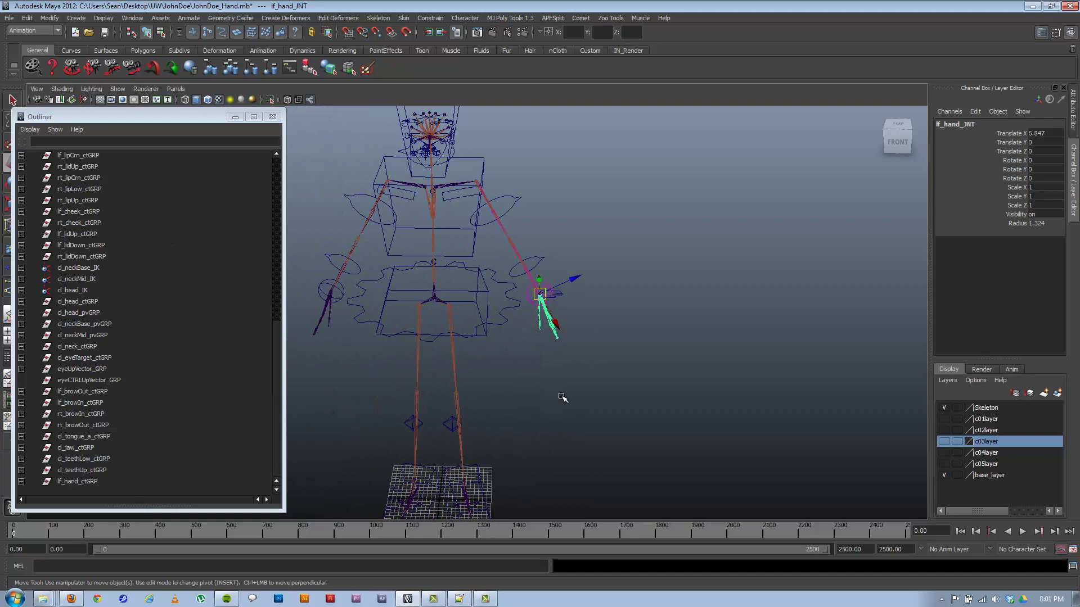
scroll(658, 381, "up", 6)
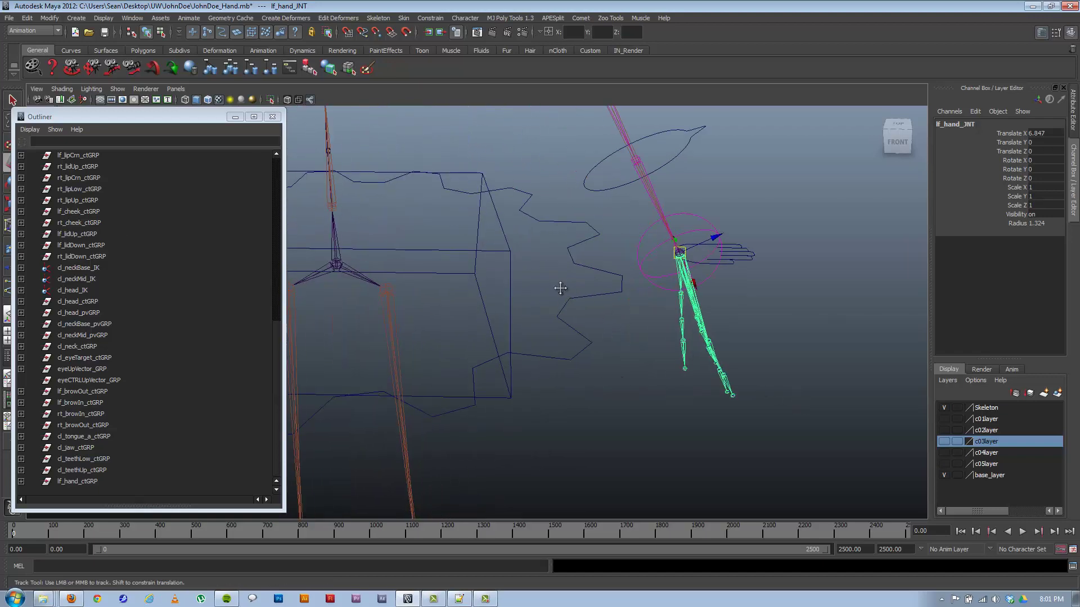
middle_click_drag(560, 289, 494, 305, "alt")
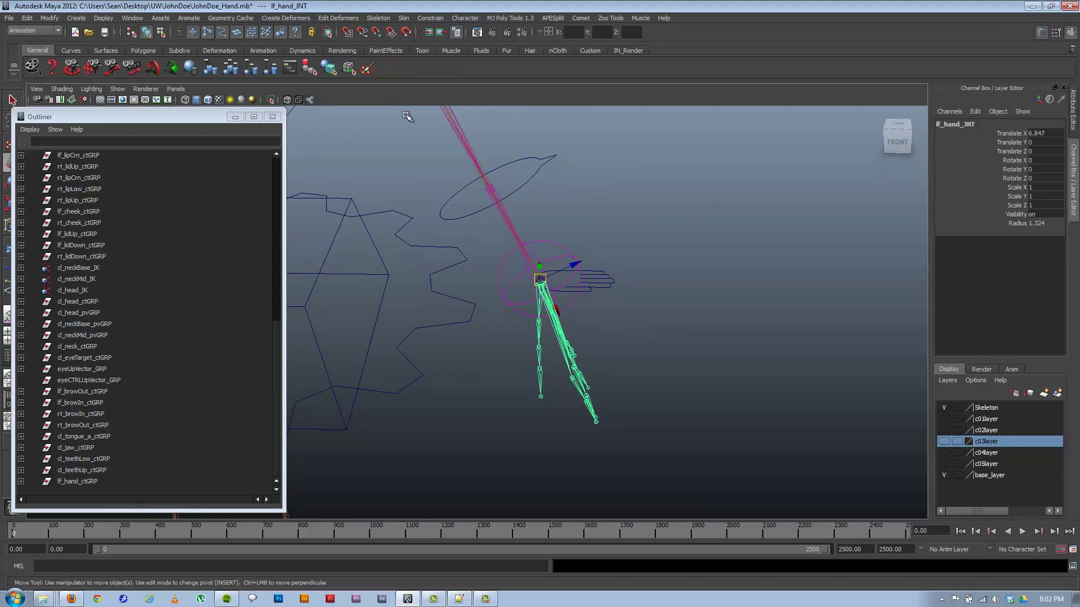
middle_click_drag(551, 329, 572, 331, "alt")
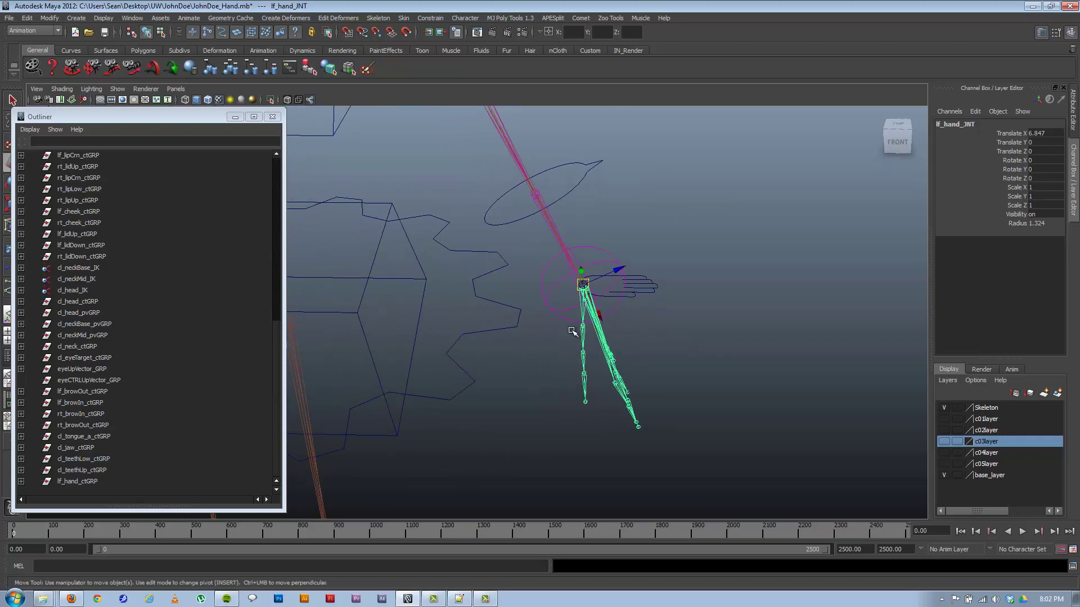
right_click_drag(572, 331, 602, 297, "alt")
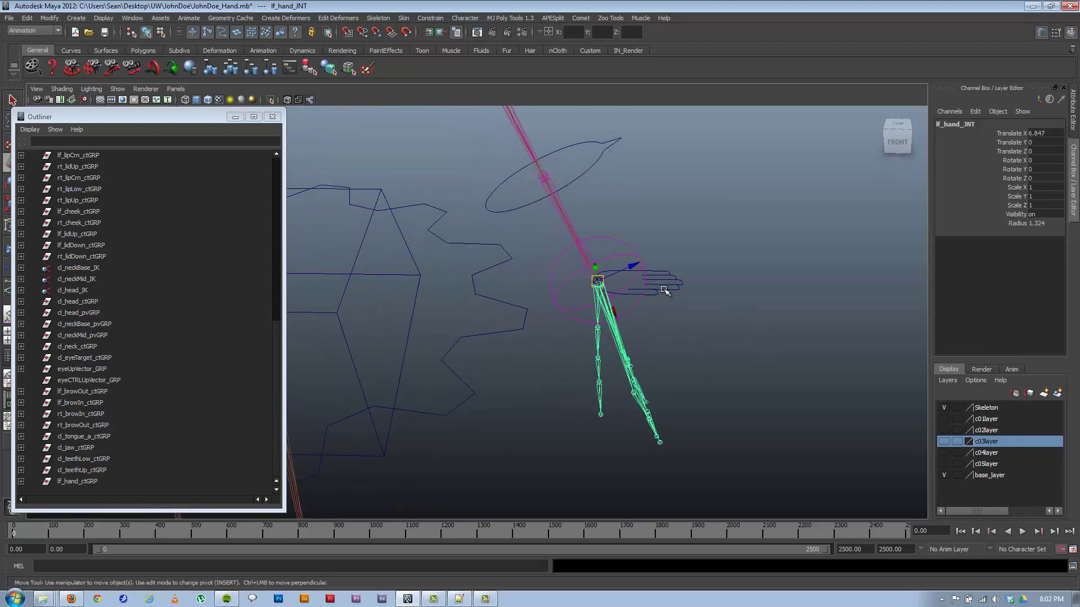
left_click(646, 354)
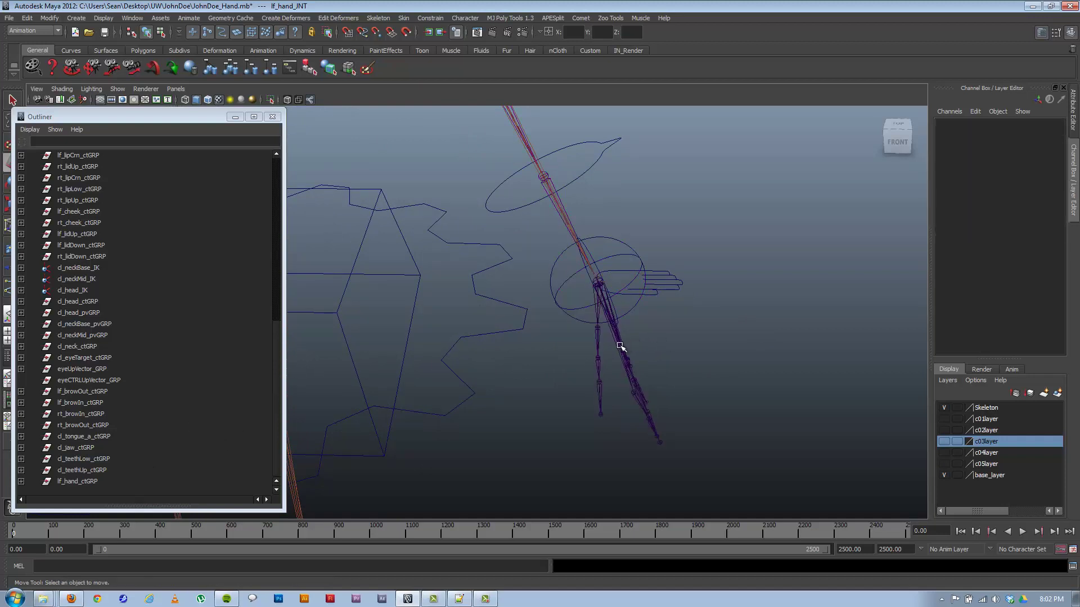
key("ctrl+z")
left_click(95, 482)
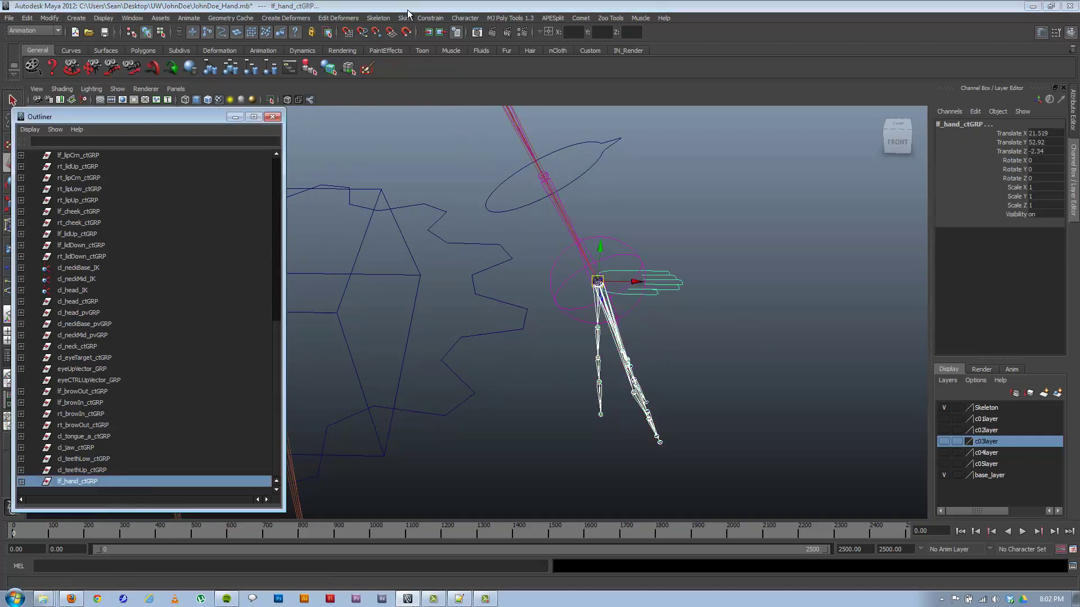
left_click(430, 18)
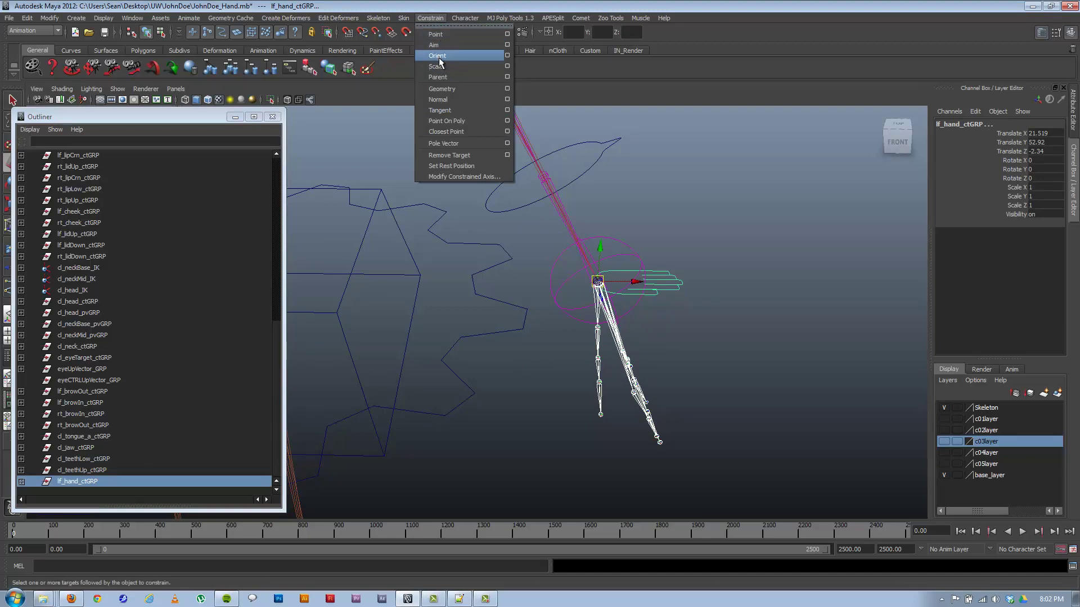
left_click(438, 55)
Rotate the hand control lf_hand_CTRL about its X axis, setting Rotate X to 90
left_click_drag(541, 329, 556, 319, "alt")
left_click(607, 289)
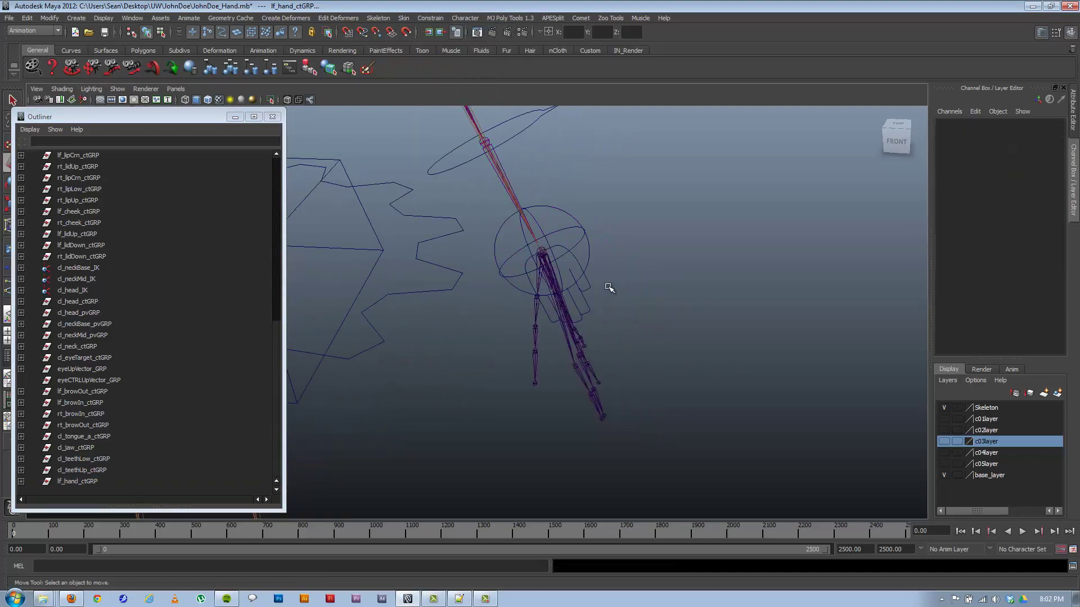
left_click(589, 290)
key("e")
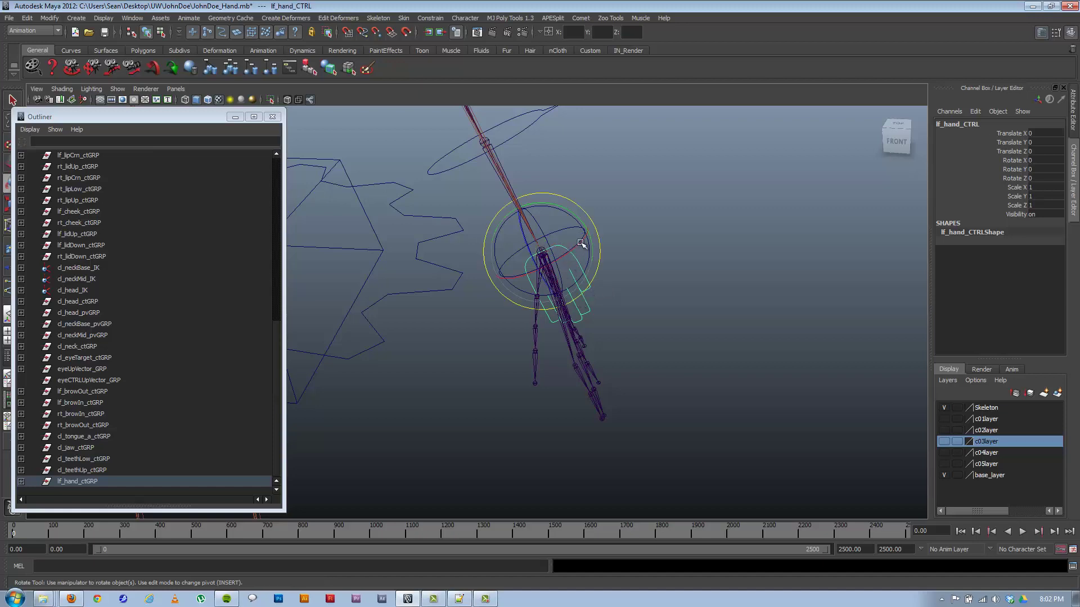
left_click_drag(574, 248, 551, 302)
double_click(1041, 161)
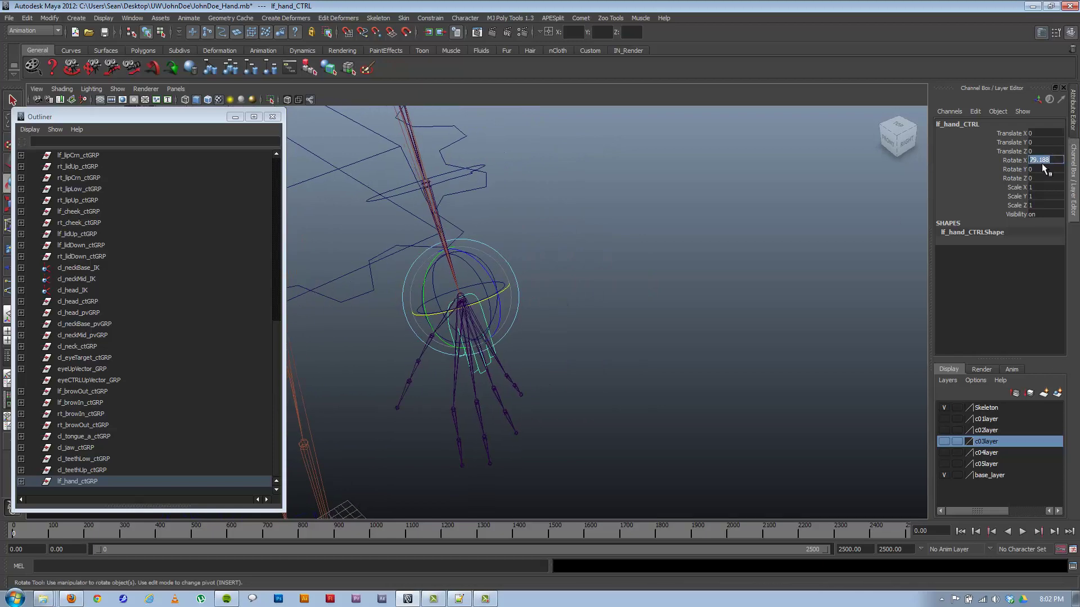
type("90")
key("Return")
Freeze the transformations of lf_hand_CTRL
left_click_drag(588, 337, 559, 309, "alt")
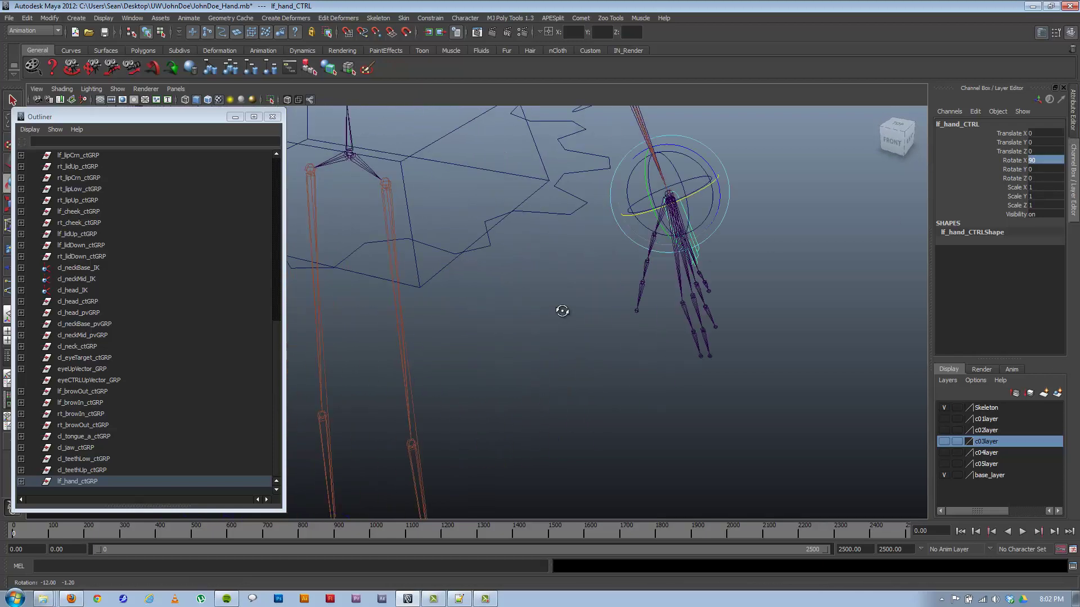
middle_click_drag(559, 309, 596, 341, "alt")
left_click(50, 18)
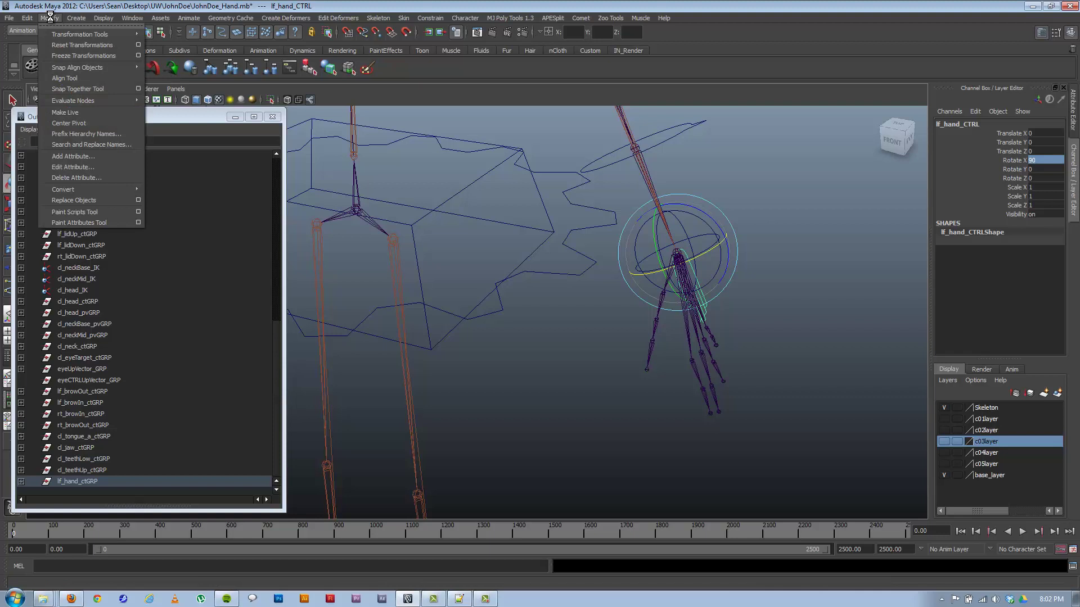
left_click(58, 55)
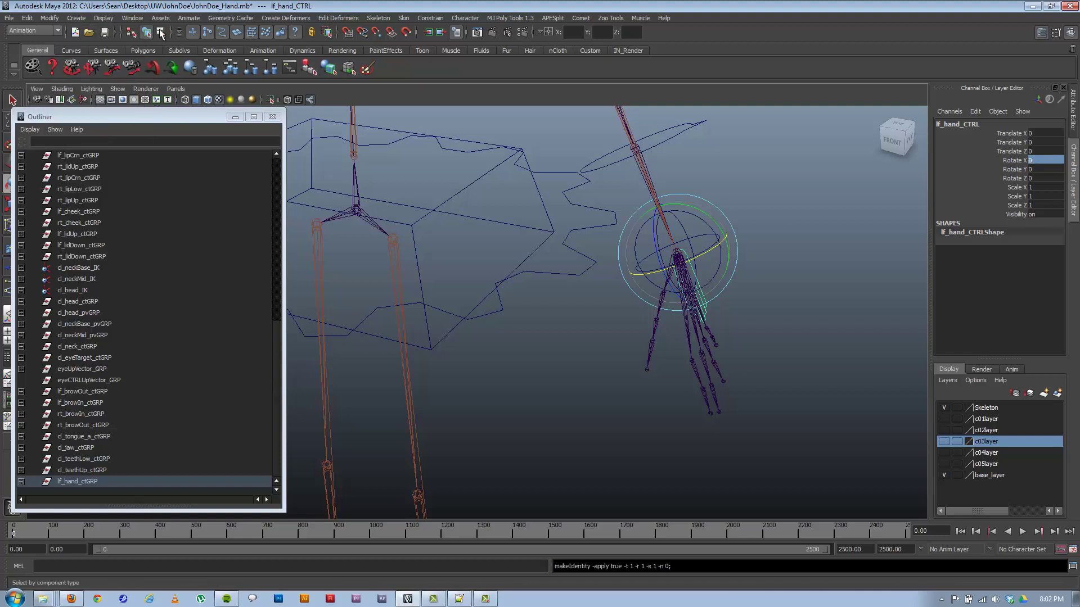
Select all control vertices of lf_hand_CTRL and display the character's polygon meshes in the viewport
left_click_drag(655, 239, 790, 353)
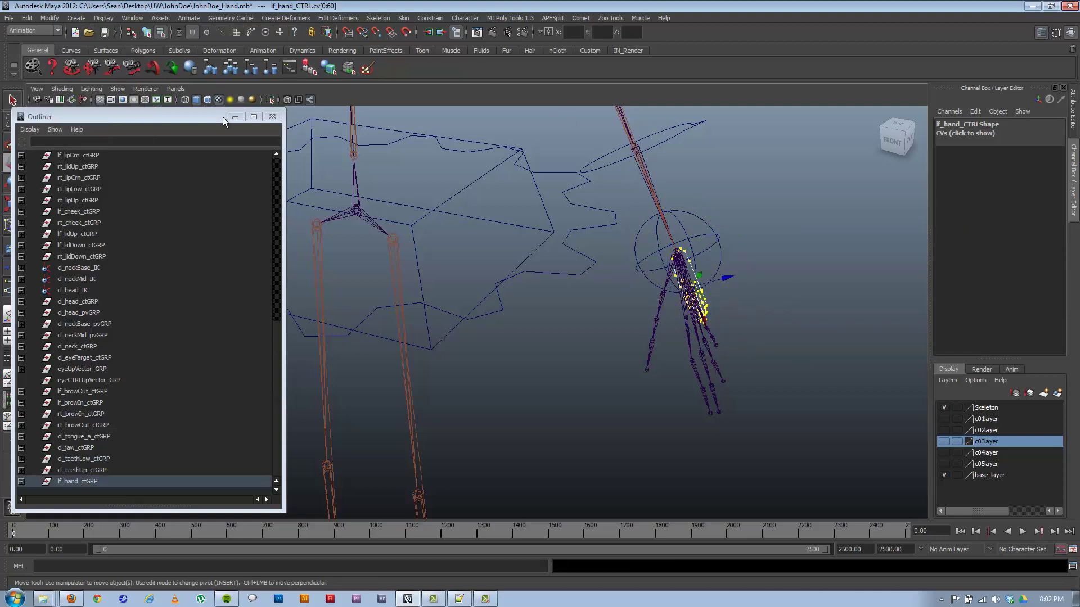
left_click(117, 89)
left_click(127, 175)
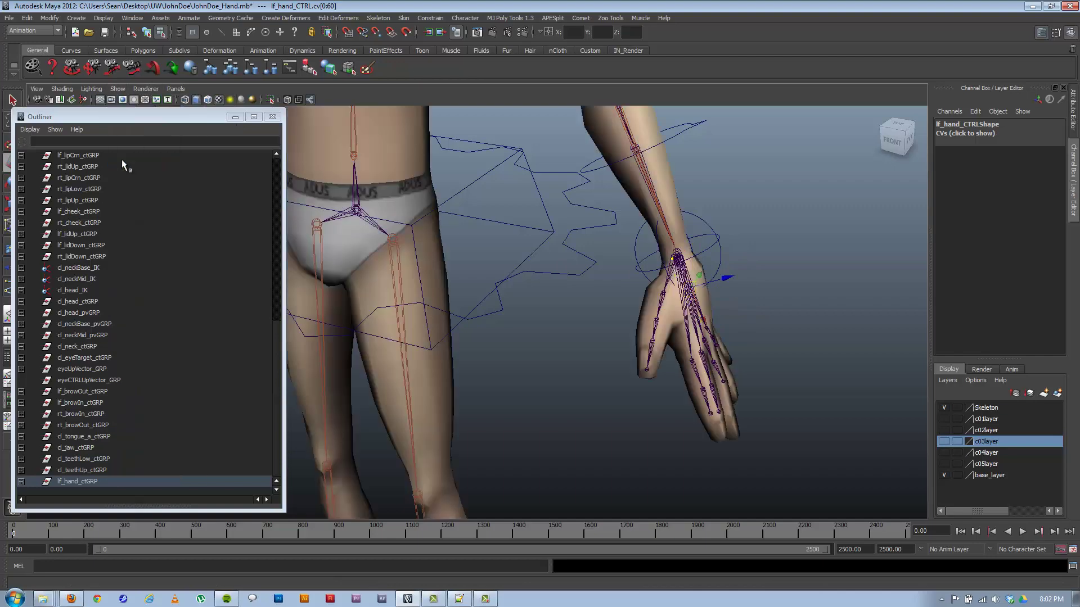
Move the control vertices of lf_hand_CTRL to just outside the left hand, return to object selection and deselect the control
middle_click_drag(678, 270, 683, 247, "alt")
left_click_drag(733, 254, 785, 235)
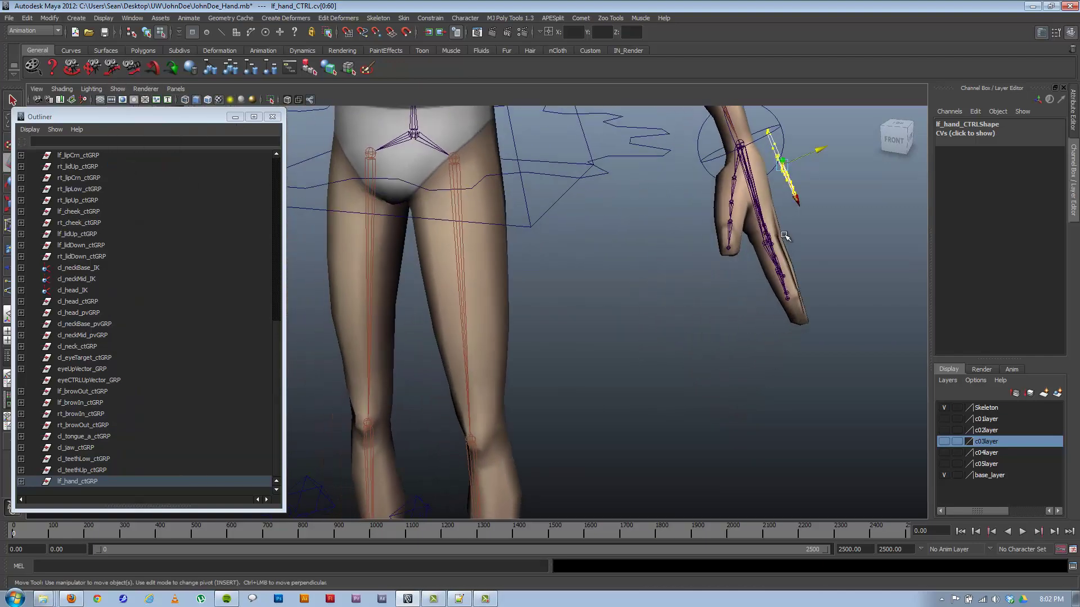
middle_click_drag(790, 204, 790, 202, "alt")
left_click_drag(790, 202, 805, 271)
scroll(675, 292, "down", 4)
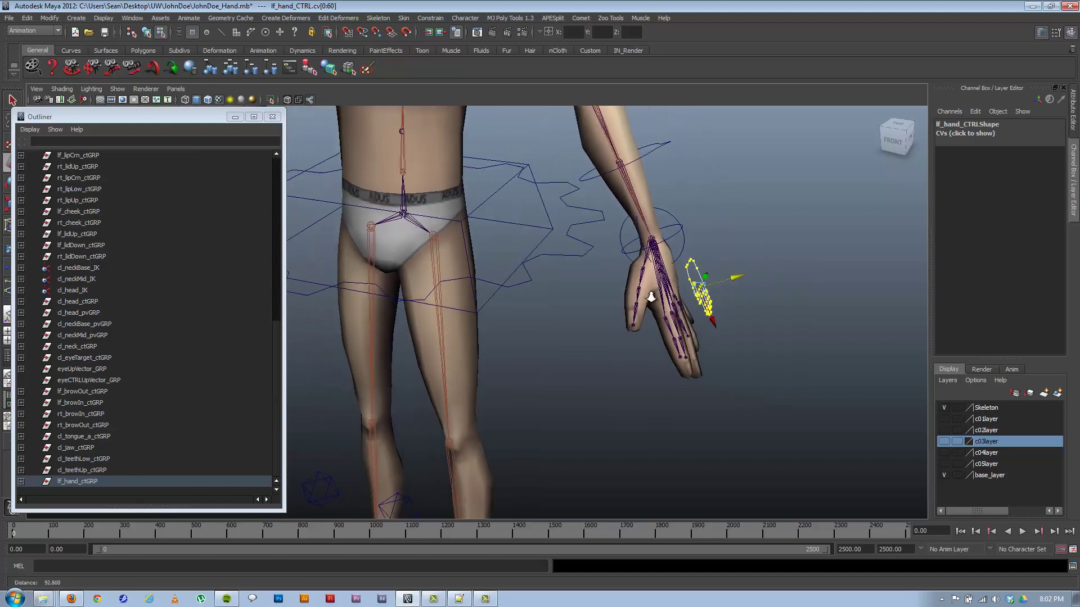
scroll(563, 236, "up", 3)
left_click(146, 32)
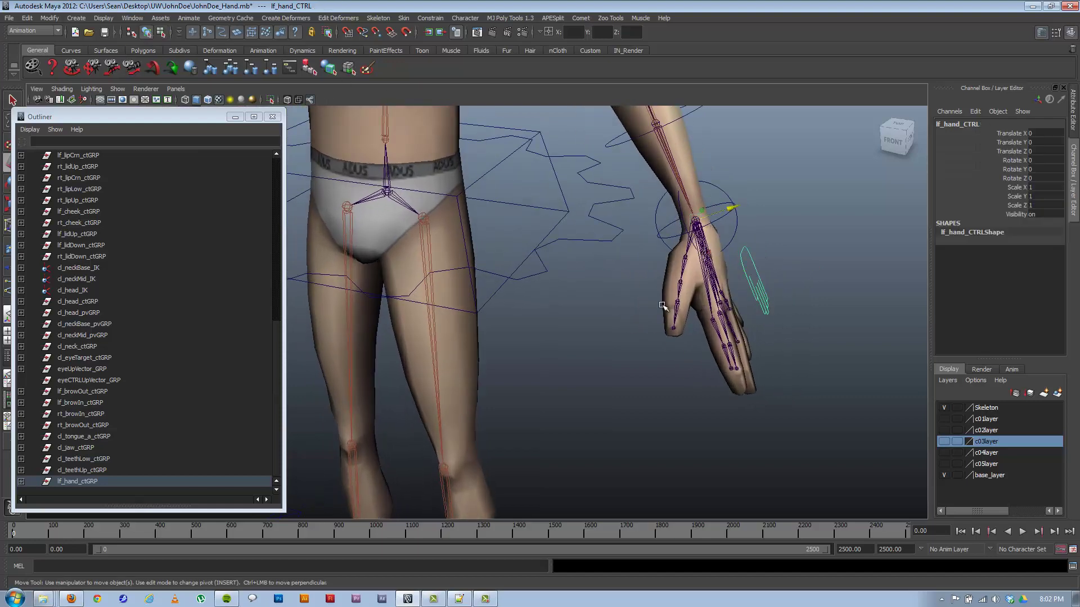
left_click_drag(665, 307, 688, 282, "alt")
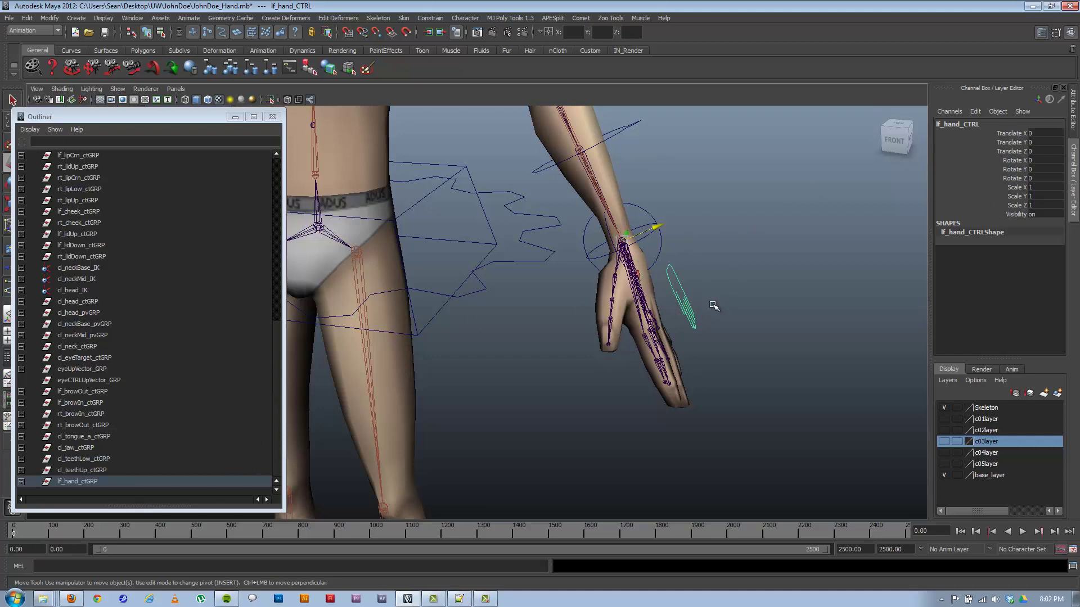
left_click_drag(699, 318, 653, 292, "alt")
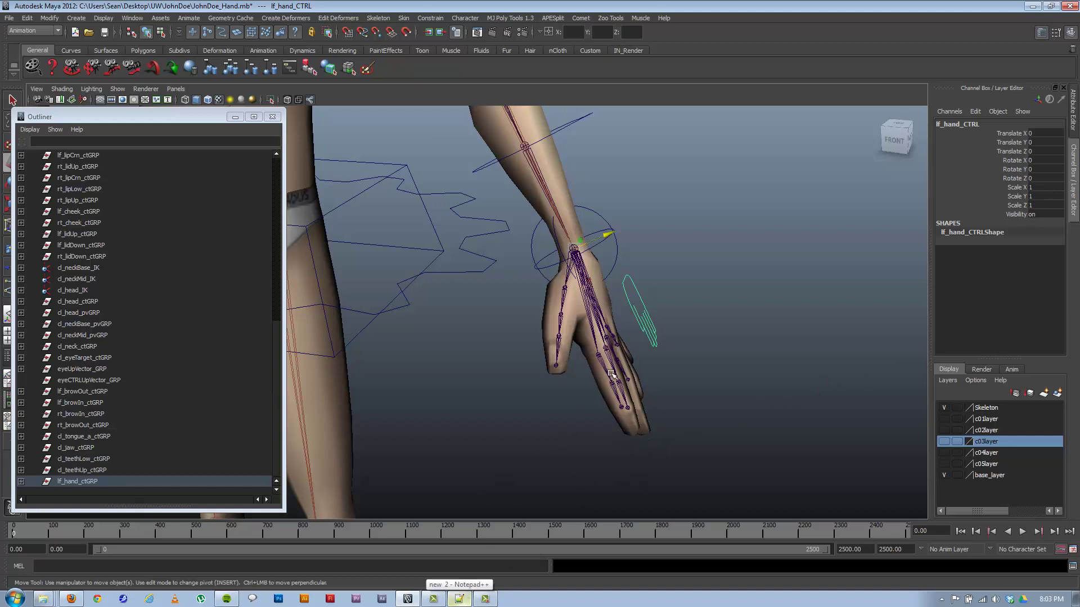
left_click(449, 421)
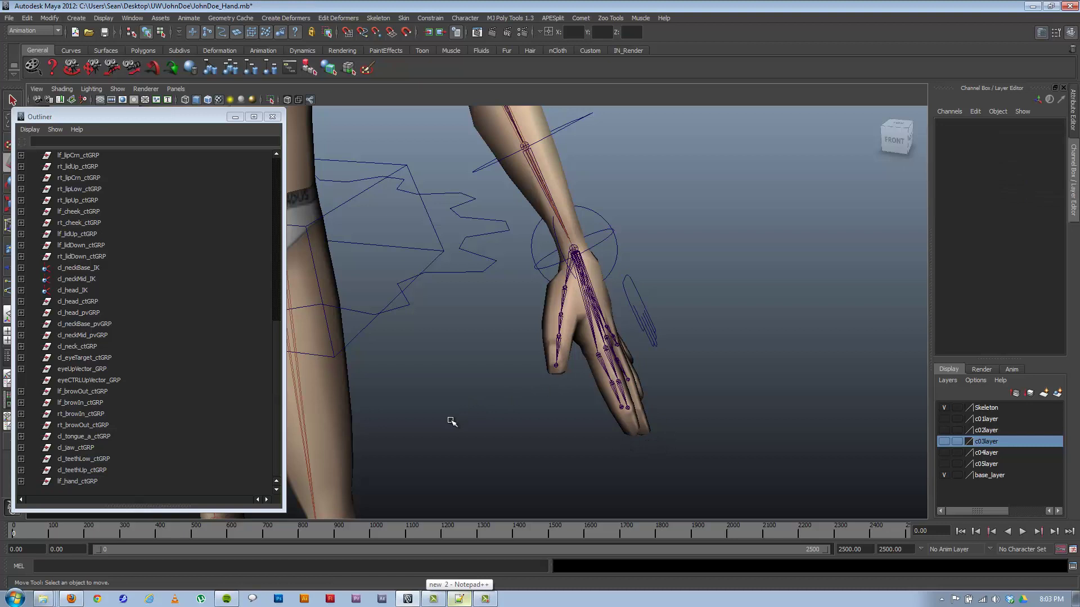
View the Notepad++ home page in Firefox, then switch to the blank Notepad++ document
left_click(459, 600)
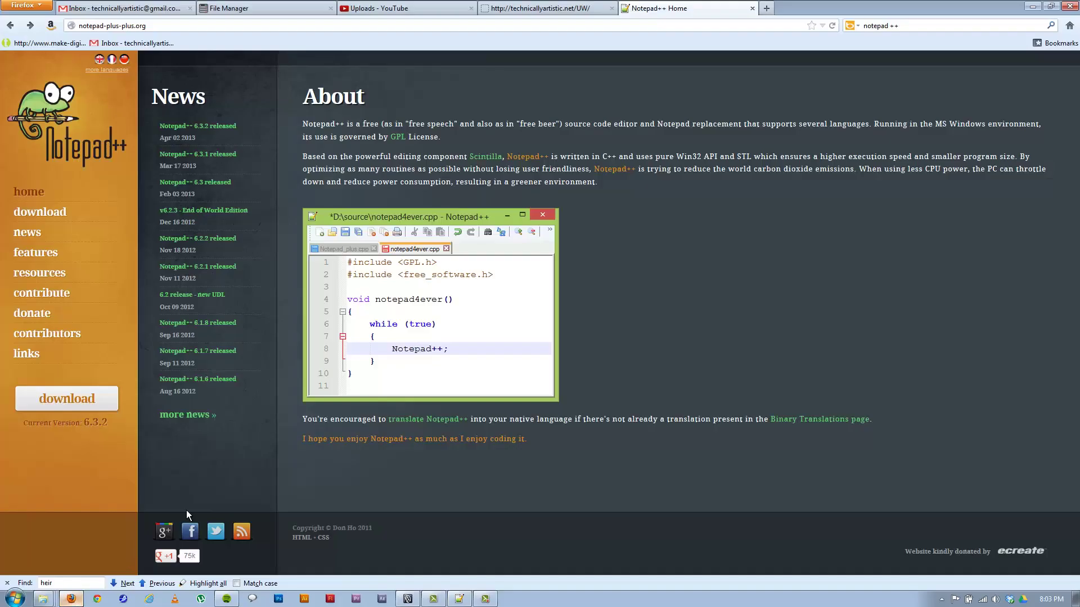
left_click(71, 599)
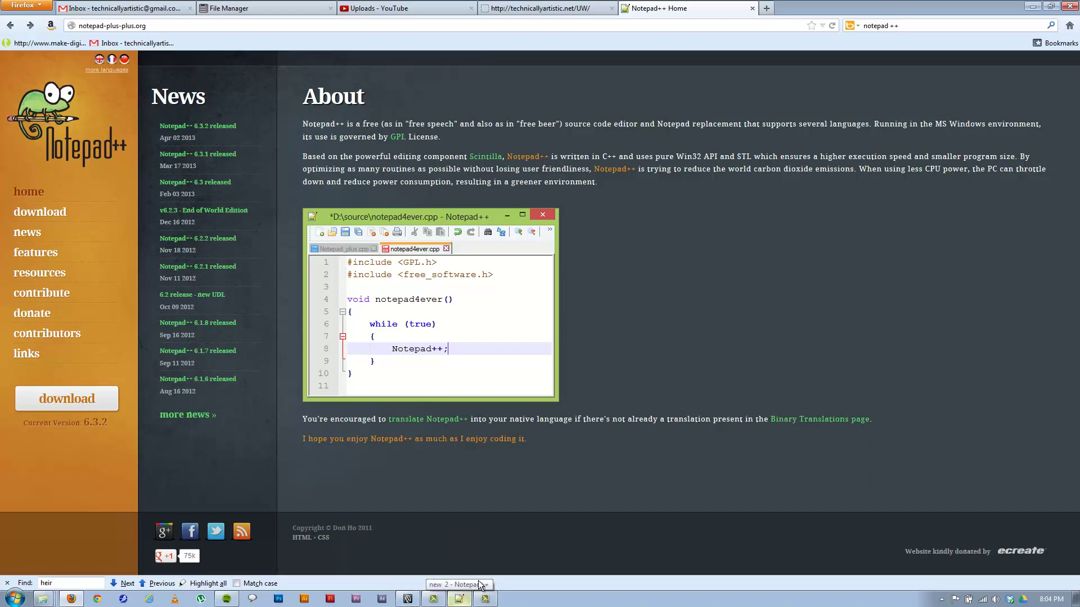
left_click(460, 600)
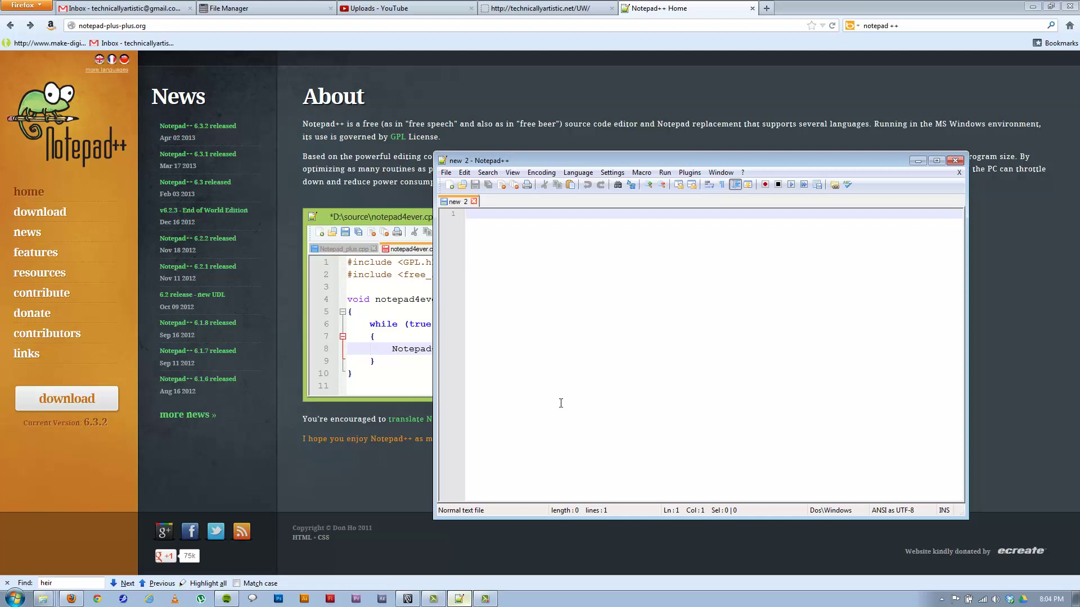
Leave two empty lines and start the attribute list with the lines "Finger: Index" and "Index Curl"
key("Return")
key("Return")
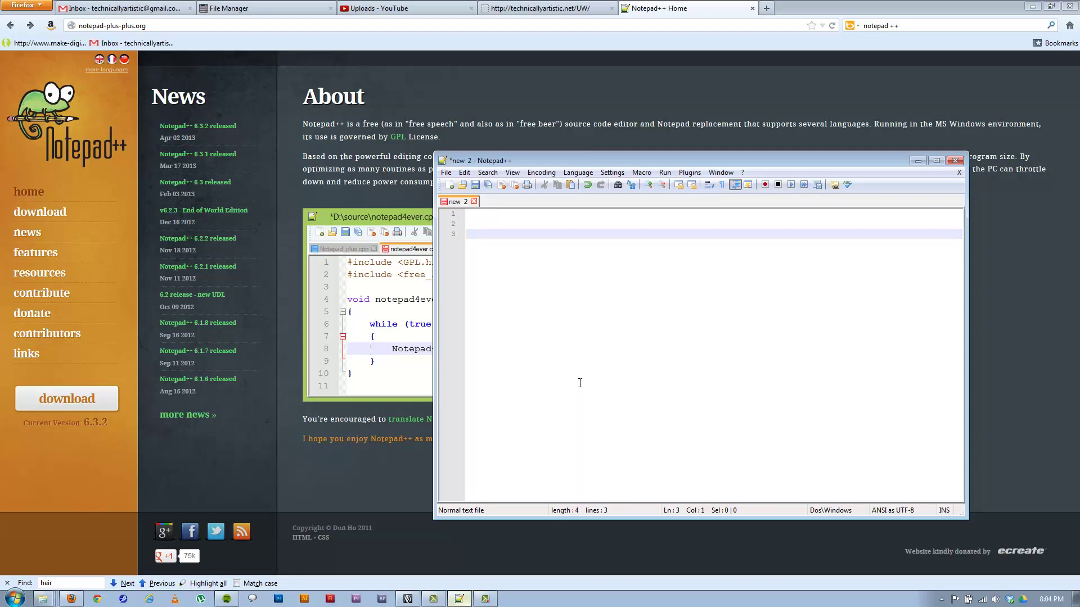
type("Finger: Index")
key("Return")
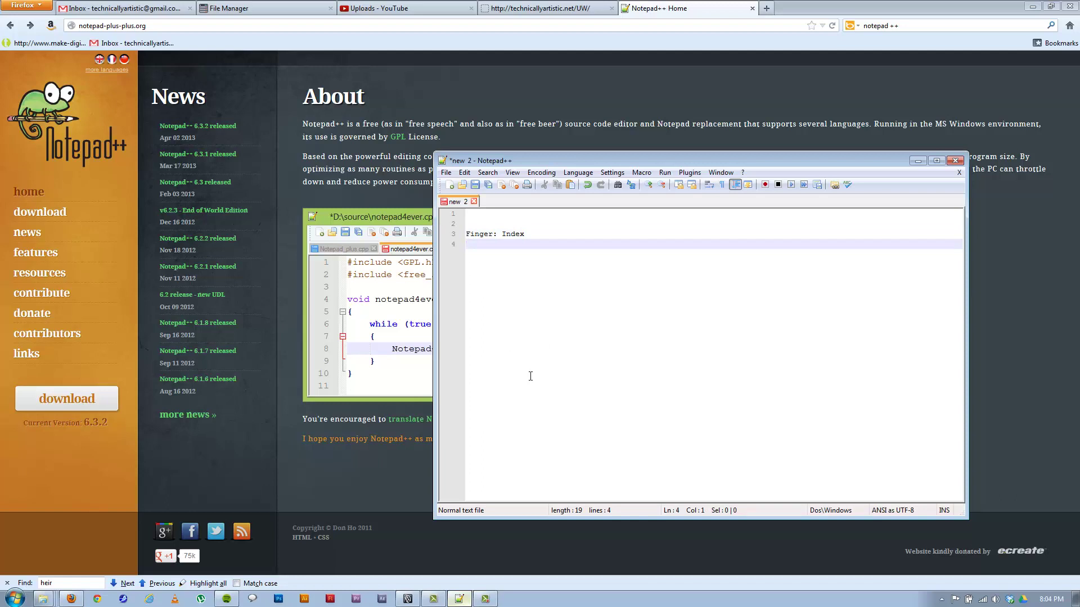
type("Index Curl")
key("Return")
double_click(524, 246)
left_click(528, 259)
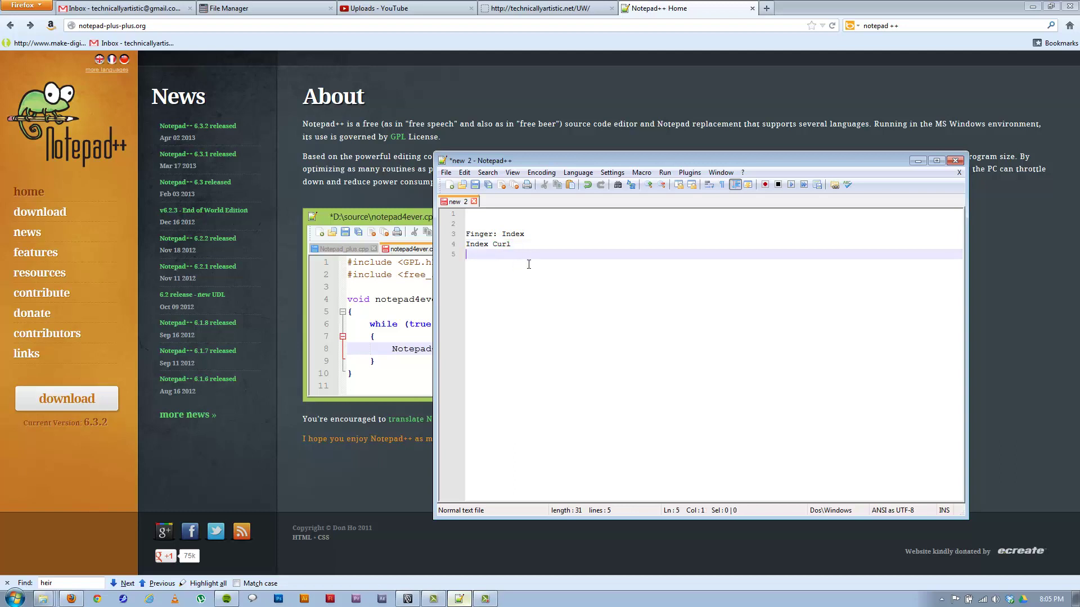
Add the lines "Curl 1", "Curl 2" and "Curl 3" below Index Curl
type("Curl")
key("BackSpace")
key("BackSpace")
key("BackSpace")
key("BackSpace")
type("Curl 1")
key("Return")
type("Curl")
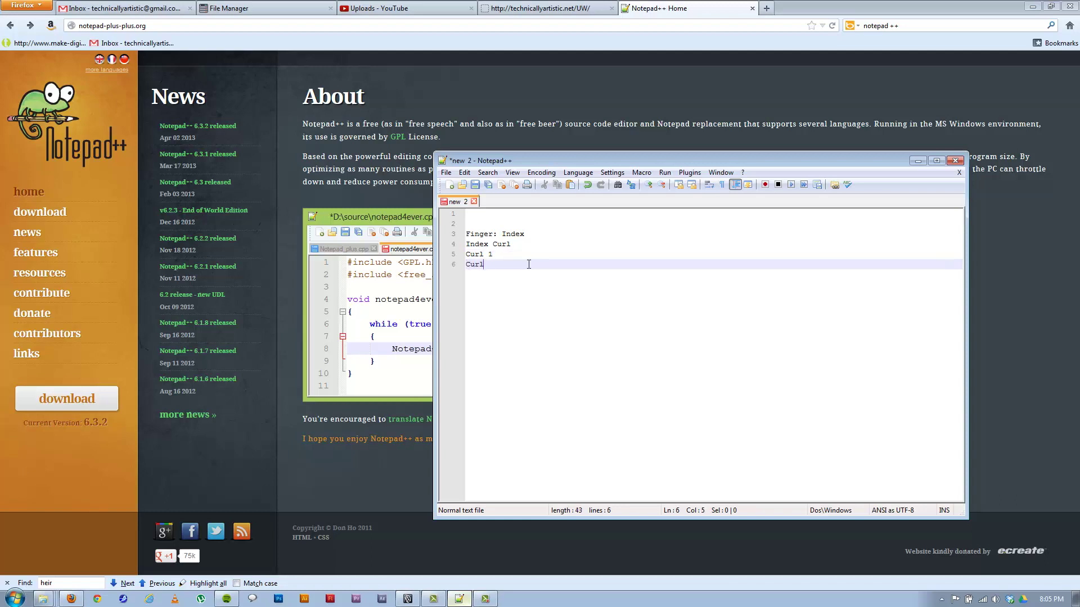
type(" 2")
key("Return")
type("Curl 3")
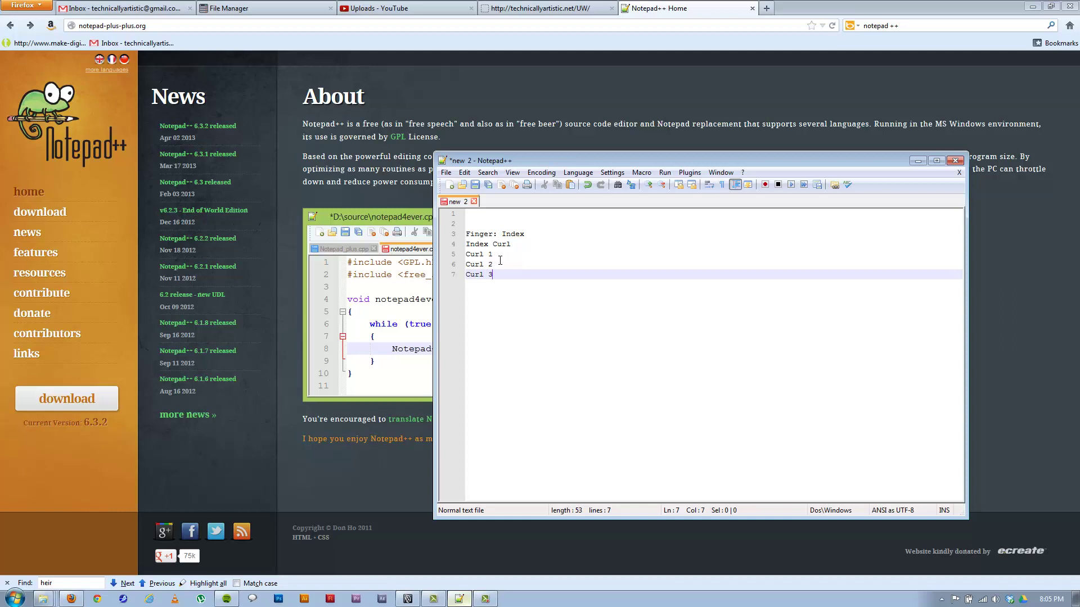
Change the three numbered curl entries to "Curl a", "Curl b" and "Curl c", and add a new line below
left_click_drag(495, 254, 489, 276)
type("a")
type("b")
type("c")
key("Return")
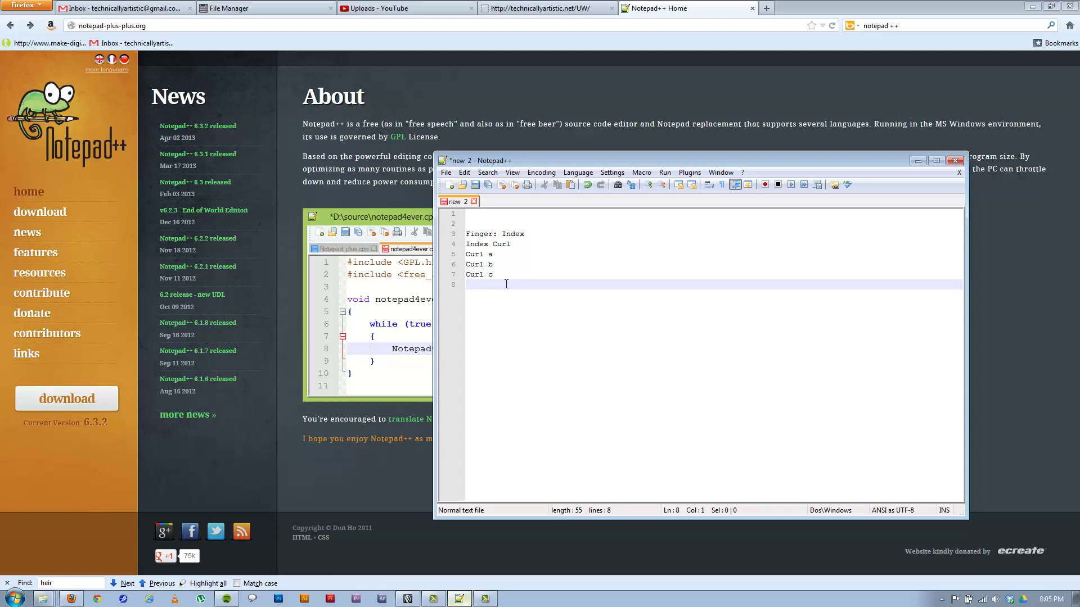
Complete the index finger list with the lines "Index Spread", "Index Stretch" and "Index Twist"
type("Index Spread")
key("Return")
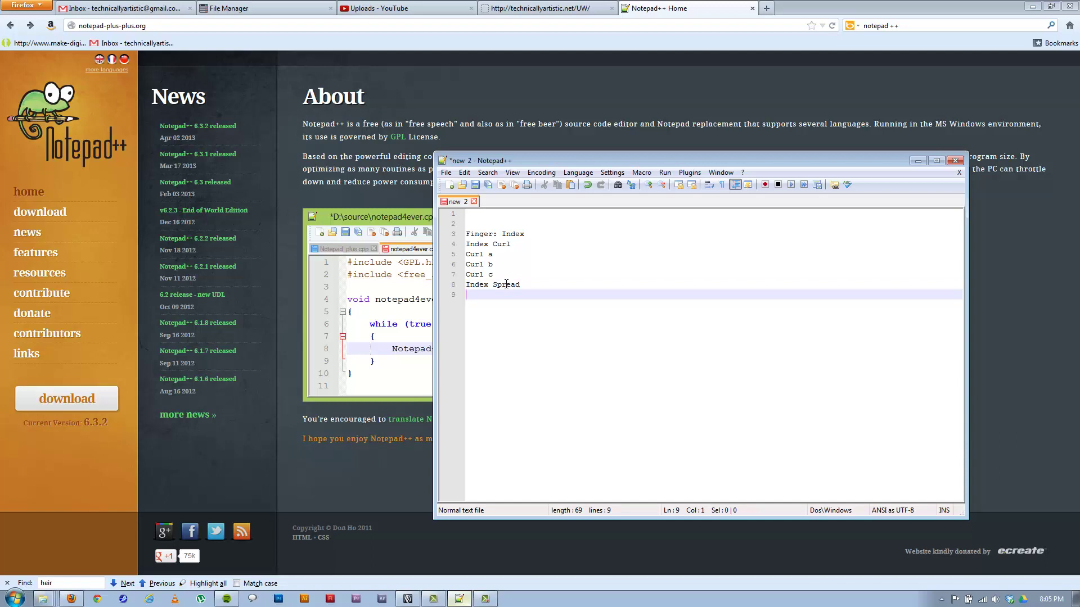
type("Index Stretch")
left_click_drag(494, 274, 468, 269)
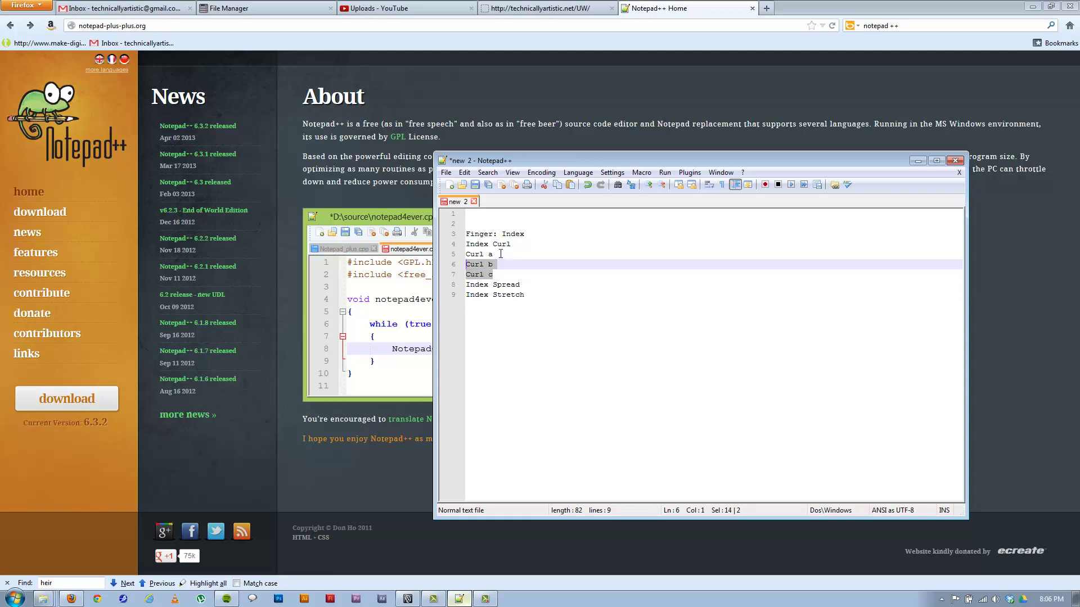
left_click(500, 255)
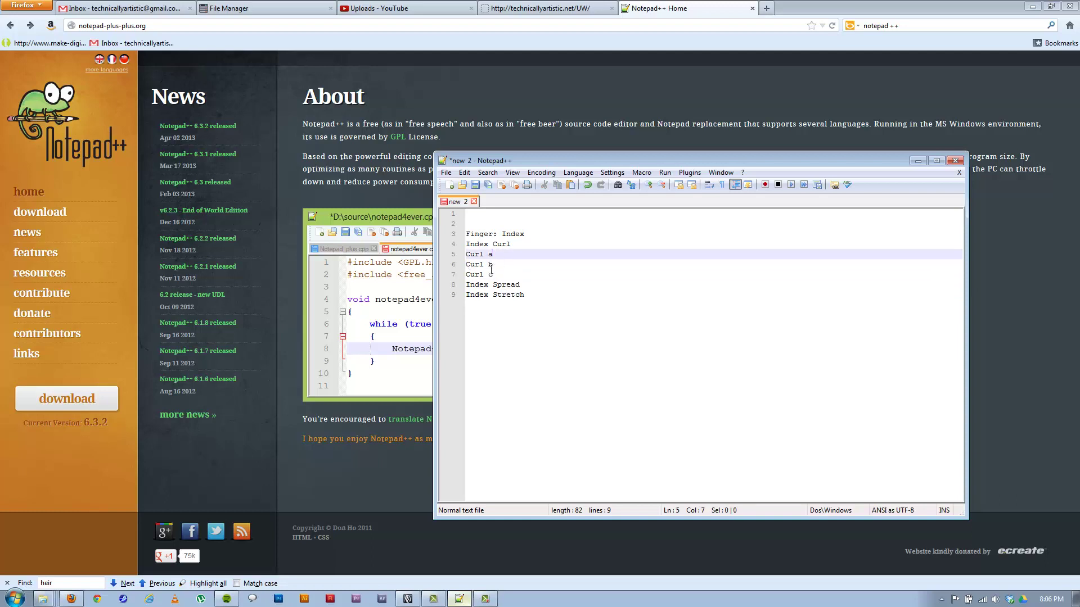
left_click(535, 297)
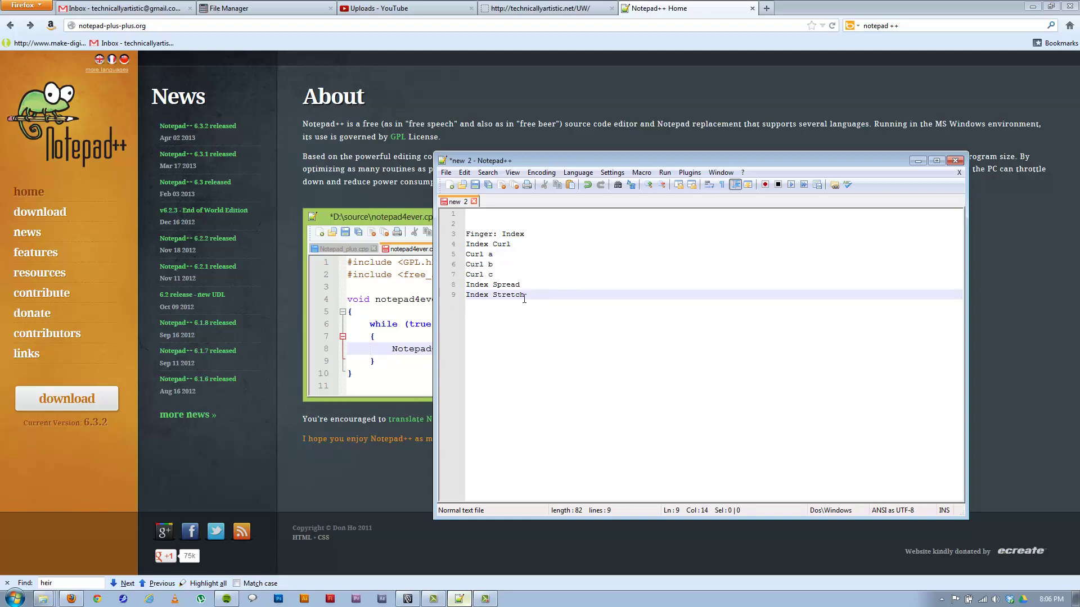
key("Return")
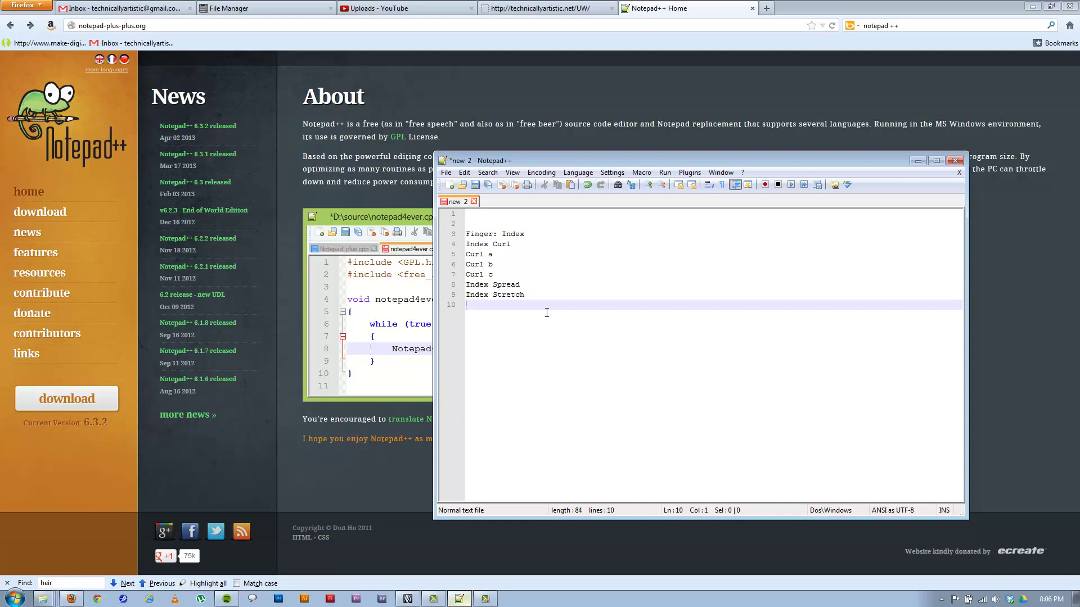
type("Index Twist")
left_click_drag(529, 304, 442, 247)
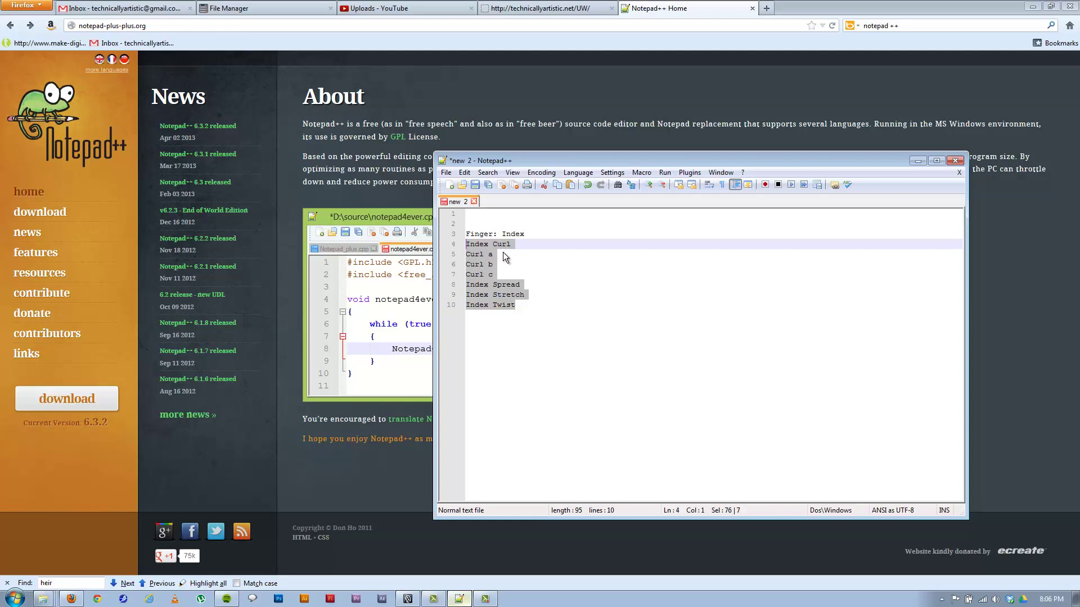
left_click_drag(533, 309, 453, 245)
left_click(538, 314)
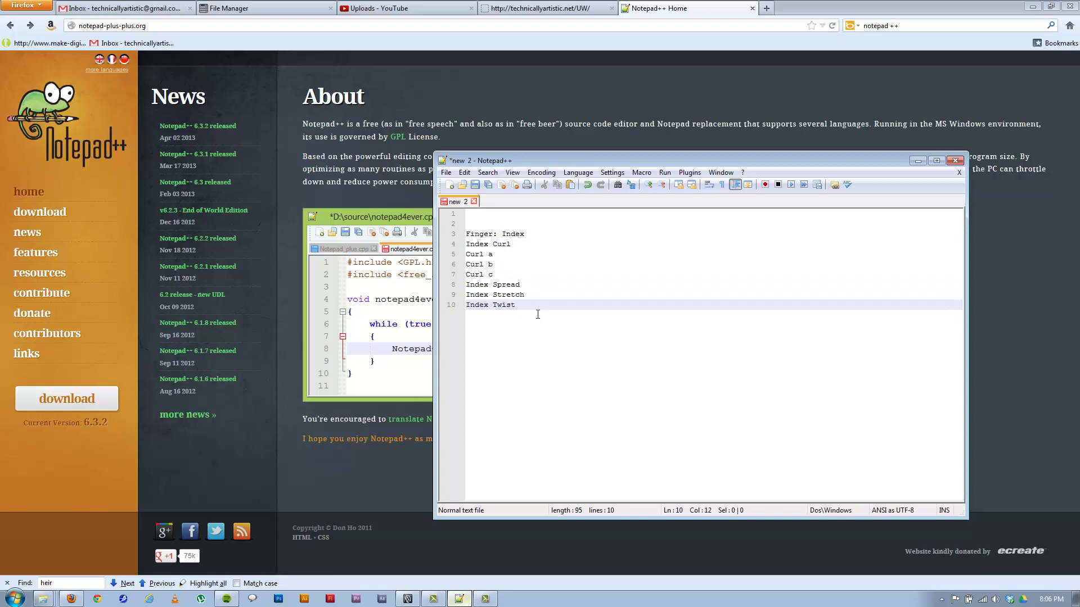
Add two new lines after Index Twist to make room for another finger block
left_click_drag(517, 307, 436, 235)
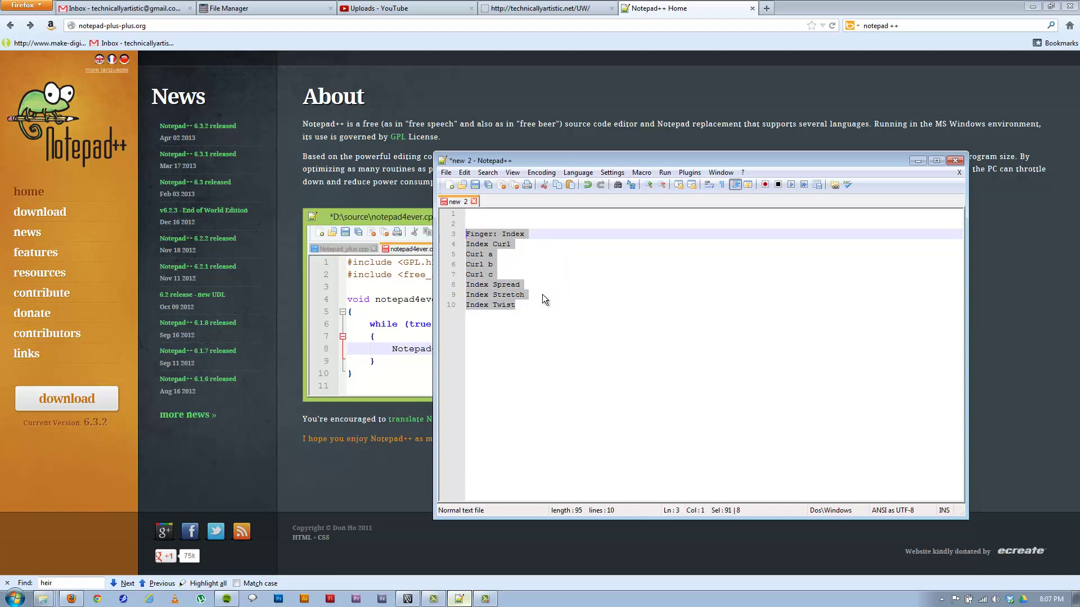
left_click(531, 306)
key("Return")
key("Return")
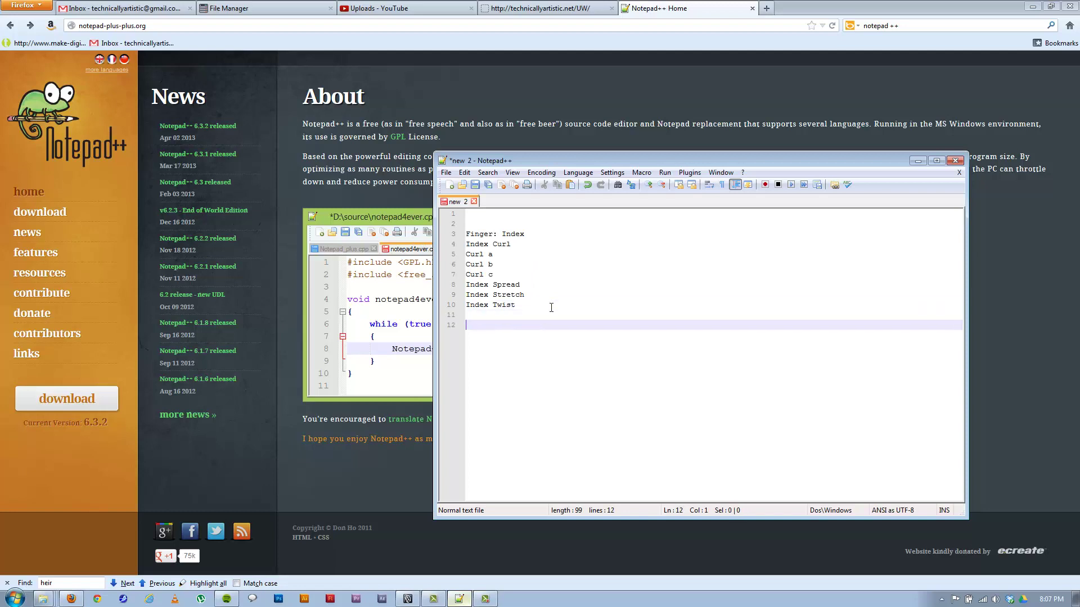
type("lf_hand_ctGRP")
key("shift+Home")
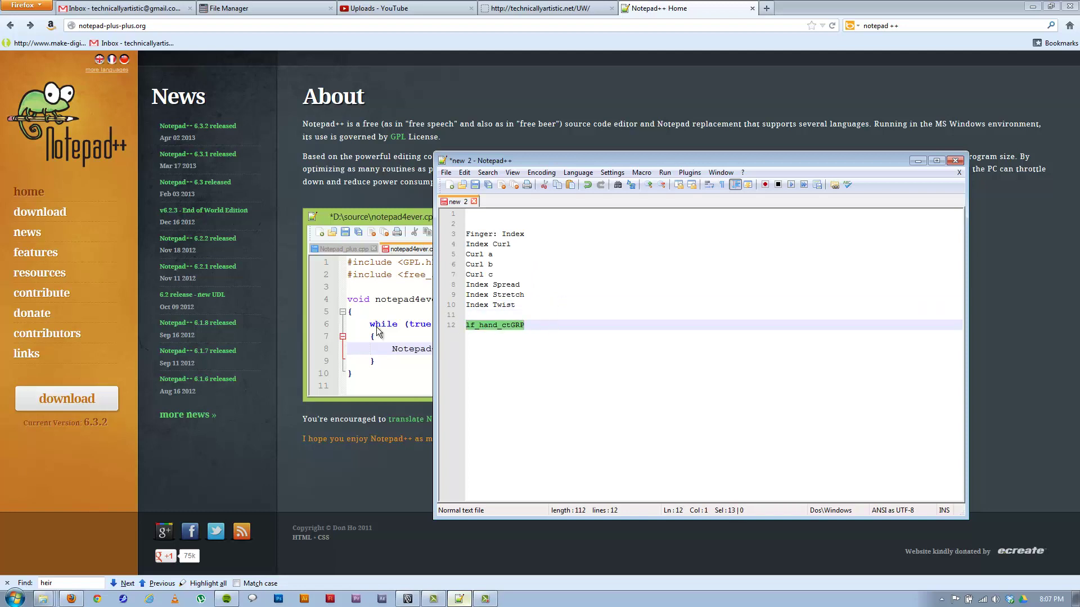
key("BackSpace")
Copy the block from "Finger: Index" to "Index Twist" and paste a duplicate starting on line 12
key("ctrl+a")
key("ctrl+c")
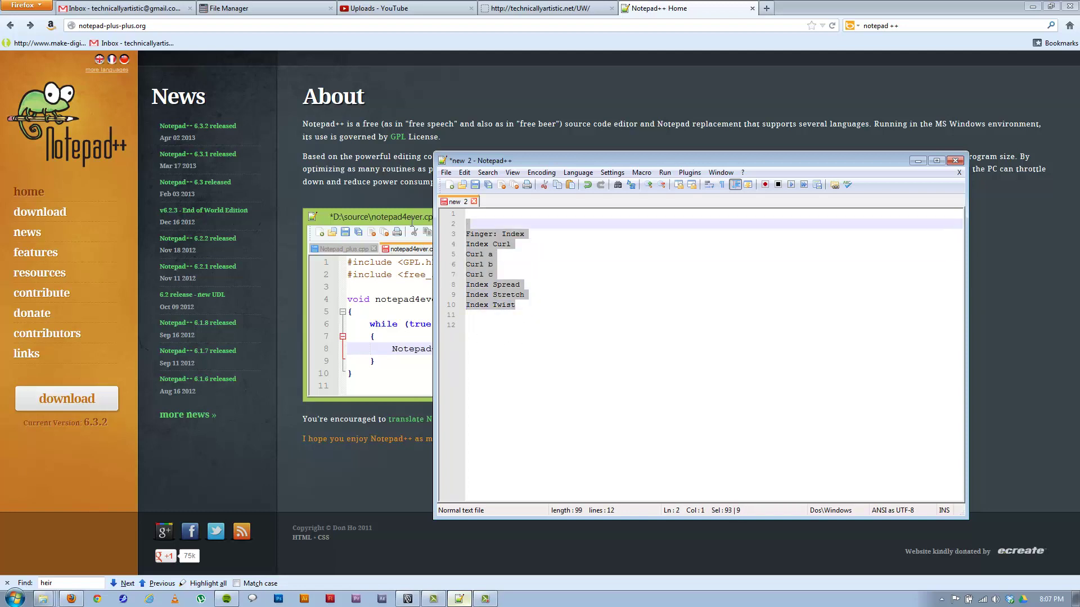
left_click(629, 366)
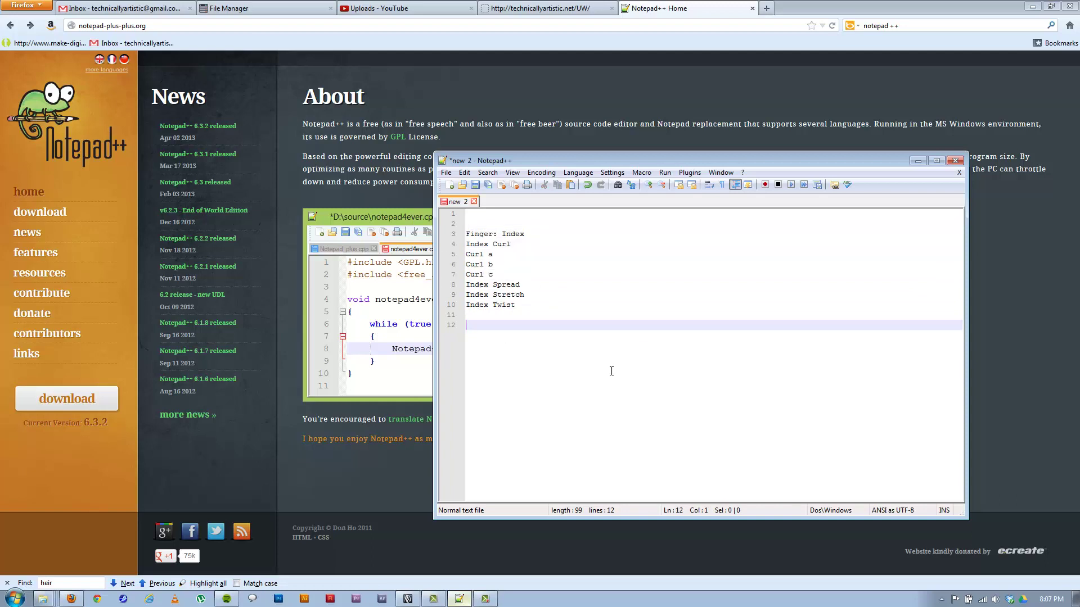
key("ctrl+v")
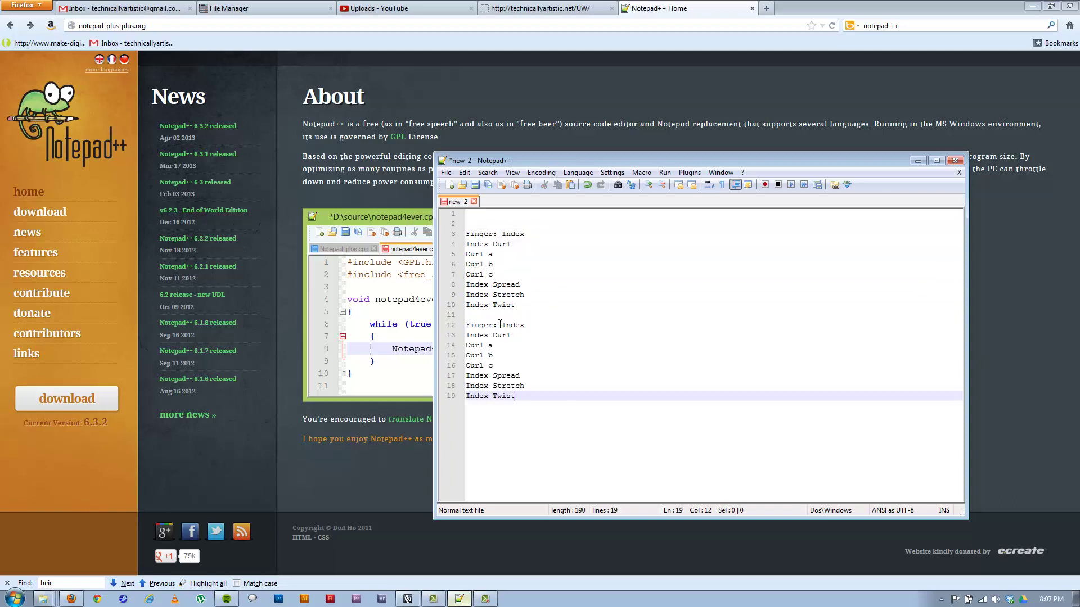
Change the heading of the duplicated block to "Finger: Thumb"
left_click_drag(500, 325, 539, 325)
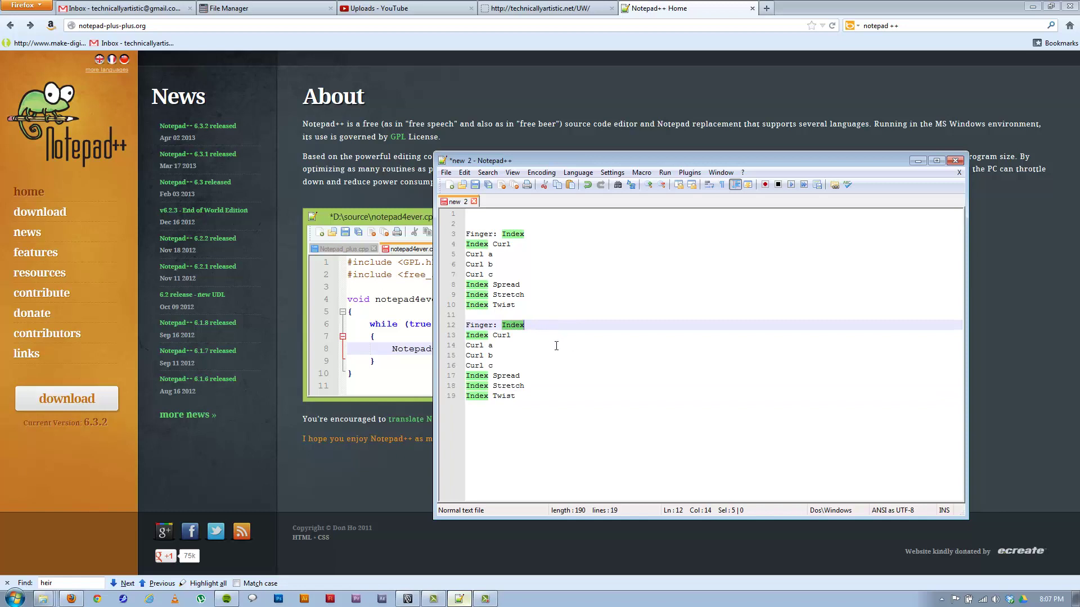
type("Thuu")
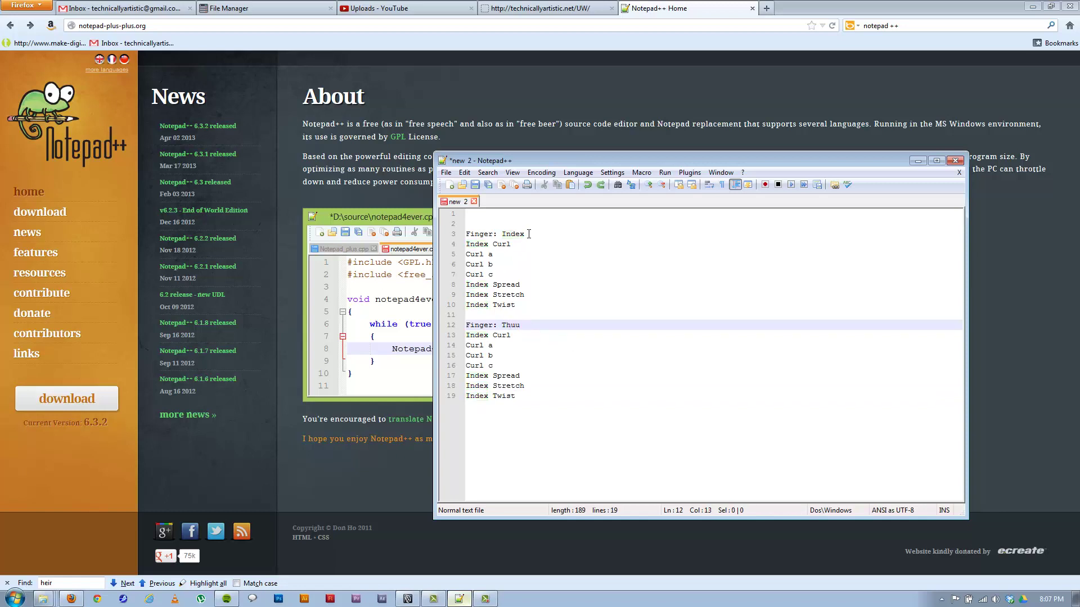
left_click_drag(526, 234, 501, 234)
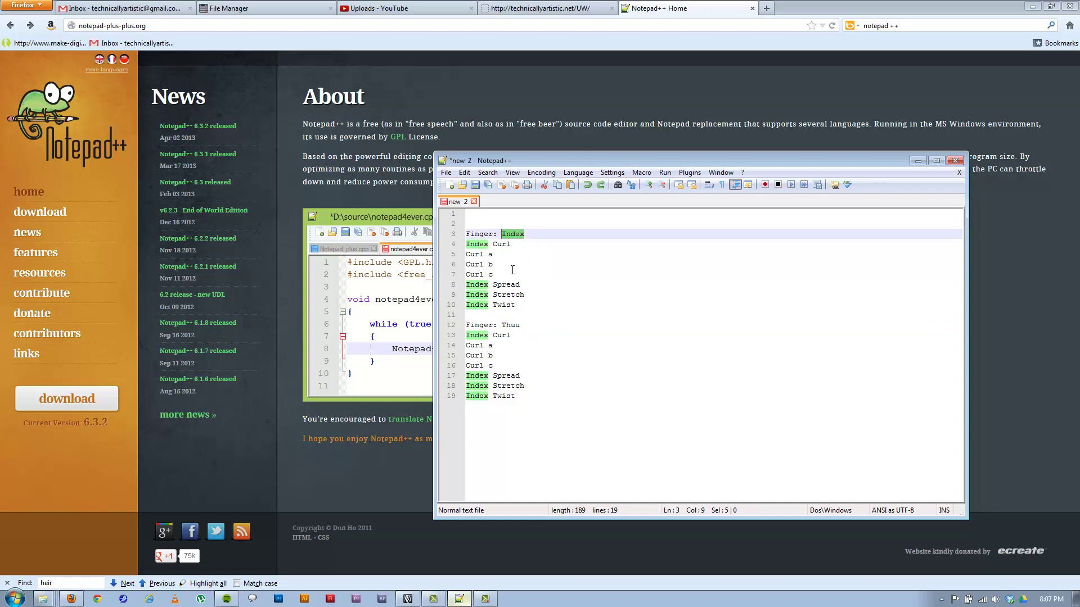
left_click_drag(521, 326, 501, 326)
type("Th")
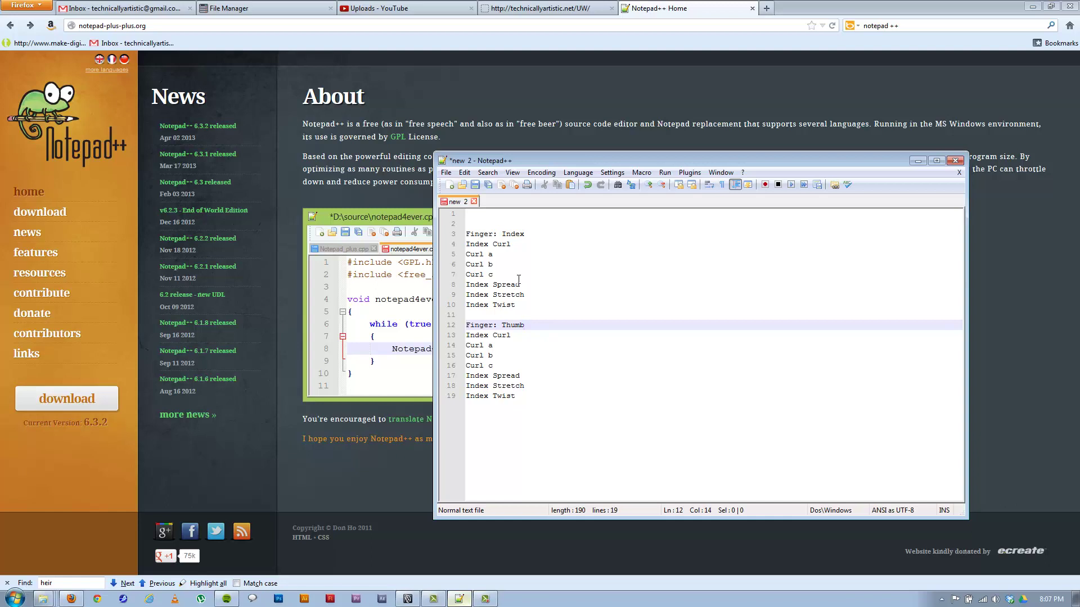
left_click(521, 399)
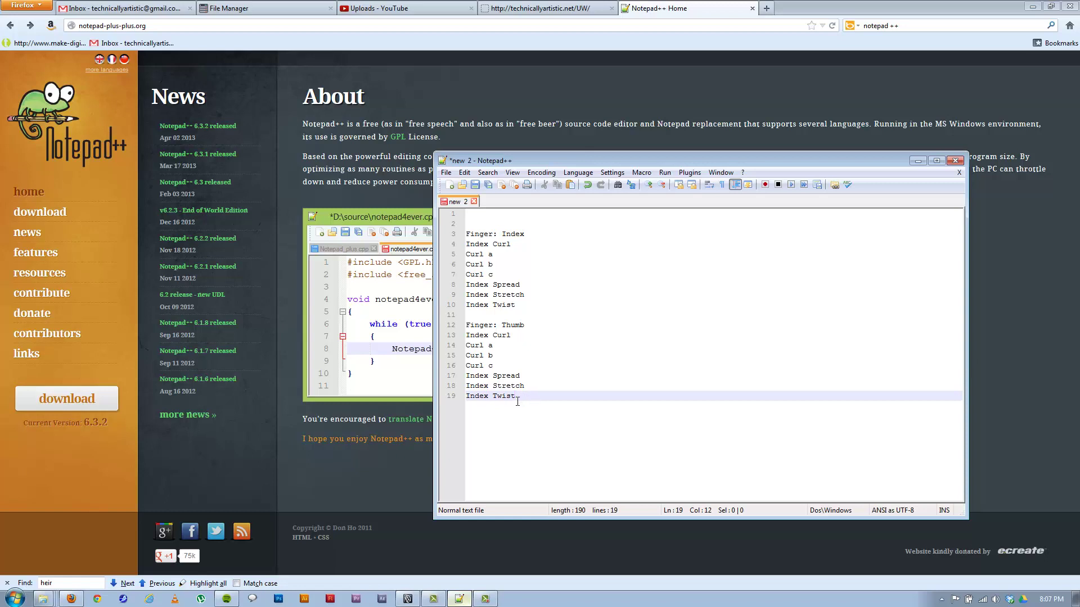
In the thumb block, change the word Index to Thumb in the Curl, Spread, Stretch and Twist lines
key("Return")
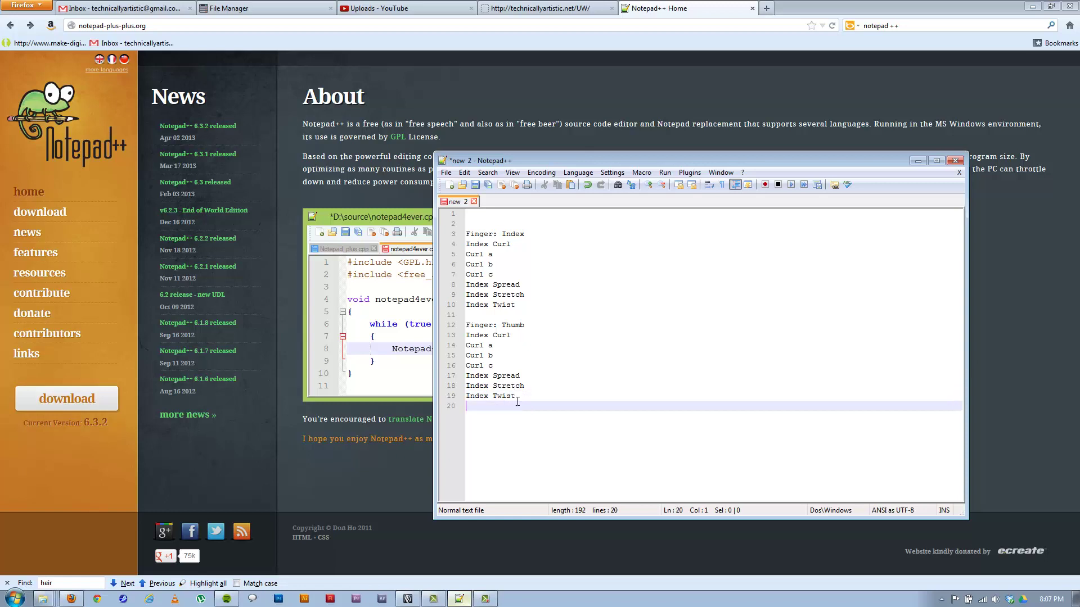
double_click(486, 336)
type("T")
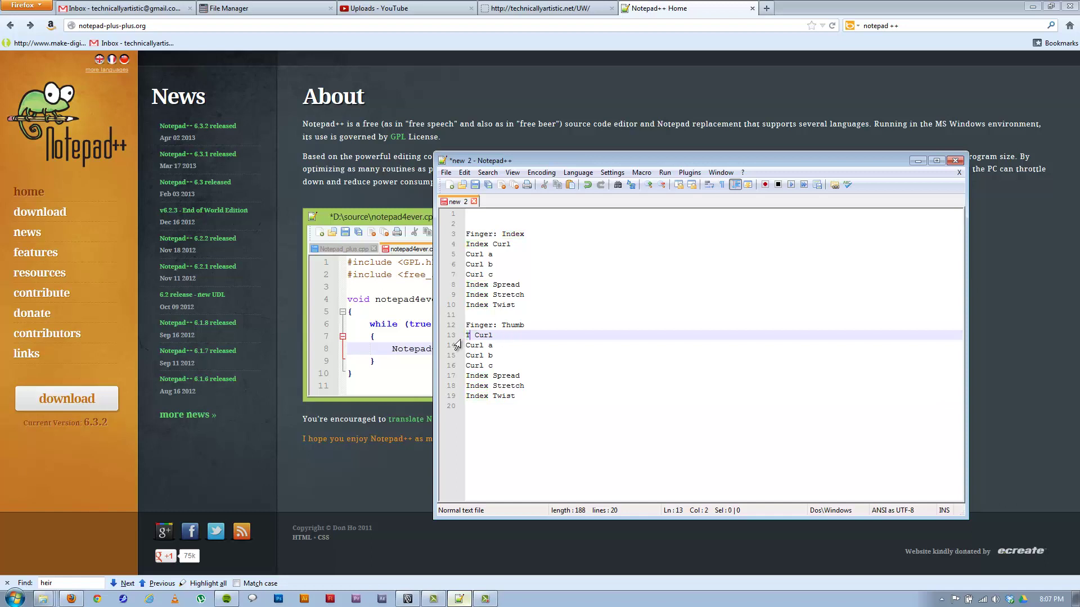
type("humb")
double_click(488, 375)
left_click_drag(487, 375, 467, 378)
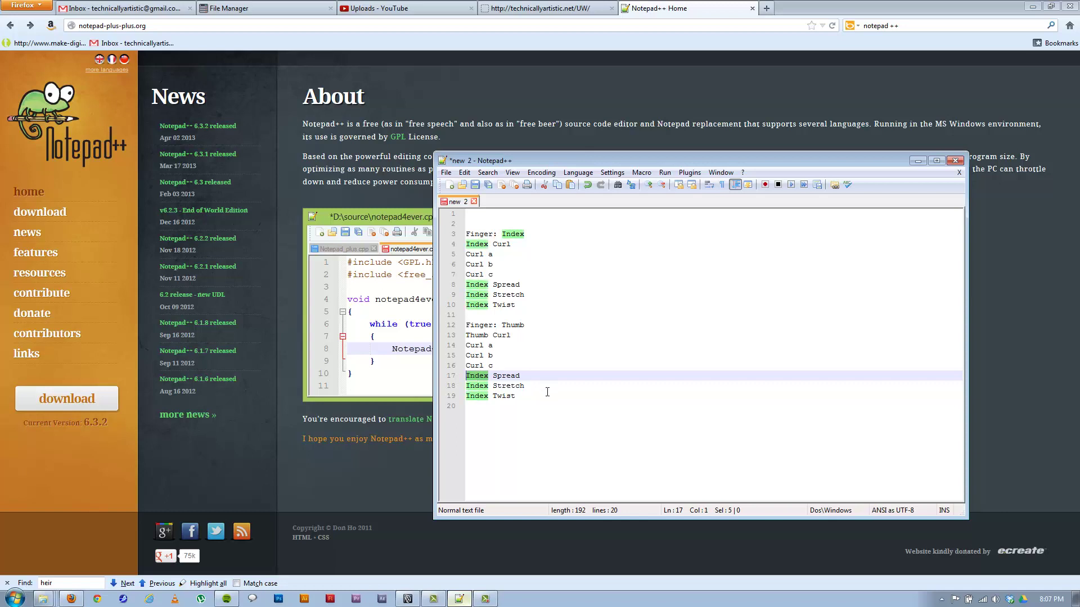
type("Thumb")
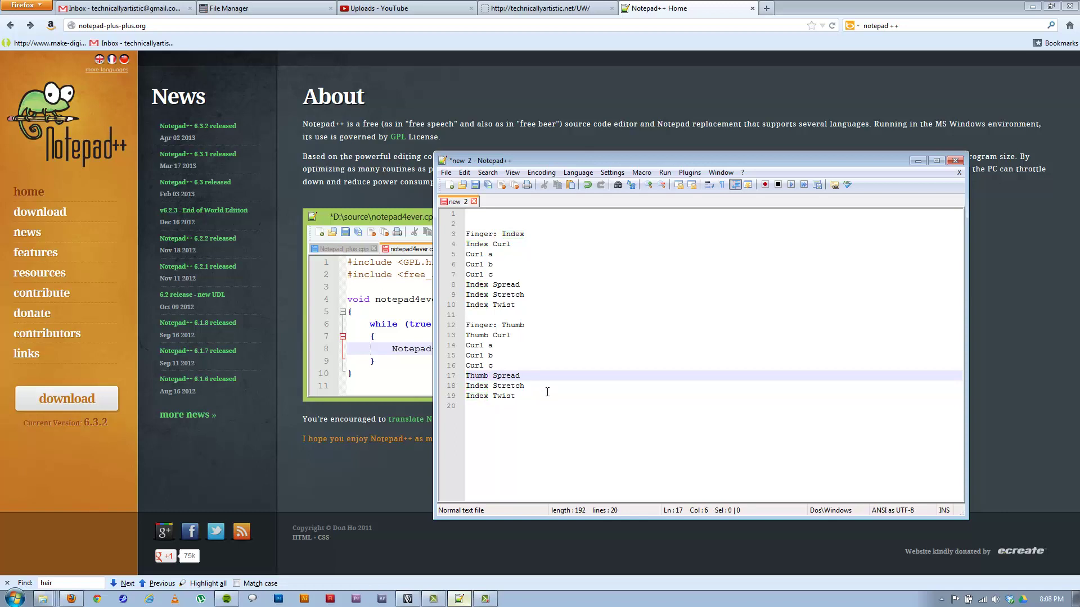
left_click_drag(489, 386, 419, 386)
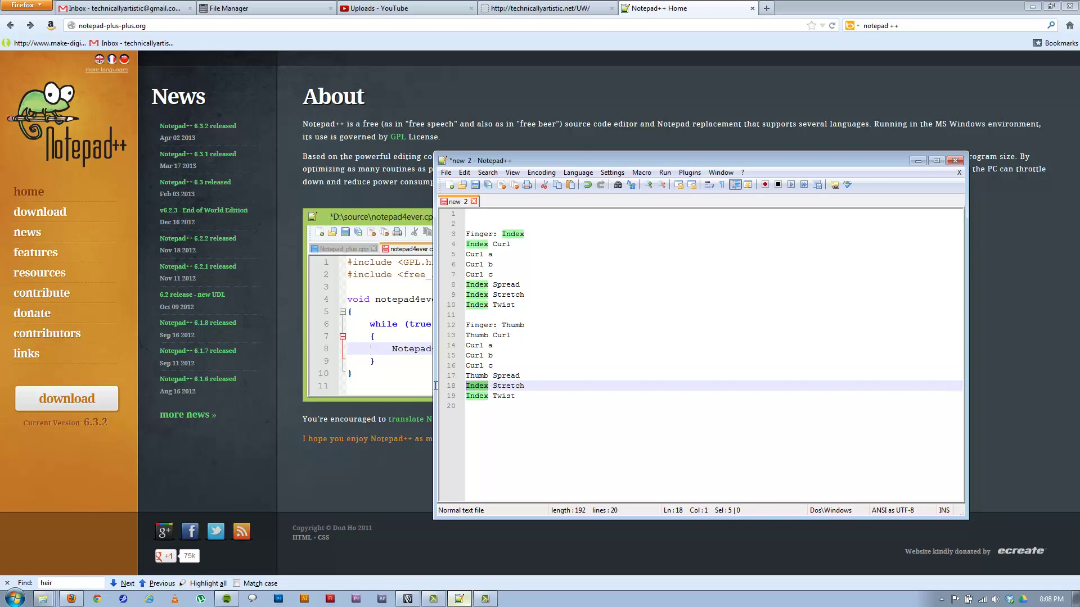
type("Thumb")
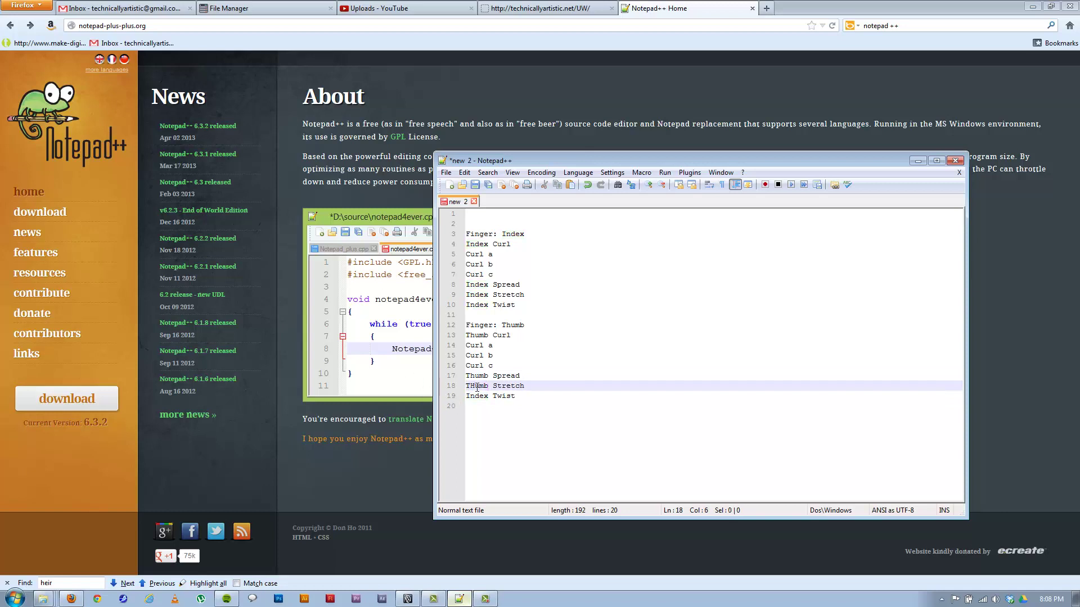
left_click(471, 387)
left_click_drag(471, 387, 440, 400)
type("Thumb")
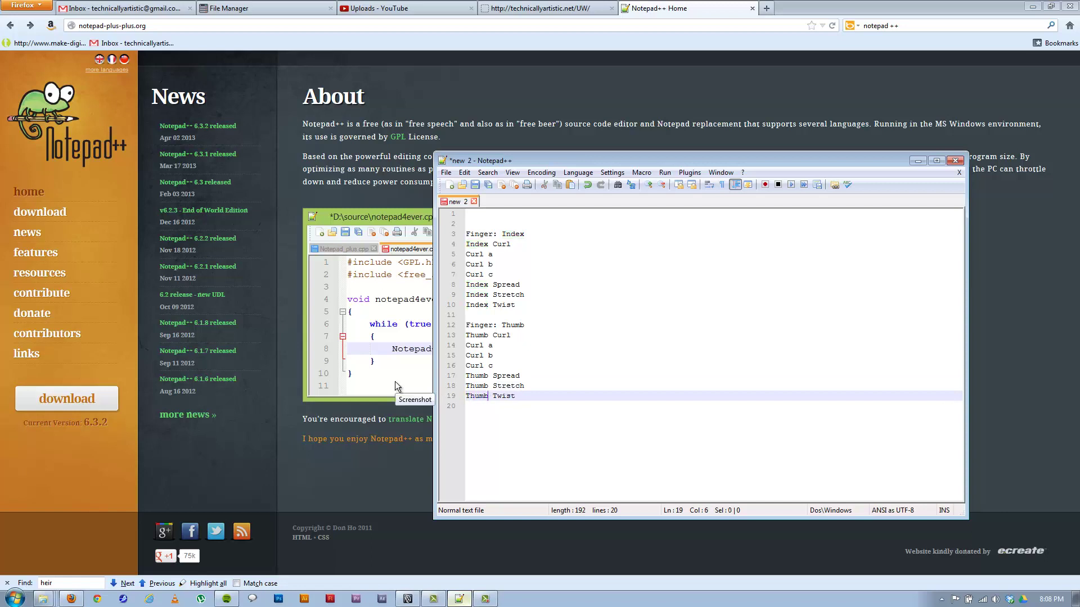
Add the line "Thumb Oppose" directly below "Thumb Twist" in the thumb block
left_click(537, 396)
key("Return")
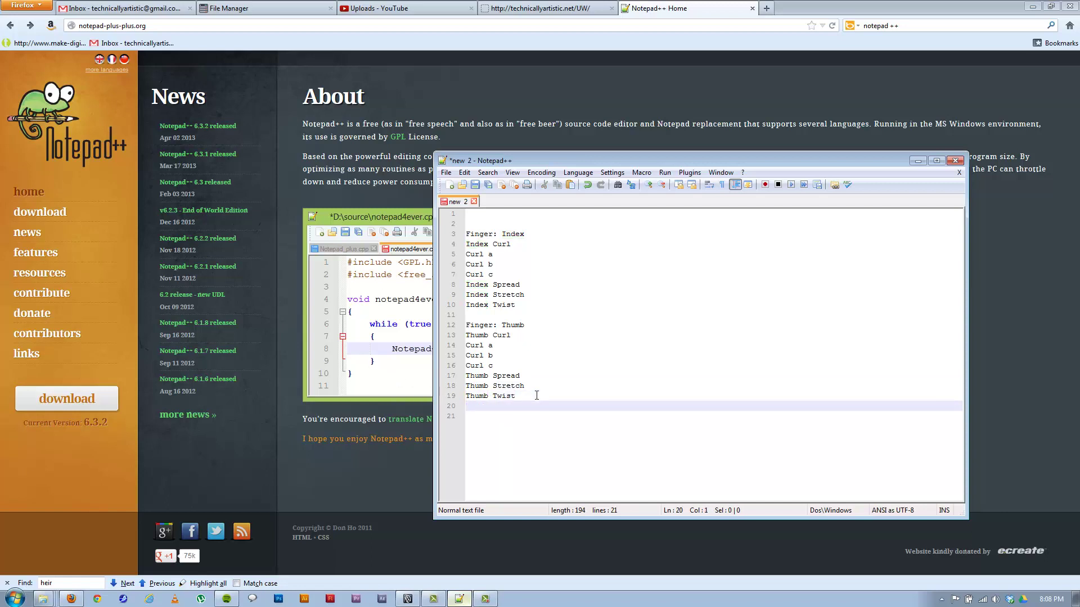
type("Thumb Oppose")
Compare the index block with the thumb block and look at the rigged hand in Maya before returning to the list
left_click(533, 377)
left_click(546, 407)
left_click_drag(514, 305, 441, 233)
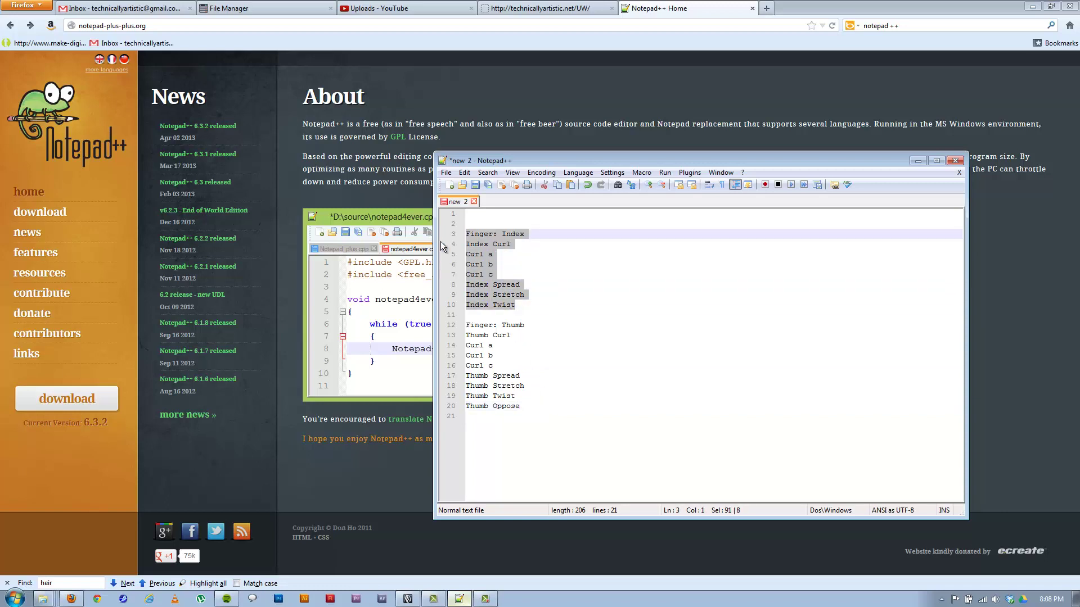
left_click_drag(536, 306, 438, 242)
left_click_drag(472, 326, 542, 404)
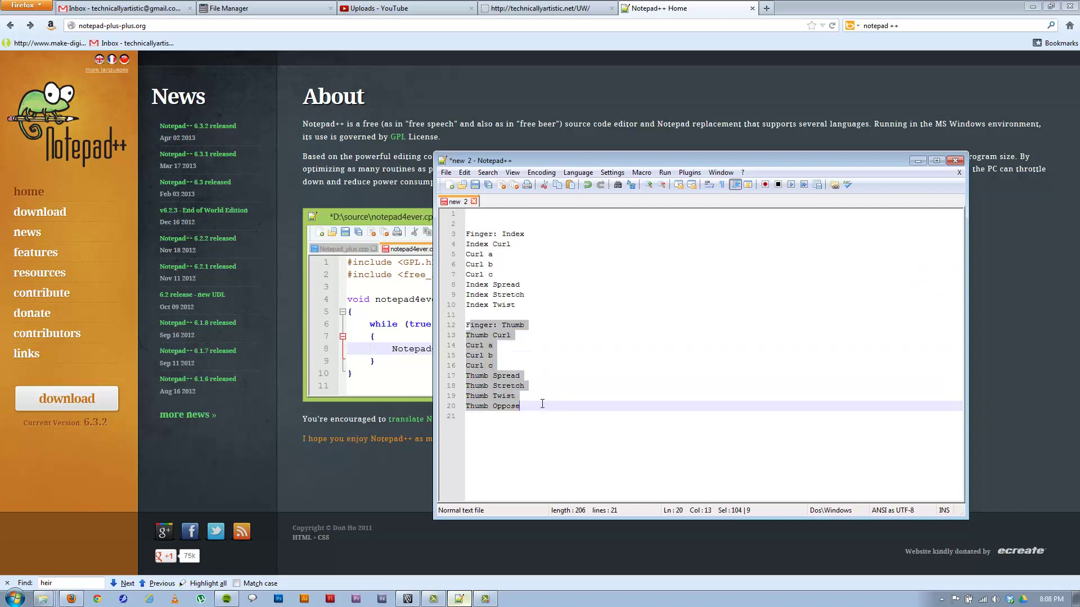
left_click(542, 403)
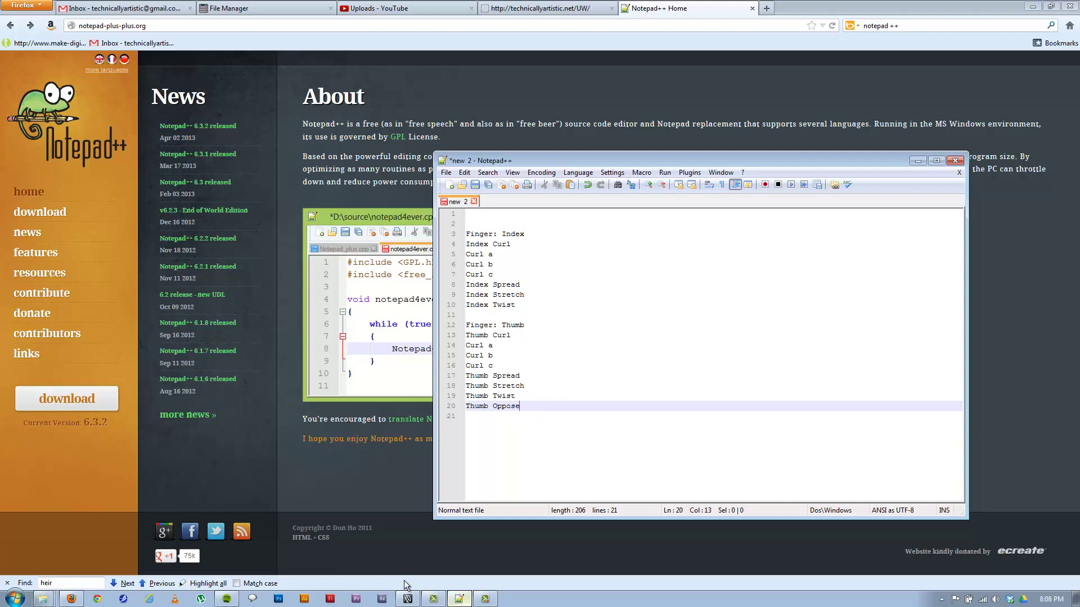
left_click(409, 599)
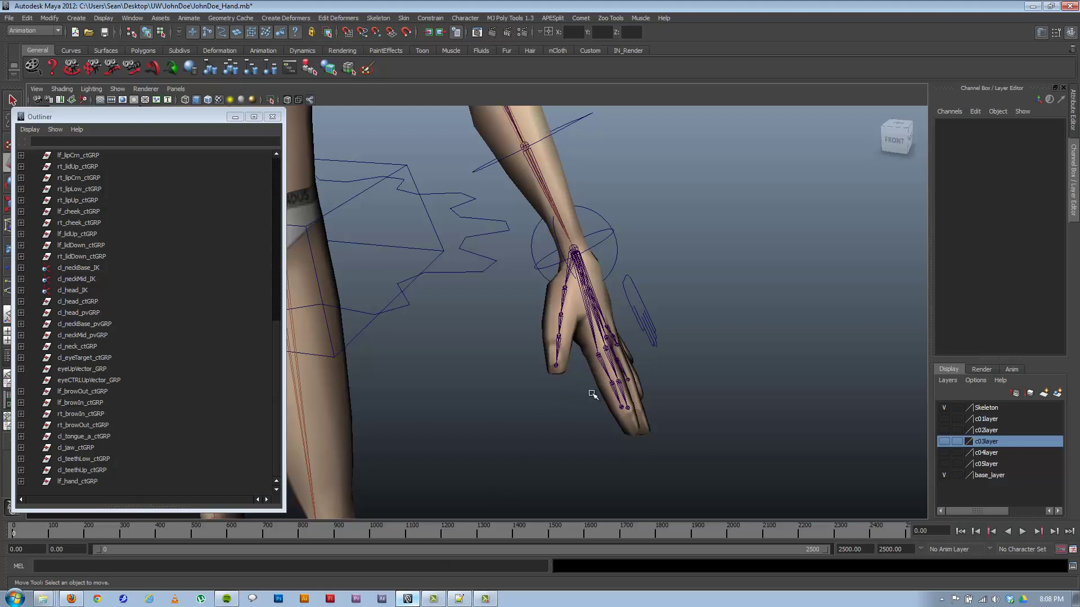
left_click(468, 602)
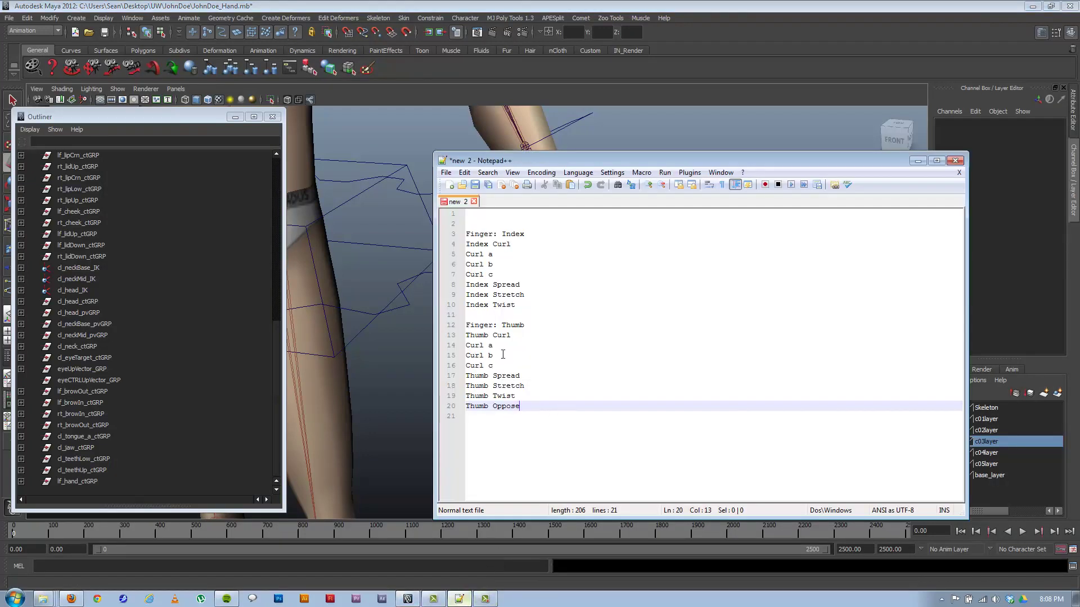
Add the heading "Finger: All" on the first line of the list, with a new line below it
left_click(526, 218)
type("F")
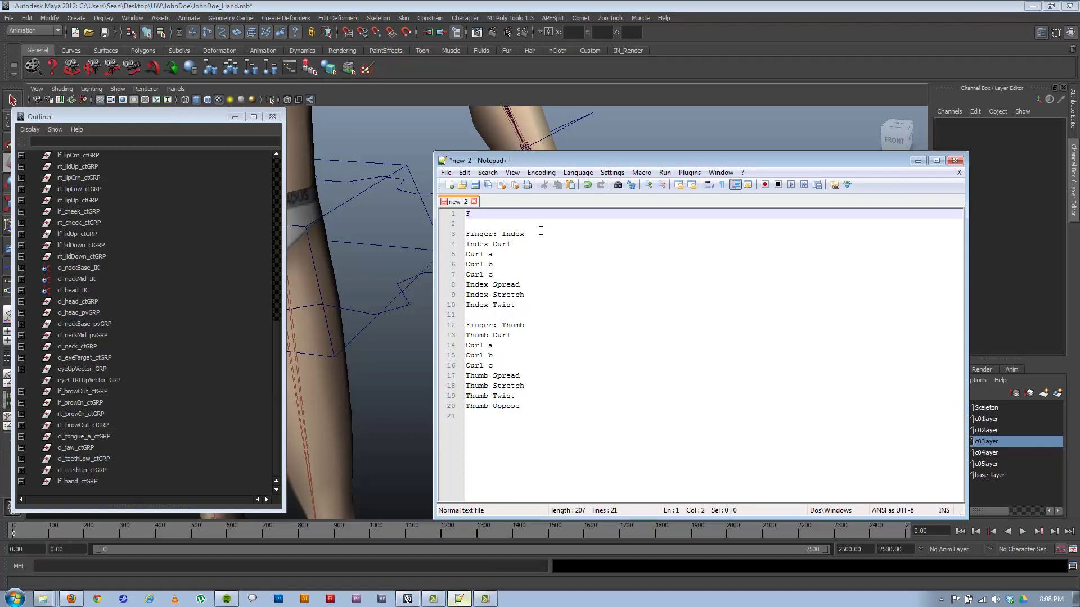
type("inger: All")
key("Return")
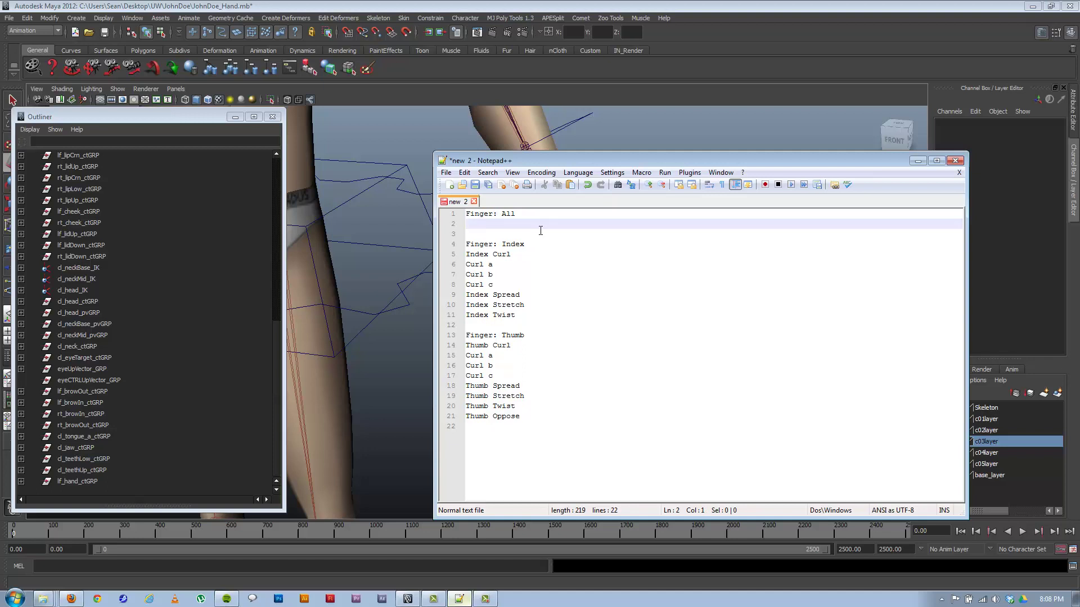
List "Finger Curl", "Finger Spread" and "Finger Stretch" under the "Finger: All" heading
type("Fingle")
key("BackSpace")
key("BackSpace")
type("er Curl")
key("Return")
type("Finger Spre")
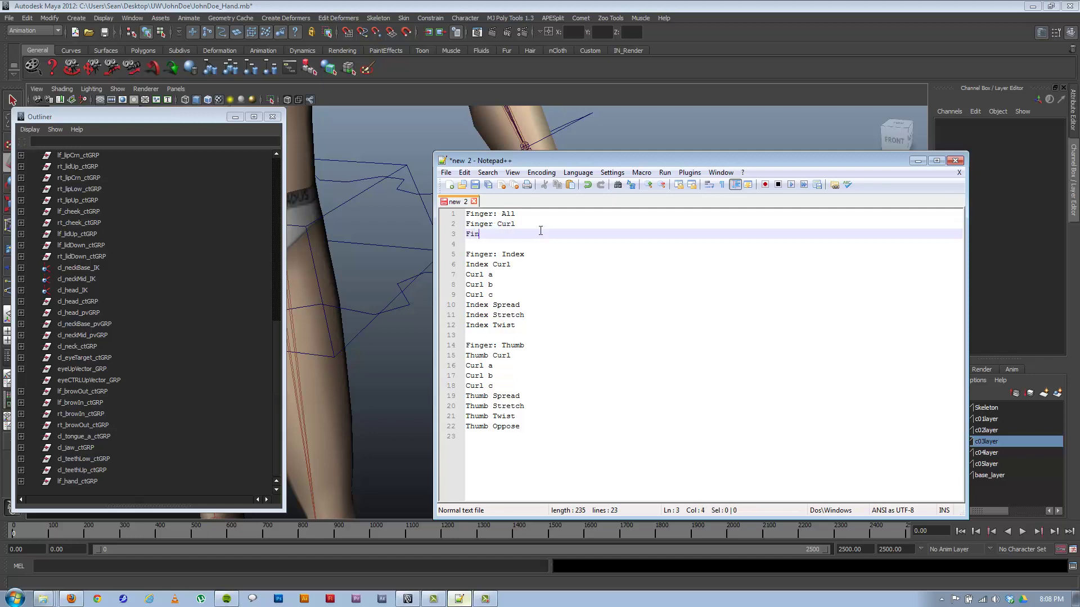
type("ad")
key("Return")
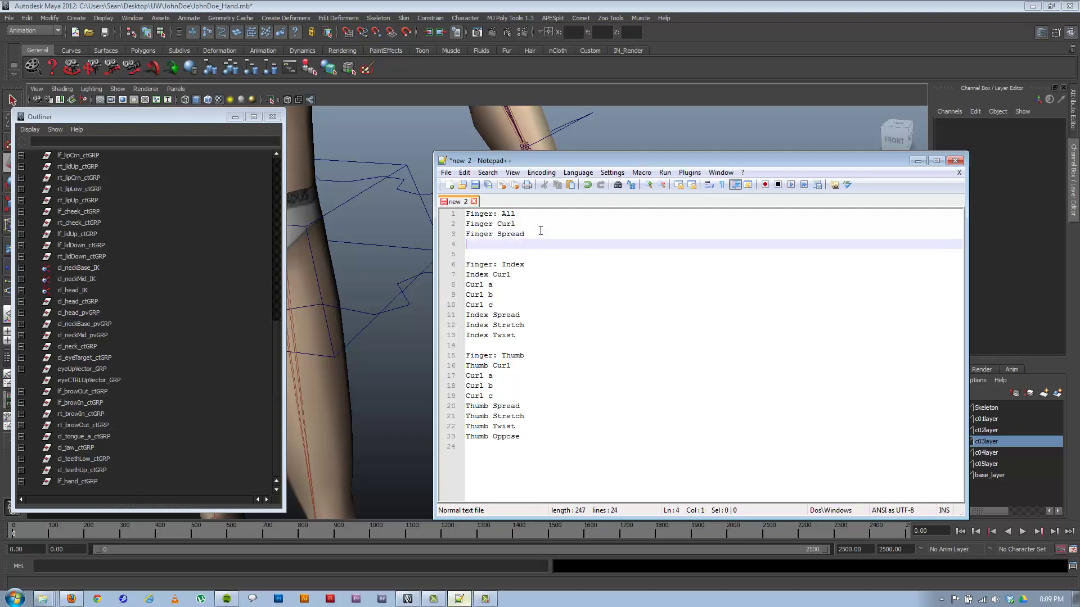
type("Finger Stretch")
Review the "Finger: All" block and the curl lines of the index block
left_click(551, 306)
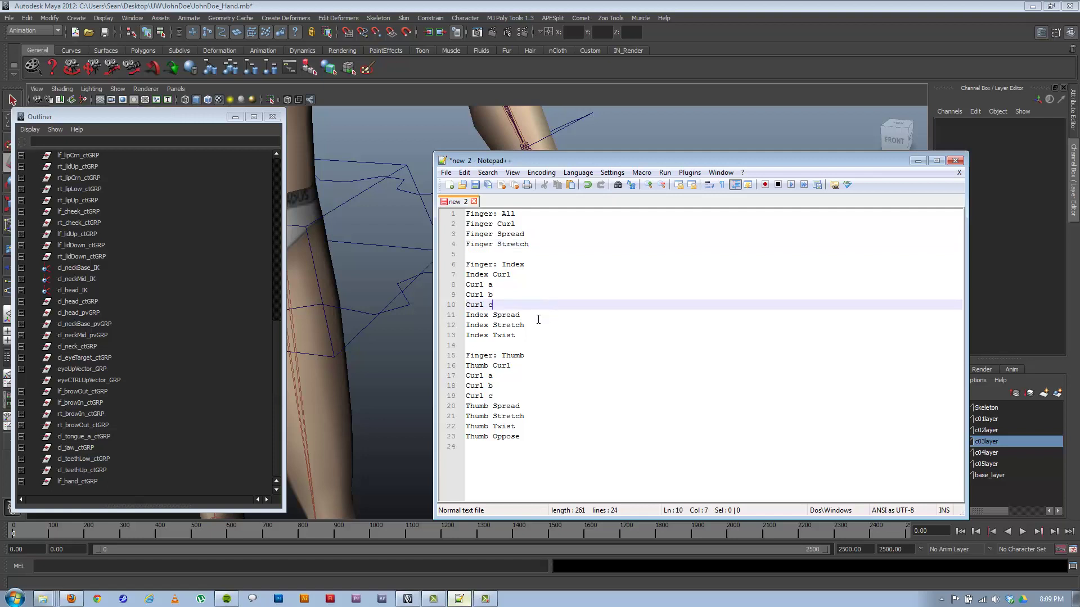
left_click(540, 253)
key("shift+Up")
key("shift+Up")
key("shift+Up")
key("shift+Up")
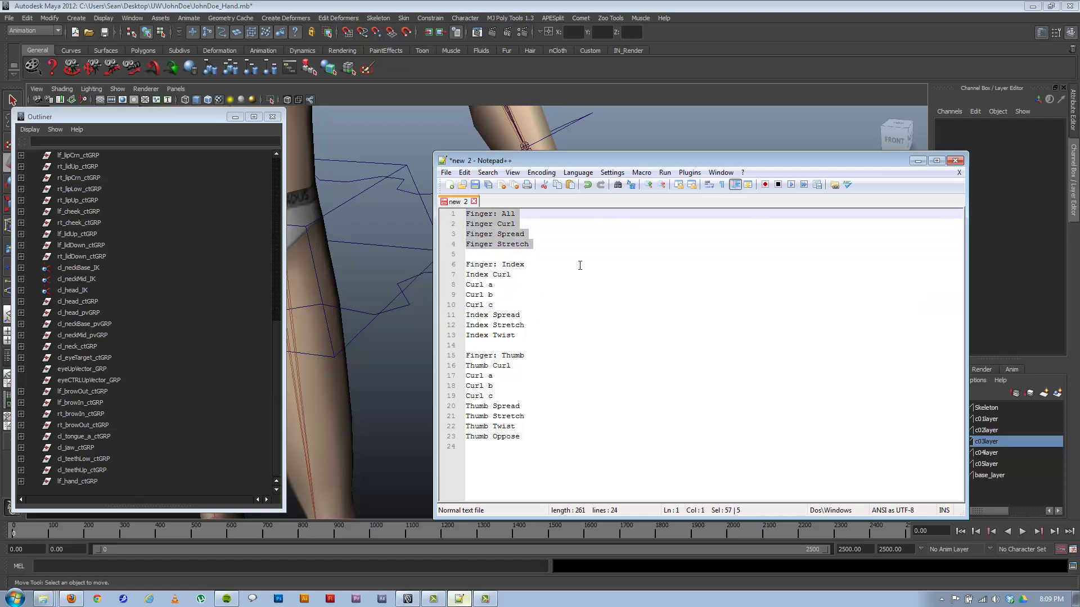
left_click(551, 245)
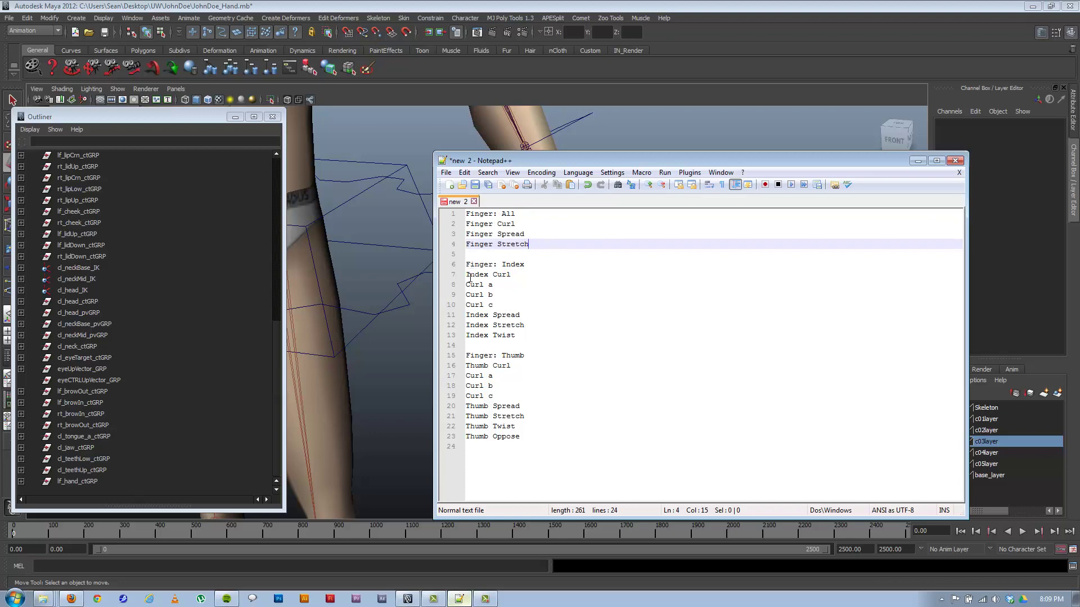
left_click_drag(470, 276, 521, 292)
left_click(520, 292)
Move the list window off the hand and examine the index finger joints in Maya against the "Index Curl" line
left_click_drag(512, 166, 94, 139)
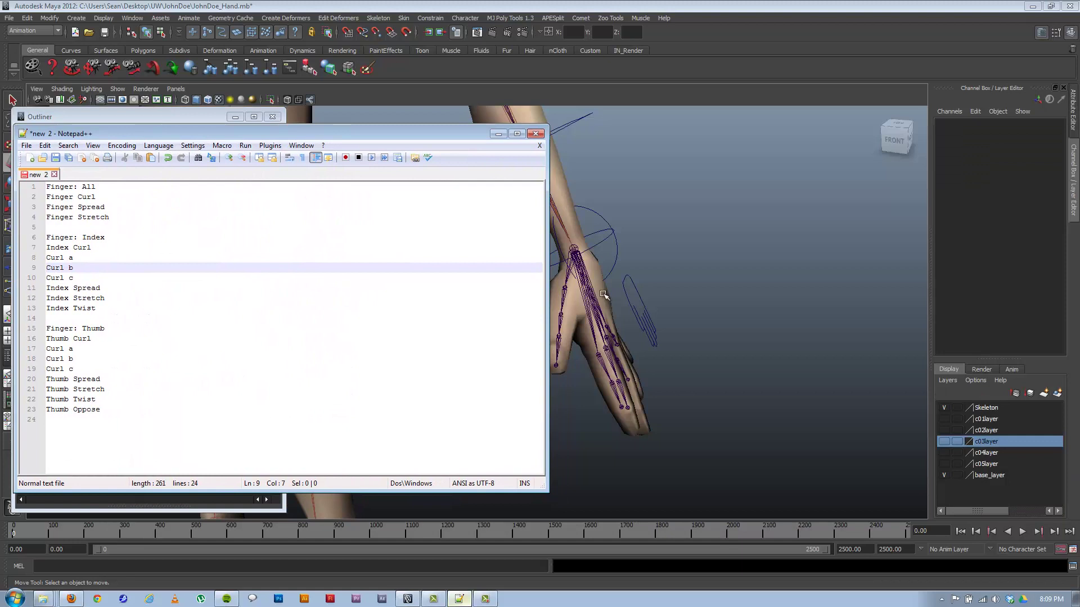
left_click_drag(101, 243, 46, 248)
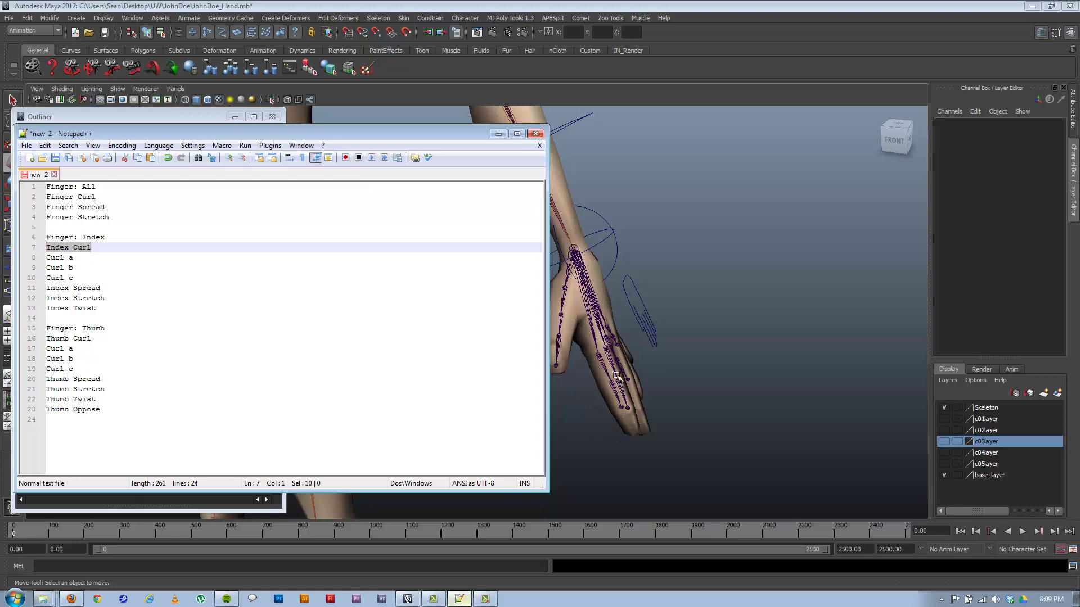
left_click(614, 394)
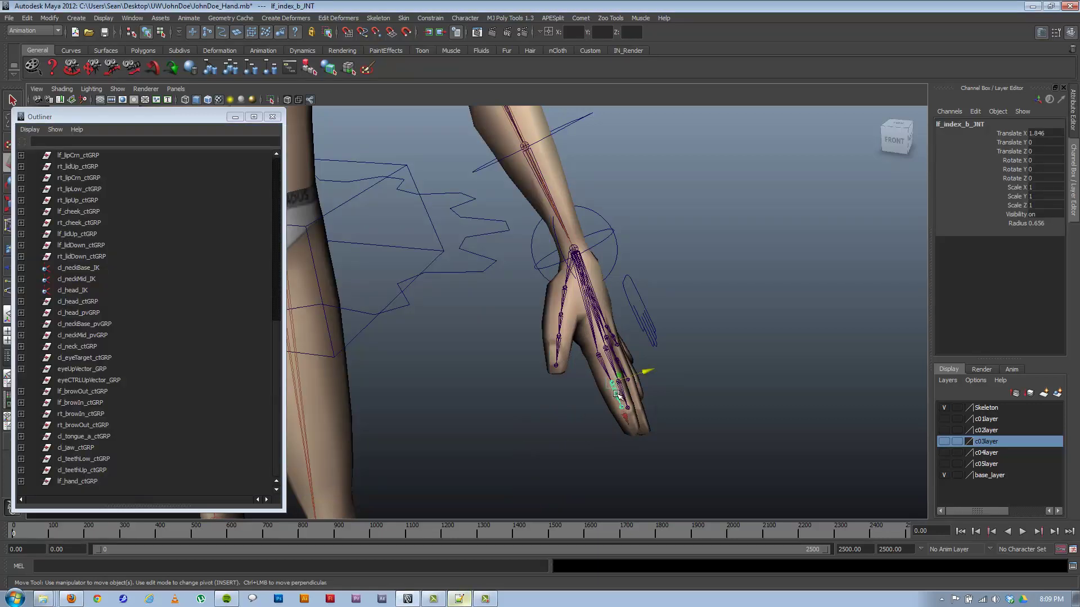
left_click(599, 356)
left_click(459, 599)
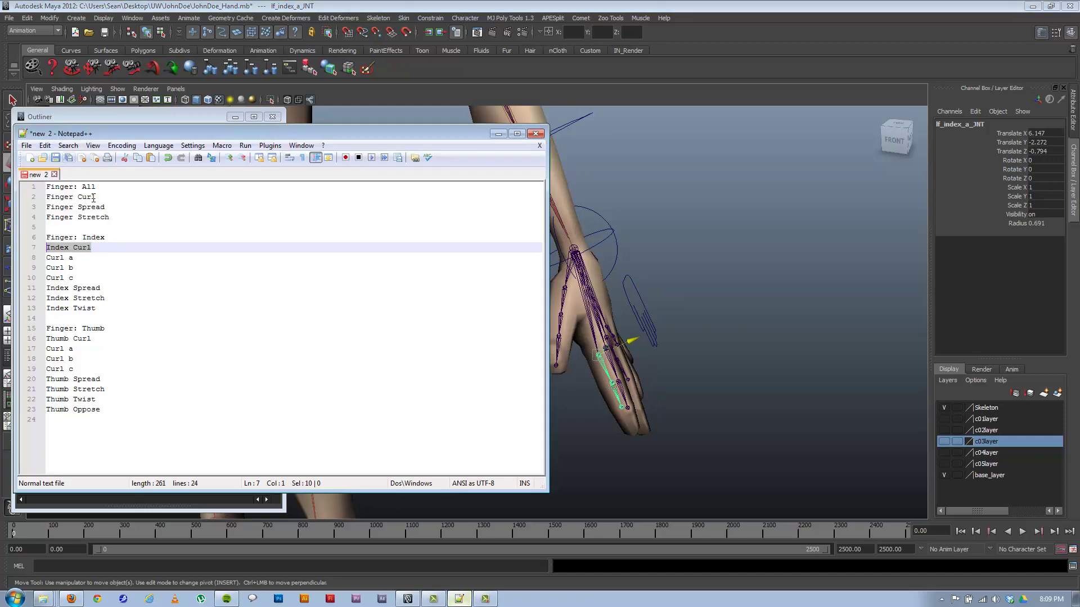
Review the "Finger Curl" and "Curl a" lines and the whole attribute list, and minimize the list window
left_click(96, 197)
key("ctrl+shift+Home")
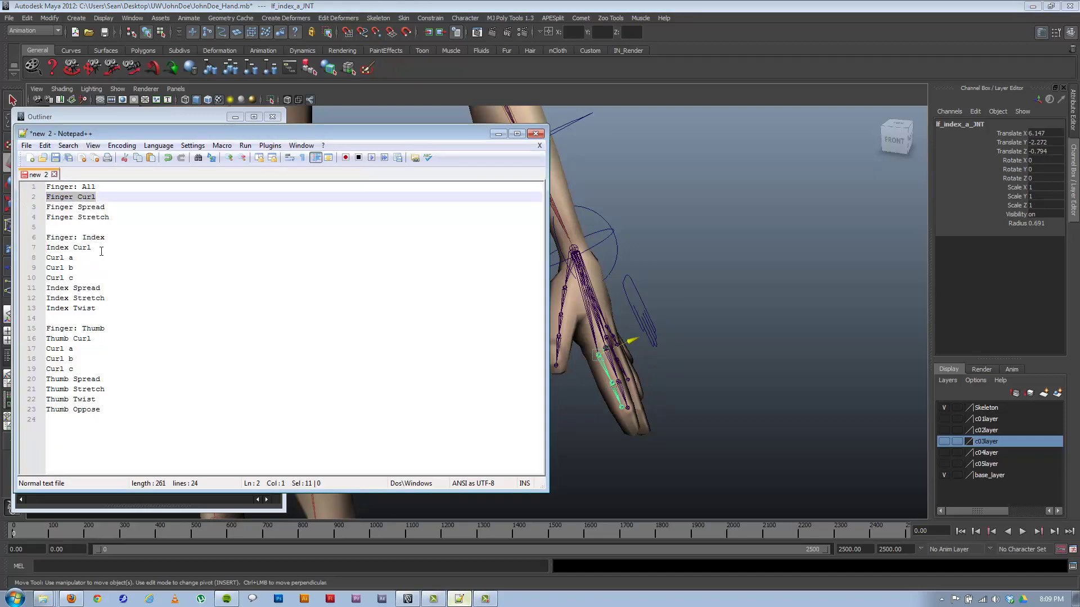
left_click_drag(101, 249, 40, 258)
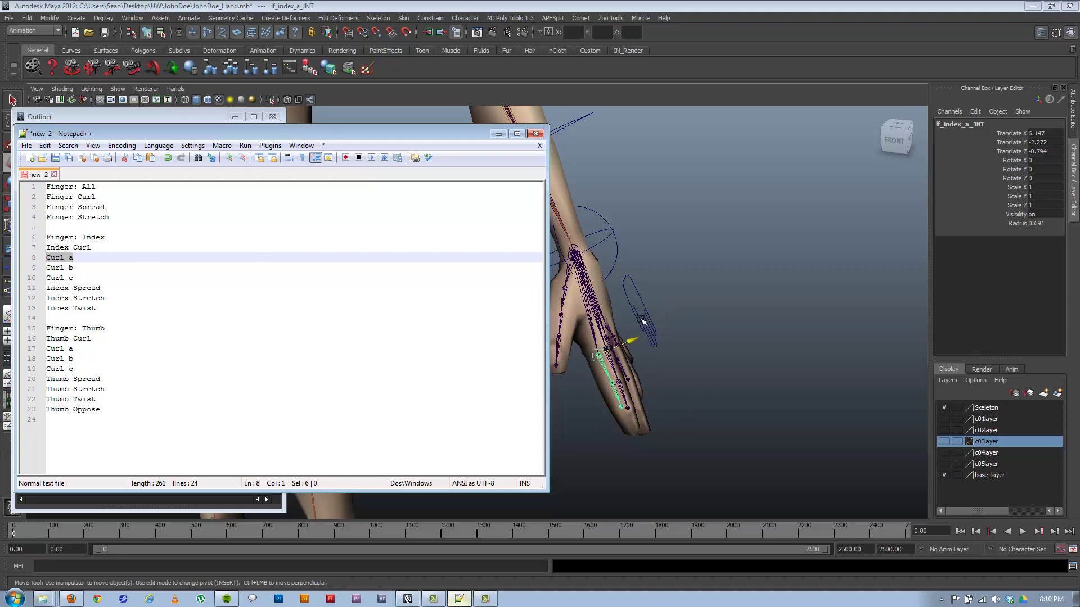
left_click_drag(237, 419, 46, 186)
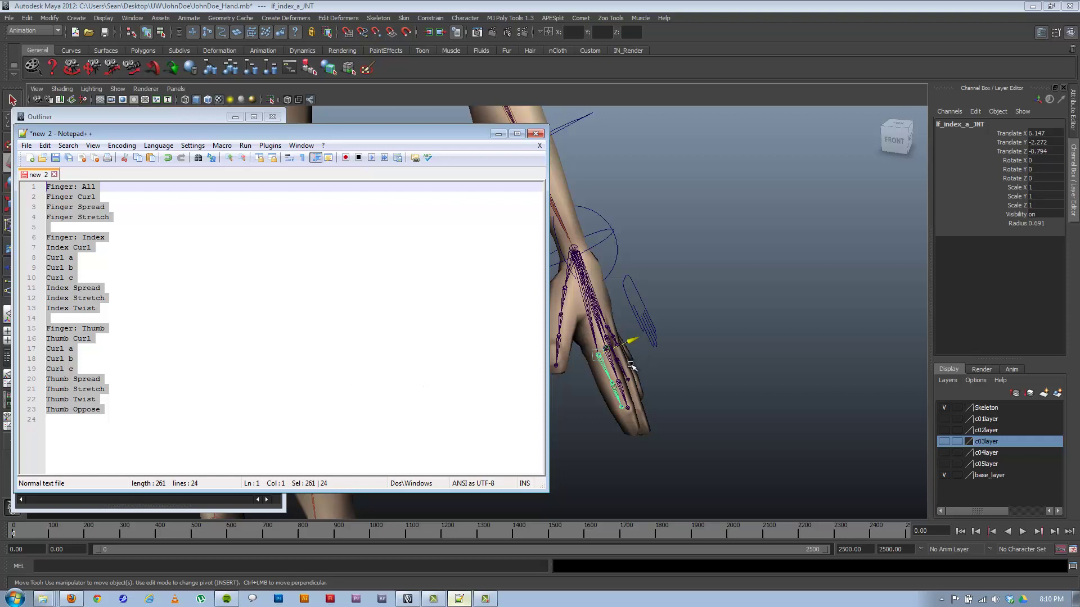
left_click(496, 137)
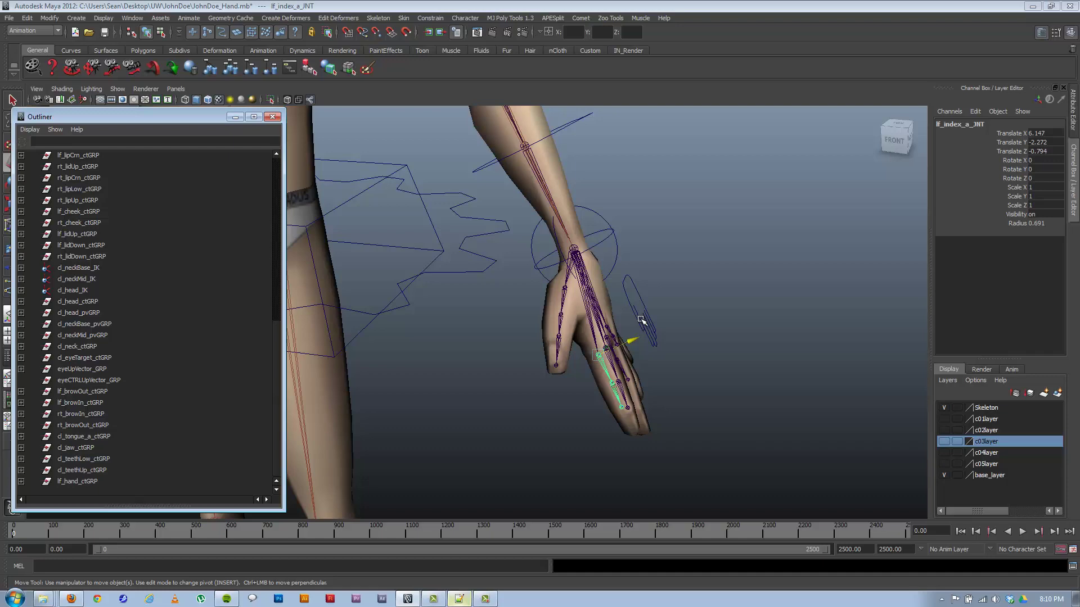
Select the left hand control lf_hand_CTRL beside the hand in Maya
left_click(638, 319)
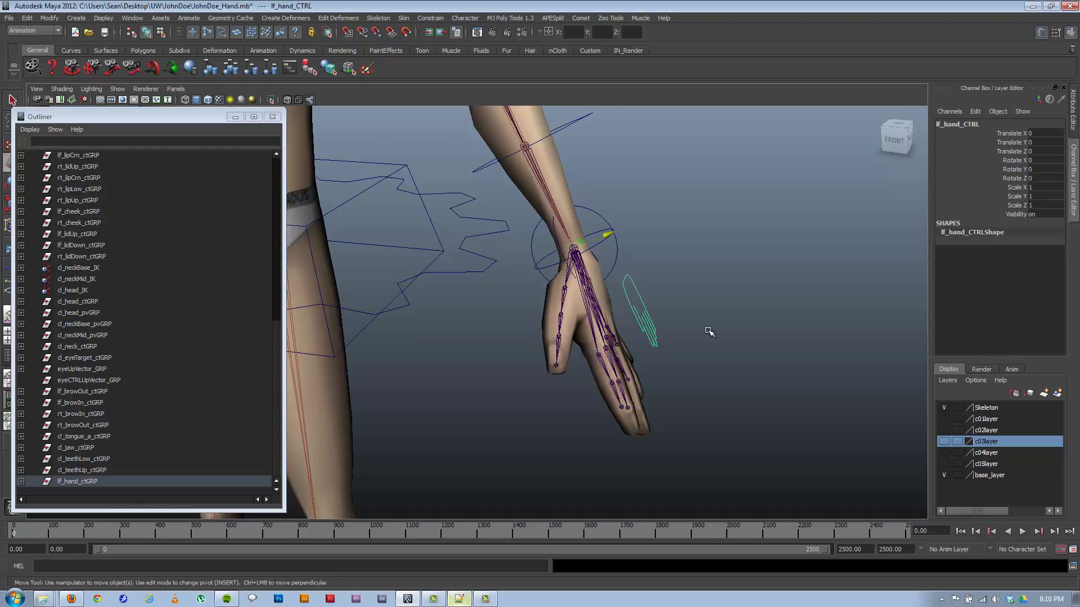
middle_click_drag(641, 337, 641, 324, "alt")
middle_click_drag(651, 277, 588, 291, "alt")
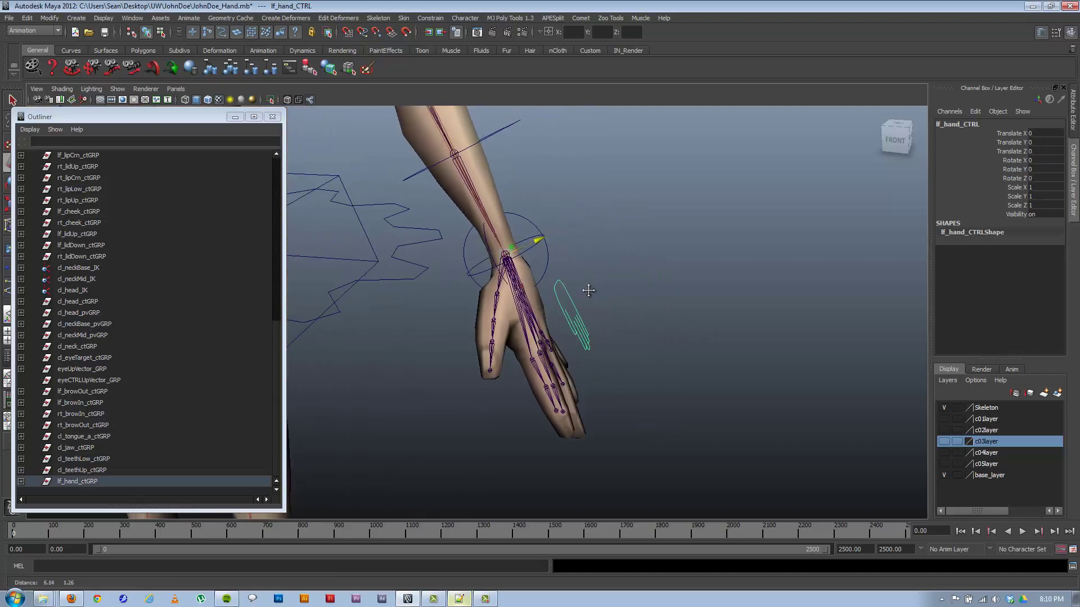
right_click_drag(588, 290, 627, 326, "alt")
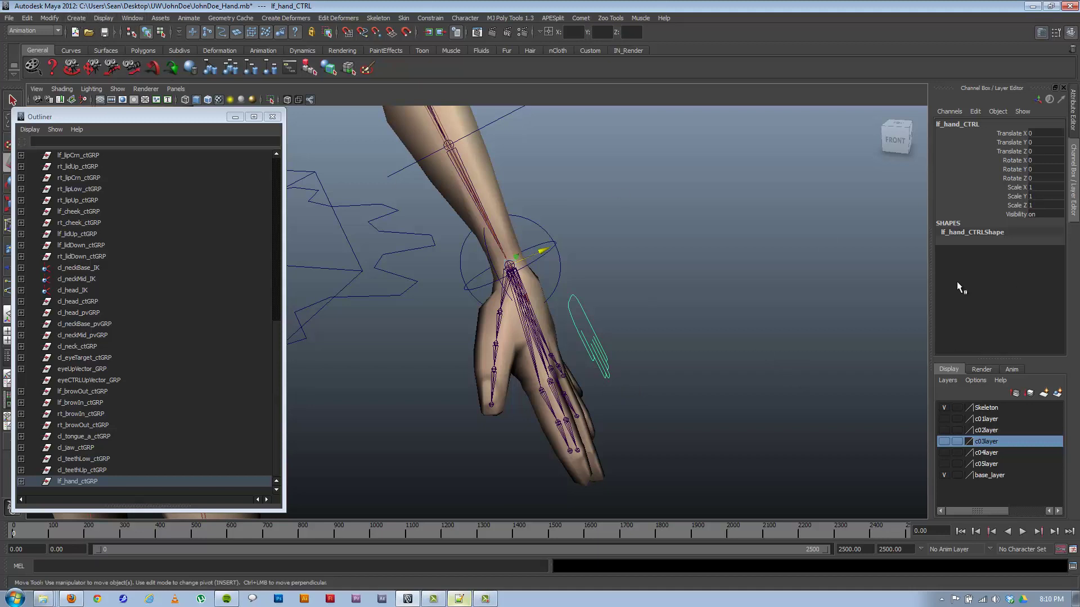
Check the "Finger: All" attribute names in the Notepad++ list and return to Maya
left_click(459, 599)
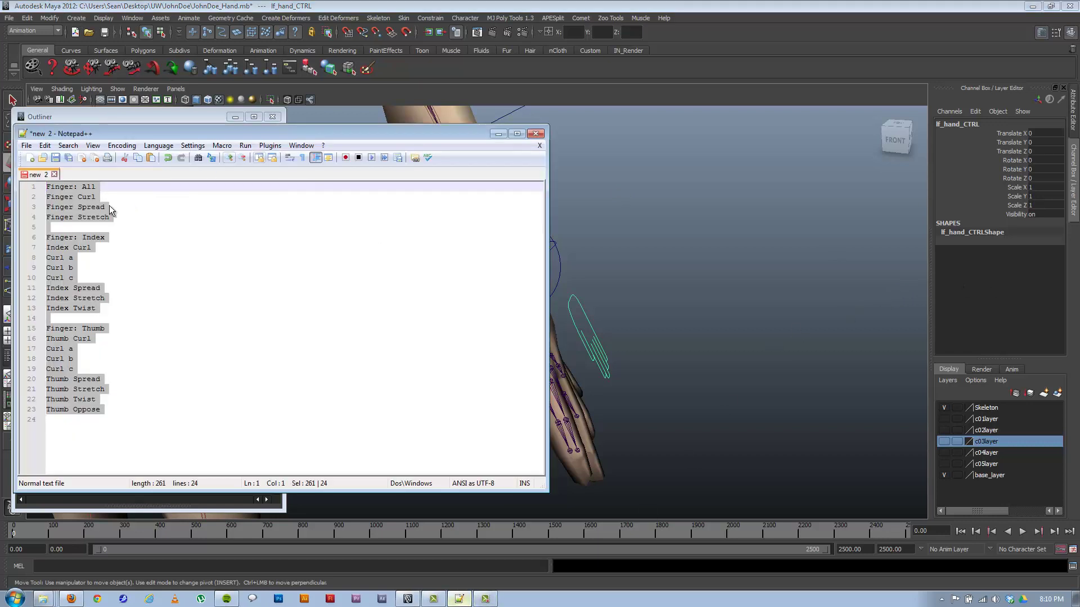
left_click(138, 213)
key("ctrl+shift+Home")
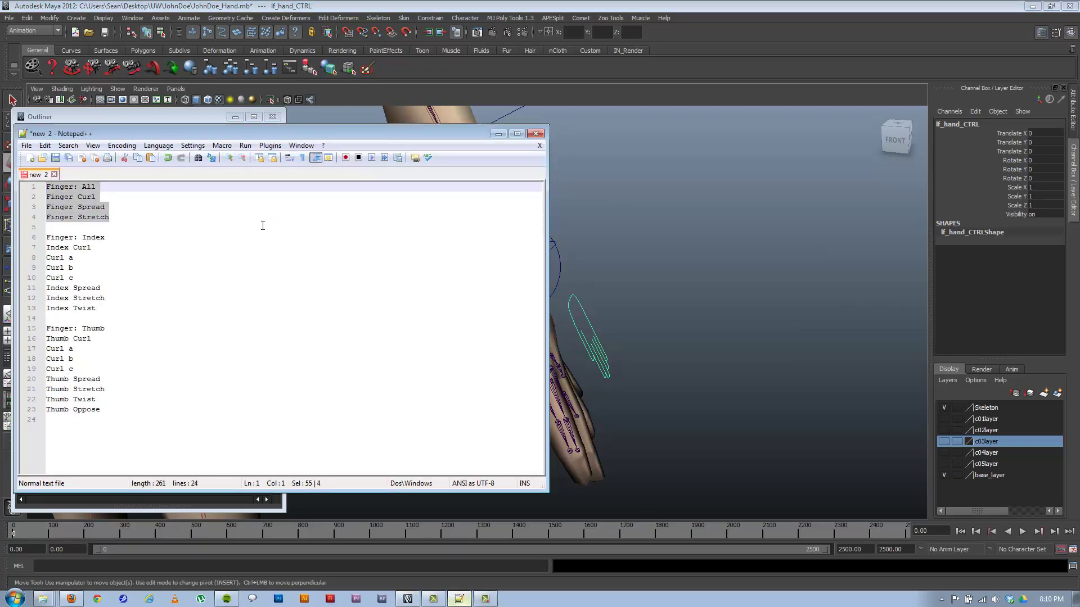
left_click(498, 134)
Open the Add Attribute window for the left hand control lf_hand_CTRL
left_click(49, 17)
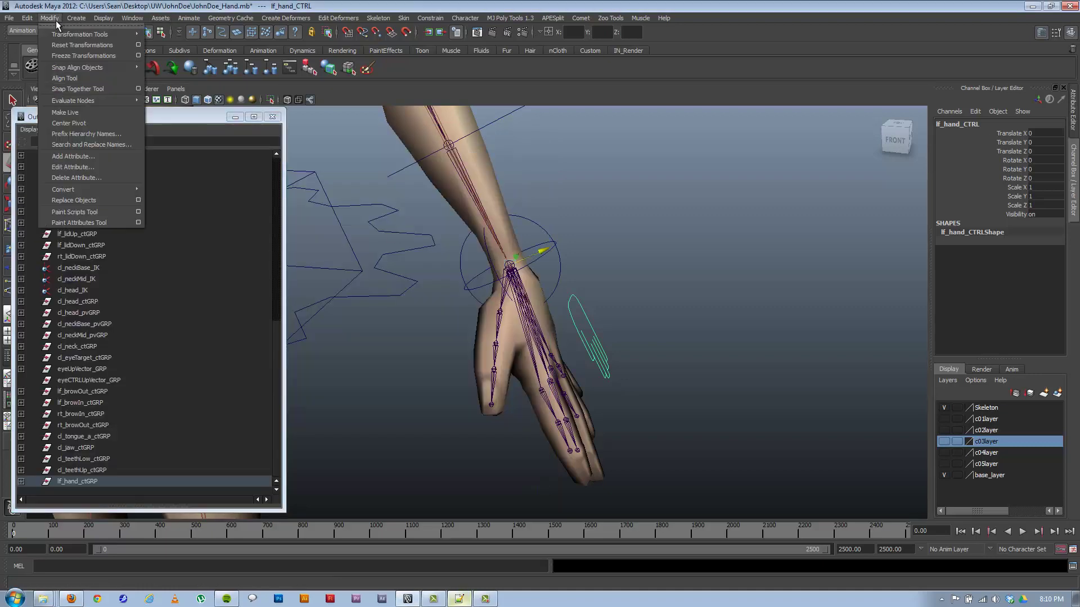
mouse_move(93, 100)
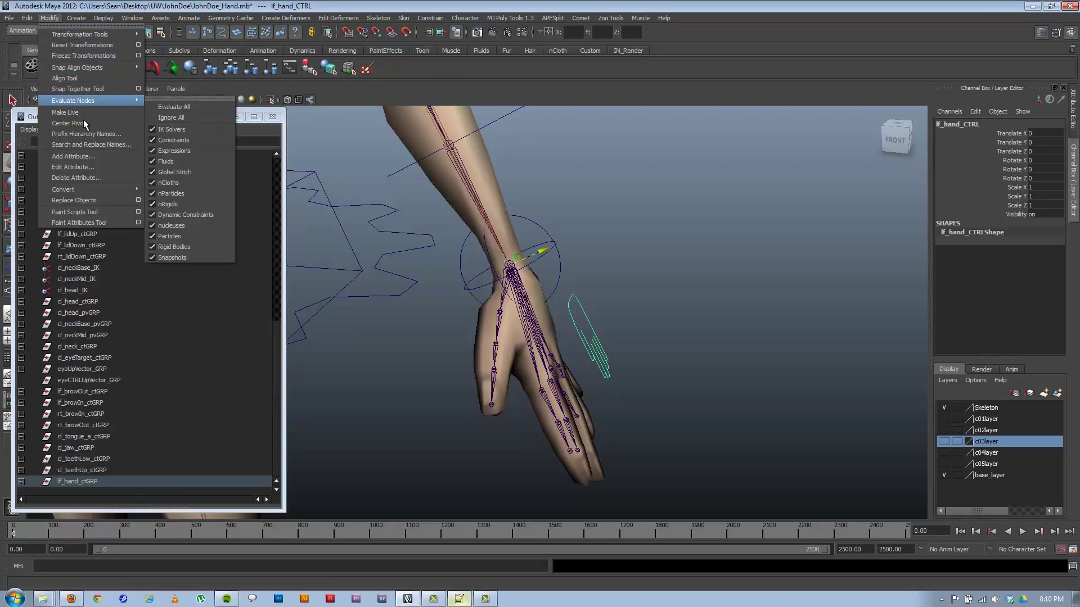
left_click(84, 157)
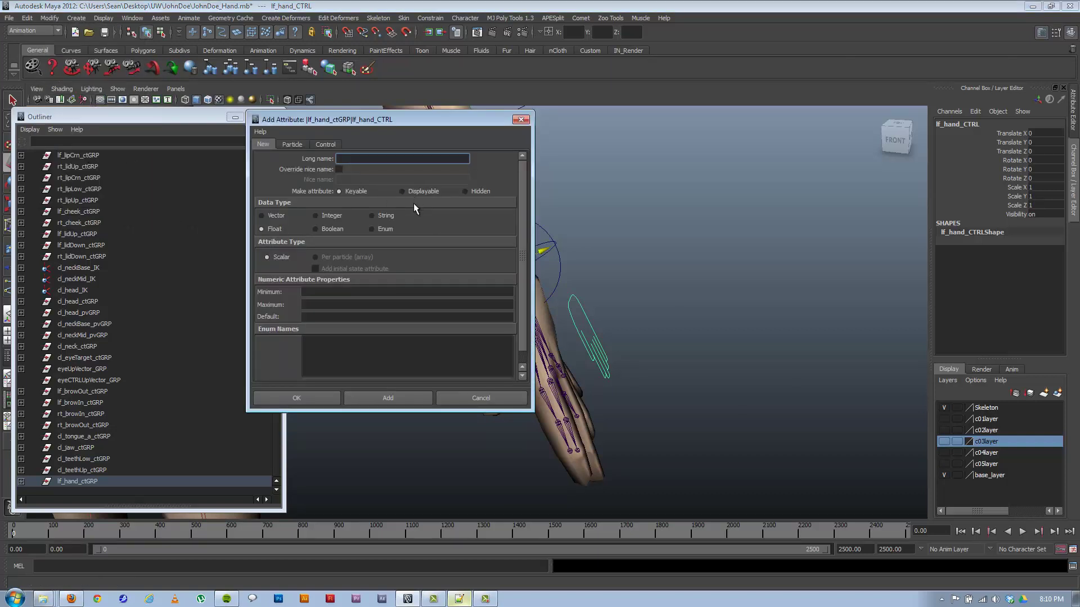
Try to add a keyable string attribute named Finger to the hand control, and undo it
type("Finger")
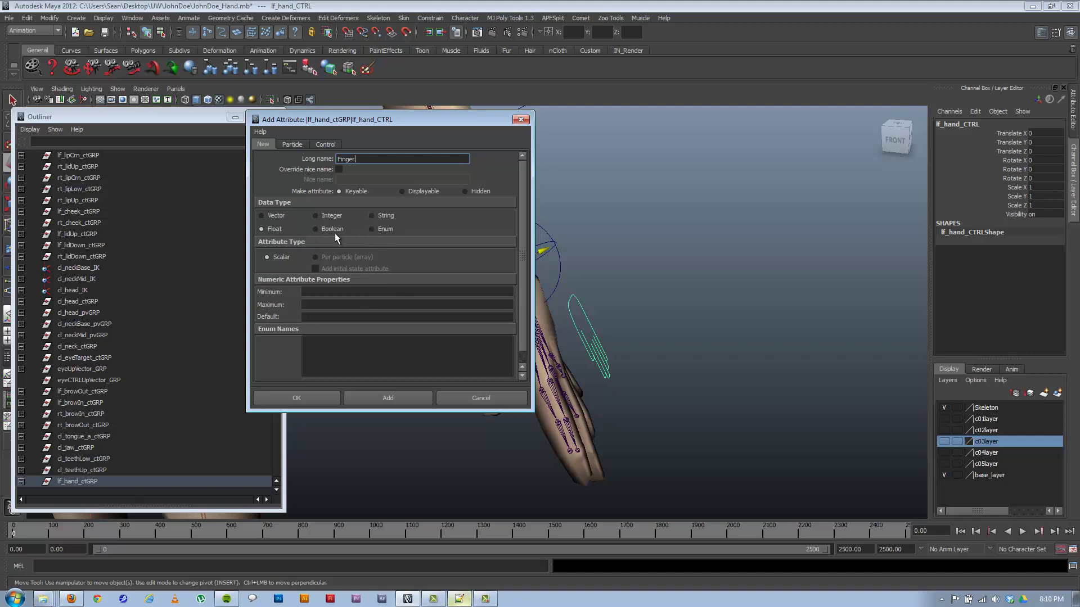
left_click(379, 217)
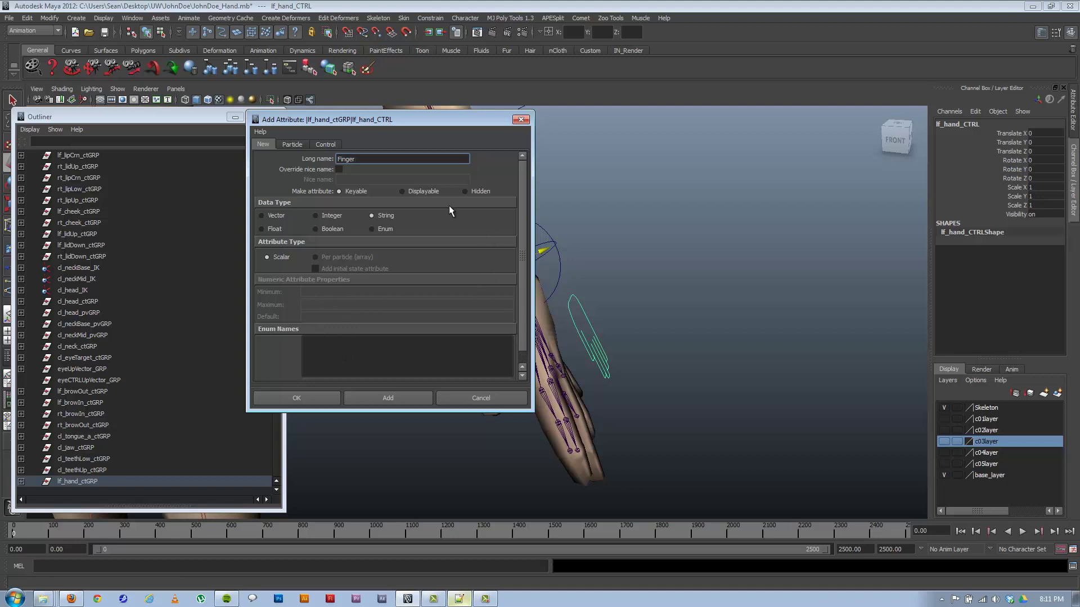
left_click_drag(524, 229, 519, 204)
left_click(402, 398)
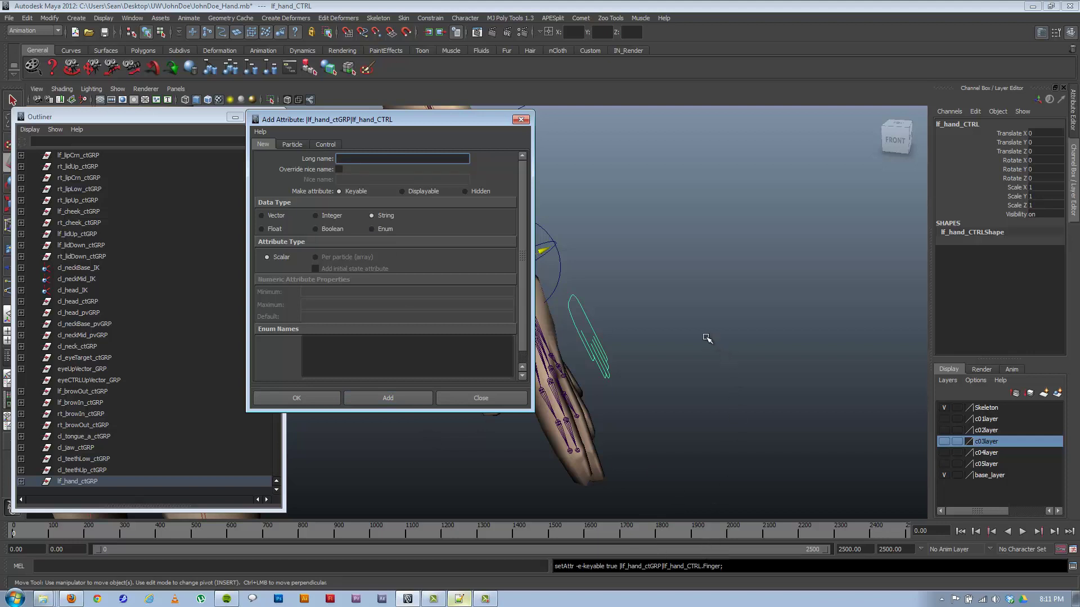
left_click(668, 292)
key("ctrl+z")
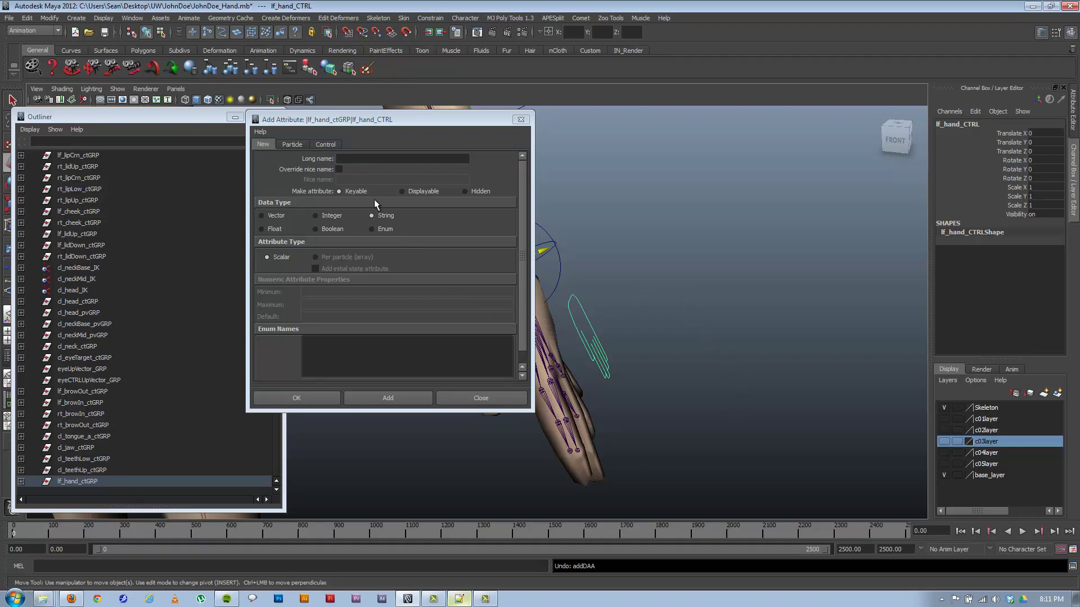
Set the new attribute's data type to Enum and its long name to finger
left_click(383, 229)
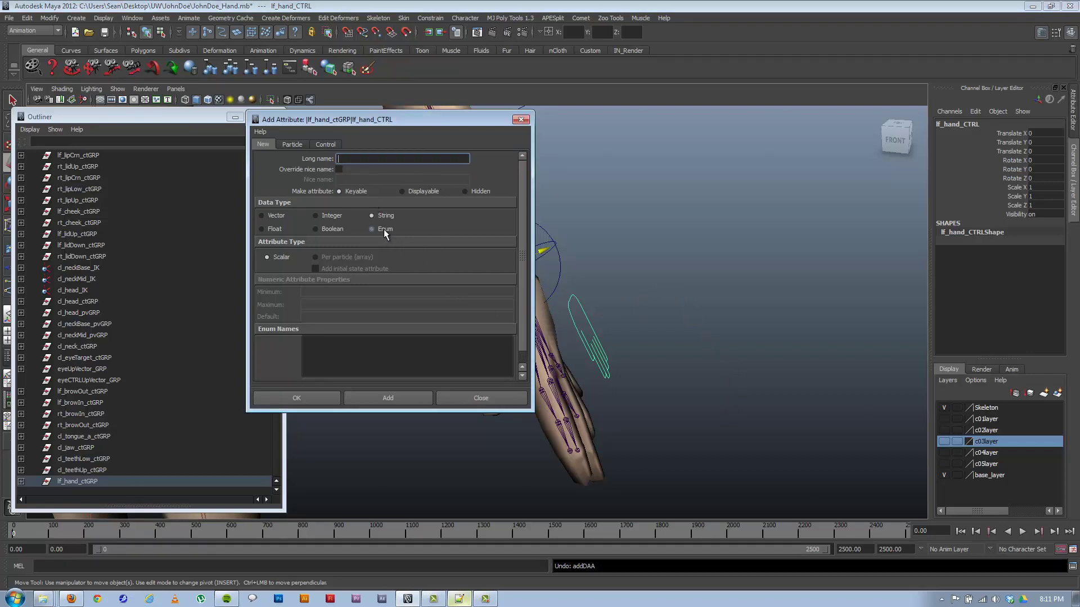
left_click(318, 349)
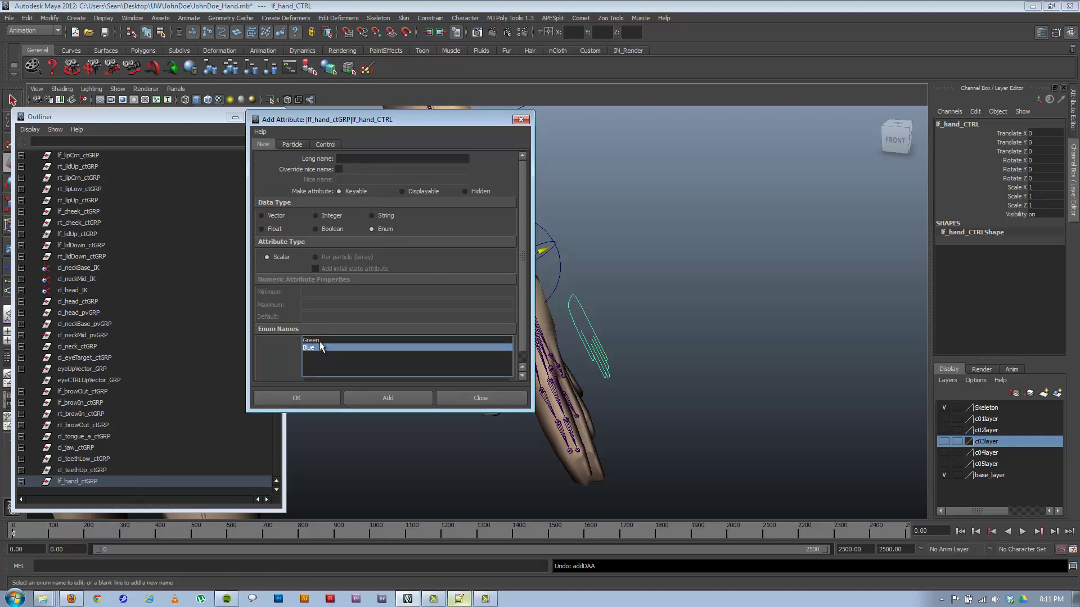
left_click(360, 340)
left_click(356, 158)
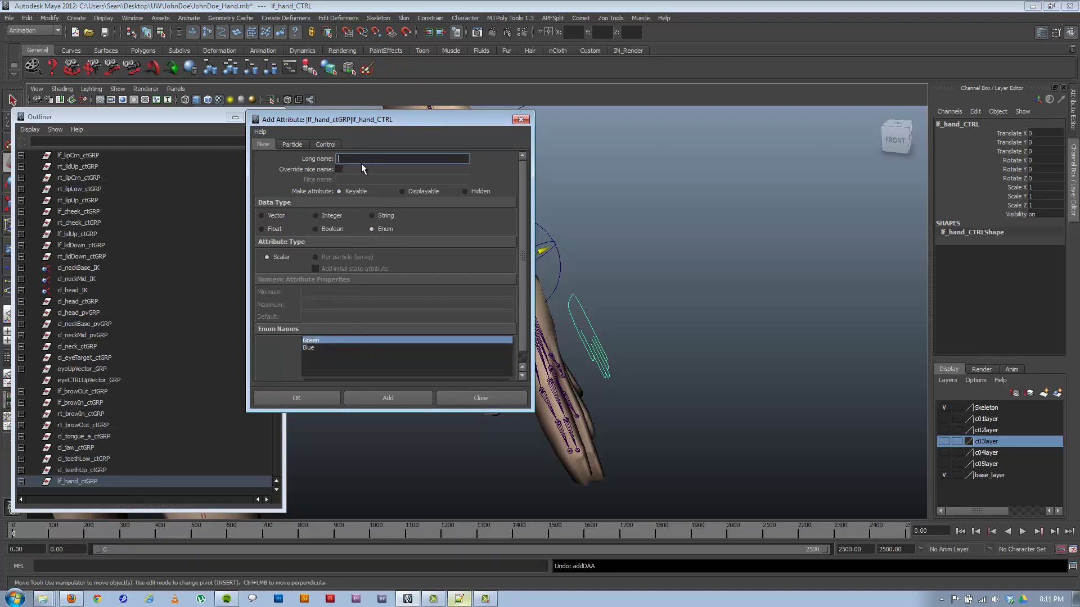
type("Finger")
left_click_drag(338, 159, 341, 160)
type("f")
Rename both enum names, Green and Blue, to All and add the finger attribute to the hand control
left_click(318, 340)
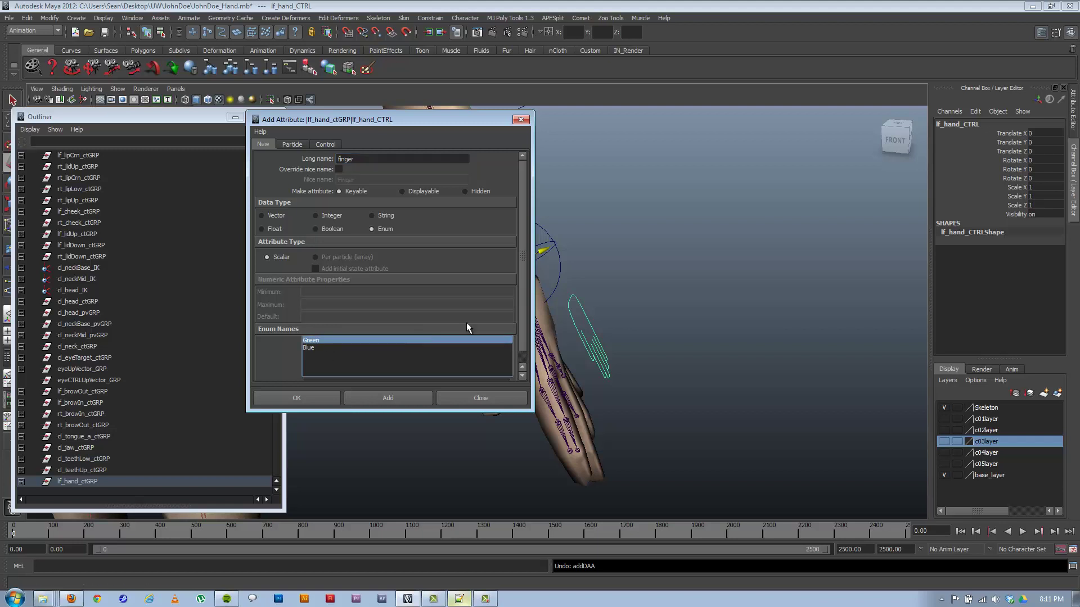
scroll(523, 288, "down", 1)
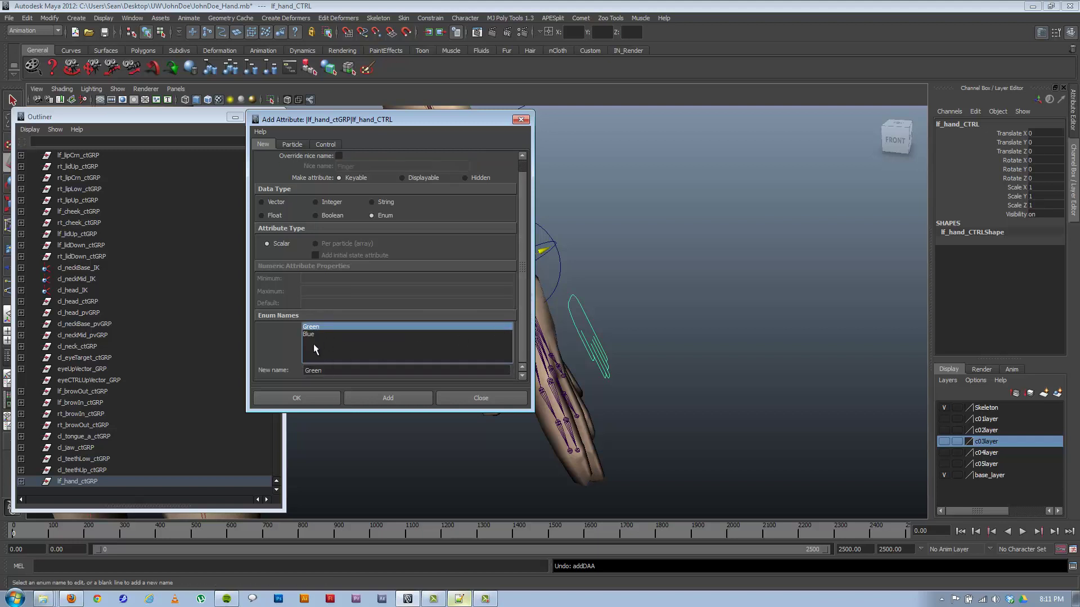
left_click_drag(329, 370, 261, 363)
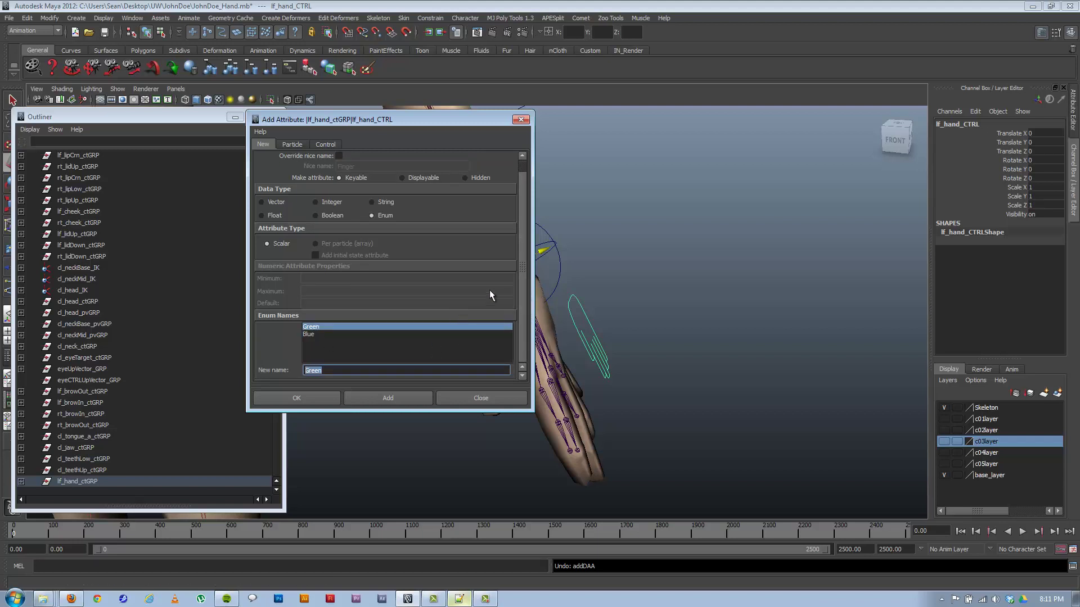
left_click_drag(522, 278, 516, 278)
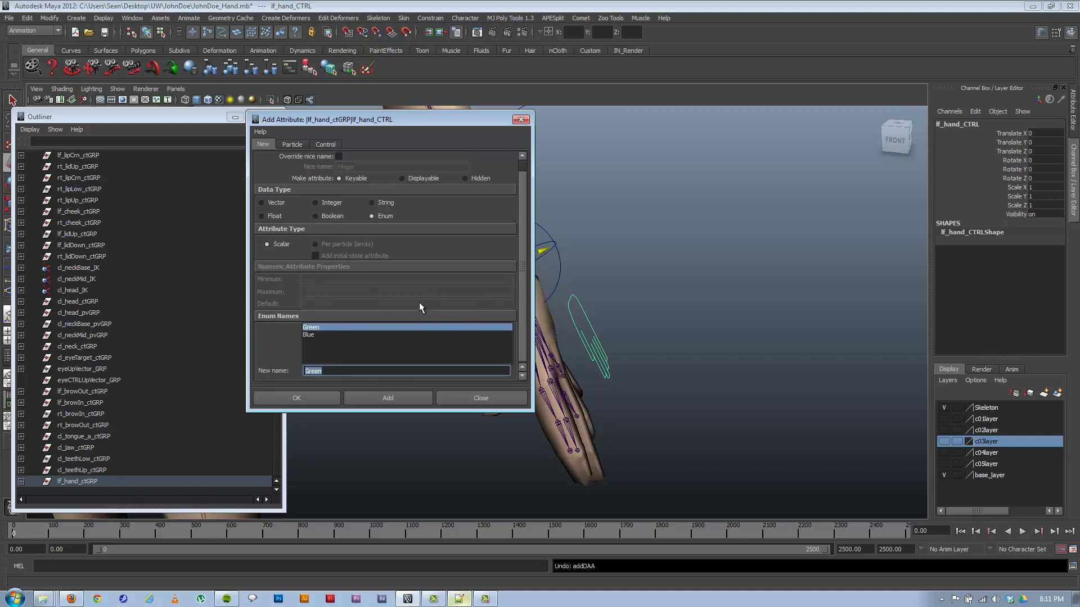
type("All")
key("Return")
left_click(303, 334)
type("A")
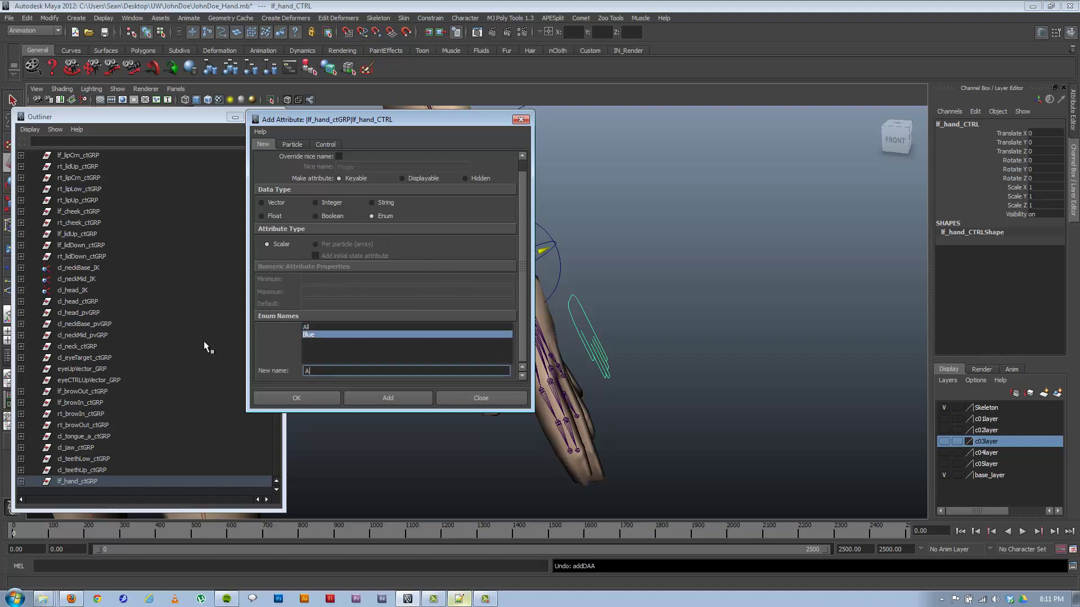
key("Return")
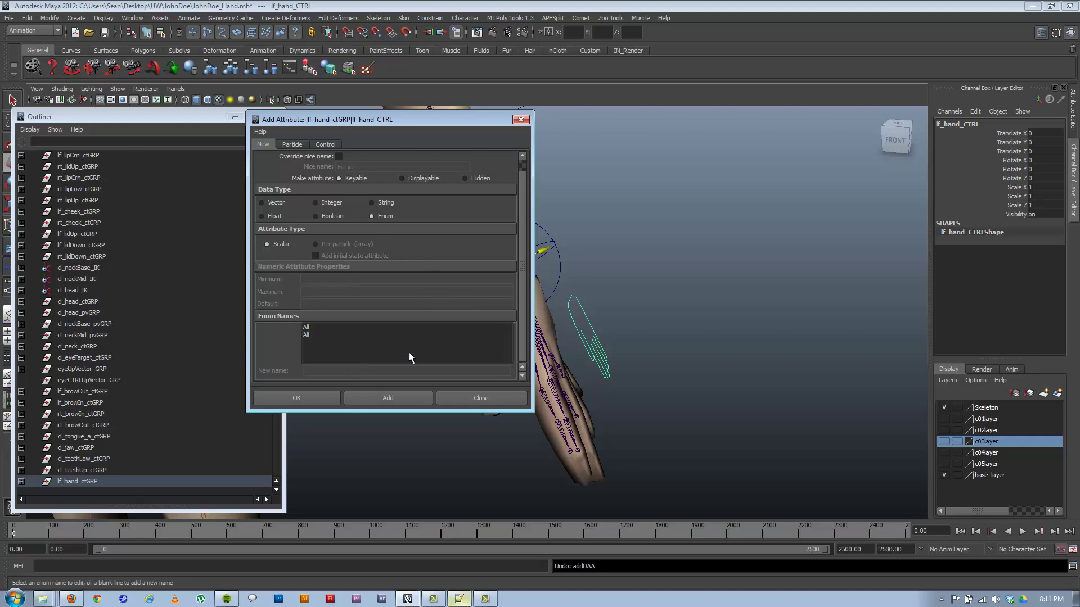
left_click_drag(518, 265, 516, 214)
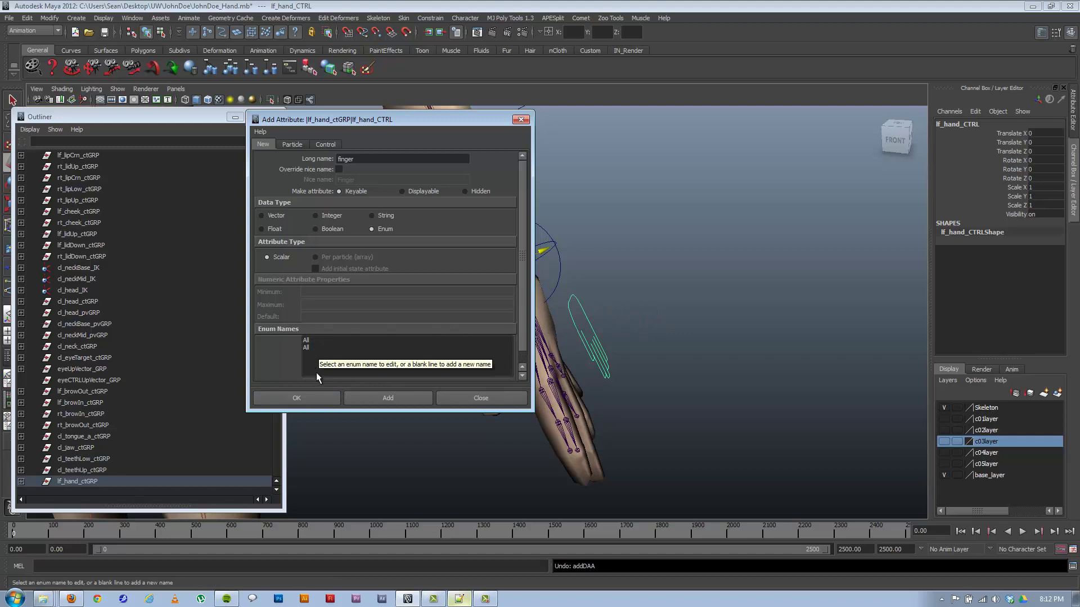
left_click(385, 400)
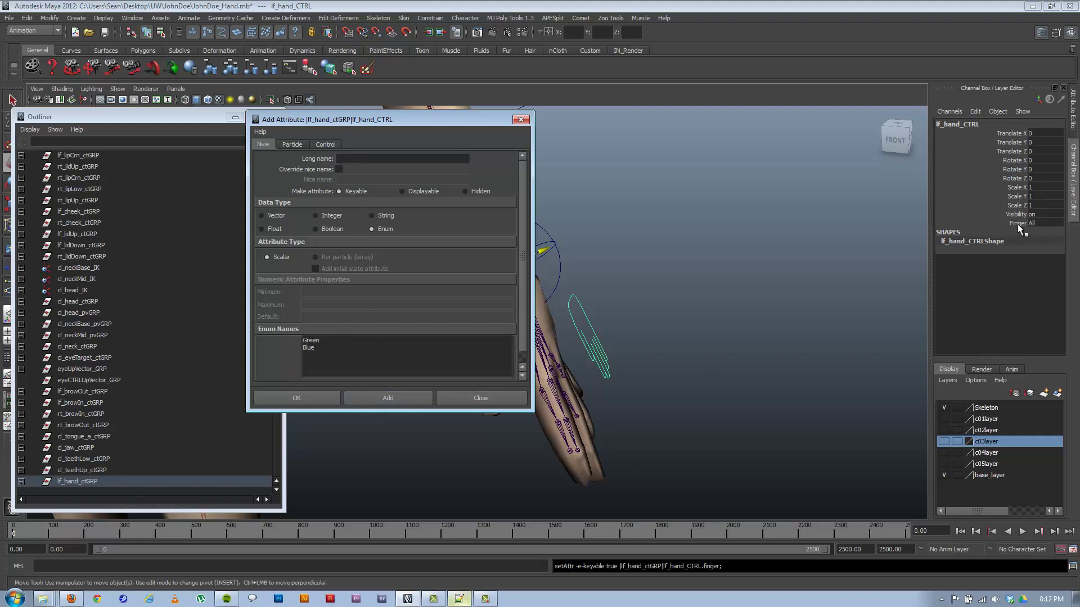
Lock the hand control's Finger attribute and check its list of enum values
left_click(1016, 224)
right_click(1014, 224)
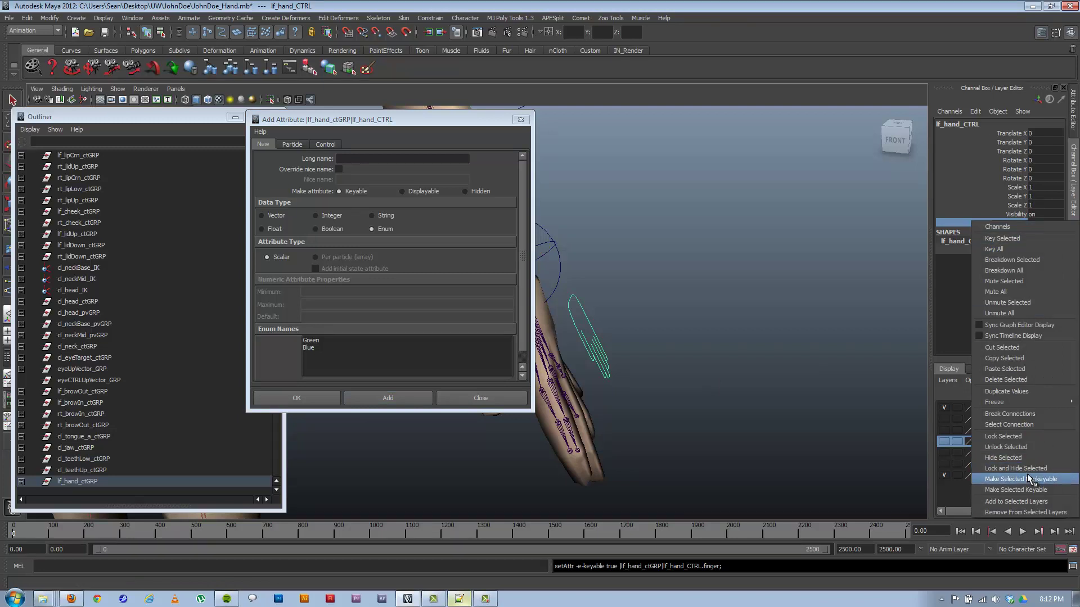
left_click(1015, 441)
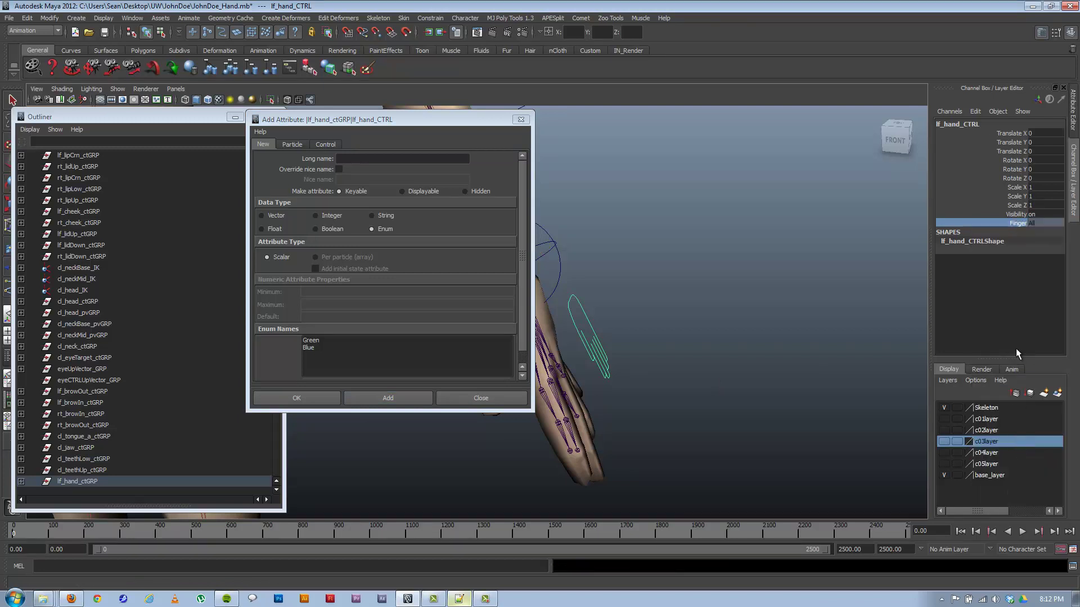
left_click(1038, 224)
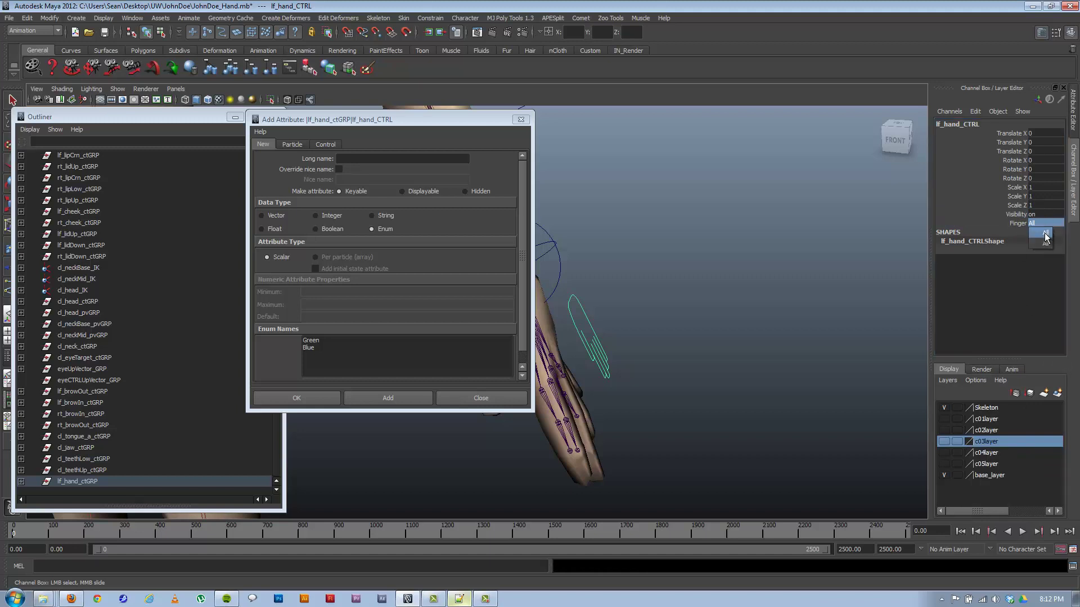
left_click(1045, 235)
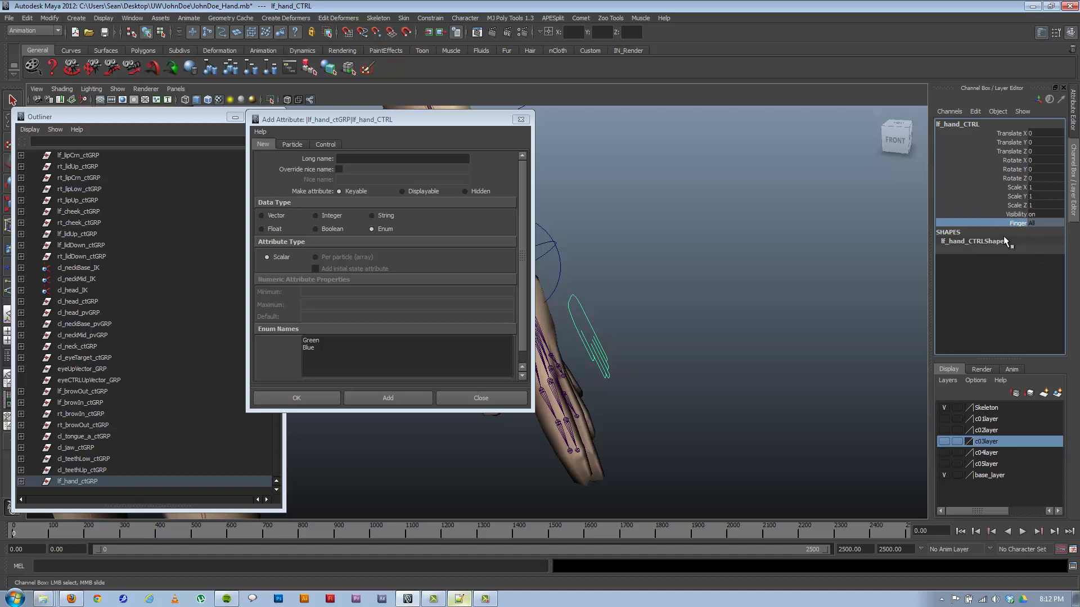
Add a keyable float attribute with the long name fingerCurl to the hand control
left_click(359, 160)
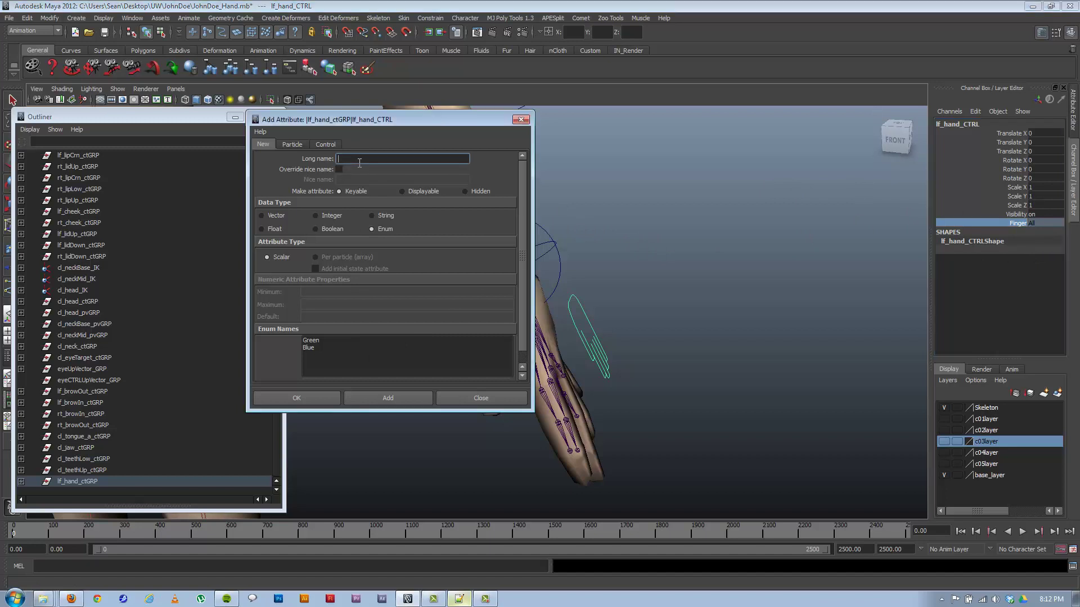
left_click(273, 229)
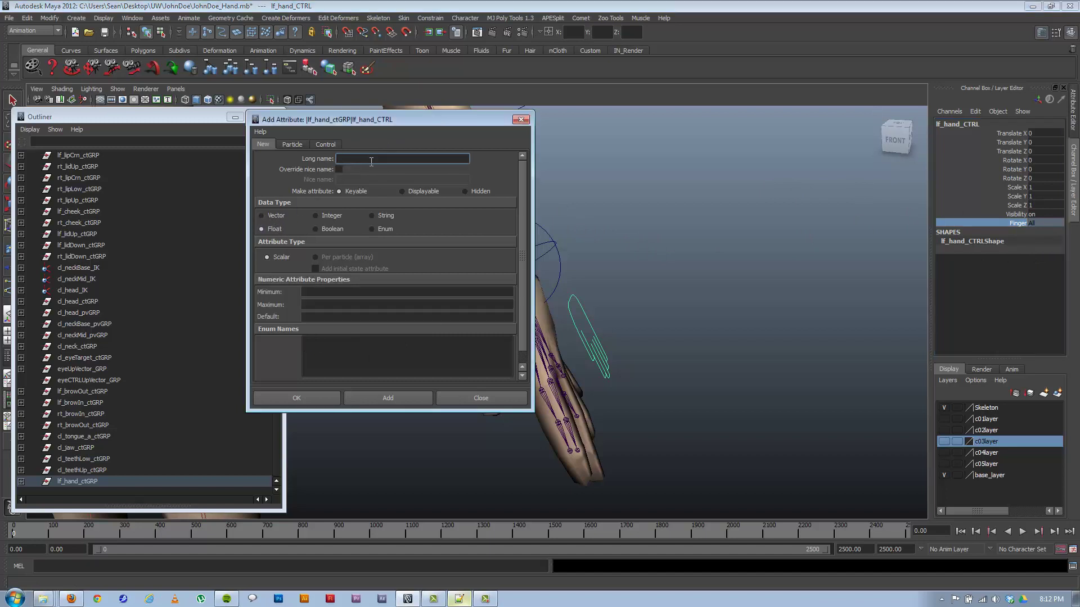
left_click(372, 163)
type("Finger")
key("BackSpace")
key("BackSpace")
key("BackSpace")
key("BackSpace")
key("BackSpace")
key("BackSpace")
type("fingerCurl")
left_click(388, 399)
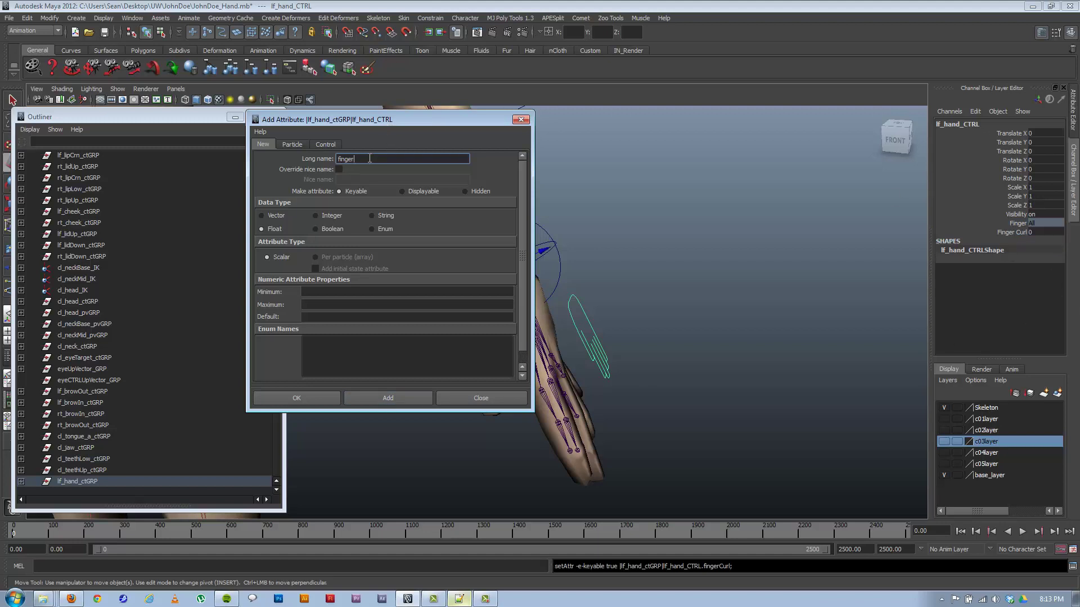
Add two more keyable float attributes, fingerSpread and fingerStretch, to the hand control
type("fingerSpread")
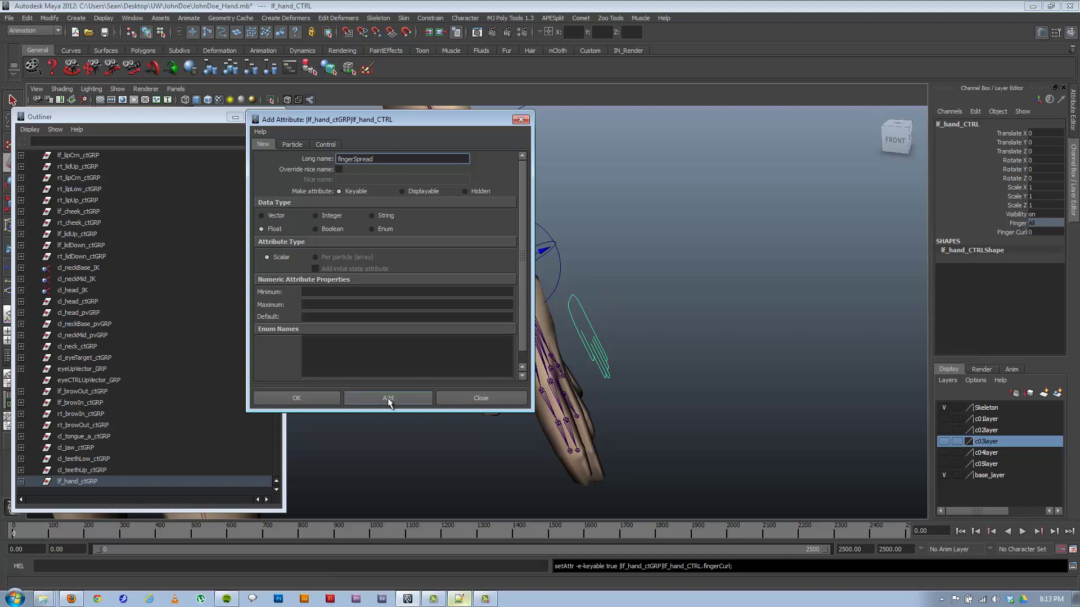
key("Return")
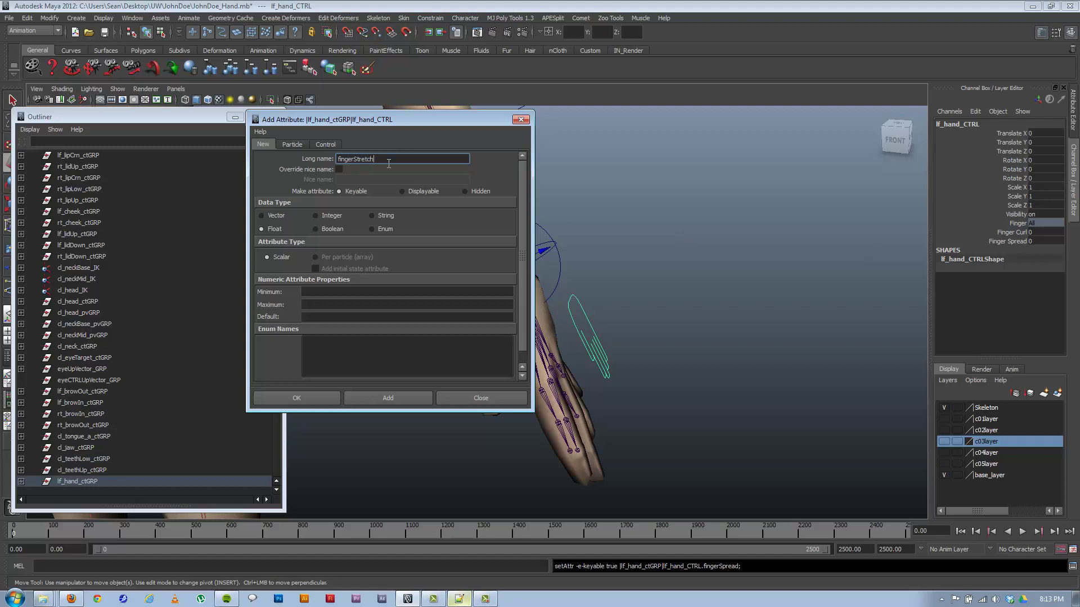
left_click(393, 398)
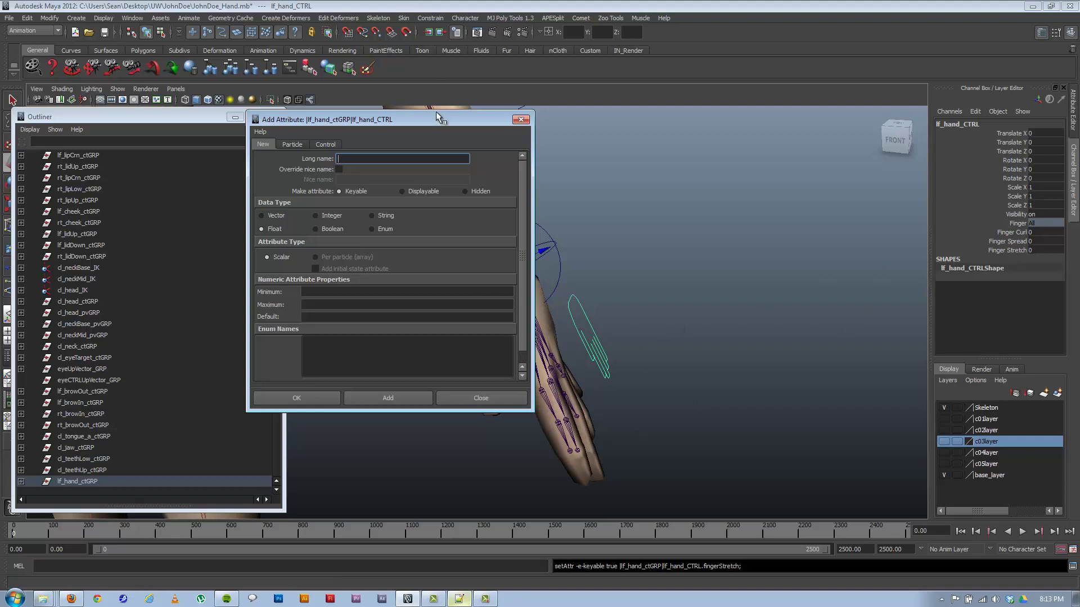
Move the Add Attribute window off the hand, and clear the command history in the Script Editor
left_click_drag(436, 118, 293, 141)
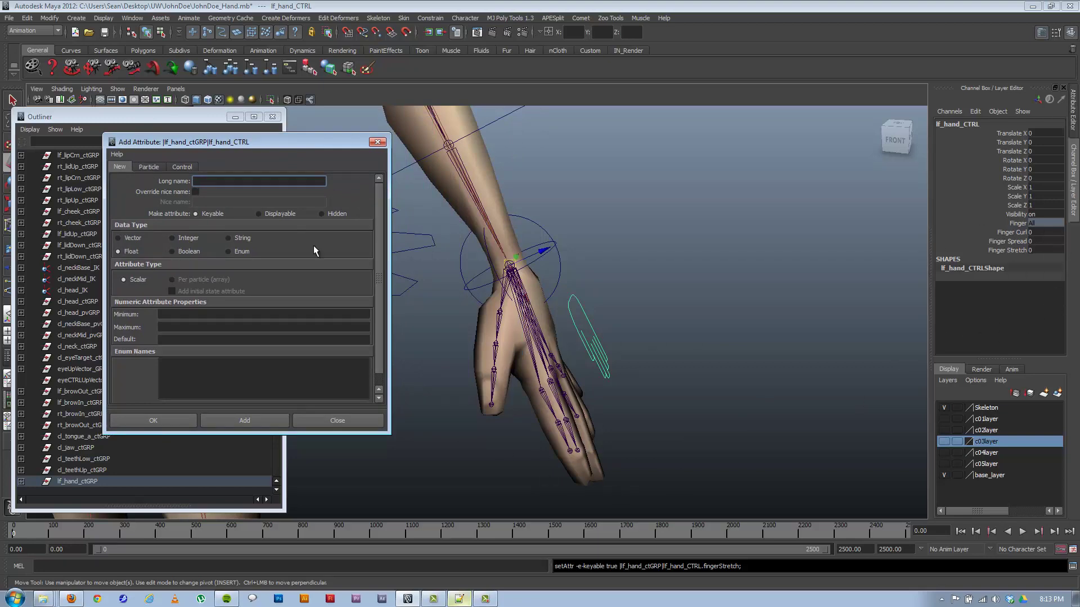
left_click_drag(578, 239, 662, 292, "alt")
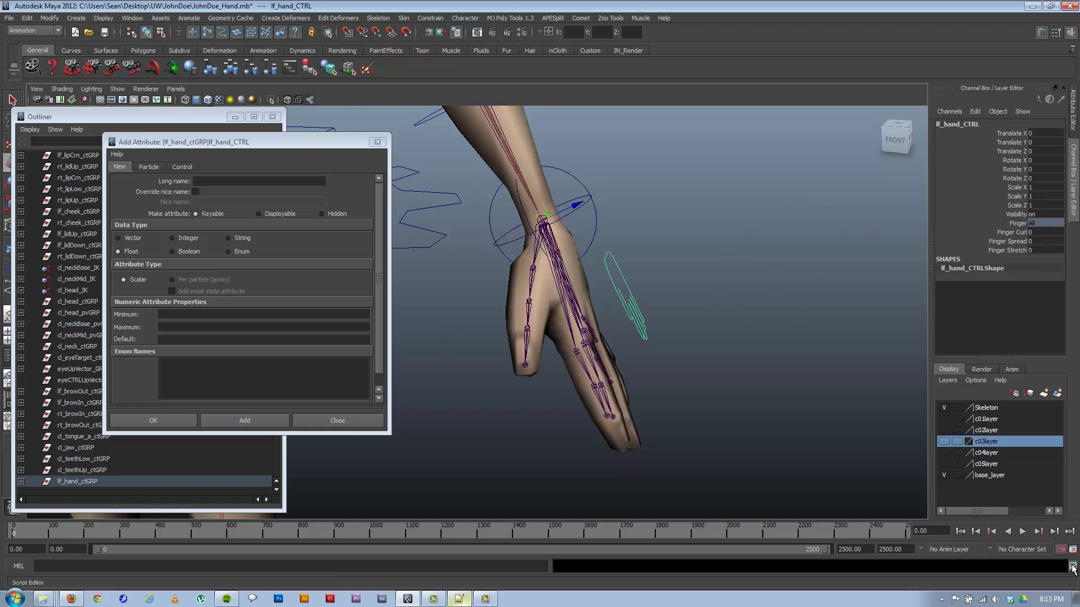
left_click(1055, 550)
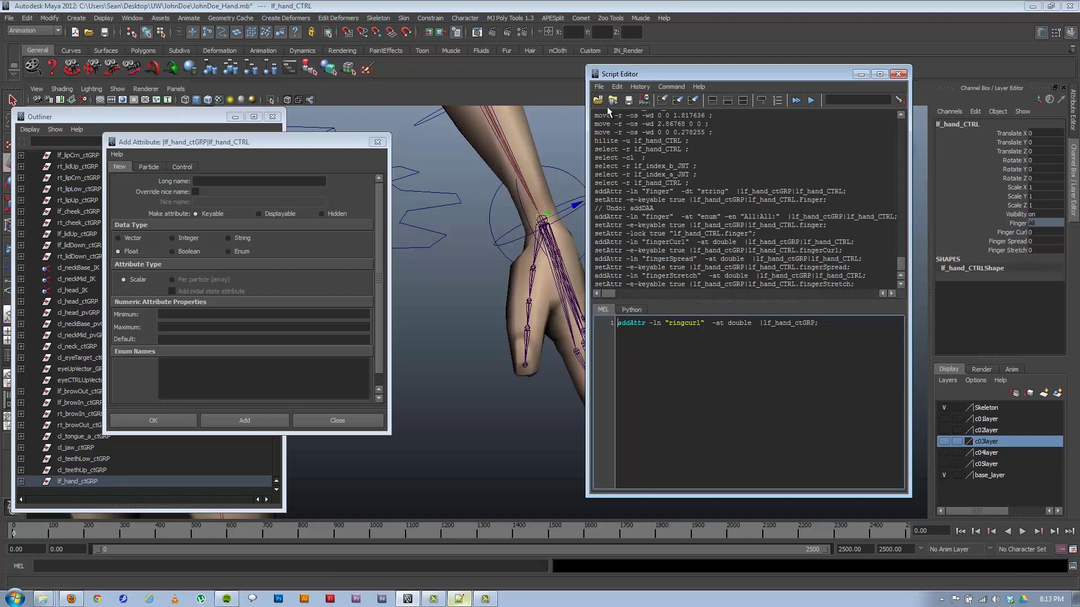
left_click(618, 87)
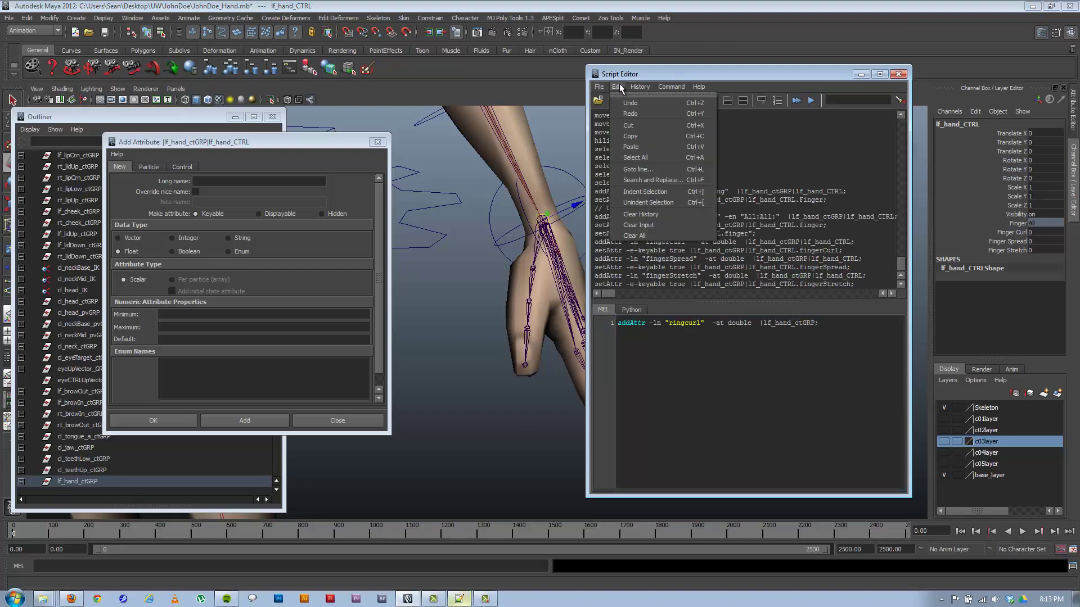
left_click(644, 214)
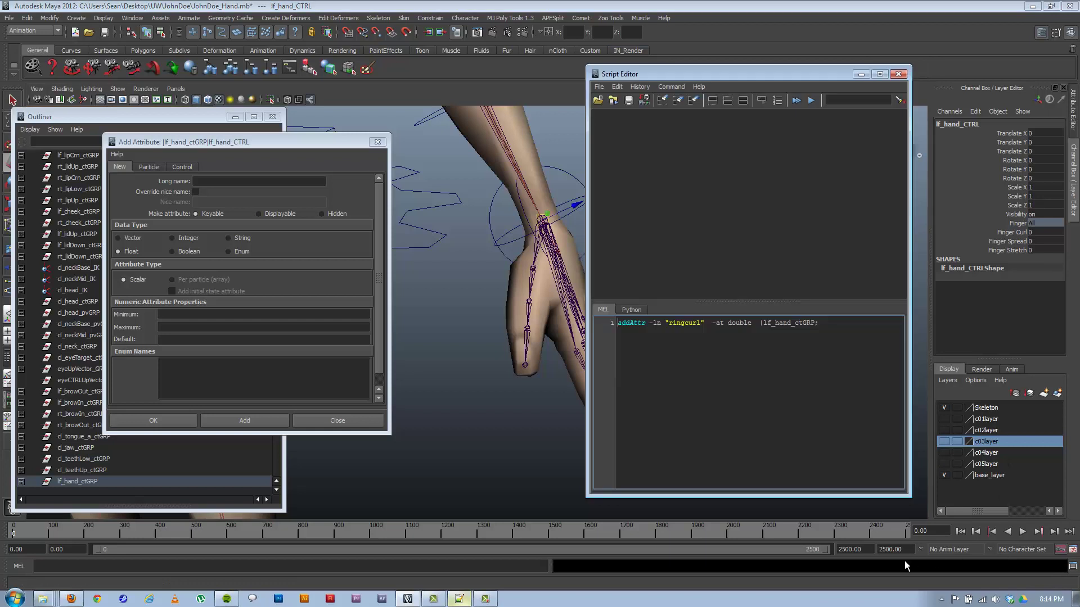
left_click(132, 18)
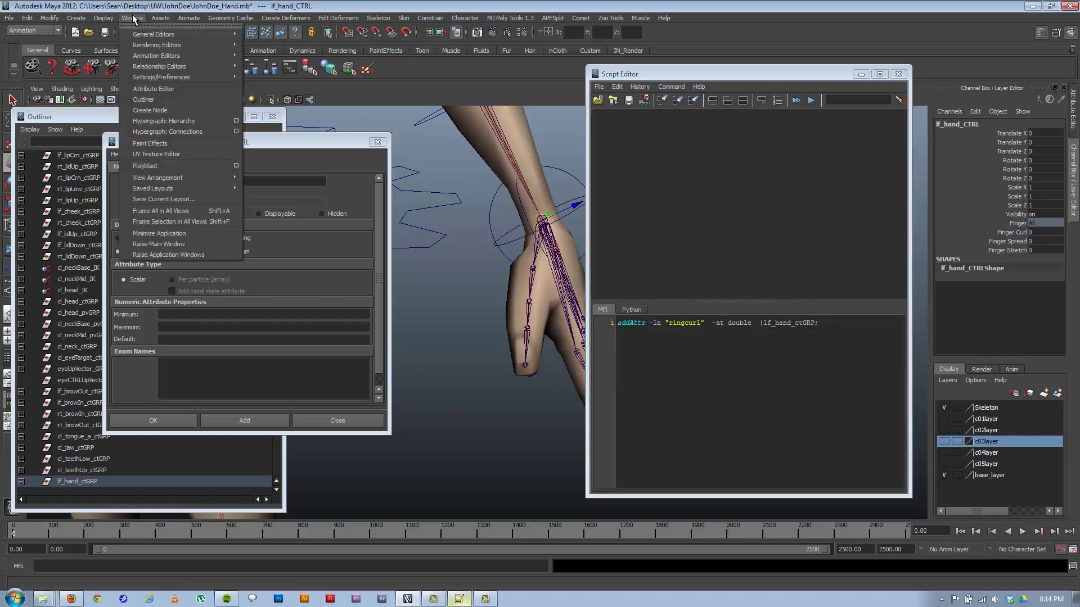
mouse_move(134, 33)
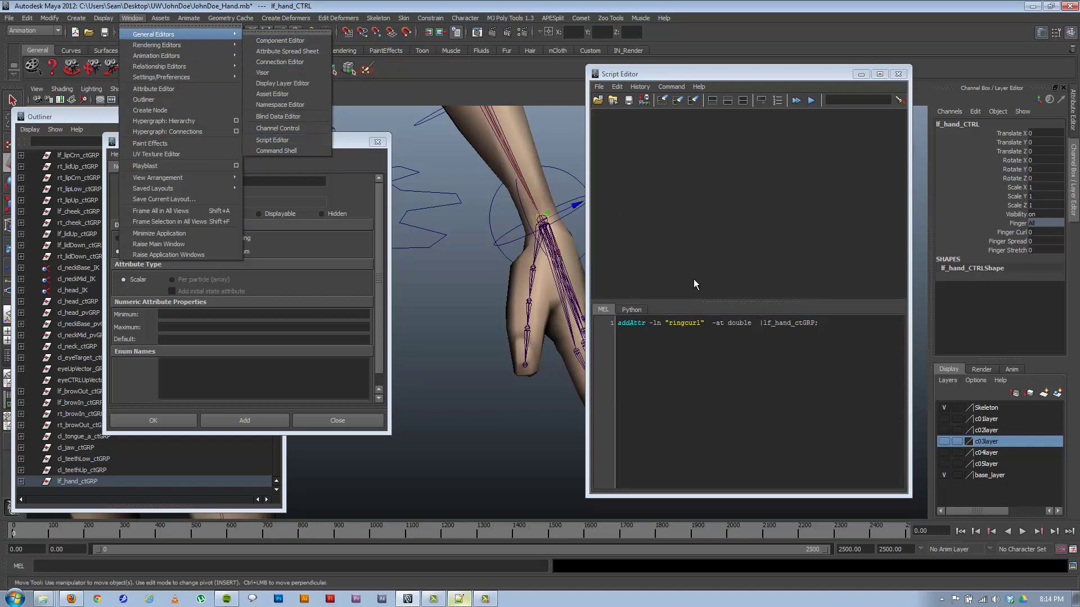
Empty the Script Editor's MEL input and its history, then minimize the Script Editor
left_click(847, 349)
key("ctrl+a")
key("Delete")
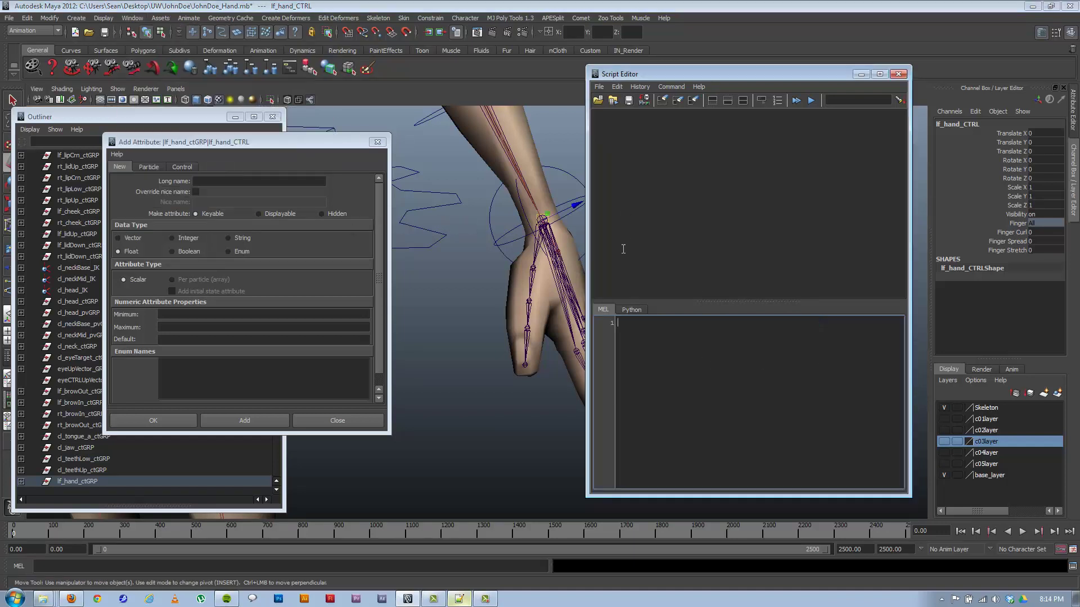
left_click(629, 309)
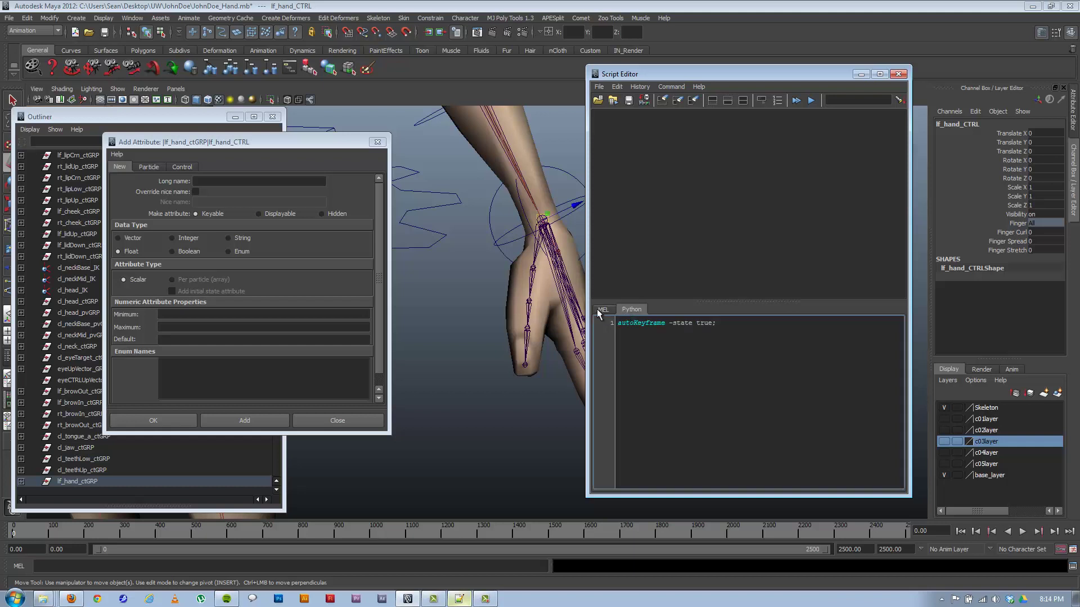
left_click(602, 310)
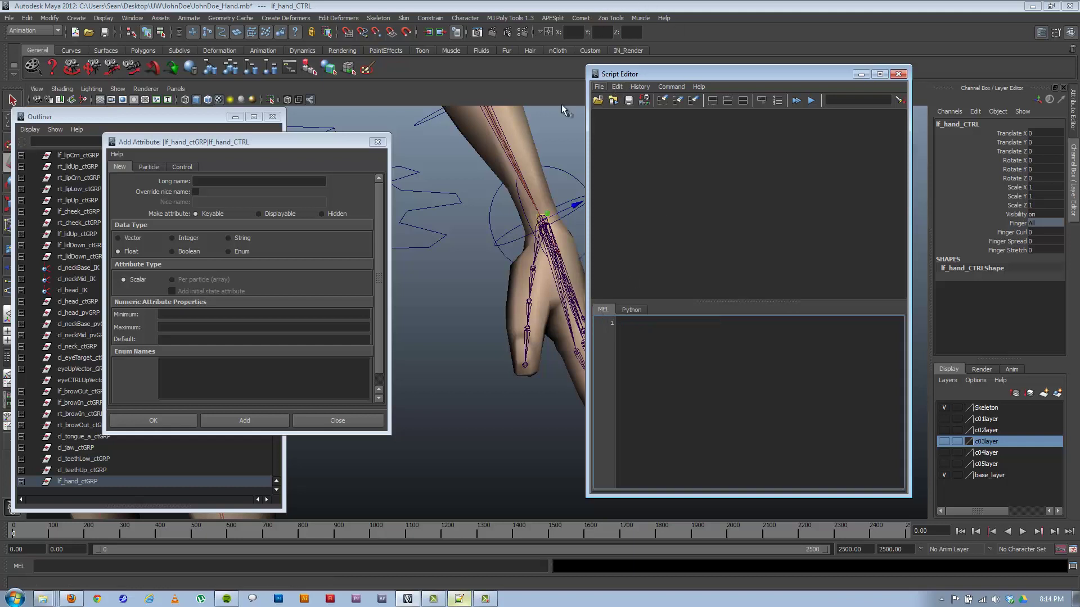
left_click(617, 86)
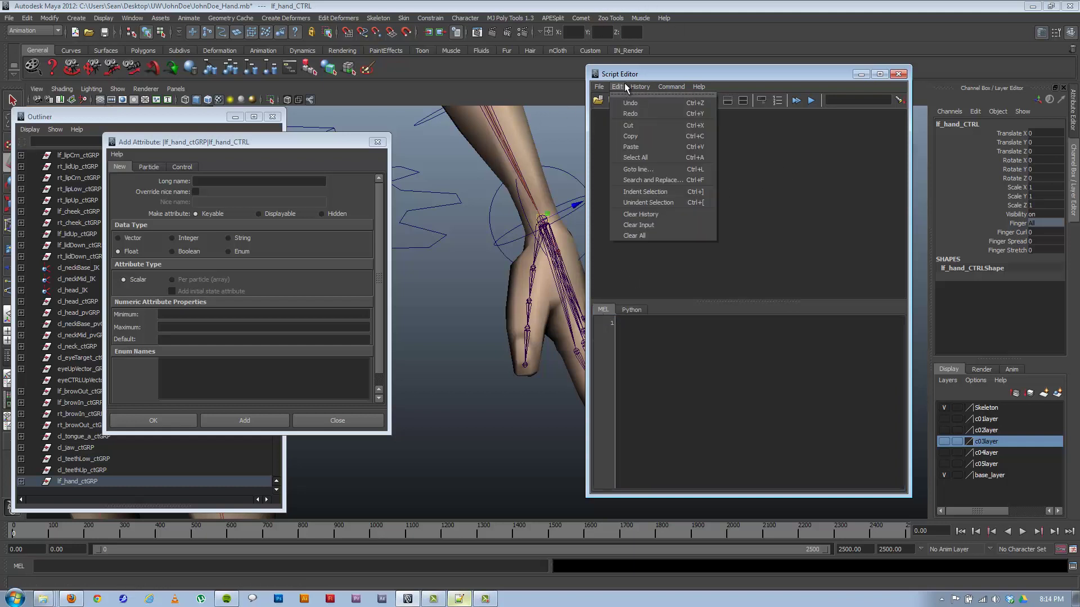
left_click(675, 213)
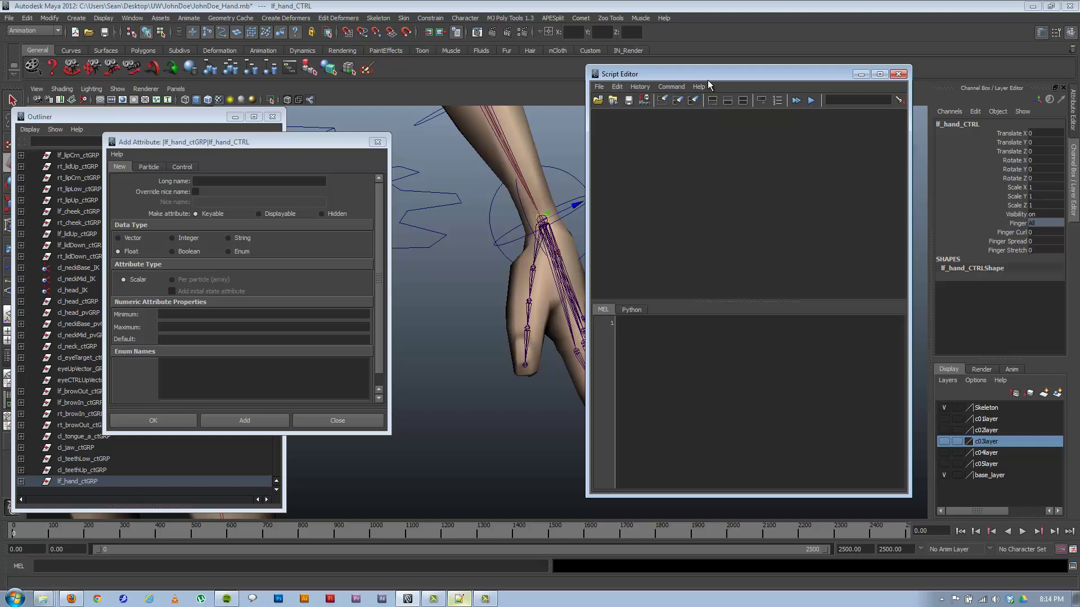
mouse_move(636, 76)
left_mouse_down()
mouse_move(759, 72)
mouse_move(650, 77)
left_mouse_up()
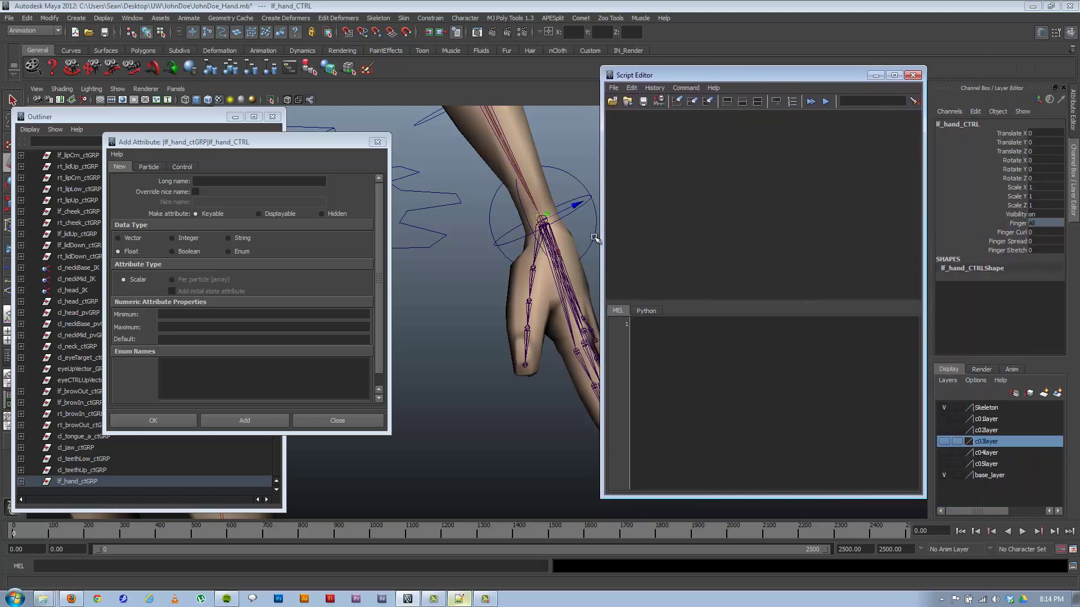
left_click(875, 75)
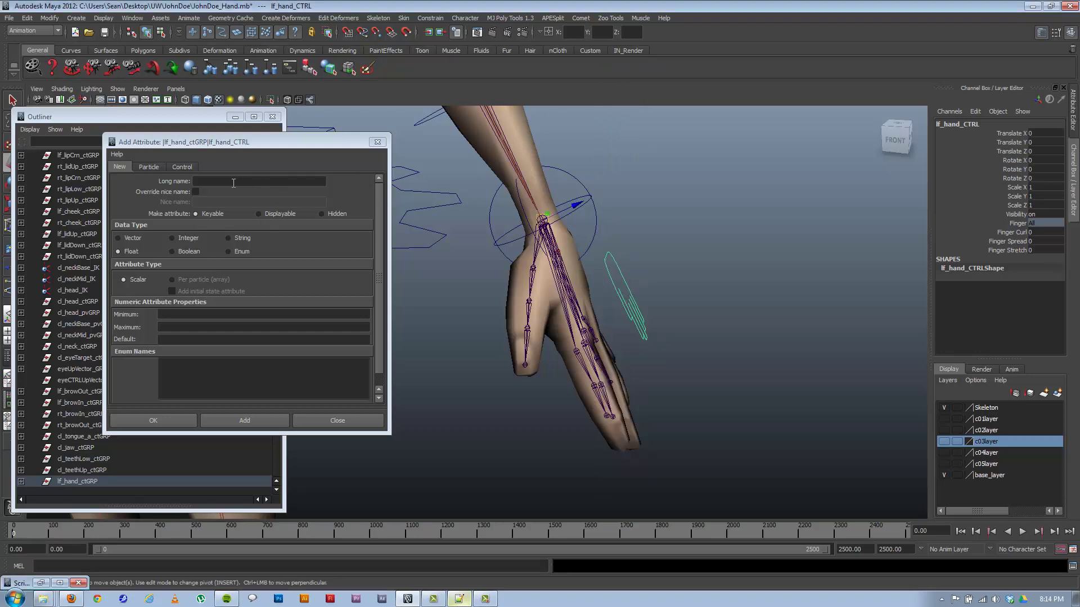
Set up a new keyable attribute with the data type Enum and the long name finger
left_click(237, 251)
left_click(208, 182)
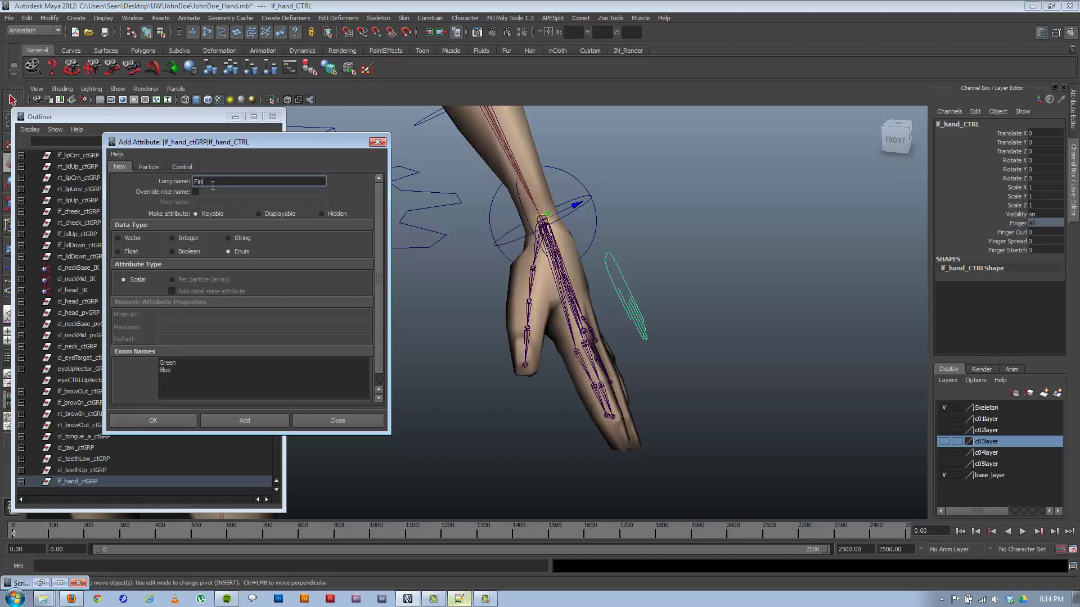
double_click(211, 182)
type("finger")
Rename both default enum entries, Green and Blue, to Index
left_click(174, 362)
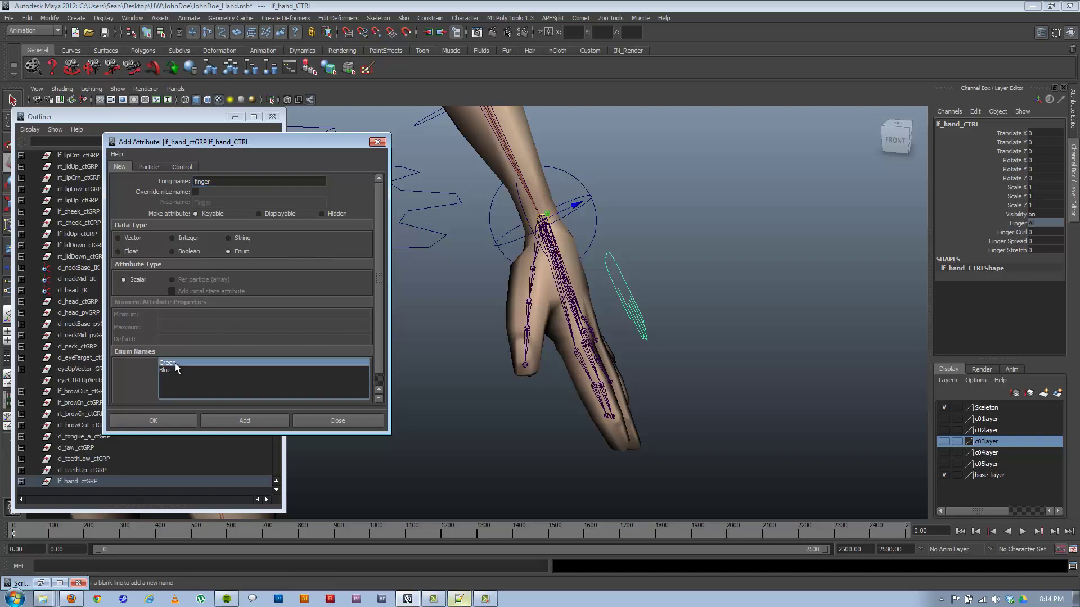
scroll(383, 339, "down", 1)
left_click_drag(292, 392, 170, 393)
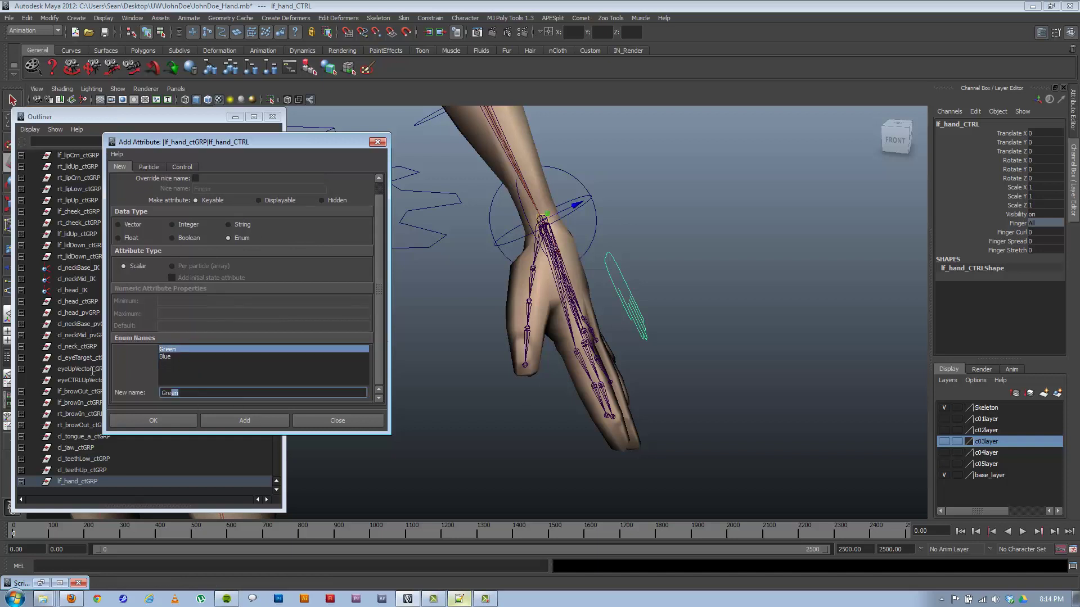
left_click_drag(92, 371, 2, 335)
type("Index")
left_click(166, 356)
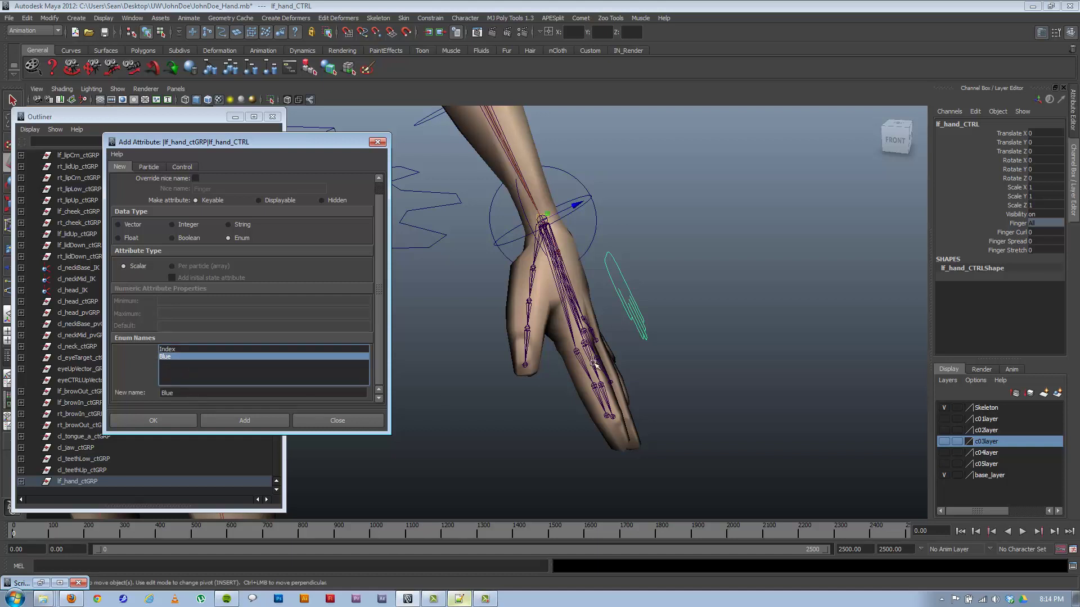
double_click(206, 388)
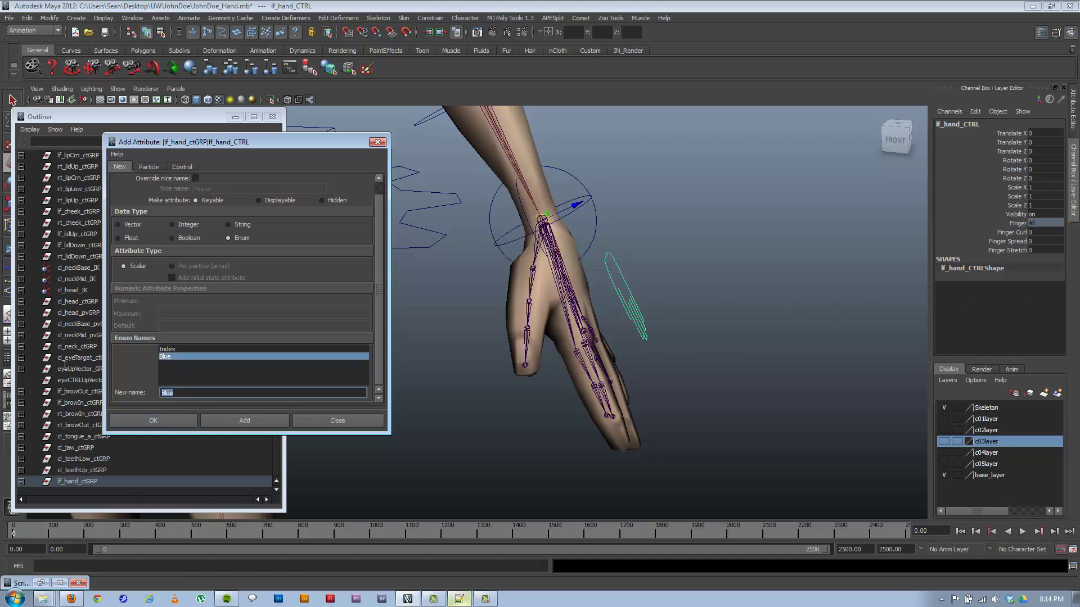
type("Index")
Clear the duplicate Index entries from the enum names of the new attribute
left_click(175, 355)
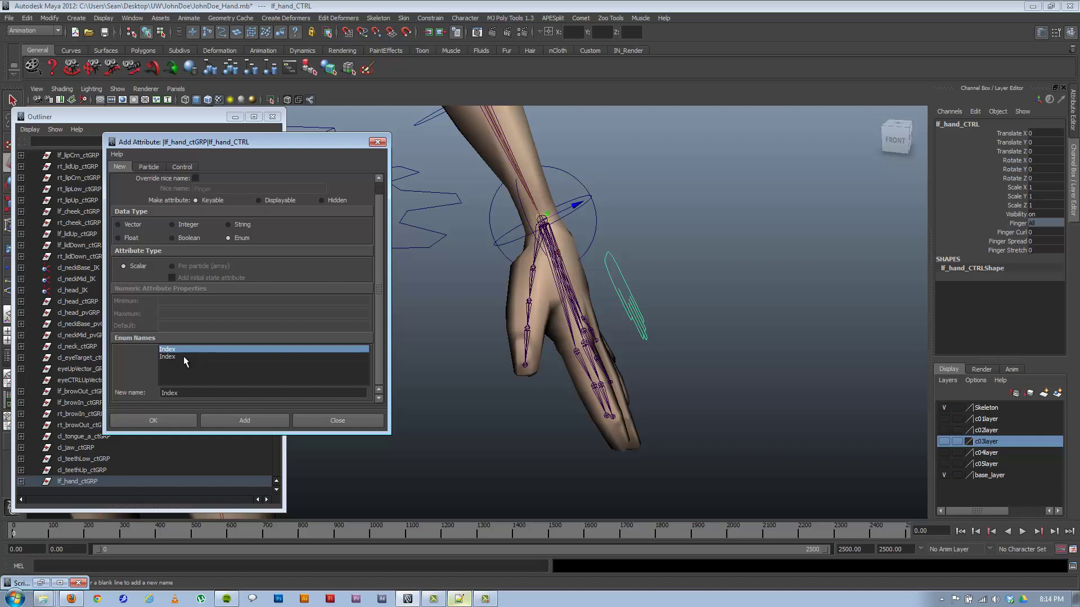
left_click(174, 356)
left_click(178, 349)
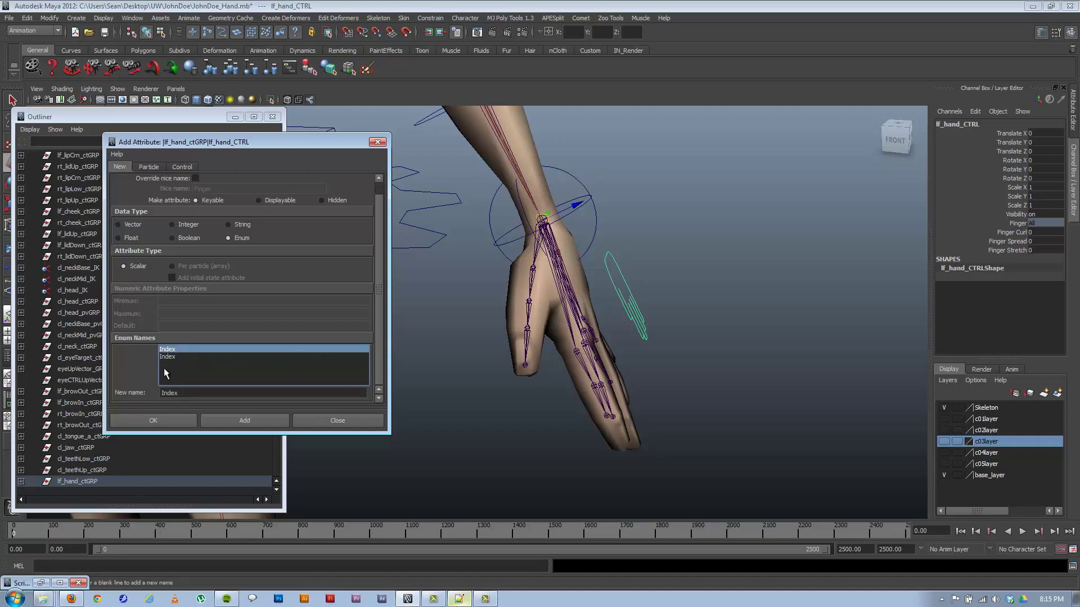
left_click(169, 357)
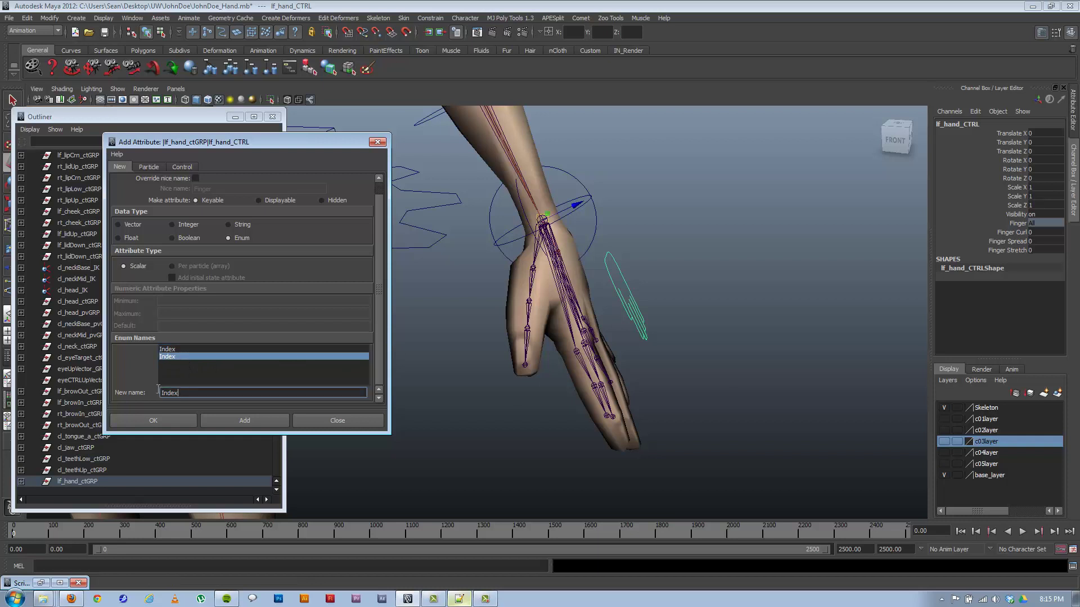
key("BackSpace")
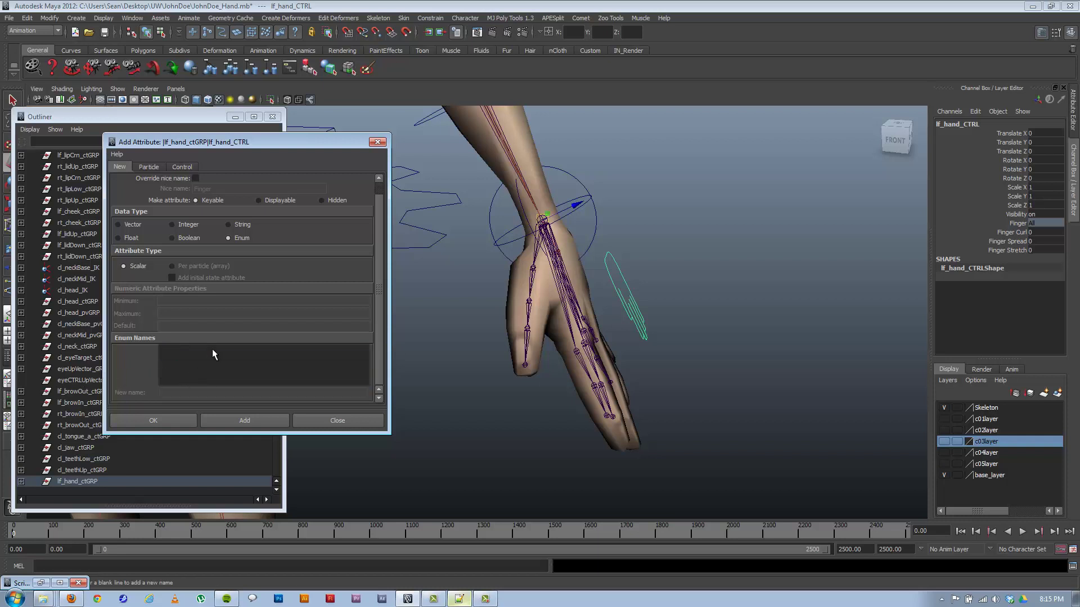
Enter Index as the first enum name of the new attribute
left_click(169, 349)
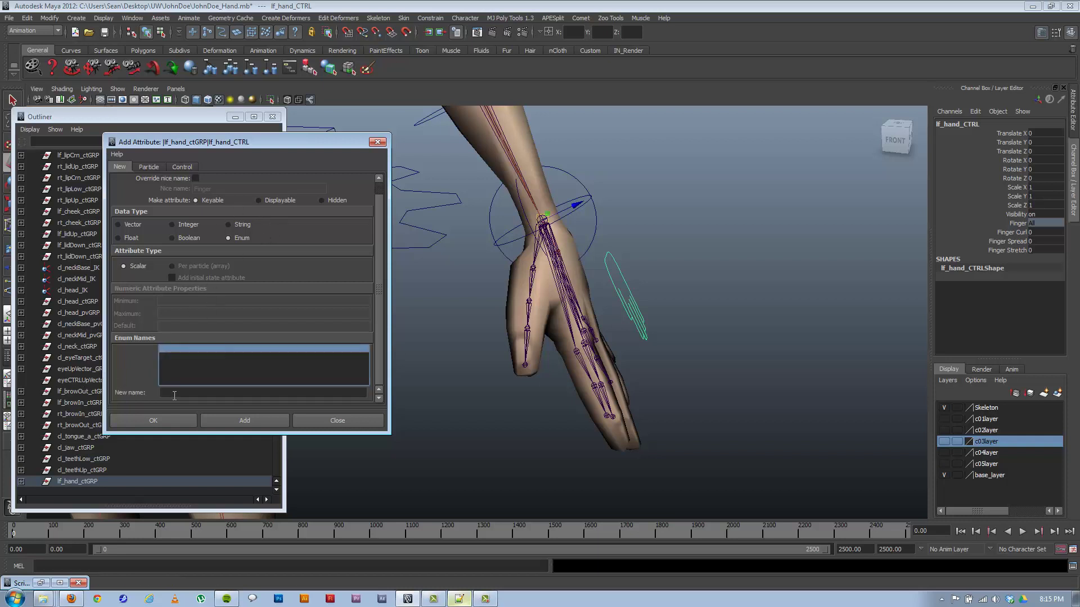
left_click(199, 392)
type("Index")
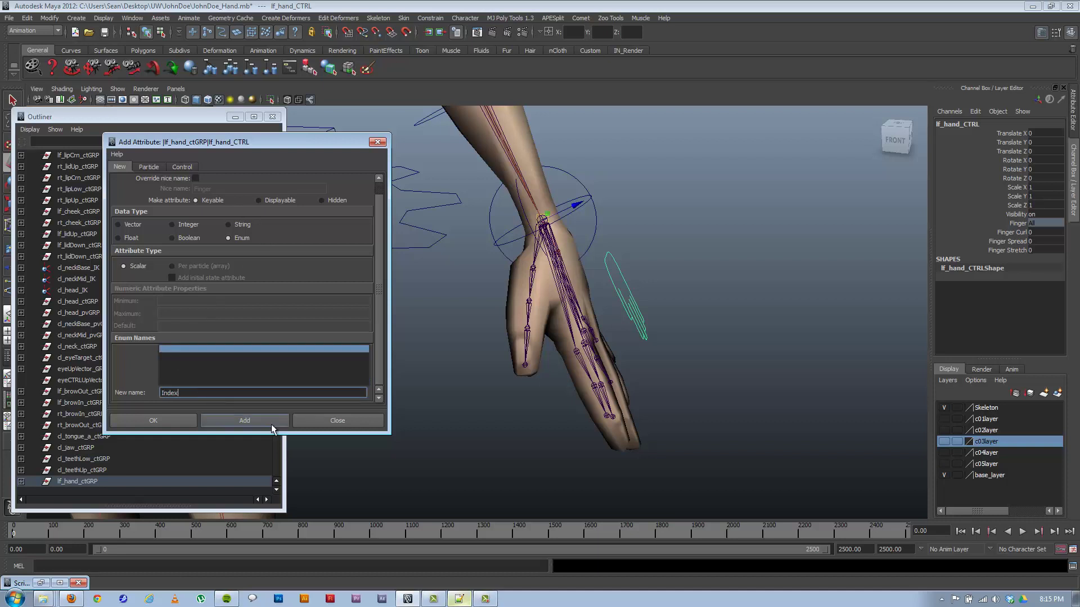
key("Return")
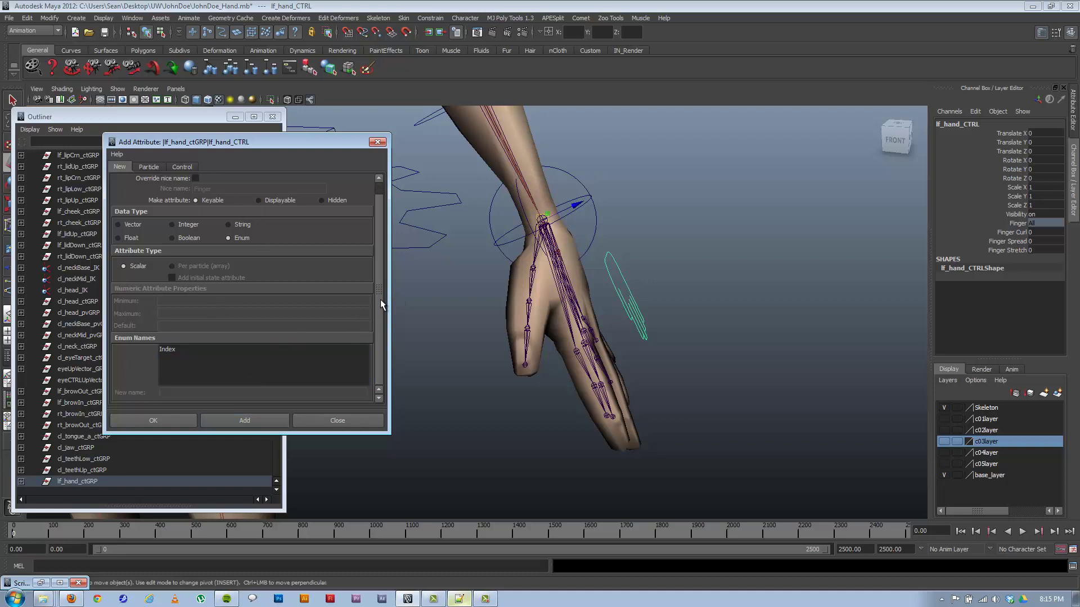
Try to add the finger enum attribute with the Index entry to the hand control
scroll(379, 295, "up", 1)
scroll(368, 342, "down", 1)
scroll(373, 279, "up", 1)
scroll(366, 323, "down", 1)
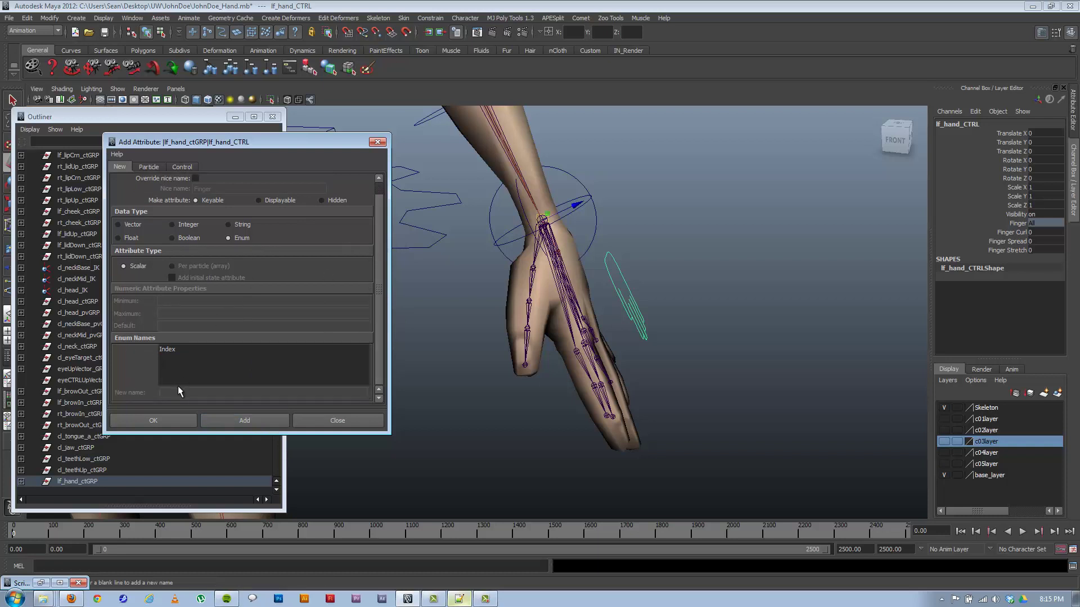
left_click(171, 349)
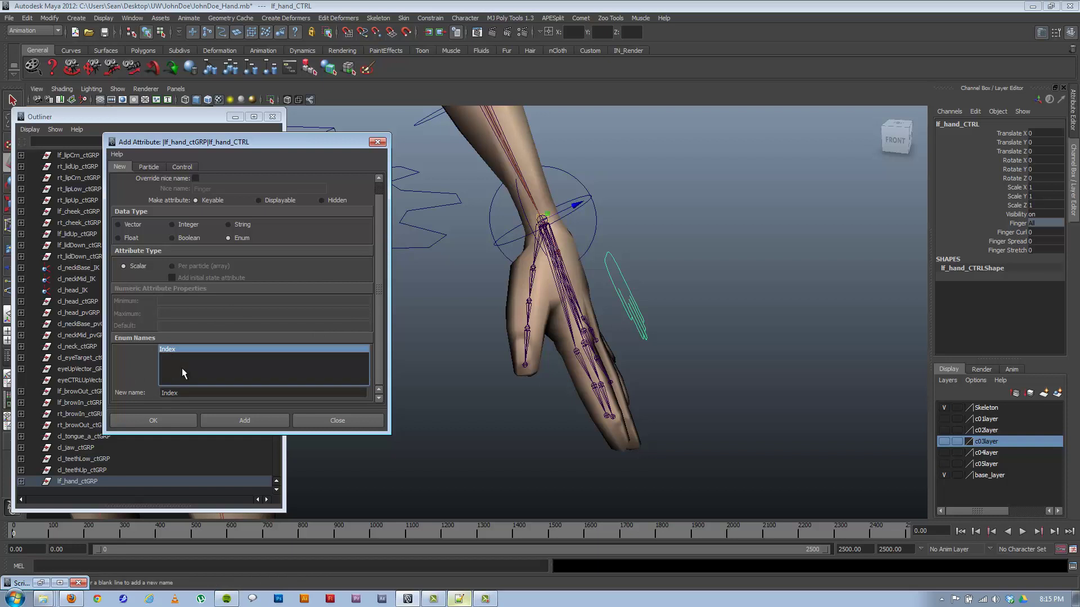
scroll(383, 259, "up", 1)
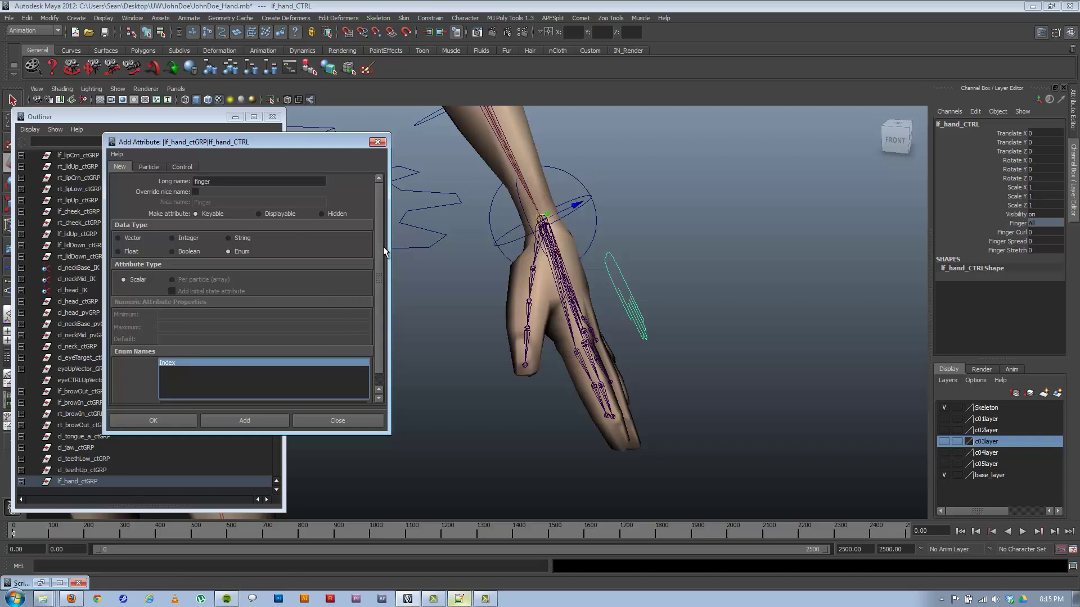
left_click(251, 421)
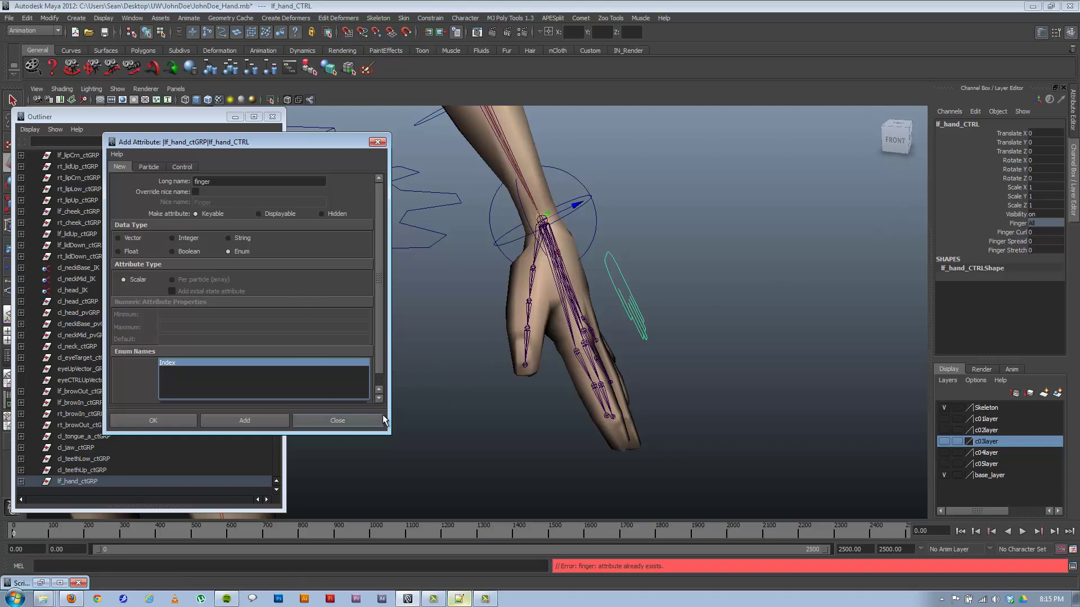
Delete the Finger Curl, Finger Spread and Finger Stretch attributes from the hand control
left_click_drag(1021, 224, 1013, 249)
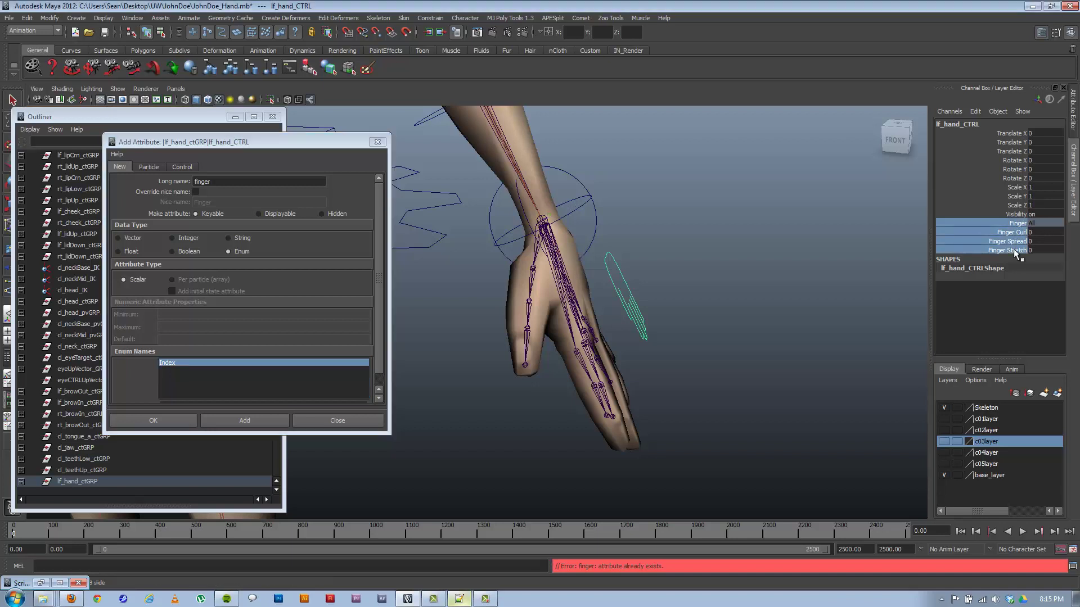
left_click(977, 112)
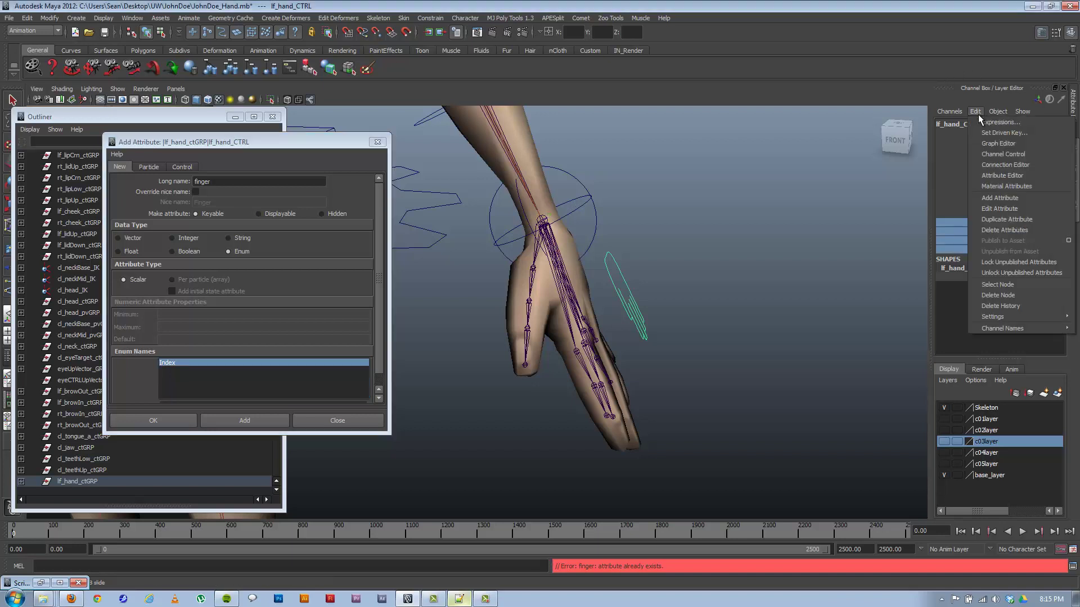
left_click(944, 229)
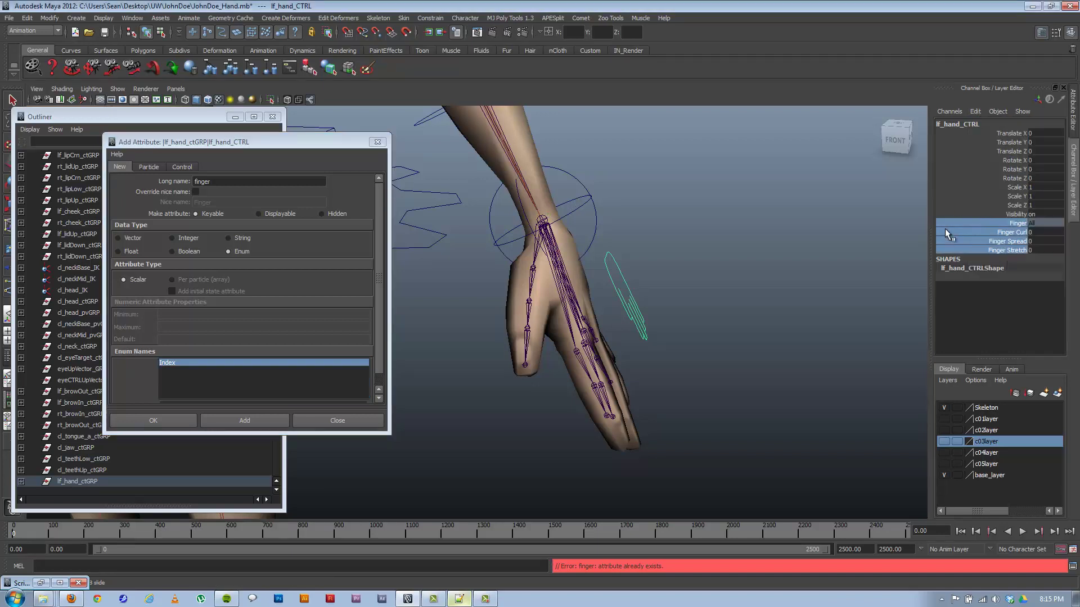
left_click(975, 111)
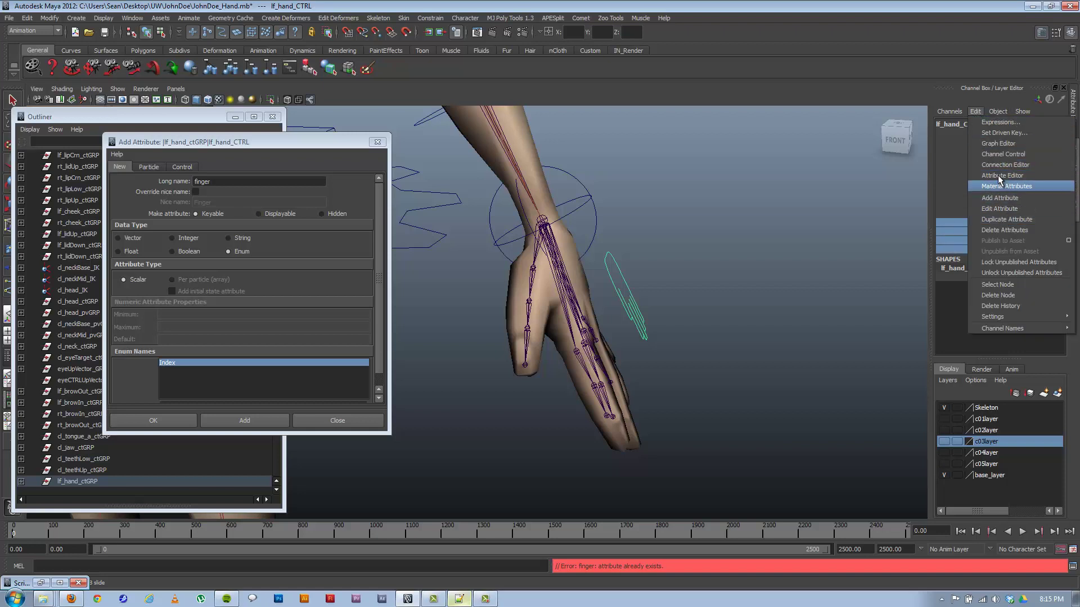
left_click(1004, 230)
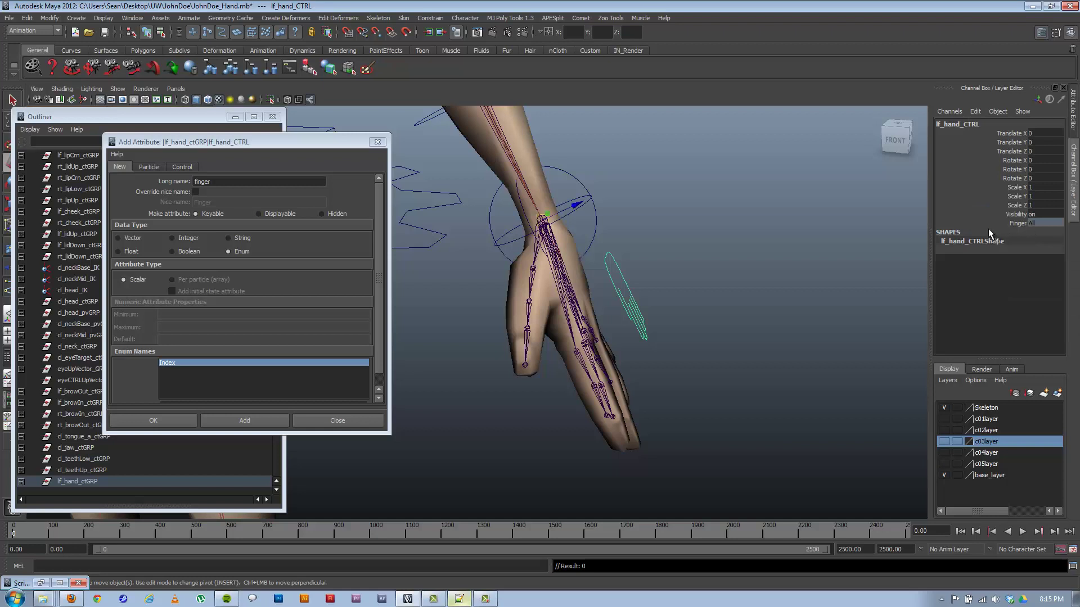
Try to delete the locked Finger attribute from the hand control
left_click(1007, 224)
left_click(979, 111)
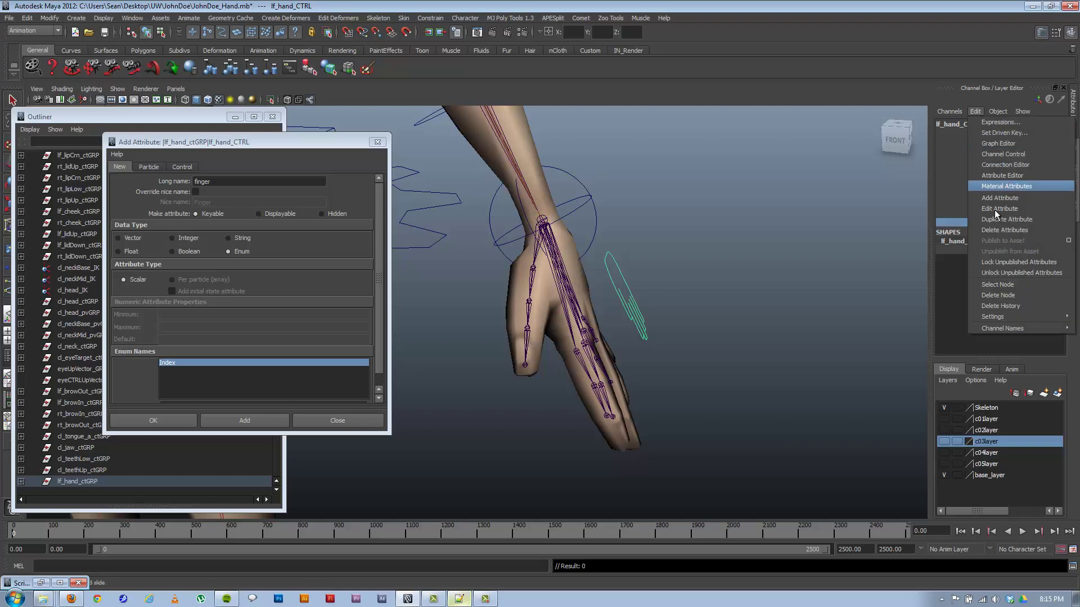
left_click(995, 232)
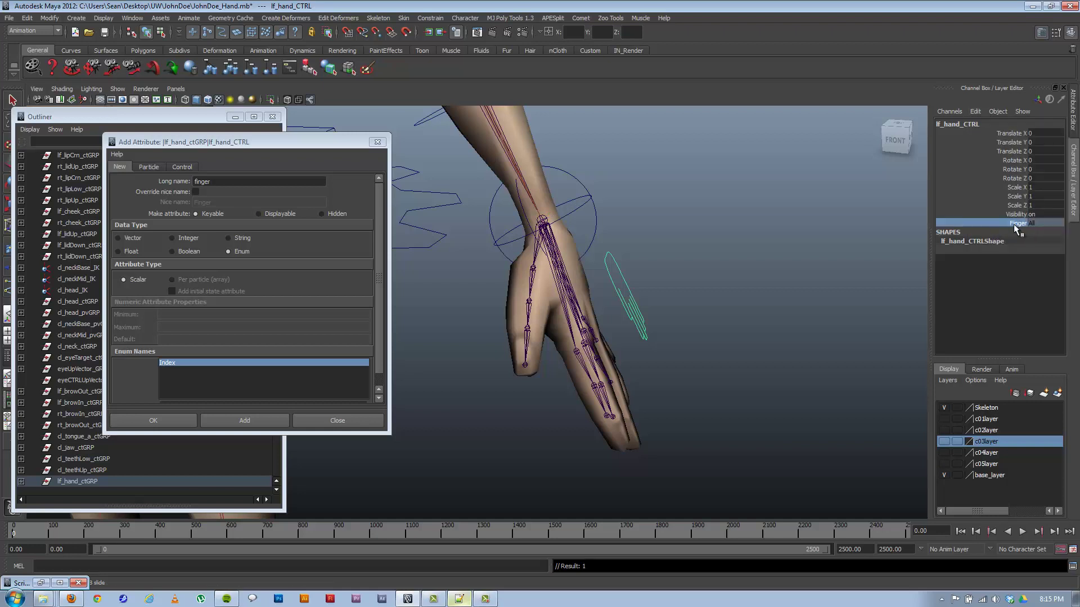
Unlock the hand control's Finger attribute and delete it
right_click(1014, 224)
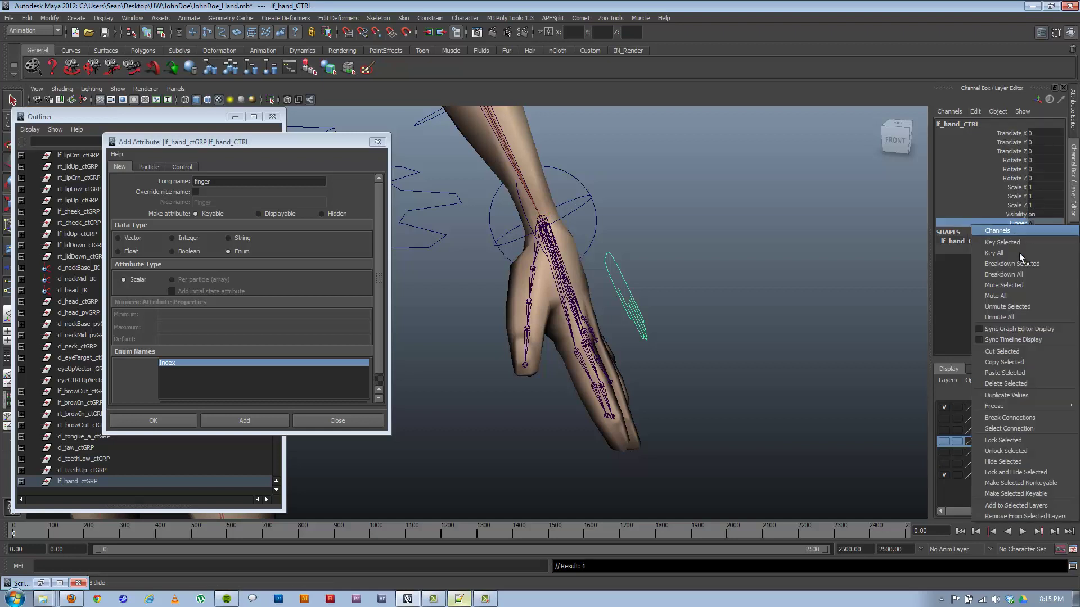
left_click(1008, 450)
right_click(1015, 224)
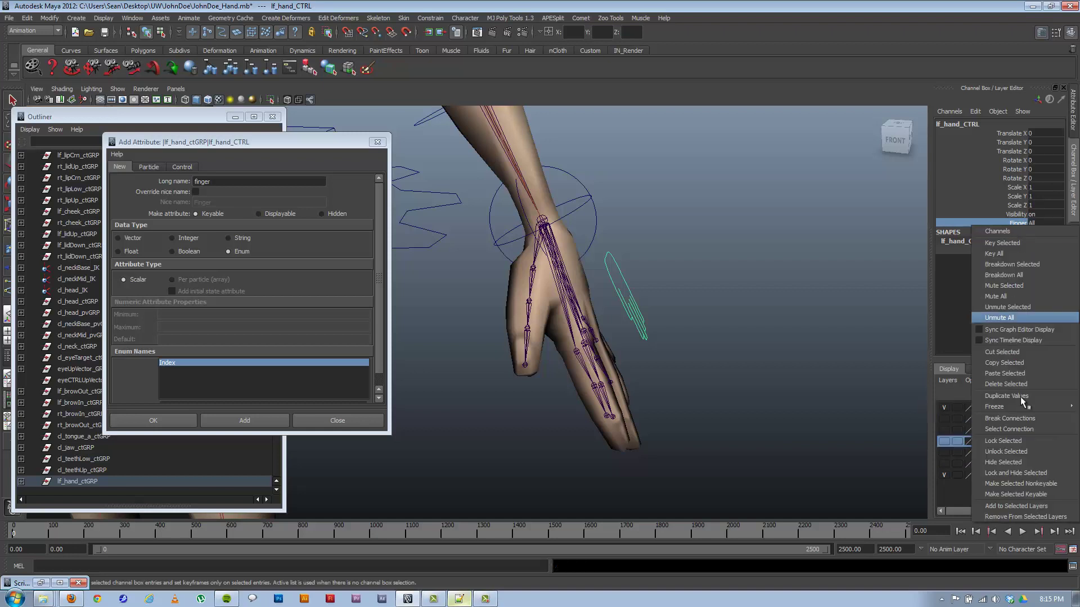
left_click(964, 109)
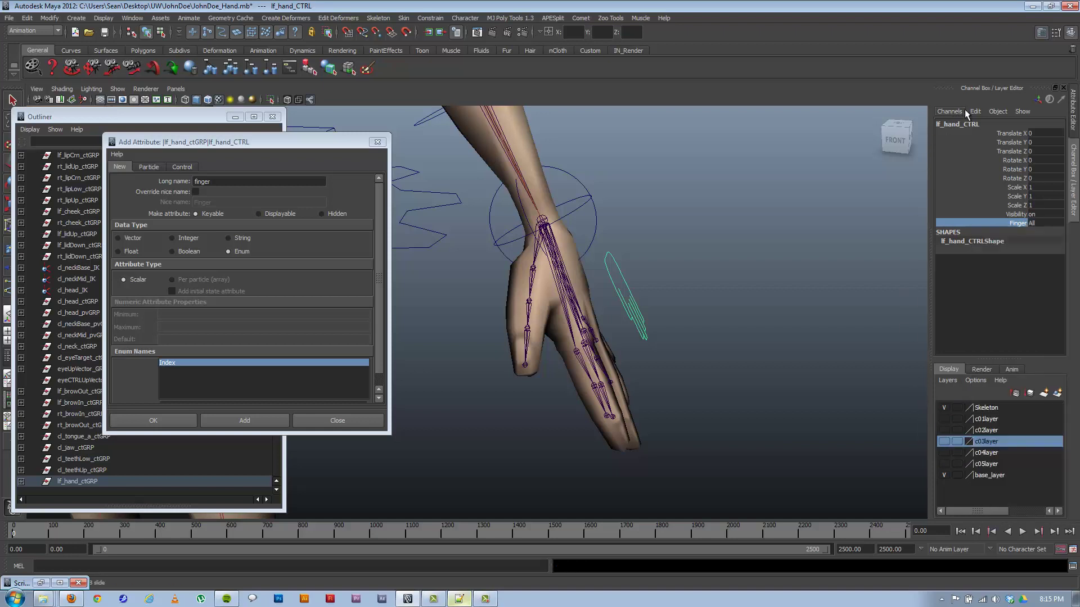
left_click(975, 111)
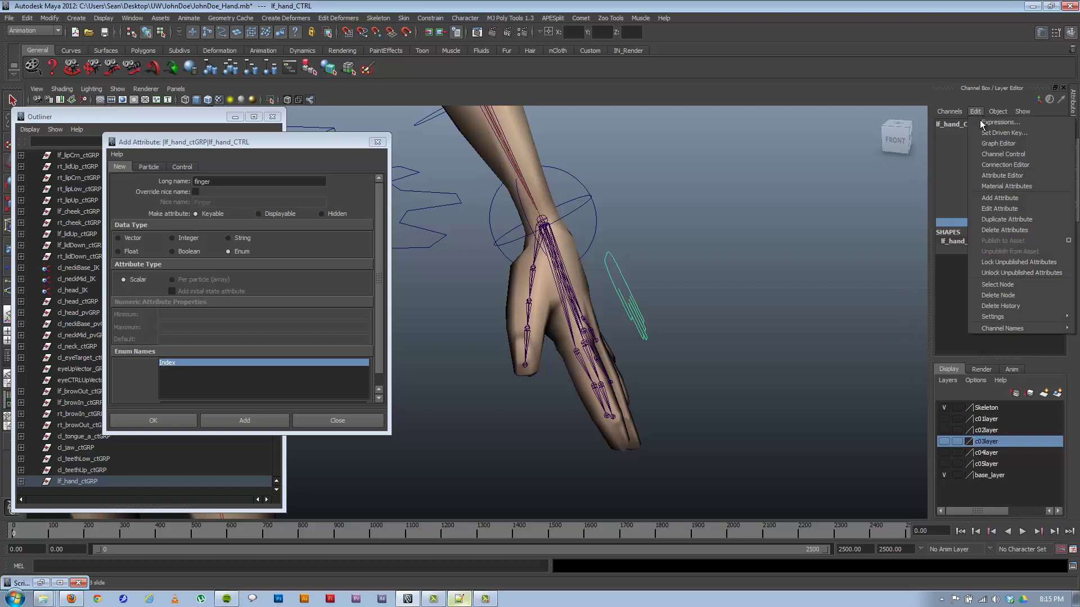
left_click(994, 230)
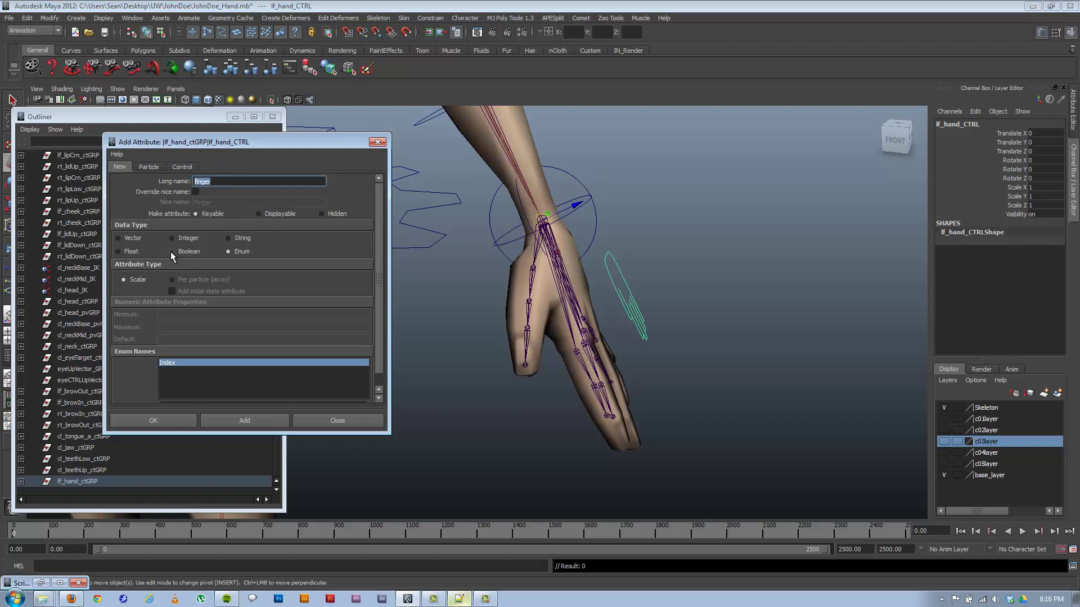
type("index")
left_click(177, 363)
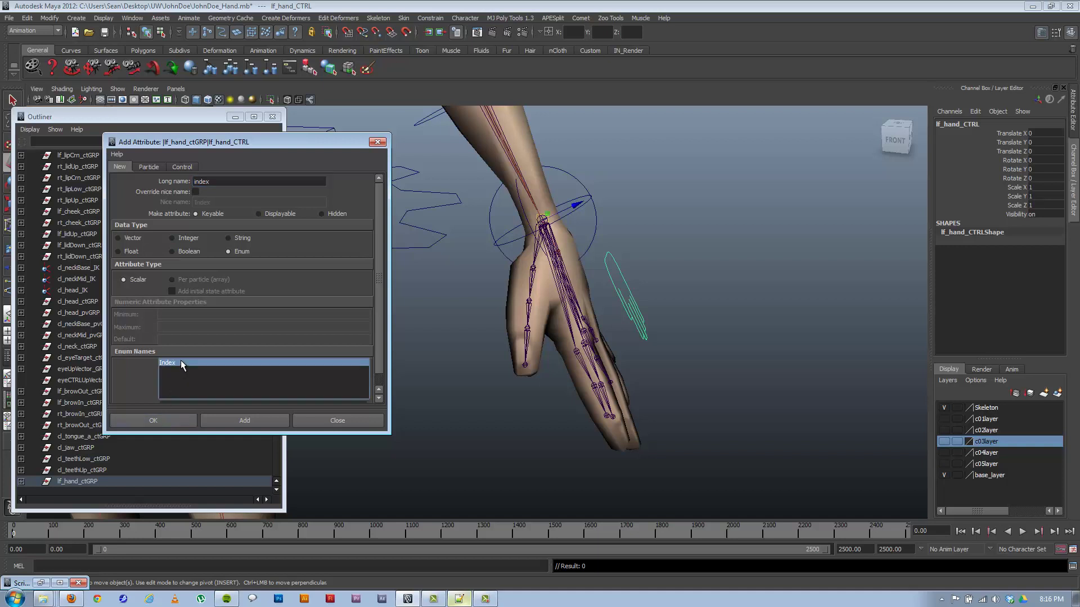
scroll(379, 335, "down", 1)
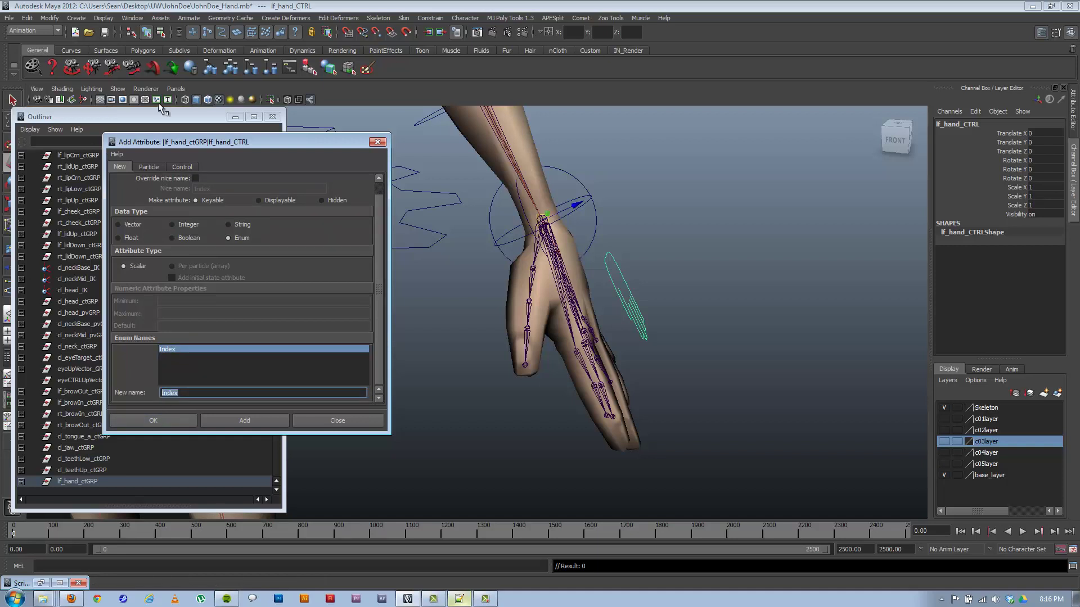
scroll(380, 197, "up", 1)
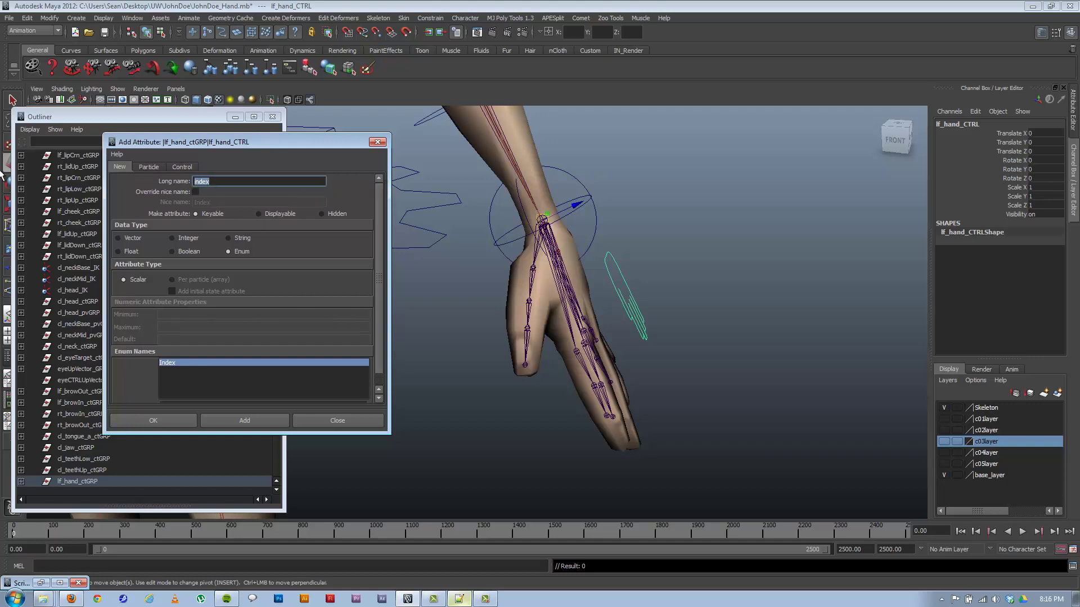
Add a keyable enum attribute named all with the single entry Fingers to the hand control and lock it
type("all")
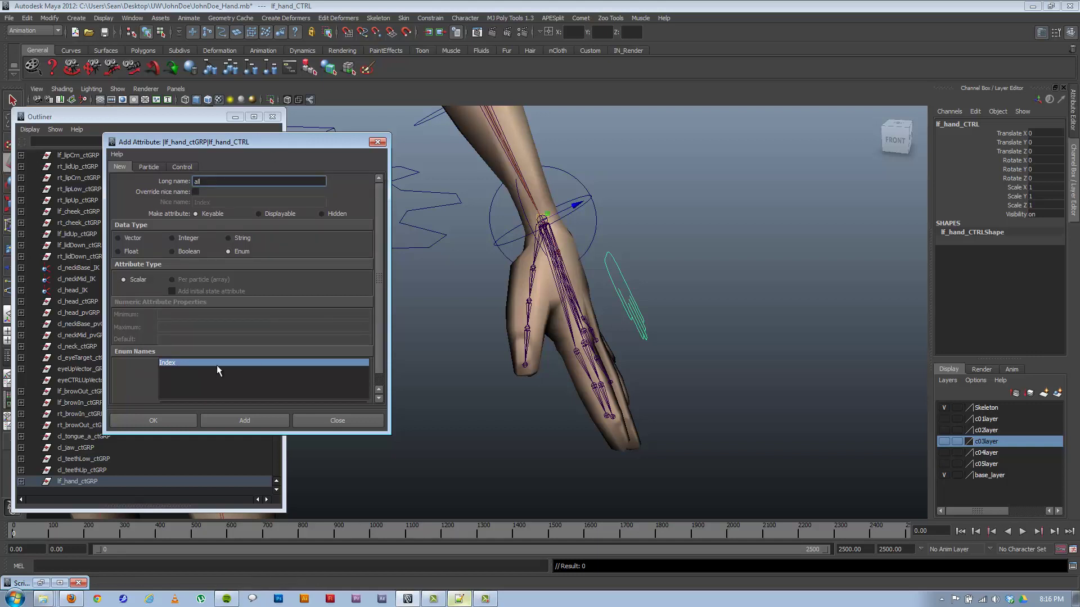
left_click(177, 363)
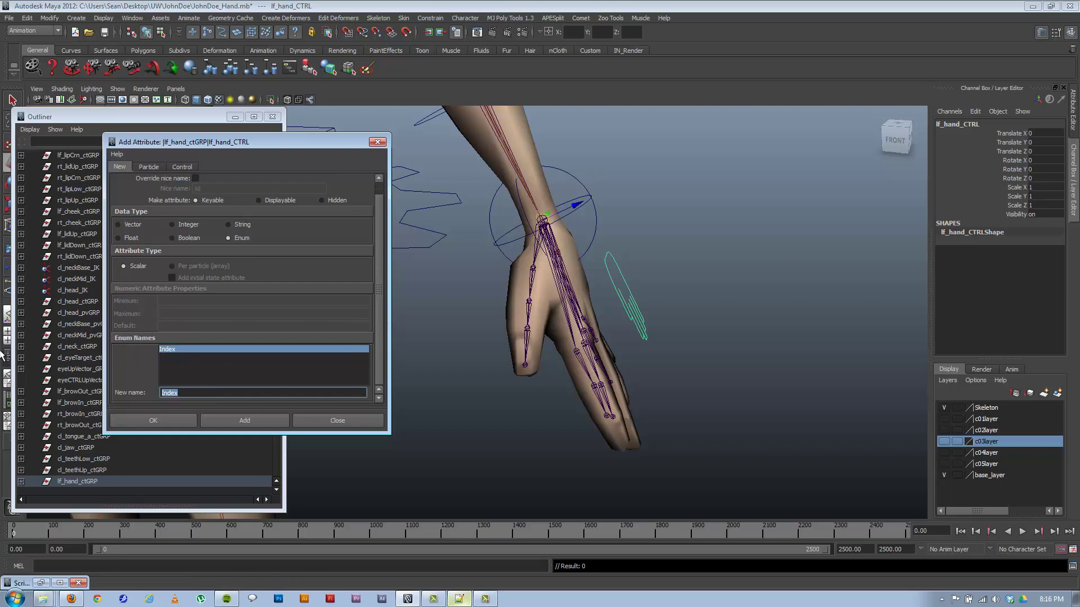
type("Fingers")
left_click(222, 426)
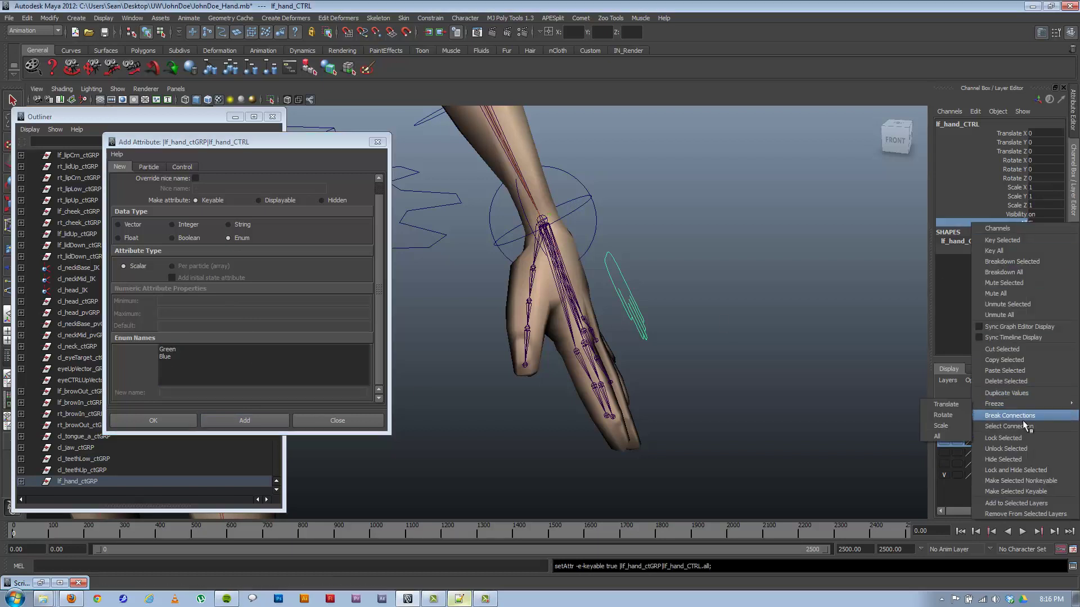
left_click(1015, 449)
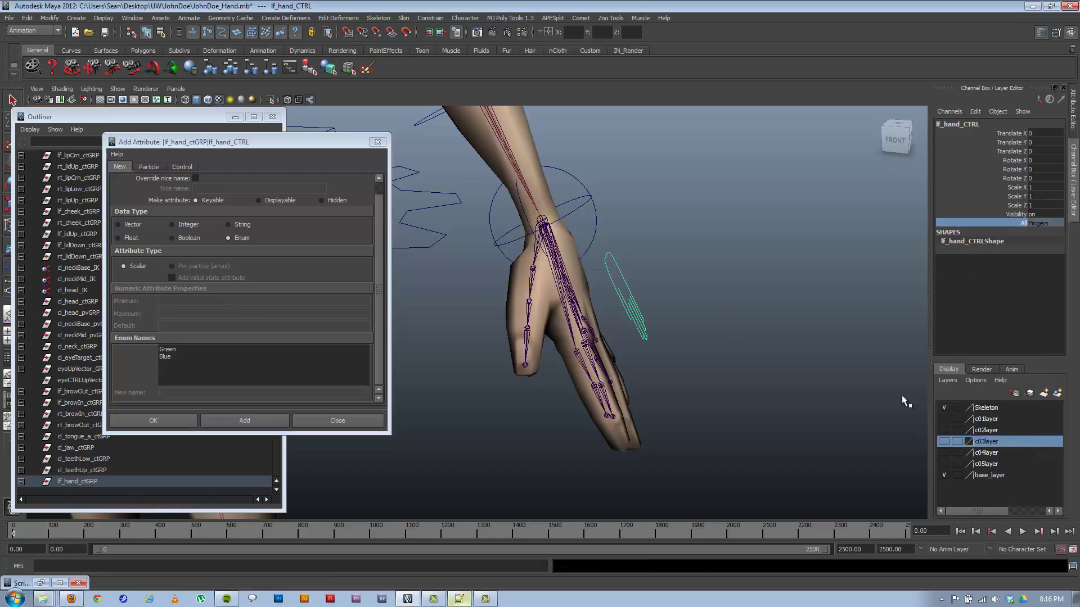
Add a keyable float attribute named fingerCurl to the hand control
left_click(379, 216)
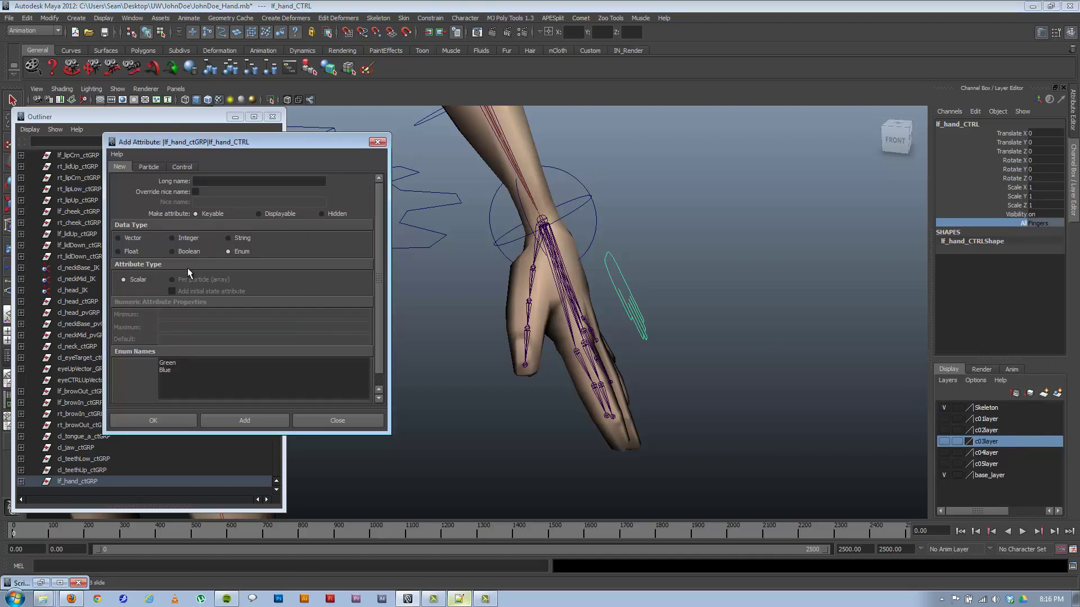
left_click(129, 254)
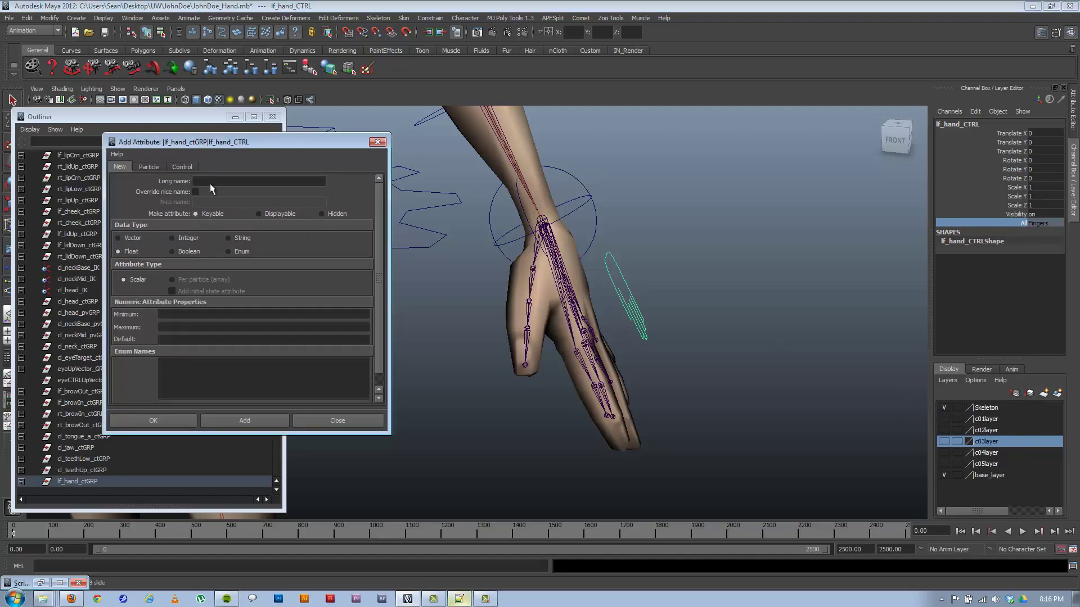
left_click(208, 182)
type("fingerCurl")
left_click(257, 420)
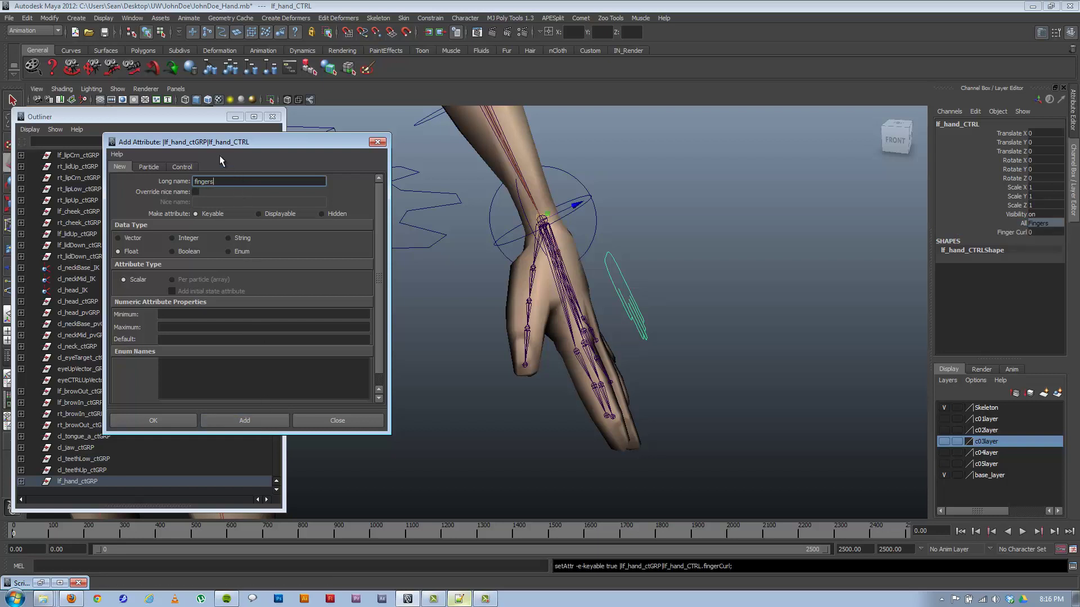
Add two more keyable float attributes, fingersSpread and fingersStretch, to the hand control
type("fingersSpread")
left_click(248, 421)
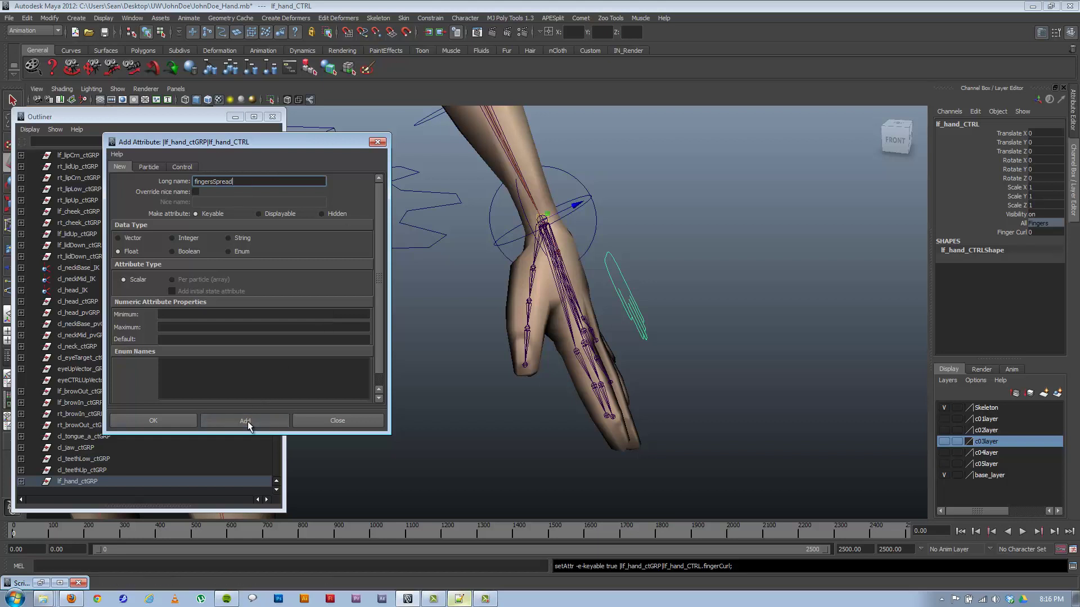
left_click(226, 180)
type("finger")
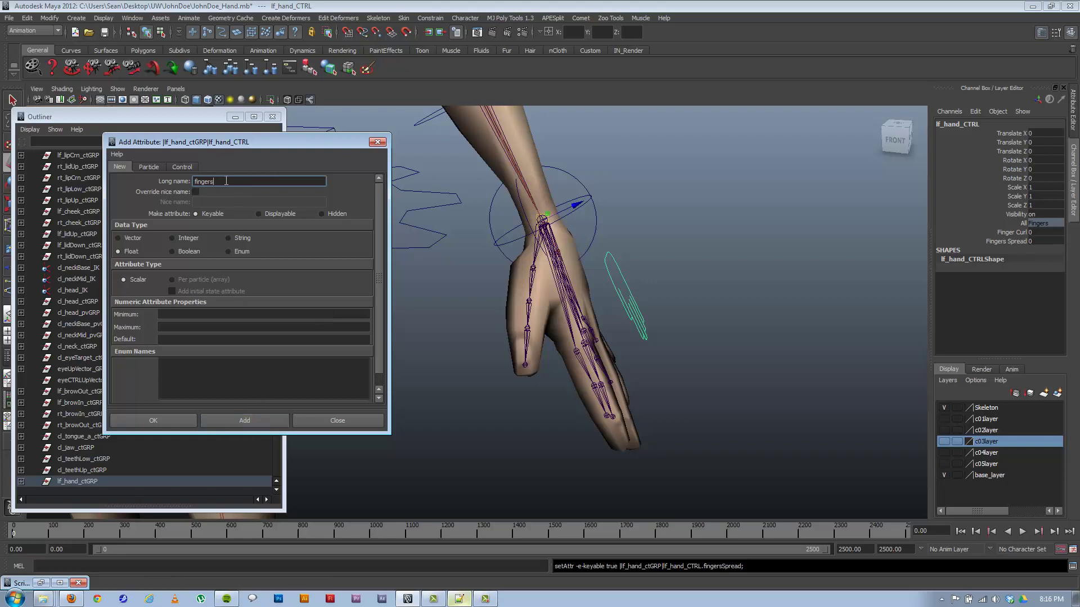
type("sStretch")
left_click(247, 419)
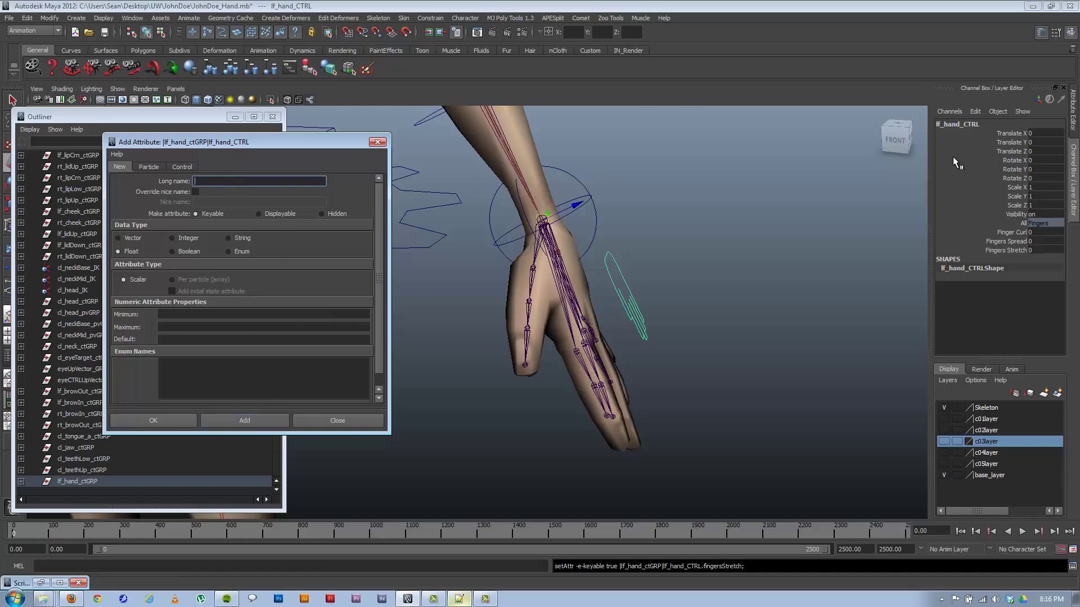
Open the Script Editor, widen it to show the full command lines and move it clear of the hand control's channels
left_click(1071, 567)
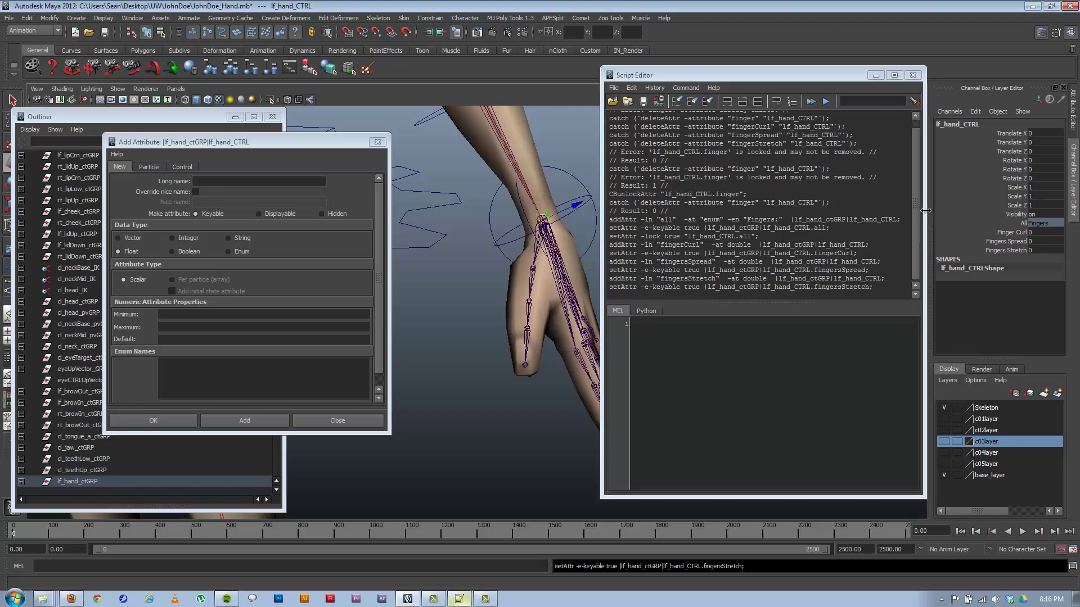
left_click_drag(926, 211, 972, 212)
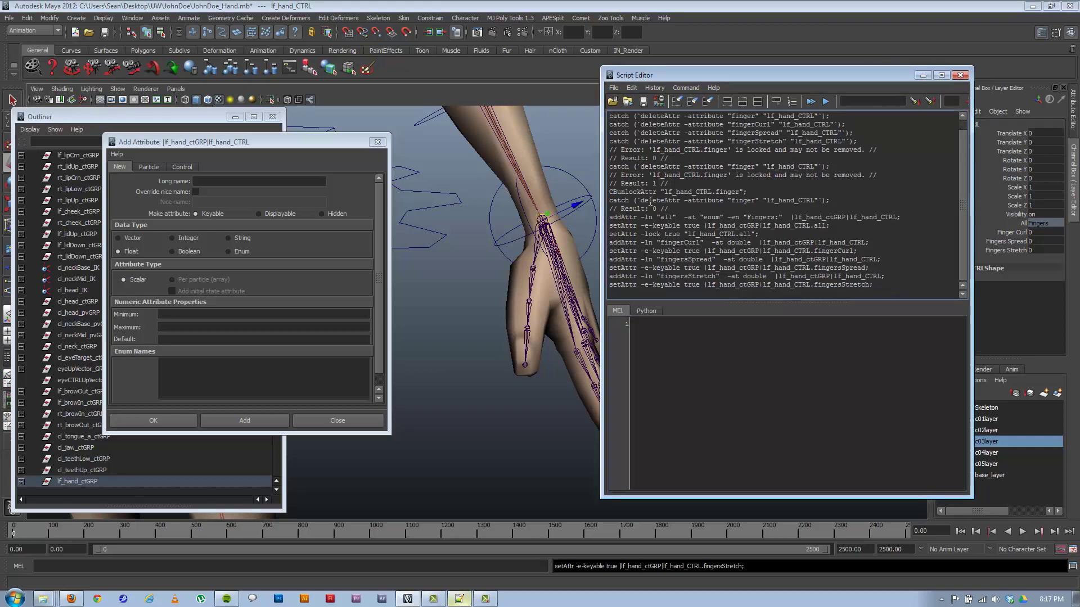
left_click_drag(609, 217, 889, 303)
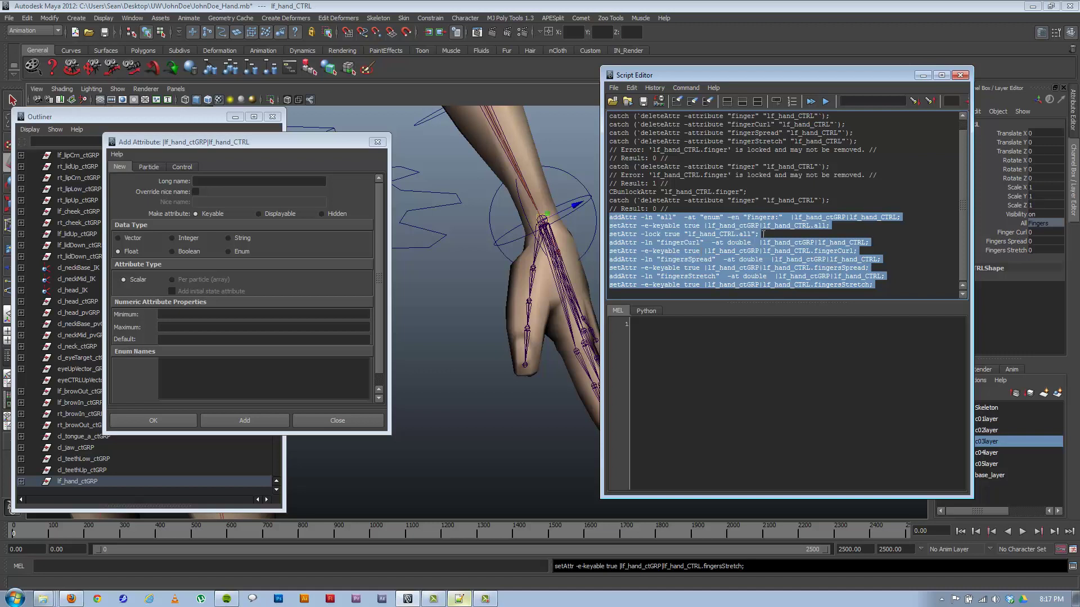
left_click(841, 225)
left_click_drag(842, 226, 602, 220)
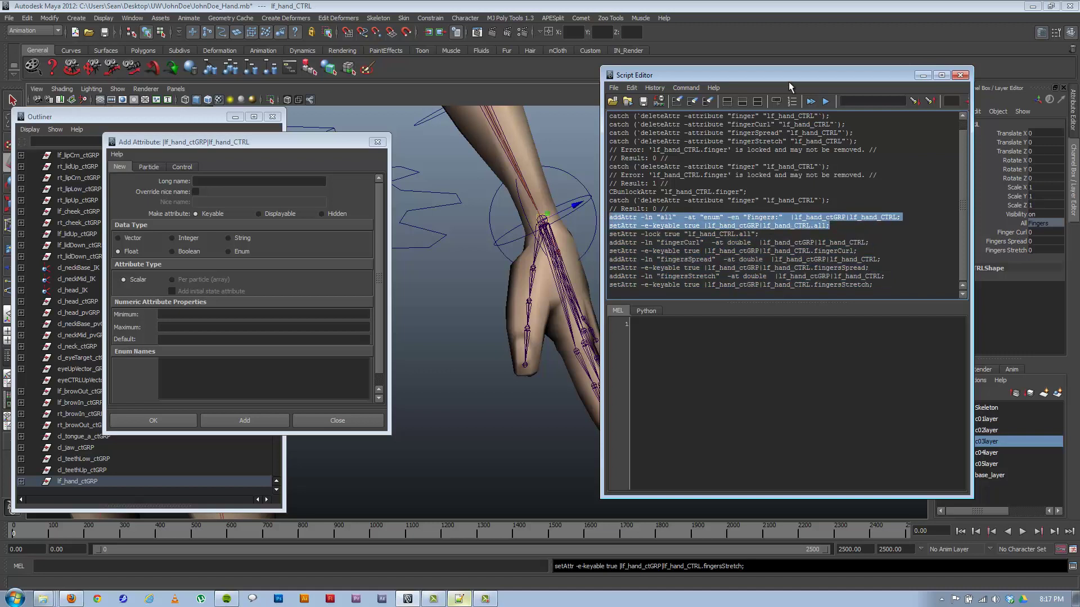
left_click_drag(775, 71, 686, 75)
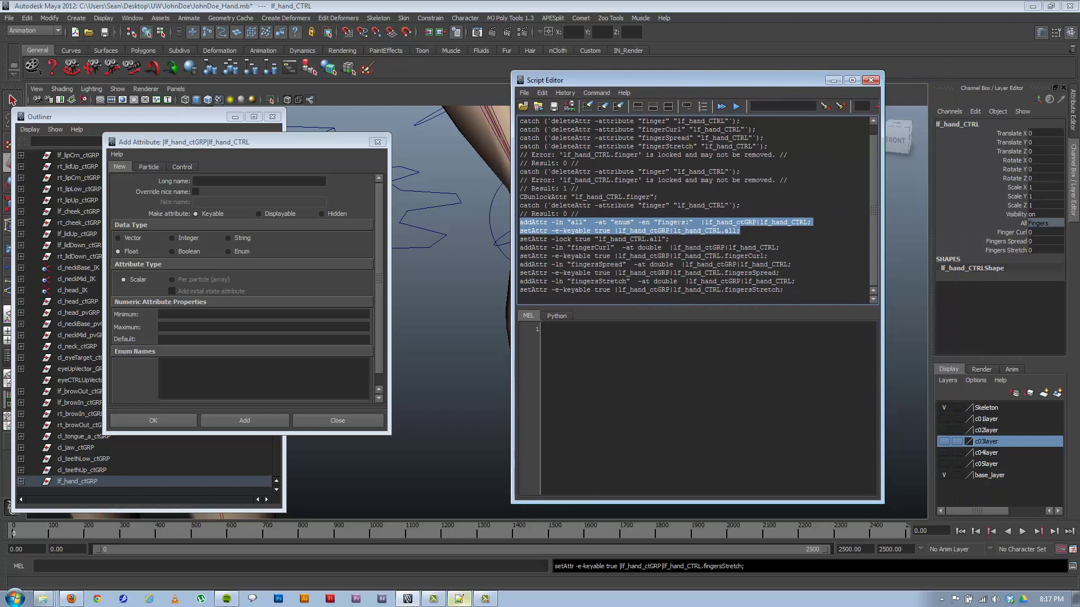
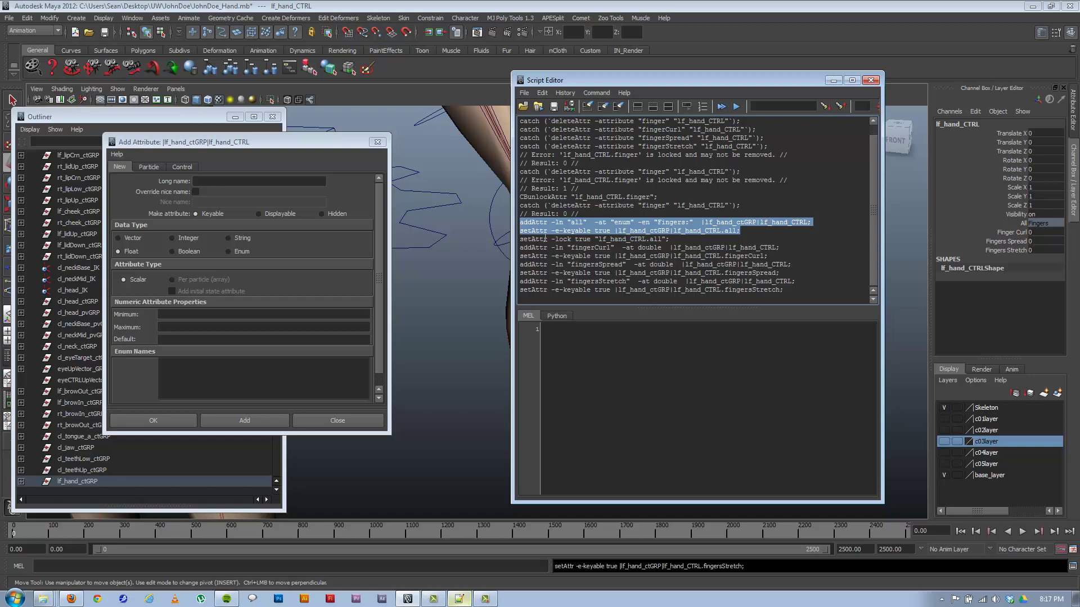
Examine the logged addAttr and setAttr commands that create, make keyable and lock the hand control's all and finger attributes
left_click(757, 224)
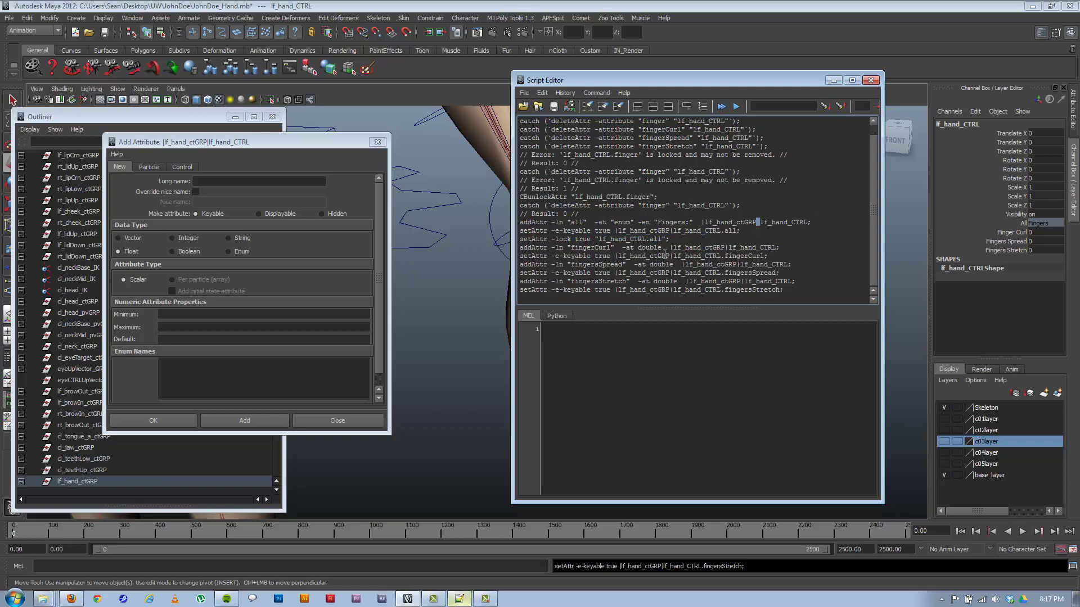
left_click_drag(746, 230, 520, 223)
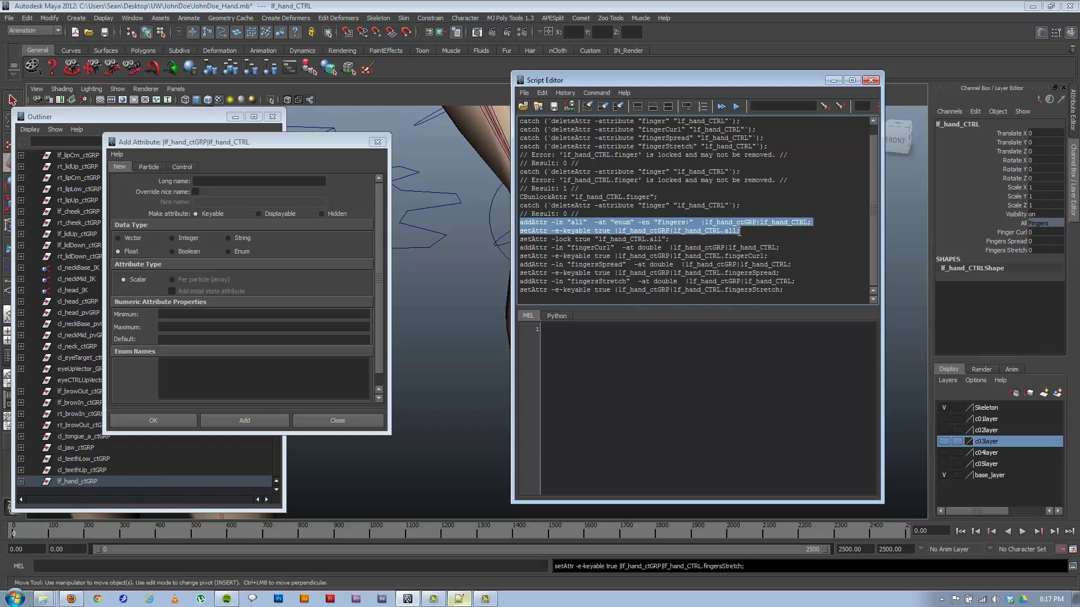
left_click_drag(738, 231, 520, 231)
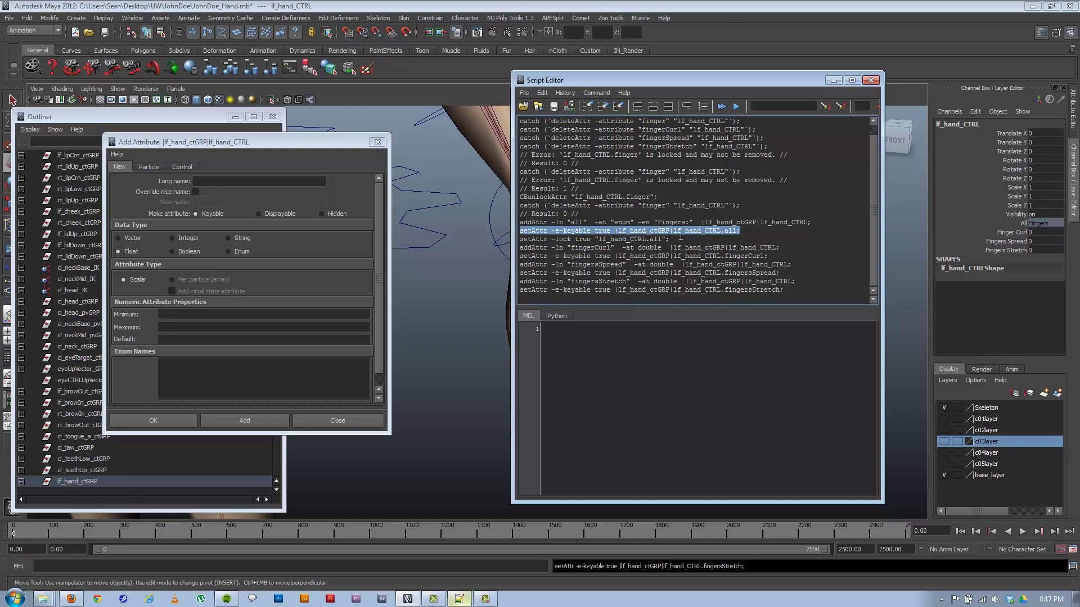
left_click_drag(687, 239, 467, 235)
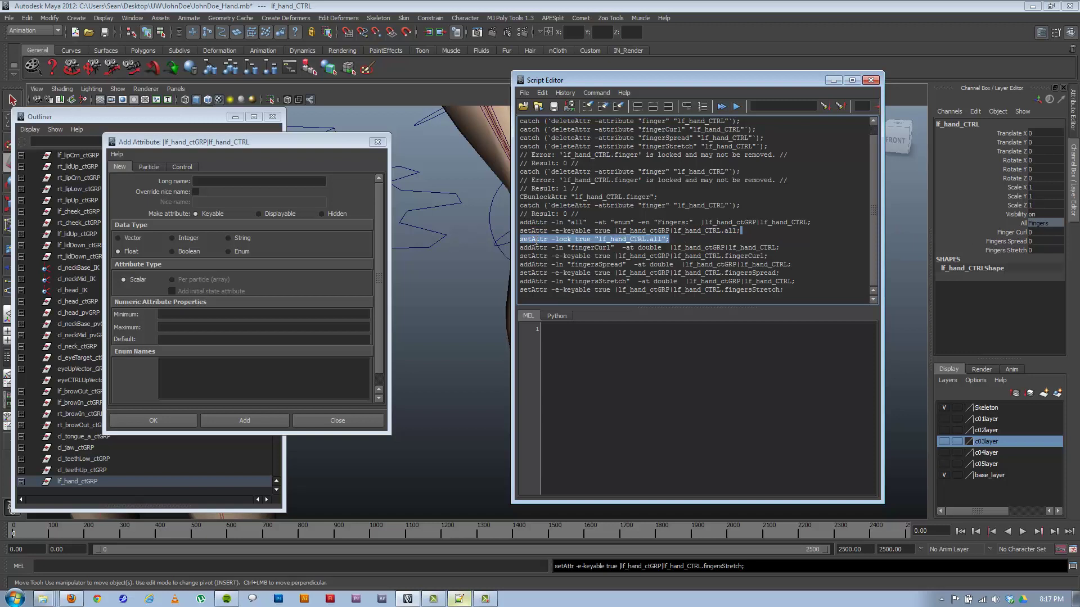
left_click_drag(768, 256, 515, 248)
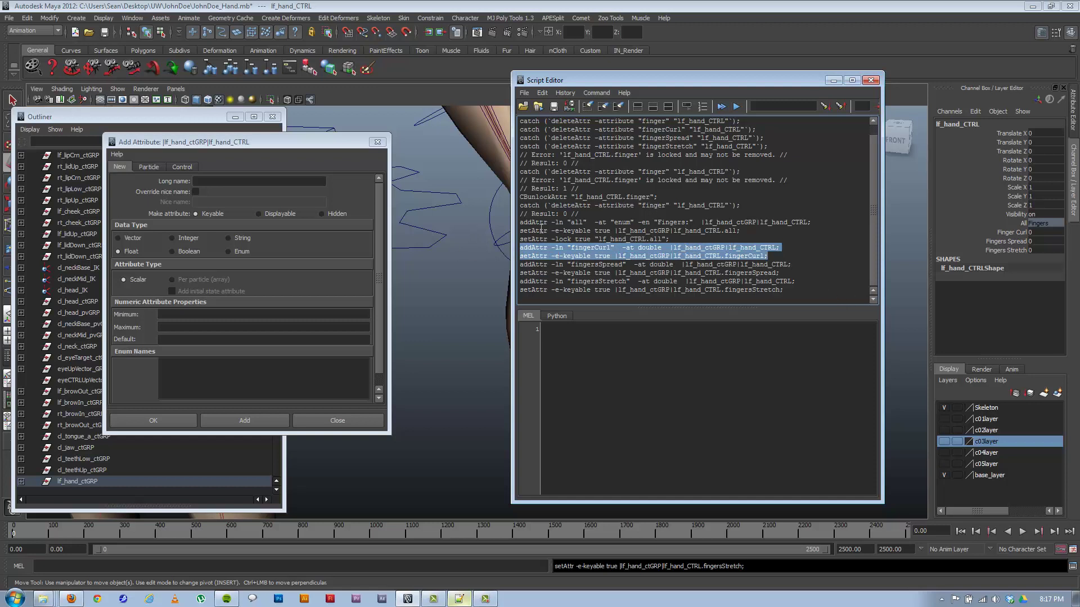
left_click_drag(520, 223, 812, 297)
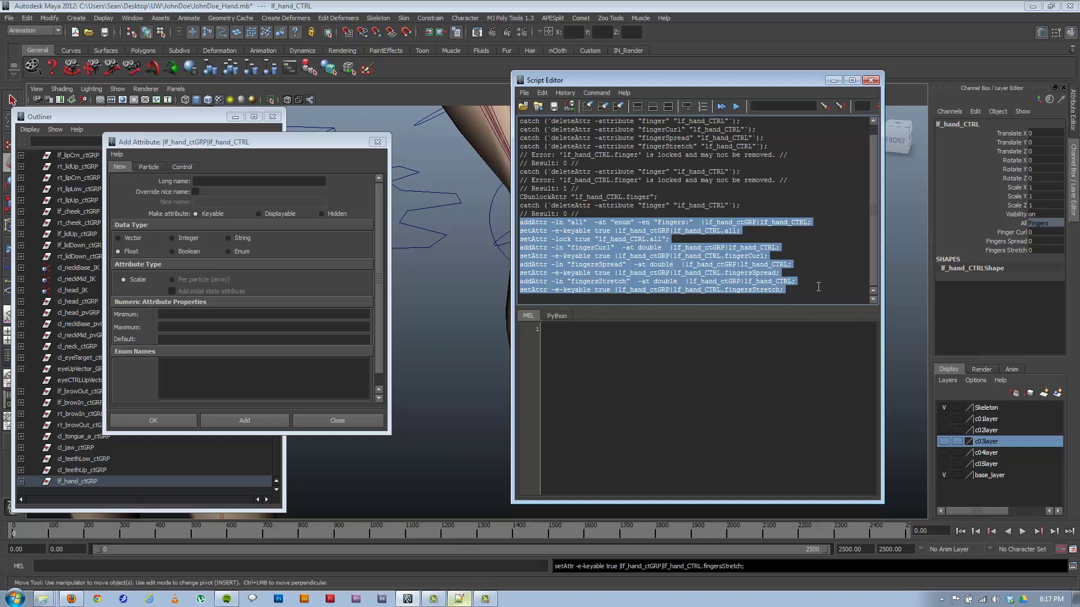
left_click_drag(793, 293, 483, 224)
left_click(826, 254)
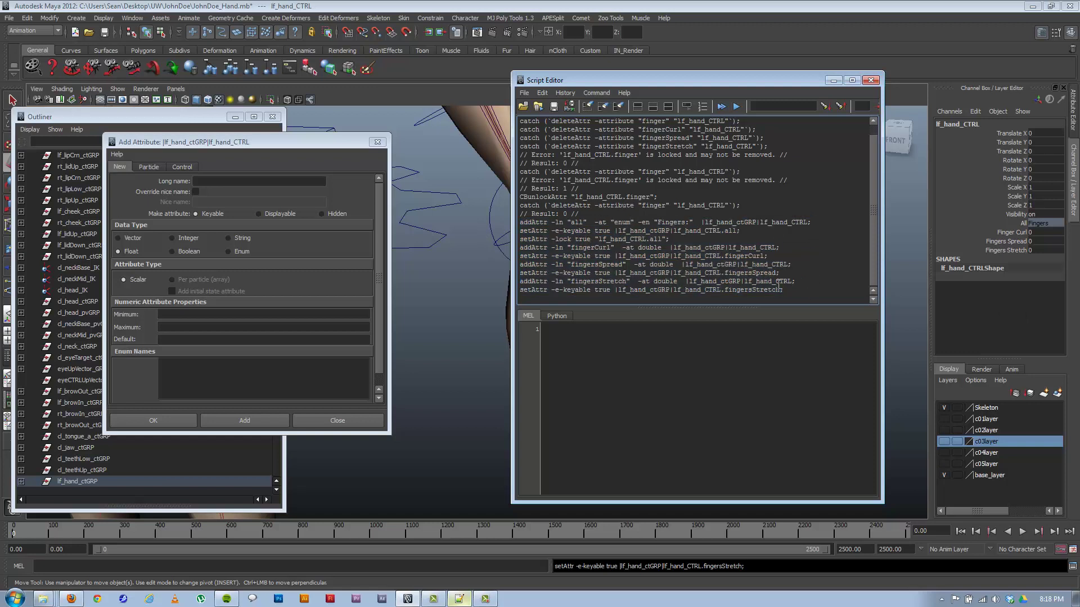
Clear the command history in the Script Editor
left_click_drag(778, 289, 497, 223)
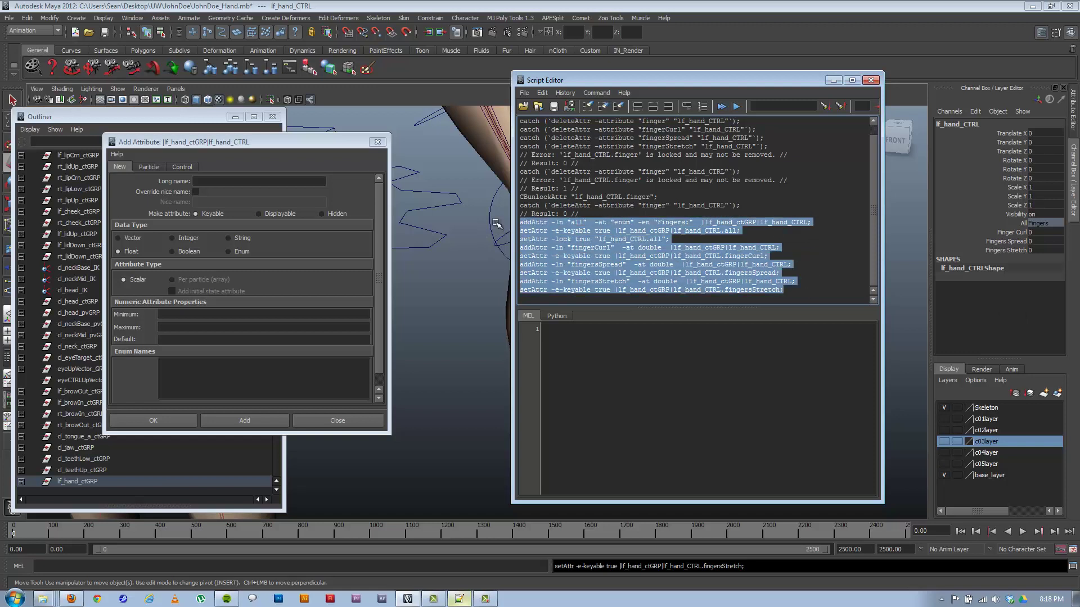
left_click(542, 92)
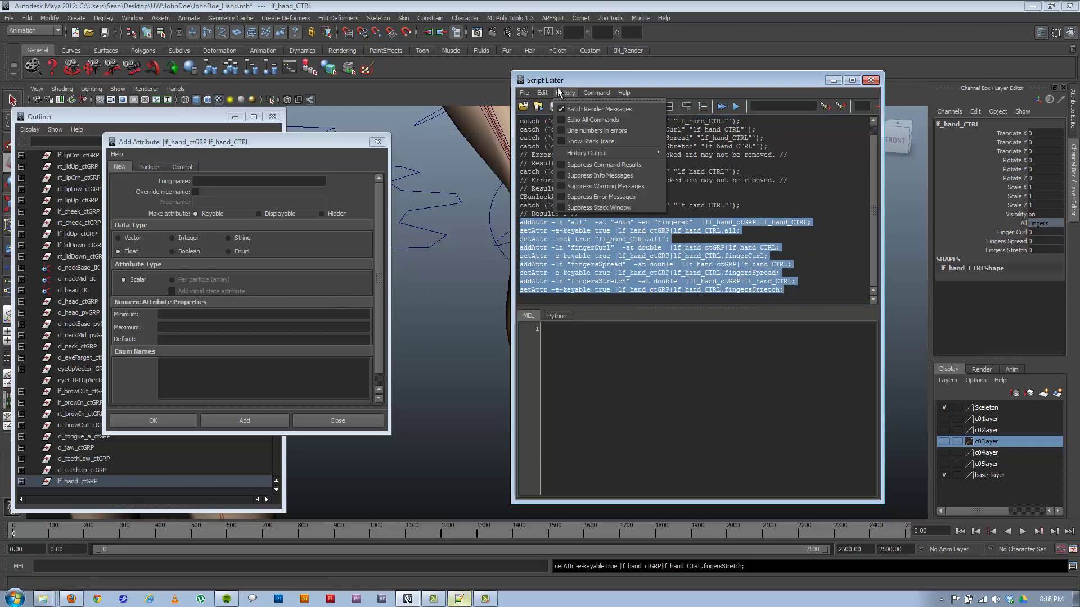
left_click(579, 220)
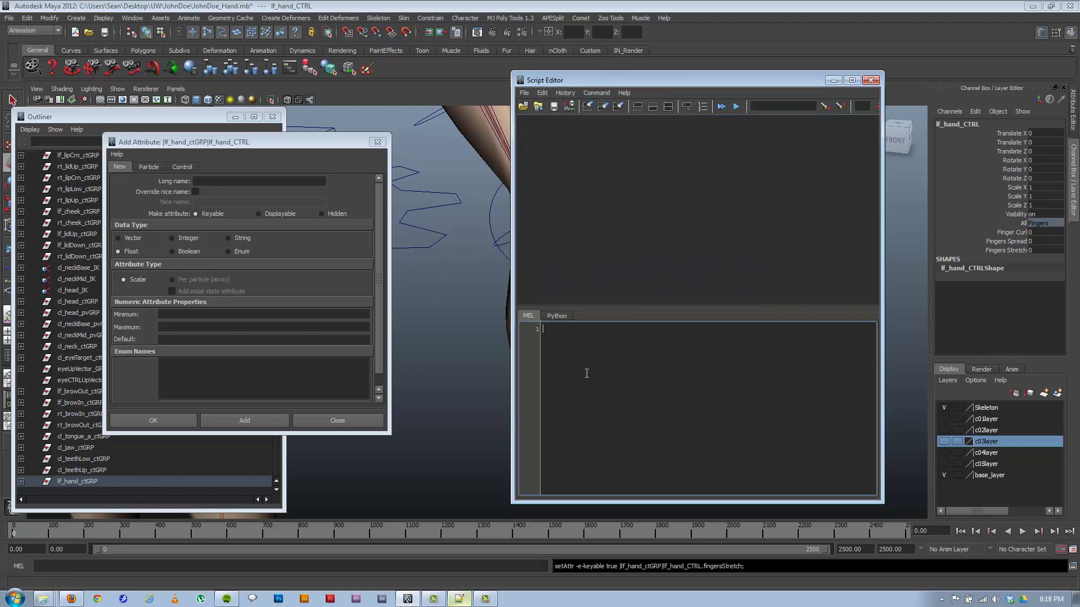
Add a keyable enum attribute named index with the single entry Finger to the hand control
left_click(233, 182)
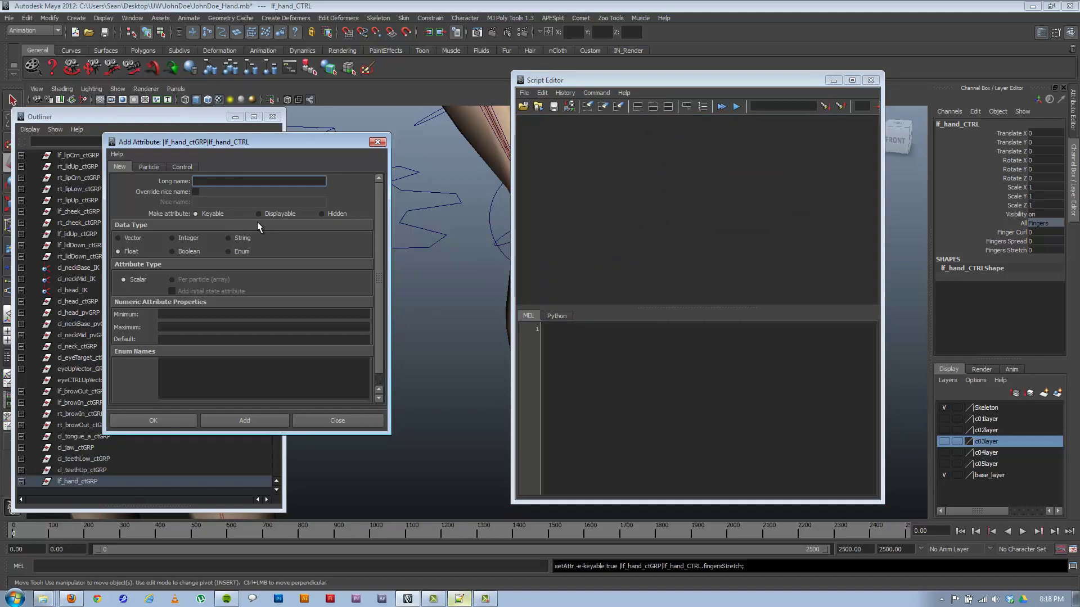
type("index")
left_click(243, 252)
left_click(167, 369)
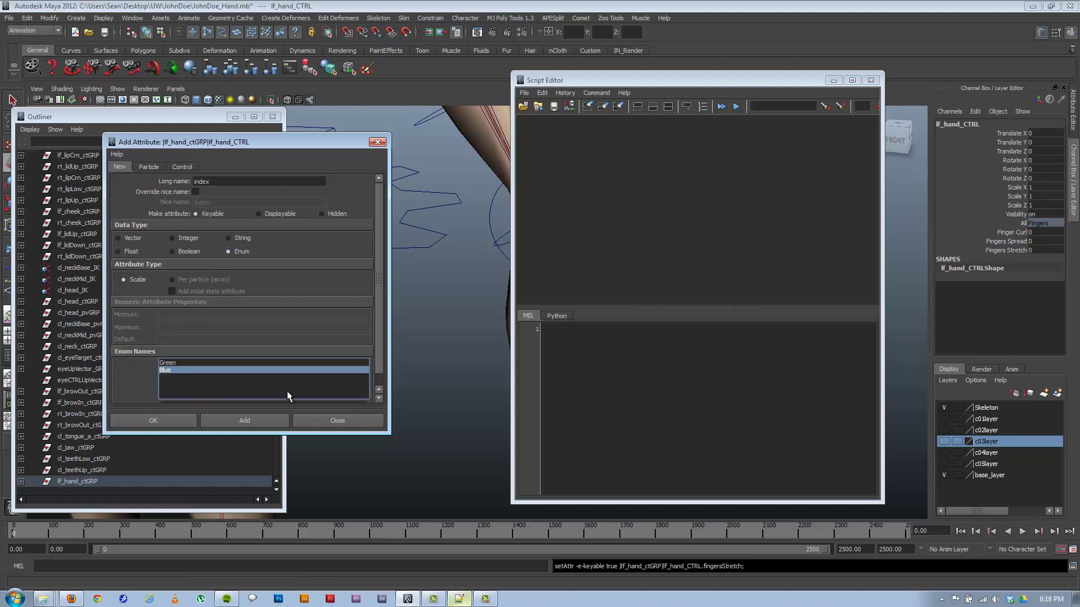
left_click(231, 389)
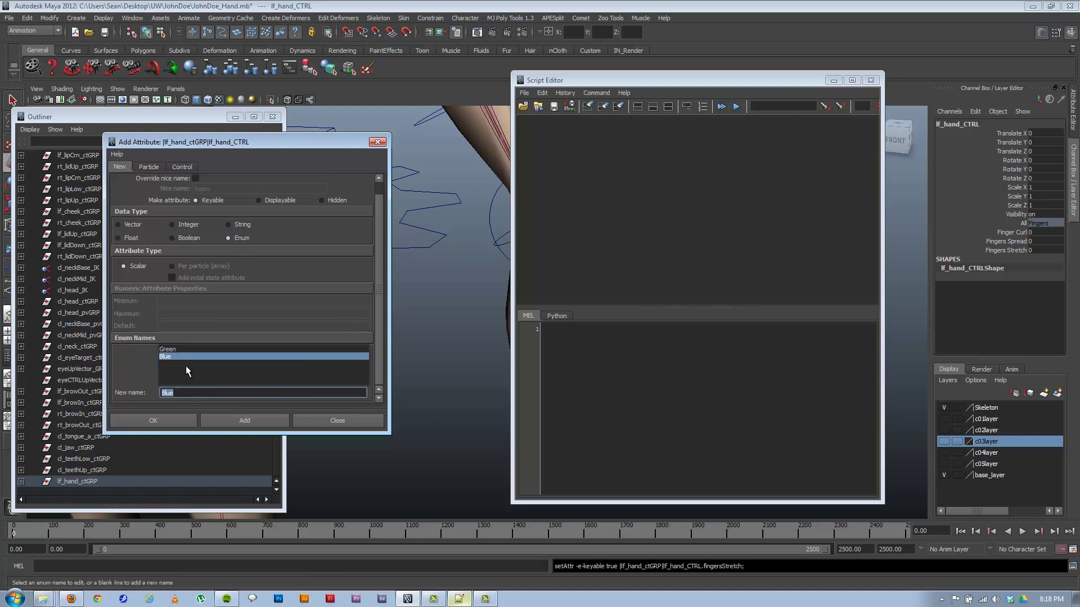
key("Return")
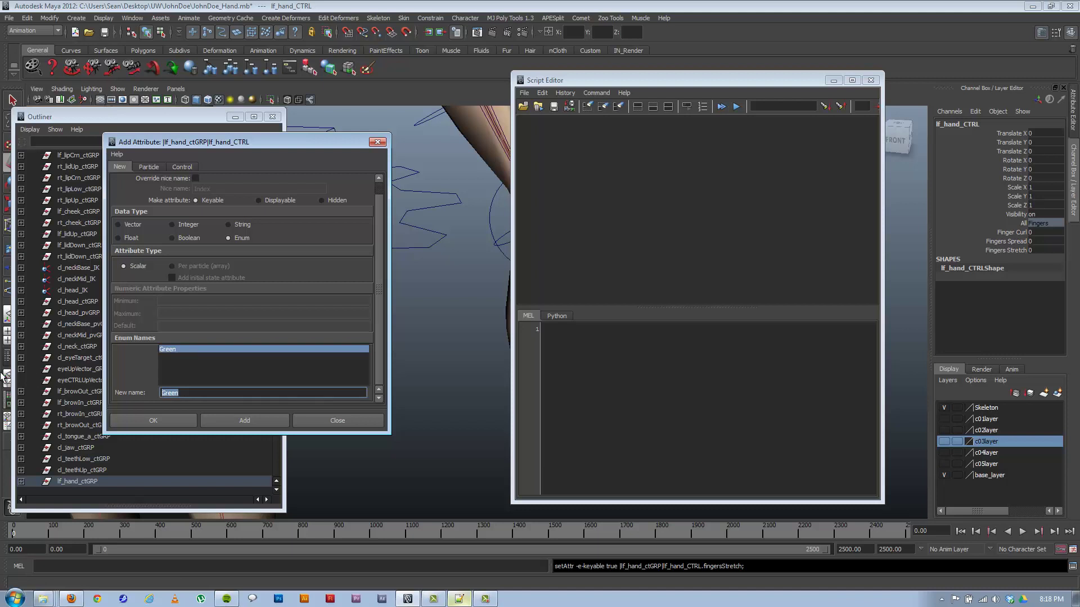
type("Finger")
left_click(237, 420)
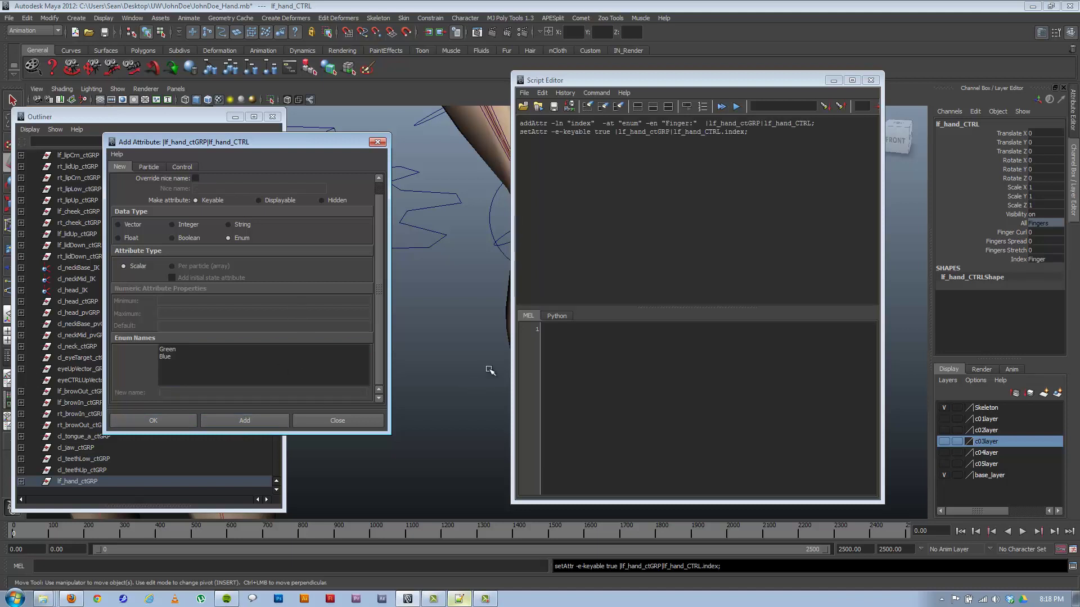
Lock the index header attribute on the hand control
left_click(1017, 258)
right_click(1017, 258)
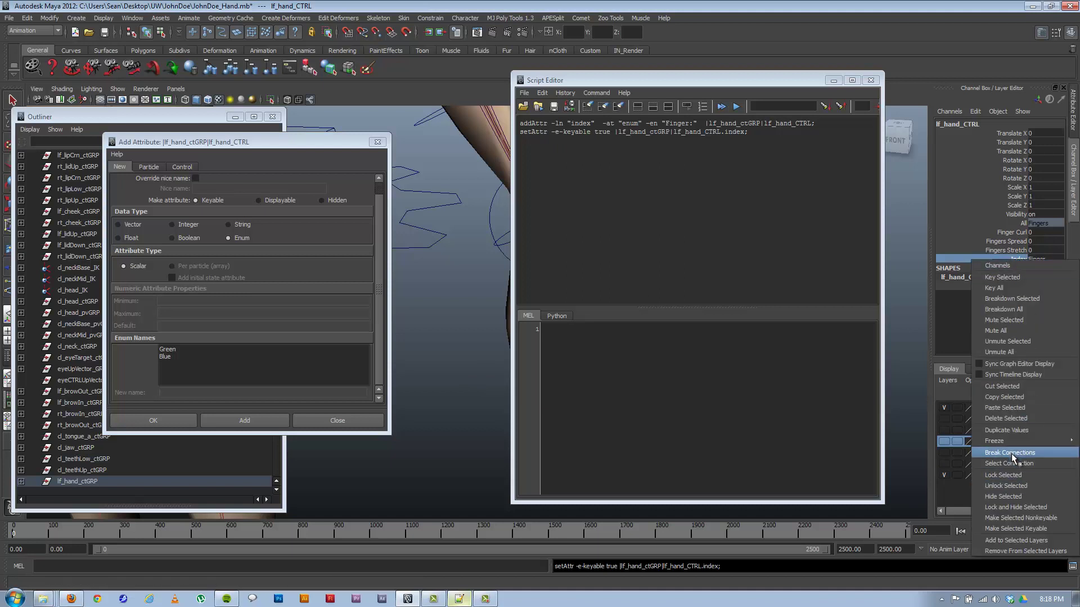
left_click(1016, 478)
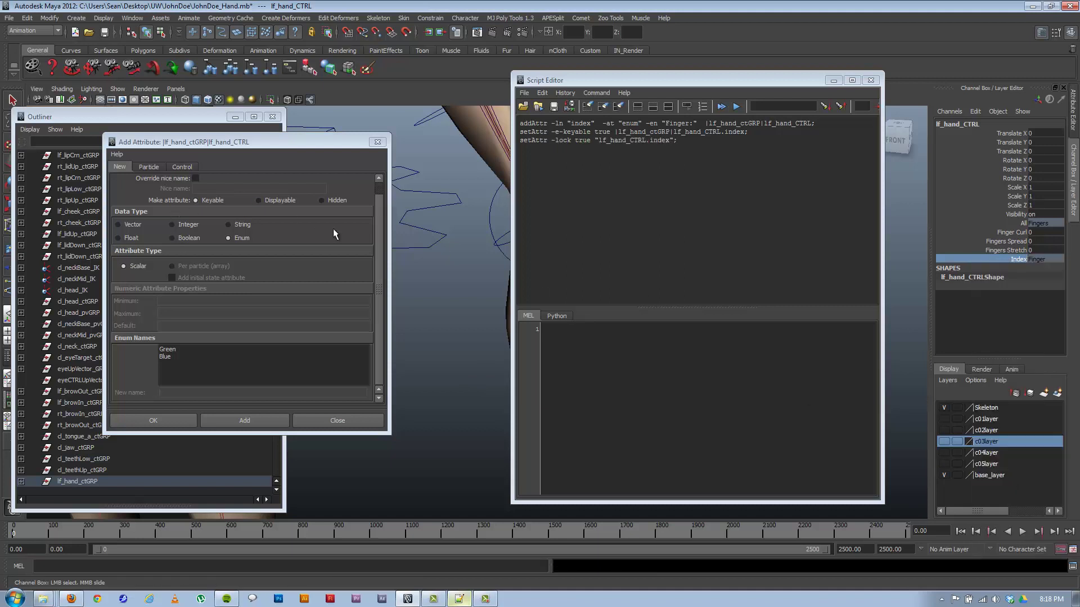
Add a keyable float attribute named indexCurl to the hand control
left_click(133, 240)
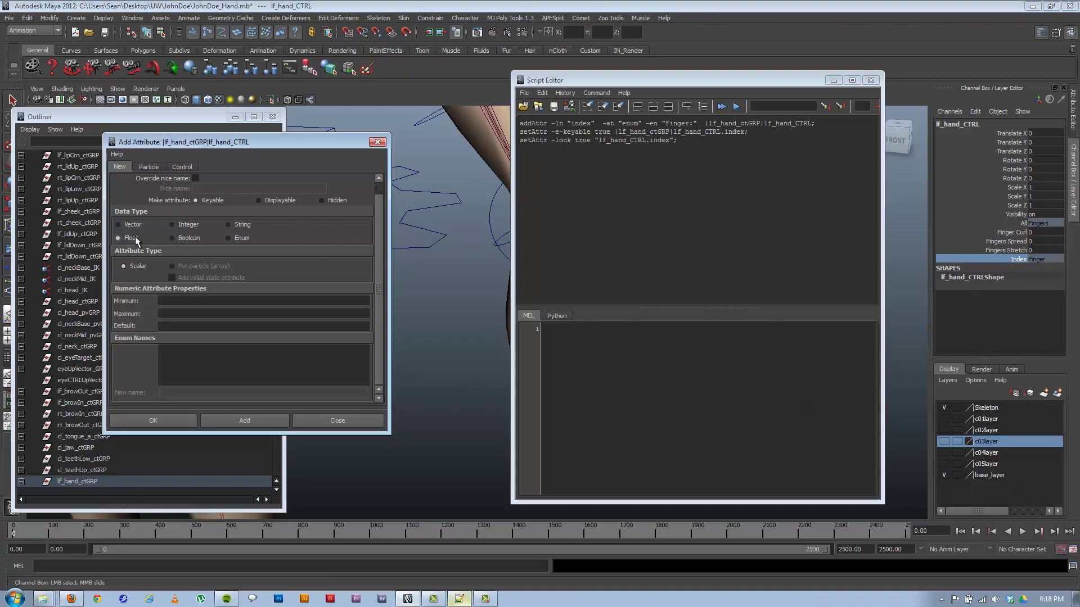
scroll(379, 267, "up", 1)
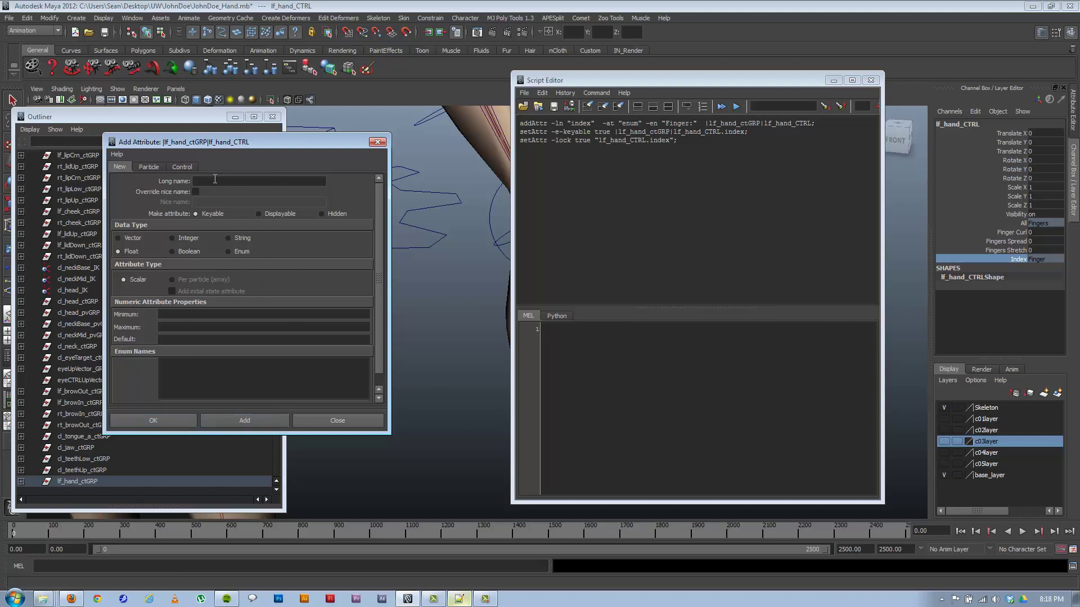
left_click(217, 182)
left_click(259, 417)
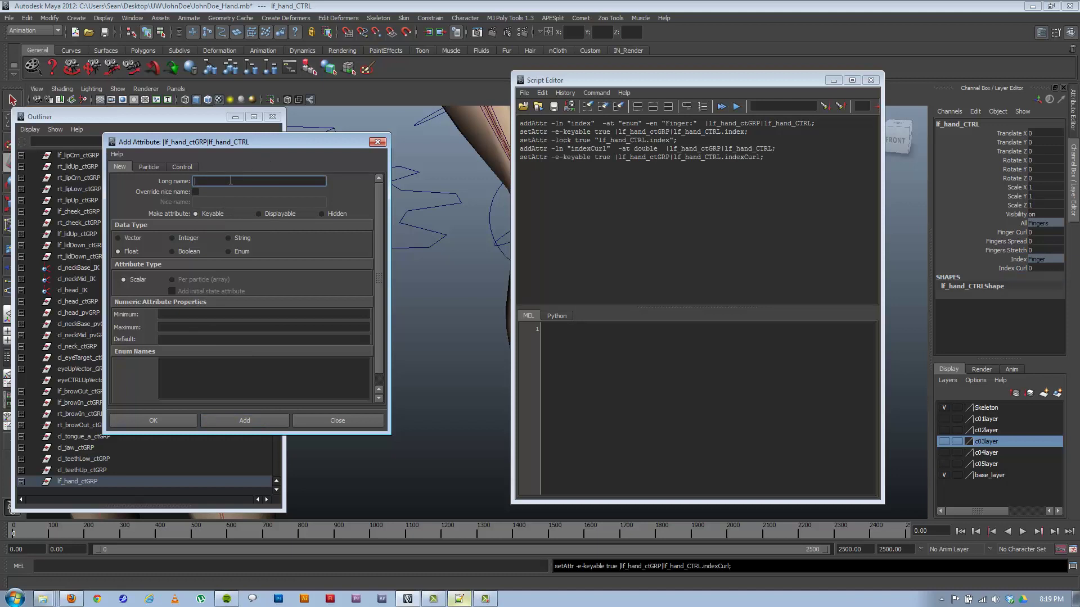
Add a keyable float attribute named indexBend1 to the hand control and undo its addition
type("indexBend1")
left_click(242, 422)
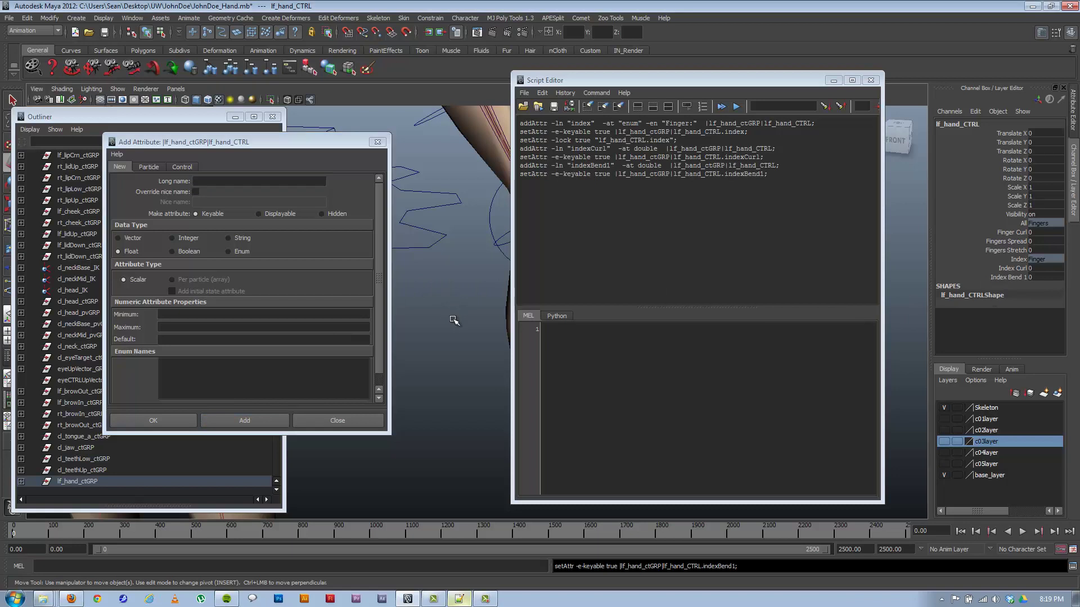
key("ctrl+z")
Add three keyable float attributes named indexBendA, indexBendB and indexBendC to the hand control
left_click(206, 183)
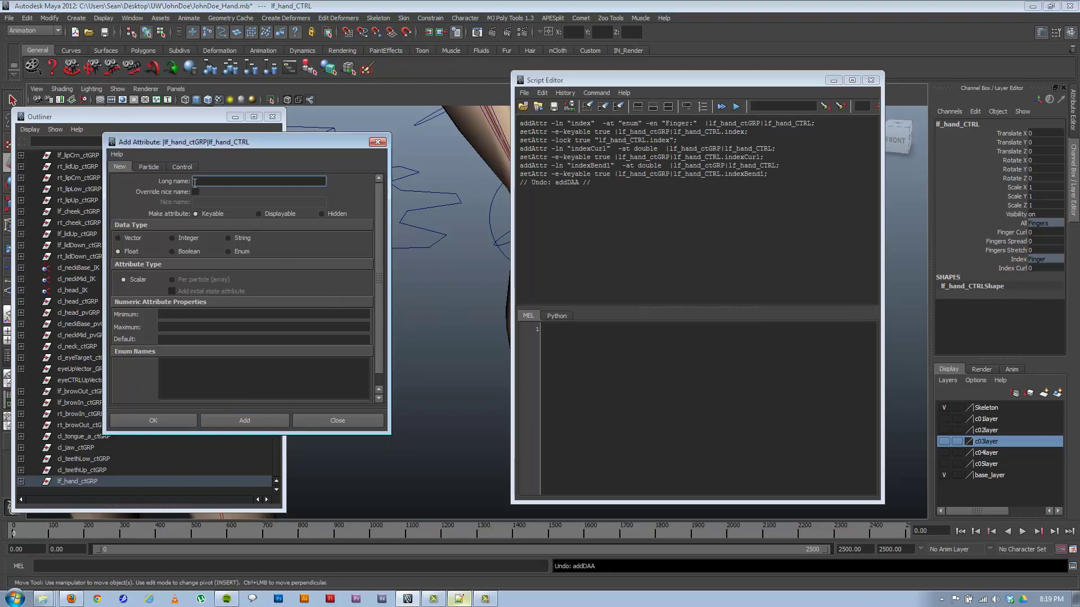
type("indexBendA")
left_click(252, 422)
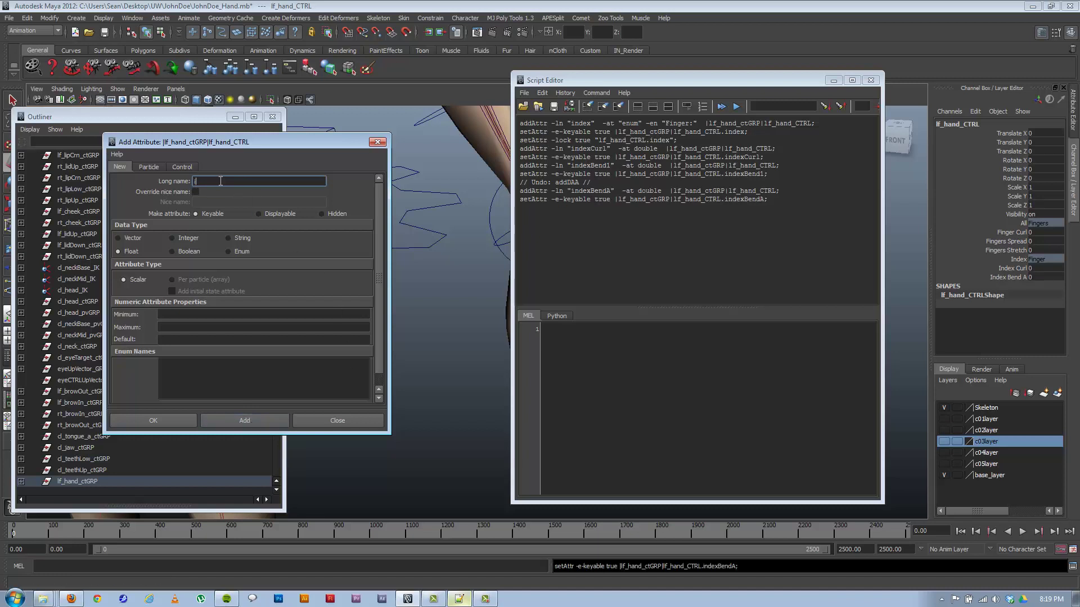
type("indexBendB")
left_click(261, 421)
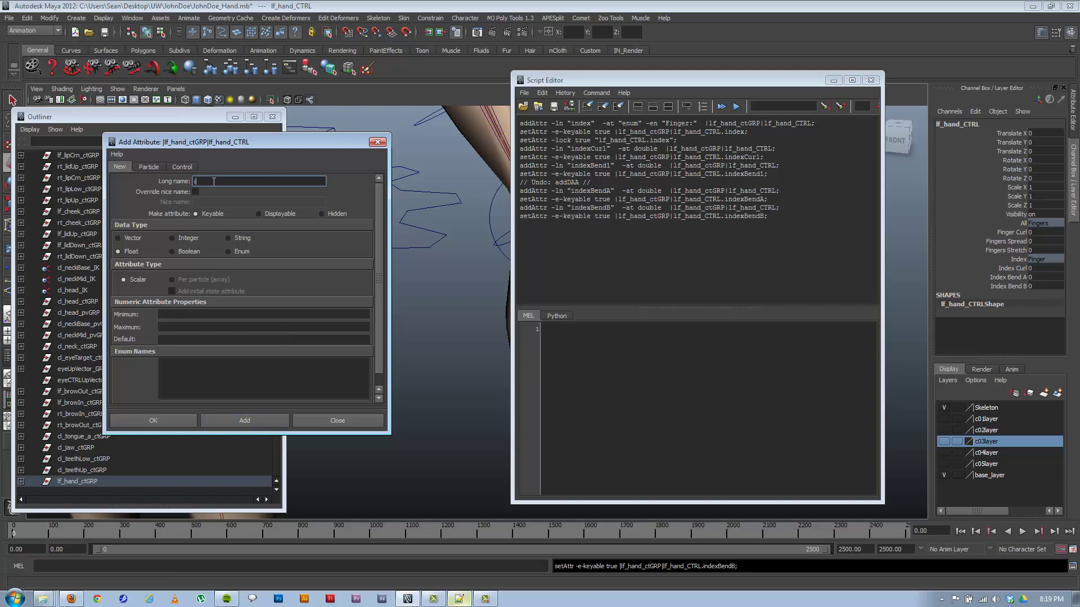
type("index")
type("endC")
left_click(271, 423)
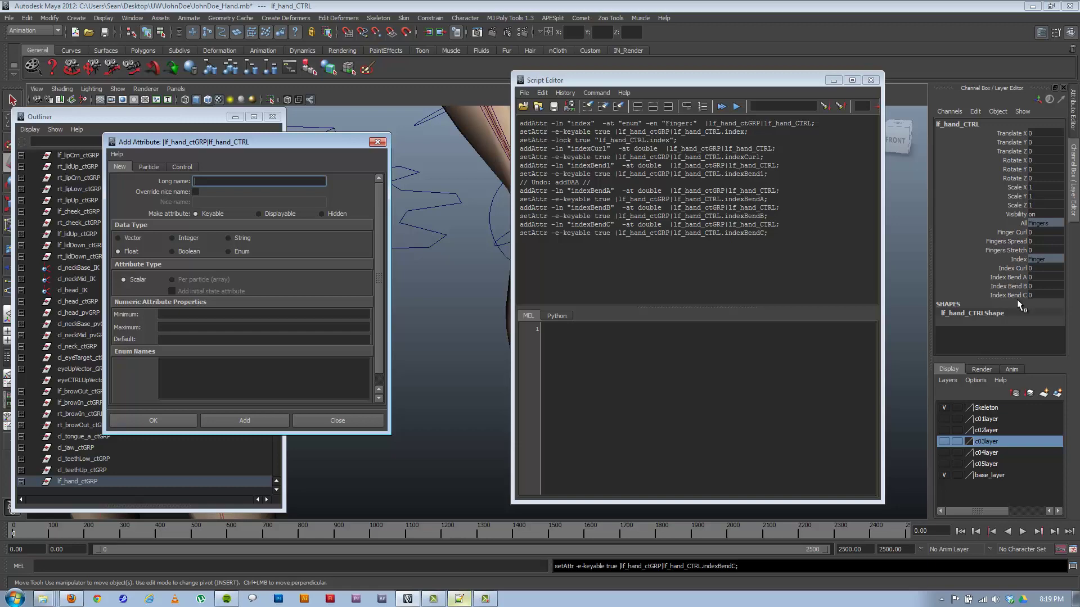
Check the planned index finger attributes in the Notepad++ list, moving its window aside and minimizing it when done
left_click(459, 599)
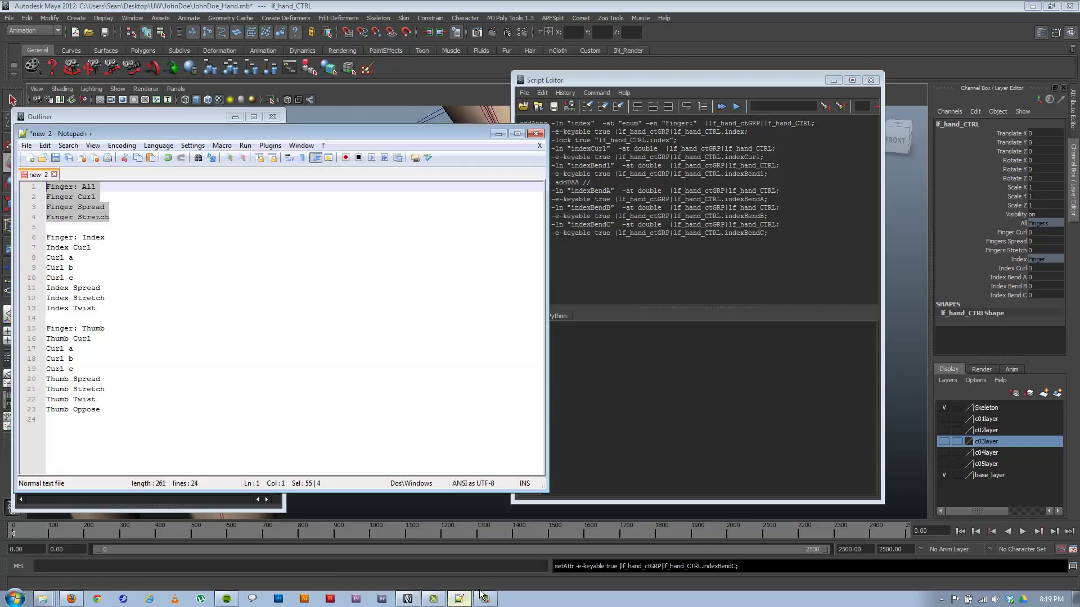
left_click_drag(310, 134, 547, 113)
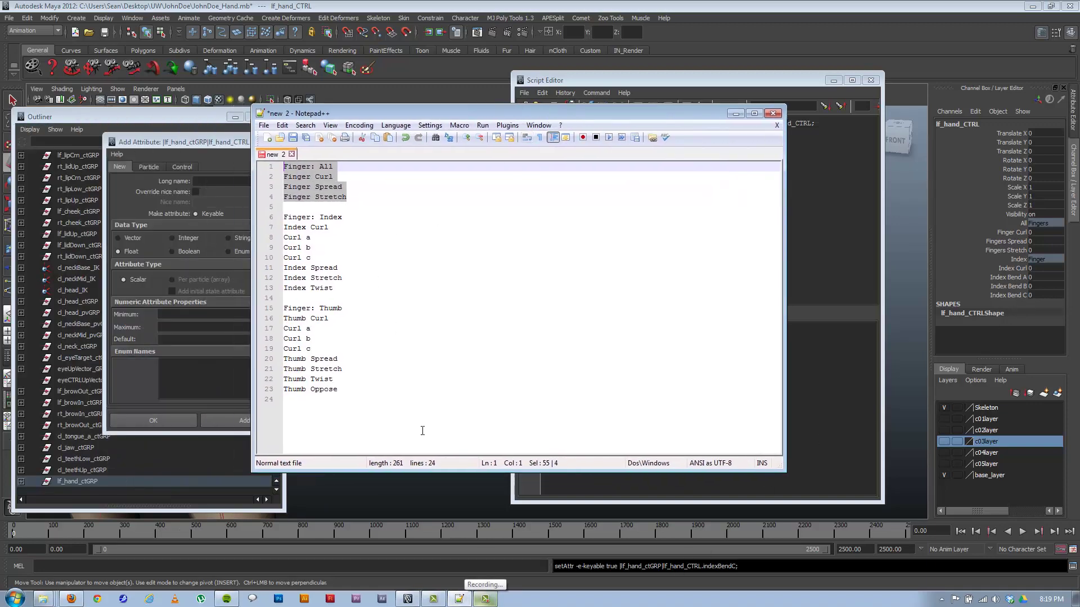
left_click_drag(365, 284, 284, 218)
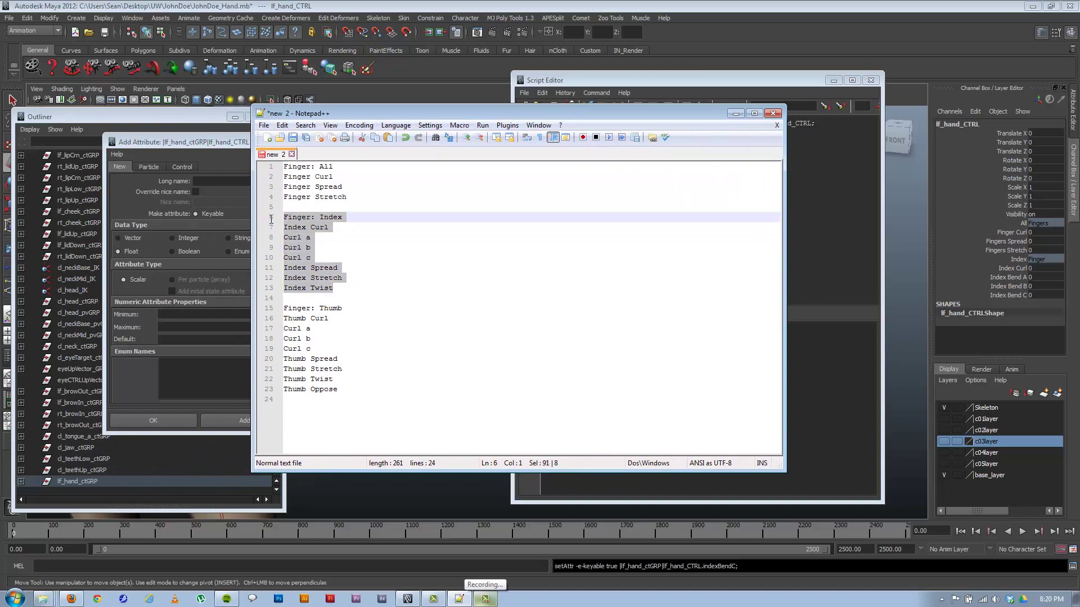
left_click(328, 259)
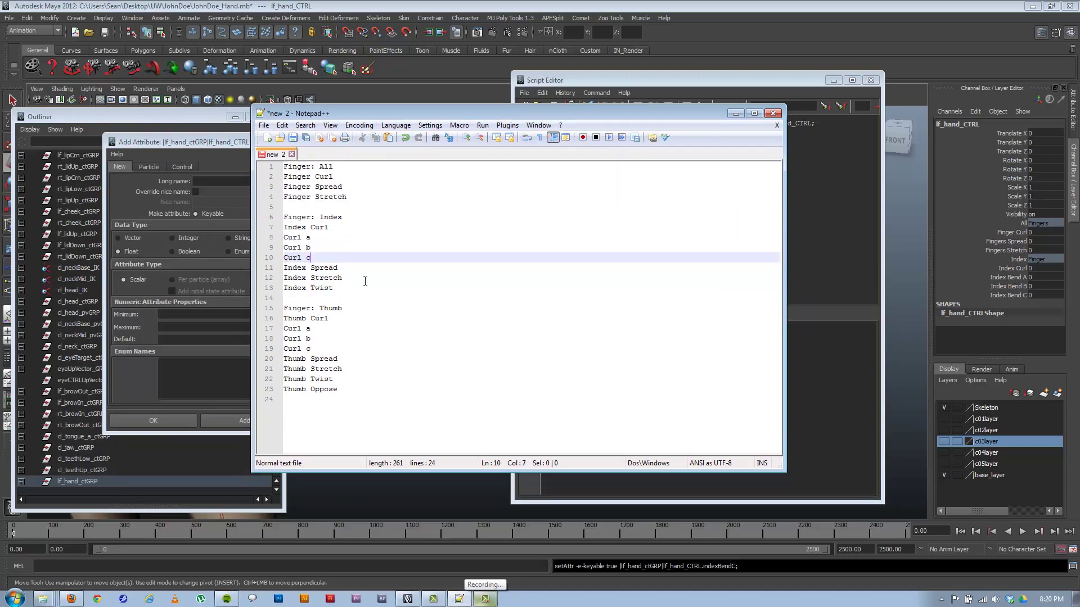
left_click(735, 114)
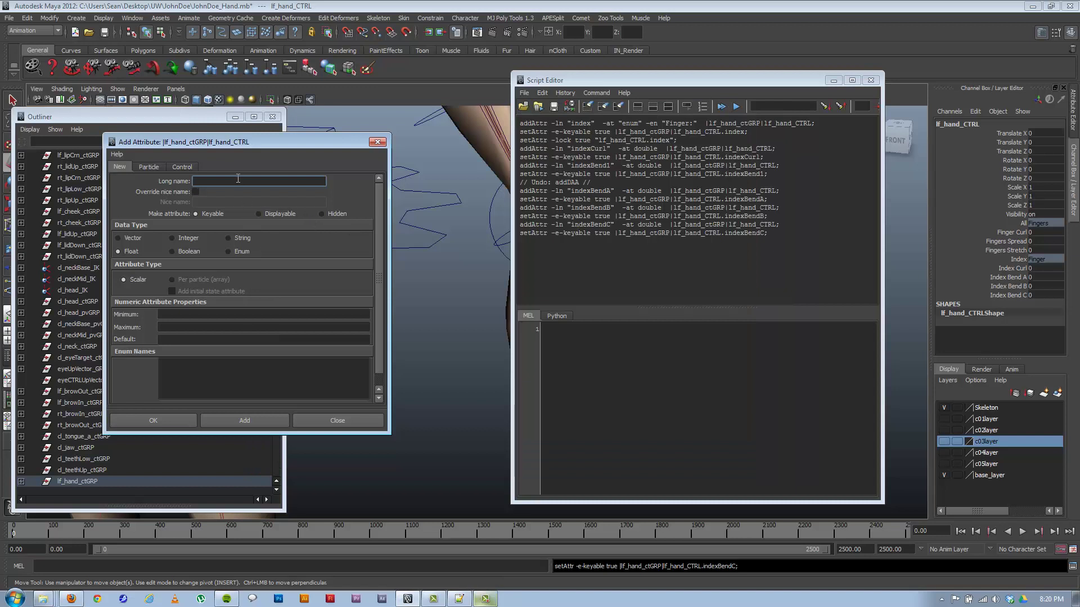
Add three keyable float attributes named indexSpread, indexStretch and indexTwist to the hand control
type("indexSpread")
left_click(244, 419)
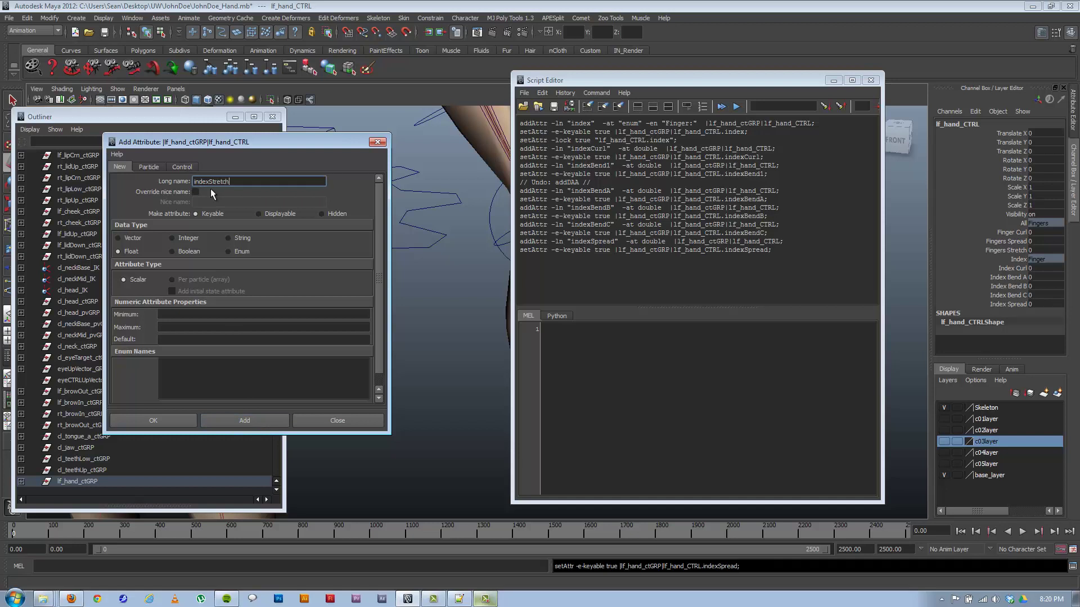
left_click(243, 419)
type("i")
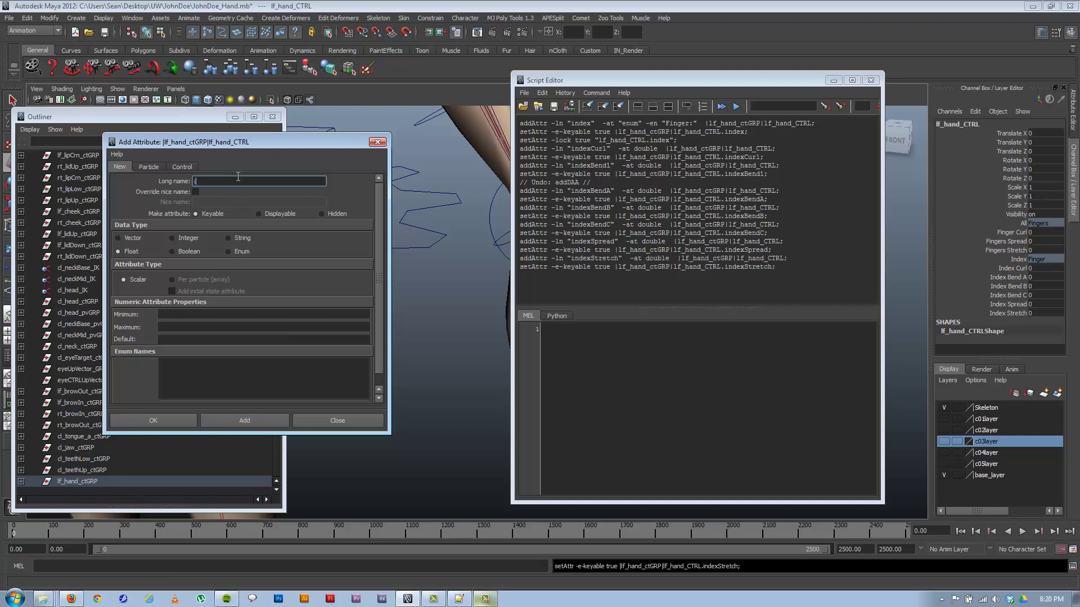
type("ndexTwist")
left_click(245, 419)
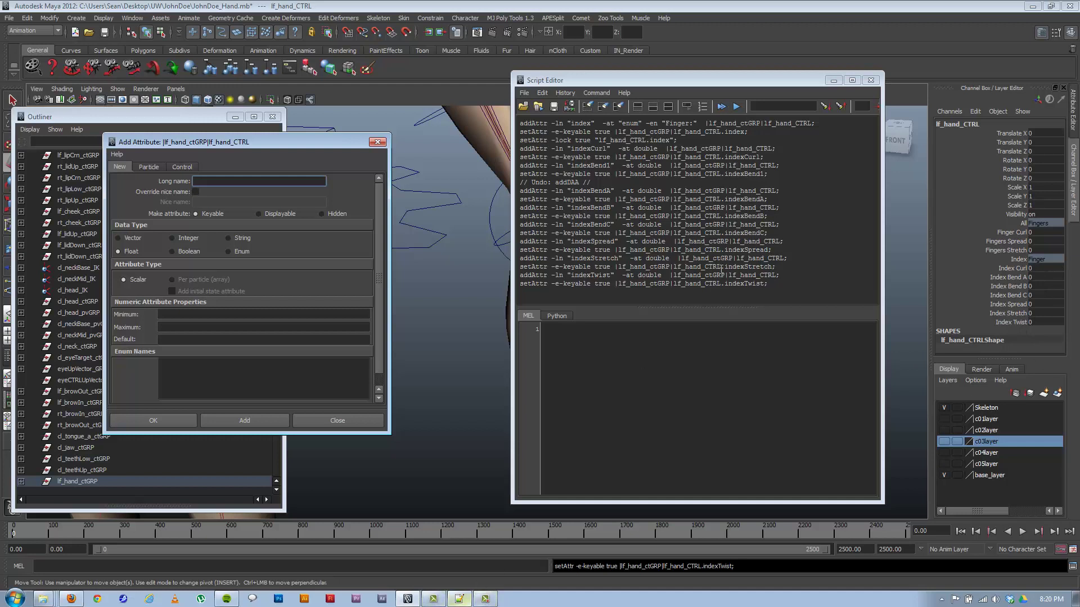
Copy all the logged index attribute commands from the Script Editor history into a new Notepad++ document
left_click_drag(834, 286, 505, 111)
key("ctrl+c")
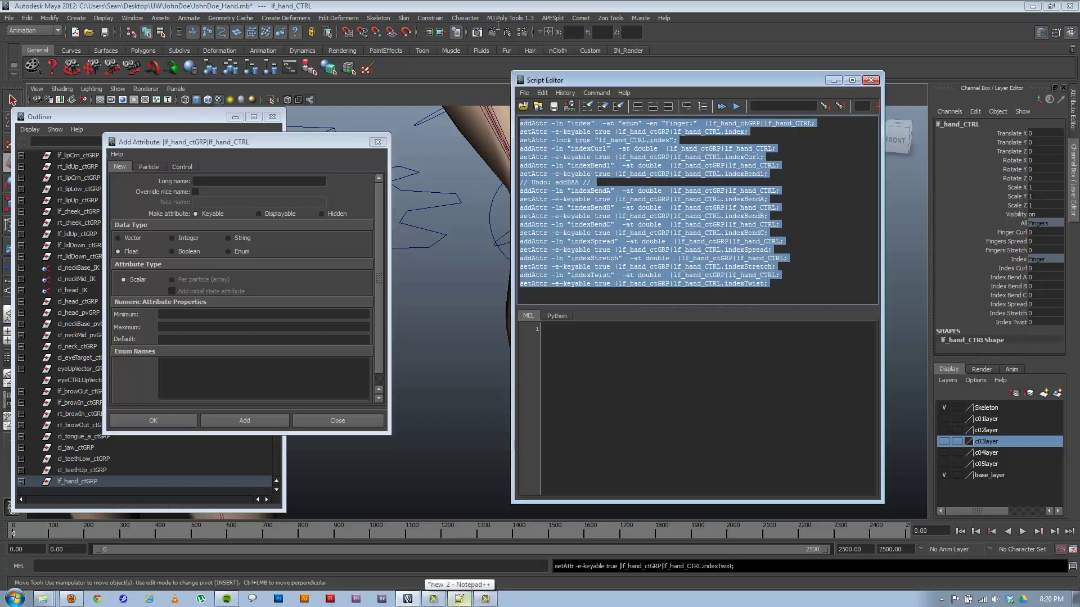
left_click(457, 600)
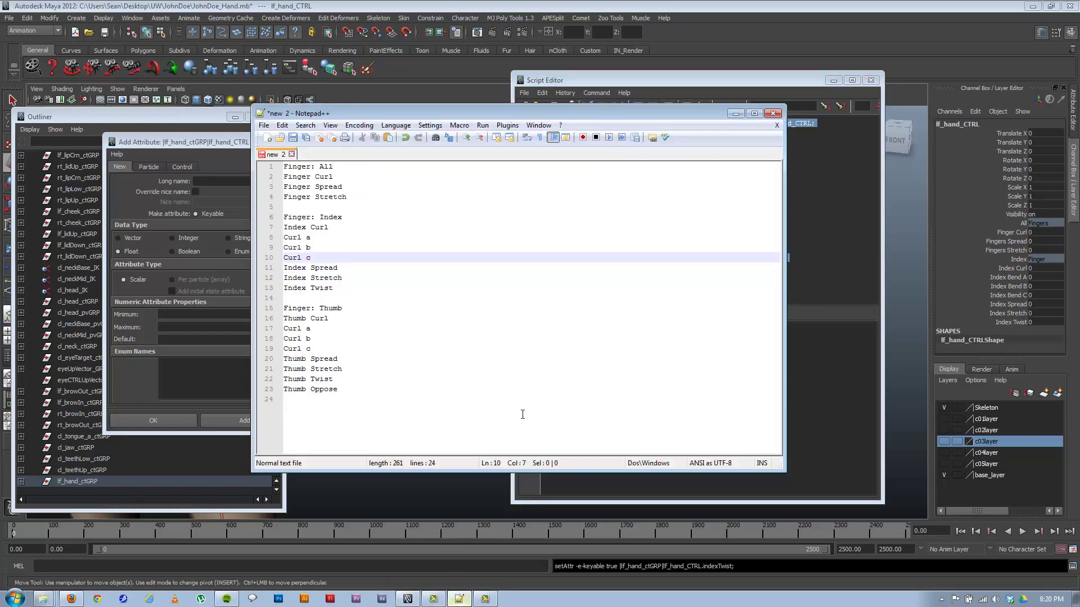
left_click(264, 125)
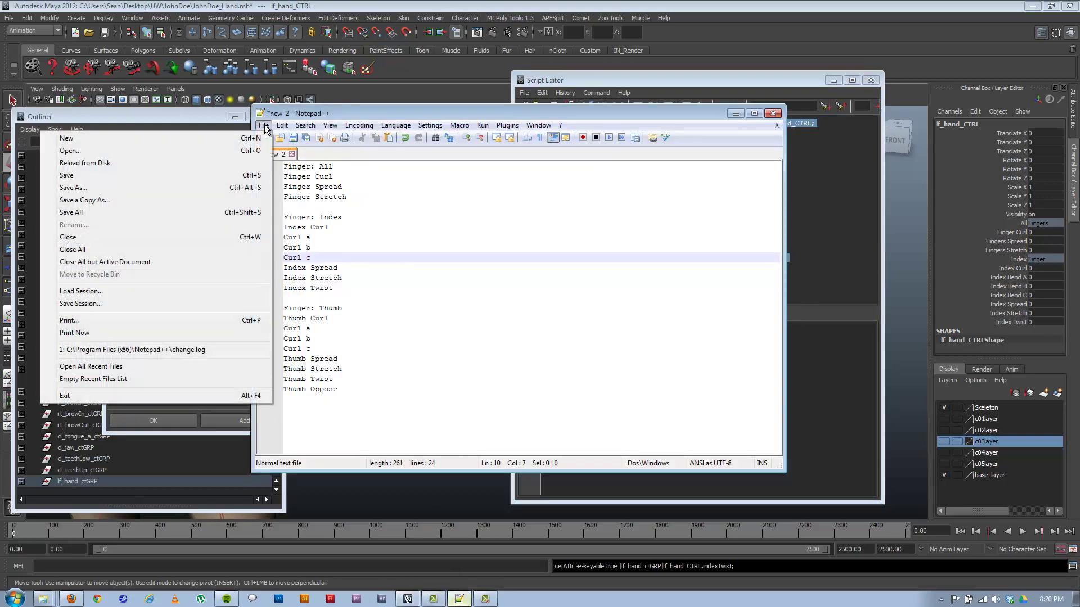
left_click(228, 138)
key("ctrl+v")
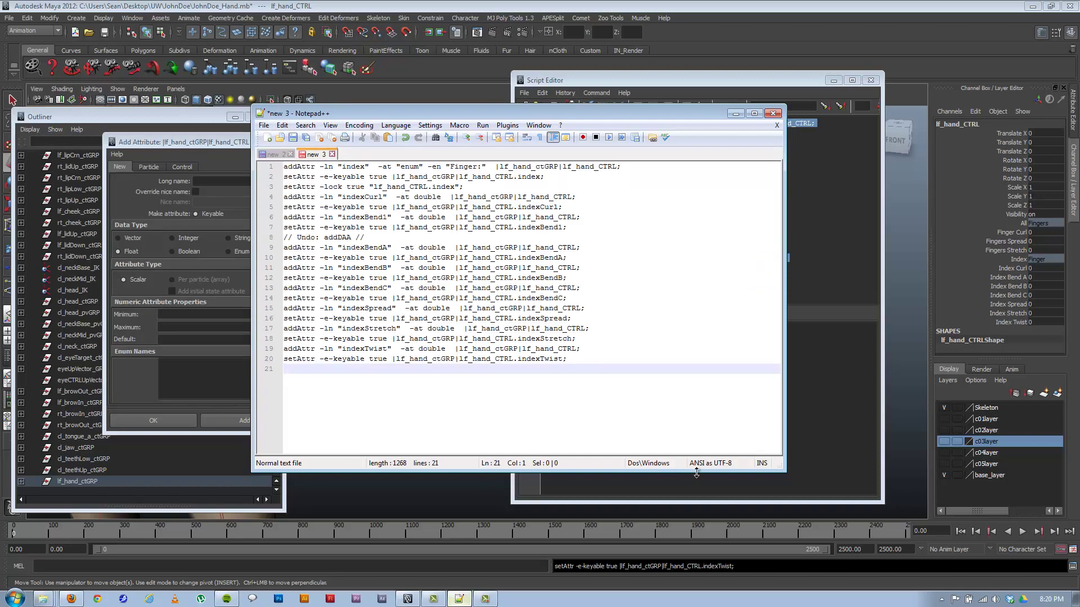
Make the Notepad++ window taller and delete the two indexBend1 commands and the undo comment line from the pasted script
left_click_drag(691, 477, 690, 515)
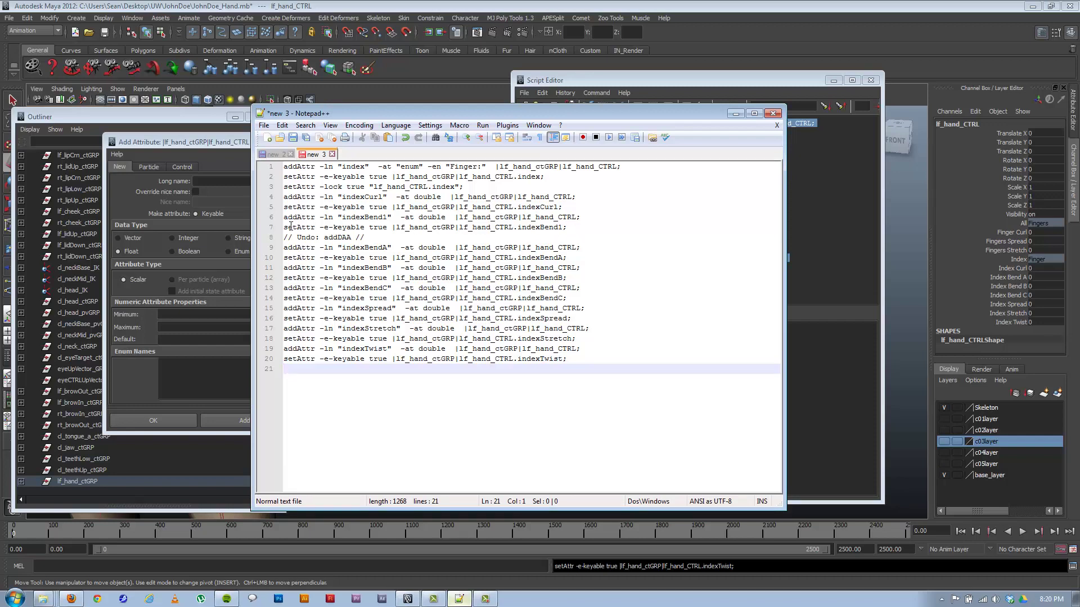
left_click_drag(285, 217, 536, 239)
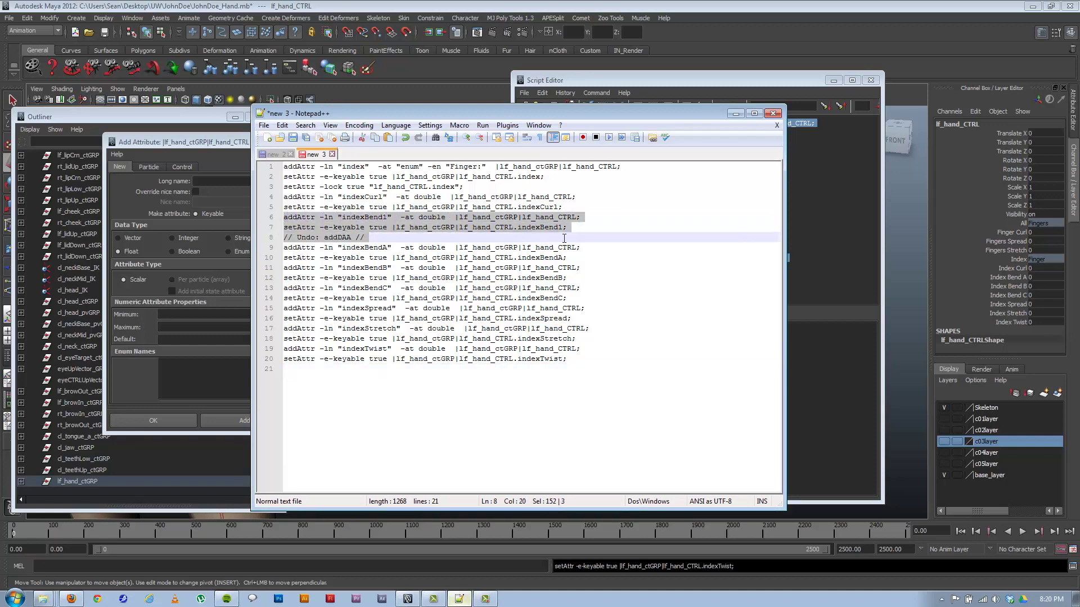
key("BackSpace")
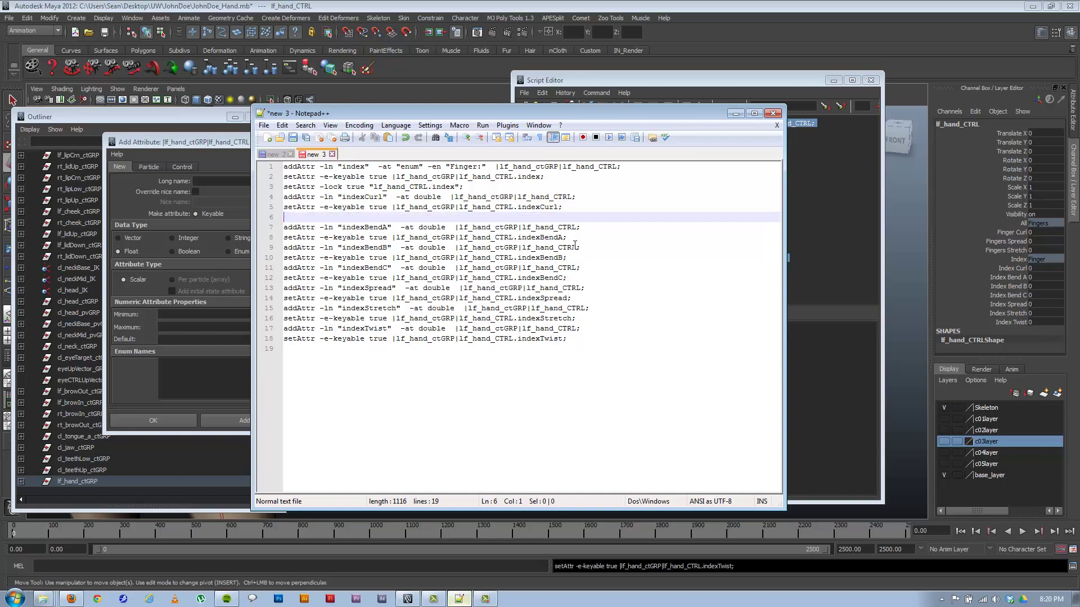
key("BackSpace")
left_click(619, 344)
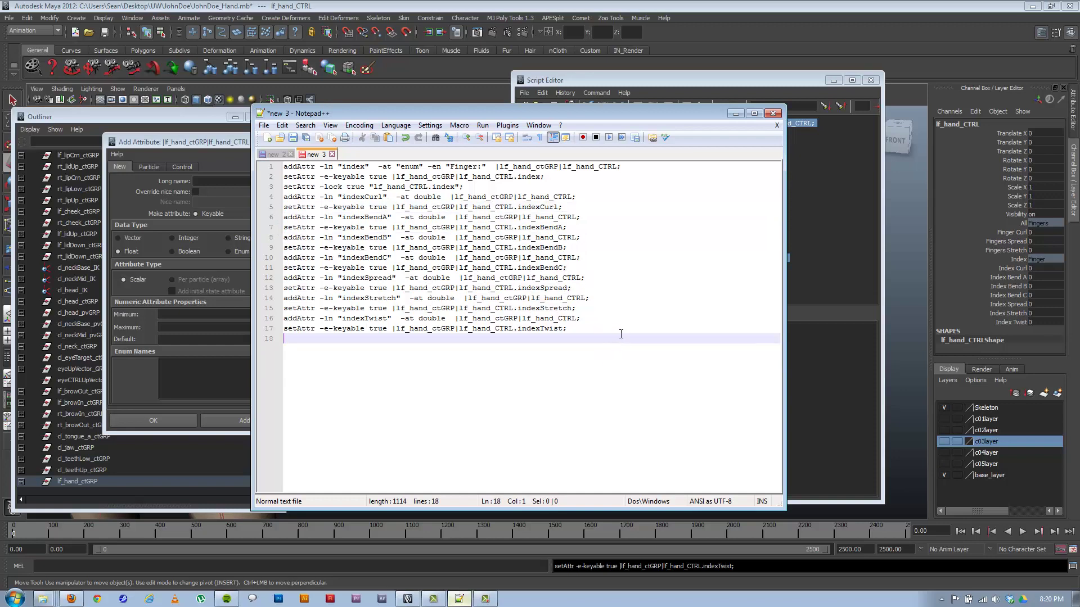
Replace every occurrence of index with middle in the script and move the Replace dialog clear of the code
left_click_drag(621, 334, 273, 163)
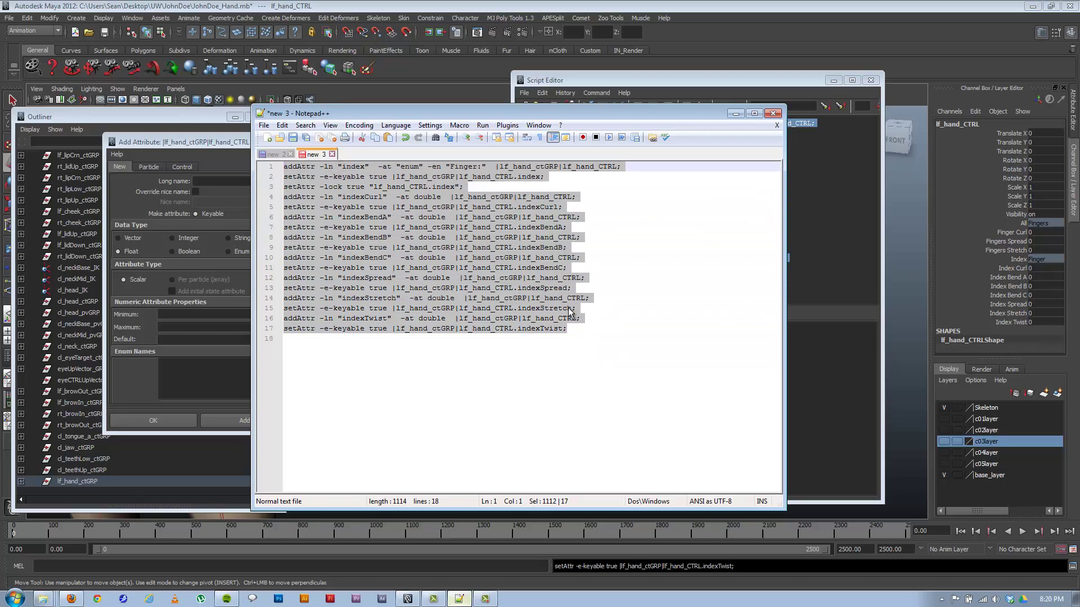
left_click(305, 126)
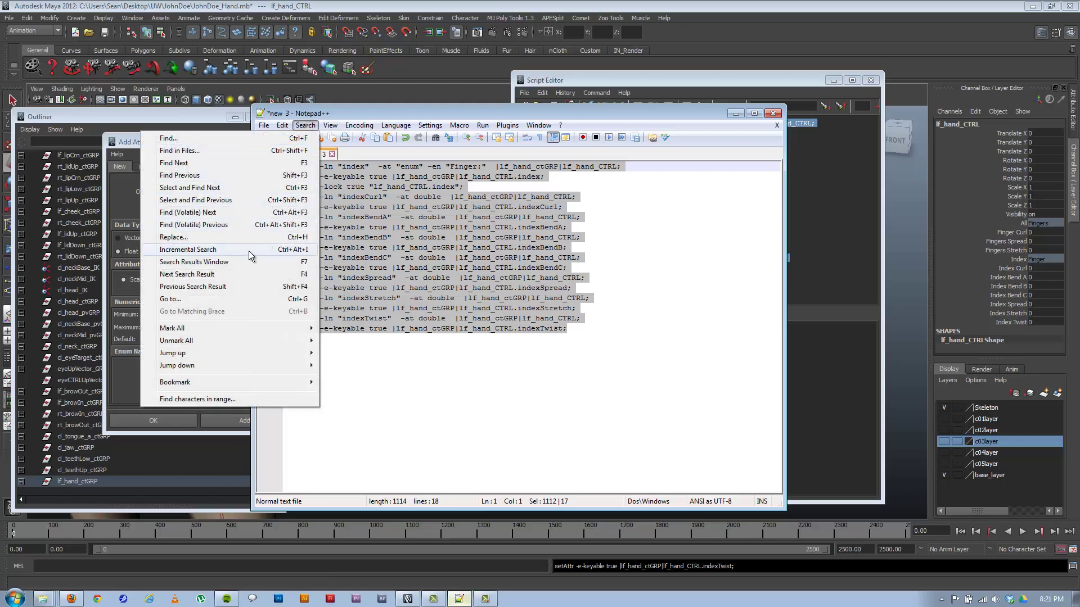
left_click(252, 237)
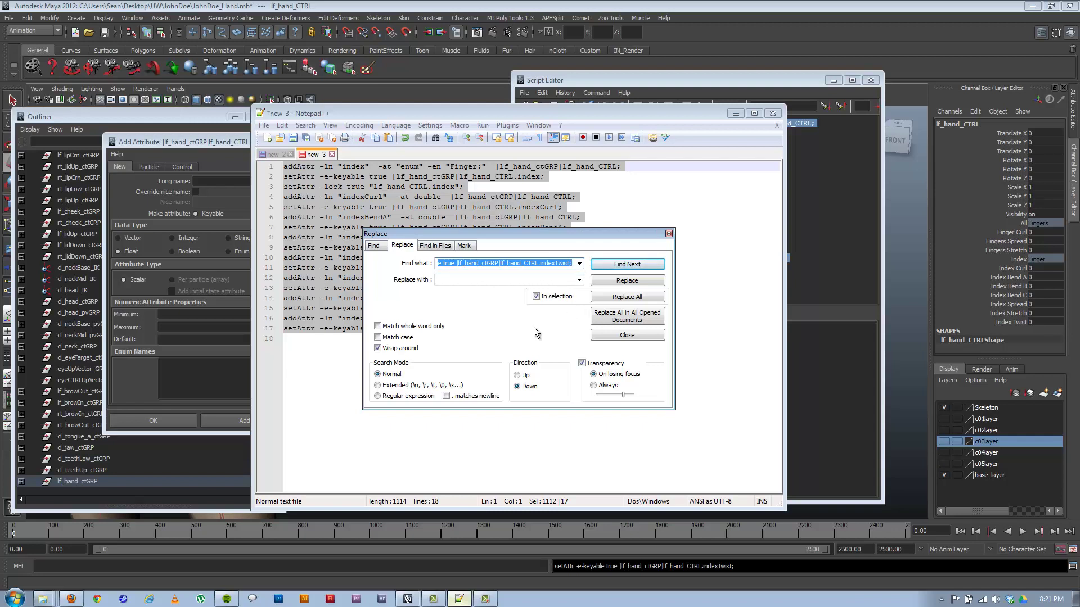
type("index")
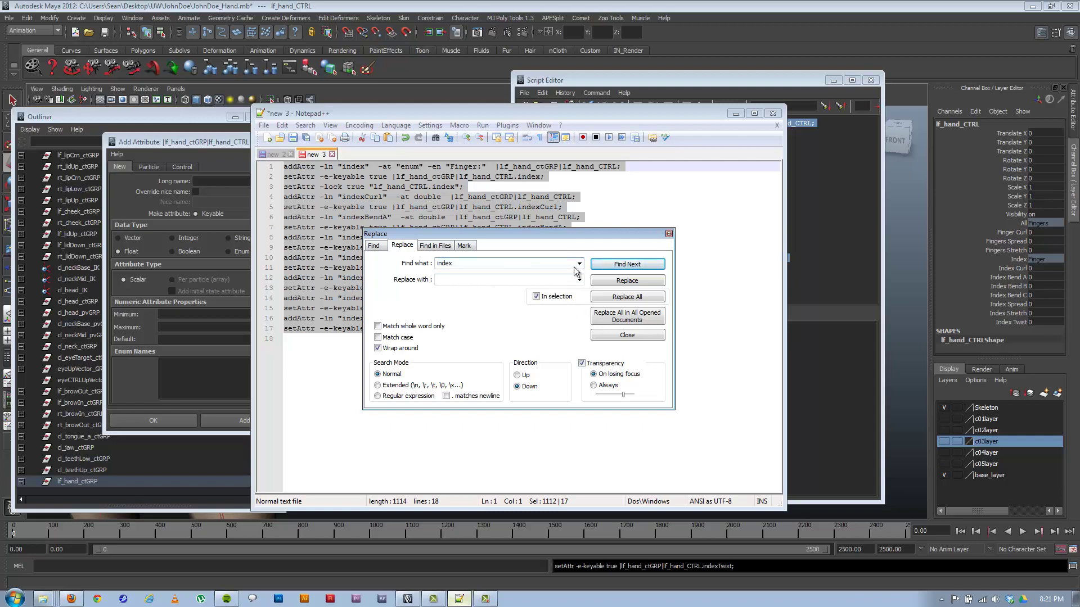
left_click(509, 279)
type("middle")
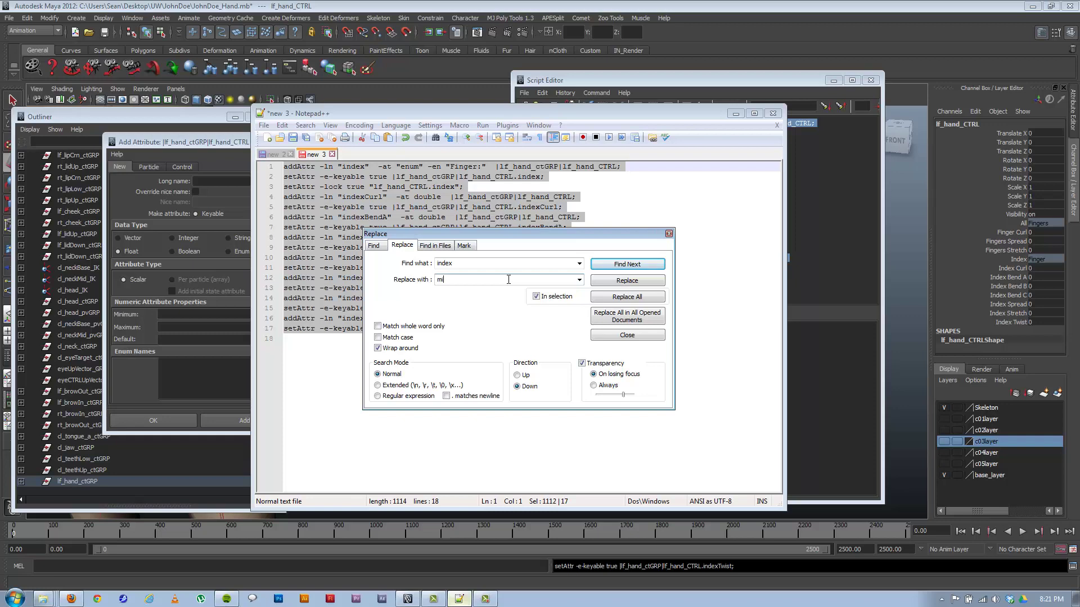
left_click(618, 299)
left_click(589, 330)
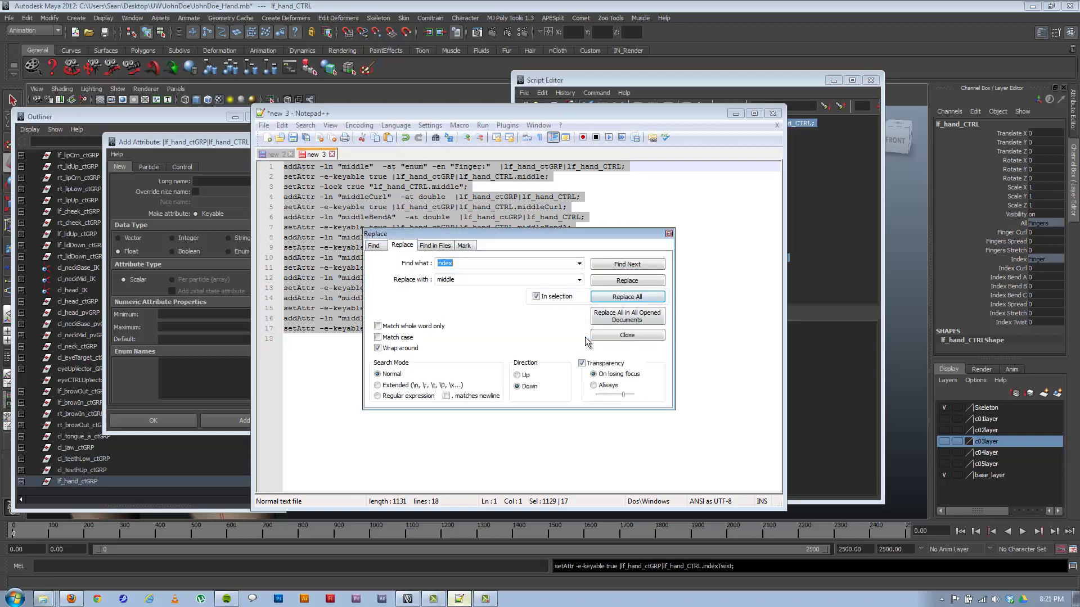
left_click_drag(637, 234, 615, 379)
left_click(629, 332)
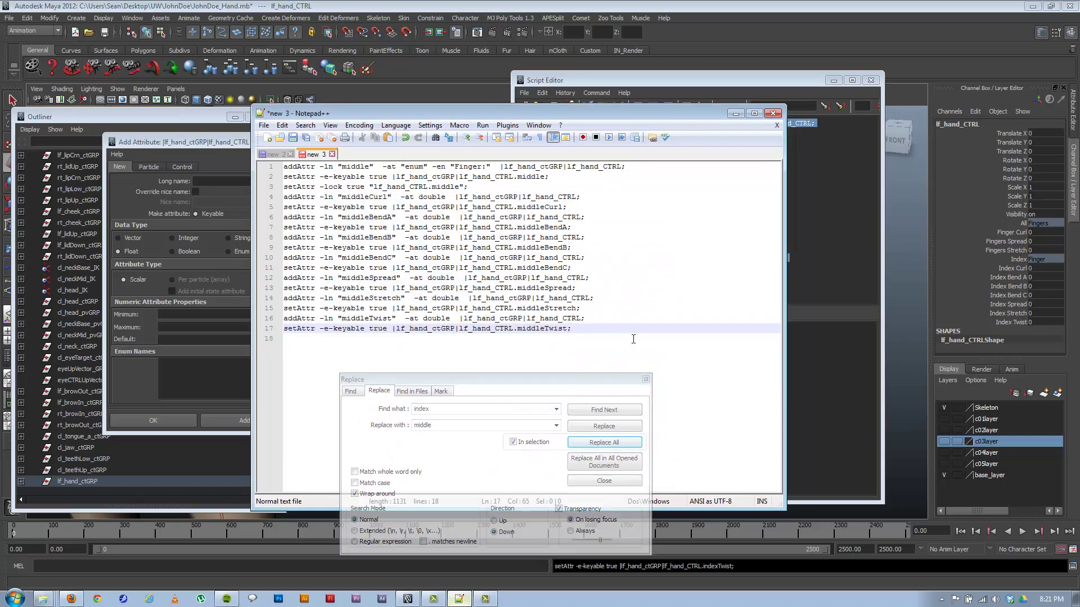
Copy the whole middle finger script from Notepad++ into the empty MEL input of Maya's Script Editor
left_click_drag(634, 332, 120, 169)
key("ctrl+c")
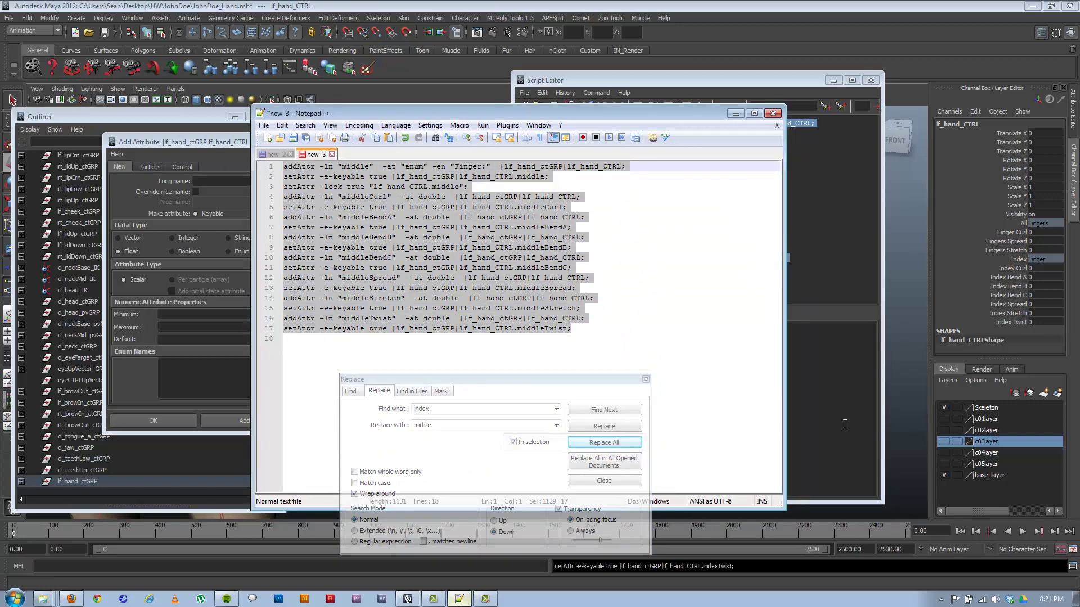
left_click(814, 419)
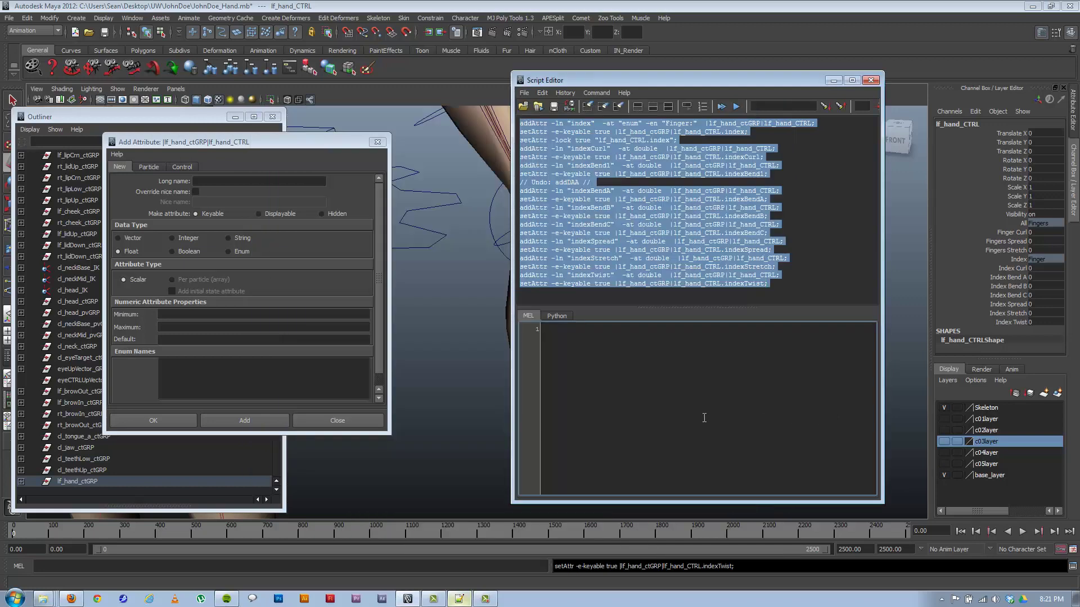
key("ctrl+v")
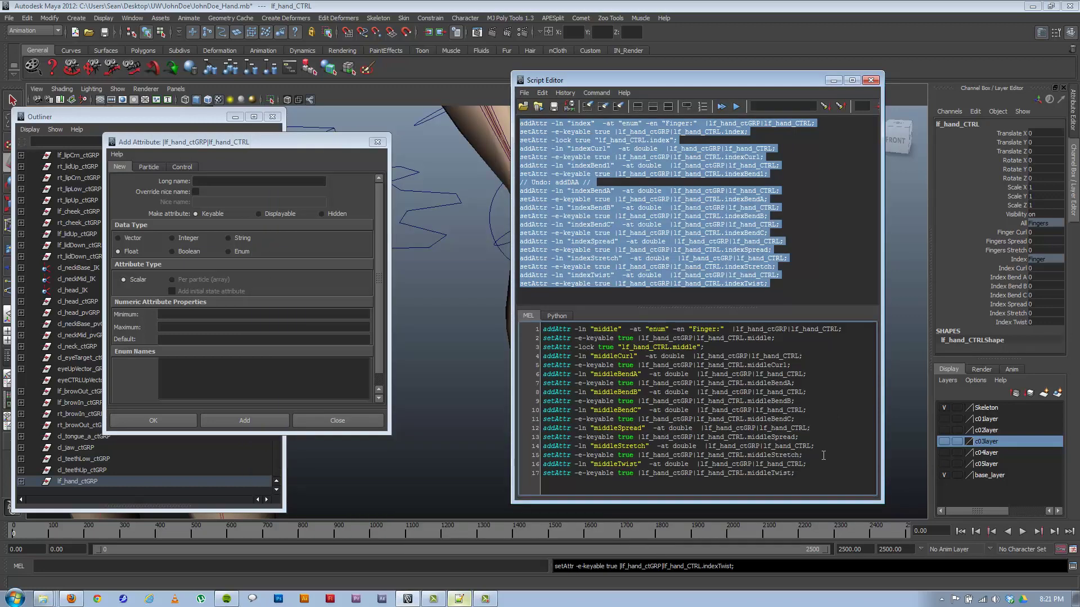
Execute all the middle finger commands in the Script Editor and check the hand control's new attributes in the Channel Box
key("ctrl+a")
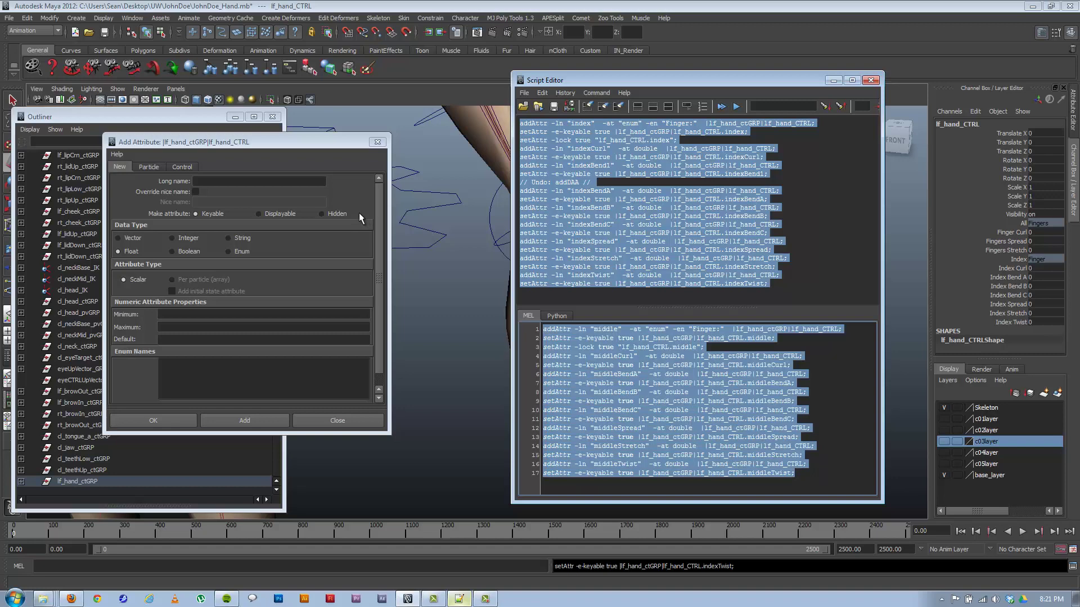
left_click(808, 465)
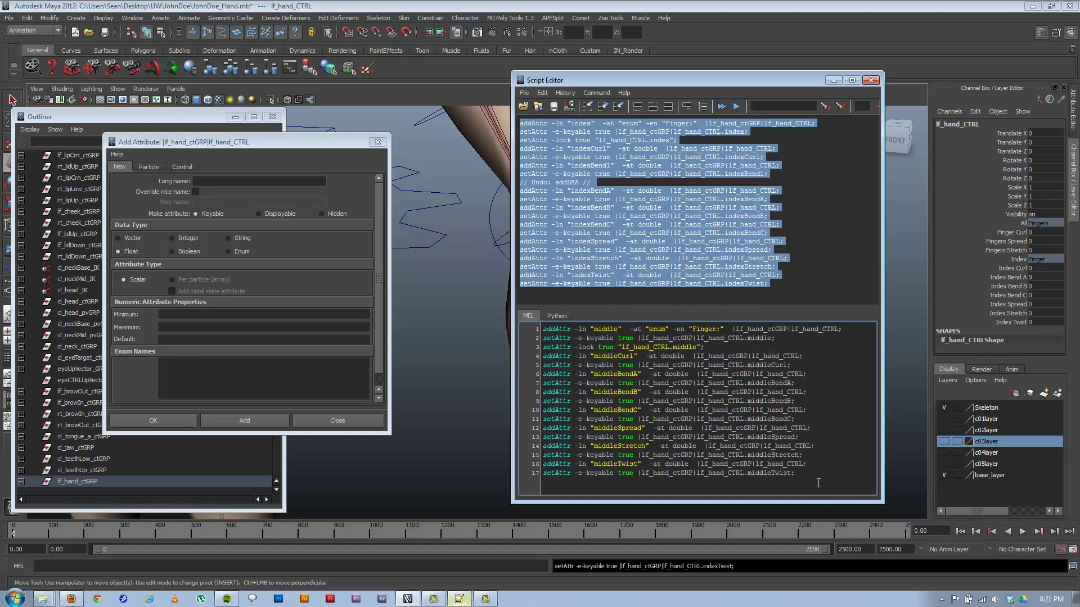
key("ctrl+a")
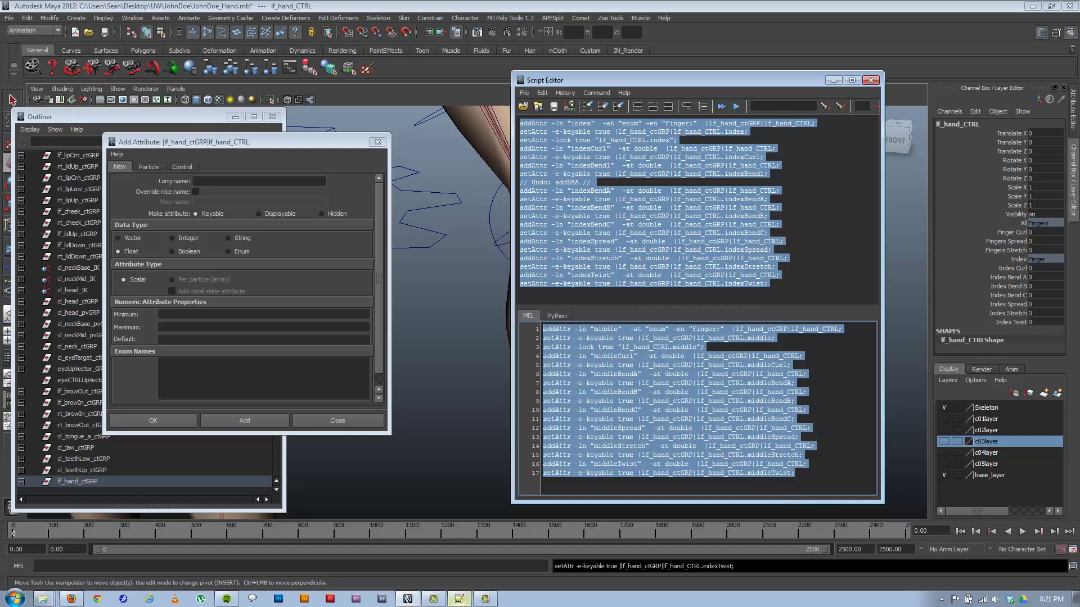
left_click(524, 93)
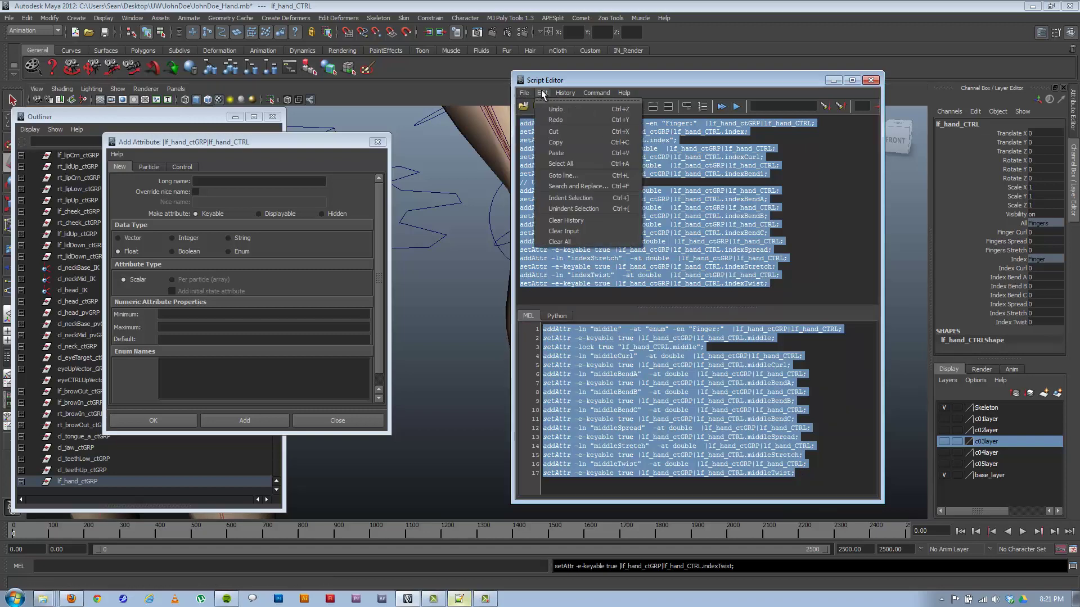
left_click(732, 111)
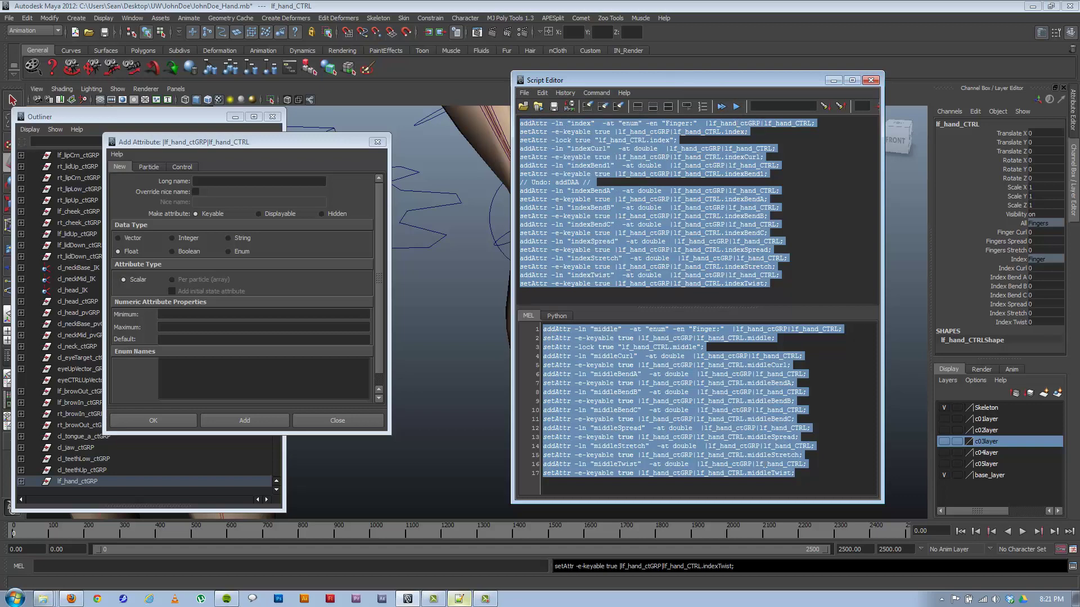
left_click(829, 478)
key("ctrl+a")
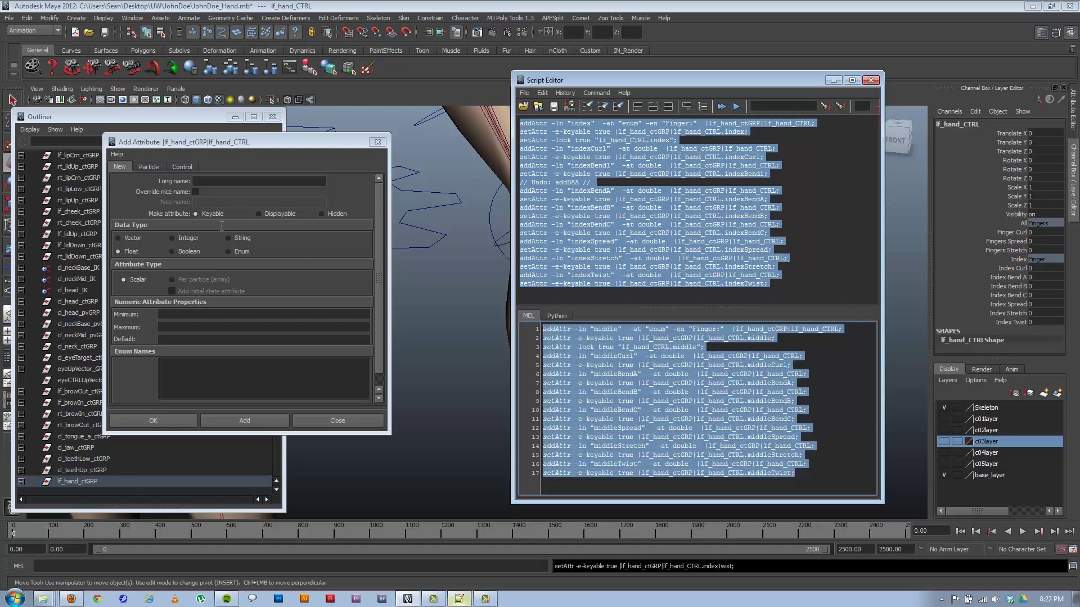
key("ctrl+Return")
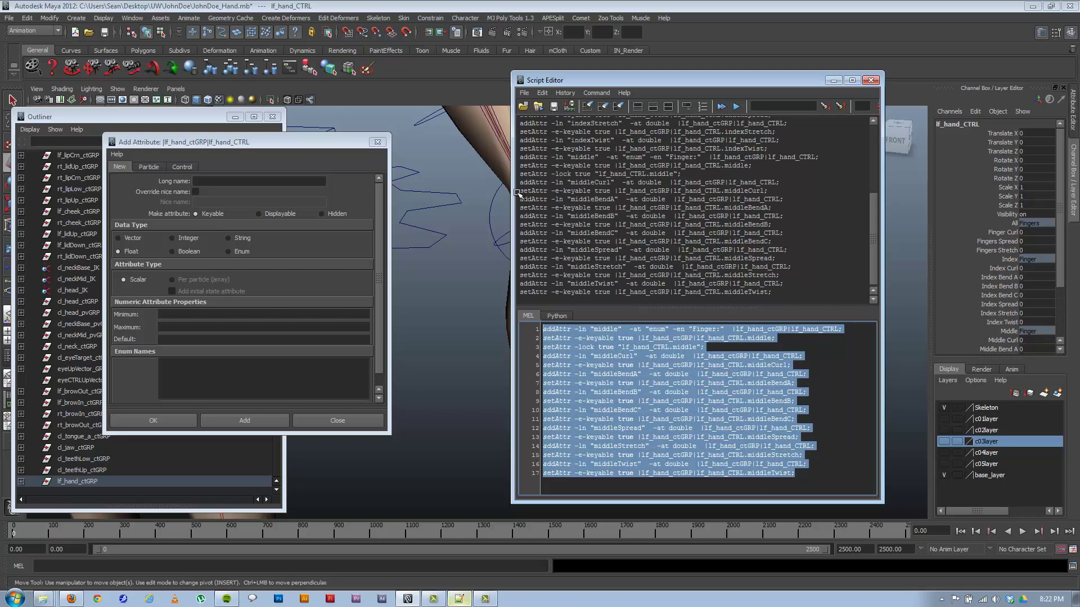
left_click(1061, 252)
scroll(981, 261, "down", 3)
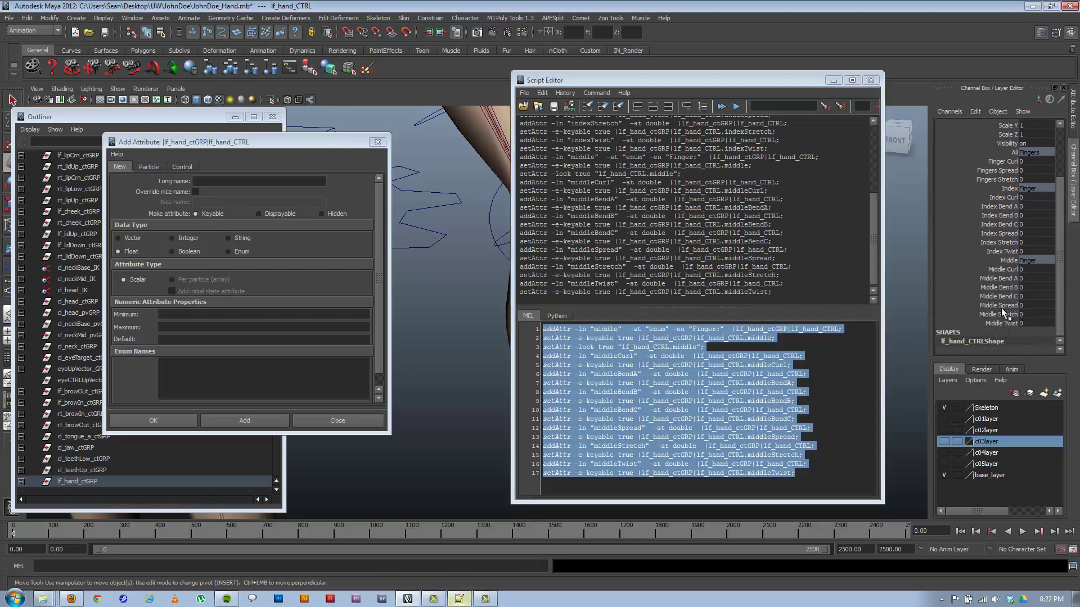
Switch to Notepad++ and replace every occurrence of middle with ring in the attribute script
left_click(459, 599)
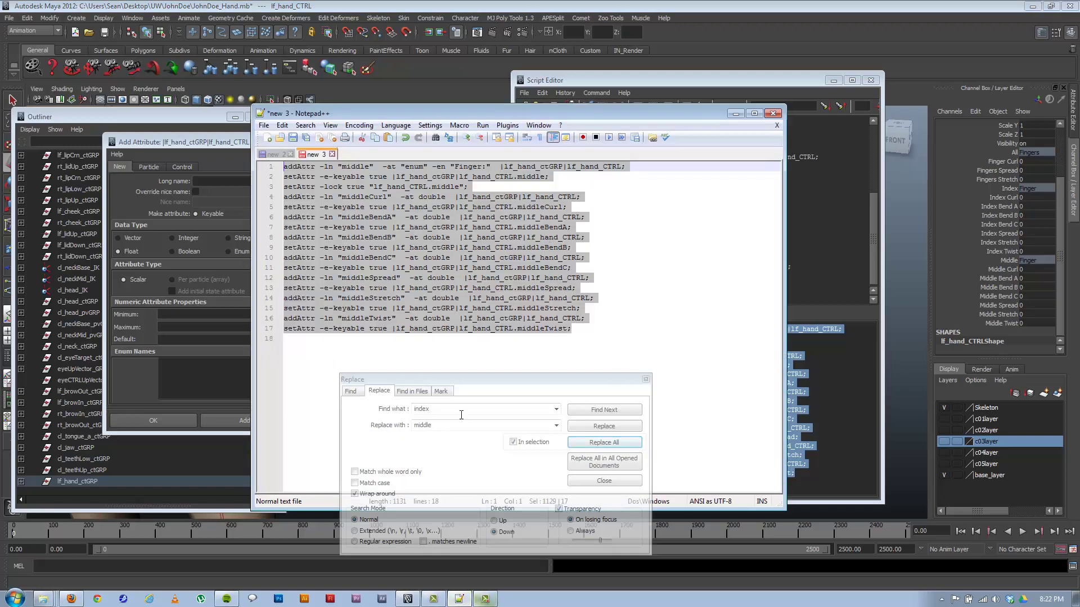
left_click(638, 350)
left_click(582, 379)
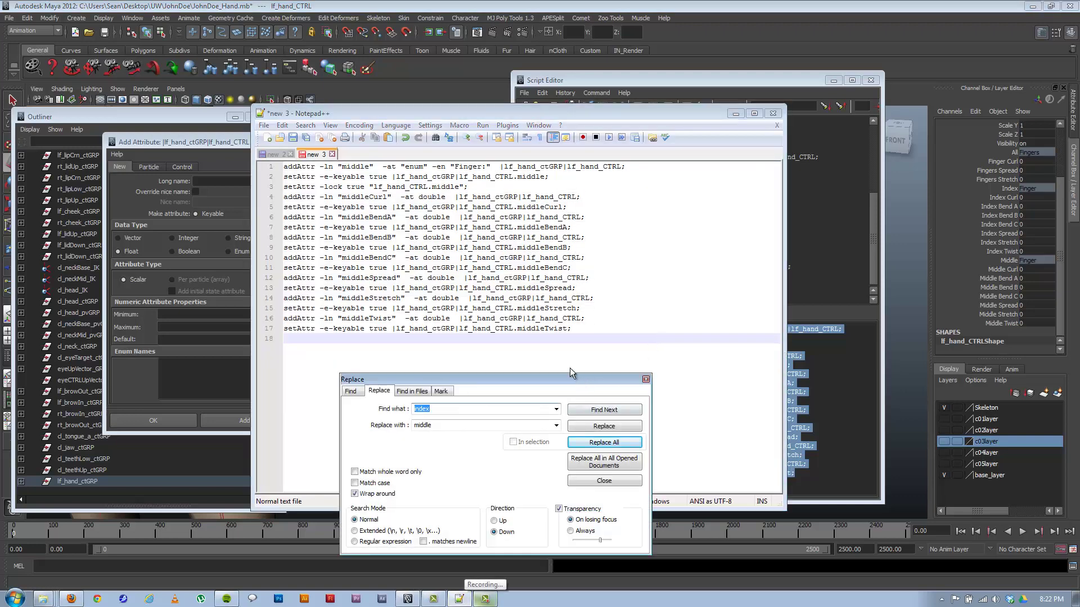
left_click_drag(570, 379, 543, 330)
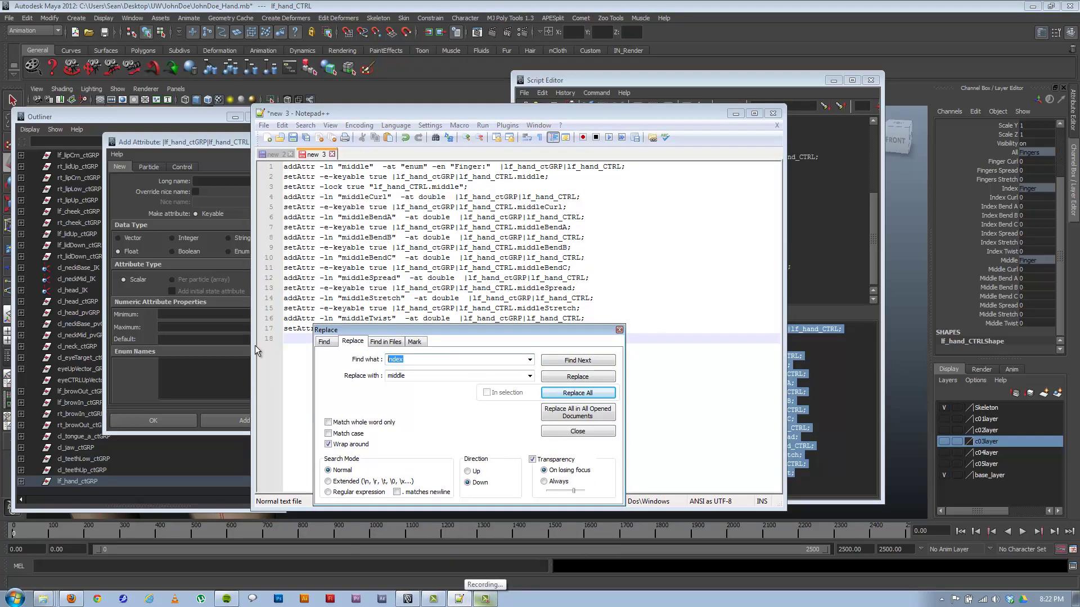
type("middle")
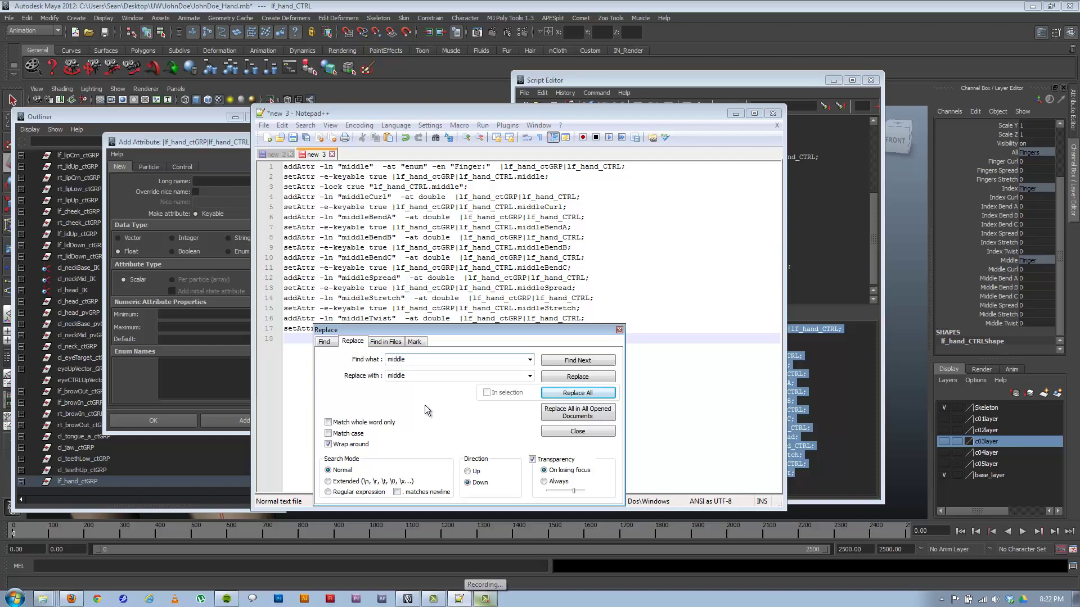
double_click(431, 376)
type("ring")
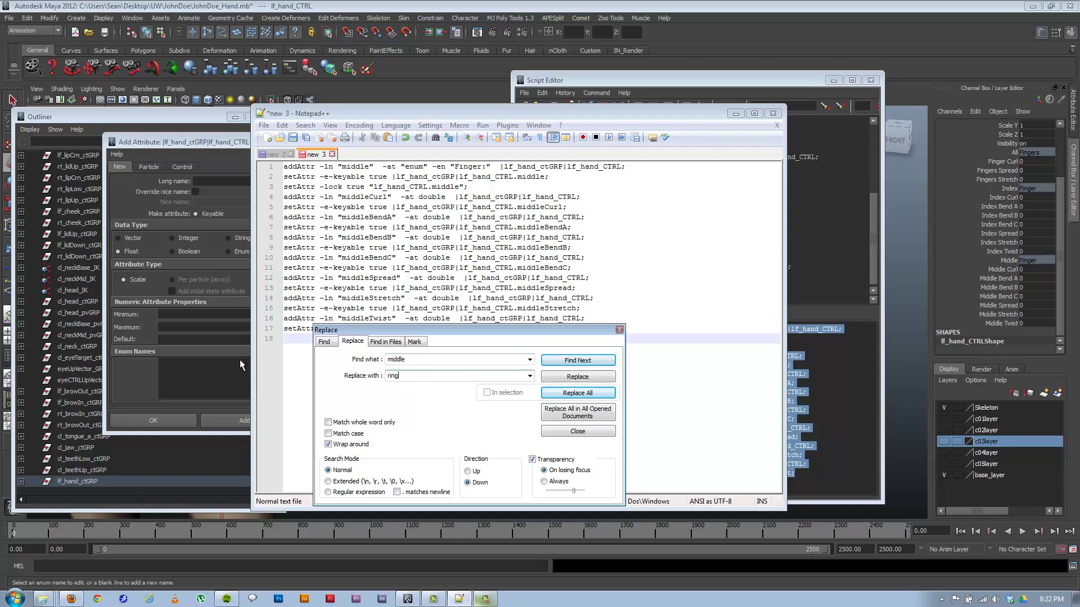
left_click(583, 393)
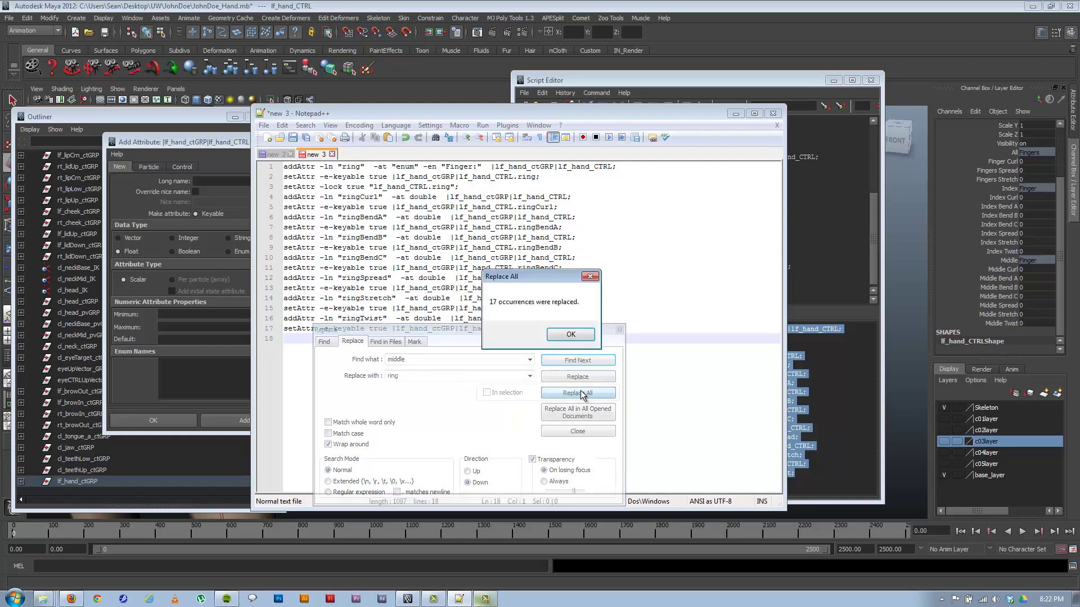
left_click(571, 342)
Copy the ring script over the middle commands in Maya's Script Editor and execute it to add the ring finger attributes
left_click(657, 333)
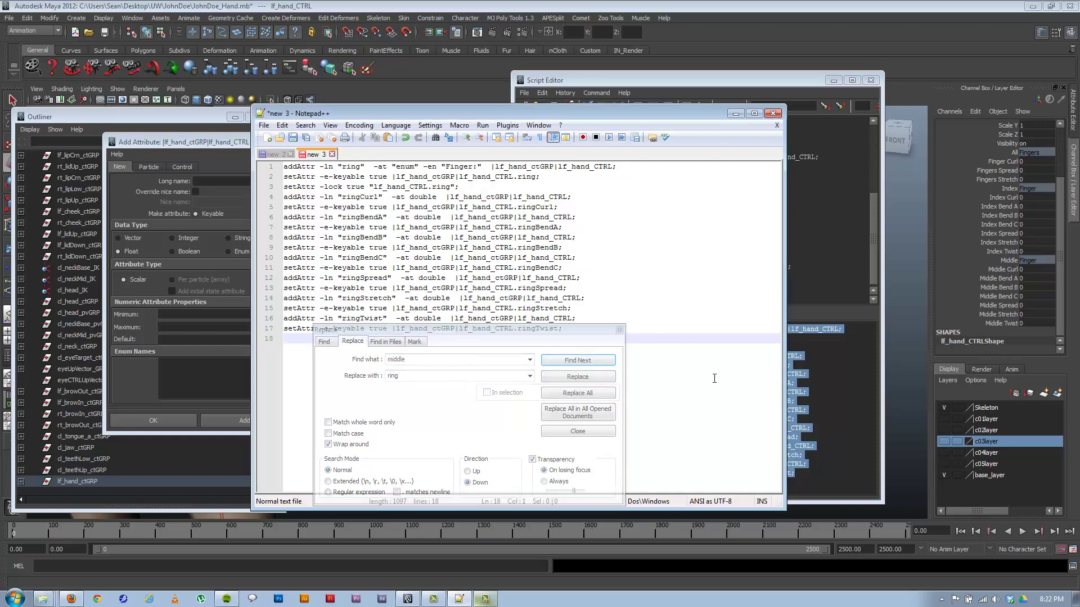
key("ctrl+a")
key("ctrl+c")
left_click(864, 393)
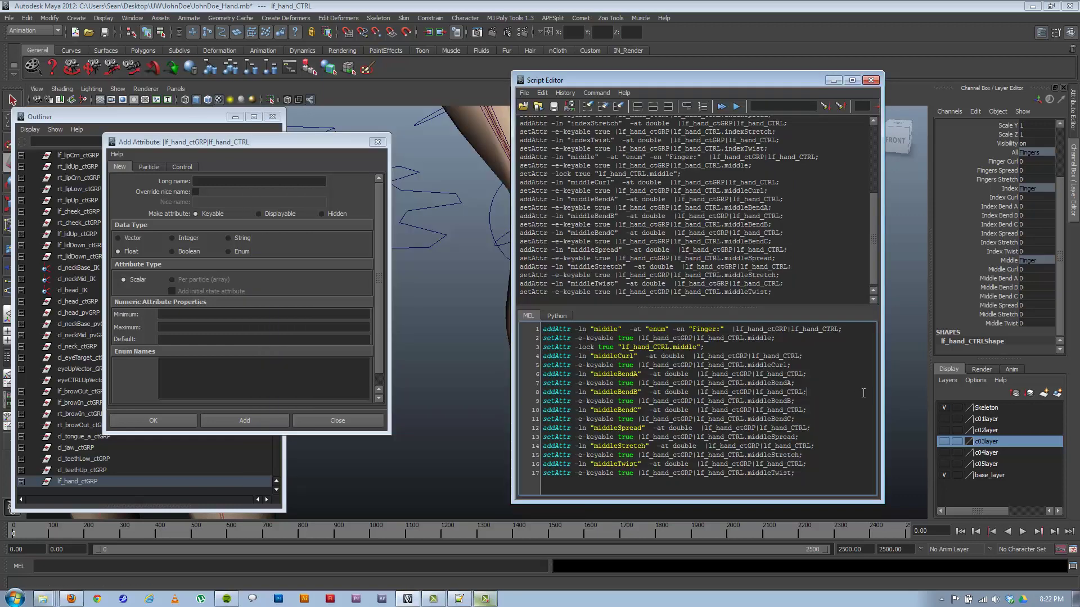
key("ctrl+a")
key("ctrl+v")
key("ctrl+Return")
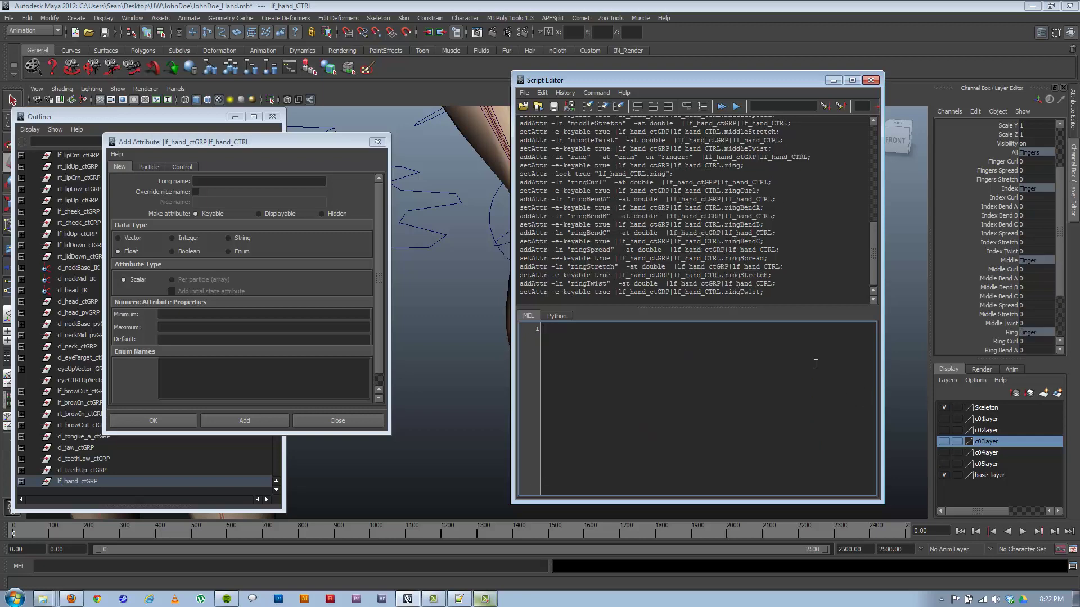
scroll(990, 292, "down", 3)
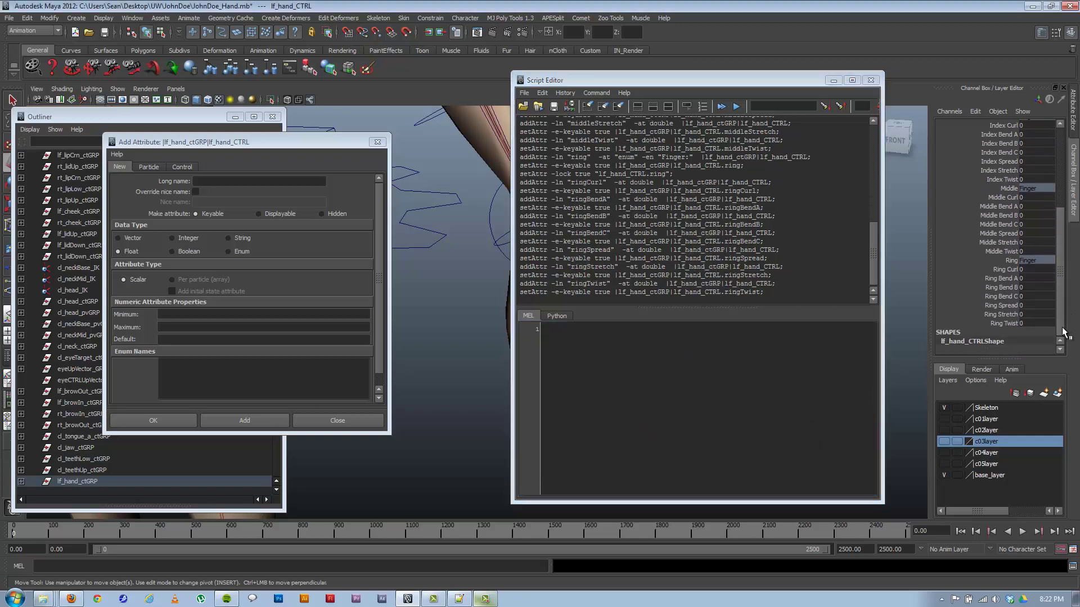
Return to Notepad++, move the Replace dialog clear of the code and replace every occurrence of ring with pinky
left_click(459, 599)
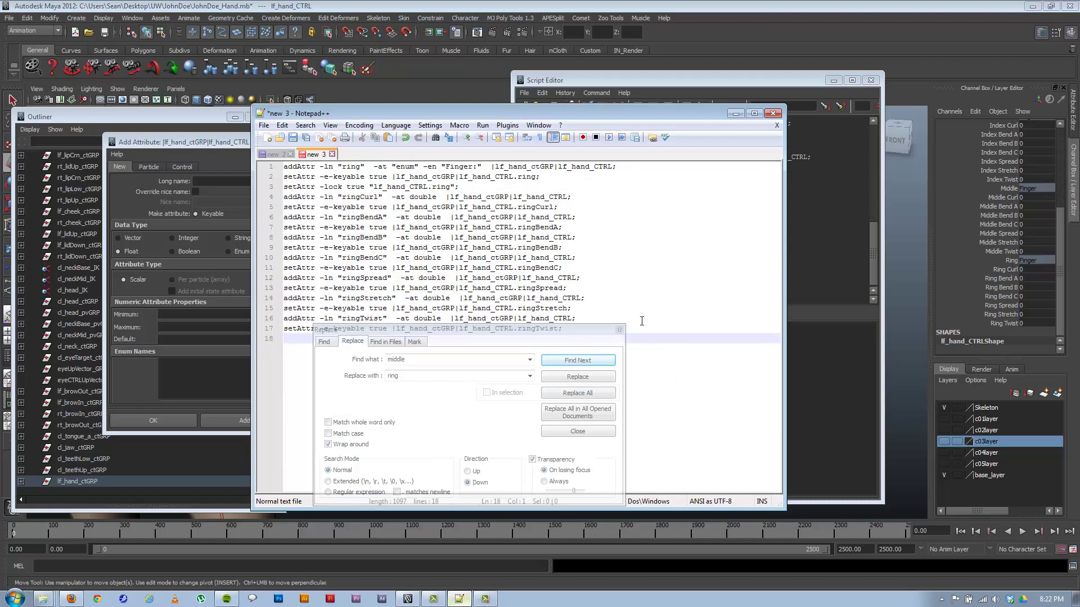
left_click(702, 84)
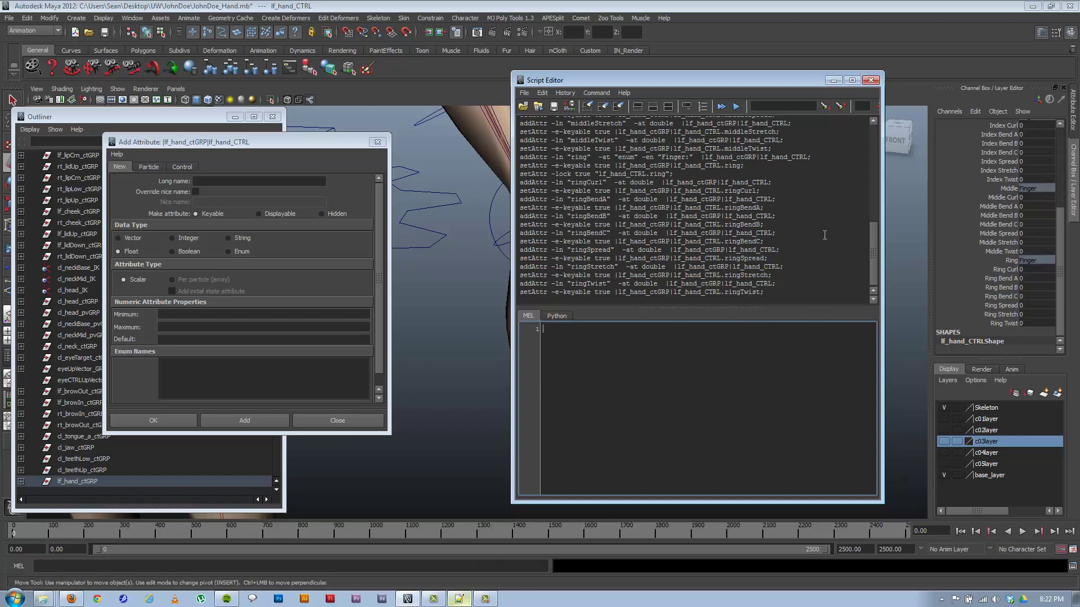
left_click(455, 600)
left_click_drag(515, 328, 274, 369)
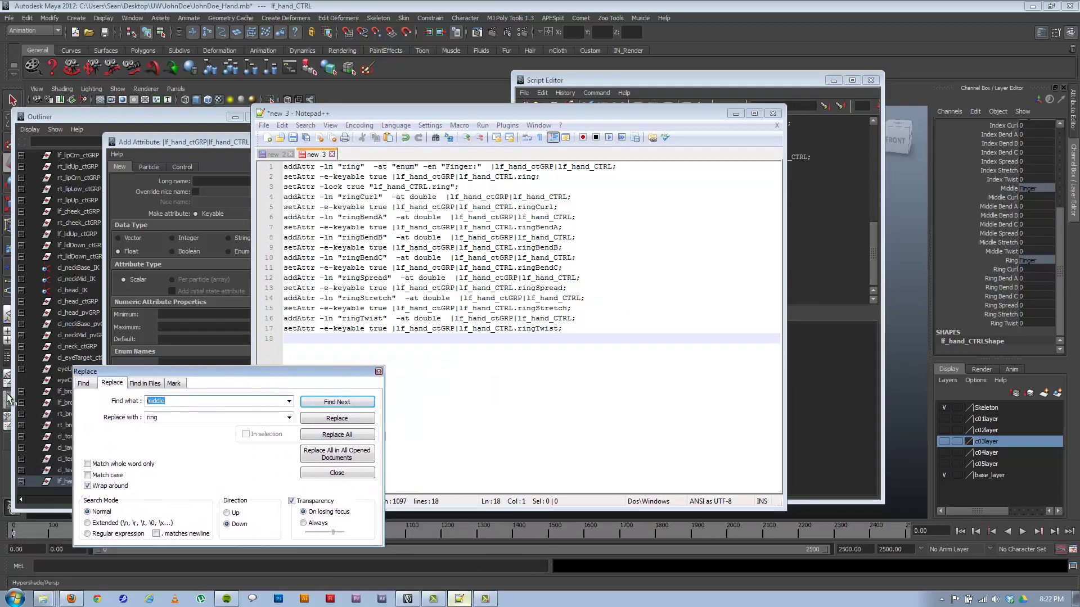
type("ring")
key("Tab")
type("pr")
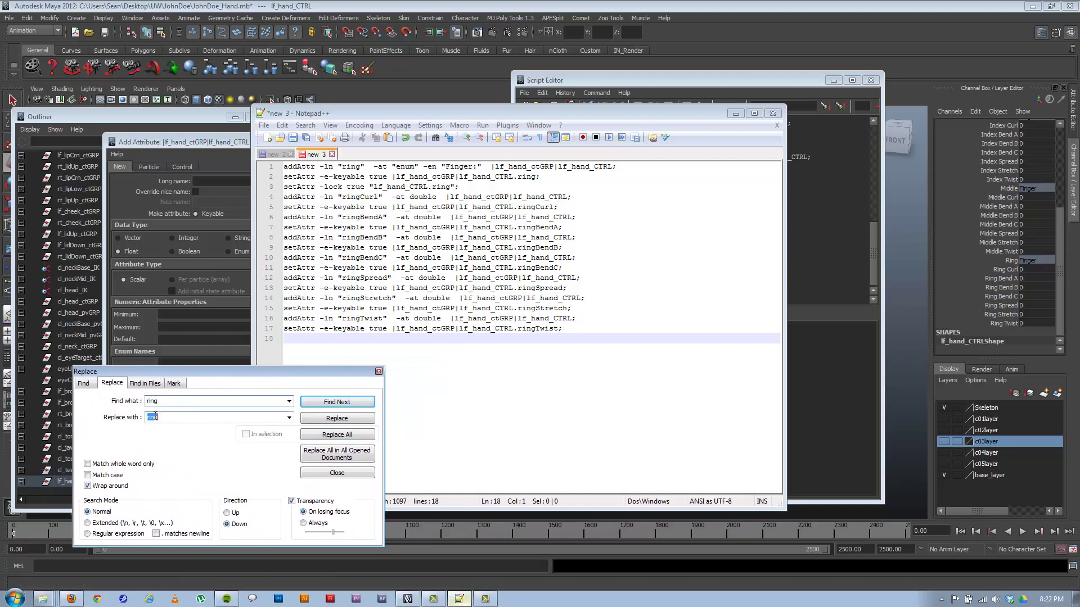
type("ink")
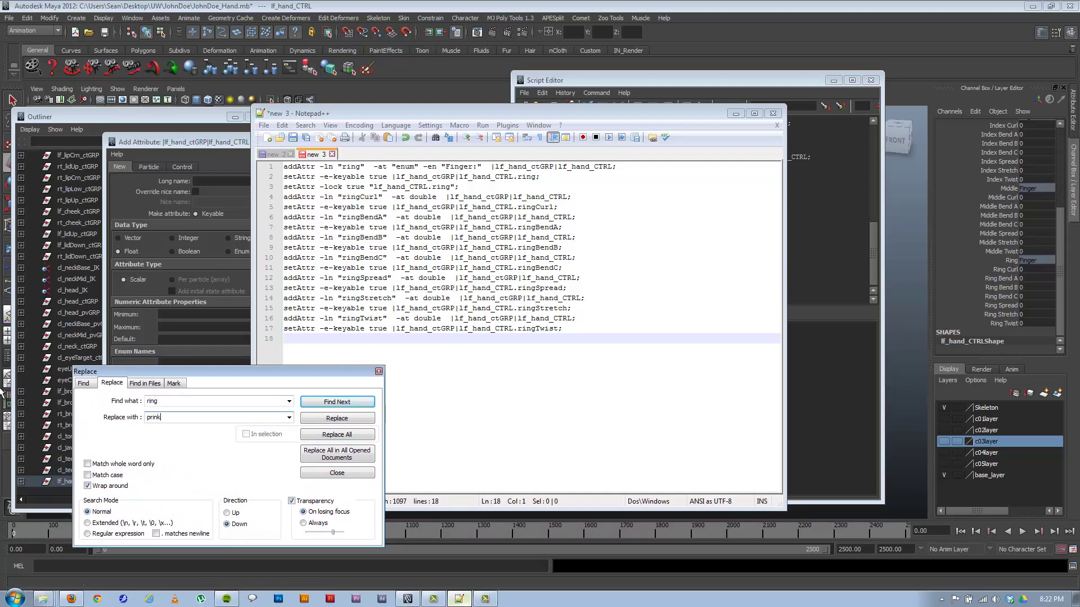
type("y")
double_click(160, 417)
type("pinky")
left_click(357, 435)
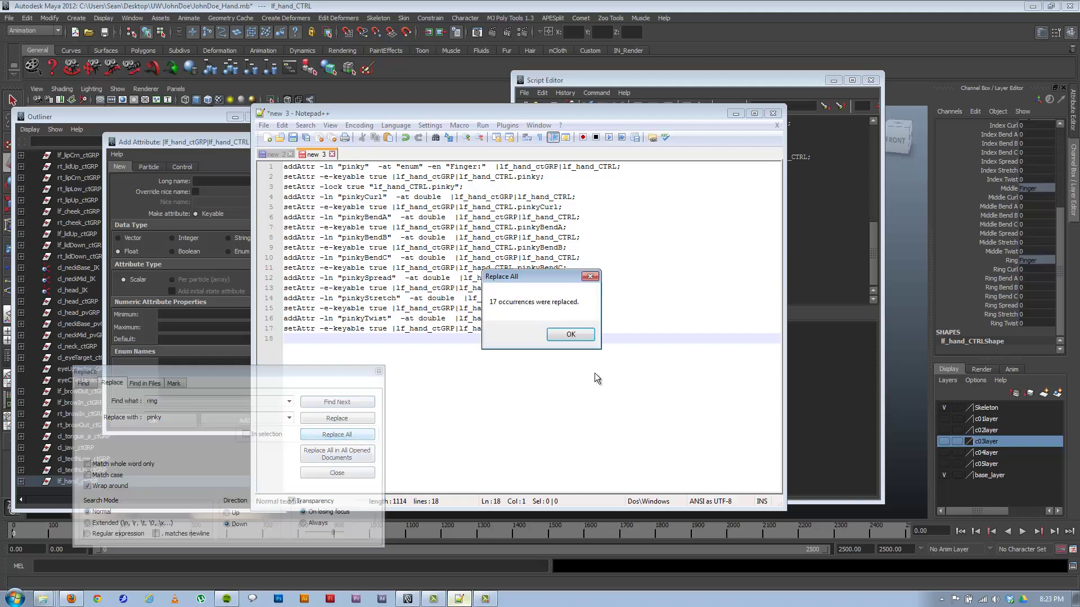
left_click(570, 336)
Copy the pinky script into the MEL input of Maya's Script Editor and execute it to add the pinky attributes
left_click_drag(617, 336, 284, 167)
left_click(817, 388)
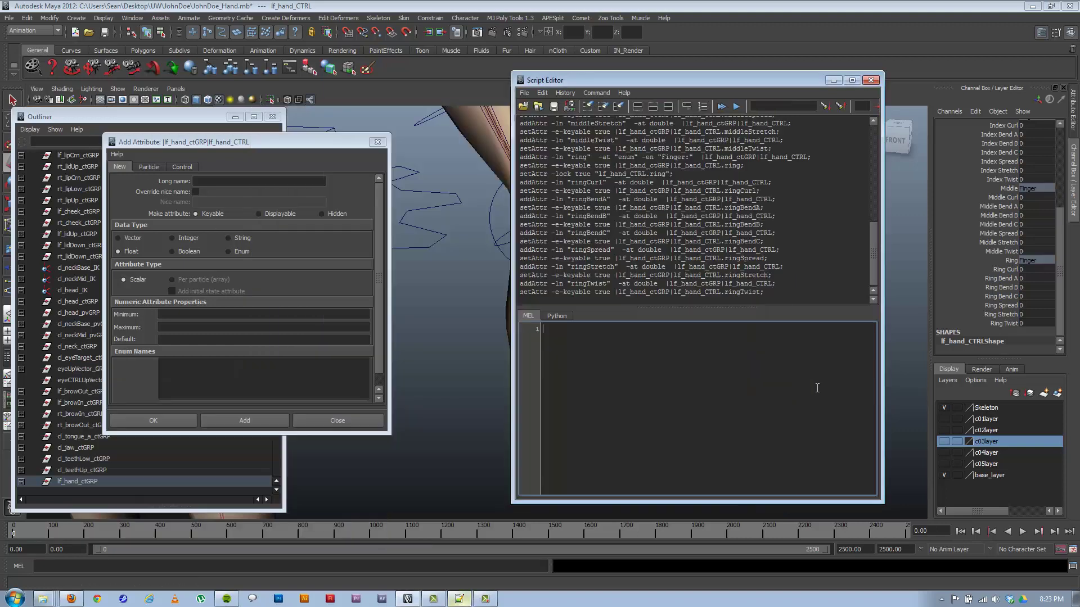
type("addAttr -ln \"pinky\"  -at \"enum\" -en \"Finger:\"  |lf_hand_ctGRP|lf_hand_CTRL; setAttr -e-keyable true |lf_hand_ctGRP|lf_hand_CTRL.pinky; setAttr -lock true \"lf_hand_CTRL.pinky\"; addAttr -ln \"pinkyCurl\"  -at double  |lf_hand_ctGRP|lf_hand_CTRL; setAttr -e-keyable true |lf_hand_ctGRP|lf_hand_CTRL.pinkyCurl; addAttr -ln \"pinkyBendA\"  -at double  |lf_hand_ctGRP|lf_hand_CTRL; setAttr -e-keyable true |lf_hand_ctGRP|lf_hand_CTRL.pinkyBendA; addAttr -ln \"pinkyBendB\"  -at double  |lf_hand_ctGRP|lf_hand_CTRL; setAttr -e-keyable true |lf_hand_ctGRP|lf_hand_CTRL.pinkyBendB; addAttr -ln \"pinkyBendC\"  -at double  |lf_hand_ctGRP|lf_hand_CTRL; setAttr -e-keyable true |lf_hand_ctGRP|lf_hand_CTRL.pinkyBendC; addAttr -ln \"pinkySpread\"  -at double  |lf_hand_ctGRP|lf_hand_CTRL; setAttr -e-keyable true |lf_hand_ctGRP|lf_hand_CTRL.pinkySpread; addAttr -ln \"pinkyStretch\"  -at double  |lf_hand_ctGRP|lf_hand_CTRL; setAttr -e-keyable true |lf_hand_ctGRP|lf_hand_CTRL.pinkyStretch; addAttr -ln \"pinkyTwist\"  -at double  |lf_hand_ctGRP|lf_hand_CTRL; setAttr -e-keyable true |lf_hand_ctGRP|lf_hand_CTRL.pinkyTwist;")
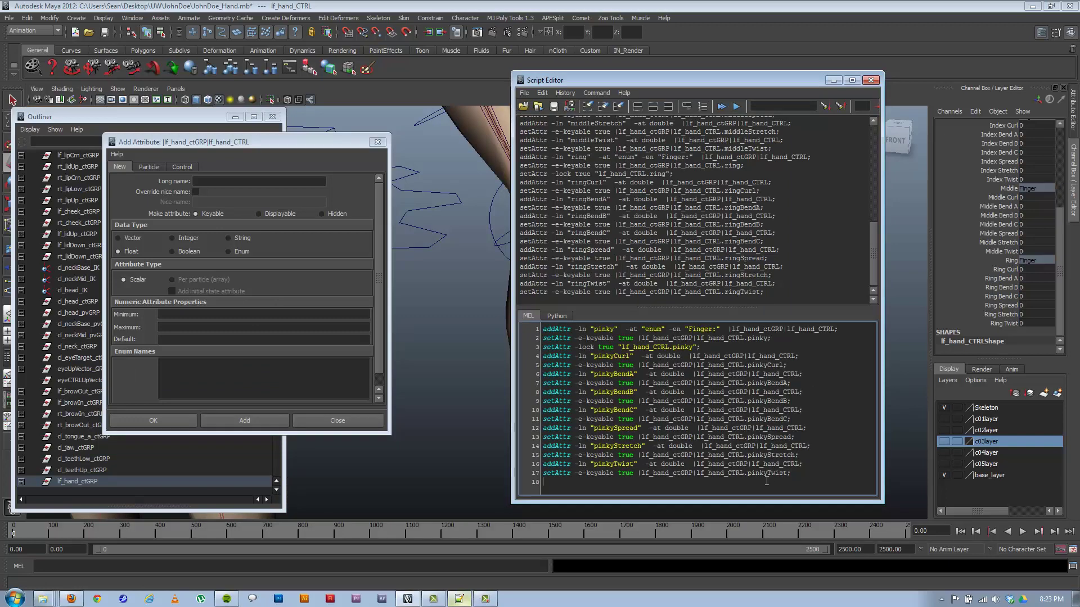
key("ctrl+Return")
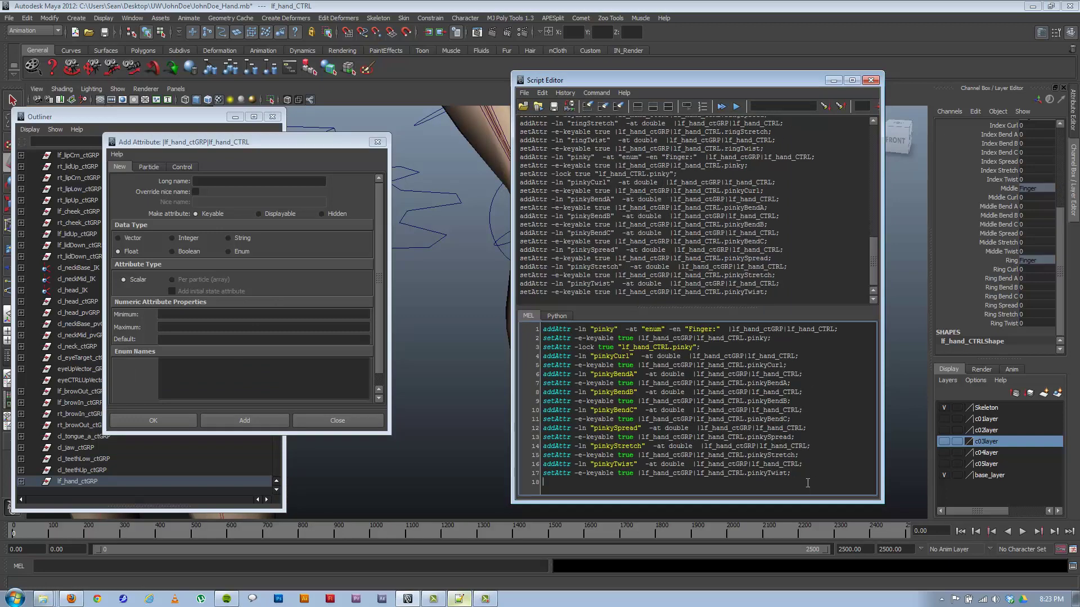
scroll(1061, 289, "down", 3)
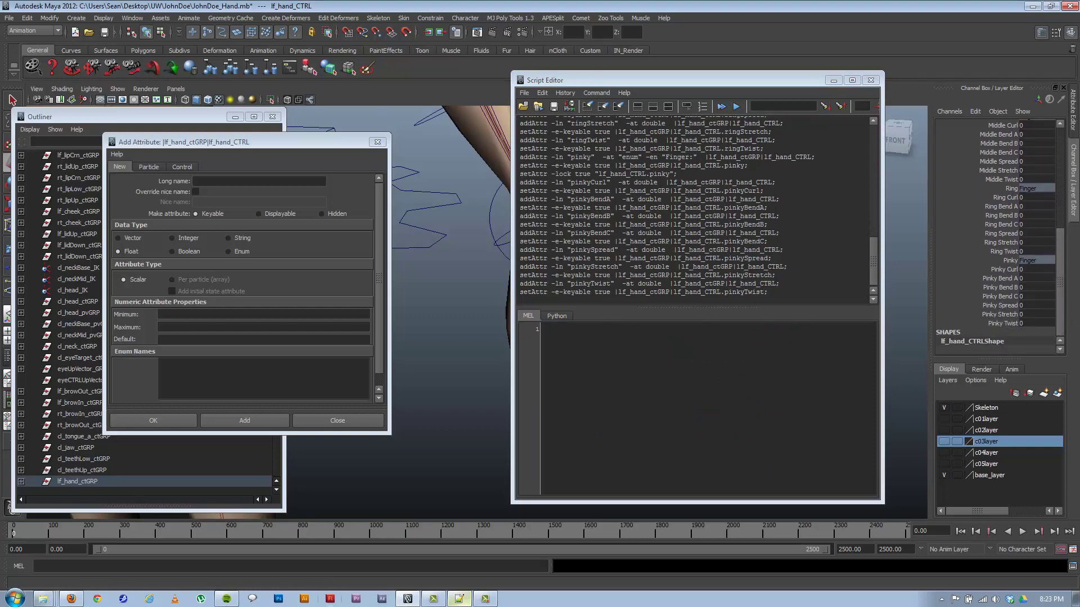
Switch to Notepad++ and replace every occurrence of pinky with thumb in the attribute script
left_click(459, 599)
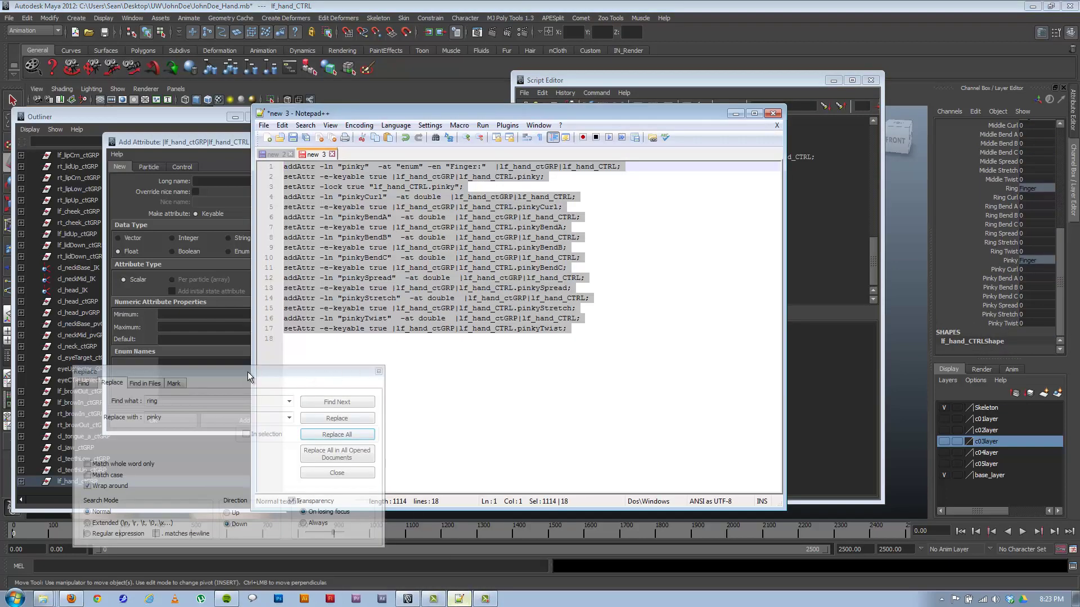
left_click(249, 373)
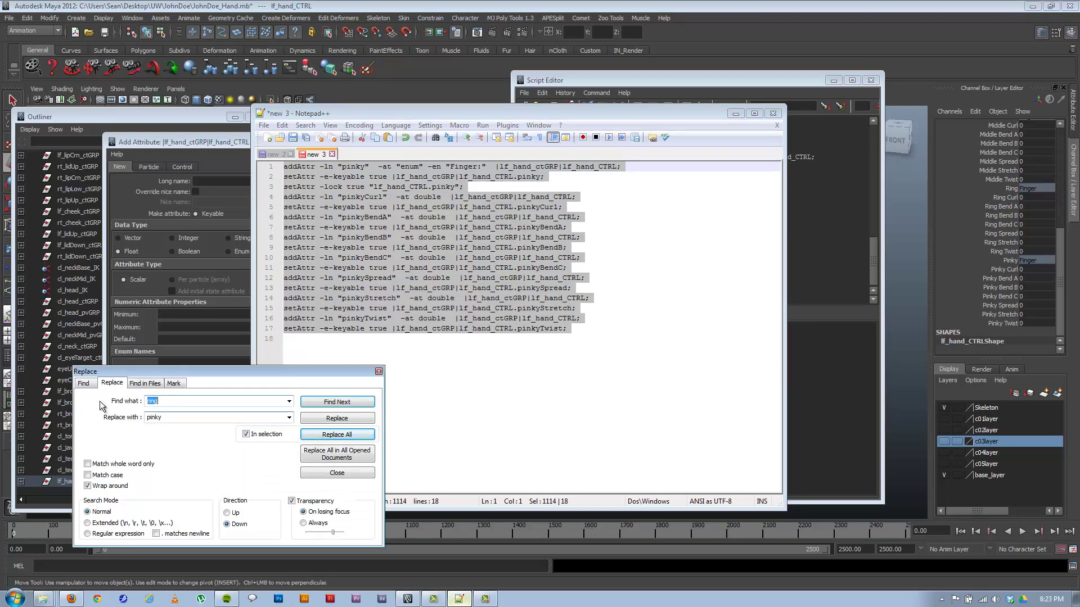
type("pinky")
key("Tab")
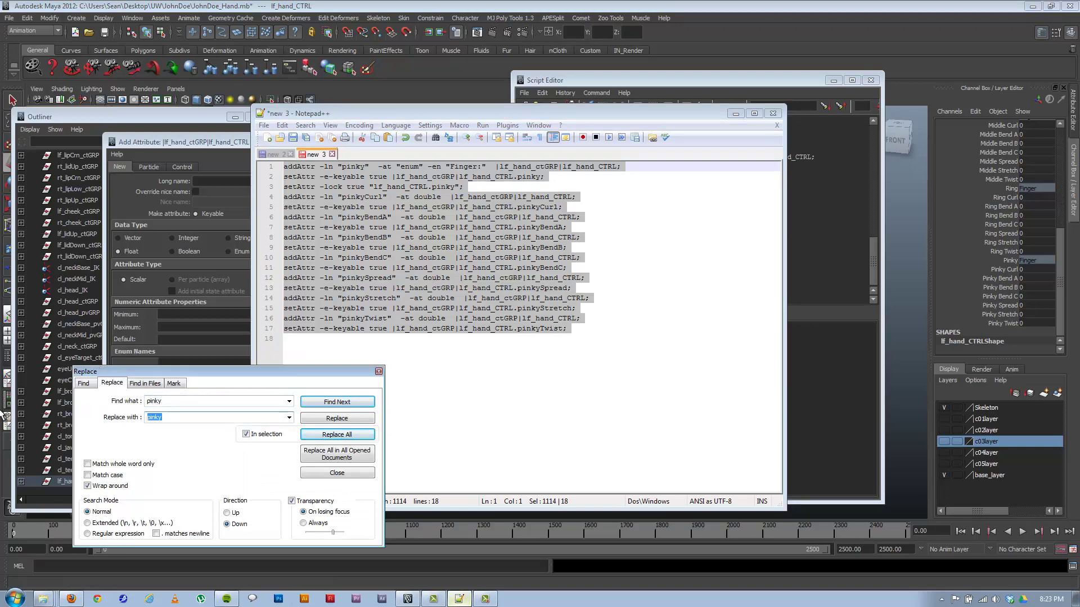
type("thumb")
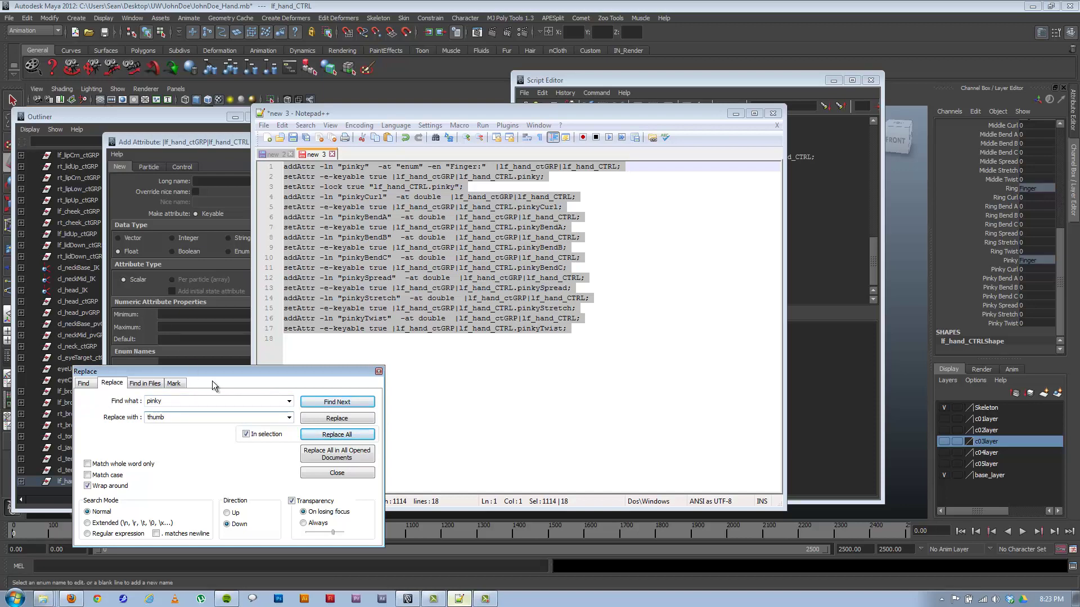
left_click(333, 435)
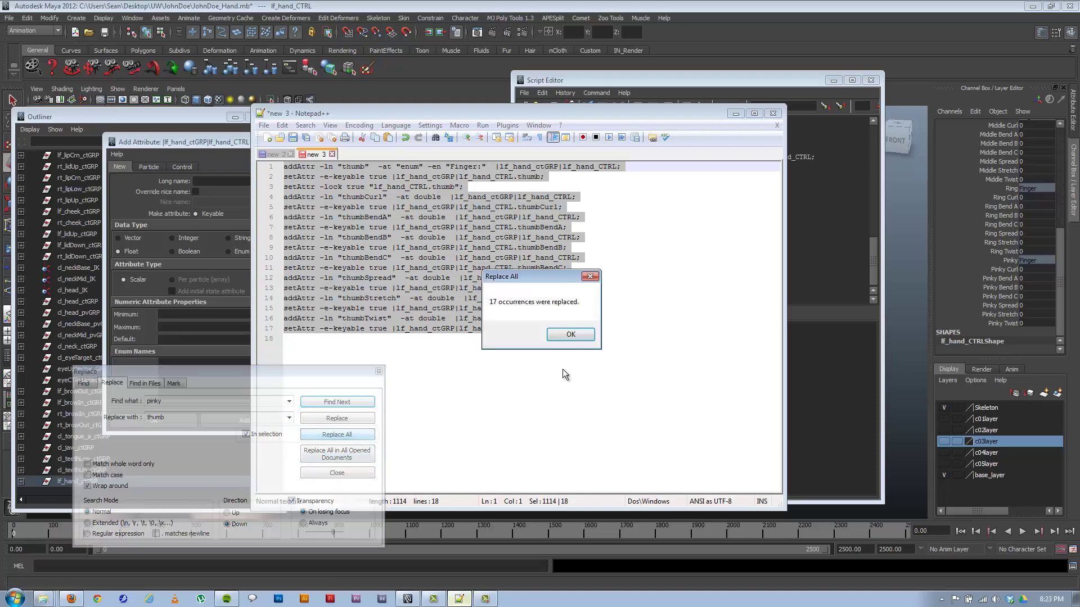
left_click(570, 334)
Copy the thumb script into the MEL input of Maya's Script Editor and execute it to add the thumb attributes
left_click(375, 137)
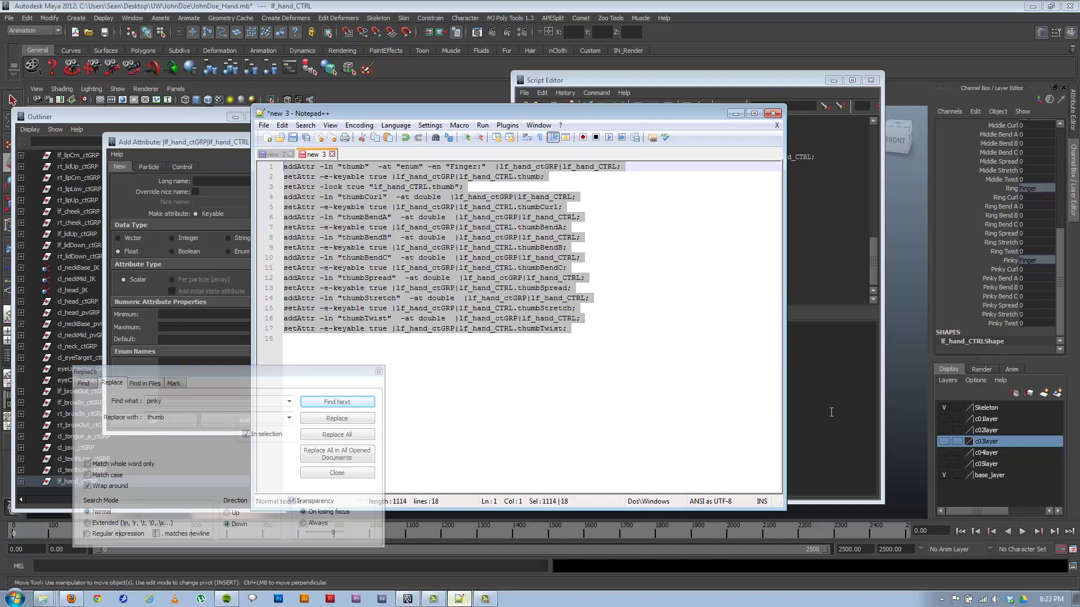
left_click(805, 406)
key("ctrl+v")
key("ctrl+Return")
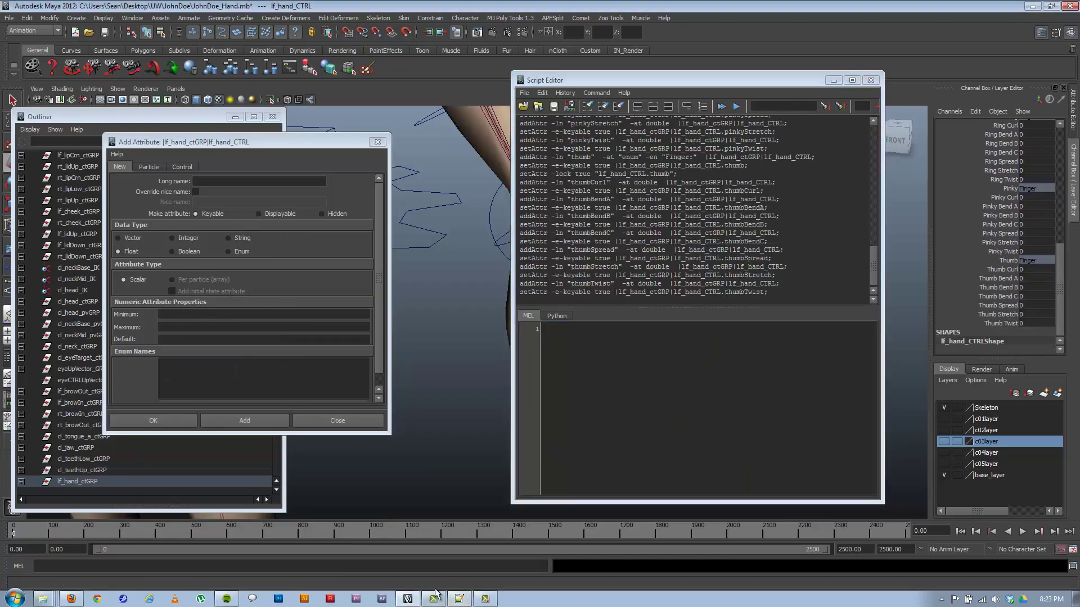
Return to Notepad++, close the Replace dialog and check the last thumb entry in the planned attribute list
left_click(459, 601)
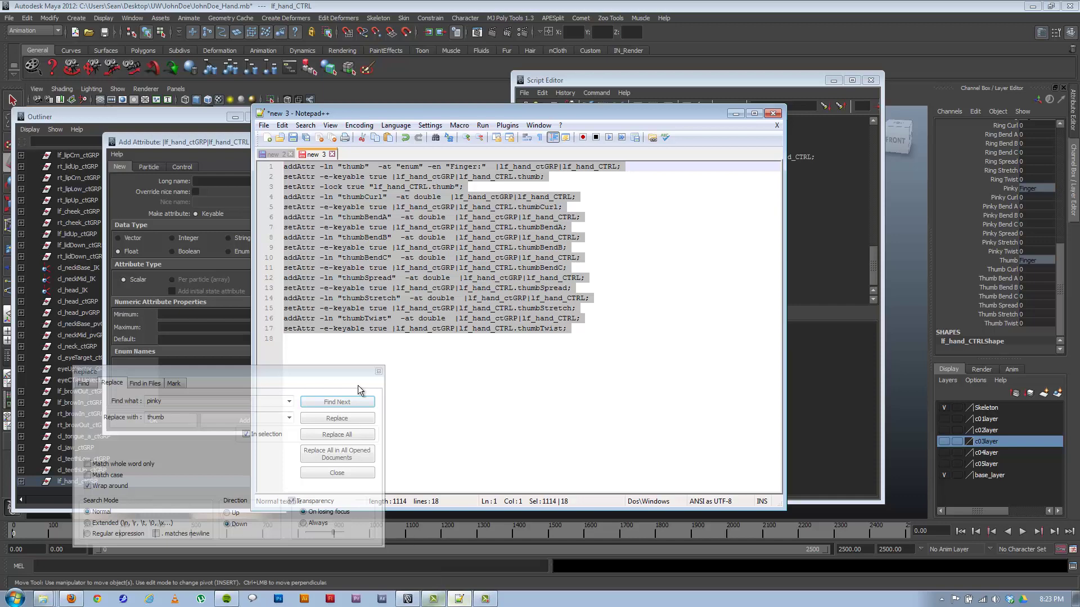
left_click(275, 154)
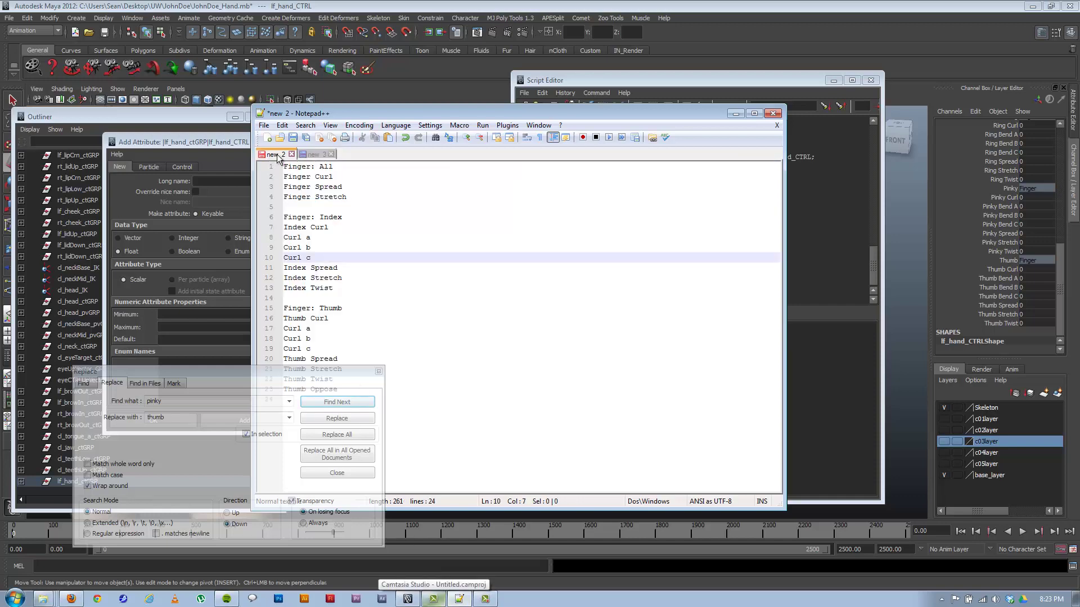
left_click(376, 373)
left_click_drag(354, 394, 280, 389)
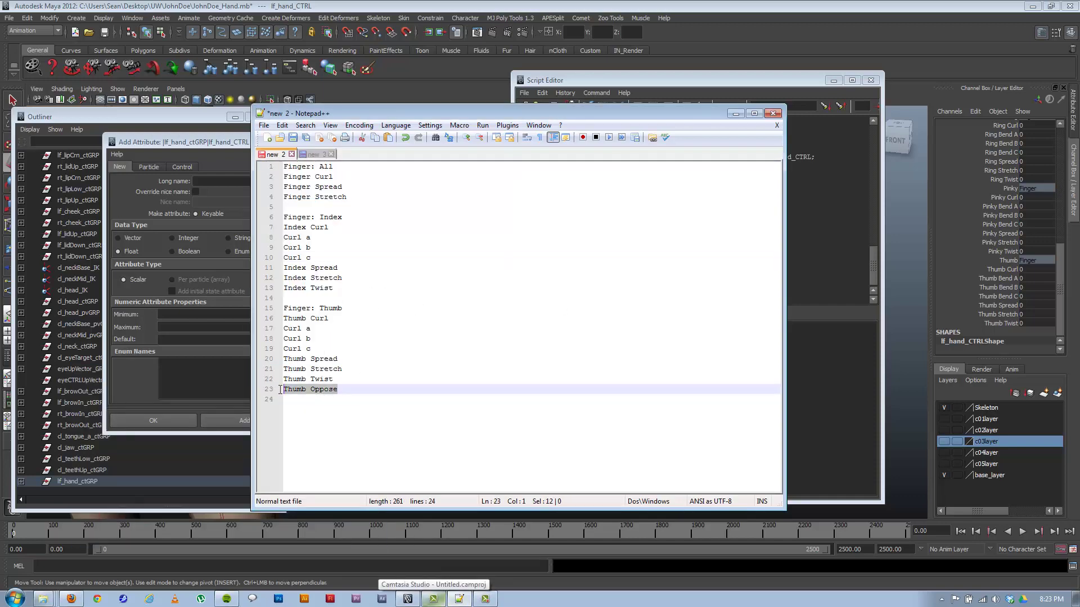
left_click(440, 420)
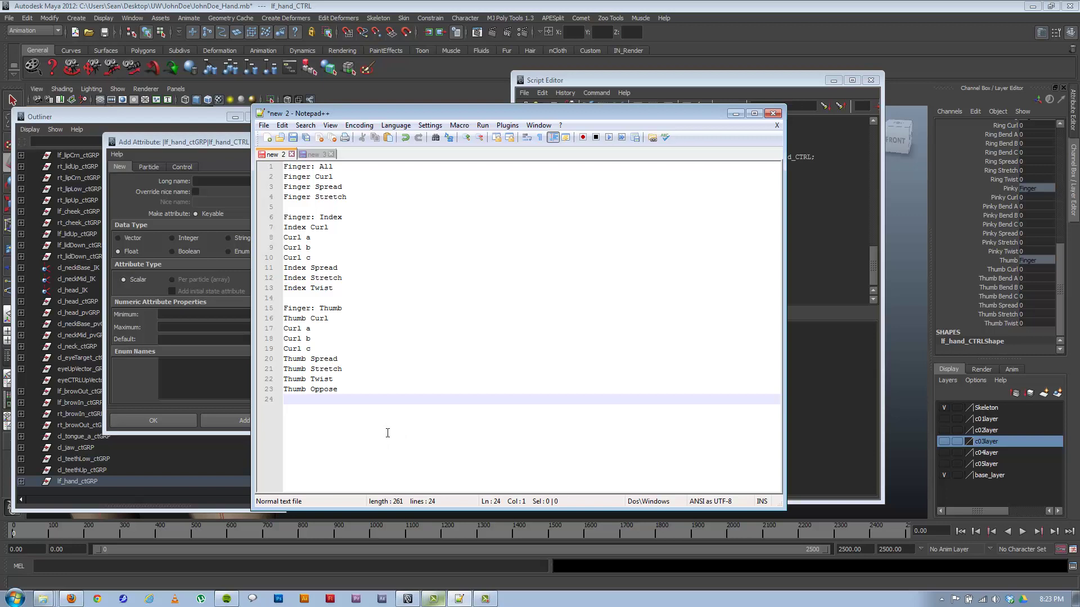
type("fgtt")
left_click(374, 364)
left_click_drag(342, 401, 227, 406)
key("BackSpace")
key("BackSpace")
key("BackSpace")
key("BackSpace")
left_click(22, 601)
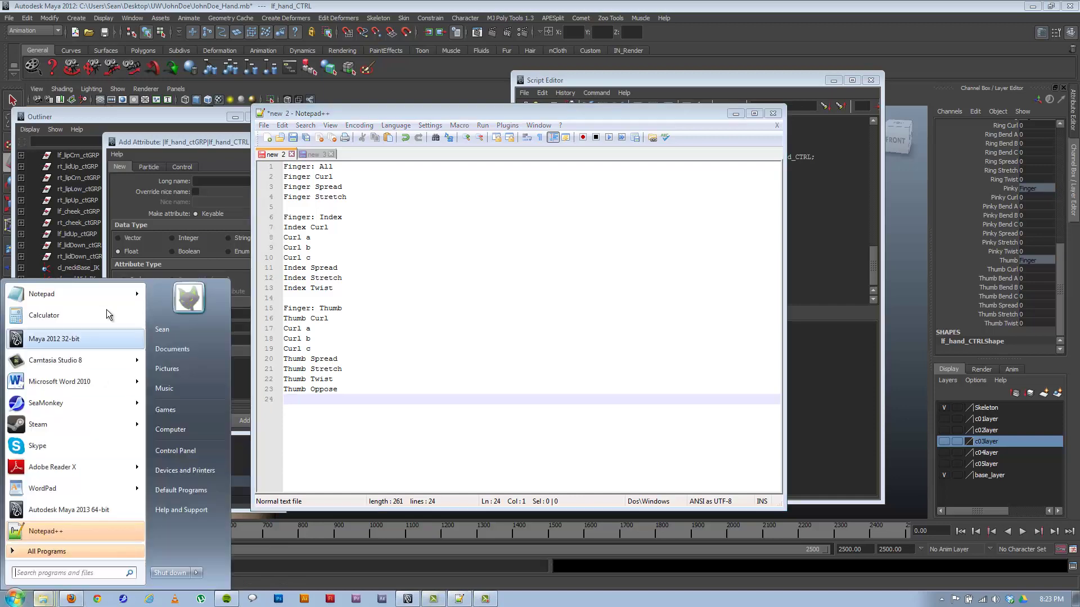
left_click(82, 483)
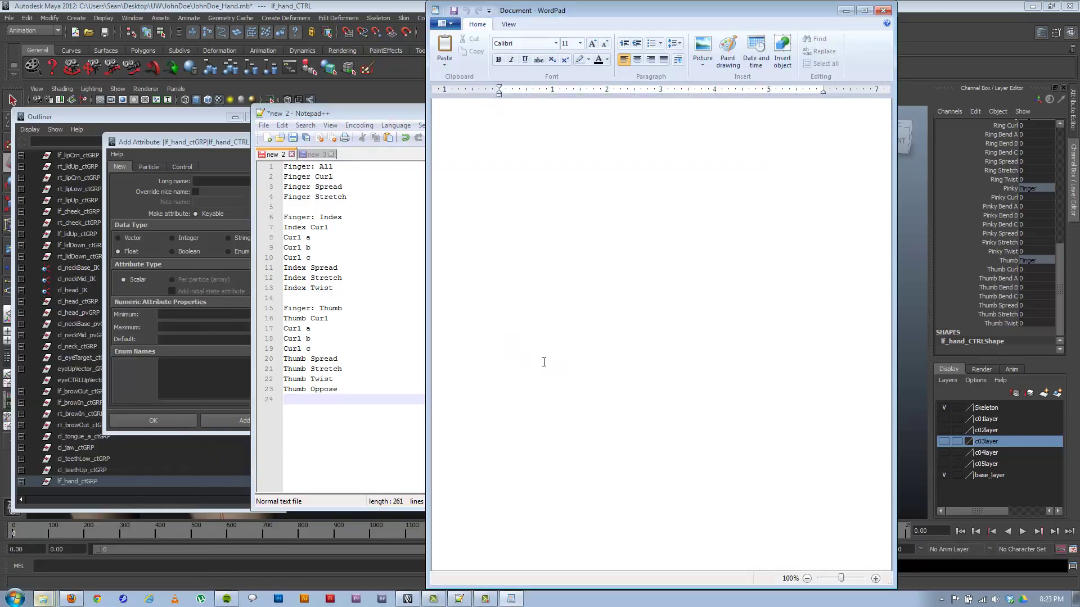
type("oppose")
left_click(884, 11)
left_click(683, 306)
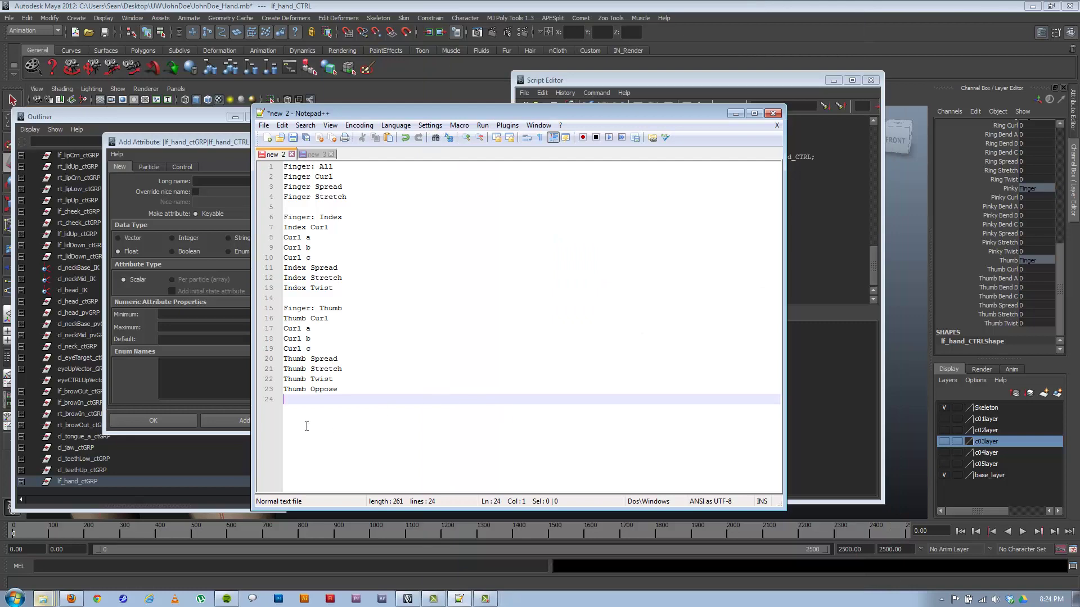
Switch to Maya and add a keyable float attribute named thumbOppose to lf_hand_CTRL
left_click_drag(324, 118, 356, 108)
left_click(236, 145)
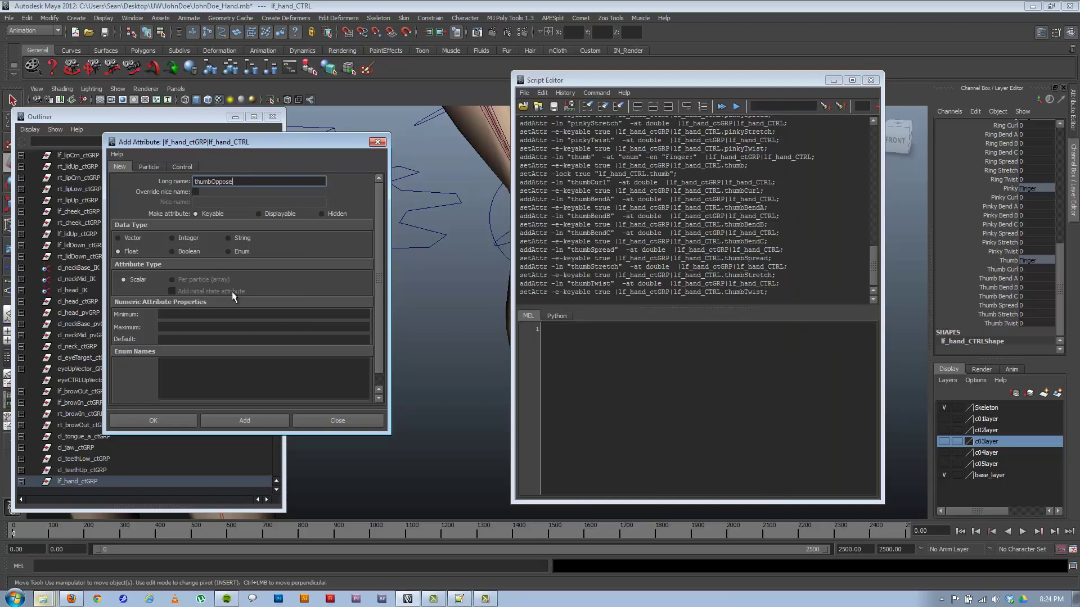
left_click(243, 426)
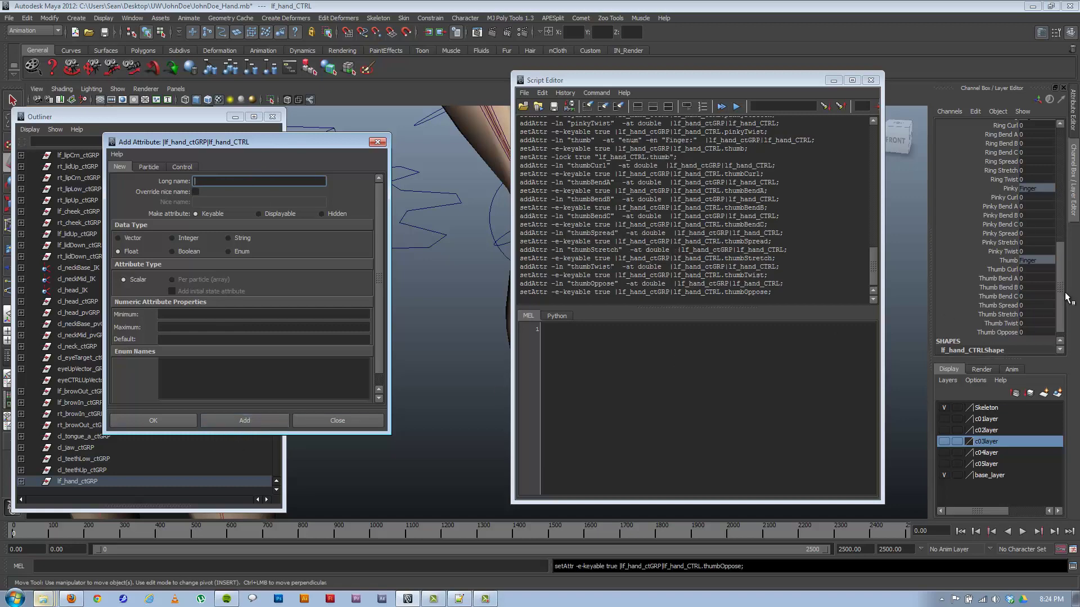
left_click_drag(1060, 301, 1050, 345)
left_click_drag(1047, 290, 1049, 313)
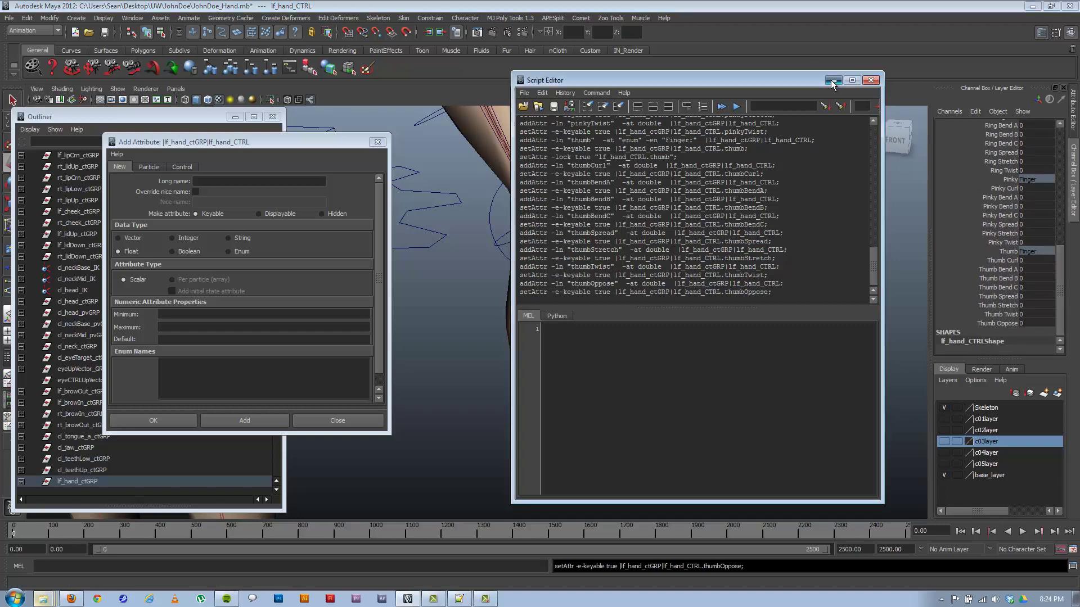
Minimize the Script Editor, close the Add Attribute window and frame the whole character in the viewport
left_click(833, 81)
left_click(378, 142)
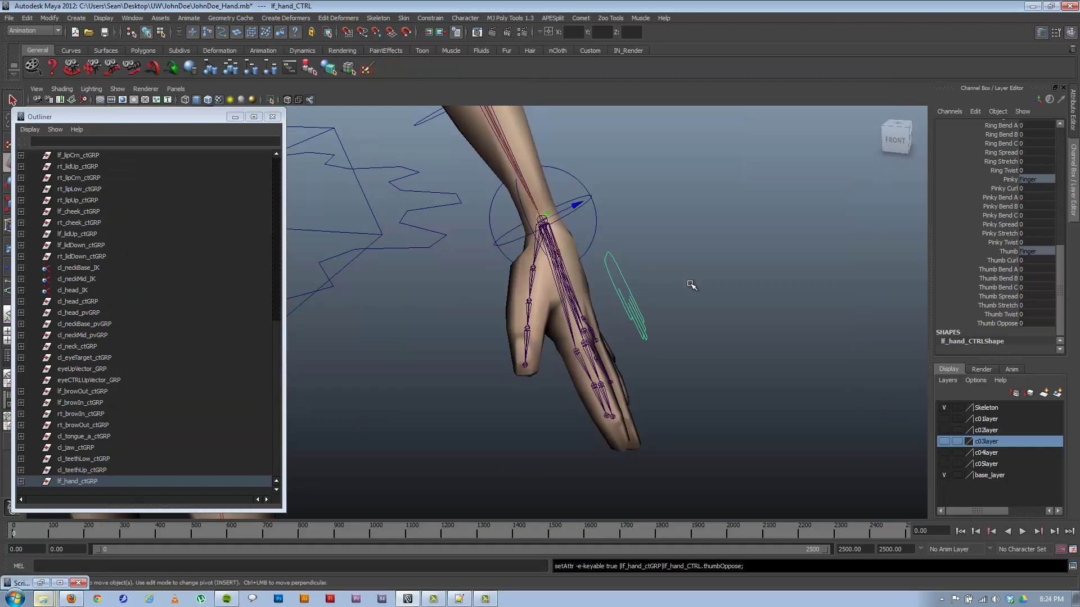
key("a")
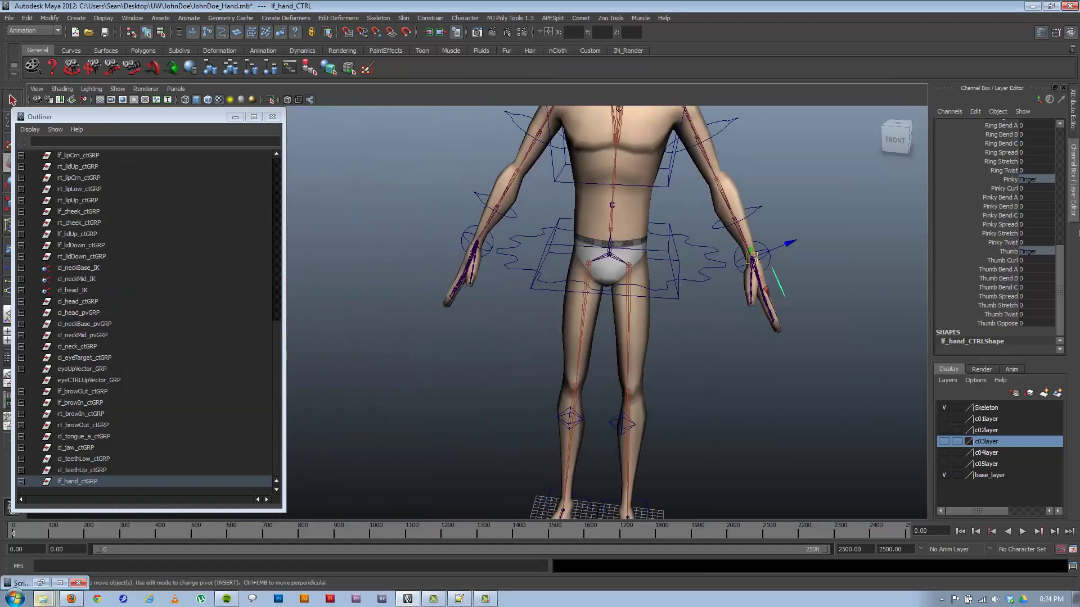
scroll(959, 212, "up", 7)
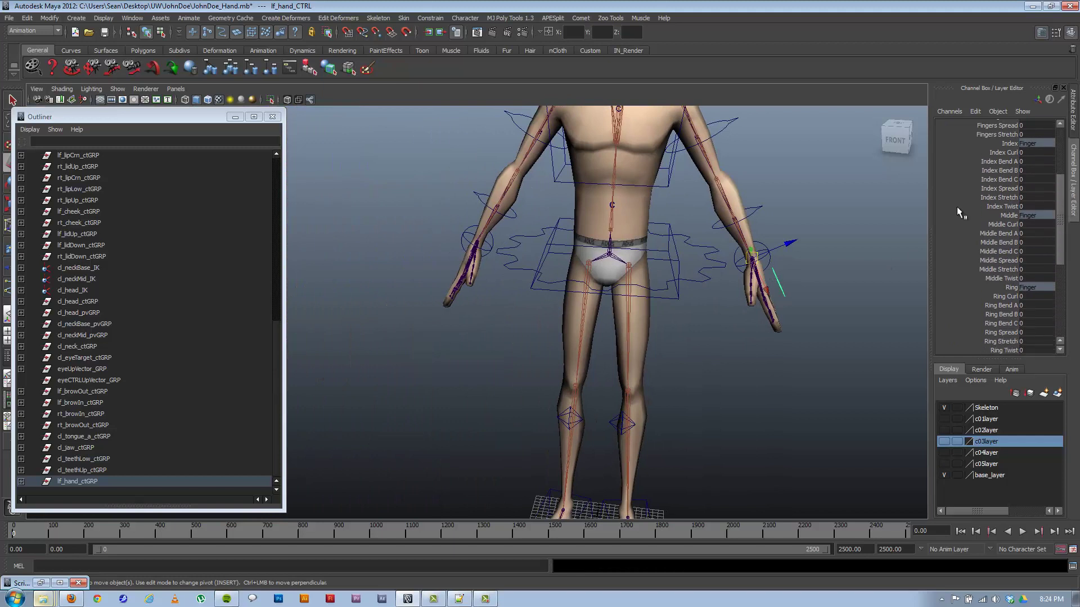
Expand lf_hand_ctGRP in the Outliner and delete its orient constraint
left_click(70, 482)
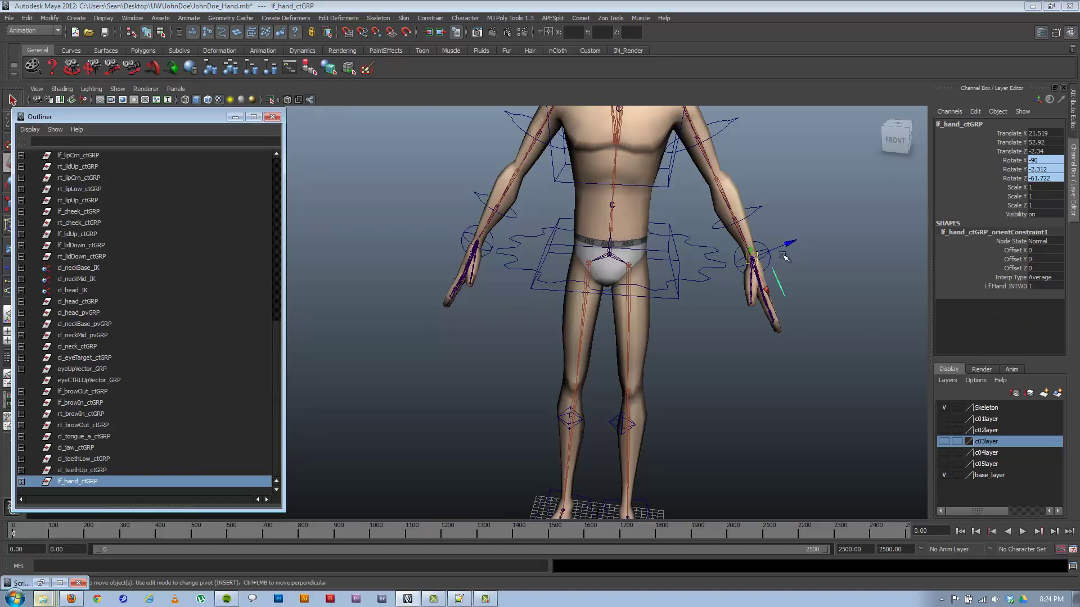
left_click(21, 482)
left_click(93, 482)
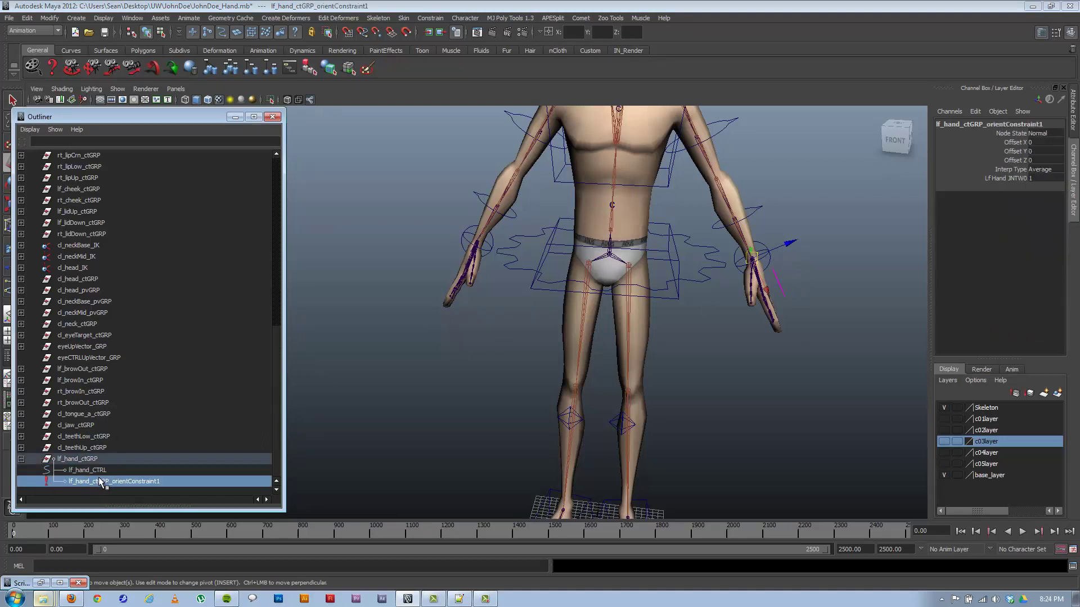
key("Delete")
left_click(90, 470)
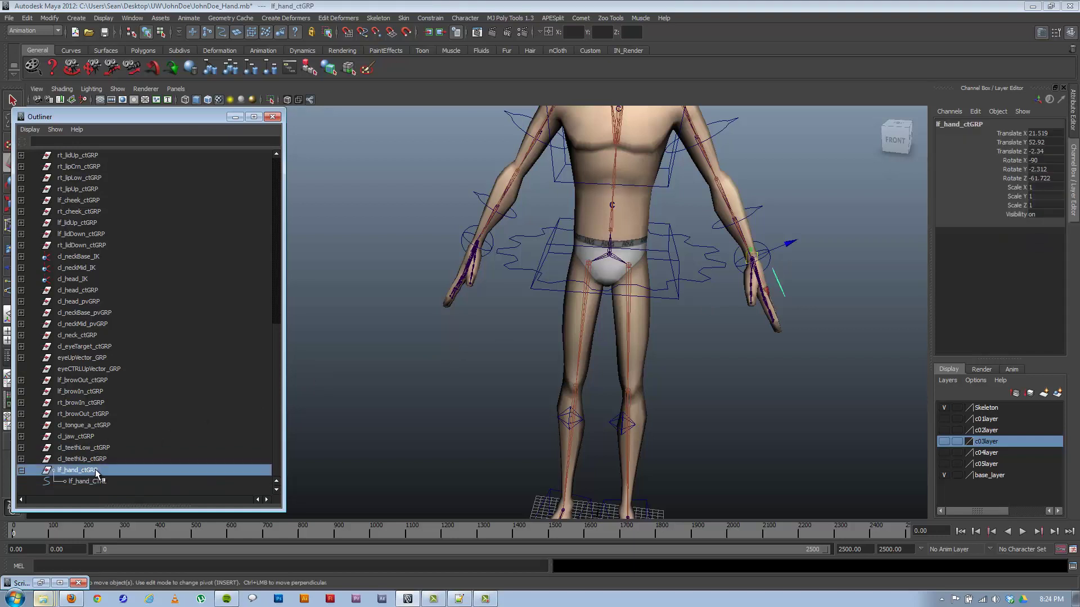
left_click(98, 482)
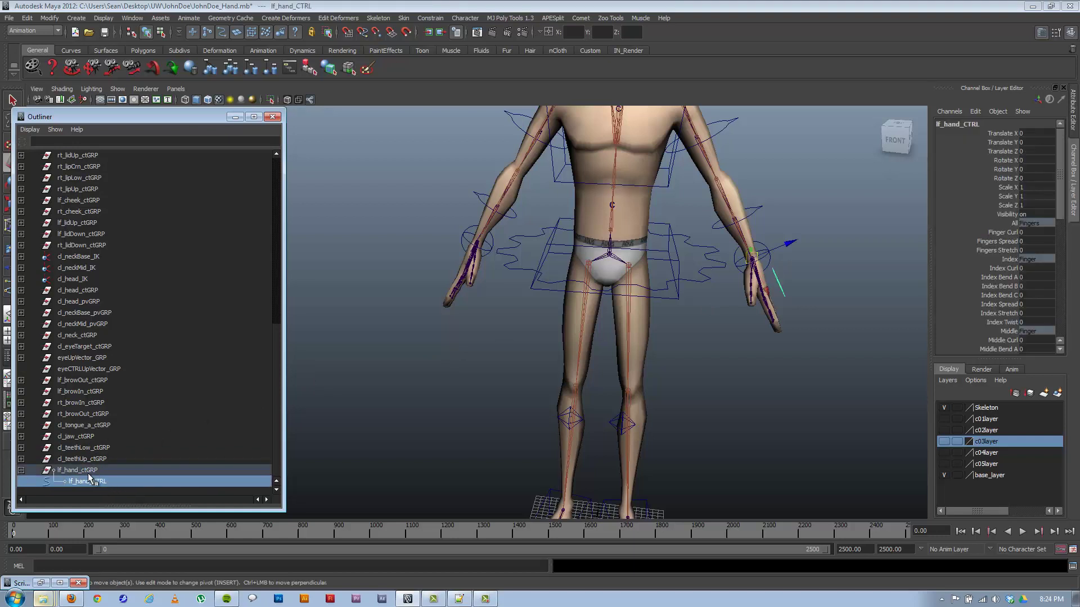
Duplicate lf_hand_ctGRP with its control and rename the copied group rt_hand_ctGRP
left_click(114, 470)
key("ctrl+d")
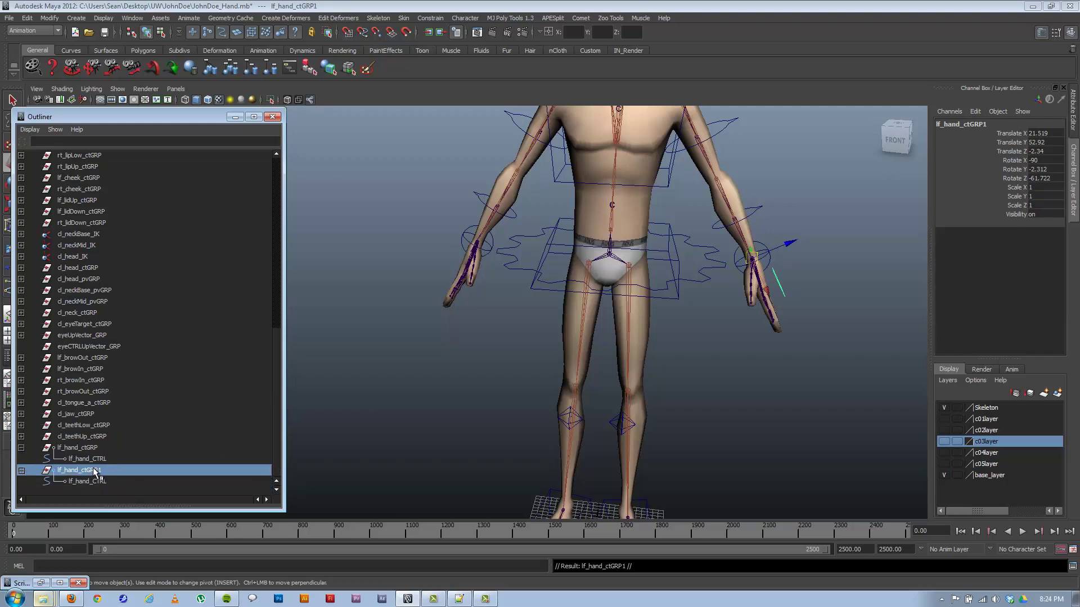
double_click(77, 473)
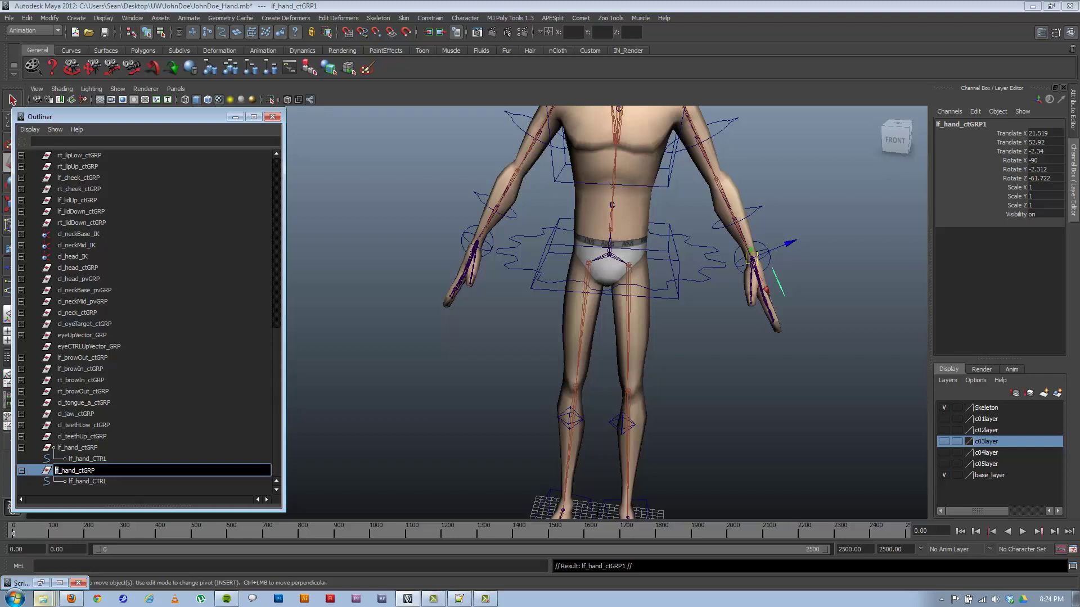
key("Delete")
key("Delete")
type("rt")
key("Return")
Rename the control inside the duplicated group rt_hand_CTRL
double_click(68, 482)
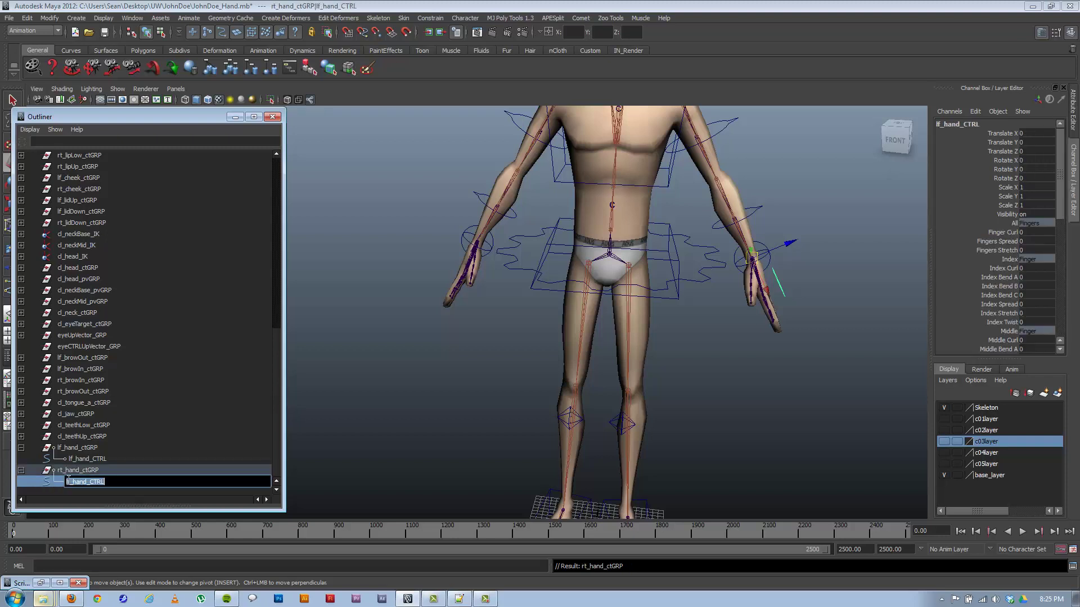
key("Home")
key("Delete")
key("Delete")
type("rt")
key("Return")
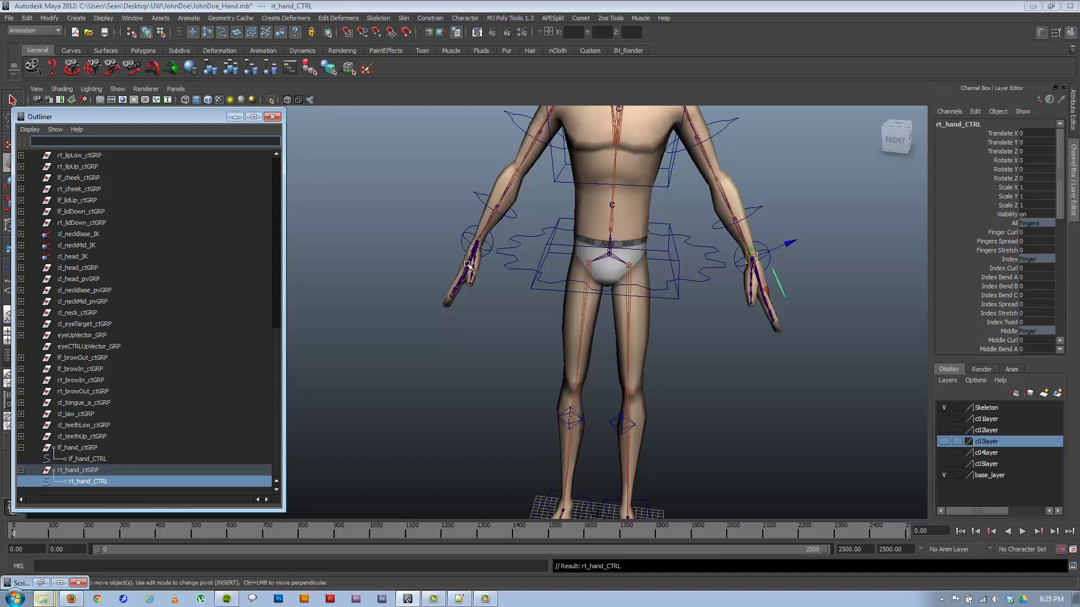
Point constrain and orient constrain rt_hand_ctGRP to the right hand joint rt_hand_JNT
left_click_drag(470, 267, 506, 273, "alt")
left_click(518, 260)
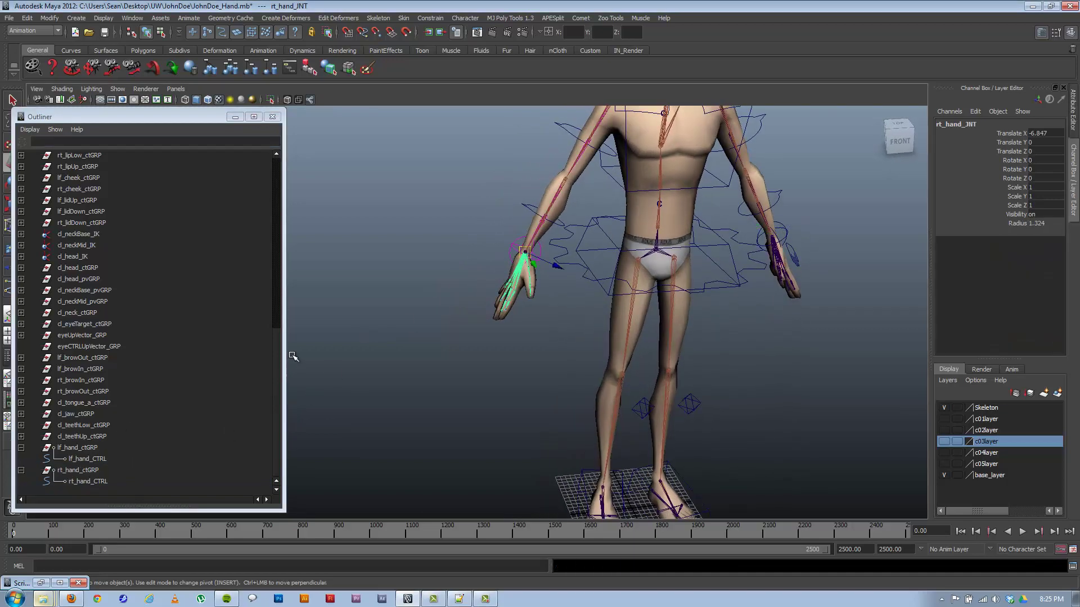
left_click(76, 471)
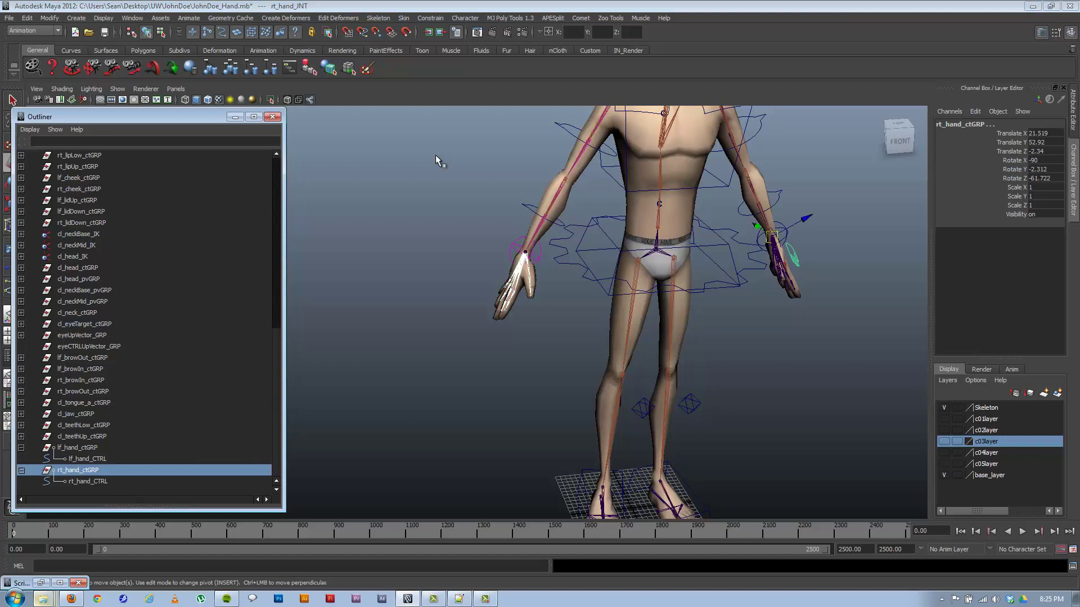
left_click(428, 18)
left_click(435, 34)
left_click(431, 18)
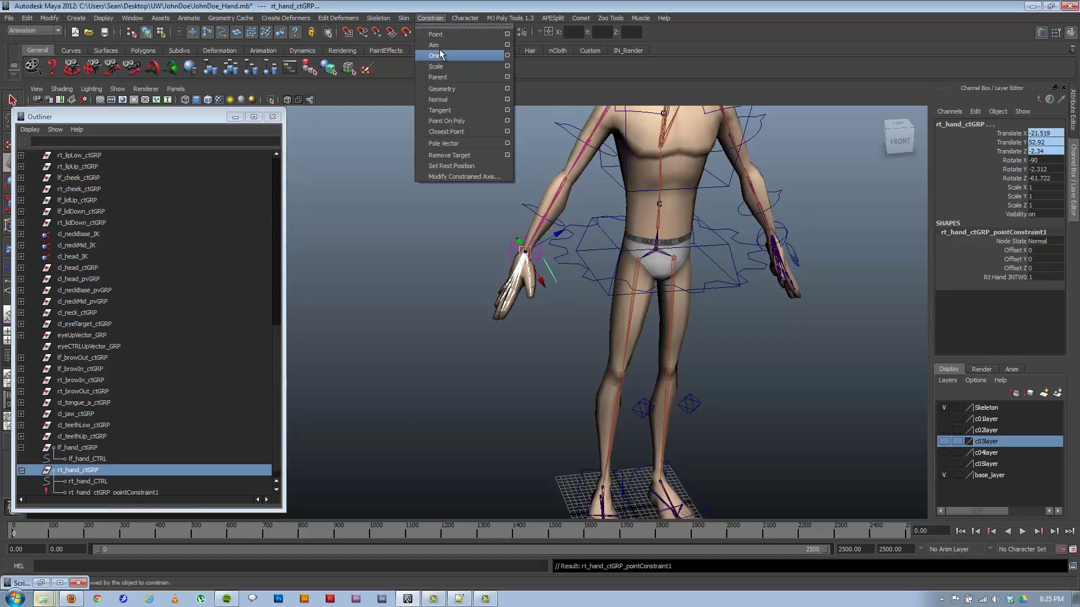
left_click(437, 55)
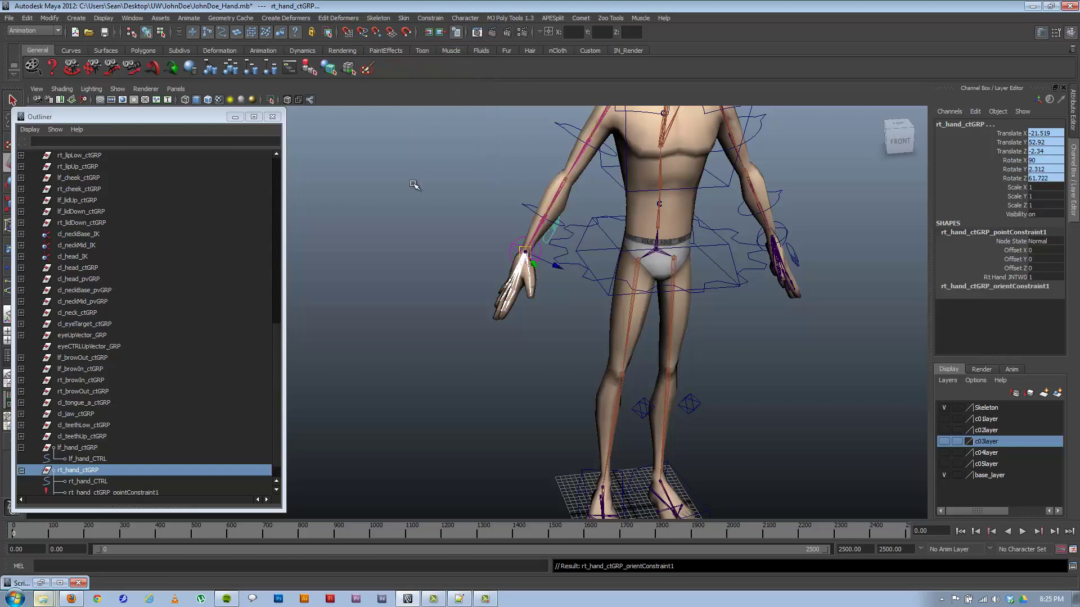
Delete the point and orient constraints under rt_hand_ctGRP and select the rt_hand_CTRL curve
left_click_drag(415, 185, 405, 204, "alt")
scroll(97, 432, "down", 1)
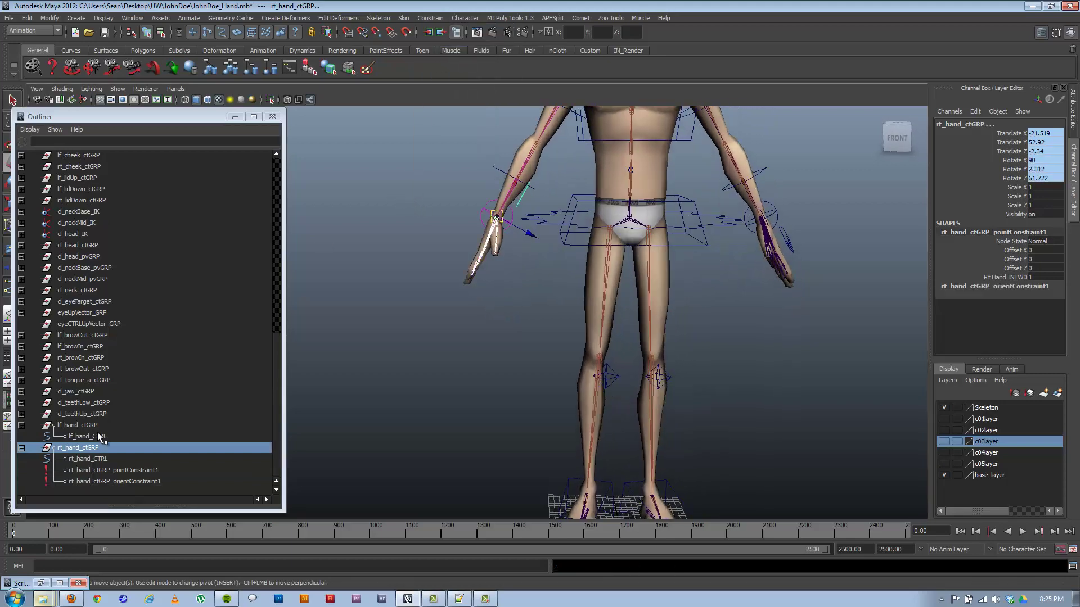
left_click(89, 471)
left_click(93, 481, "shift")
key("Delete")
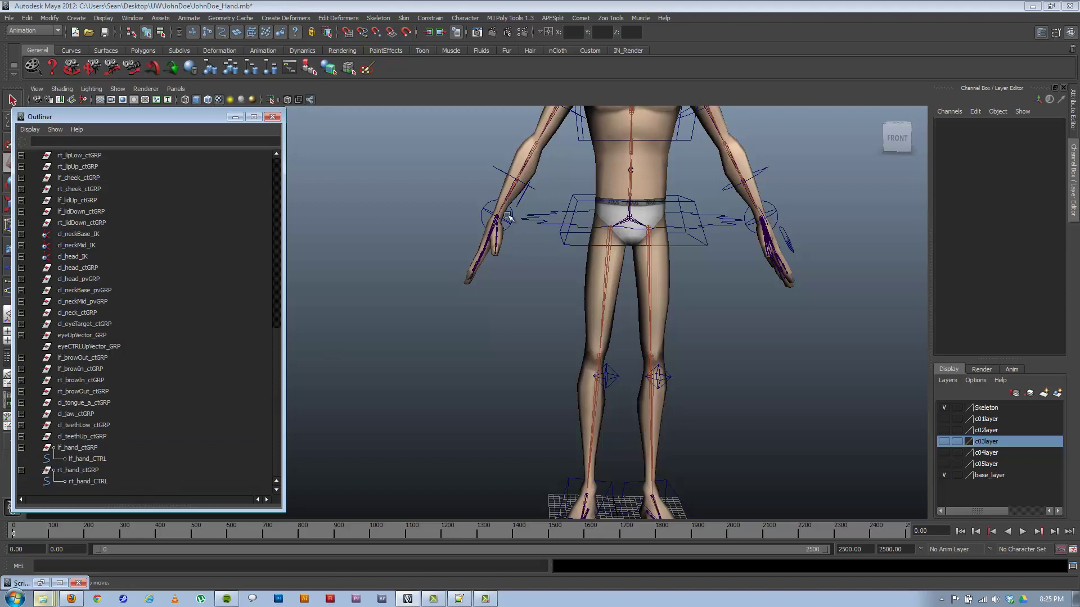
left_click(522, 204)
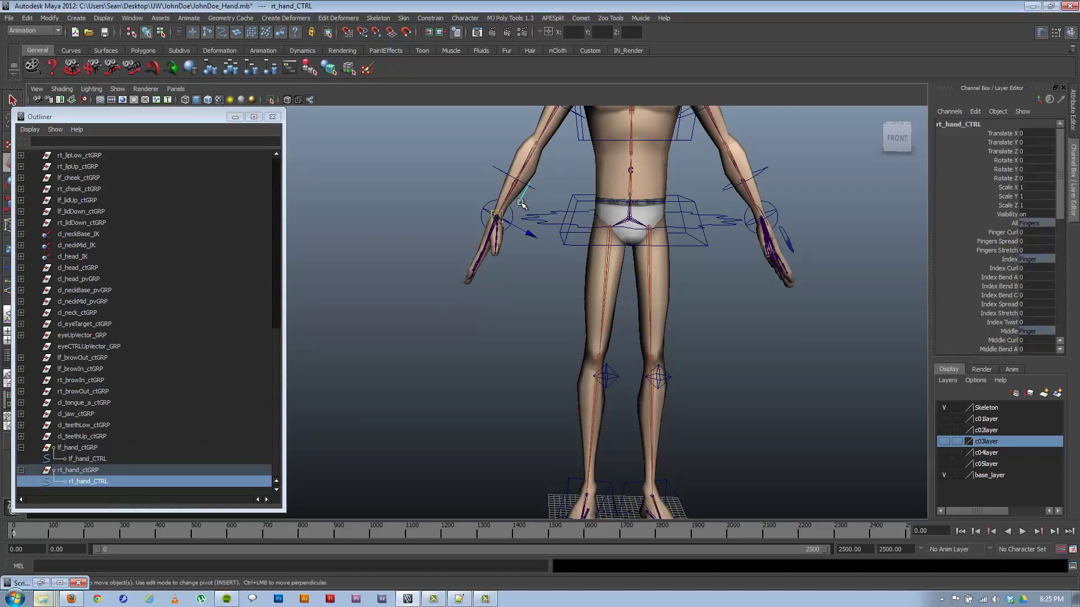
Mirror the rt_hand_CTRL curve to the outside of the right hand by setting Scale X, Y and Z to -1
left_click_drag(1038, 188, 1039, 205)
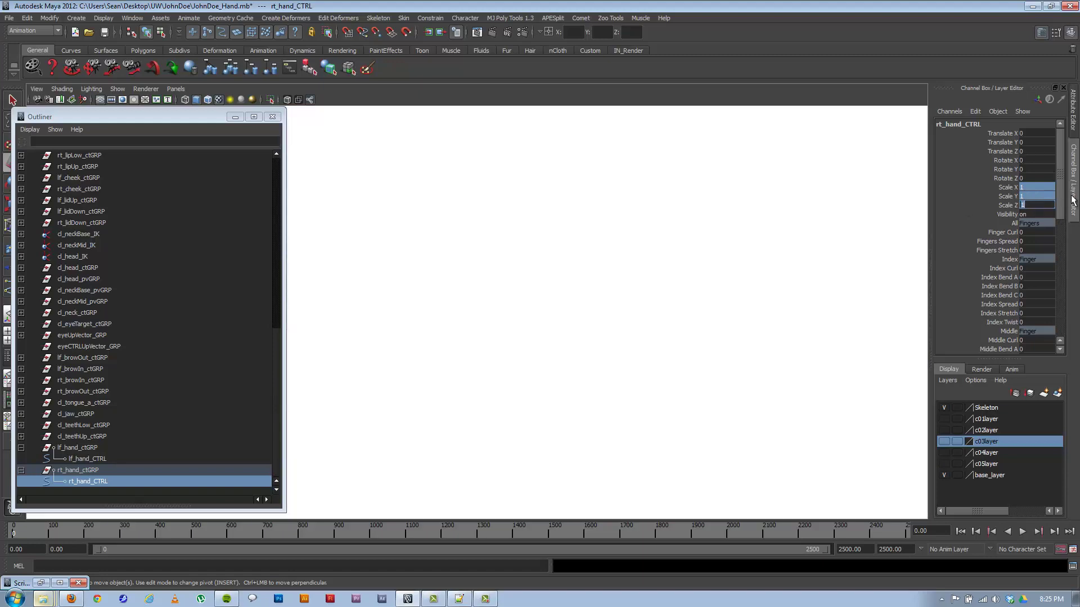
key("Return")
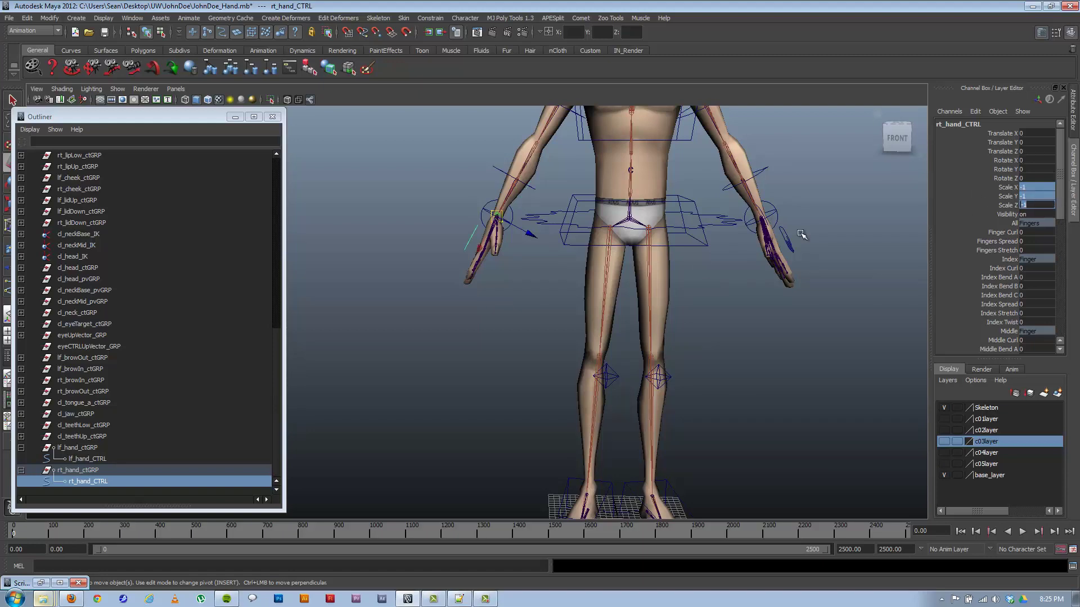
left_click_drag(614, 306, 544, 295, "alt")
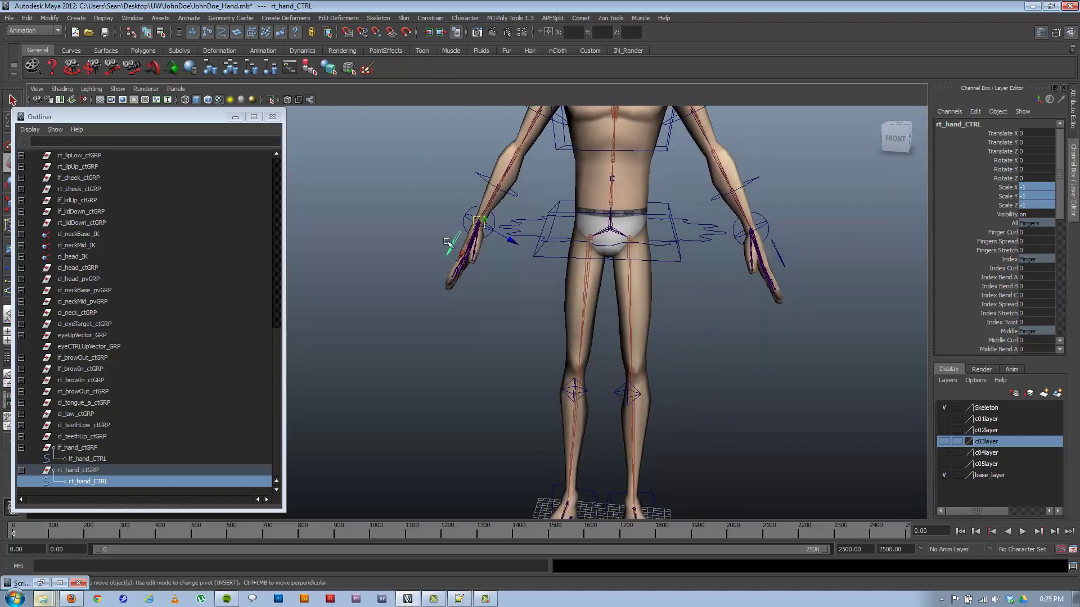
middle_click_drag(553, 174, 546, 253, "alt")
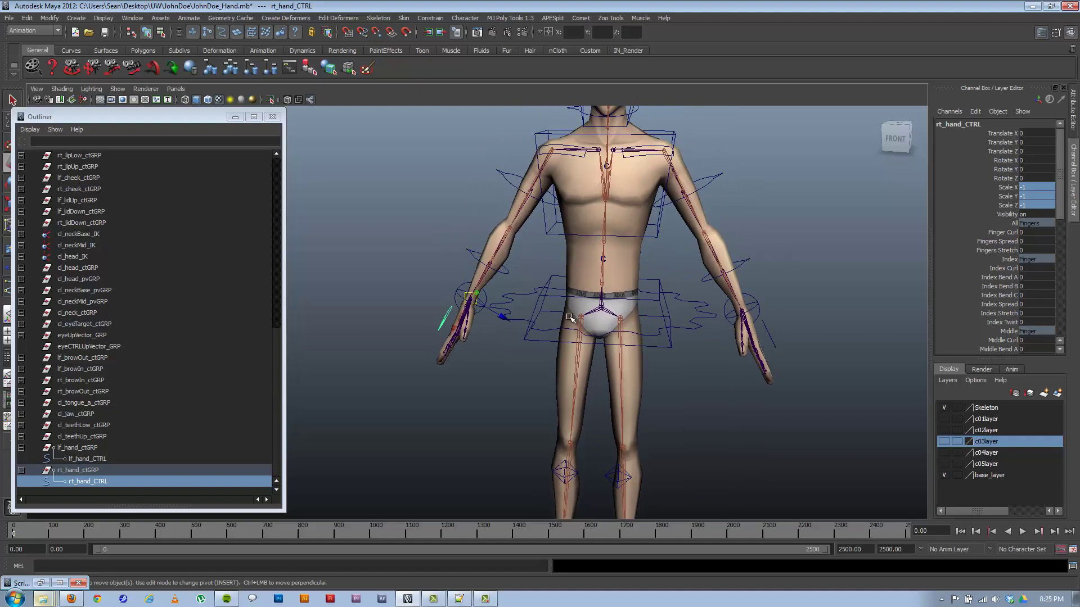
middle_click_drag(623, 292, 619, 217, "alt")
left_click_drag(619, 217, 540, 237, "alt")
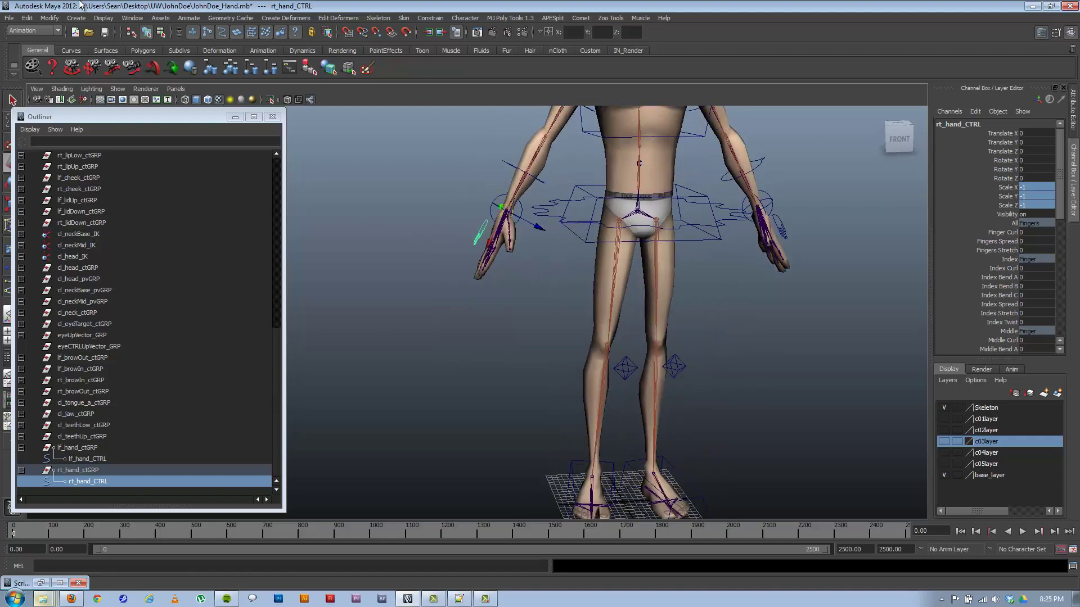
Freeze the transformations of rt_hand_CTRL, reselect the curve and check its placement against the left hand control
left_click(48, 18)
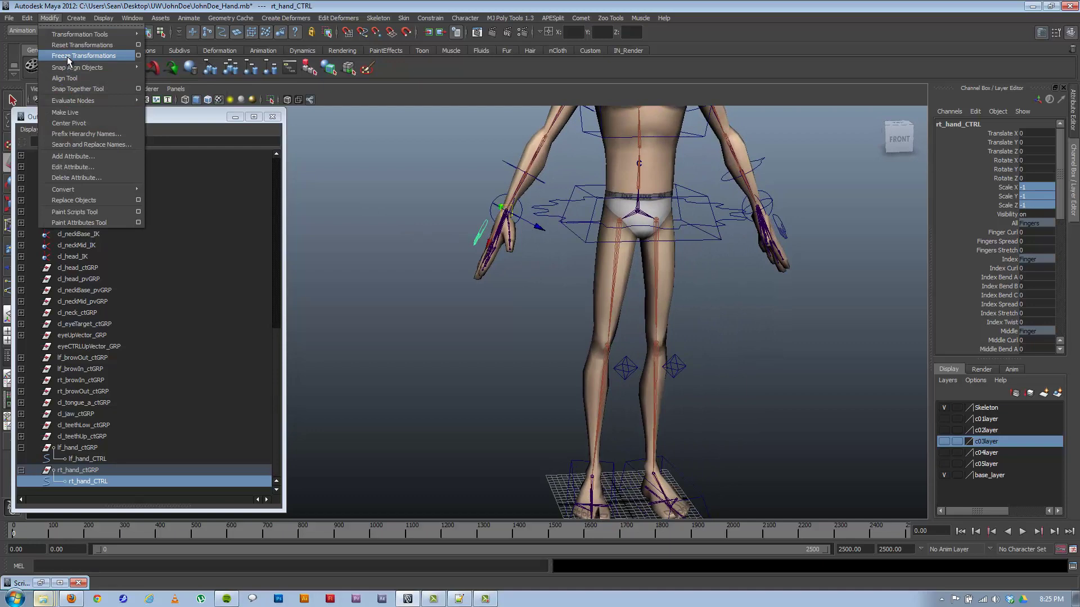
left_click(68, 58)
left_click_drag(349, 303, 551, 226, "alt")
left_click(462, 330)
left_click(488, 235)
left_click_drag(431, 279, 365, 255, "alt")
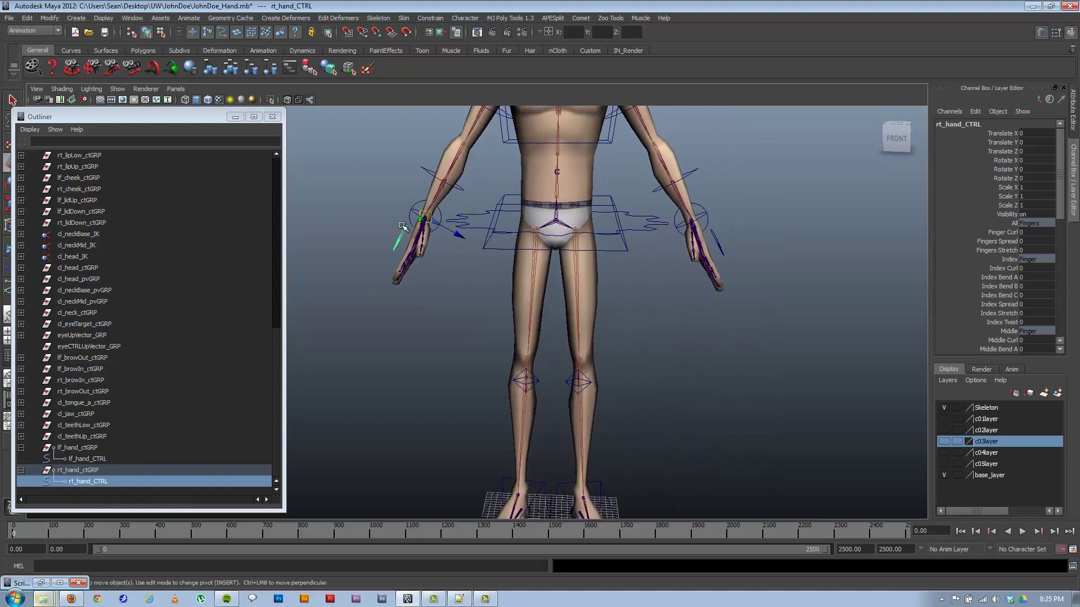
left_click_drag(543, 262, 551, 307, "alt")
right_click_drag(610, 321, 747, 331, "alt")
left_click_drag(747, 331, 731, 291, "alt")
right_click_drag(731, 291, 695, 291, "alt")
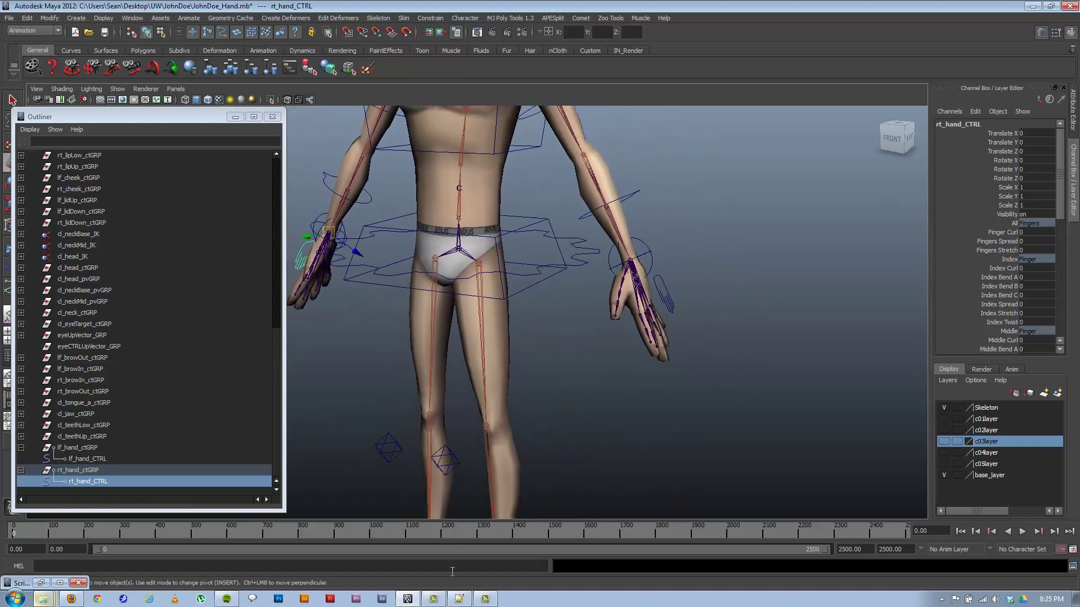
Bring up the Script Editor, clear its command history and minimize it again
left_click(458, 600)
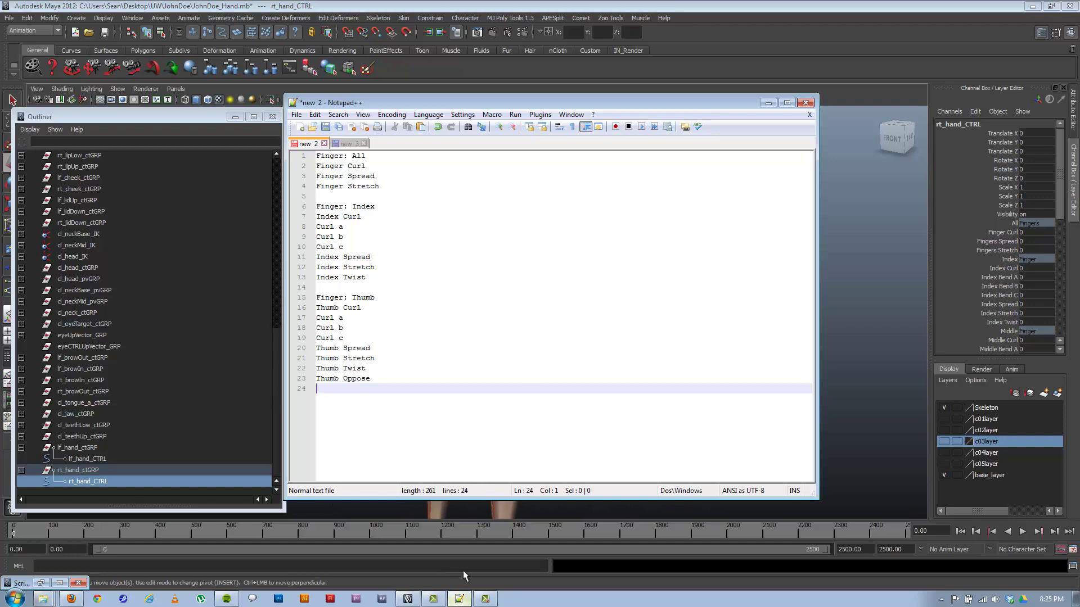
left_click(485, 599)
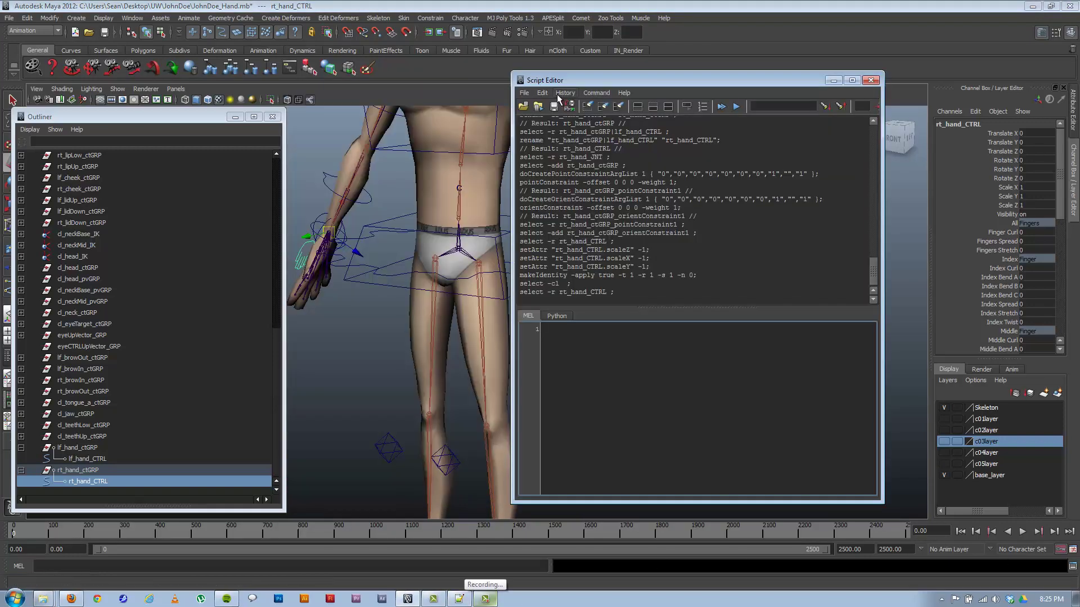
left_click(564, 93)
left_click(552, 93)
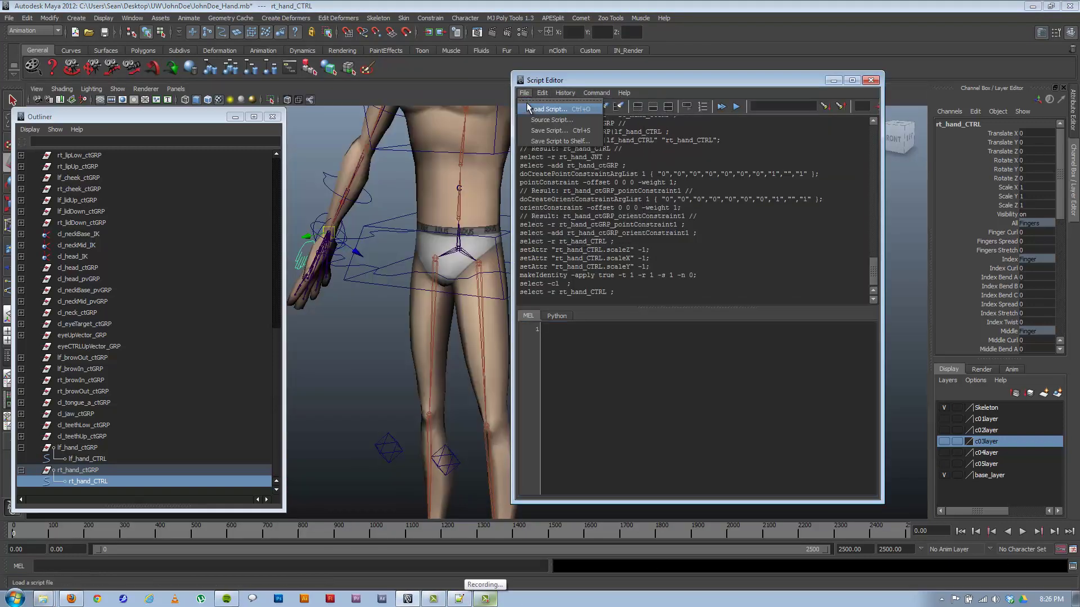
left_click(556, 93)
left_click(549, 93)
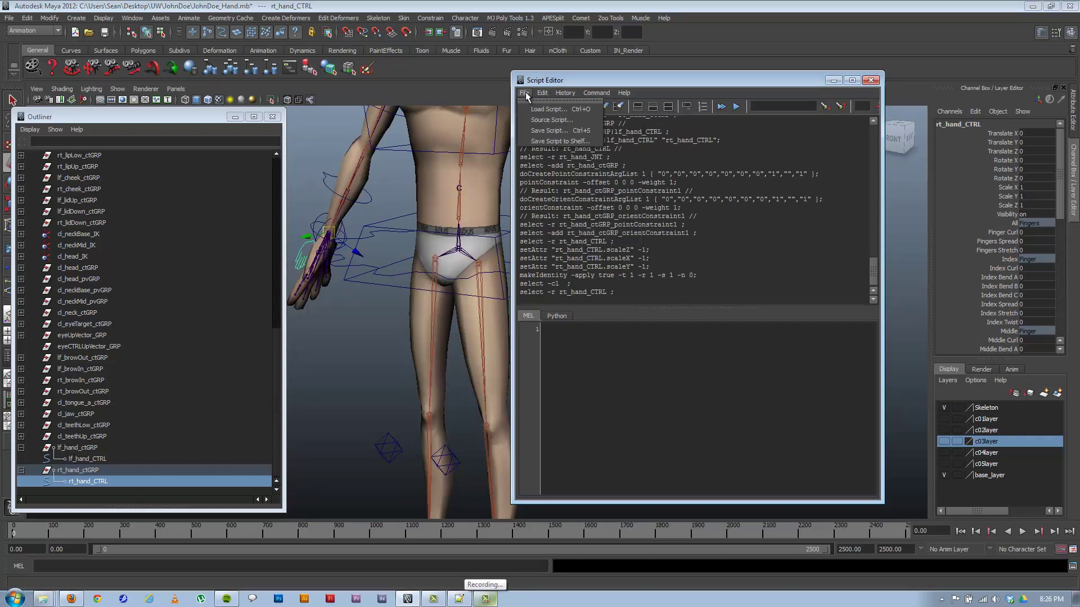
left_click(525, 94)
mouse_move(542, 93)
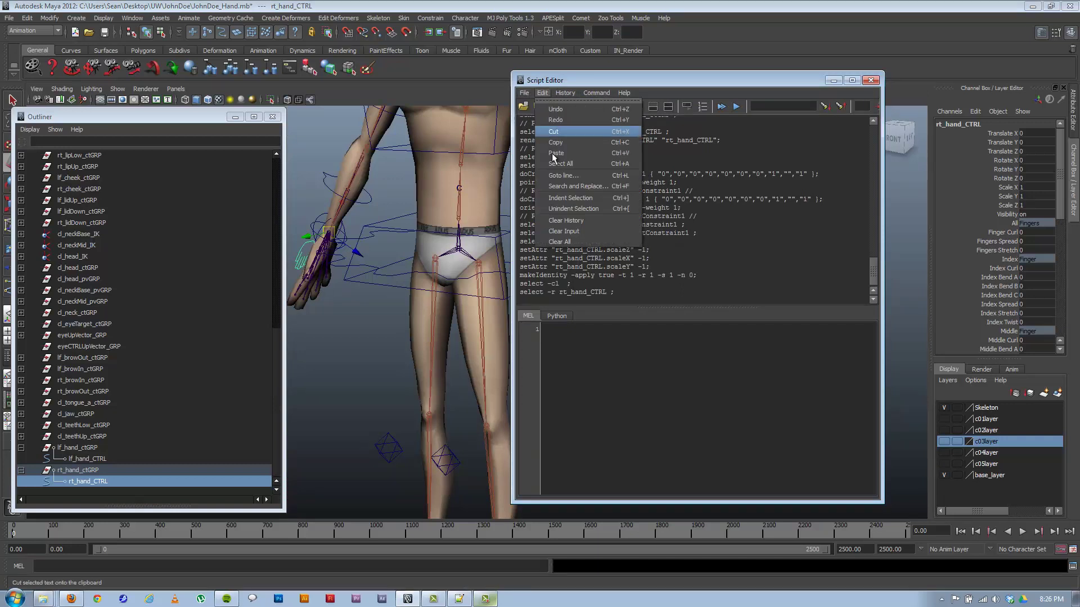
left_click(565, 221)
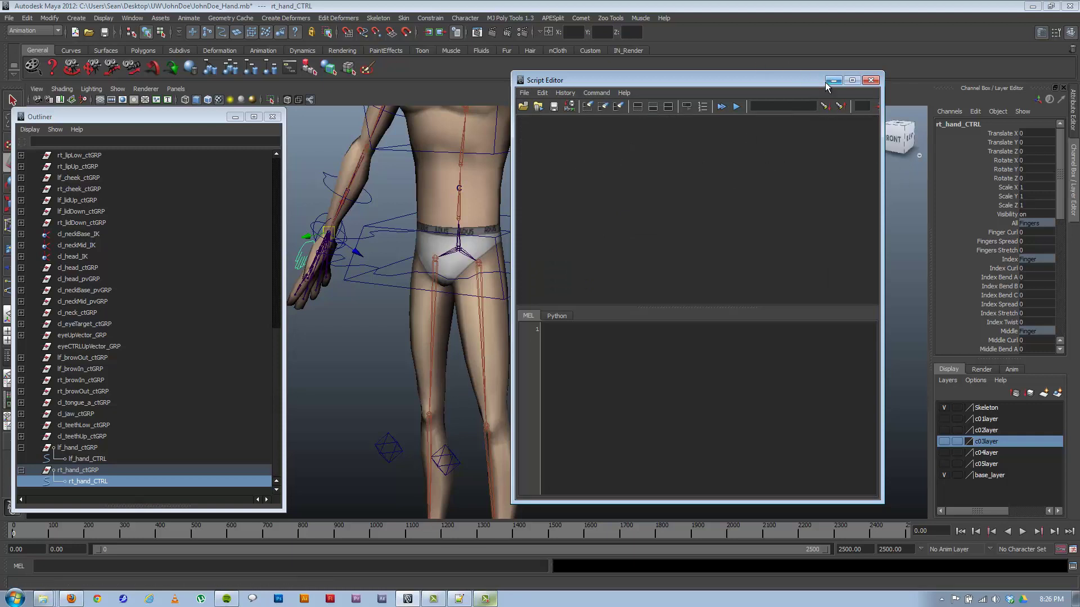
left_click(833, 82)
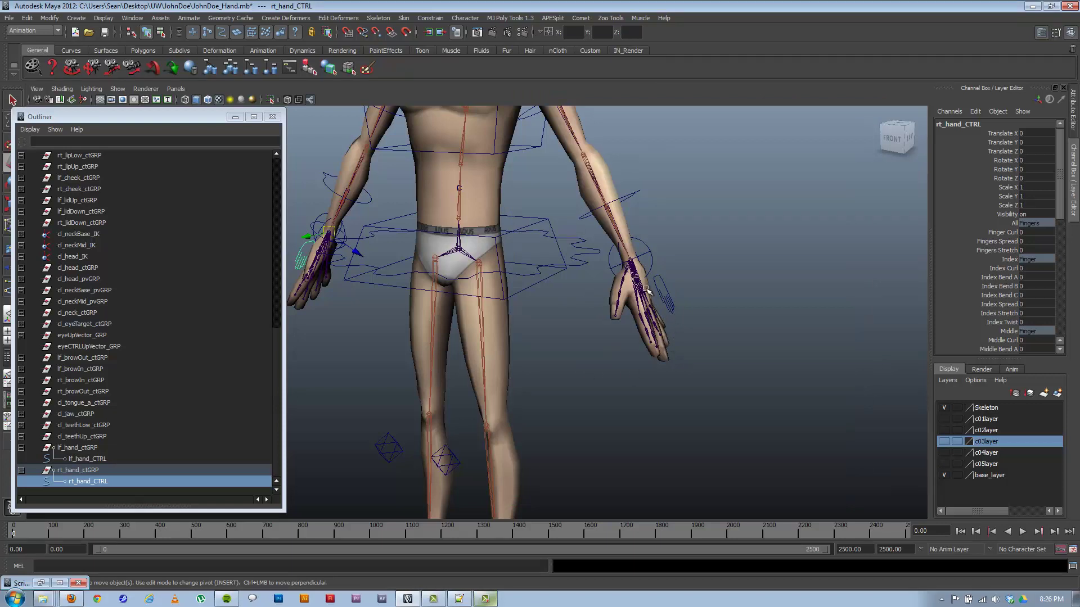
left_click(1073, 567)
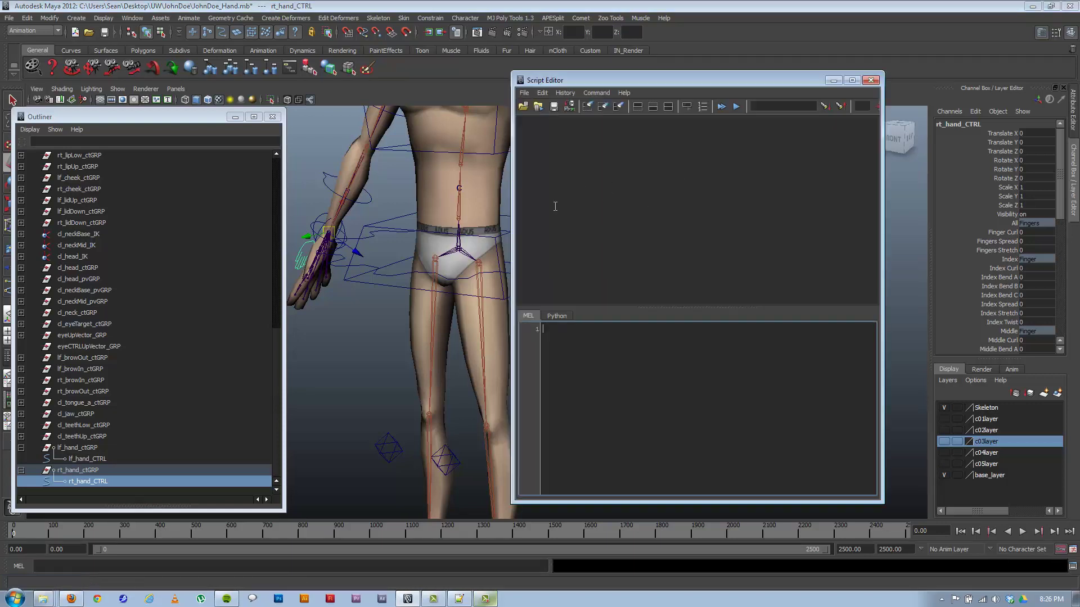
left_click(624, 208)
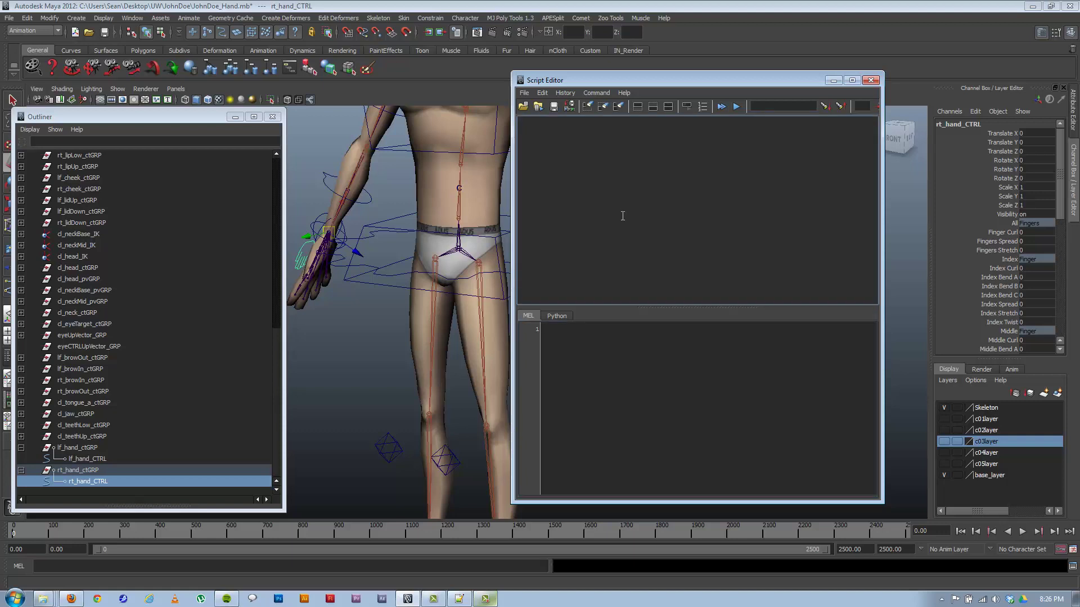
left_click(590, 394)
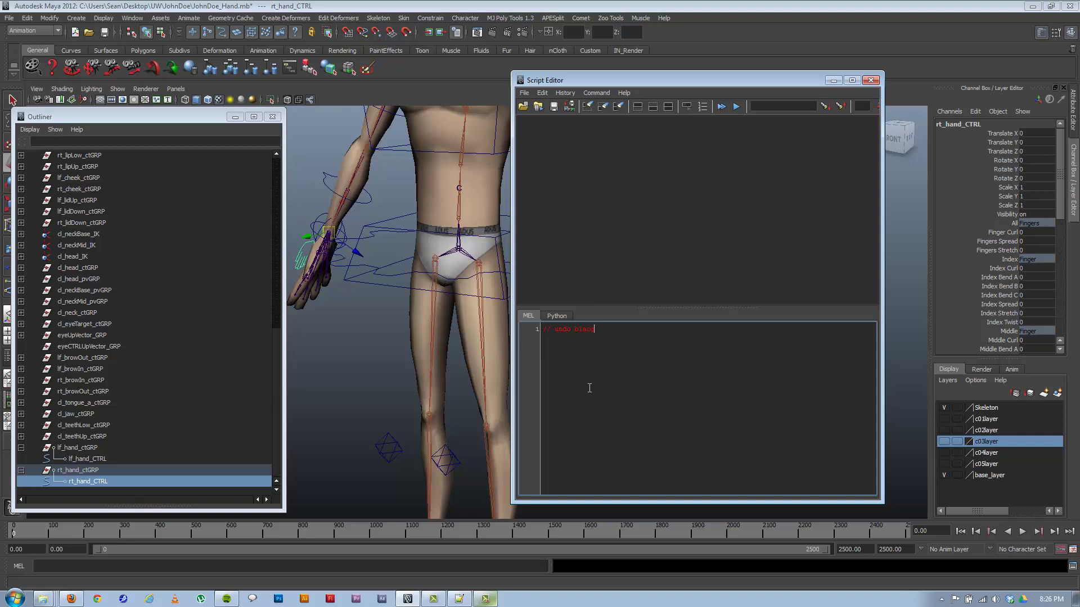
key("ctrl+a")
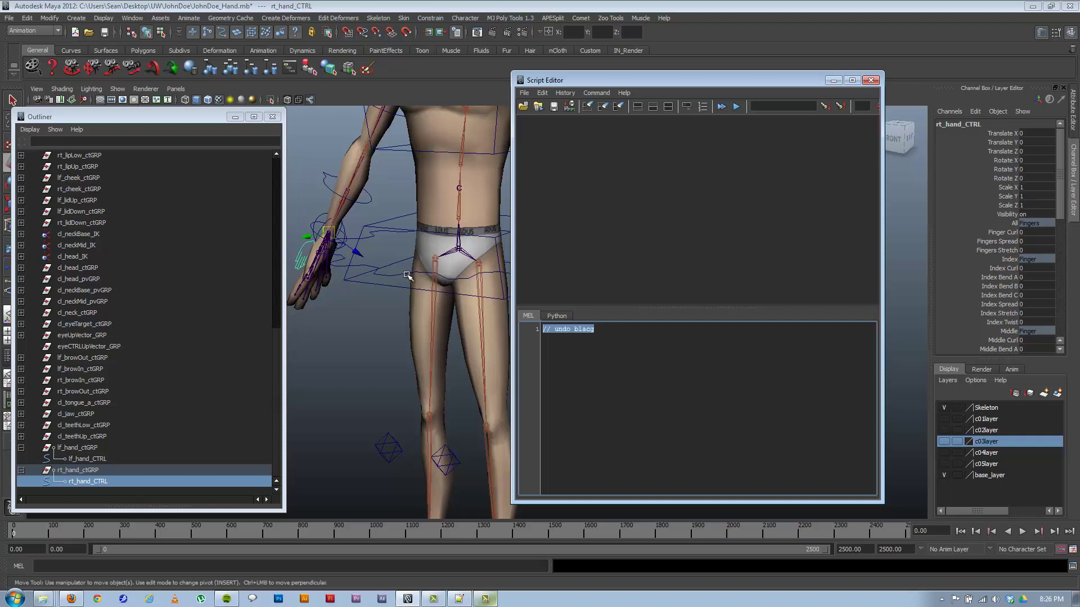
key("BackSpace")
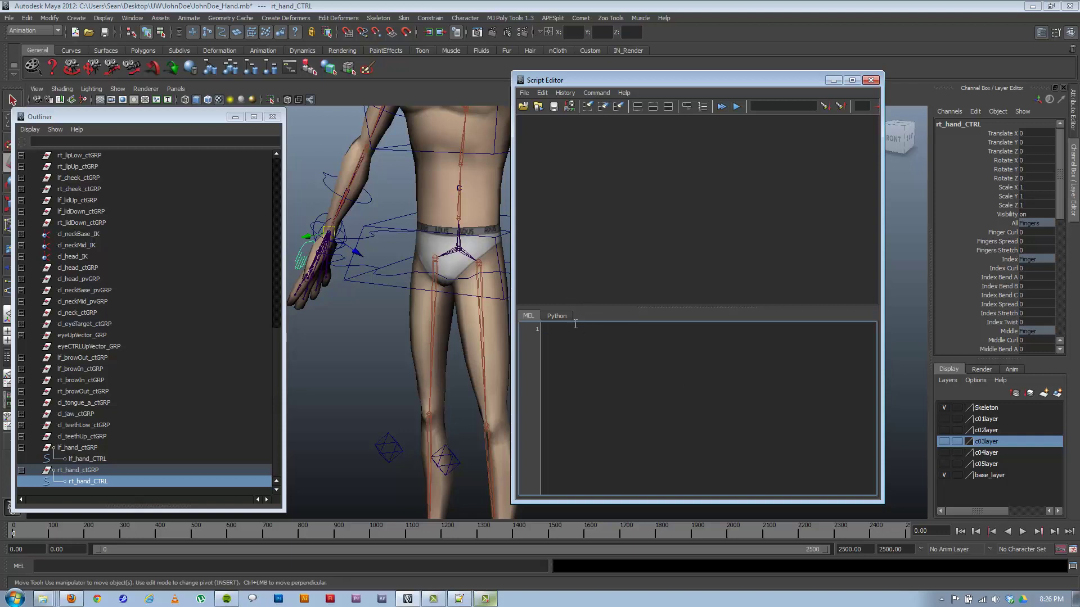
left_click(834, 82)
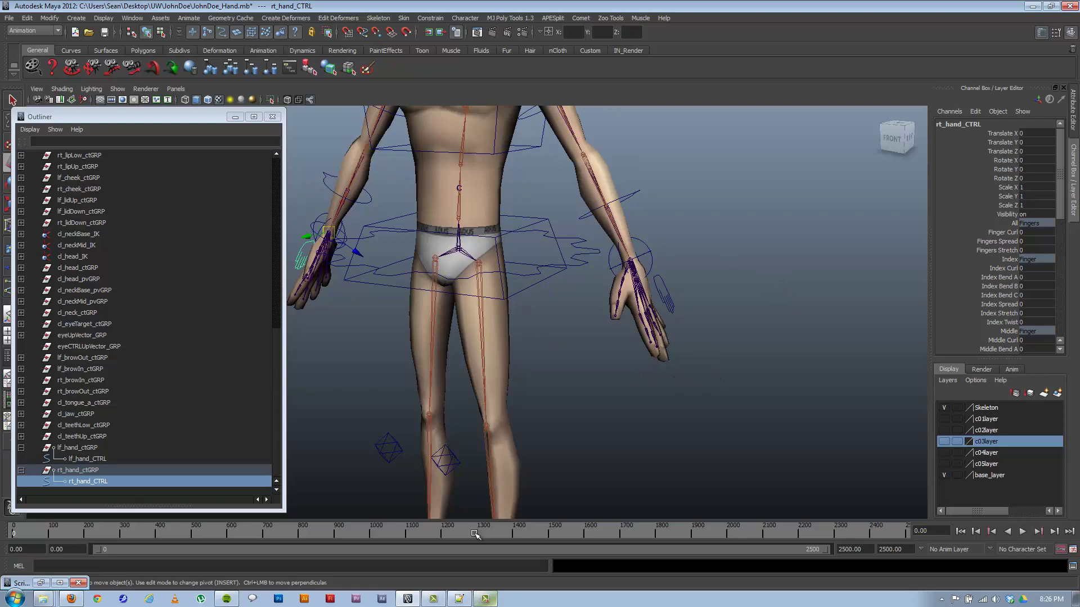
Check the finger attribute list in Notepad++, then examine the Finger Curl and Index Curl attributes of lf_hand_CTRL in Maya
left_click(460, 598)
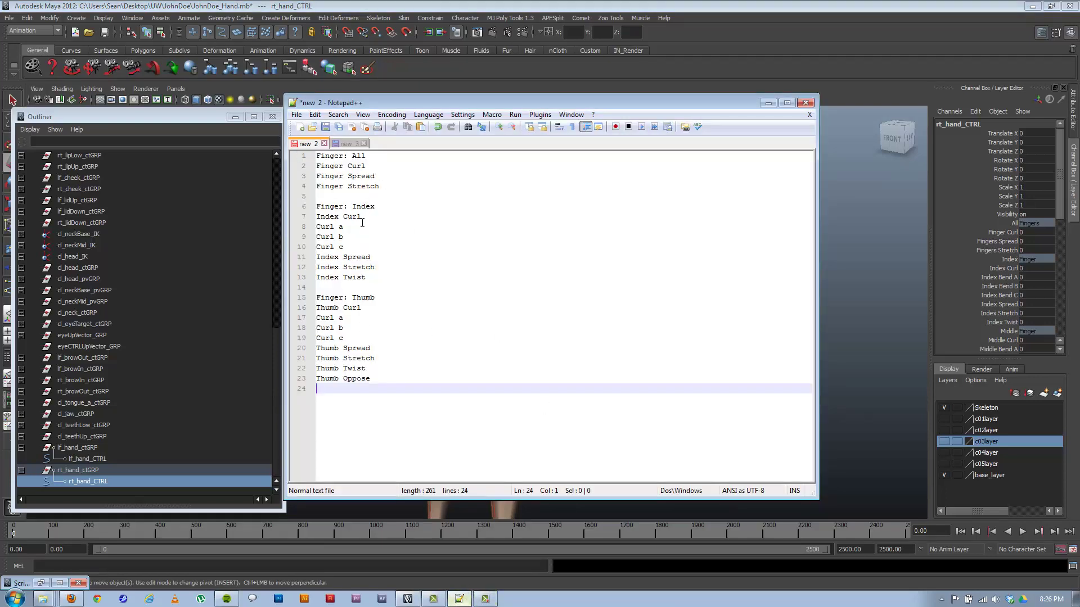
left_click(875, 225)
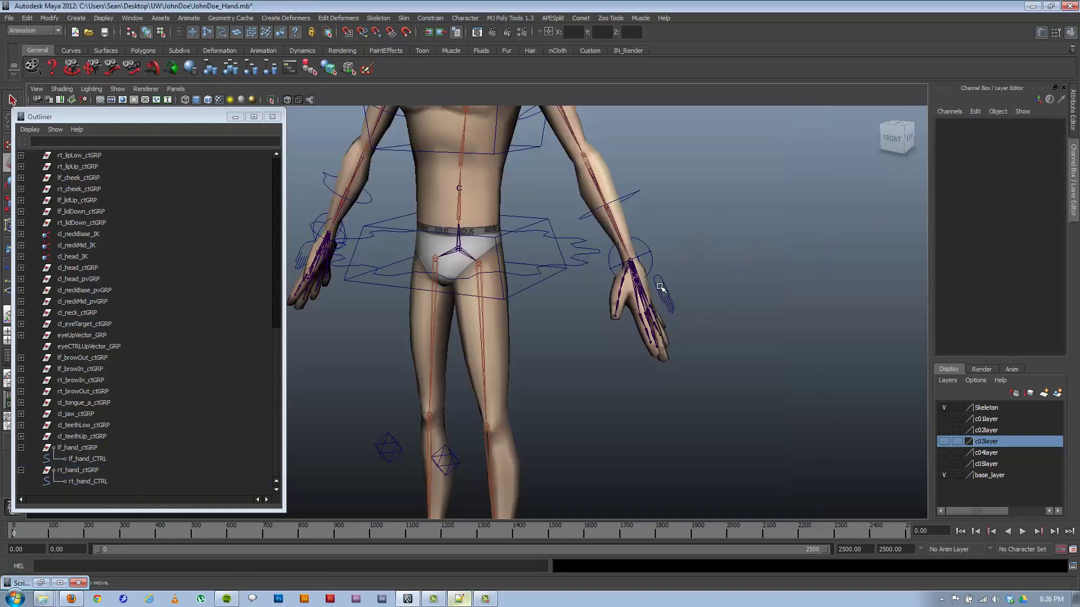
right_click_drag(625, 313, 745, 319, "alt")
middle_click_drag(745, 320, 581, 272, "alt")
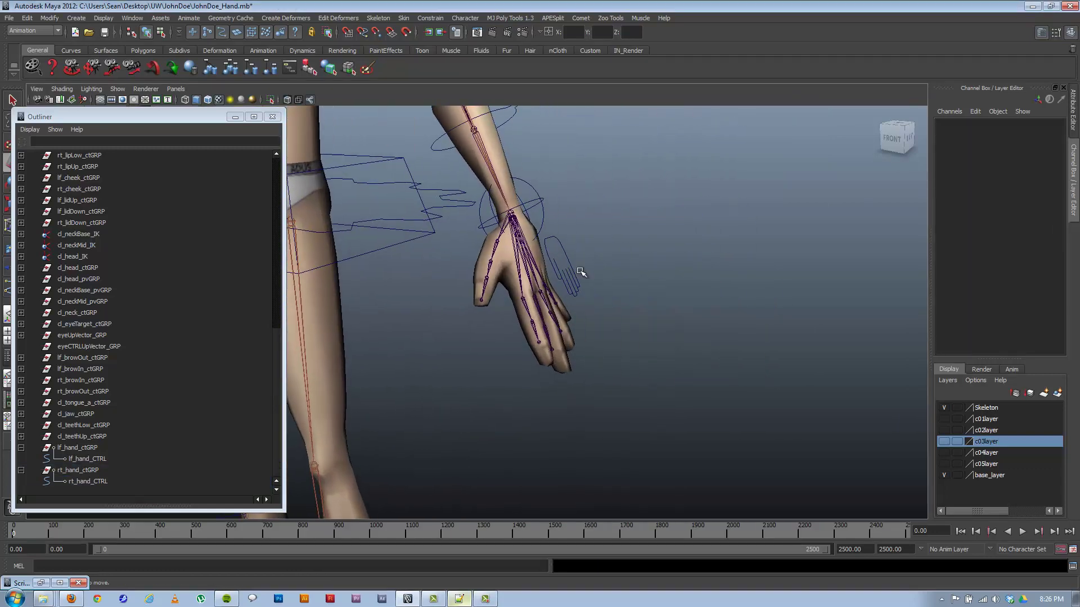
left_click(555, 275)
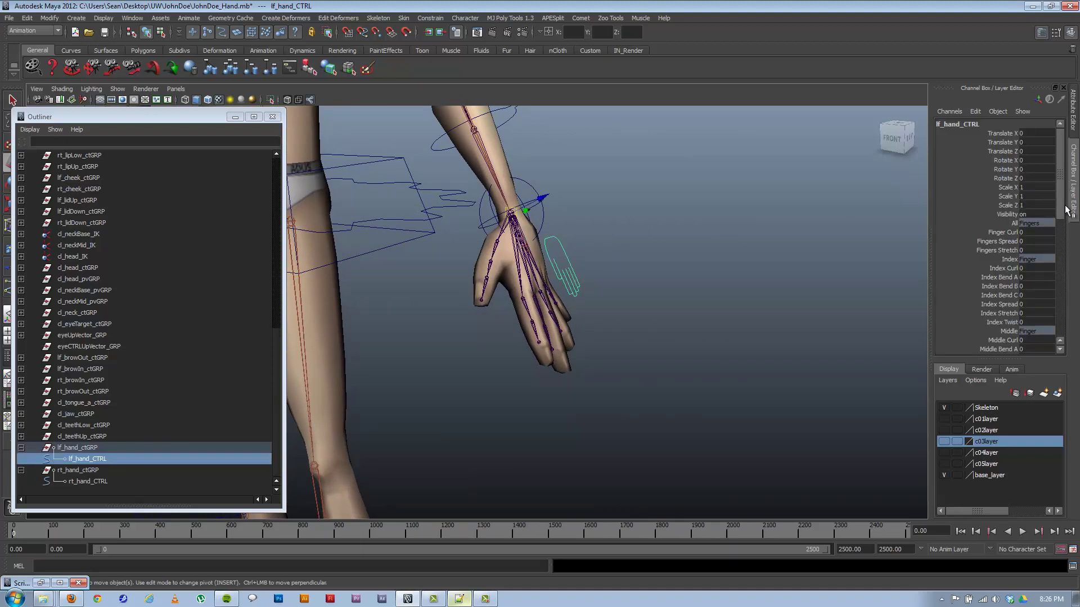
scroll(1041, 199, "down", 3)
left_click(1009, 185)
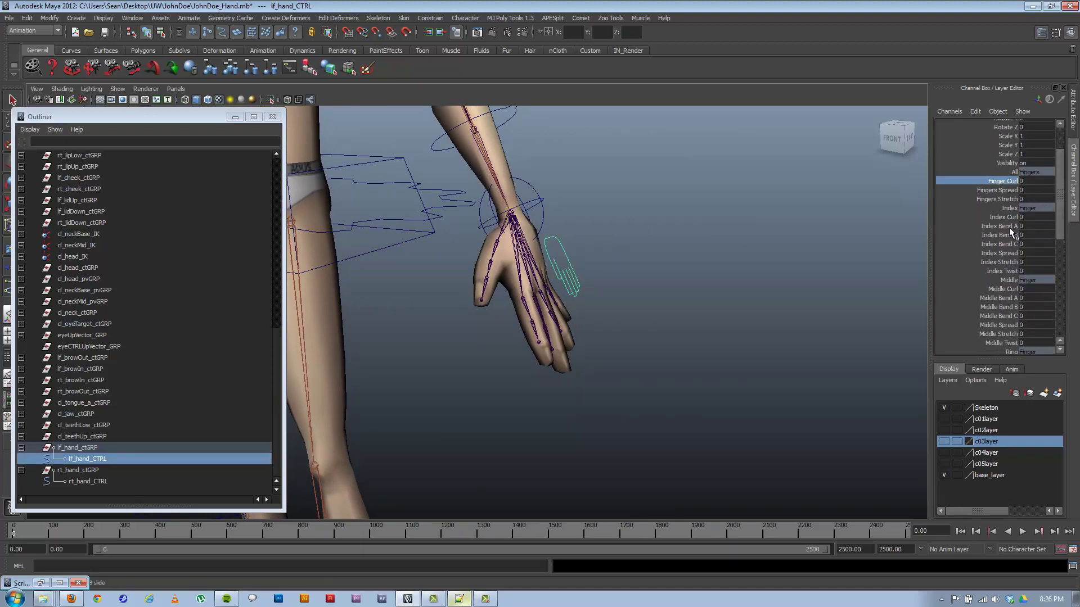
left_click(1007, 218)
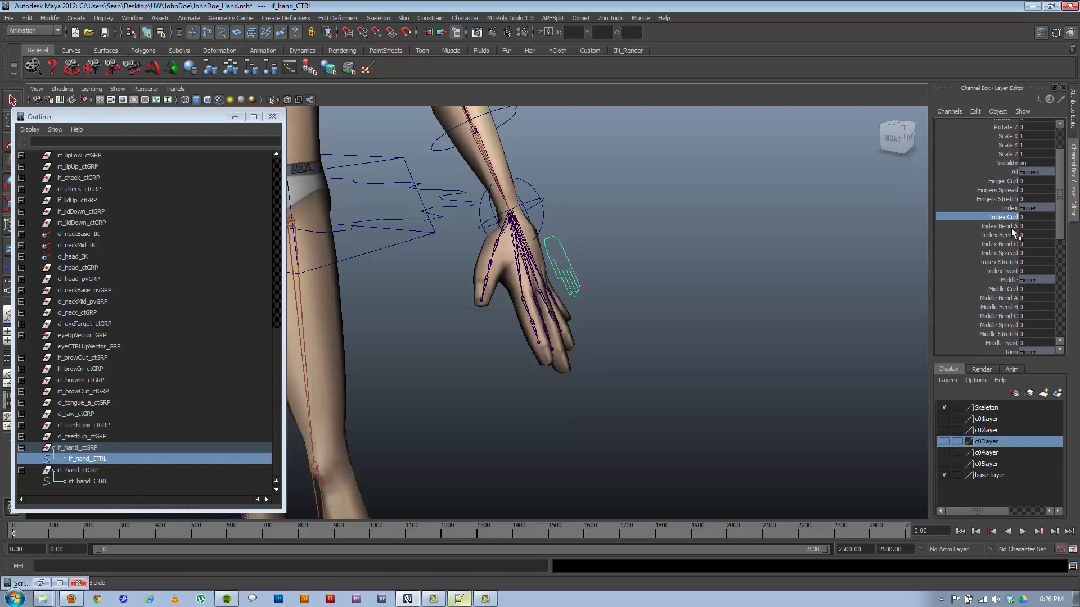
Inspect the rotation axes of lf_index_a_JNT, then reselect lf_hand_CTRL and review its Finger Curl, Index Curl and Index Bend A attributes
right_click_drag(465, 301, 559, 309, "alt")
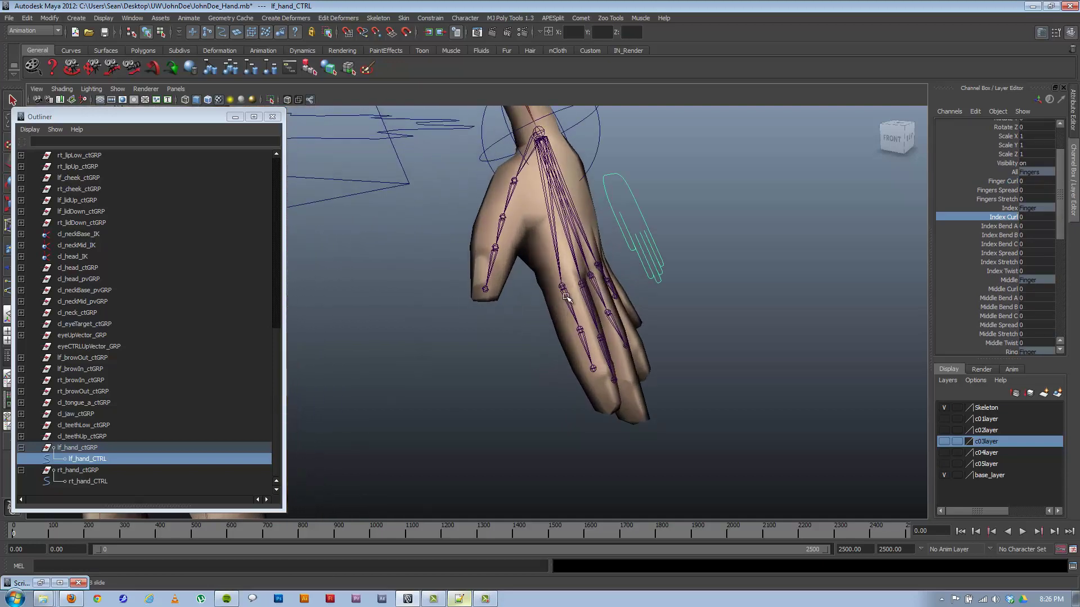
left_click(564, 295)
key("e")
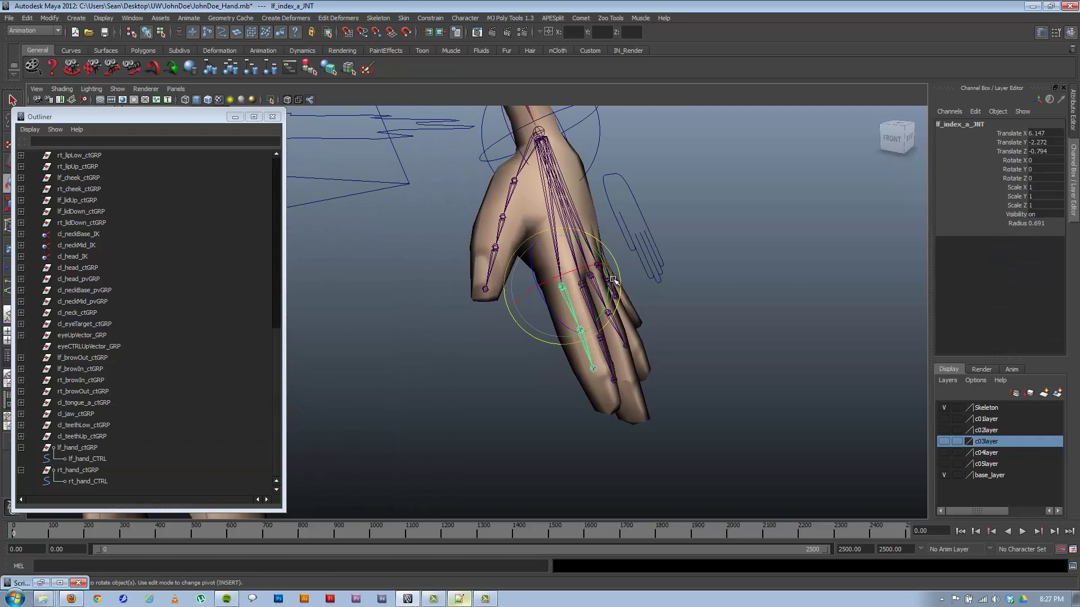
left_click(655, 224)
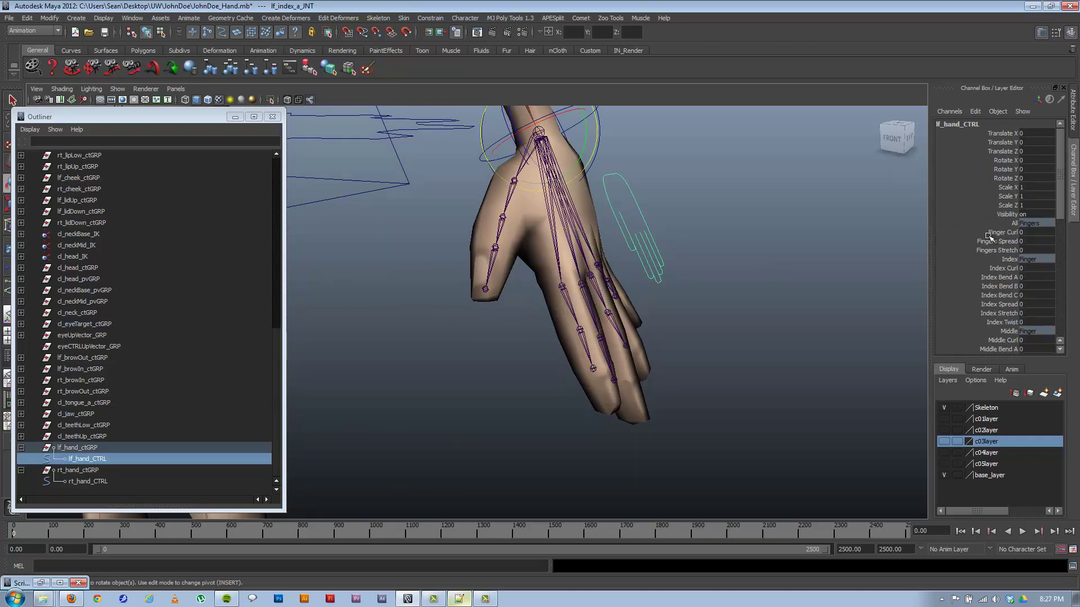
left_click(1008, 233)
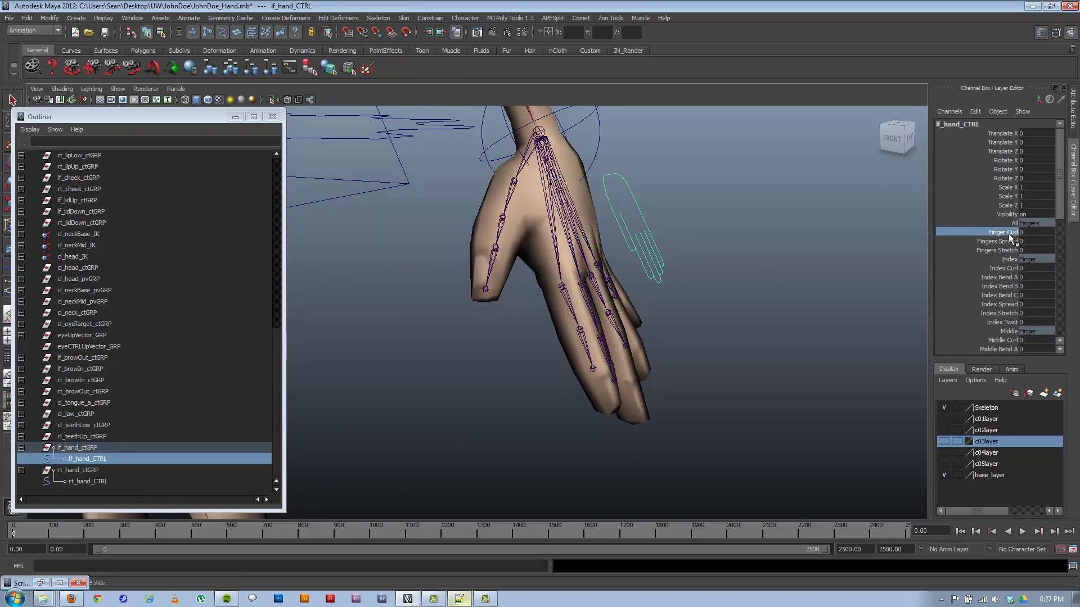
left_click(1007, 269)
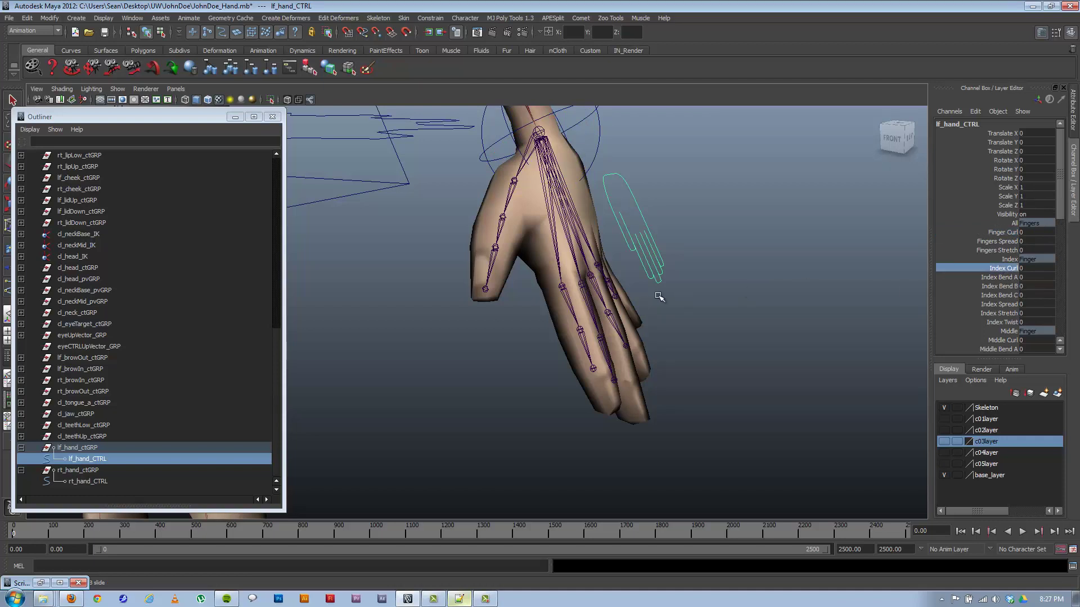
left_click(1001, 277)
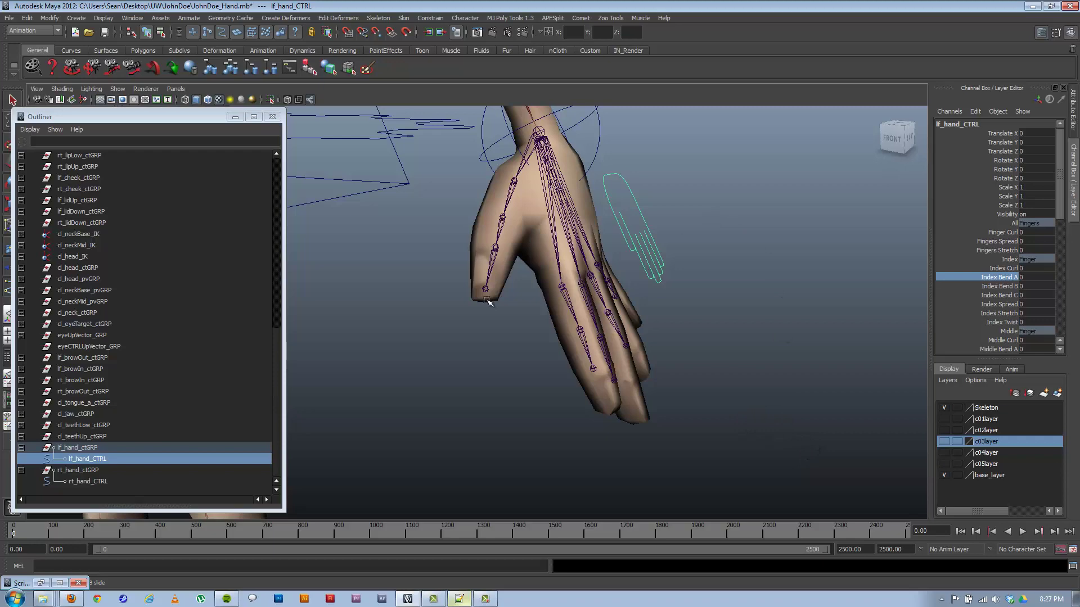
Minimize the Outliner to clear the view around the left hand and its control
left_click(238, 118)
left_click(238, 116)
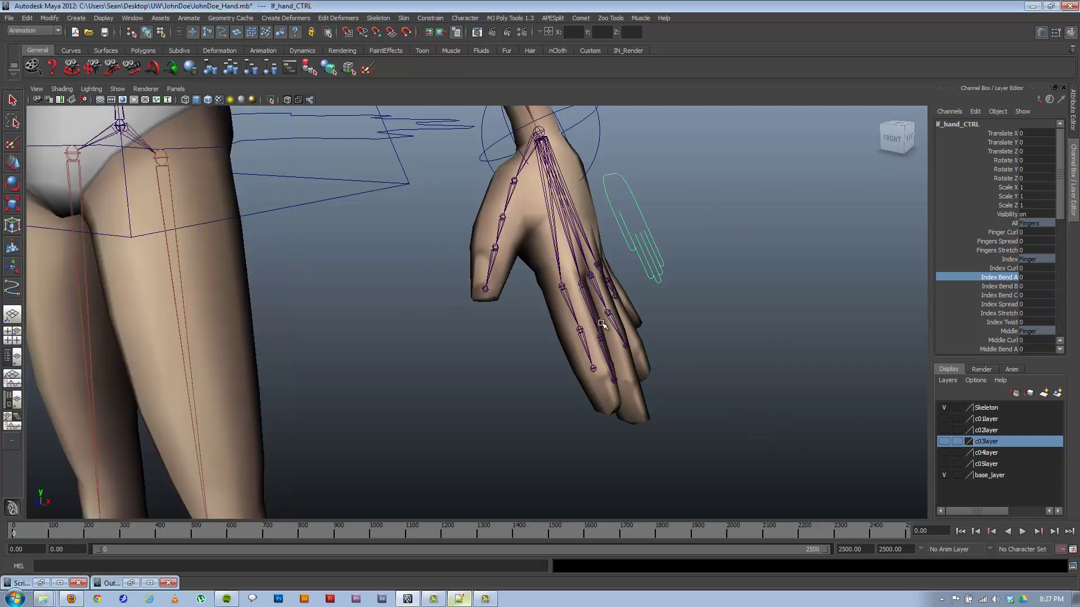
right_click_drag(647, 330, 574, 325, "alt")
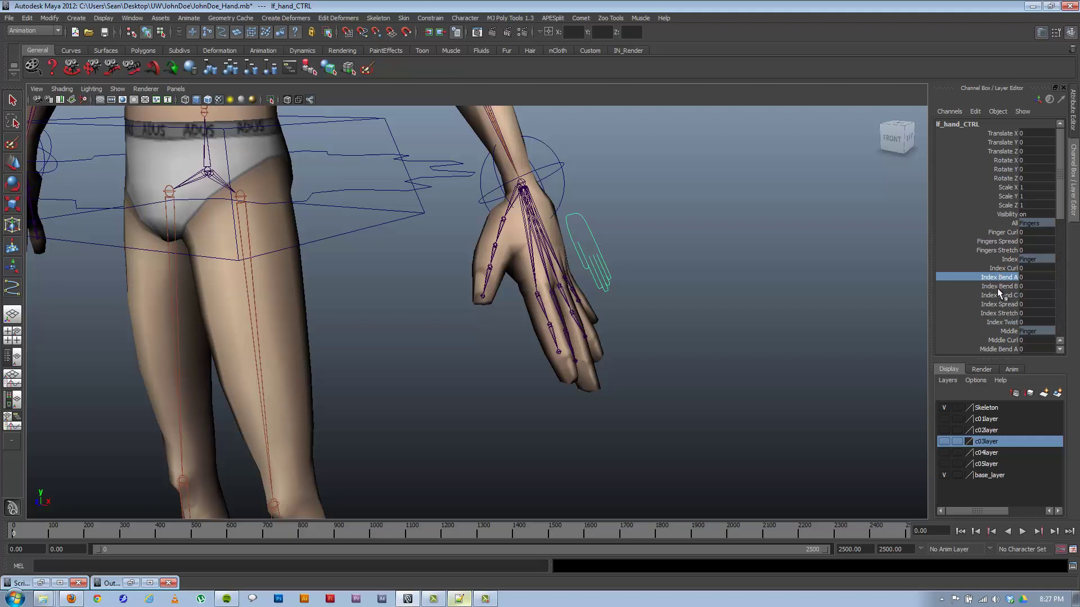
Review the finger attributes of lf_hand_CTRL and open its connections in the Hypergraph
scroll(1040, 217, "down", 3)
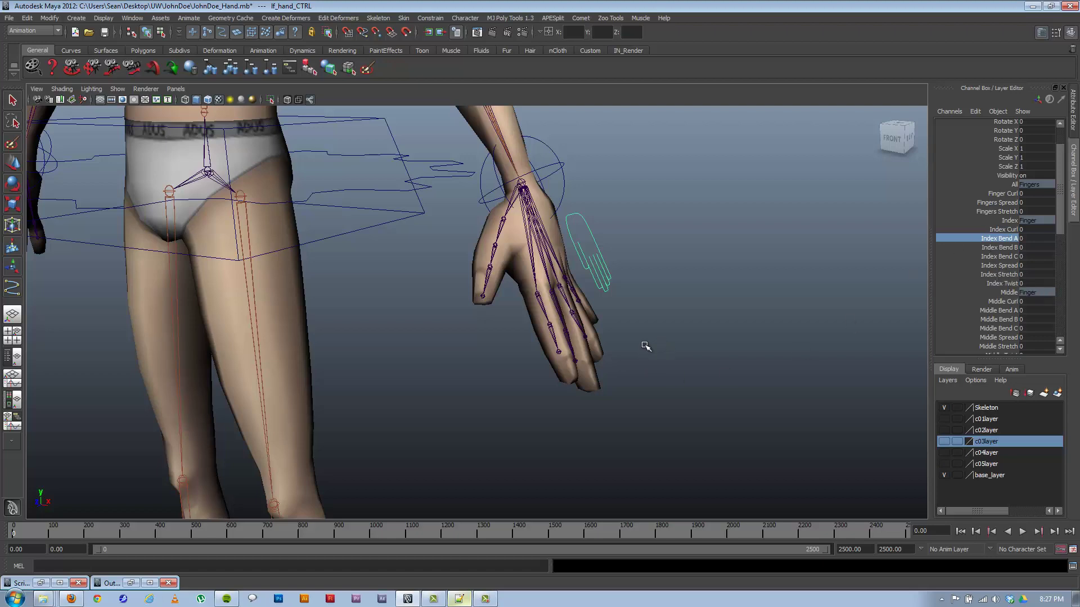
middle_click_drag(645, 346, 332, 460, "alt")
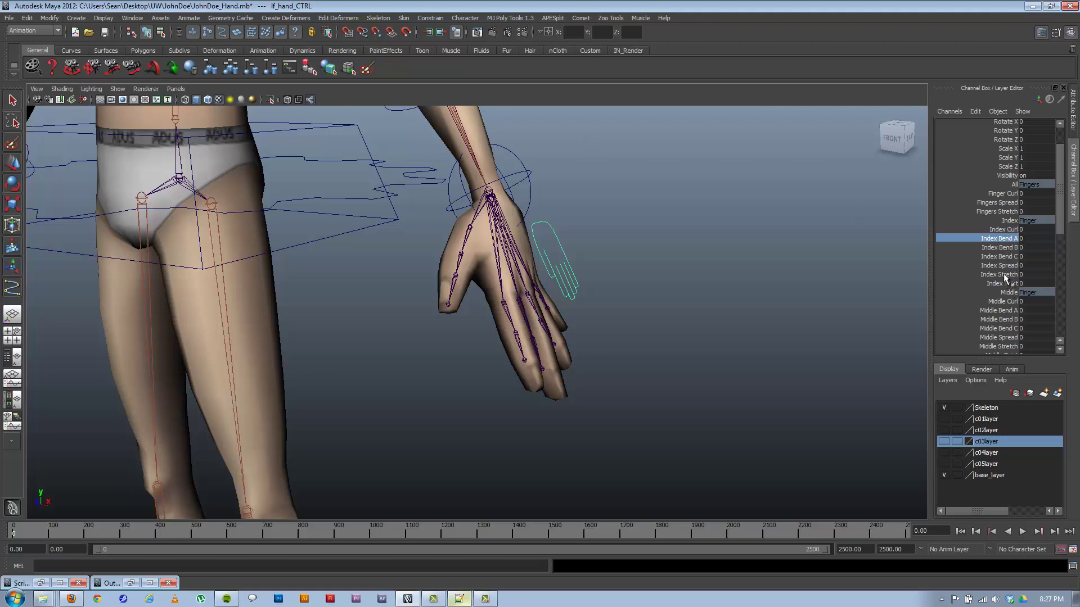
left_click(133, 18)
mouse_move(141, 38)
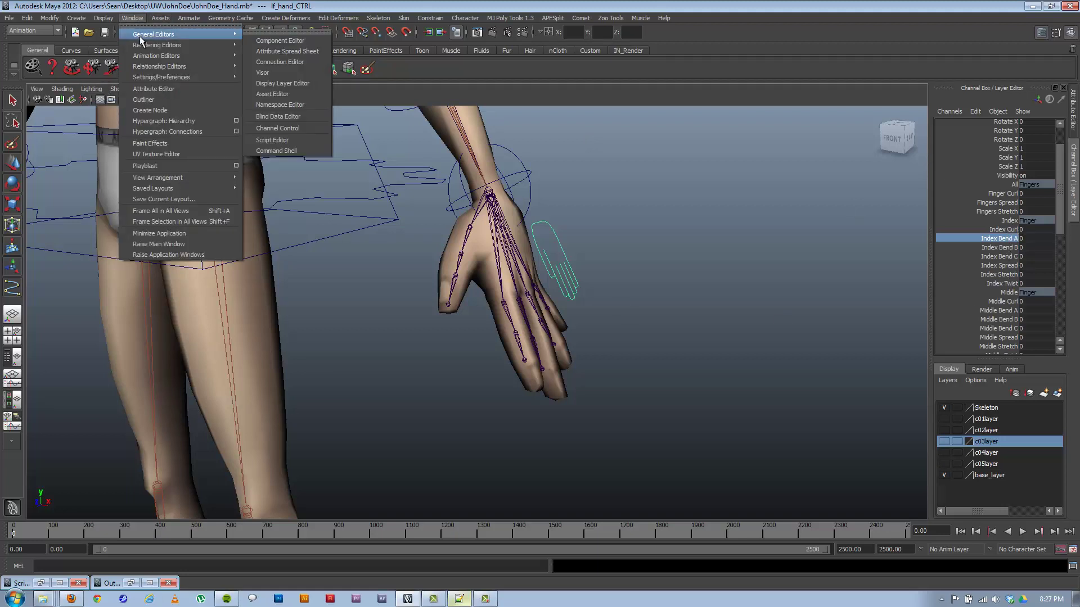
left_click(157, 131)
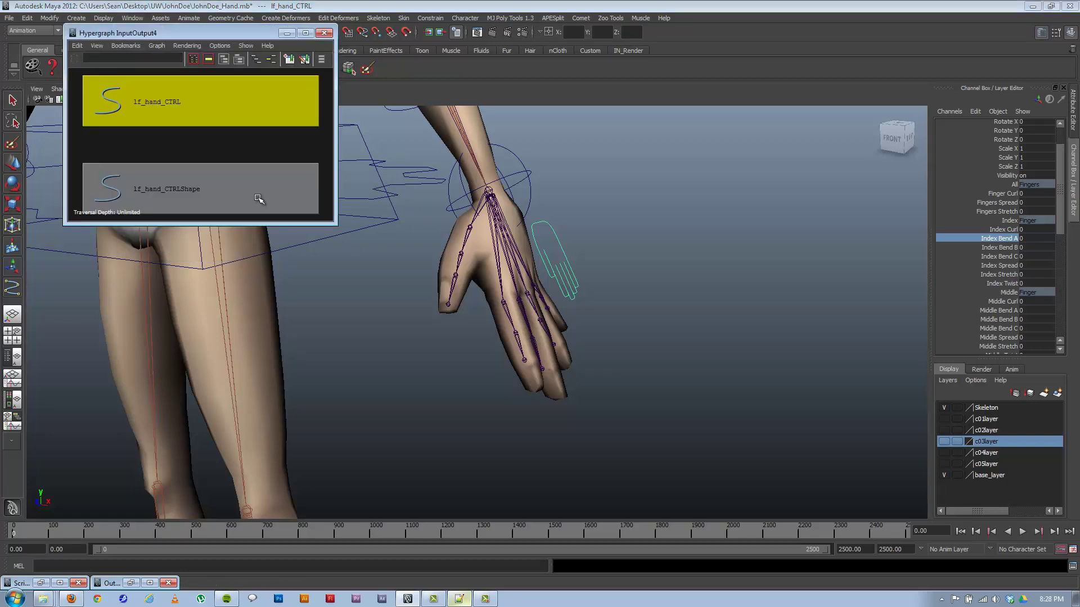
Clear the command history in the Script Editor and minimize the editor
scroll(591, 270, "down", 5)
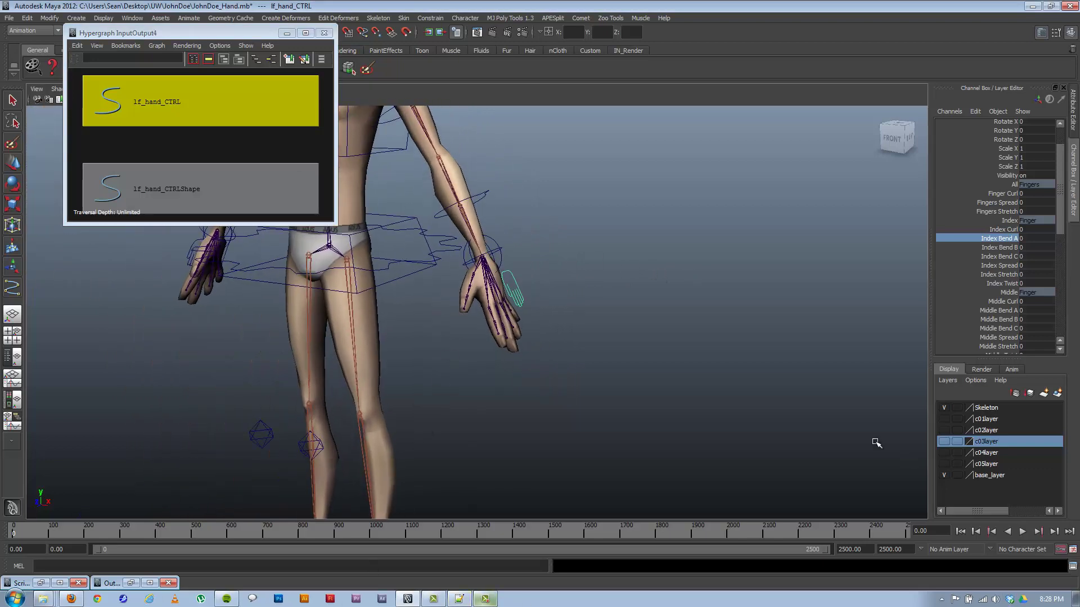
left_click(564, 92)
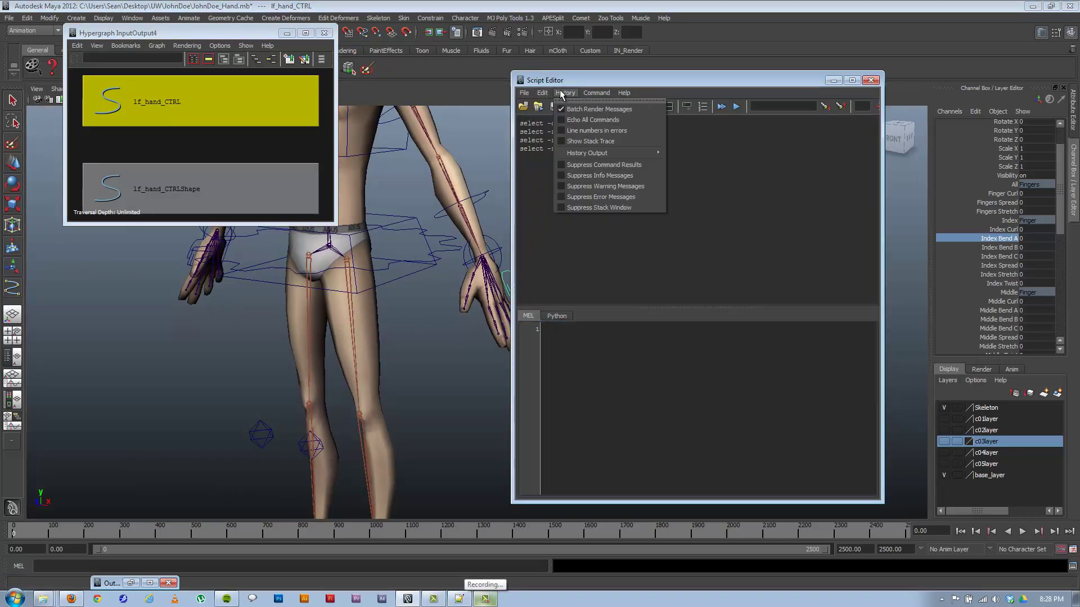
mouse_move(542, 92)
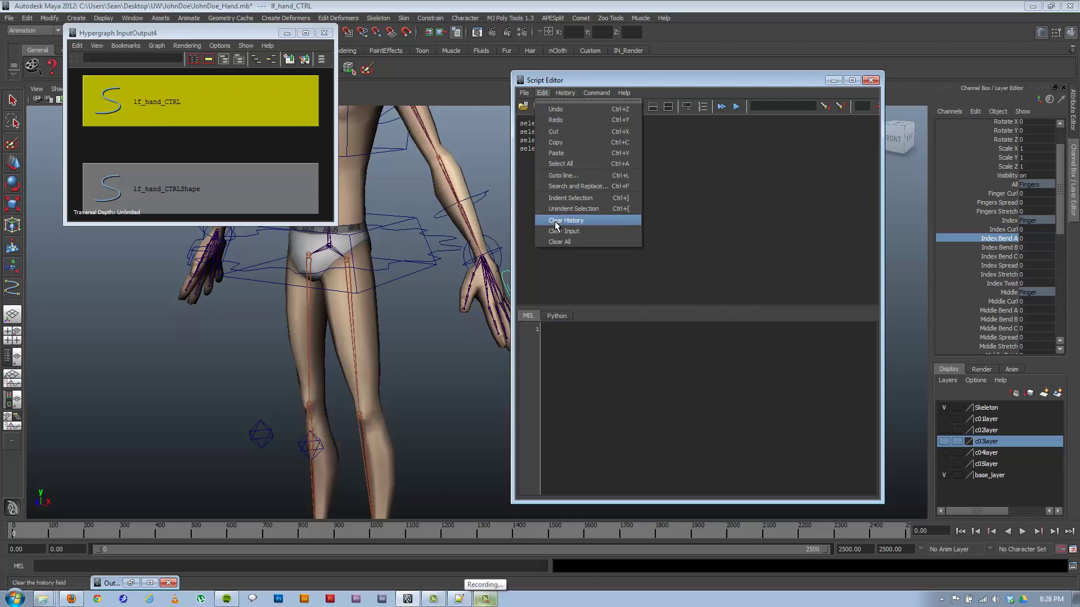
left_click(555, 221)
left_click(832, 79)
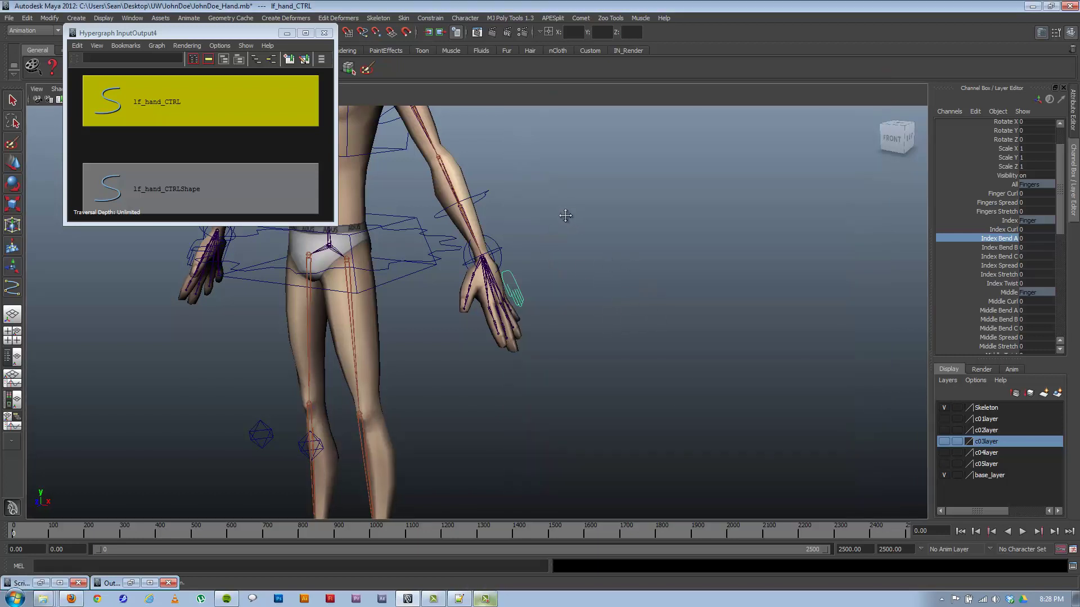
Bring the Script Editor back up over the character view
left_click_drag(567, 214, 582, 264, "alt")
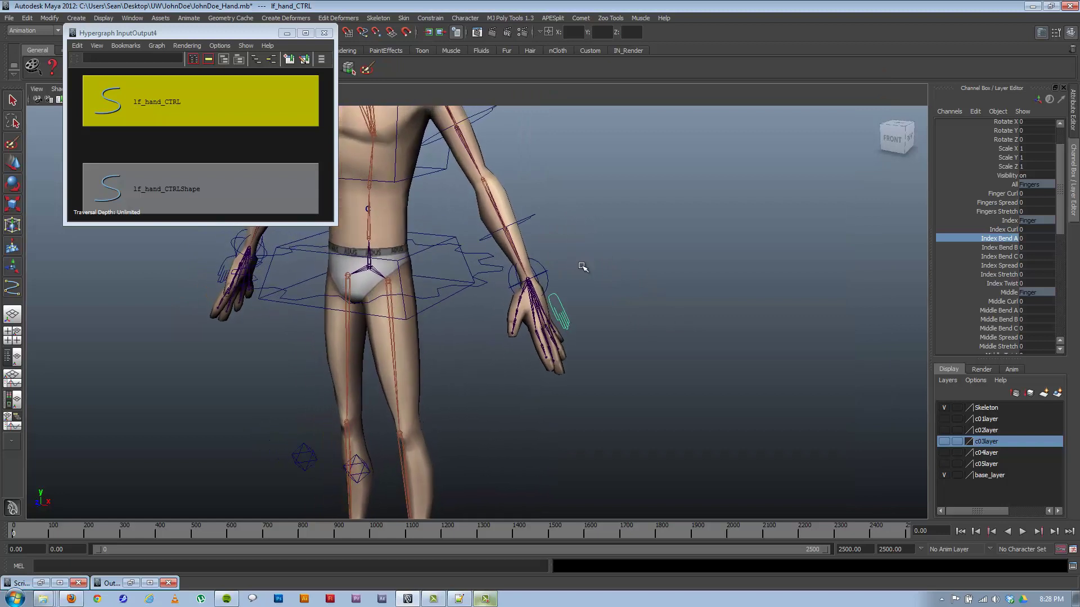
left_click(1072, 566)
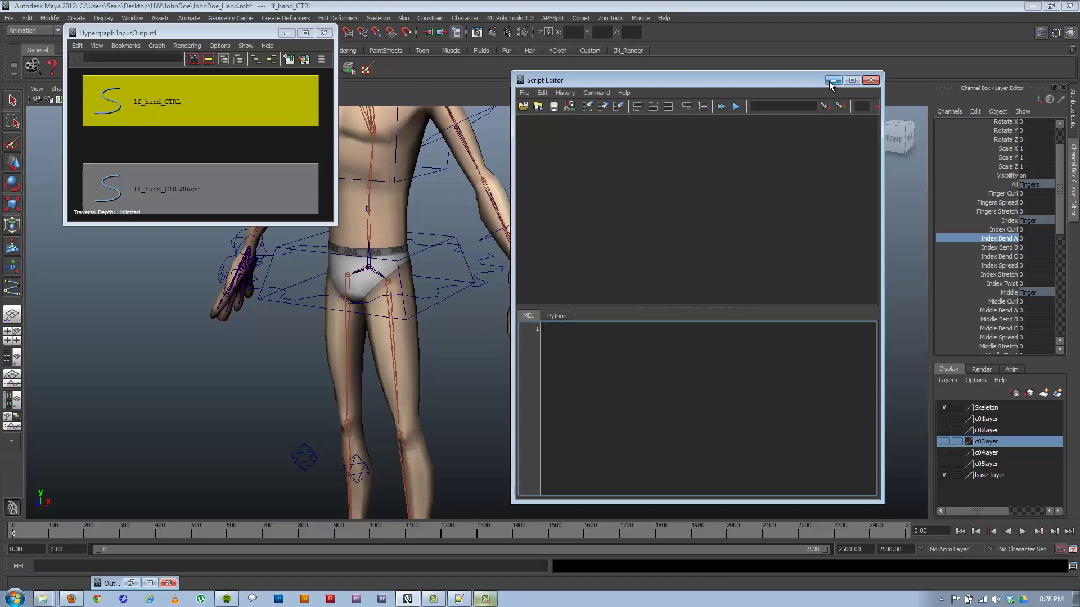
Minimize the Script Editor and enlarge the Hypergraph window to give the lf_hand_CTRL graph more room
left_click(833, 80)
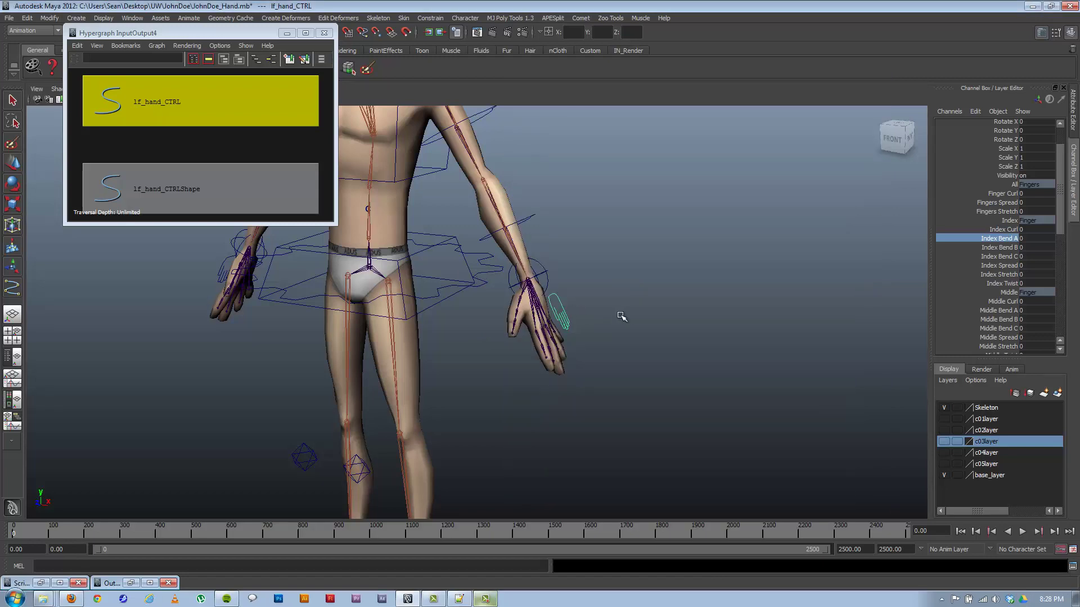
left_click_drag(571, 323, 568, 324, "alt")
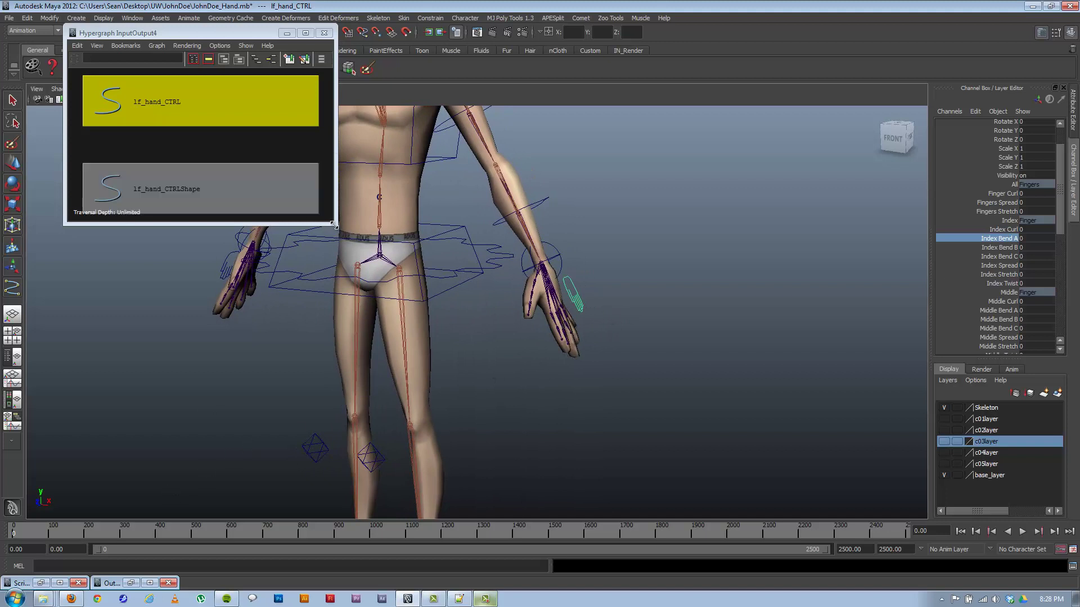
left_click_drag(336, 225, 522, 467)
scroll(283, 292, "down", 2)
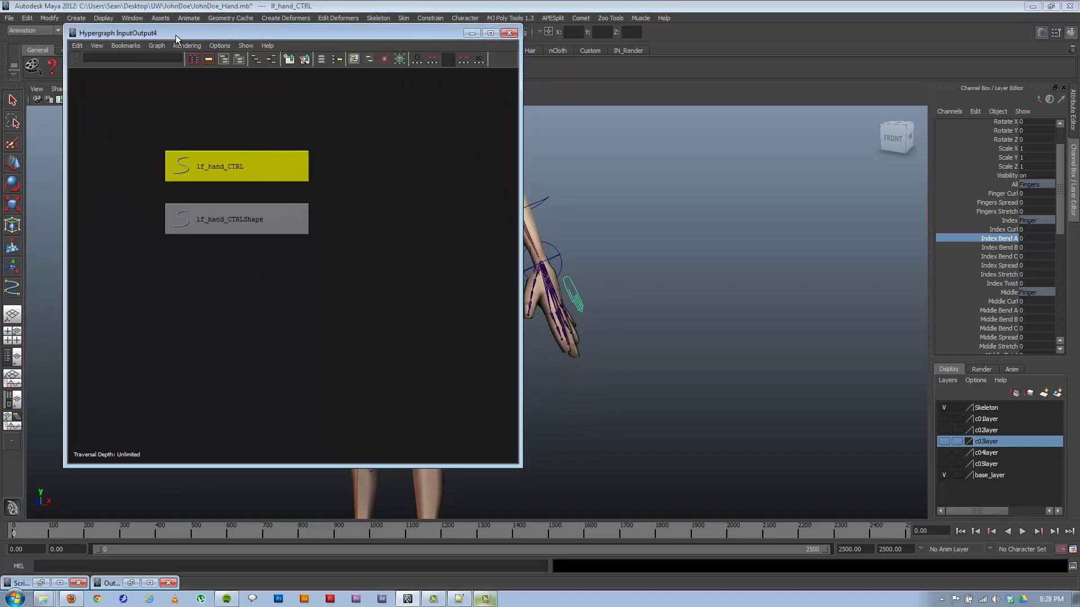
Bring up the Create Render Node window and arrange it beside the Hypergraph so both are accessible
left_click(185, 46)
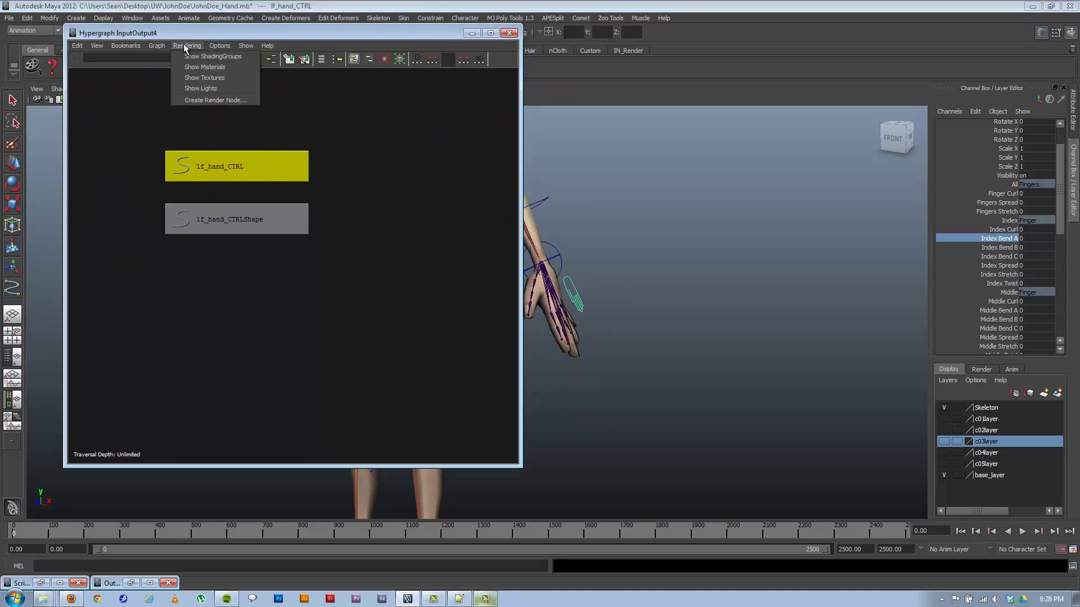
left_click(198, 101)
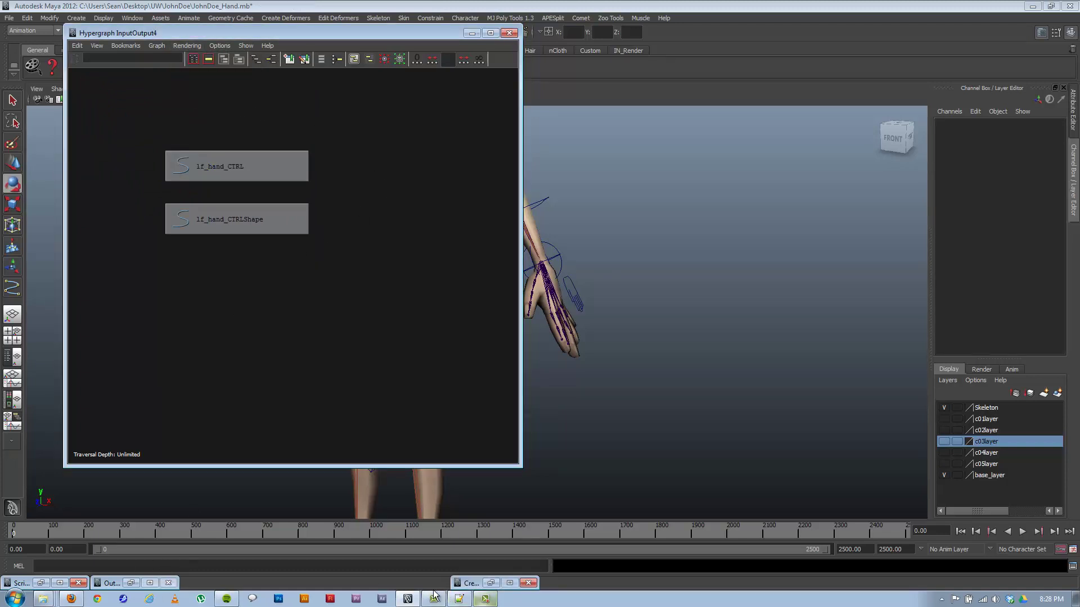
left_click(490, 584)
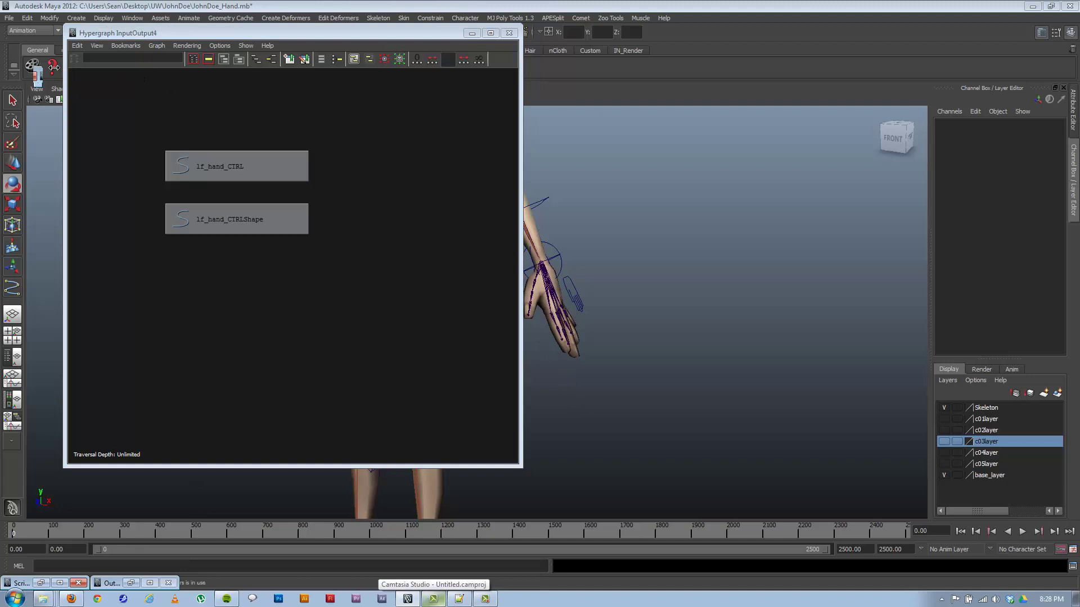
left_click_drag(322, 379, 257, 530)
left_click_drag(319, 28, 574, 26)
Create three +/- Average utility nodes, and minimize the Create Render Node window
left_click(67, 201)
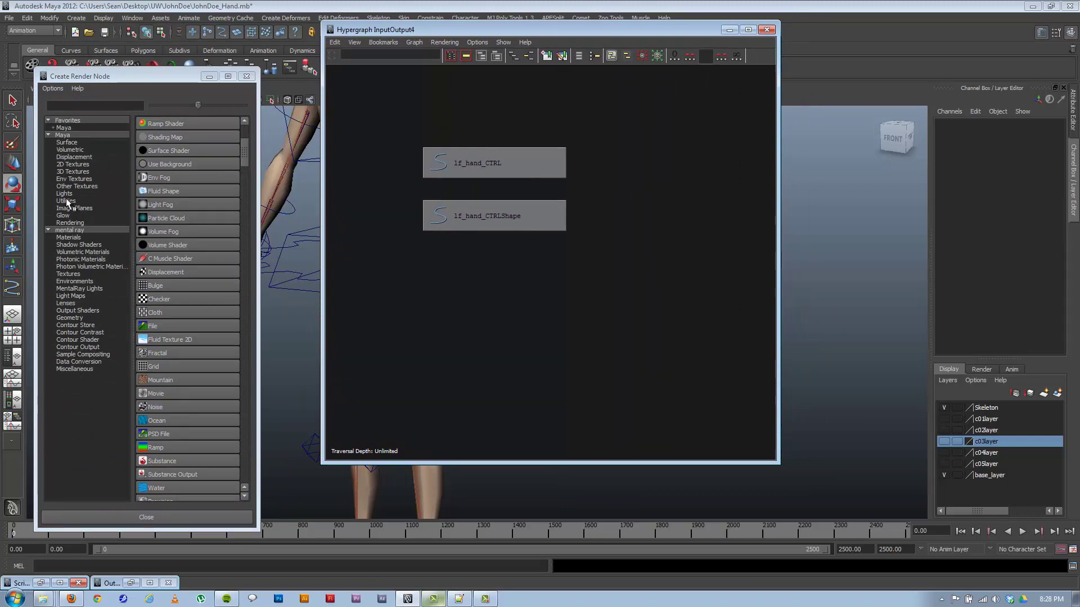
left_click_drag(245, 248, 246, 265)
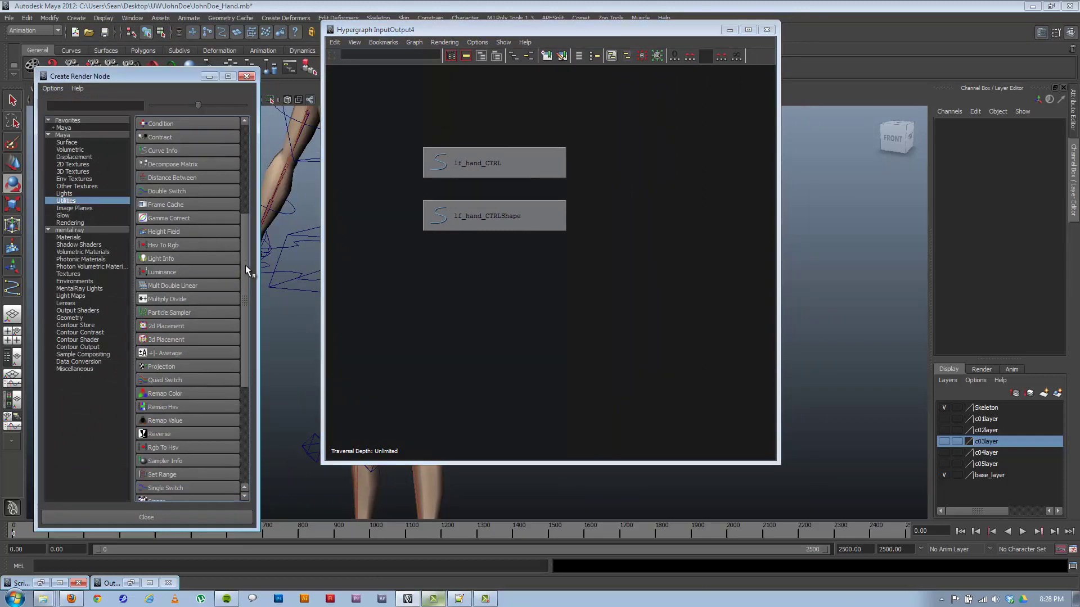
left_click(163, 354)
left_click(163, 354)
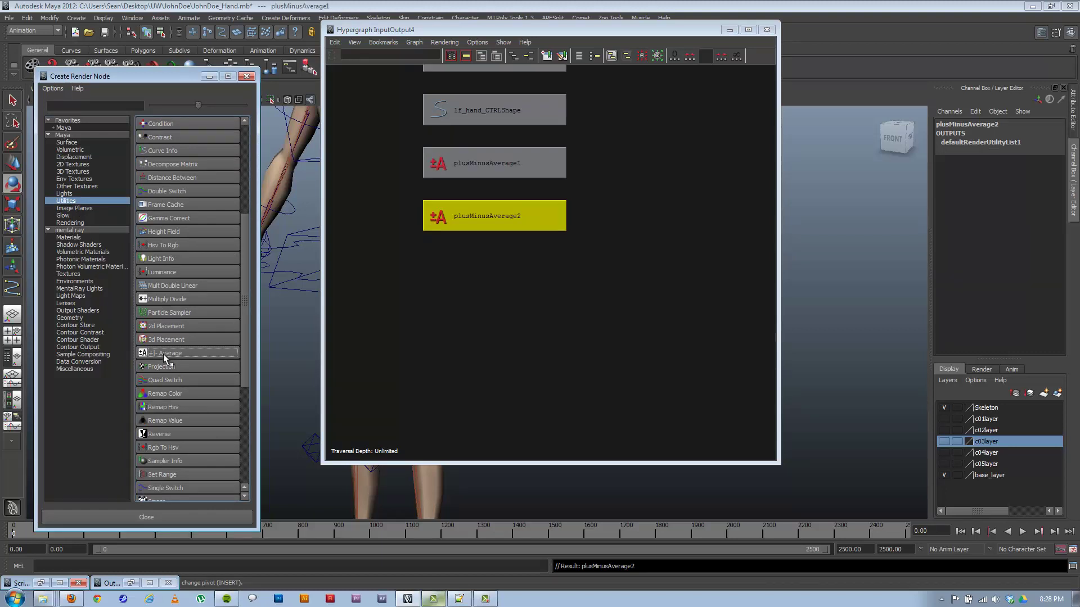
left_click(164, 354)
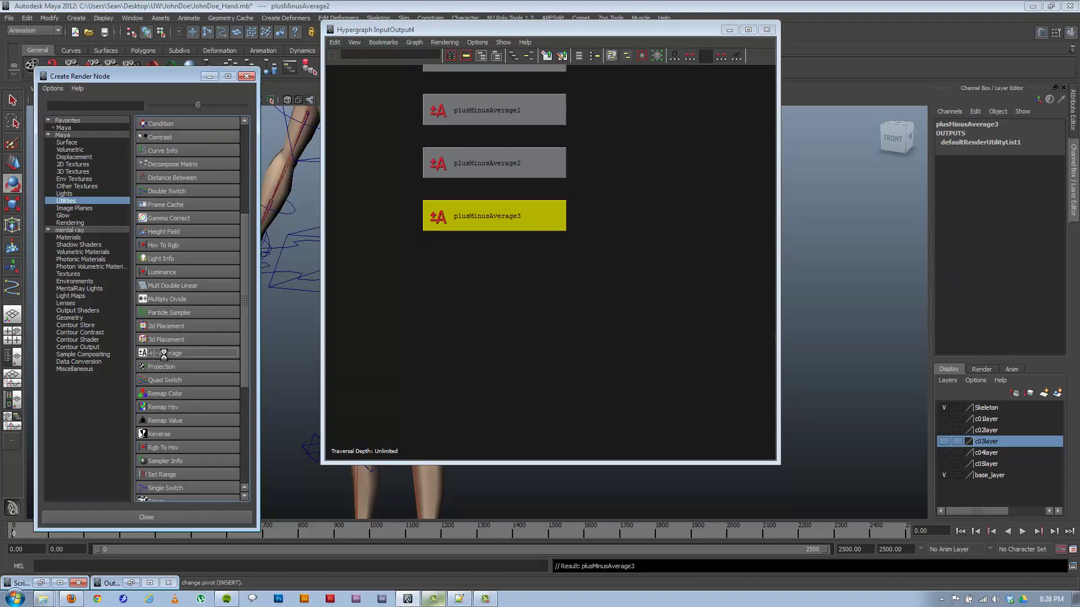
left_click(209, 76)
Rename the plusMinusAverage1 node as lf_index_a_Plus and copy the new name
left_click(515, 111)
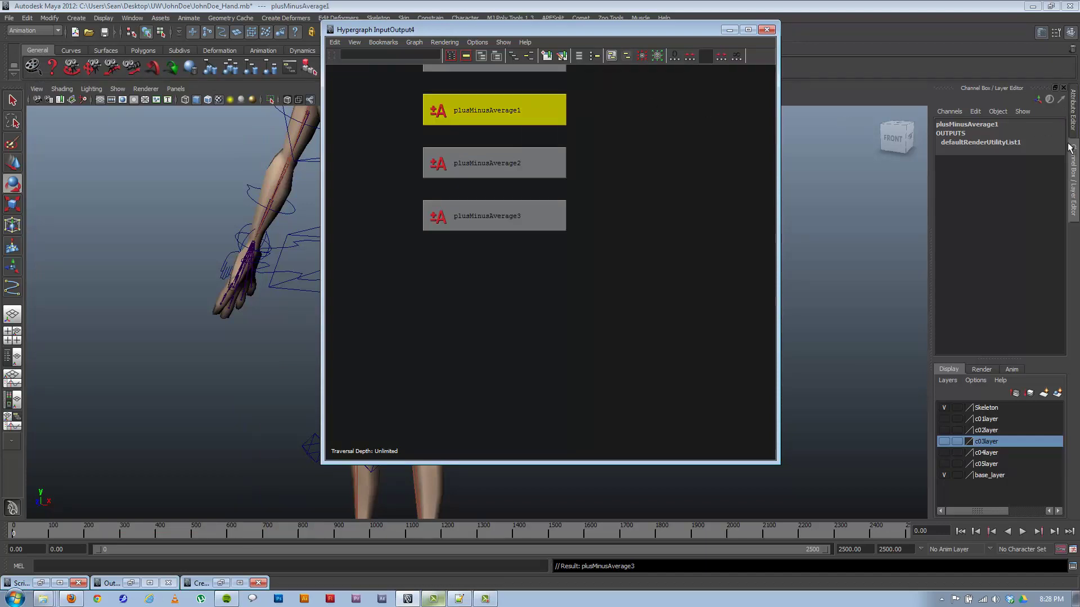
left_click(966, 125)
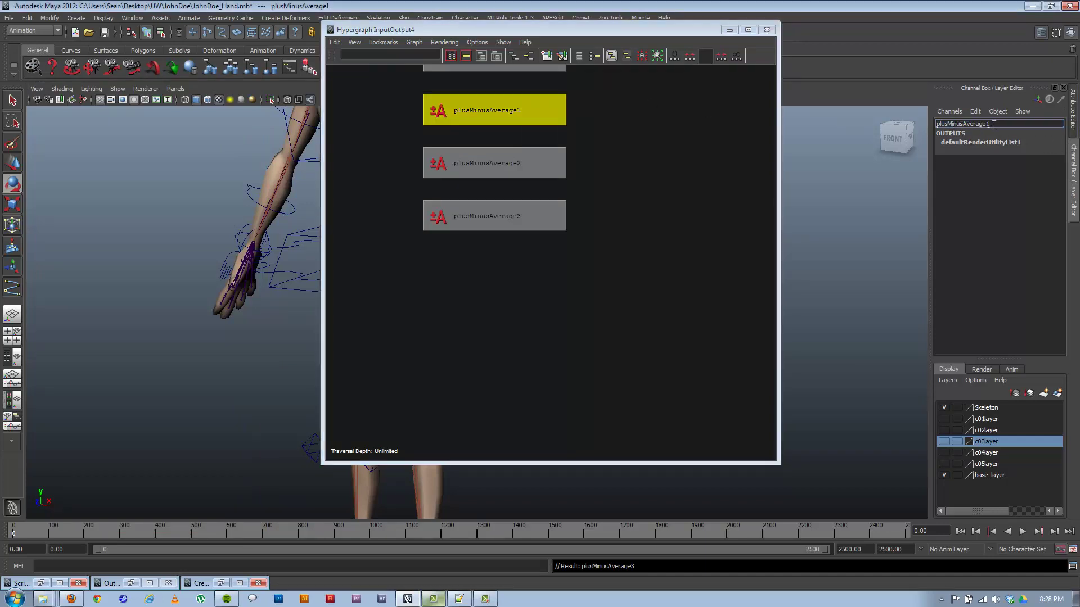
double_click(966, 124)
key("BackSpace")
left_click_drag(985, 123, 810, 123)
key("ctrl+c")
key("Return")
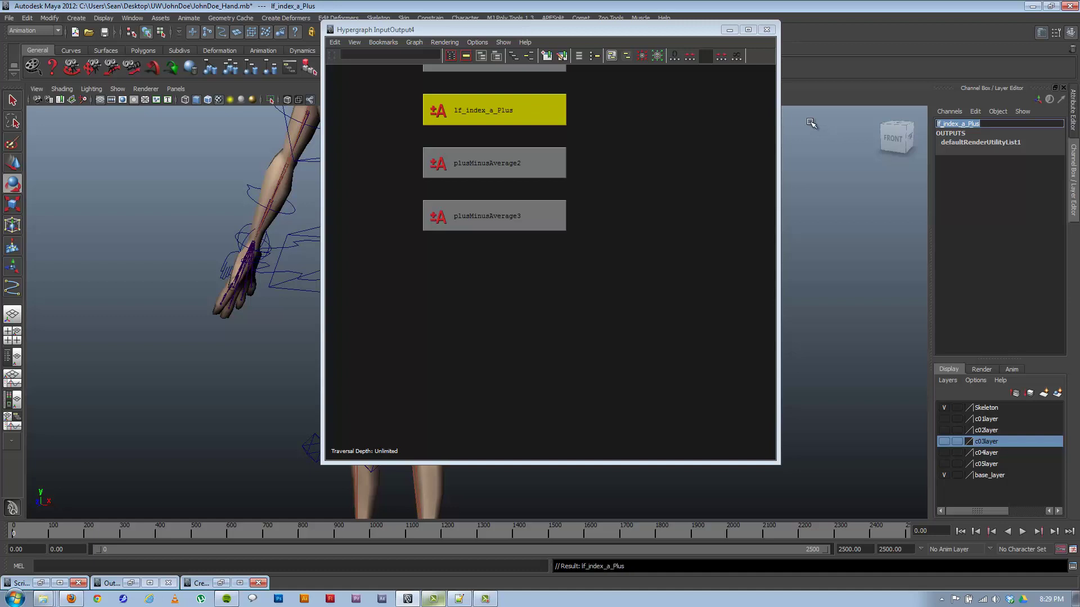
Rename the plusMinusAverage2 node as lf_index_b_Plus, reusing the copied name
left_click(501, 164)
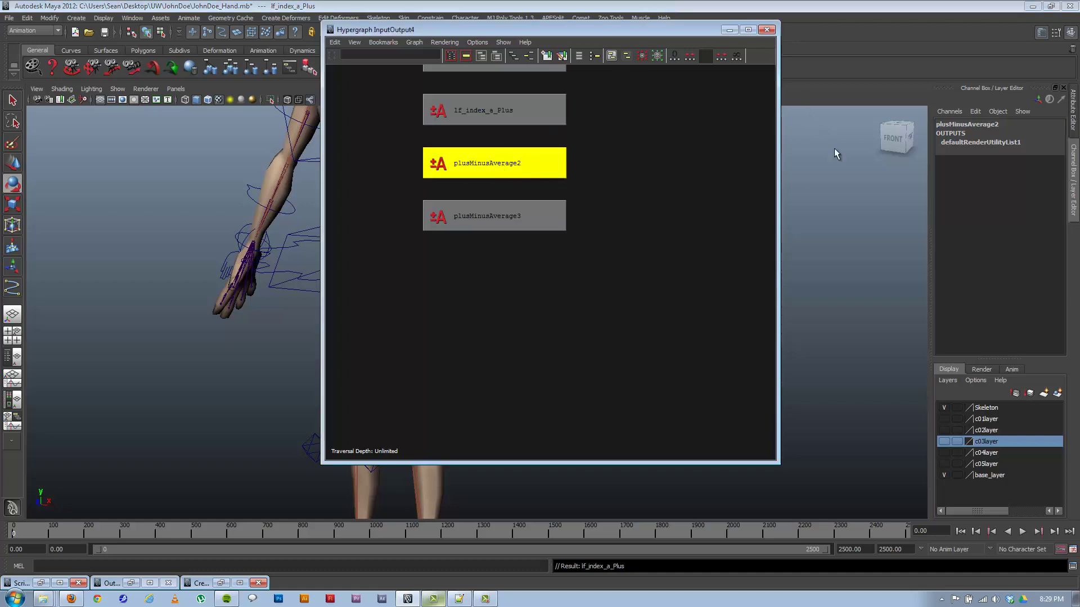
left_click(966, 125)
key("ctrl+v")
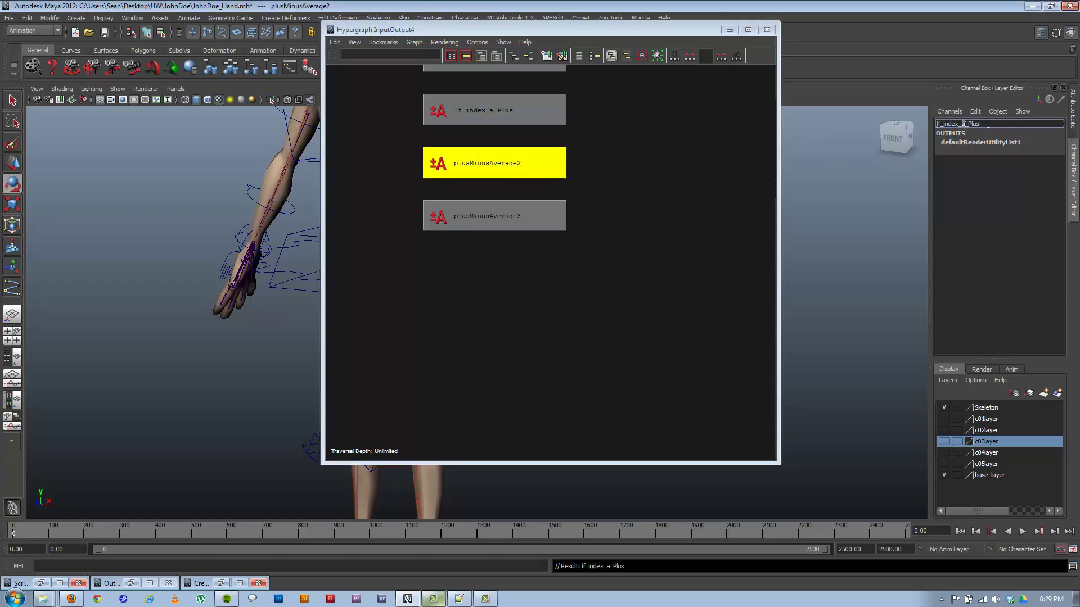
type("b")
key("Return")
Rename the plusMinusAverage3 node as lf_index_c_Plus, reusing the copied name
left_click(505, 221)
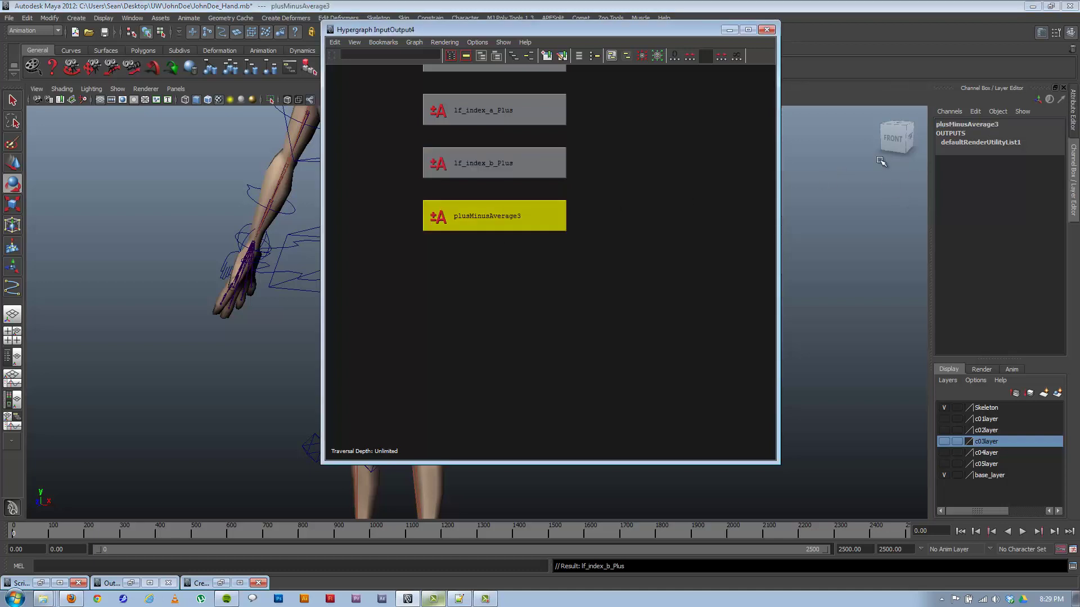
left_click(961, 125)
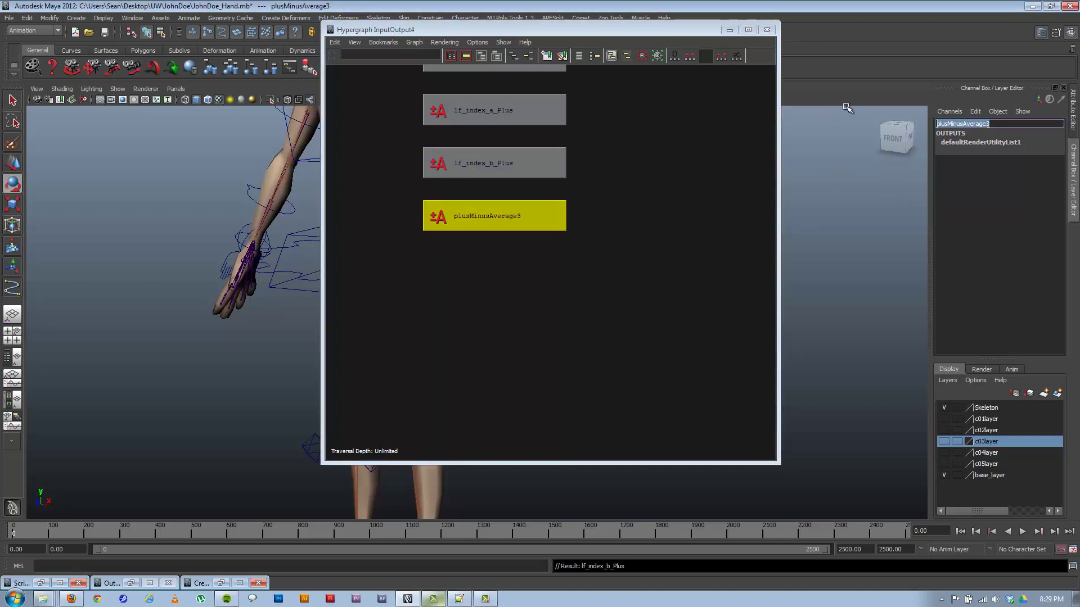
key("ctrl+v")
type("c")
key("Return")
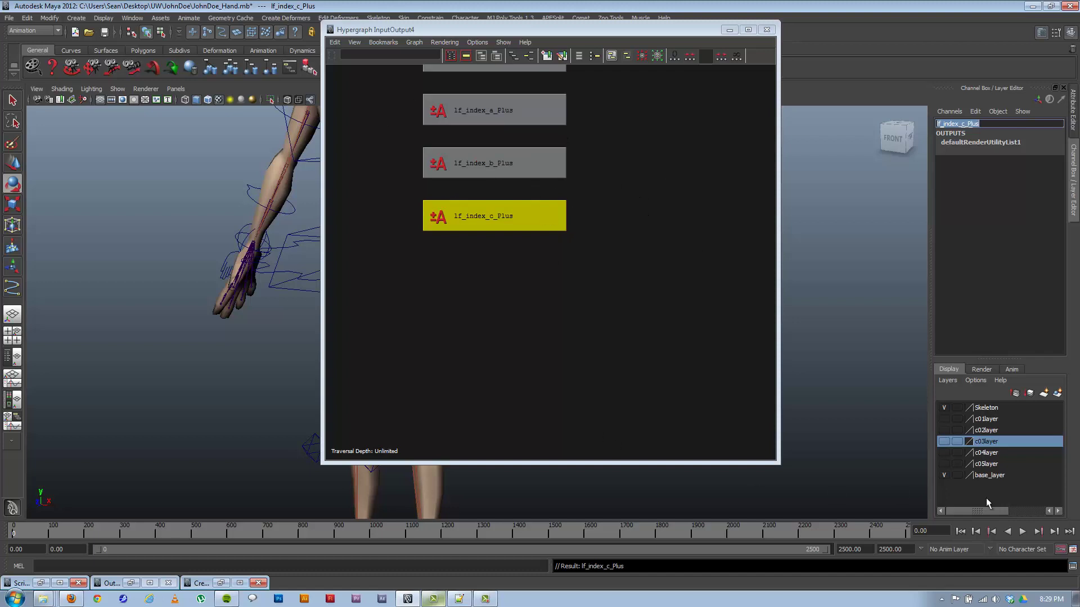
Copy the node creation and renaming commands from the Script Editor history into a new Notepad++ document
left_click(1072, 566)
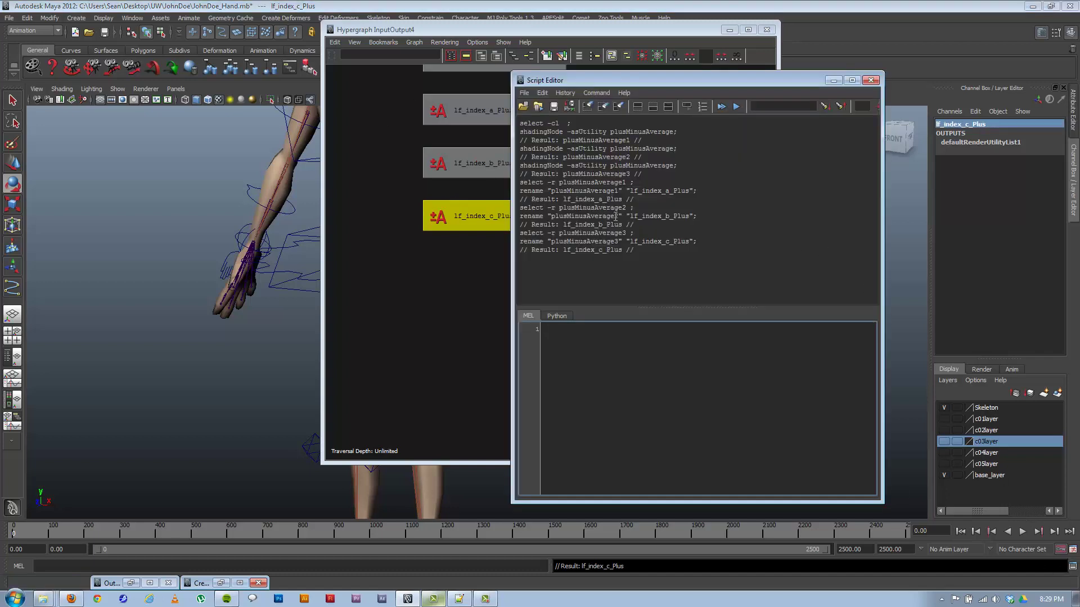
left_click_drag(727, 247, 521, 122)
key("ctrl+c")
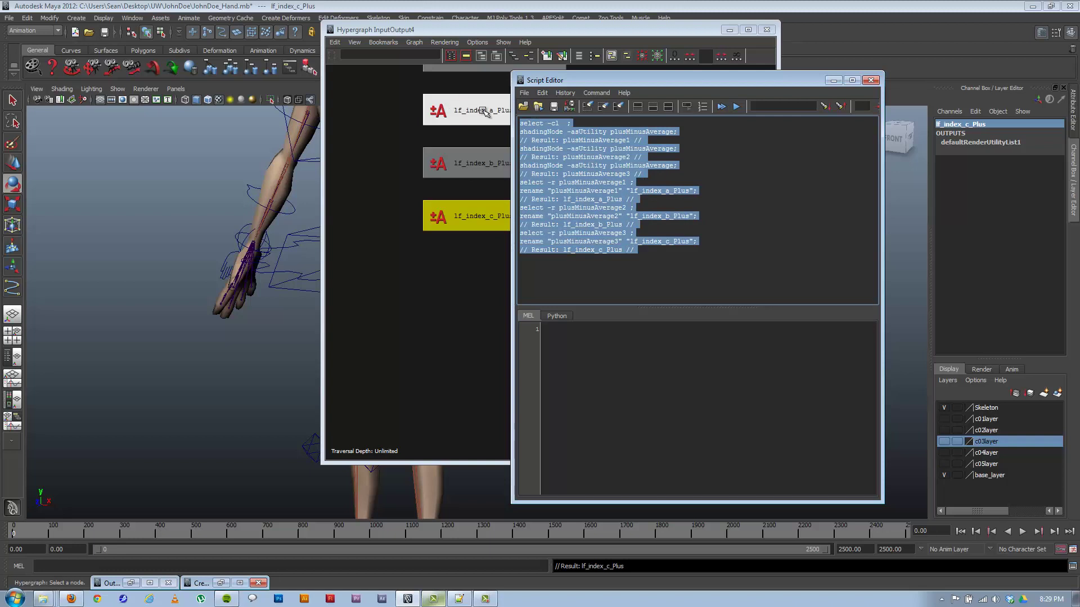
left_click(459, 600)
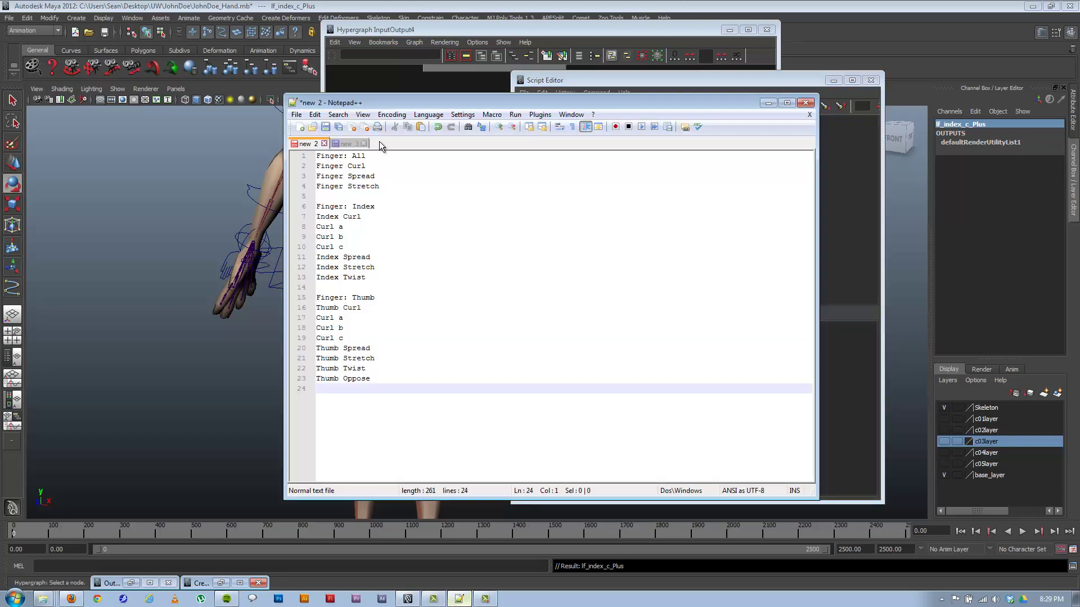
left_click(296, 115)
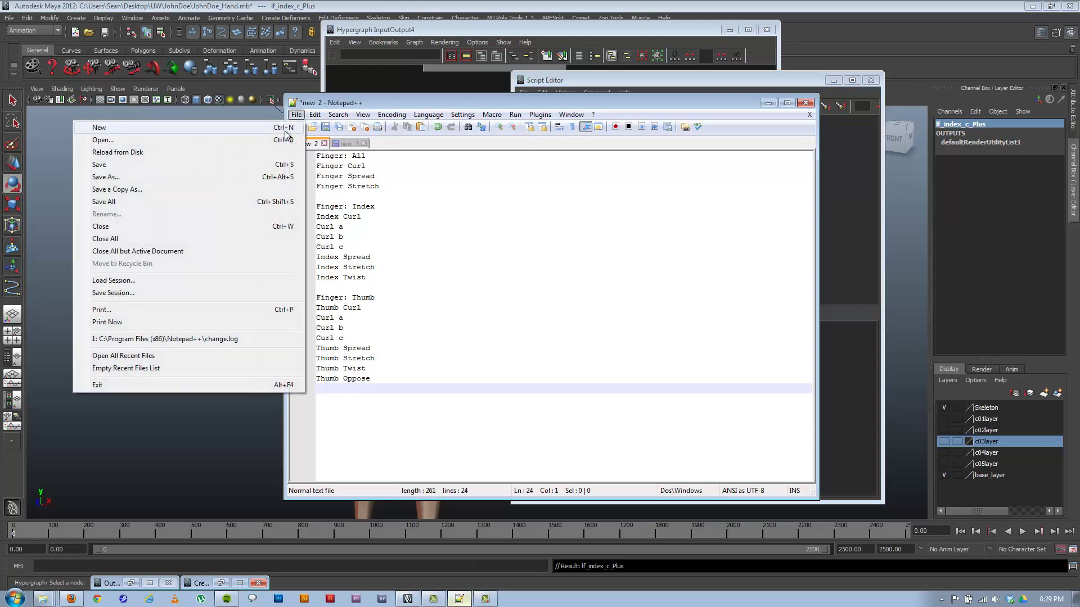
left_click(284, 130)
key("ctrl+v")
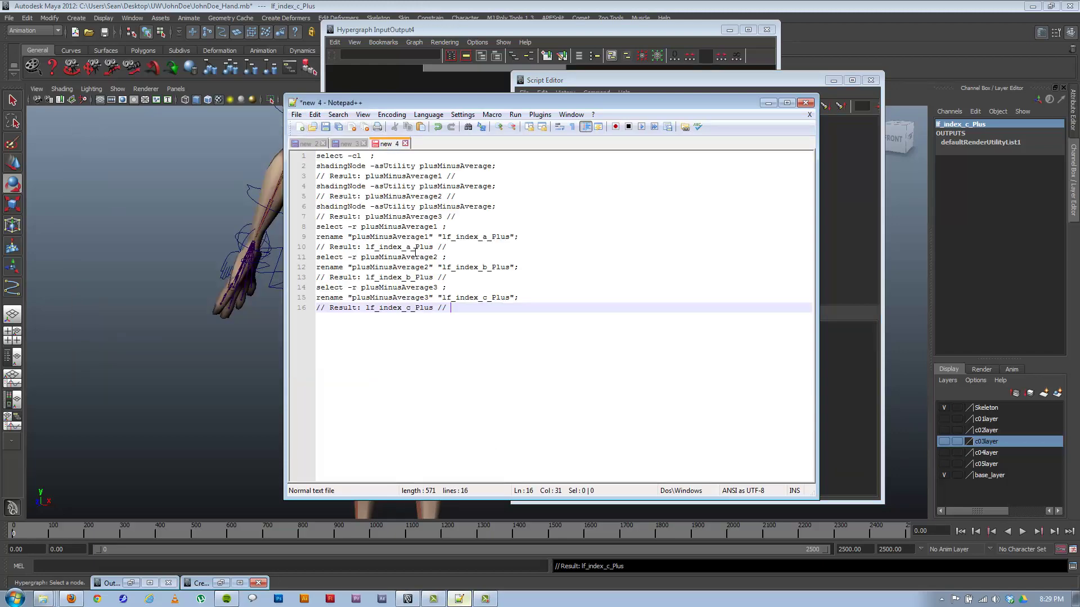
Delete the "select -cl" command and the result comments for plusMinusAverage1 and plusMinusAverage2 from the script
left_click(391, 156)
key("shift+Home")
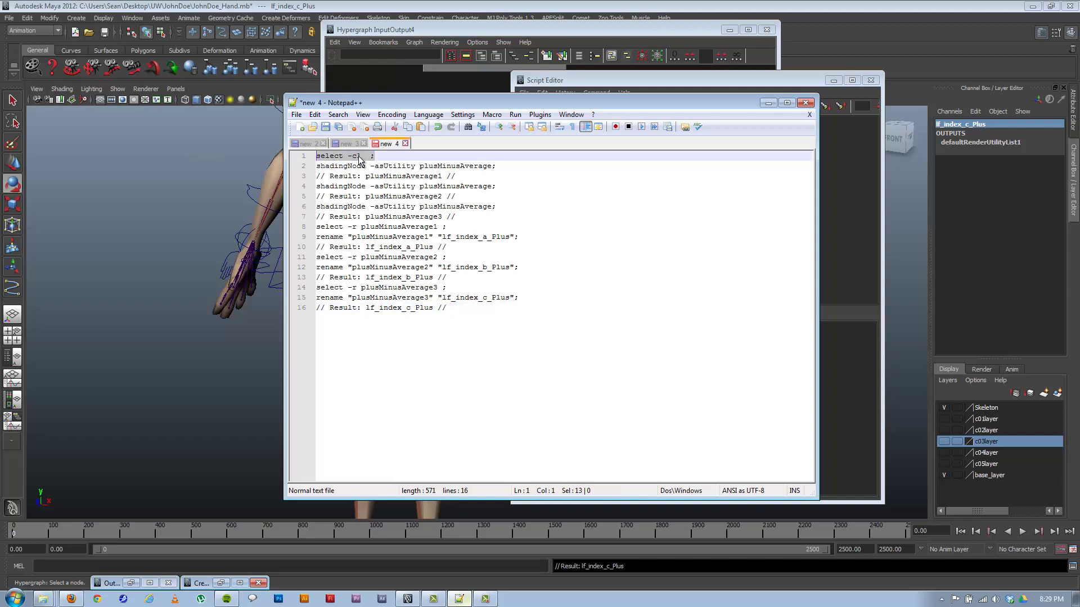
key("Delete")
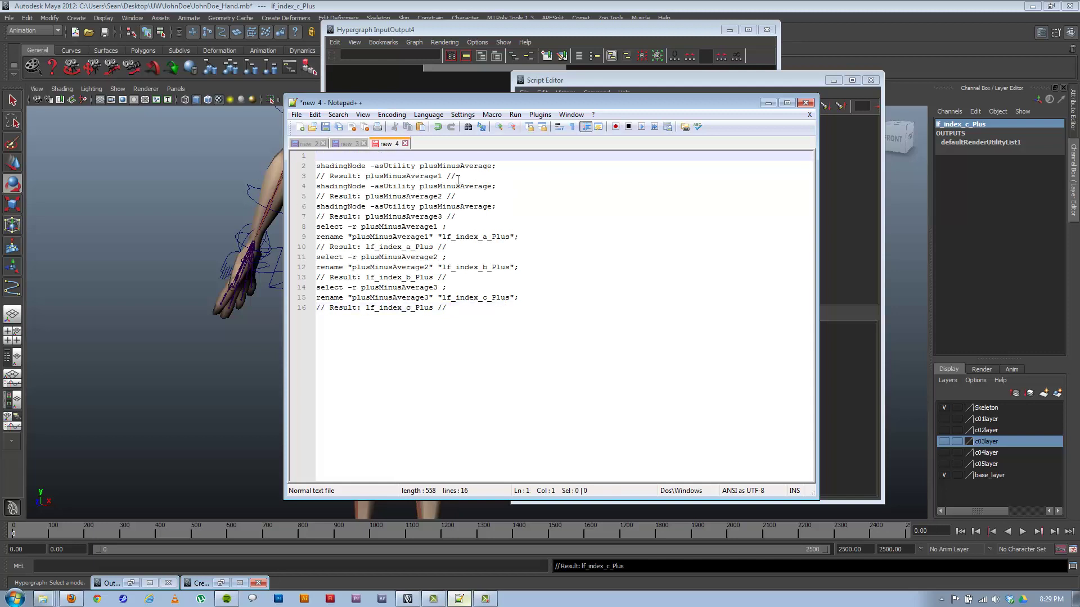
left_click(458, 179)
key("shift+Home")
key("Delete")
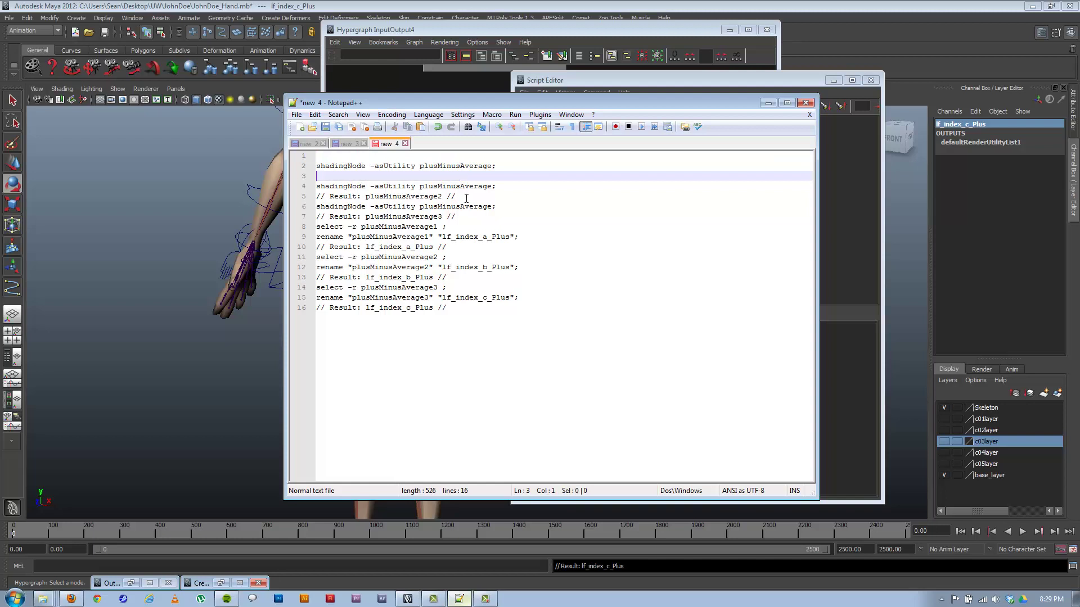
left_click(466, 199)
key("shift+Home")
key("Delete")
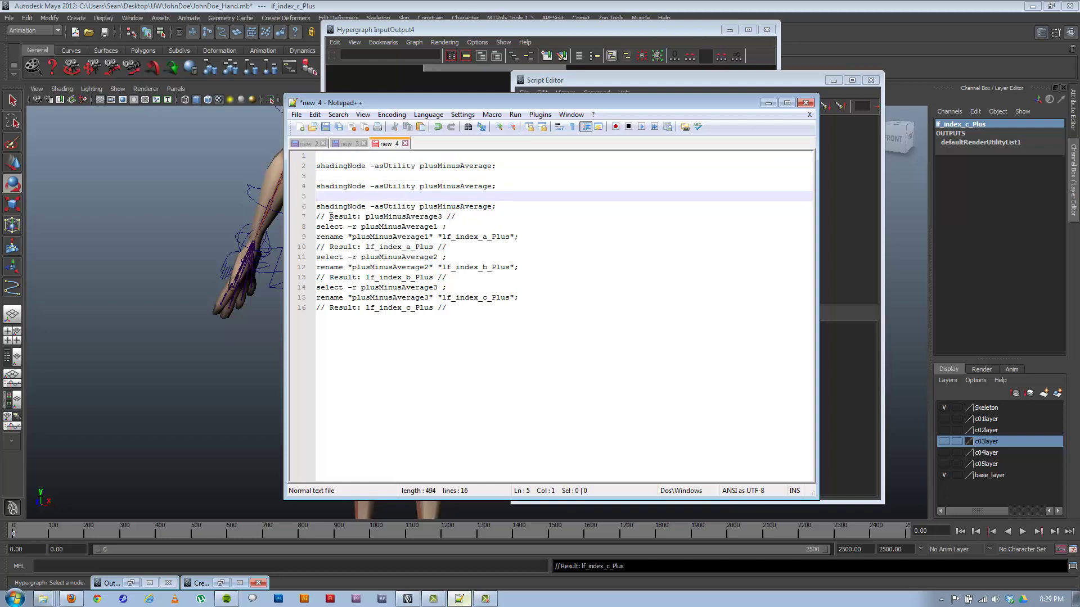
Delete the remaining result comments for plusMinusAverage3, lf_index_a_Plus, lf_index_b_Plus and lf_index_c_Plus from the script
left_click(331, 217)
left_click_drag(461, 217, 314, 218)
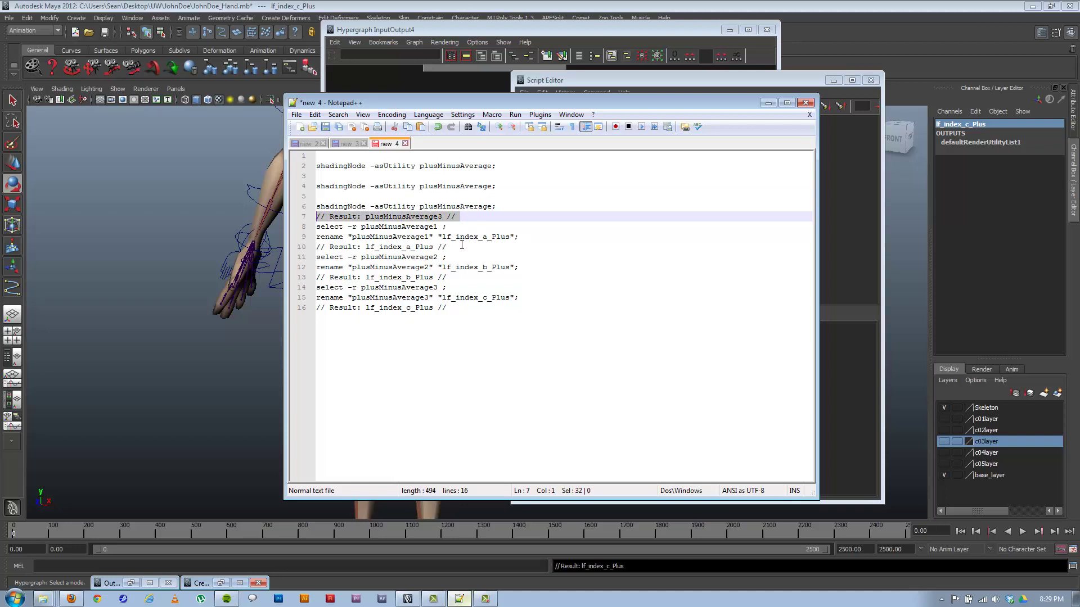
key("BackSpace")
key("BackSpace")
left_click_drag(457, 236, 306, 239)
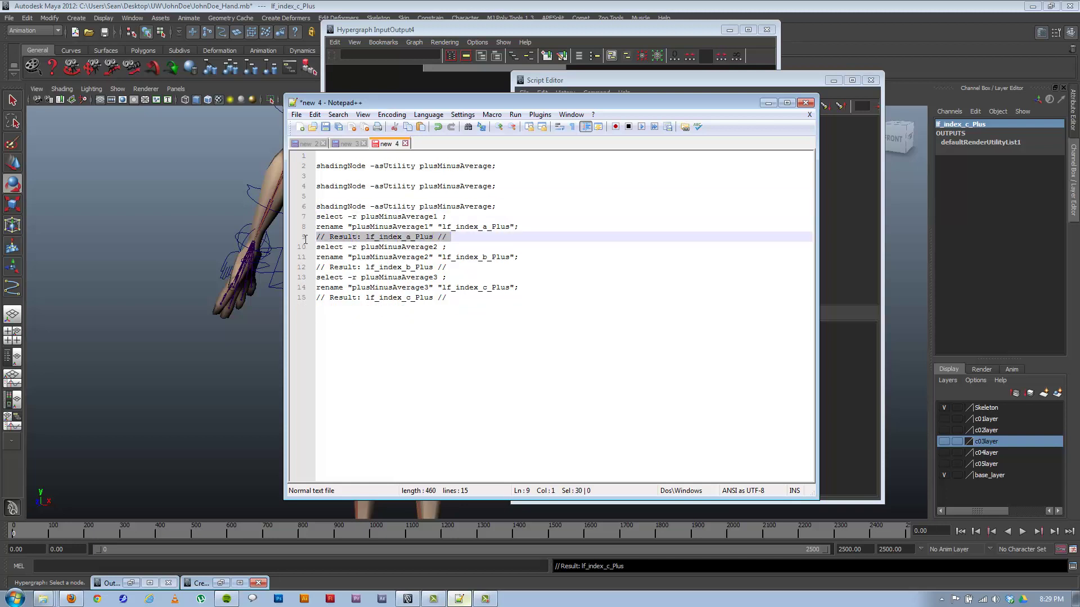
key("BackSpace")
key("BackSpace")
left_click_drag(449, 257, 301, 258)
key("BackSpace")
left_click_drag(453, 288, 316, 287)
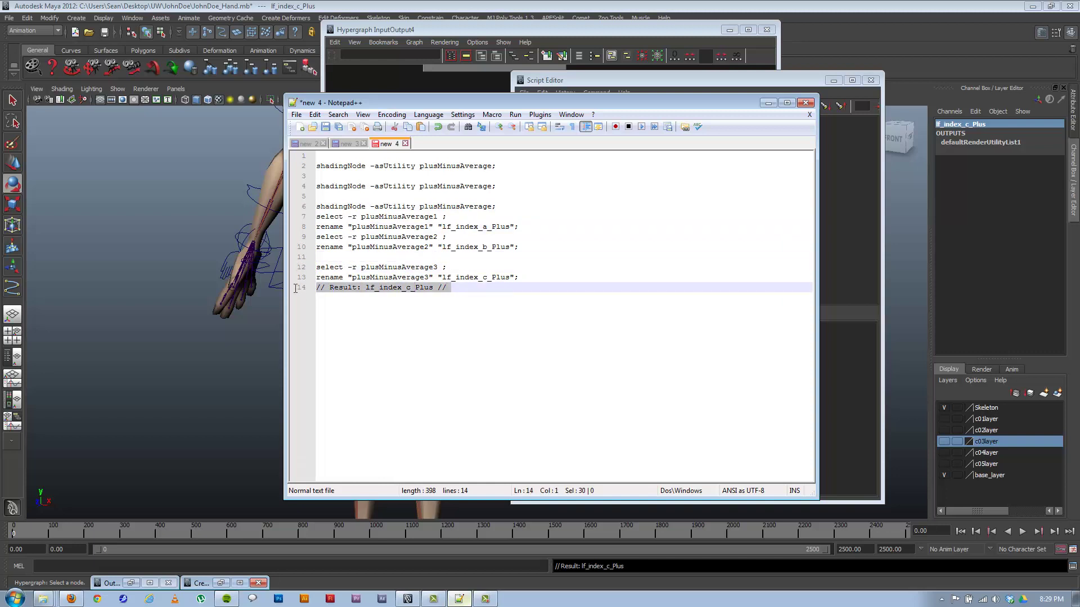
key("BackSpace")
Remove the blank lines between the shadingNode, select and rename commands
left_click(370, 257)
key("BackSpace")
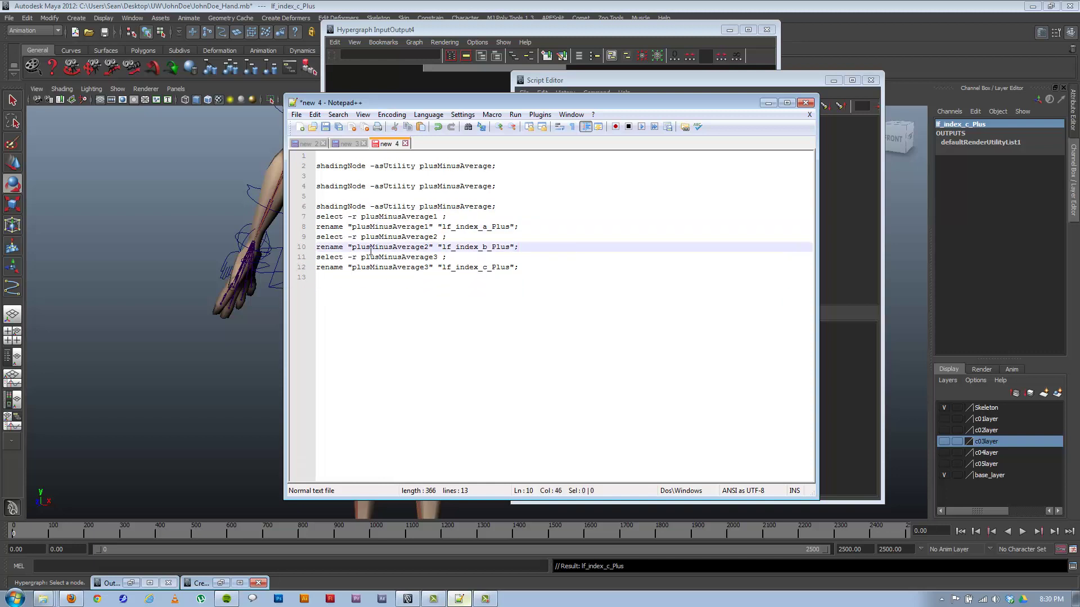
left_click(371, 206)
left_click(370, 196)
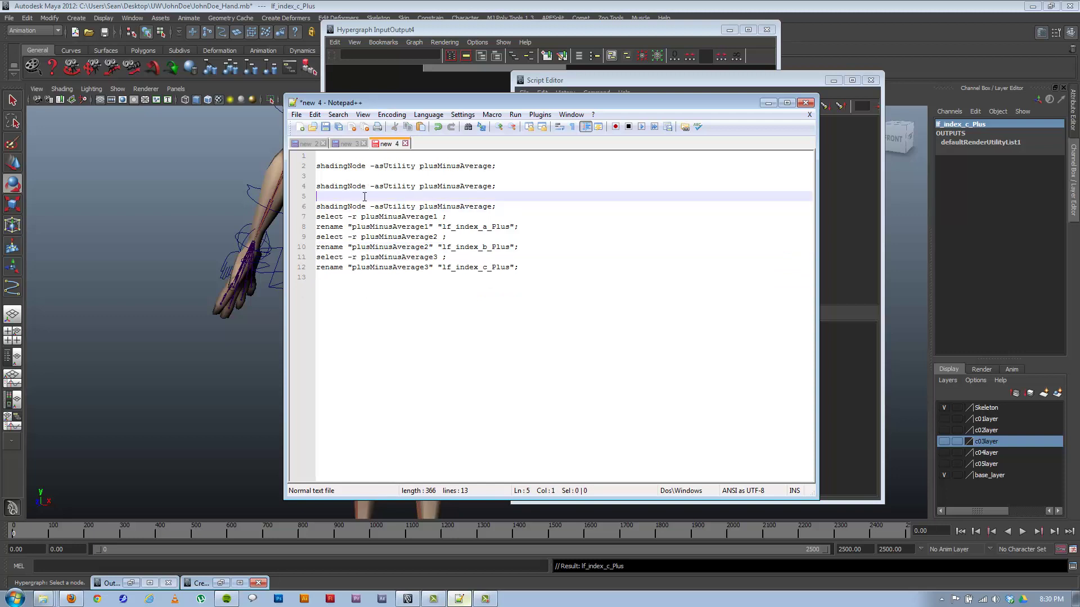
key("BackSpace")
left_click(369, 176)
key("BackSpace")
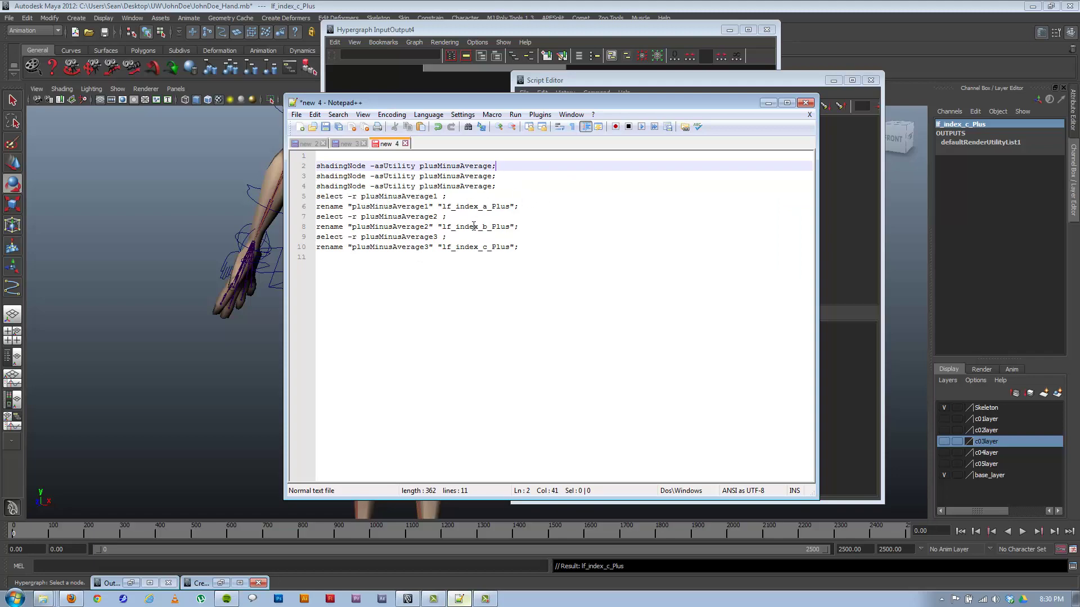
Add the flag -n "lf_index_a_Plus" to the first shadingNode command, copying the name from its rename line
left_click_drag(460, 102, 594, 109)
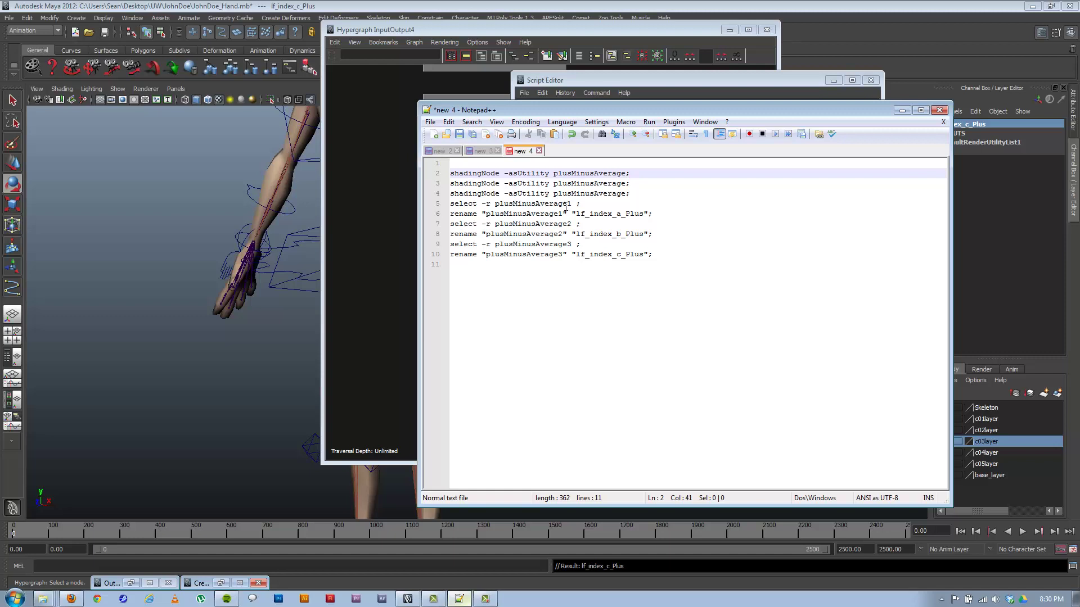
left_click_drag(576, 214, 644, 217)
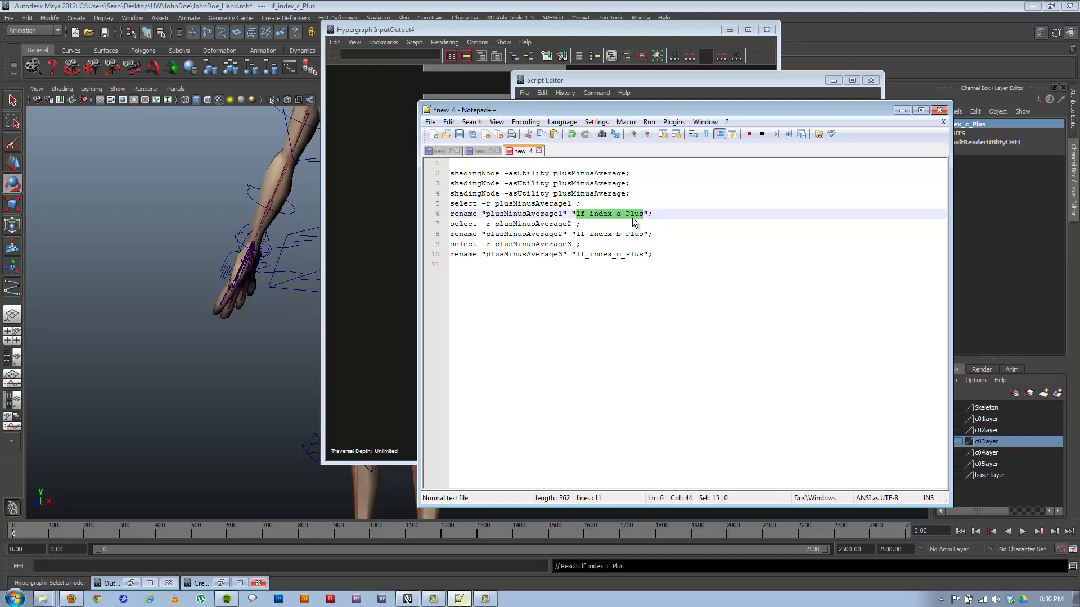
left_click(649, 213)
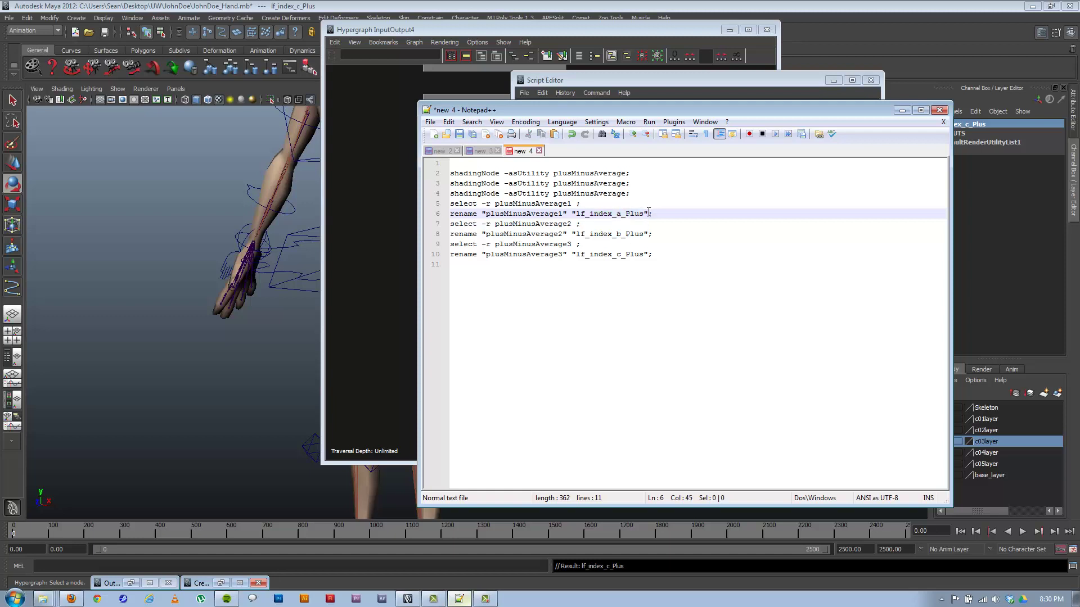
left_click_drag(648, 213, 573, 216)
key("ctrl+c")
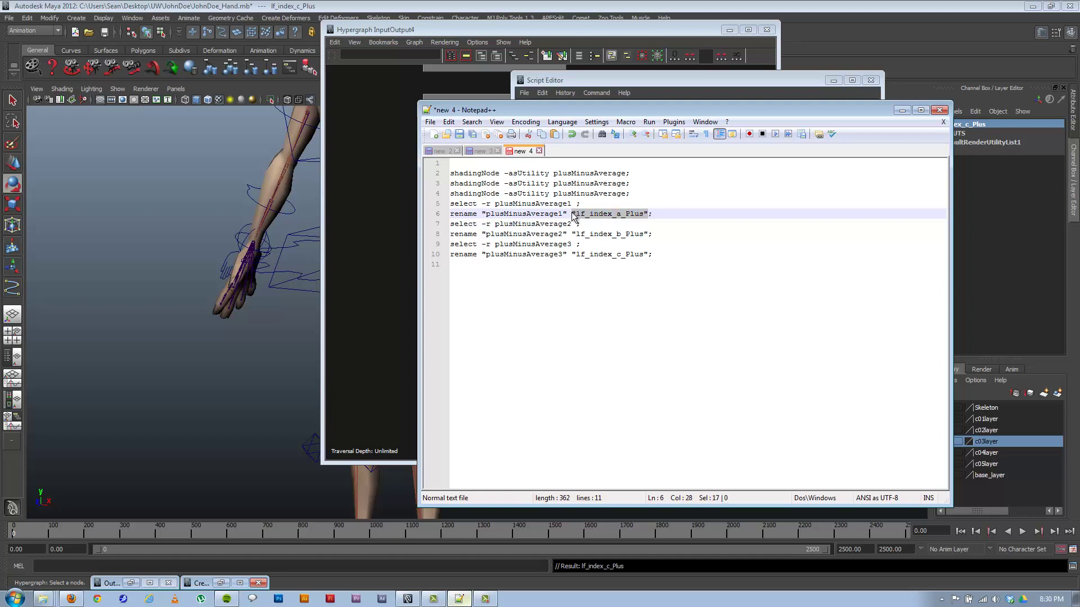
left_click(626, 173)
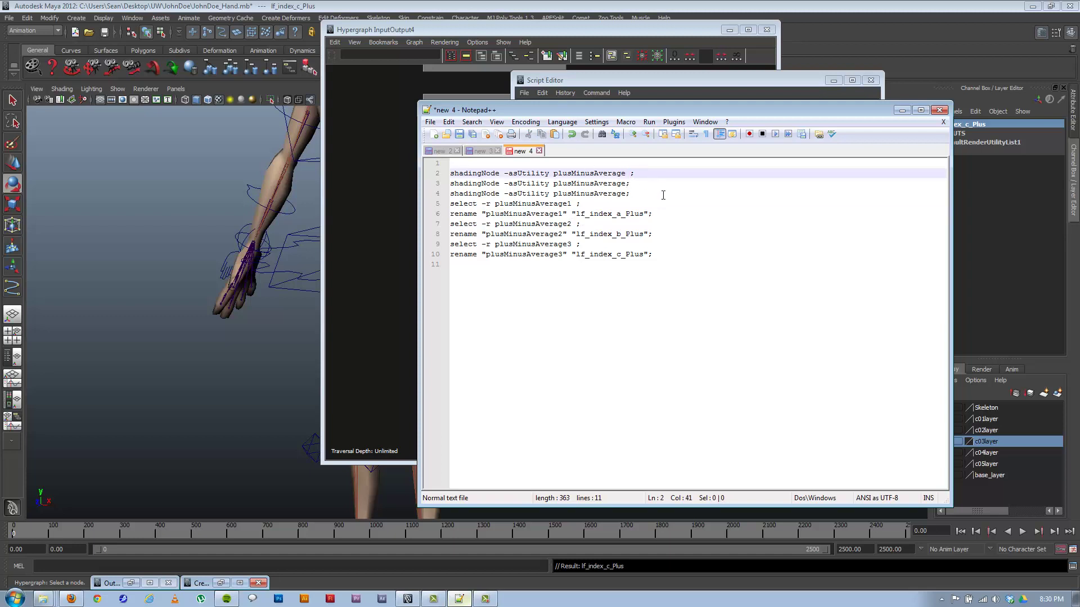
type("-n")
type("ame")
key("BackSpace")
key("BackSpace")
key("BackSpace")
key("ctrl+v")
Switch to Maya, turn off DAG Objects Only in the Outliner and locate the lf_index plus nodes in its list
left_click_drag(650, 111, 378, 210)
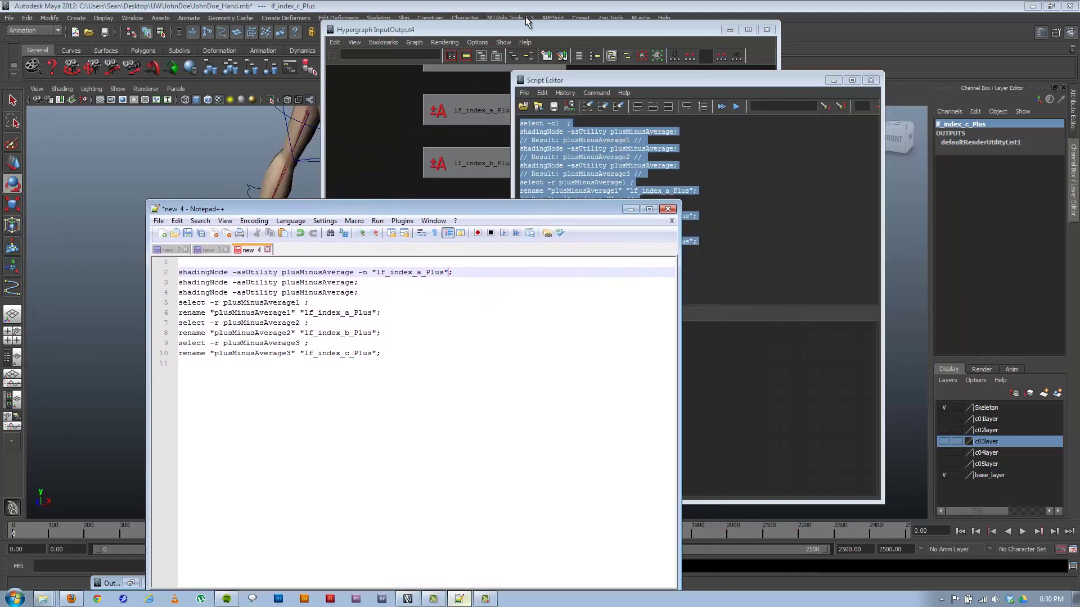
left_click(528, 29)
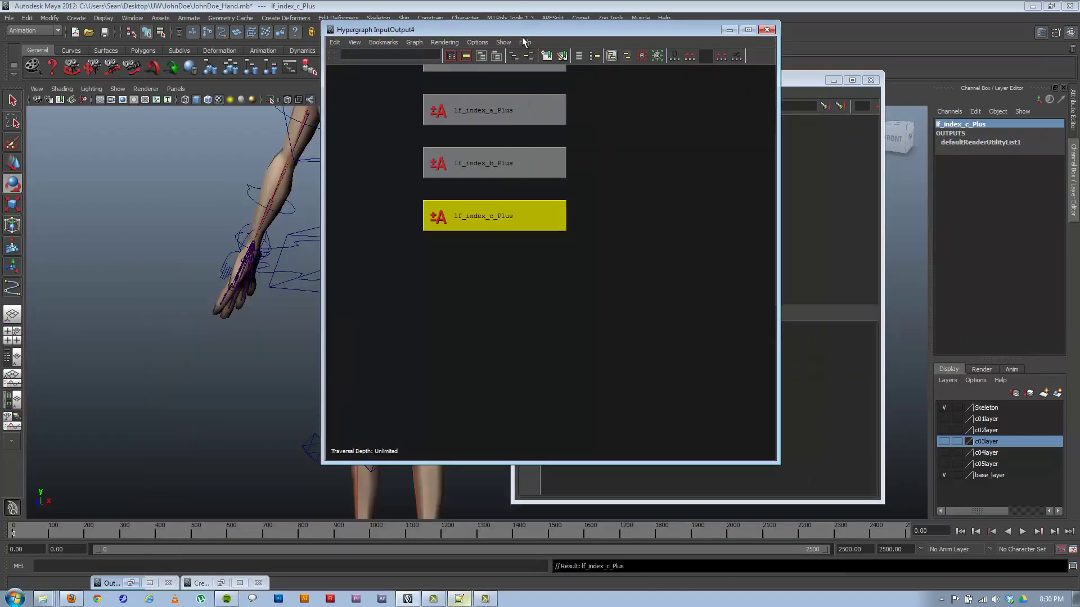
scroll(623, 220, "down", 2)
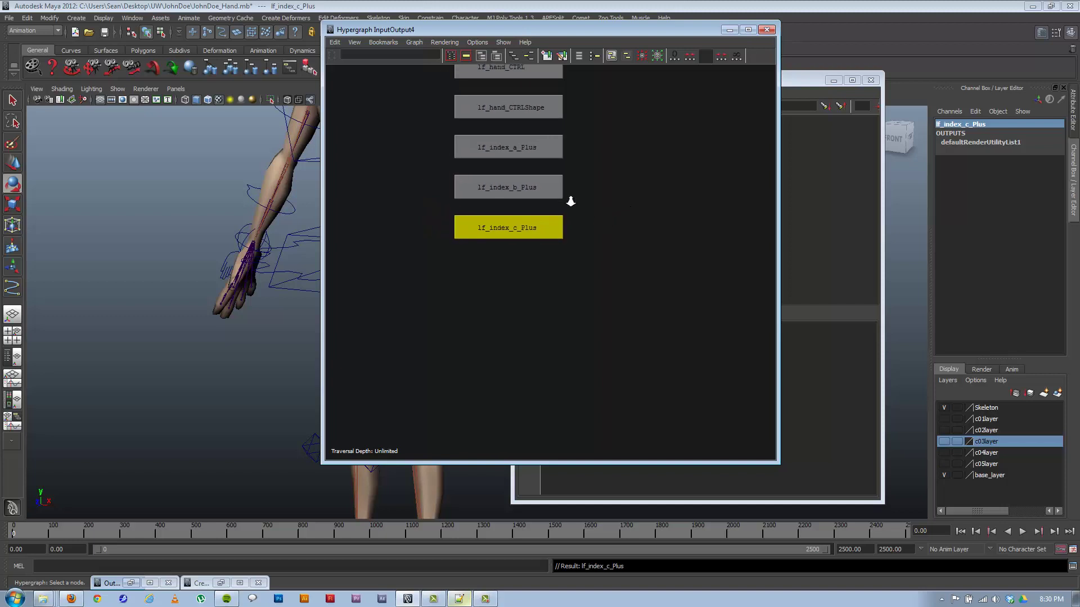
left_click(810, 97)
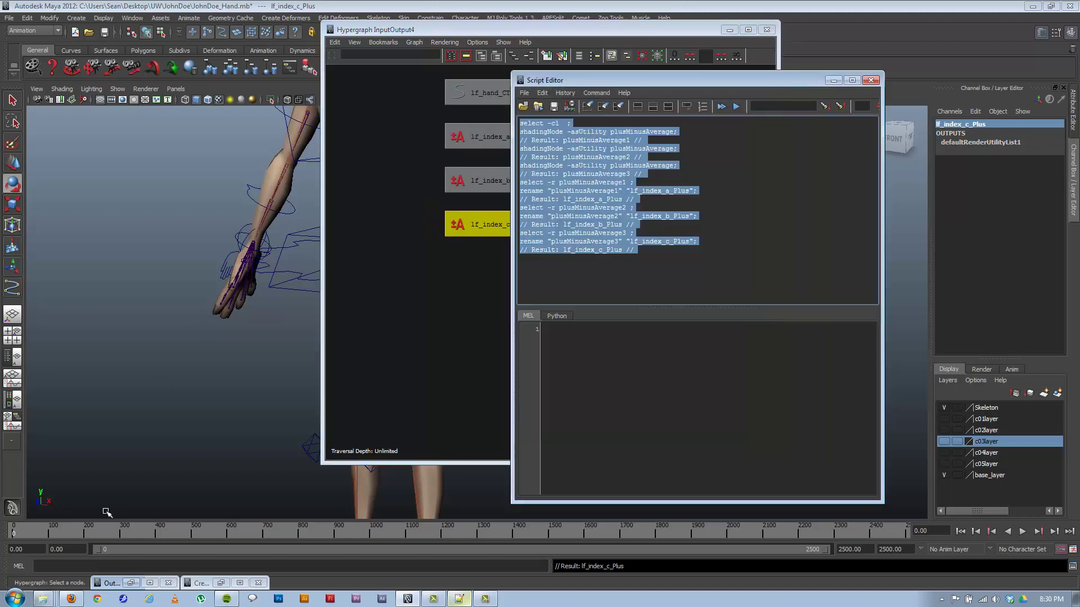
left_click(131, 583)
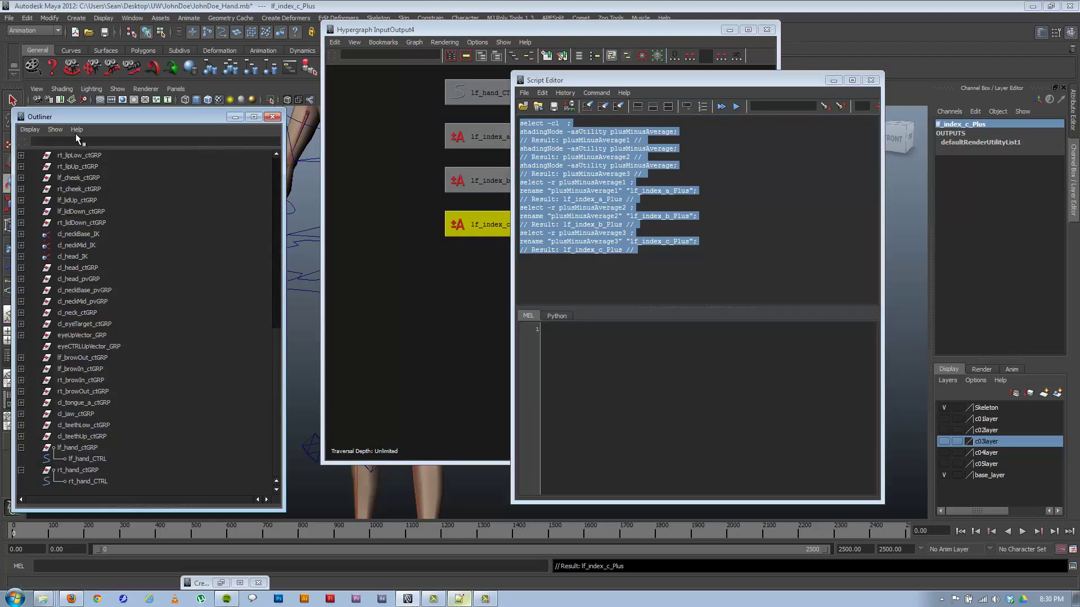
left_click(30, 130)
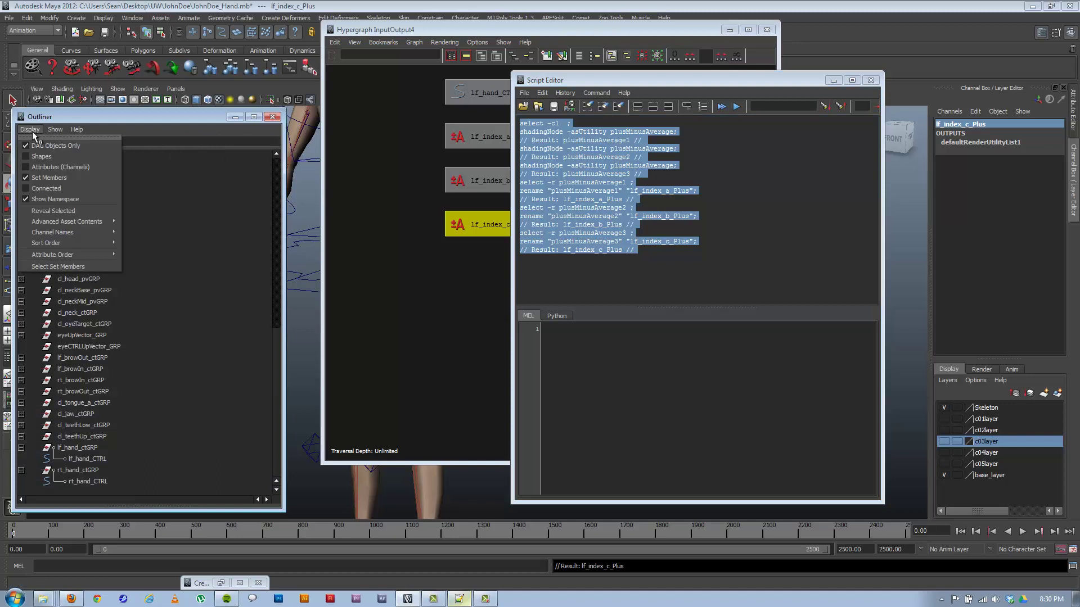
left_click(39, 146)
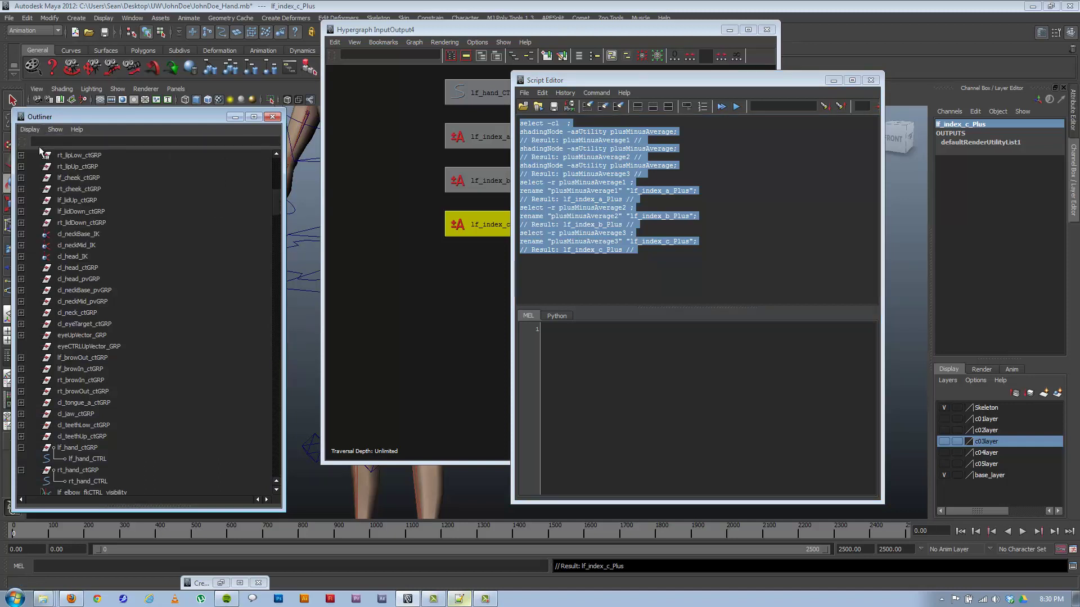
left_click_drag(279, 197, 265, 390)
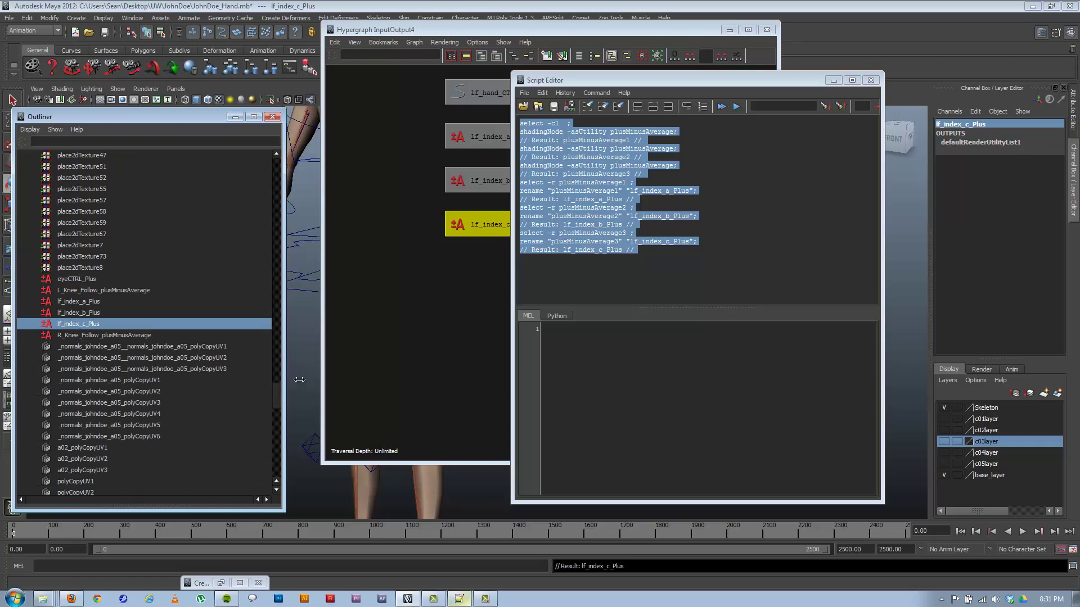
Delete the lf_index_a_Plus, lf_index_b_Plus and lf_index_c_Plus nodes in the Hypergraph
left_click(390, 312)
left_click_drag(584, 156, 450, 314)
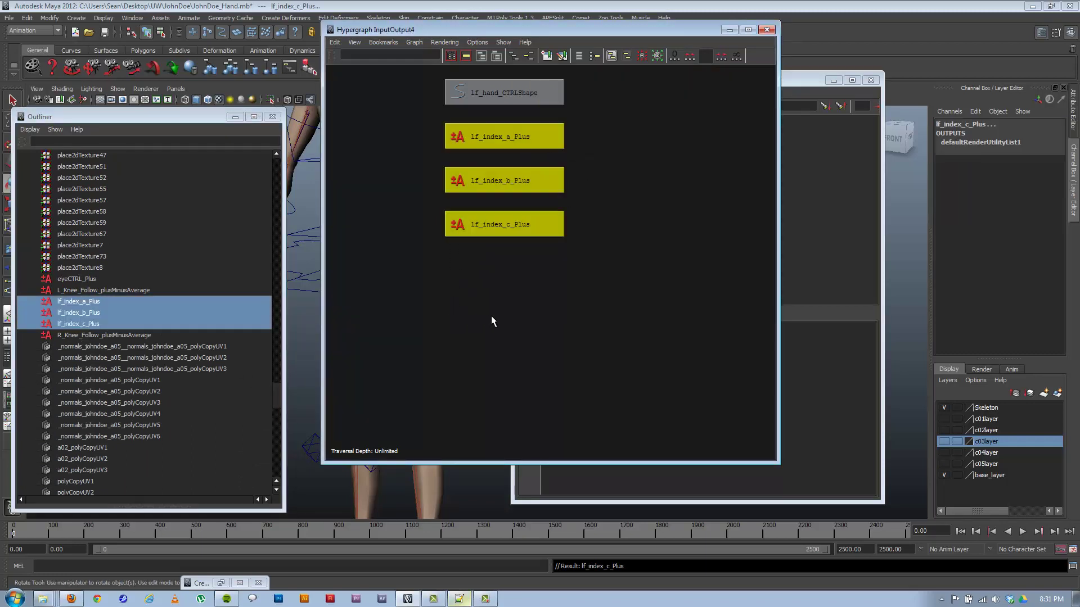
key("Delete")
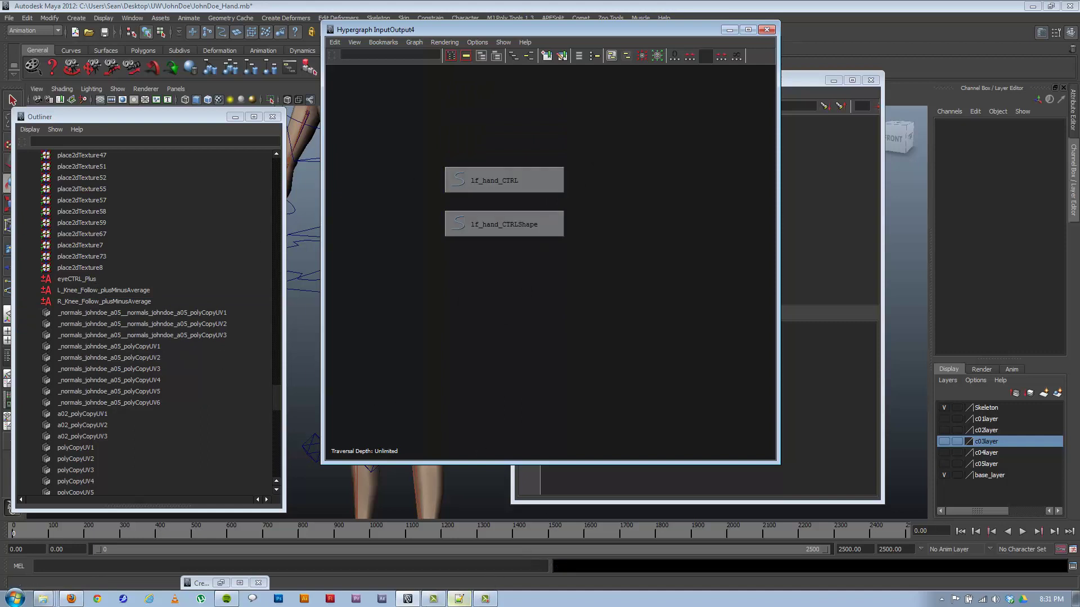
Return to Notepad++ and copy the -n "lf_index_a_Plus" flag into the second and third shadingNode commands
left_click(459, 599)
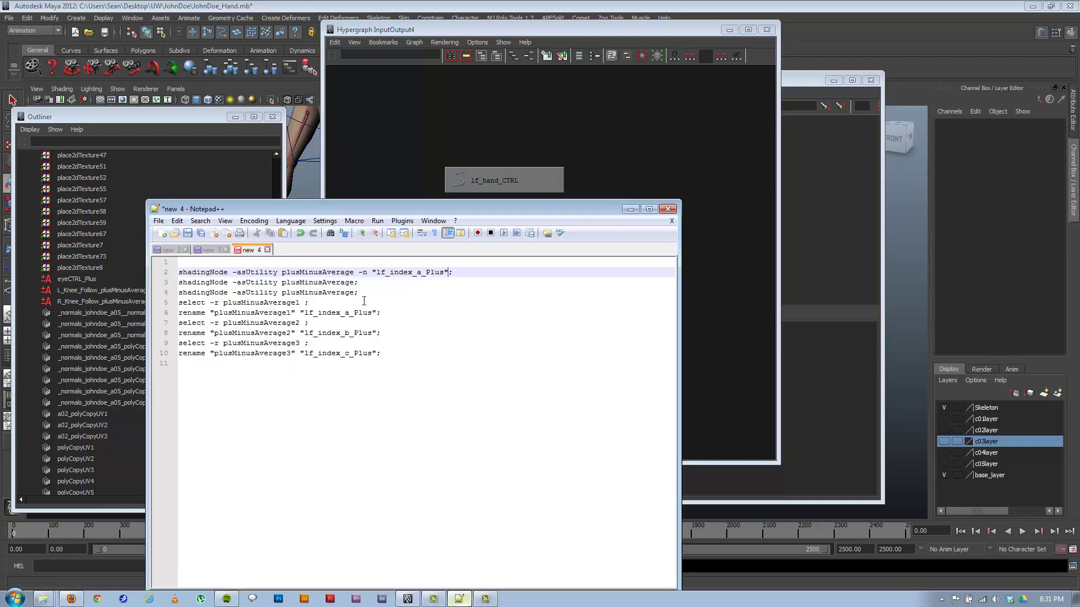
left_click_drag(359, 272, 451, 274)
key("ctrl+c")
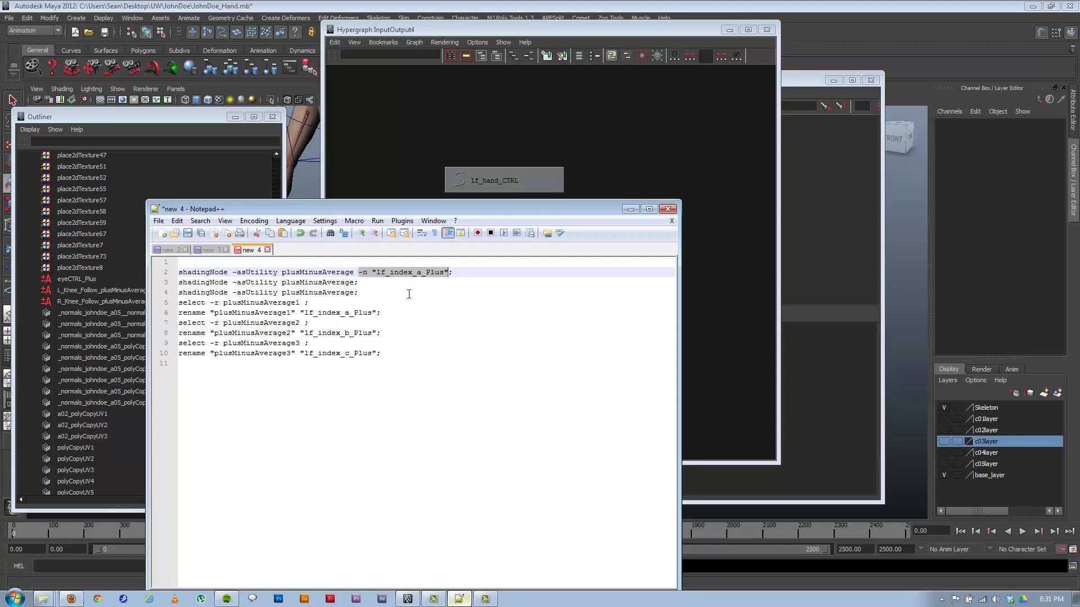
left_click(355, 283)
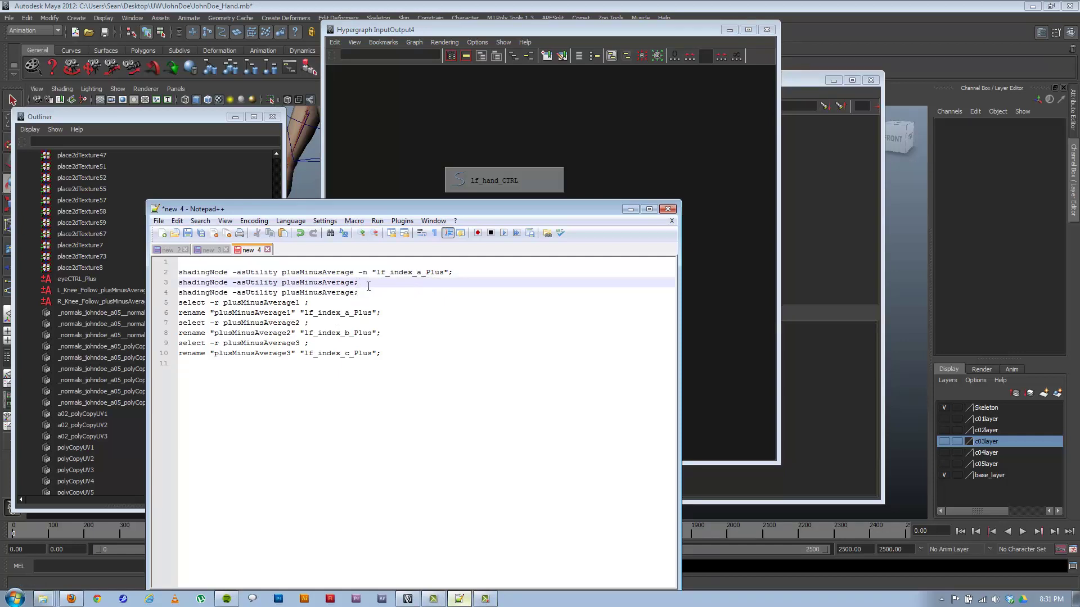
key("ctrl+v")
left_click(355, 293)
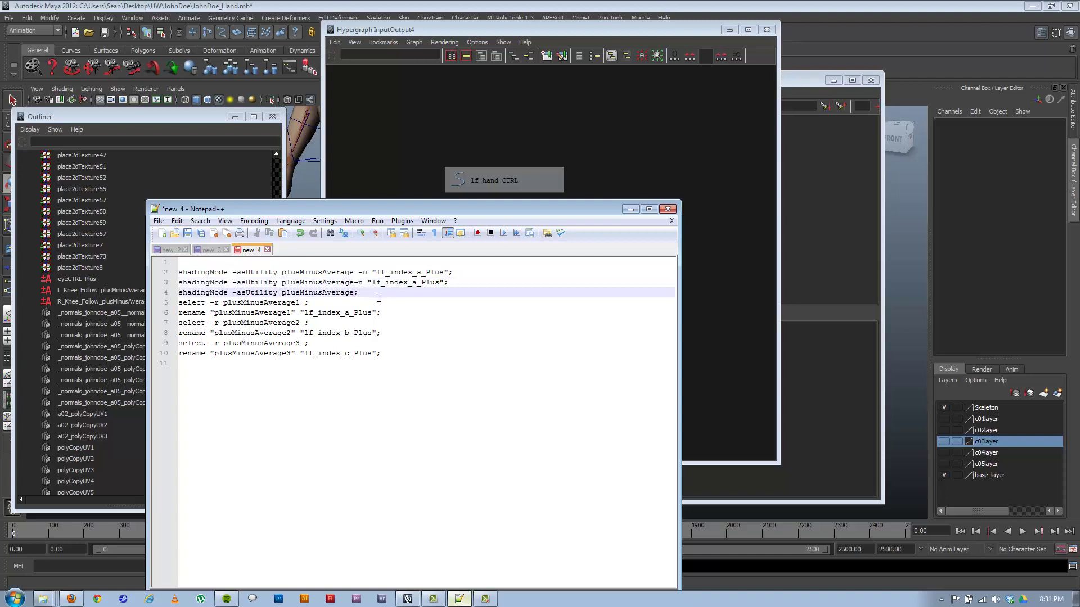
key("ctrl+v")
Change the names in the second and third commands to lf_index_b_Plus and lf_index_c_Plus, and copy all three shadingNode lines
left_click_drag(413, 282, 179, 273)
key("ctrl+c")
type("b")
type("b")
type("c")
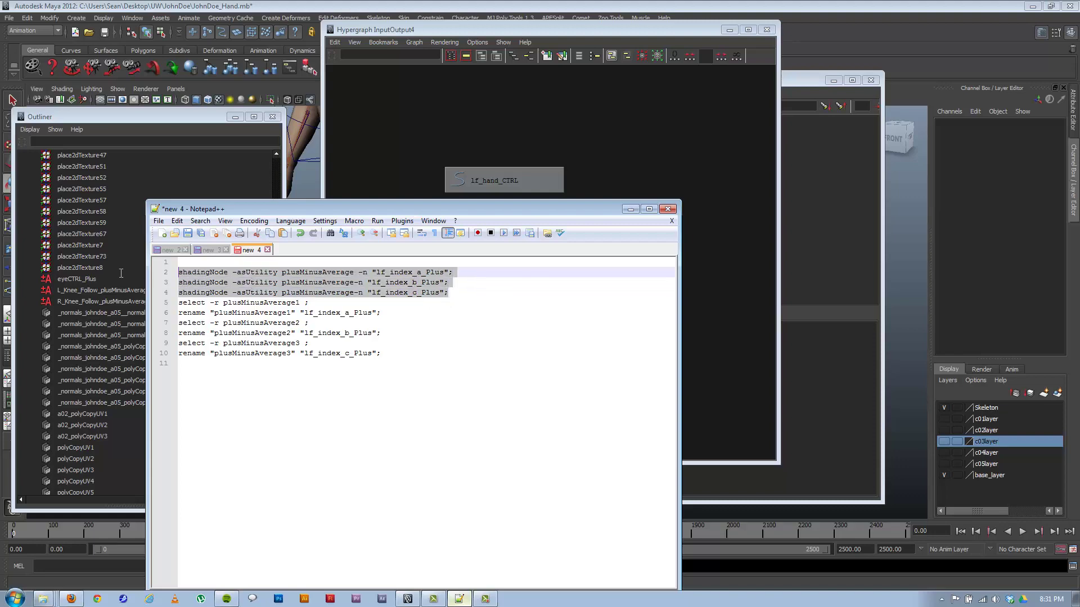
Run the three copied shadingNode commands as MEL in Maya's Script Editor and check the Outliner for the new nodes
left_click(813, 416)
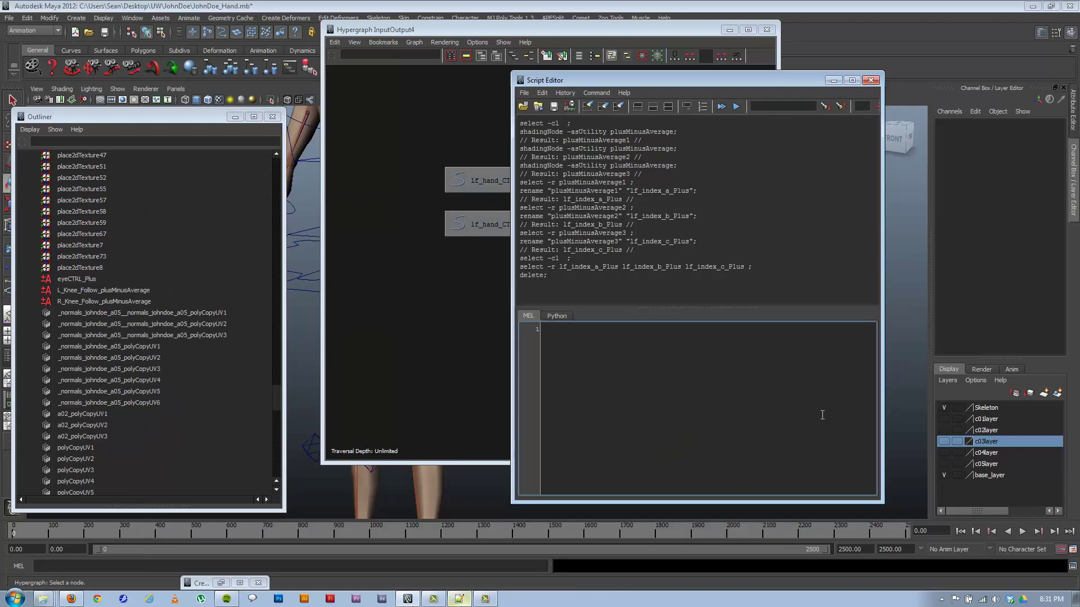
key("ctrl+v")
key("ctrl+Return")
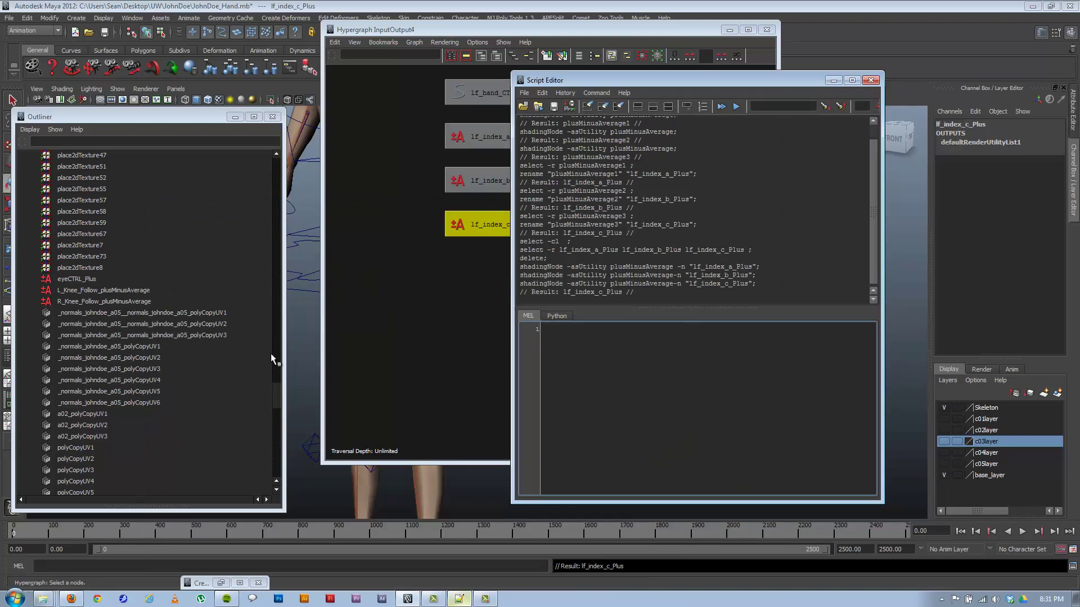
left_click_drag(275, 392, 276, 476)
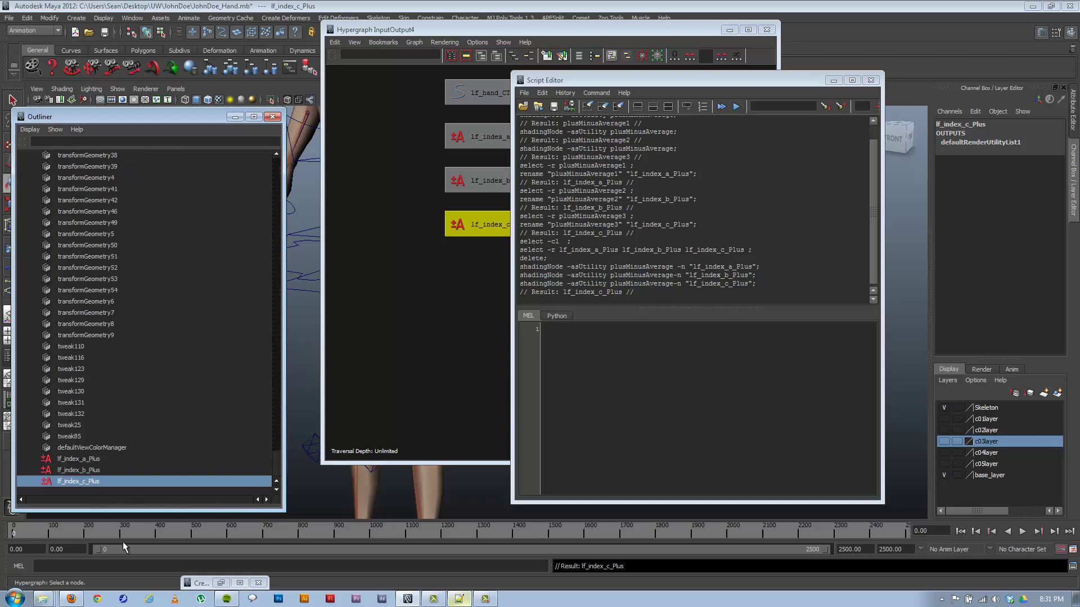
Switch to Notepad++ and delete all the select and rename lines below the shadingNode commands
left_click(457, 600)
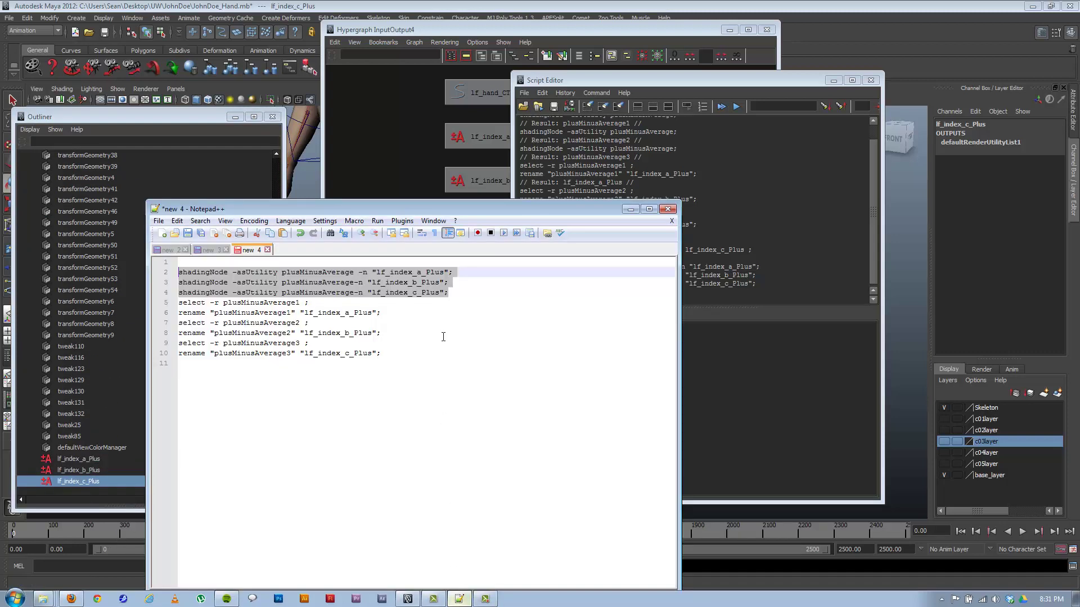
left_click(385, 353)
left_click_drag(385, 353, 107, 306)
key("BackSpace")
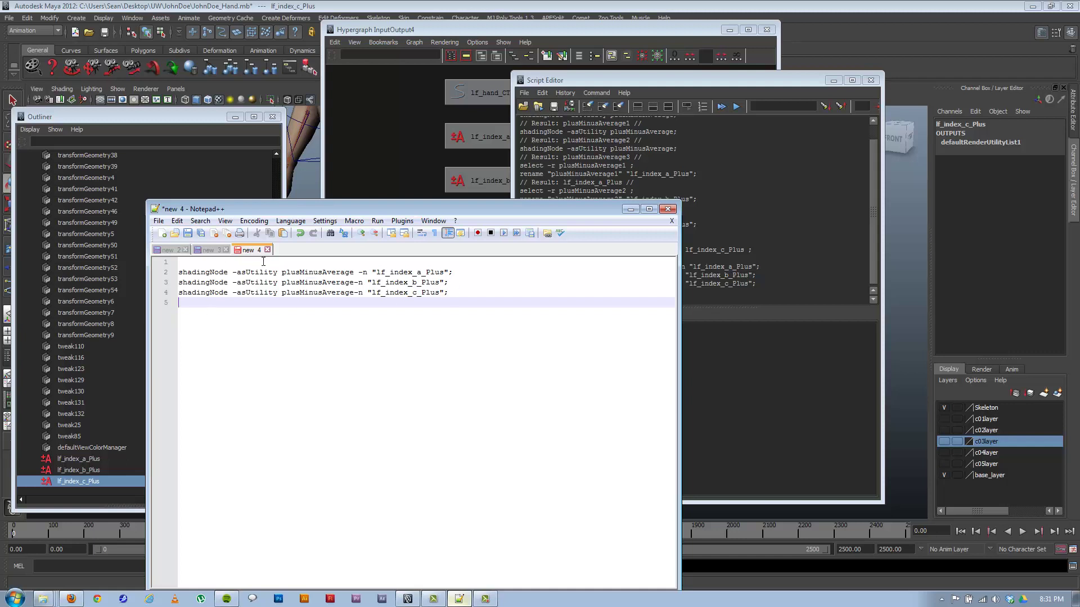
Add the comment "//Creates 3 Plus nodes too hook up to index fingers//" on its own line above the shadingNode commands
left_click(236, 263)
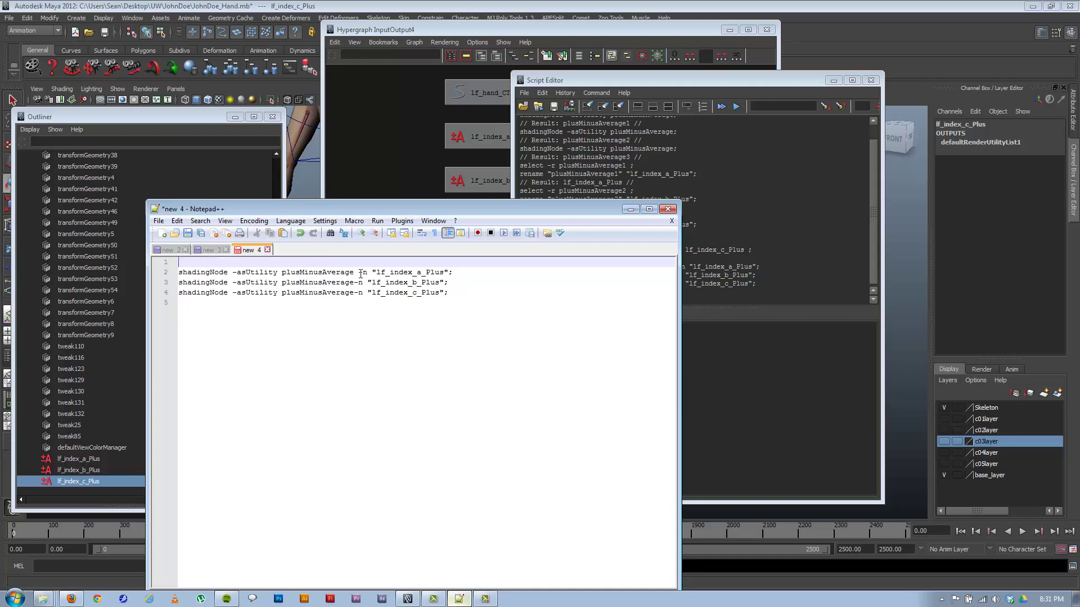
key("Return")
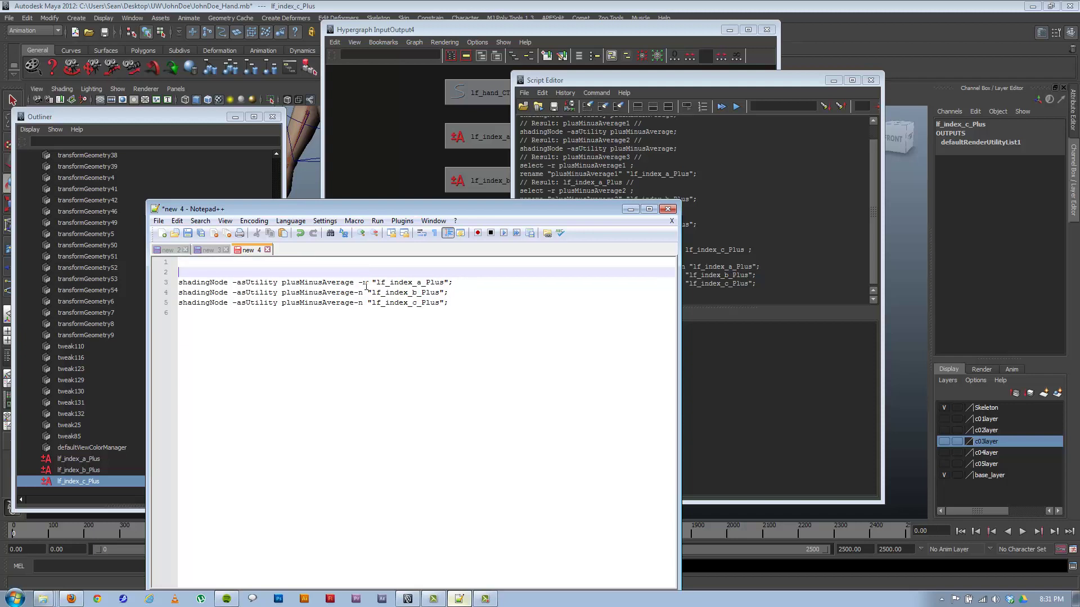
type("//Creates 3 Plus nu")
key("BackSpace")
type("odes")
type("too hook up to index")
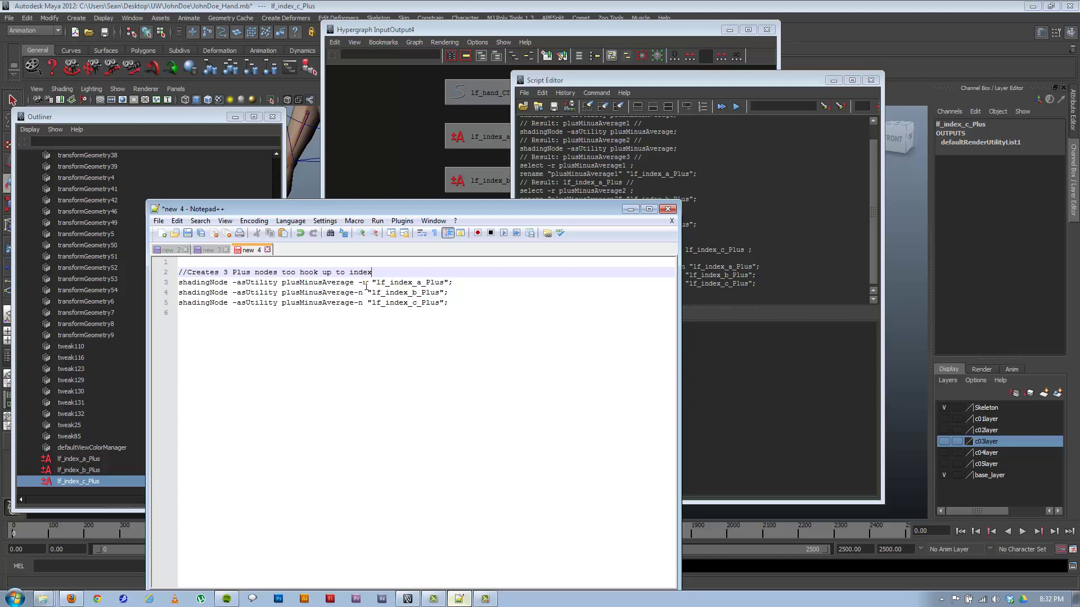
type(" fingers//")
left_click(475, 302)
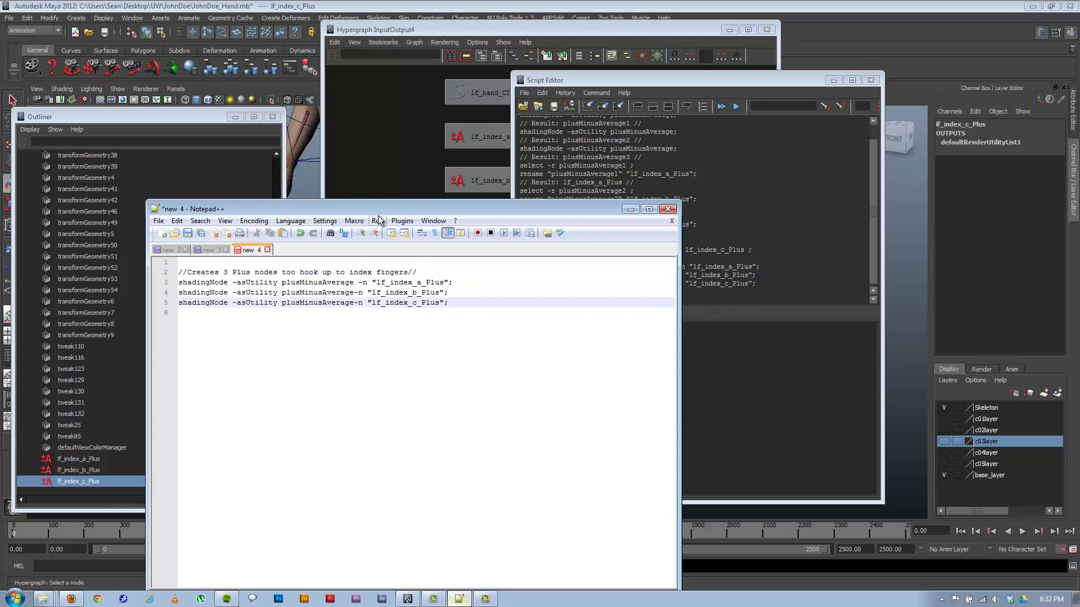
left_click_drag(372, 211, 376, 158)
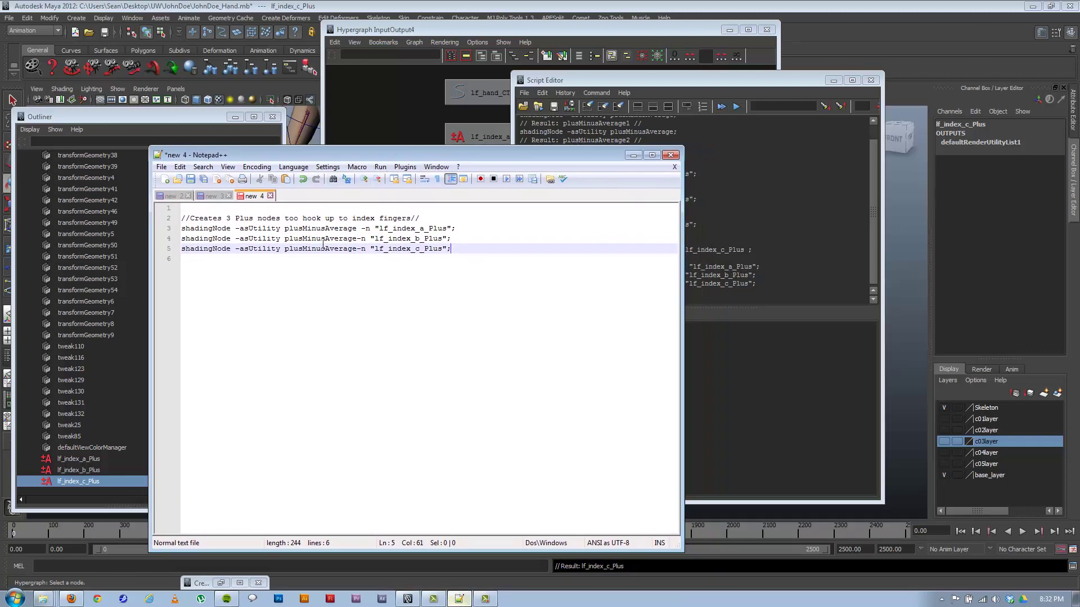
left_click(487, 280)
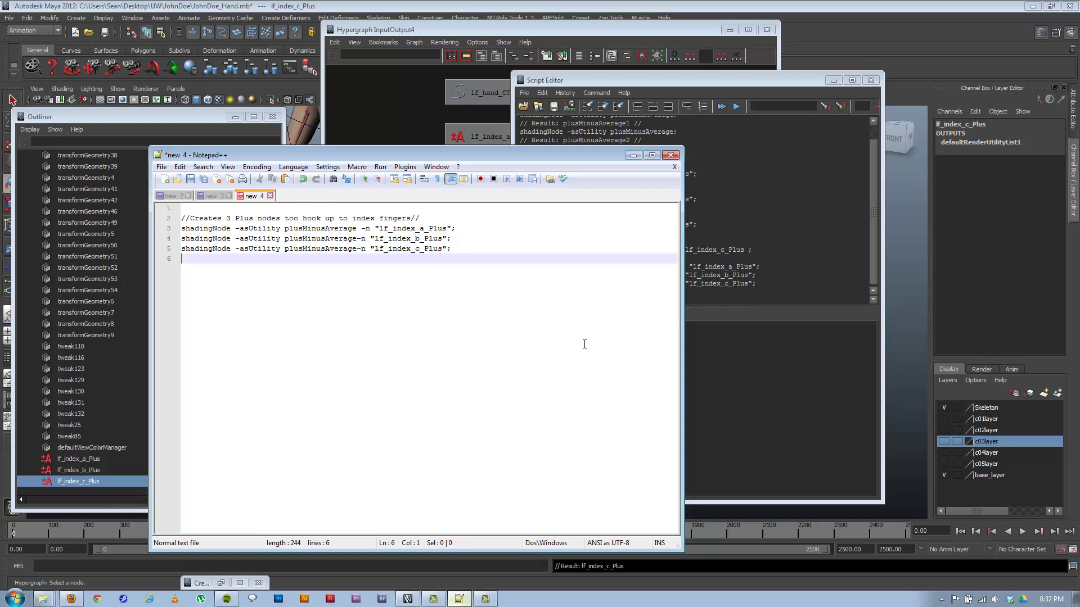
Back in Maya, minimize the Script Editor and open the lf_index_a_Plus node's attributes in the Attribute Editor
left_click(835, 82)
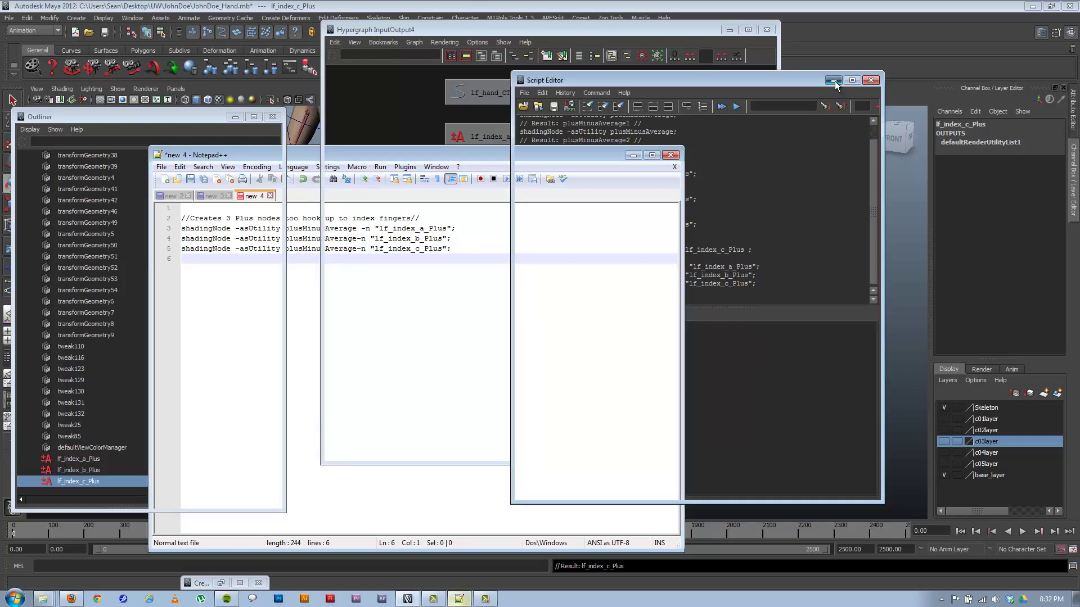
left_click(835, 82)
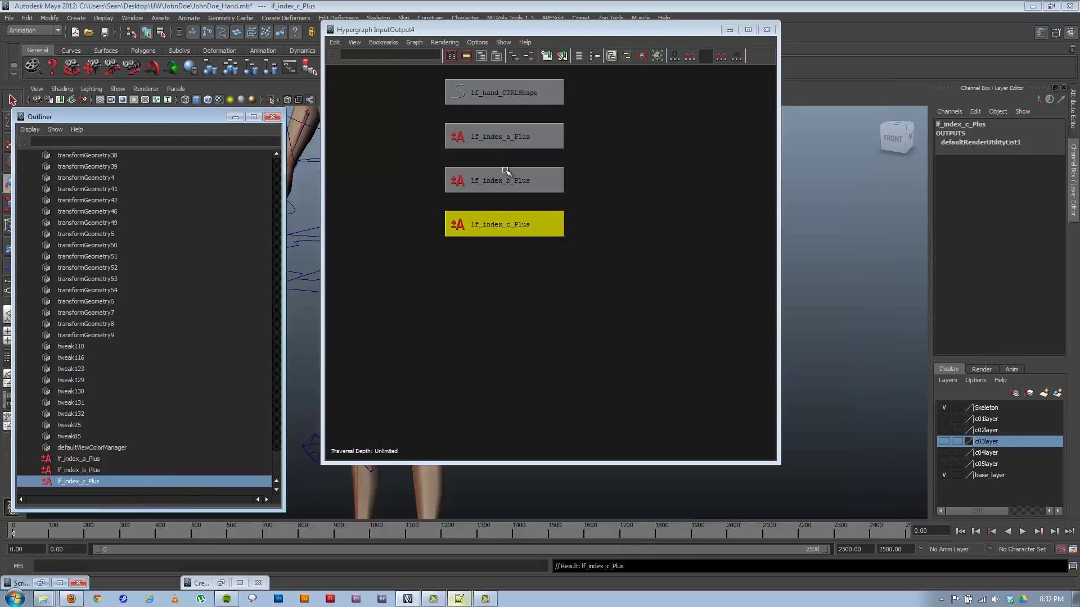
left_click(499, 140)
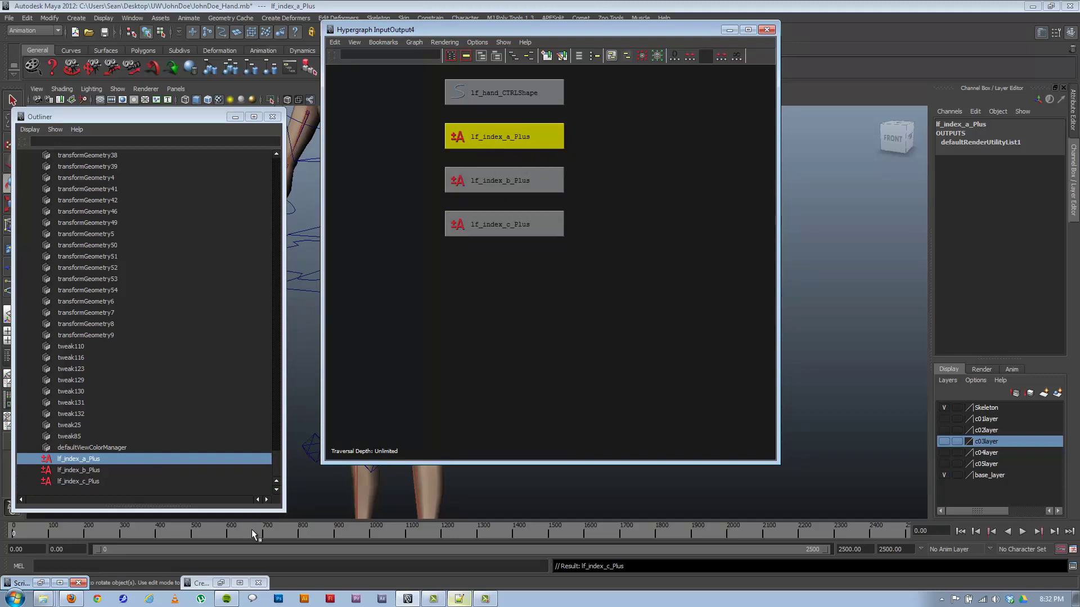
key("ctrl+a")
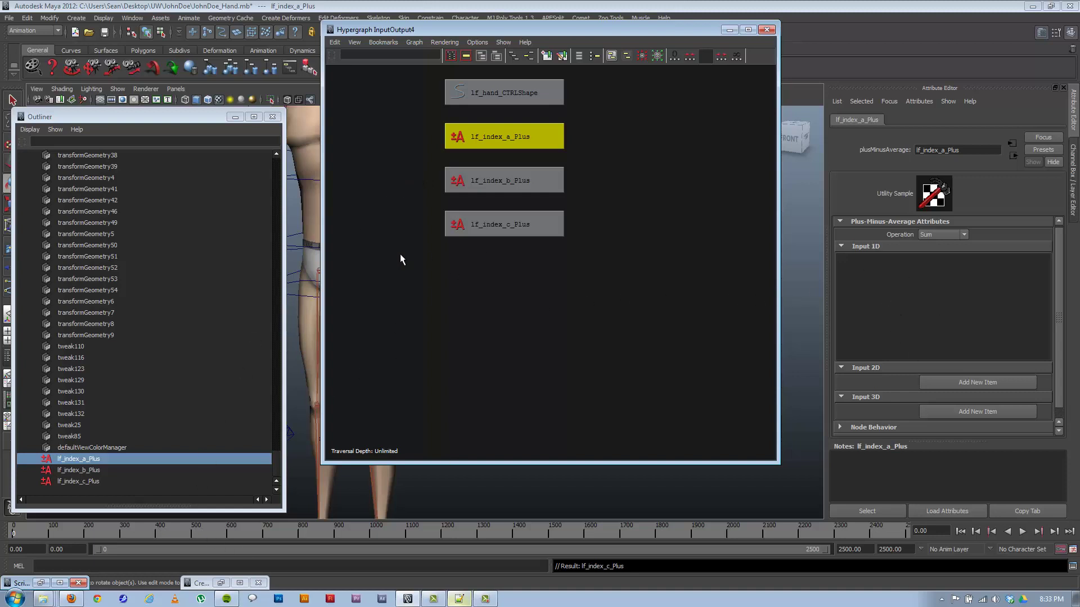
Switch to Notepad++, add an empty line below the three shadingNode commands, and return to Maya's Hypergraph
left_click(459, 600)
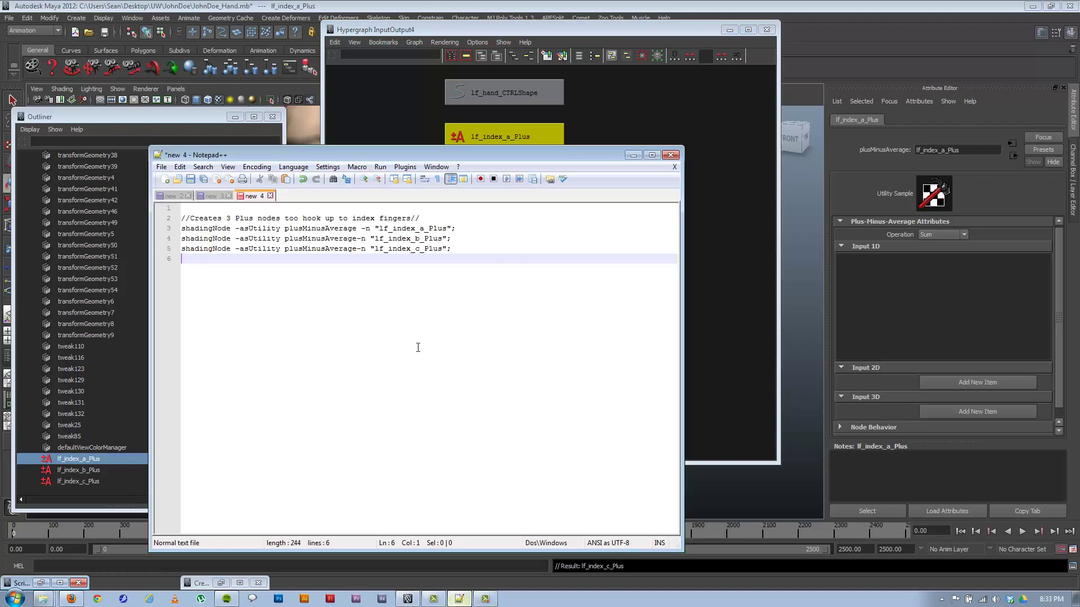
key("Return")
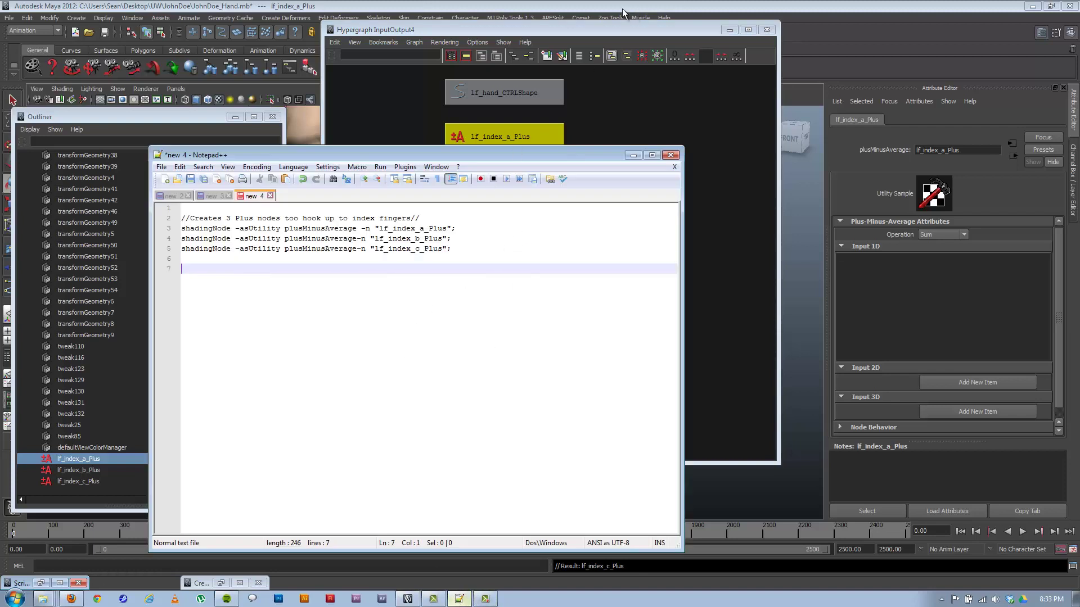
left_click_drag(597, 30, 631, 32)
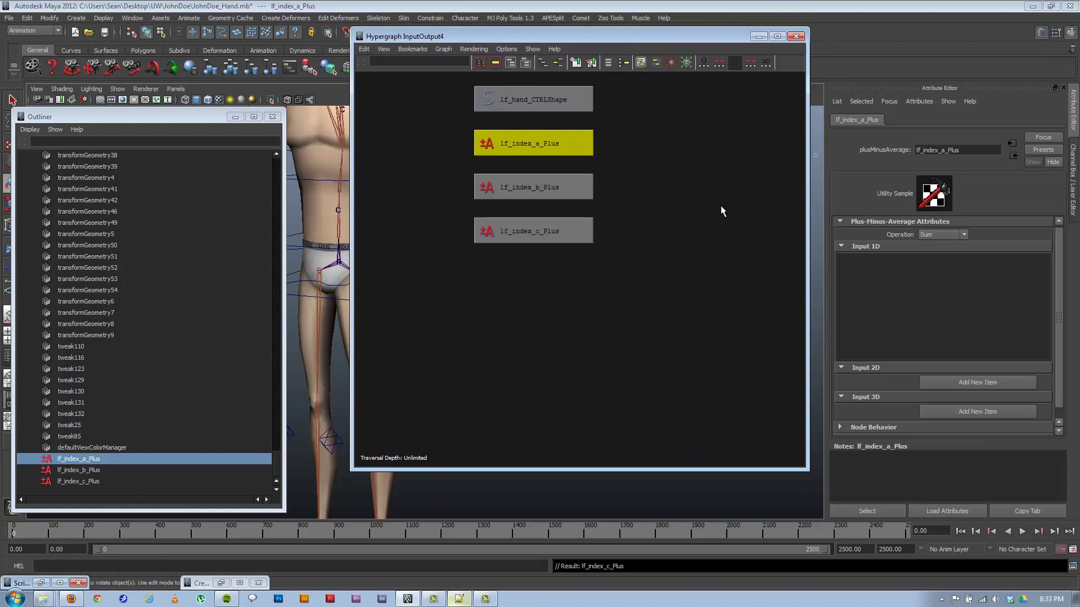
Select lf_hand_CTRL with its attributes shown in the Channel Box, and narrow the Hypergraph window to uncover the character
left_click_drag(544, 36, 200, 86)
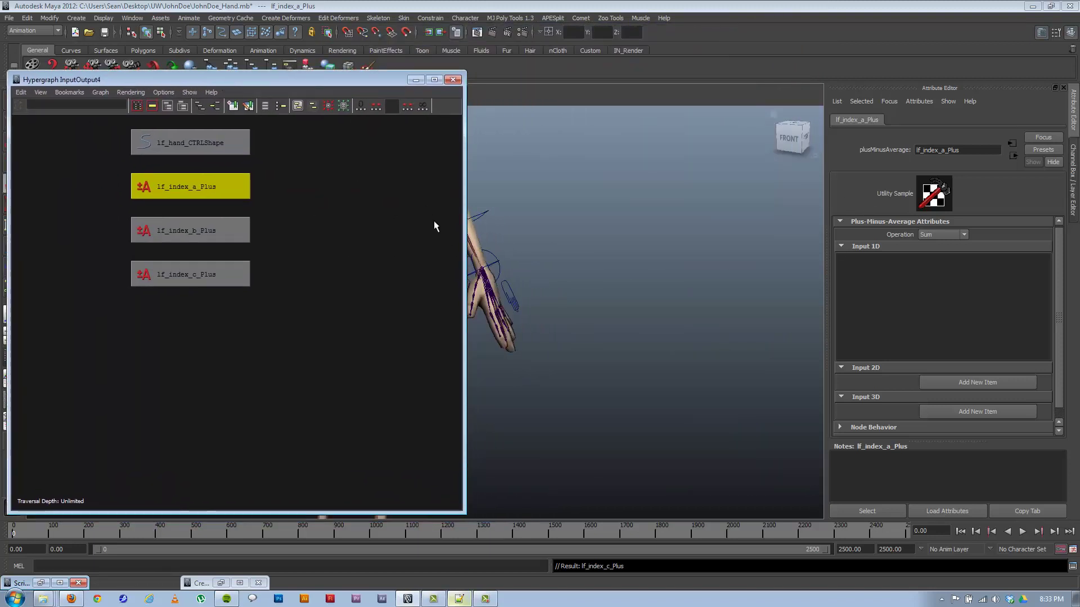
left_click_drag(523, 230, 589, 295)
left_click(1073, 180)
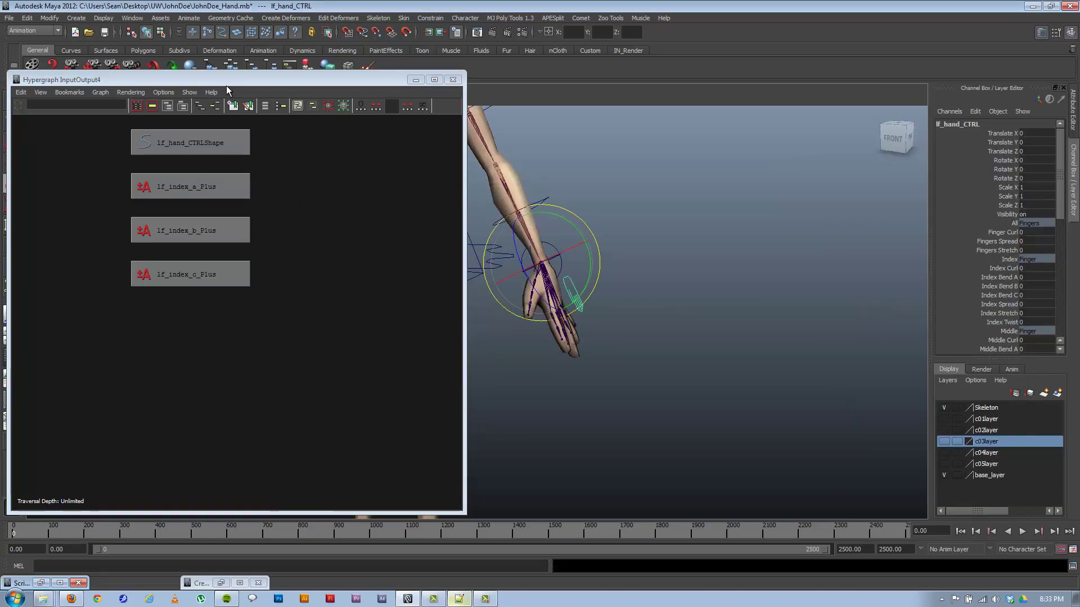
left_click_drag(232, 78, 268, 66)
left_click_drag(500, 165, 347, 171)
Open the Connection Editor with lf_hand_CTRL as the output object and load lf_index_a_Plus as the input object
left_click(133, 17)
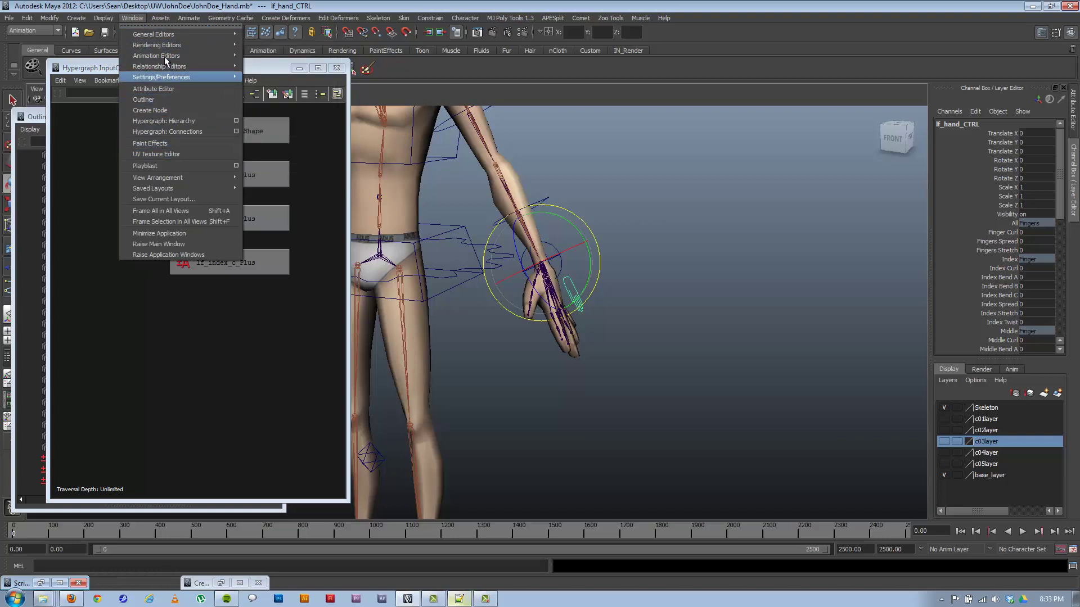
mouse_move(162, 33)
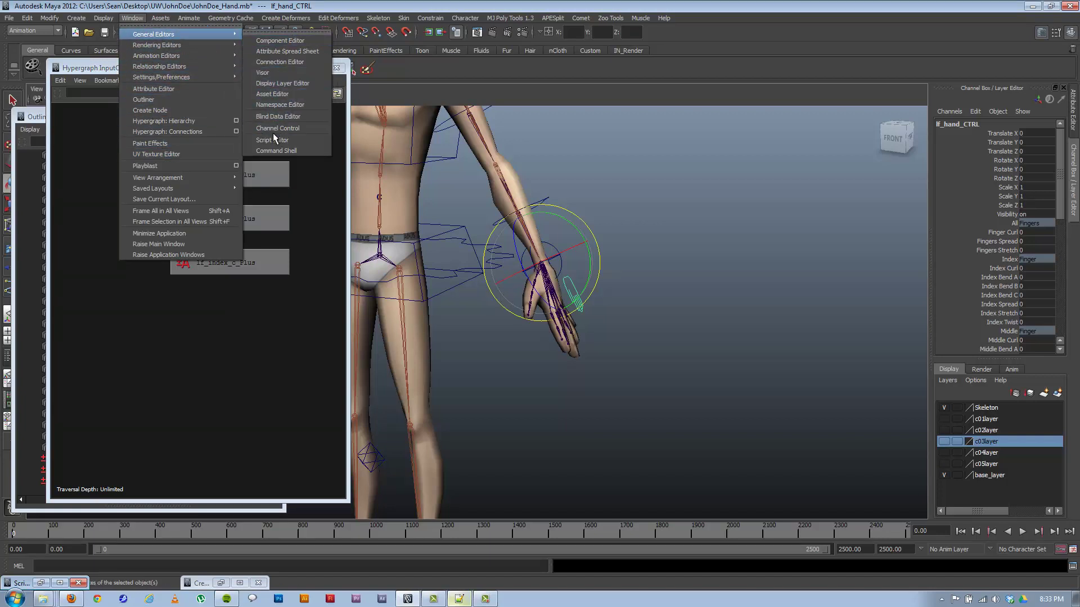
left_click(299, 62)
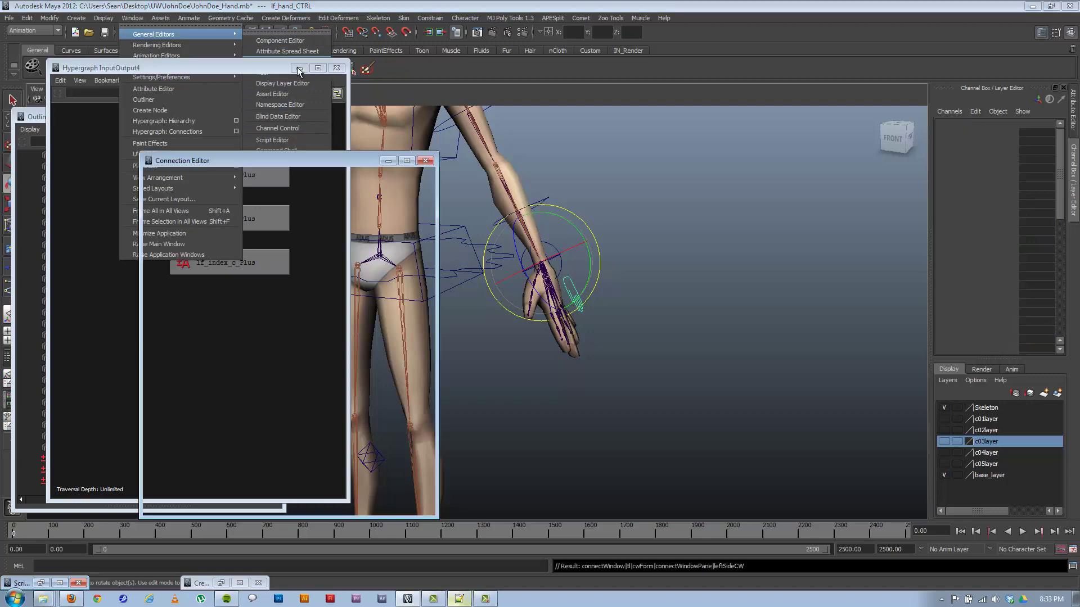
left_click_drag(307, 157, 785, 108)
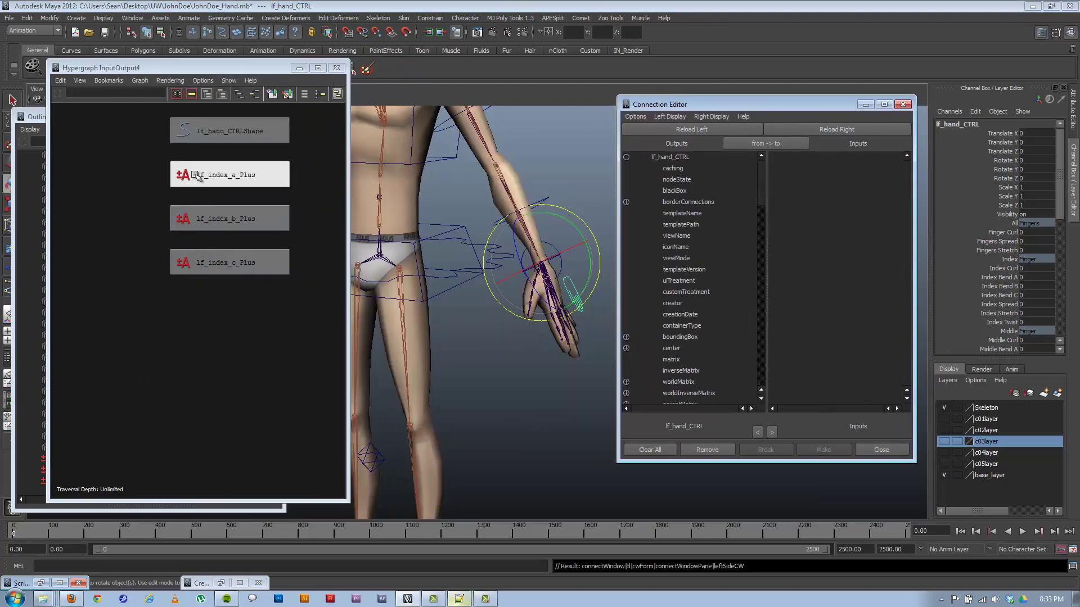
left_click(214, 175)
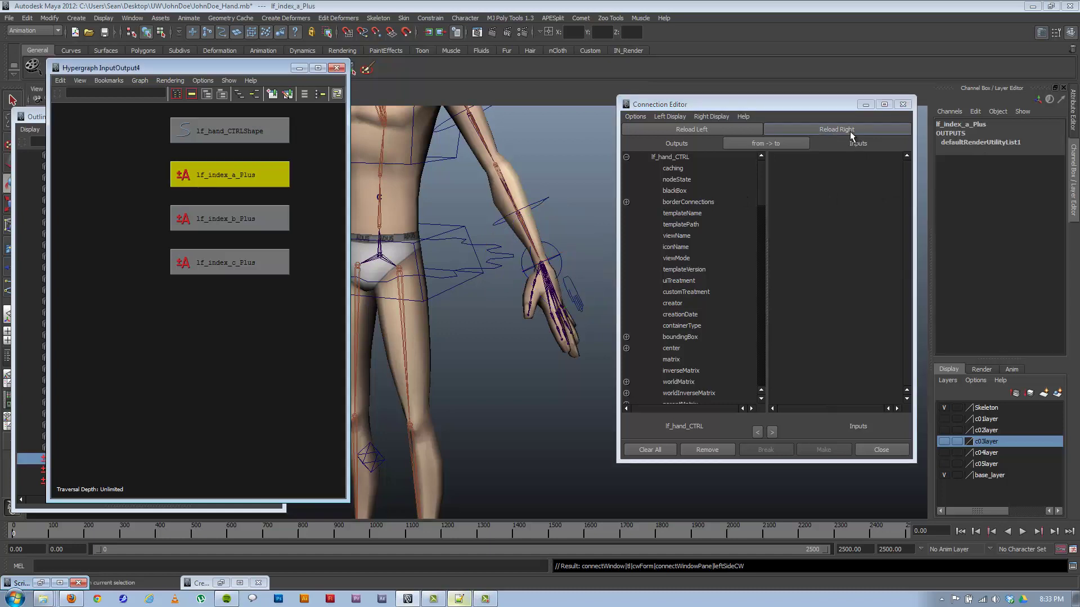
left_click(817, 130)
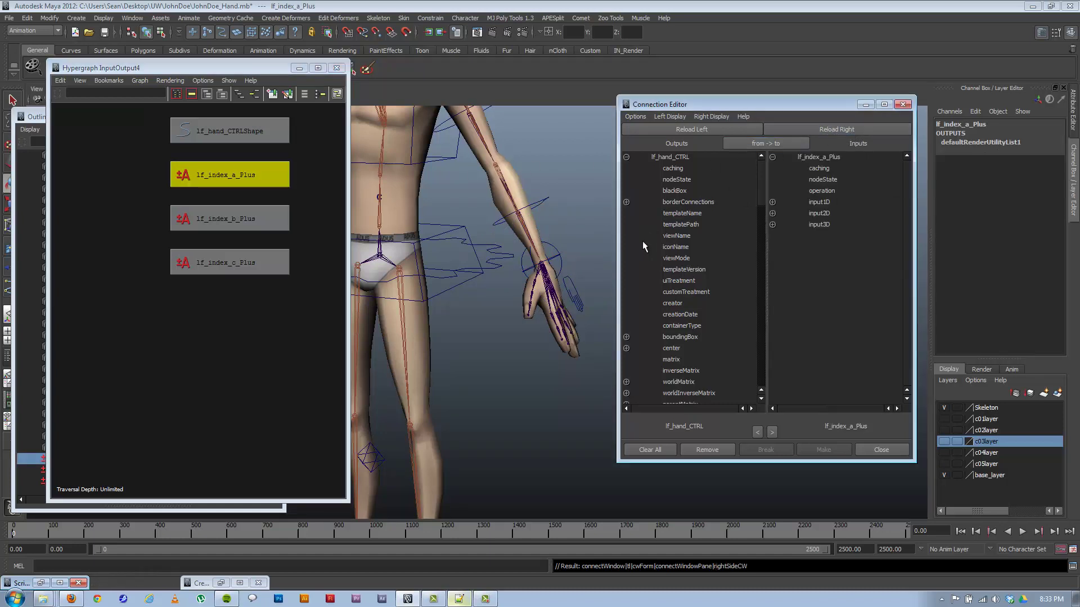
Clear the Script Editor's history and minimize its window
left_click(1072, 566)
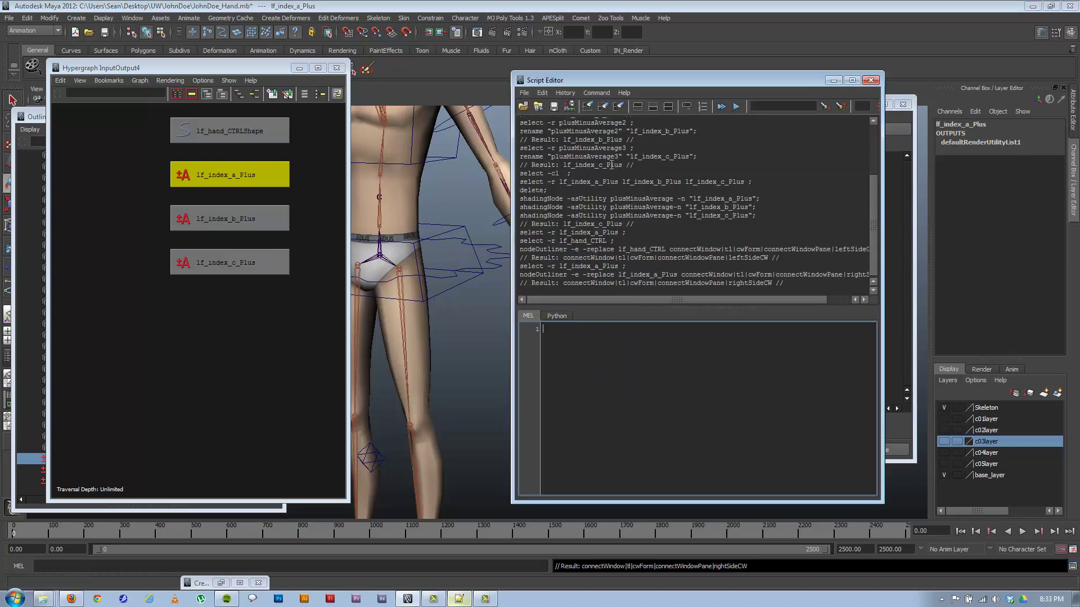
left_click(566, 92)
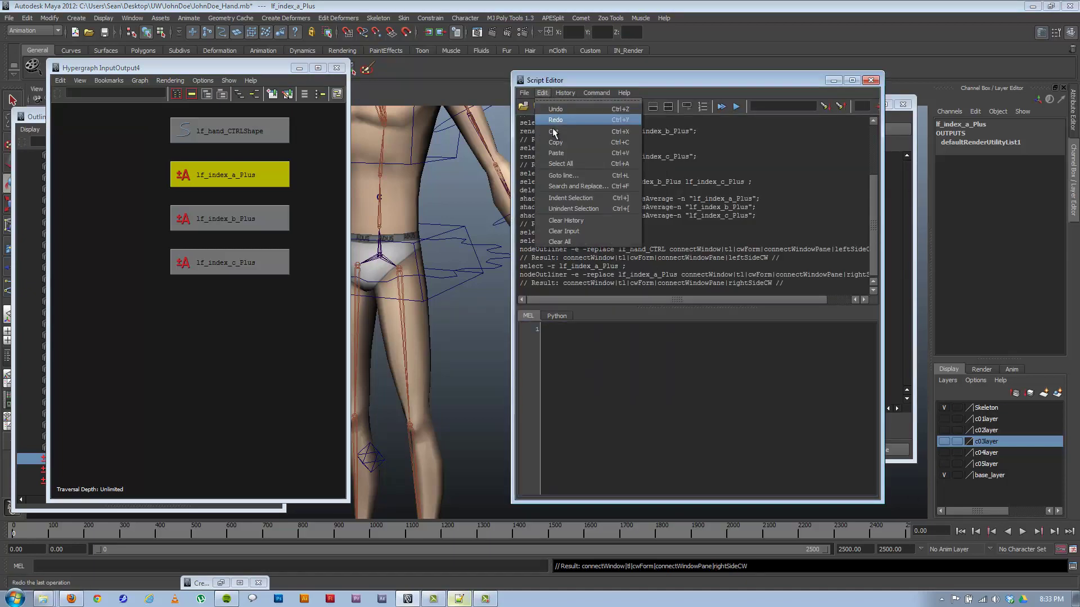
left_click(565, 221)
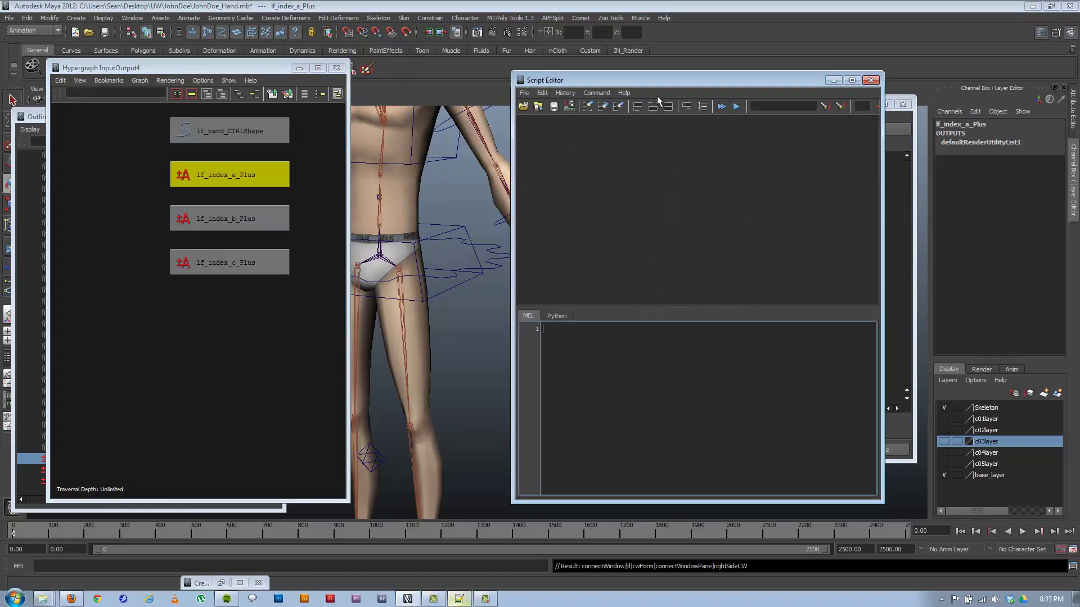
mouse_move(624, 80)
left_mouse_down()
mouse_move(393, 148)
mouse_move(608, 77)
left_mouse_up()
left_click_drag(678, 61, 512, 89)
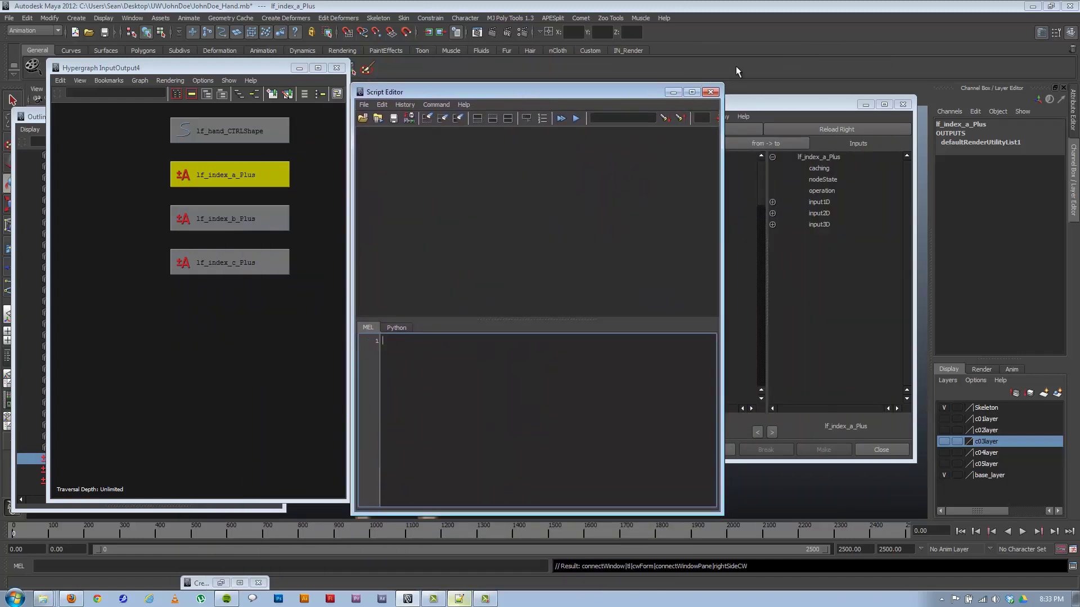
left_click(673, 93)
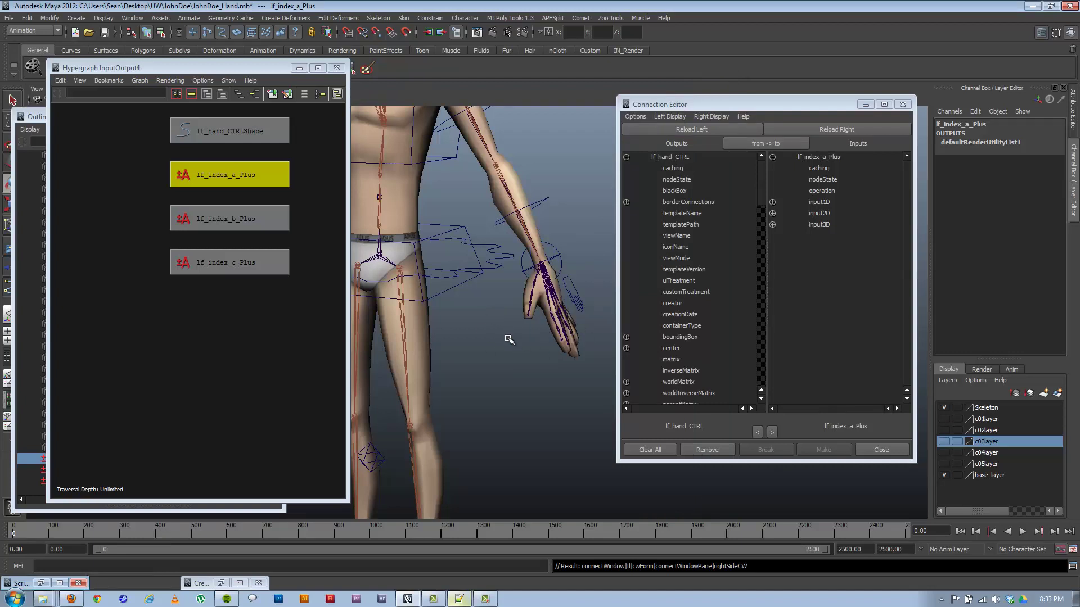
Reload lf_hand_CTRL as the output object, connect its fingerCurl to input1D of lf_index_a_Plus, and expand input1D
left_click(573, 295)
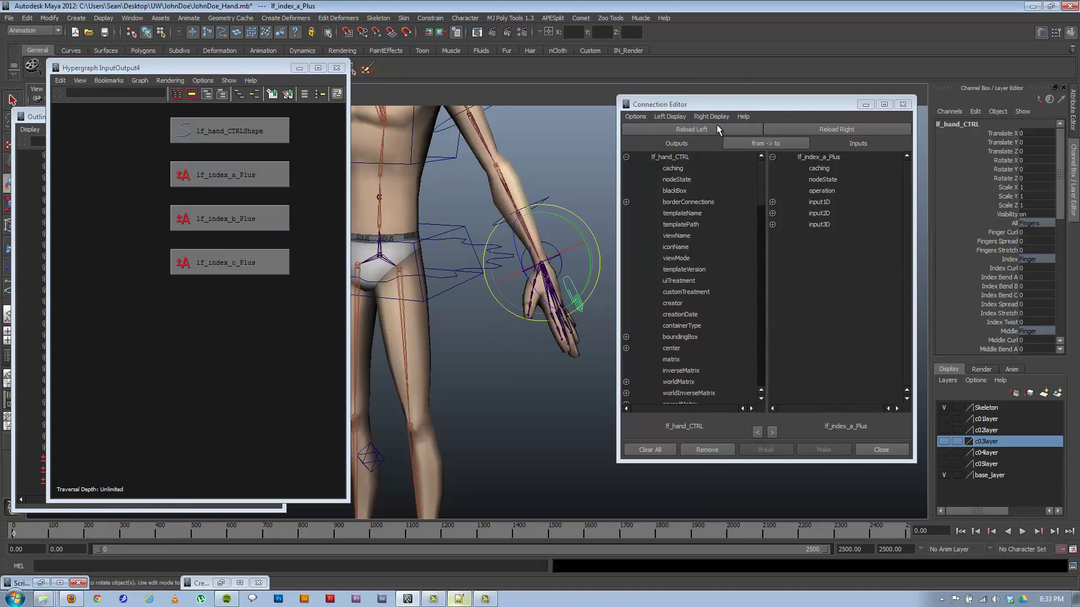
scroll(762, 191, "down", 2)
left_click_drag(763, 202, 699, 268)
left_click(684, 248)
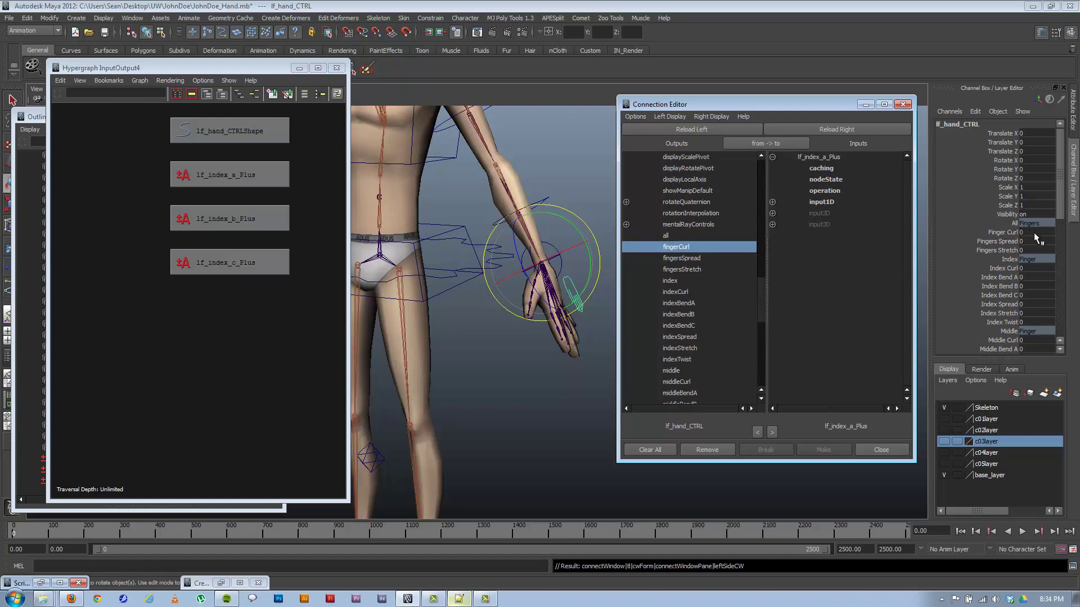
left_click(829, 204)
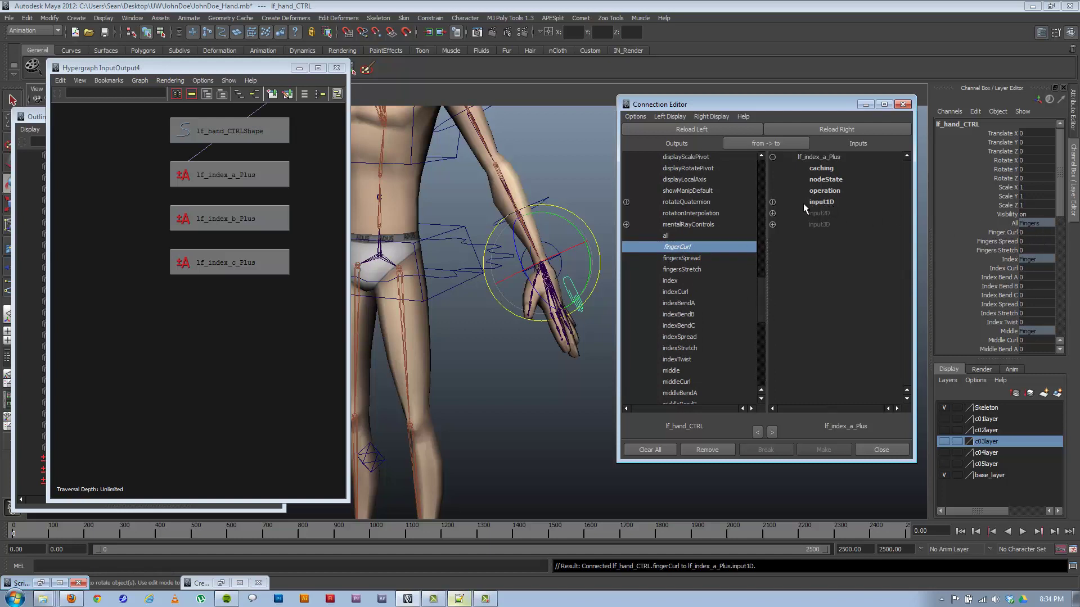
left_click(772, 202)
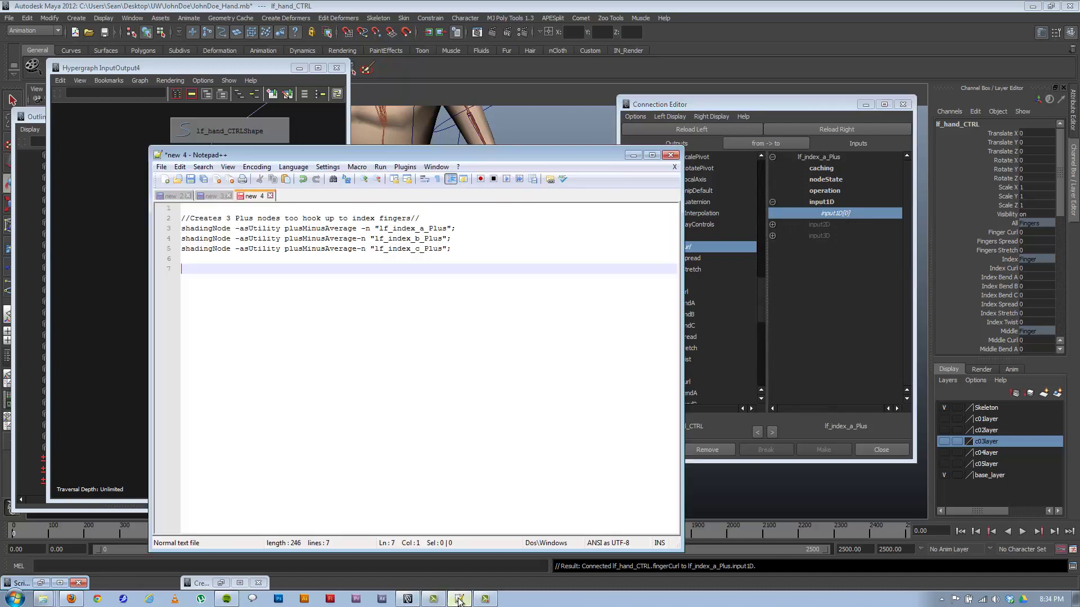
Try connecting lf_hand_CTRL's fingersSpread to input1D[0] of lf_index_a_Plus, and reconnect fingerCurl to that same input
left_click(459, 599)
left_click(756, 105)
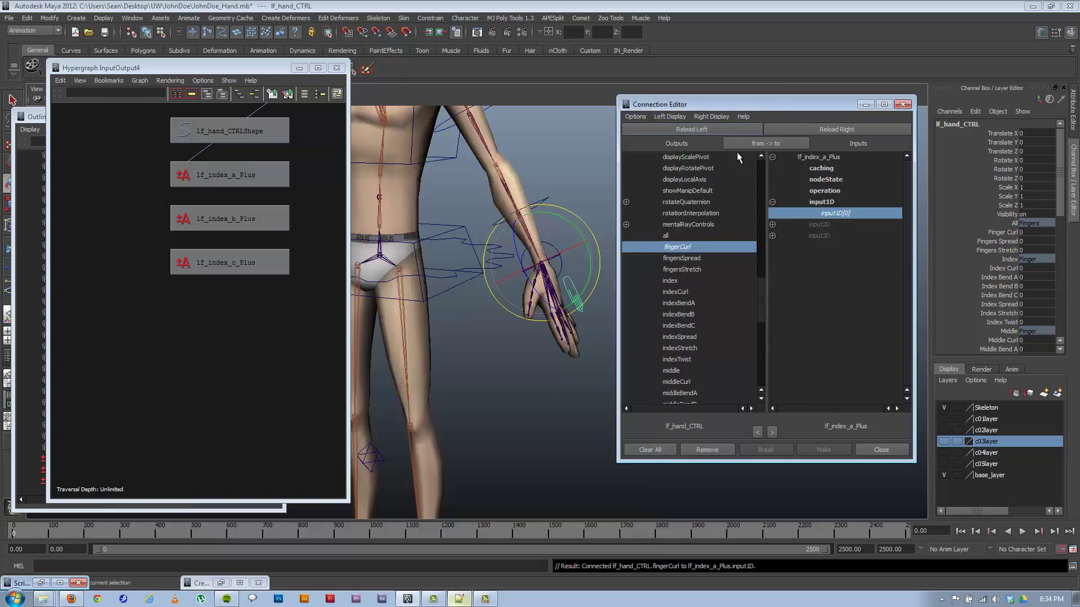
left_click(688, 258)
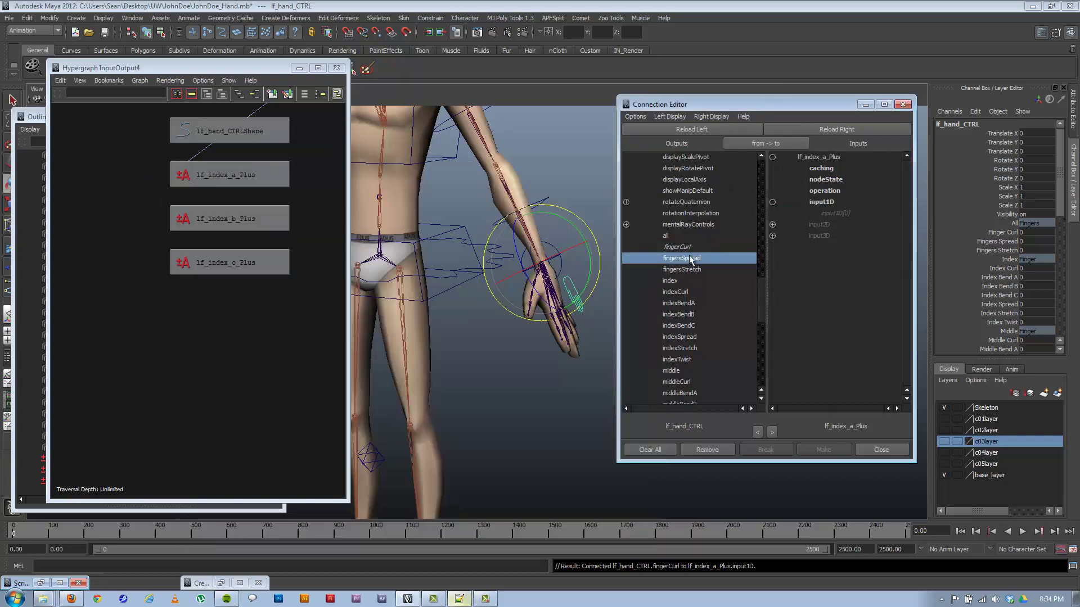
left_click(832, 214)
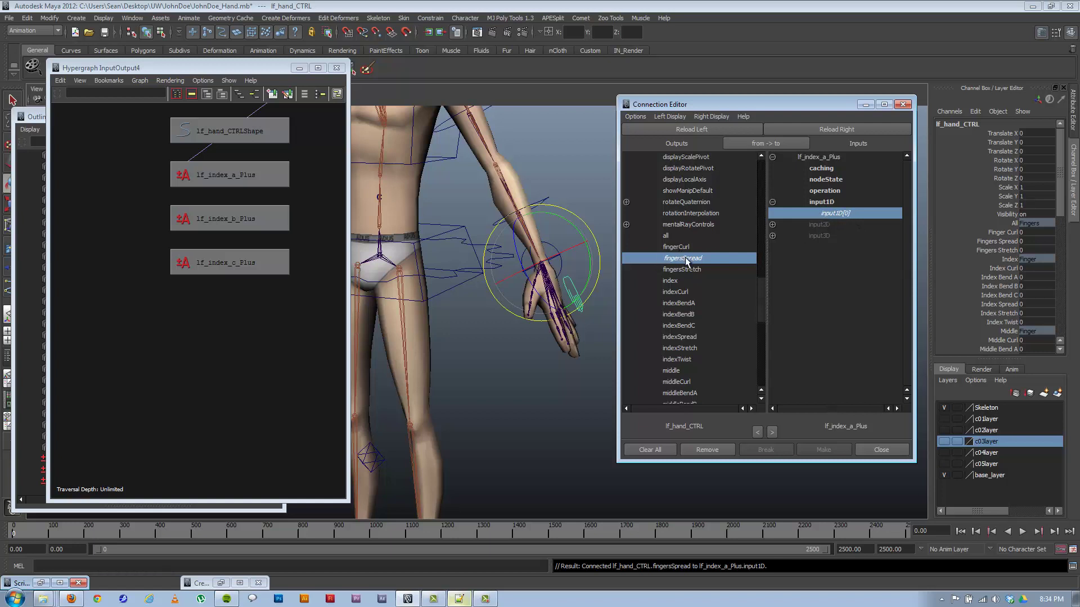
left_click(677, 249)
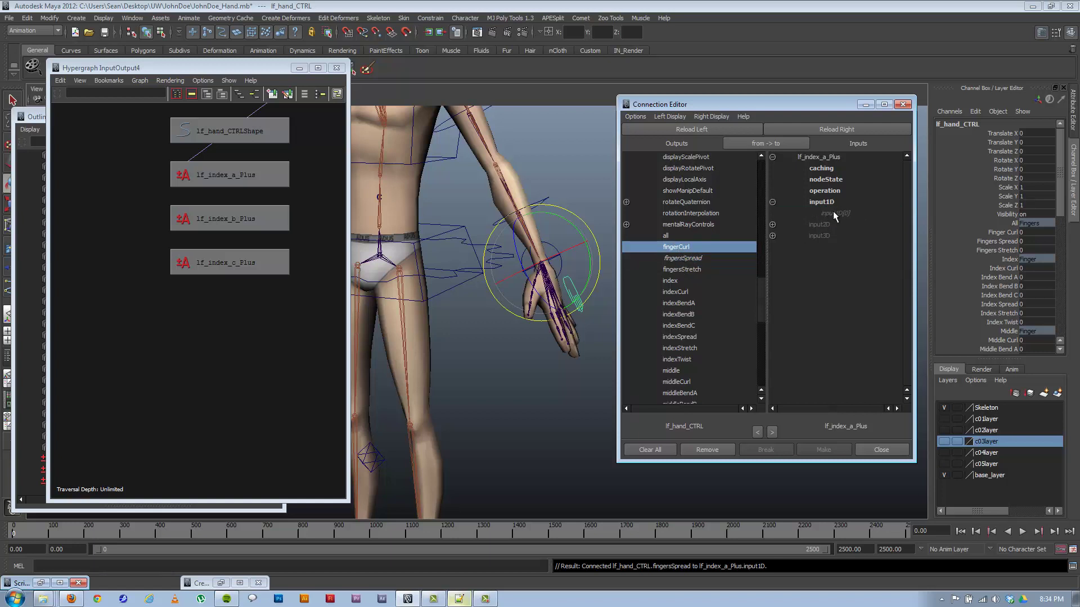
left_click(834, 214)
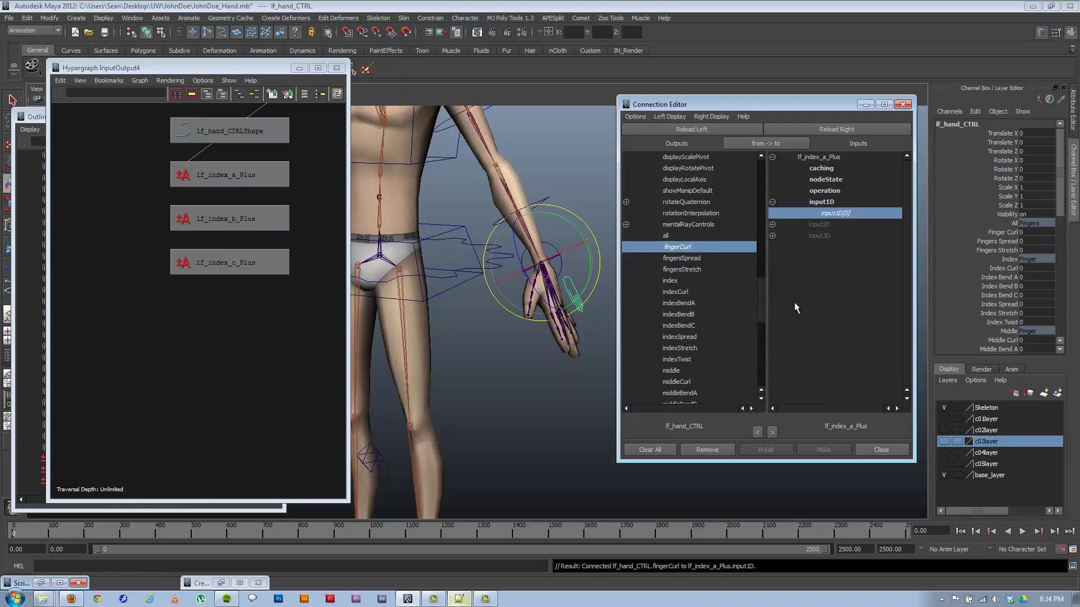
Copy the fingerCurl connectAttr command from the Script Editor's history and paste it below the shadingNode commands in Notepad++
left_click(1072, 566)
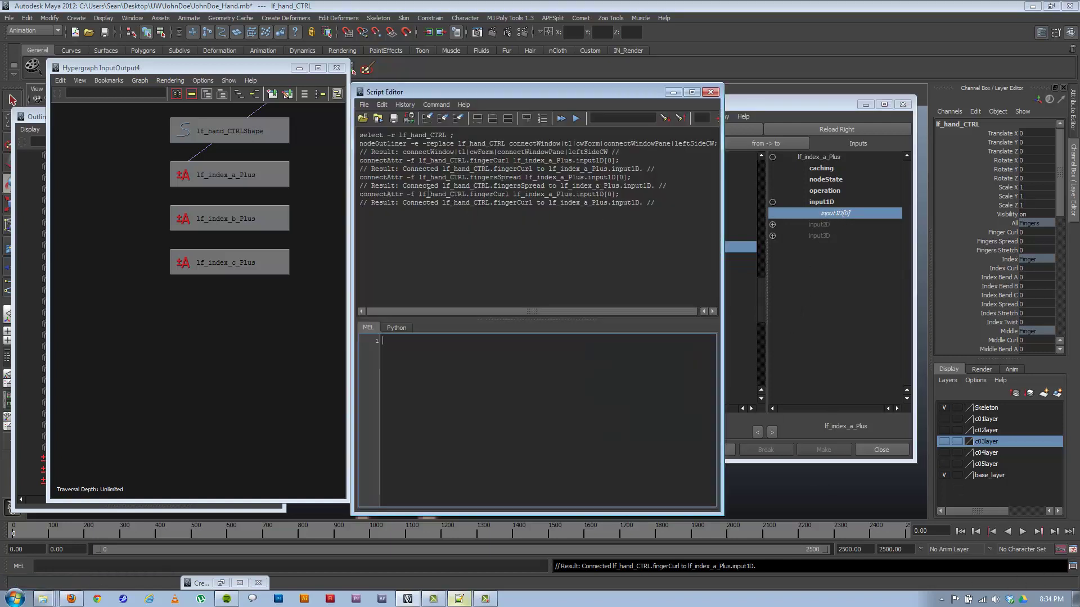
left_click_drag(363, 195, 613, 200)
key("ctrl+c")
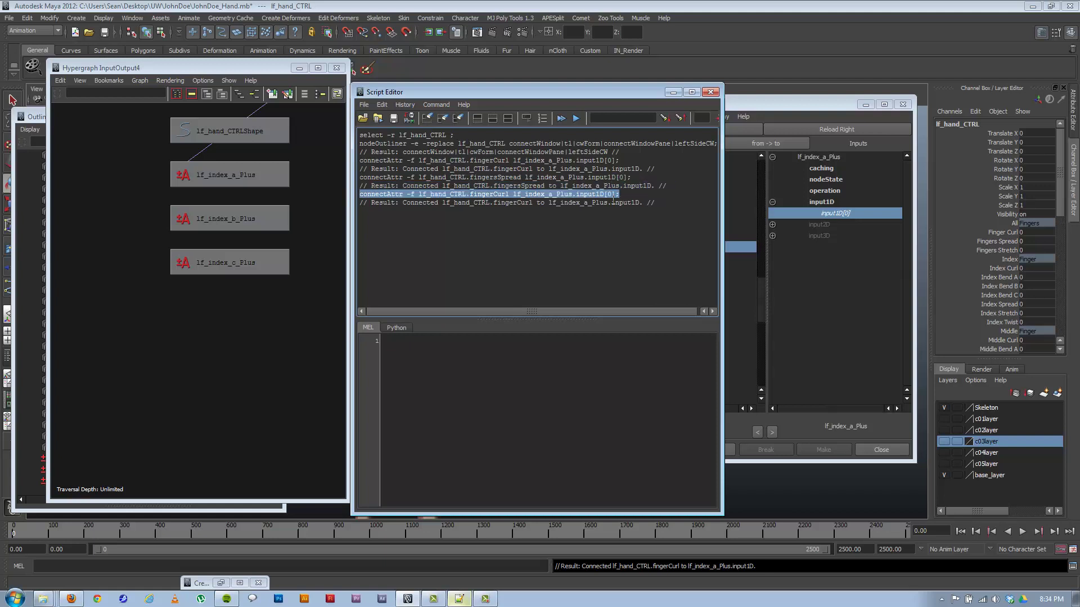
left_click(672, 93)
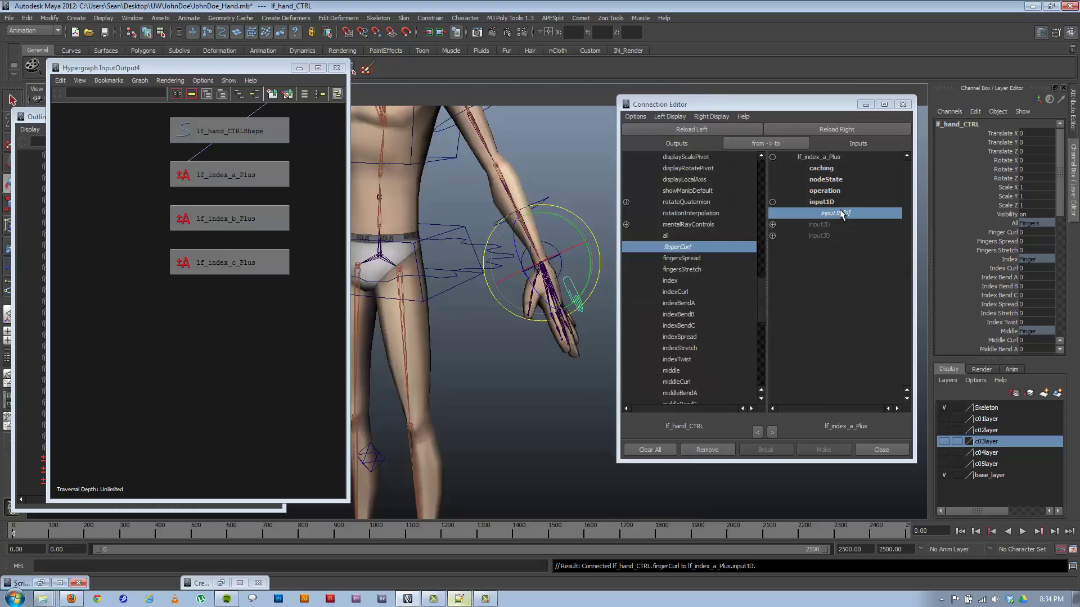
left_click(1073, 567)
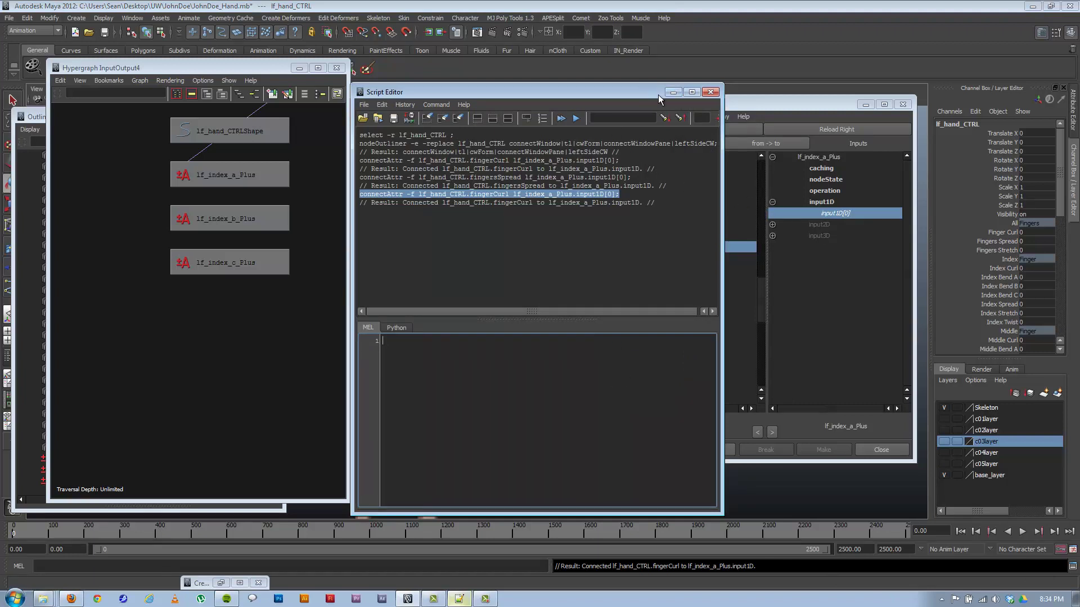
key("super+Down")
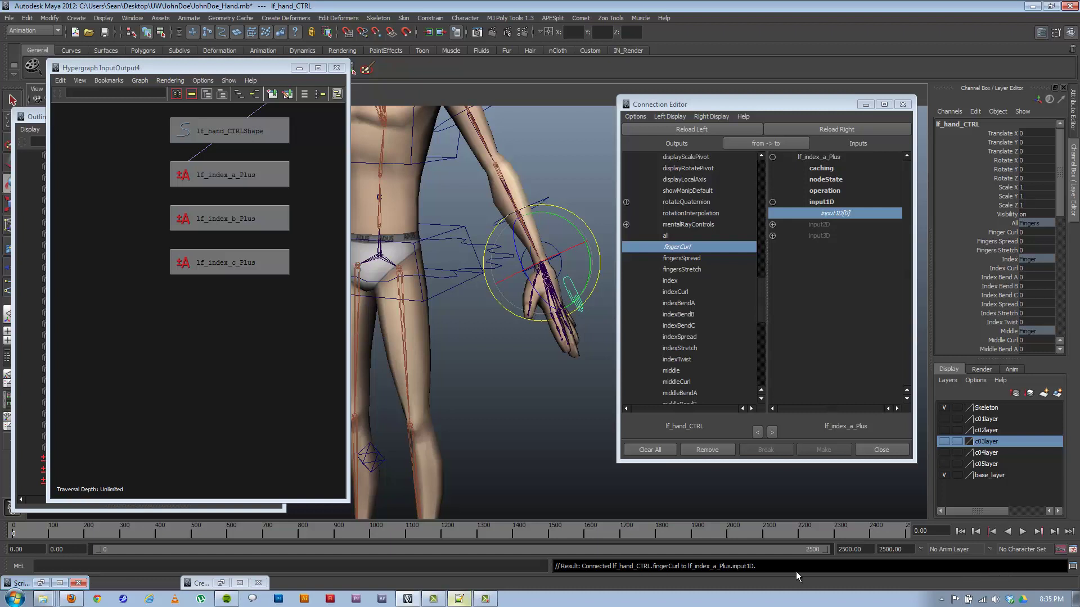
left_click(459, 598)
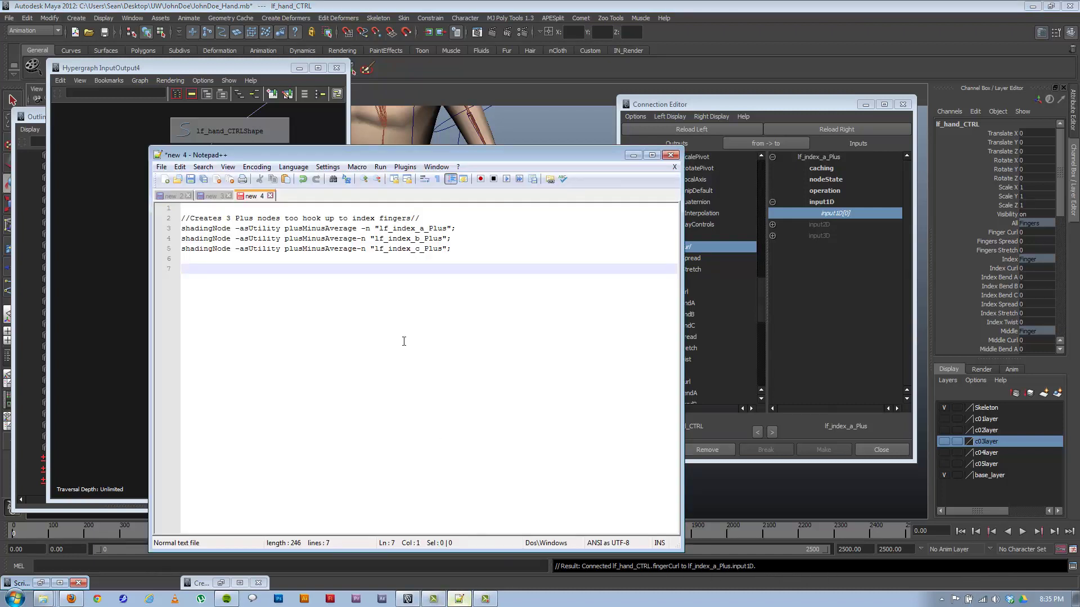
key("ctrl+v")
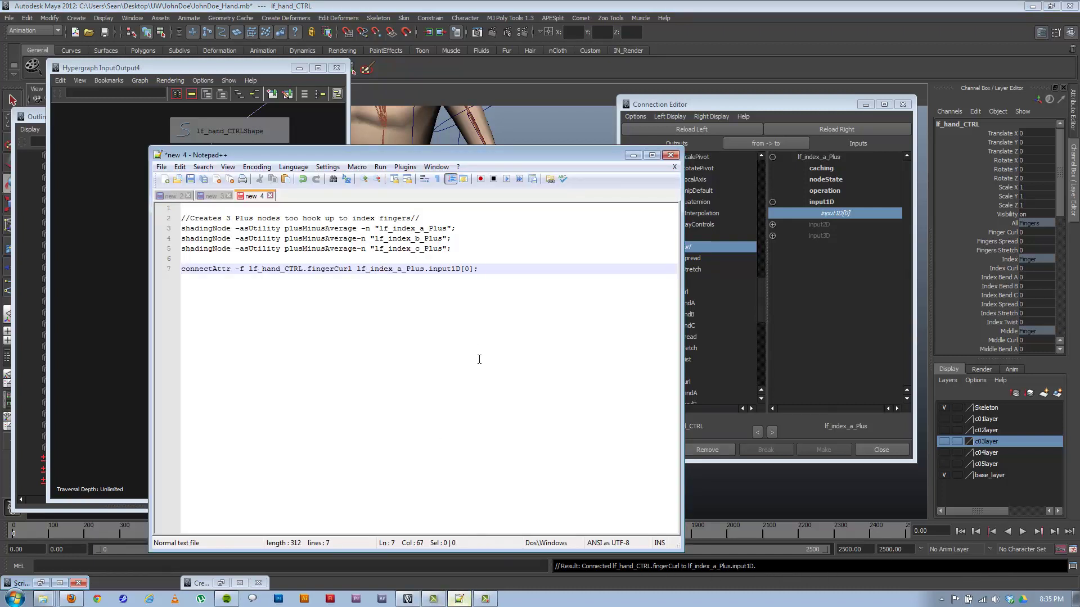
left_click(693, 106)
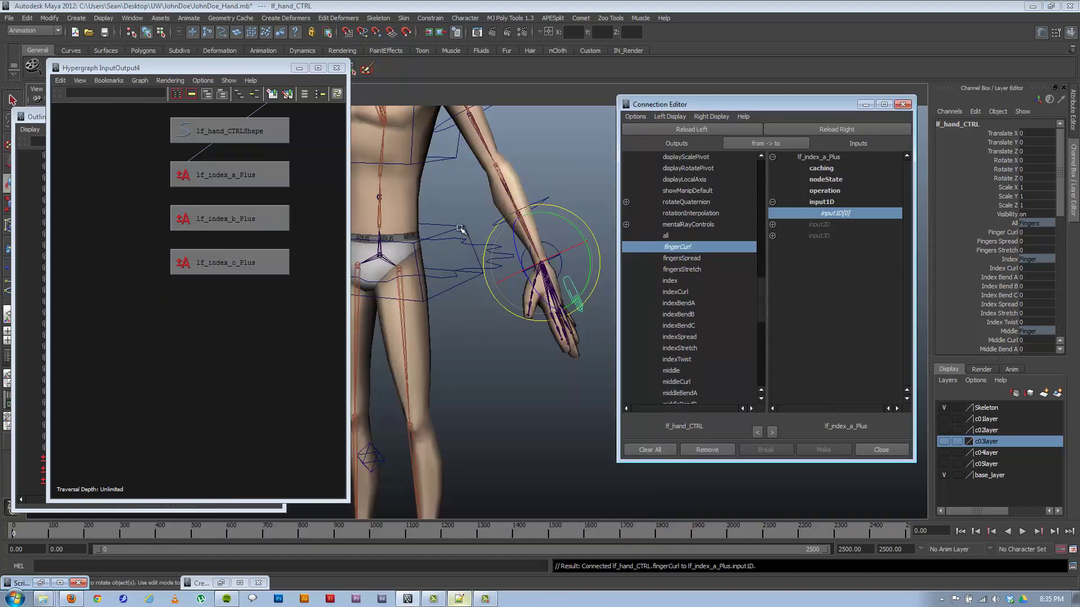
left_click(461, 231)
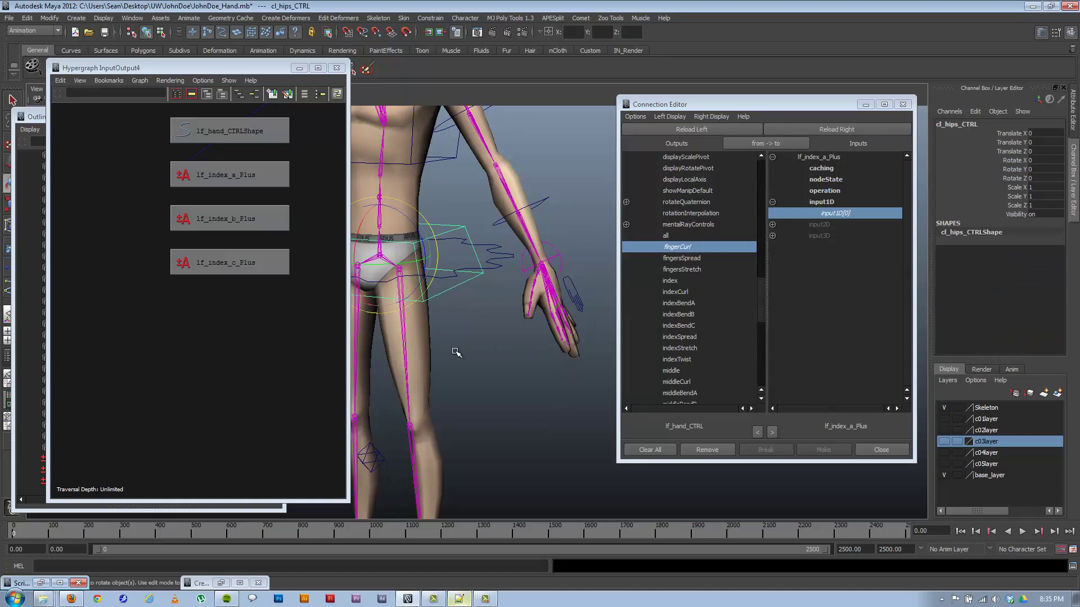
left_click(459, 599)
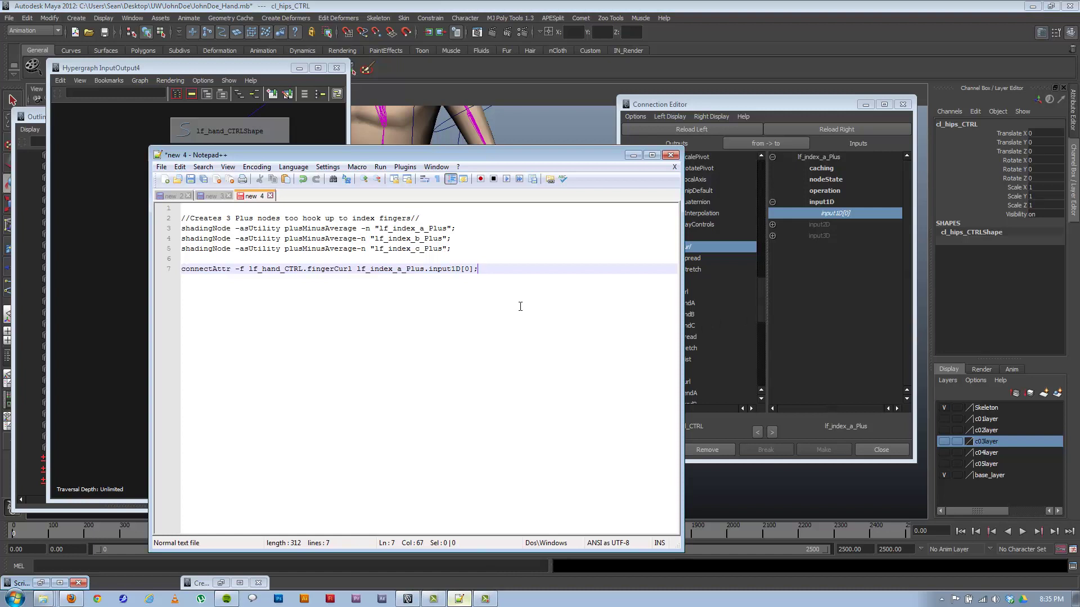
Duplicate the fingerCurl connectAttr line twice directly below itself, making three identical connectAttr lines
left_click_drag(478, 269, 154, 276)
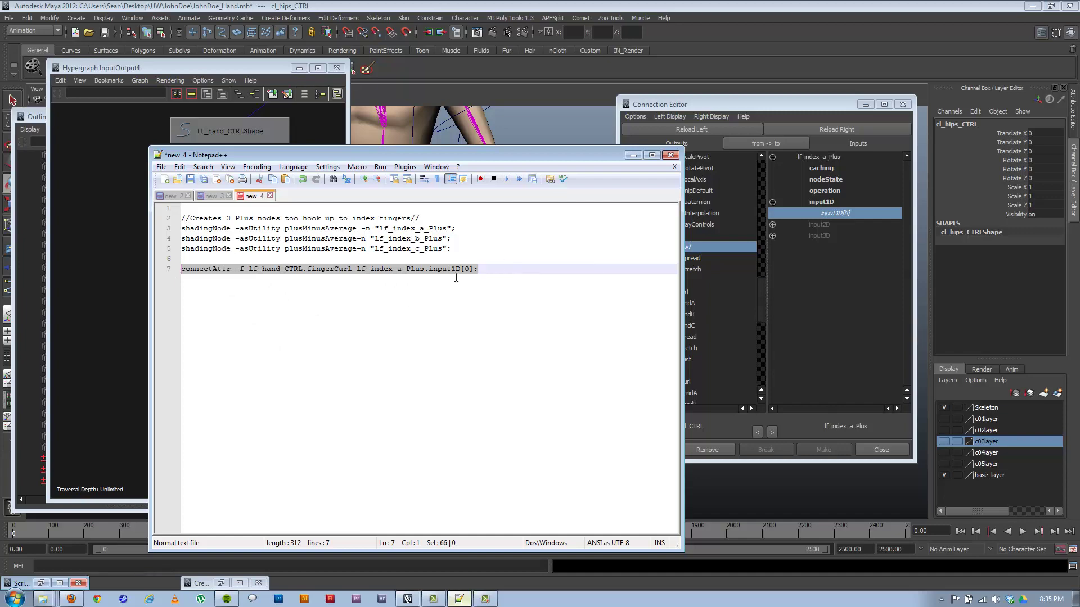
left_click_drag(528, 153, 792, 106)
left_click(755, 225)
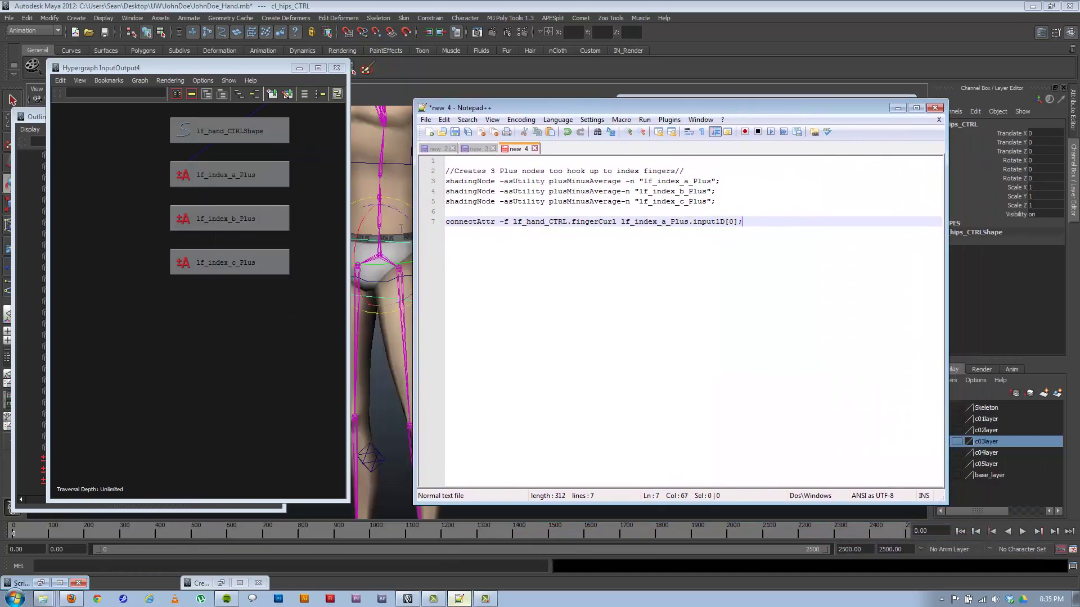
key("shift+Home")
key("ctrl+c")
left_click(762, 225)
key("Return")
key("ctrl+v")
key("Return")
key("ctrl+v")
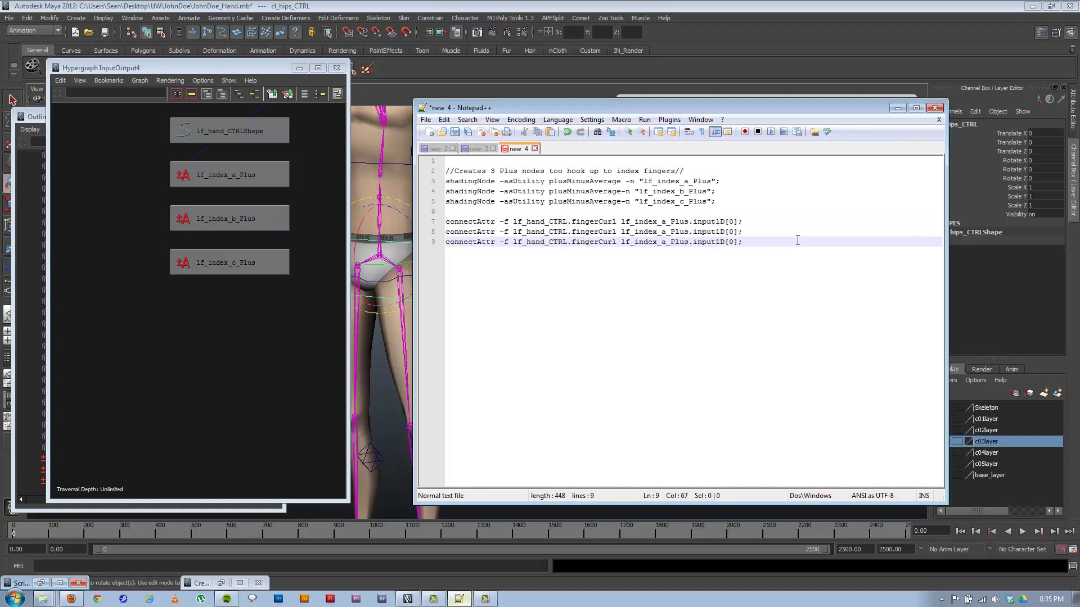
Add the comment "//hooks up hand control into plus node for index A JNT//" on a new line above the connectAttr commands
mouse_move(628, 109)
left_mouse_down()
mouse_move(465, 116)
mouse_move(523, 101)
mouse_move(739, 116)
mouse_move(637, 120)
left_mouse_up()
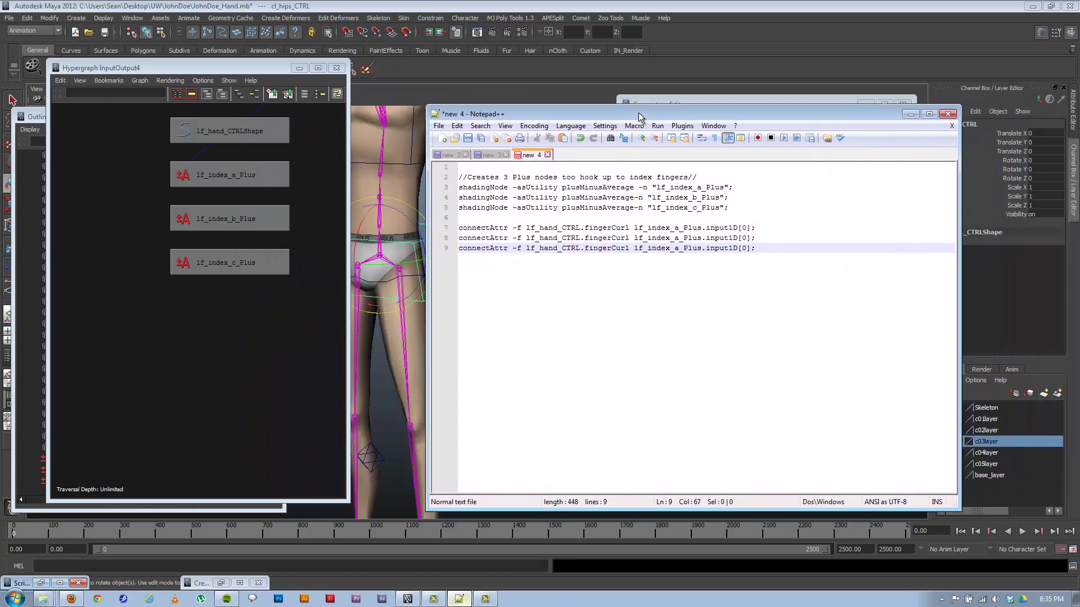
left_click(465, 223)
key("Return")
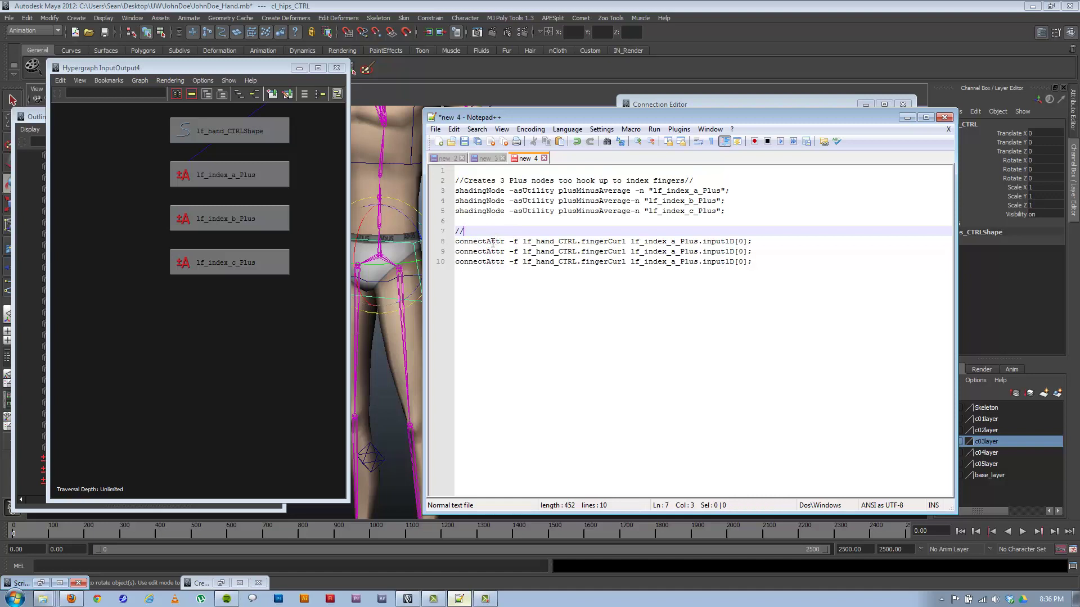
left_click_drag(586, 119, 549, 113)
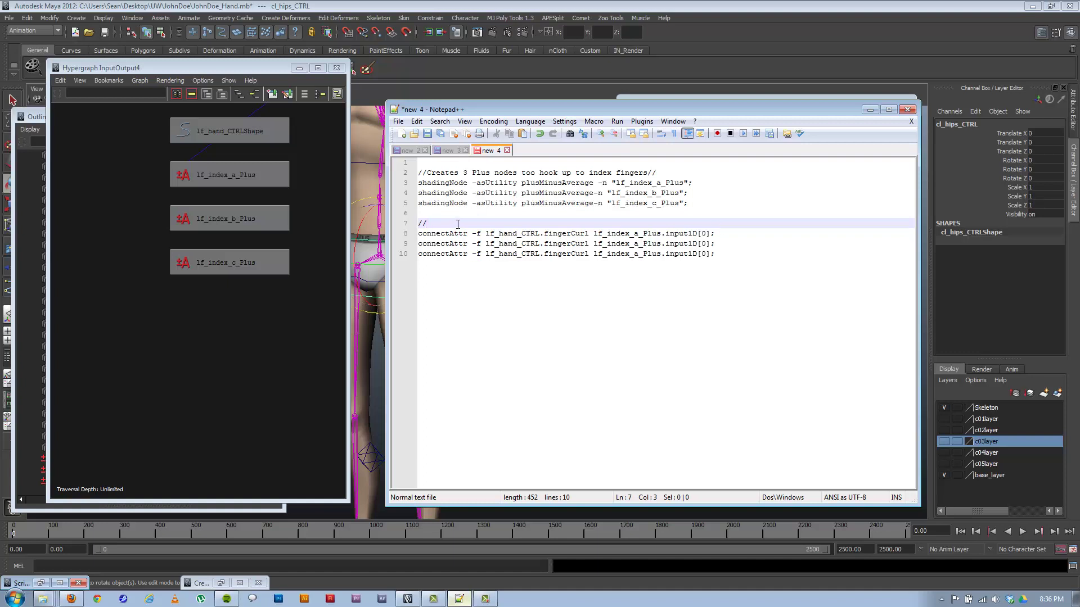
left_click_drag(518, 109, 438, 104)
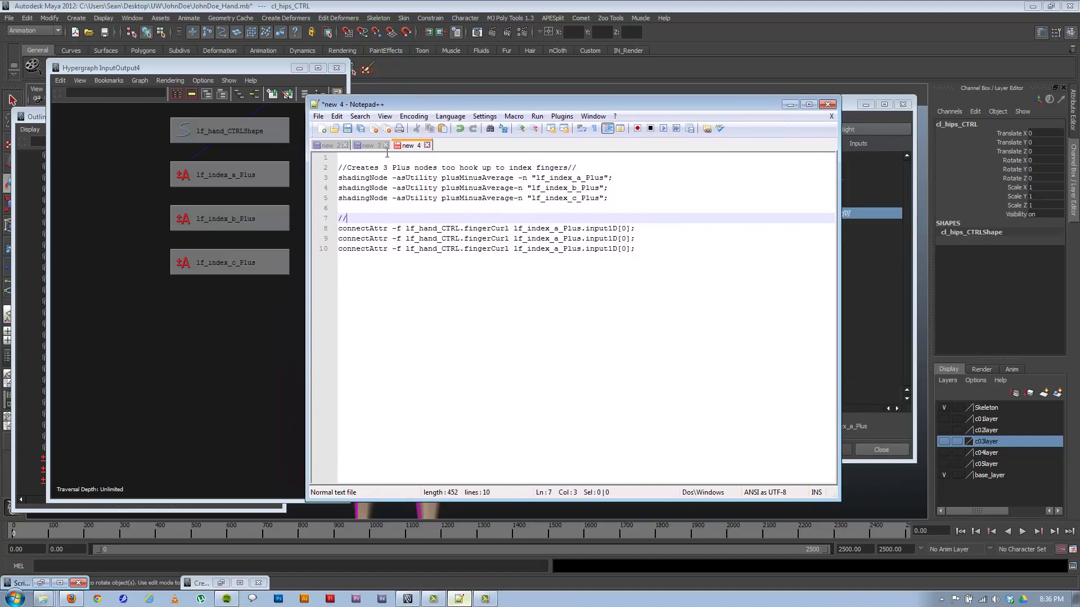
left_click_drag(527, 171, 632, 198)
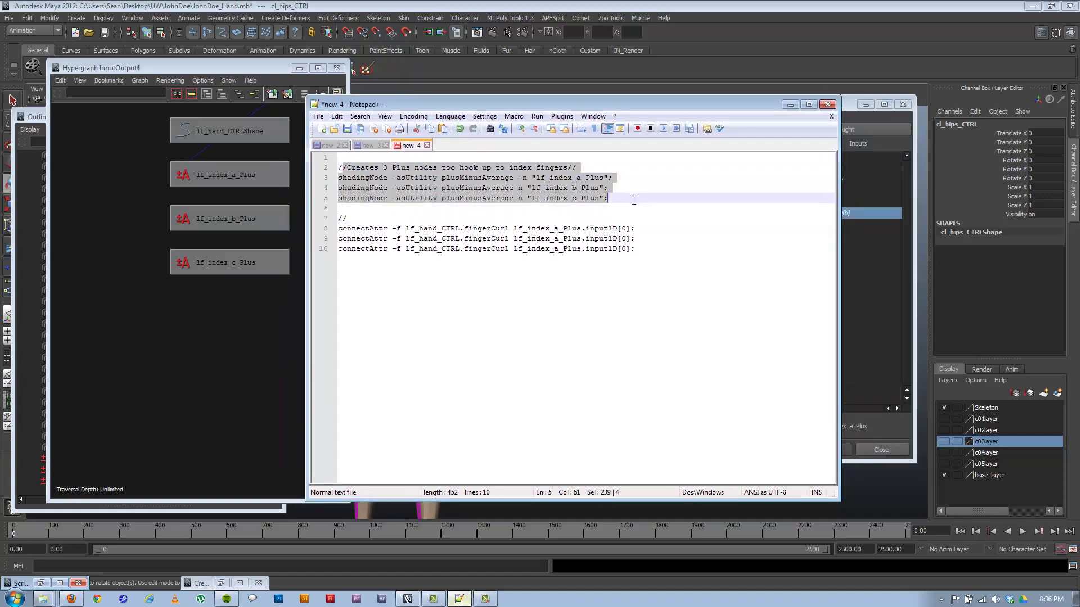
left_click(351, 168)
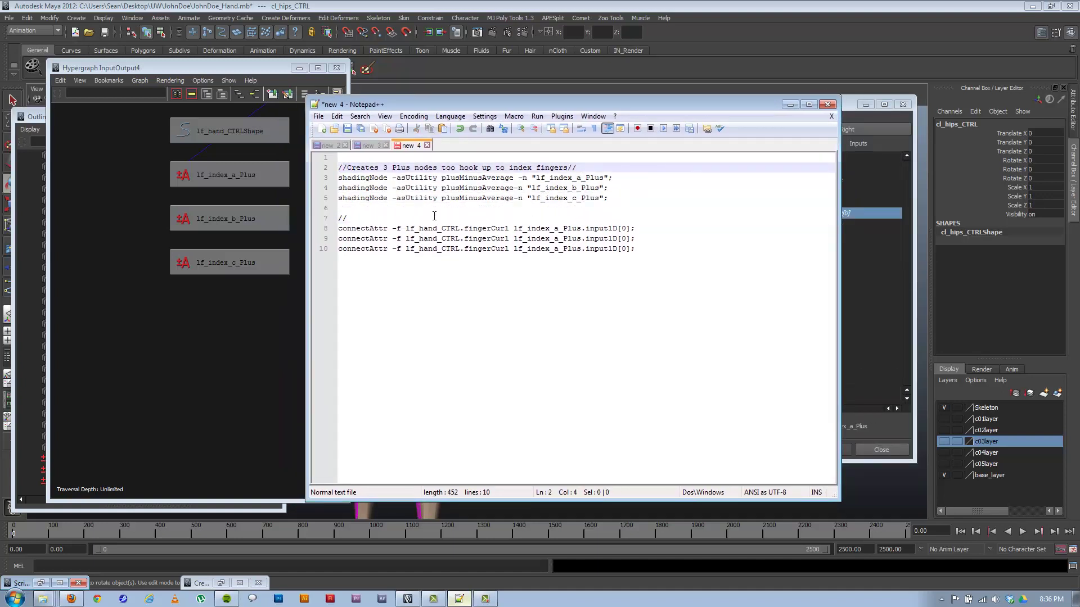
left_click(462, 220)
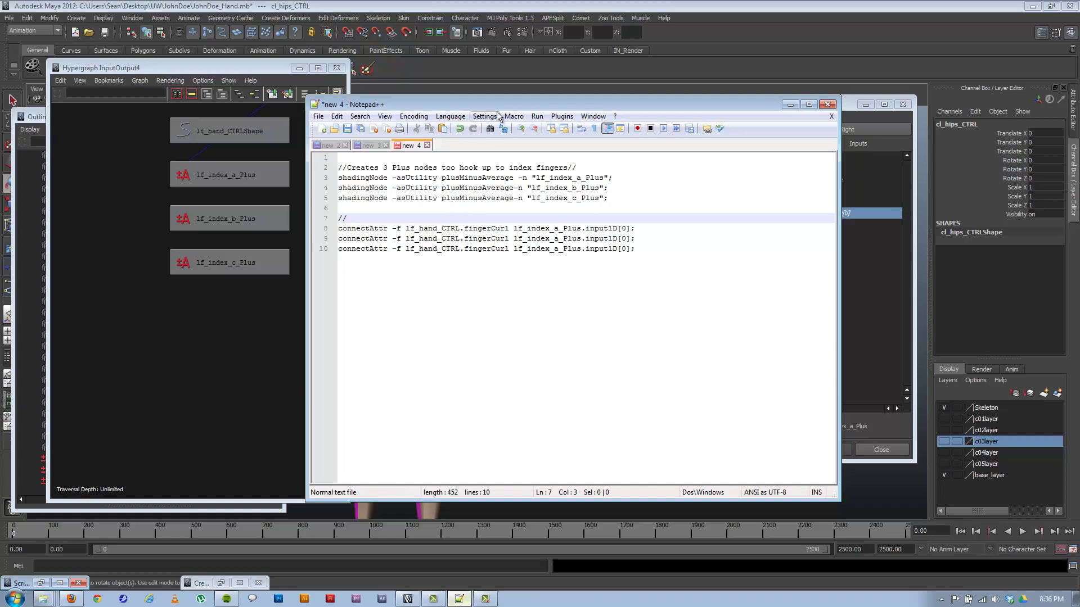
left_click_drag(486, 106, 288, 120)
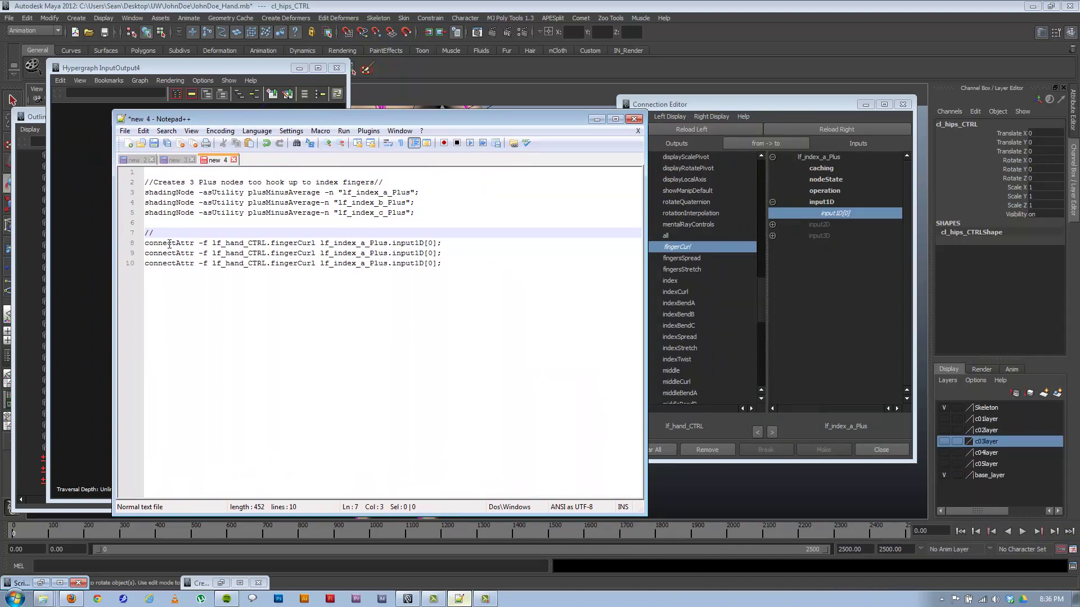
type("hooks up hand control into pl")
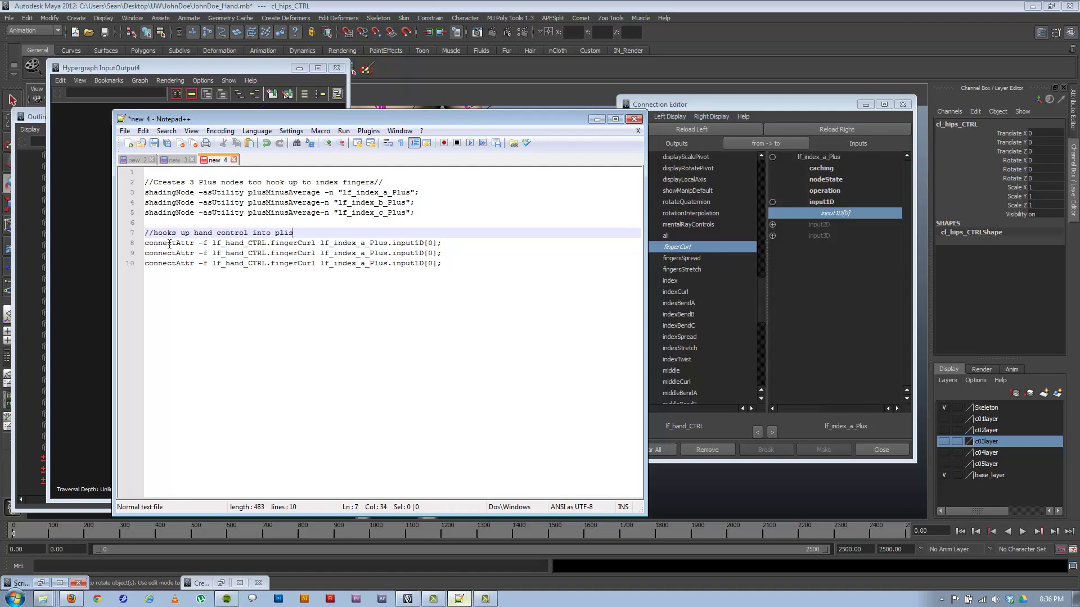
type("us node for index A JNT//")
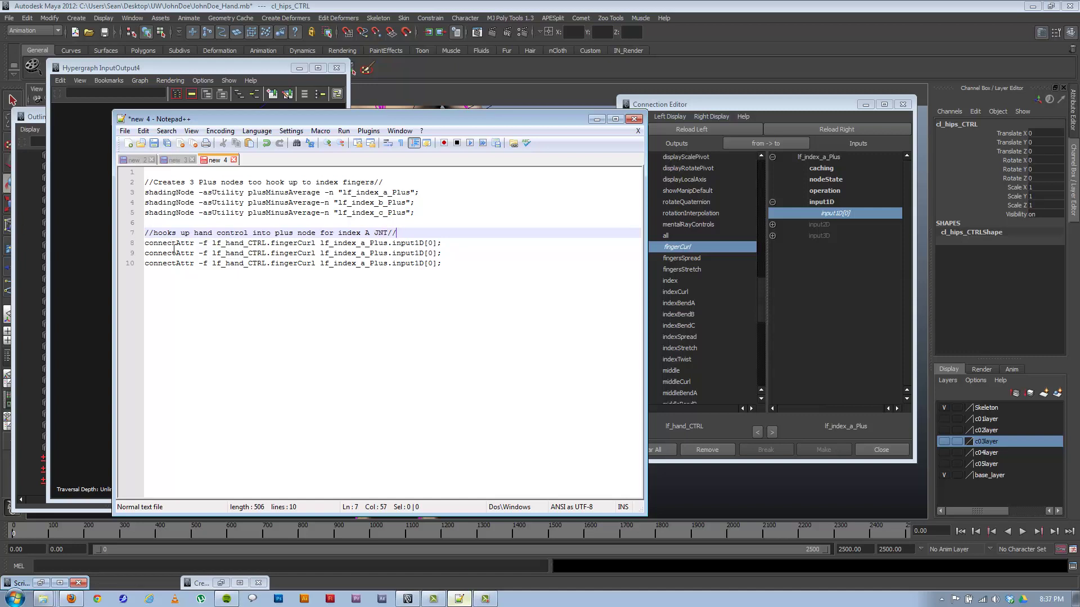
Capitalize the words "Hooks" and "Plus" in the comment above the connectAttr commands
left_click_drag(160, 233, 153, 236)
type("H")
left_click(484, 310)
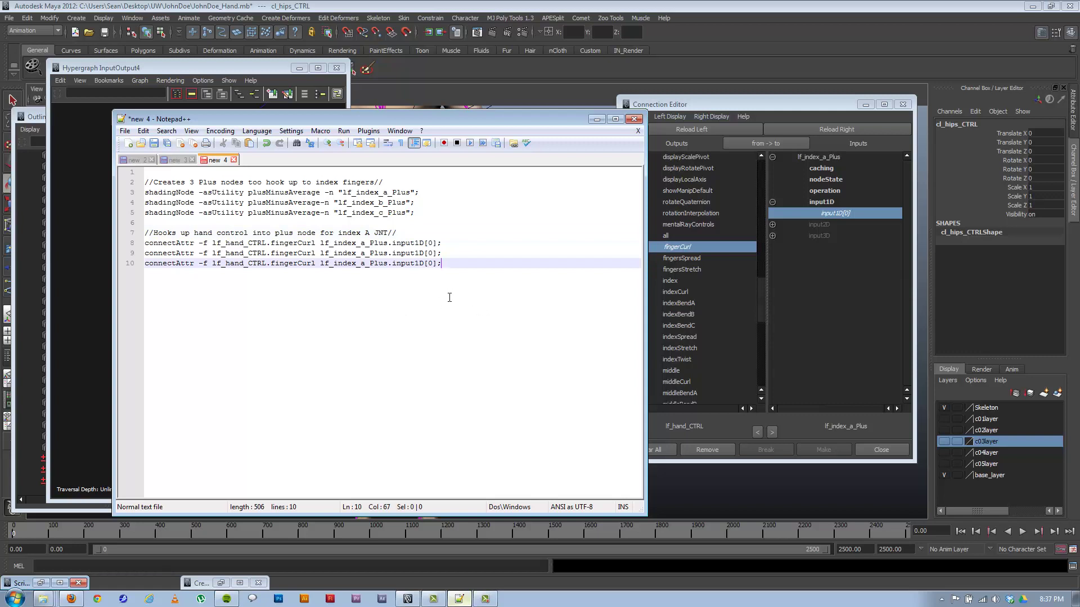
left_click(280, 233)
double_click(279, 233)
left_click(279, 234)
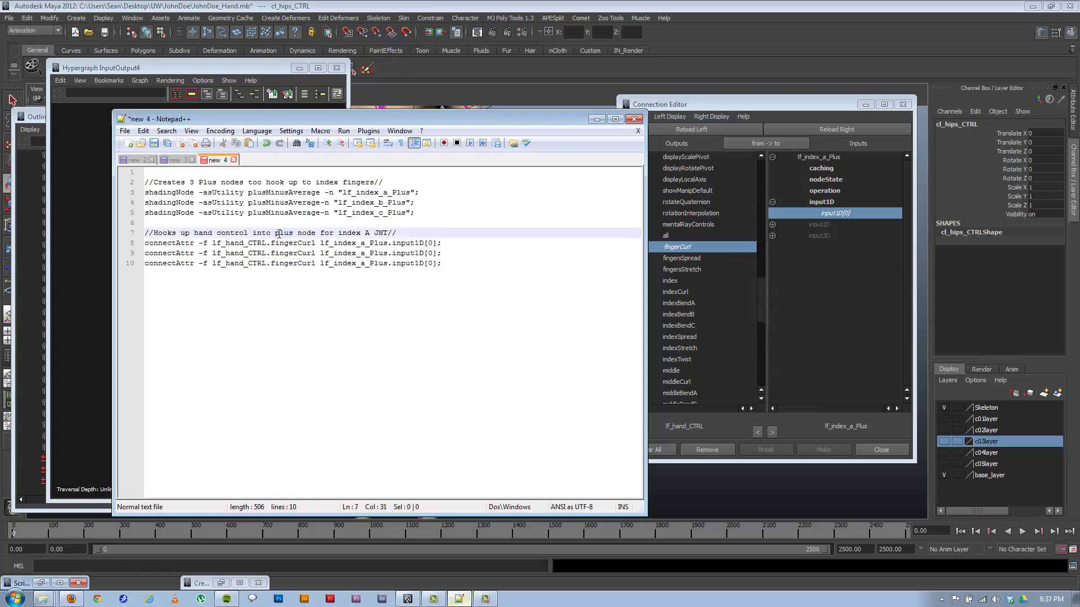
left_click_drag(279, 233, 276, 234)
type("P")
left_click(463, 255)
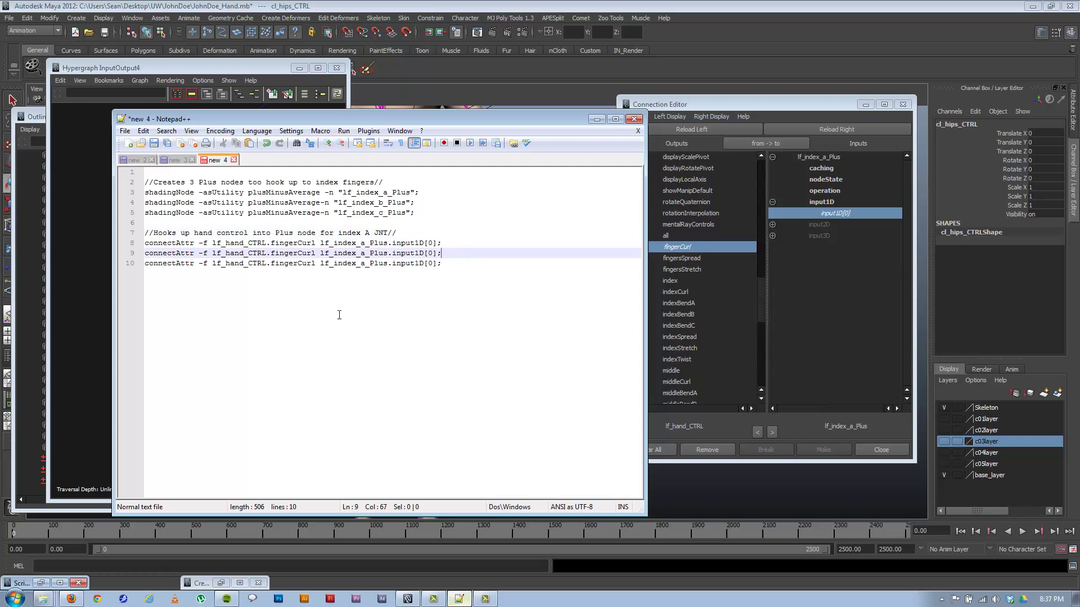
Select lf_hand_CTRL in Maya to see its attributes, and change fingerCurl to indexCurl in the second connectAttr line in Notepad++
left_click_drag(365, 119, 153, 114)
left_click(571, 298)
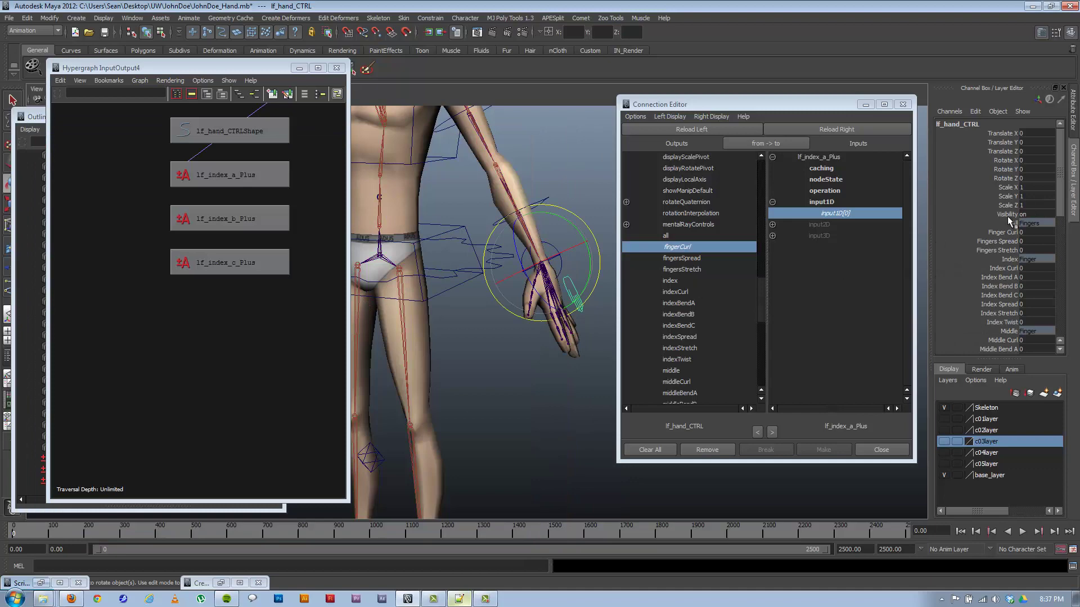
left_click(459, 599)
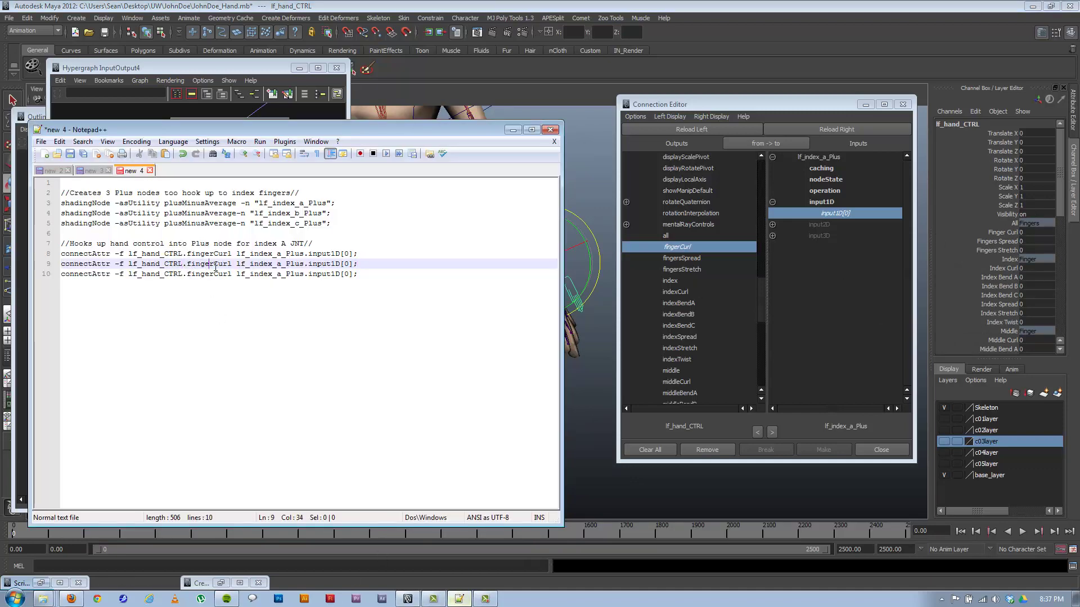
left_click_drag(216, 264, 189, 264)
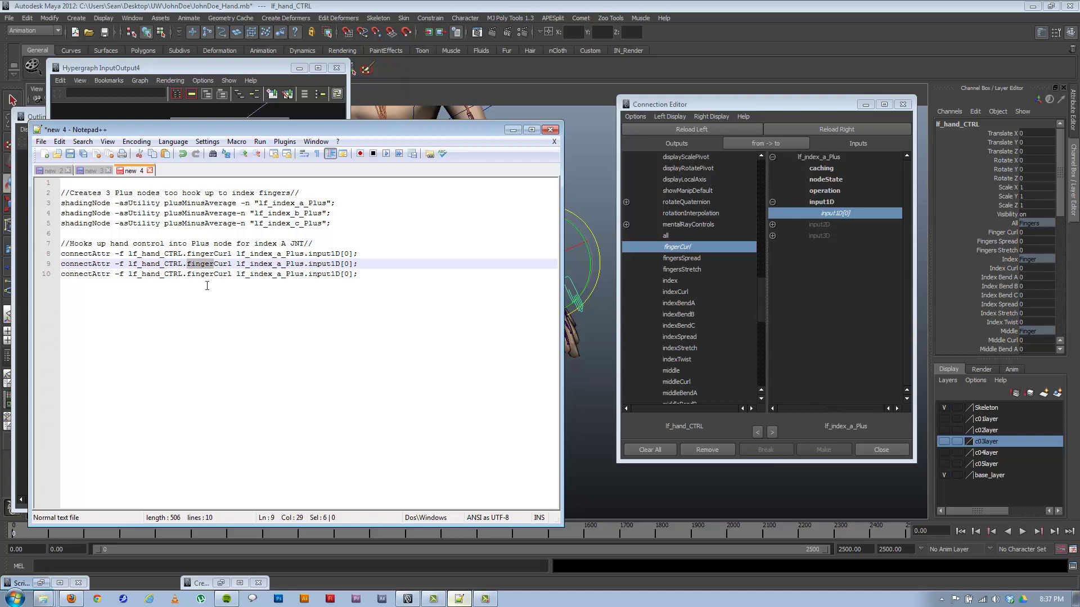
type("index")
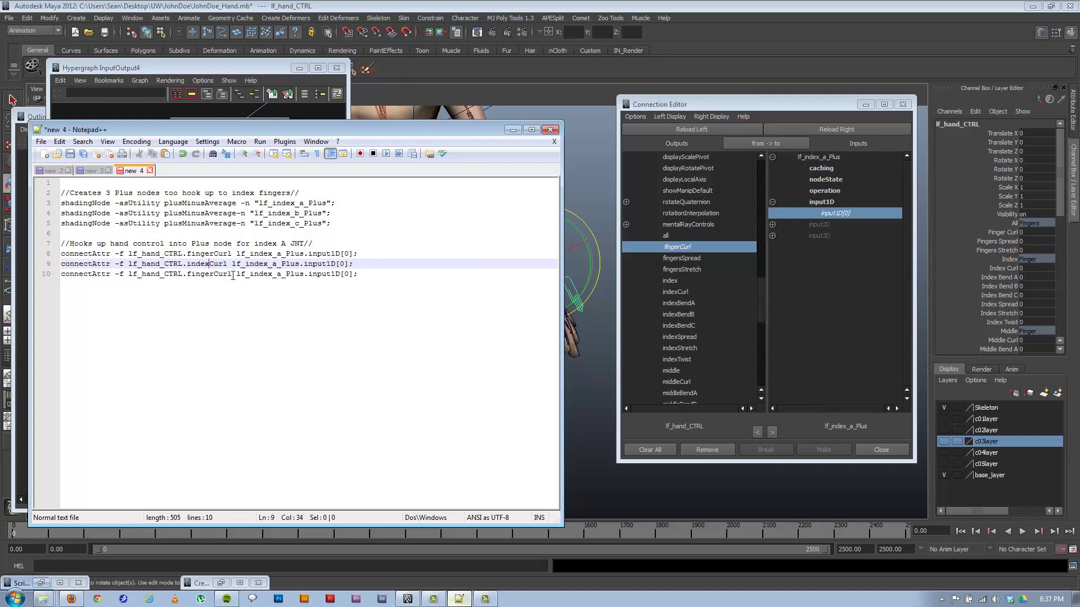
Replace fingerCurl with indexBendA in the third connectAttr line
left_click_drag(234, 276, 187, 279)
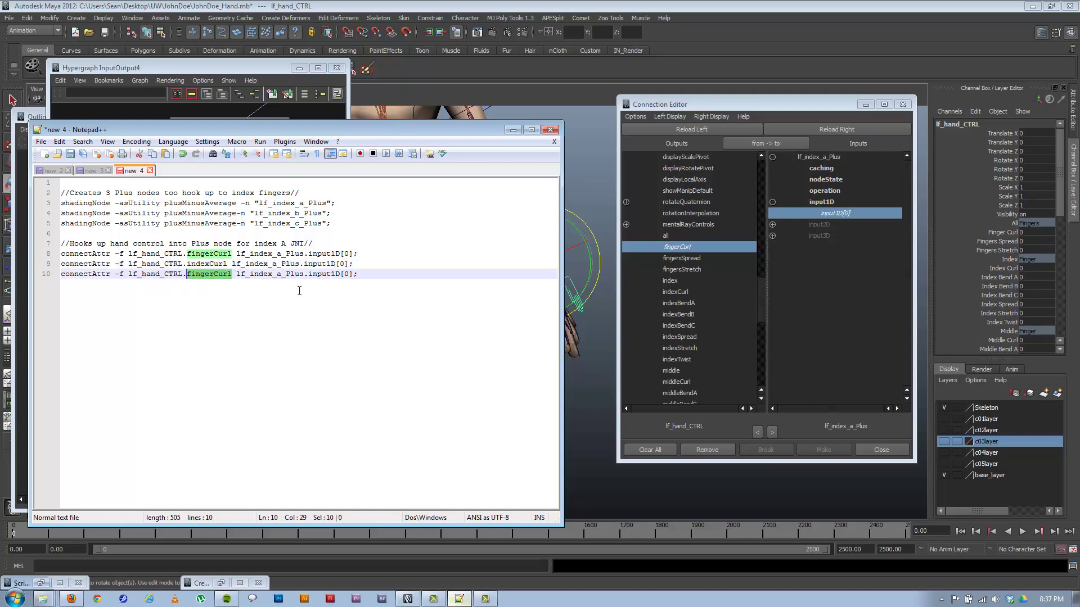
type("index")
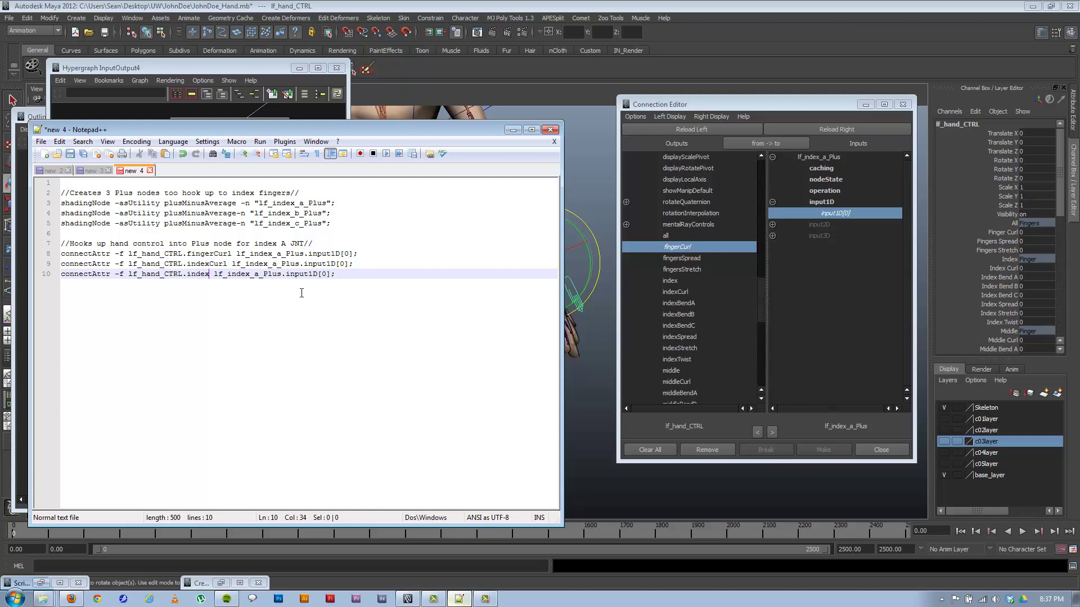
type("Bend")
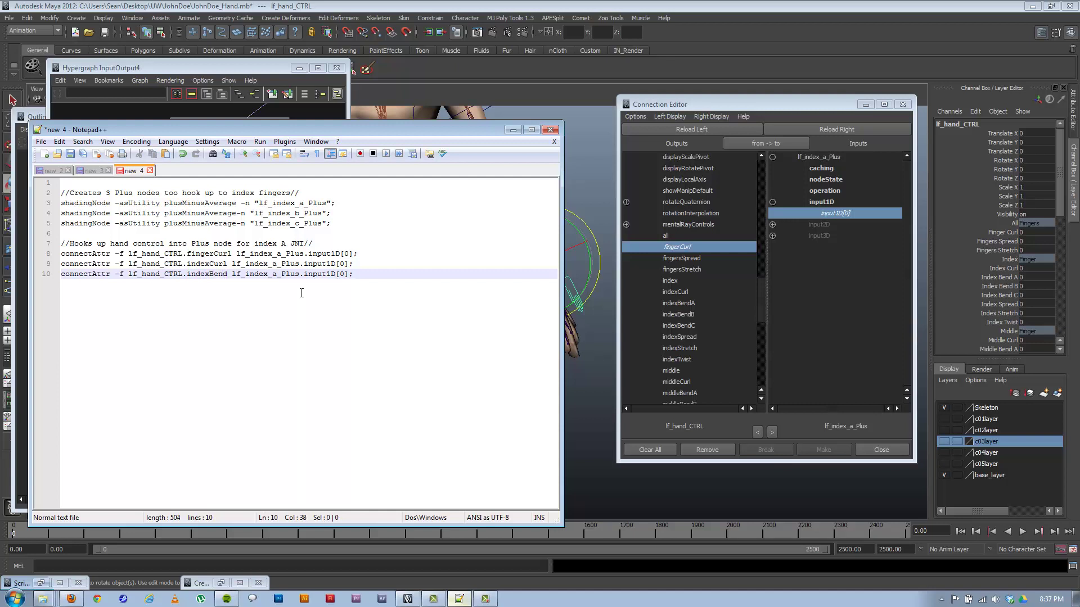
type("A")
left_click(388, 265)
left_click(386, 272)
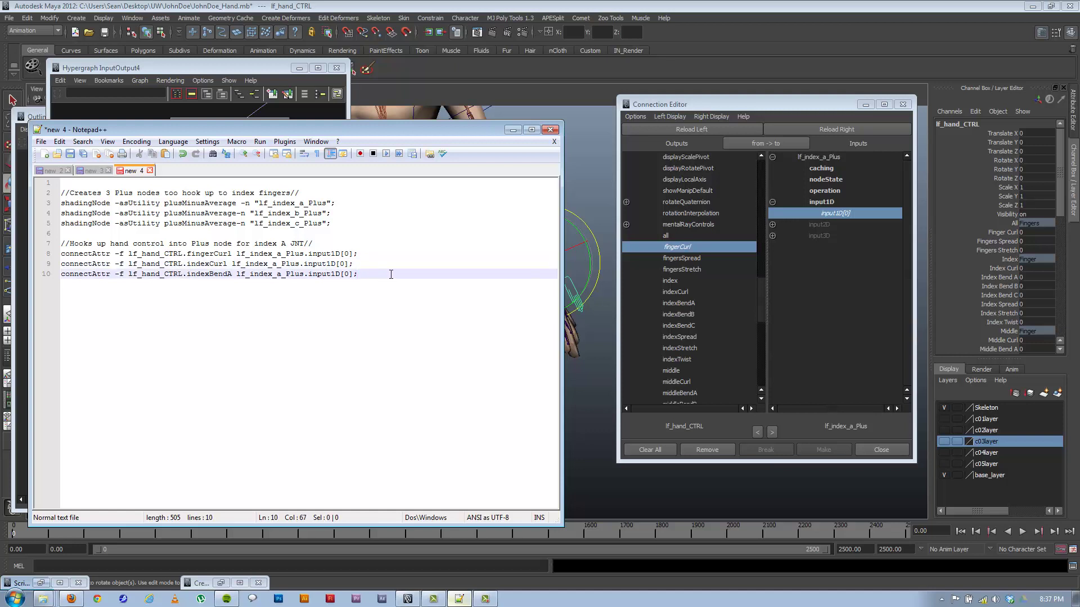
Copy the index A comment with its three connectAttr lines and paste the block below, separated by a blank line
left_click_drag(394, 274, 60, 243)
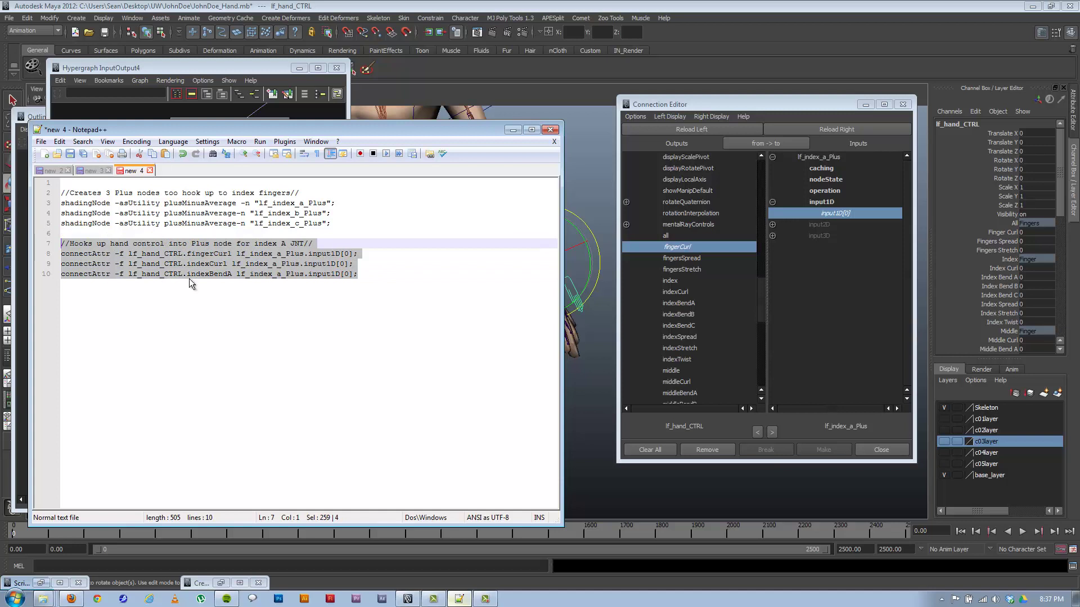
key("ctrl+c")
left_click(351, 290)
key("Return")
key("Return")
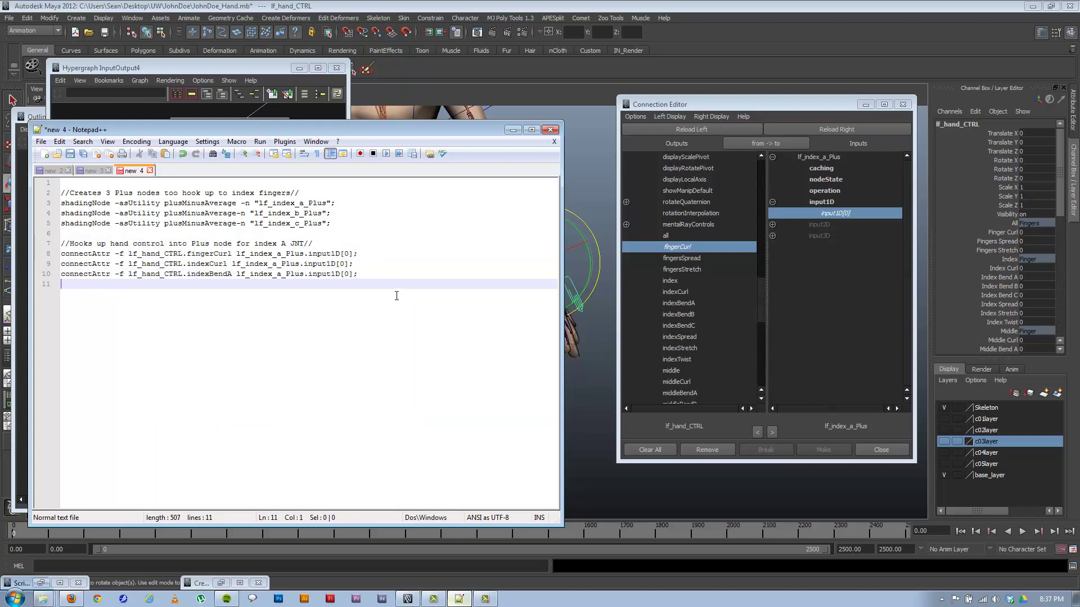
key("ctrl+v")
Adapt the pasted block to index B: comment "index B JNT", all targets lf_index_b_Plus, and the last source attribute indexBendB
double_click(283, 294)
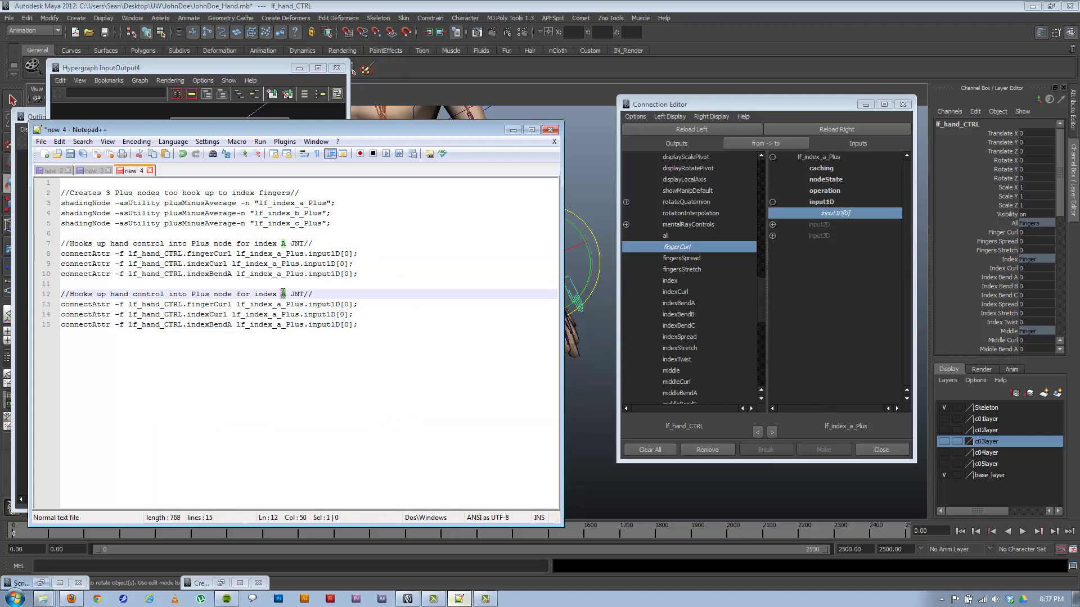
left_click(332, 335)
double_click(283, 295)
type("B")
double_click(279, 304)
type("b")
left_click_drag(278, 315, 227, 325)
type("bbB")
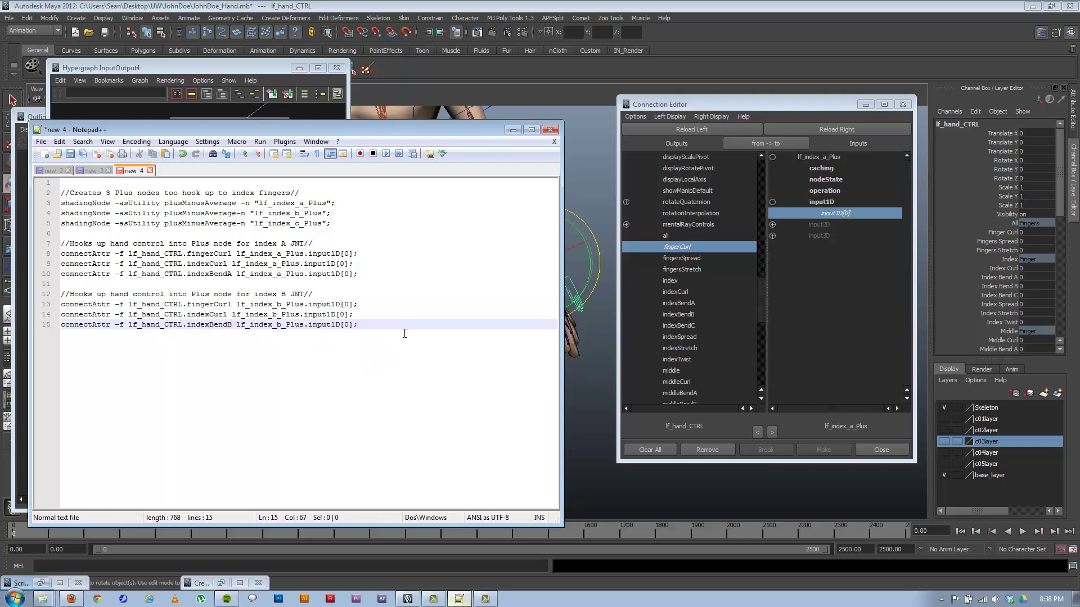
Copy the index B block and paste it at the end of the script after a blank line
left_click_drag(358, 325, 29, 294)
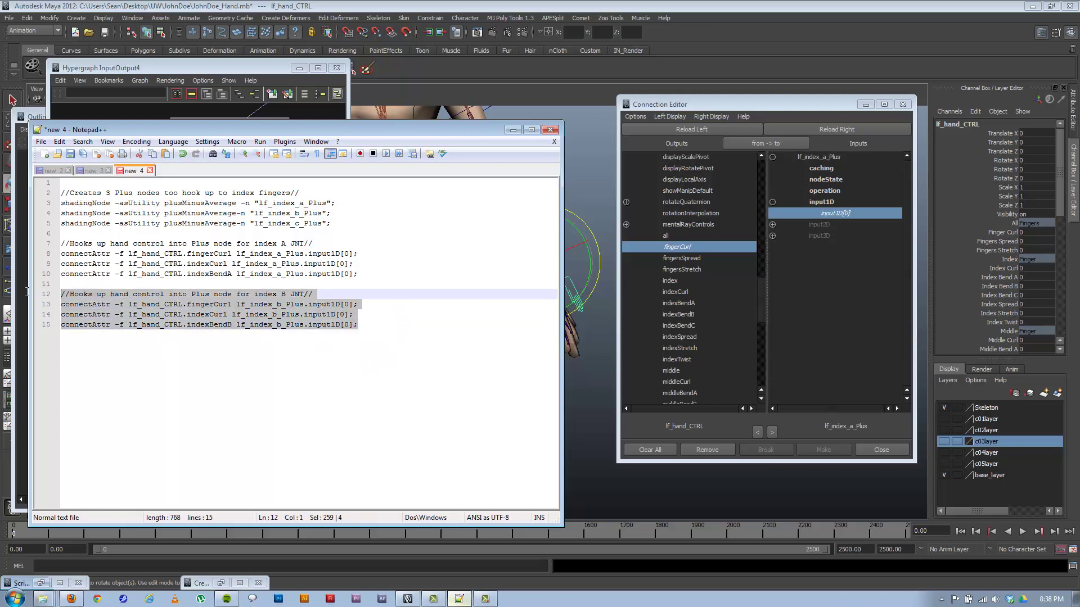
left_click(411, 366)
key("Return")
key("Return")
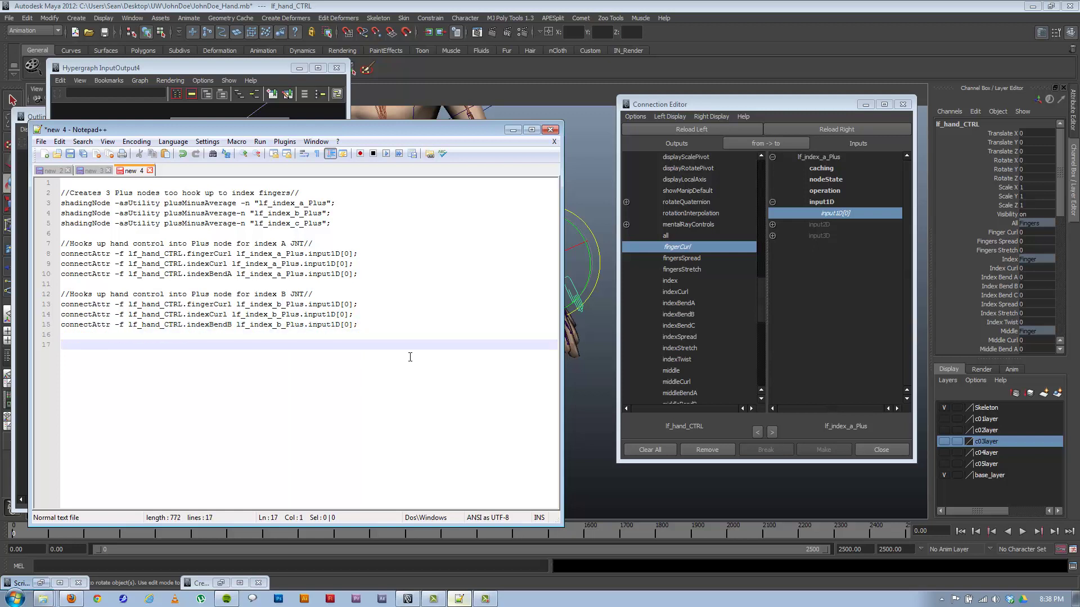
key("ctrl+v")
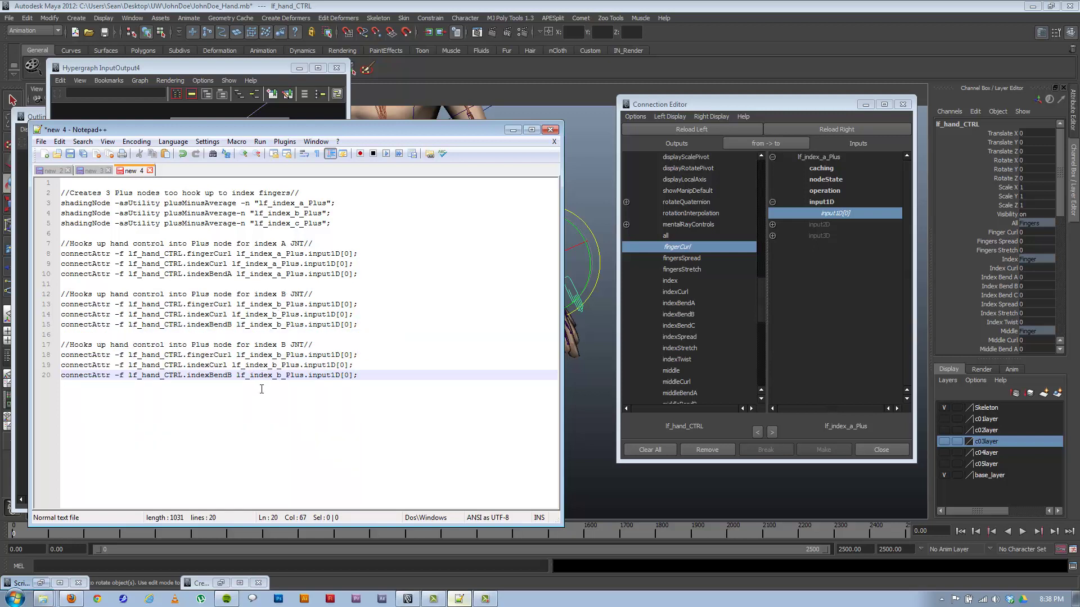
Change the joint letter in the last pasted block's comment to C
left_click(279, 355)
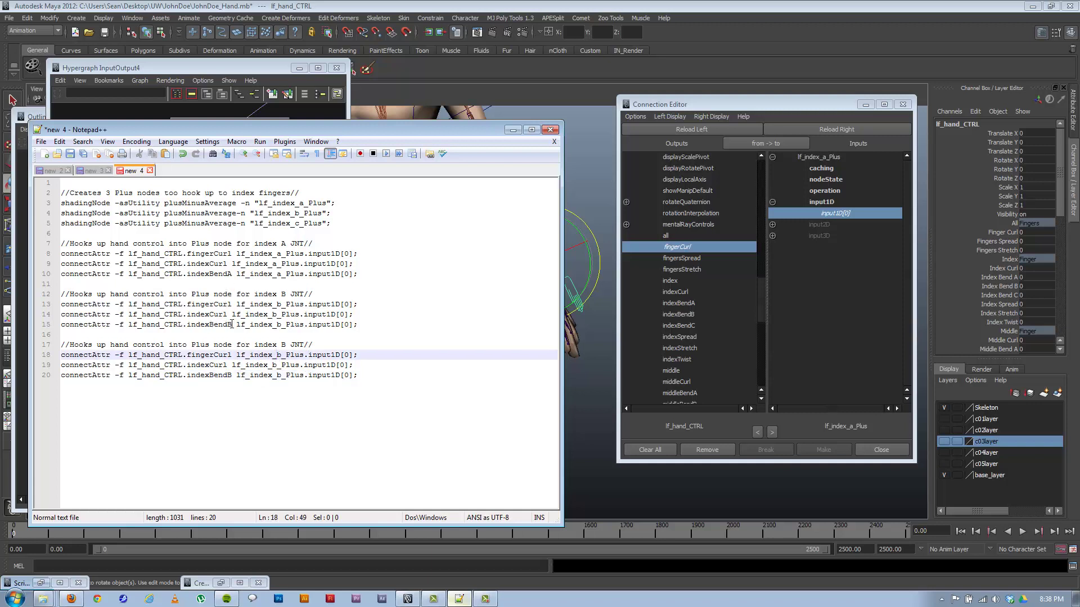
left_click(285, 295)
left_click(287, 345)
key("shift+Left")
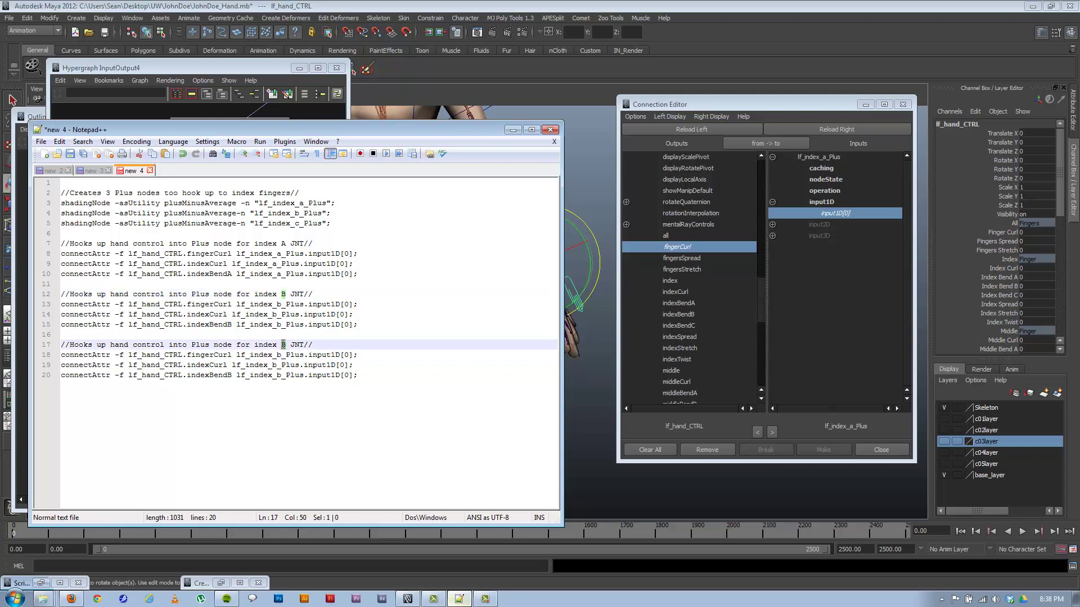
type("C")
Retarget the last block's three connectAttr lines to lf_index_c_Plus and set the final source attribute to indexBendC
left_click(279, 356)
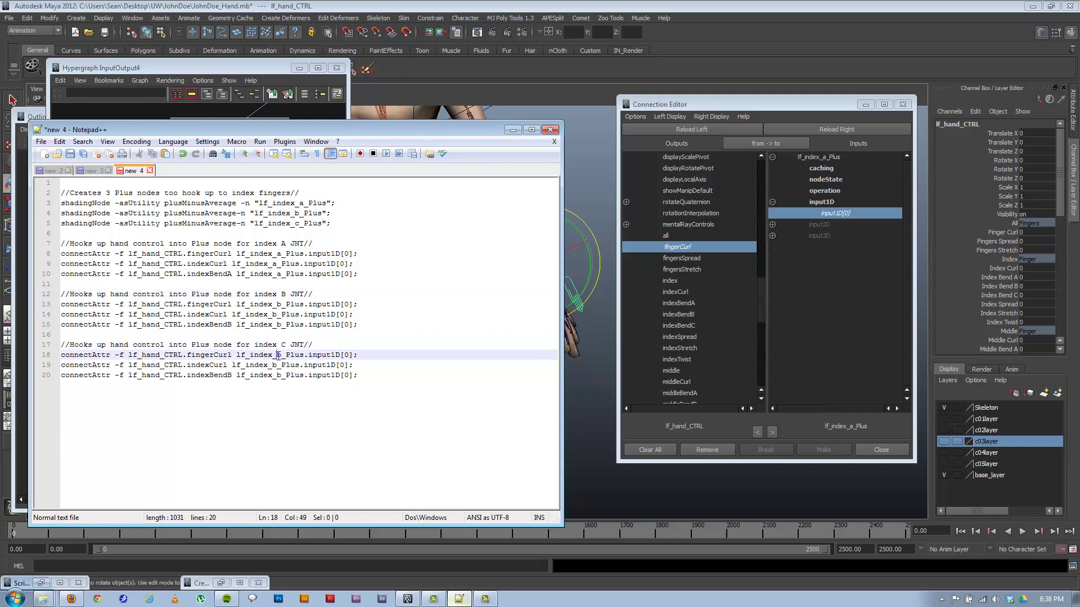
key("shift+Left")
type("c")
left_click_drag(272, 365, 276, 365)
type("c")
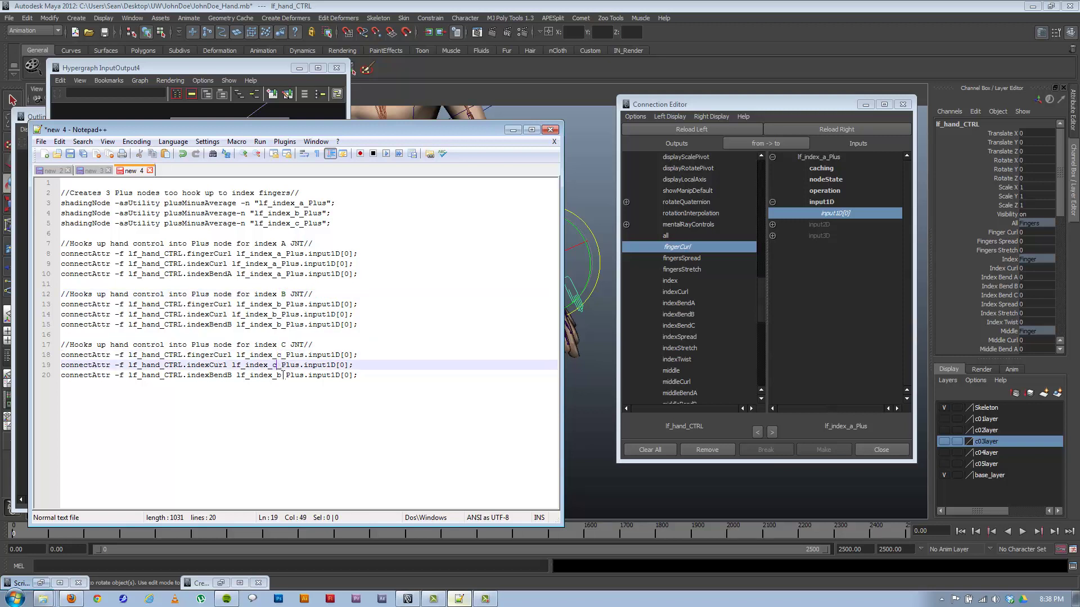
left_click(283, 375)
key("shift+Left")
type("c")
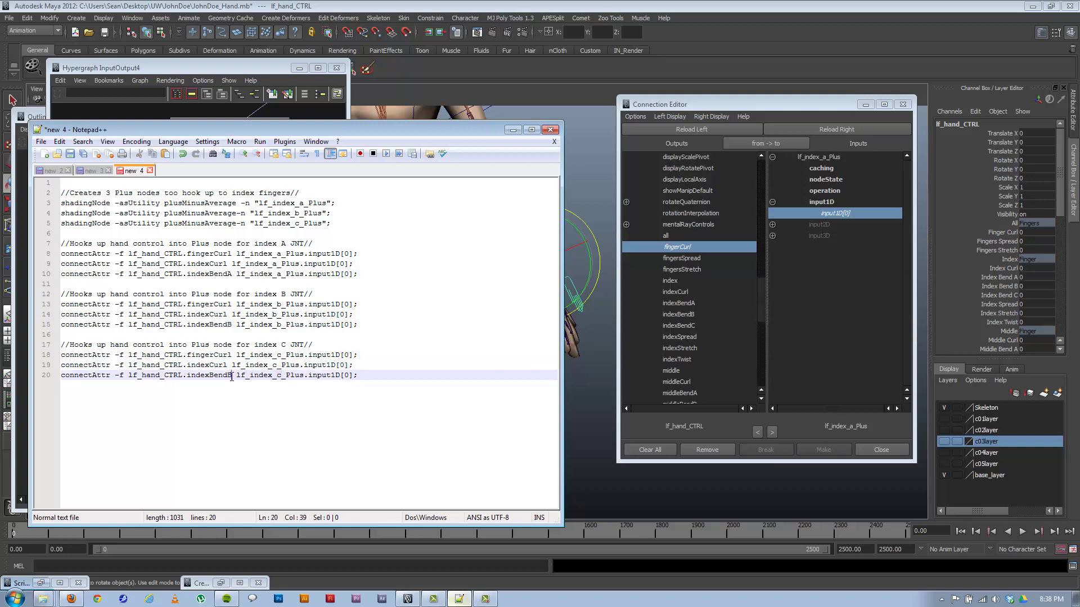
key("shift+Left")
type("C")
left_click(375, 391)
Copy the index A comment and its three connectAttr lines into Maya's Script Editor and run them
left_click_drag(333, 137, 445, 142)
left_click_drag(486, 279, 113, 252)
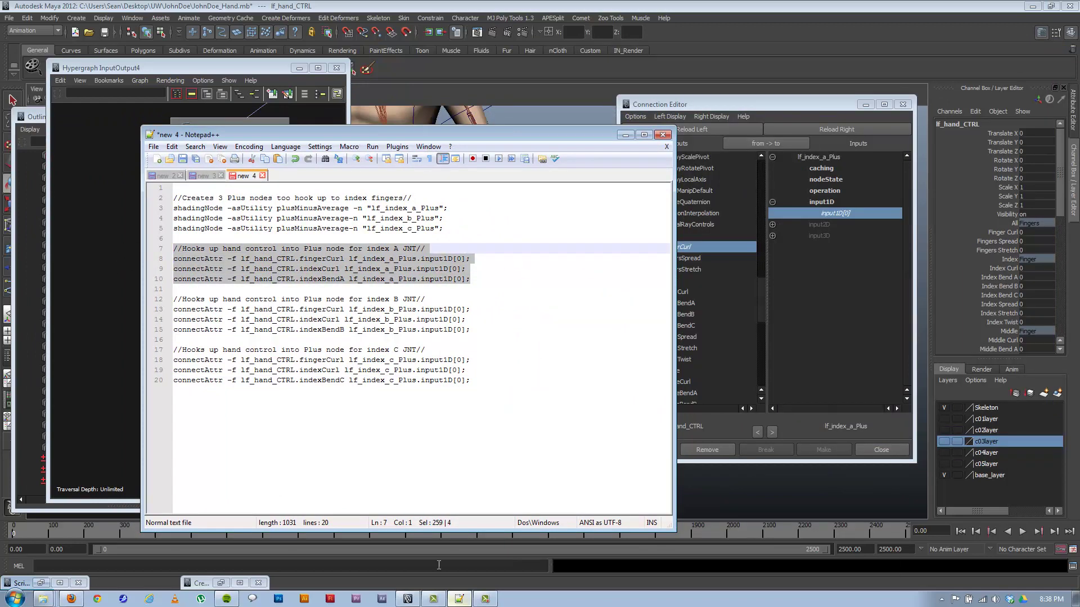
left_click(683, 318)
left_click(21, 583)
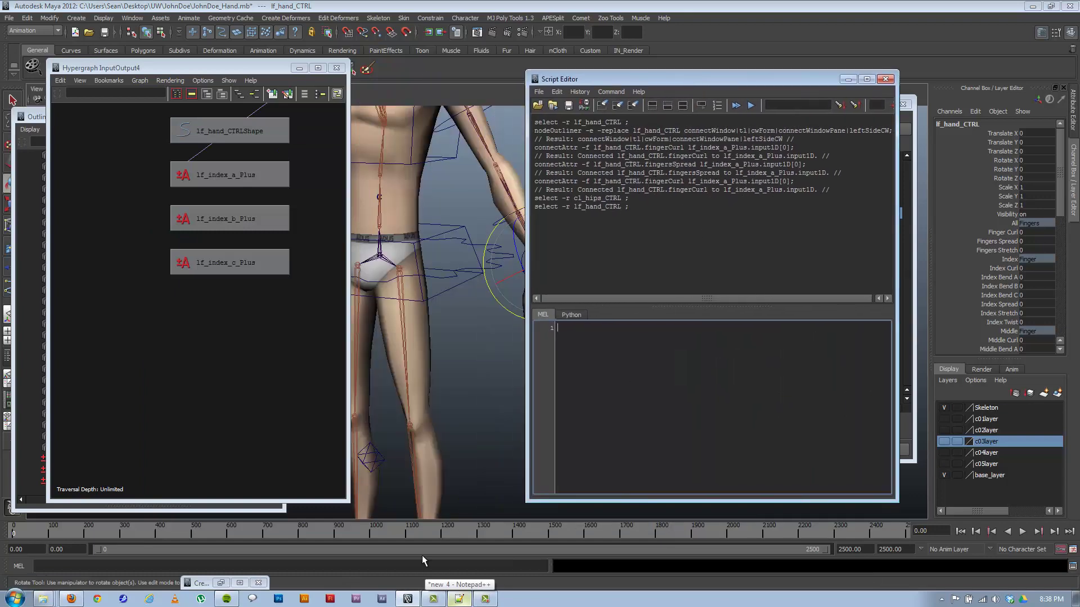
left_click(459, 599)
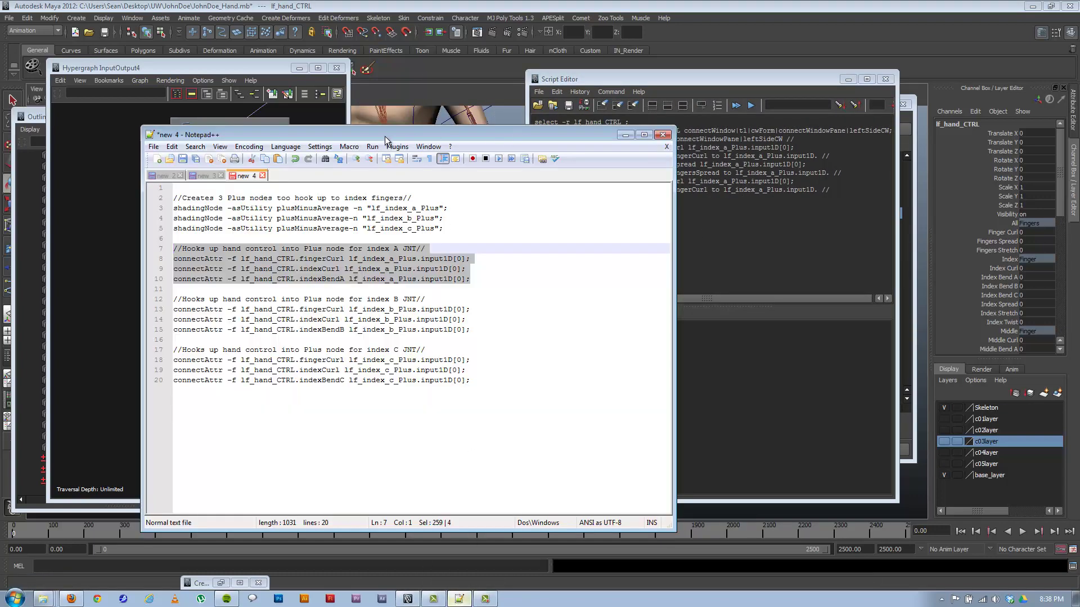
left_click_drag(384, 136, 252, 274)
left_click(702, 414)
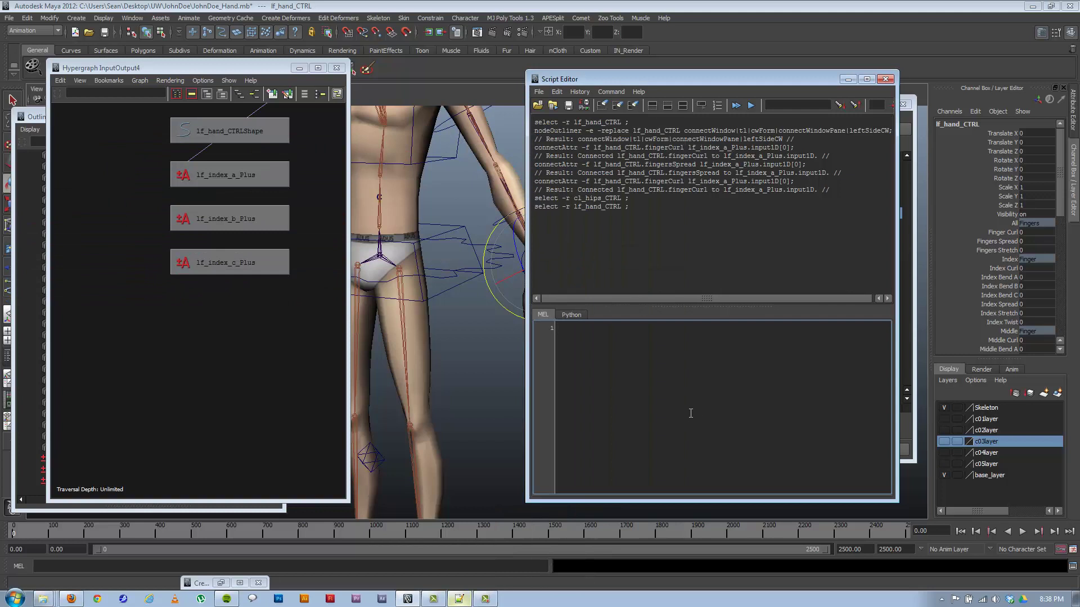
key("ctrl+v")
key("ctrl+Return")
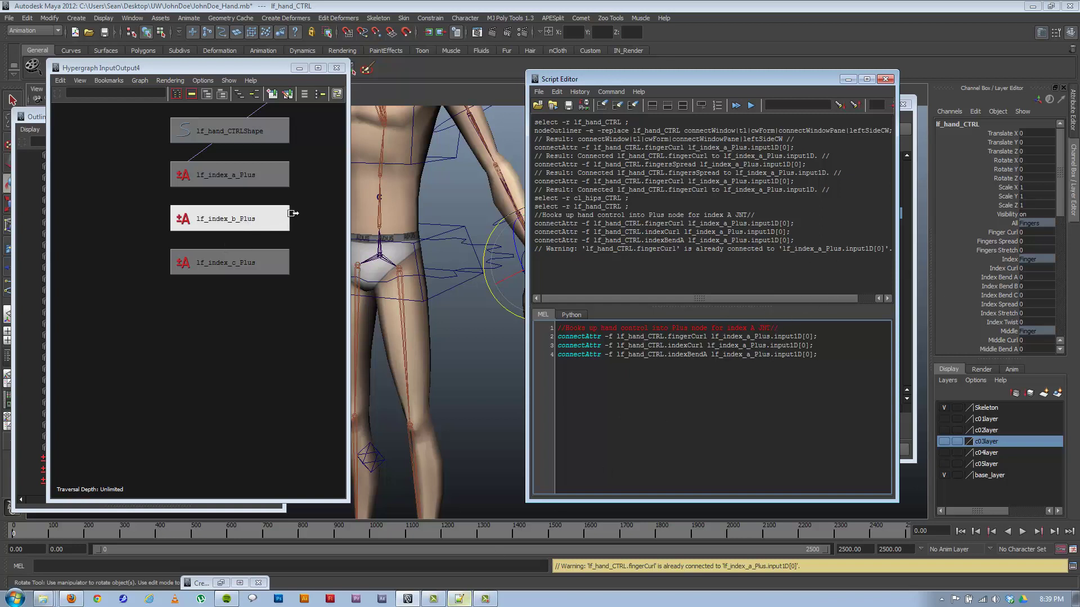
Reload lf_index_a_Plus as the Connection Editor's input node and examine its input1D entries
left_click_drag(782, 86, 583, 109)
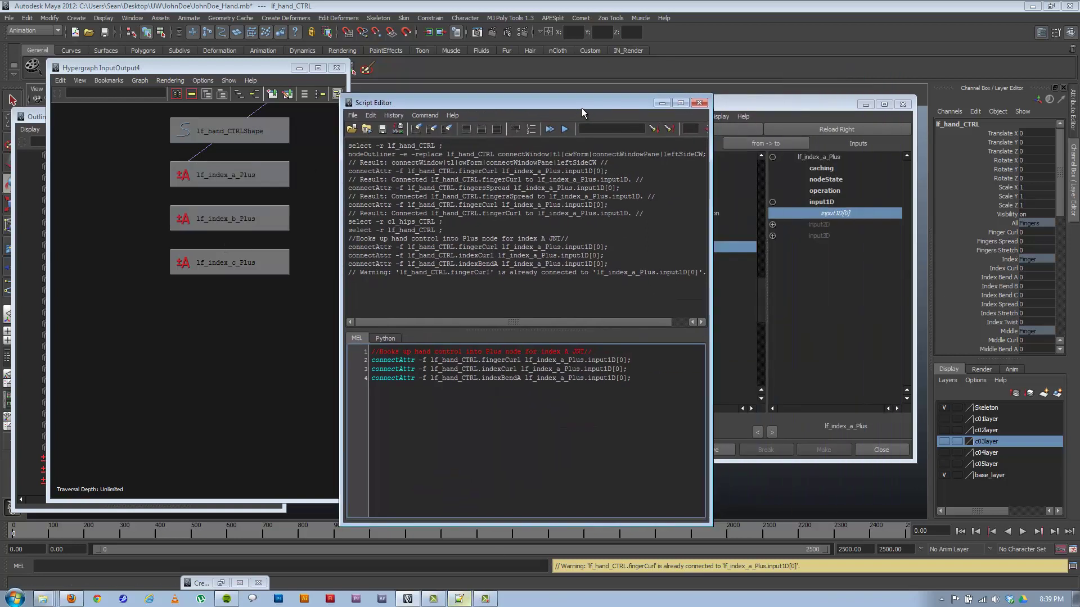
left_click(785, 110)
left_click(772, 202)
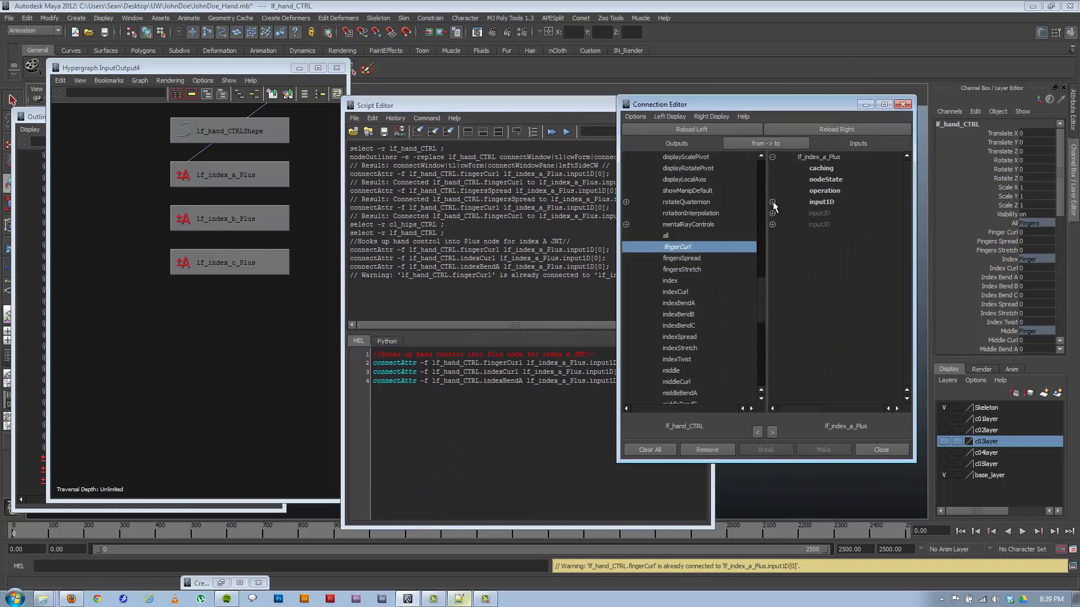
left_click(773, 201)
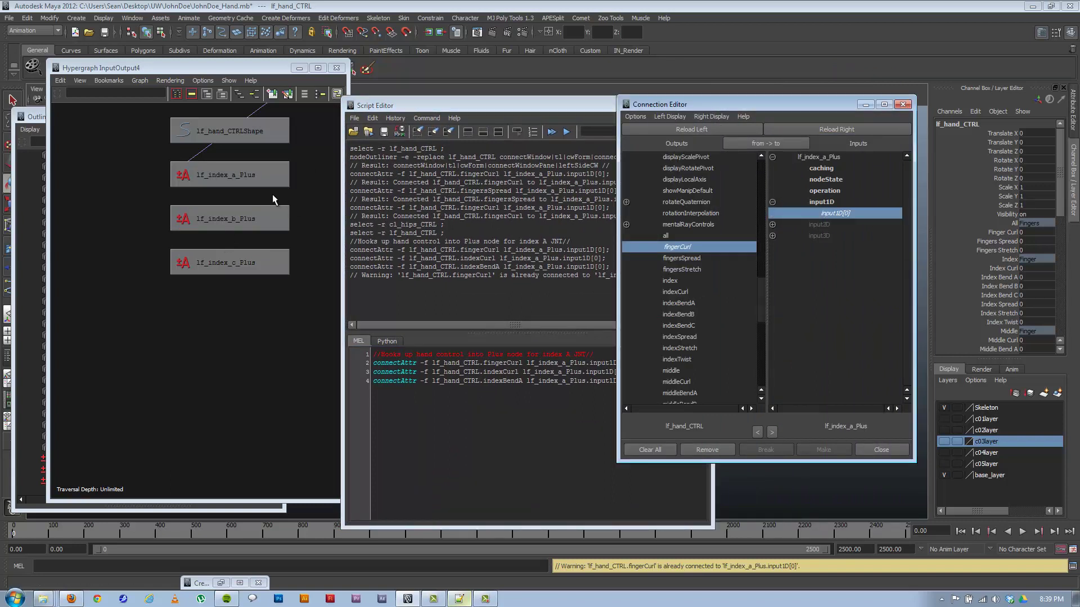
left_click(242, 176)
left_click(829, 131)
left_click(772, 202)
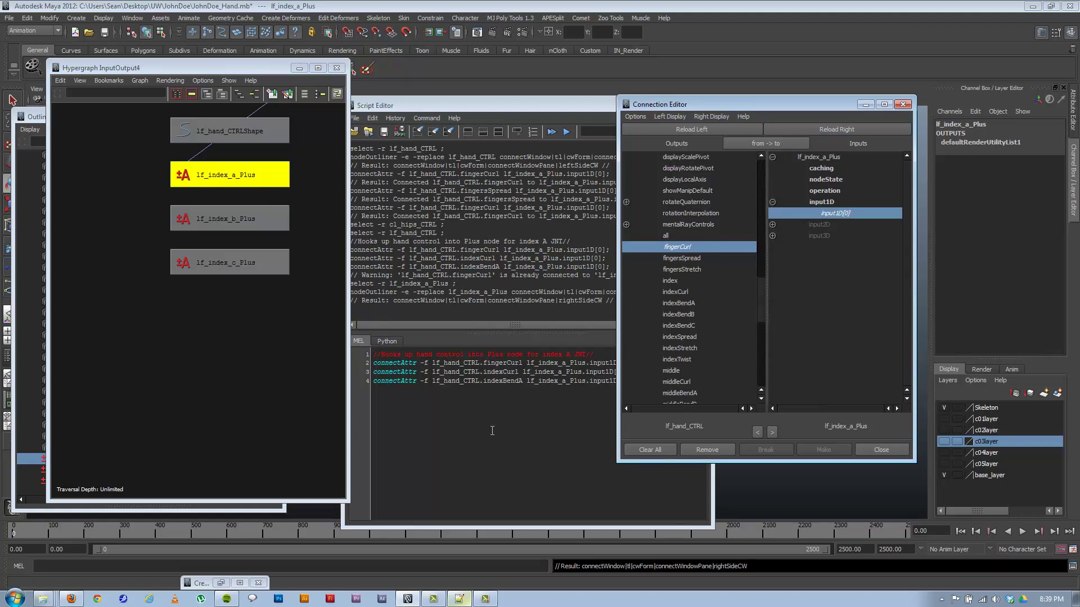
Remove the comment and fingerCurl line from the Script Editor, then run only the indexCurl and indexBendA connections
left_click(633, 363)
left_click_drag(632, 363, 373, 354)
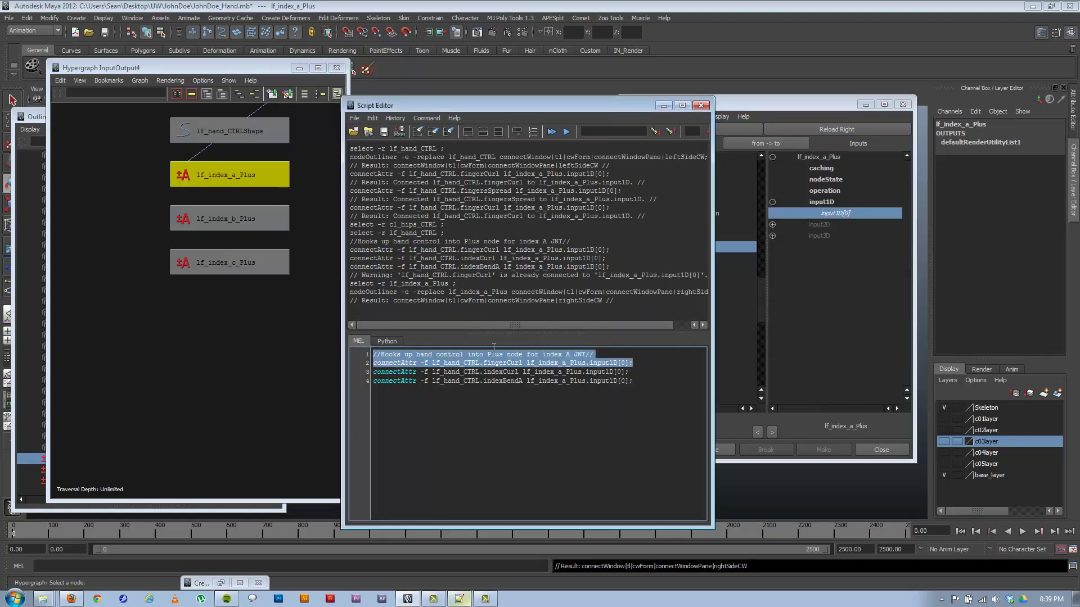
key("BackSpace")
left_click_drag(645, 377, 373, 354)
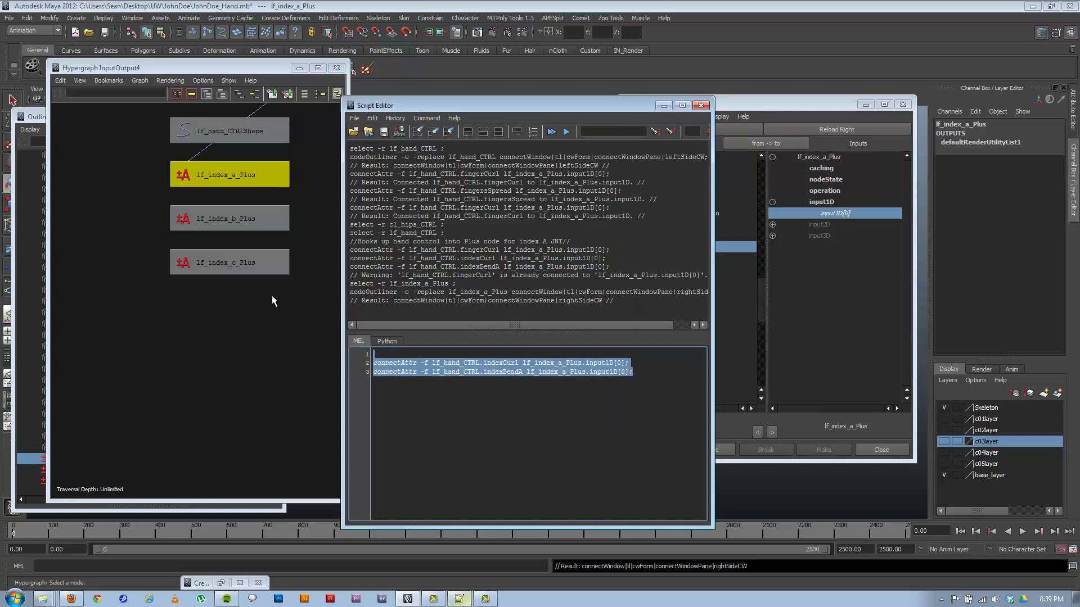
key("ctrl+Return")
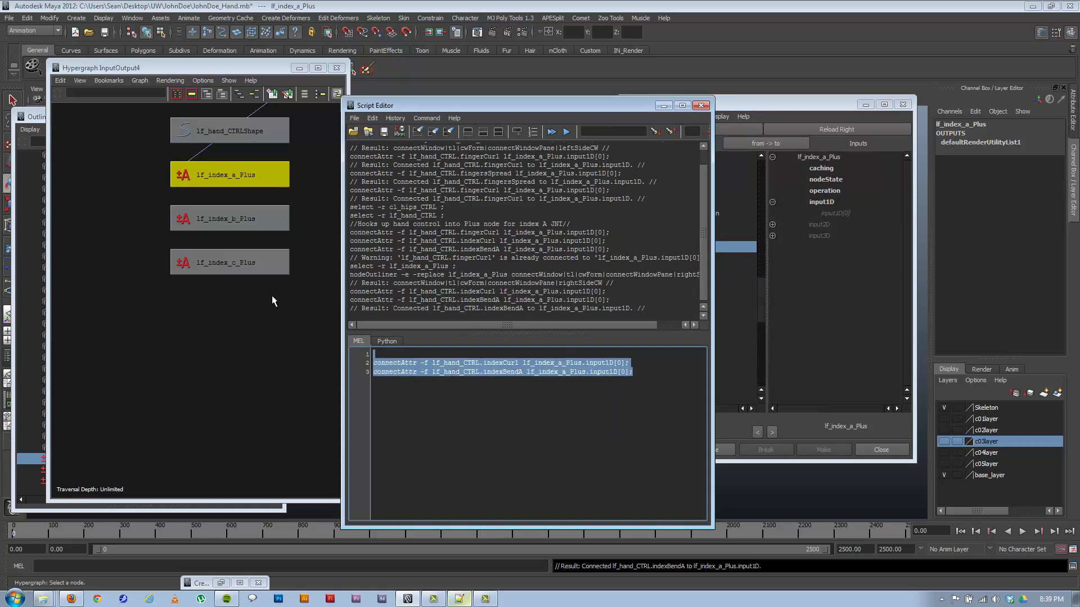
Reload lf_index_a_Plus as the Connection Editor's input node again and check its input1D connections
left_click(243, 172)
left_click(814, 127)
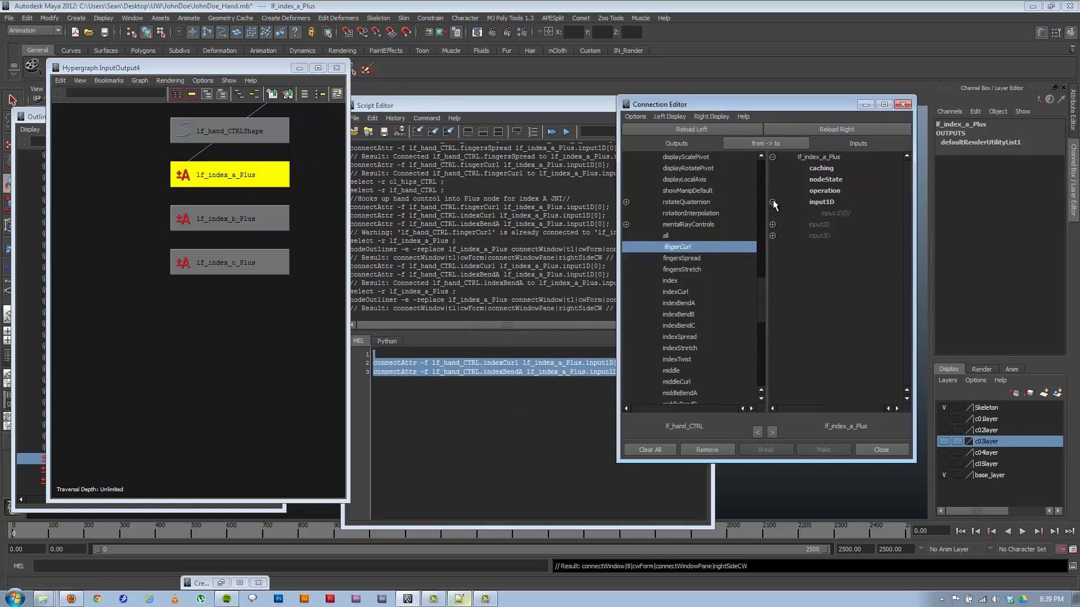
left_click(550, 411)
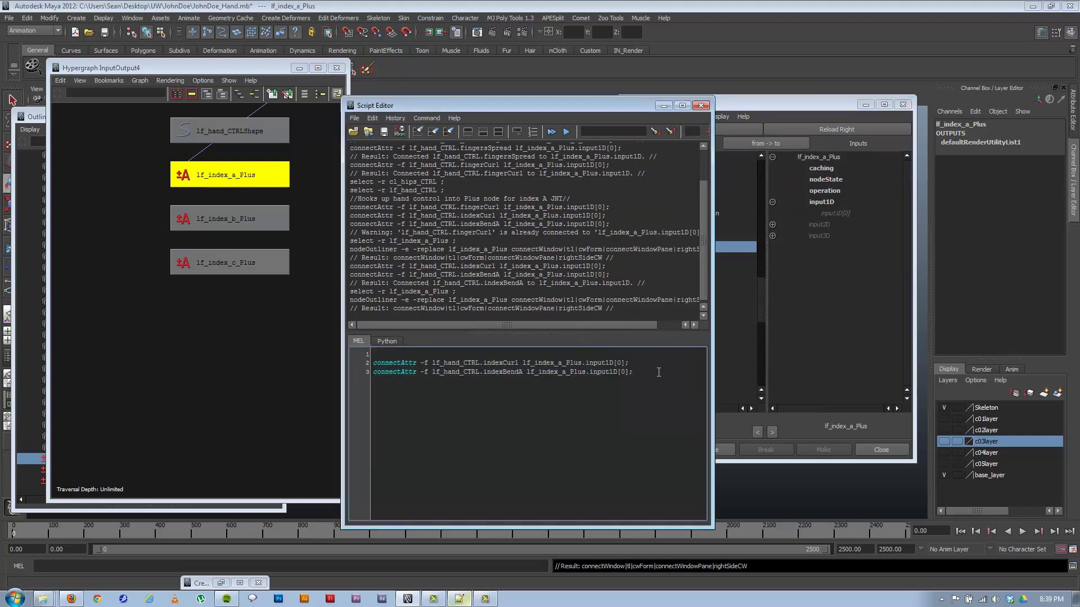
In the Notepad++ script's index A block, set the indexCurl target to input1D[1] and the indexBendA target to input1D[2]
left_click(460, 599)
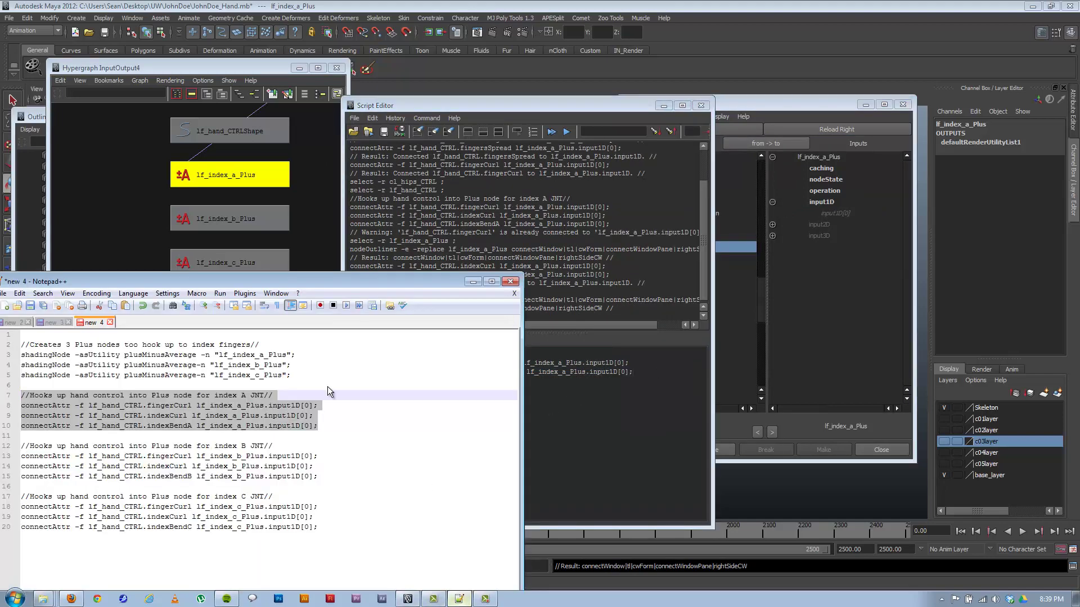
left_click(341, 427)
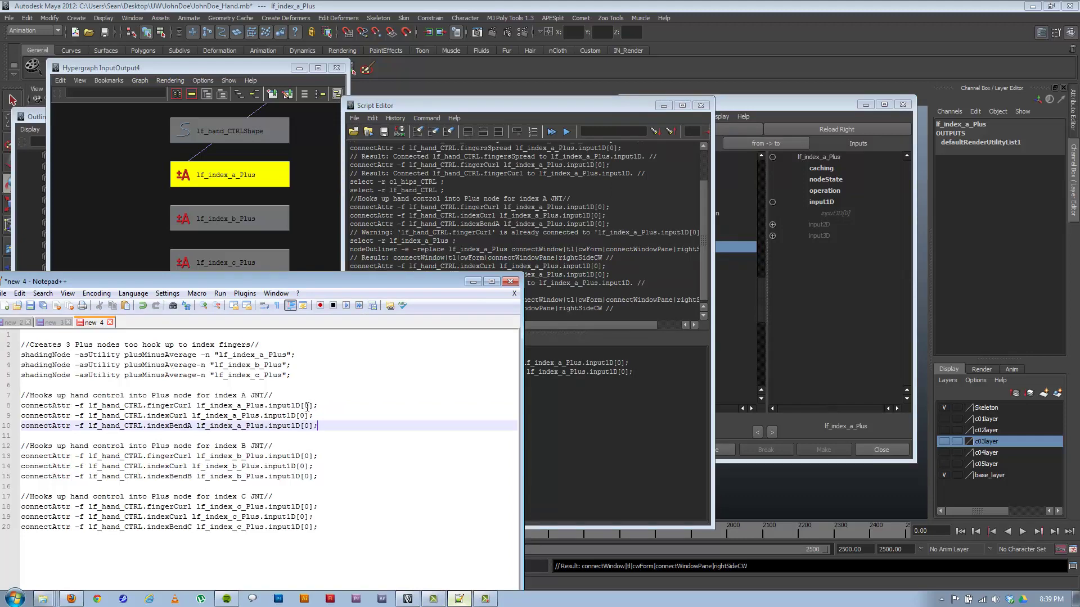
double_click(302, 415)
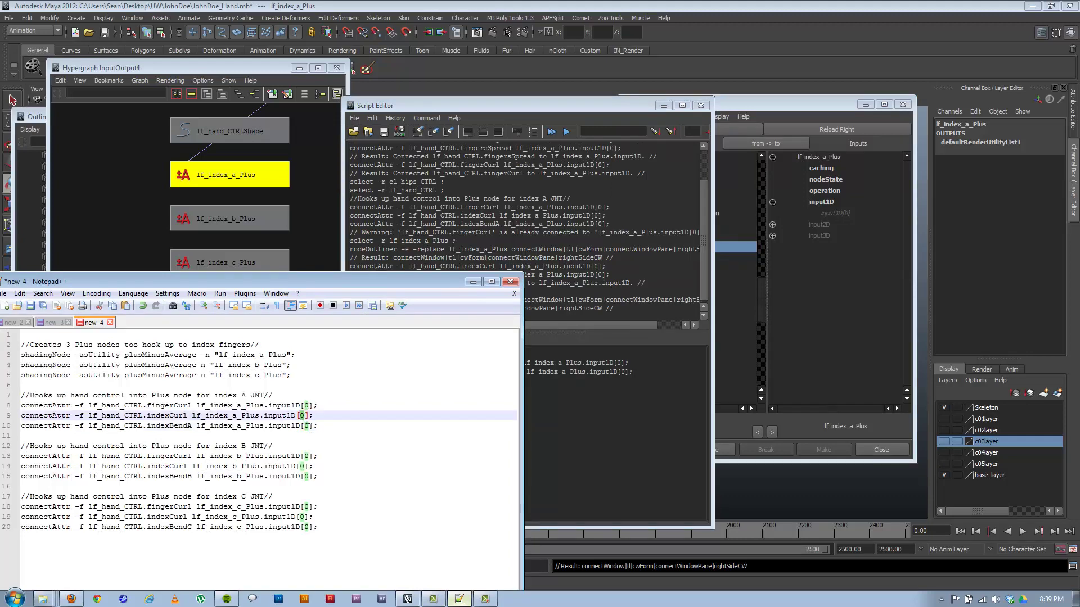
type("1")
double_click(307, 426)
type("2")
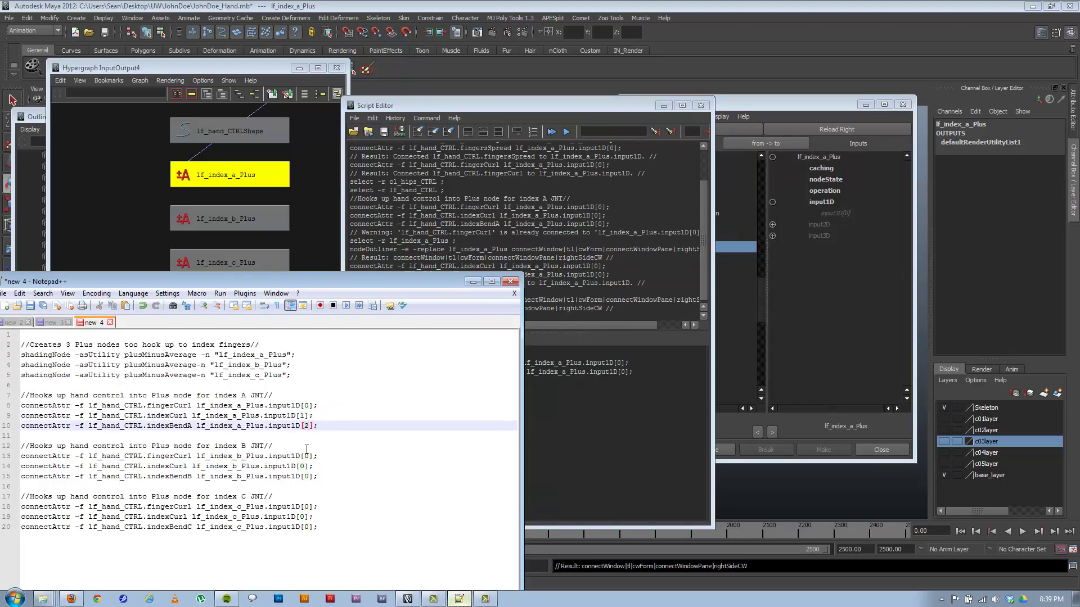
In the index B and C blocks, set the indexCurl targets to input1D[1] and the indexBendB and indexBendC targets to input1D[2]
double_click(307, 466)
type("1")
double_click(307, 476)
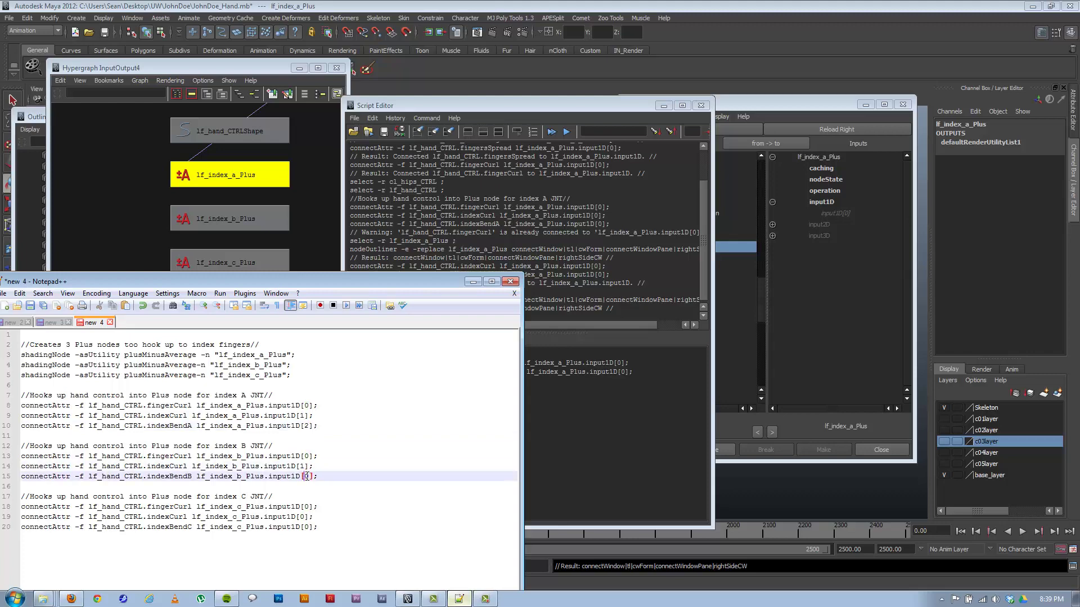
type("2")
double_click(302, 517)
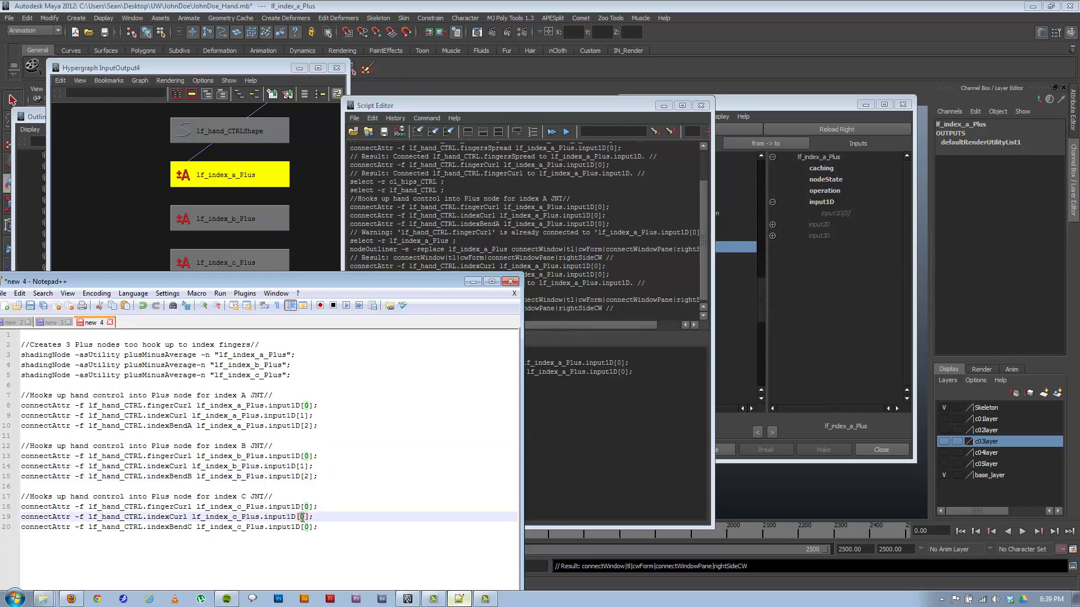
type("1")
double_click(309, 527)
type("2")
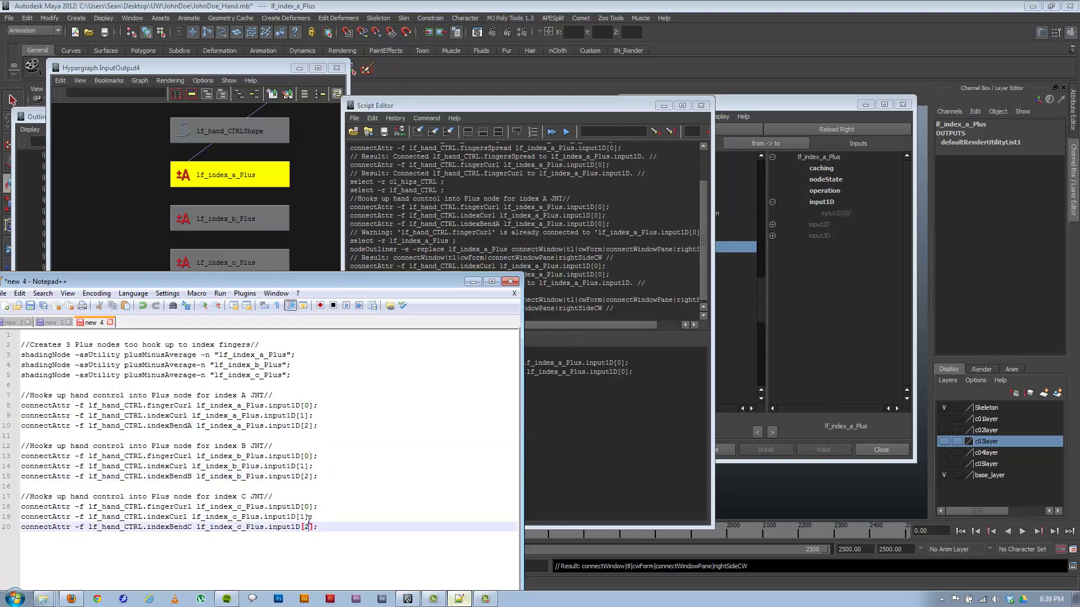
Replace the code in Maya's Script Editor with the corrected index A block and run it, checking the Connection Editor
left_click_drag(317, 426, 22, 396)
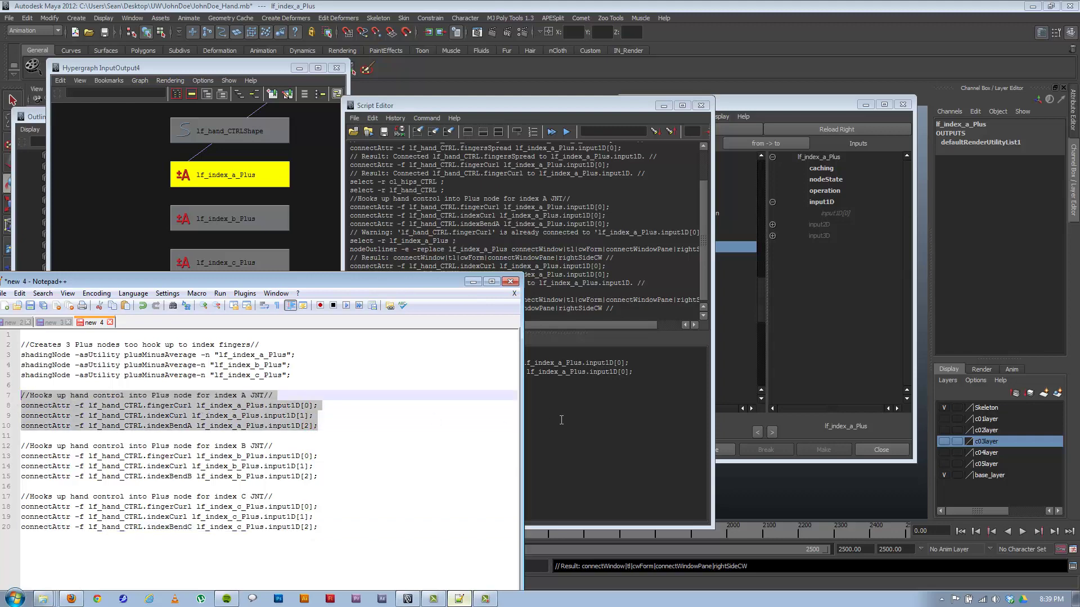
left_click(562, 419)
left_click_drag(659, 405, 59, 197)
type("//Hooks up hand control into Plus node for index A JNT// connectAttr -f lf_hand_CTRL.fingerCurl lf_index_a_Plus.input1D[0]; connectAttr -f lf_hand_CTRL.indexCurl lf_index_a_Plus.input1D[1]; connectAttr -f lf_hand_CTRL.indexBendA lf_index_a_Plus.input1D[2];")
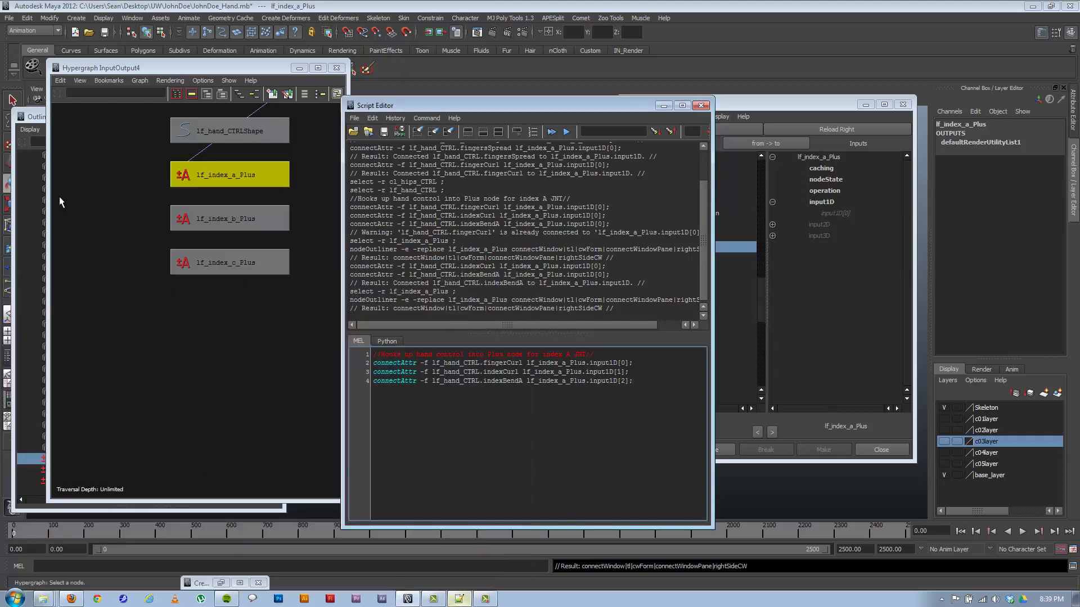
key("ctrl+Return")
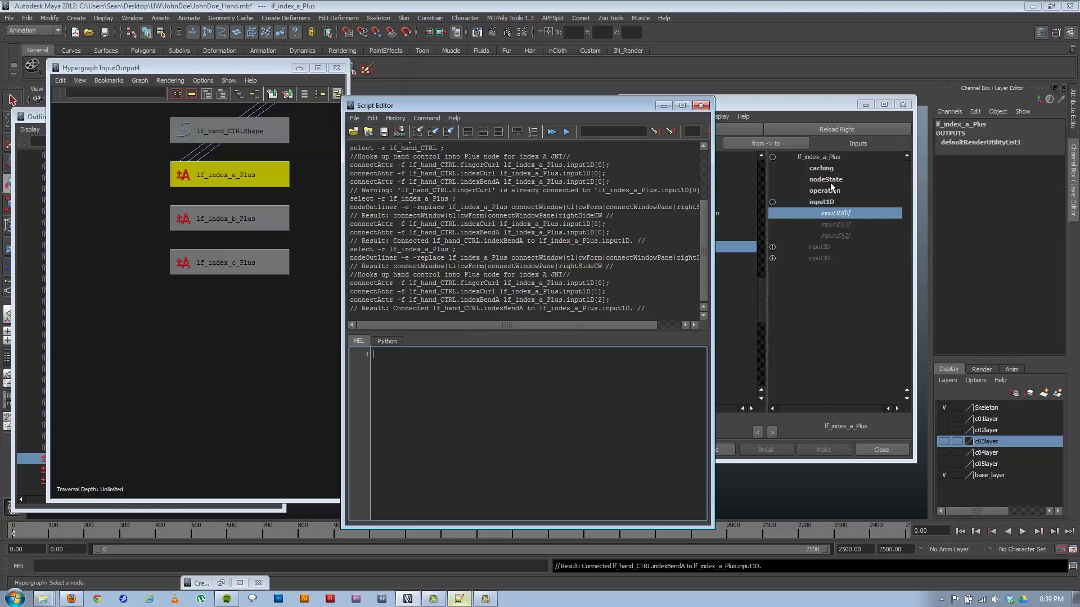
left_click(816, 106)
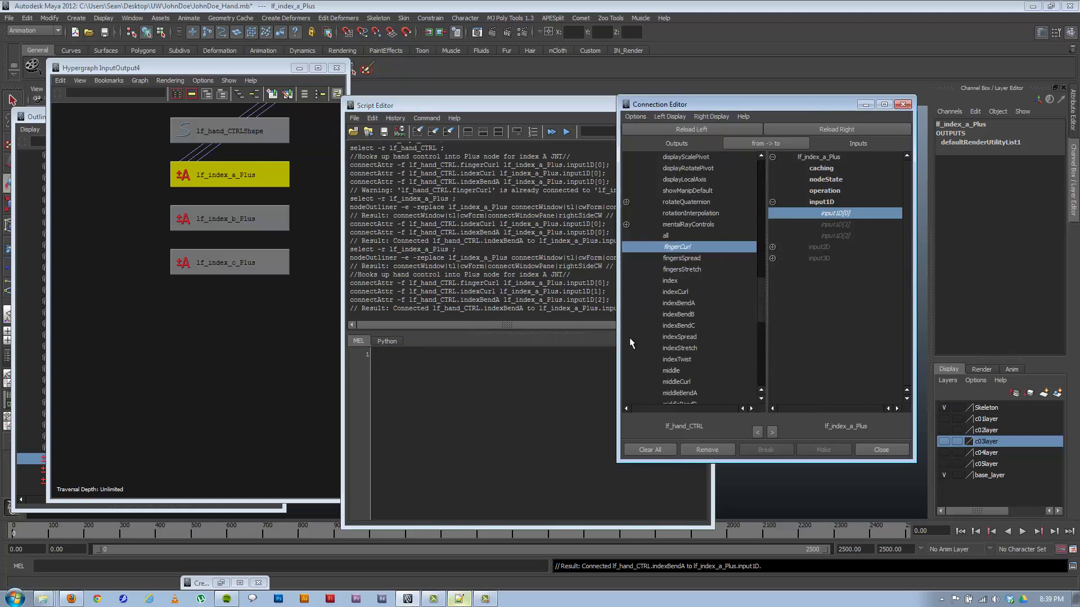
Copy the index B and C blocks from Notepad++ into Maya's Script Editor and run them
left_click(490, 458)
left_click(466, 600)
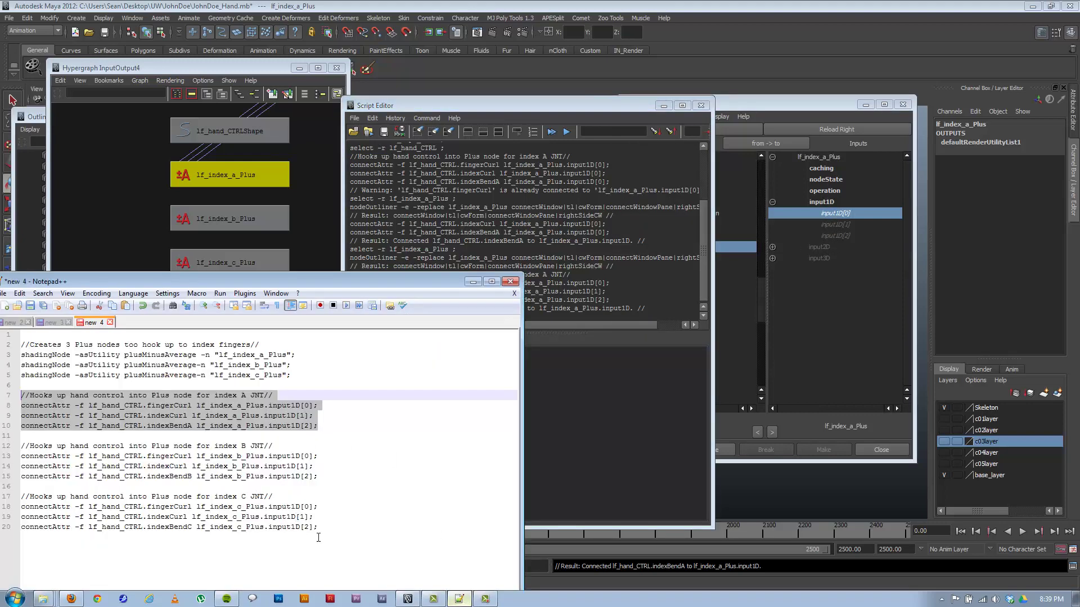
left_click_drag(319, 538, 4, 447)
key("ctrl+c")
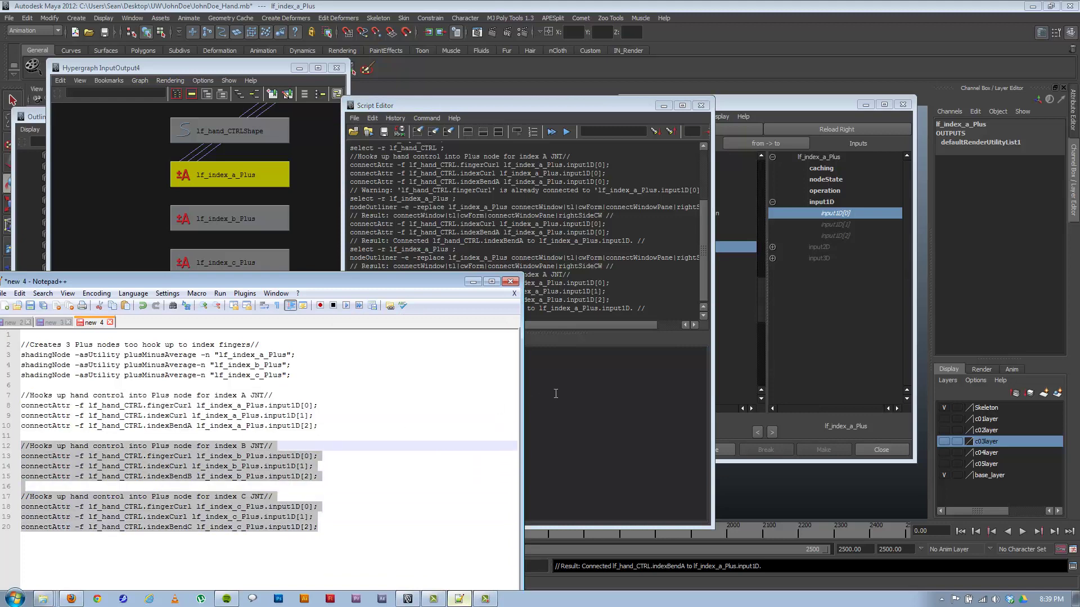
left_click(556, 394)
key("ctrl+v")
key("ctrl+Return")
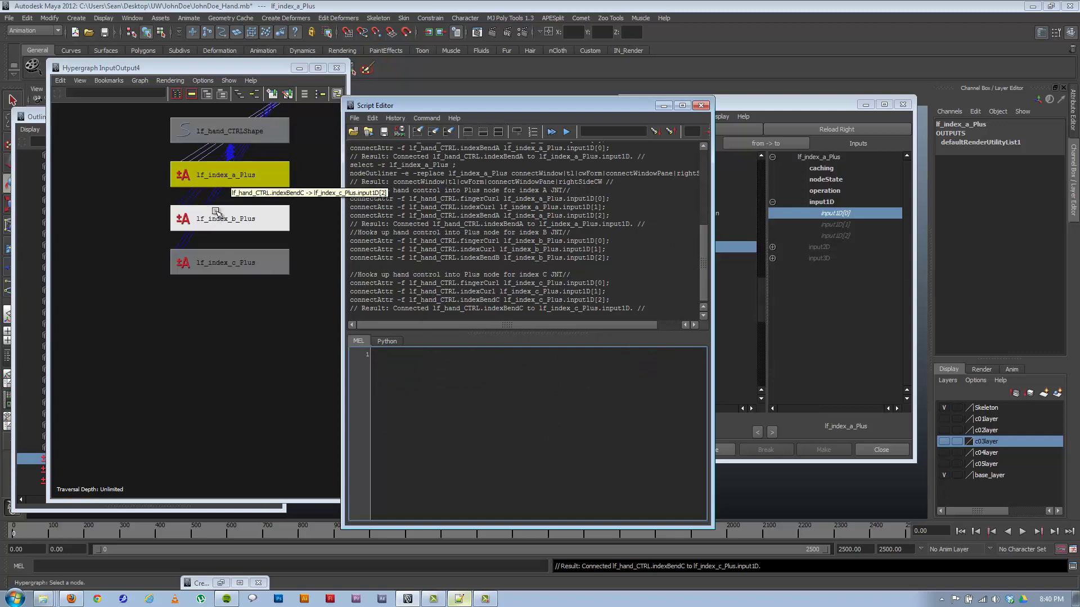
Select the lf_index_c_Plus node in the Hypergraph and show its attributes in the Attribute Editor
left_click(230, 265)
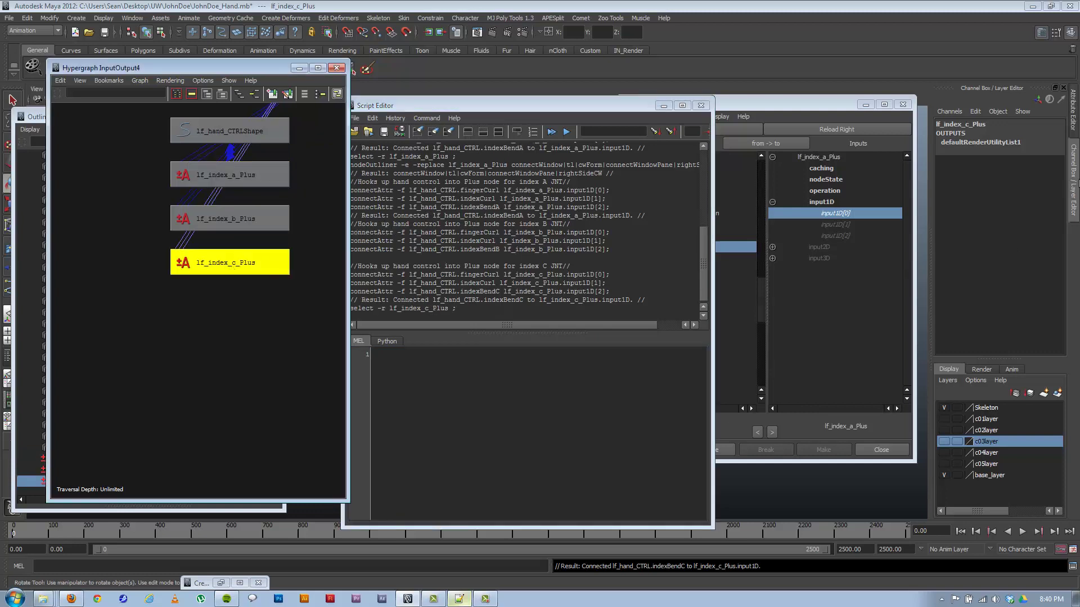
left_click(1074, 112)
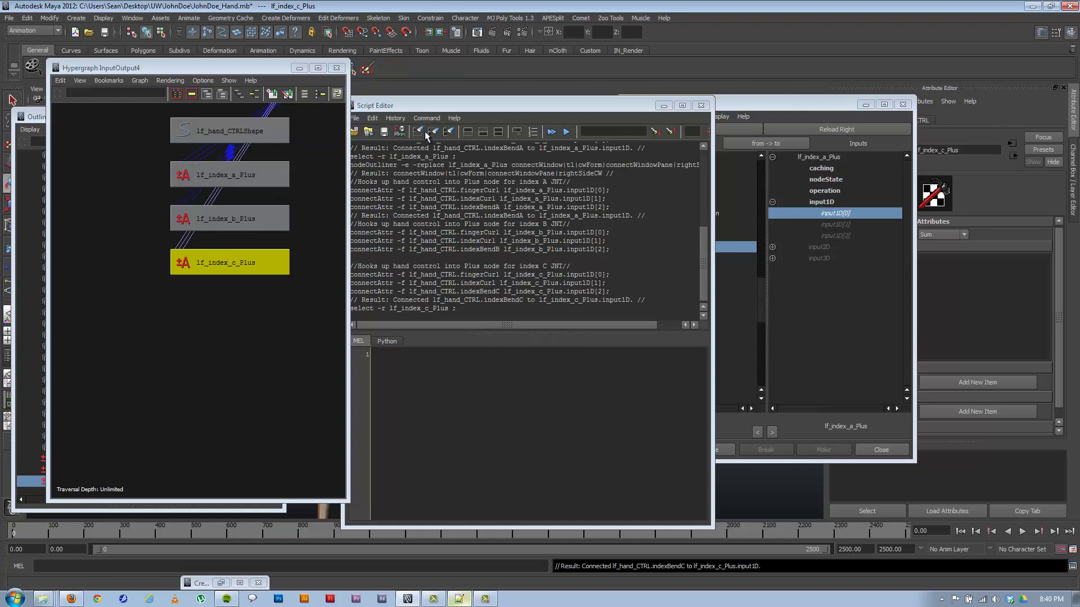
Clear the Script Editor's history output
left_click(398, 99)
left_click_drag(399, 100, 398, 97)
left_click(372, 115)
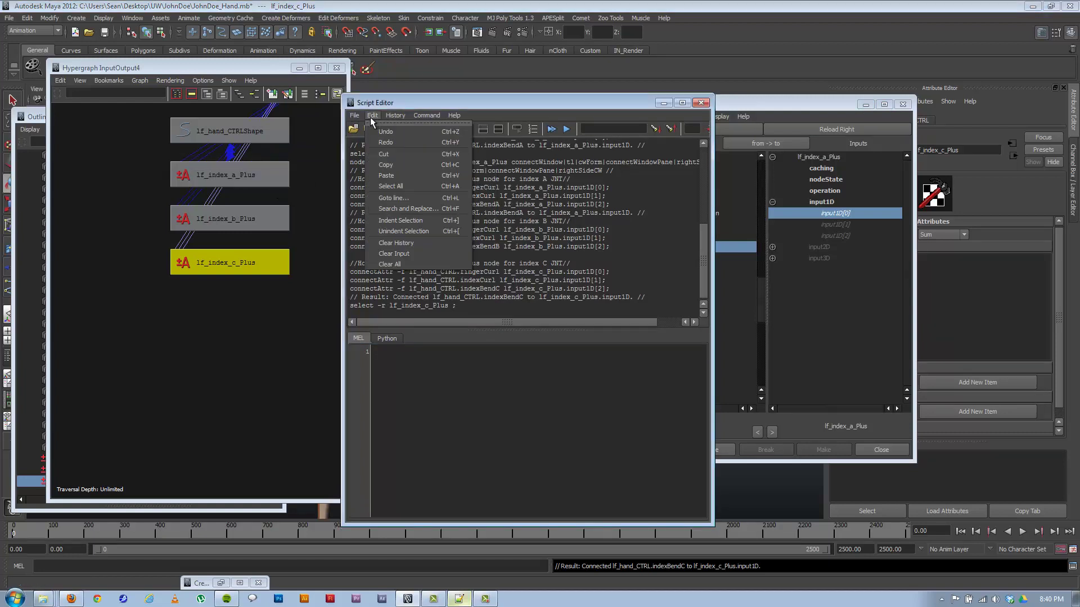
left_click(396, 243)
Load the lf_index_a_Plus node as the output side of the Connection Editor and minimize the Script Editor
left_click_drag(769, 102, 794, 92)
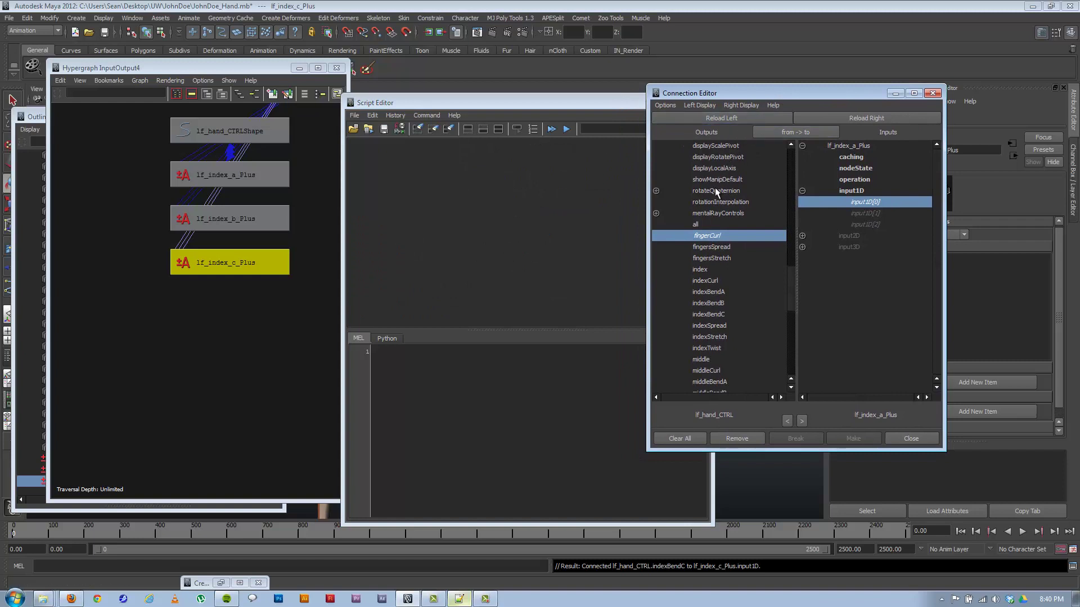
left_click(231, 175)
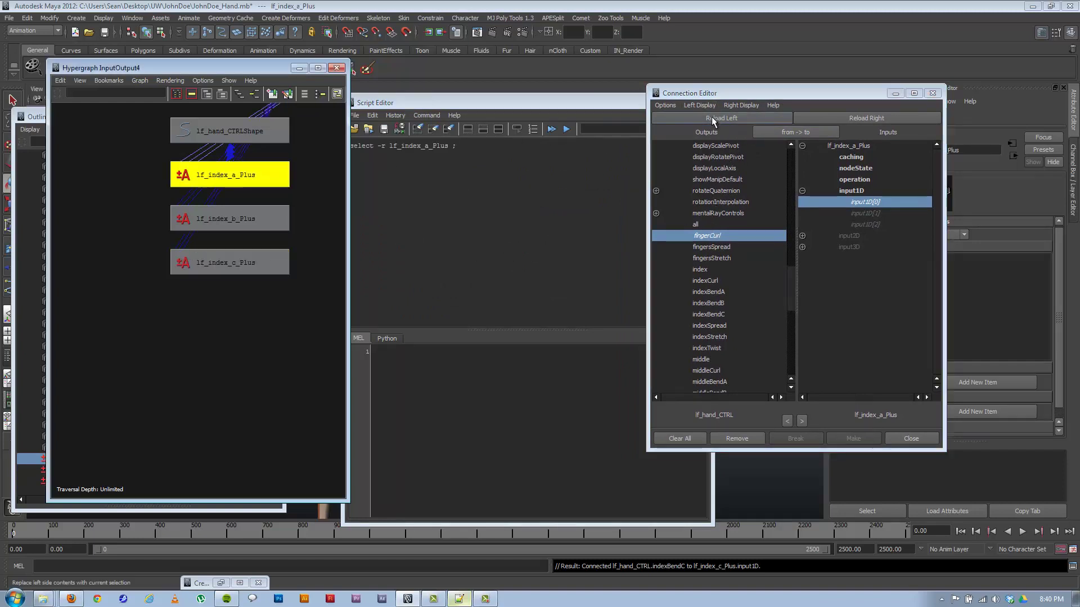
left_click(725, 118)
left_click(593, 115)
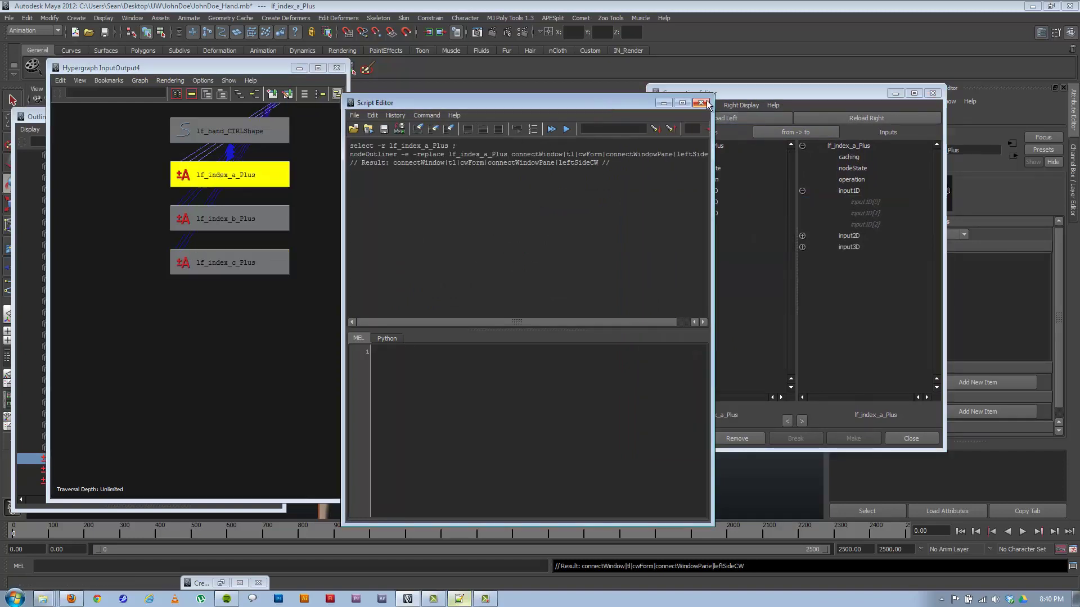
left_click(664, 102)
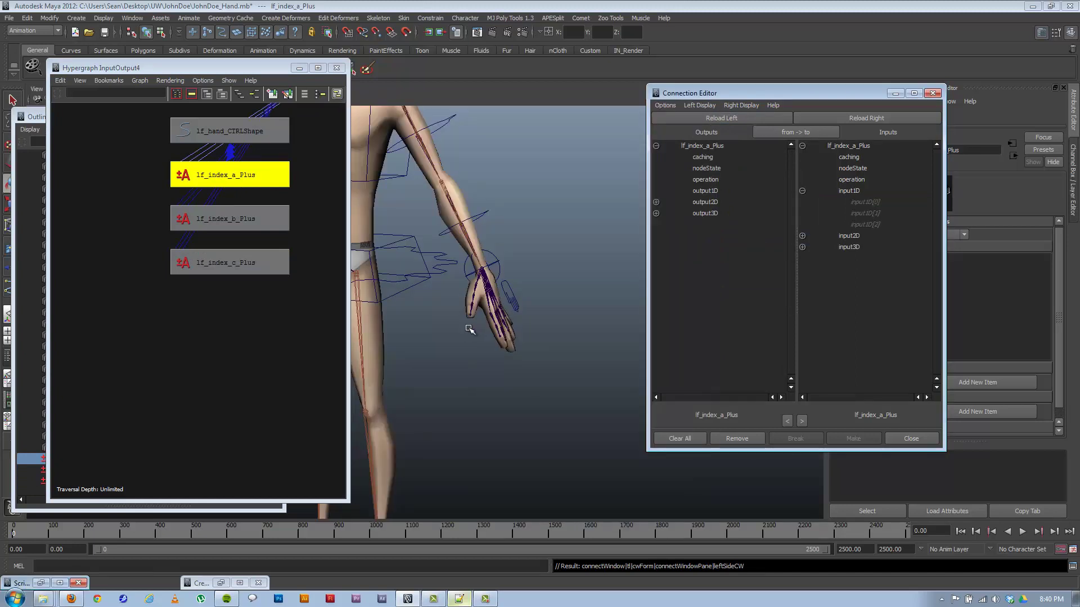
Load the left index finger's base joint, lf_index_a_JNT, as the Connection Editor's input side and show the Channel Box
right_click_drag(472, 330, 508, 347, "alt")
left_click(511, 322)
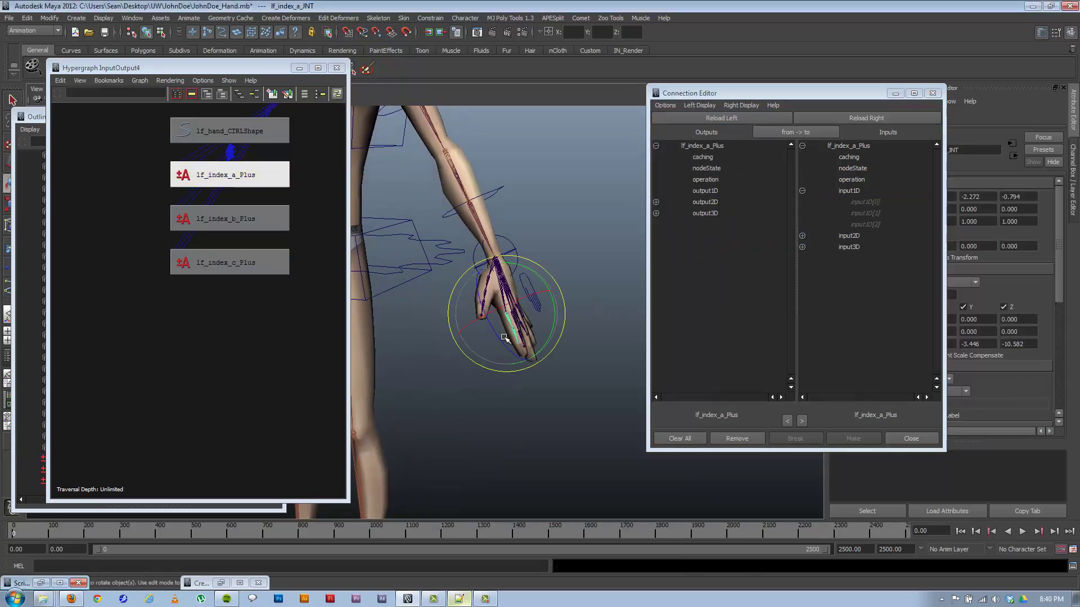
left_click_drag(519, 319, 531, 350, "alt")
left_click(861, 117)
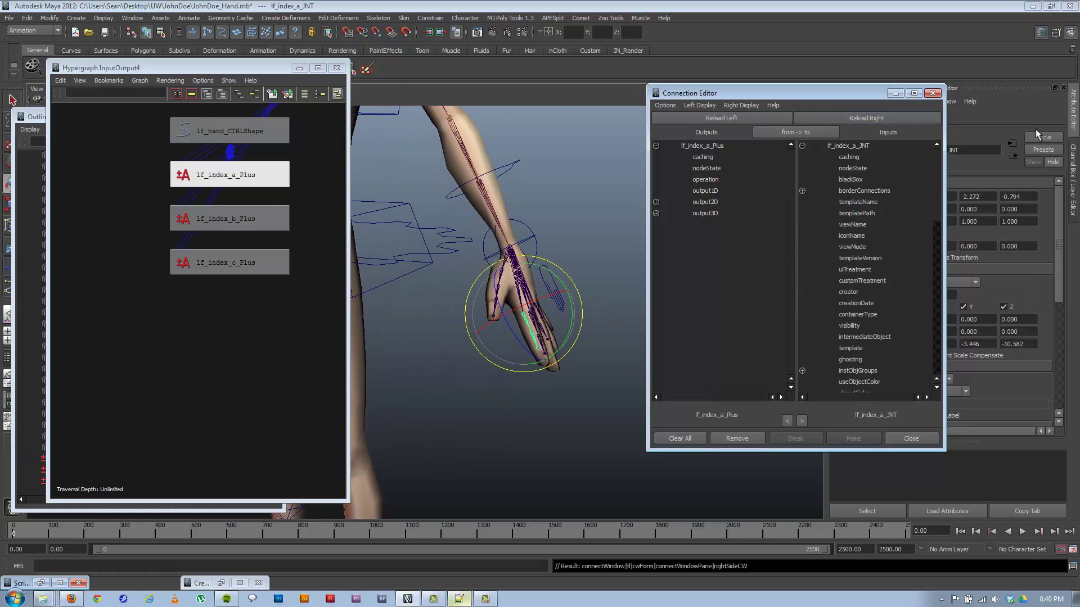
left_click(1074, 158)
left_click_drag(811, 93, 825, 90)
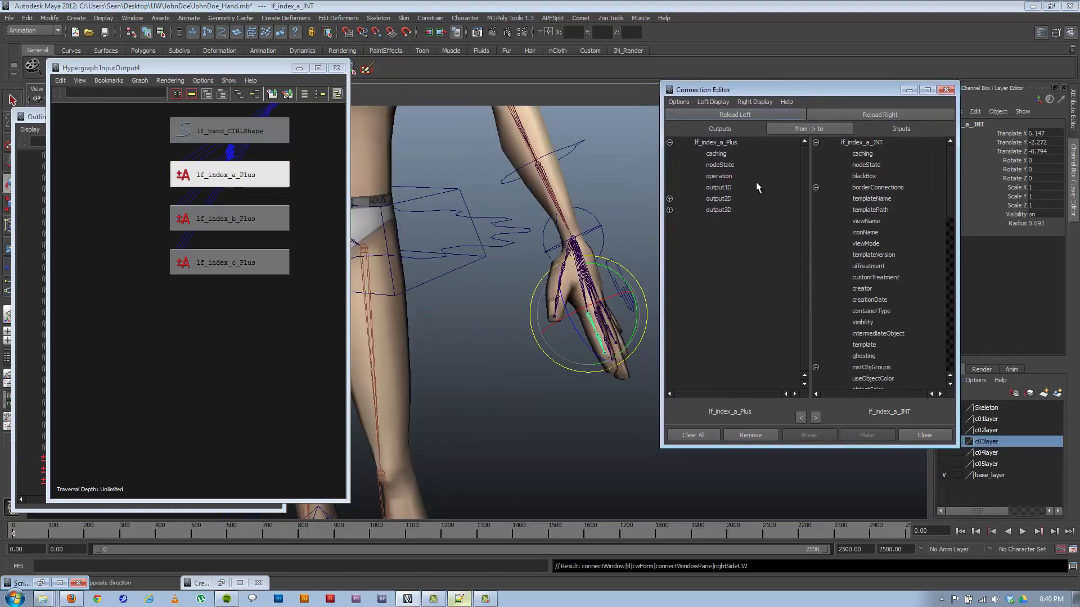
Connect lf_index_a_Plus.output1D to the rotateY attribute of lf_index_a_JNT
left_click(720, 187)
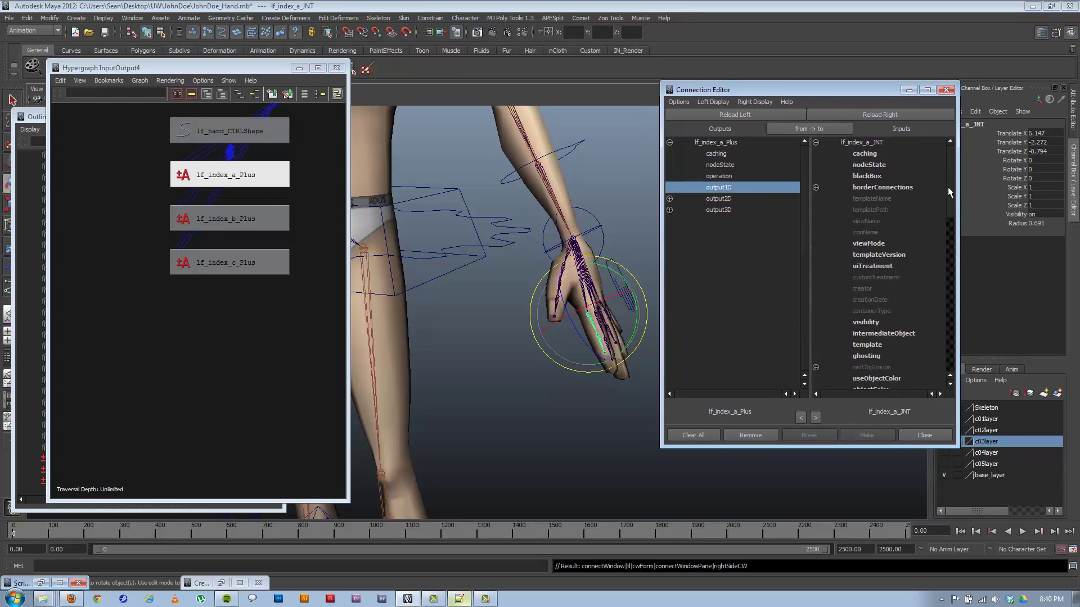
left_click_drag(947, 187, 950, 254)
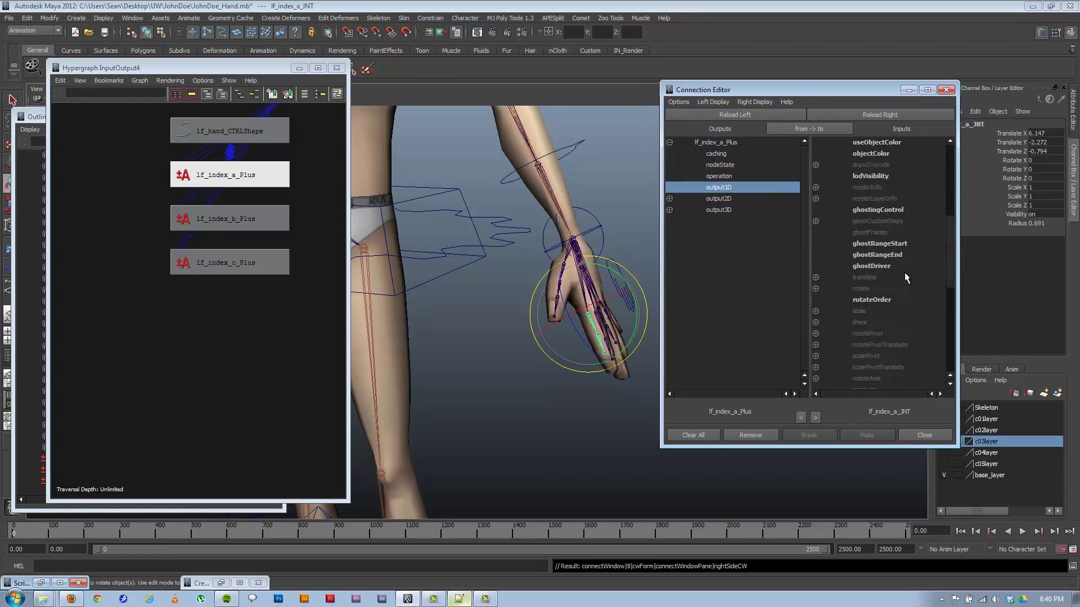
left_click(816, 289)
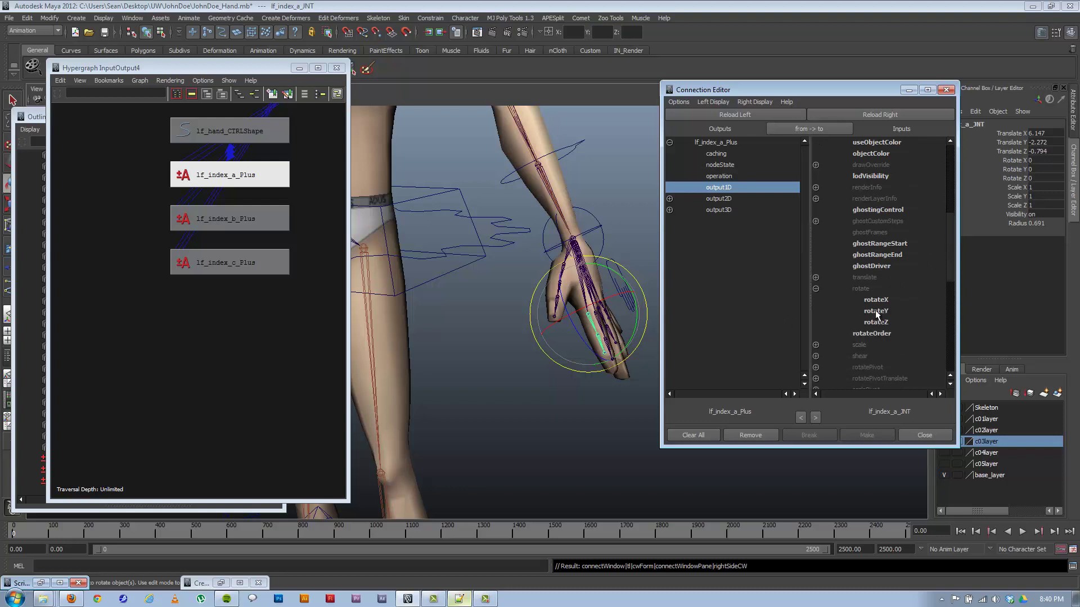
left_click(876, 312)
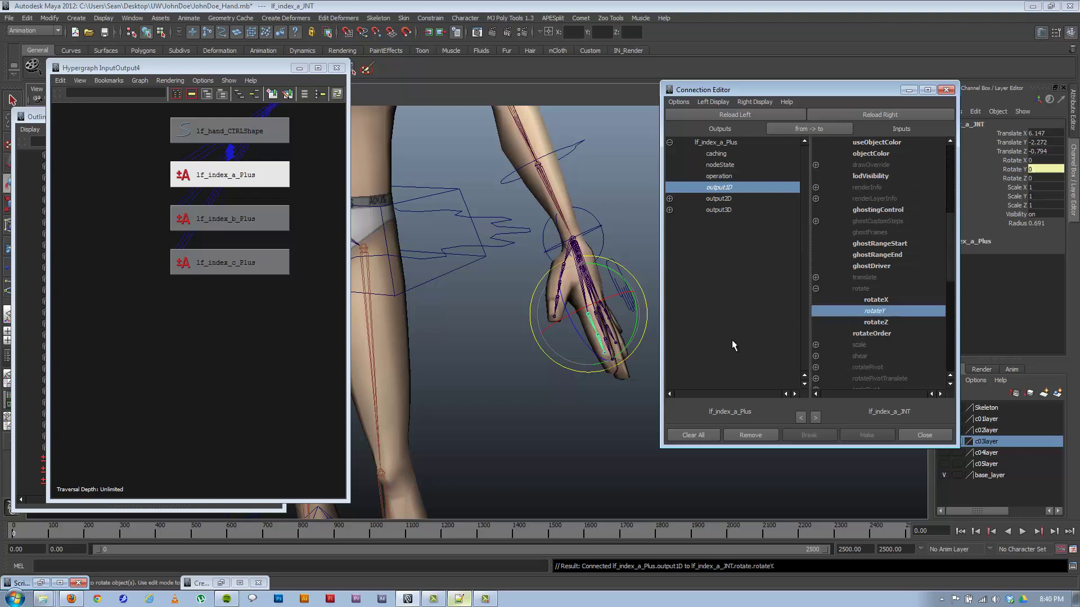
Test the Finger Curl, Index Bend A and Index Curl channels of lf_hand_CTRL, undoing each change
left_click(616, 269)
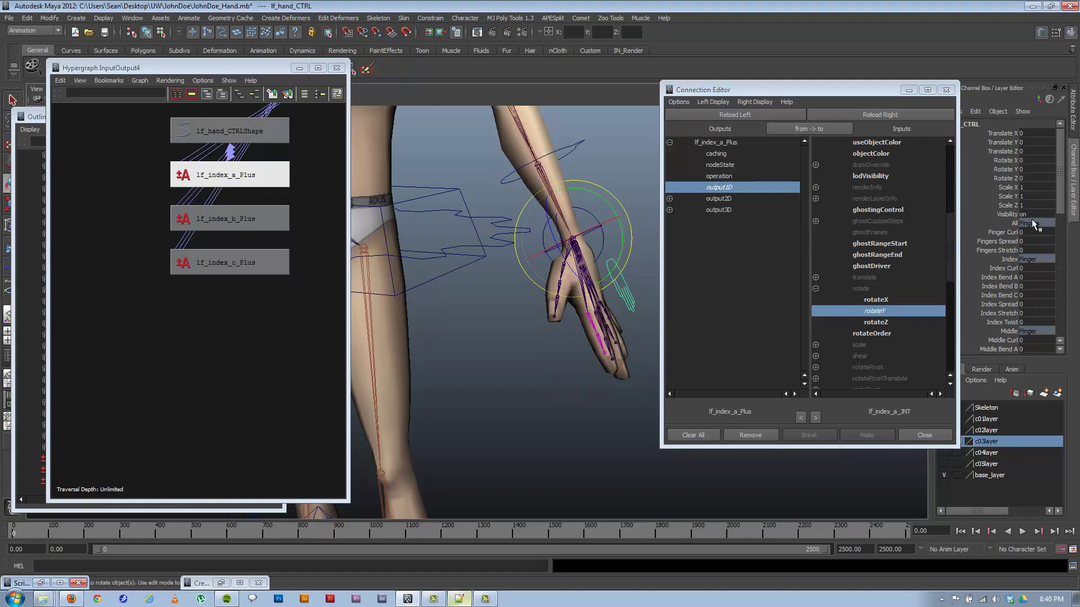
left_click(1006, 232)
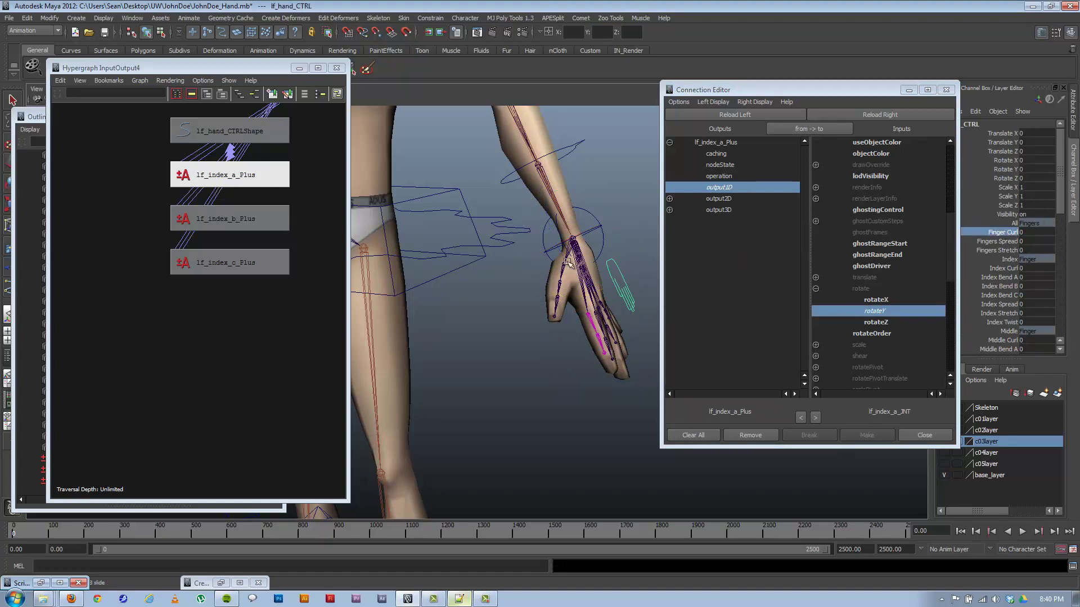
middle_click_drag(570, 255, 860, 245)
key("ctrl+z")
left_click(1003, 278)
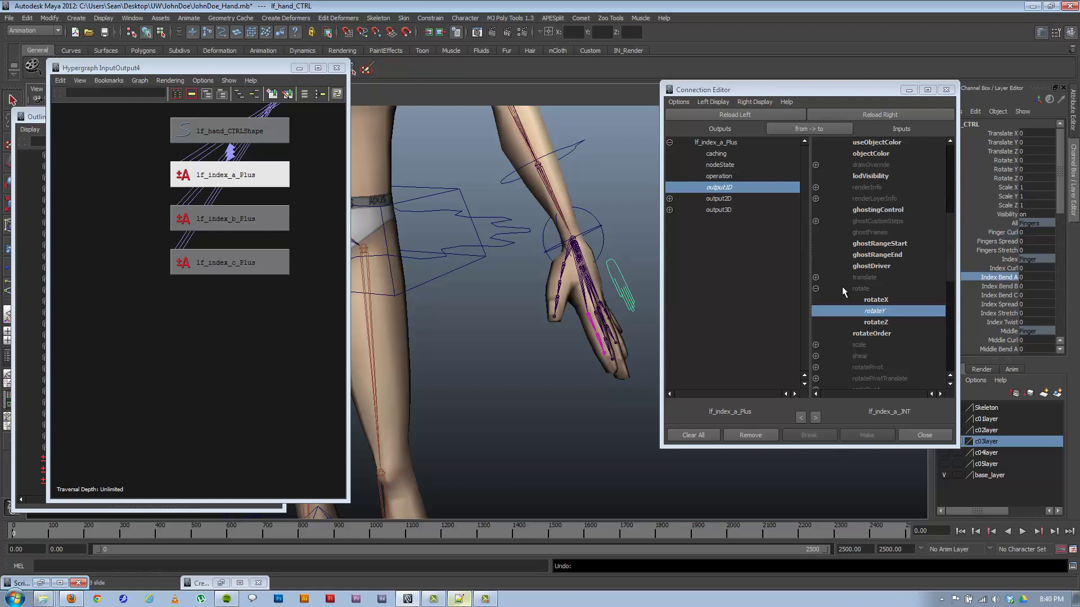
middle_click_drag(514, 289, 540, 289)
key("ctrl+z")
middle_click_drag(385, 319, 498, 331)
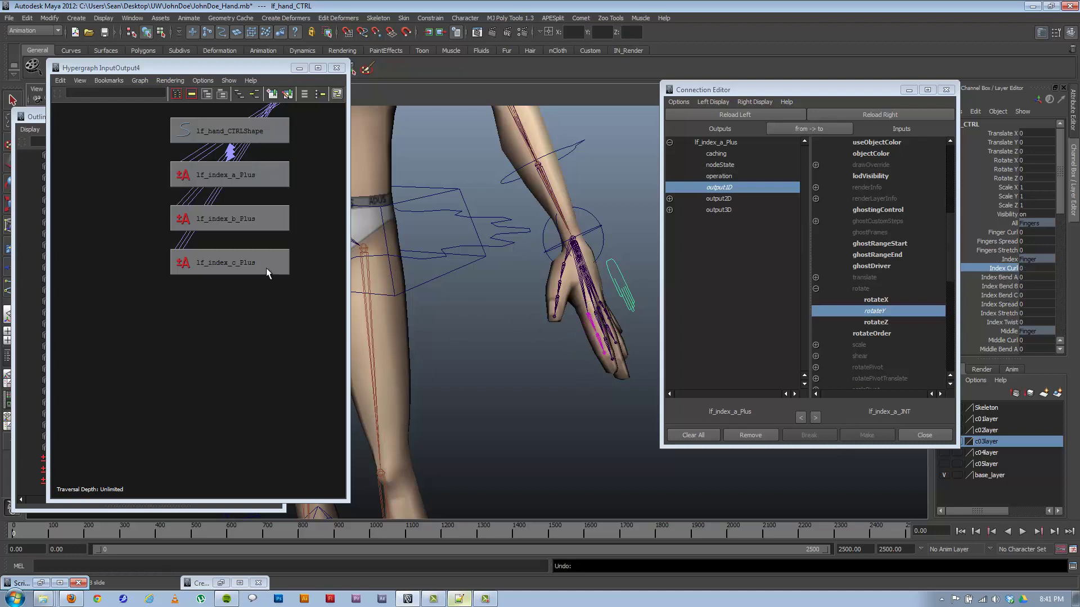
Load lf_index_b_Plus and lf_index_b_JNT into the Connection Editor and connect output1D to the joint's rotateY
left_click(272, 218)
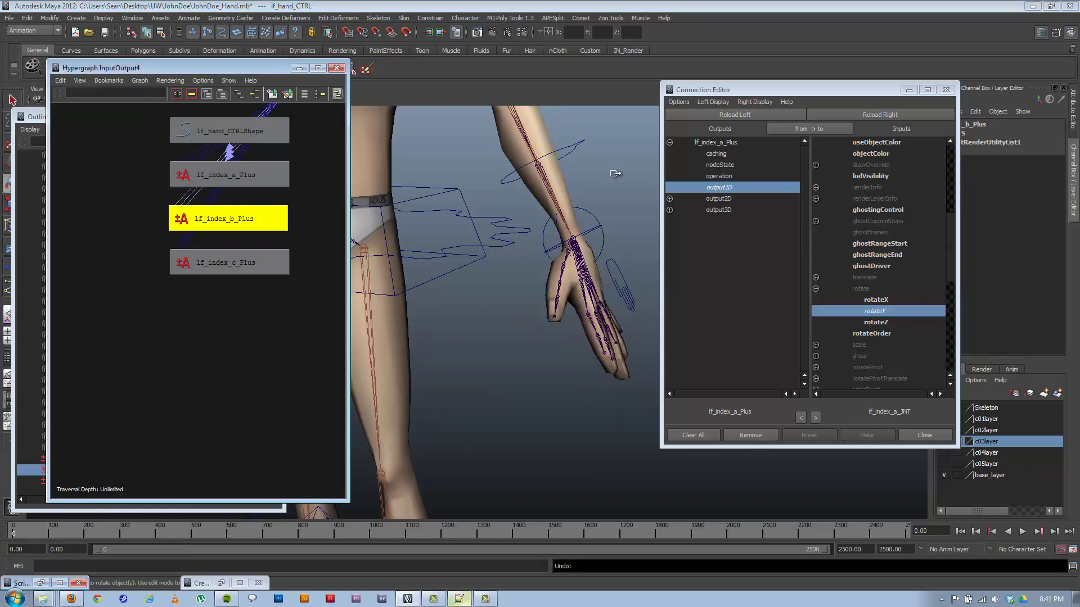
left_click(766, 114)
left_click(601, 341)
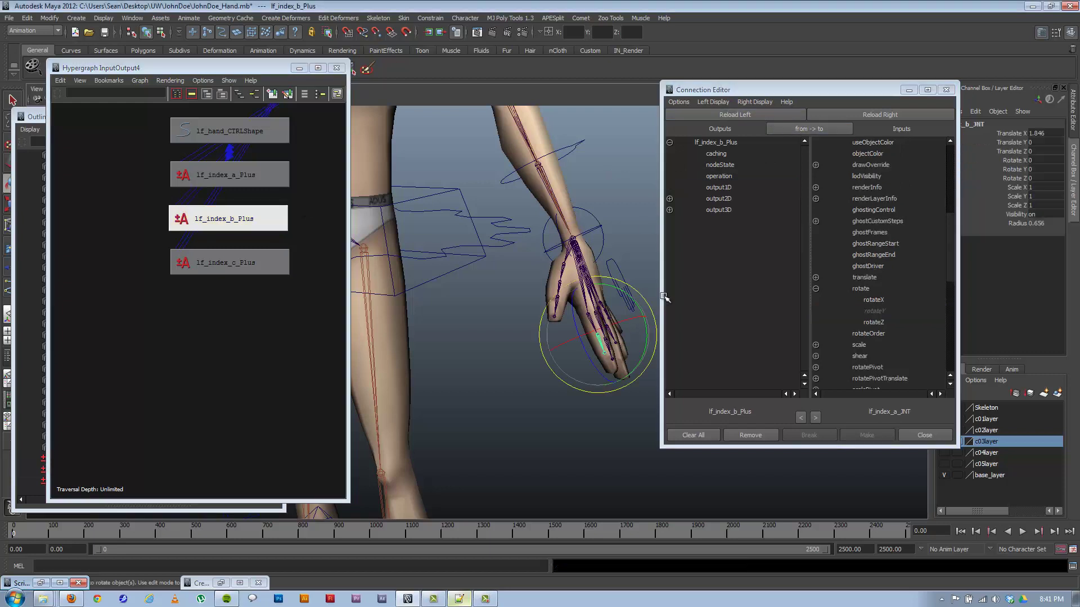
left_click(878, 115)
left_click(719, 187)
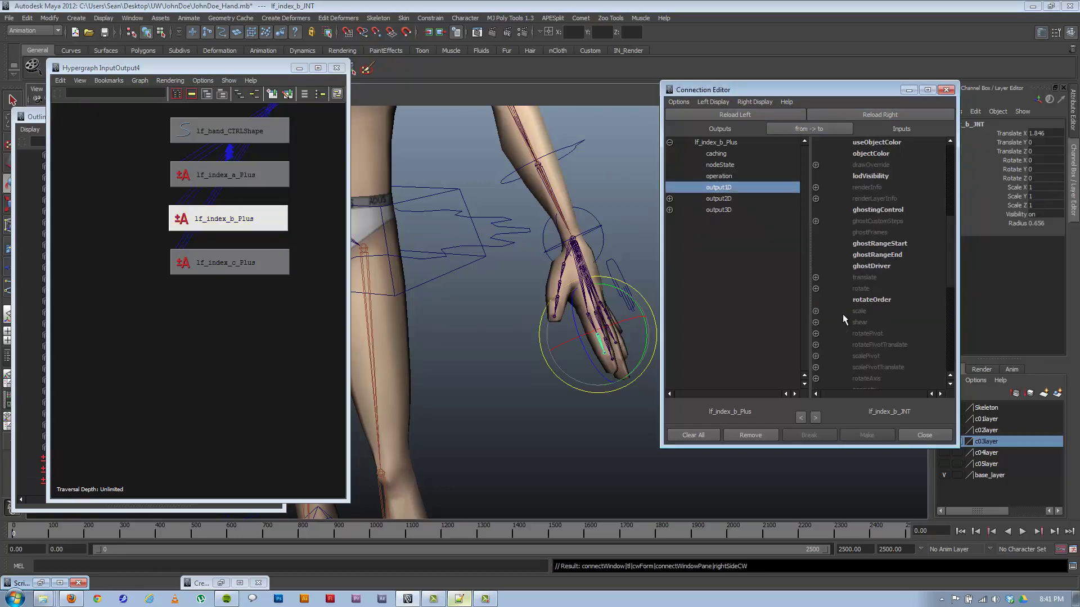
left_click(816, 289)
left_click(875, 311)
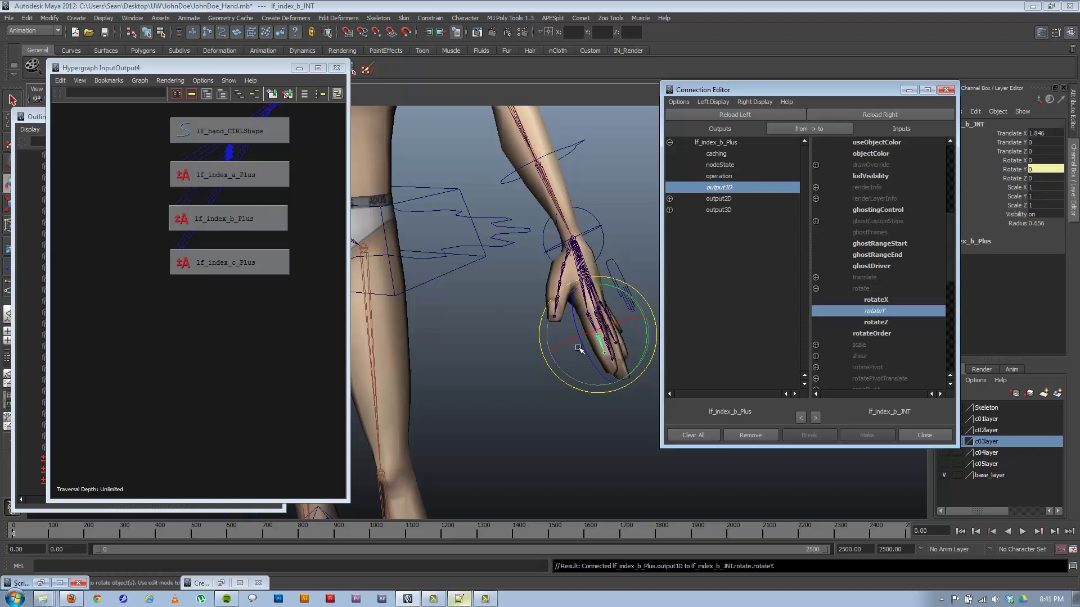
Load lf_index_c_Plus and lf_index_c_JNT into the Connection Editor and connect output1D to the joint's rotateY
left_click(239, 258)
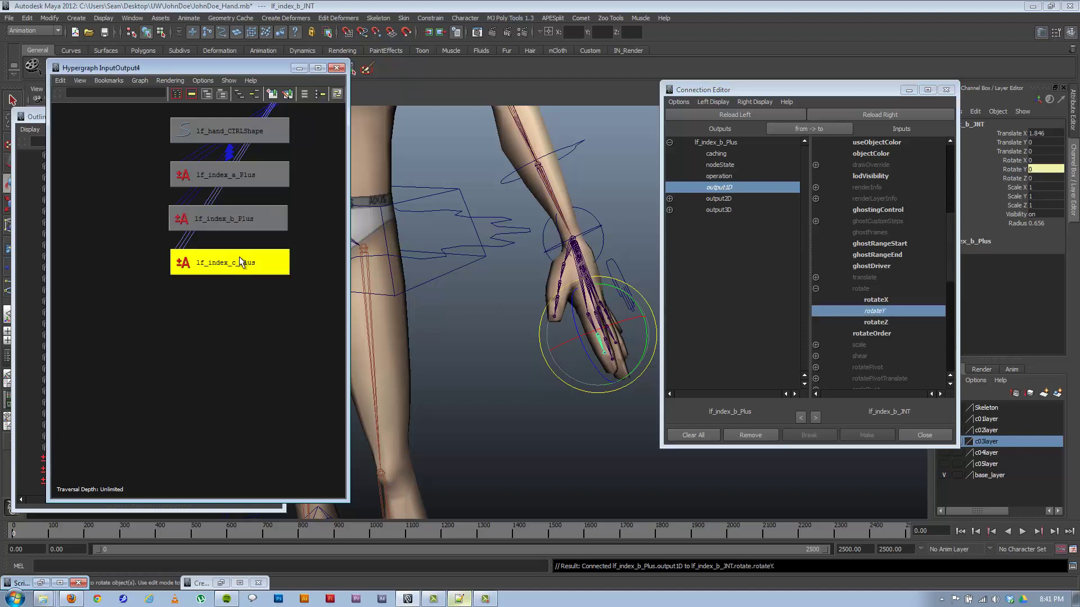
left_click(758, 115)
left_click(535, 381)
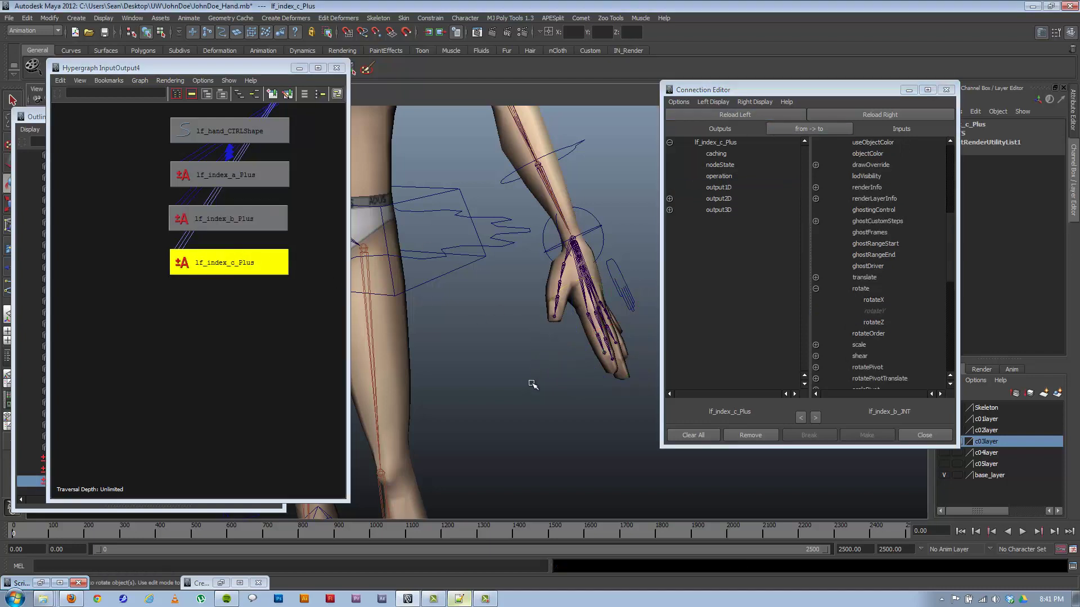
left_click(603, 355)
left_click(865, 114)
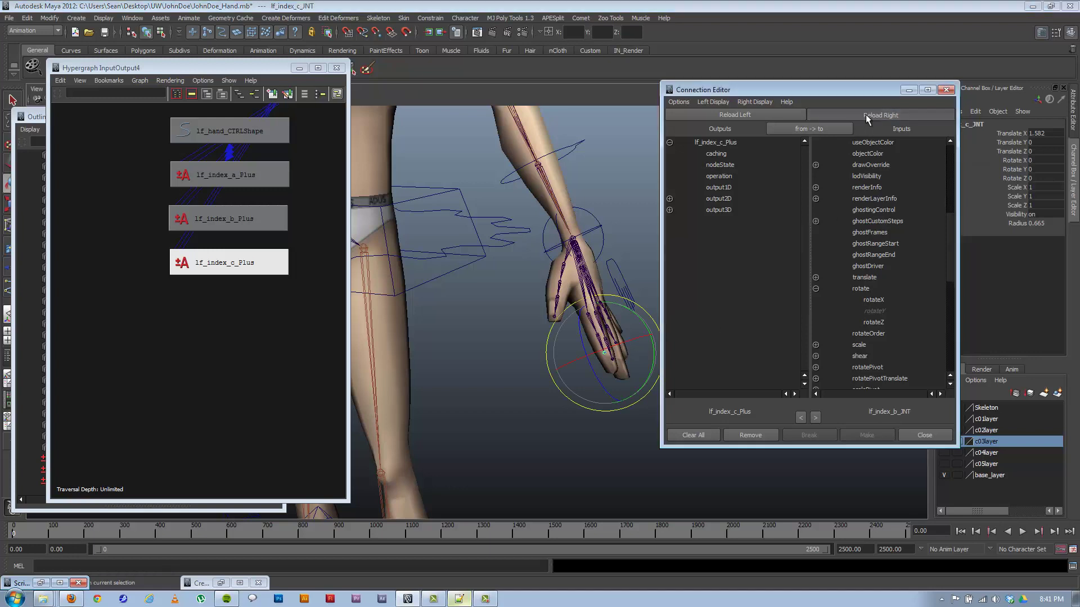
left_click(722, 188)
left_click(815, 289)
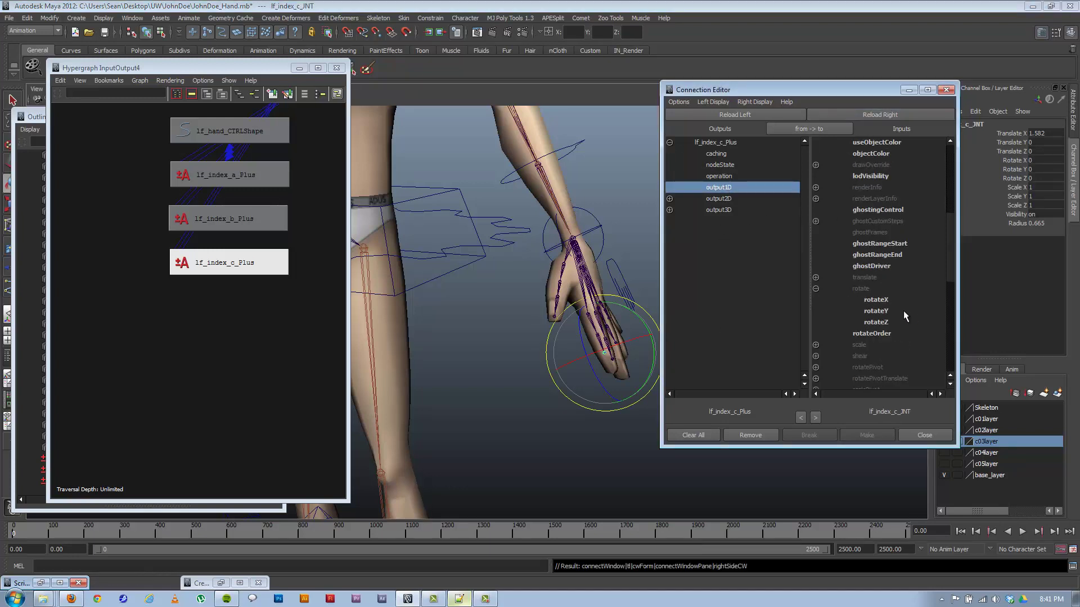
left_click(877, 311)
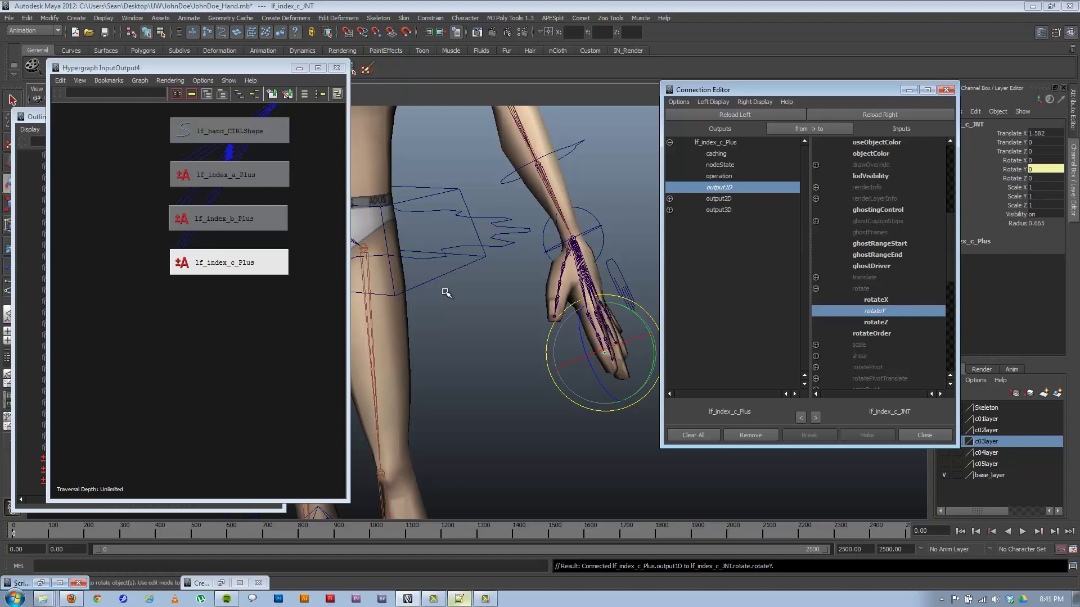
Test lf_hand_CTRL's Finger Curl, Index Curl and Index Bend A, B and C channels on the whole index finger, undoing each change
left_click(623, 288)
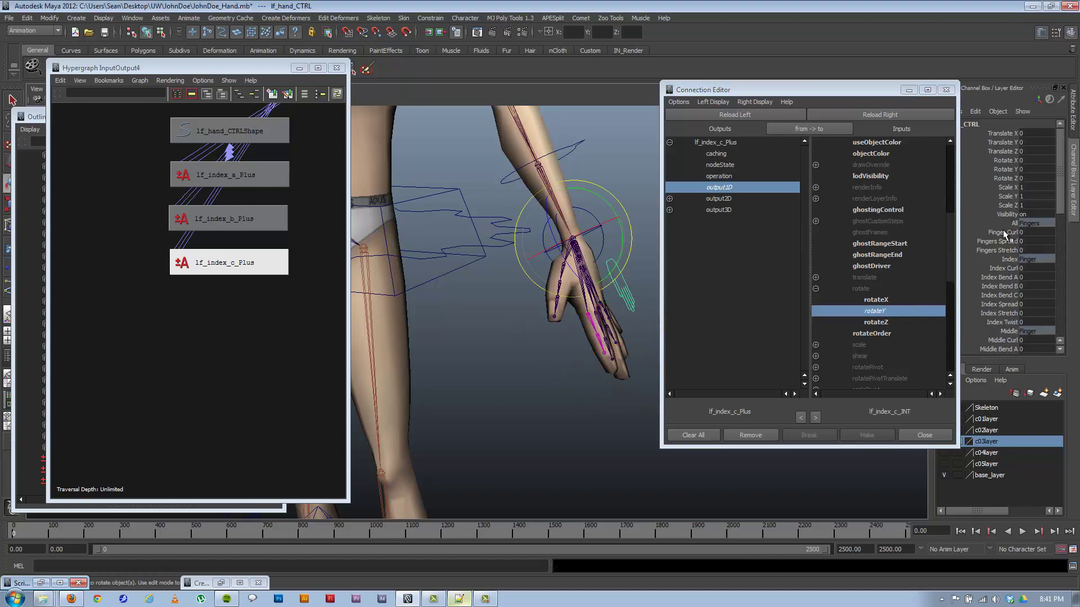
left_click(1006, 232)
middle_click_drag(540, 366, 513, 342)
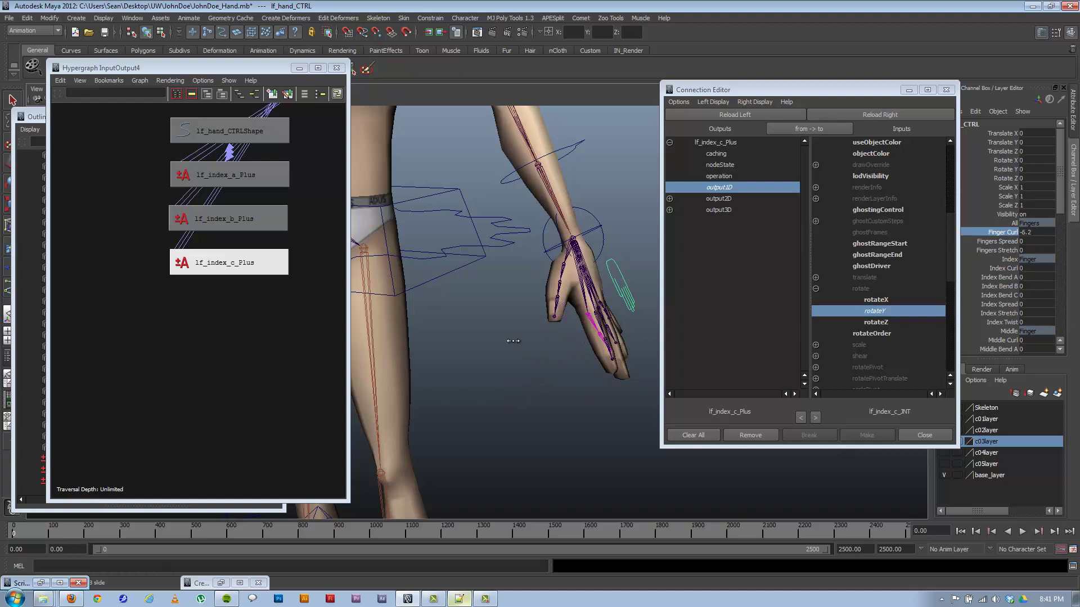
key("ctrl+z")
left_click(1008, 269)
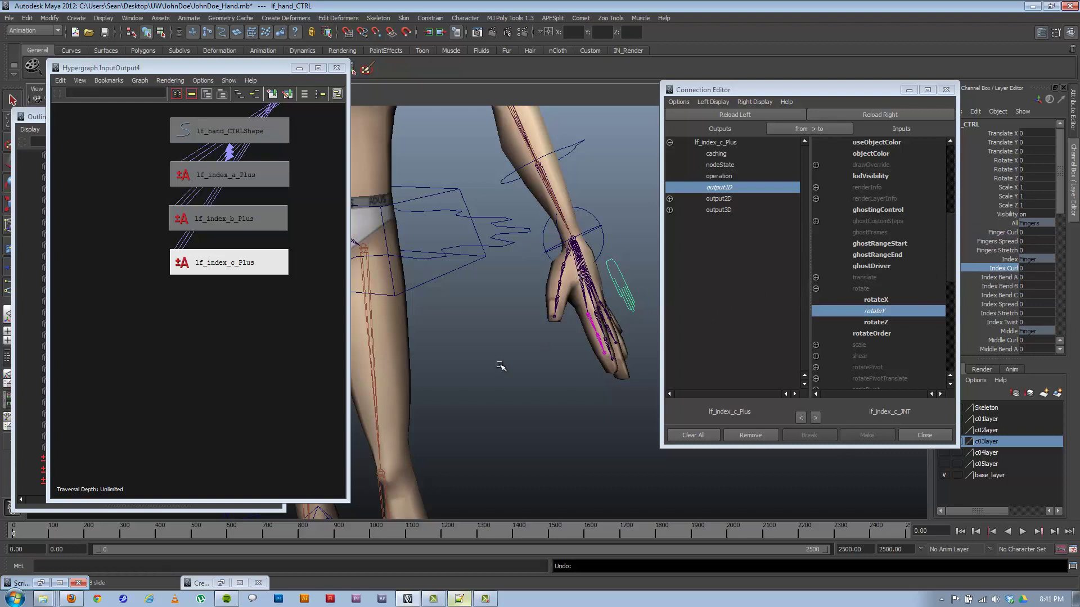
middle_click_drag(500, 365, 717, 353)
key("ctrl+z")
left_click(1006, 278)
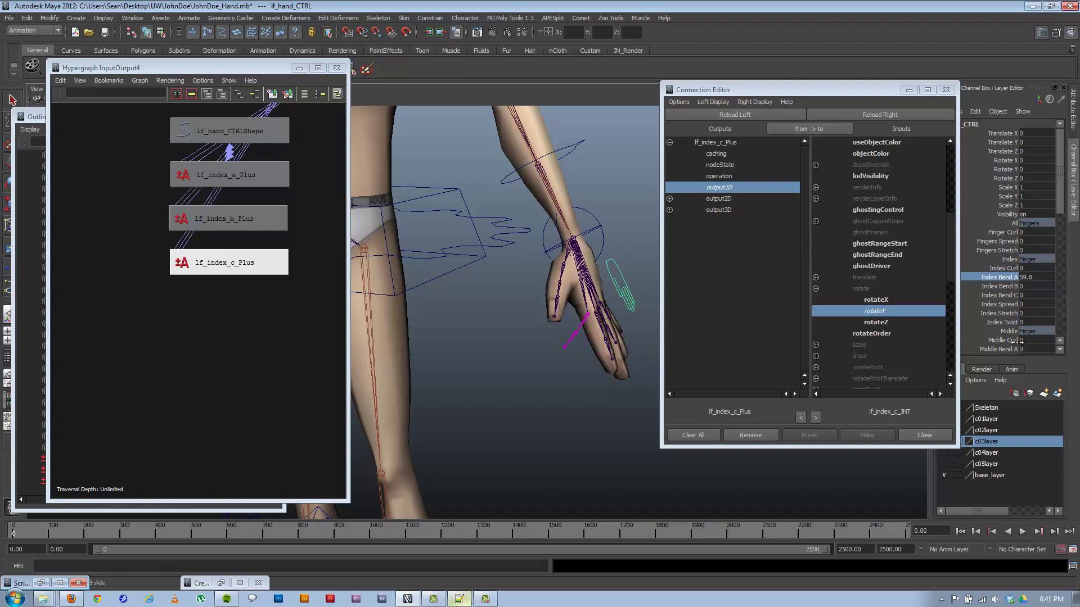
left_click(1012, 287)
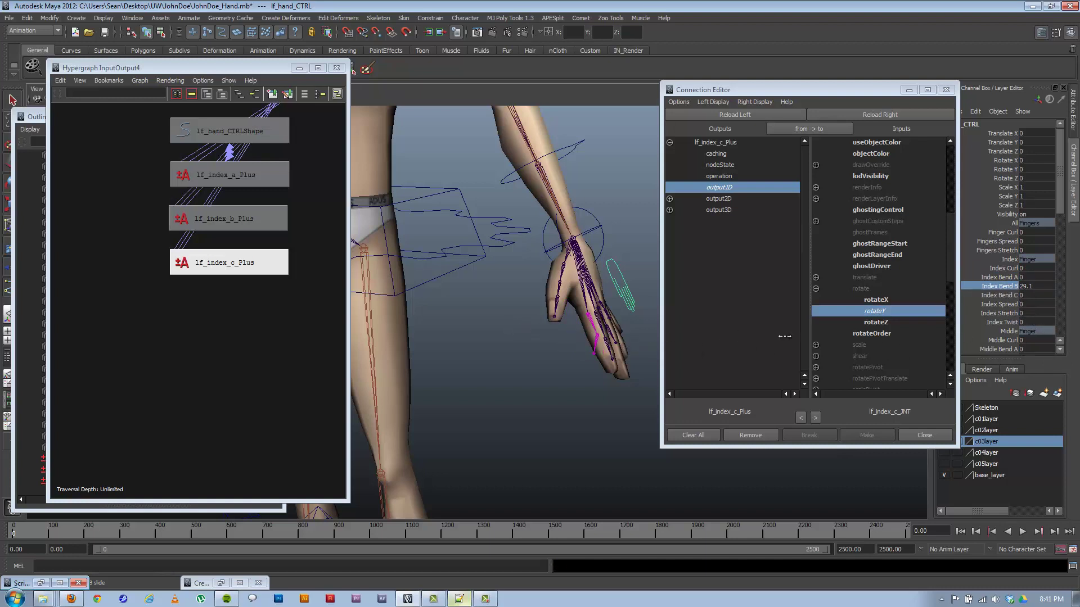
left_click(1006, 295)
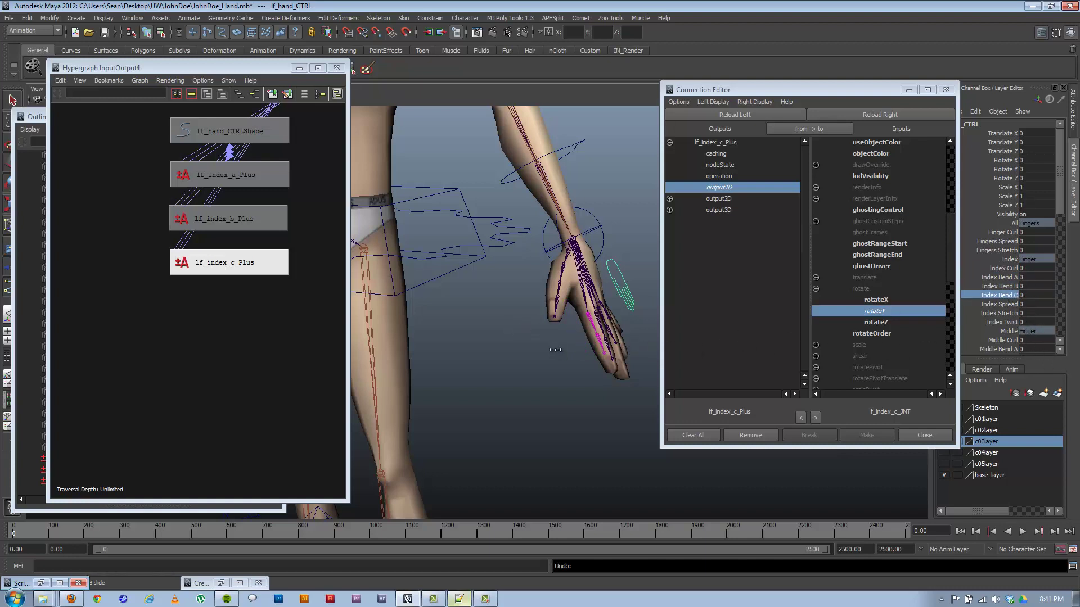
middle_click_drag(559, 353, 706, 371)
key("ctrl+z")
Reopen and widen the Script Editor, and copy the connectAttr command linking lf_index_a_Plus.output1D to lf_index_a_JNT.rotateY from its history
left_click(1073, 566)
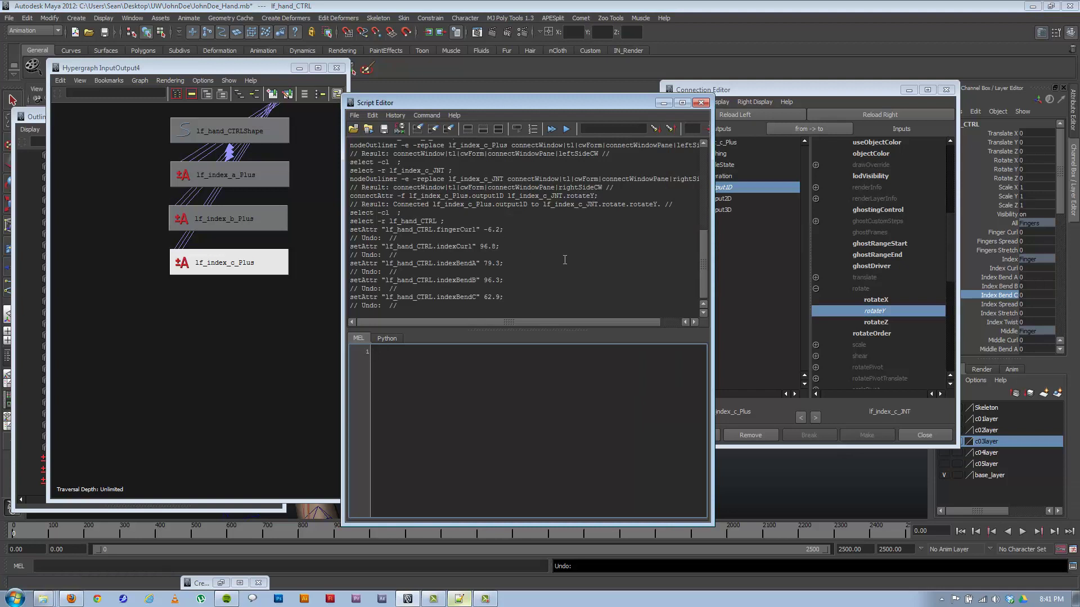
left_click_drag(700, 271, 886, 245)
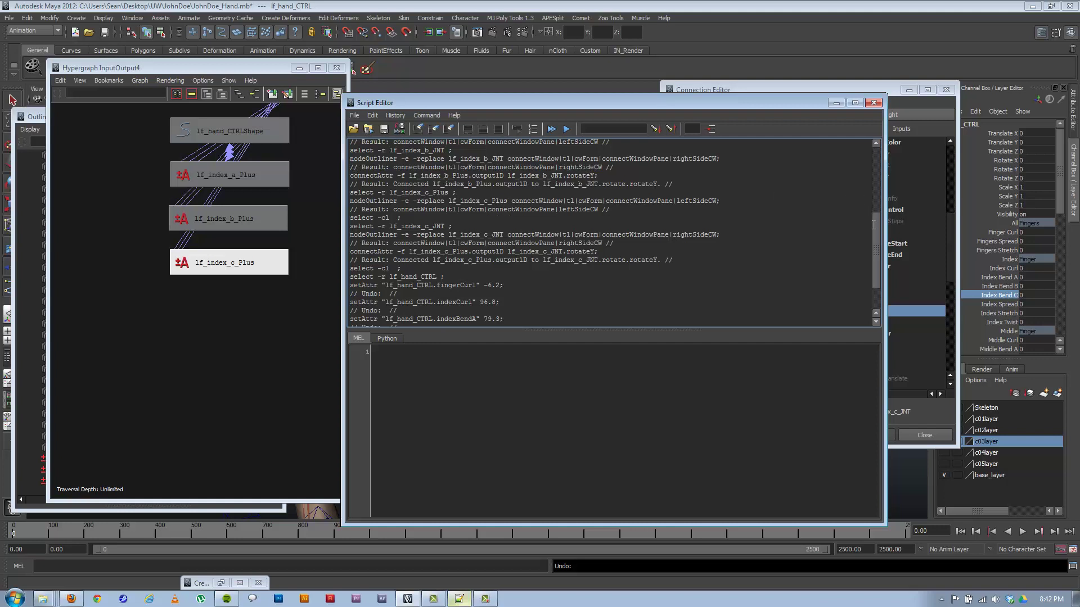
left_click_drag(873, 224, 866, 175)
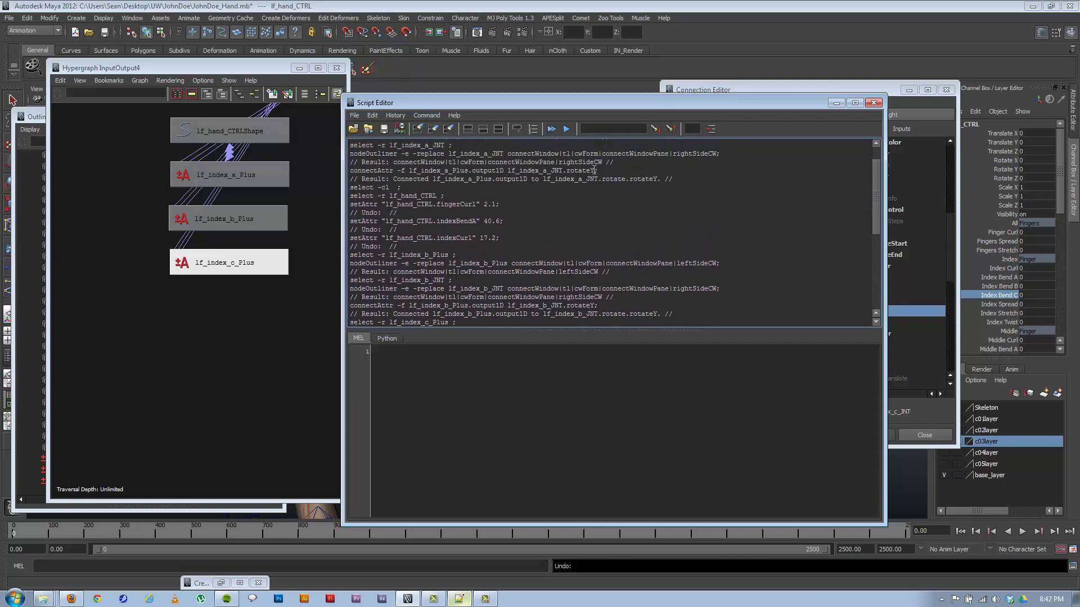
left_click_drag(597, 171, 331, 178)
key("ctrl+c")
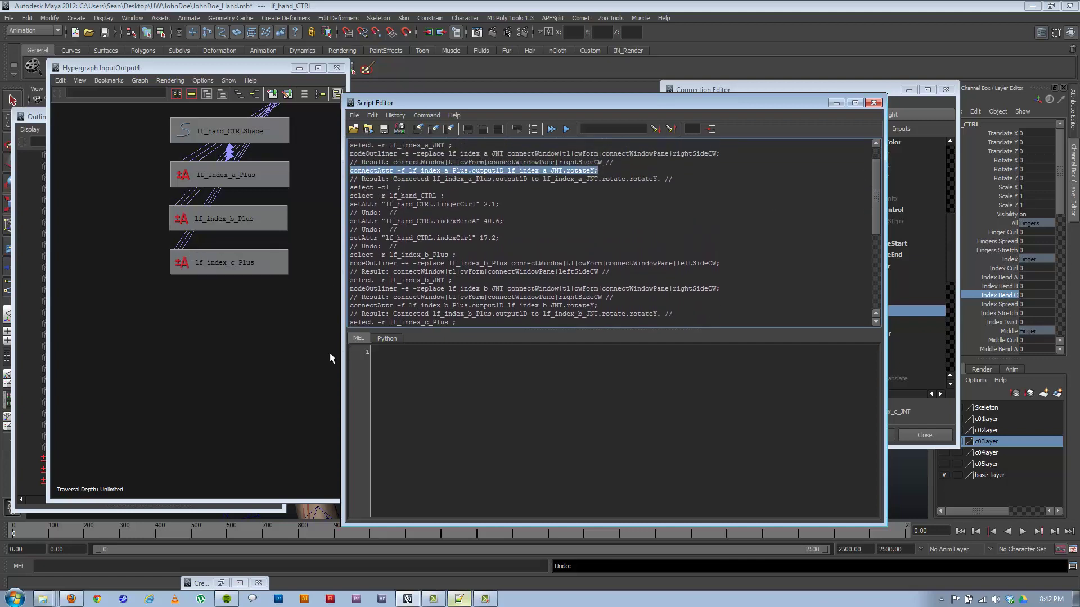
Switch to Notepad++ and append the copied lf_index_a_Plus.output1D to lf_index_a_JNT.rotateY command after a blank line at the script's end
left_click(459, 599)
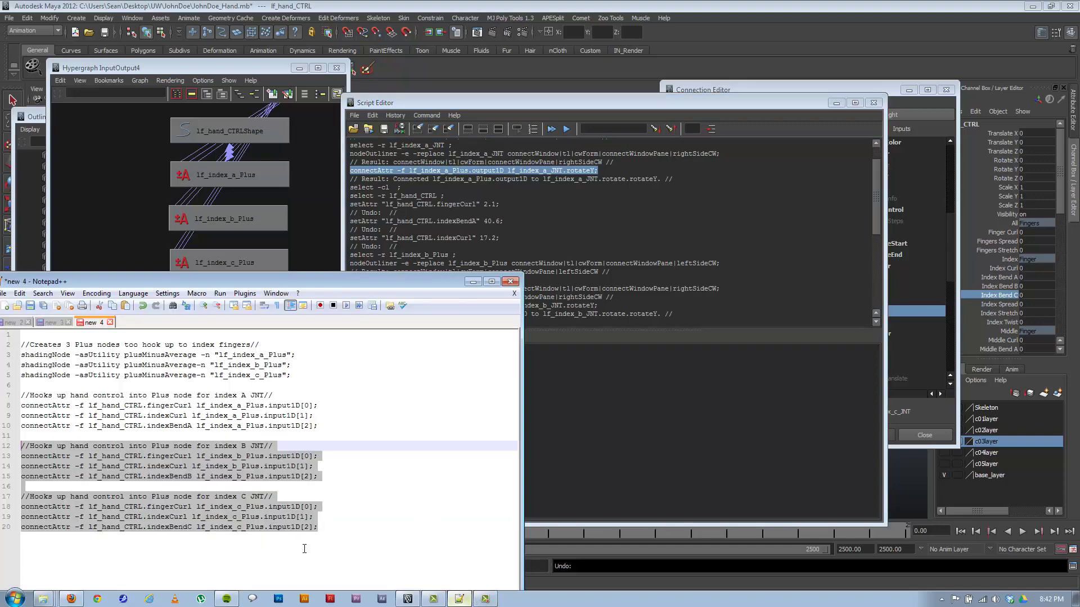
left_click(345, 539)
key("Return")
key("Return")
key("ctrl+v")
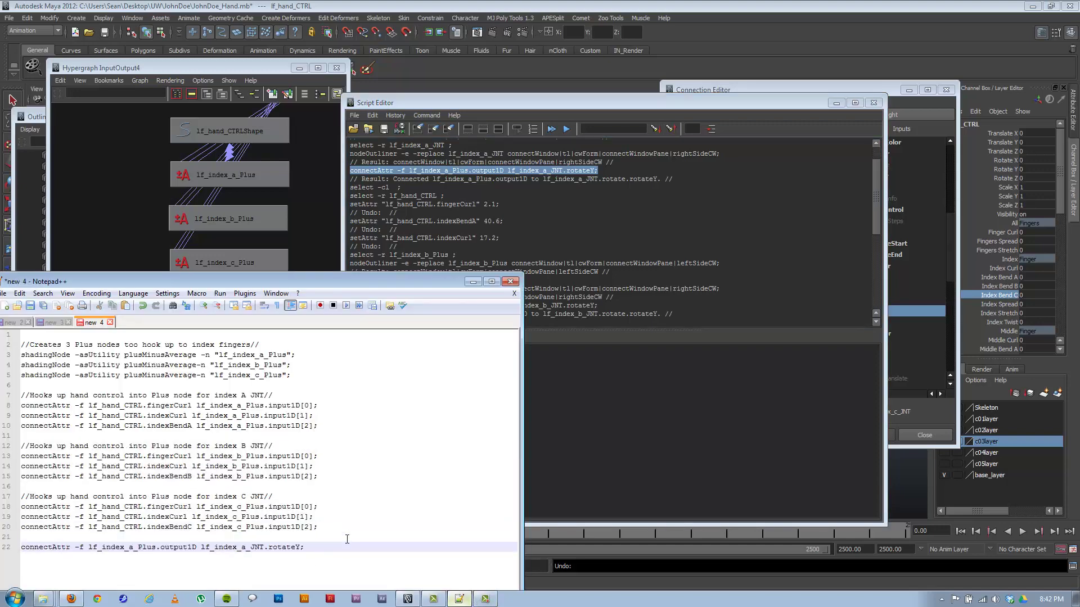
Copy the connectAttr command linking lf_index_b_Plus.output1D to lf_index_b_JNT.rotateY from Maya's Script Editor history and append it to the Notepad++ script
left_click(521, 193)
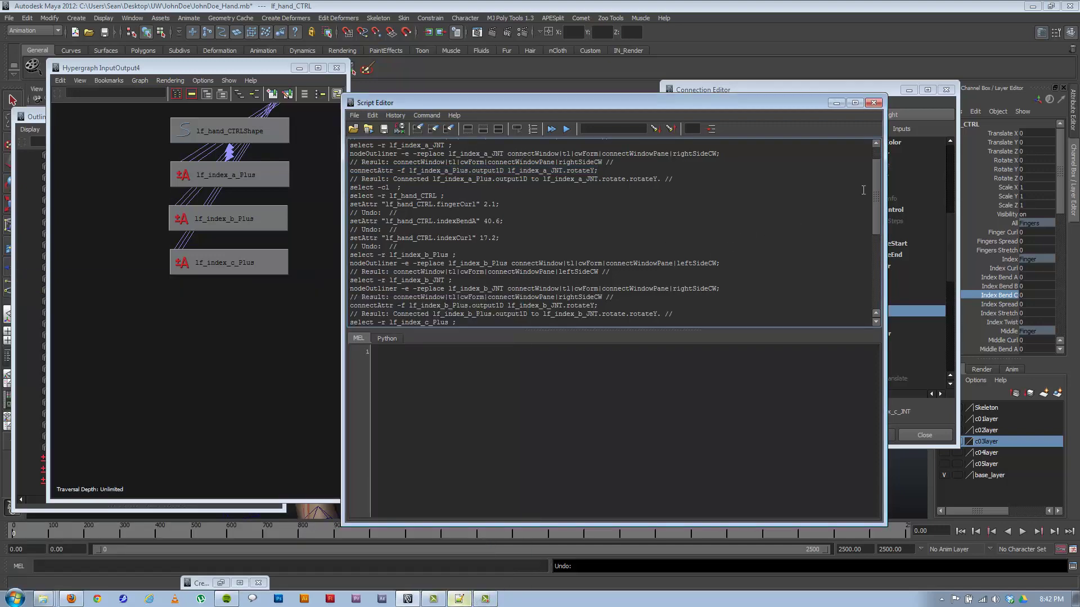
left_click_drag(873, 184, 630, 201)
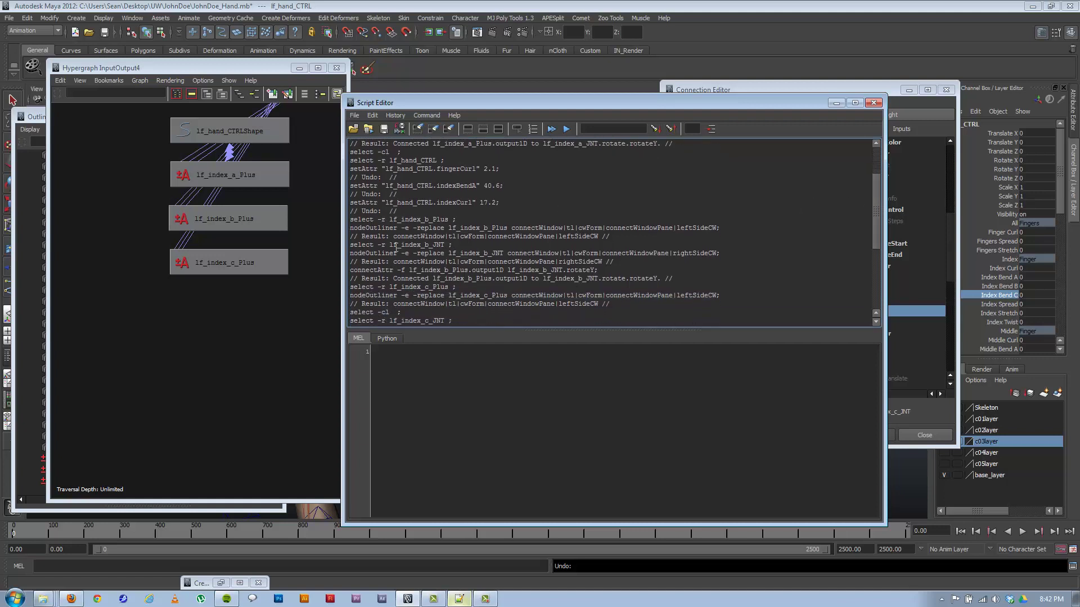
left_click_drag(351, 272, 598, 271)
key("ctrl+c")
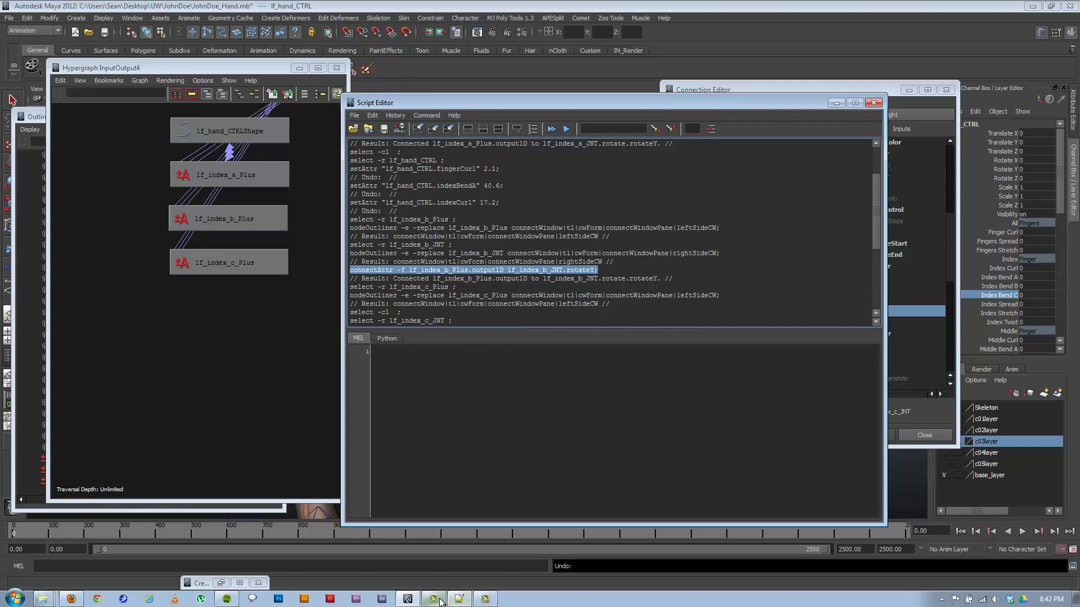
left_click(459, 598)
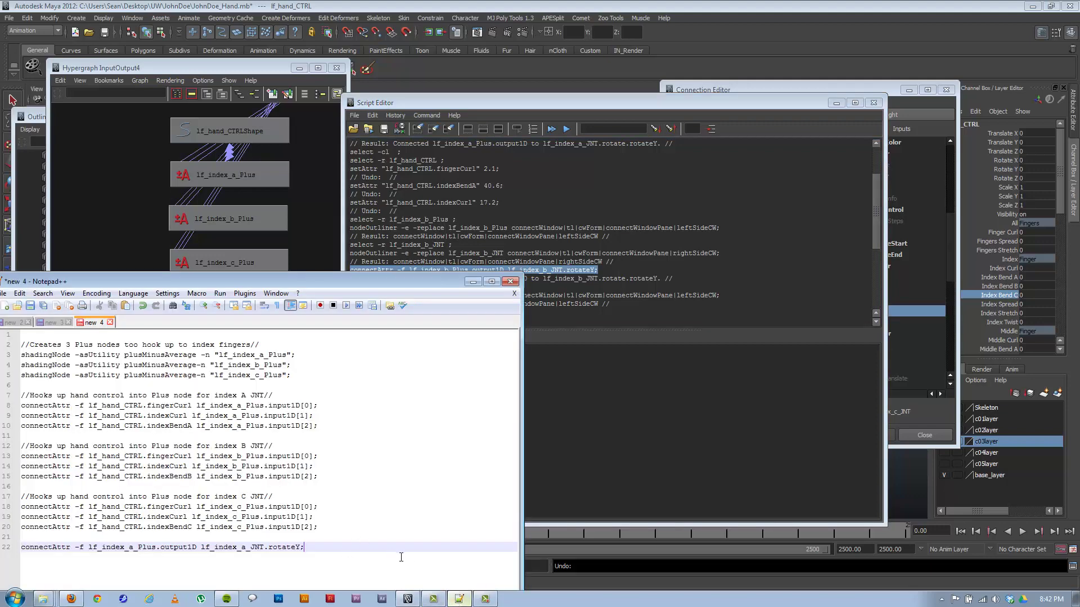
key("Return")
key("ctrl+v")
Copy the connectAttr command linking lf_index_c_Plus.output1D to lf_index_c_JNT.rotateY from Maya's history and append it to the Notepad++ script
left_click(654, 253)
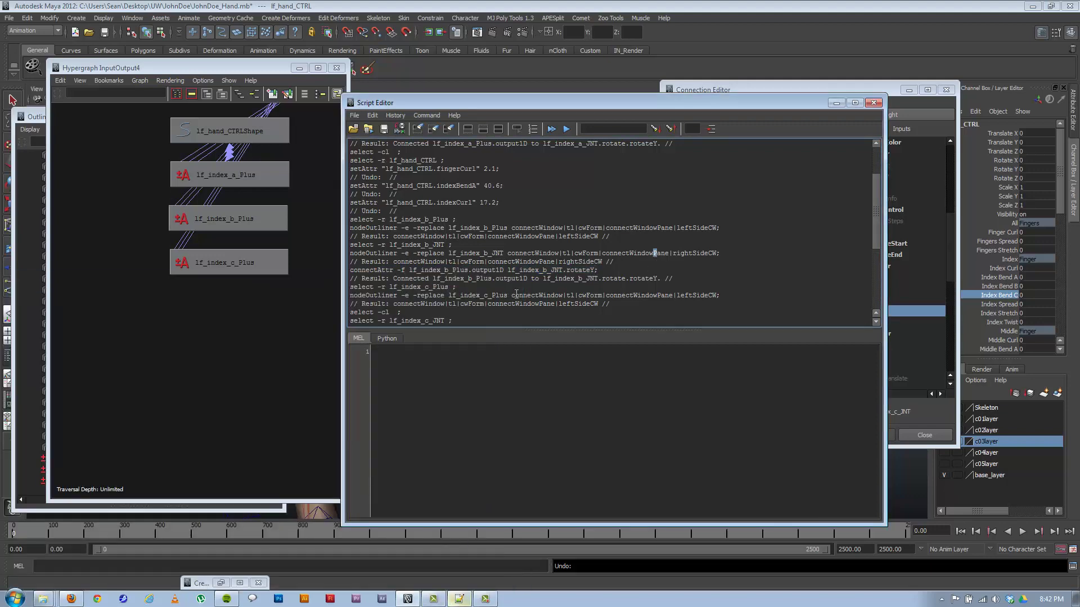
left_click_drag(877, 242, 877, 277)
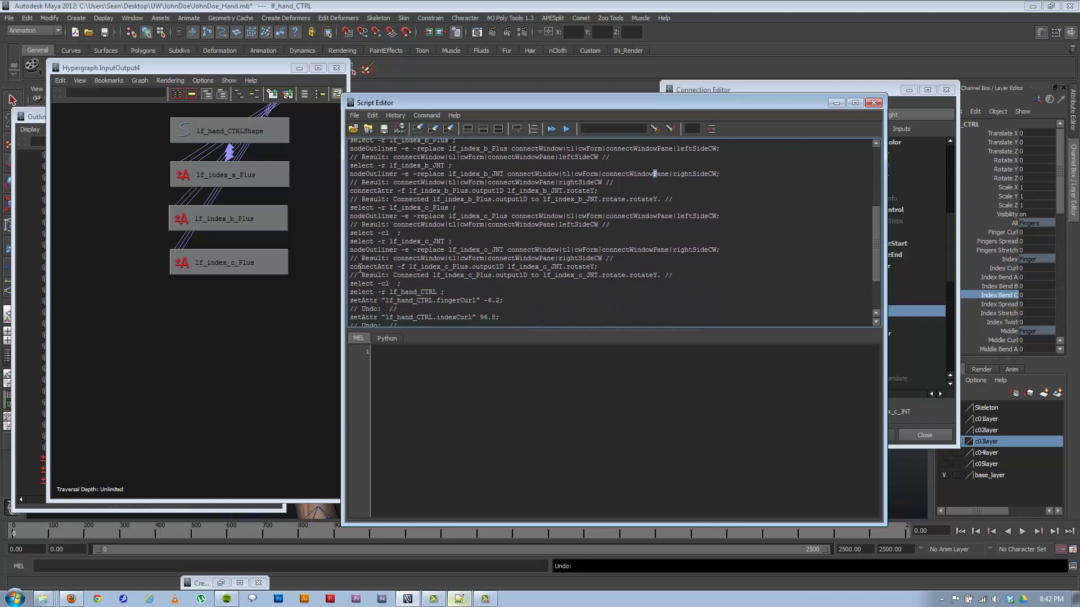
left_click_drag(350, 267, 602, 267)
key("ctrl+c")
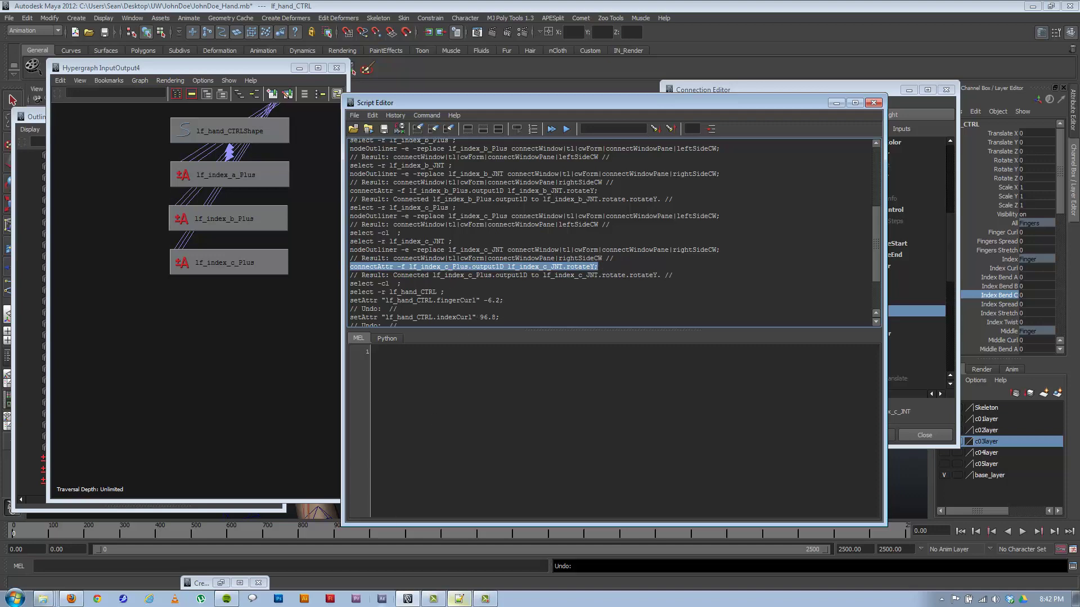
left_click(460, 600)
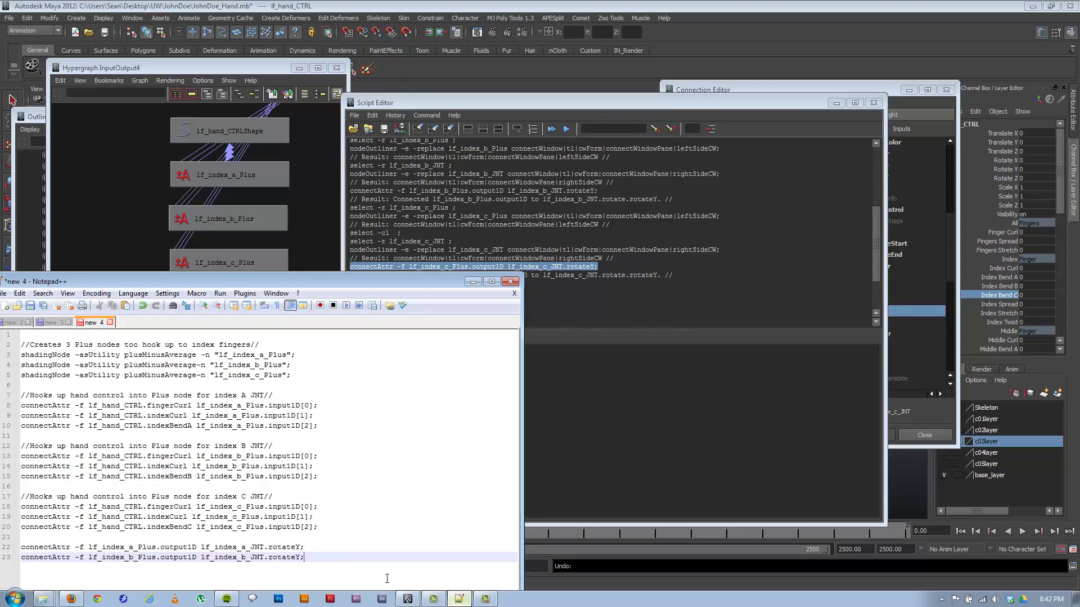
key("Return")
key("ctrl+v")
Add the comment "//Hooks up Plus nodes for index finger curl to index finger joints rotate Y//" above the three joint connection commands
left_click(54, 538)
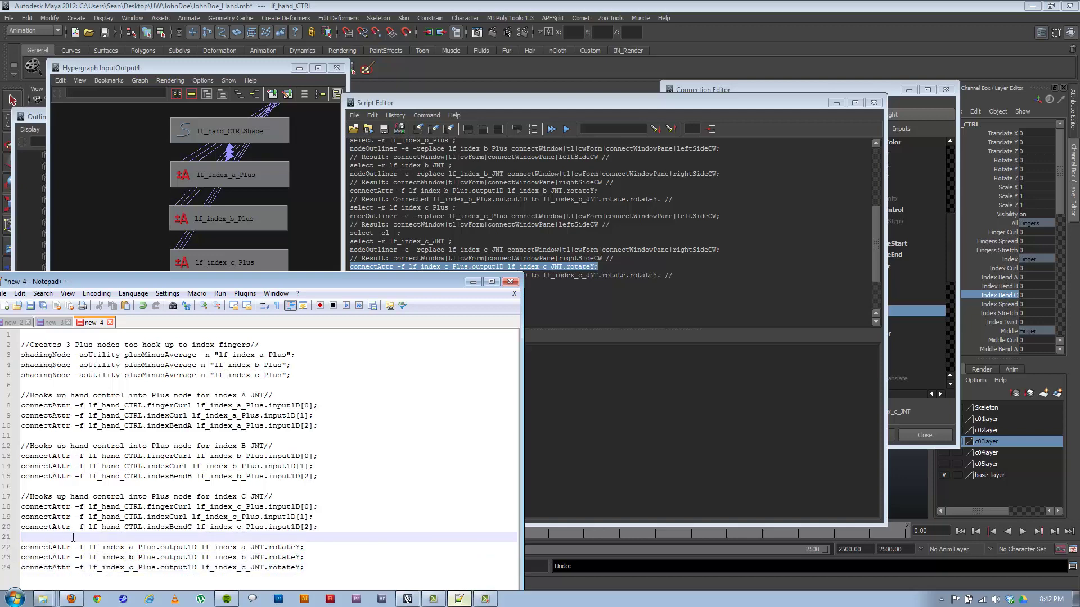
key("Return")
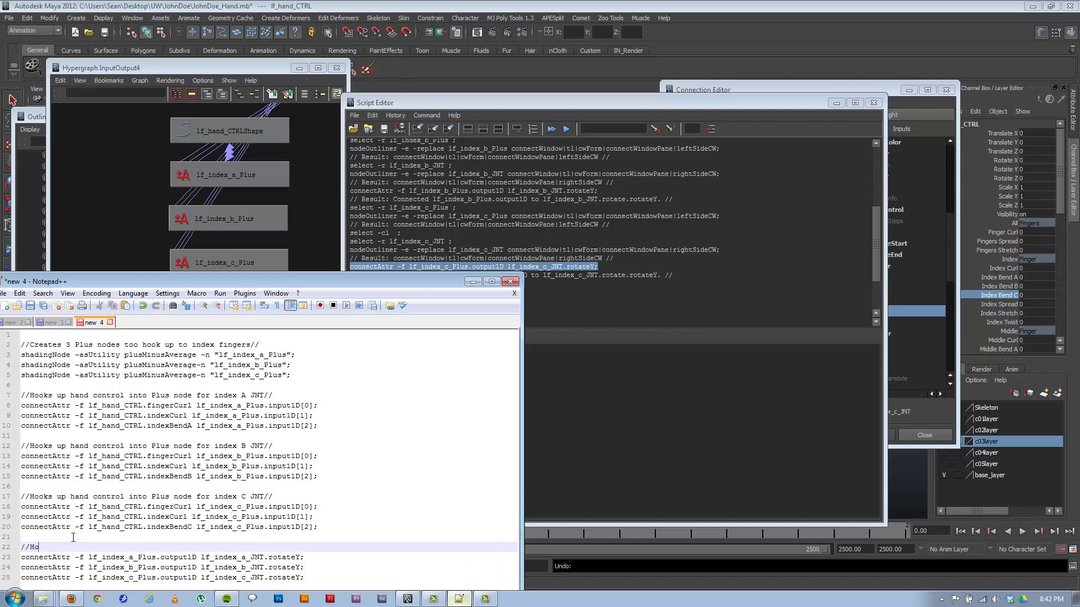
type("//Hooks uopPlus nodes for index finger to index finger joints//")
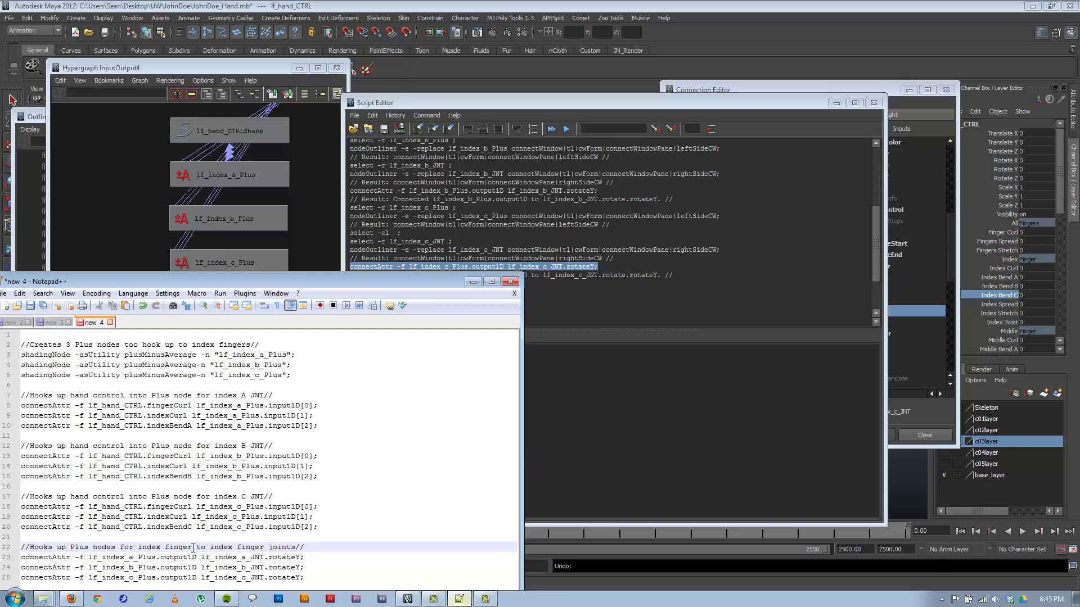
type("curl")
type("rotate Y")
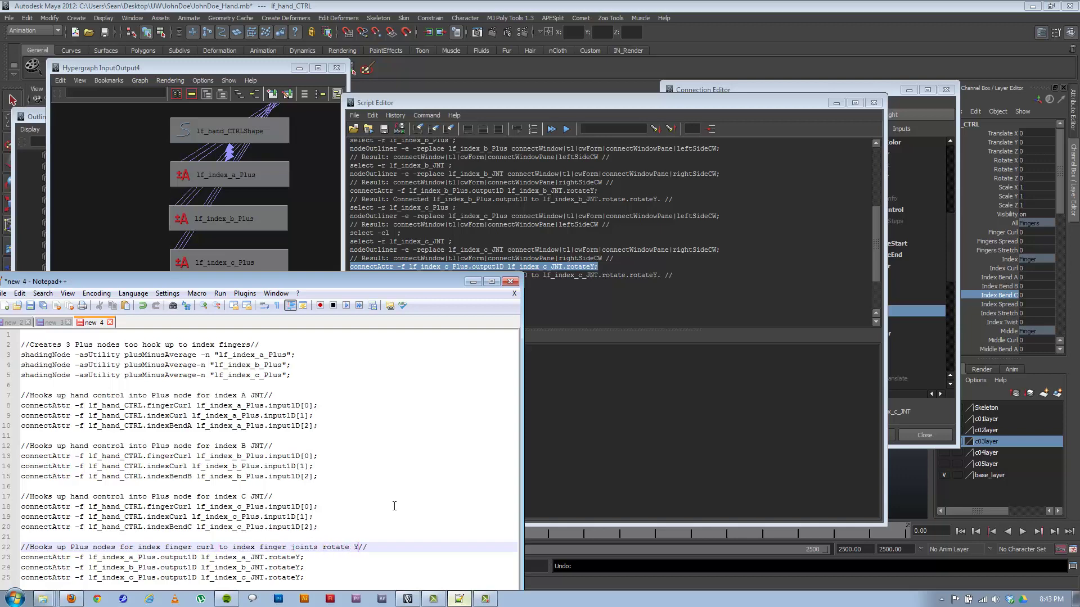
left_click(391, 527)
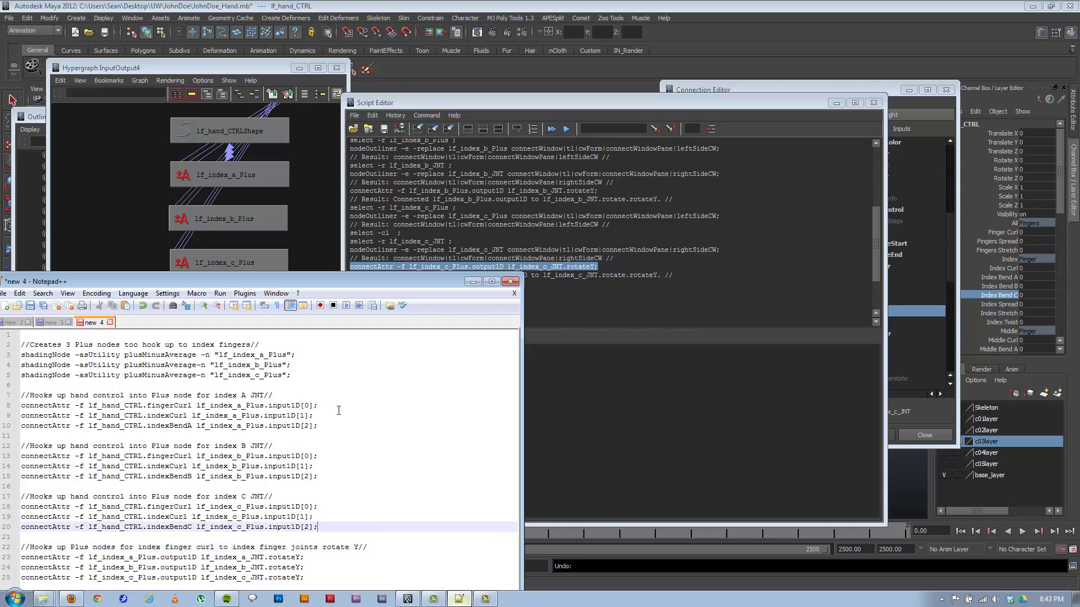
Move the Notepad++ window so the whole script is in view and select all 25 lines for review
left_click_drag(283, 282, 404, 128)
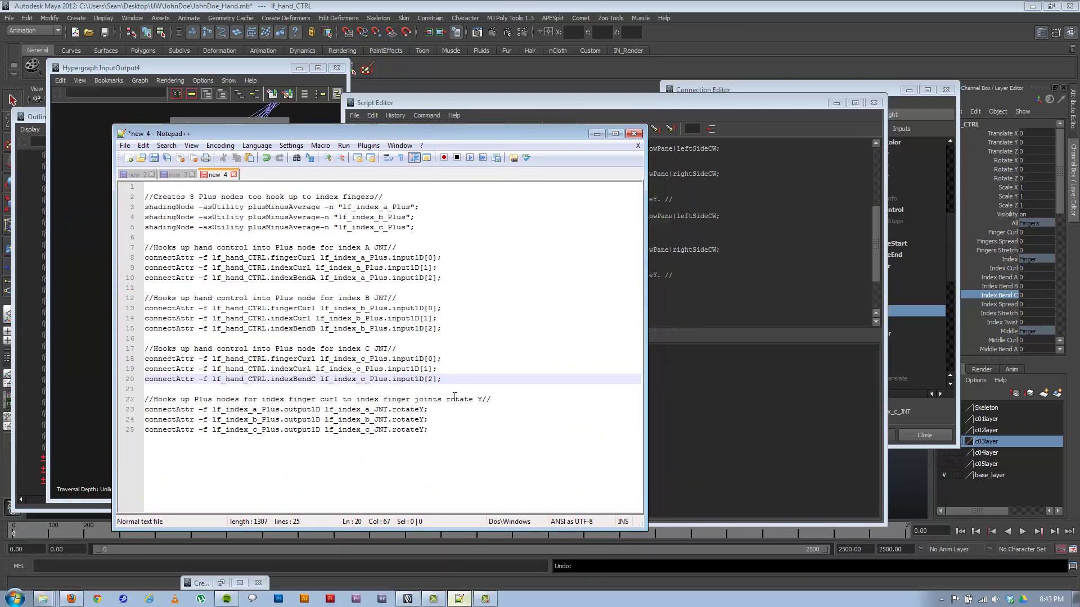
double_click(448, 429)
left_click_drag(448, 429, 141, 186)
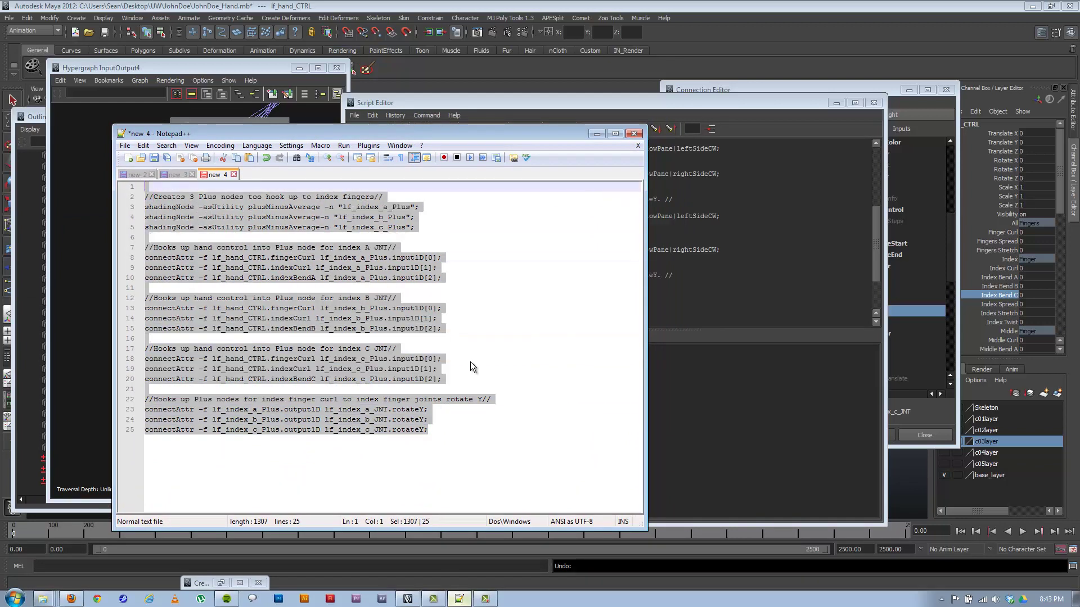
Return to Maya, clear the Script Editor's history and minimize the editor
left_click(783, 115)
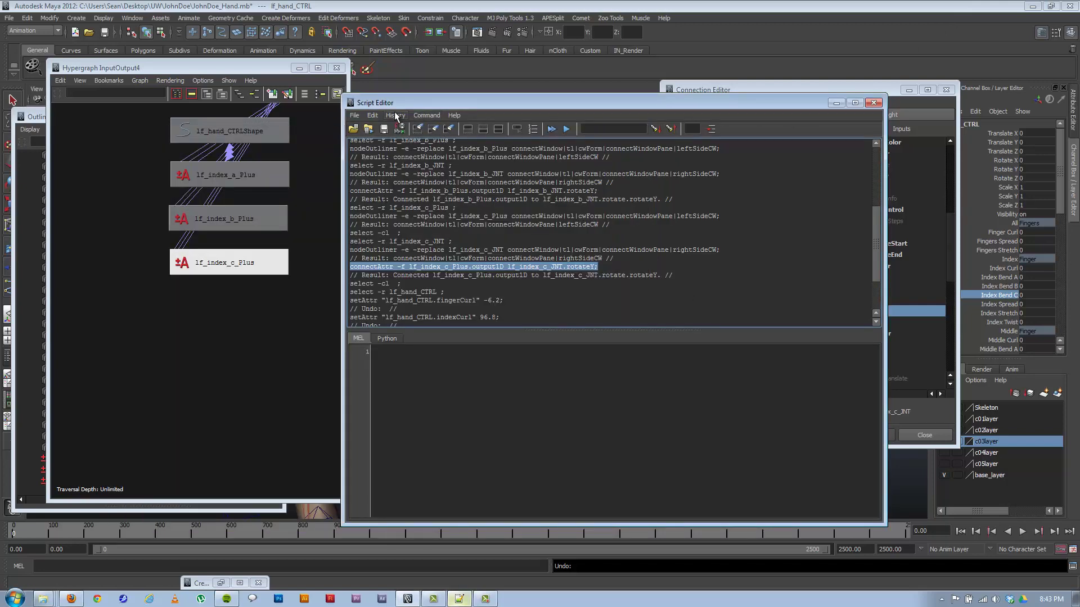
left_click(394, 115)
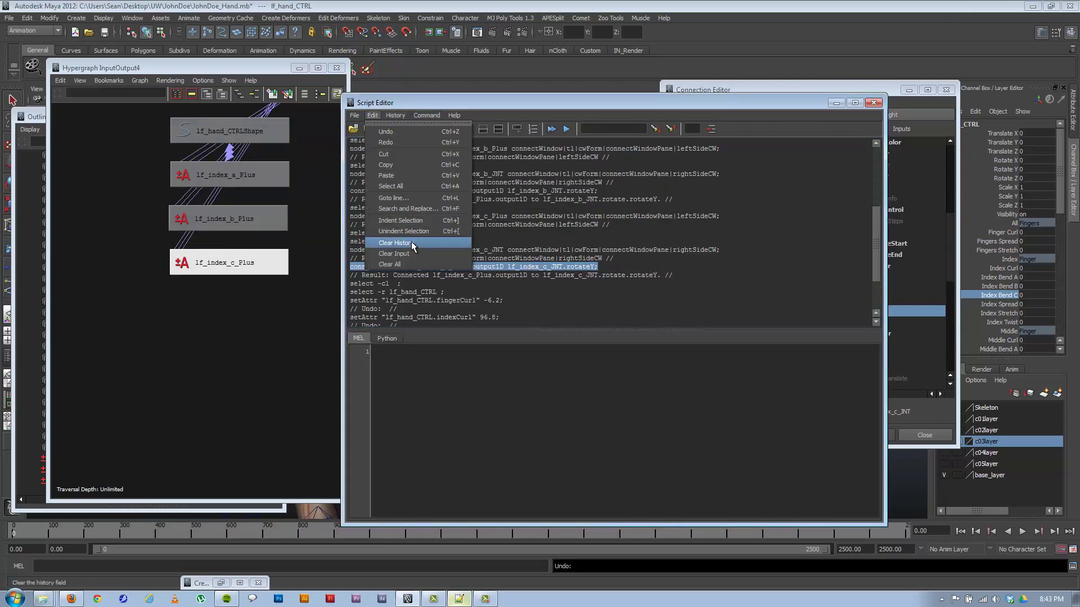
left_click(413, 242)
left_click(836, 104)
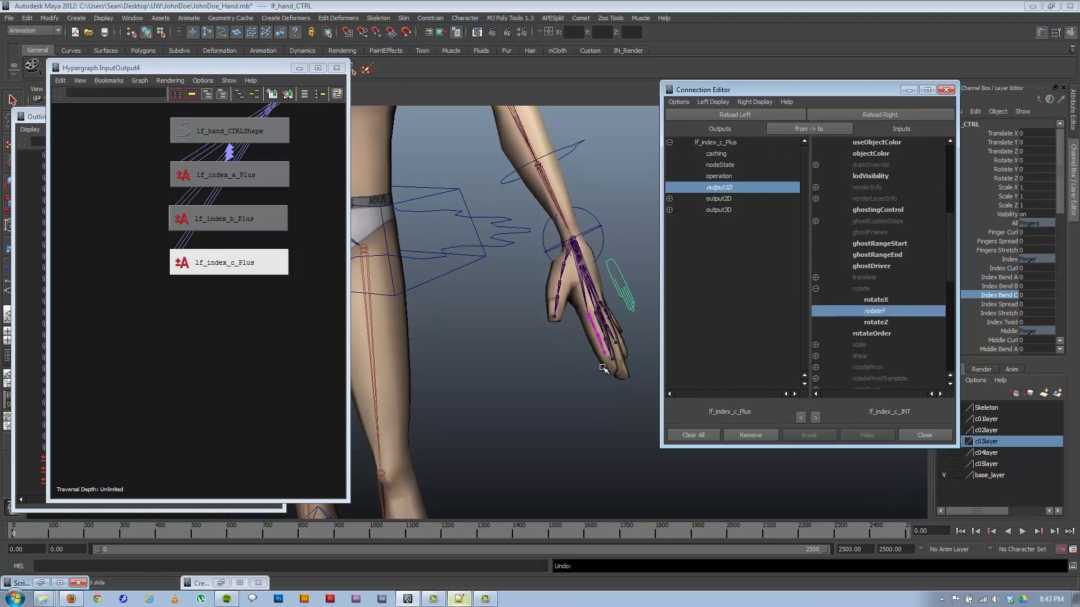
Load lf_hand_CTRL into the Connection Editor's output side and look through its finger attributes, including the spread channels
left_click(246, 286)
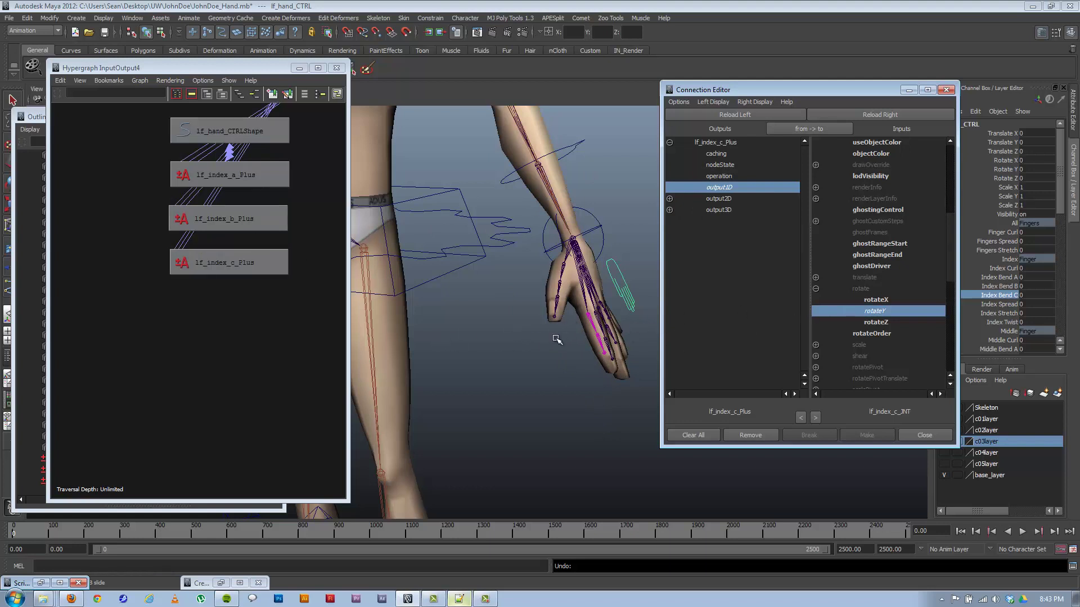
left_click_drag(559, 337, 523, 362, "alt")
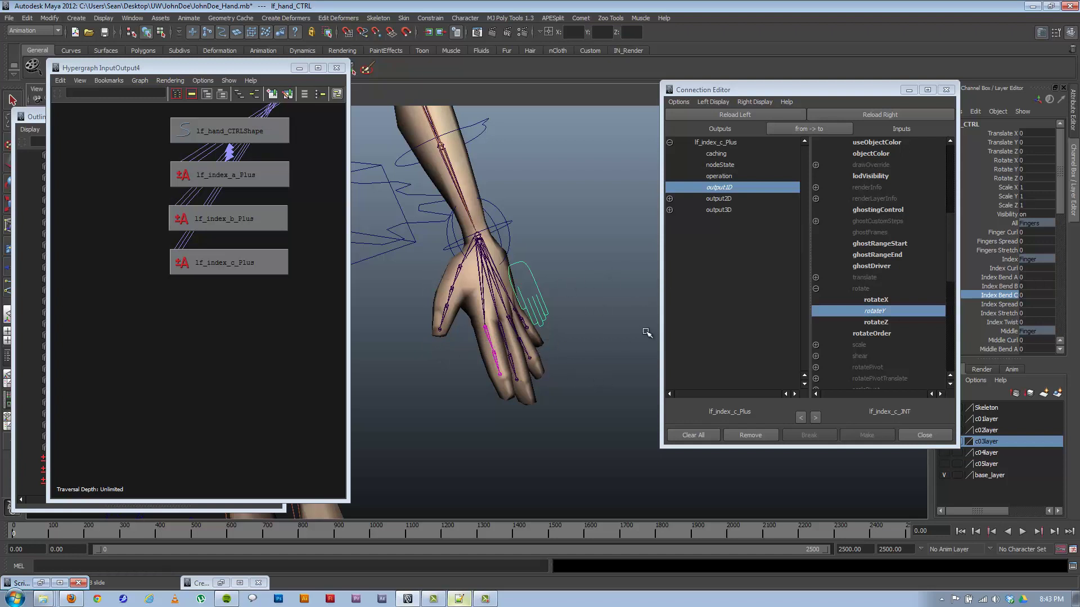
key("e")
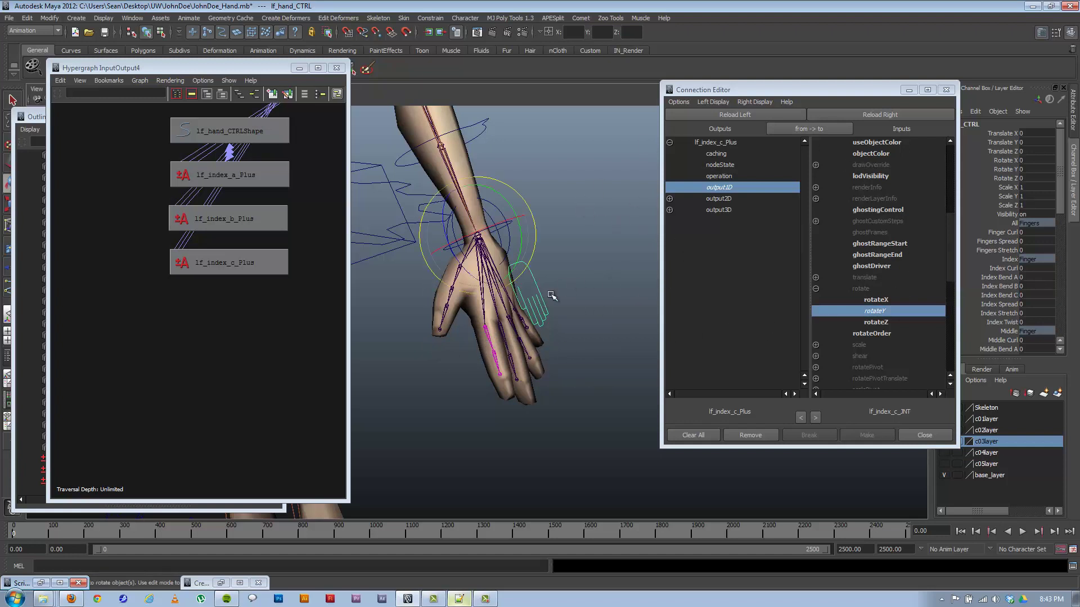
left_click(748, 112)
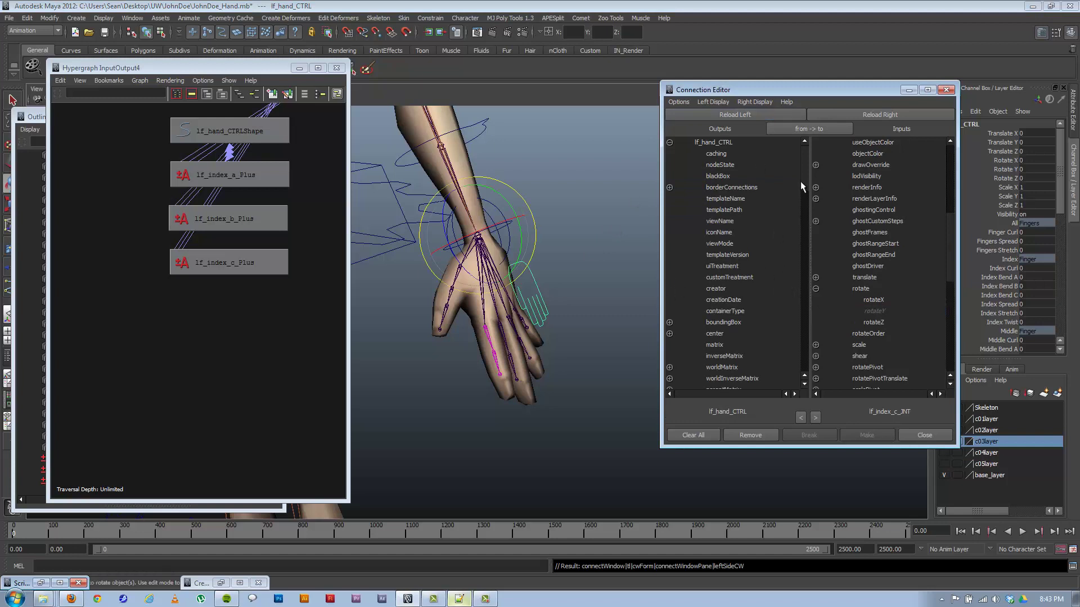
left_click_drag(801, 181, 808, 325)
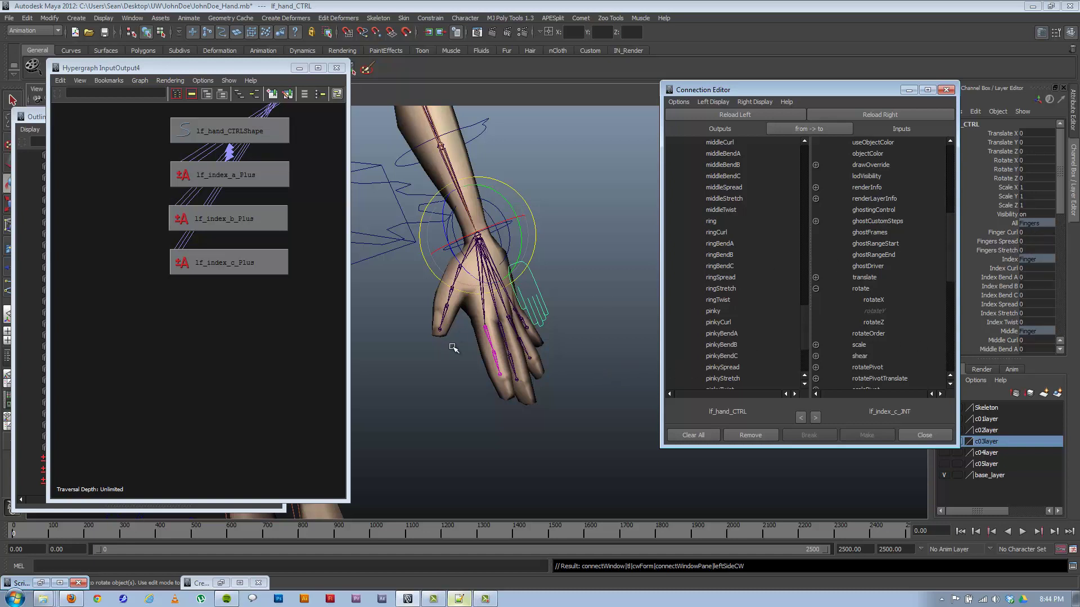
left_click_drag(465, 358, 547, 344, "alt")
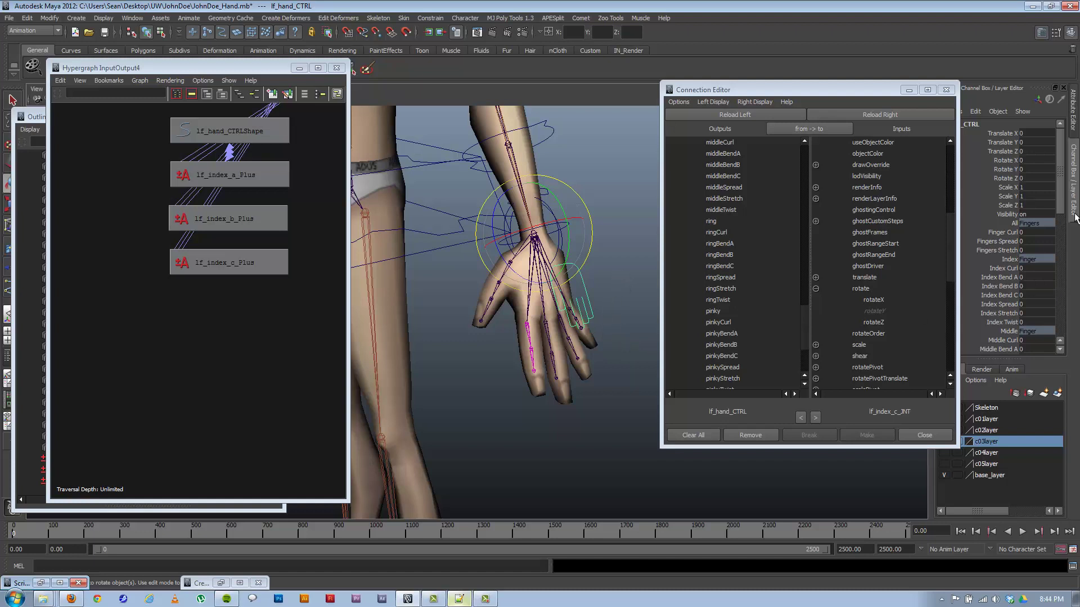
scroll(1062, 206, "down", 4)
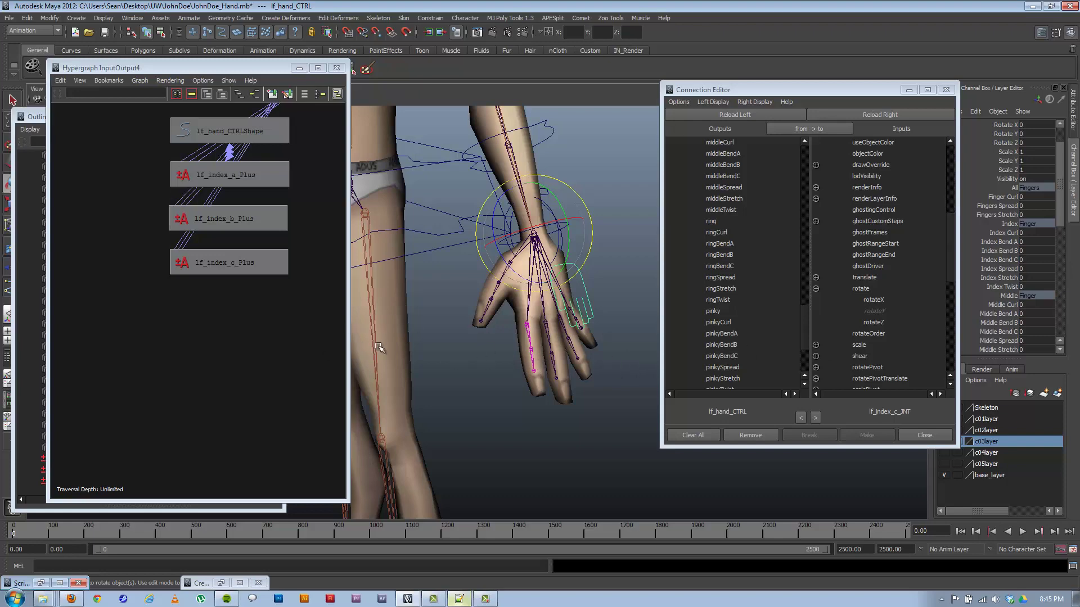
In Notepad++, duplicate the lf_index_a_Plus shadingNode command at the script's end and rename the copy's node lf_indexSpread_a_Plus
left_click(459, 599)
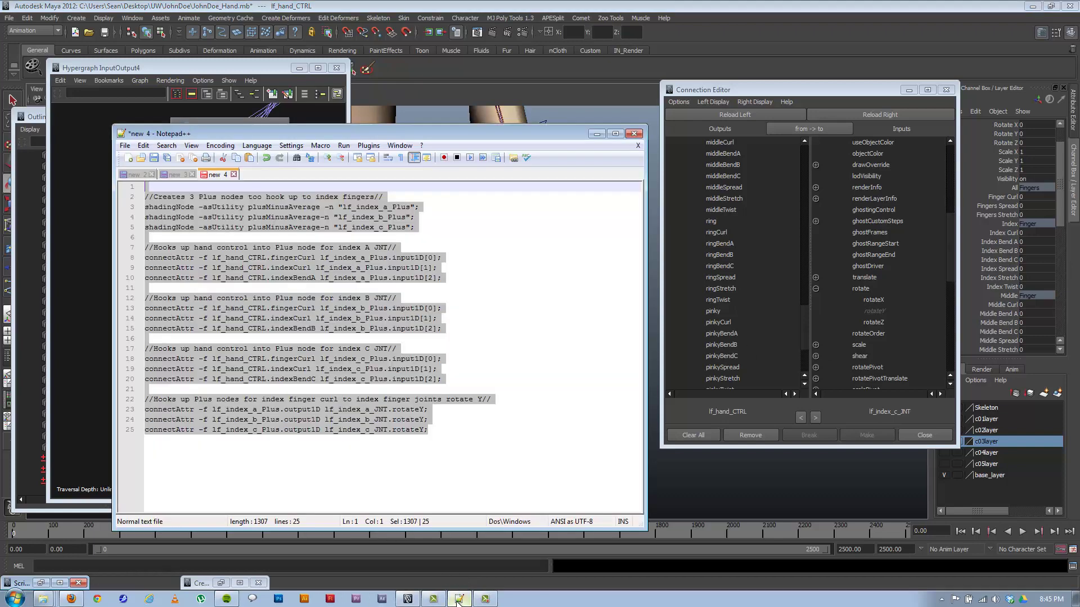
left_click(397, 228)
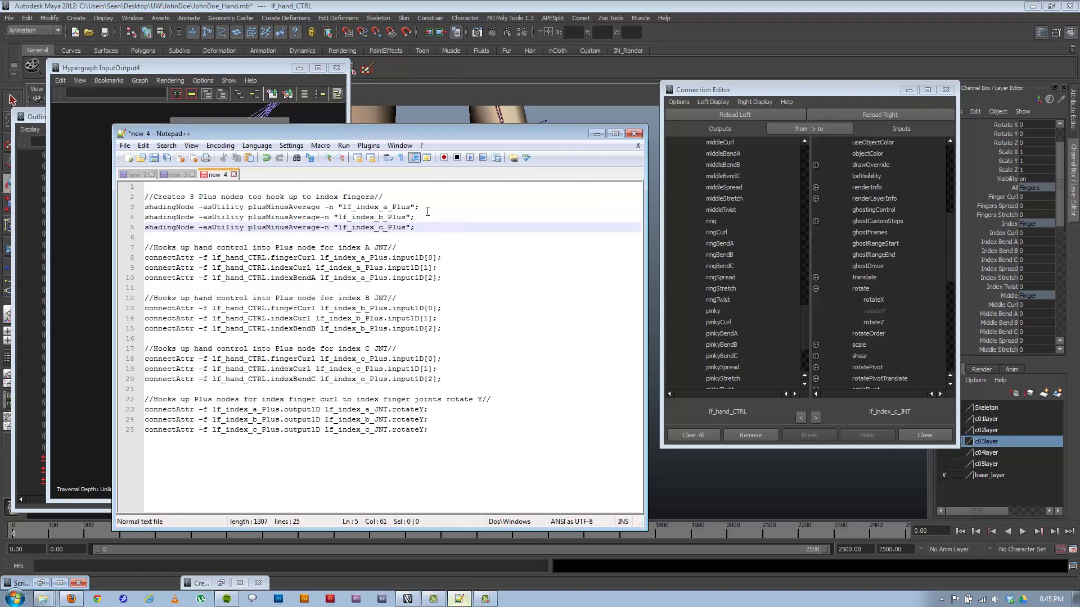
left_click_drag(429, 208, 118, 207)
key("ctrl+c")
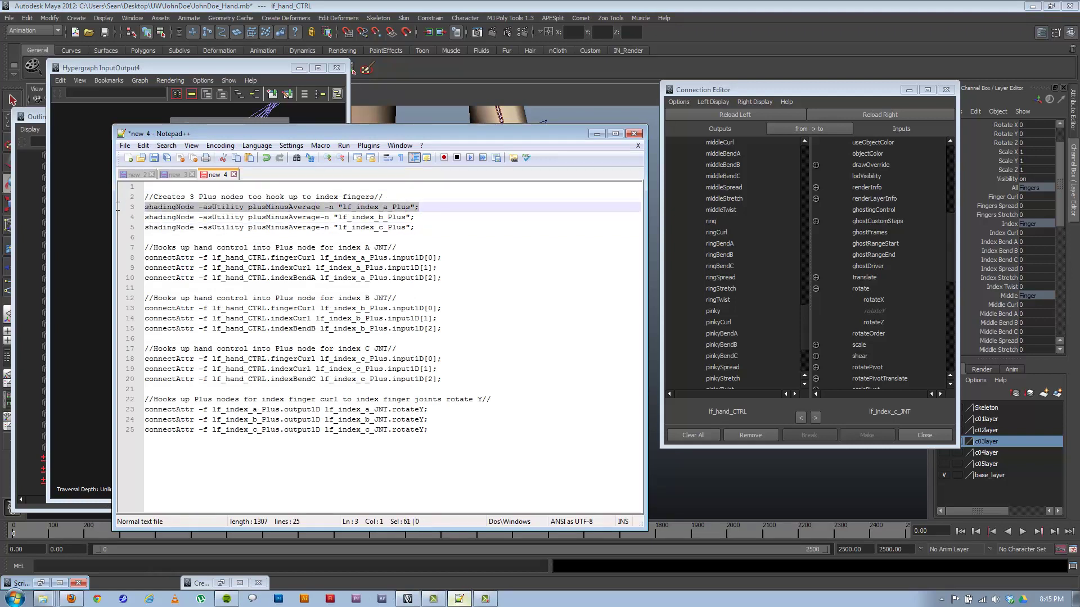
left_click(461, 470)
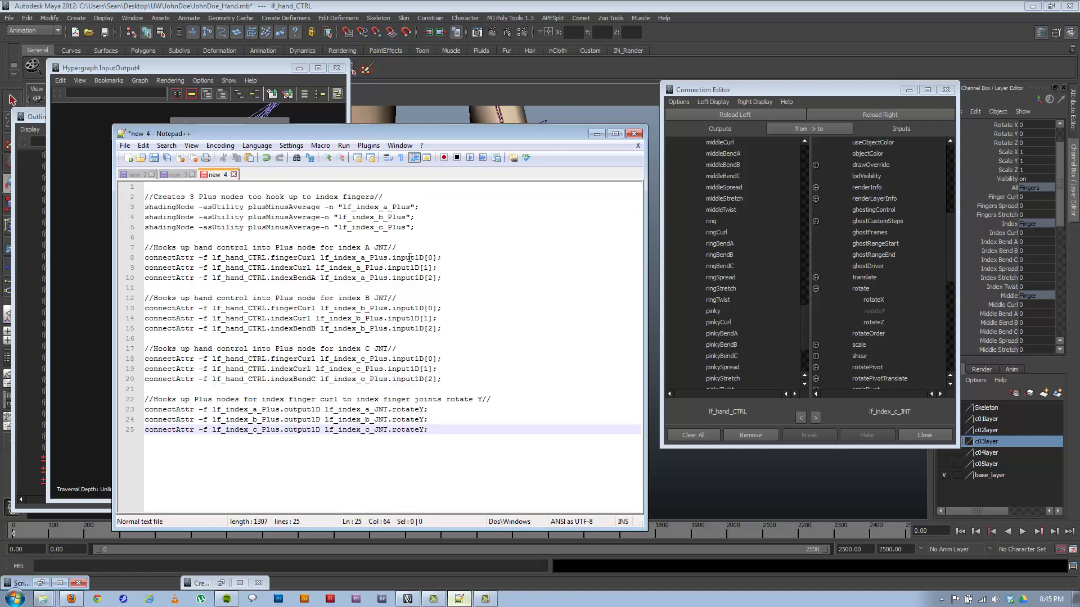
key("Return")
key("Return")
key("ctrl+v")
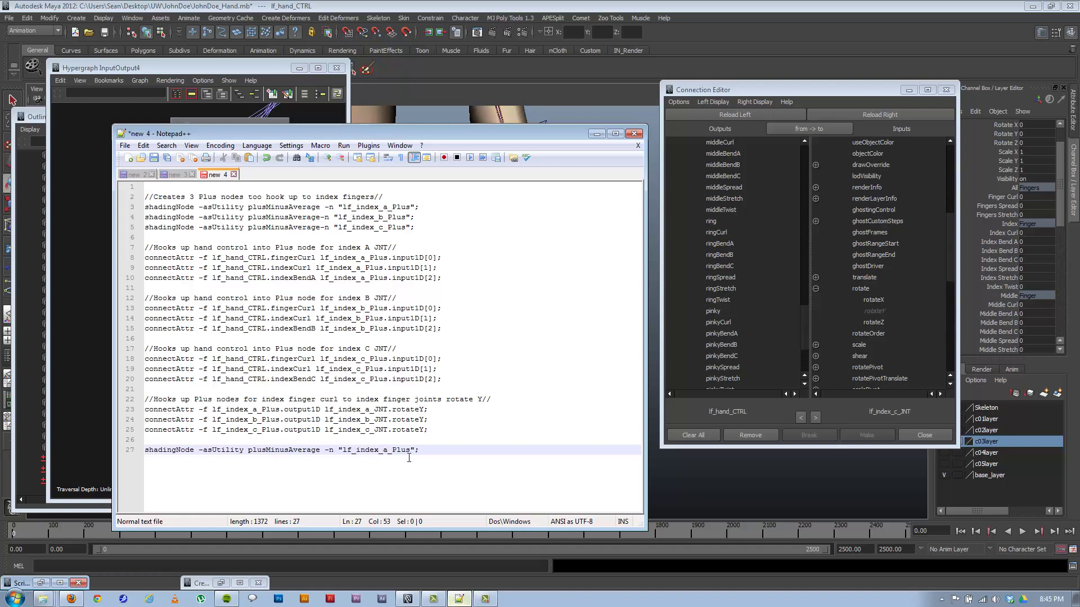
type("Spread")
Copy the index A fingerCurl and indexCurl connectAttr lines and paste them below the lf_indexSpread_a_Plus command, separated by a blank line
left_click_drag(448, 266, 115, 257)
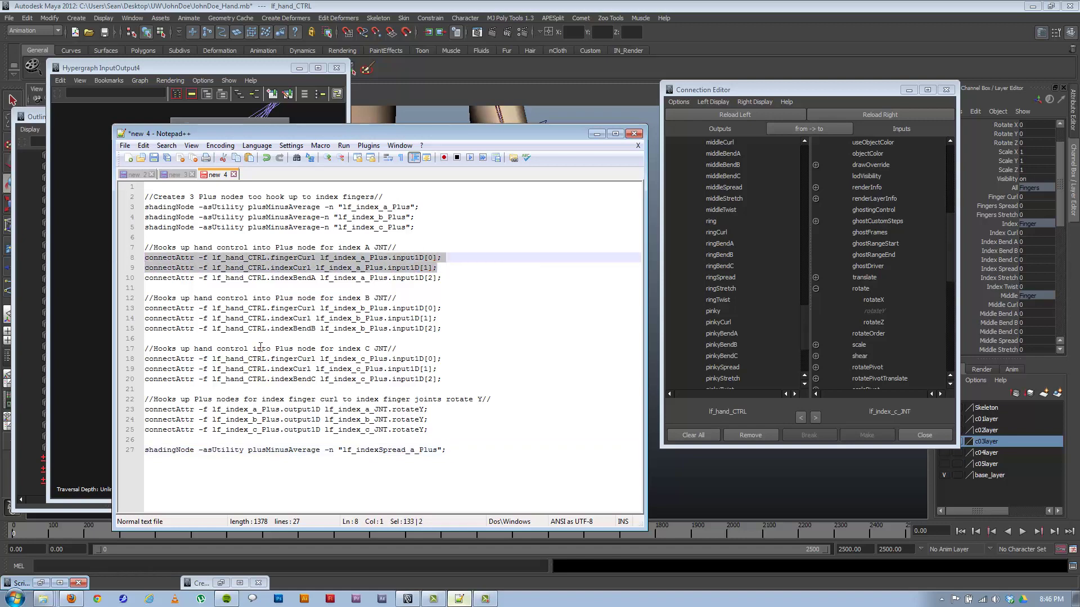
key("ctrl+c")
left_click(477, 453)
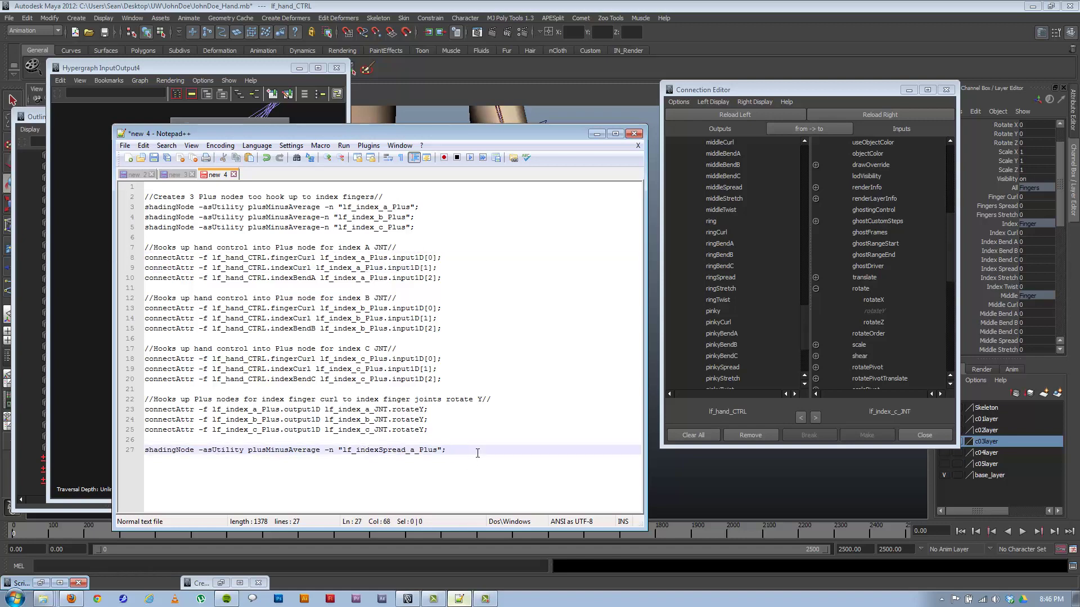
key("Return")
key("Return")
key("ctrl+v")
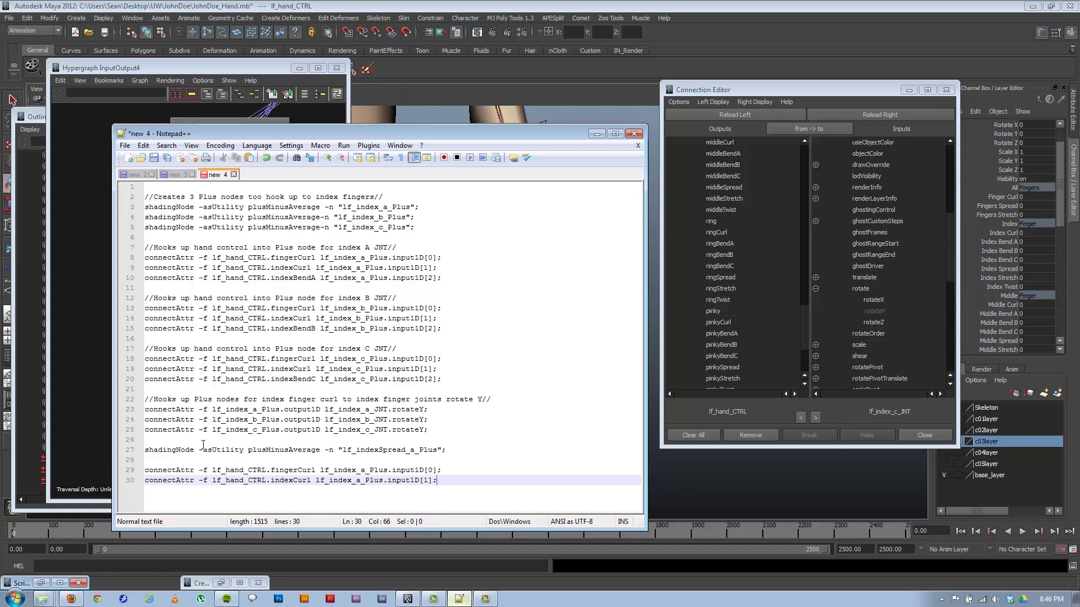
Add the comment "//Makes Plus node for inded Spread//" above the lf_indexSpread_a_Plus shadingNode command and an extra blank line below that command
left_click(203, 443)
key("Return")
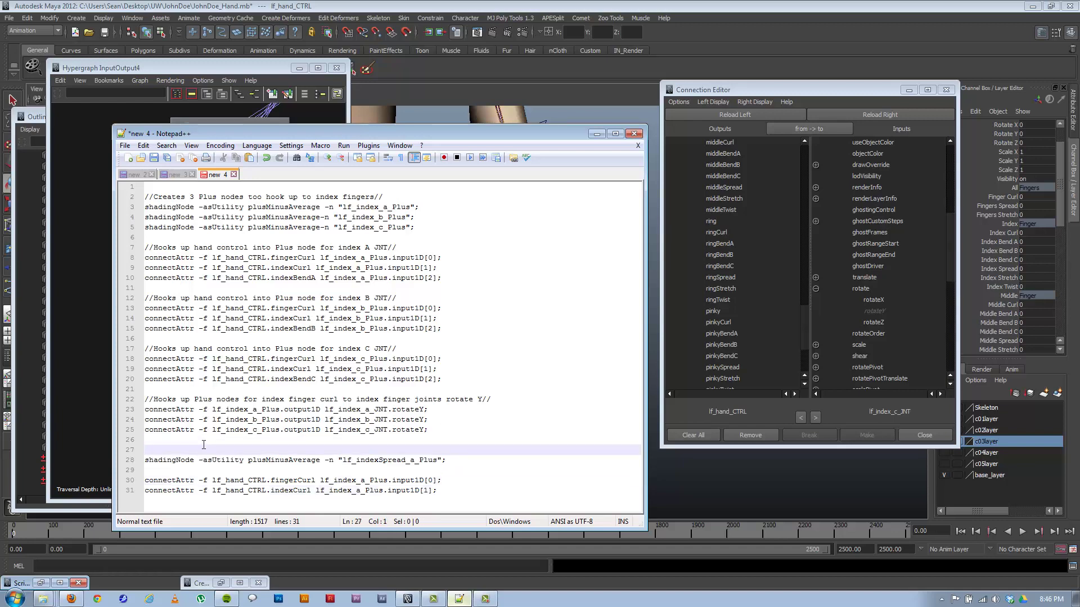
type("//Makes Plus node for ind")
type("ed Spread//")
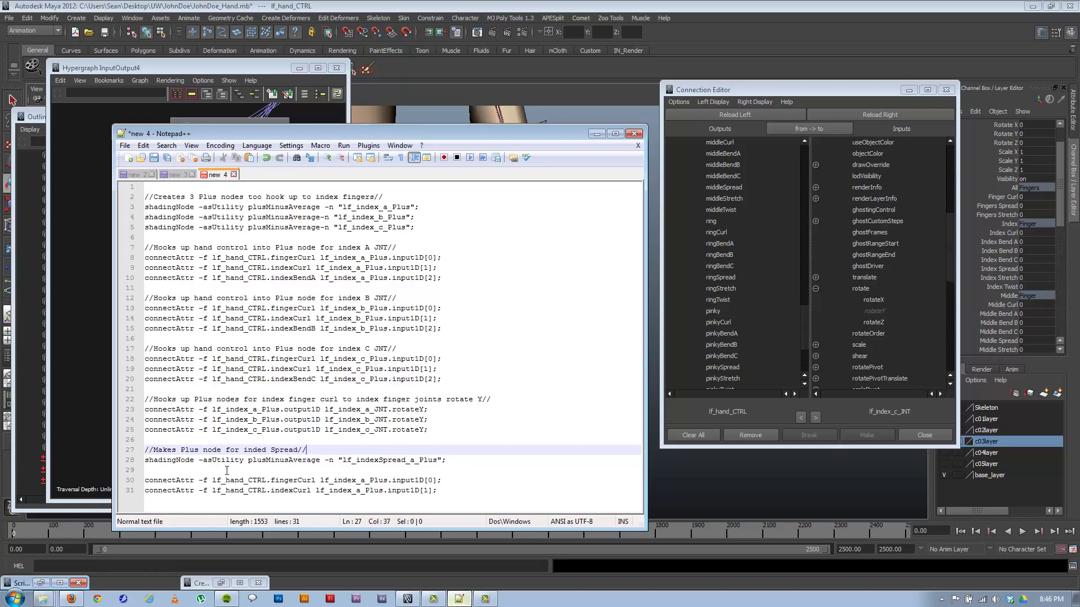
left_click(352, 470)
key("Return")
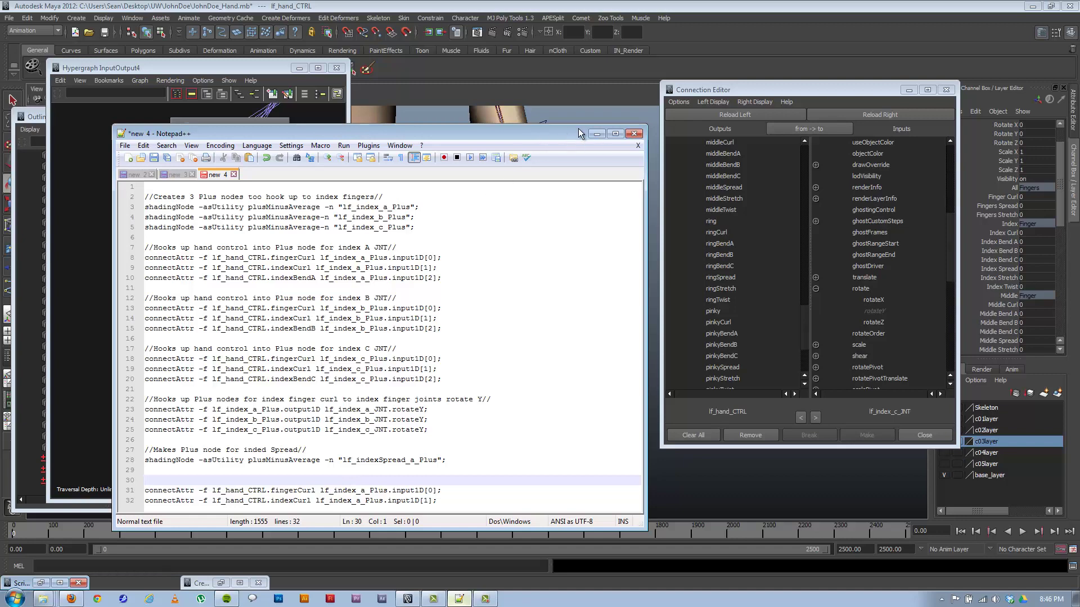
Replace the target node lf_index_a_Plus with lf_indexSpread_a_Plus in both connectAttr lines at the script's end
left_click_drag(539, 133, 417, 137)
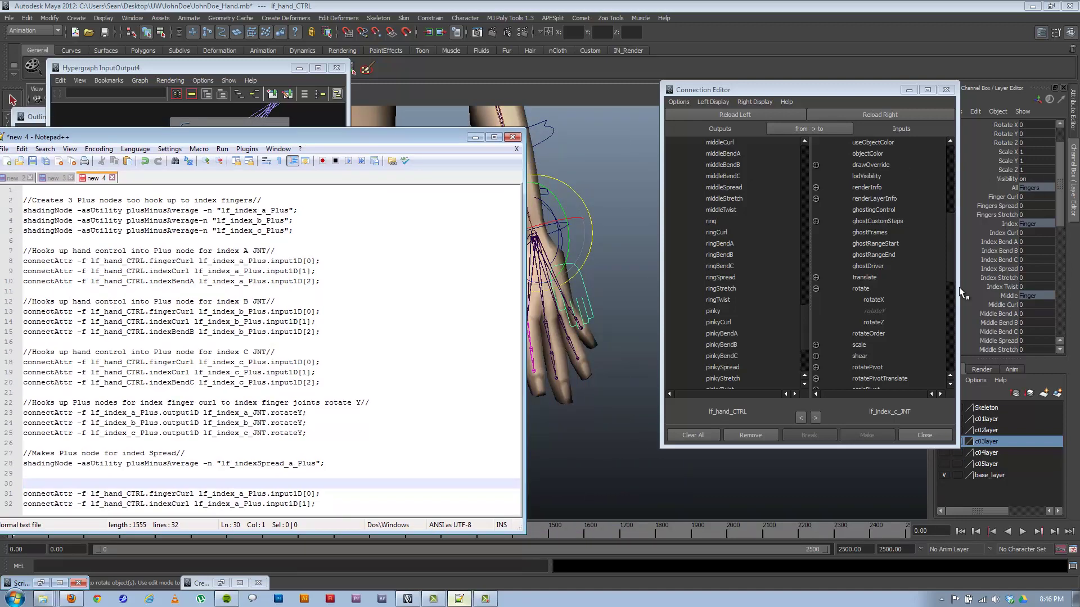
left_click_drag(323, 139, 432, 89)
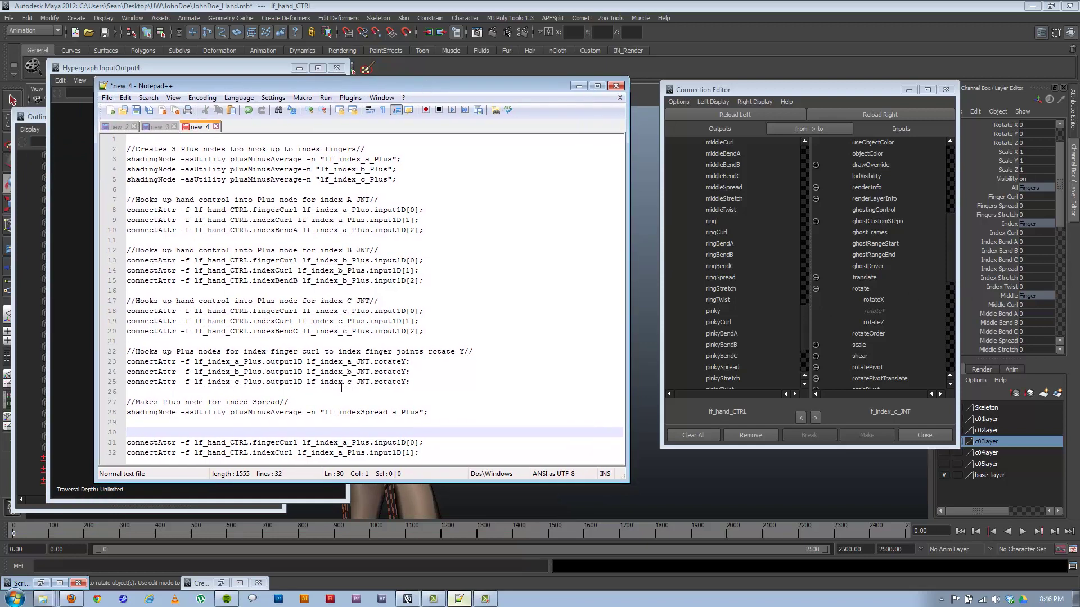
left_click(379, 414)
left_click_drag(420, 413, 331, 417)
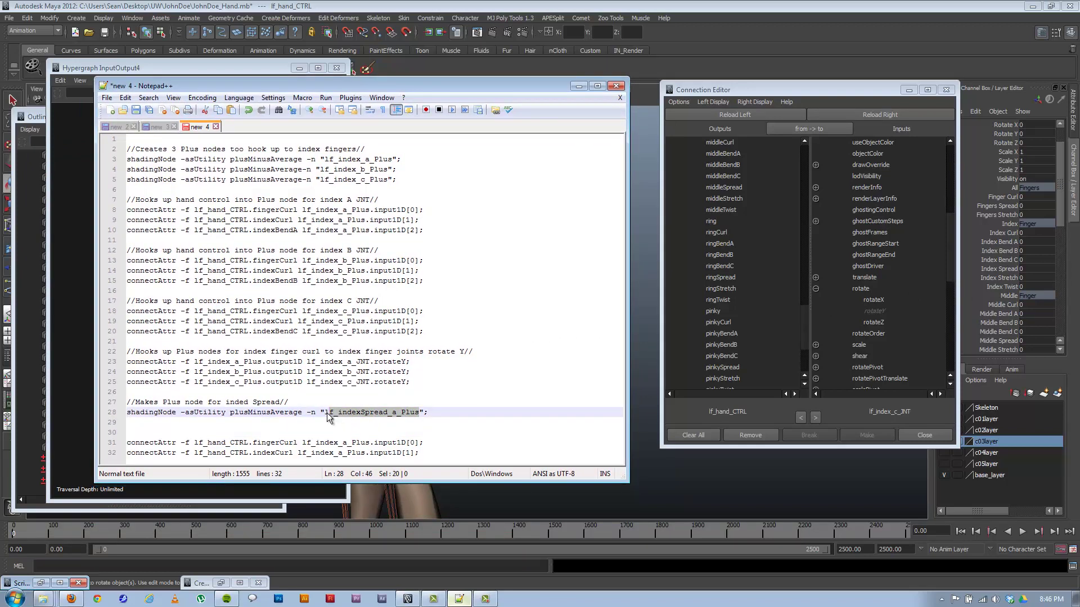
key("shift+Left")
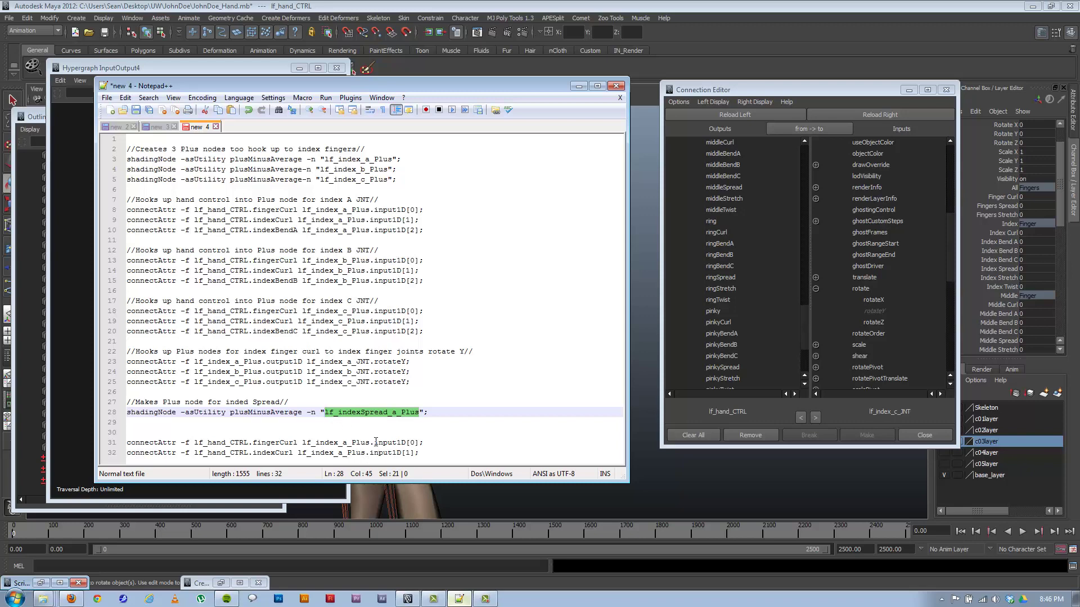
left_click_drag(370, 443, 303, 443)
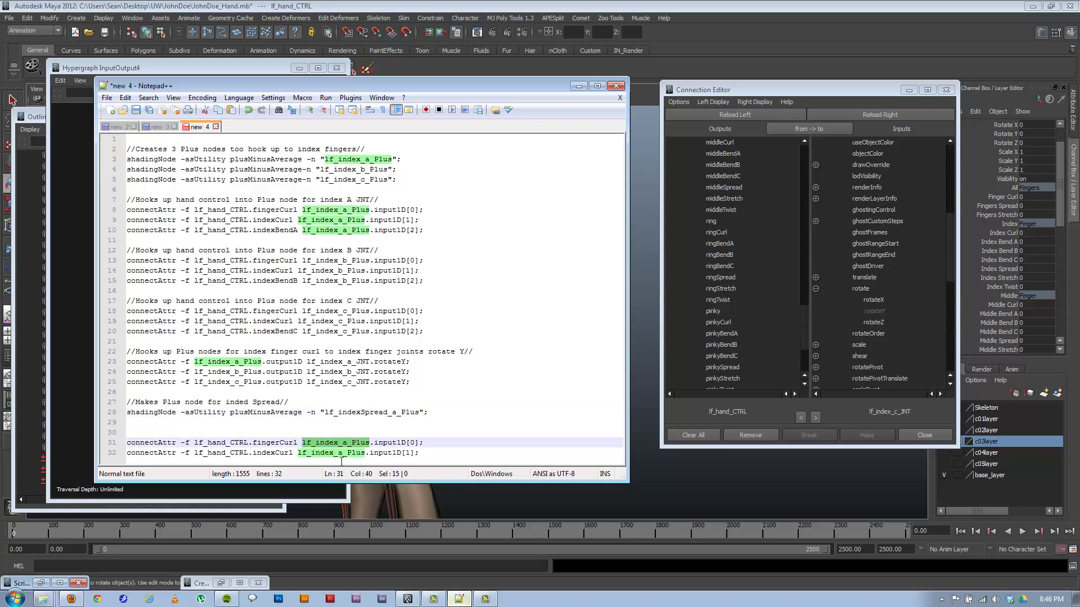
key("ctrl+v")
left_click_drag(365, 452, 298, 453)
key("ctrl+v")
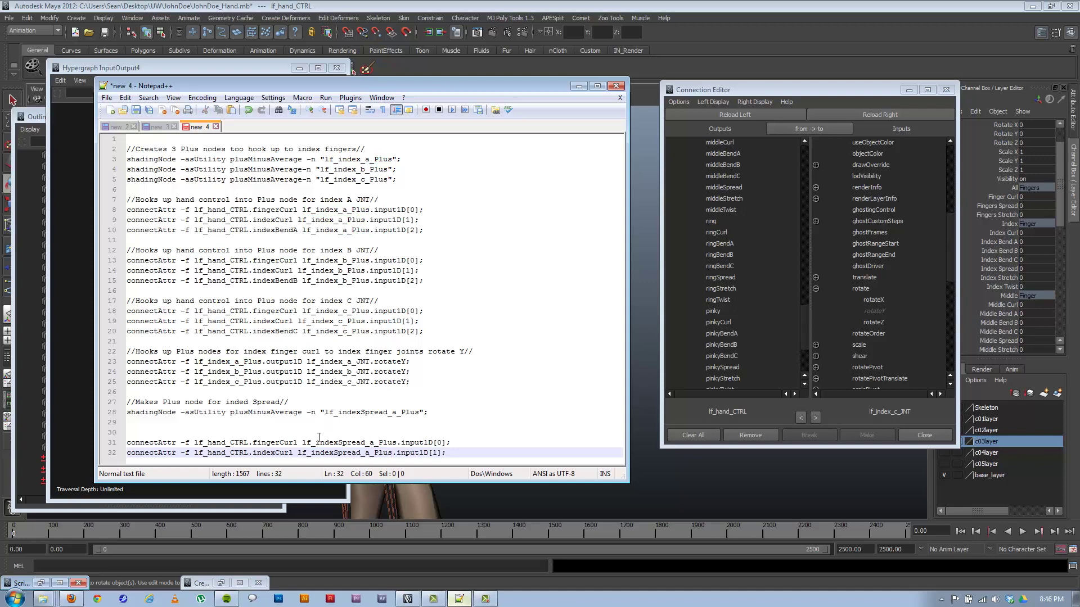
Change the source attributes of the last two connectAttr lines to fingerSpread and indexSpread
left_click(295, 442)
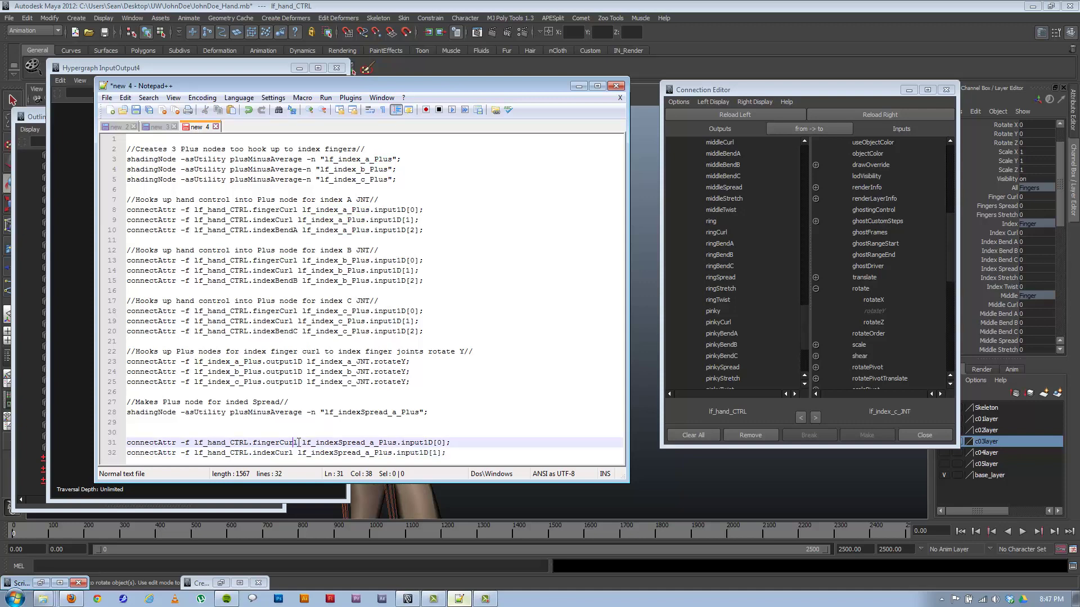
left_click_drag(299, 443, 280, 443)
type("Spread")
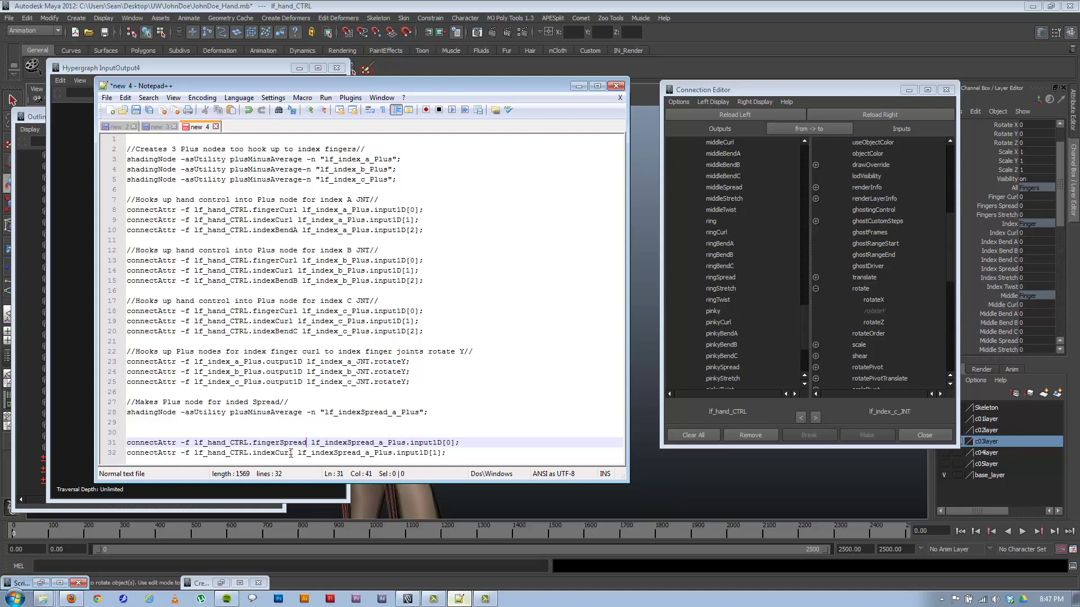
left_click_drag(293, 454, 274, 454)
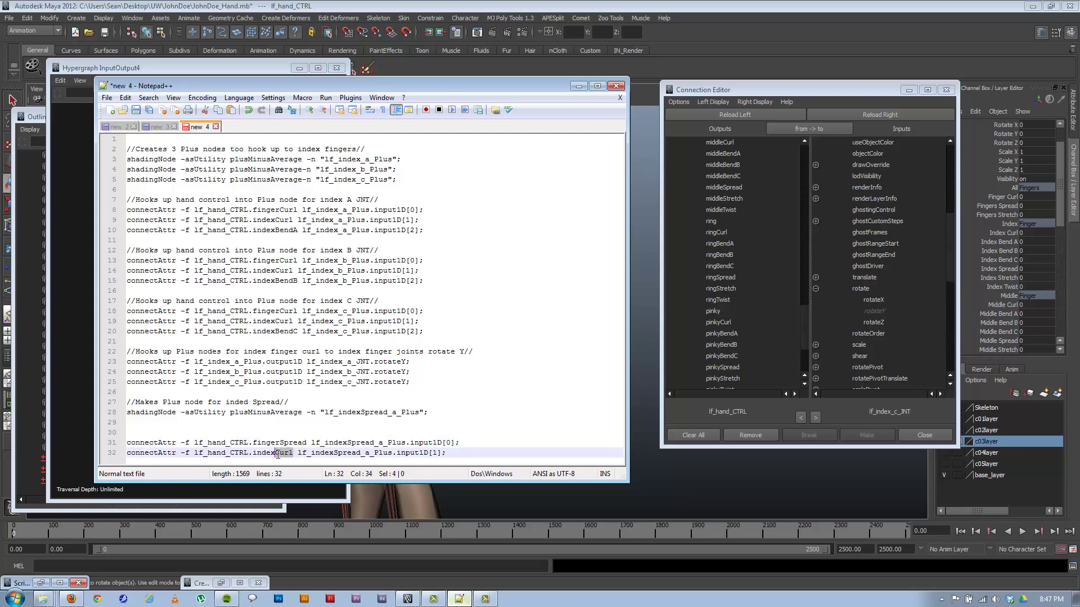
type("Spread")
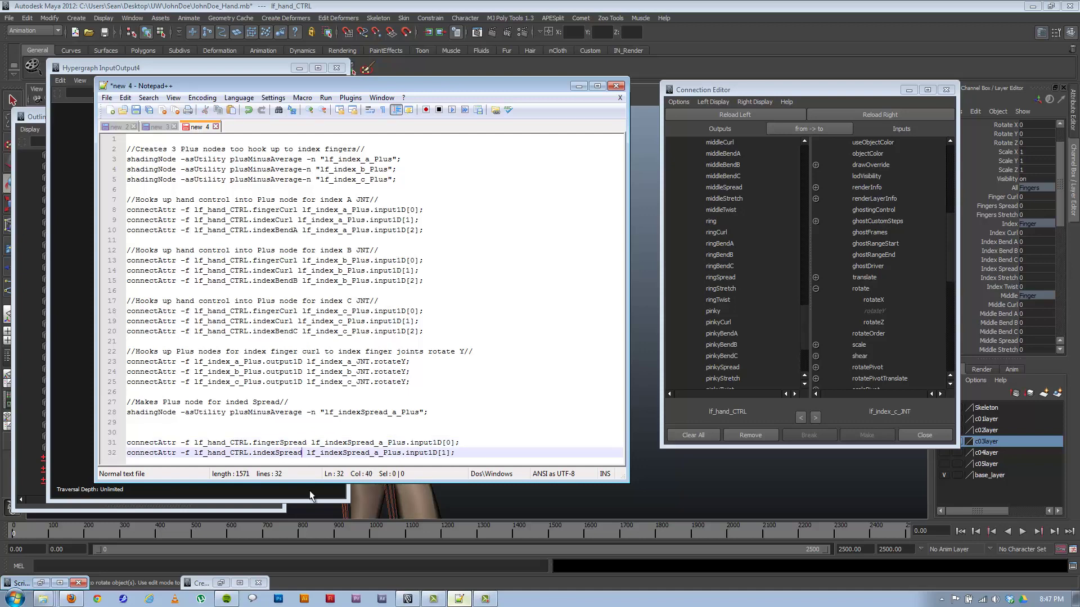
left_click(474, 452)
Add the comment "//Connects index spread to Plus Node.//" directly above the fingerSpread and indexSpread connectAttr lines
left_click_drag(498, 86, 361, 105)
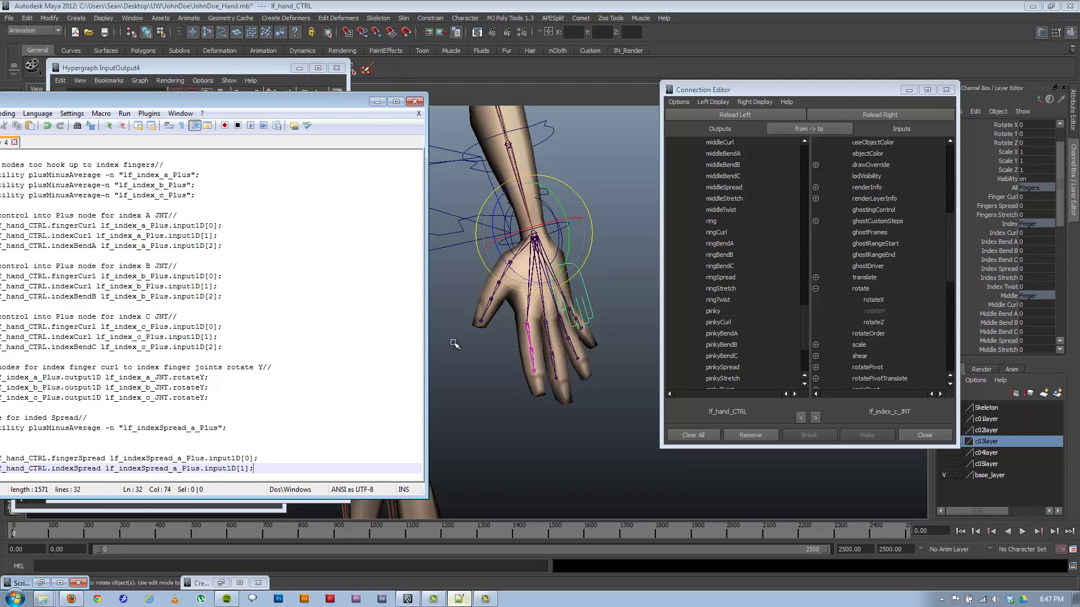
left_click_drag(320, 103, 384, 68)
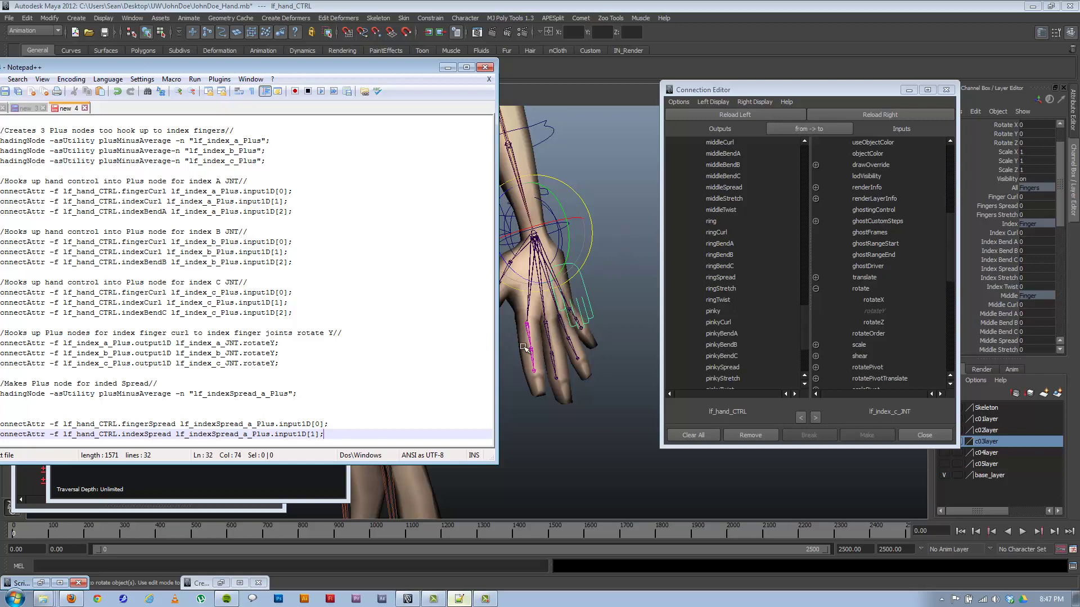
left_click_drag(369, 66, 447, 62)
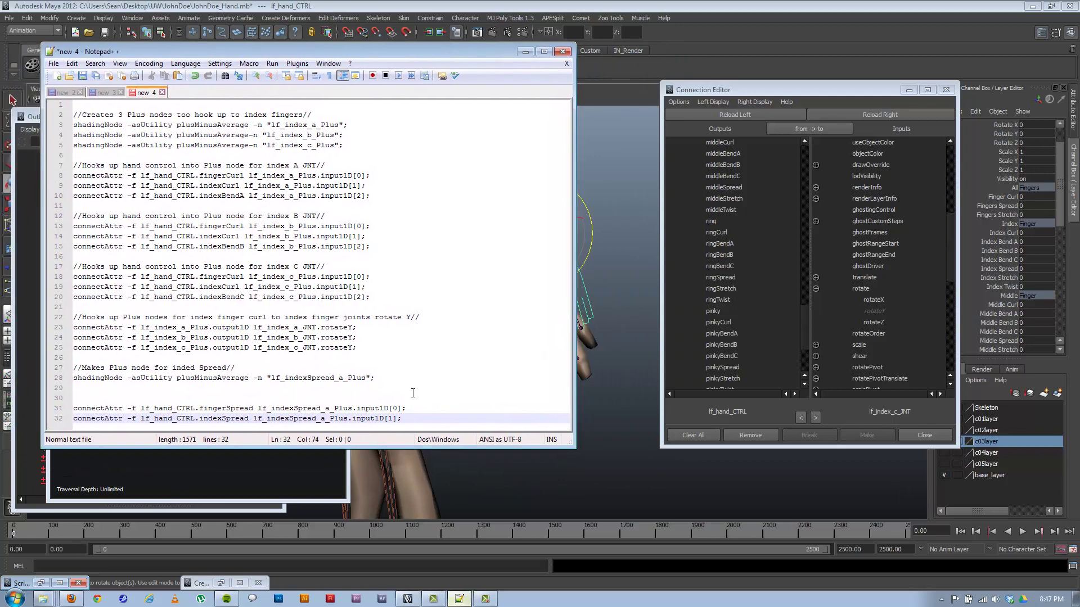
left_click(235, 398)
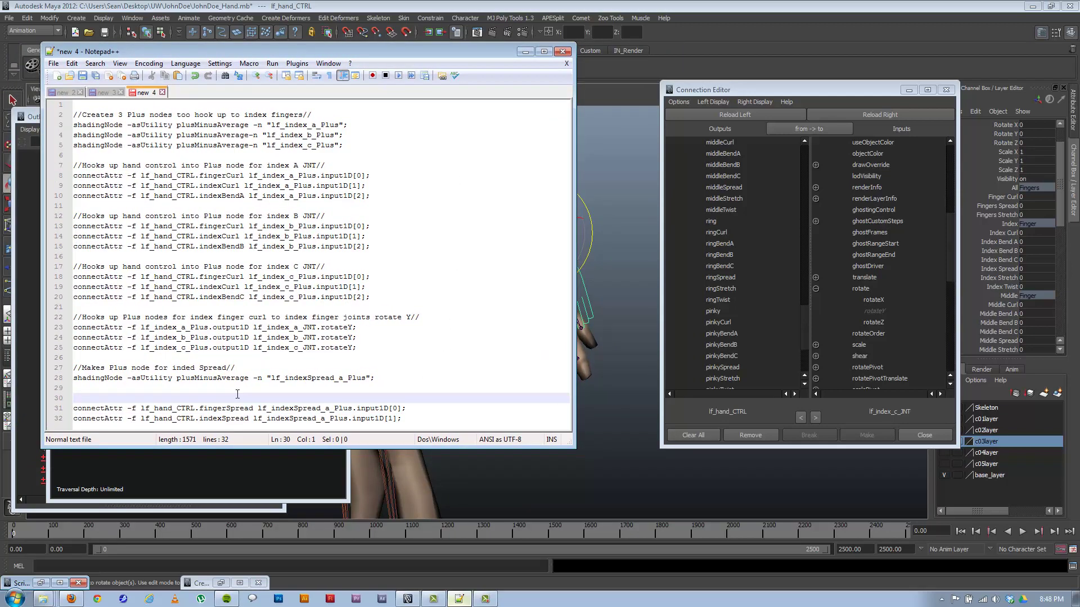
type("//Hooks")
key("BackSpace")
key("BackSpace")
key("BackSpace")
key("BackSpace")
key("BackSpace")
type("conn")
key("BackSpace")
key("BackSpace")
key("BackSpace")
type("onnecte")
key("BackSpace")
key("BackSpace")
key("BackSpace")
type("ects index spread to Plus Node.//")
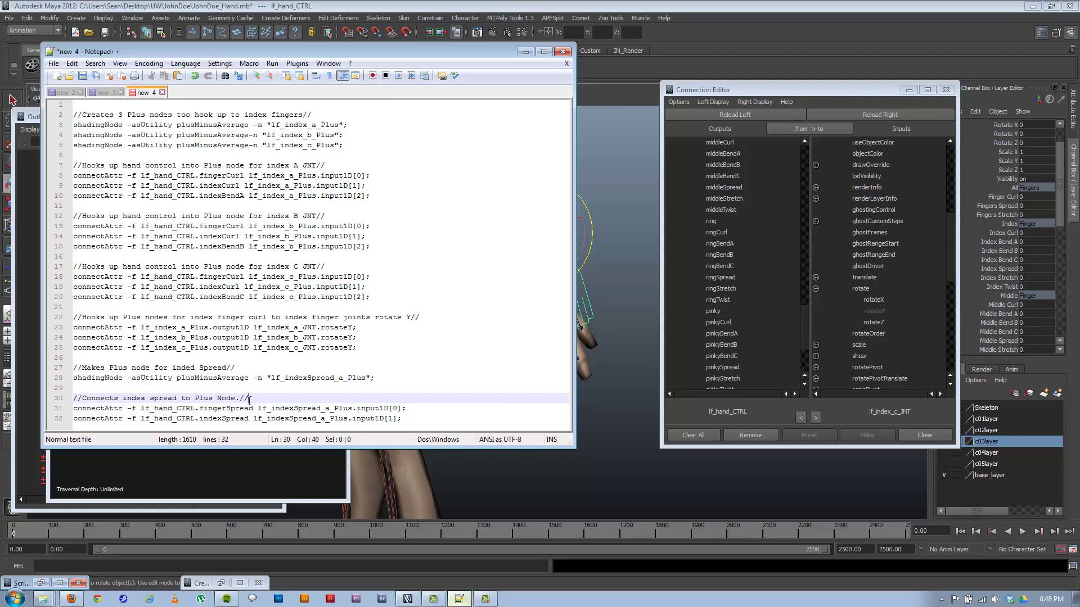
Copy the lf_index_a_Plus.output1D to lf_index_a_JNT.rotateY line to the script's end, leaving two blank lines above it
left_click(470, 414)
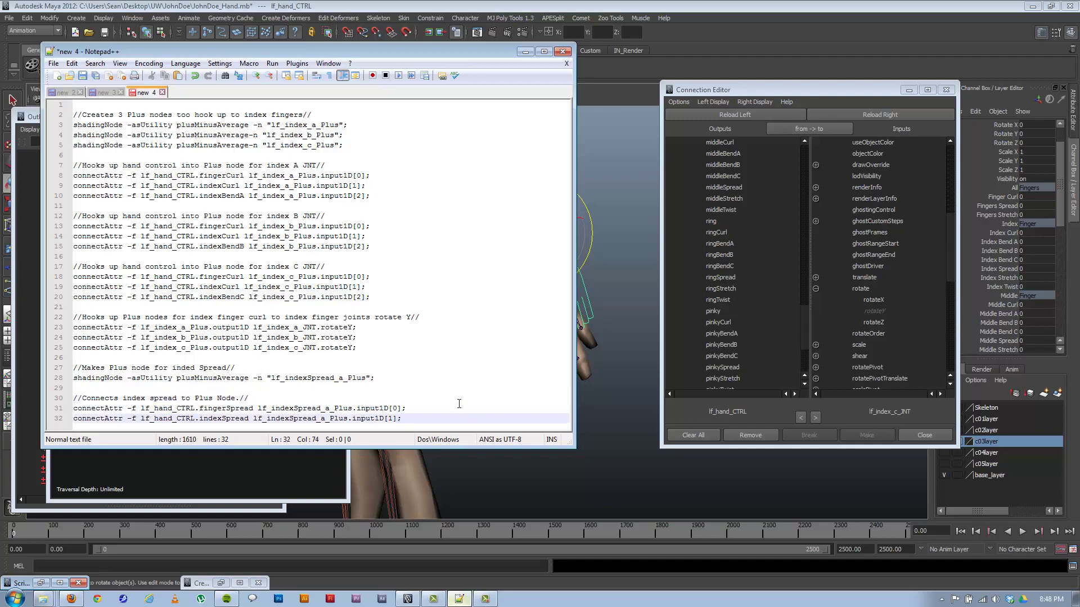
key("Return")
key("Return")
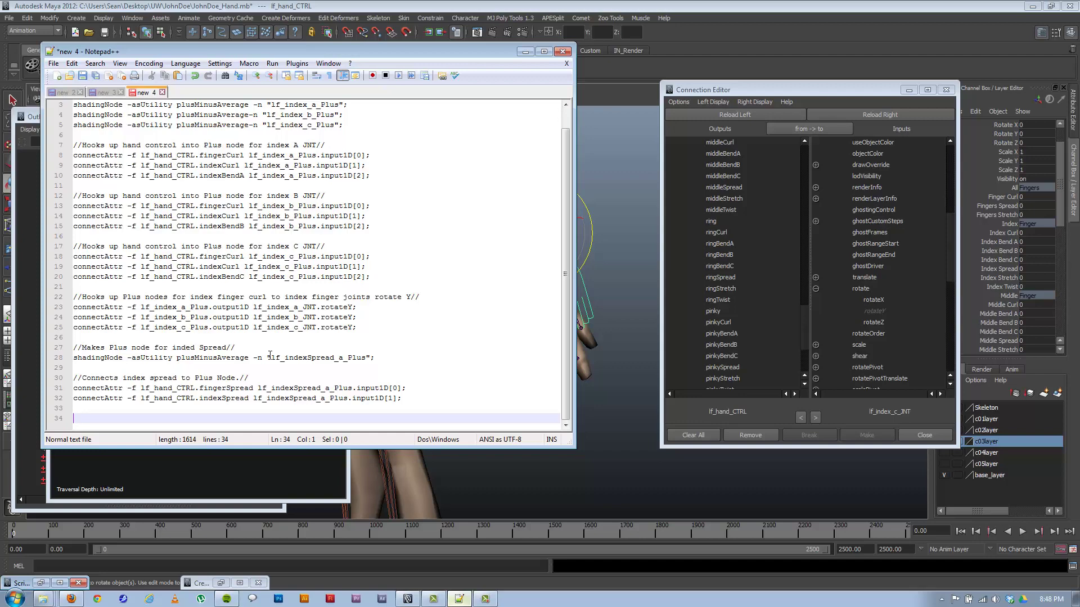
left_click_drag(379, 306, 72, 308)
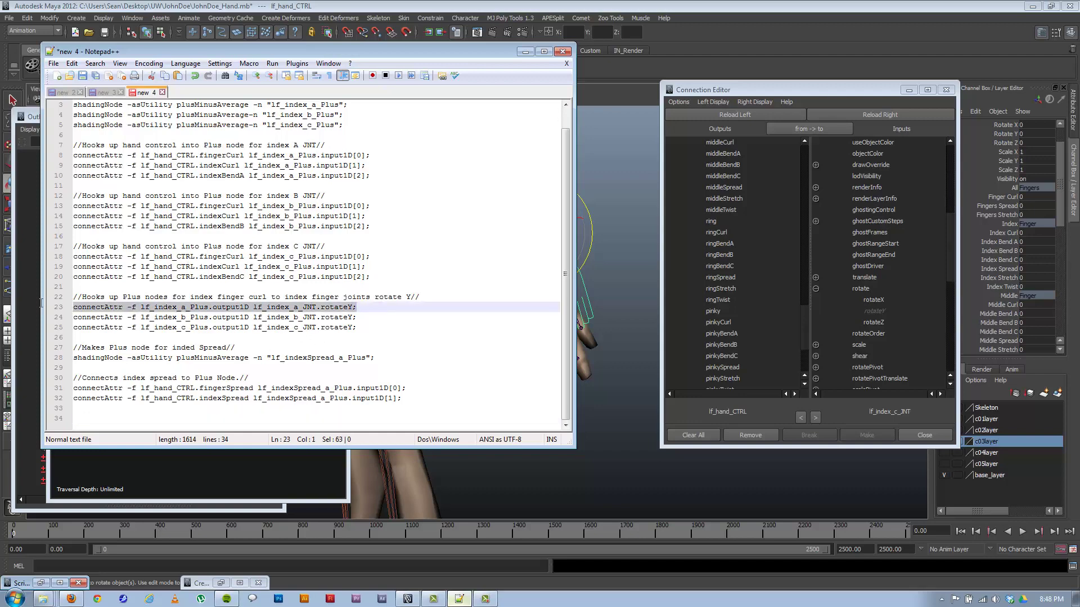
left_click(377, 419)
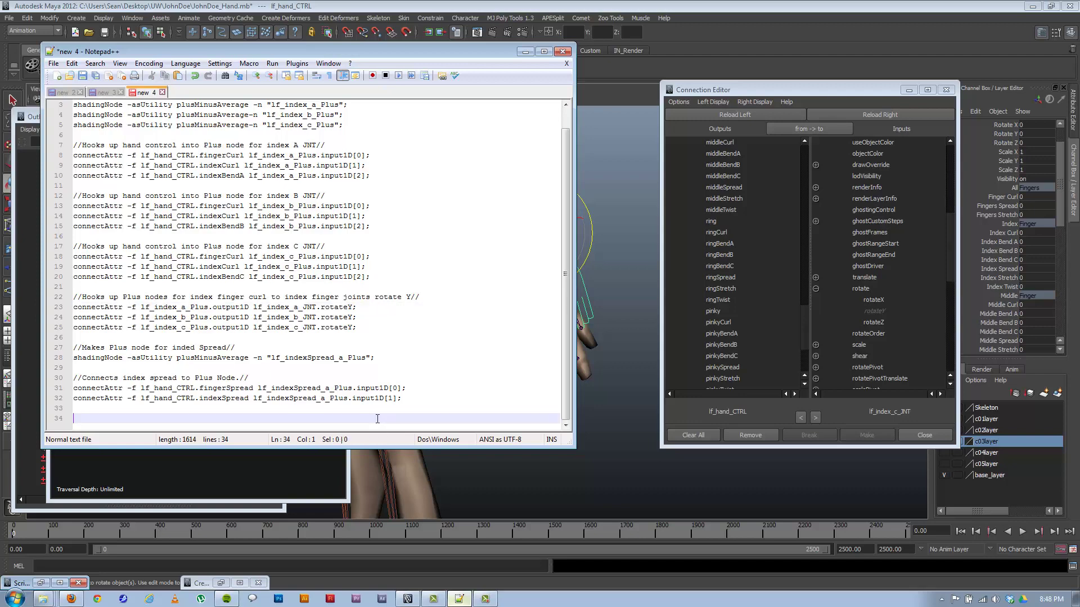
key("ctrl+v")
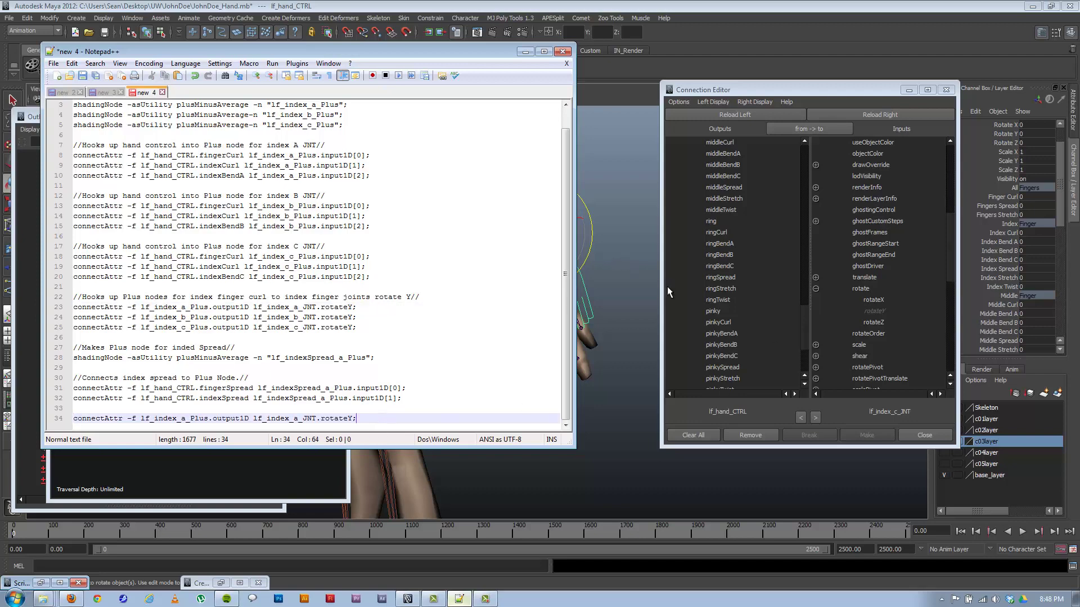
left_click(107, 409)
key("Return")
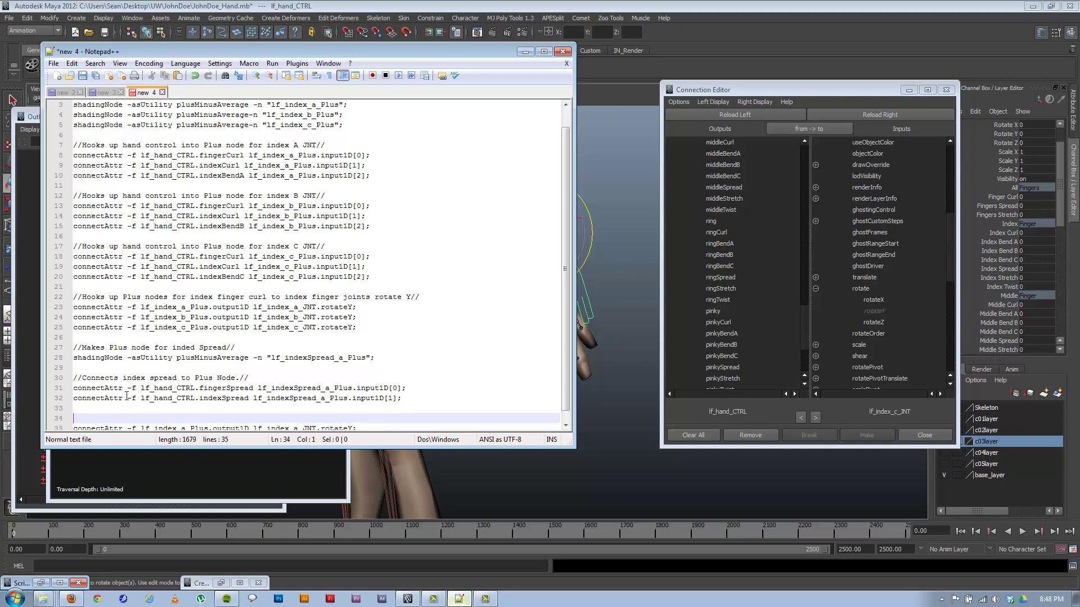
scroll(128, 413, "down", 1)
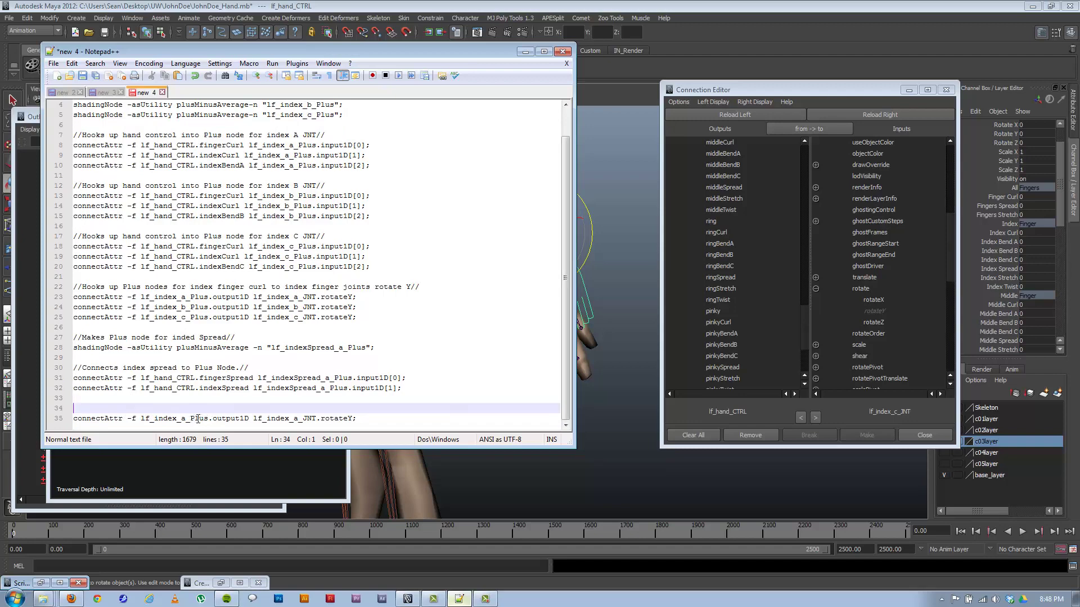
Replace lf_index_a_Plus with lf_indexSpread_a_Plus as the source node in the script's last connectAttr line
left_click_drag(353, 379, 258, 379)
key("ctrl+c")
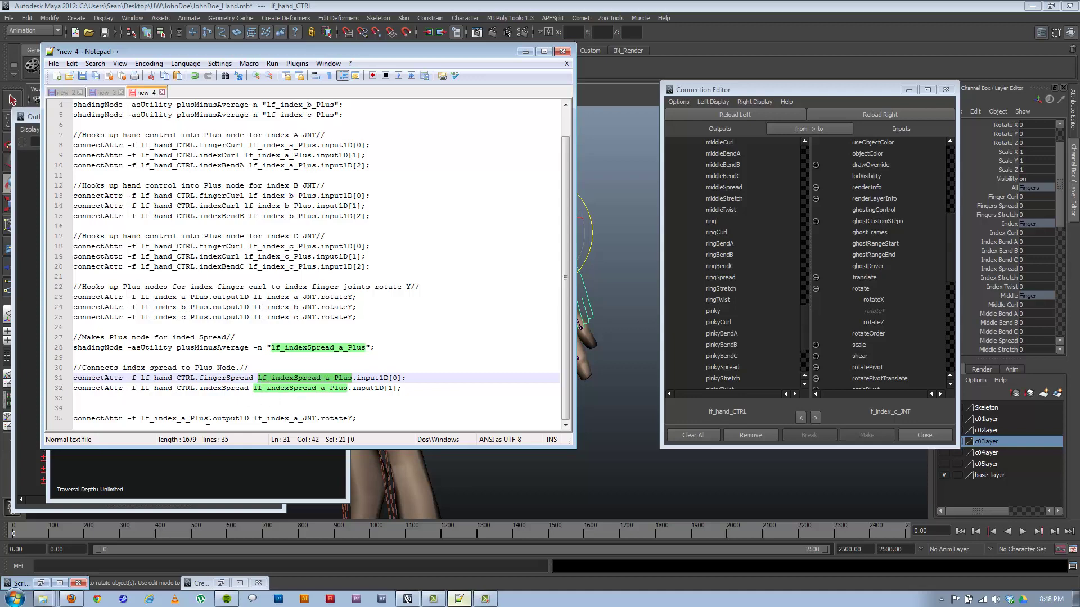
left_click_drag(209, 419, 140, 419)
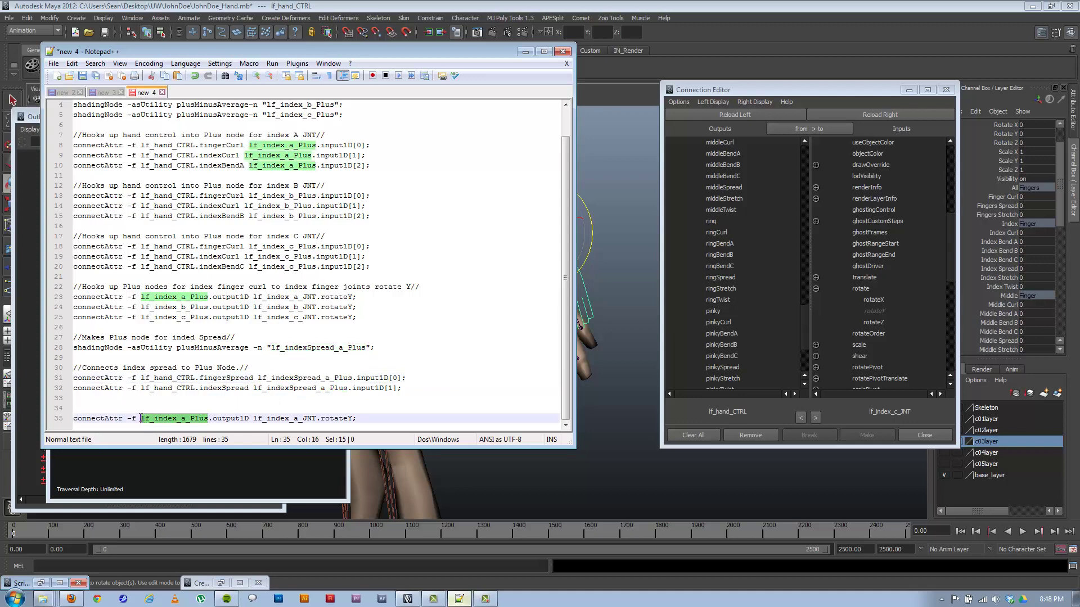
key("ctrl+v")
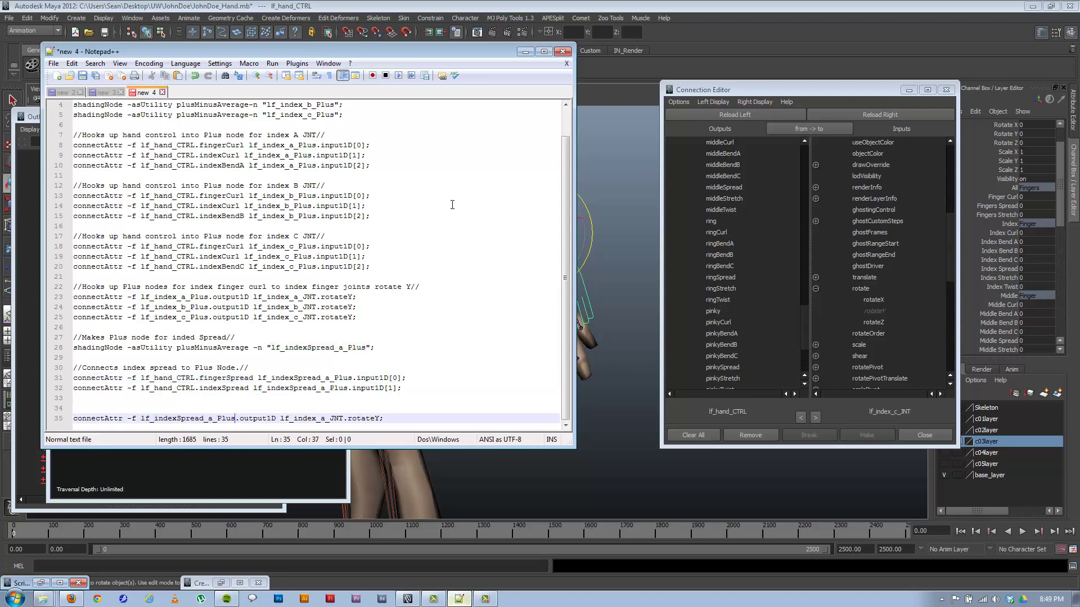
Select the left index A joint in Maya to check its rotation axis, and change the script's last connection target to lf_index_a_JNT.rotateZ
left_click_drag(478, 52, 366, 64)
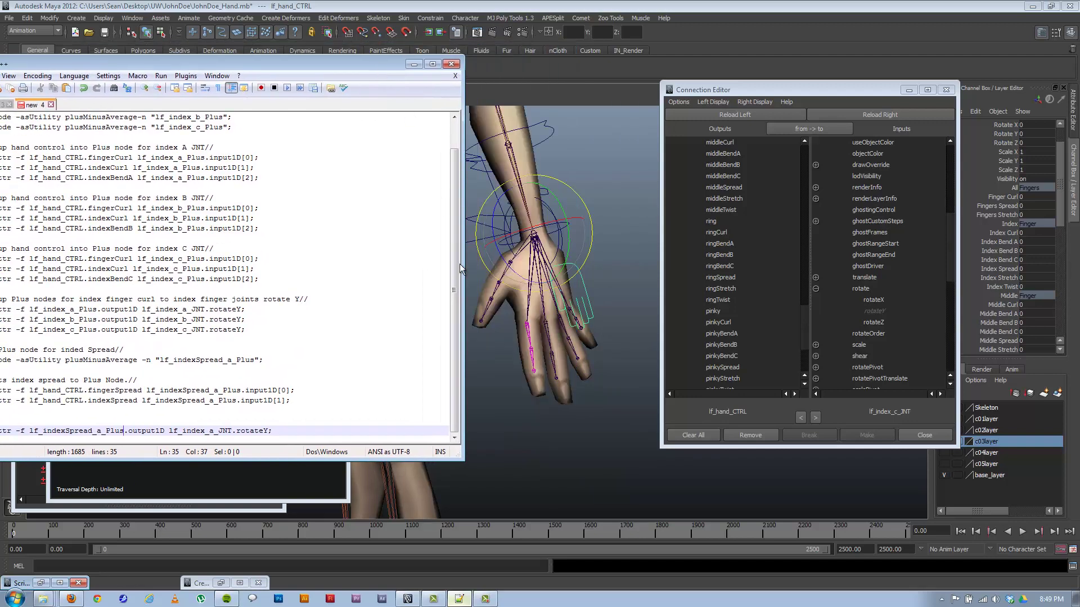
left_click(528, 333)
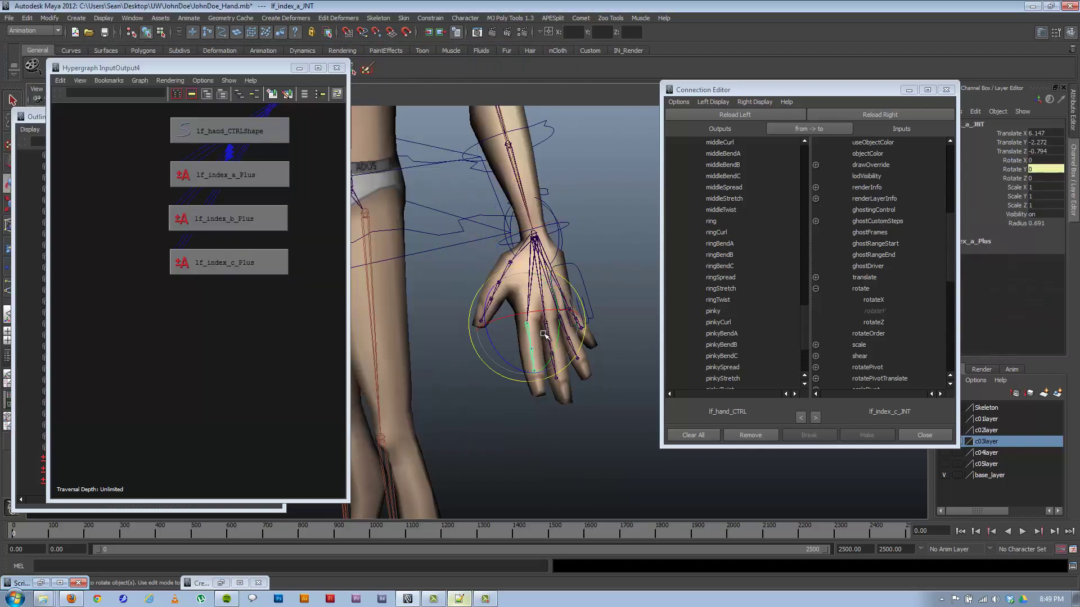
left_click(229, 587)
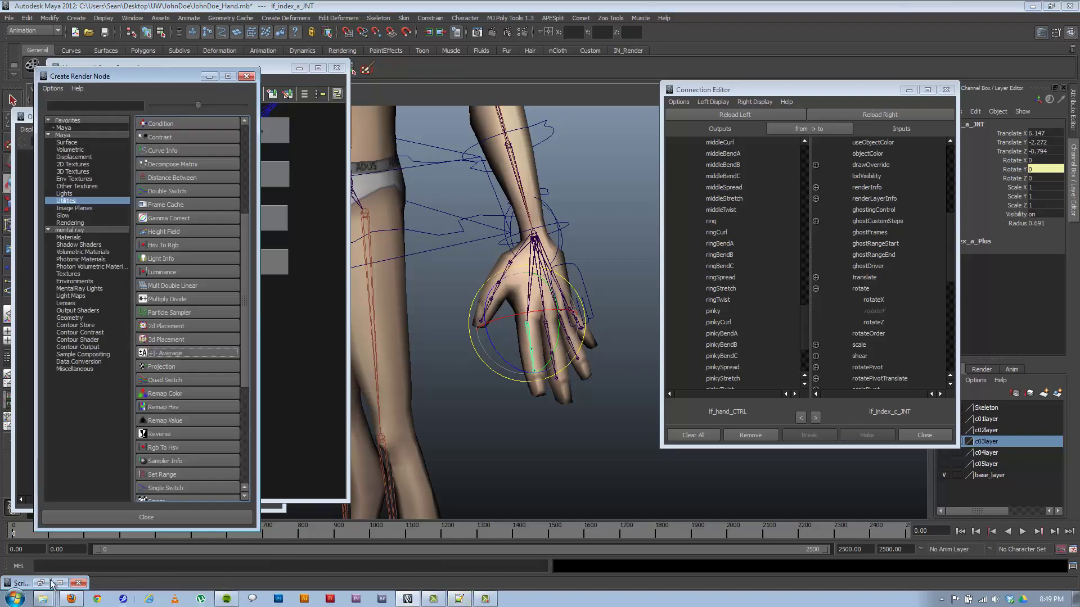
left_click(460, 599)
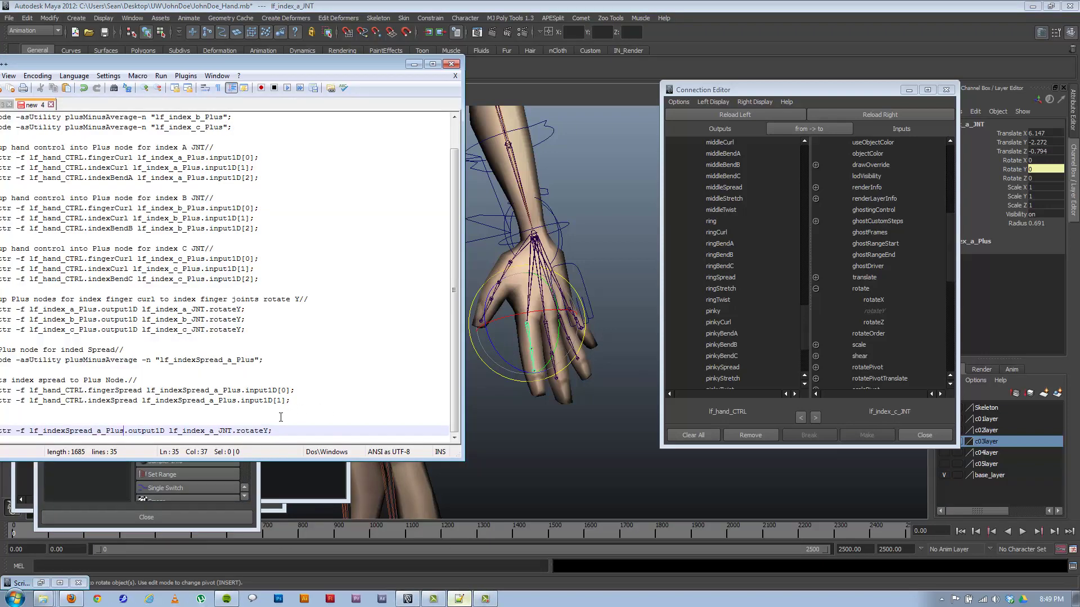
left_click(237, 432)
left_click_drag(262, 431, 269, 431)
type("Z")
left_click_drag(269, 63, 383, 44)
Copy the "//Makes Plus node for inded Spread//" comment and its shadingNode line from the script and execute them in Maya's Script Editor
left_click(460, 599)
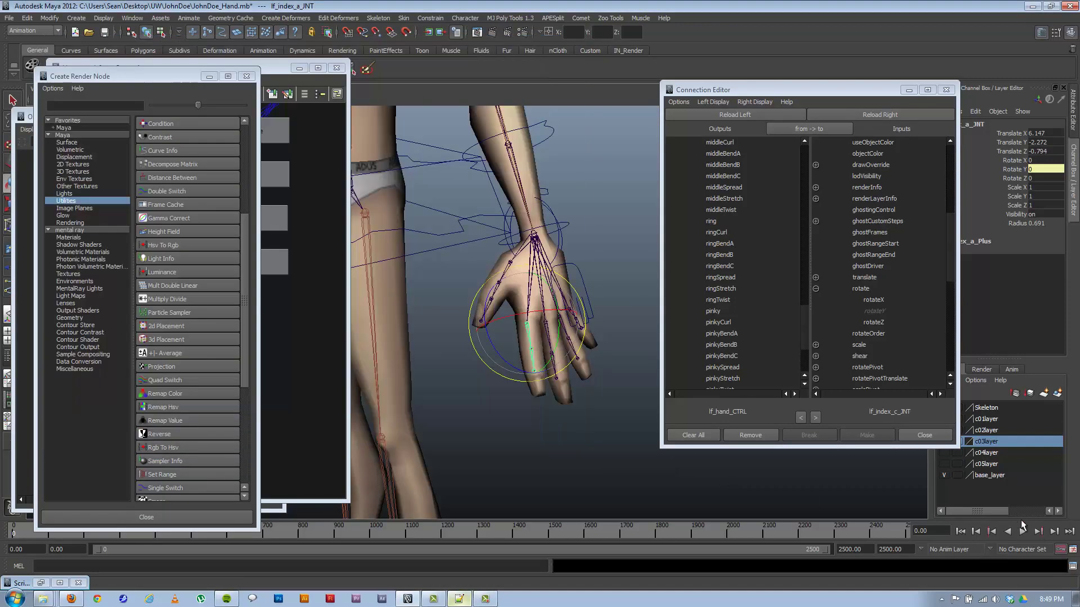
left_click(433, 599)
left_click(460, 599)
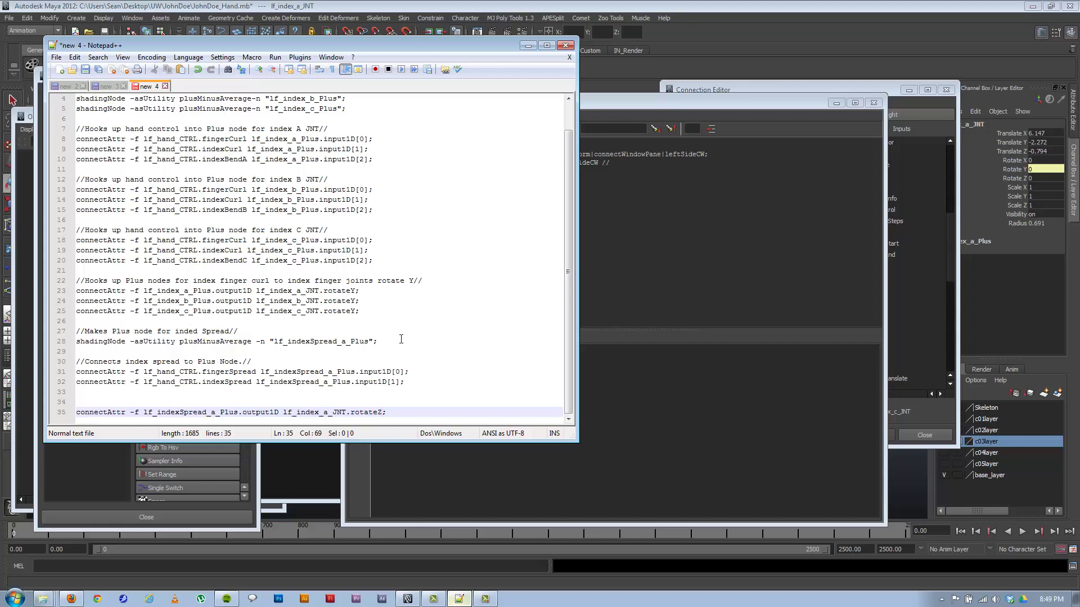
left_click_drag(399, 341, 29, 333)
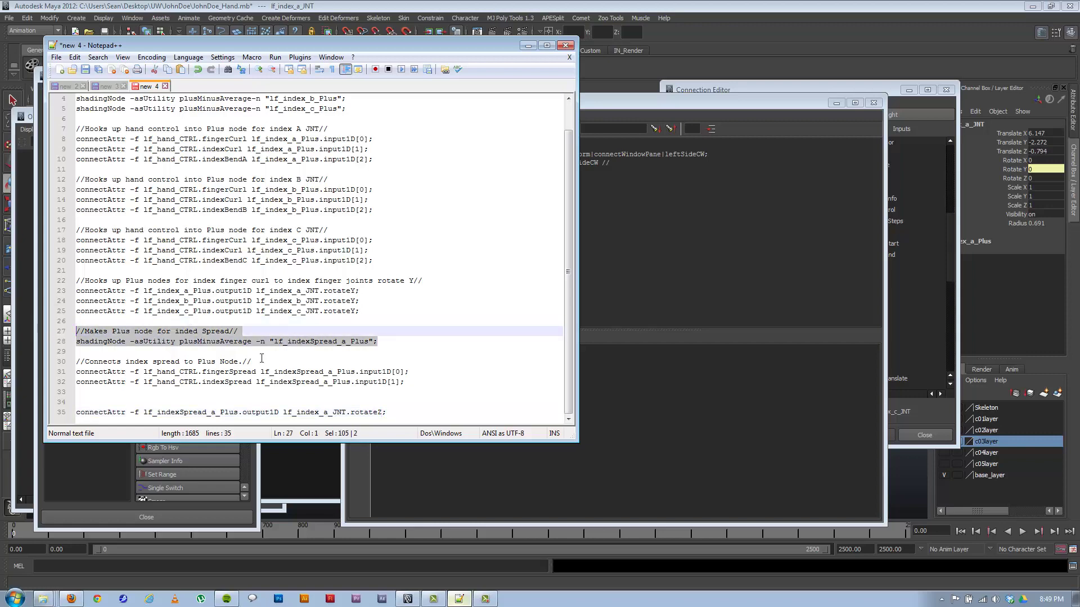
key("ctrl+c")
key("alt+Tab")
key("ctrl+v")
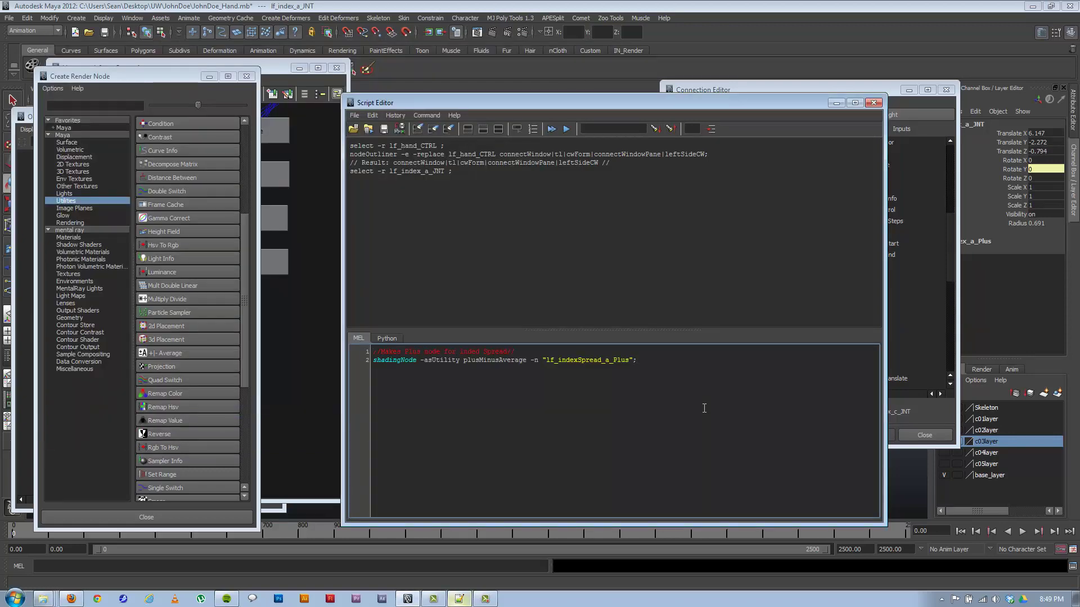
key("KP_Enter")
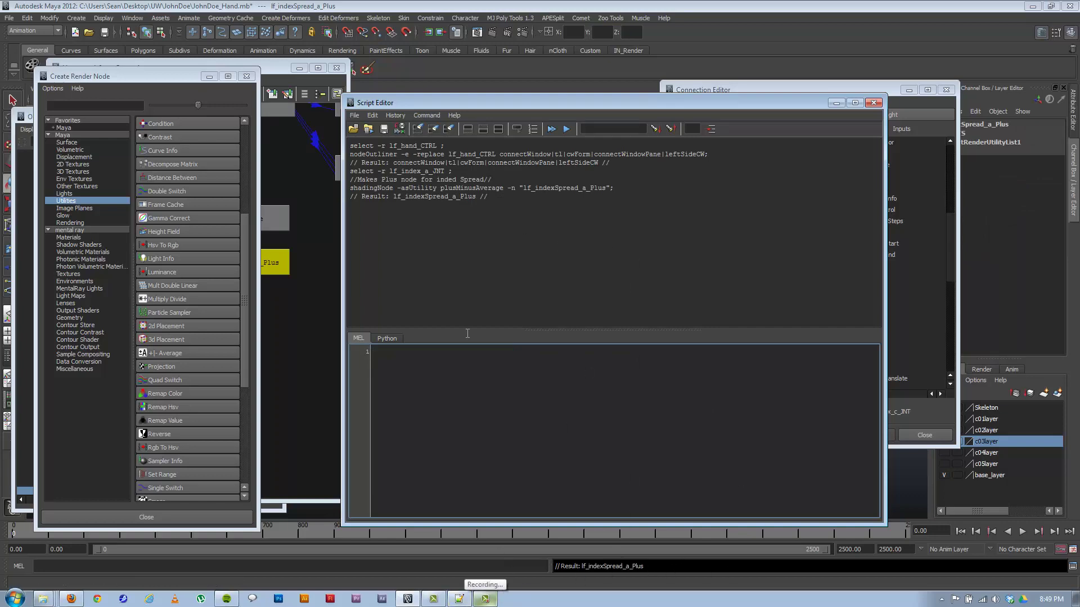
Copy the "//Connects index spread to Plus Node.//" block from Notepad++ into Maya's Script Editor and try to execute it
key("alt+Tab")
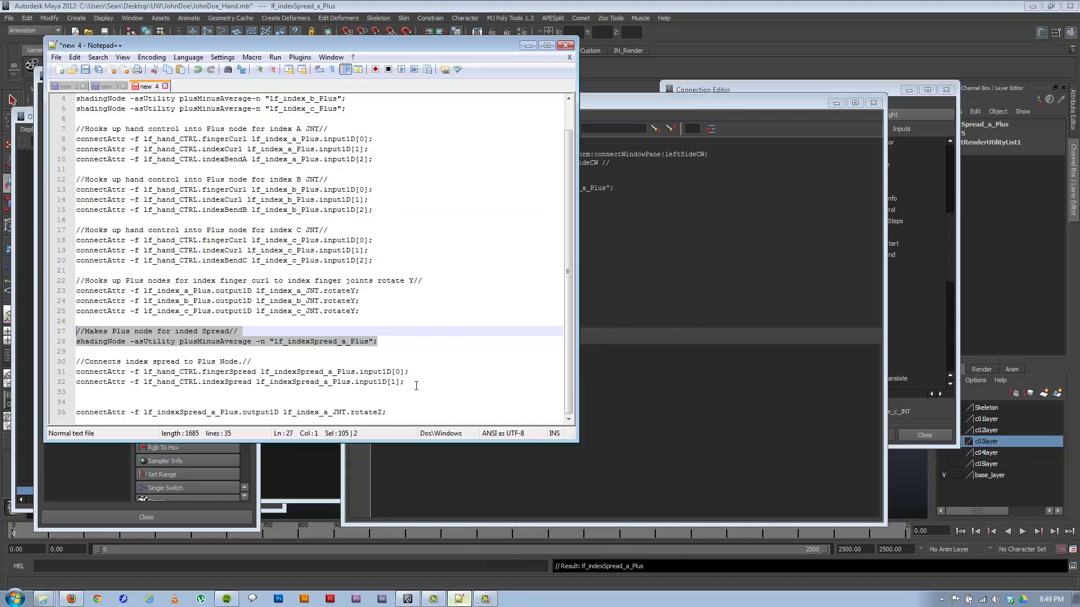
left_click_drag(416, 386, 73, 363)
left_click(658, 439)
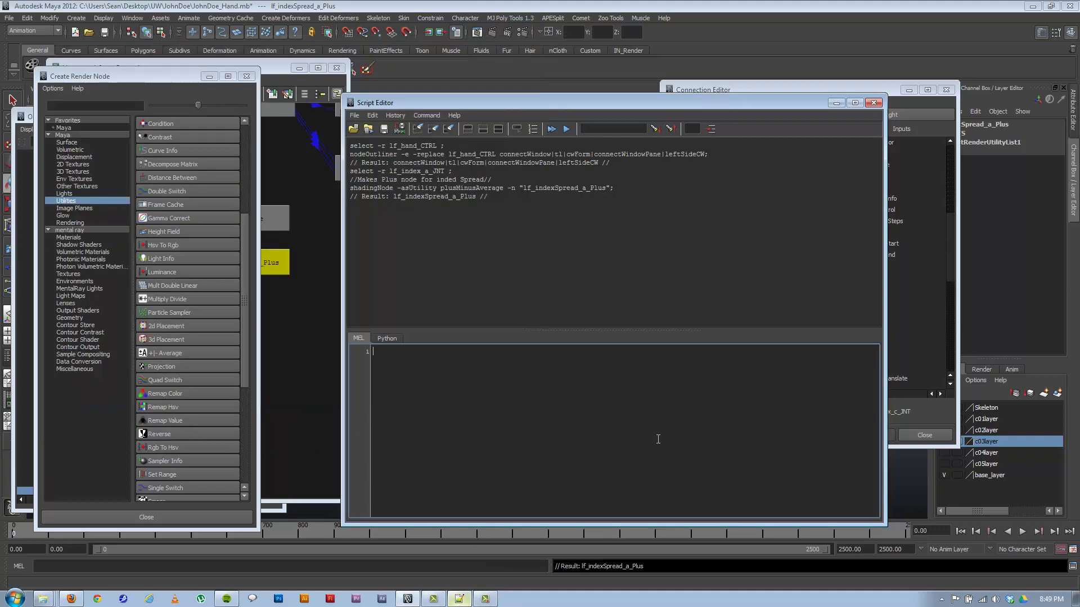
key("ctrl+v")
key("ctrl+Return")
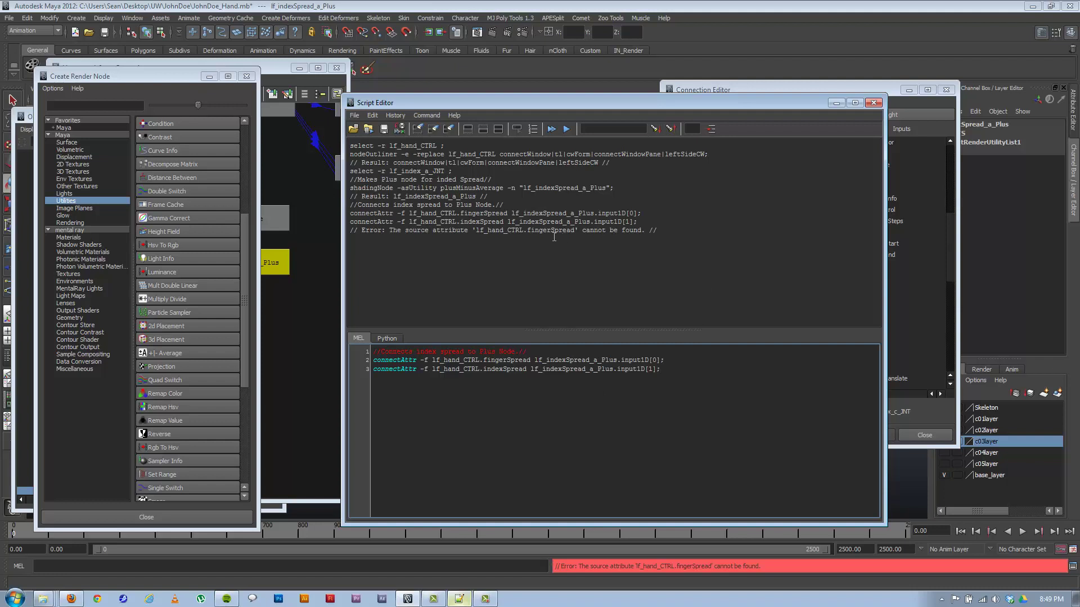
Check the spread attribute's name on lf_hand_CTRL, correct fingerSpread to fingersSpread in the Script Editor code, and execute it
left_click(908, 91)
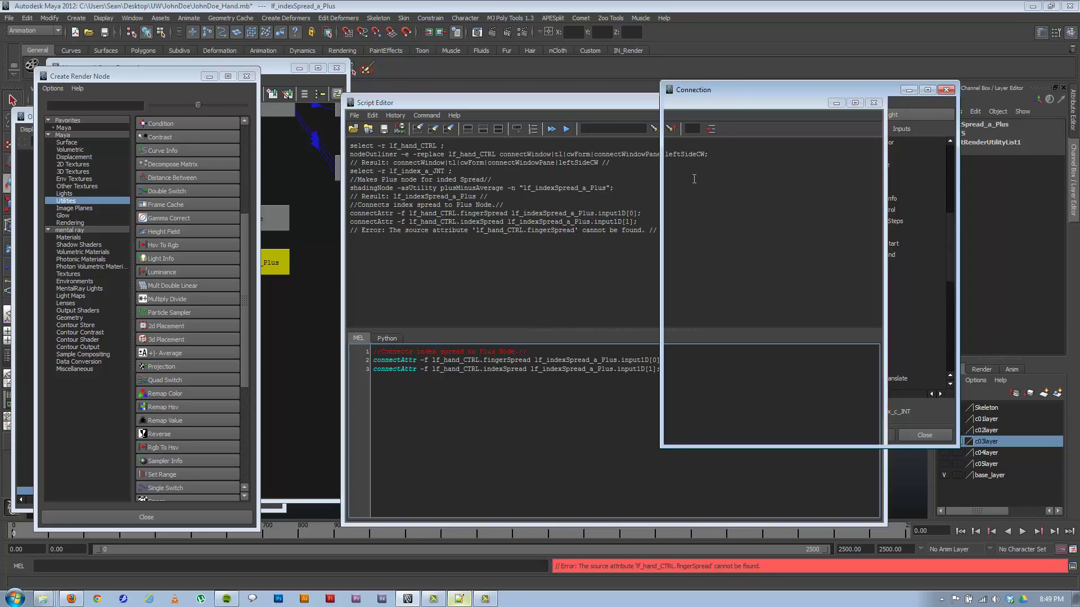
left_click_drag(630, 103, 721, 405)
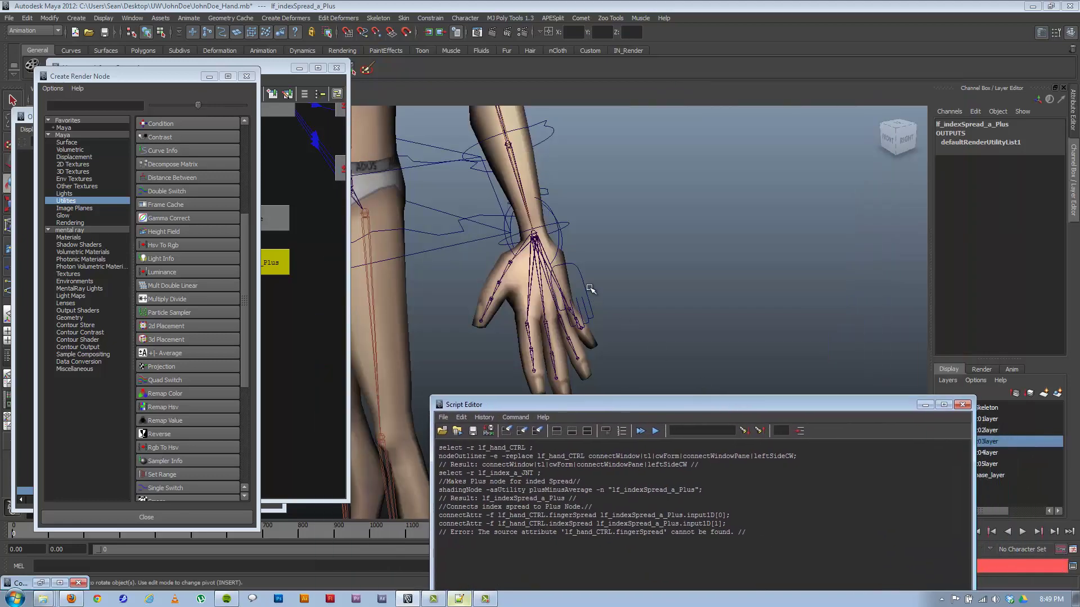
left_click(586, 284)
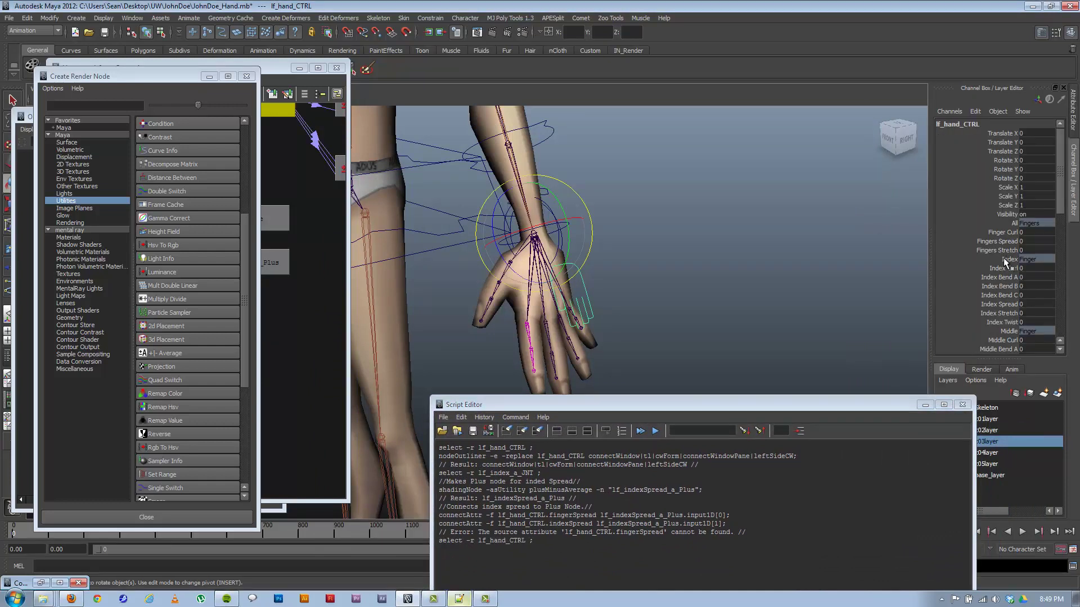
left_click_drag(806, 407, 780, 92)
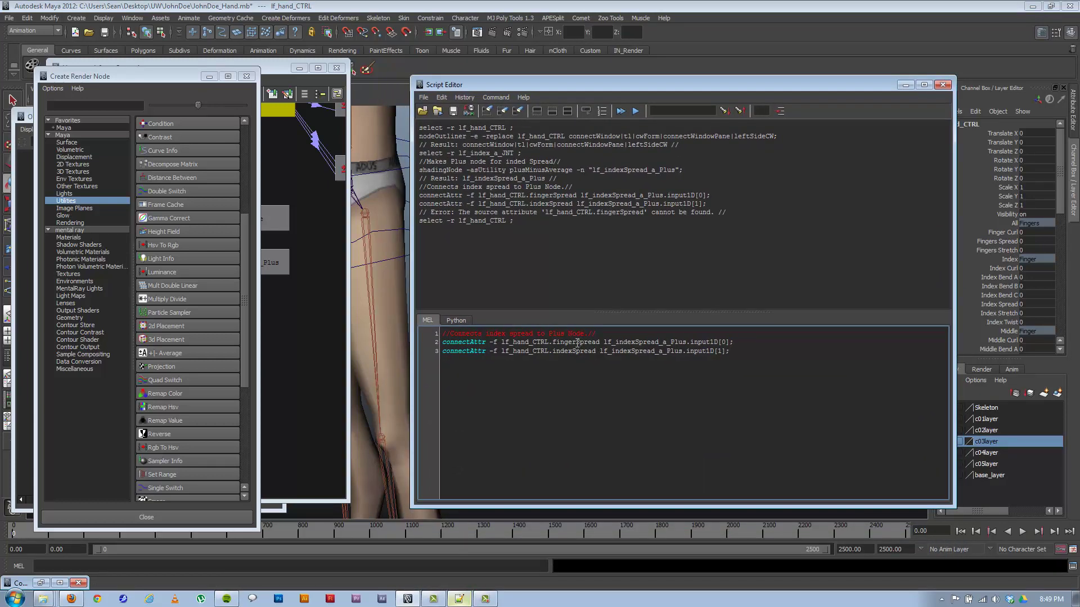
type("s")
key("ctrl+a")
key("ctrl+Return")
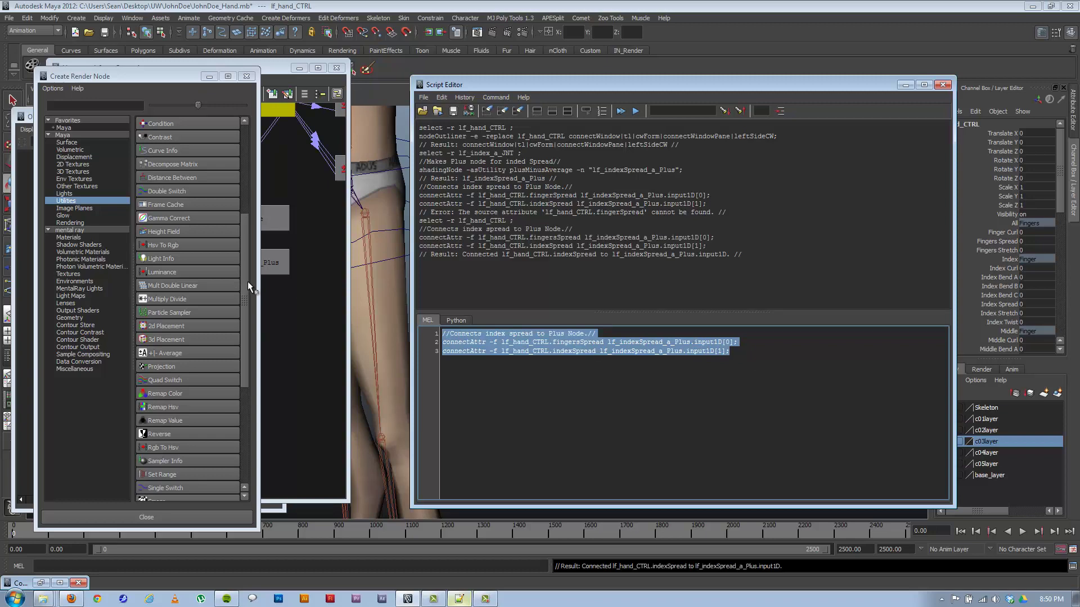
Correct fingerSpread to fingersSpread in the matching connectAttr line of the Notepad++ script
left_click(455, 597)
left_click(227, 371)
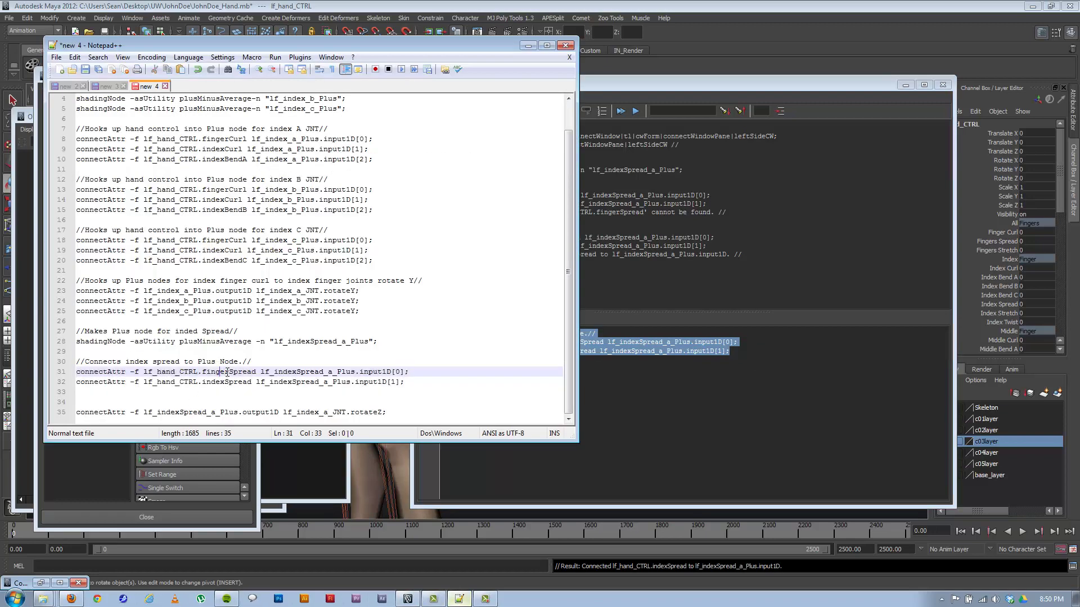
key("Right")
key("Right")
type("s")
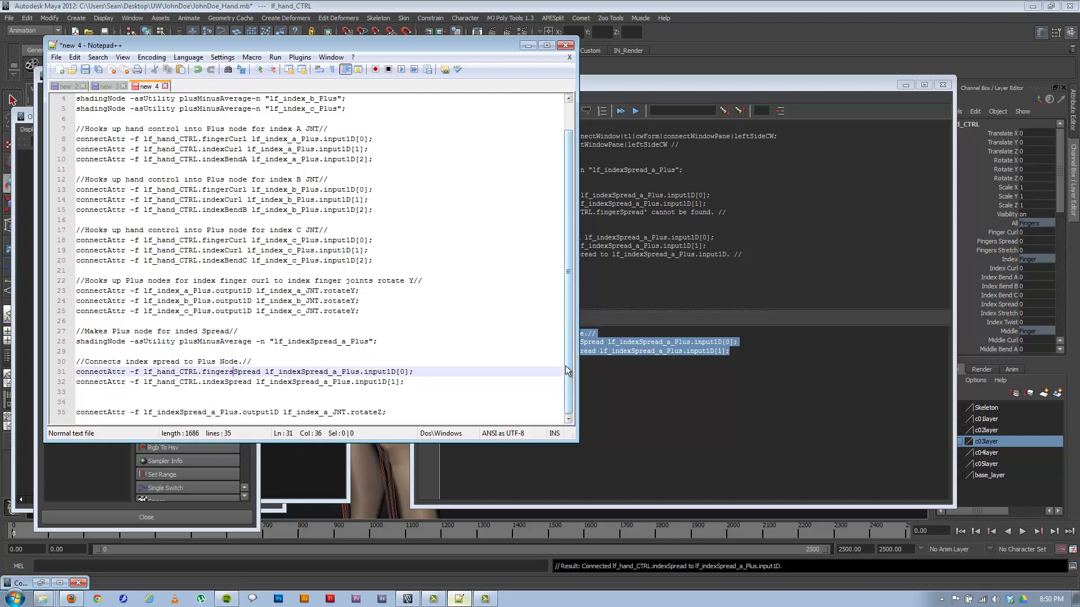
Open Maya's Edit Attribute dialog for lf_hand_CTRL and inspect the name of its fingersSpread attribute
left_click(997, 232)
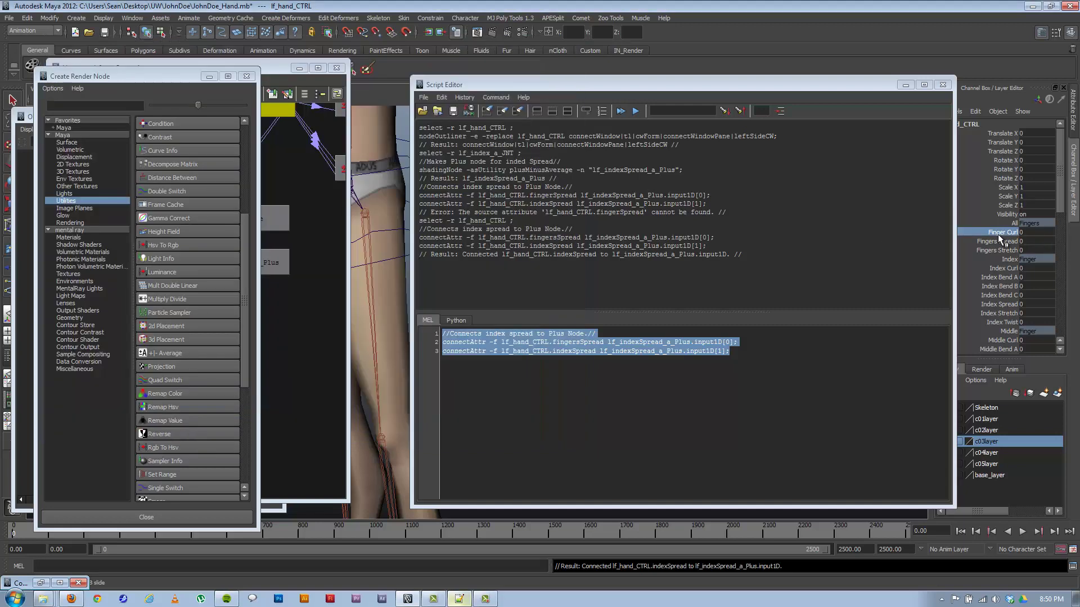
left_click(831, 86)
left_click_drag(831, 87, 765, 91)
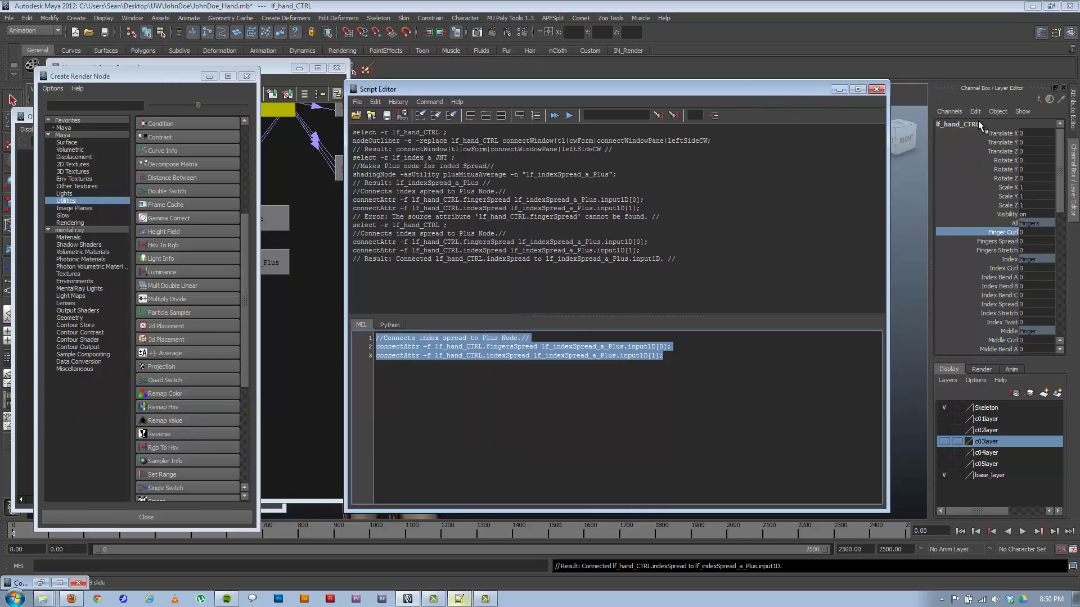
left_click(977, 111)
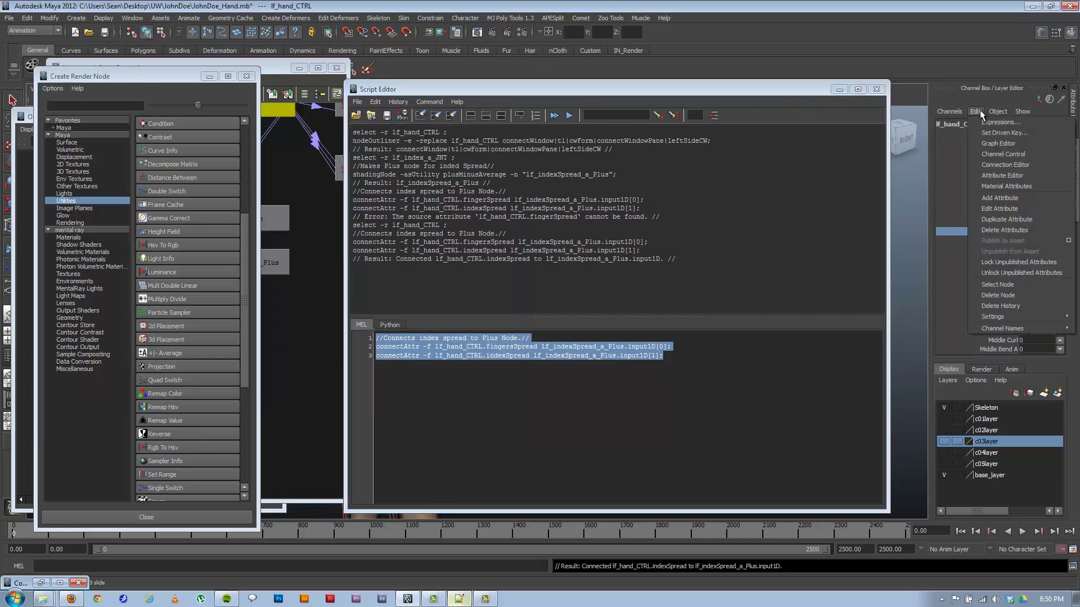
left_click(1000, 208)
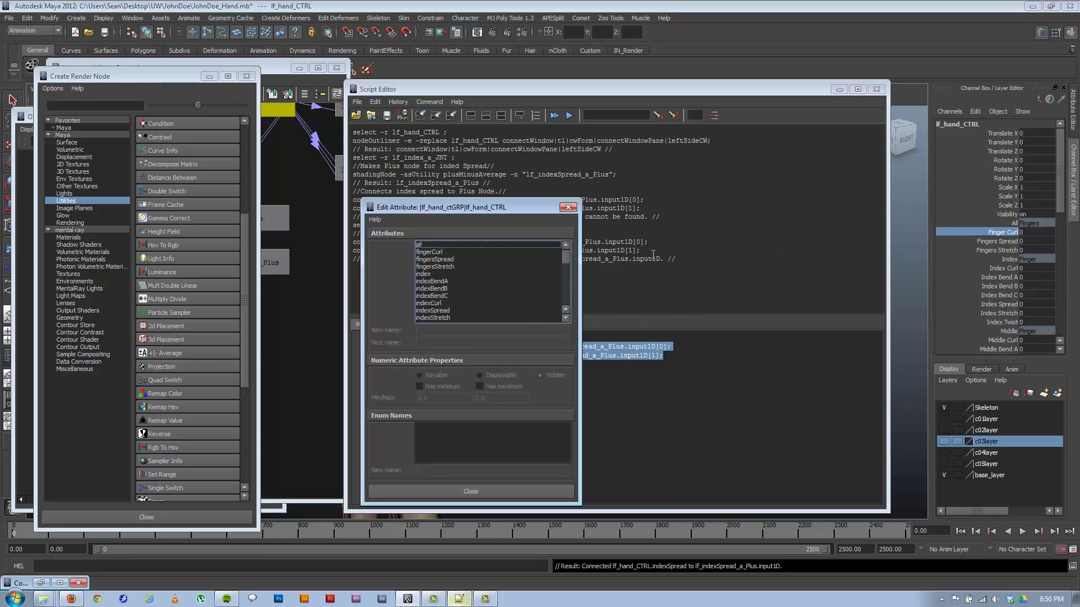
left_click(987, 242)
left_click(974, 111)
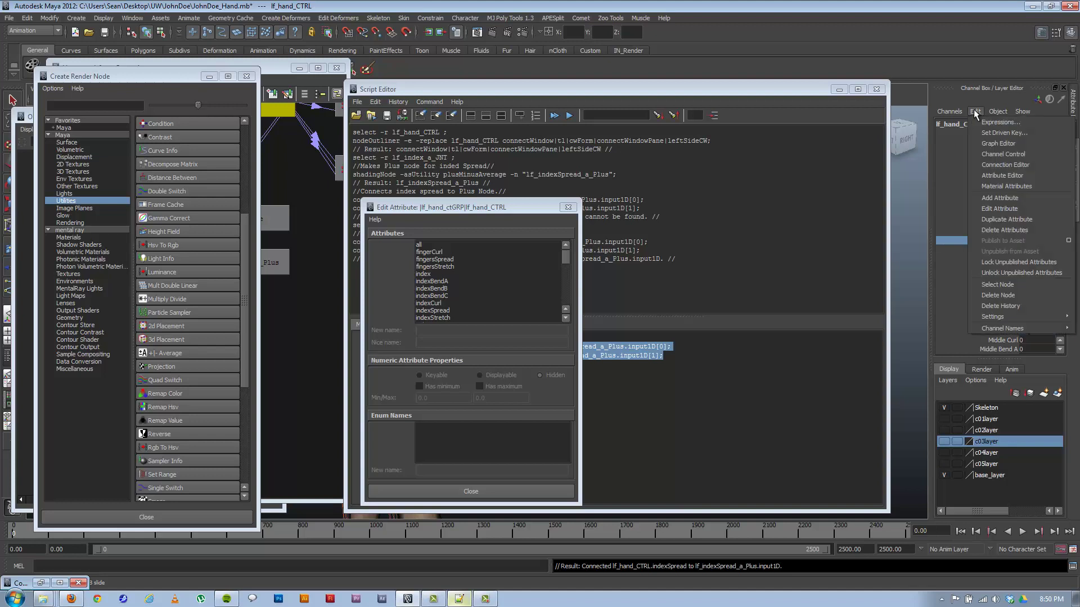
left_click(1000, 209)
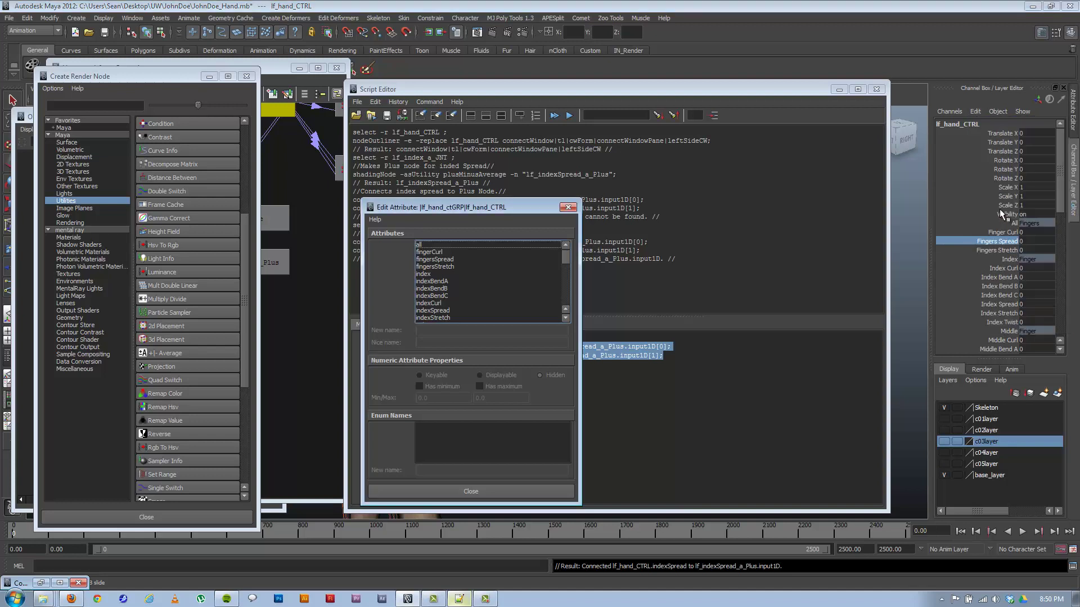
left_click(450, 259)
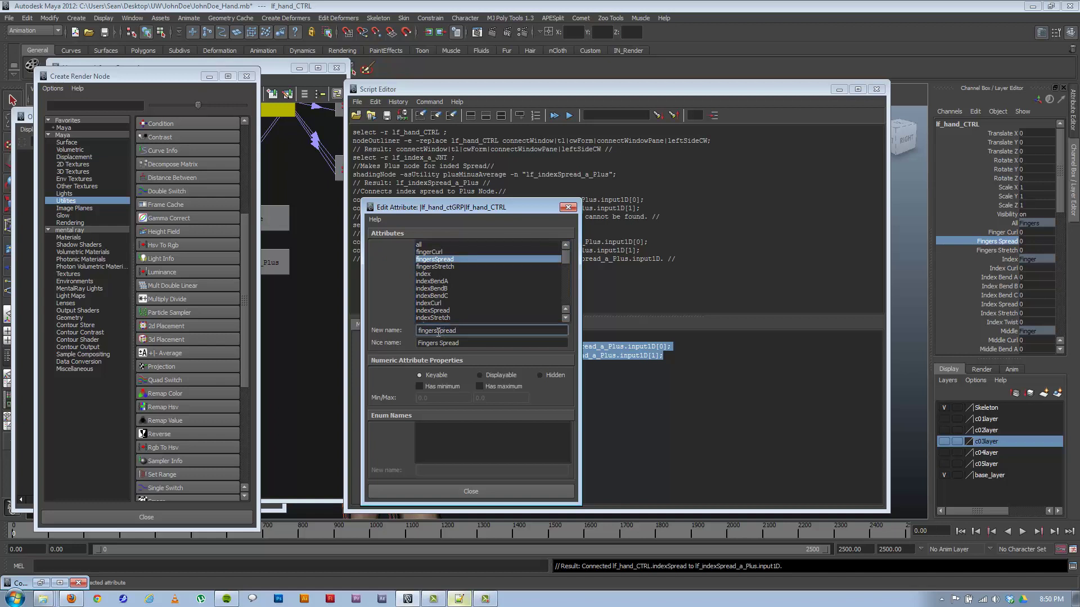
left_click(435, 331)
Rename lf_hand_CTRL's fingerCurl attribute to fingersCurl and close the Edit Attribute dialog
left_click(440, 253)
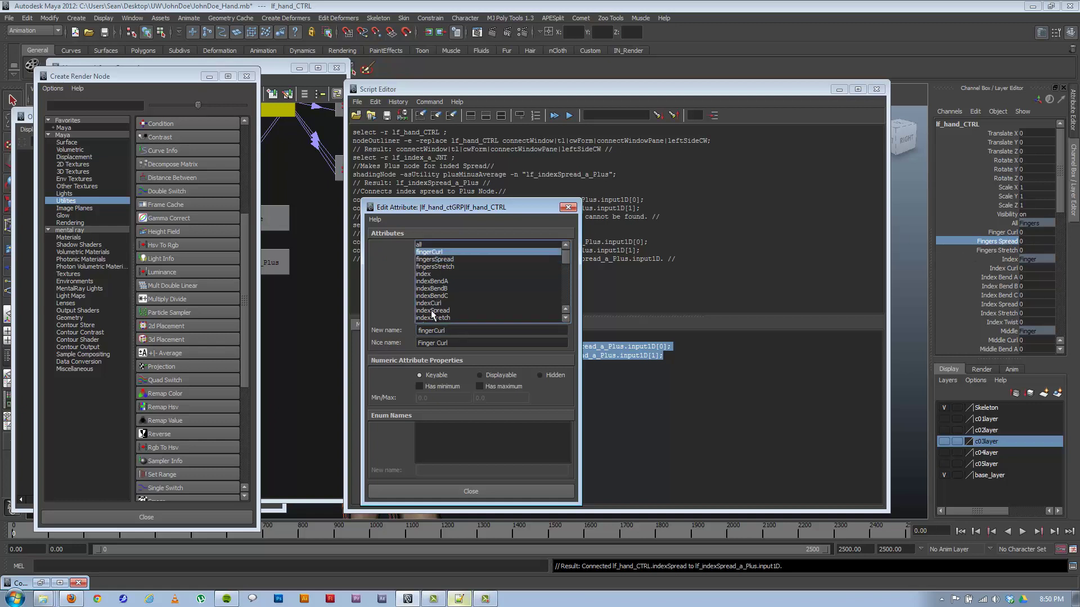
left_click(439, 331)
type("s")
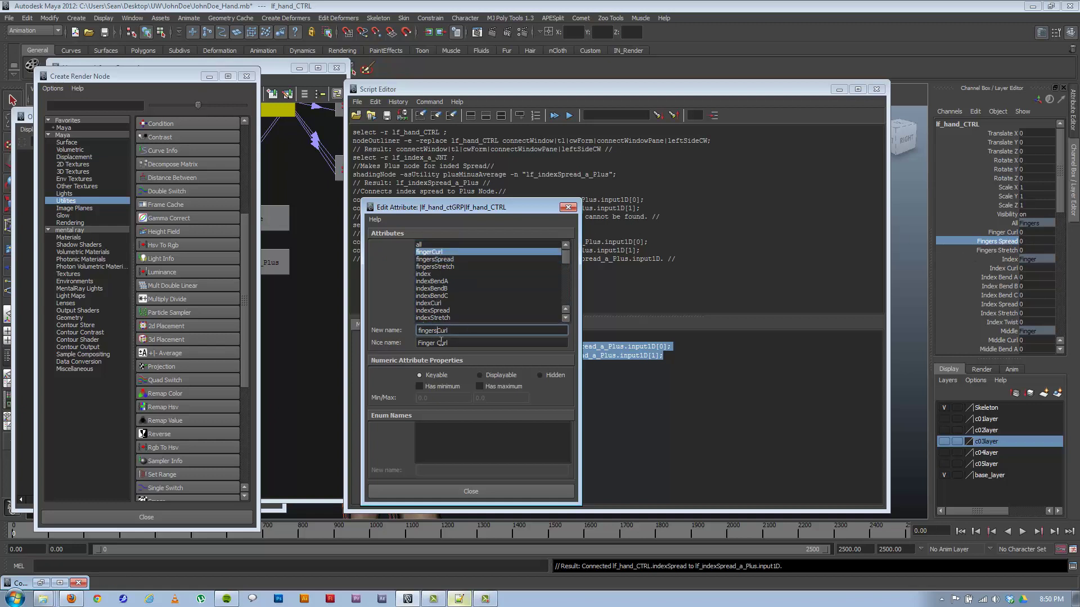
left_click(472, 343)
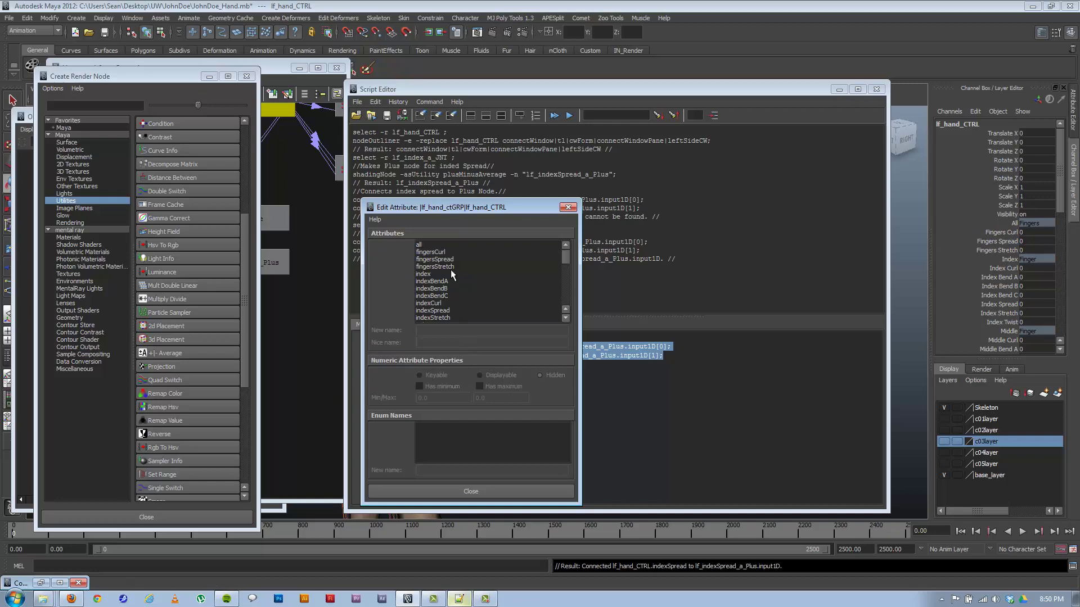
left_click(443, 253)
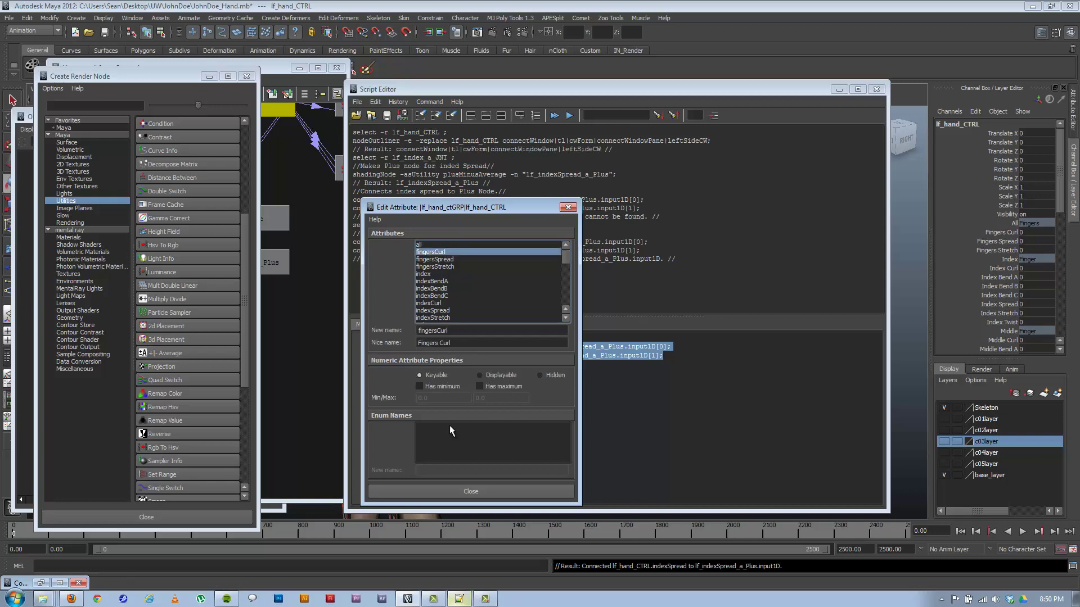
left_click(475, 492)
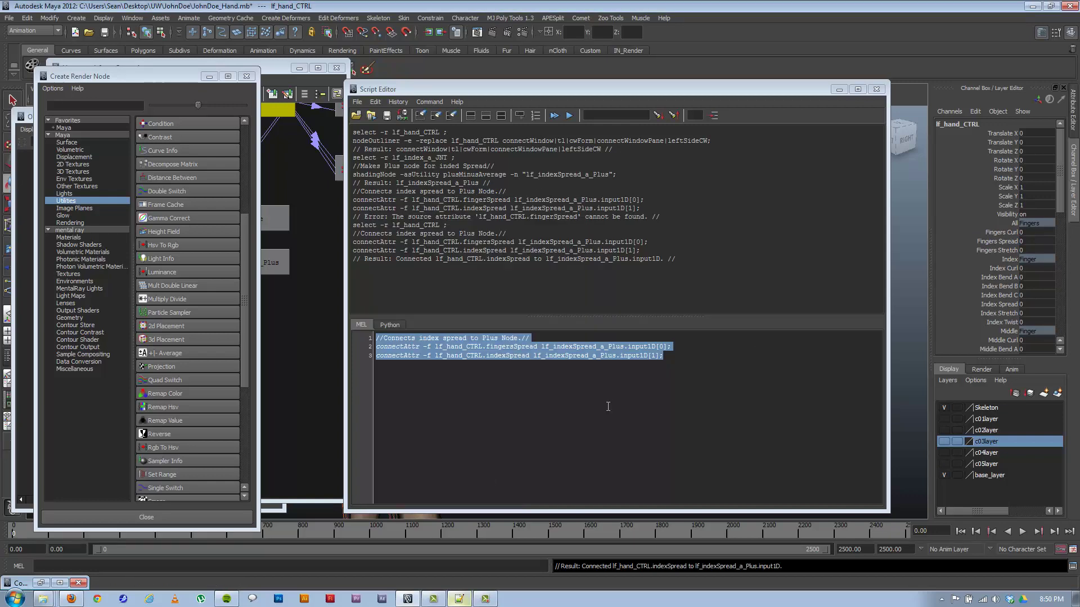
Review the script's fingerCurl lines in Notepad++, and minimize the Script Editor and the script window to uncover the viewport
left_click(459, 598)
scroll(570, 253, "up", 1)
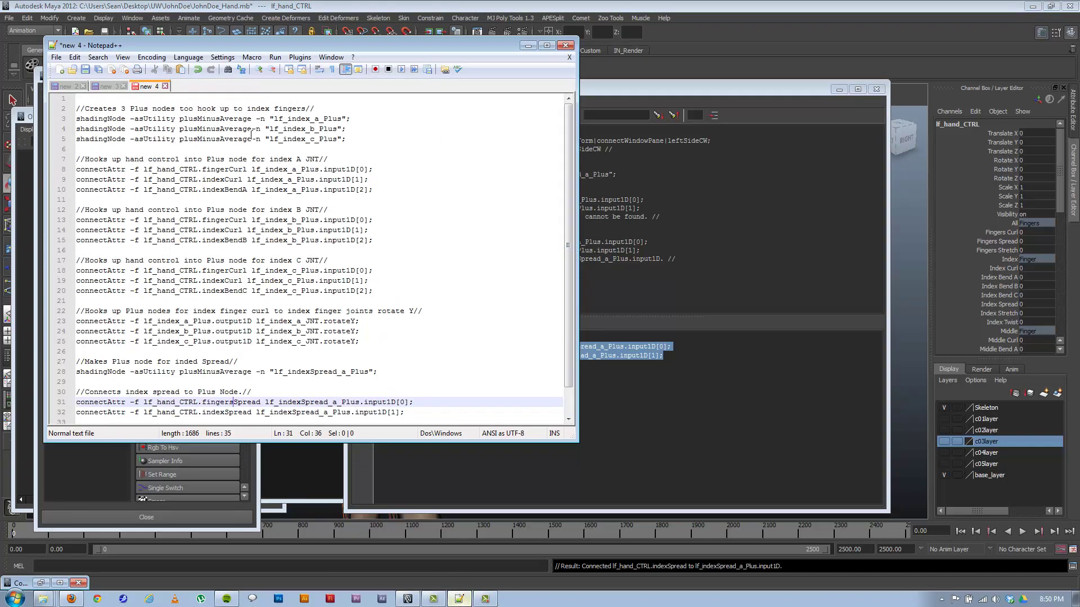
left_click(838, 91)
left_click(515, 41)
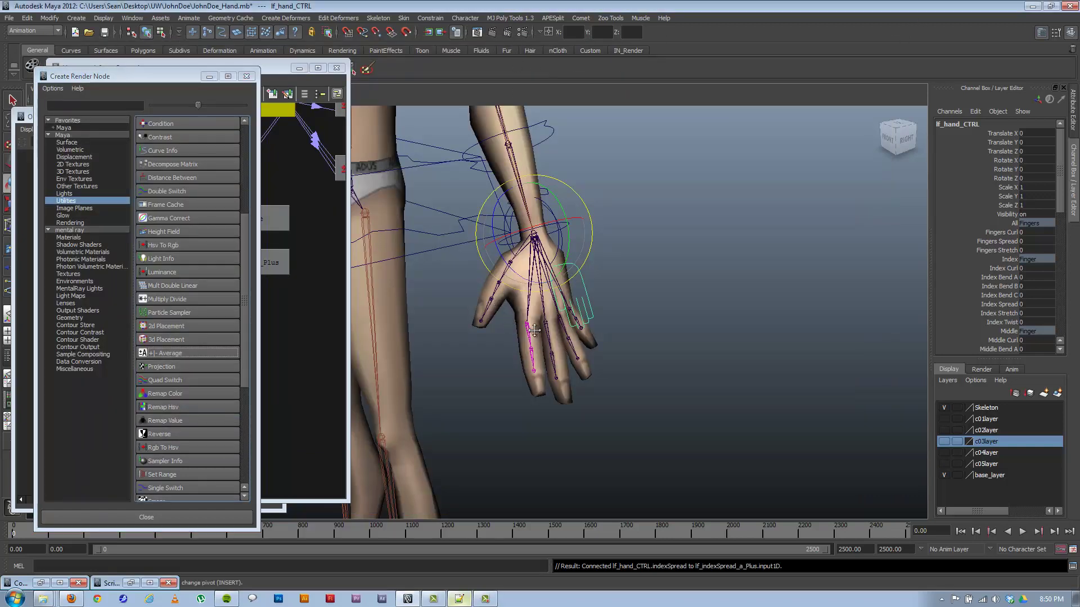
Rename the fingerCurl attribute of rt_hand_CTRL to fingersCurl, and return to the script in Notepad++
middle_click_drag(534, 330, 914, 321, "alt")
left_click(489, 158)
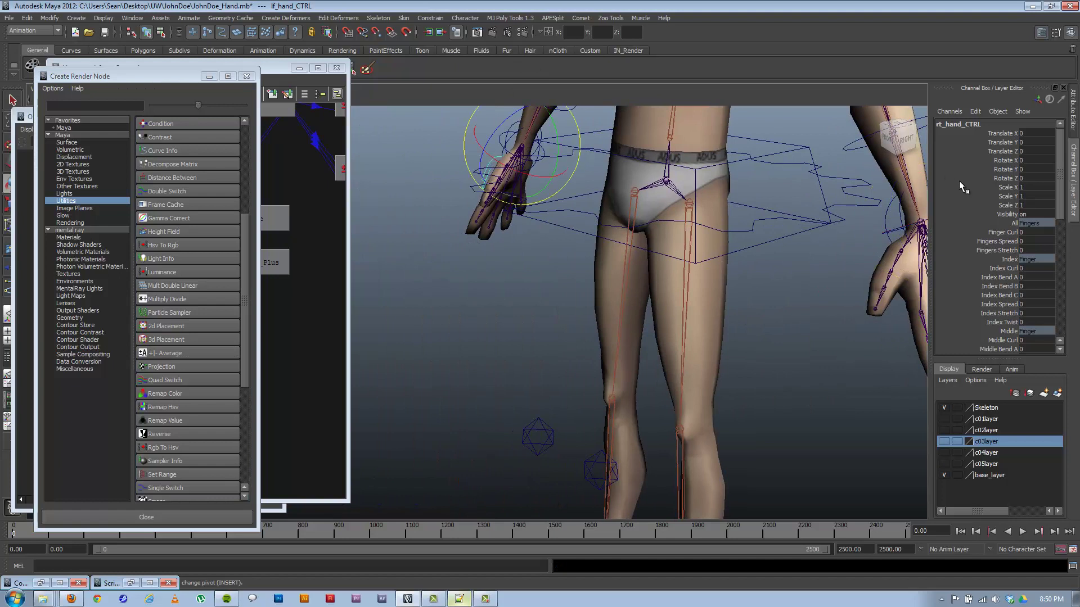
left_click(1000, 232)
left_click(975, 112)
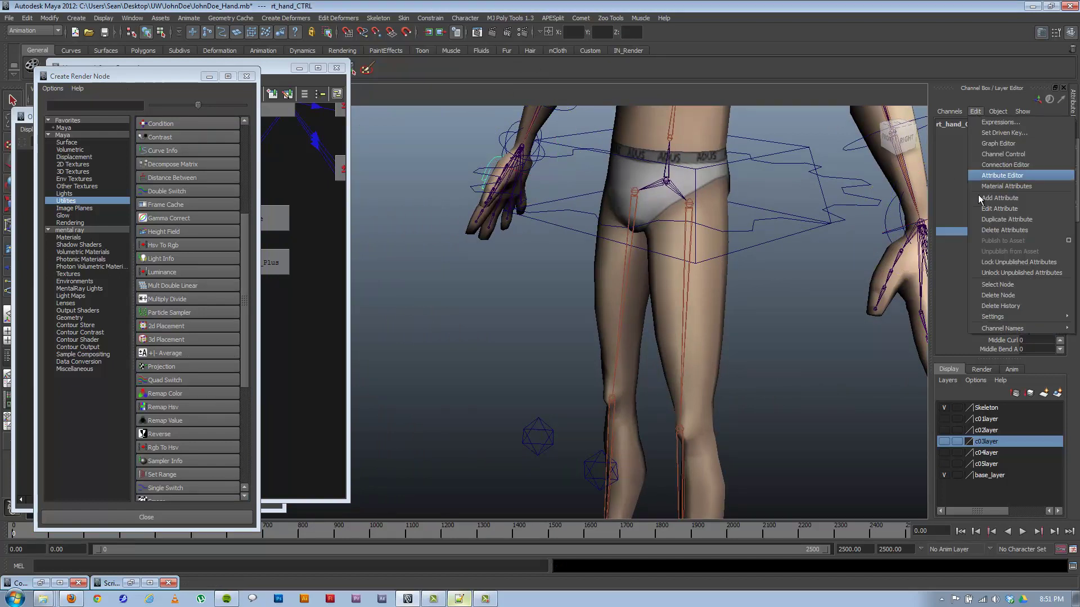
left_click(985, 214)
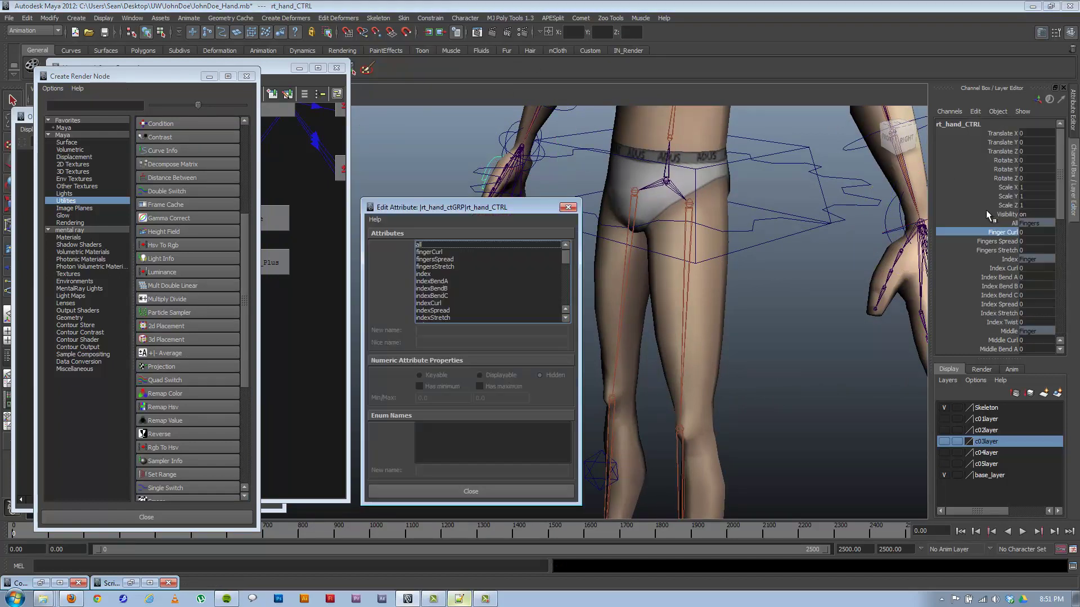
left_click(441, 254)
left_click(437, 331)
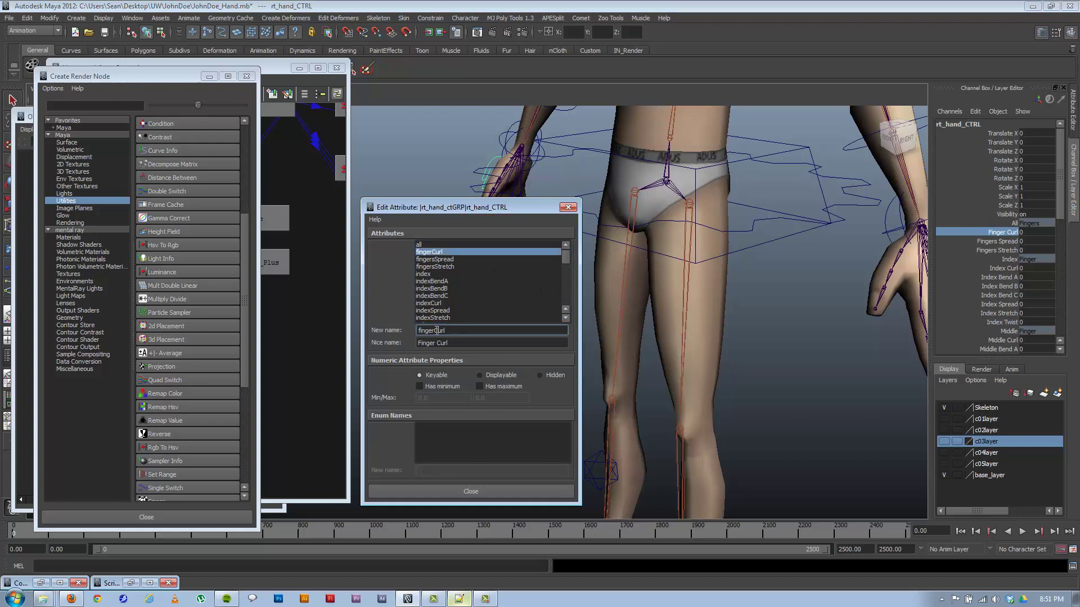
type("s")
key("Return")
left_click(471, 491)
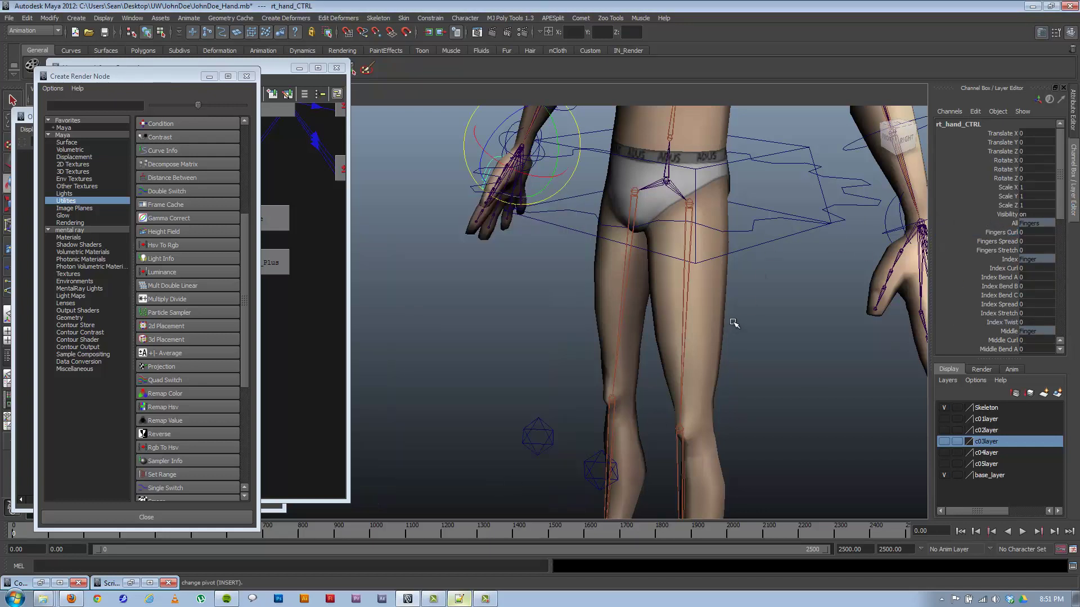
middle_click_drag(747, 310, 497, 311, "alt")
left_click(458, 599)
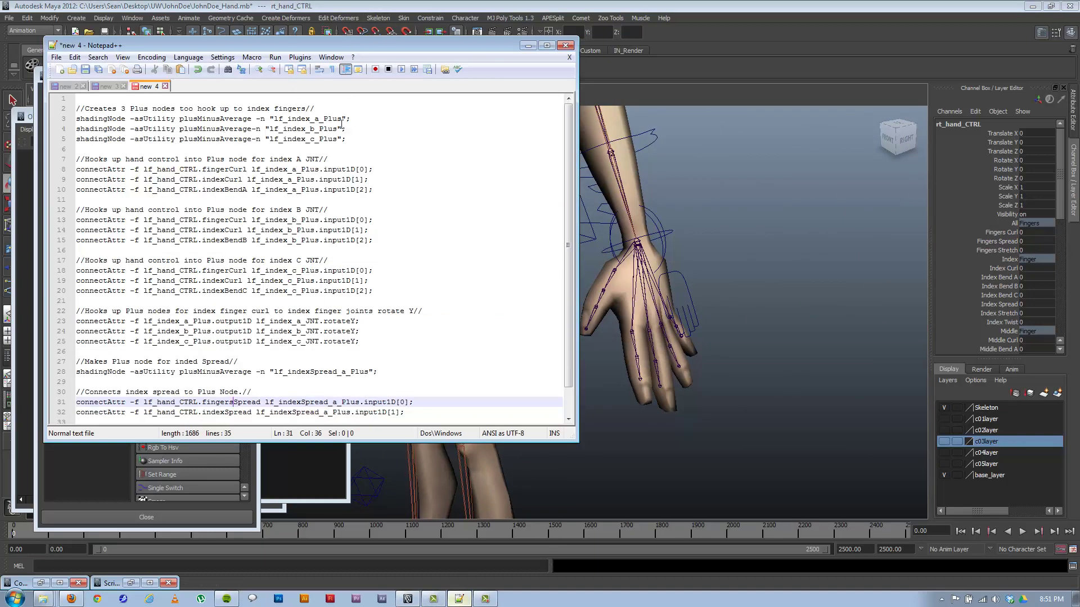
Correct fingerCurl to fingersCurl in the script's connection lines for the index A, B and C joints
left_click(229, 170)
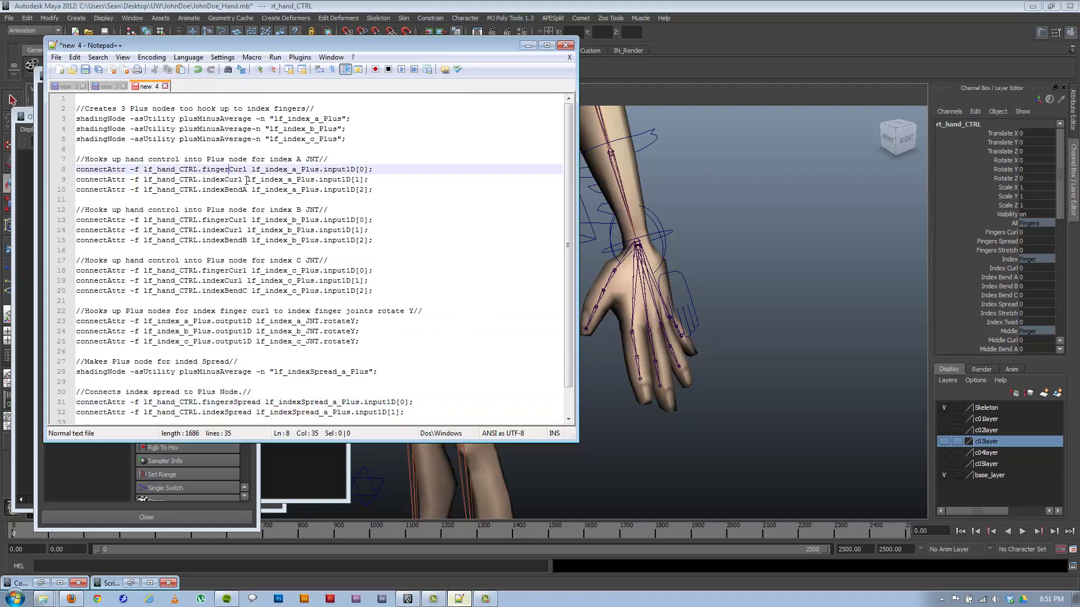
type("s")
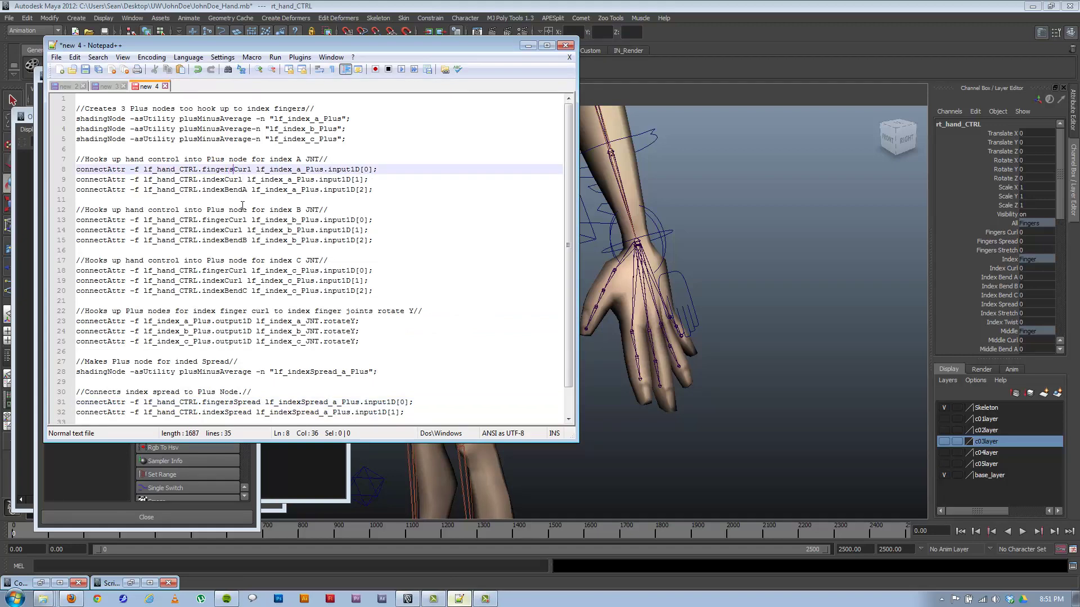
left_click(233, 220)
type("s")
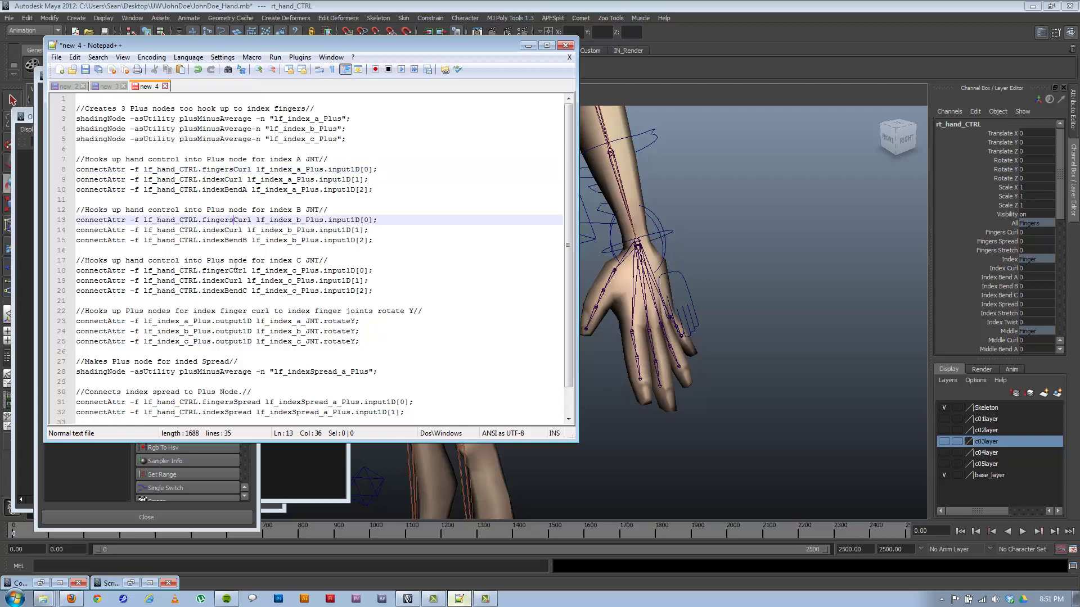
left_click(232, 271)
type("s")
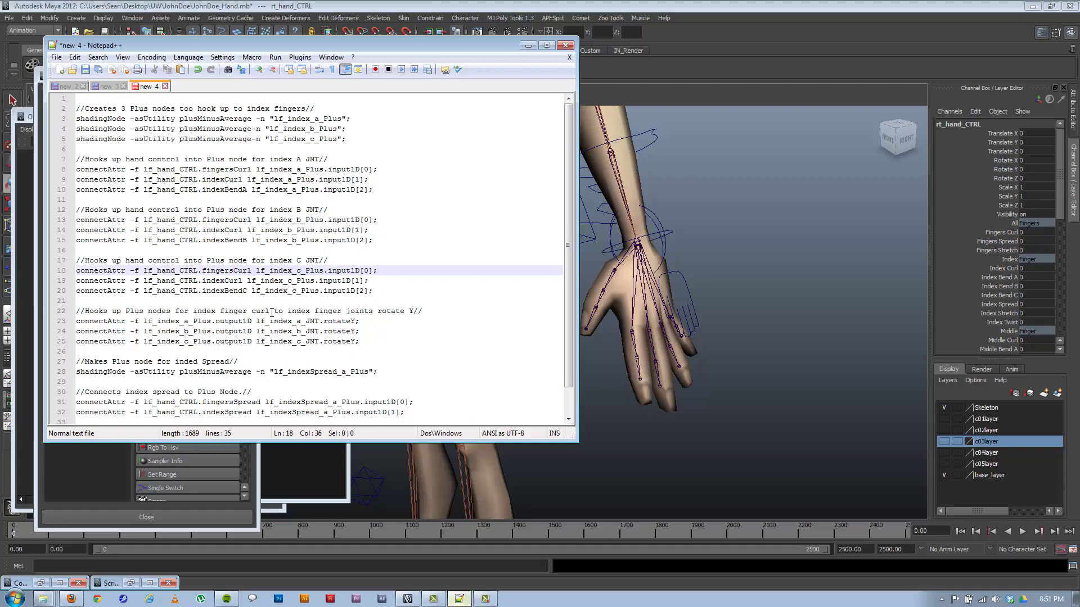
Copy the script line connecting lf_indexSpread_a_Plus.output1D to lf_index_a_JNT.rotateZ, run it in Maya's Script Editor, and minimize that editor
left_click(418, 338)
scroll(362, 255, "down", 1)
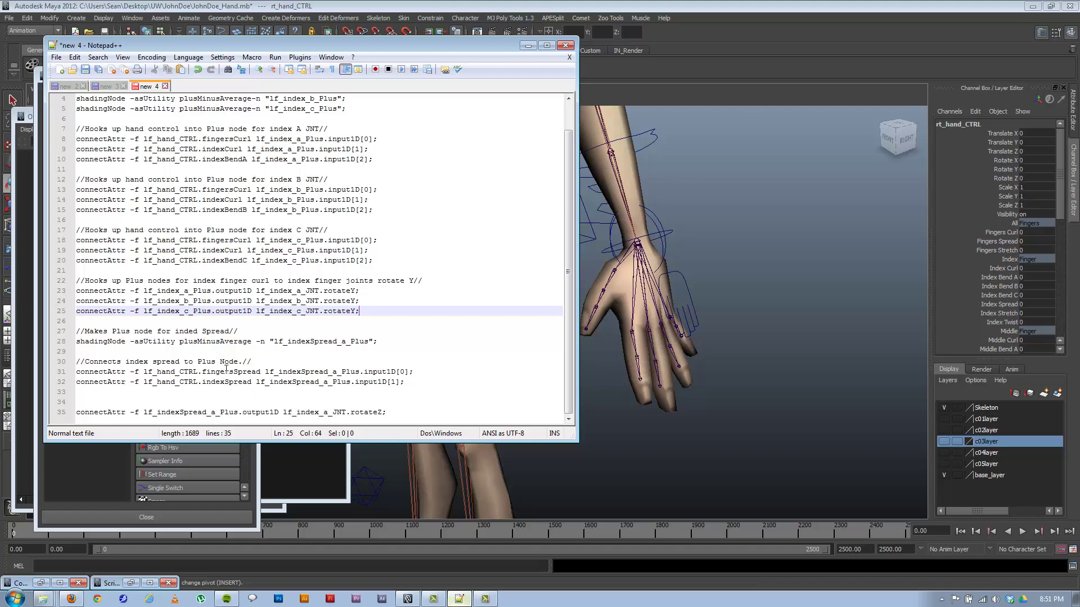
left_click_drag(399, 414, 5, 415)
key("ctrl+c")
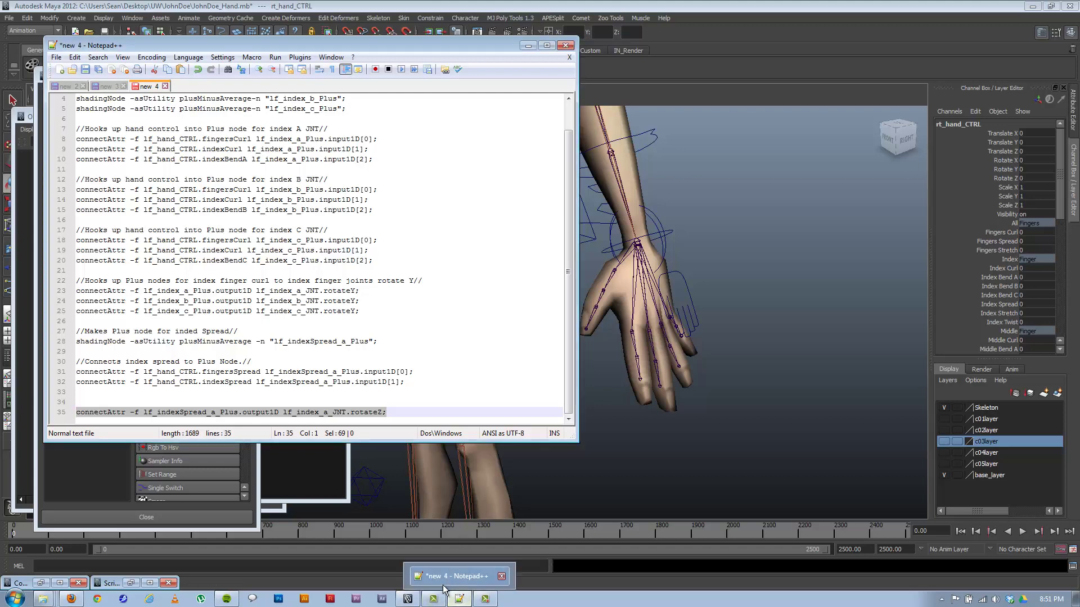
left_click(460, 597)
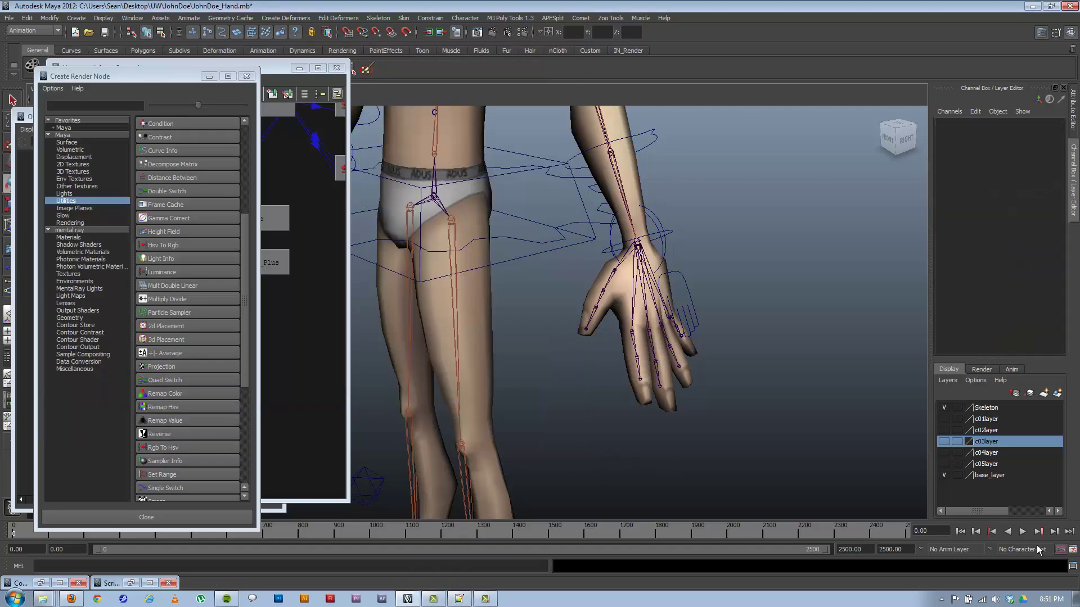
left_click(1073, 567)
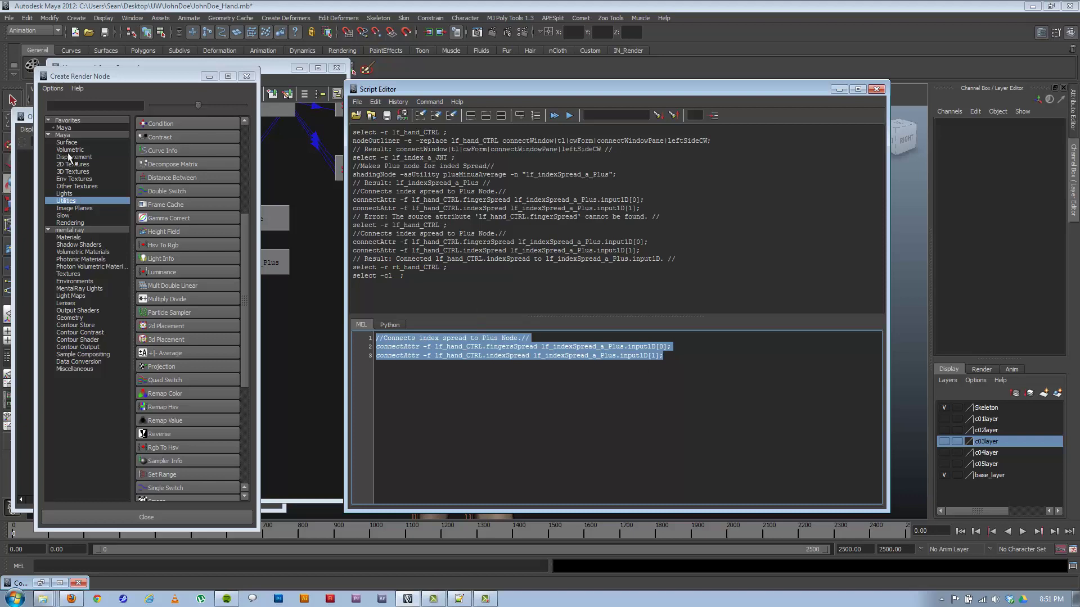
key("ctrl+v")
key("ctrl+Return")
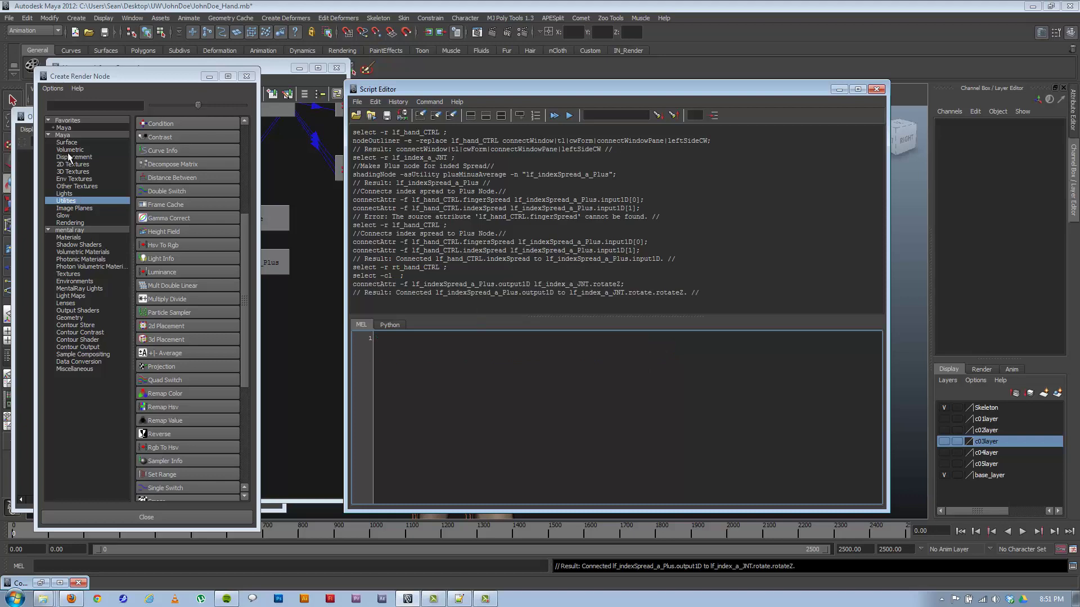
left_click(838, 88)
Select lf_hand_CTRL, test its Fingers Spread attribute by scrubbing it to 26.9, and undo the change
left_click(680, 276)
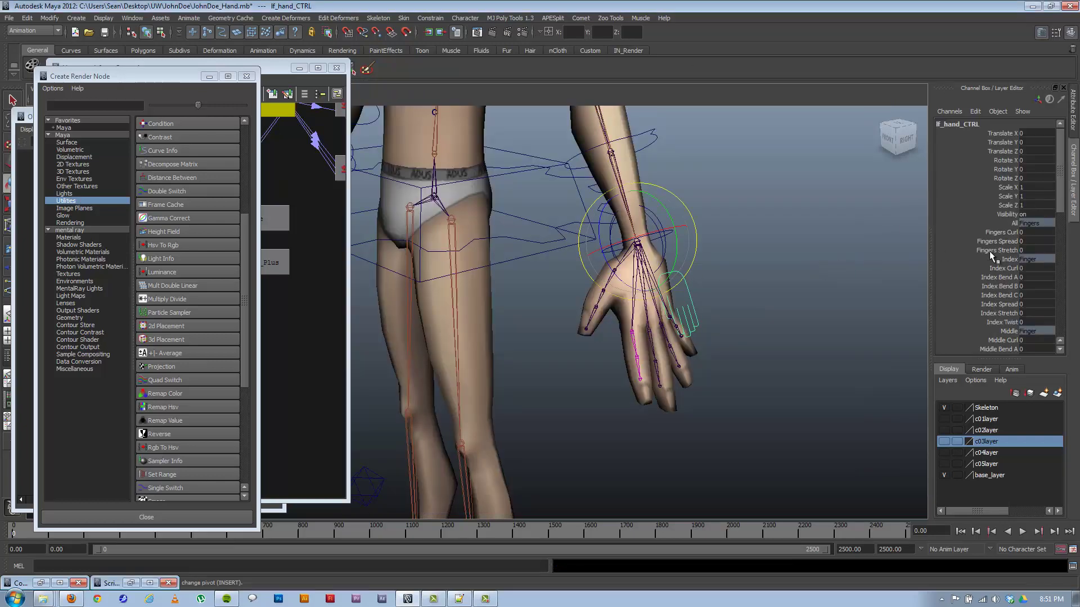
left_click(1009, 241)
middle_click_drag(760, 247, 917, 222)
key("ctrl+z")
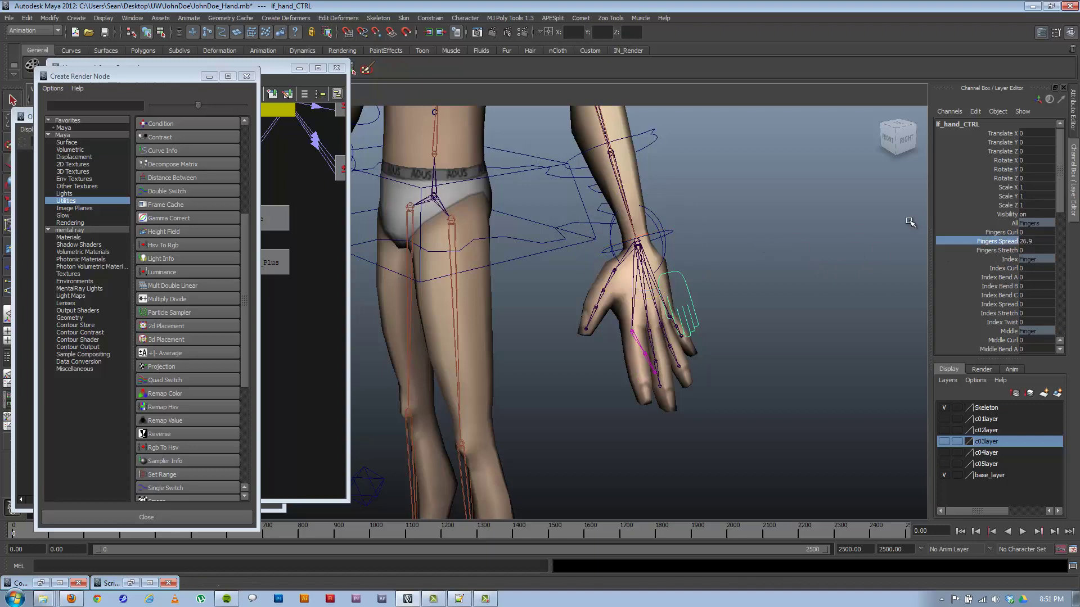
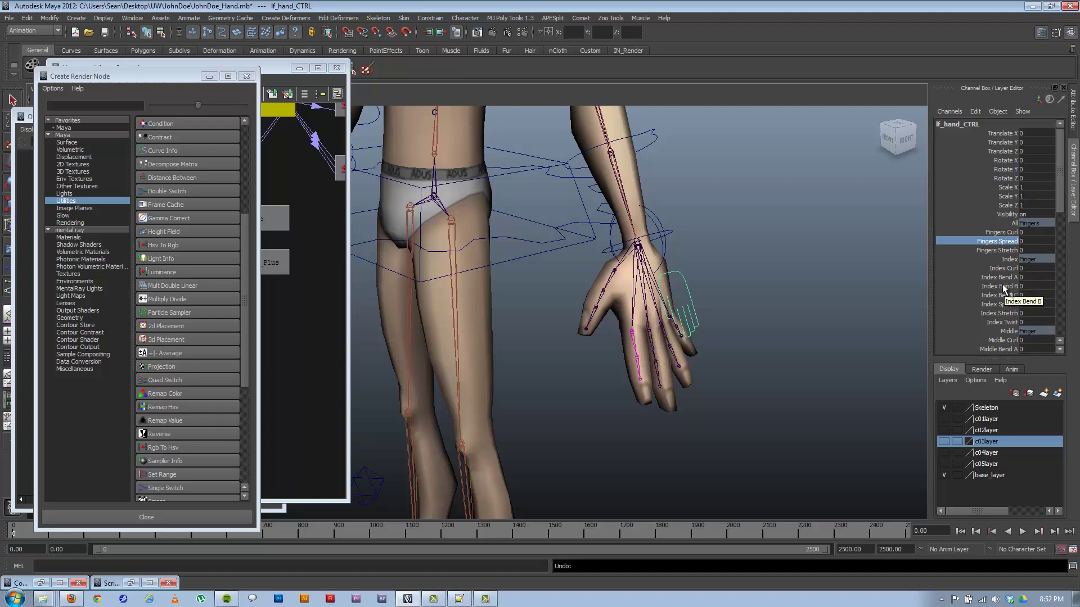
Test lf_hand_CTRL's Index Spread attribute by scrubbing it up to 32, and undo the changes
left_click(1000, 304)
middle_click_drag(720, 299, 801, 345)
key("ctrl+z")
key("ctrl+z")
key("ctrl+z")
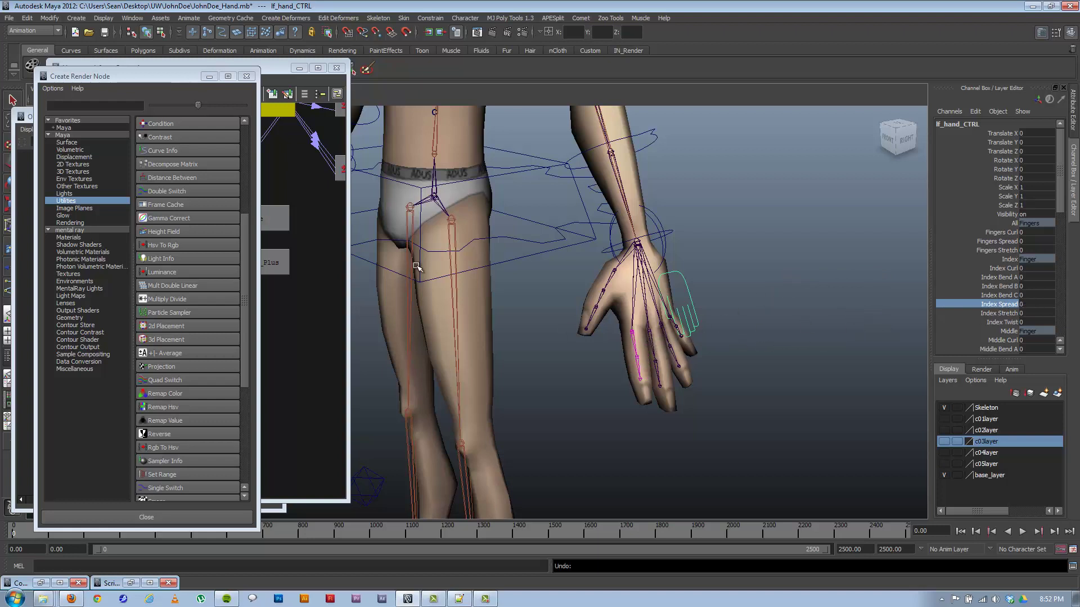
left_click(459, 599)
left_click(96, 402)
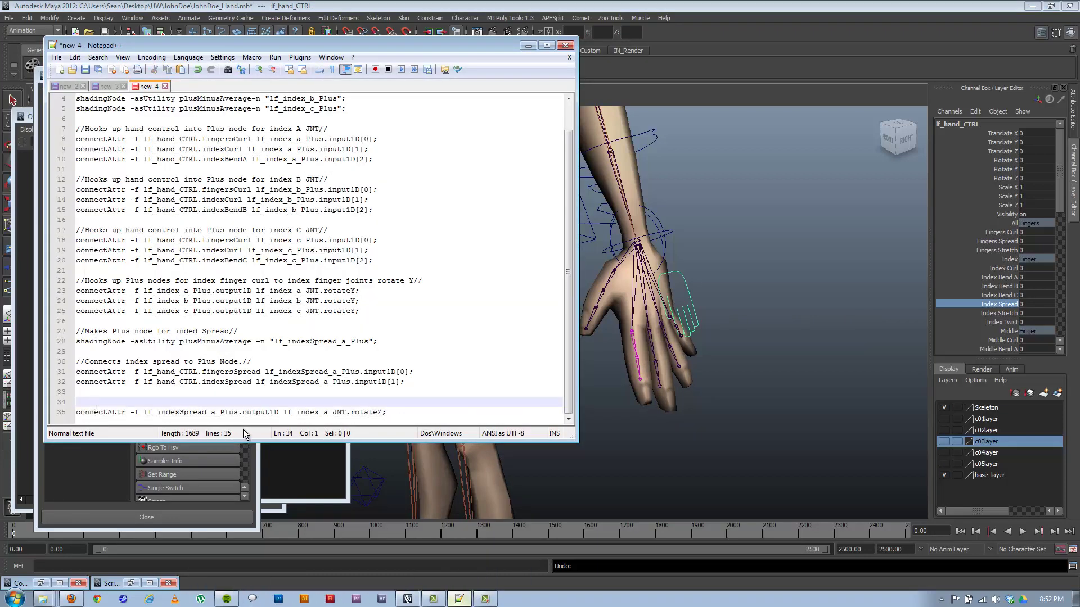
type("//Hooks up")
key("BackSpace")
key("BackSpace")
key("BackSpace")
key("BackSpace")
key("BackSpace")
key("BackSpace")
key("BackSpace")
key("BackSpace")
key("BackSpace")
key("BackSpace")
left_click(423, 374)
left_click(421, 382)
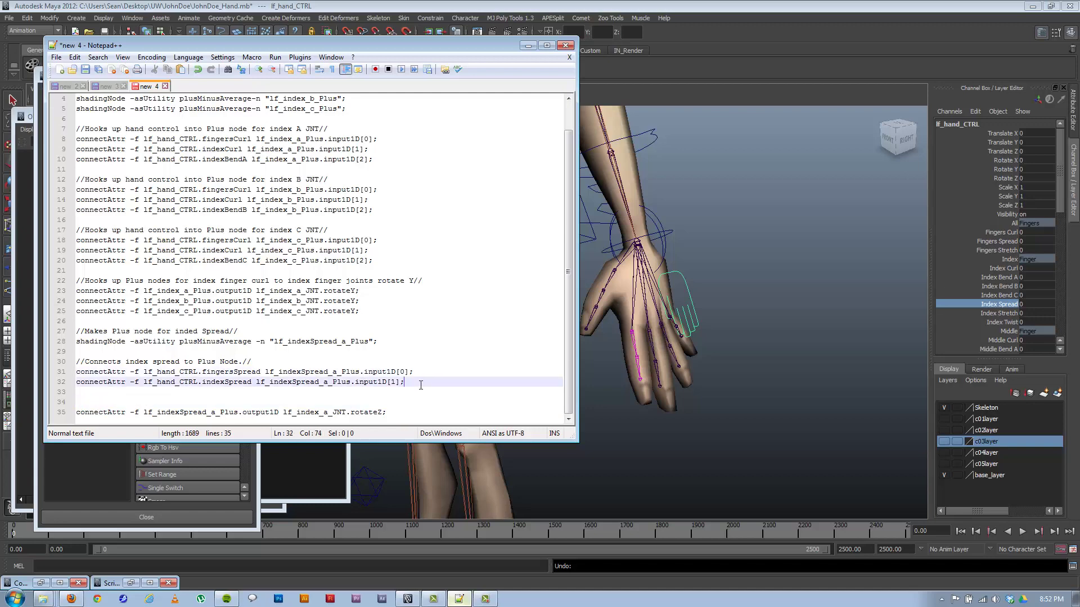
Create and undo a Multiply Divide node in Maya, and paste its logged shadingNode command above the script's rotateZ connection line in Notepad++
left_click(80, 401)
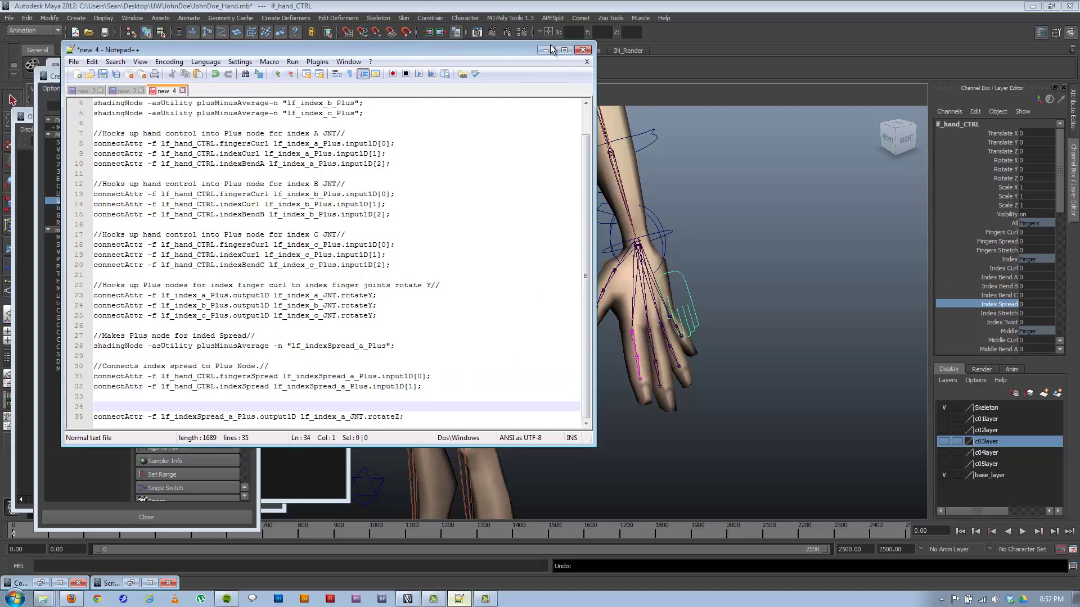
left_click_drag(550, 45, 892, 50)
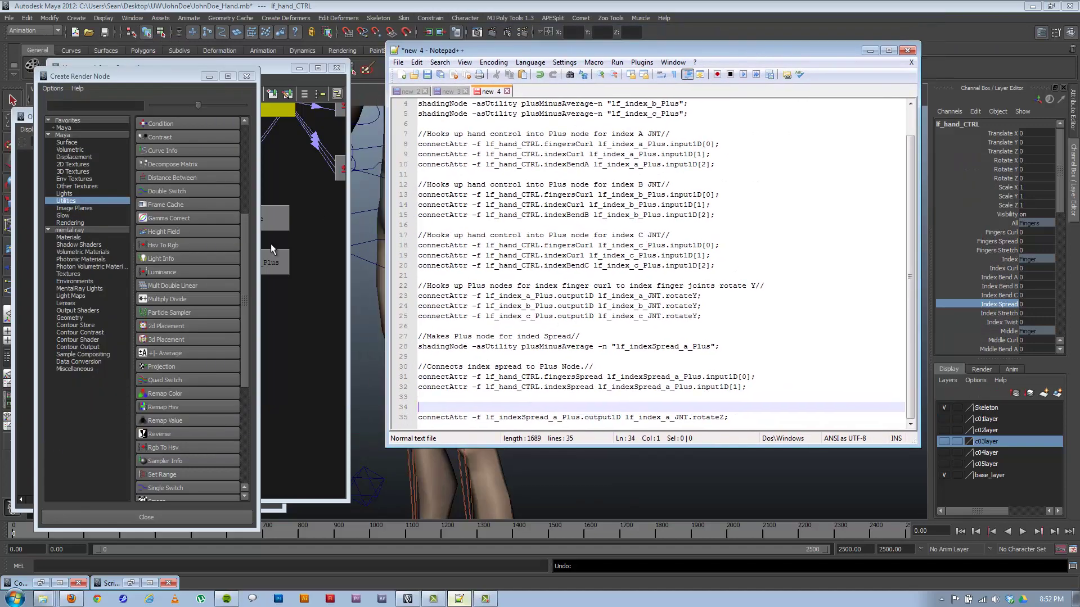
left_click(181, 298)
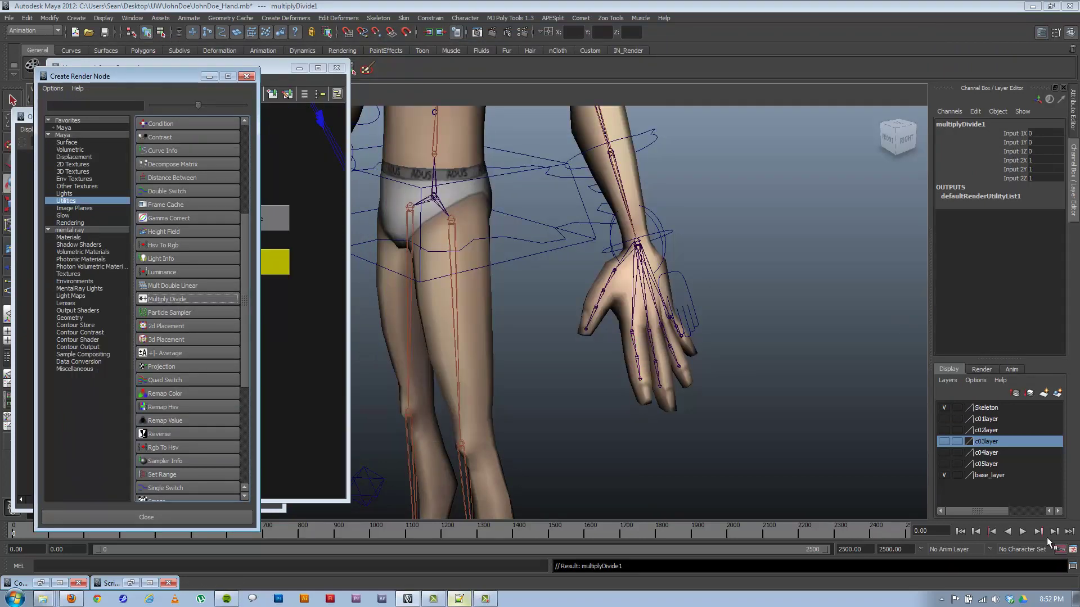
key("ctrl+z")
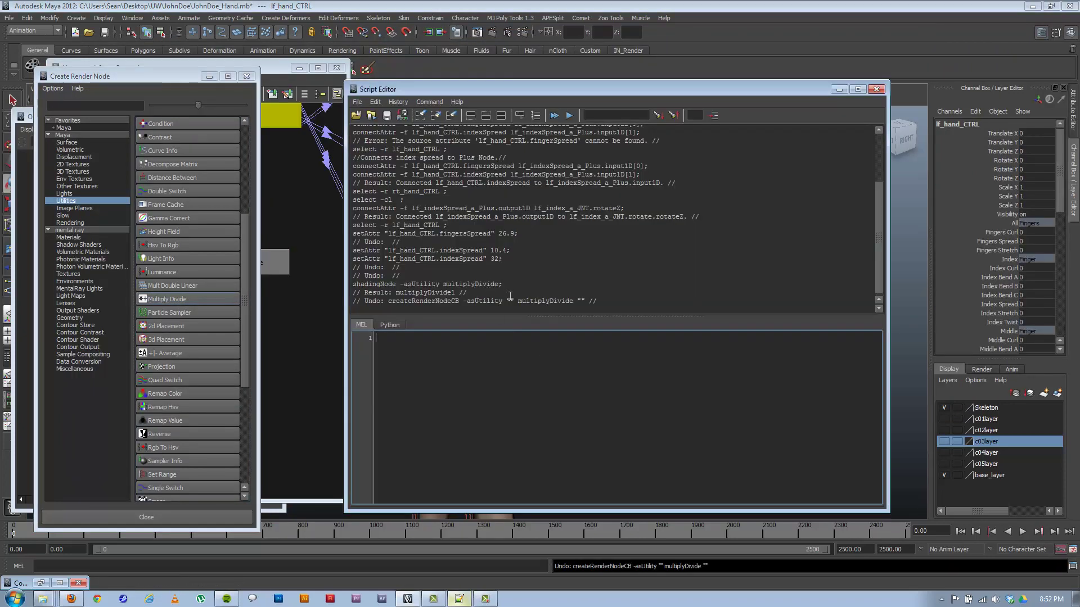
left_click_drag(509, 284, 325, 284)
key("ctrl+c")
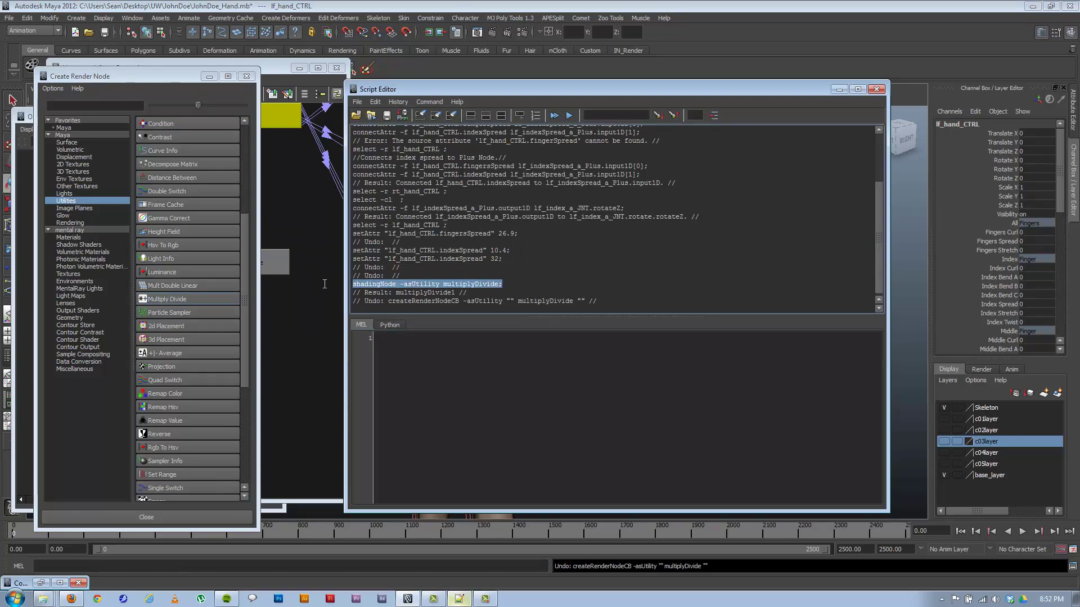
left_click(459, 598)
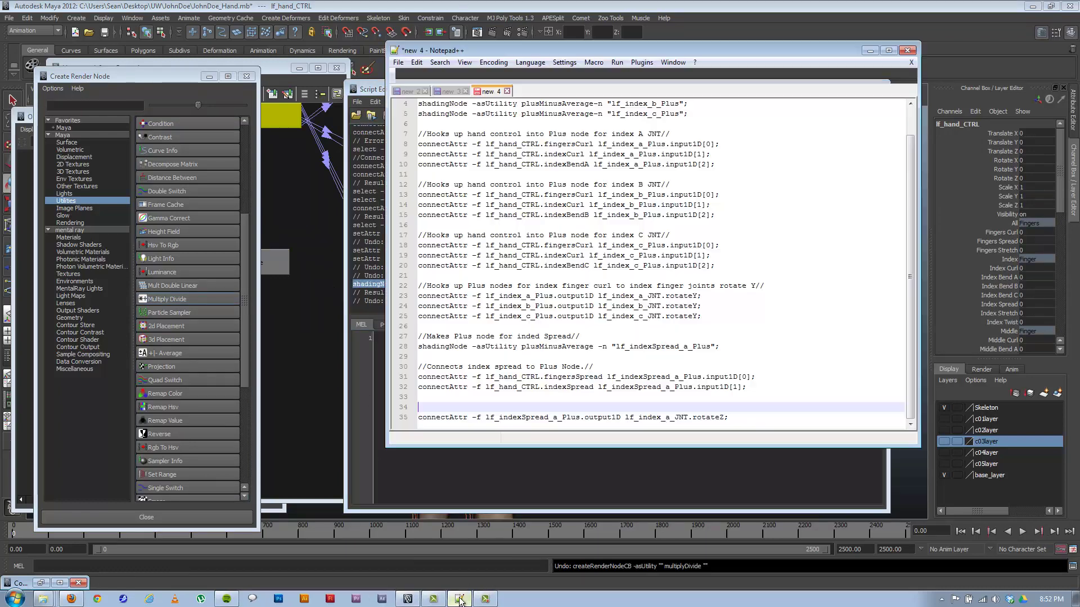
key("ctrl+v")
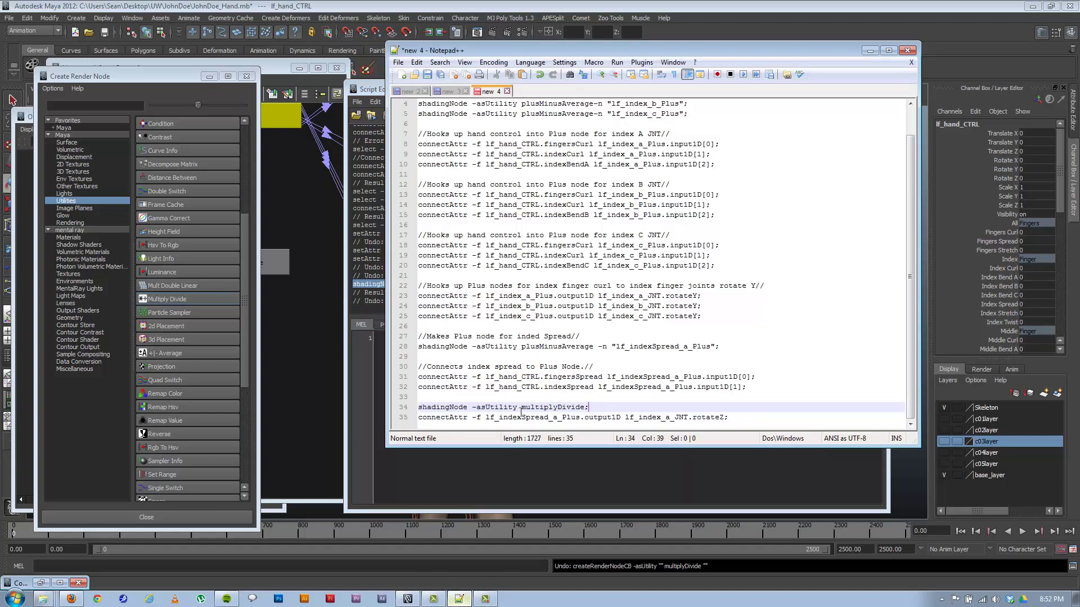
key("Return")
Add the name flag -n "lf_indexSpread_Multiply" to the script's multiplyDivide command
left_click(584, 408)
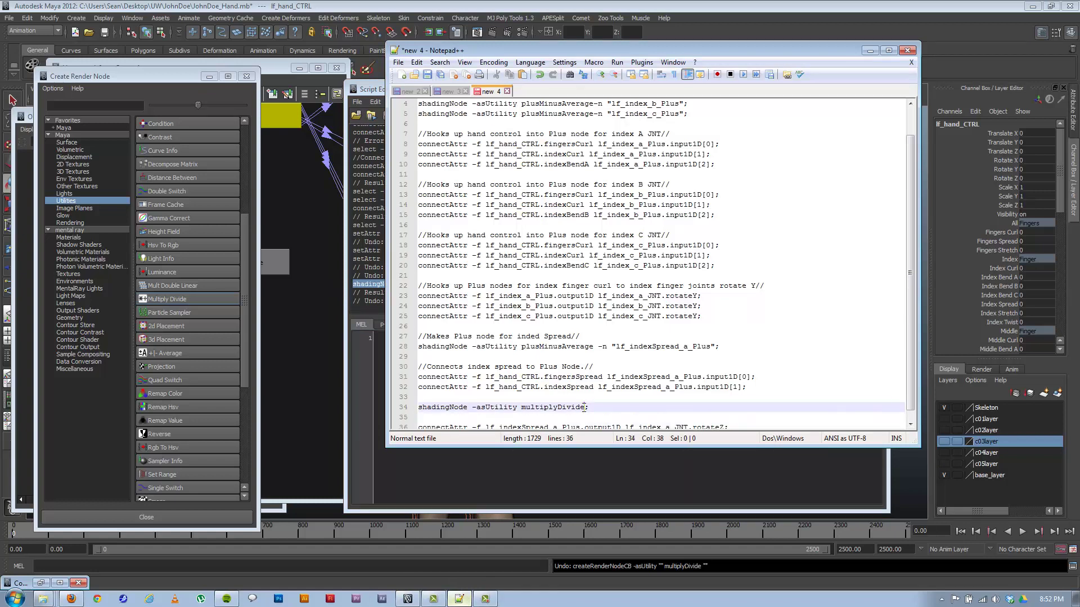
type("-n \"lf_indexSpread_multiply")
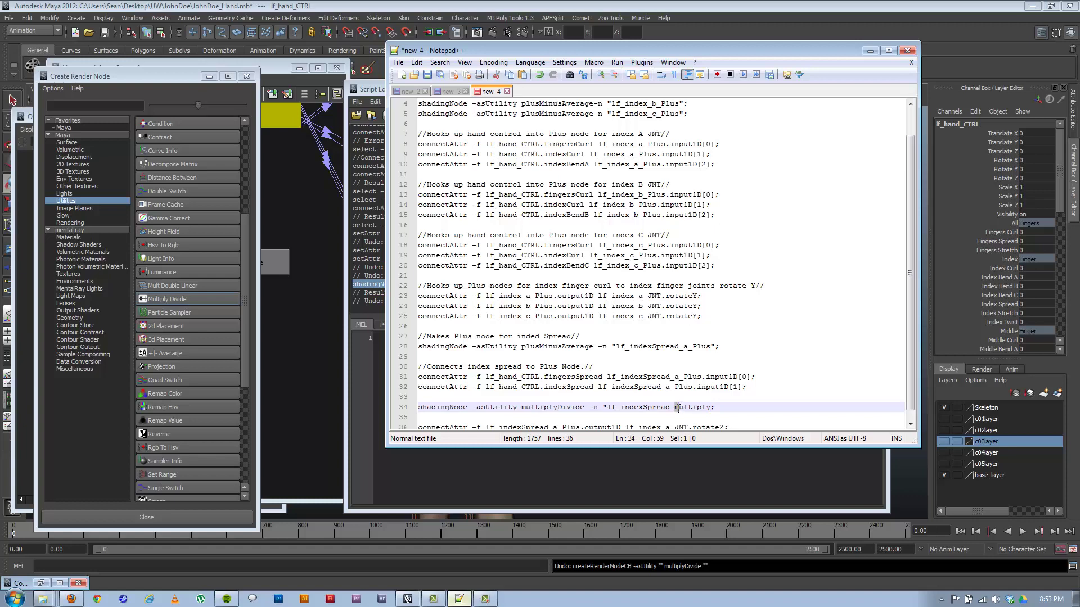
type("M")
left_click(728, 407)
left_click(711, 407)
type("\"")
Copy the named multiplyDivide line and run it in Maya's Script Editor to create the node
left_click_drag(720, 407, 408, 412)
key("ctrl+c")
left_click(590, 461)
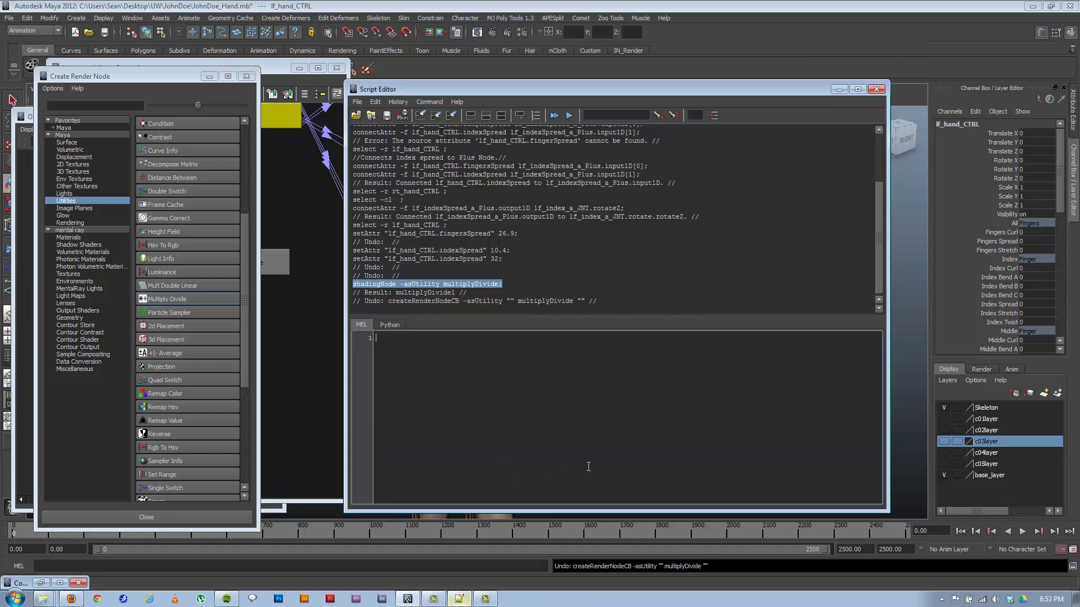
key("ctrl+v")
key("ctrl+Return")
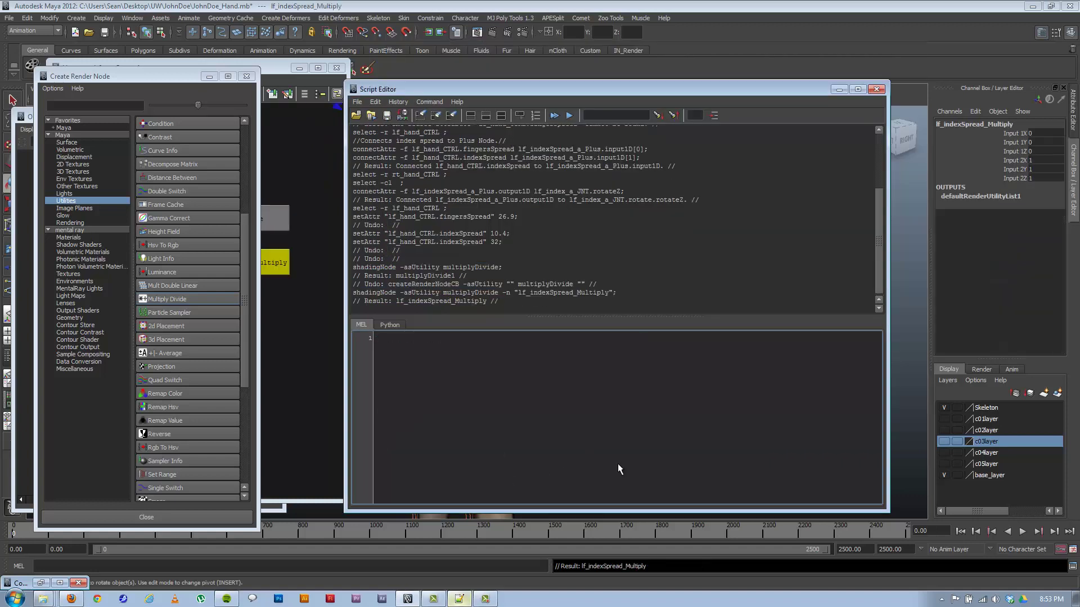
left_click(459, 599)
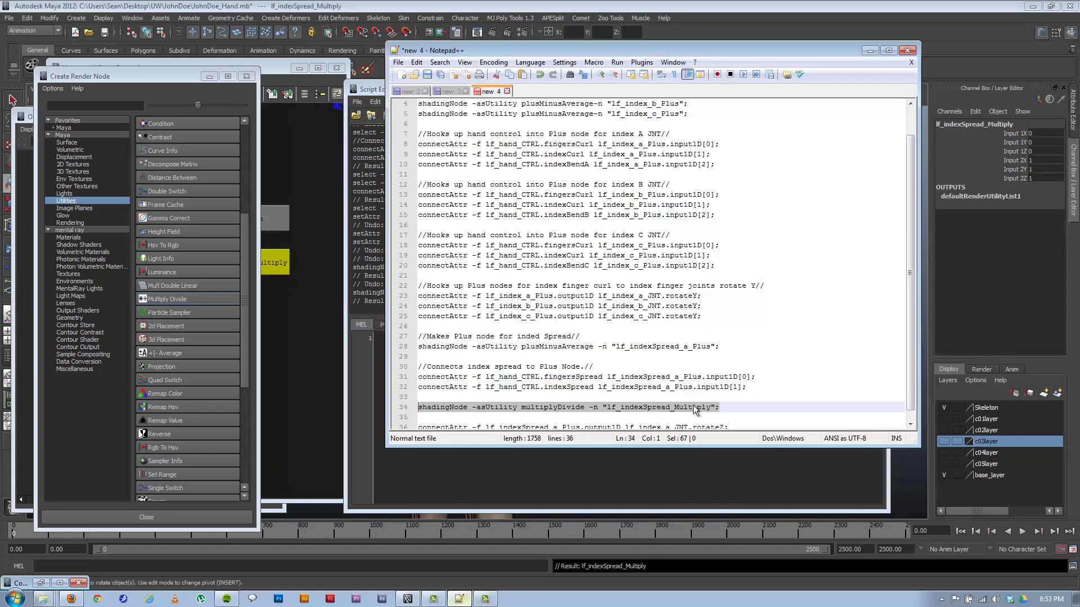
scroll(723, 390, "down", 1)
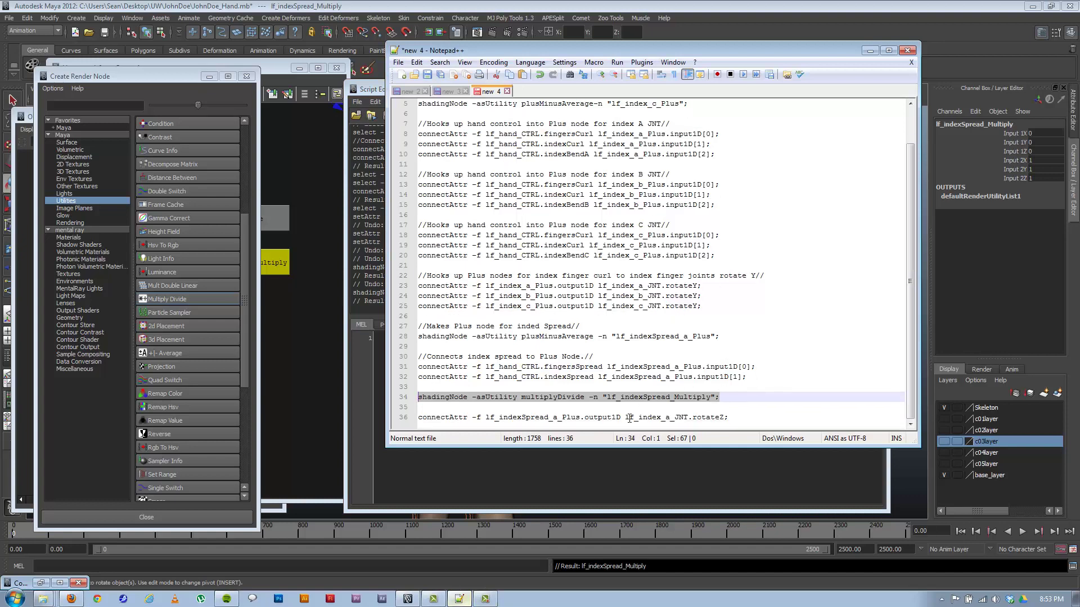
left_click_drag(732, 417, 363, 414)
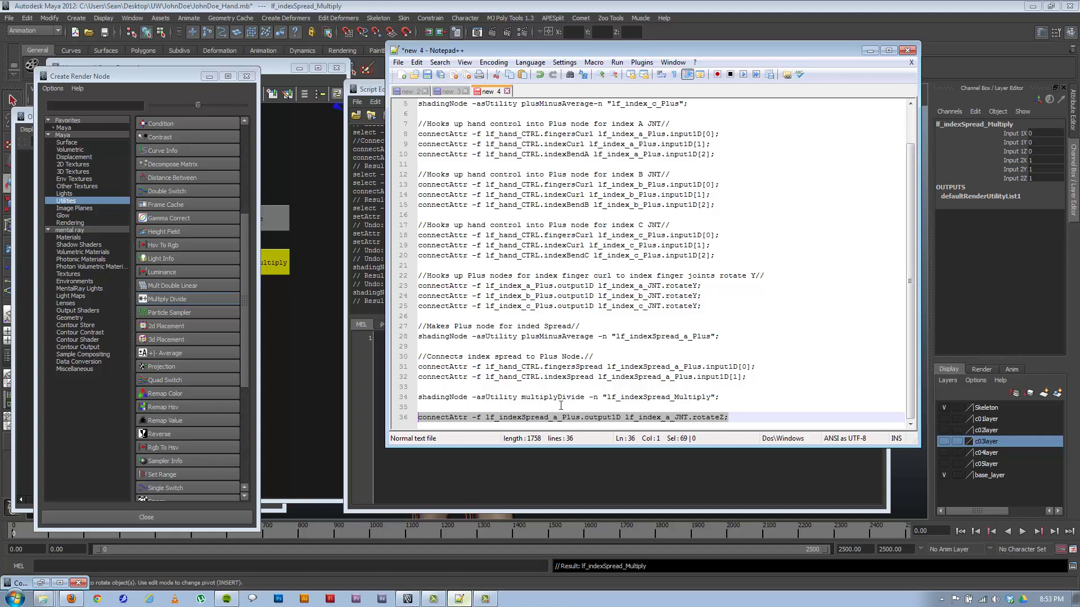
left_click(590, 399)
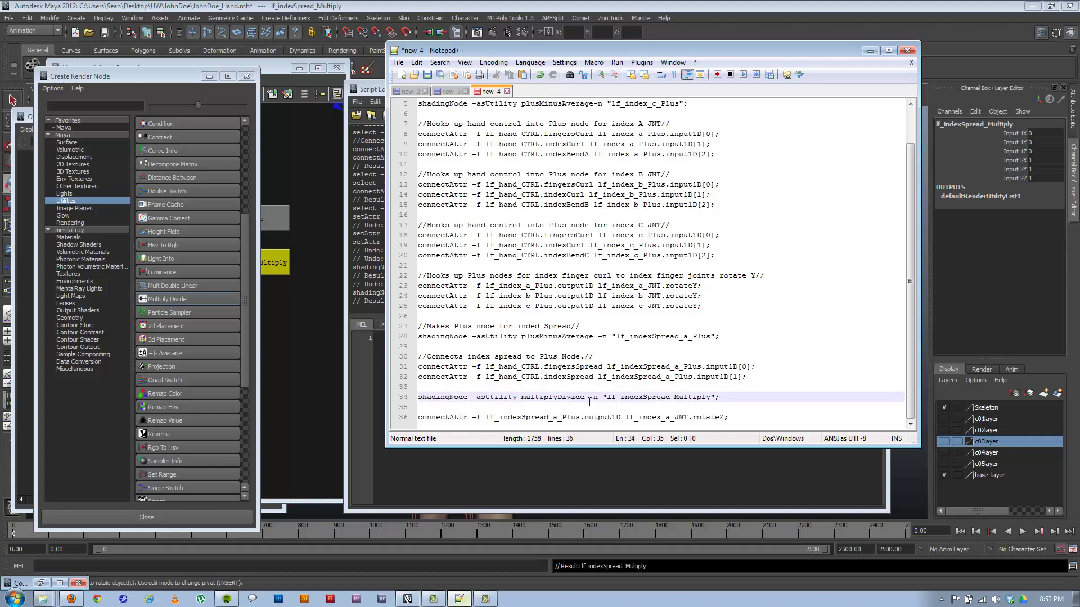
left_click_drag(585, 397, 548, 397)
Return to Maya, minimize the Script Editor, and move the Hypergraph aside to bring the Outliner forward
left_click(530, 501)
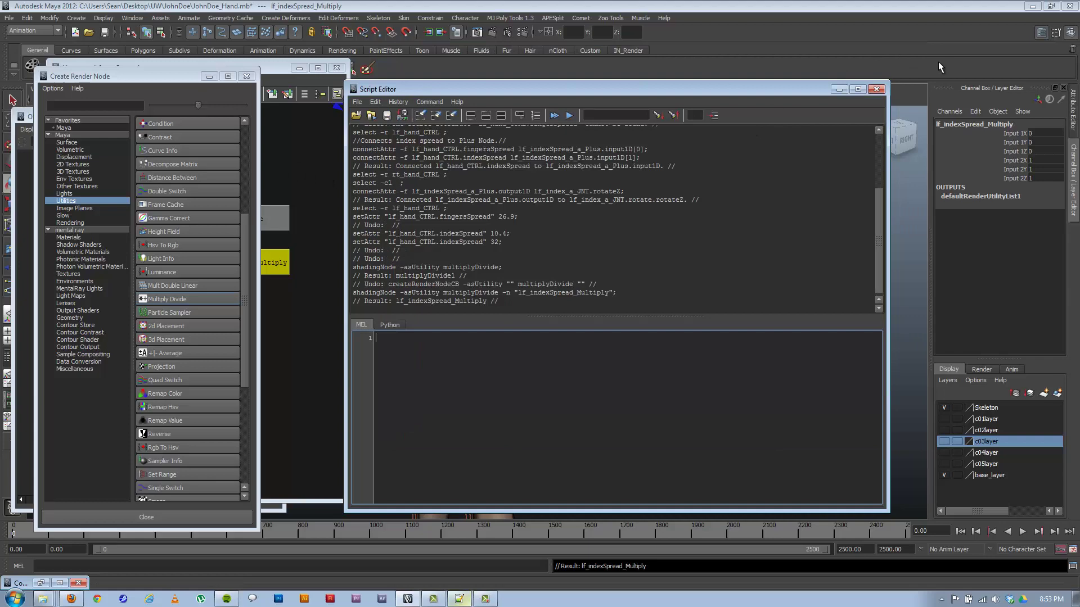
left_click(839, 89)
left_click_drag(273, 75, 518, 80)
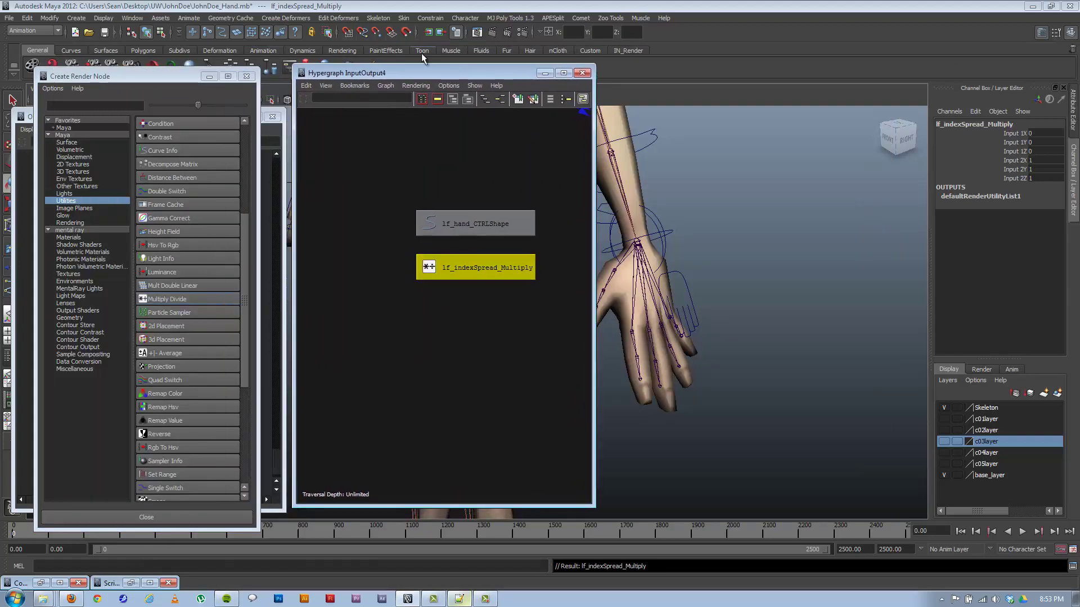
left_click_drag(451, 72, 583, 69)
left_click(272, 130)
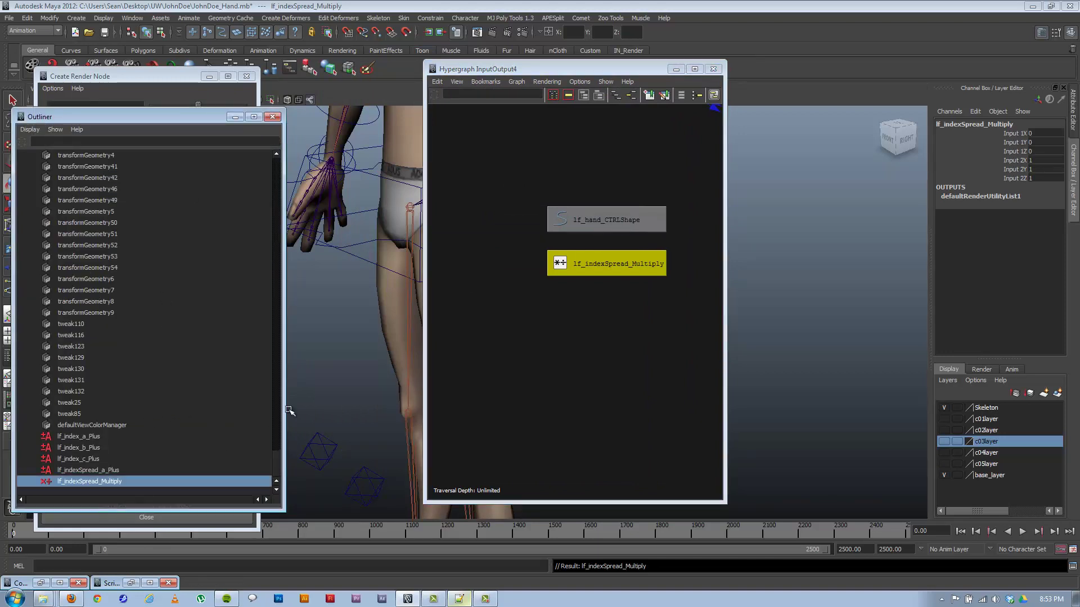
Restore the Connection Editor and load the lf_indexSpread_a_Plus node as its output source
left_click(107, 470)
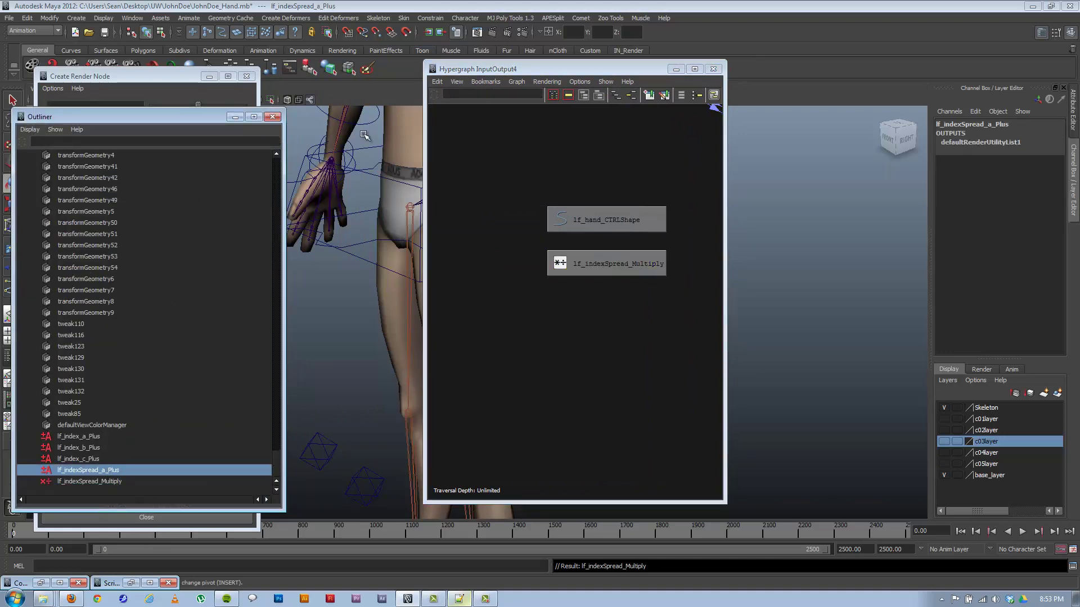
left_click(41, 583)
left_click(741, 113)
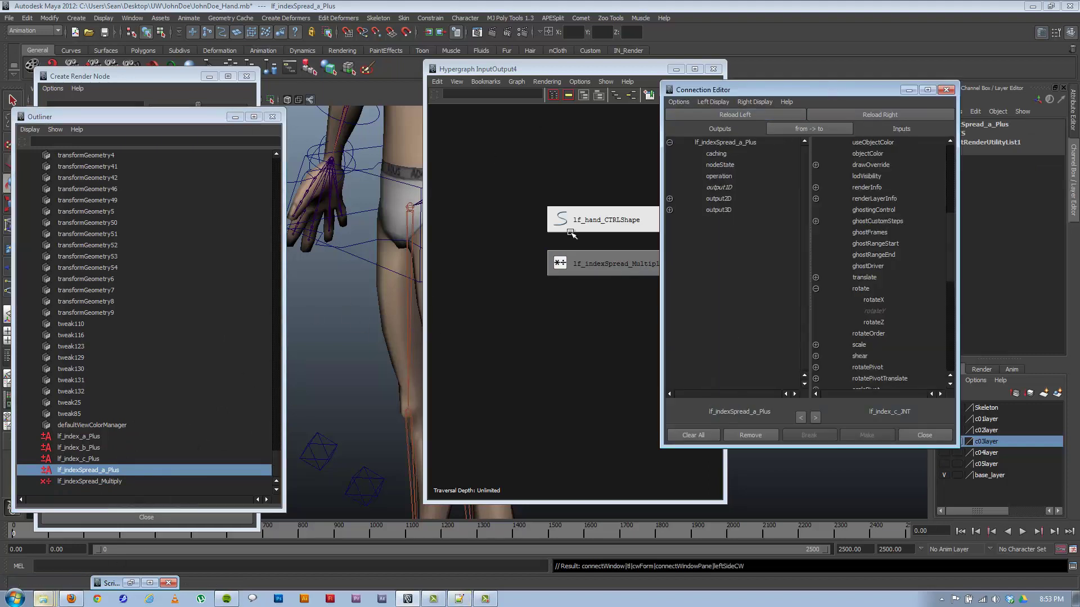
Load lf_indexSpread_Multiply as the Connection Editor's input node and connect lf_indexSpread_a_Plus output1D to its input1Z
left_click(568, 258)
left_click(876, 114)
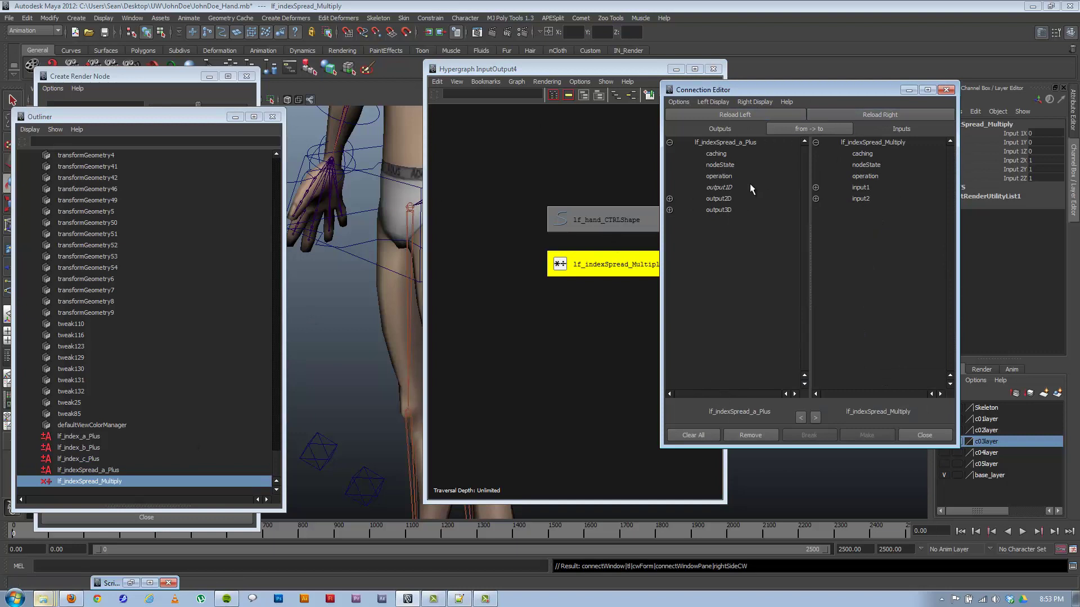
left_click(714, 186)
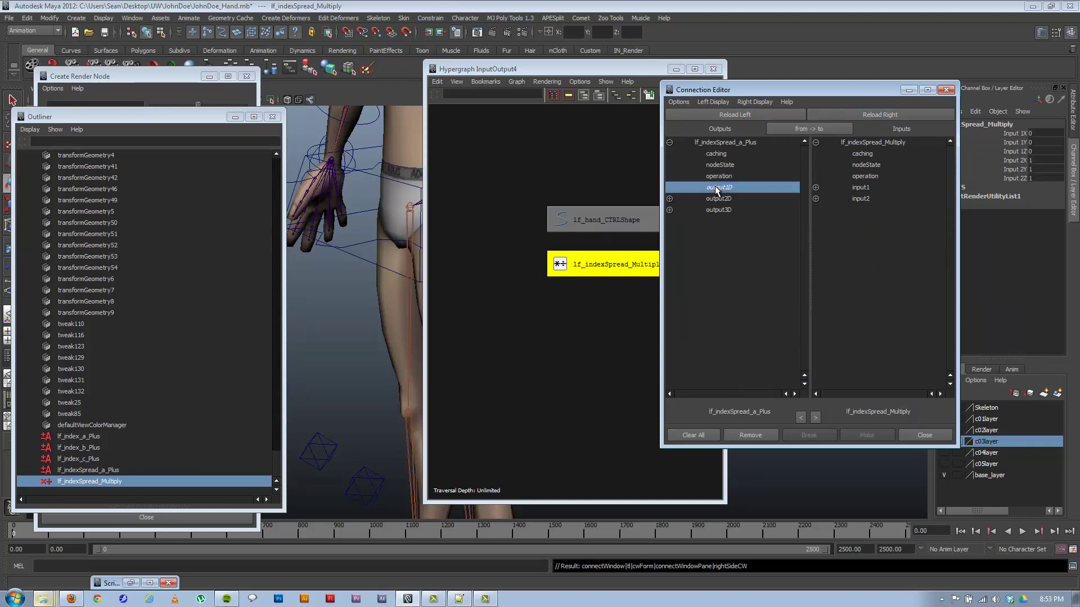
left_click(816, 188)
left_click(875, 221)
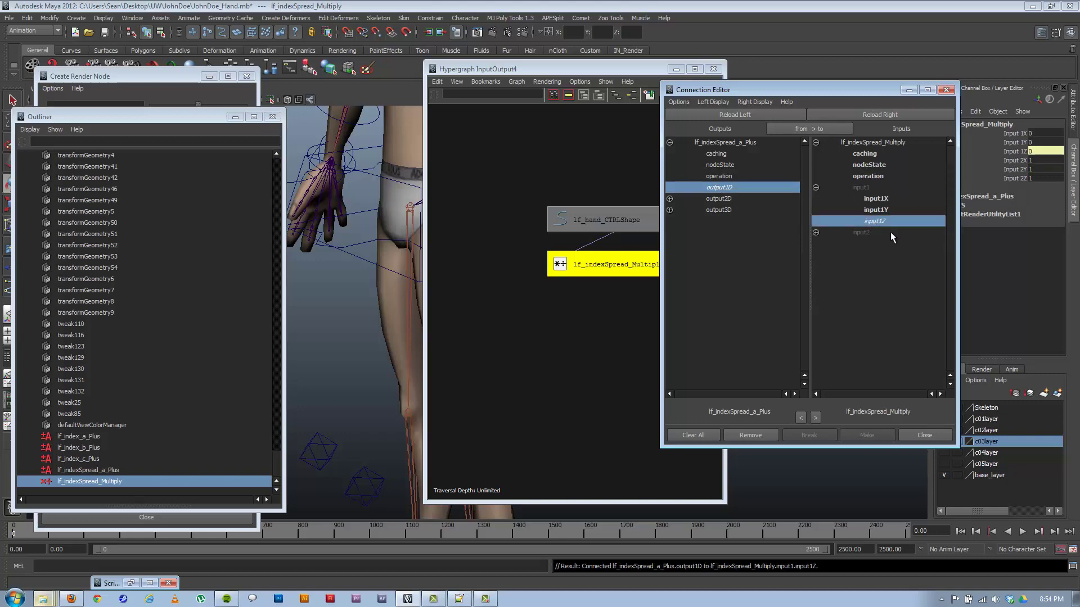
Copy the connectAttr command for input1Z from the Script Editor history and switch to Notepad++, placing the cursor after the multiplyDivide line
left_click(1073, 567)
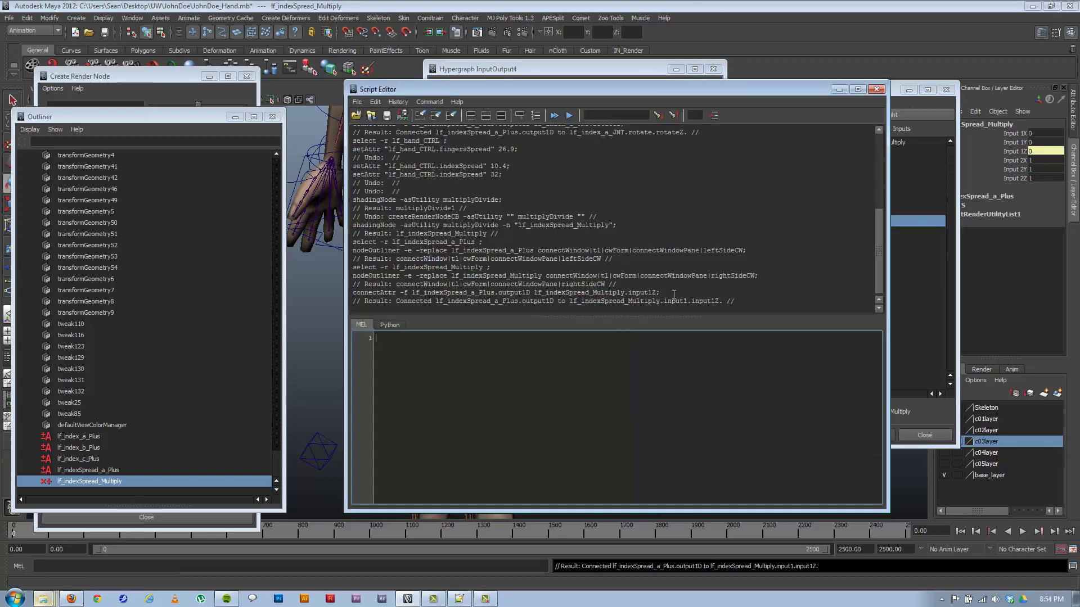
left_click_drag(673, 293, 734, 302)
left_click_drag(660, 293, 337, 295)
left_click(400, 293)
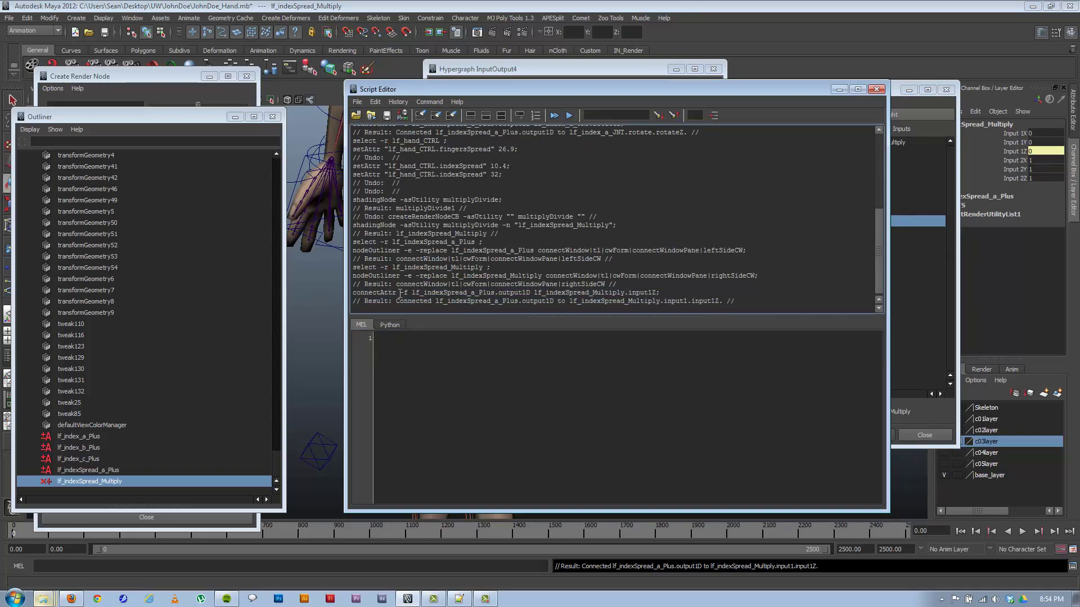
left_click_drag(682, 291, 337, 293)
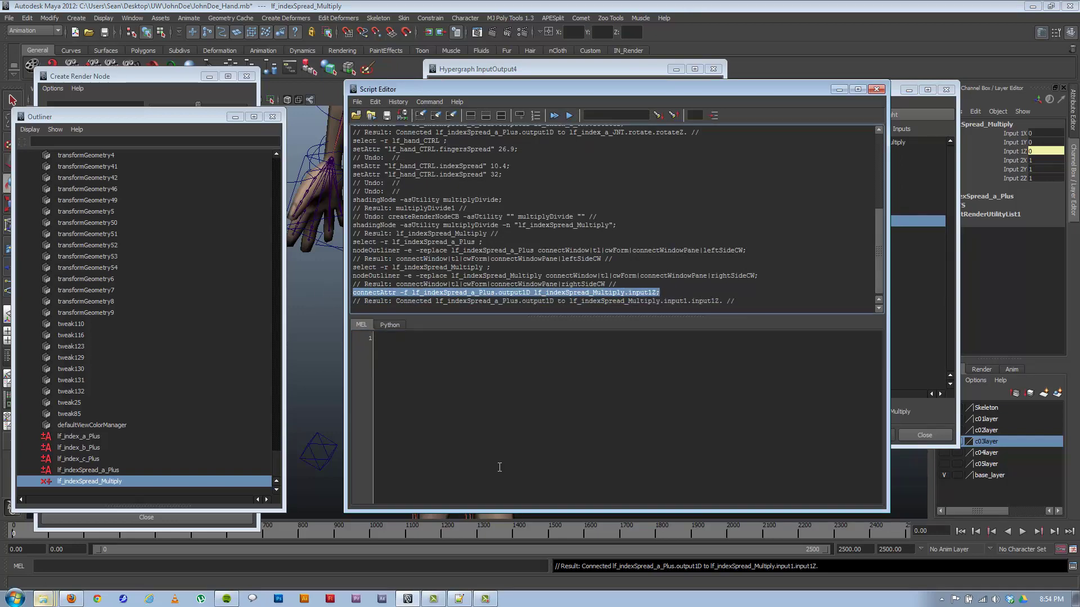
left_click(458, 596)
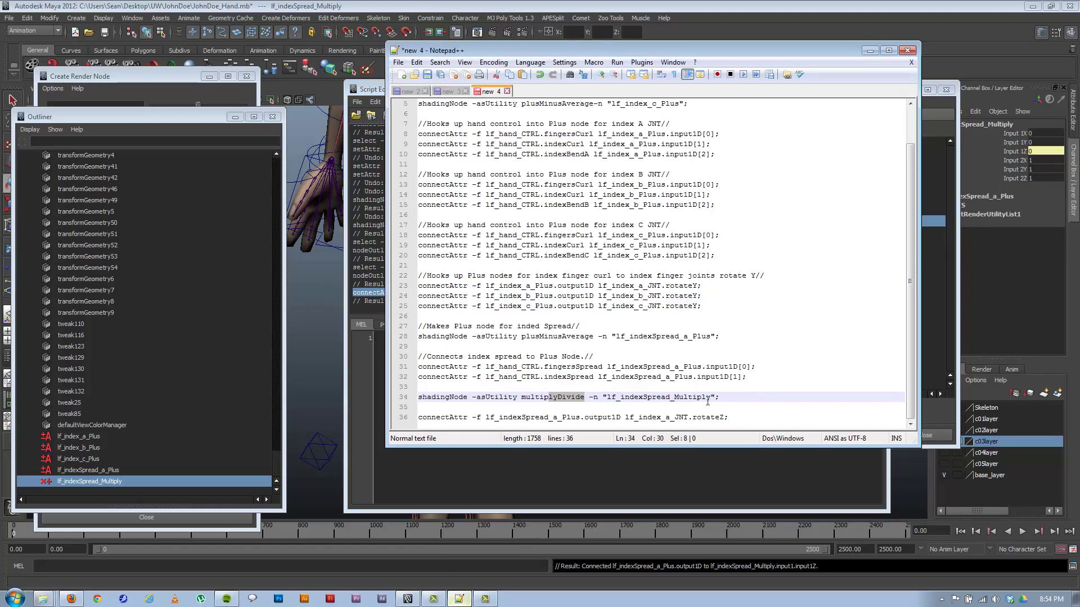
key("End")
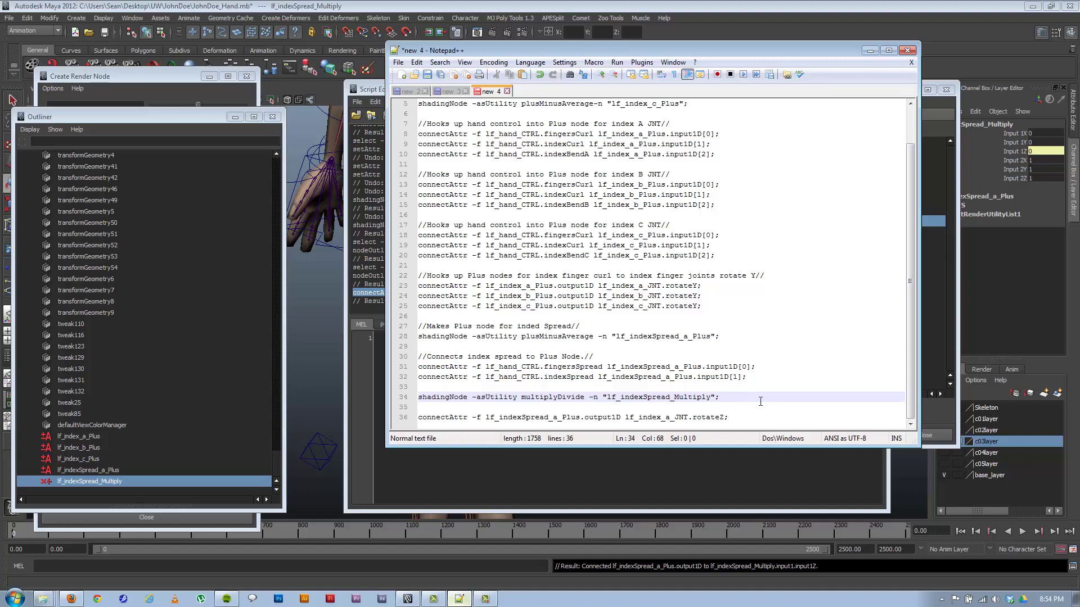
Add the copied command connecting lf_indexSpread_a_Plus.output1D to lf_indexSpread_Multiply.input1Z below the script's multiplyDivide line
key("Return")
key("Return")
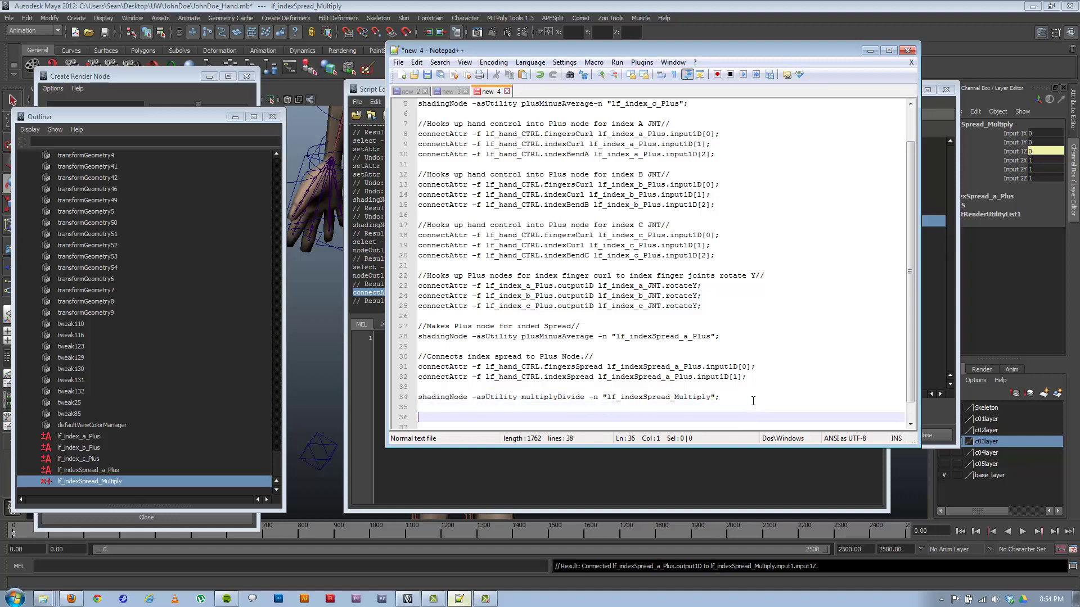
key("ctrl+v")
Insert the comment "//Makes a multiply divide node for index Spread to reverse direction.//" above the multiplyDivide line
left_click(483, 390)
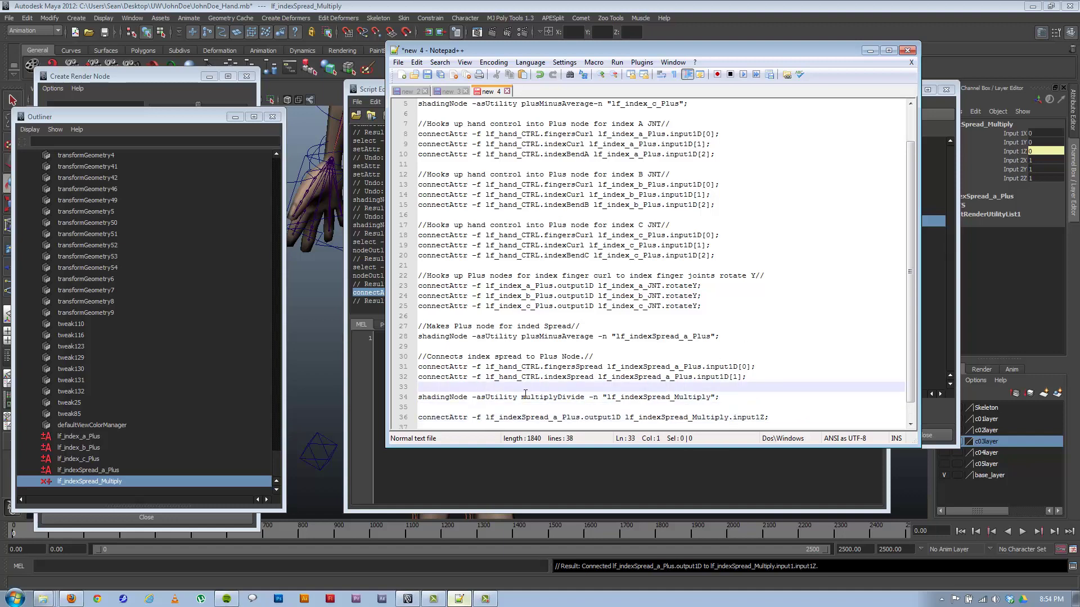
key("Return")
scroll(564, 402, "down", 1)
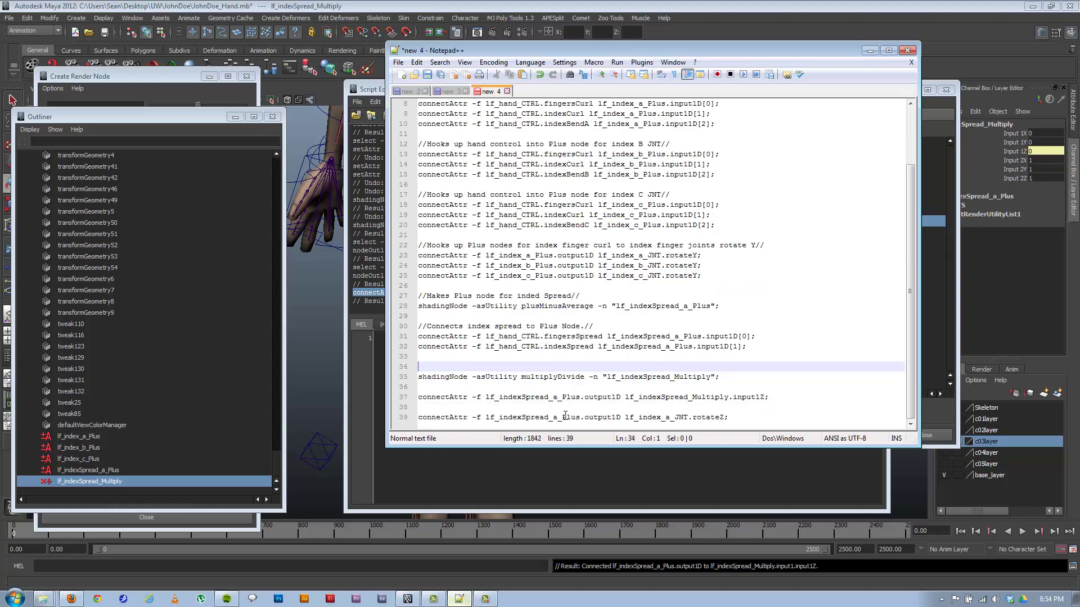
type("//Makes a multiply divide node for")
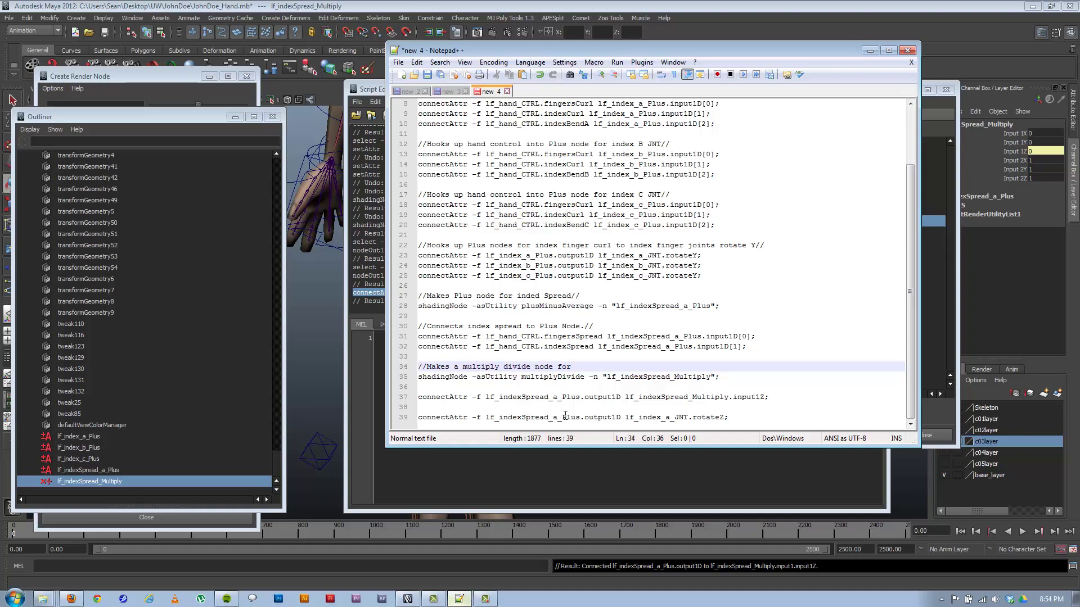
type(" index Spread to reverse direction.//")
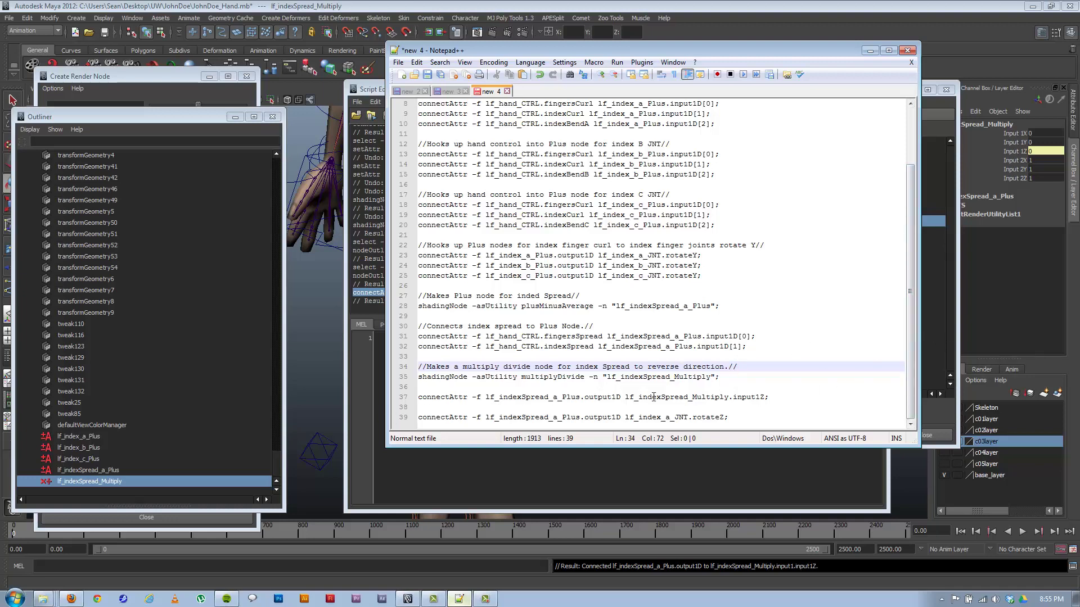
Above the input1Z connection, add the comment "//Plugs the output of the indexSpread Plus node into it's Multiply node to reverse direction.//"
left_click(480, 389)
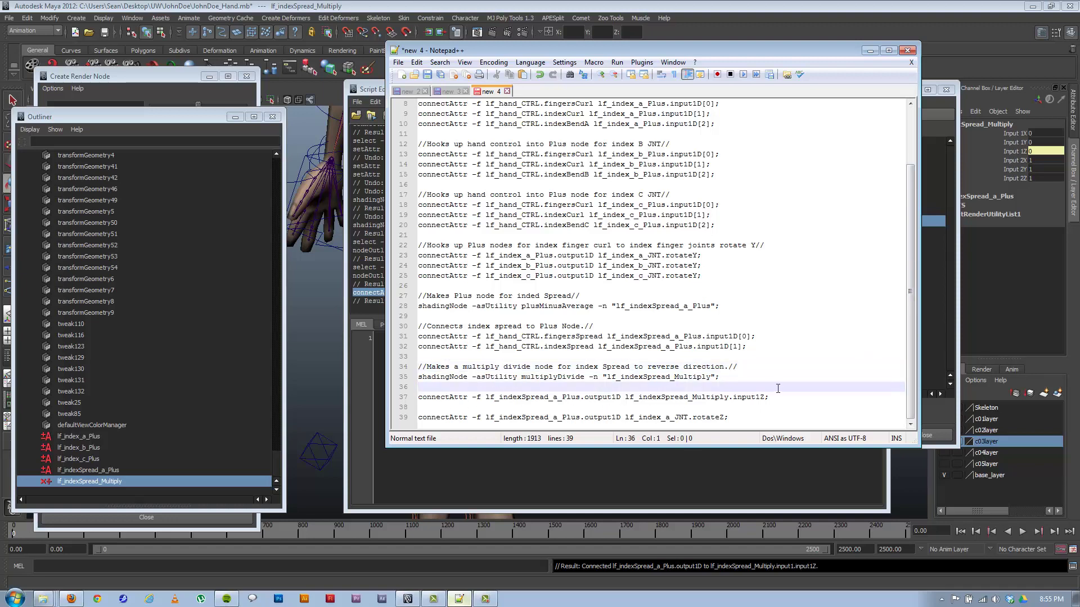
key("Return")
type("/")
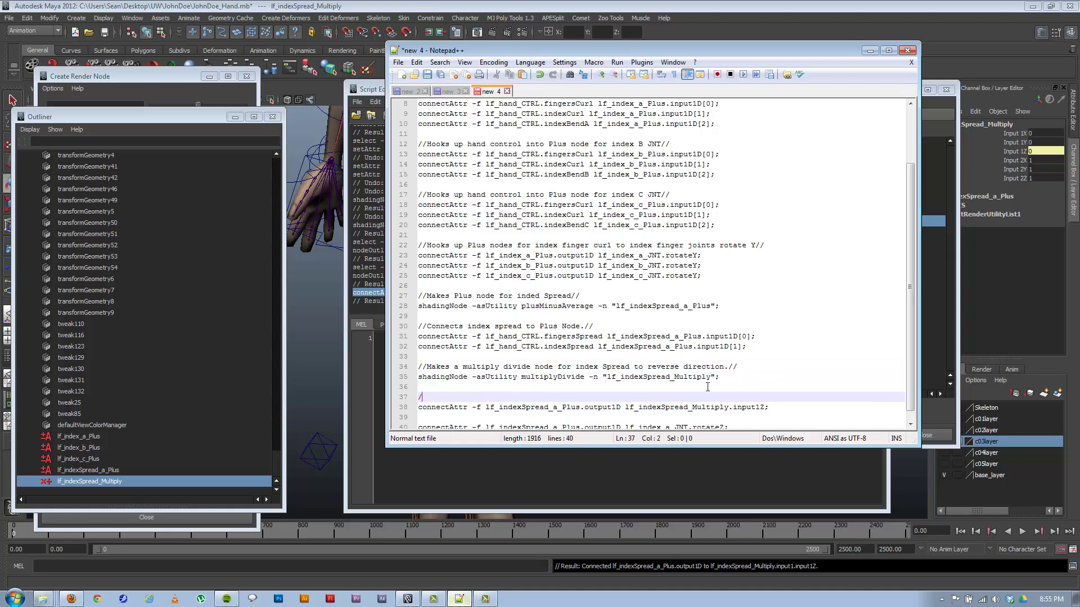
type("/Plugs the output")
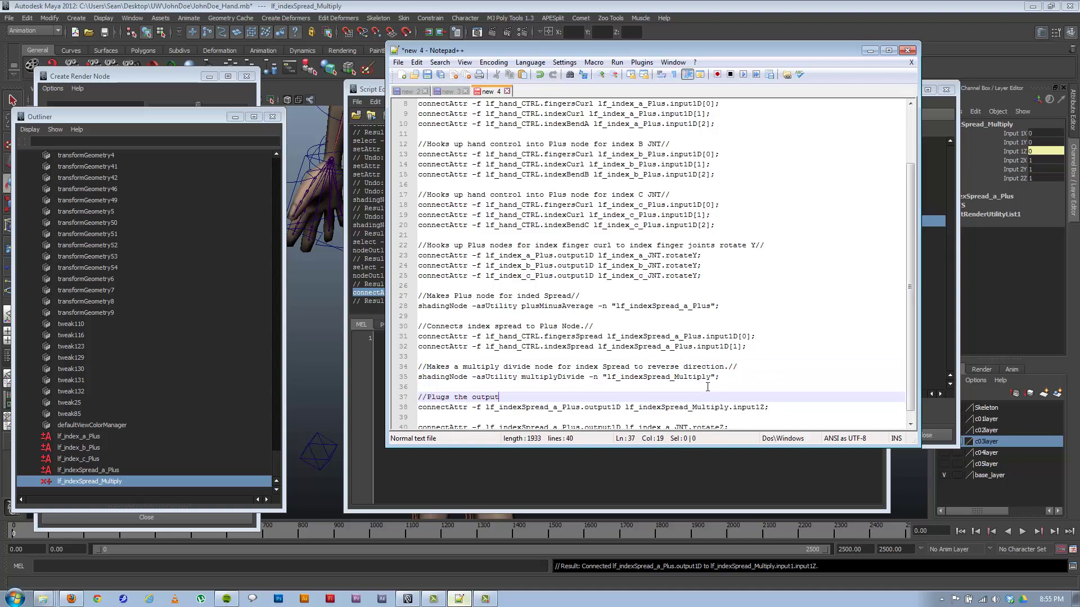
type(" of the indexSpread Plus node into th")
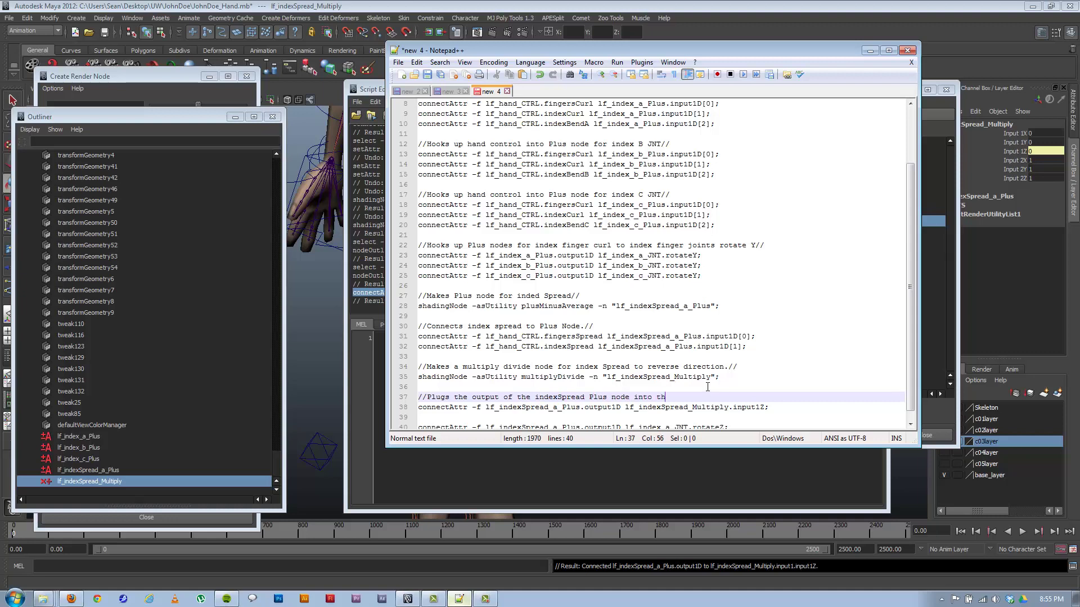
key("BackSpace")
key("BackSpace")
type("it's Multiply node to reverse direc")
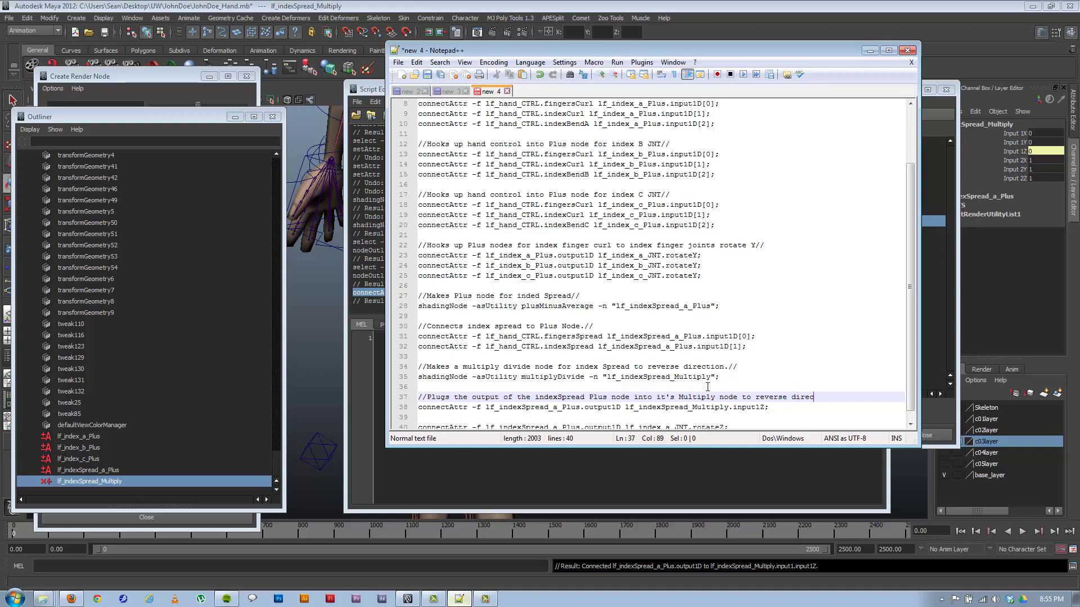
type("tion.//")
Switch to Maya and set Input 2Z of the lf_indexSpread_Multiply node to -1
left_click(109, 483)
left_click(908, 89)
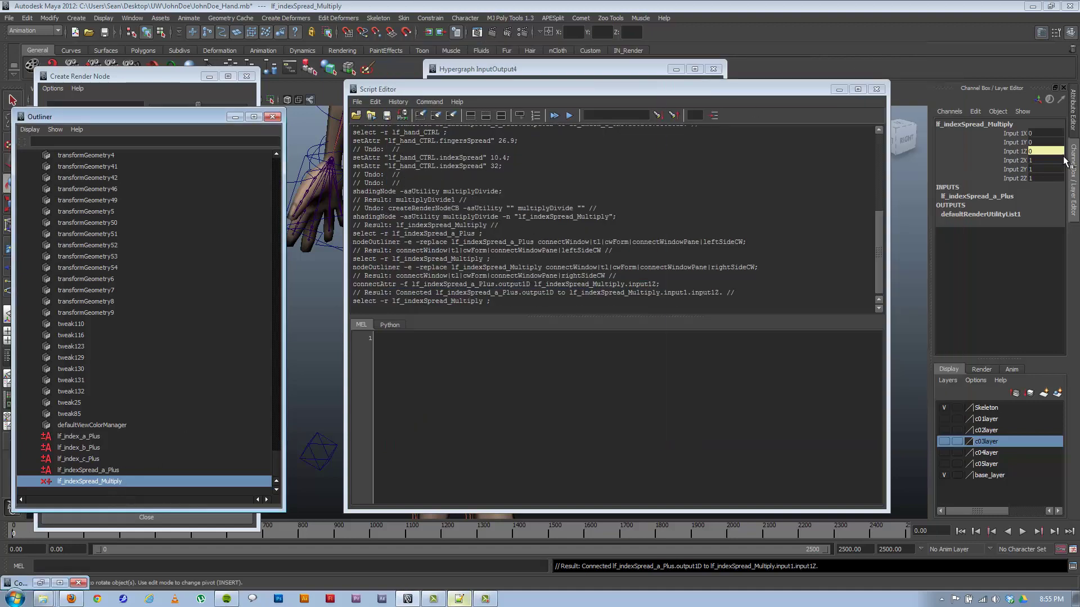
left_click(1036, 177)
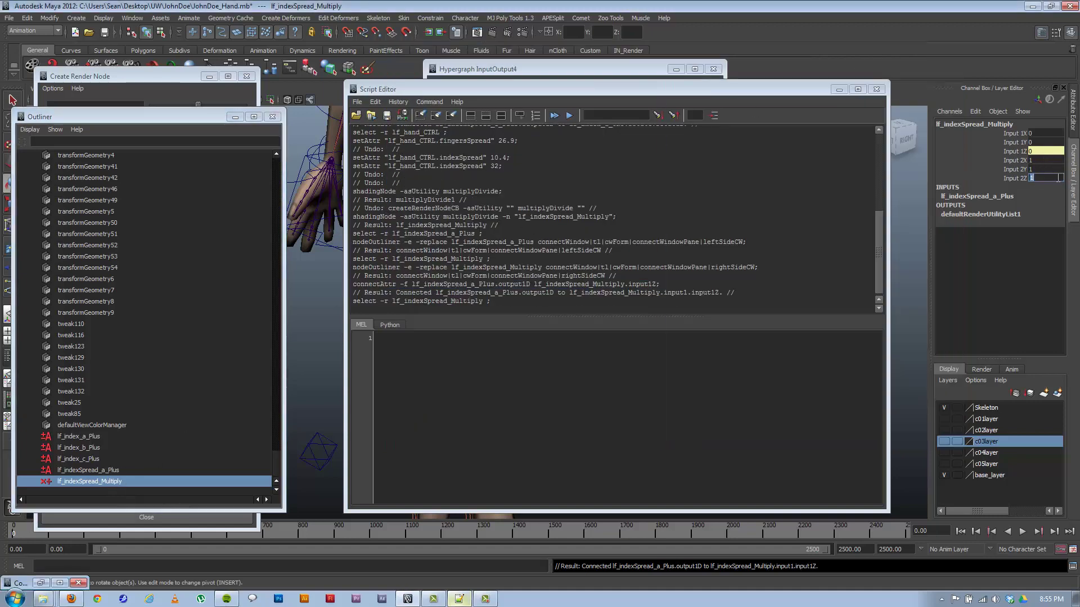
type("-1")
key("Return")
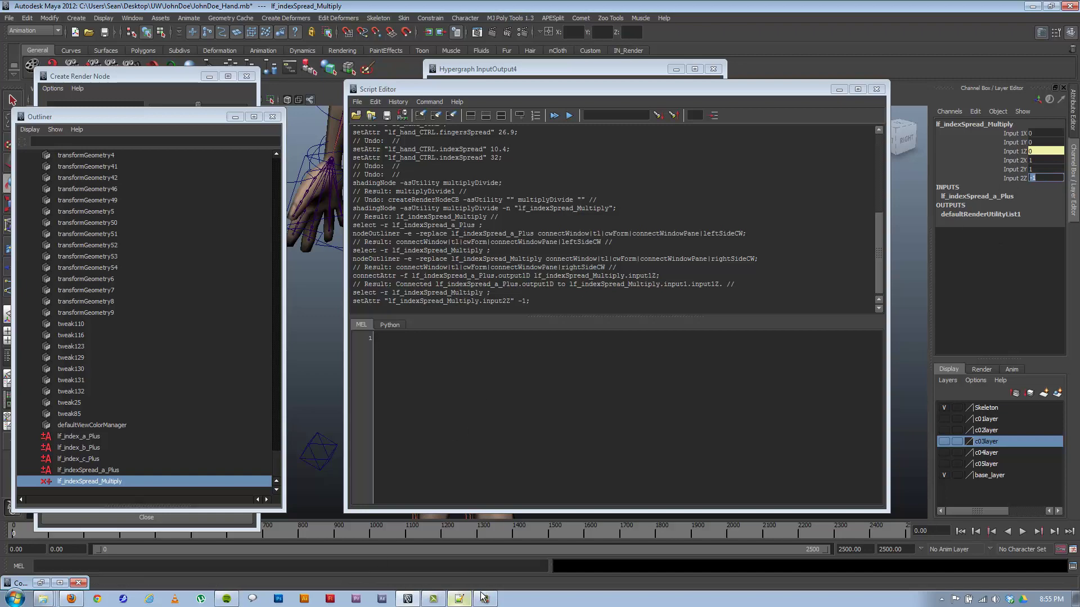
Switch to Notepad++ and change the source attribute in the final rotateZ connection line to lf_indexSpread_Multiply.output1Z
left_click(459, 599)
scroll(647, 372, "down", 1)
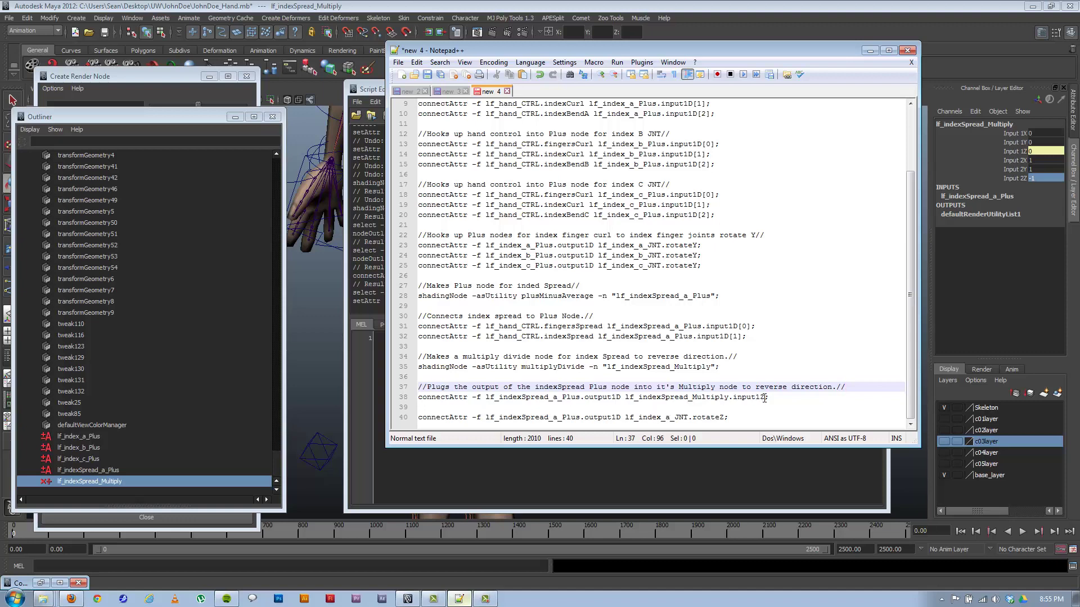
left_click_drag(764, 398, 626, 398)
key("ctrl+c")
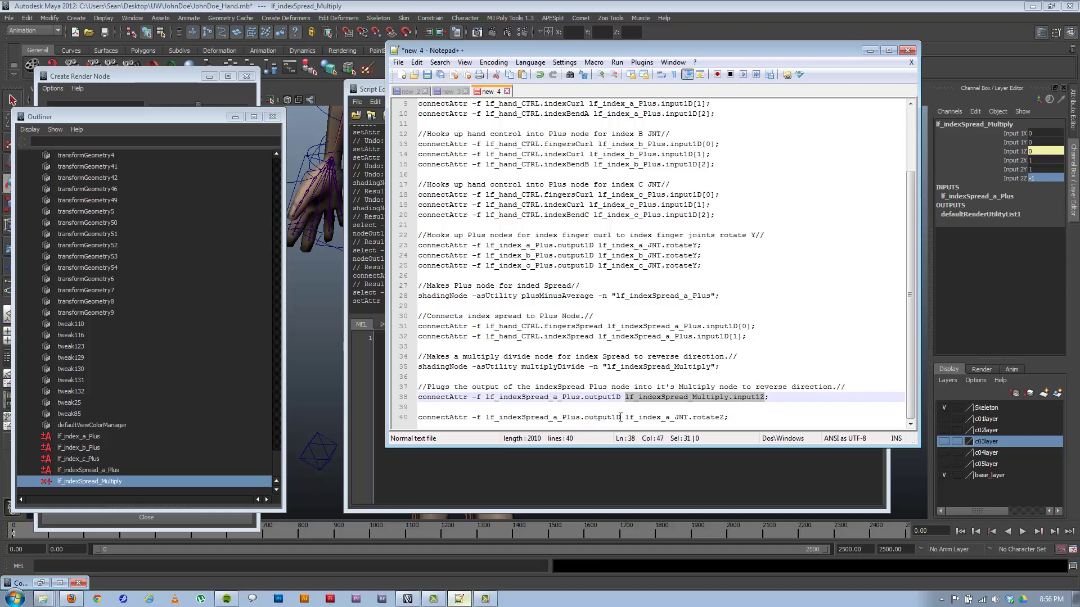
left_click_drag(621, 417, 487, 420)
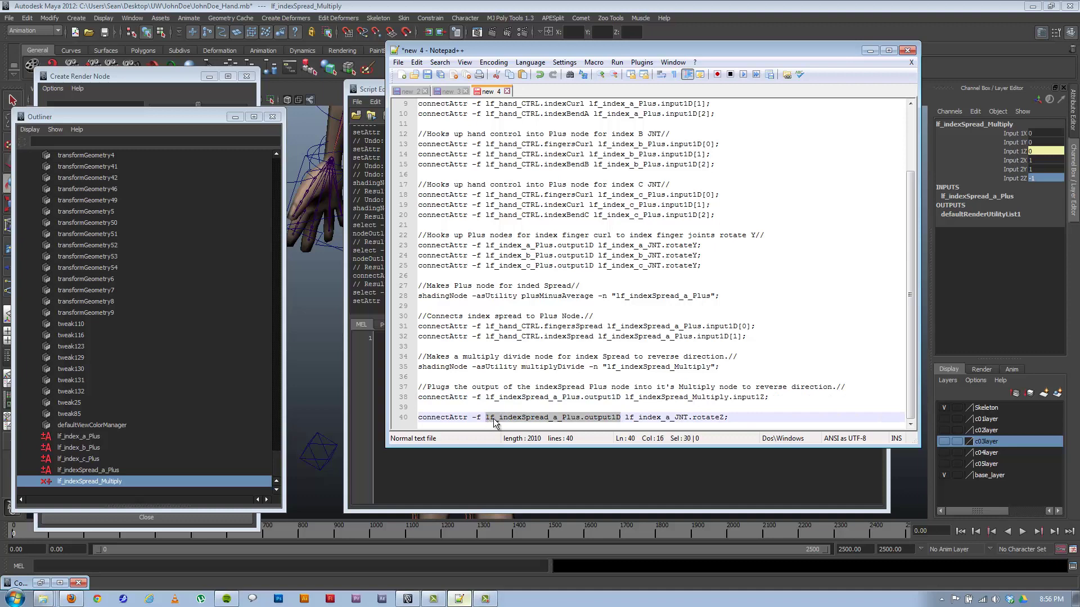
key("ctrl+v")
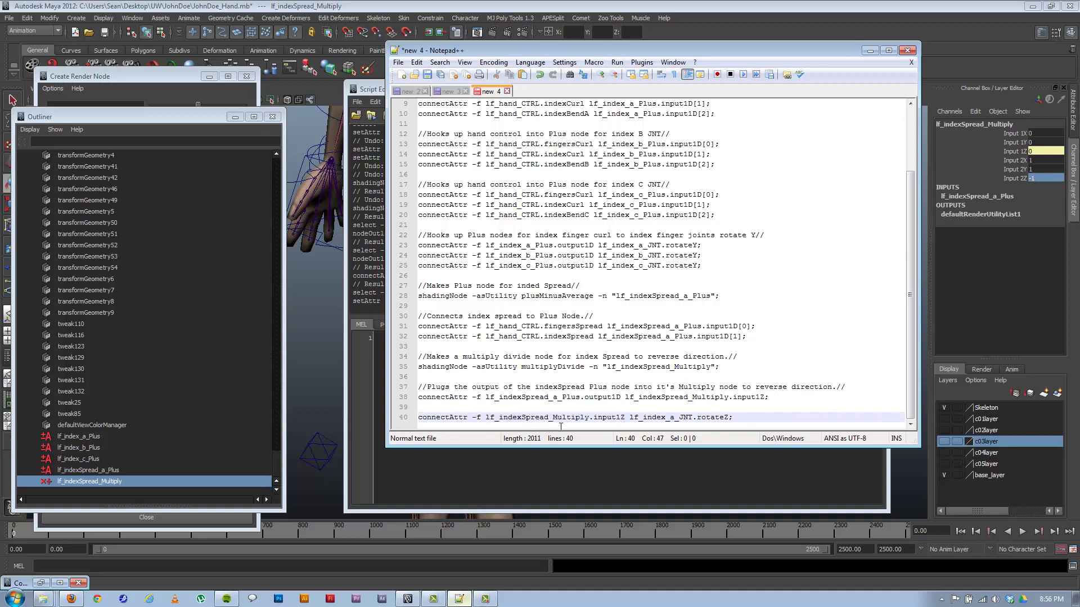
left_click(600, 418)
key("BackSpace")
key("BackSpace")
type("out")
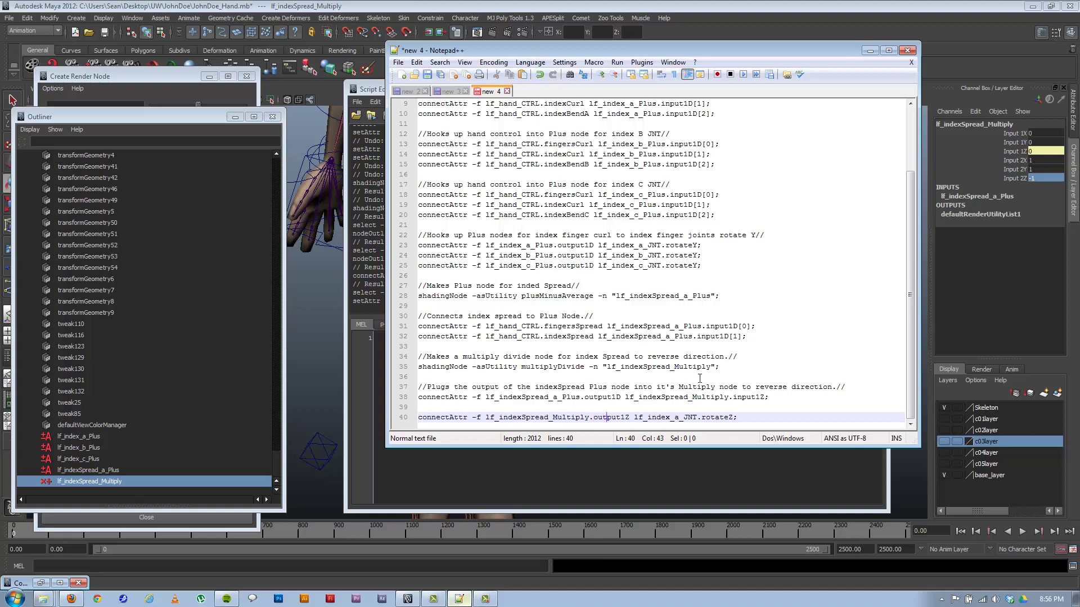
Try to run the edited rotateZ connection line in Maya's Script Editor, and clear the command entry
left_click_drag(742, 417, 418, 419)
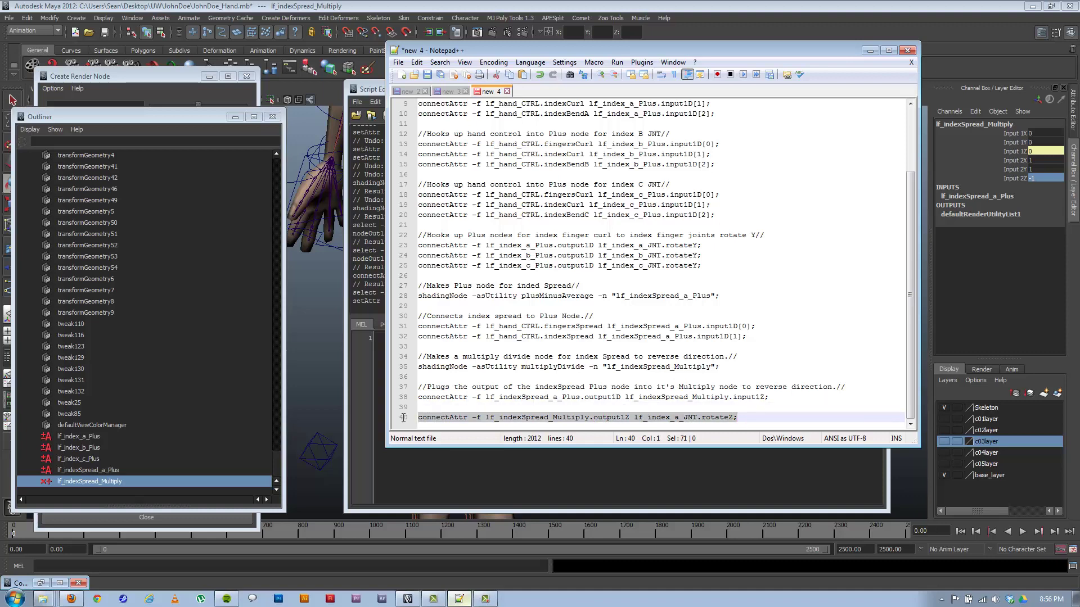
key("ctrl+c")
left_click(669, 417)
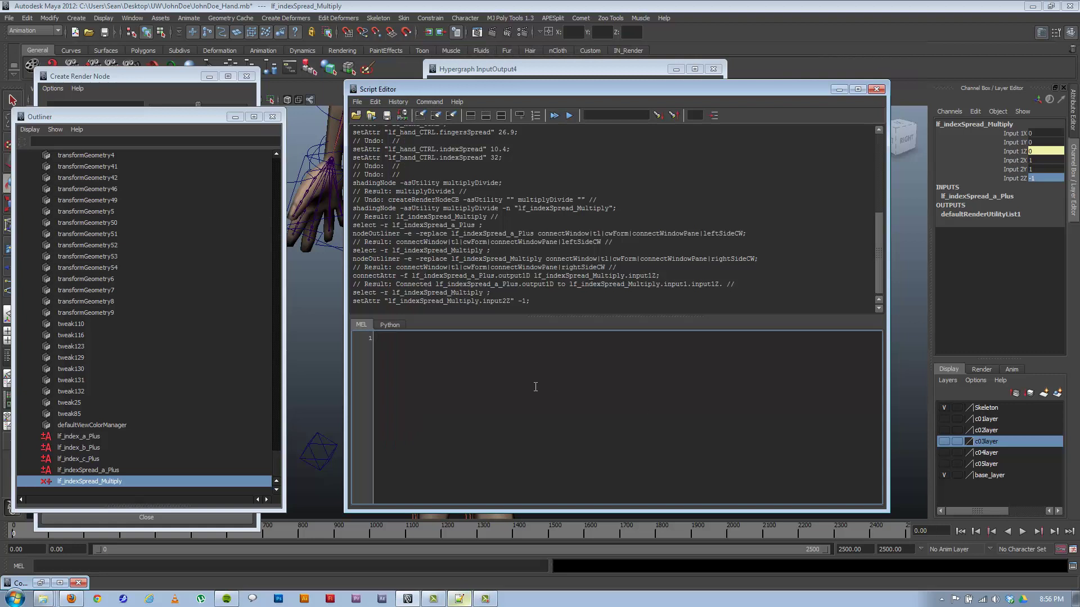
key("ctrl+v")
key("ctrl+Return")
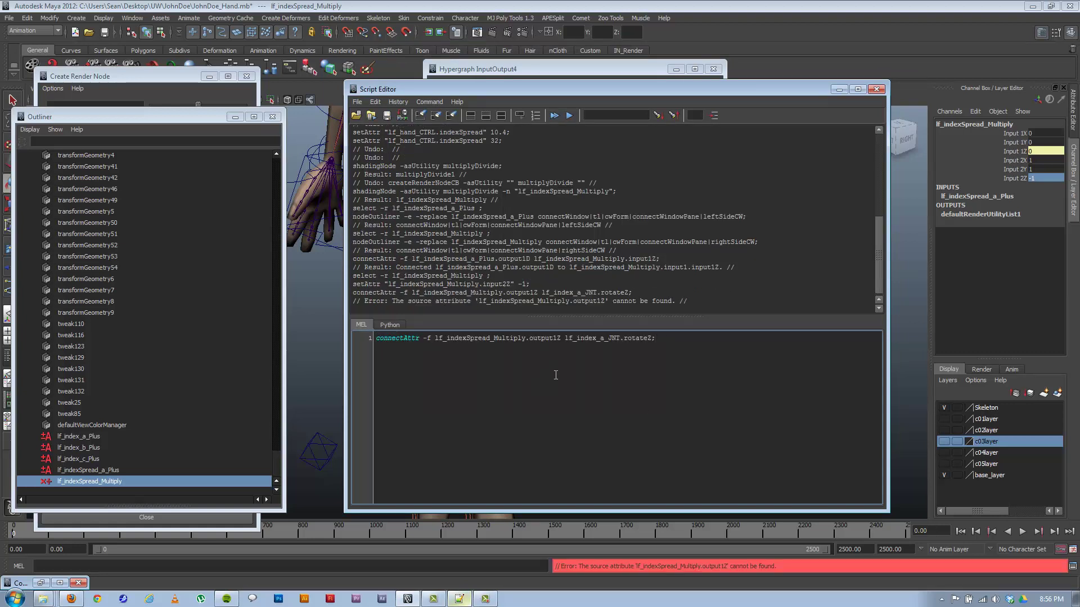
key("ctrl+a")
key("BackSpace")
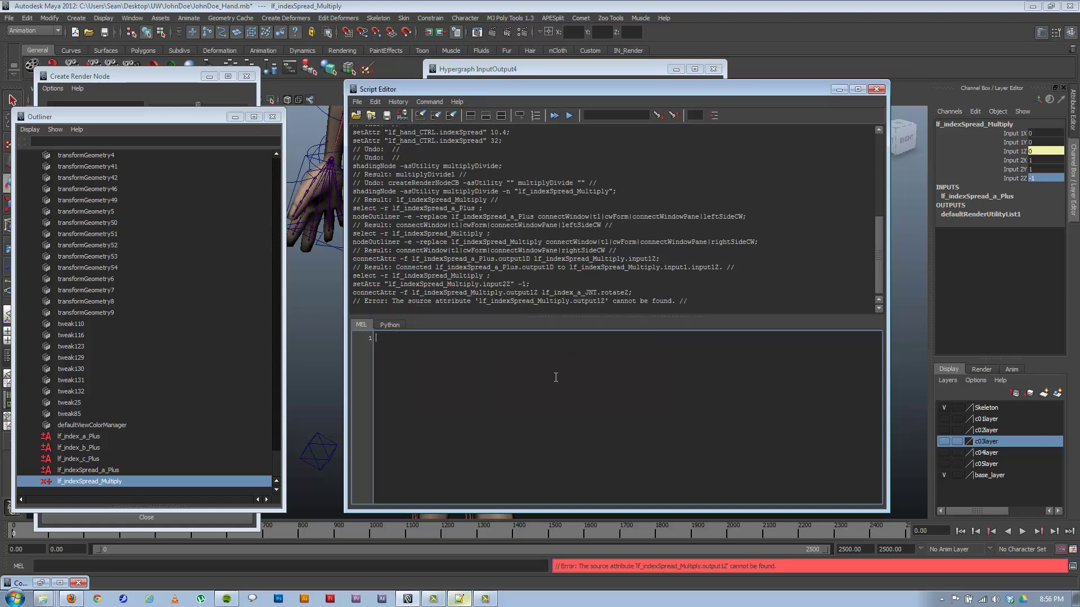
Load lf_indexSpread_Multiply as the outputs and the lf_index_a_JNT joint as the inputs in Maya's Connection Editor
left_click(838, 89)
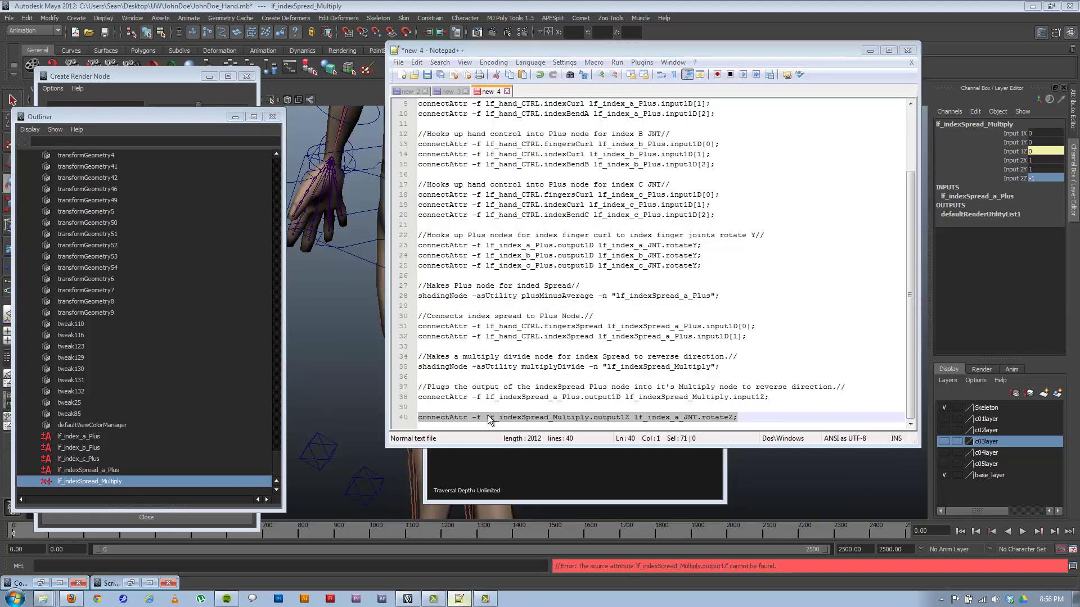
left_click(459, 600)
left_click(40, 583)
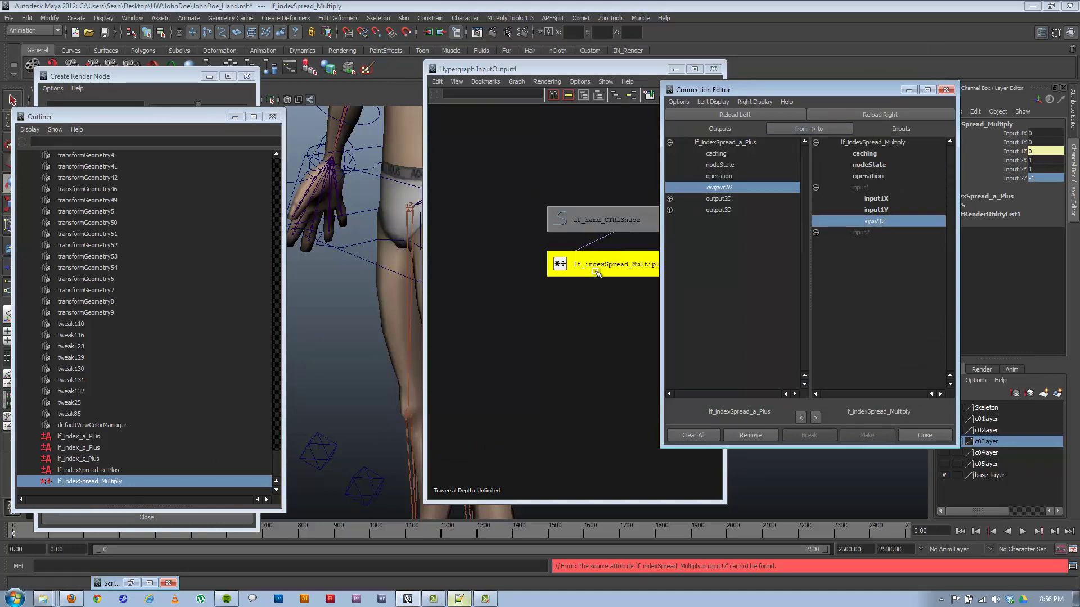
left_click(624, 265)
left_click(790, 113)
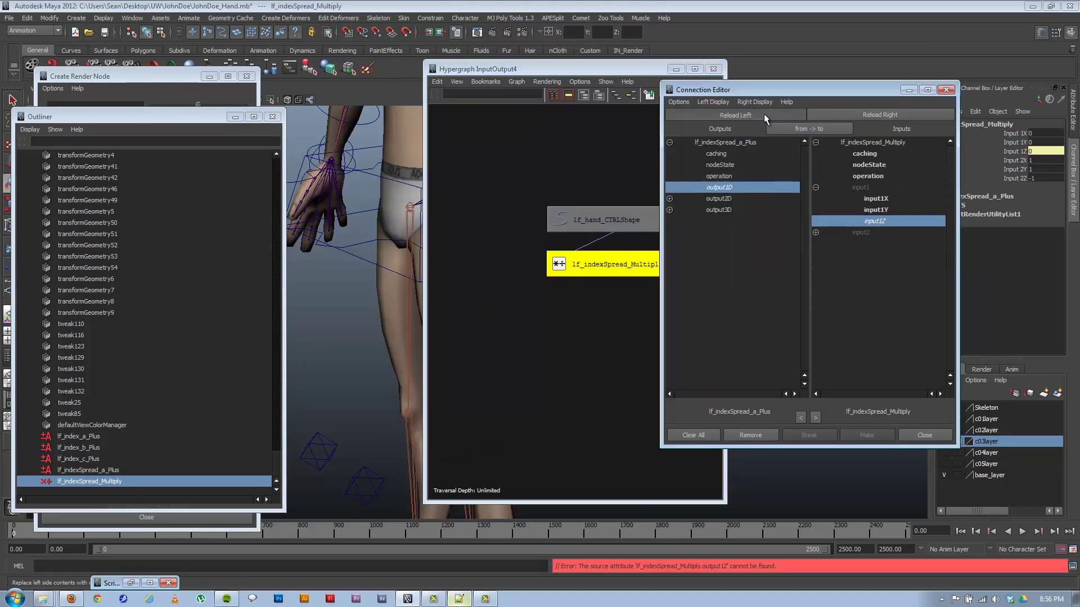
left_click(676, 68)
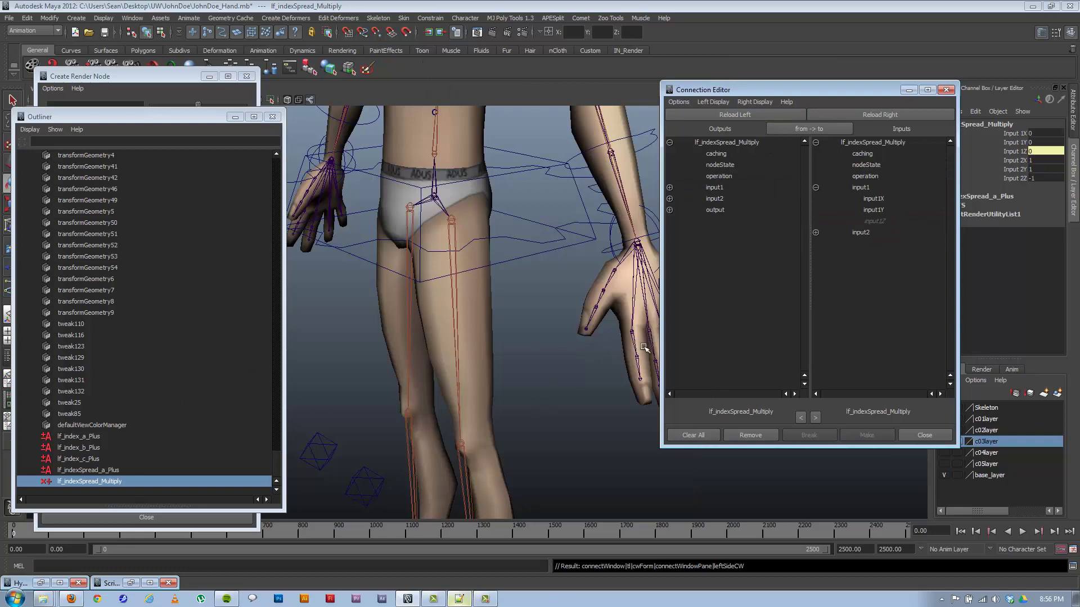
middle_click_drag(616, 341, 586, 343, "alt")
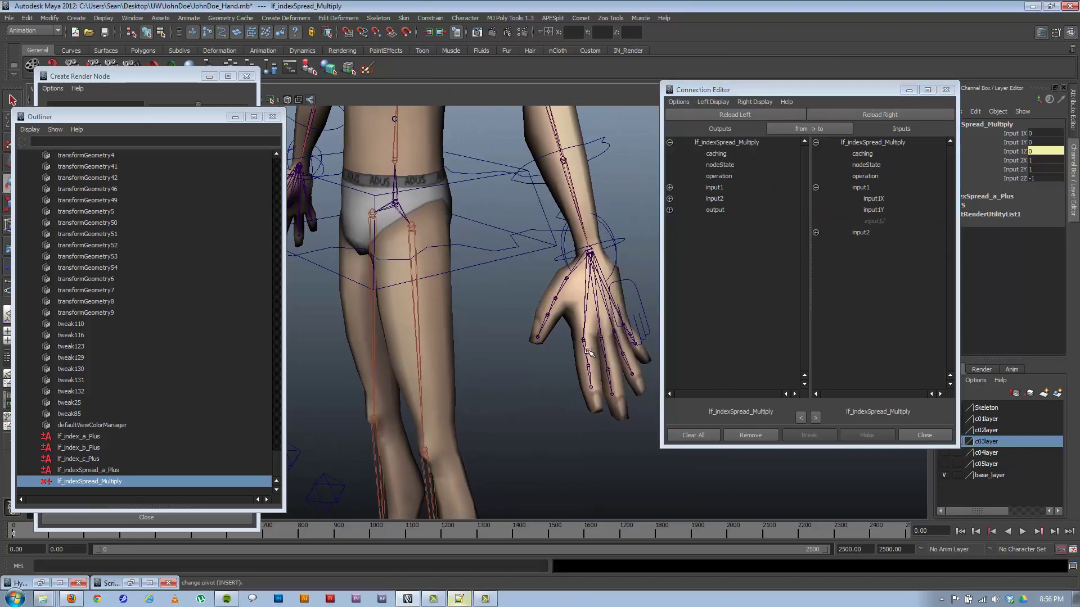
left_click(585, 343)
left_click(860, 113)
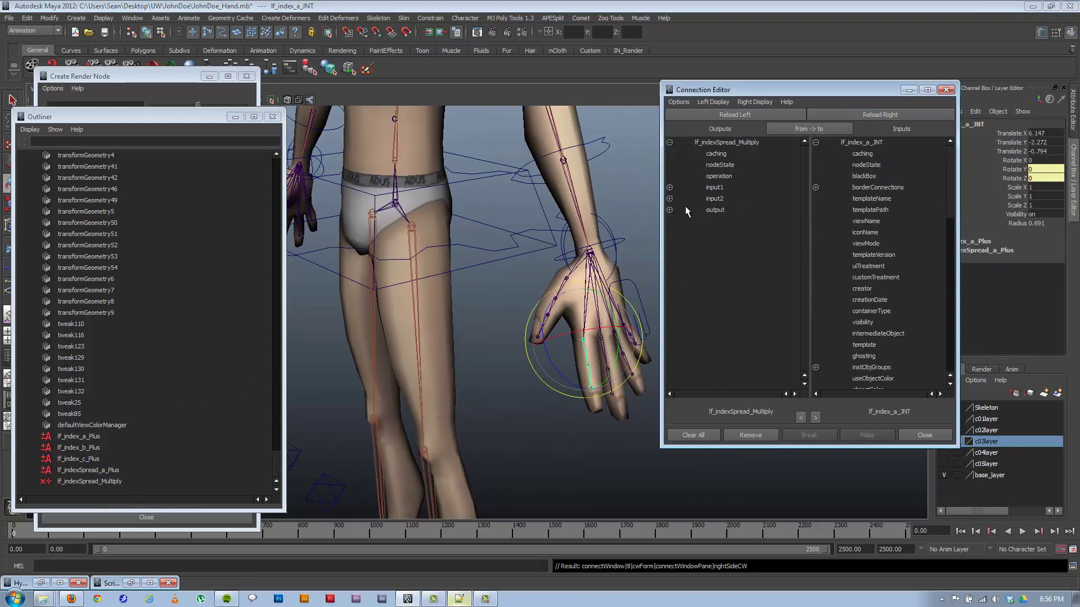
Connect outputZ of lf_indexSpread_Multiply to rotateZ of lf_index_a_JNT
left_click(669, 210)
left_click(729, 243)
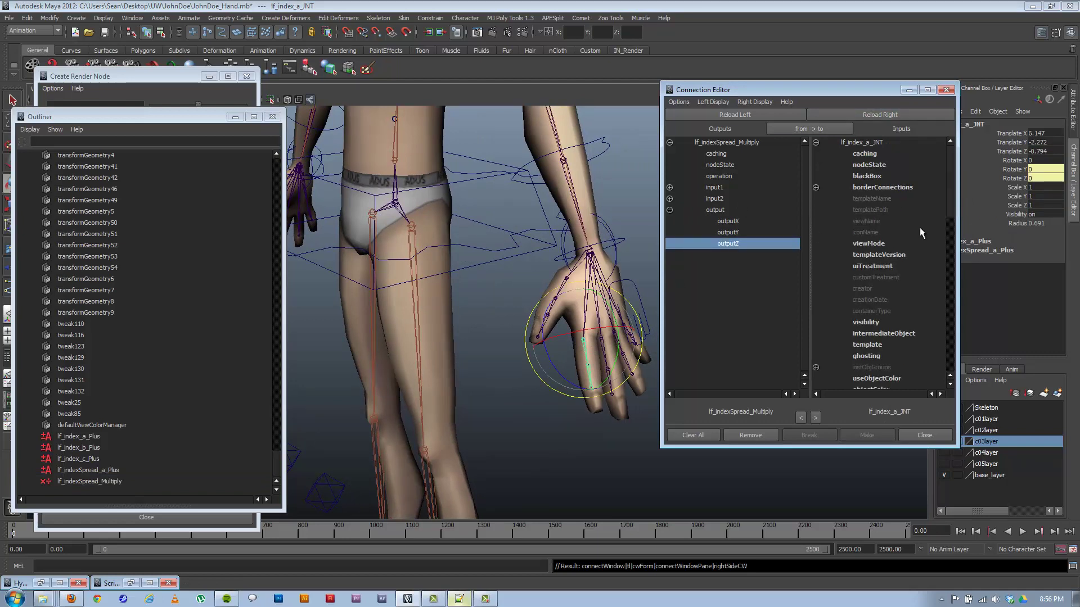
scroll(897, 260, "down", 5)
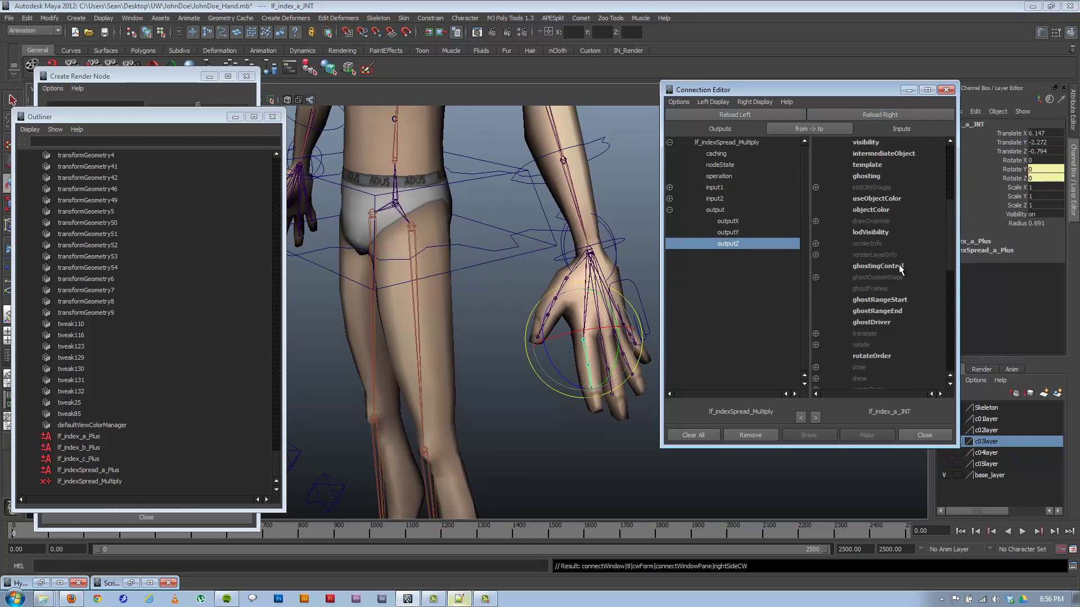
left_click(815, 345)
left_click(880, 378)
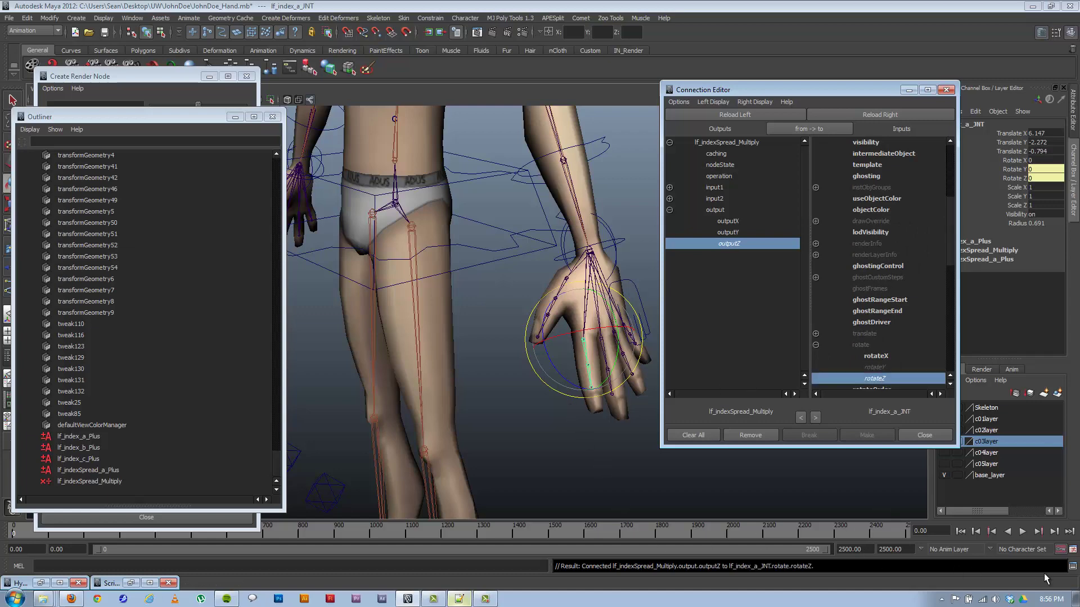
Using the connection command logged in the Script Editor, correct the source in the Notepad++ script's last line to lf_indexSpread_Multiply.outputZ
left_click(1073, 566)
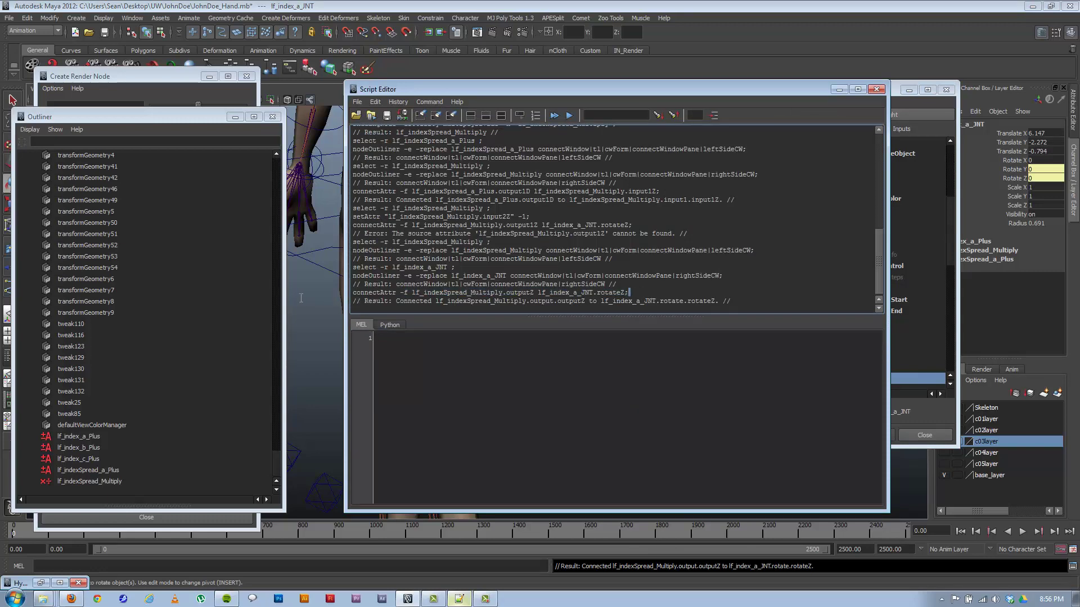
left_click_drag(641, 292, 288, 291)
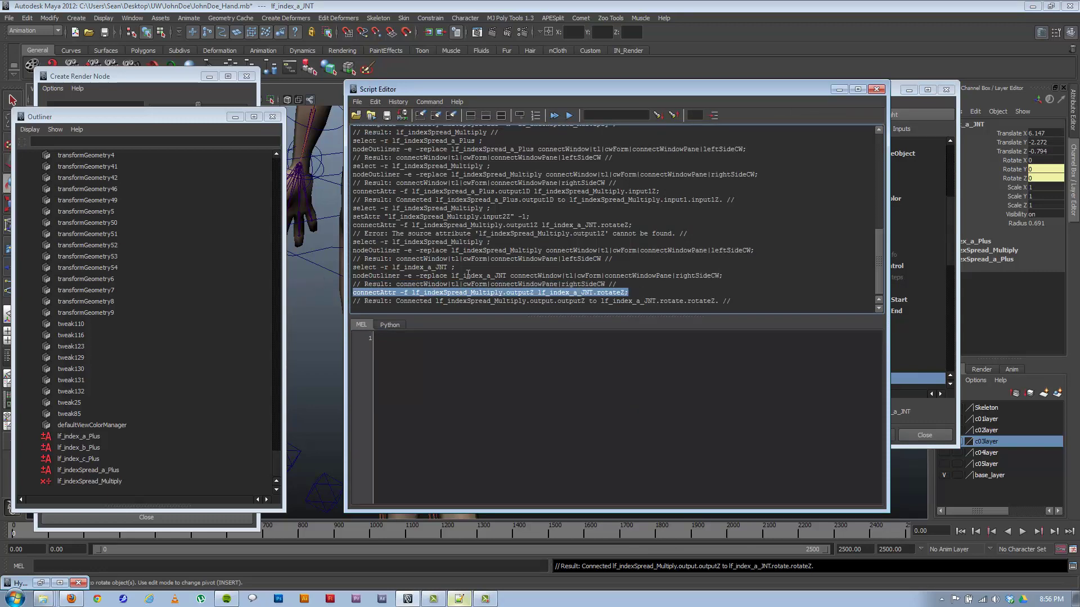
left_click(459, 599)
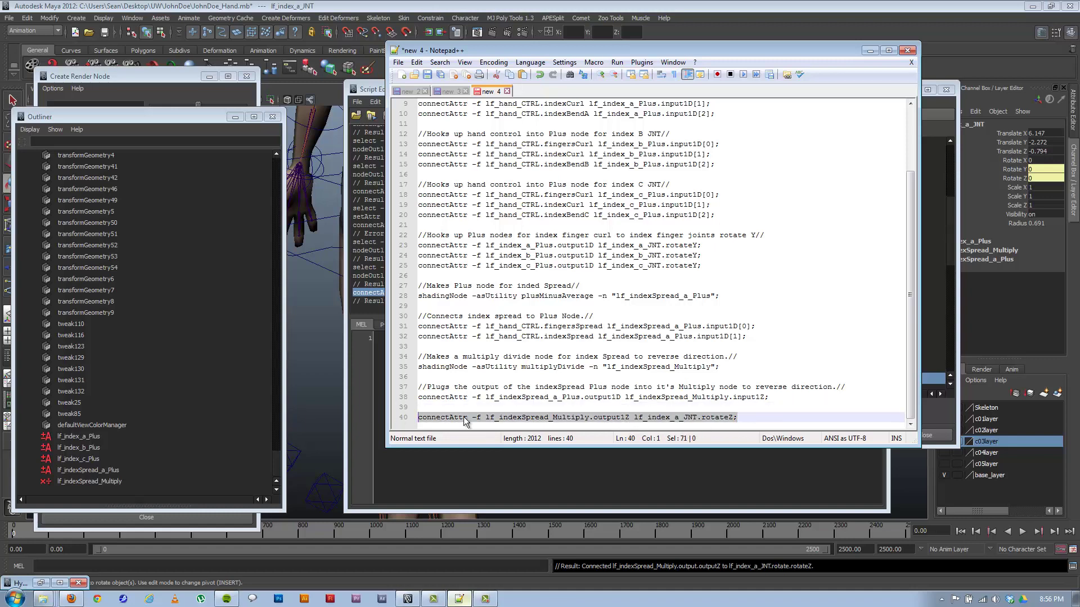
left_click(627, 417)
key("BackSpace")
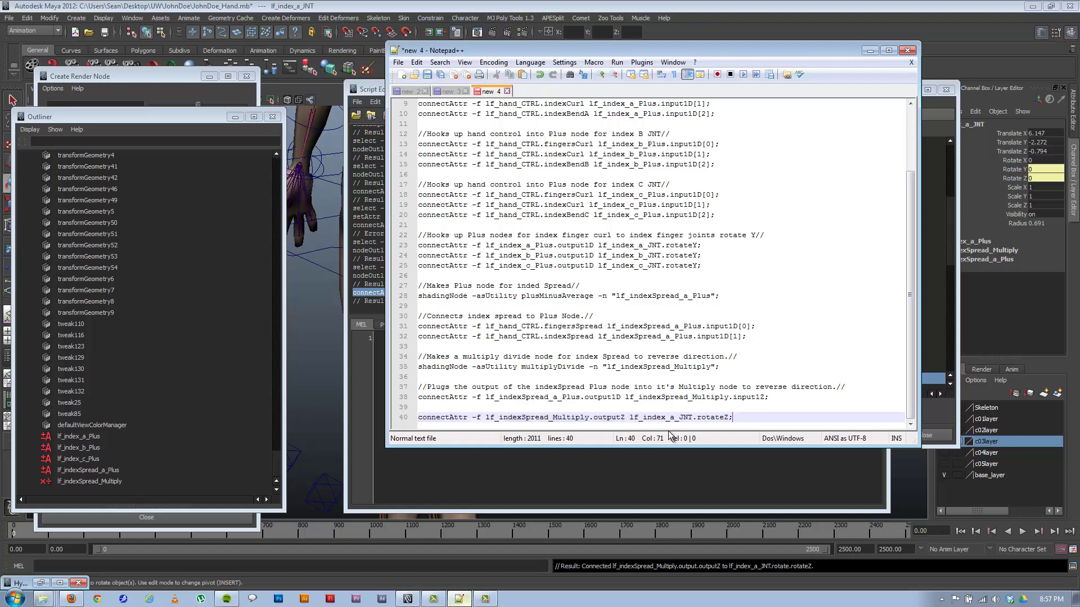
Test the Fingers Spread attribute of lf_hand_CTRL on the index finger in Maya, and undo the trial values
key("End")
left_click(870, 51)
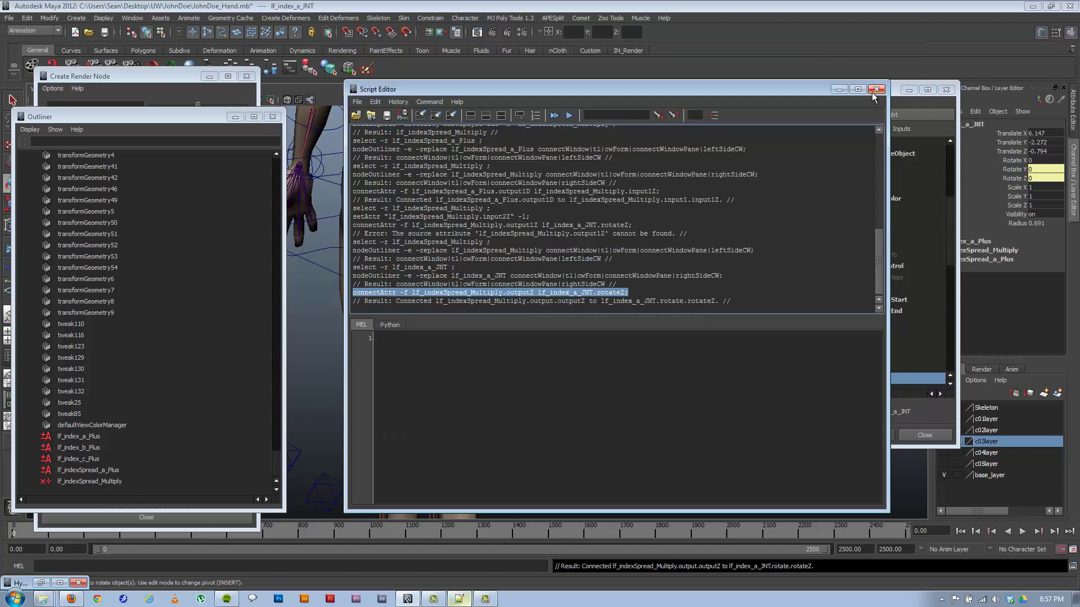
left_click(908, 90)
left_click(909, 90)
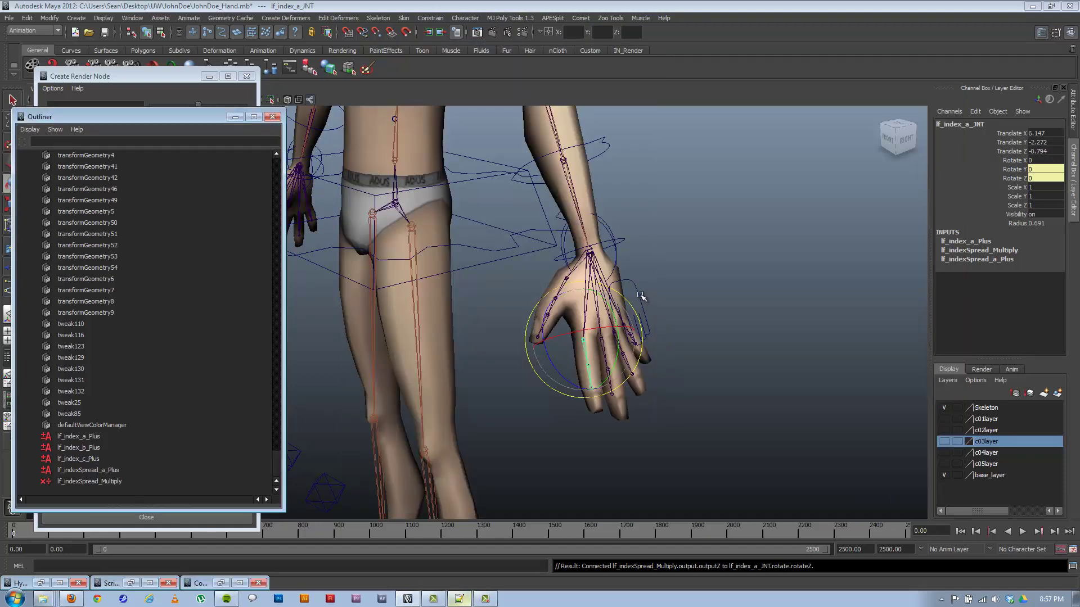
left_click(641, 299)
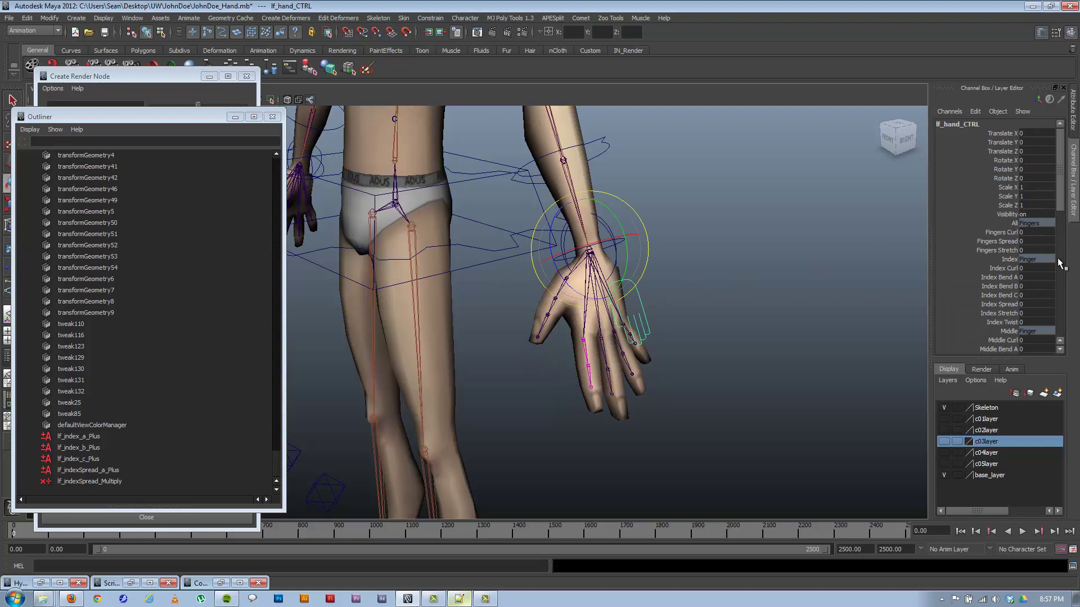
scroll(1062, 242, "down", 4)
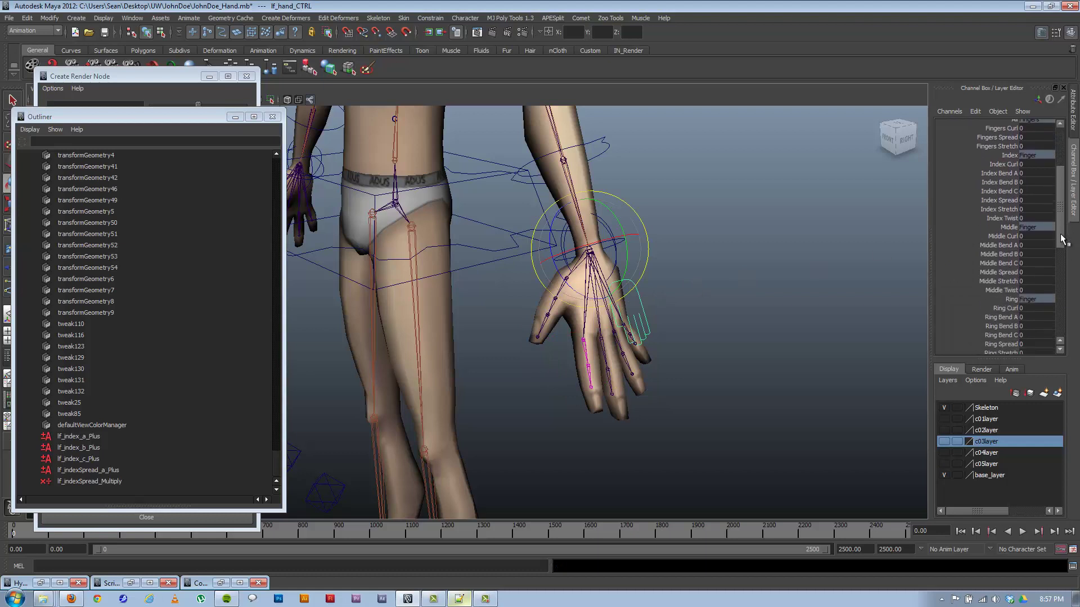
scroll(1046, 242, "up", 4)
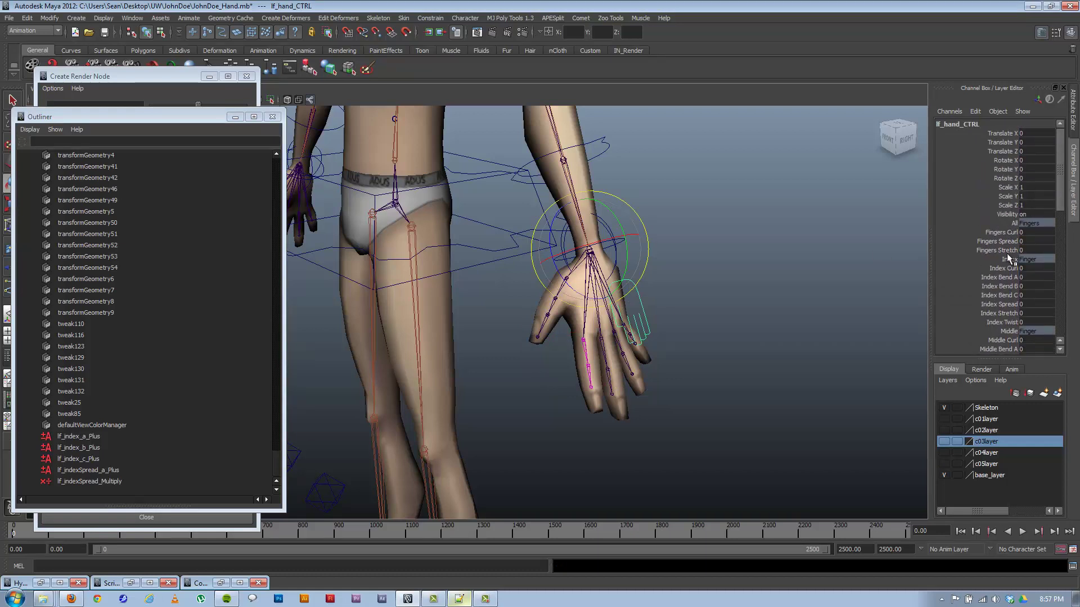
left_click(998, 242)
middle_click_drag(789, 253, 699, 333)
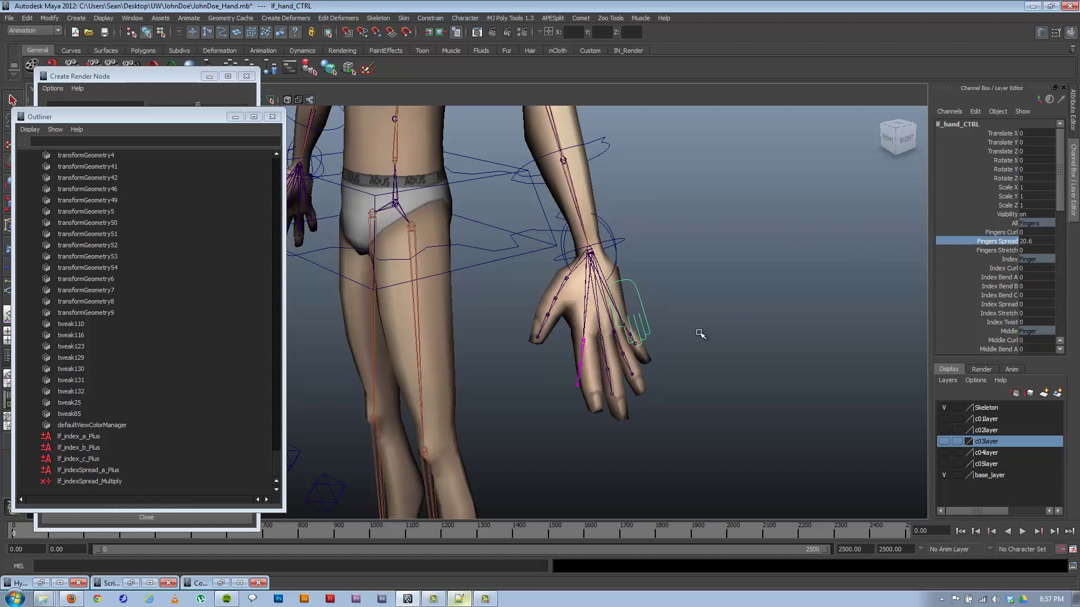
key("ctrl+z")
key("ctrl+z")
Copy the logged setAttr "lf_indexSpread_Multiply.input2Z" -1; command from Maya's Script Editor into the Notepad++ script, below the multiplyDivide creation line
left_click(460, 599)
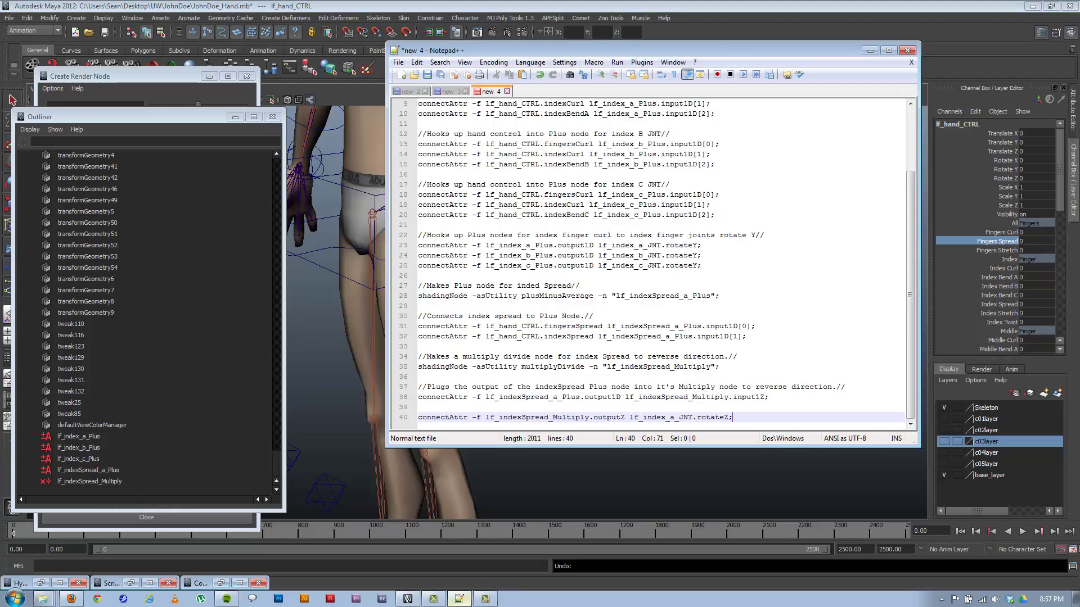
left_click(1072, 566)
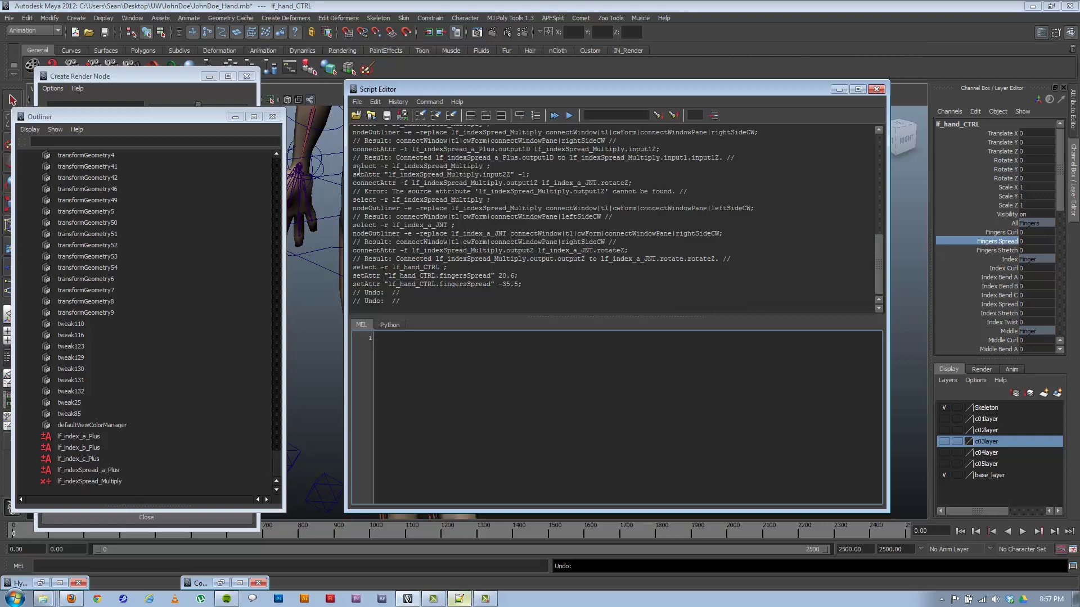
left_click(554, 165)
triple_click(562, 173)
key("ctrl+c")
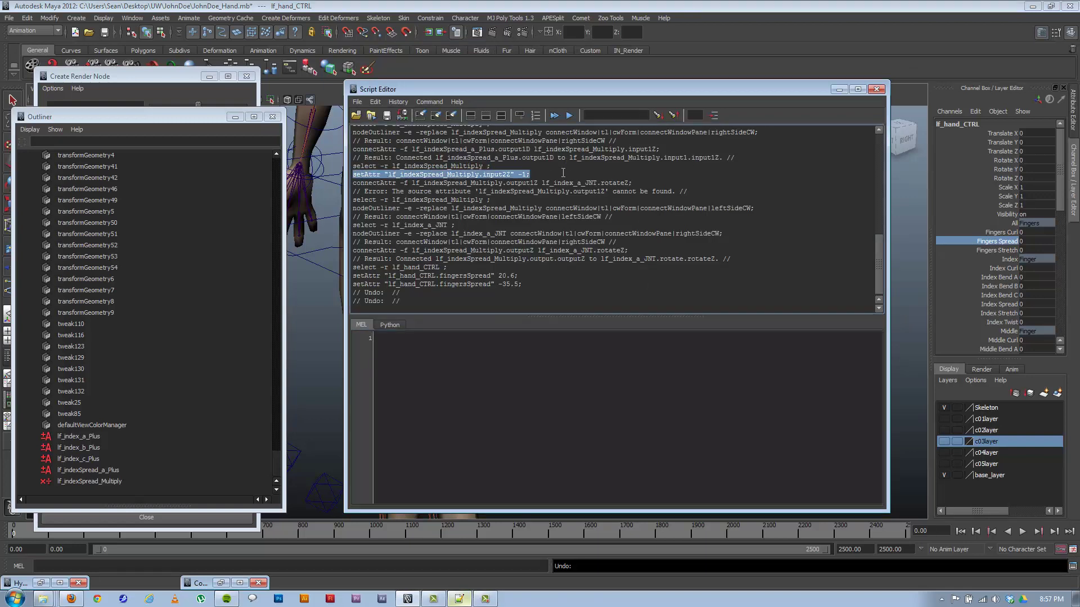
left_click(459, 599)
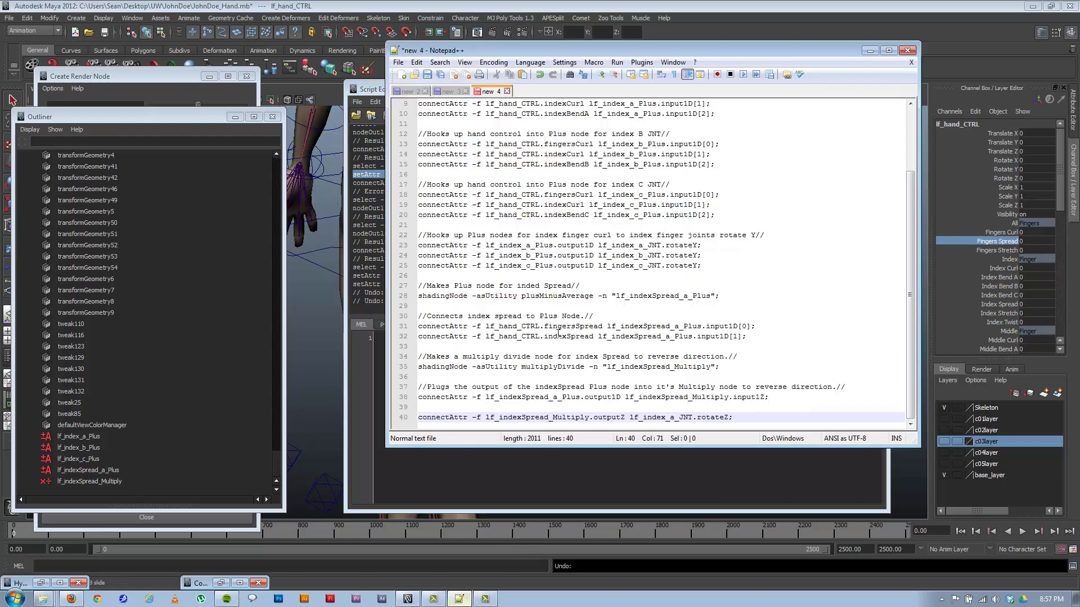
left_click(733, 367)
key("Return")
key("Return")
key("ctrl+v")
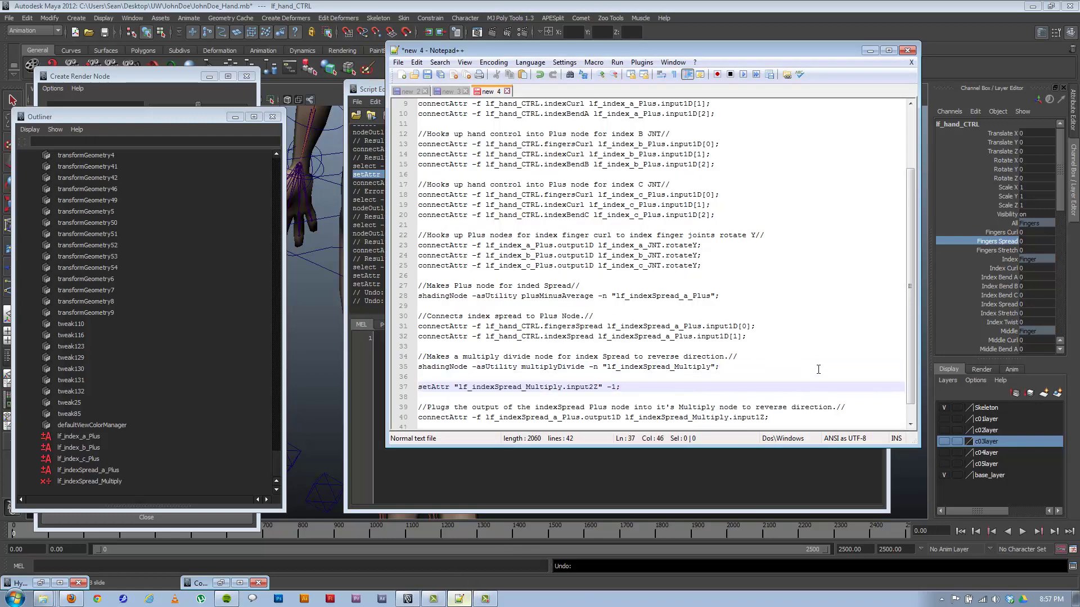
Add the comment "//Sets multiply node to -1 in z to reverse rotation direction on output//" above the setAttr line, separated by a blank line
left_click(497, 377)
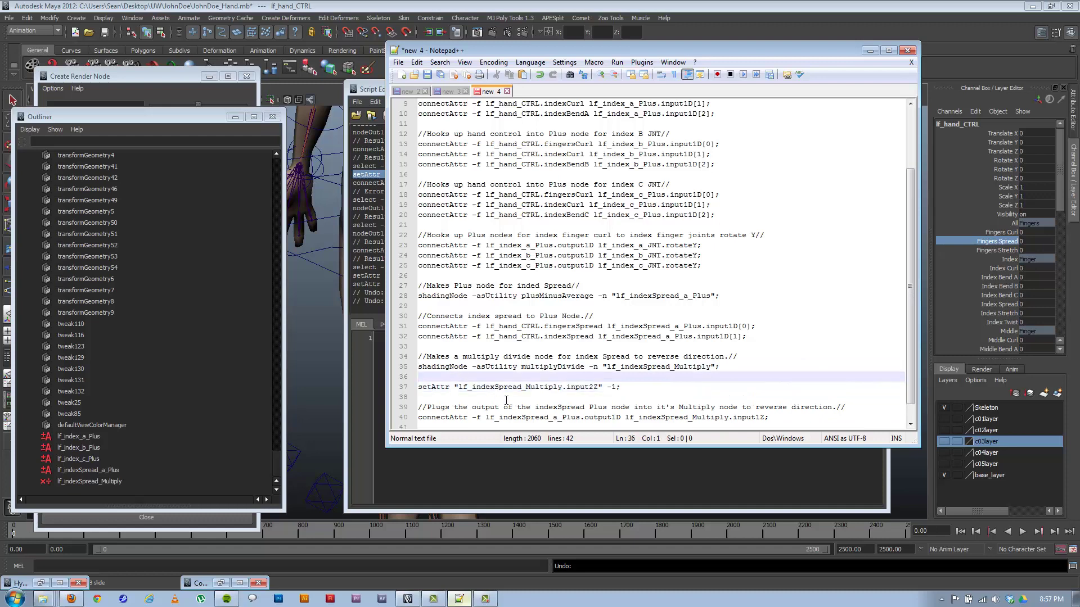
type("//")
left_click(730, 366)
key("Return")
left_click(477, 388)
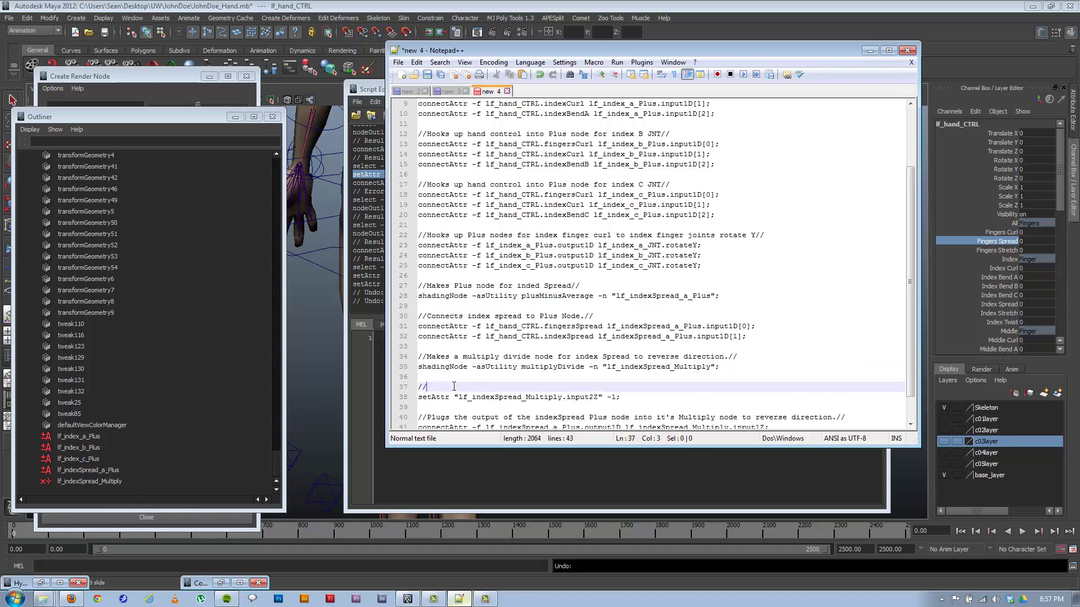
type("Set")
type("s")
type(" multiply")
type("  divide n")
key("BackSpace")
key("BackSpace")
key("BackSpace")
key("BackSpace")
key("BackSpace")
key("BackSpace")
key("BackSpace")
type("node to -1 in z")
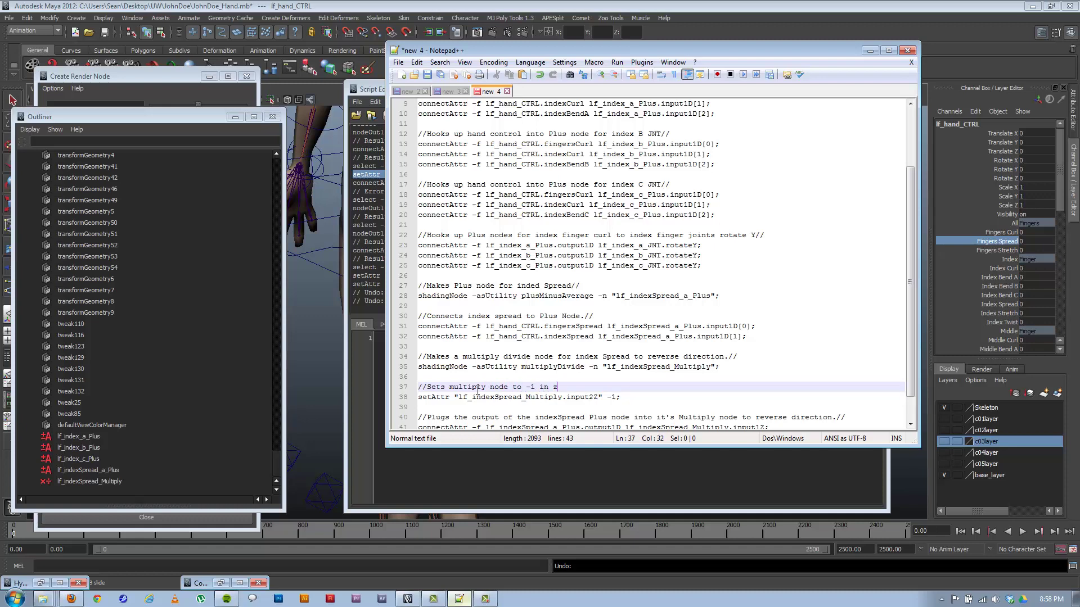
type(" to reverse rotation direction on outp")
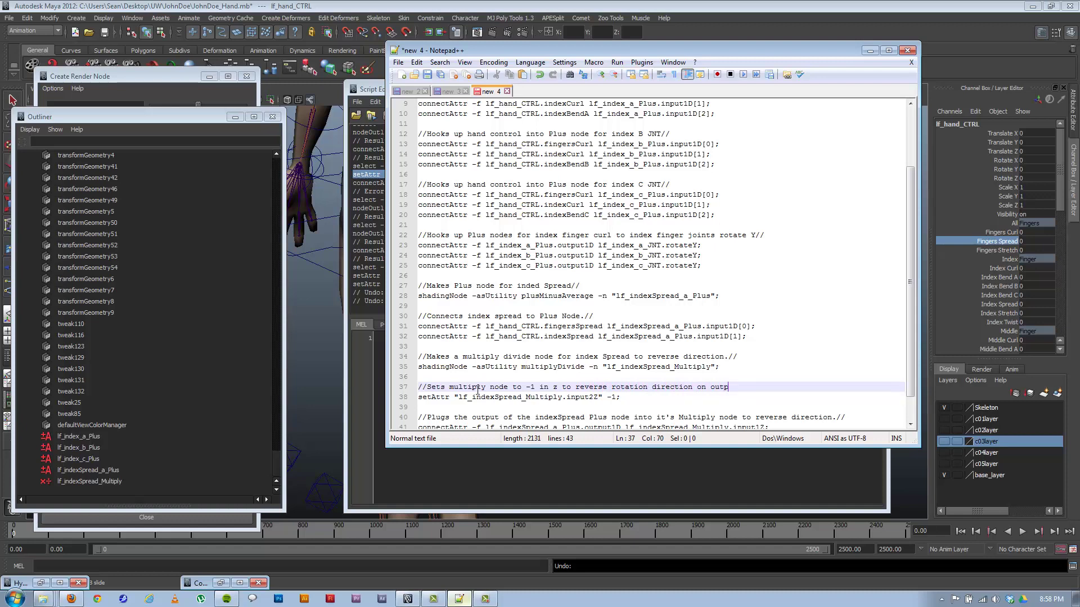
type("ut//")
left_click(646, 405)
scroll(658, 382, "down", 1)
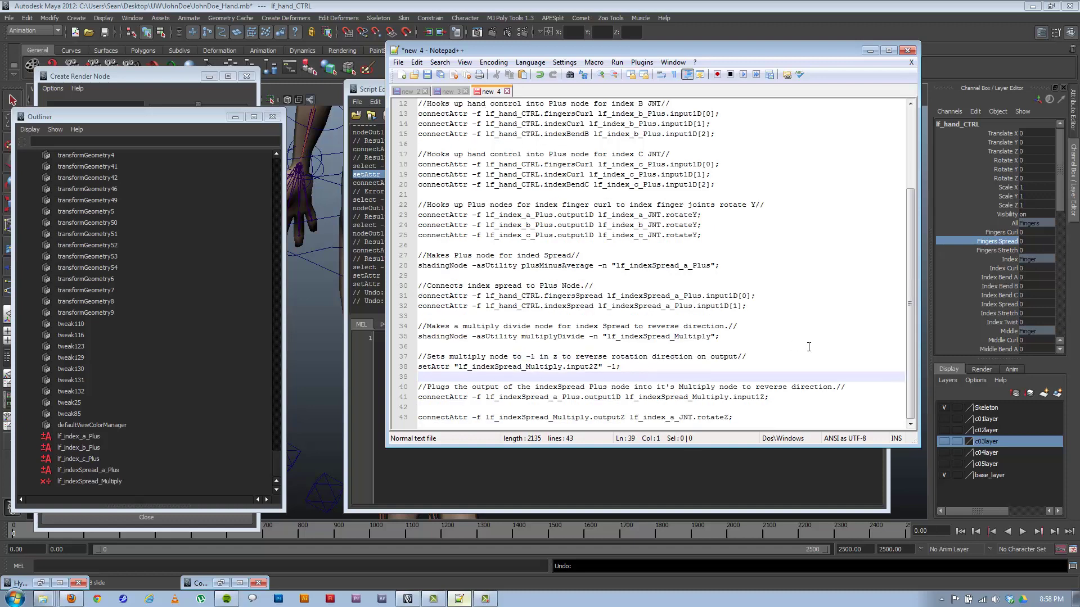
left_click(605, 356)
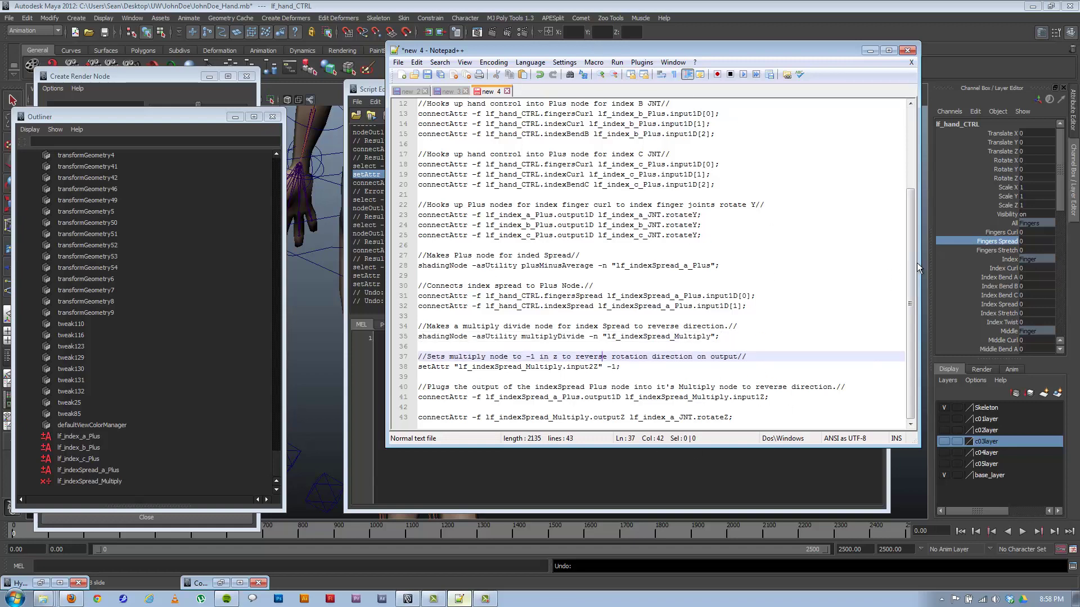
mouse_move(911, 262)
left_mouse_down()
mouse_move(927, 165)
mouse_move(925, 277)
left_mouse_up()
left_click_drag(763, 420, 451, 51)
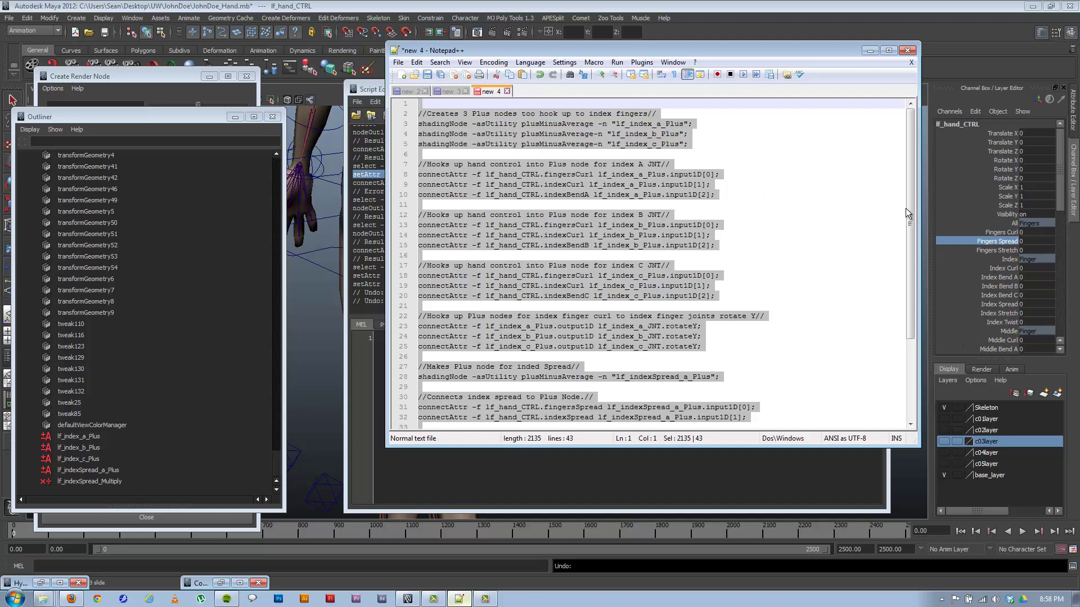
left_click_drag(907, 213, 885, 348)
left_click(777, 416)
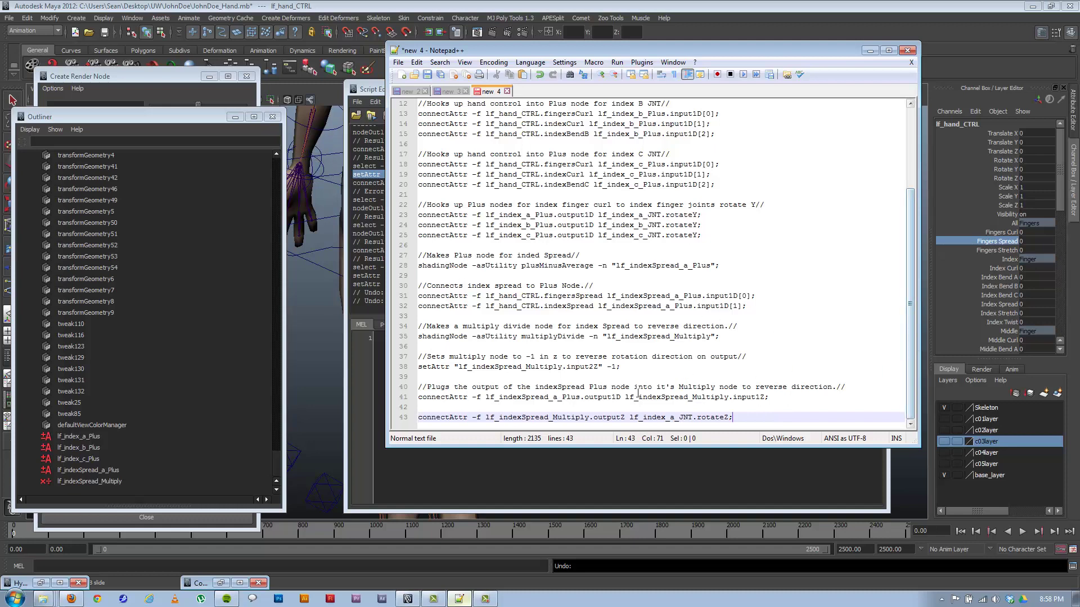
Add the comment "//Hooks up multiply node to index A JNT//" on its own line above the final rotateZ connection
left_click(677, 408)
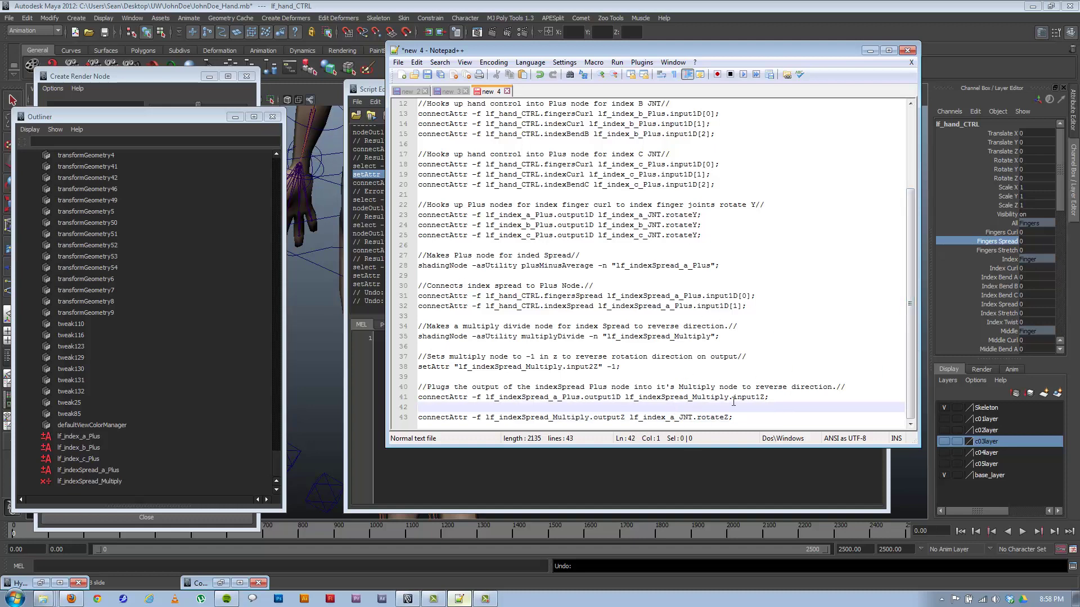
key("Return")
type("//")
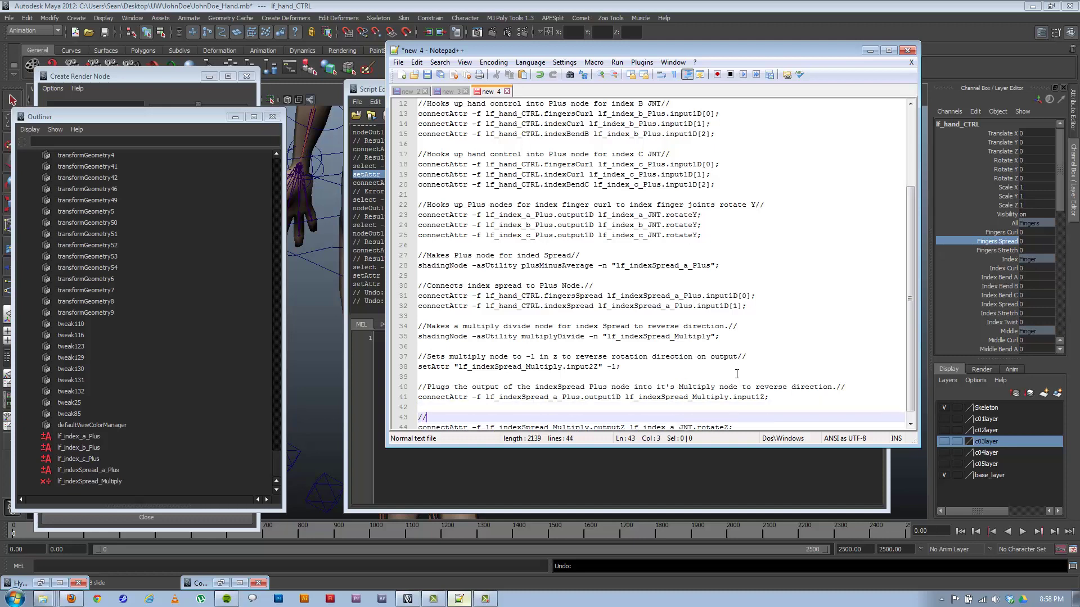
type("Hooks up multiply node")
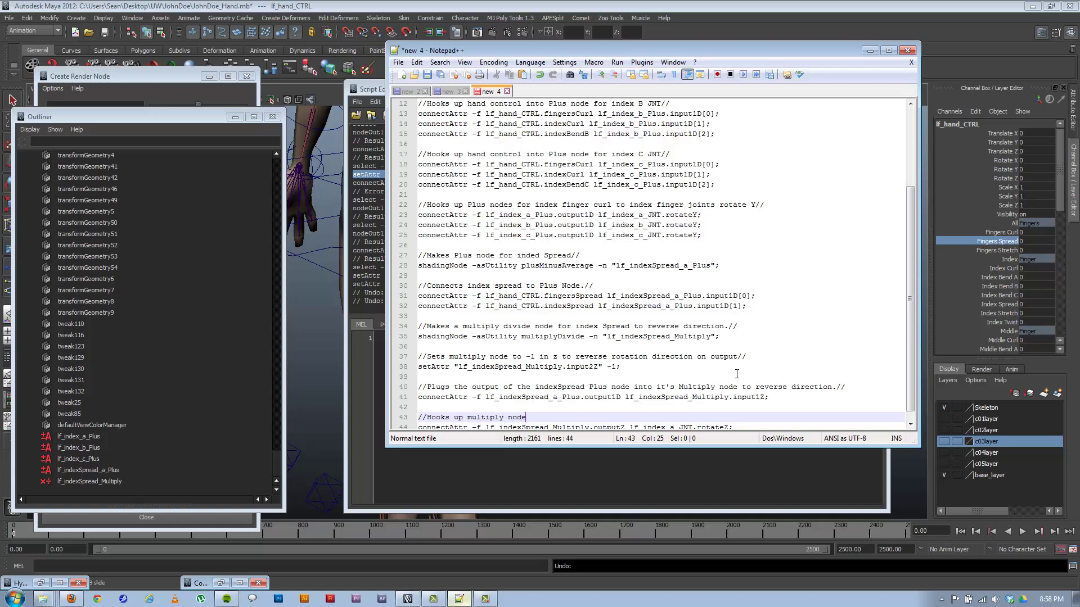
type(" to index A JNT//")
scroll(644, 310, "down", 1)
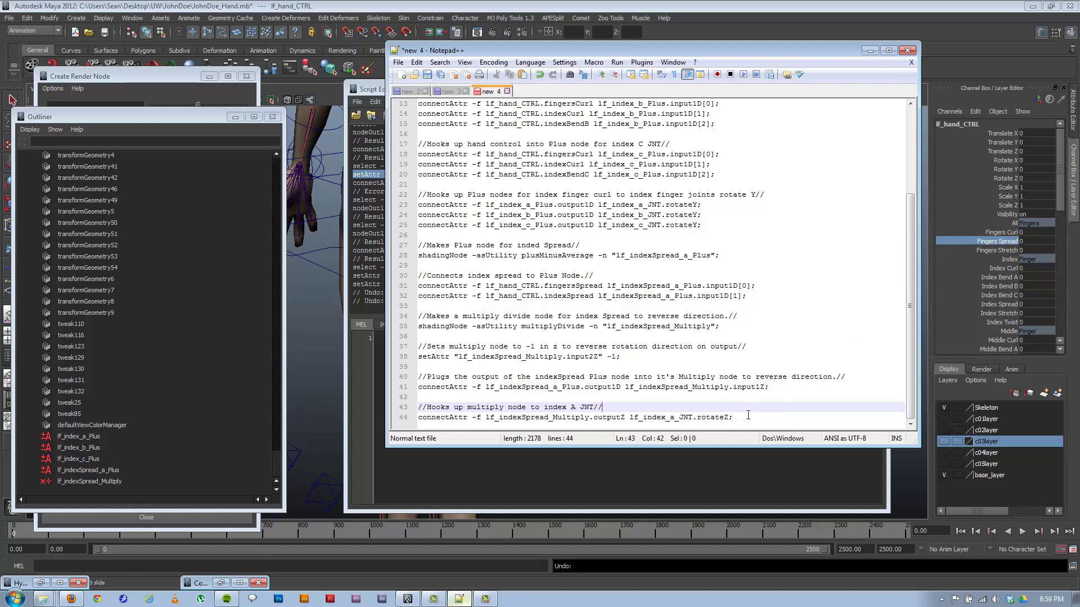
Duplicate the whole index spread block, from its Plus node comment to the rotateZ connection, at the end of the script
left_click_drag(743, 417, 366, 242)
key("ctrl+c")
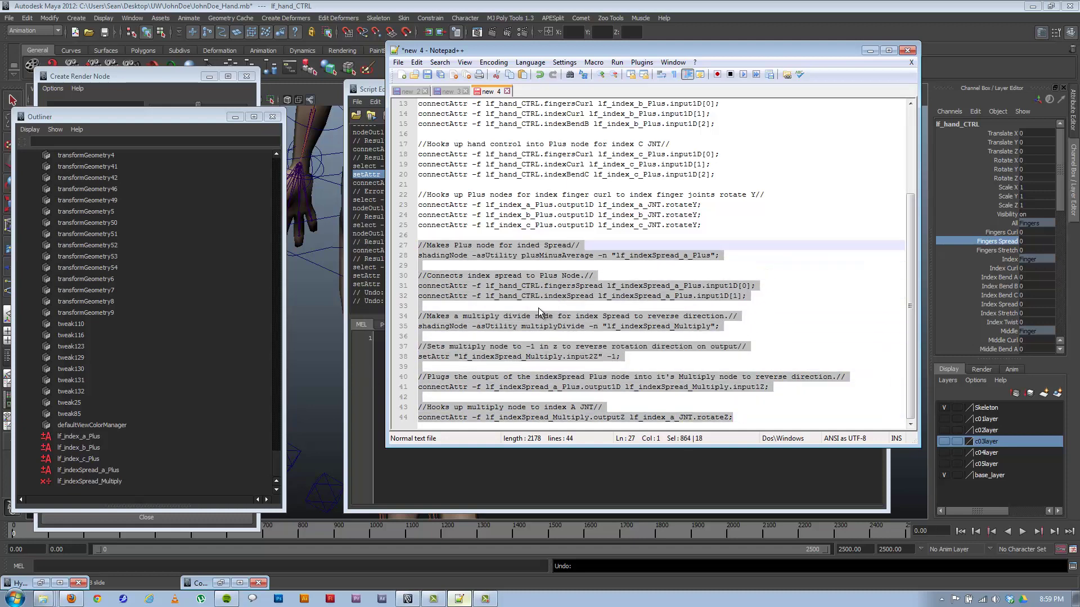
left_click(755, 417)
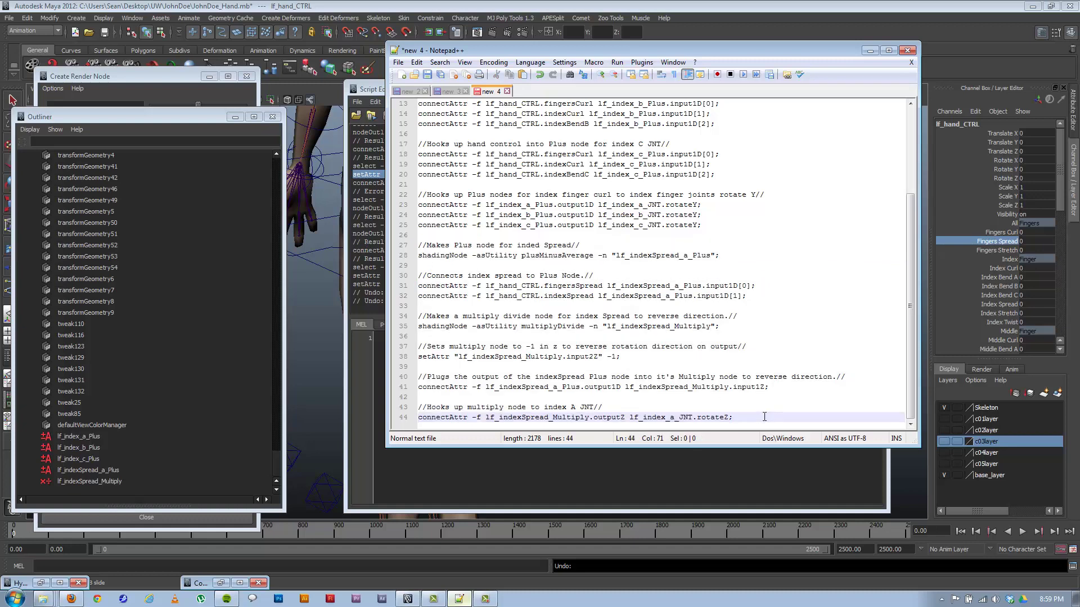
key("Return")
key("Return")
key("ctrl+v")
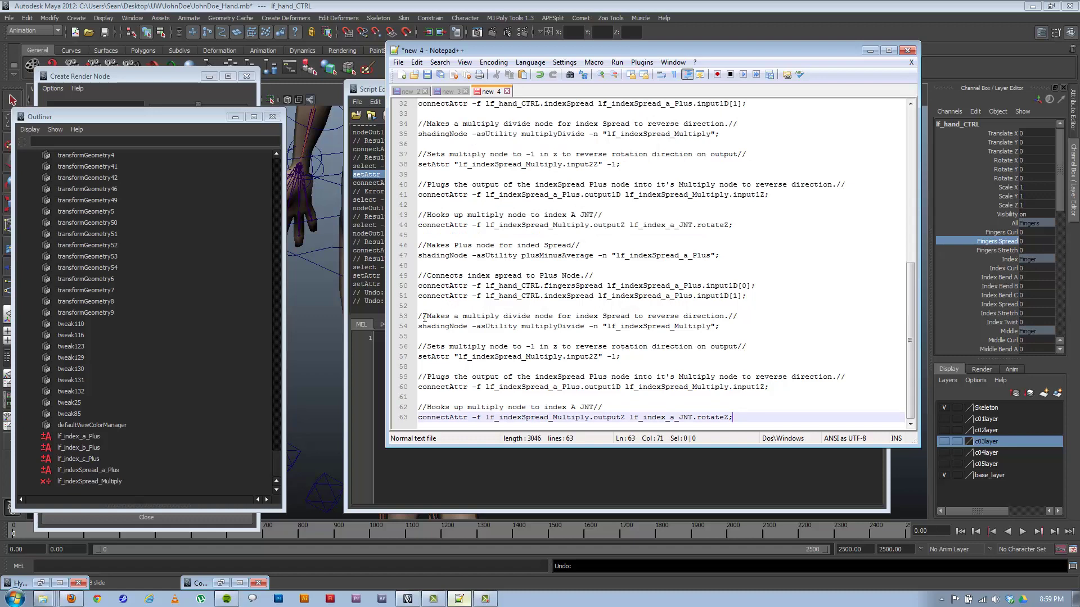
Delete the multiply node creation and -1 setAttr sections from the duplicated block, and add an extra blank line before that block
left_click_drag(419, 316, 759, 360)
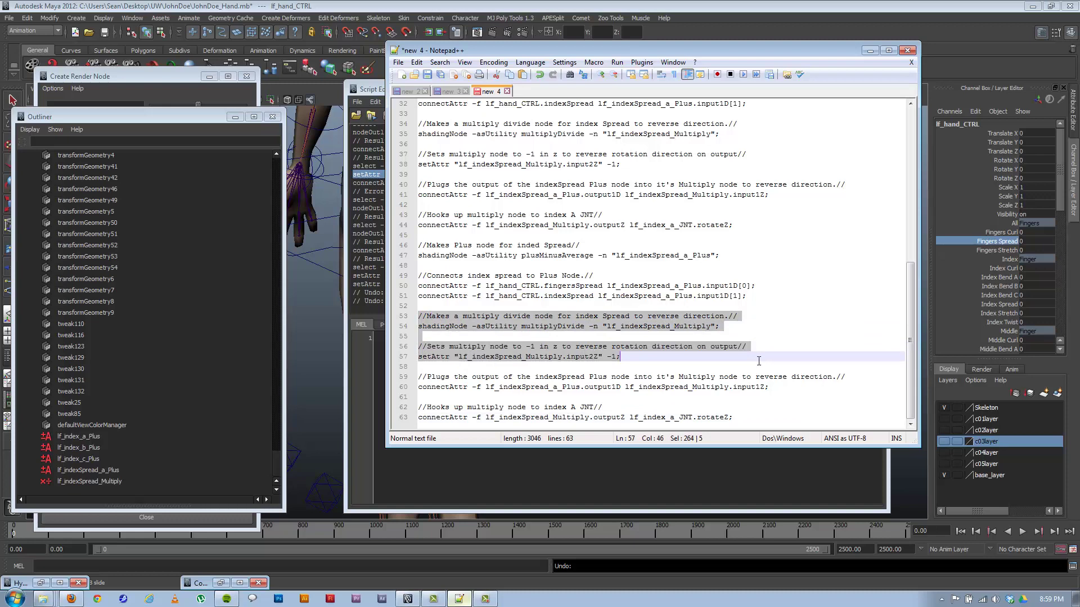
key("Delete")
key("Delete")
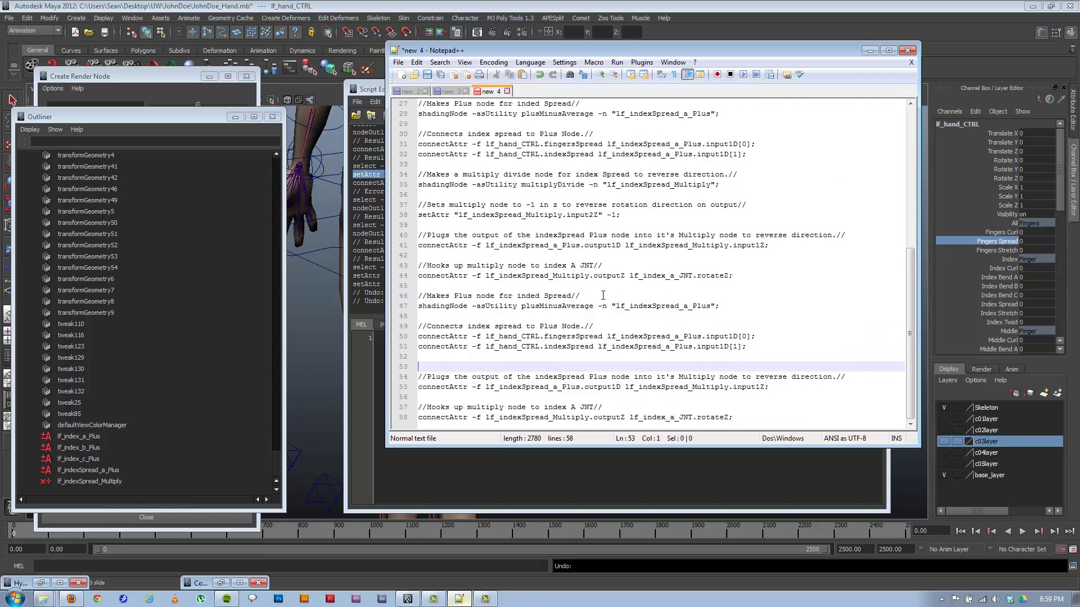
left_click(782, 275)
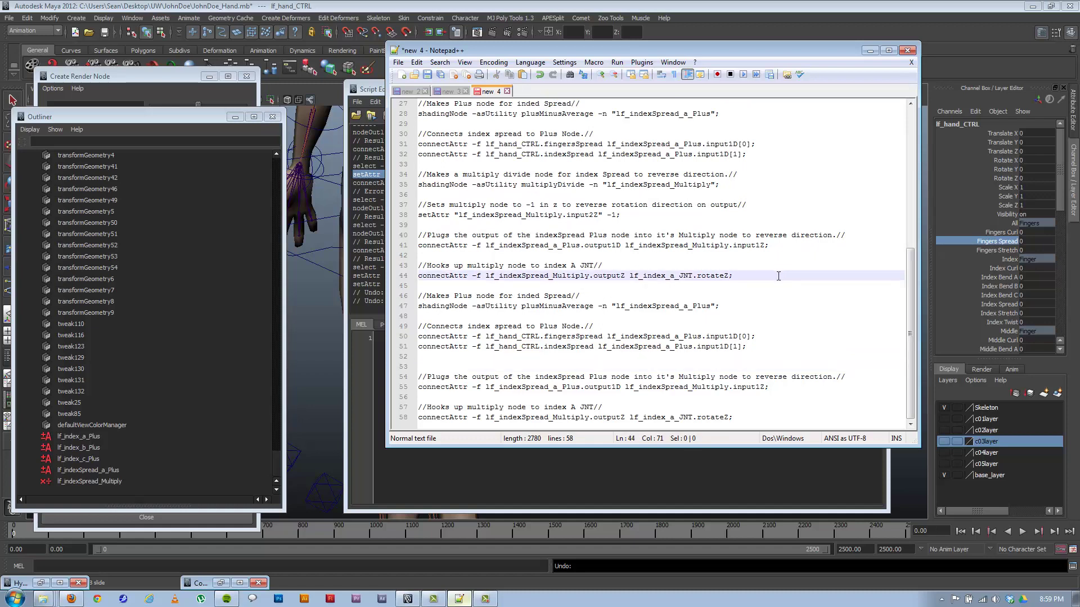
key("Return")
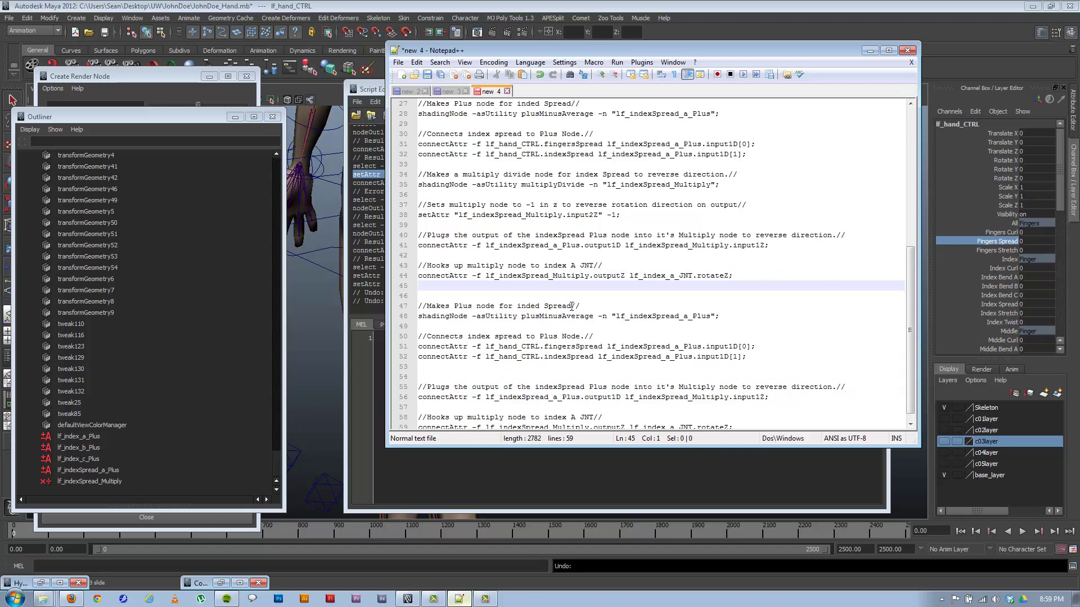
Correct "inded" to "index" in both the duplicated and the original "Makes Plus node" comments
left_click(538, 306)
key("BackSpace")
type("x")
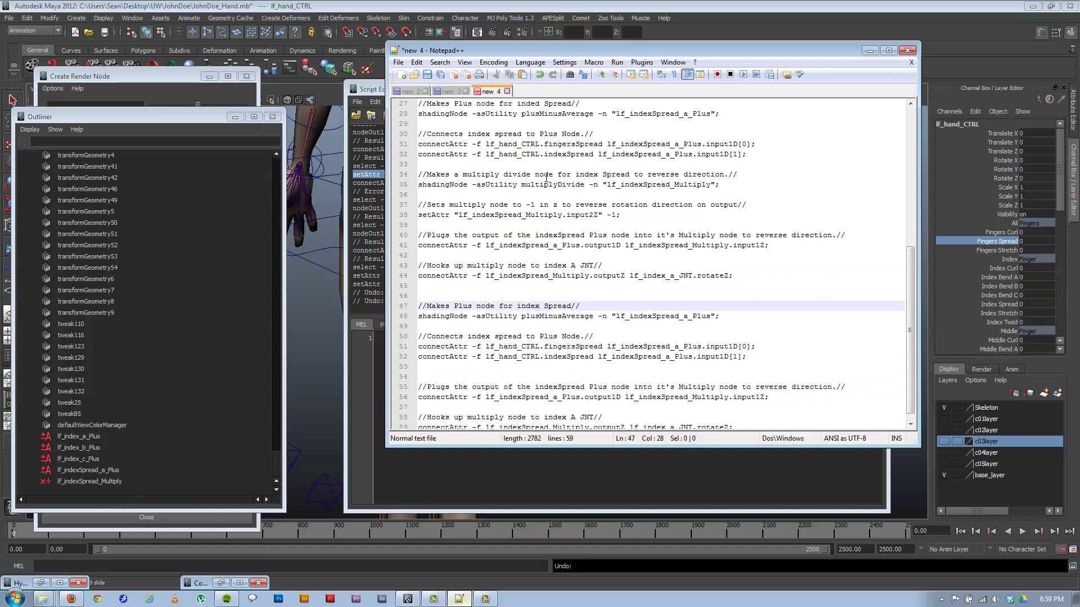
left_click(540, 104)
key("BackSpace")
type("x")
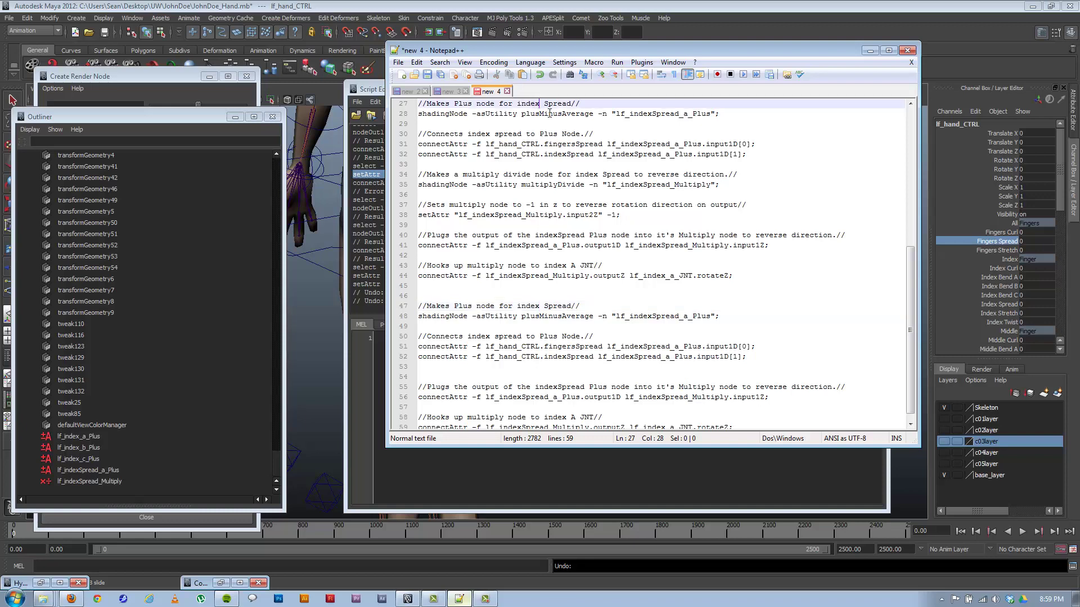
Change Spread to Stretch in the duplicated Plus node comment and rename its node to lf_indexStretch_a_Plus, then select the creation line
double_click(573, 306)
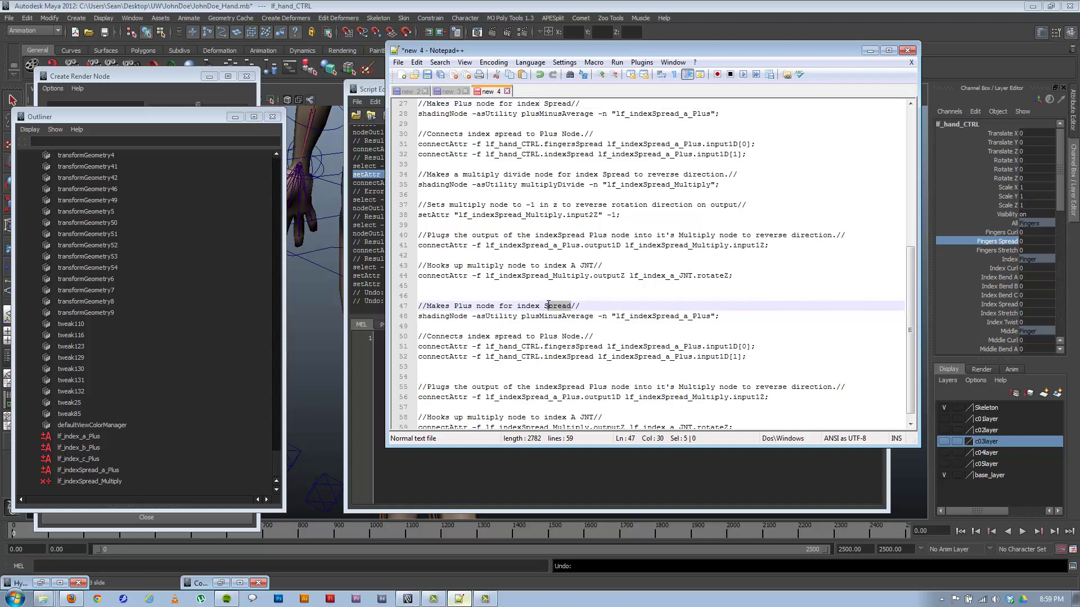
type("Stretch")
left_click_drag(679, 316, 656, 317)
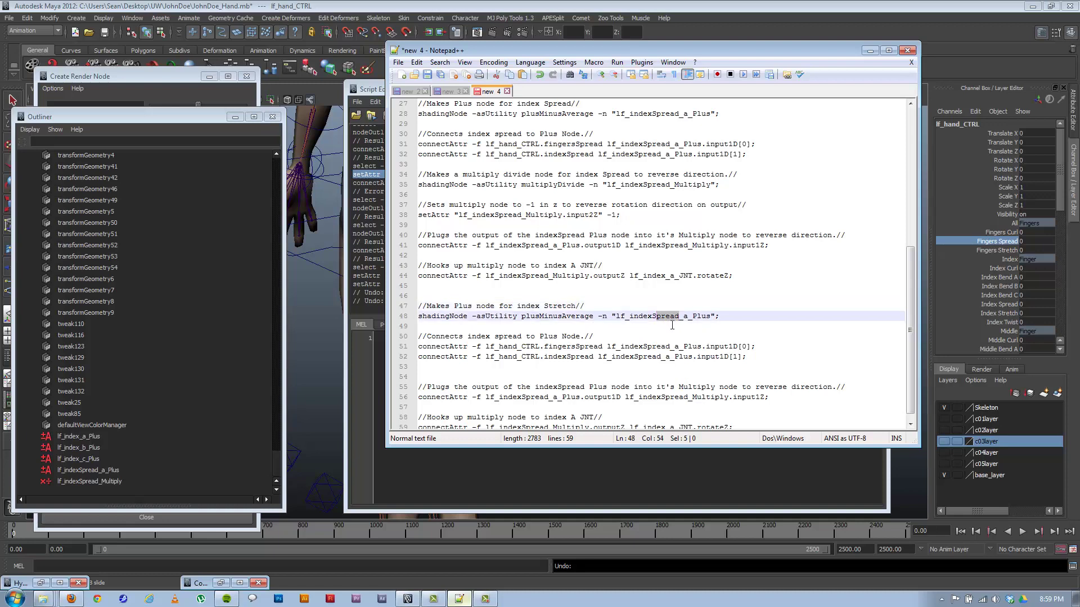
type("tretc")
type("h")
left_click_drag(759, 310, 423, 313)
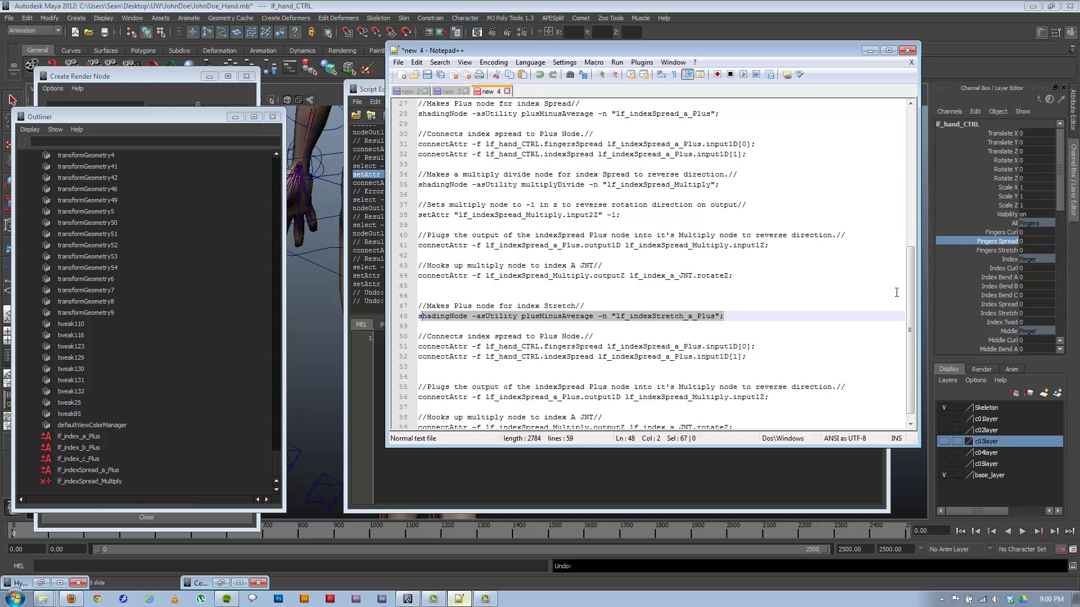
Move the whole index Stretch block out of the script into a new blank document
left_click_drag(910, 283, 909, 296)
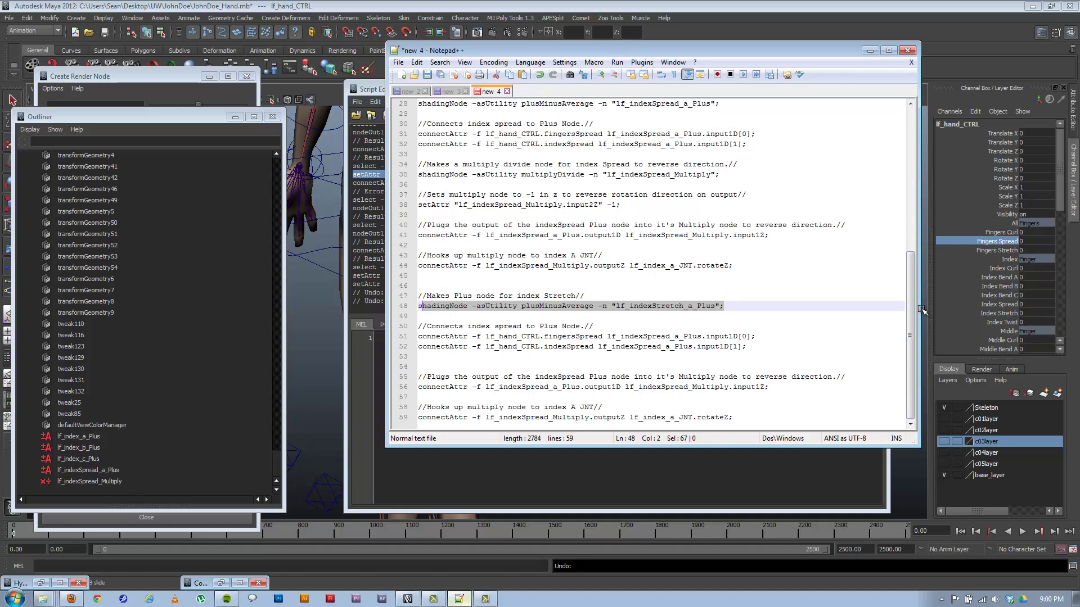
left_click_drag(419, 296, 801, 443)
key("ctrl+c")
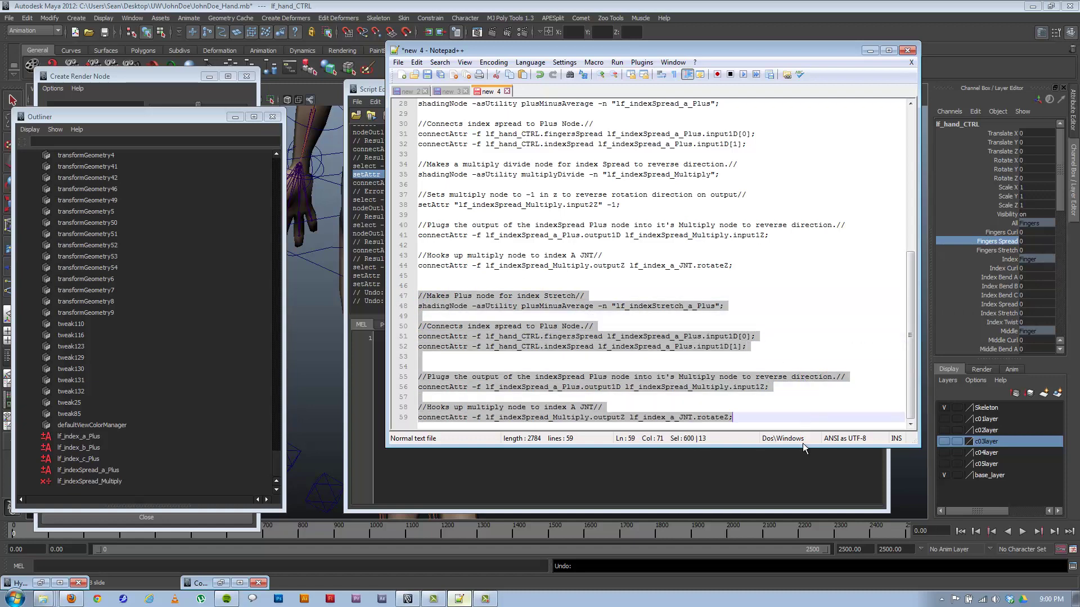
key("Delete")
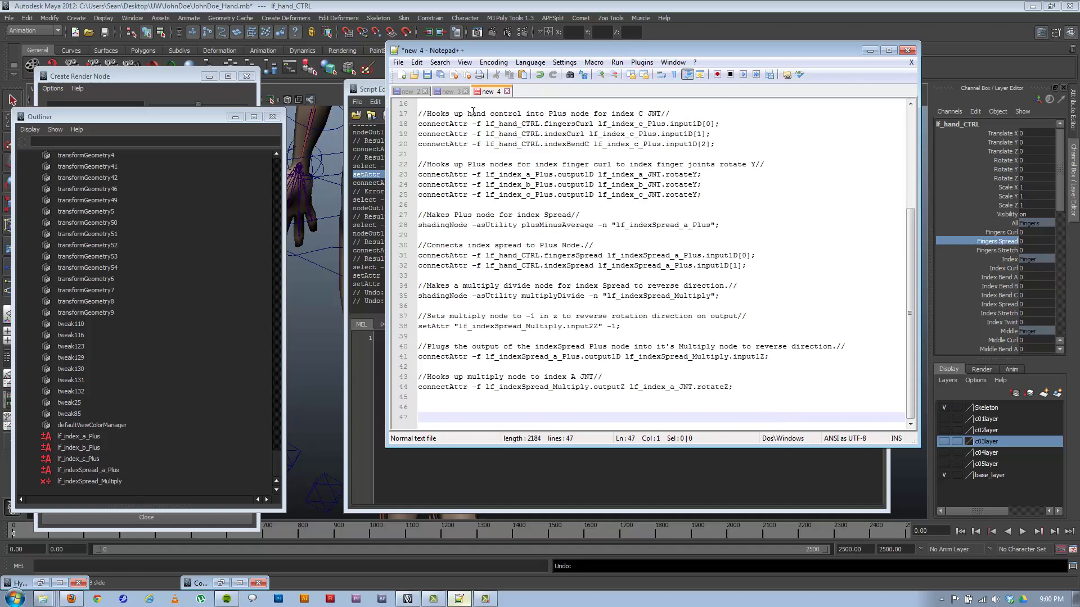
left_click(397, 62)
left_click(366, 75)
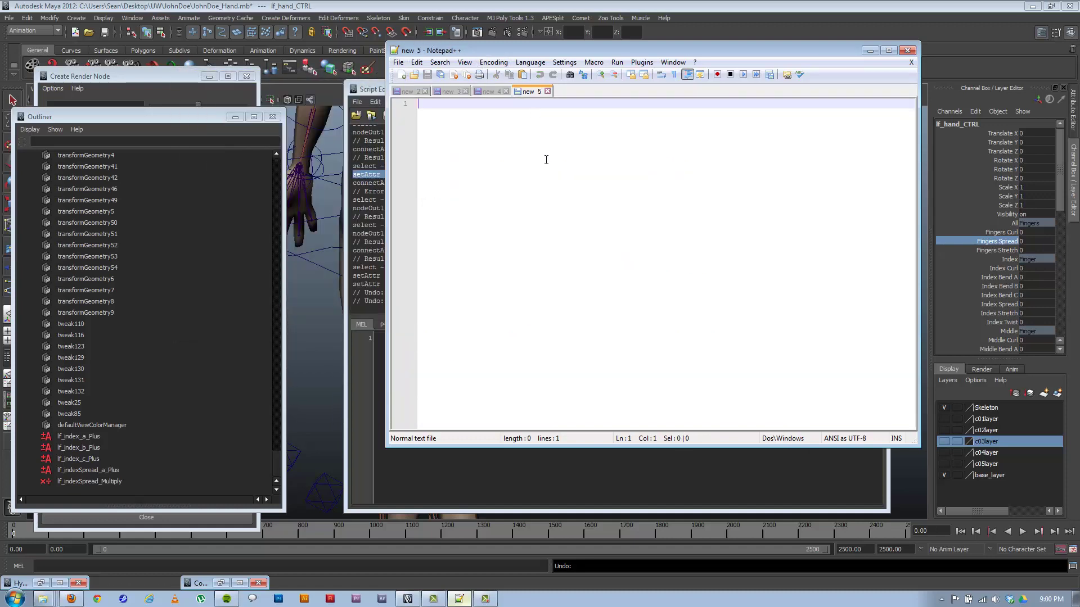
key("ctrl+v")
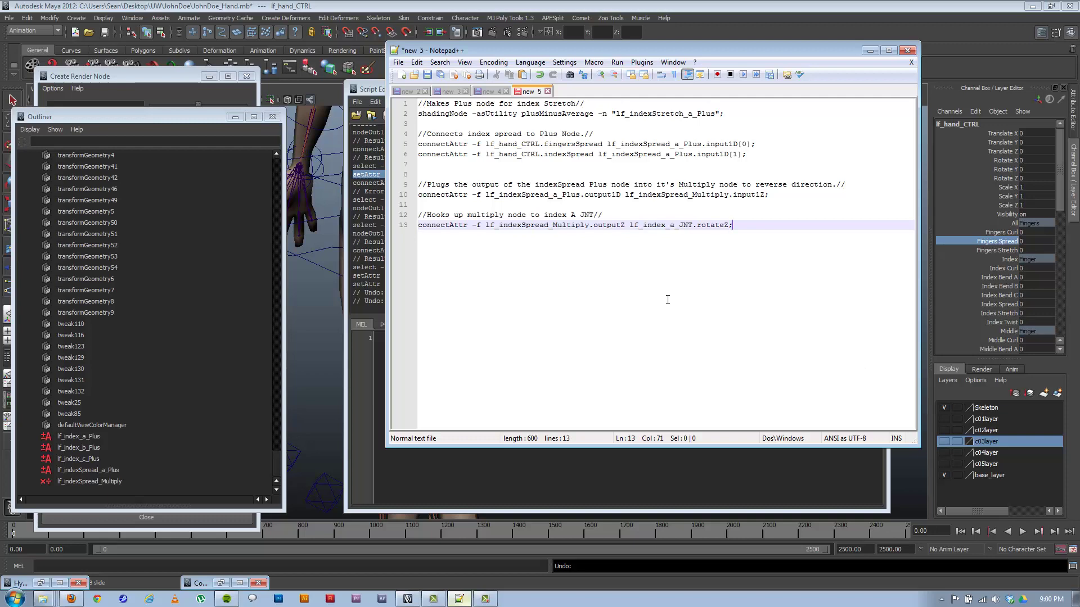
Move the index Stretch block from the new document back to the end of the new 4 script
key("ctrl+a")
key("ctrl+x")
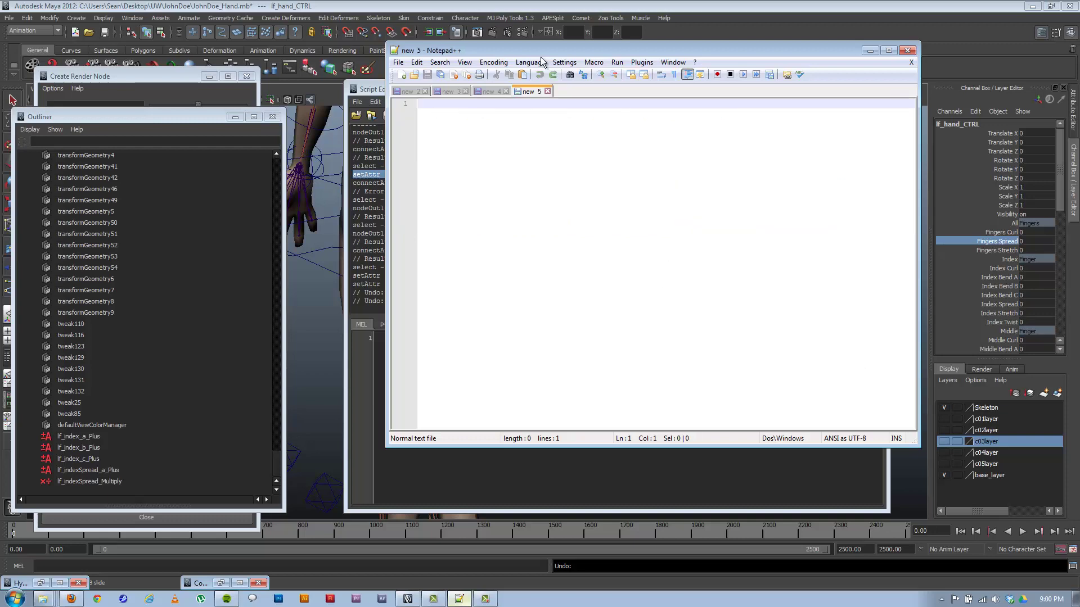
left_click(487, 91)
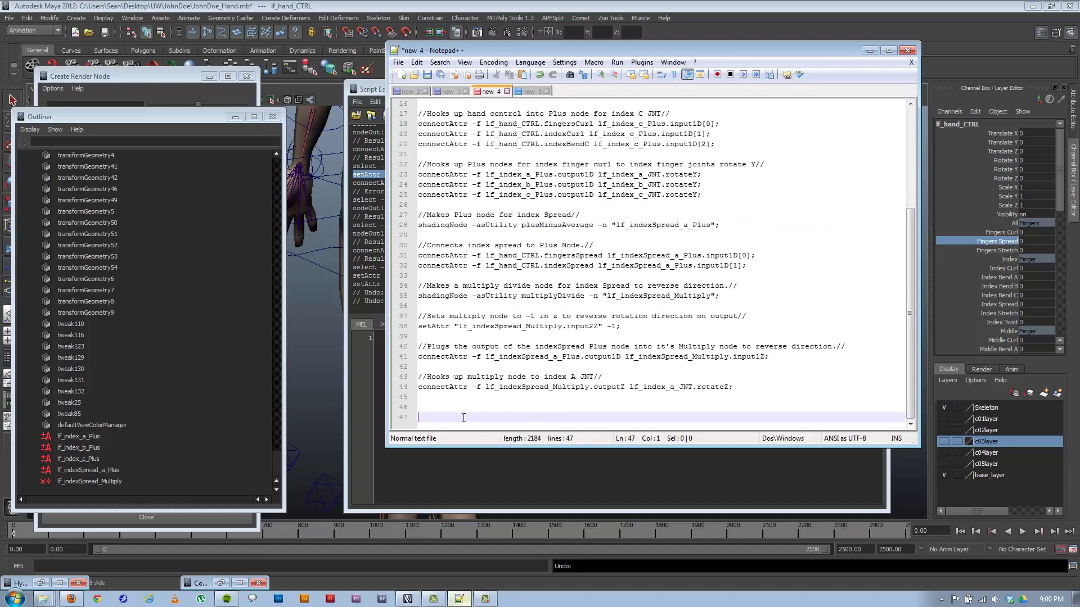
key("ctrl+v")
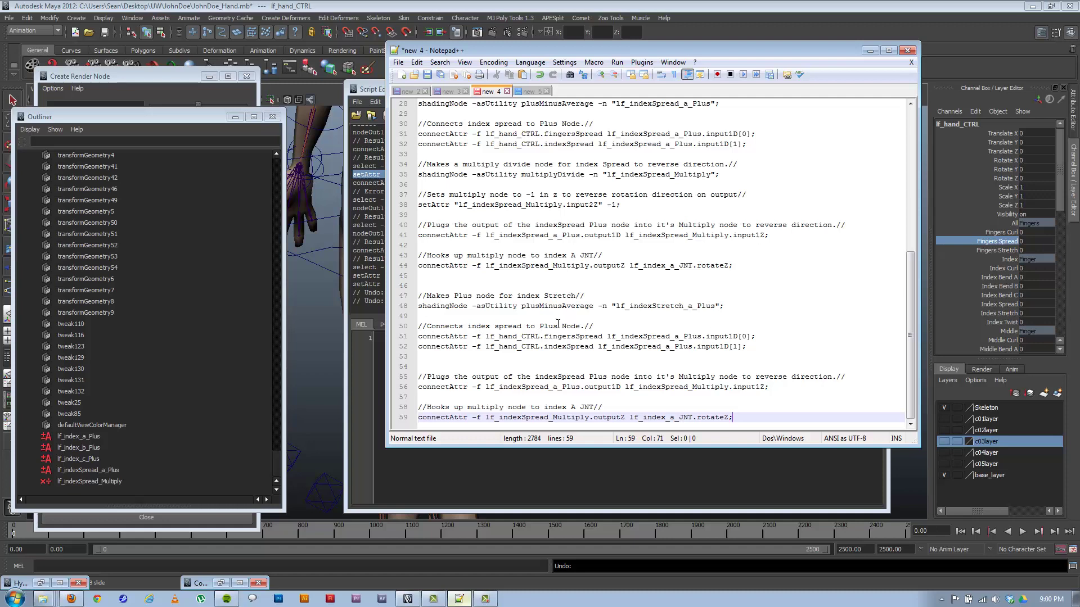
Change spread to stretch in the second Plus Node comment and set its two source attributes to fingersStretch and indexStretch
left_click_drag(522, 326, 498, 326)
type("tretch")
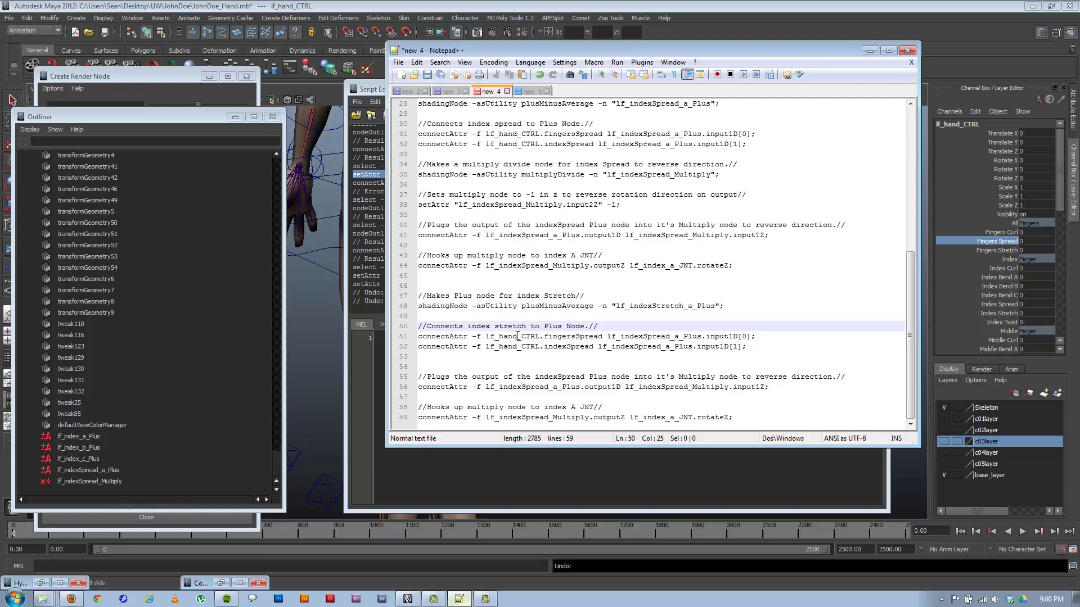
left_click_drag(602, 337, 581, 336)
type("tret")
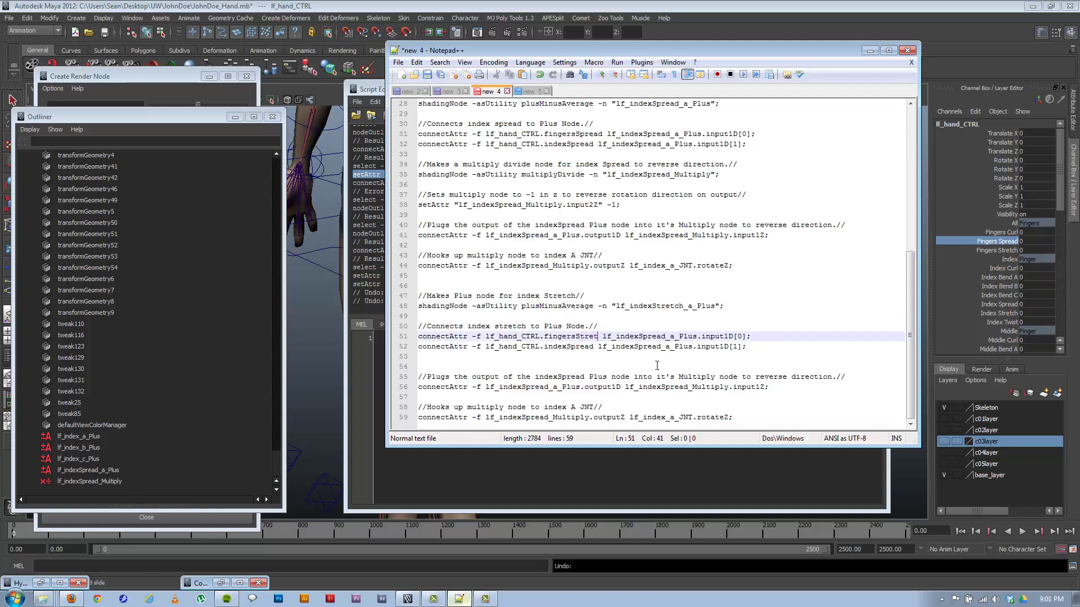
type("ch")
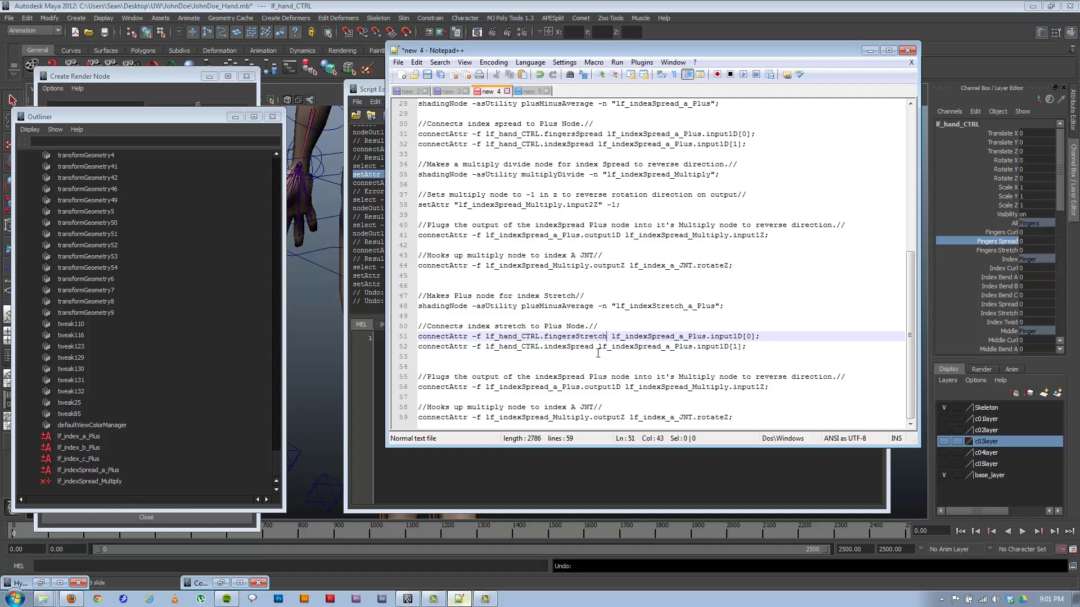
left_click_drag(597, 347, 573, 347)
type("tretc")
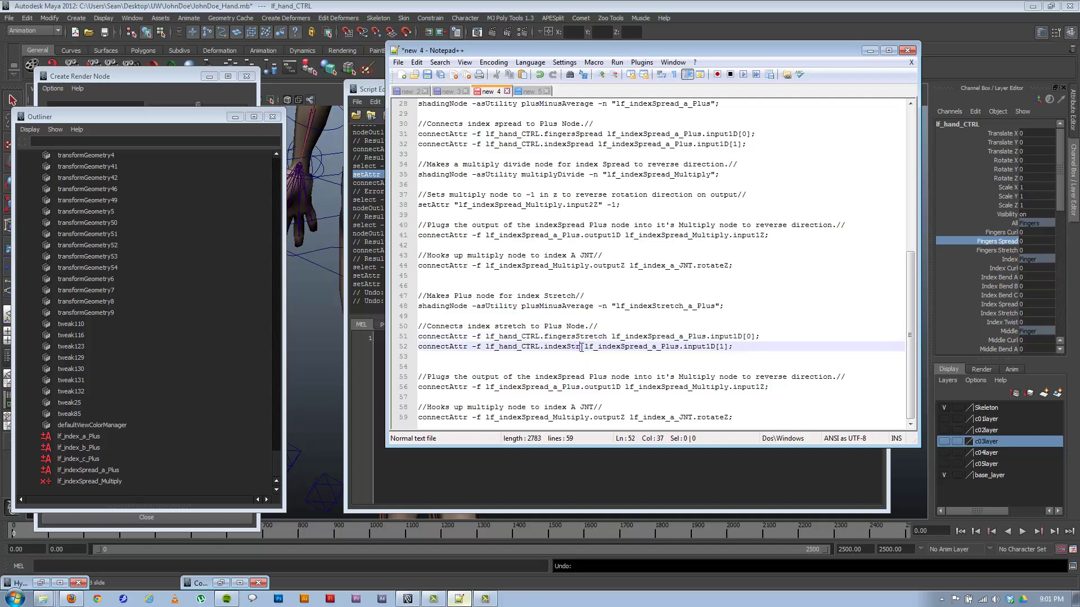
type("h")
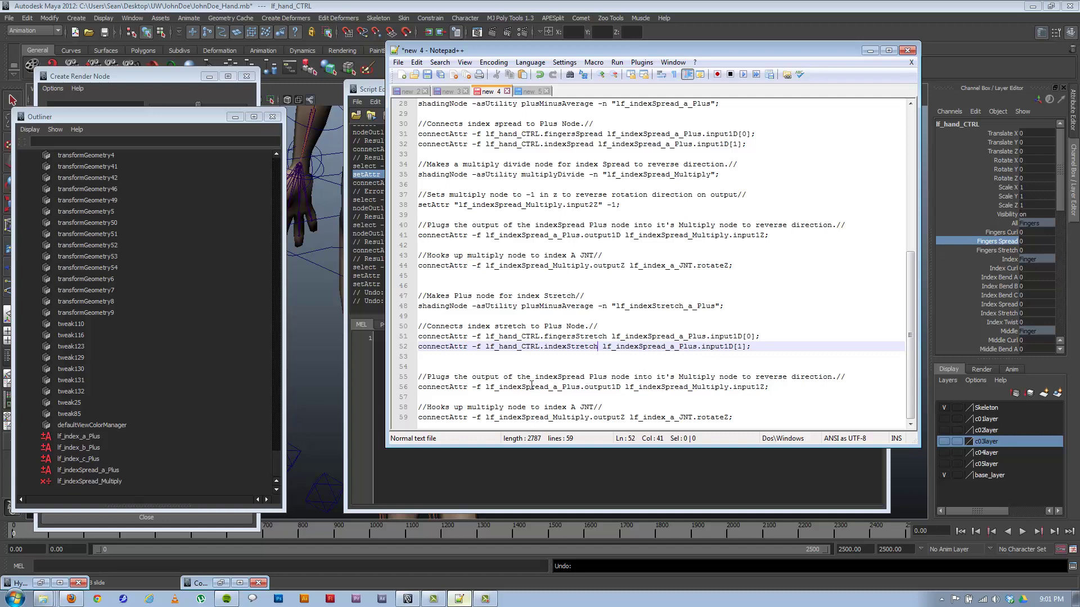
Remove the extra blank line in the Stretch block and change the output connection's source to lf_indexStretch_a_Plus
left_click(484, 369)
key("BackSpace")
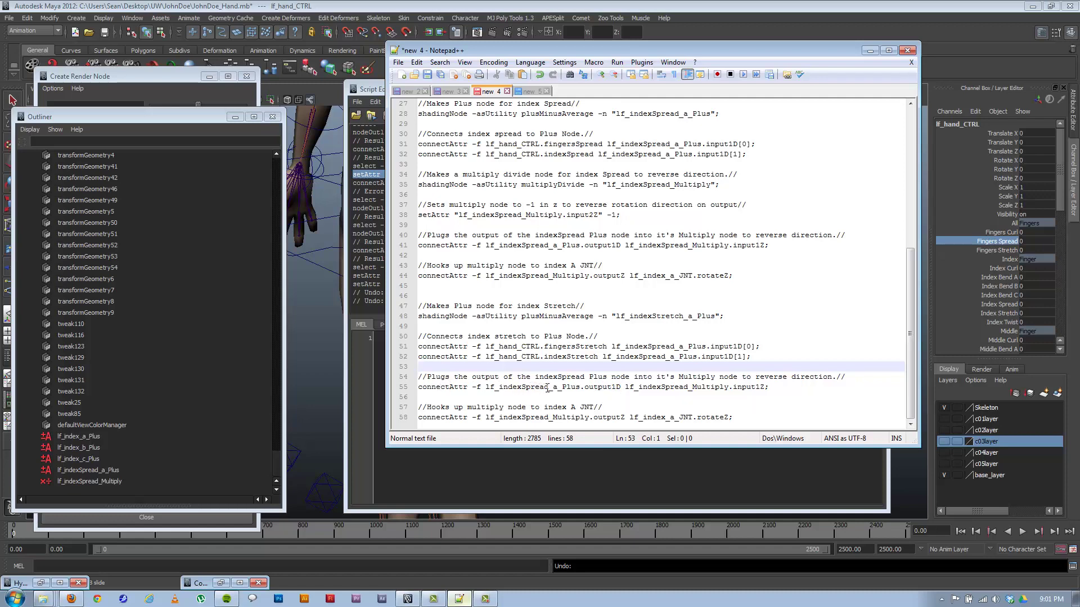
left_click_drag(549, 387, 526, 386)
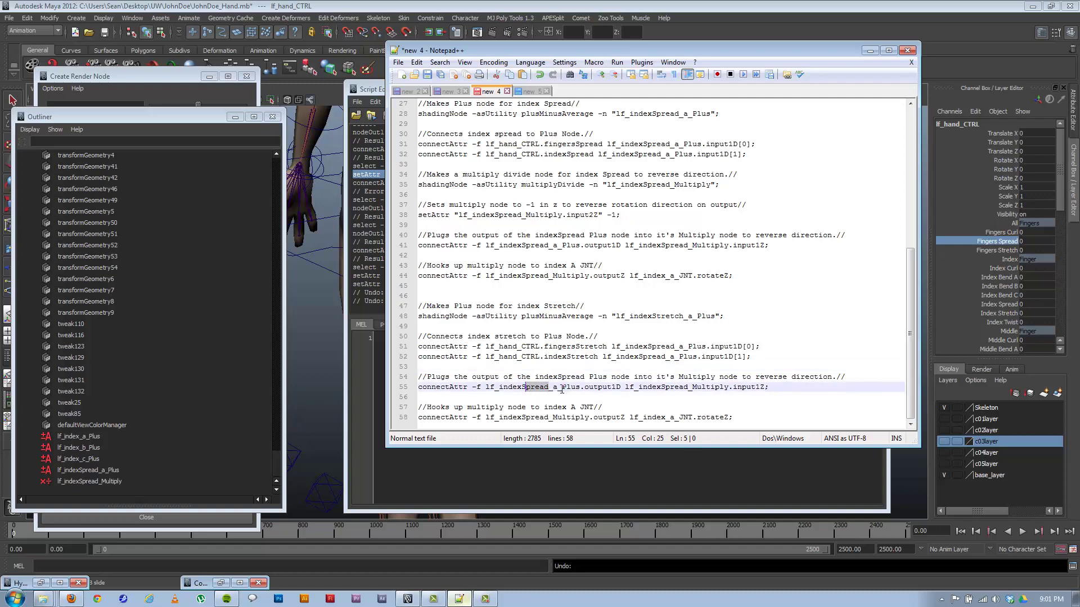
type("tretch")
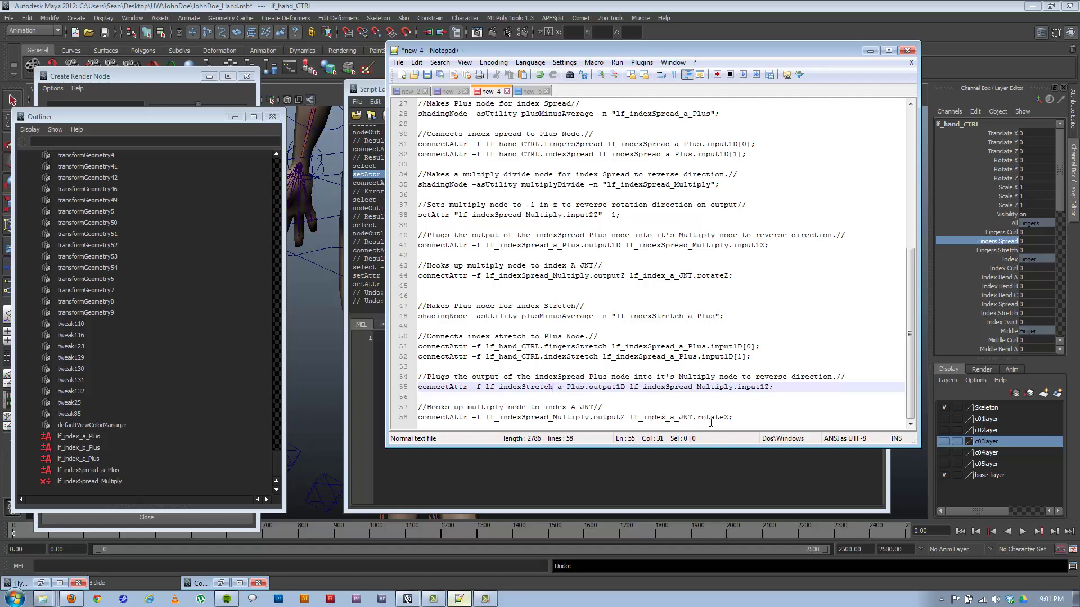
Replace that connection's destination with lf_index_a_JNT.rotateZ and delete the multiply node hookup section at the end of the script
left_click_drag(728, 417, 630, 418)
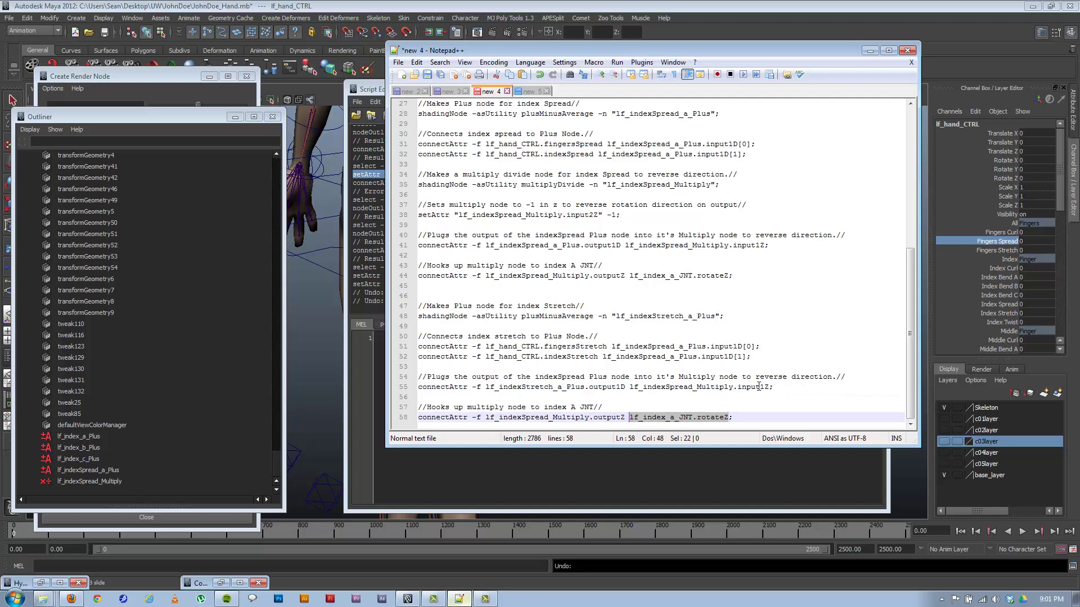
left_click_drag(768, 387, 632, 392)
key("ctrl+v")
left_click_drag(740, 419, 840, 388)
key("Delete")
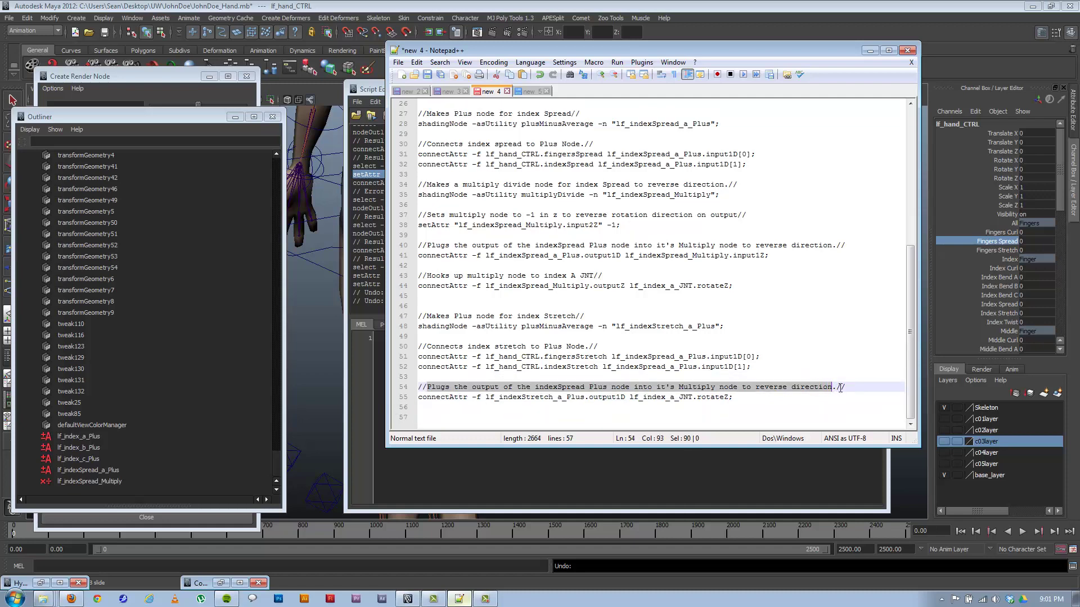
Rewrite the output connection's comment as "Hooks up index stretch to all three index fingers."
type("hooks")
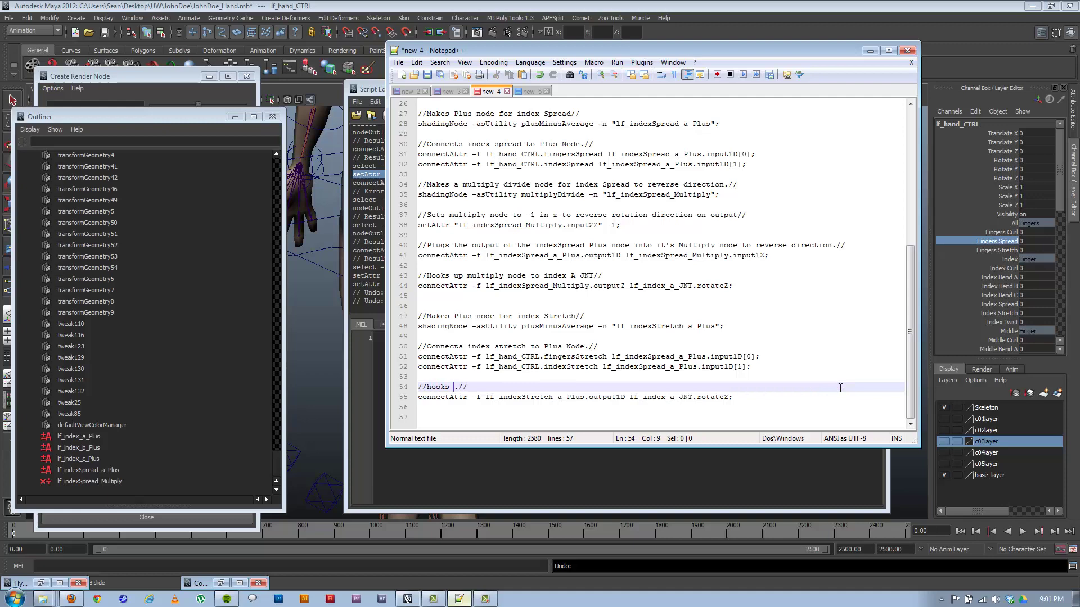
key("BackSpace")
key("BackSpace")
key("BackSpace")
key("BackSpace")
key("BackSpace")
key("BackSpace")
type("Hooks up index")
key("BackSpace")
key("BackSpace")
key("BackSpace")
type("ex stretch to")
type("all three")
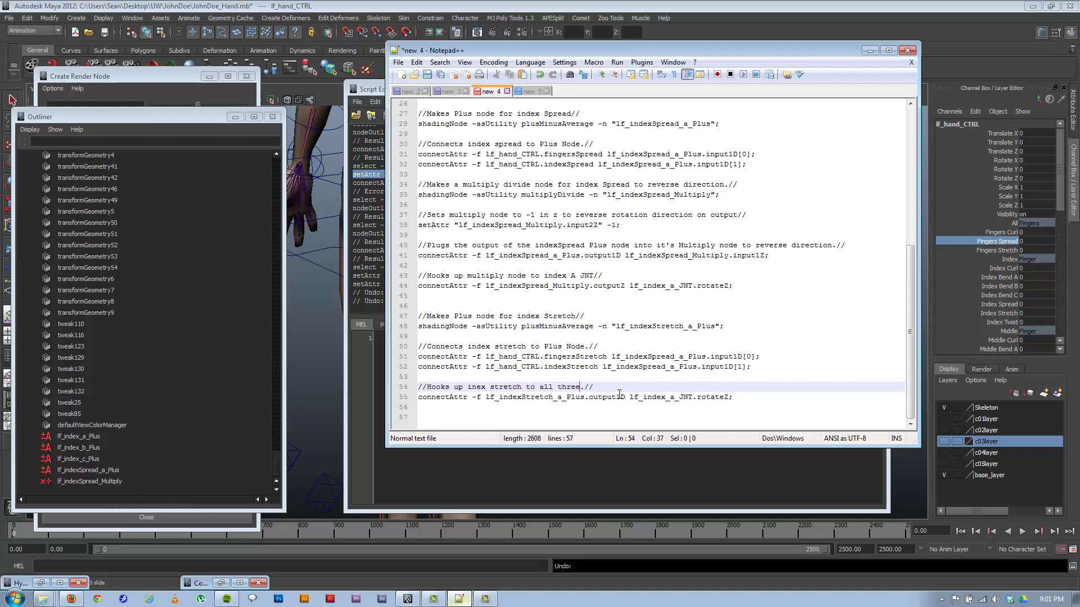
type(" fin")
key("BackSpace")
key("BackSpace")
key("BackSpace")
type("index fingers")
left_click(477, 388)
type("d")
Change the stretch connection's destination attribute to scaleX, selecting lf_index_a_JNT in Maya to check its scale axis
left_click_drag(734, 399, 415, 397)
left_click(698, 406)
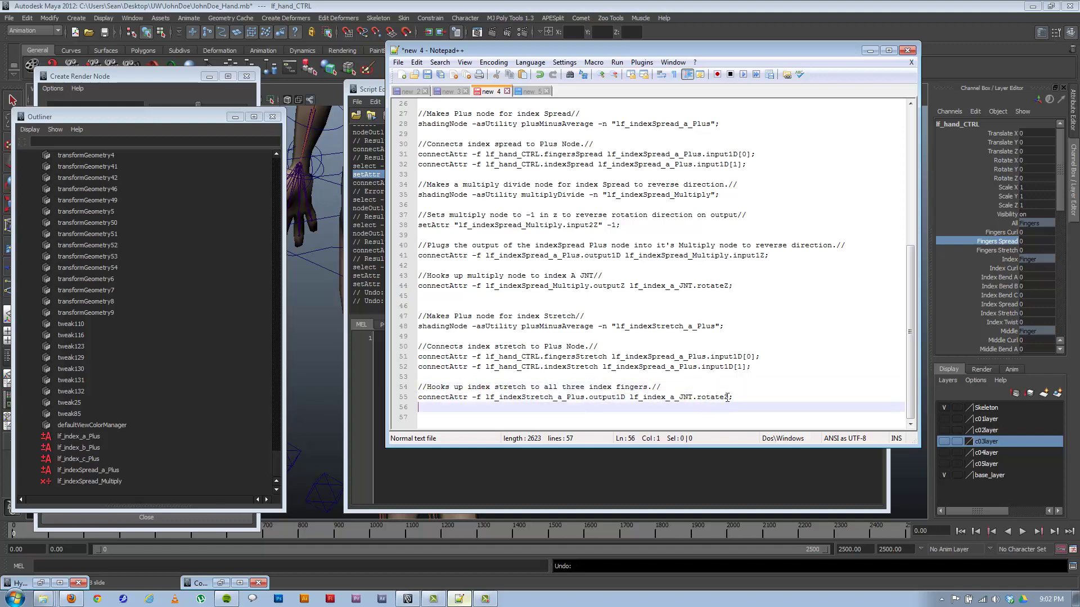
left_click_drag(724, 397, 700, 399)
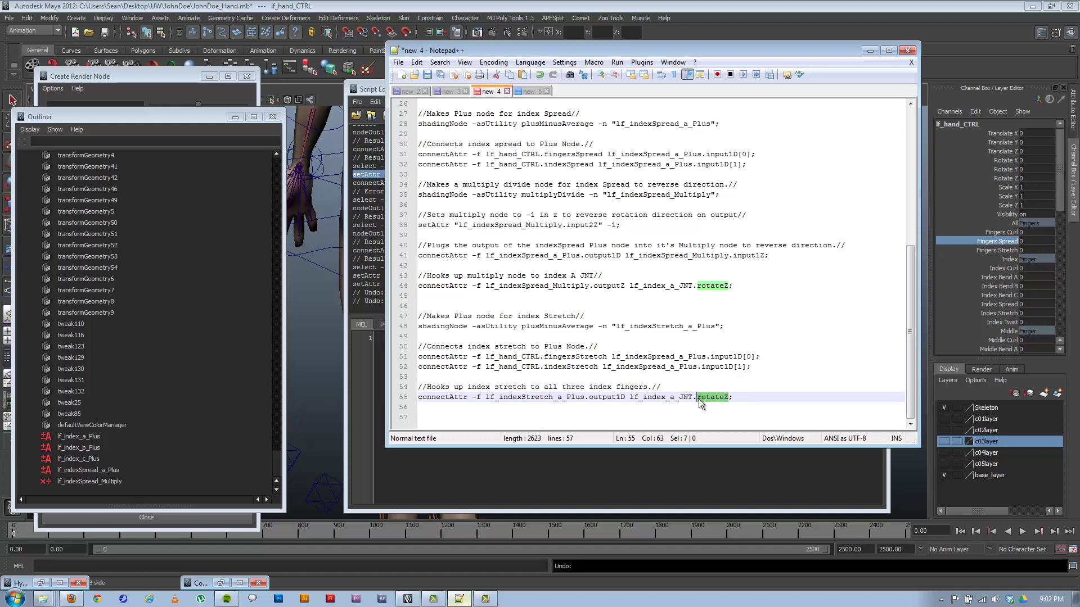
type("scale")
left_click_drag(762, 53, 472, 80)
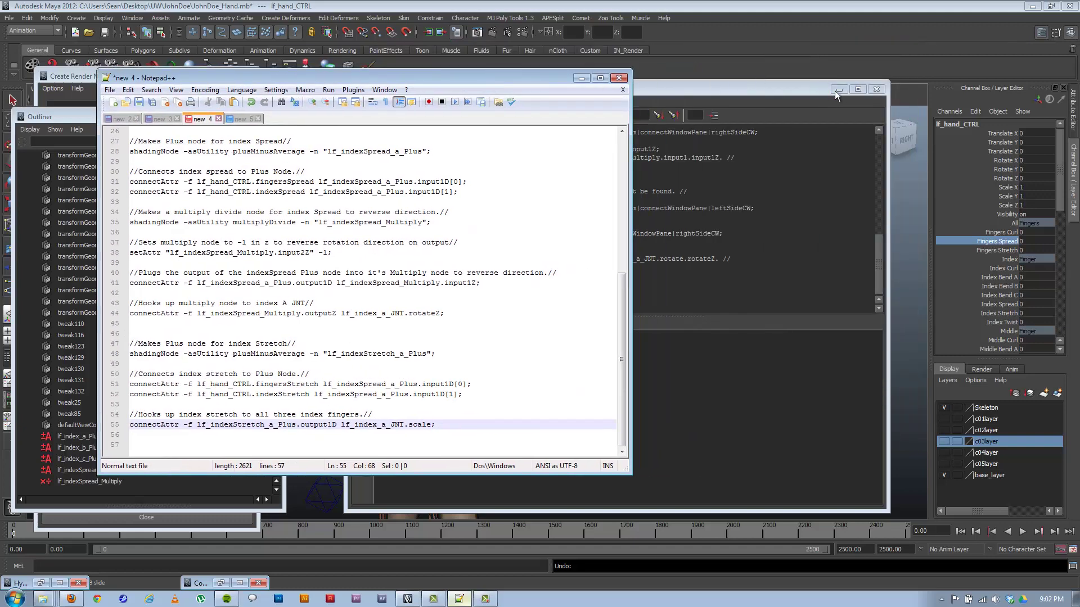
left_click(839, 90)
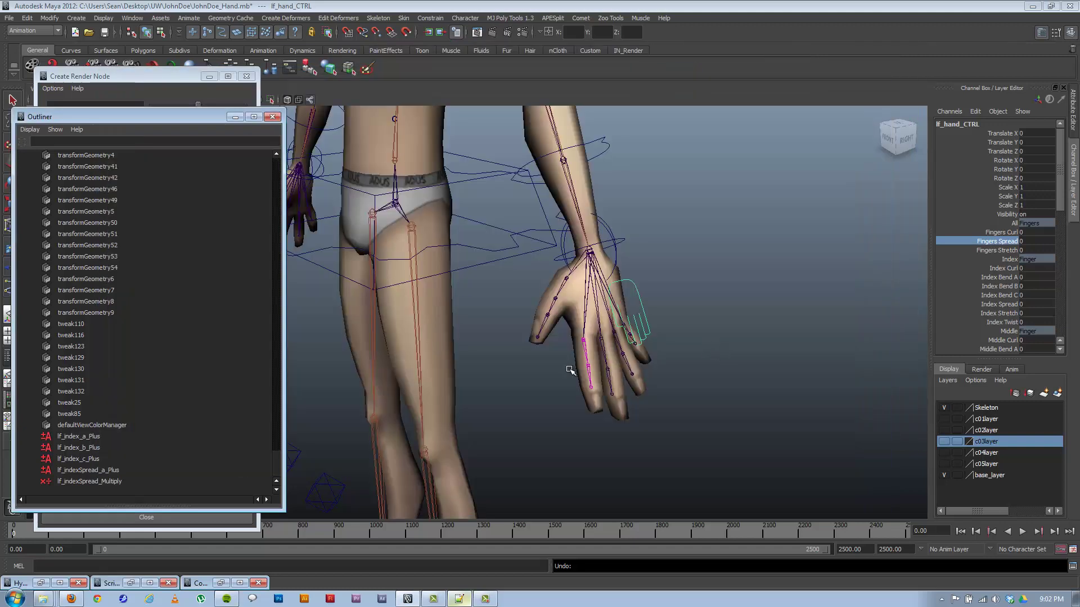
left_click(619, 357)
left_click(586, 343)
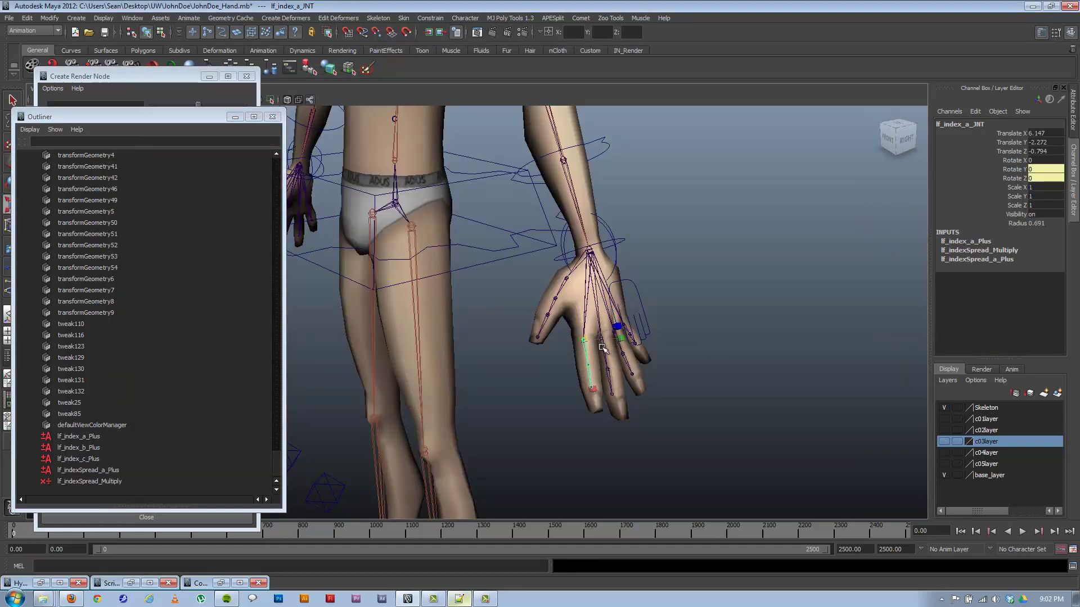
left_click(459, 598)
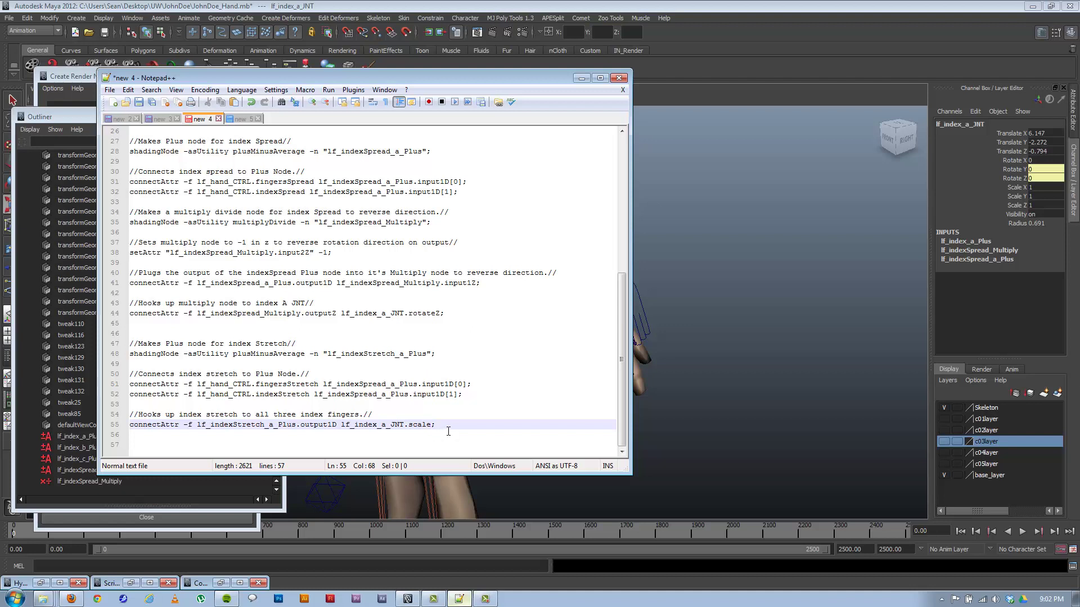
type("X")
left_click_drag(451, 425, 105, 423)
left_click(438, 437)
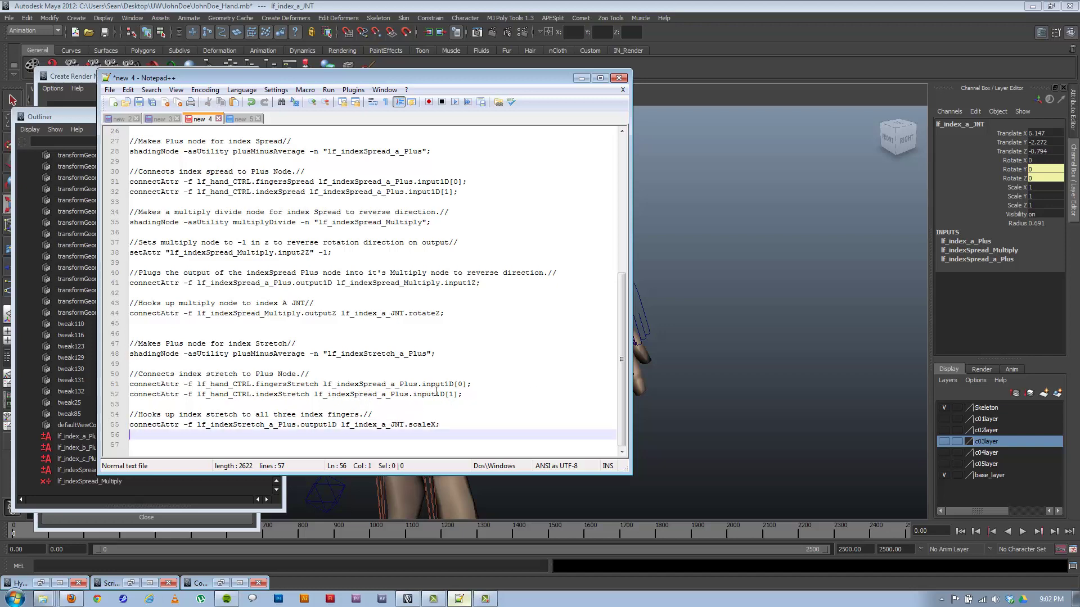
Select the left hand control in Maya to inspect its finger stretch attributes, and return to the script
left_click_drag(514, 79, 445, 80)
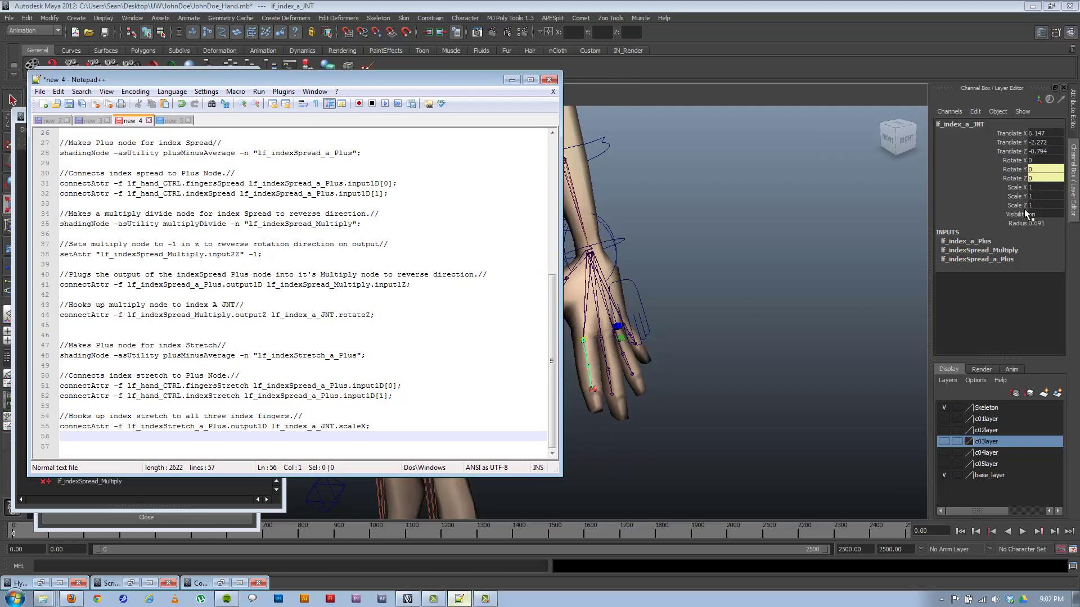
left_click(635, 293)
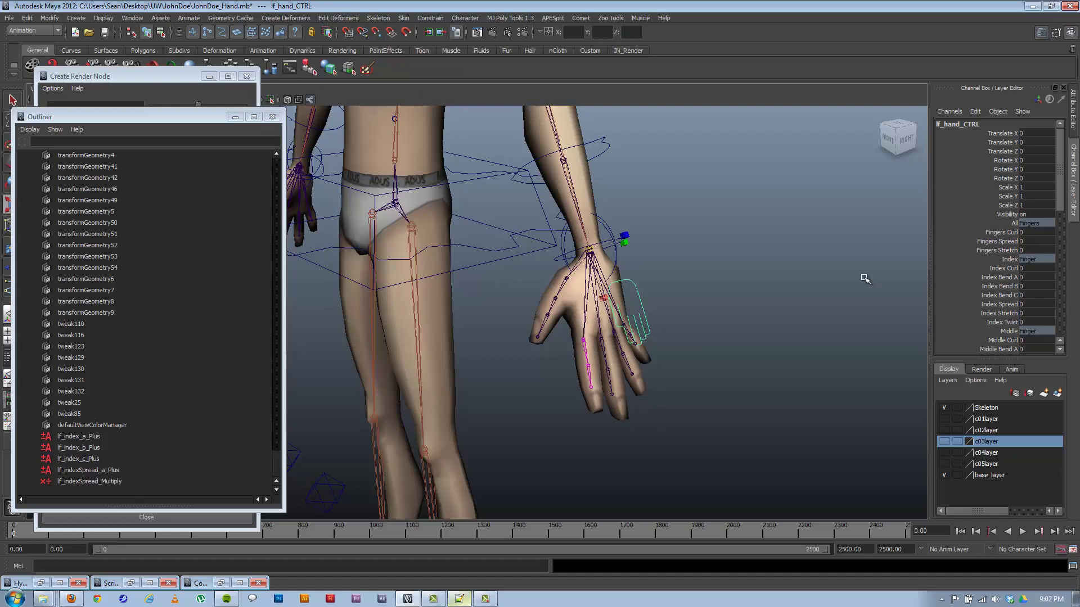
left_click(459, 599)
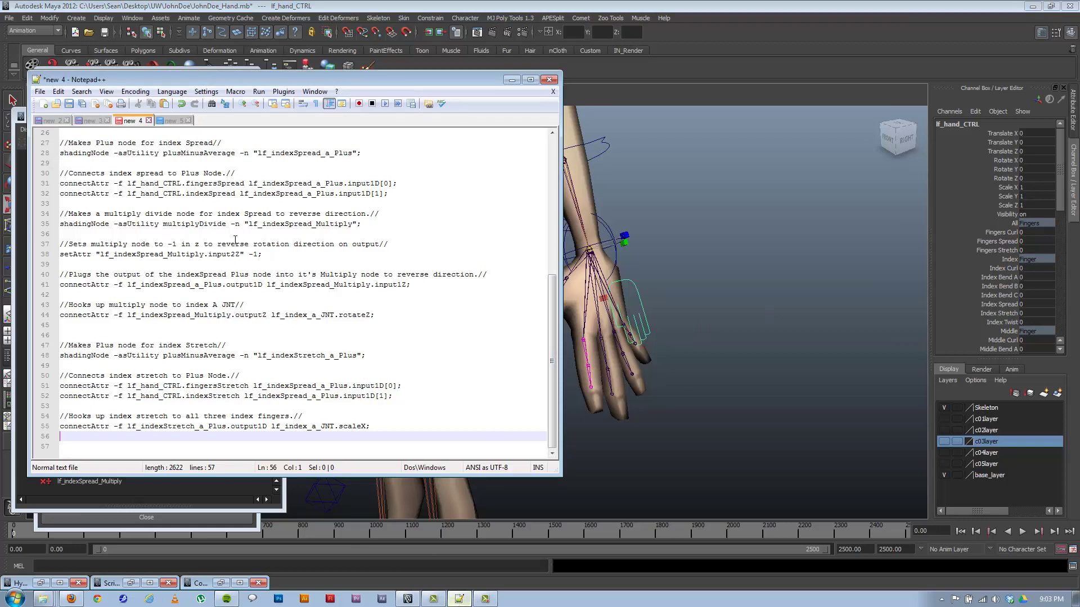
Copy the multiplyDivide creation comment and line from the Spread block to below the stretch Plus node connections
left_click_drag(380, 224, 34, 215)
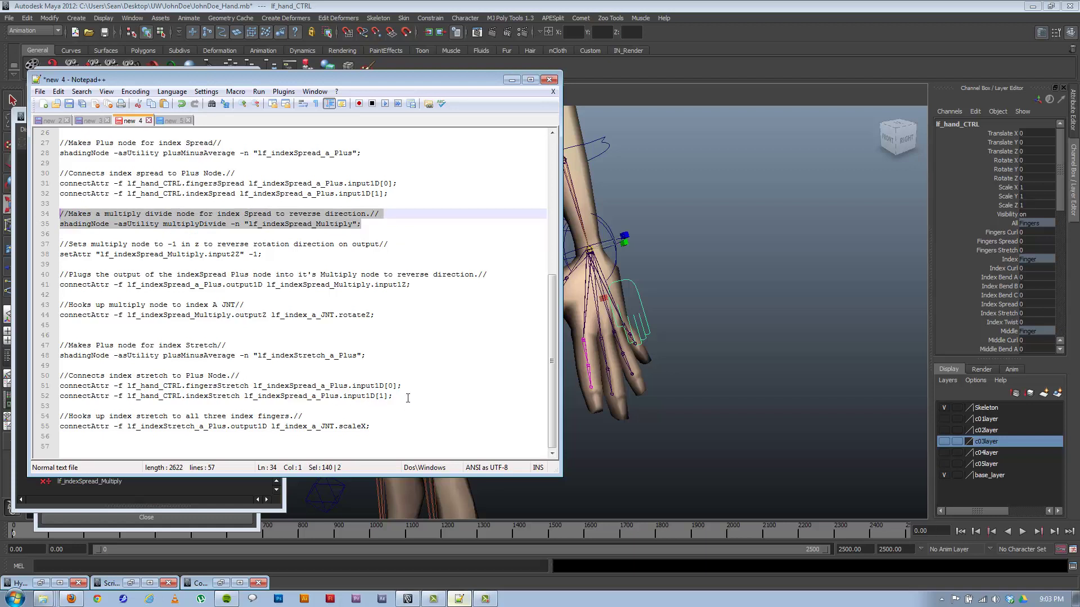
left_click(460, 396)
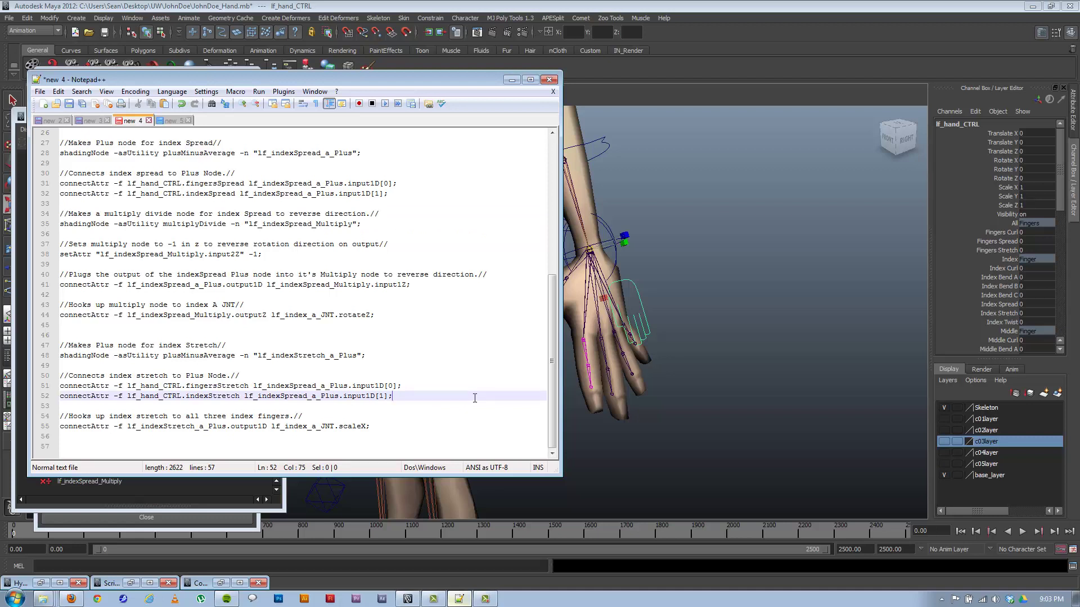
key("Return")
key("Return")
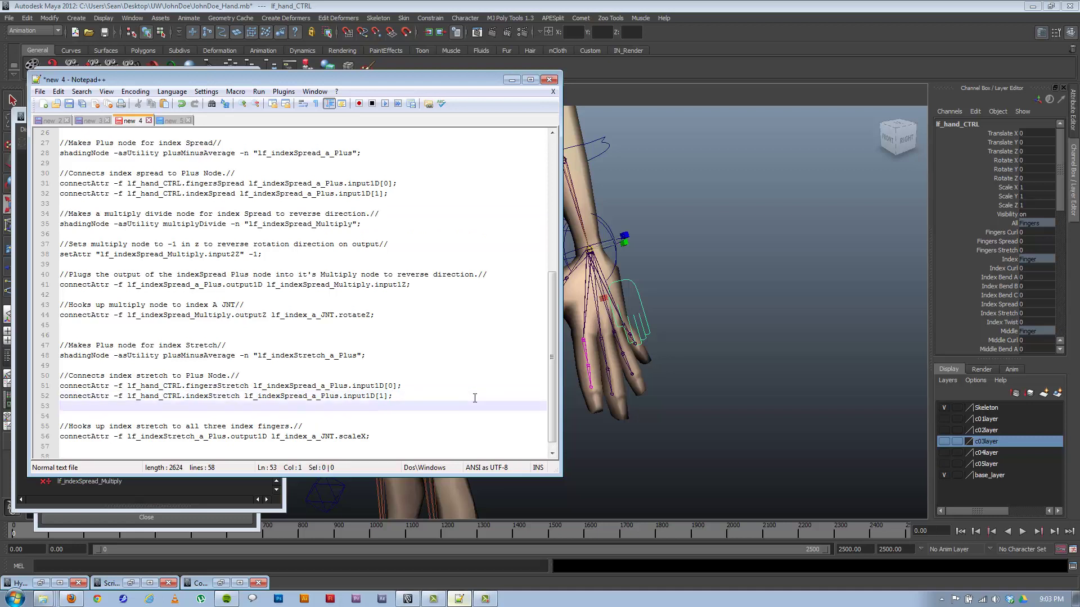
key("ctrl+v")
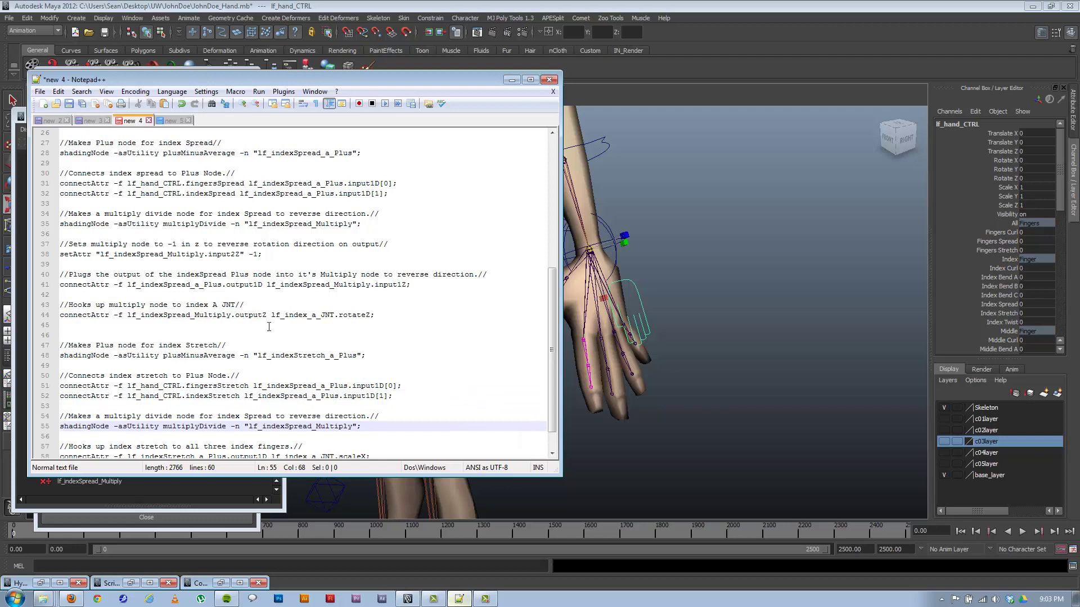
Rename the copied multiplyDivide node to lf_indexStretch_Multiply and change Spread to Stretch in its comment
left_click_drag(313, 426, 288, 426)
type("tretch")
left_click(272, 416)
key("shift+Left")
key("shift+Left")
key("shift+Left")
key("shift+Left")
key("shift+Left")
type("tr")
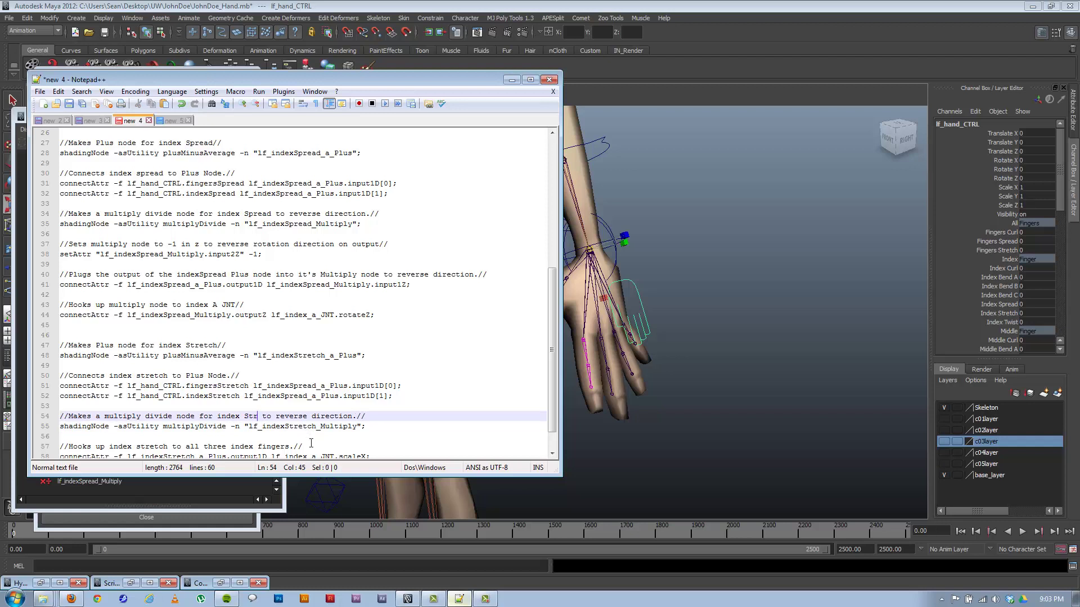
type("etch")
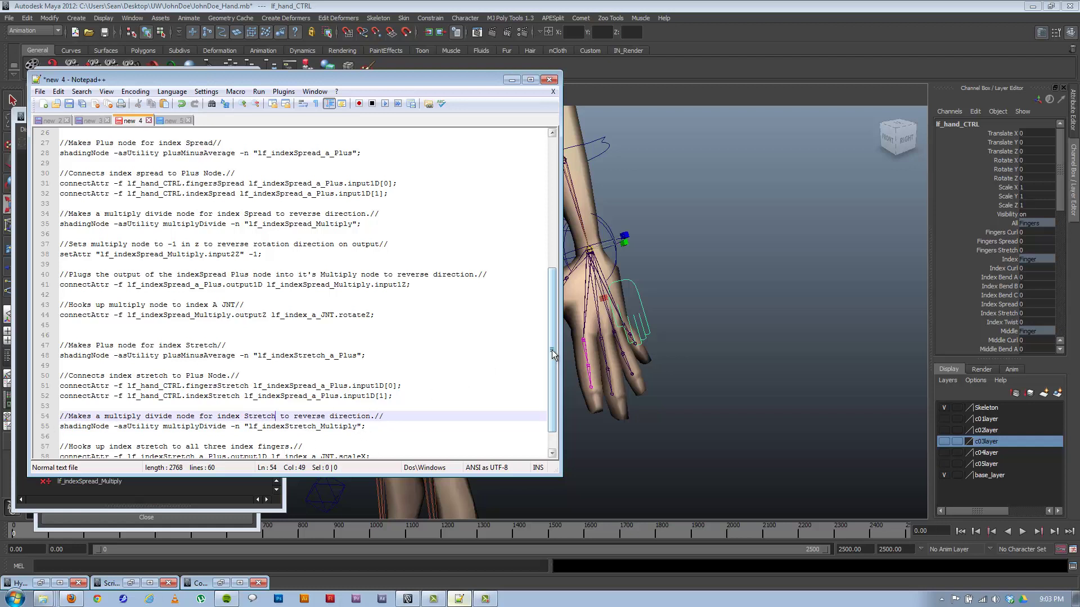
scroll(376, 385, "down", 1)
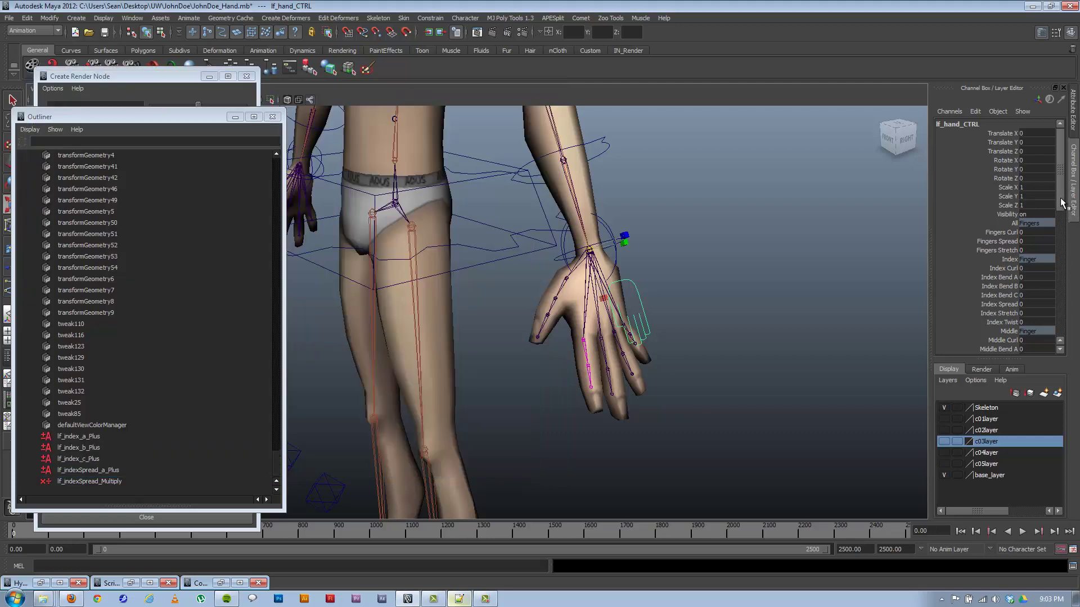
left_click_drag(1062, 209, 1058, 276)
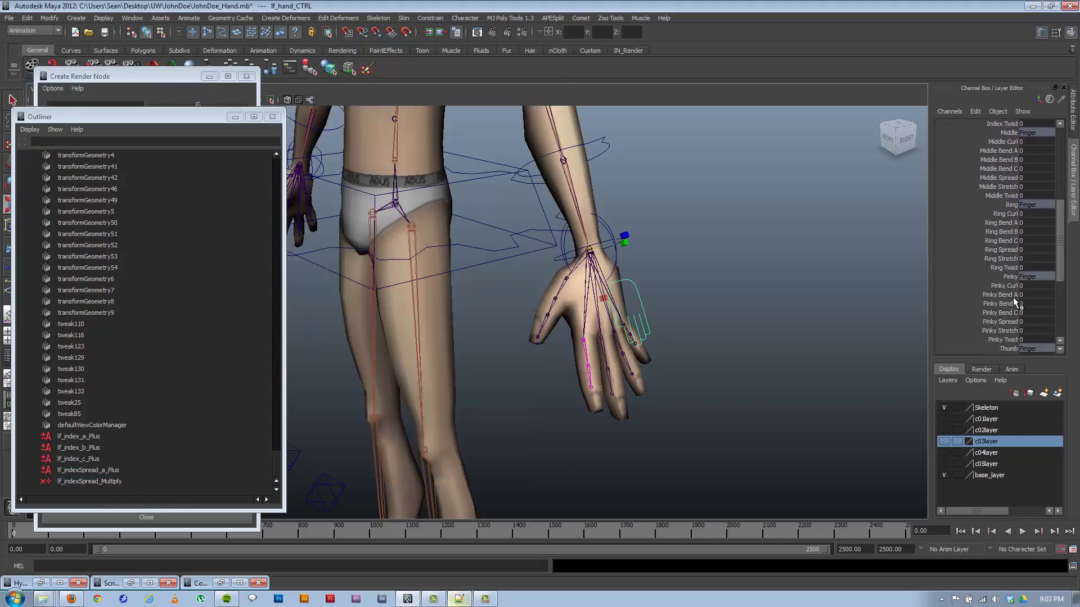
left_click_drag(1059, 276, 1047, 161)
left_click(460, 598)
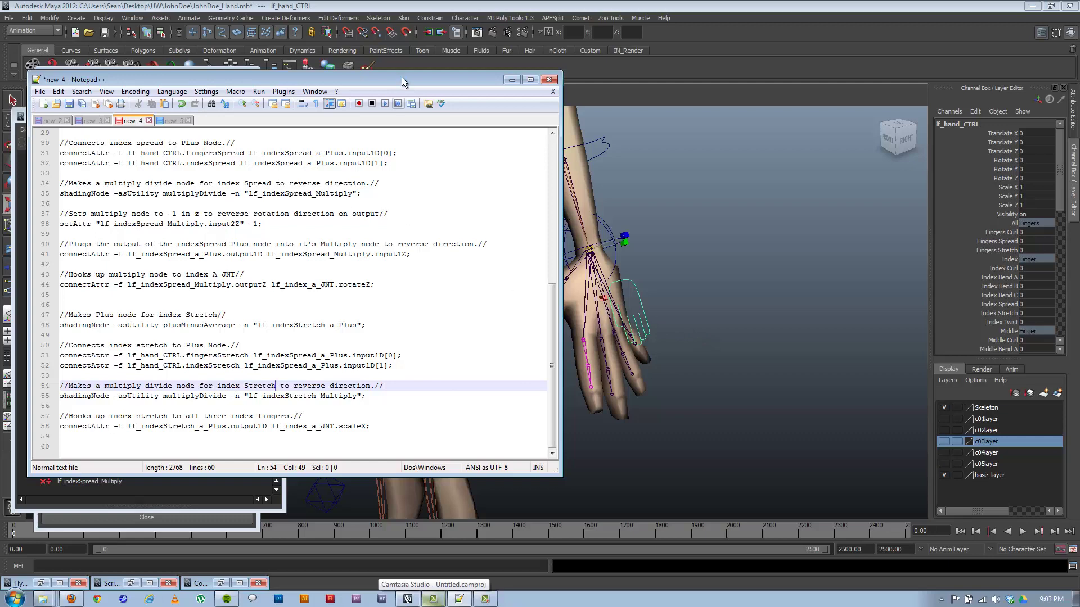
left_click_drag(404, 79, 410, 333)
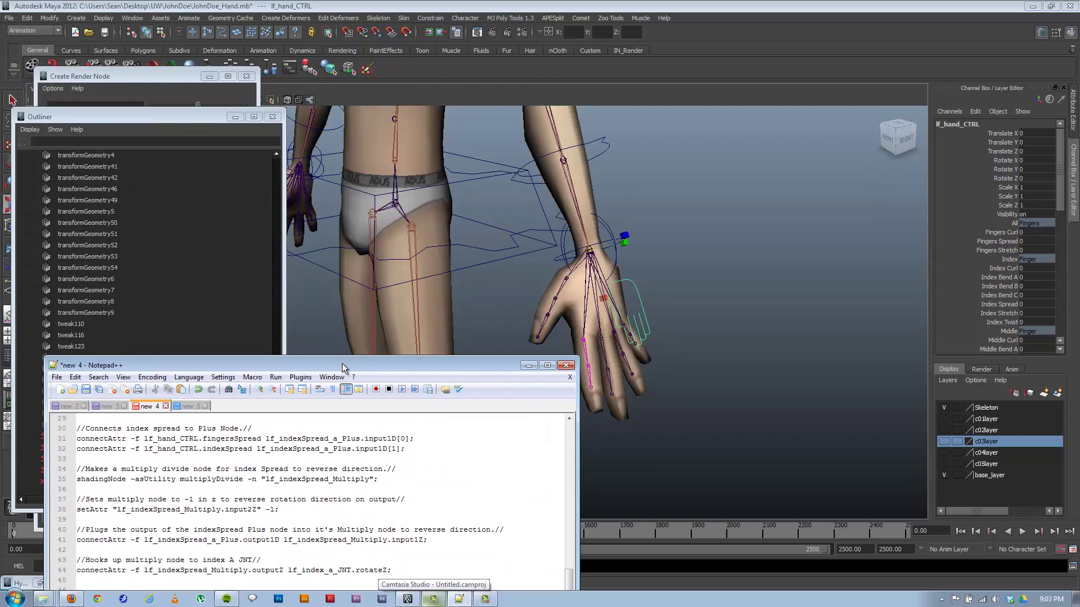
left_click_drag(337, 310, 324, 80)
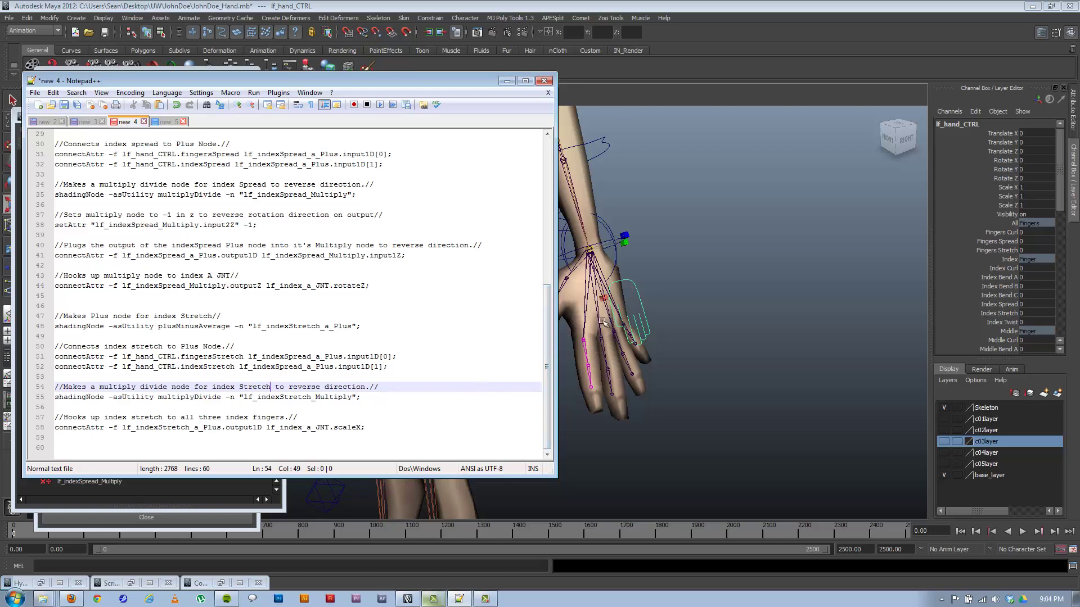
Examine the whole character rig and its left hand in Maya's viewport, and return to the script
left_click_drag(461, 86, 473, 494)
right_click_drag(756, 326, 569, 304, "alt")
middle_click_drag(569, 304, 578, 311, "alt")
right_click_drag(578, 311, 607, 320, "alt")
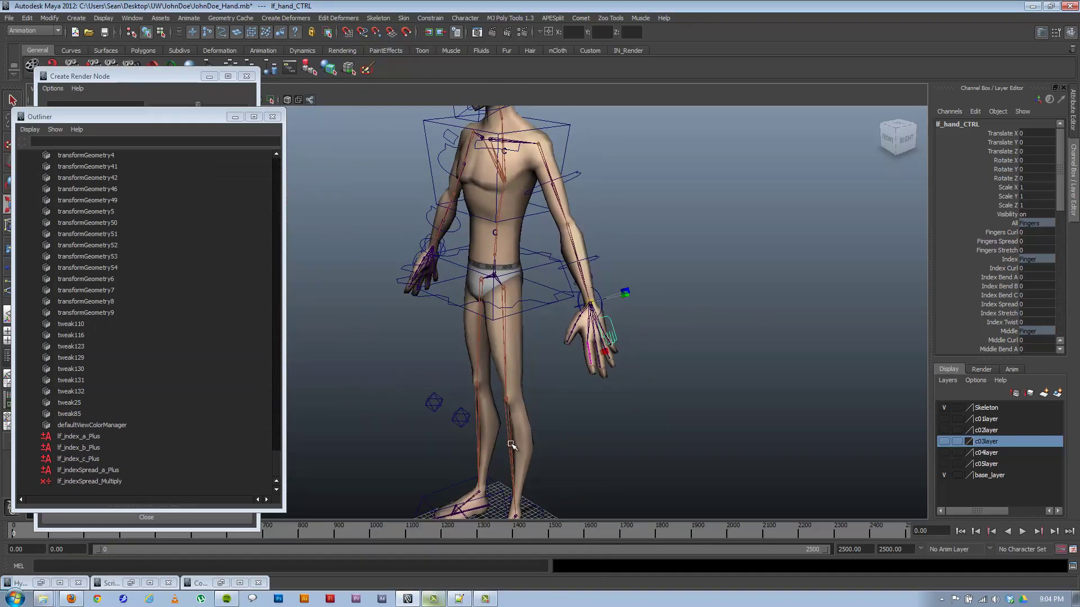
middle_click_drag(507, 191, 505, 256, "alt")
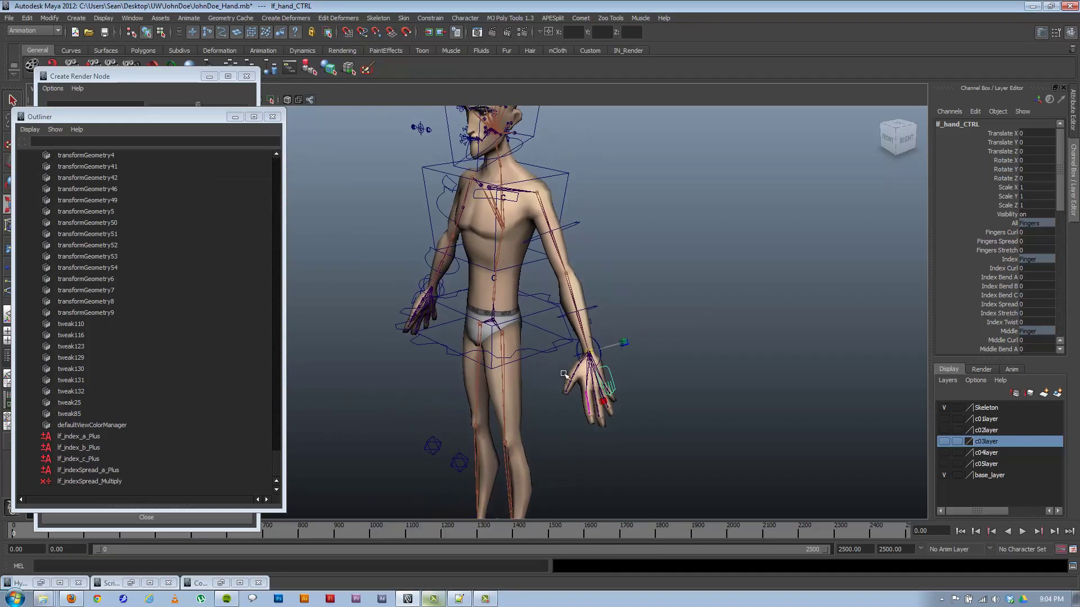
middle_click_drag(554, 402, 540, 344, "alt")
right_click_drag(540, 345, 624, 357, "alt")
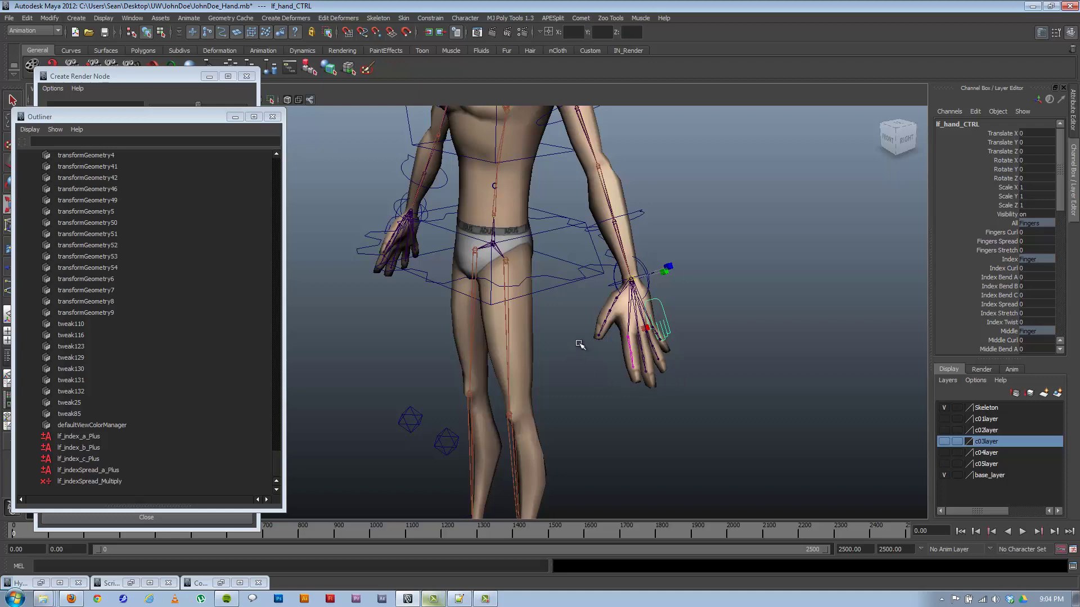
right_click_drag(540, 400, 500, 358, "alt")
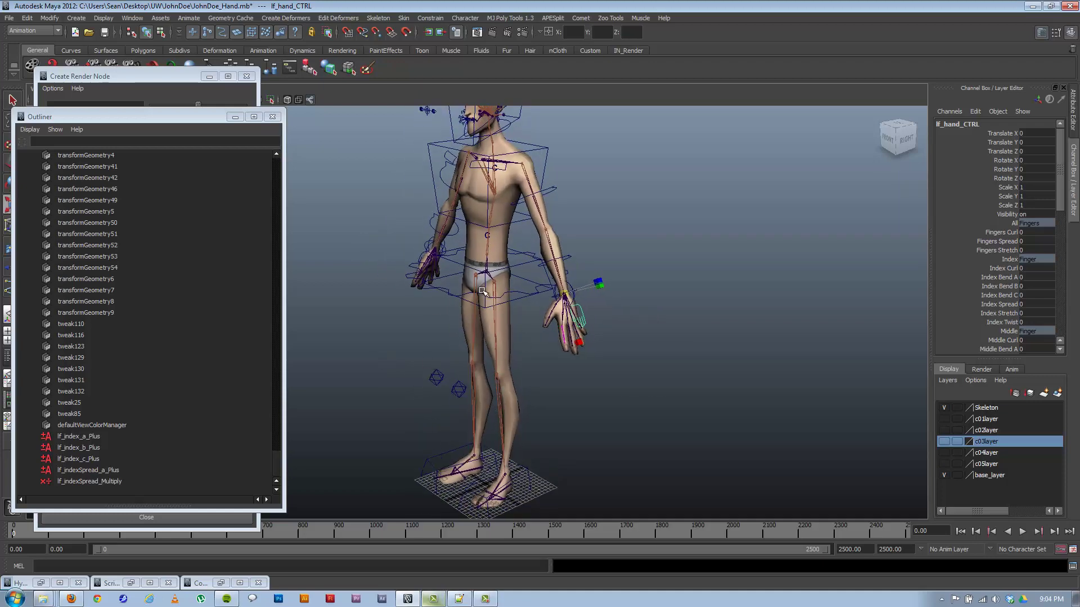
left_click_drag(473, 449, 545, 276, "alt")
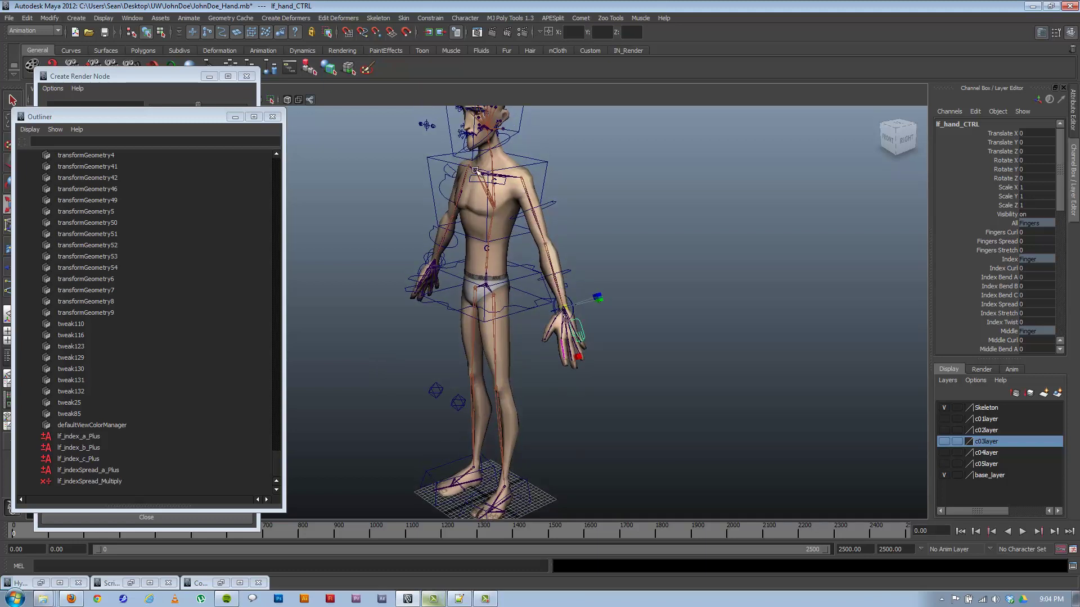
left_click_drag(467, 185, 485, 209, "alt")
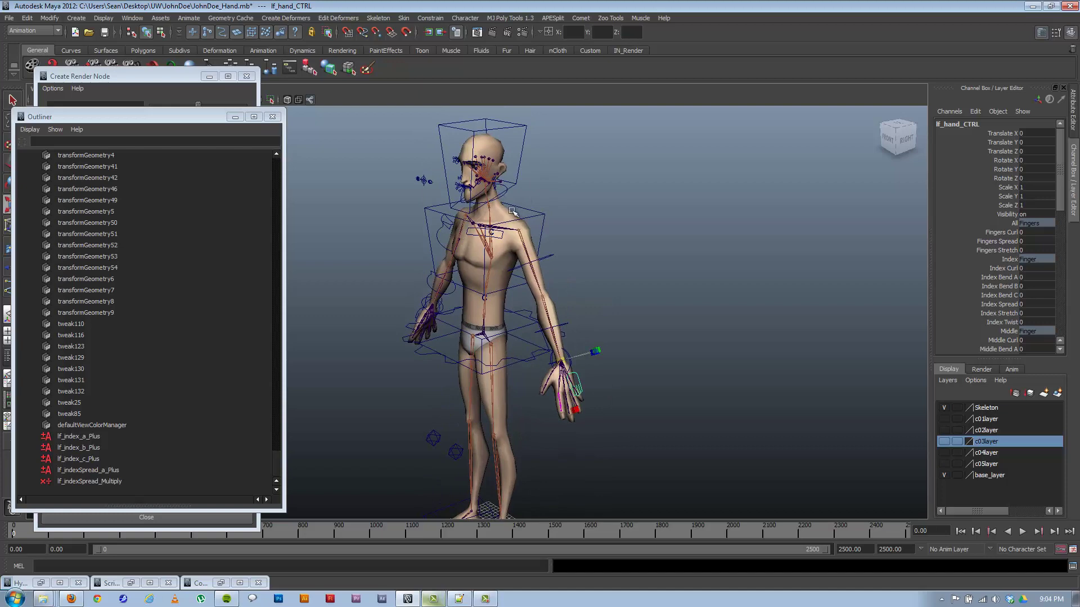
middle_click_drag(543, 388, 595, 340, "alt")
scroll(595, 341, "up", 5)
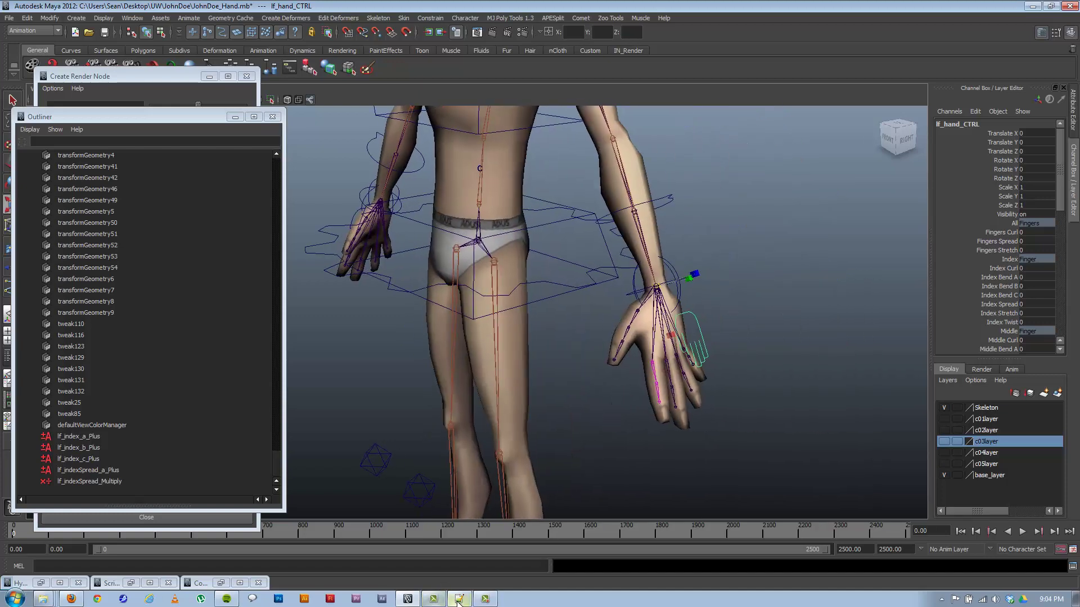
left_click(459, 599)
left_click_drag(383, 487, 380, 96)
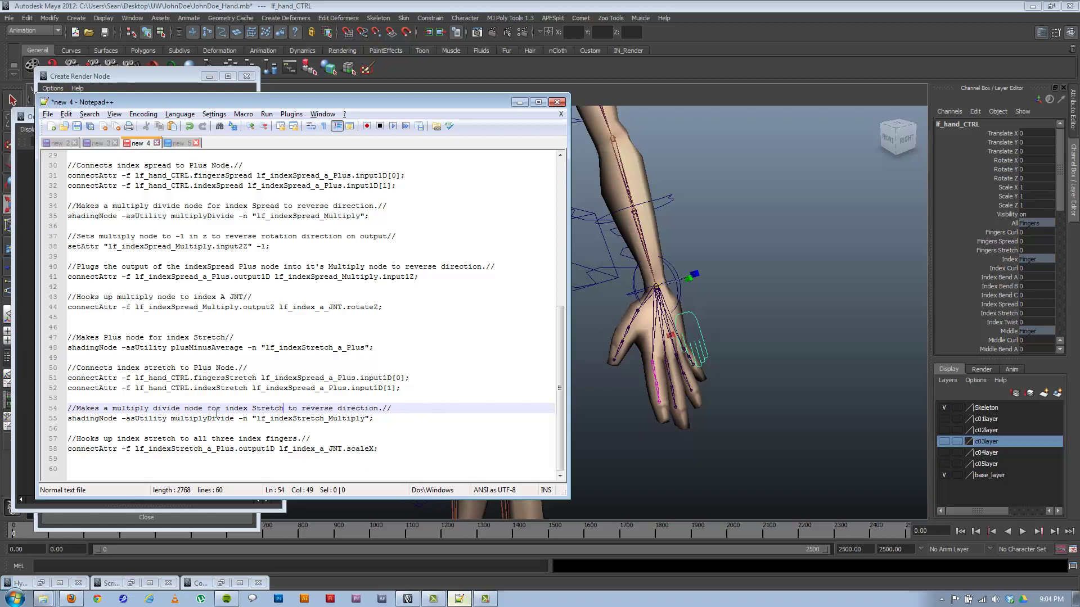
Copy the Spread block's Plus-to-Multiply connection comment and line to below the lf_indexStretch_Multiply creation line
left_click_drag(420, 387, 54, 382)
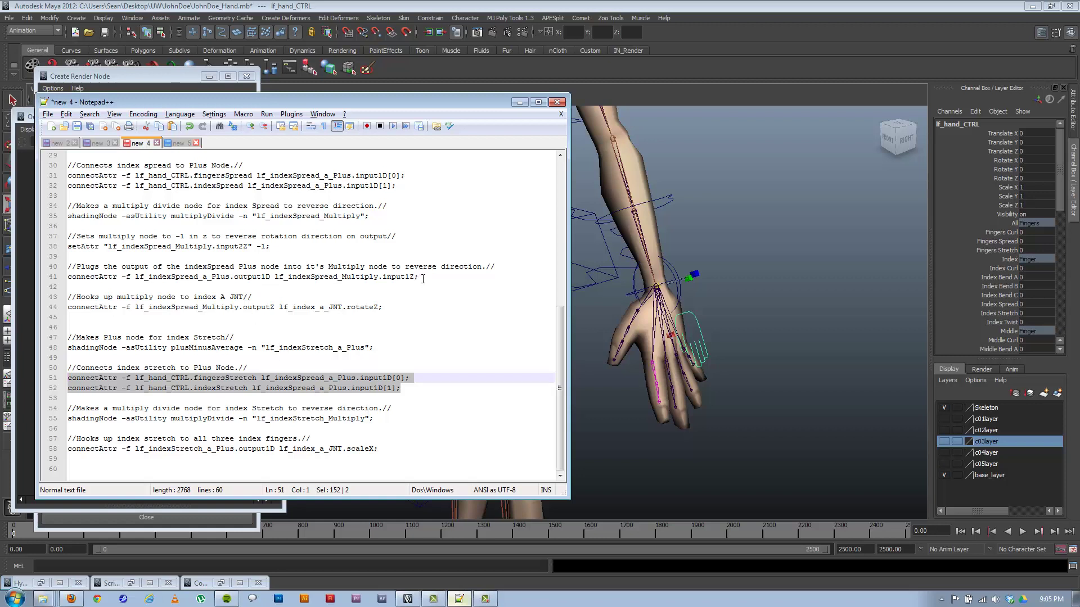
left_click_drag(424, 277, 58, 271)
key("ctrl+c")
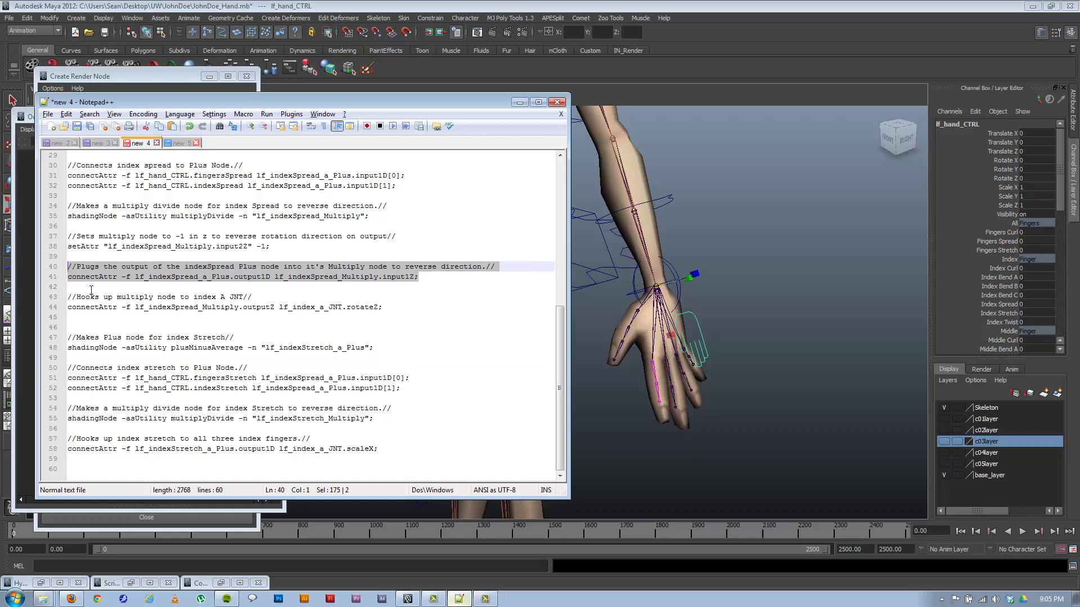
left_click(398, 418)
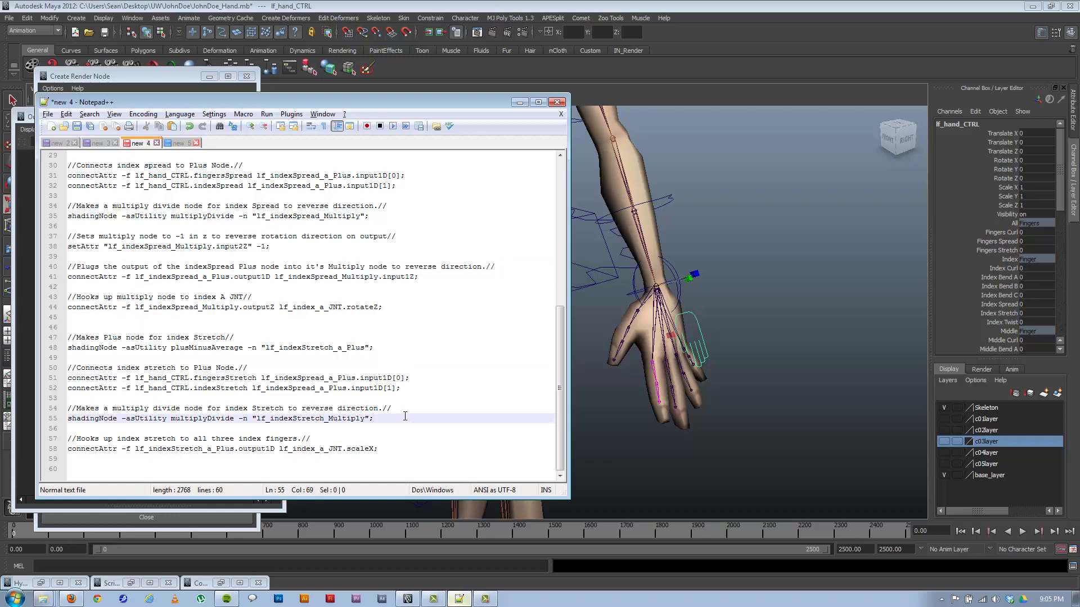
key("Return")
key("Return")
key("ctrl+v")
scroll(382, 421, "down", 1)
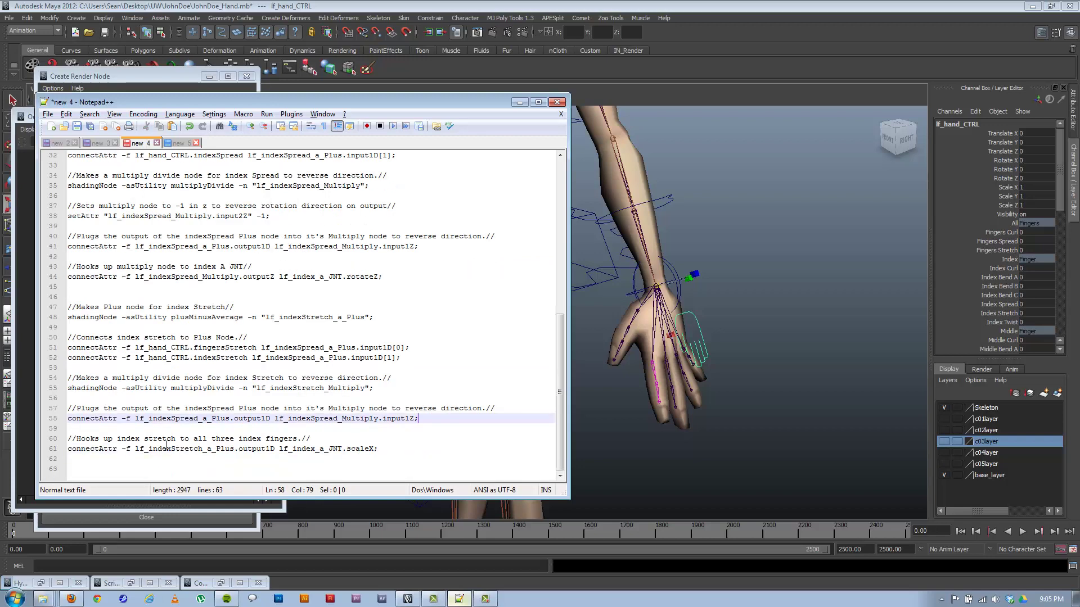
Replace the direct index stretch output connection with a copy of the Spread block's "Hooks up multiply node to index A JNT" comment and line
left_click_drag(72, 437, 475, 462)
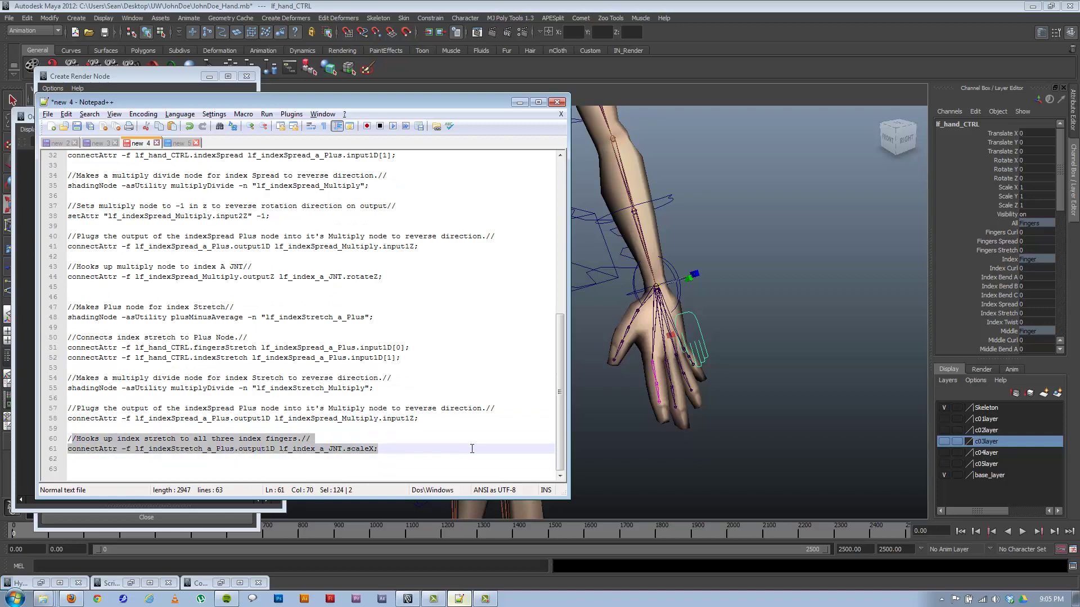
key("BackSpace")
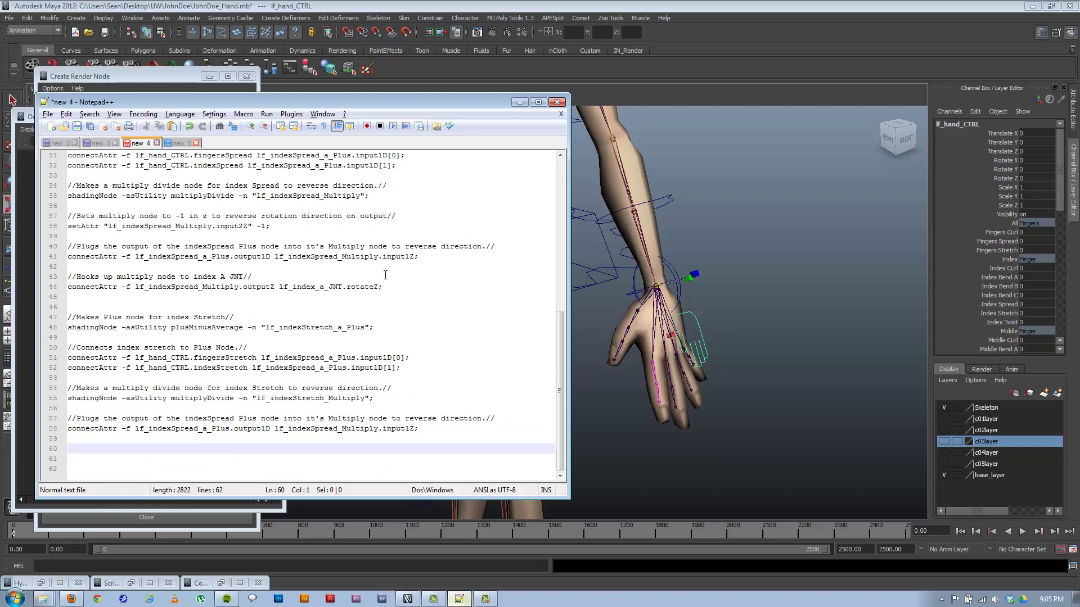
left_click_drag(386, 287, 39, 278)
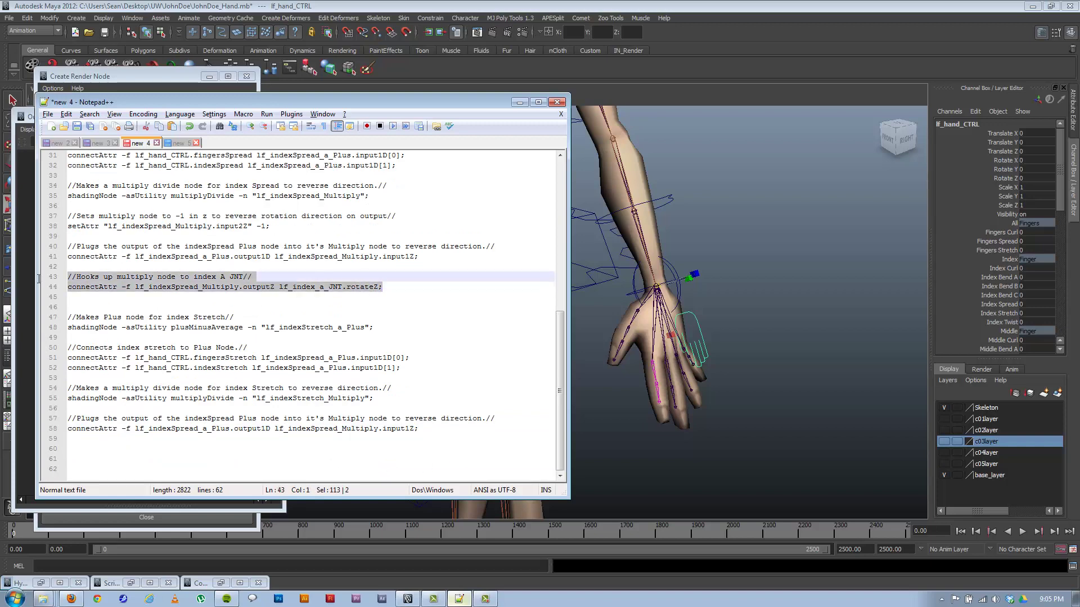
key("BackSpace")
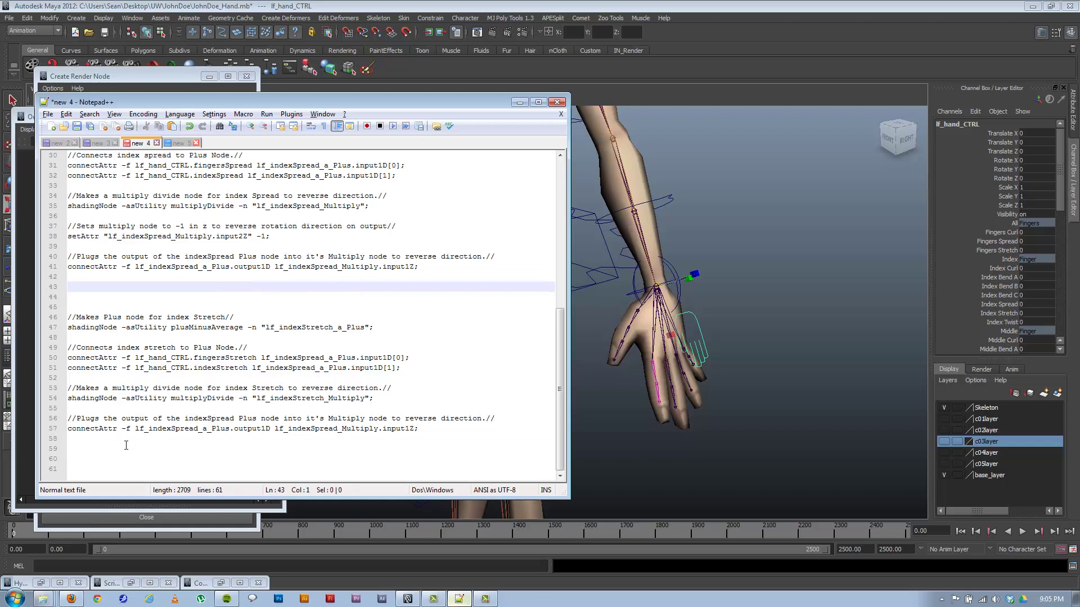
key("ctrl+z")
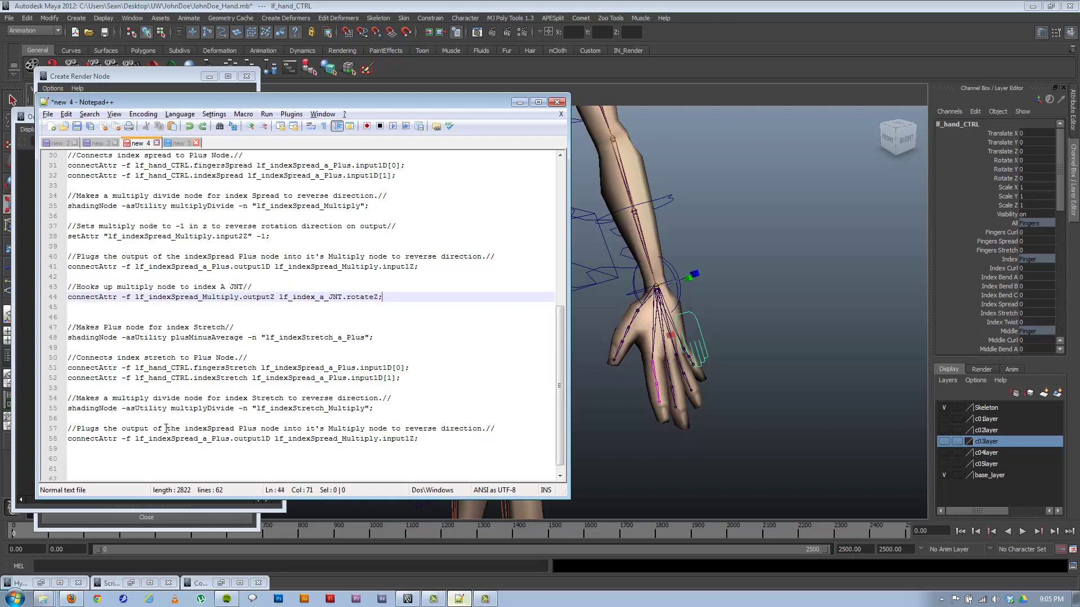
left_click_drag(415, 291, 48, 287)
key("ctrl+c")
left_click(137, 459)
key("ctrl+v")
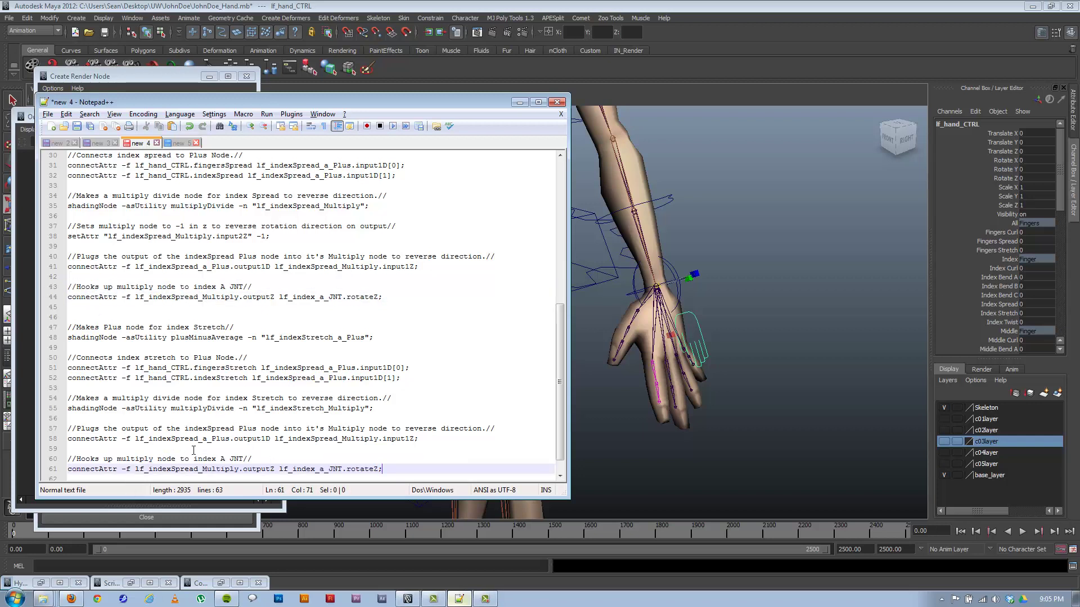
Replace Spread with Stretch in the node names of the pasted Plus-to-Multiply and joint connection lines
left_click_drag(198, 439, 179, 440)
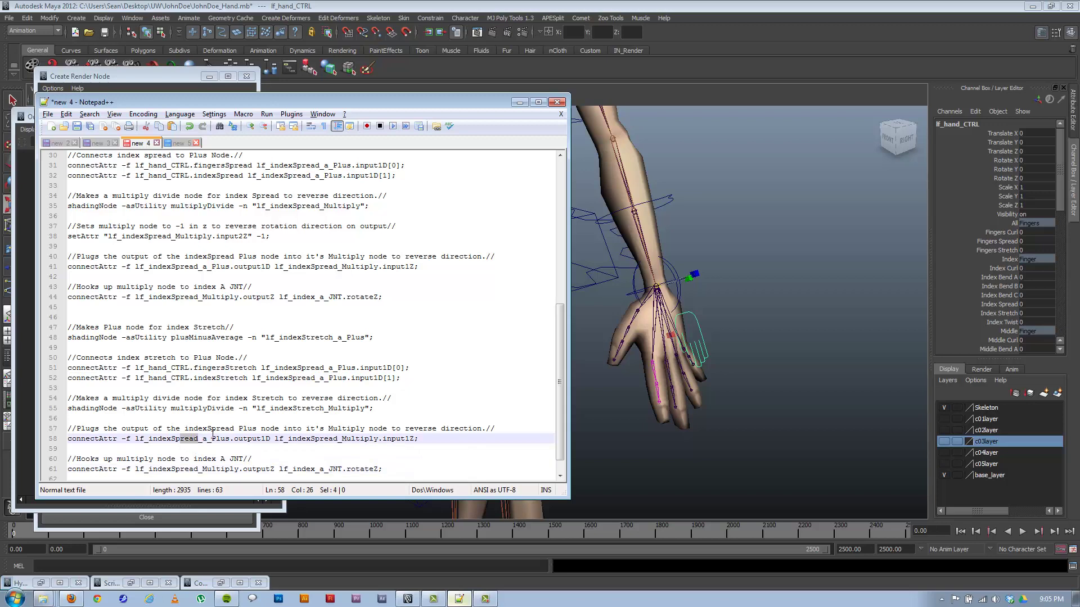
type("tretch")
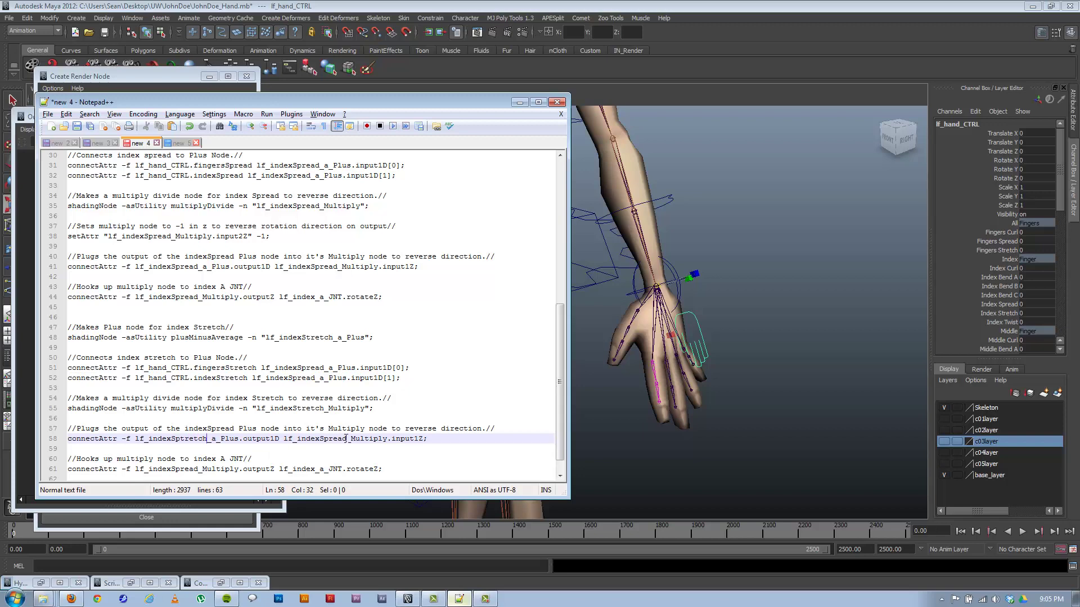
left_click_drag(346, 438, 324, 440)
type("tretch")
scroll(262, 469, "down", 1)
left_click_drag(200, 450, 174, 451)
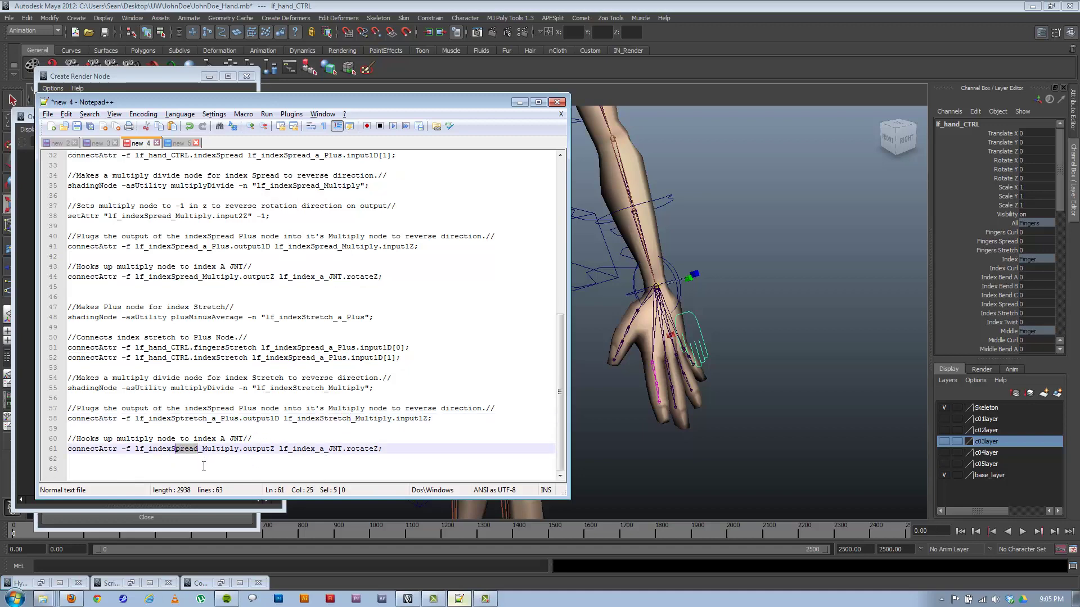
type("tretch")
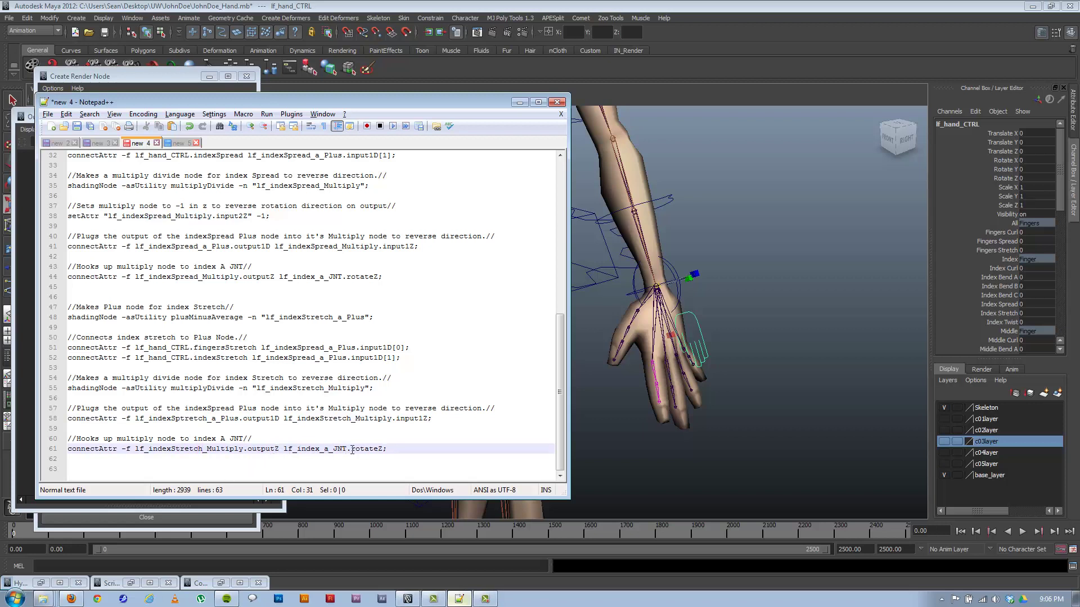
Change the pasted joint connection's destination attribute to scaleX and reword its comment as "Hooks up multiply node to index joints"
left_click_drag(352, 449, 384, 449)
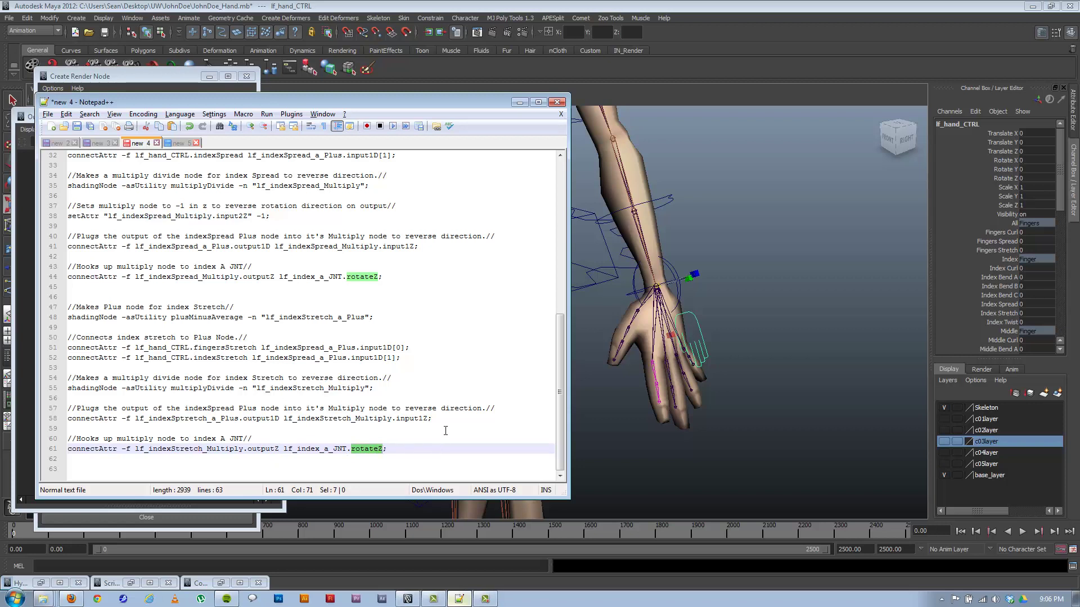
type("scale")
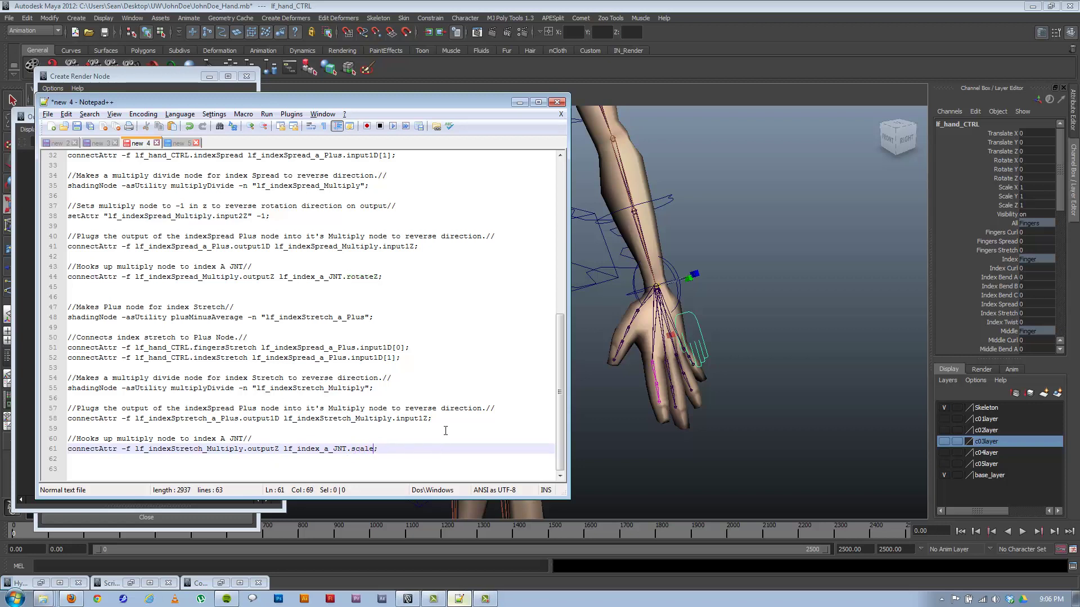
type("X")
double_click(223, 439)
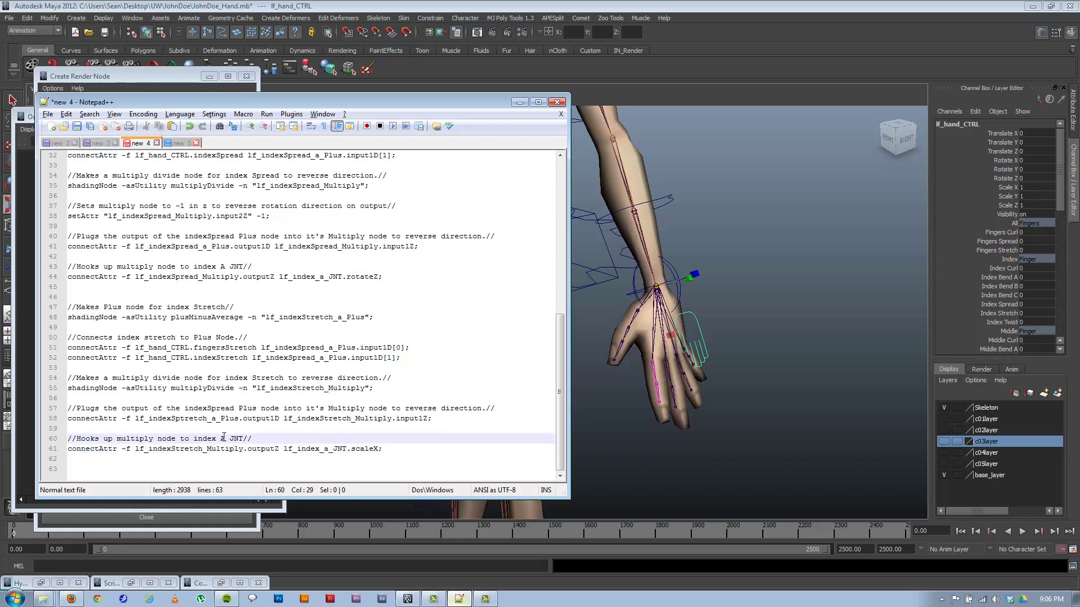
key("Delete")
key("Delete")
left_click(235, 438)
double_click(235, 438)
type("joints")
Duplicate the lf_indexStretch_Multiply to lf_index_a_JNT.scaleX connection line twice directly below the original
left_click_drag(404, 449, 67, 449)
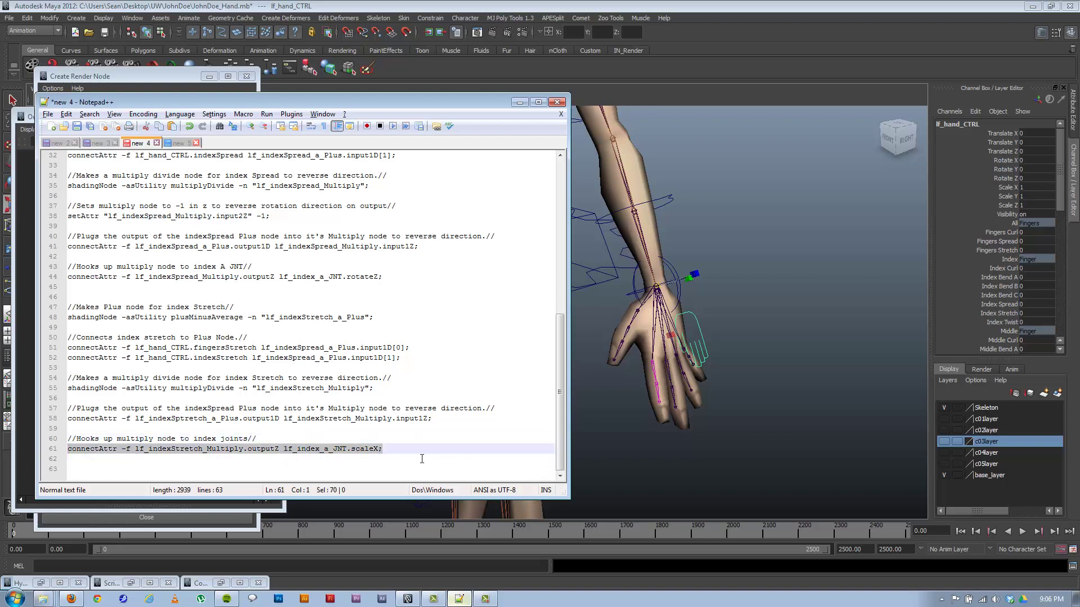
key("ctrl+c")
key("End")
key("Return")
key("ctrl+v")
key("Return")
key("ctrl+v")
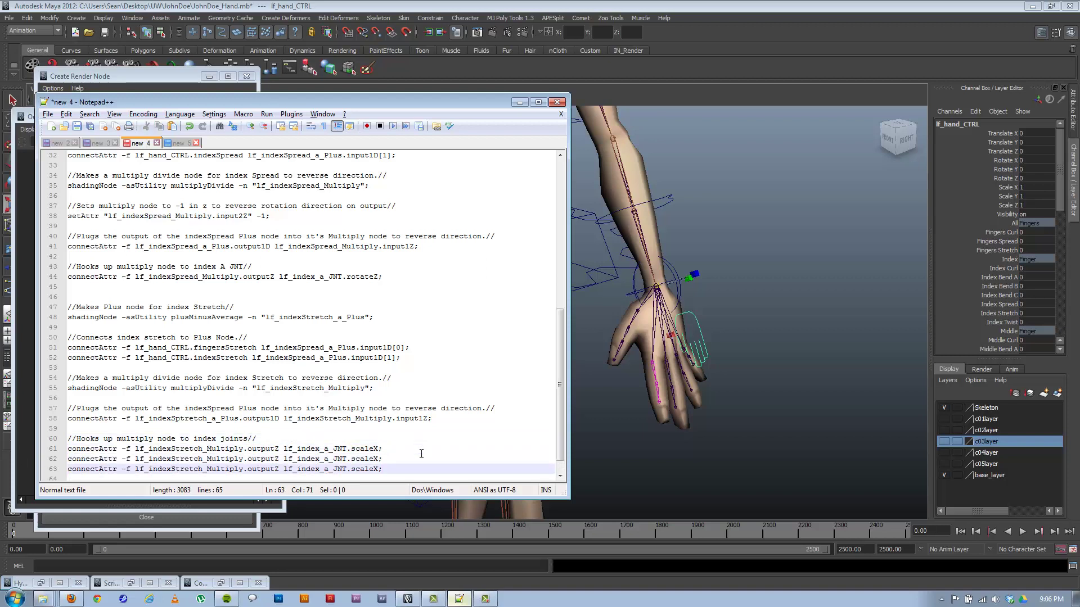
scroll(398, 407, "down", 1)
left_click(385, 429)
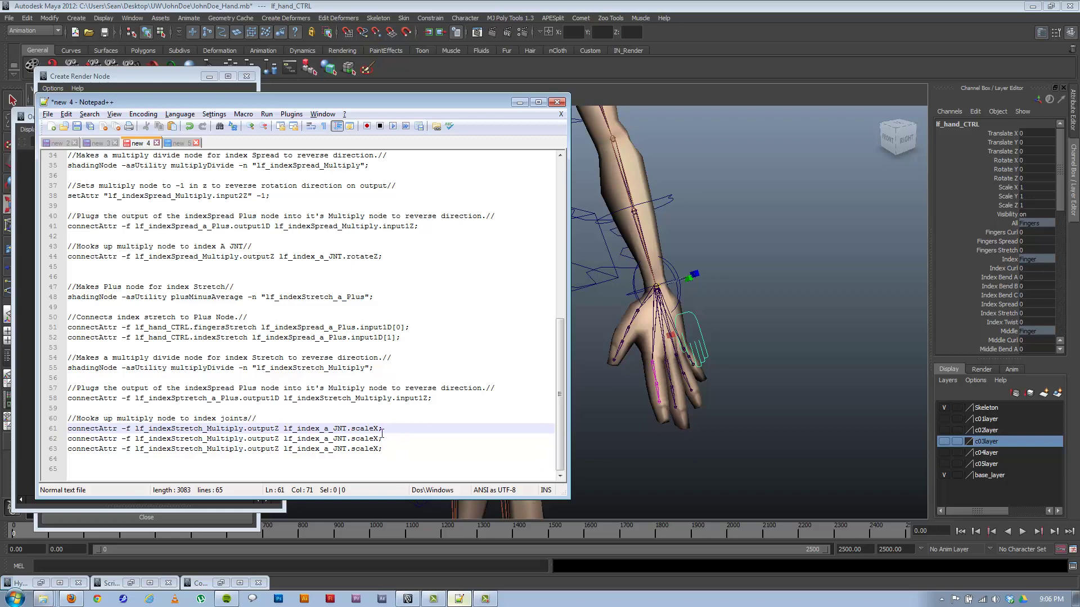
key("BackSpace")
type(";")
left_click(71, 439)
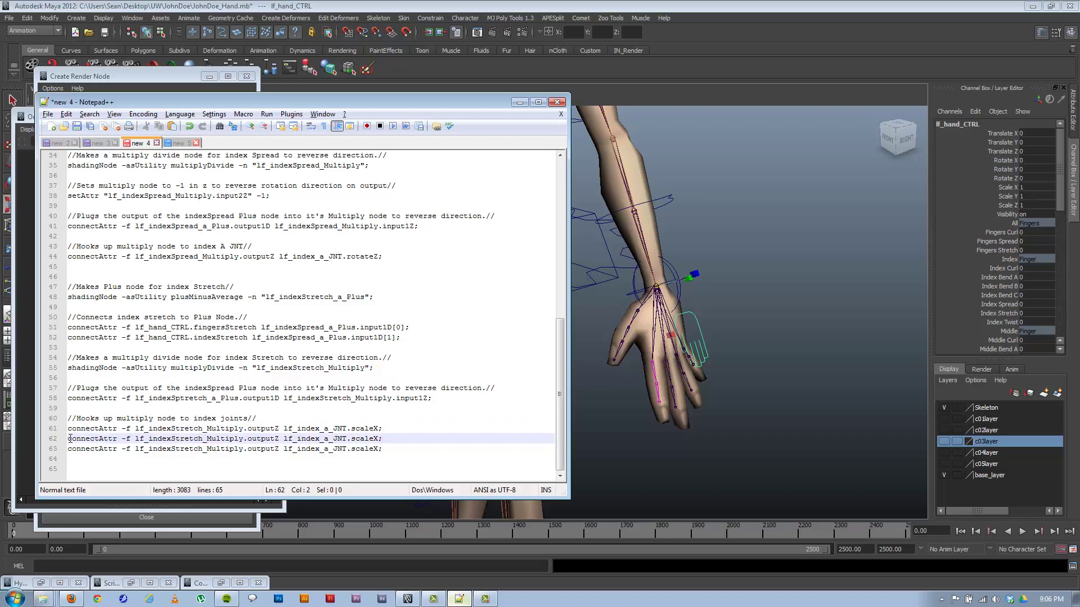
key("Left")
key("BackSpace")
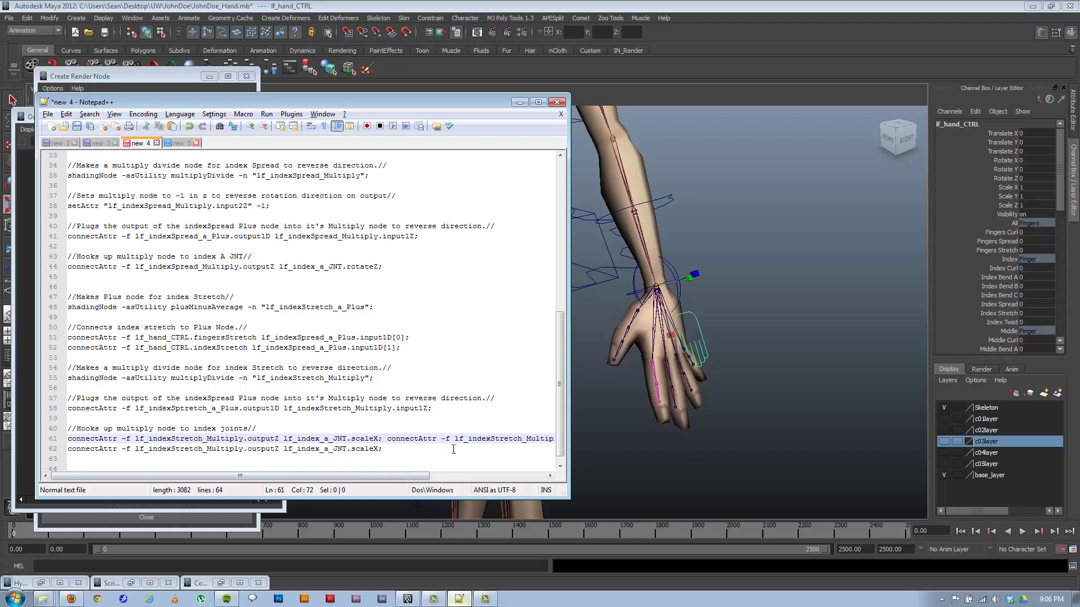
key("Return")
scroll(361, 430, "down", 1)
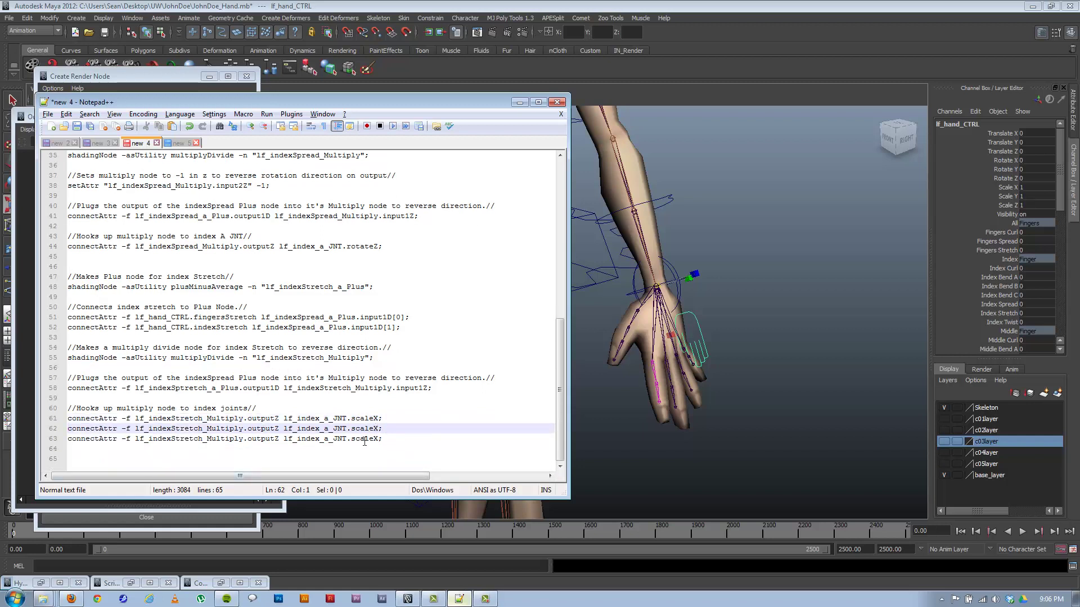
Change the joint in the second and third scaleX connection lines to lf_index_b_JNT and lf_index_c_JNT
left_click(329, 430)
key("BackSpace")
type("b")
left_click(329, 439)
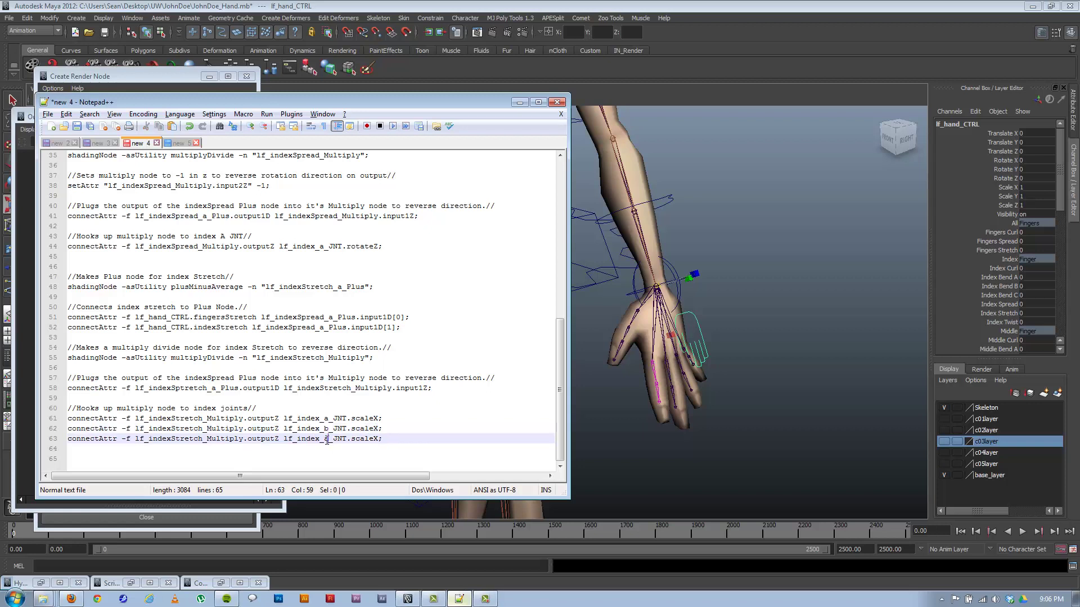
key("BackSpace")
type("c")
left_click(406, 439)
Run the script's multiplyDivide creation lines for lf_indexStretch_Multiply in Maya's Script Editor
left_click_drag(298, 102, 398, 100)
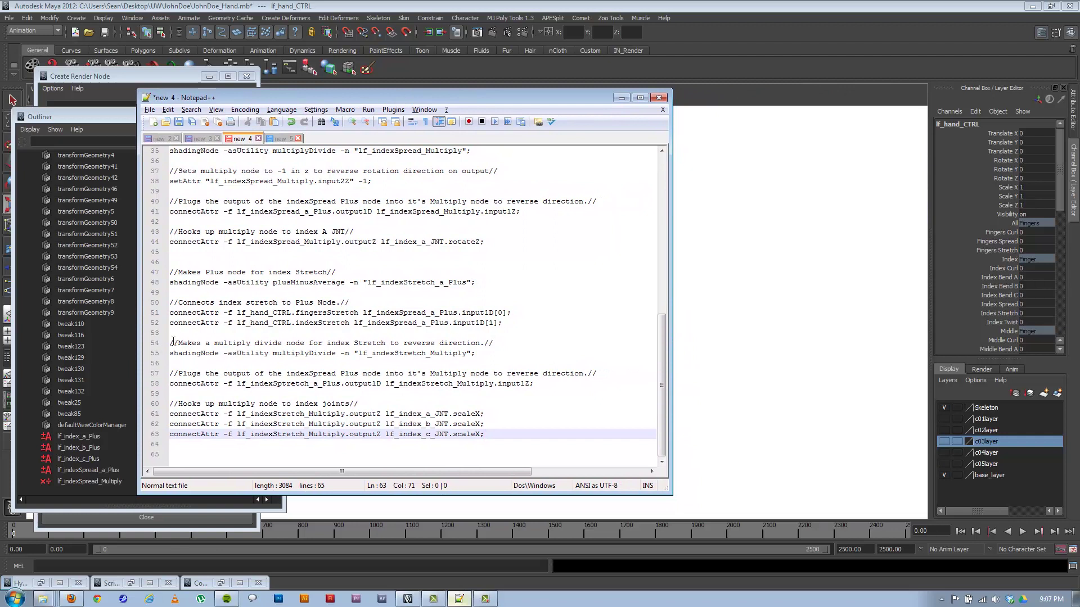
left_click_drag(174, 344, 429, 354)
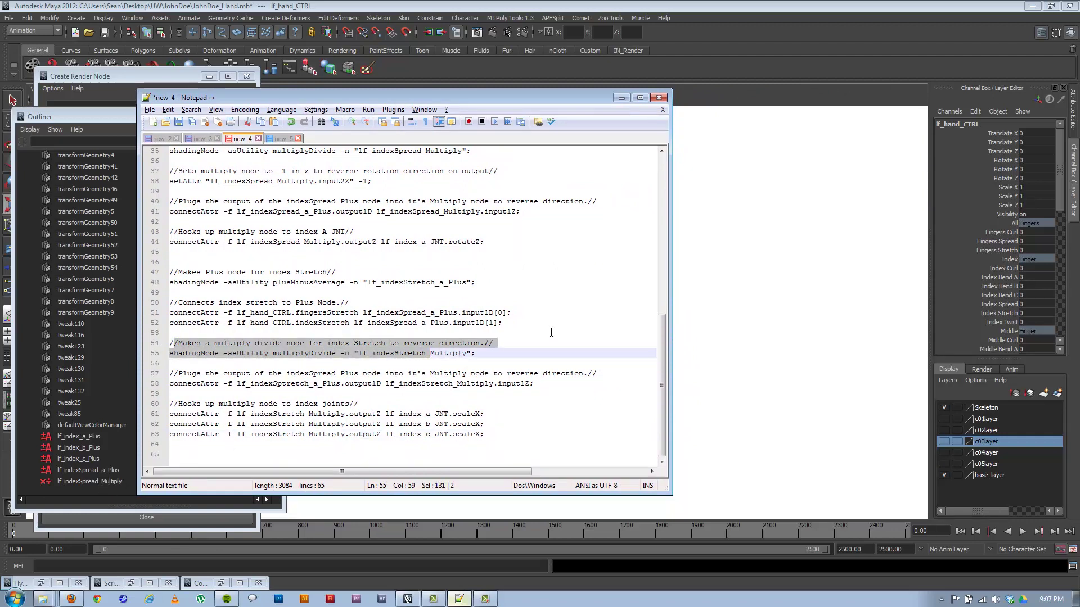
key("End")
key("shift+Up")
key("shift+Home")
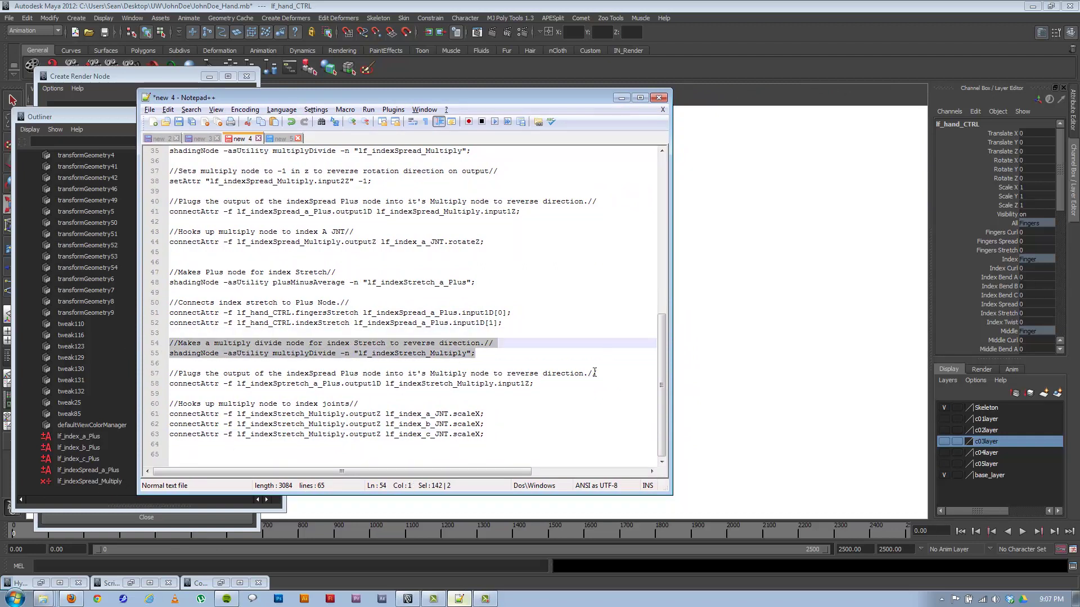
left_click(1072, 567)
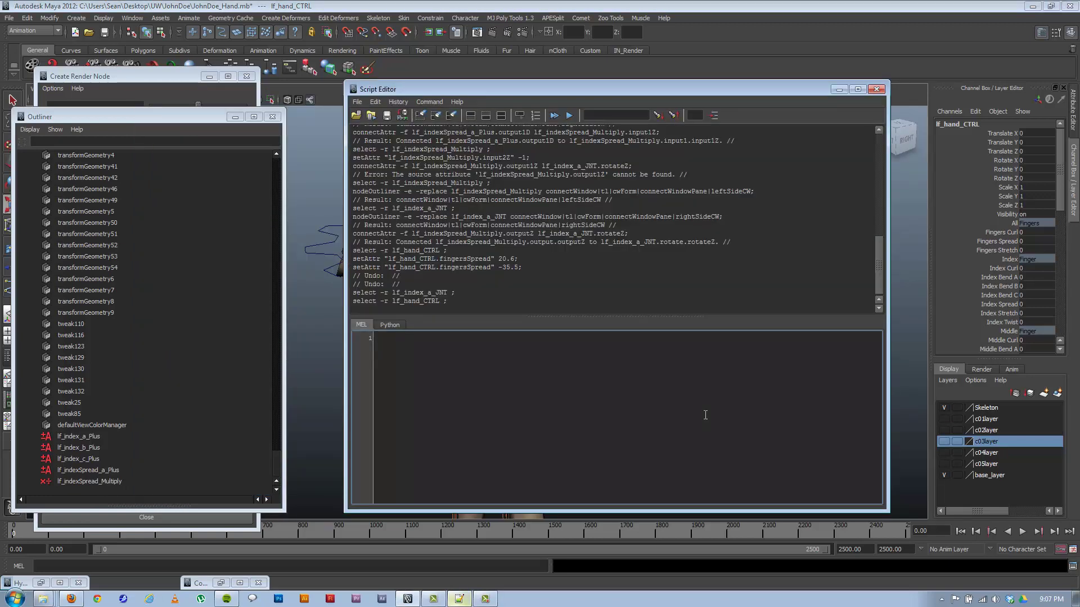
key("ctrl+v")
key("ctrl+Return")
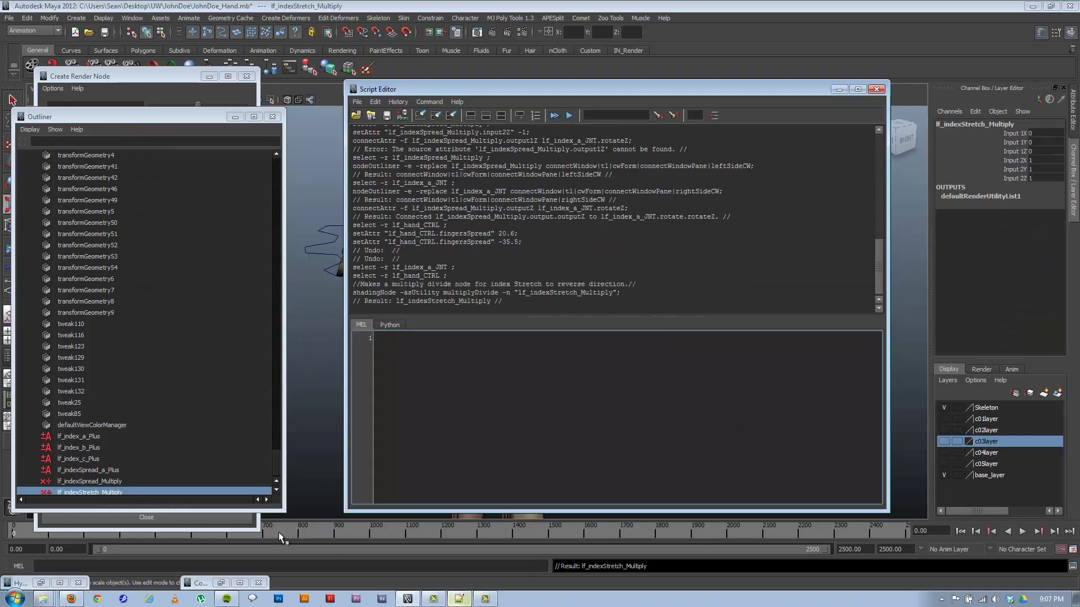
Try to connect lf_indexSptretch_a_Plus.output1D to lf_indexStretch_Multiply.input1Z by running the Notepad++ lines in Maya's Script Editor
left_click(460, 599)
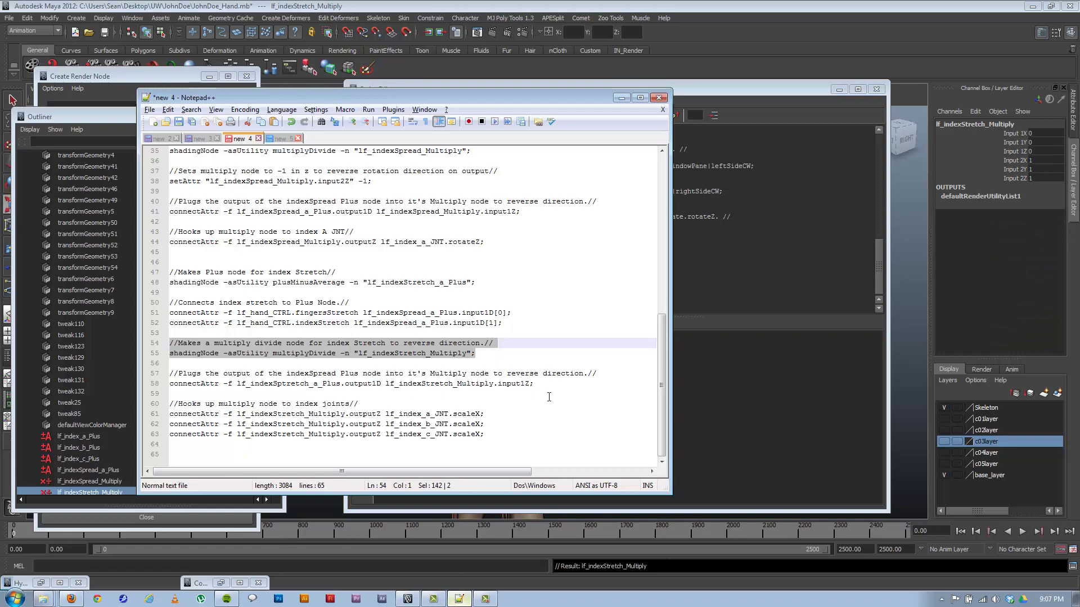
left_click_drag(550, 386, 169, 373)
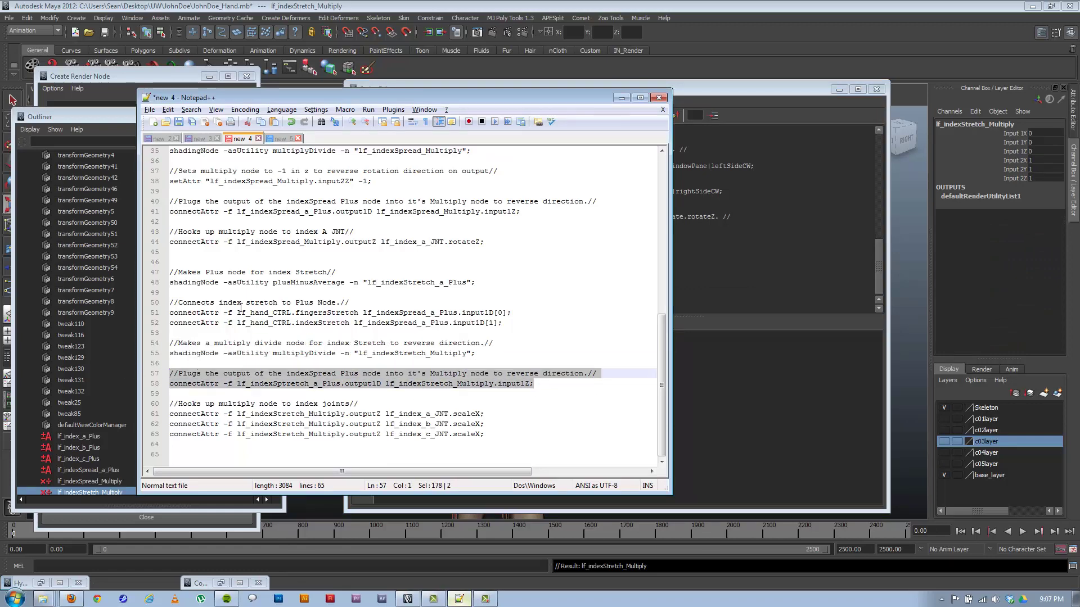
key("ctrl+c")
left_click(688, 373)
key("ctrl+v")
key("ctrl+Return")
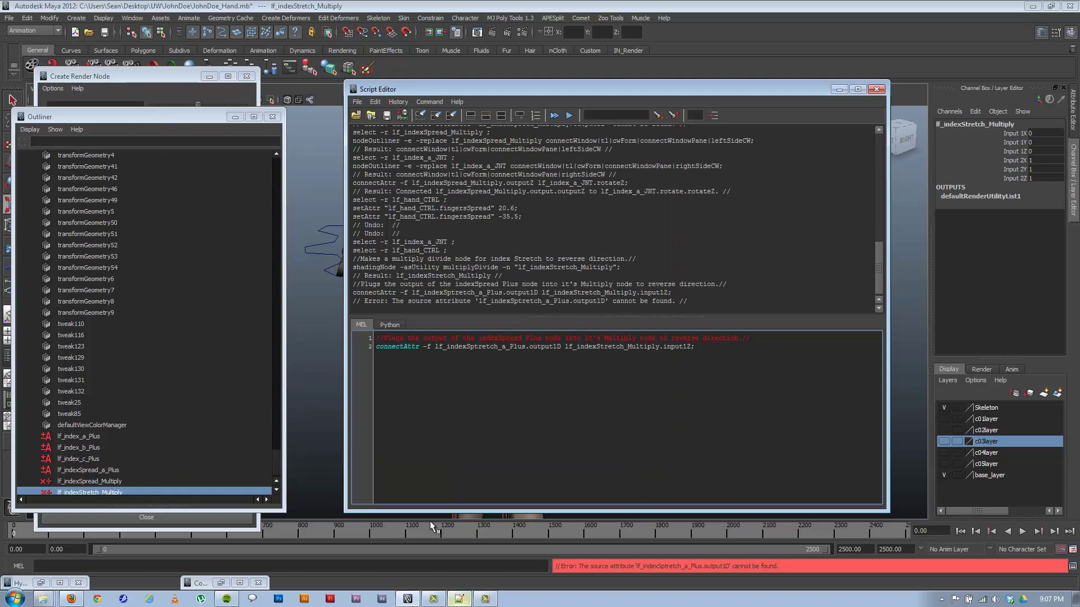
Correct the misspelled source node in Notepad++'s Plus-to-Multiply connection line to lf_indexStretch_a_Plus
left_click(459, 599)
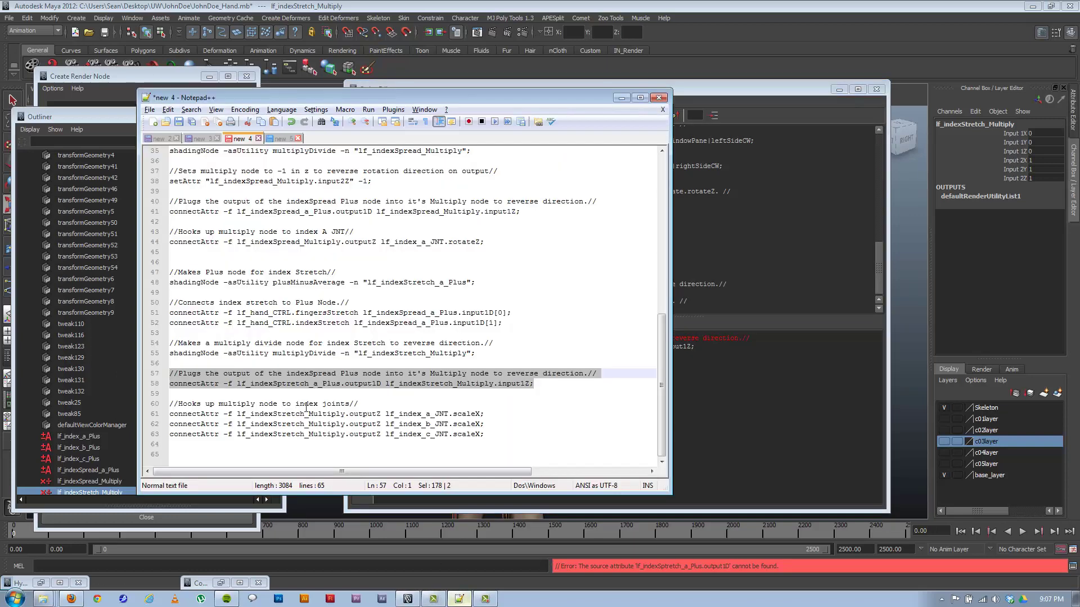
left_click(371, 374)
left_click(376, 385)
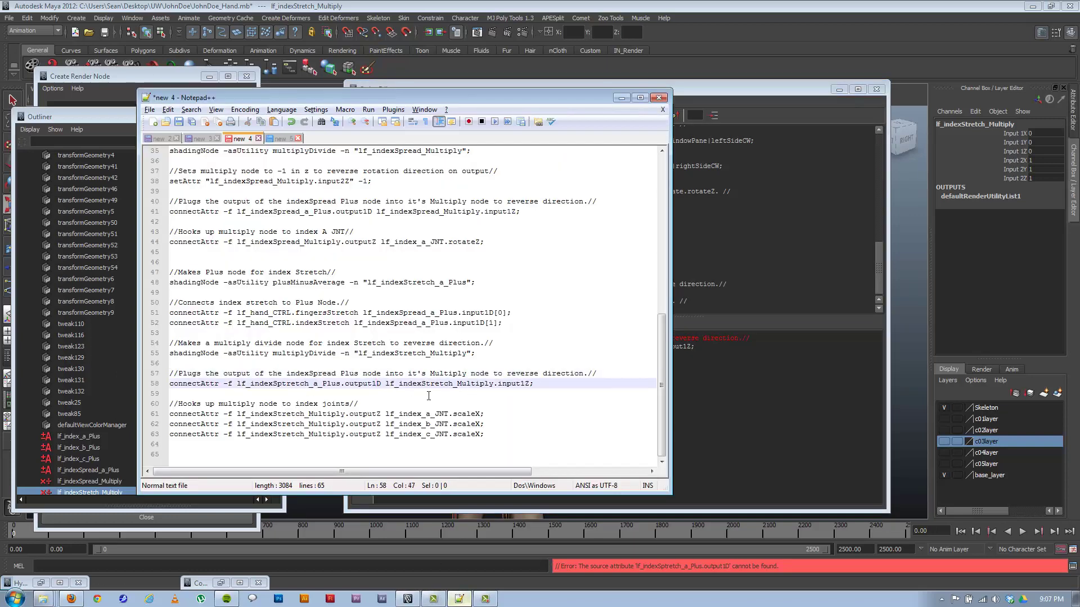
left_click(727, 416)
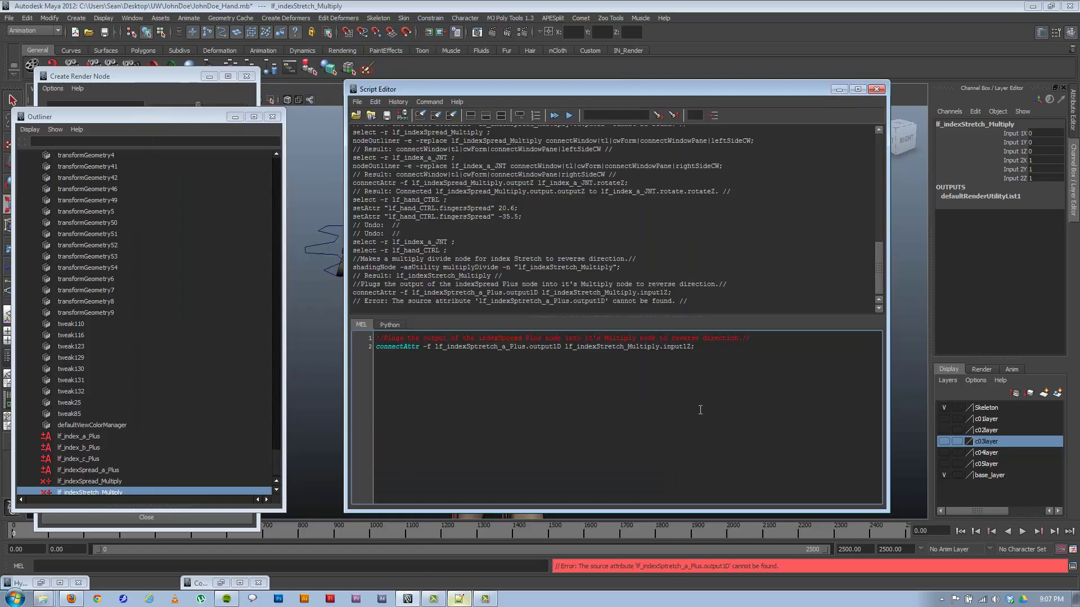
left_click(459, 599)
left_click(341, 393)
left_click(289, 384)
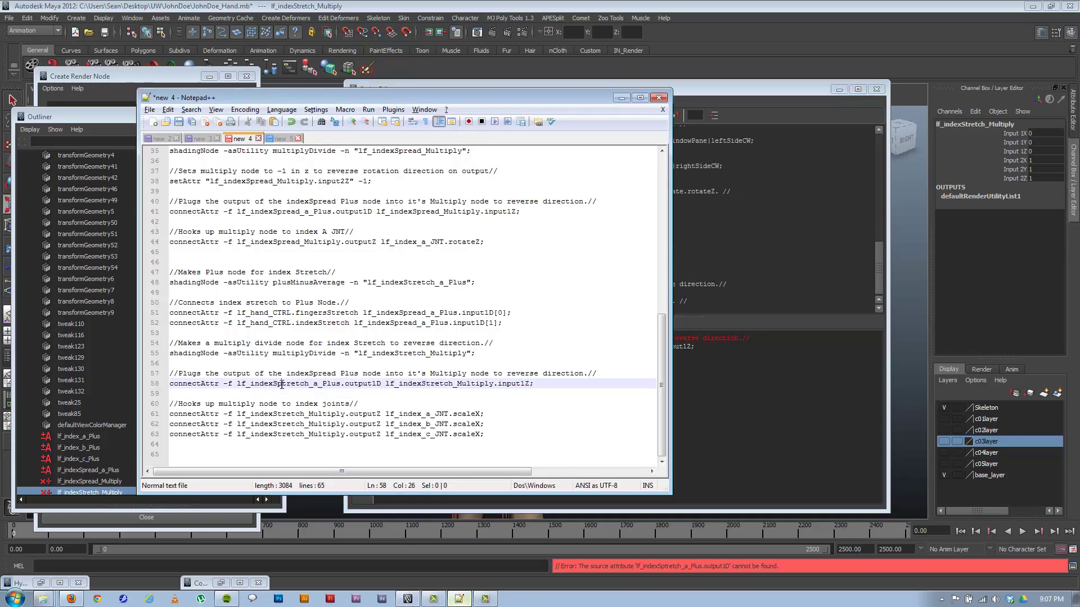
key("BackSpace")
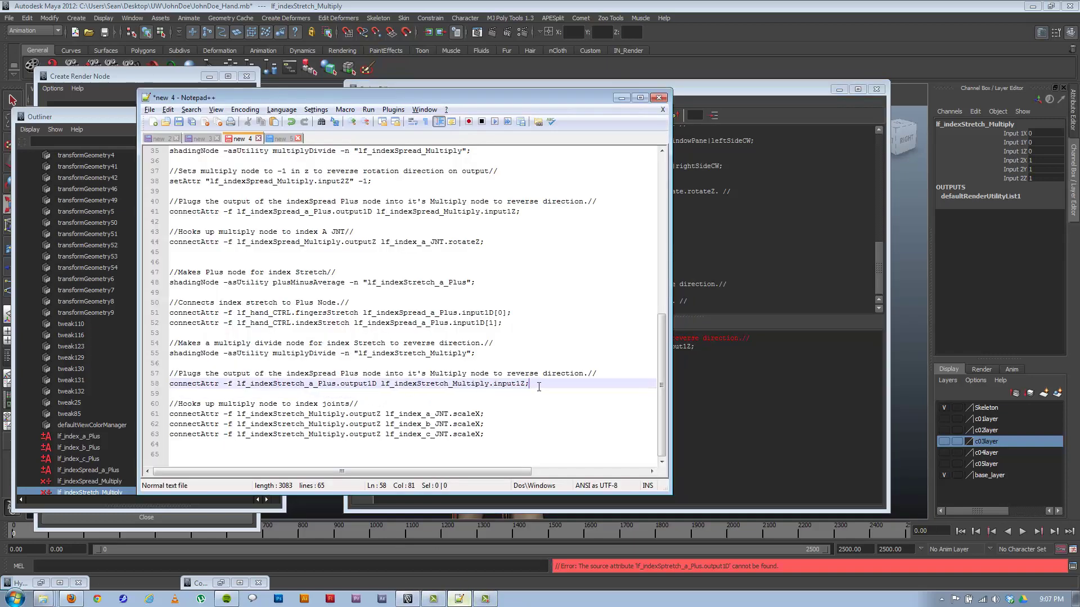
Try the corrected Plus-to-Multiply connection in Maya's Script Editor and check the Outliner for the stretch Plus node
left_click_drag(539, 387, 90, 374)
left_click(786, 414)
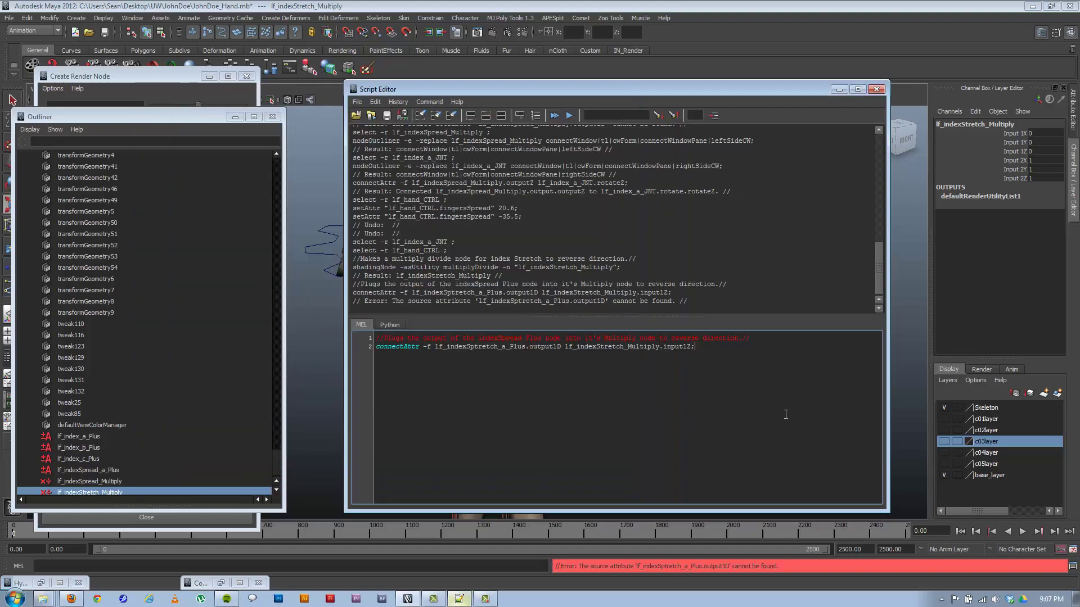
key("ctrl+a")
key("ctrl+v")
key("ctrl+Return")
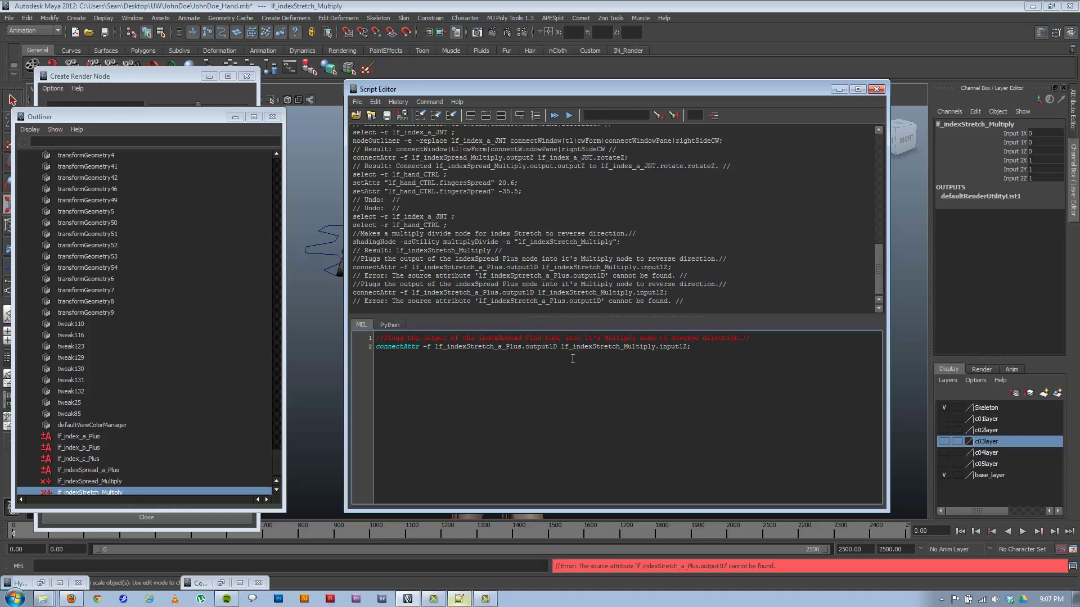
left_click(275, 457)
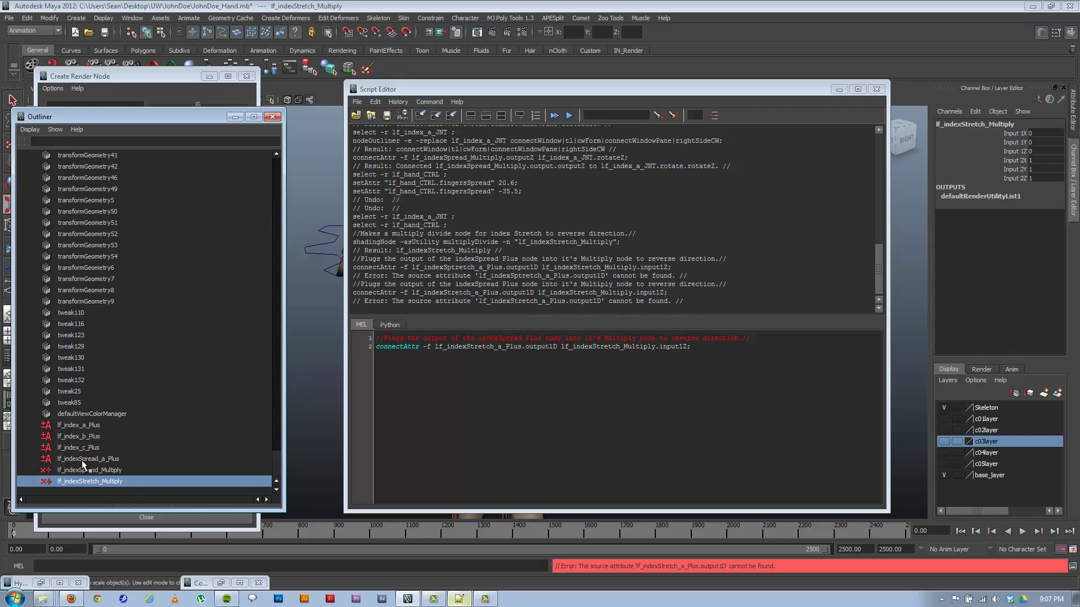
Run the Notepad++ lines that create lf_indexStretch_a_Plus and connect fingersStretch and indexStretch to lf_indexSpread_a_Plus in Maya's Script Editor
left_click(459, 599)
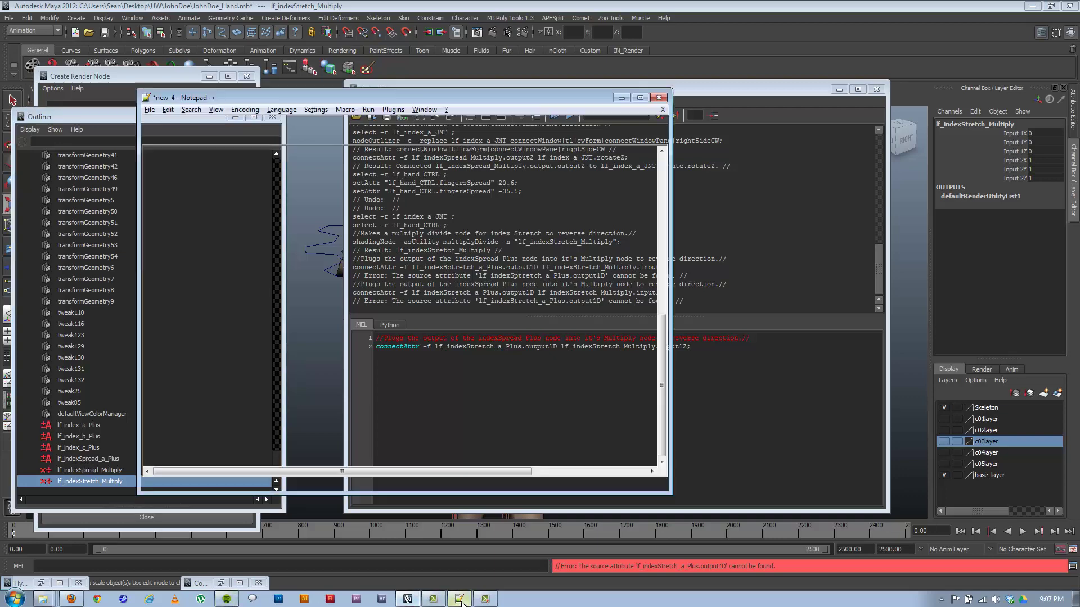
left_click(286, 374)
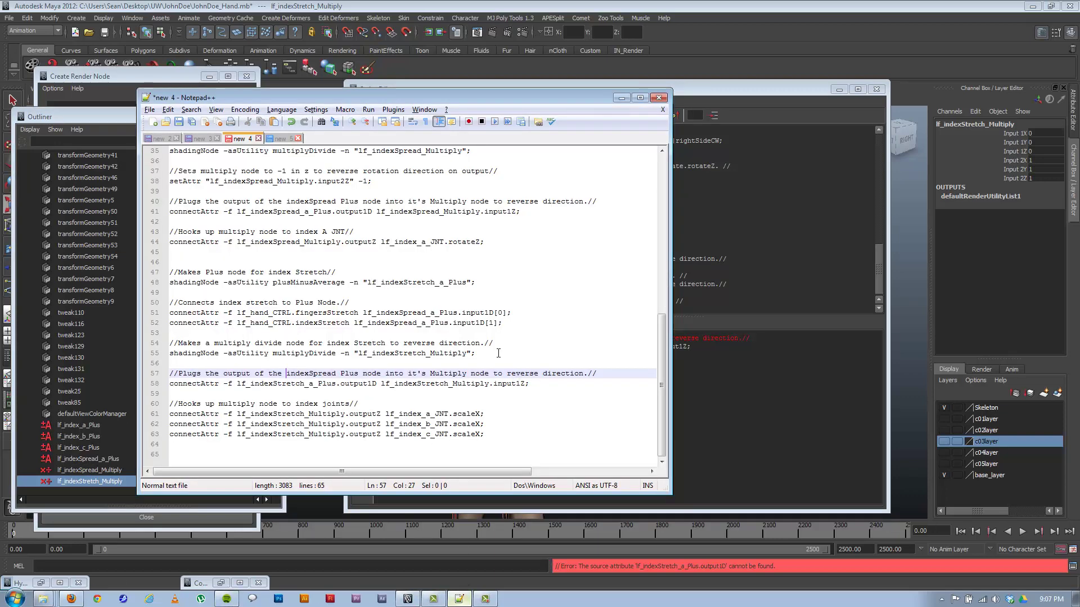
left_click_drag(502, 324, 147, 272)
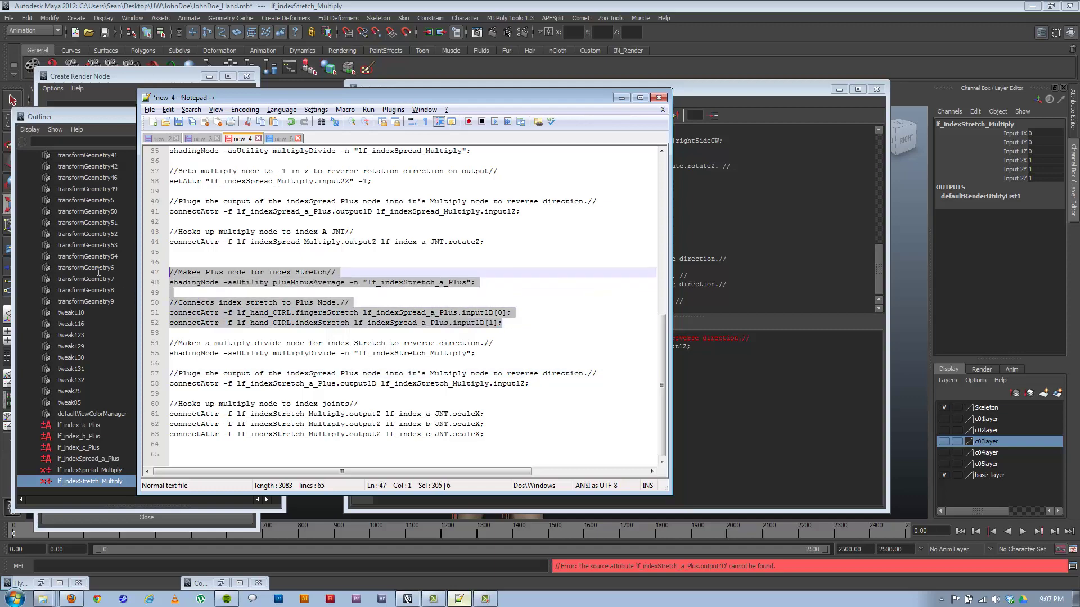
key("alt+Tab")
key("ctrl+a")
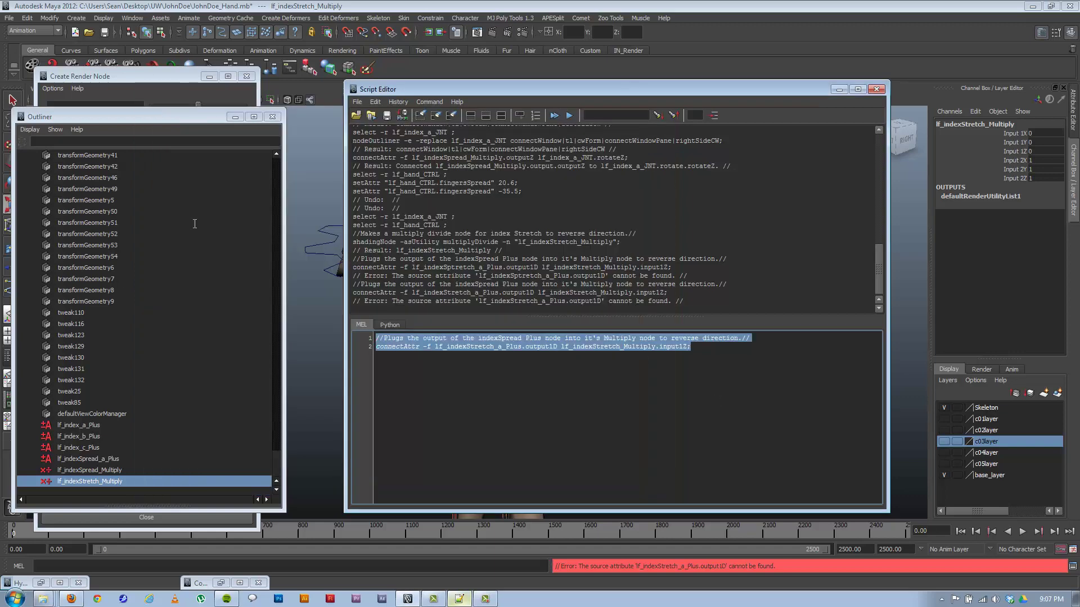
key("ctrl+v")
key("ctrl+Return")
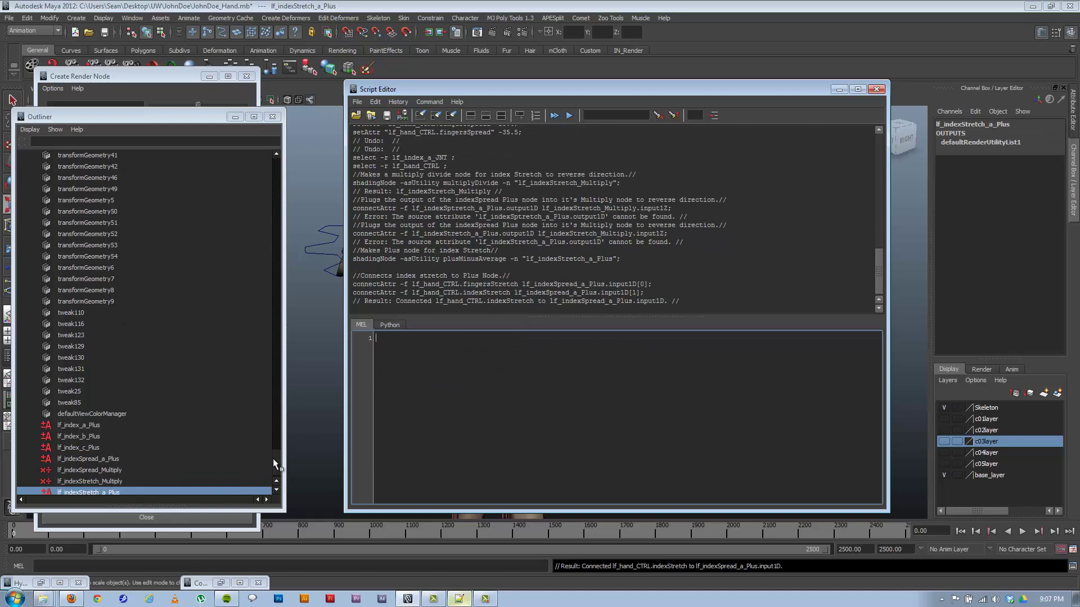
left_click_drag(272, 458, 272, 469)
Connect lf_indexStretch_a_Plus.output1D to lf_indexStretch_Multiply.input1Z by running the Notepad++ connection lines in Maya's Script Editor
left_click(459, 598)
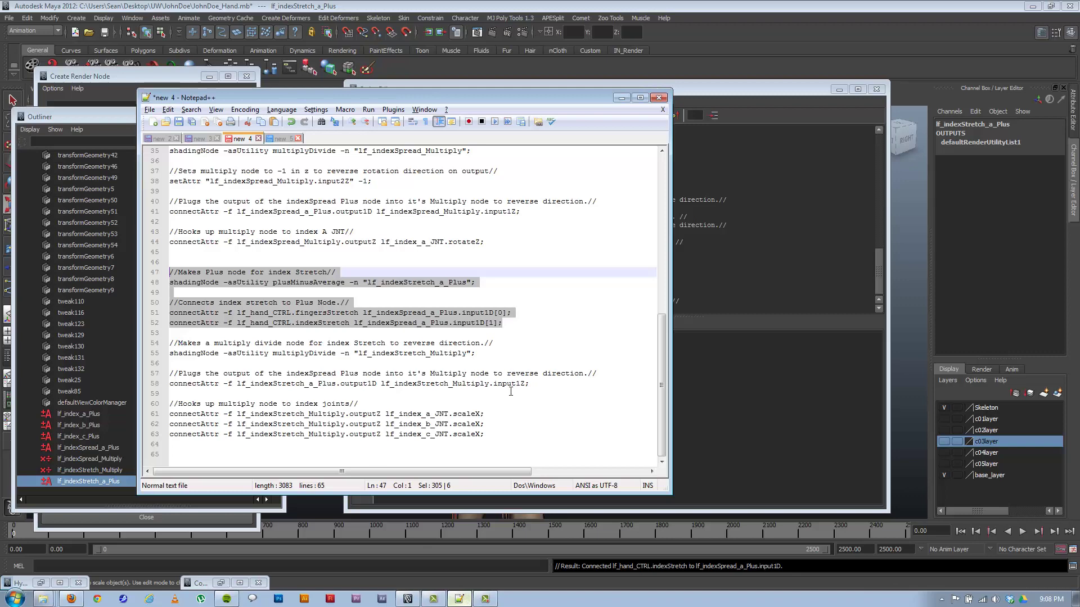
left_click_drag(532, 385, 116, 372)
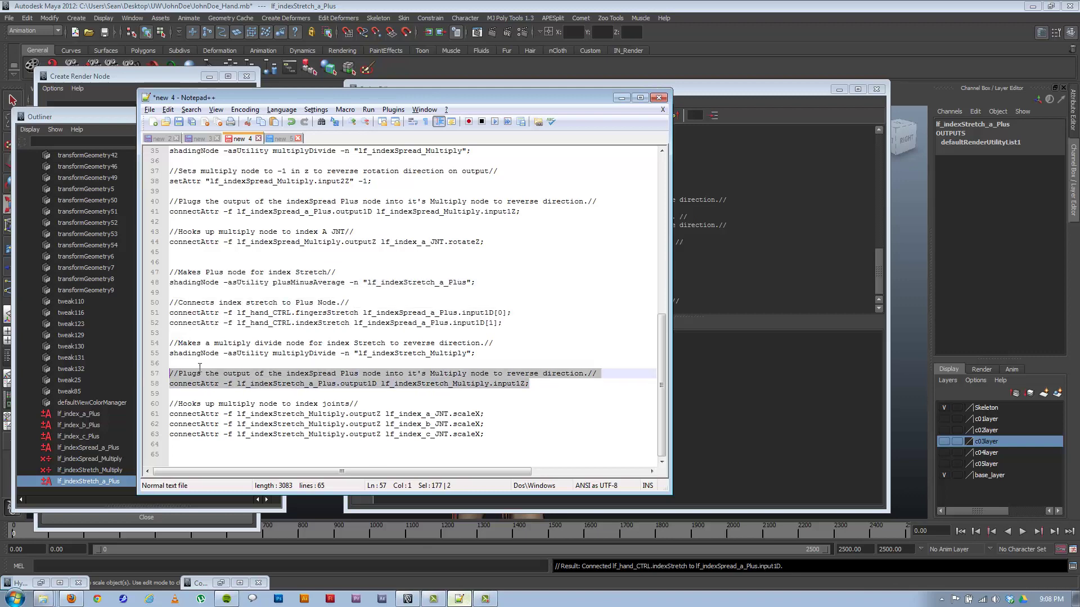
left_click(803, 309)
left_click(739, 400)
key("ctrl+v")
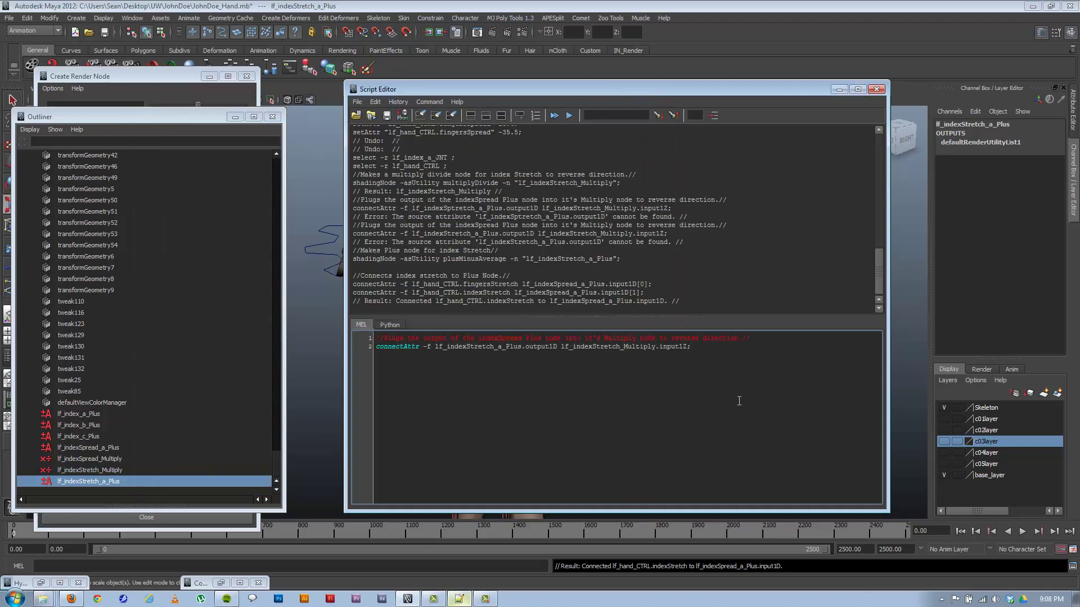
key("ctrl+Return")
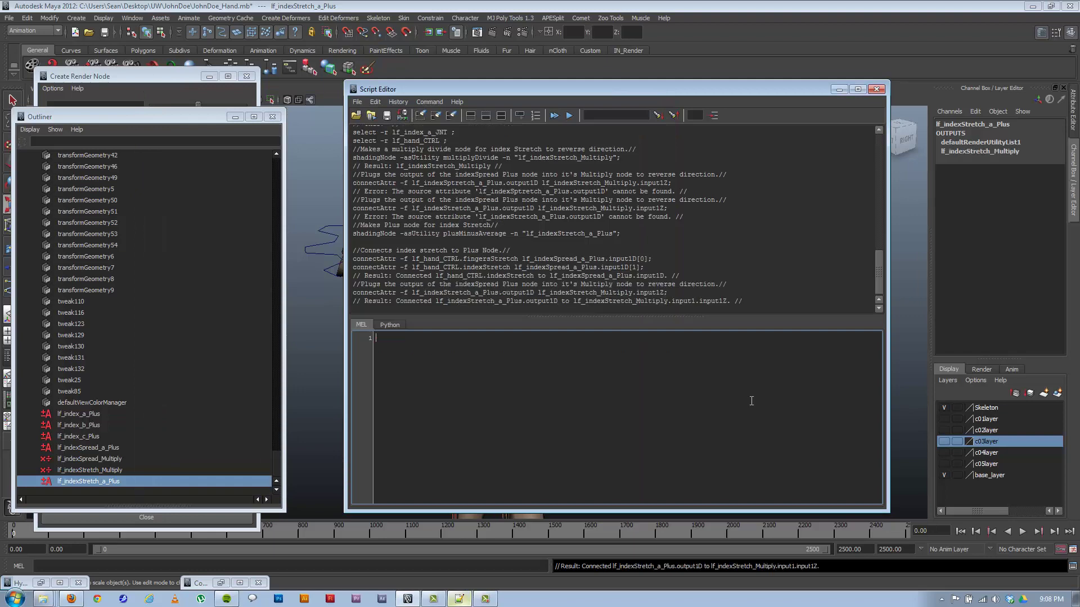
Run the Notepad++ lines in Maya's Script Editor that connect lf_indexStretch_Multiply.outputZ to scaleX of the index a, b and c joints
left_click(459, 599)
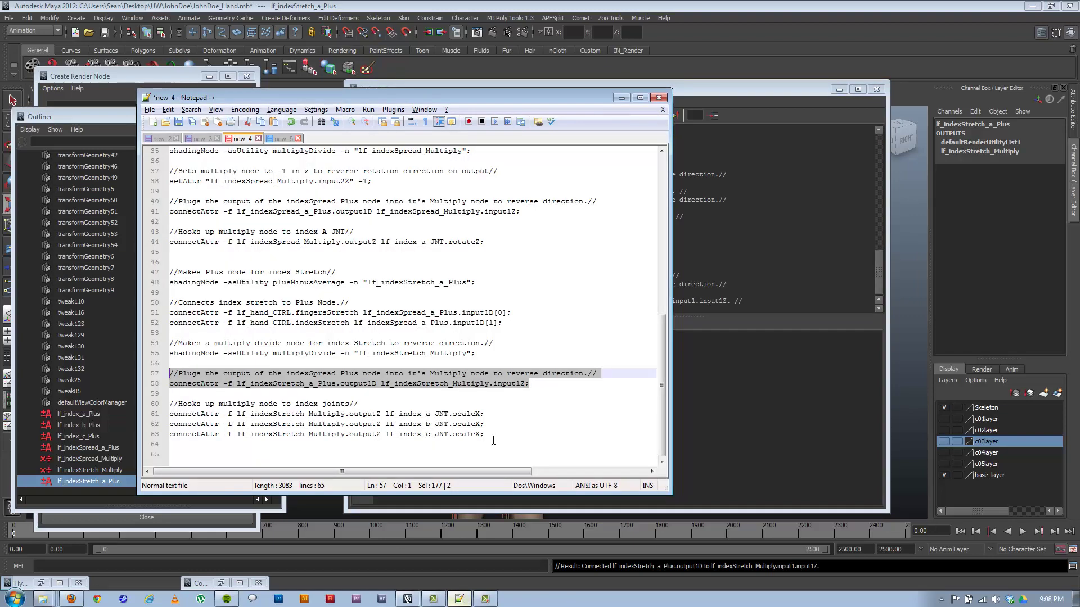
left_click_drag(359, 444, 104, 404)
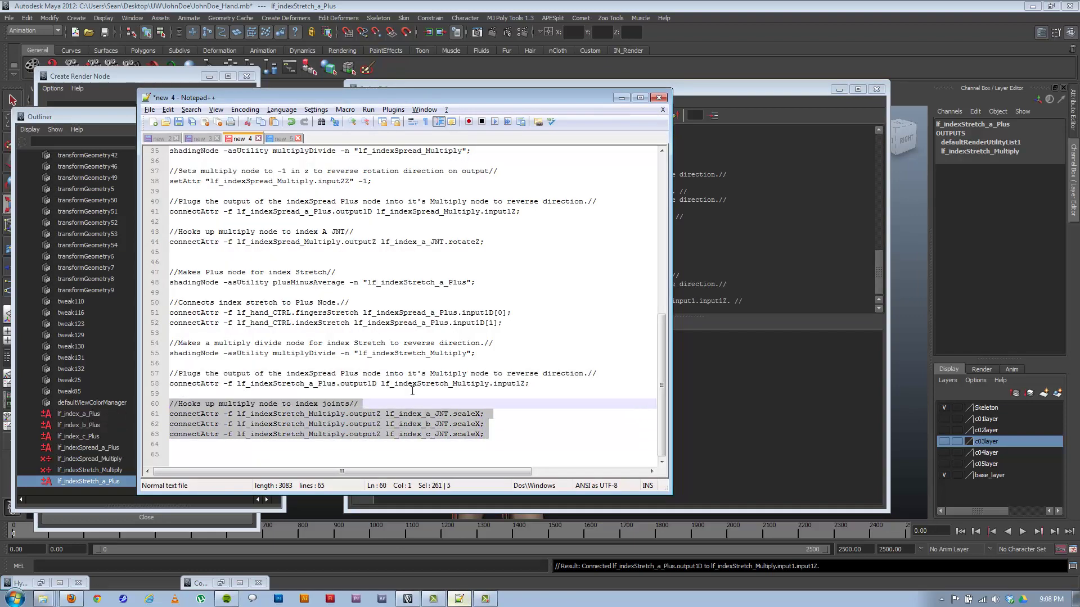
key("ctrl+c")
left_click(755, 401)
key("ctrl+v")
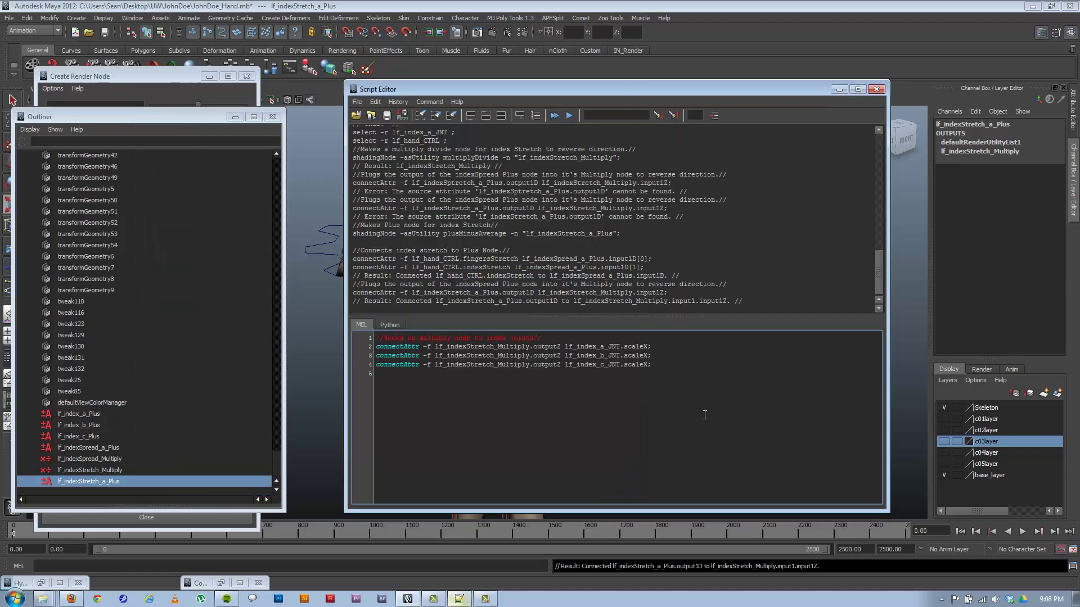
key("ctrl+Return")
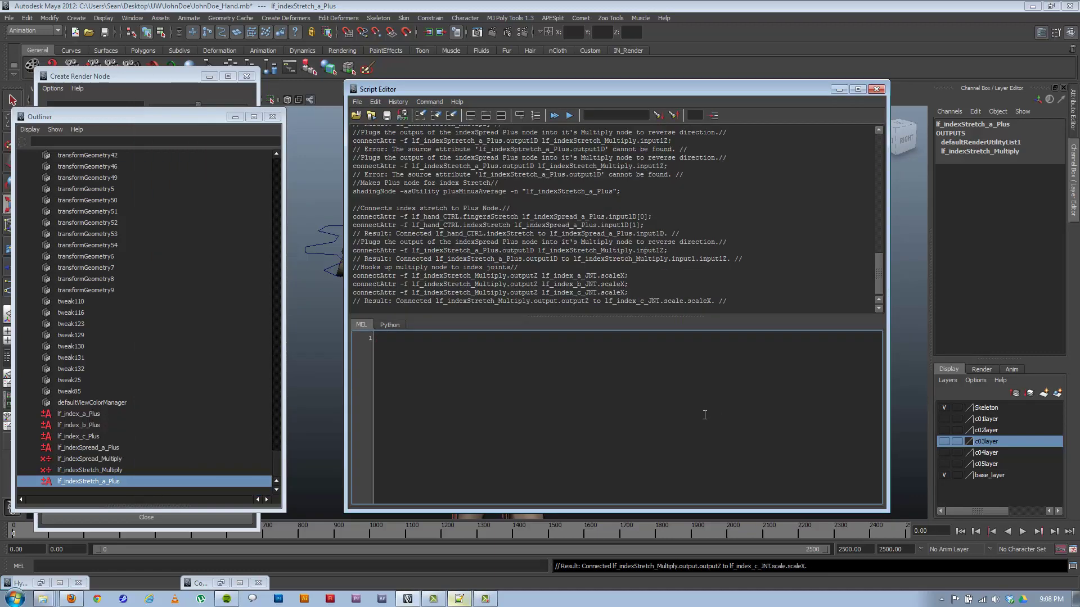
Put the Script Editor away and select the lf_indexStretch_Multiply node to examine its input channels
left_click(837, 90)
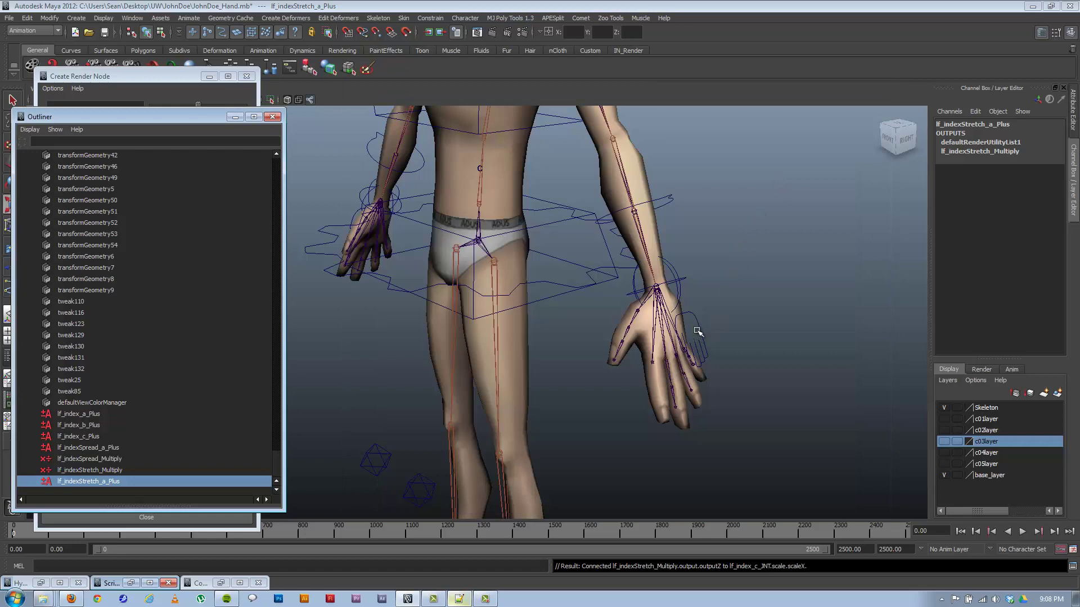
left_click(105, 469)
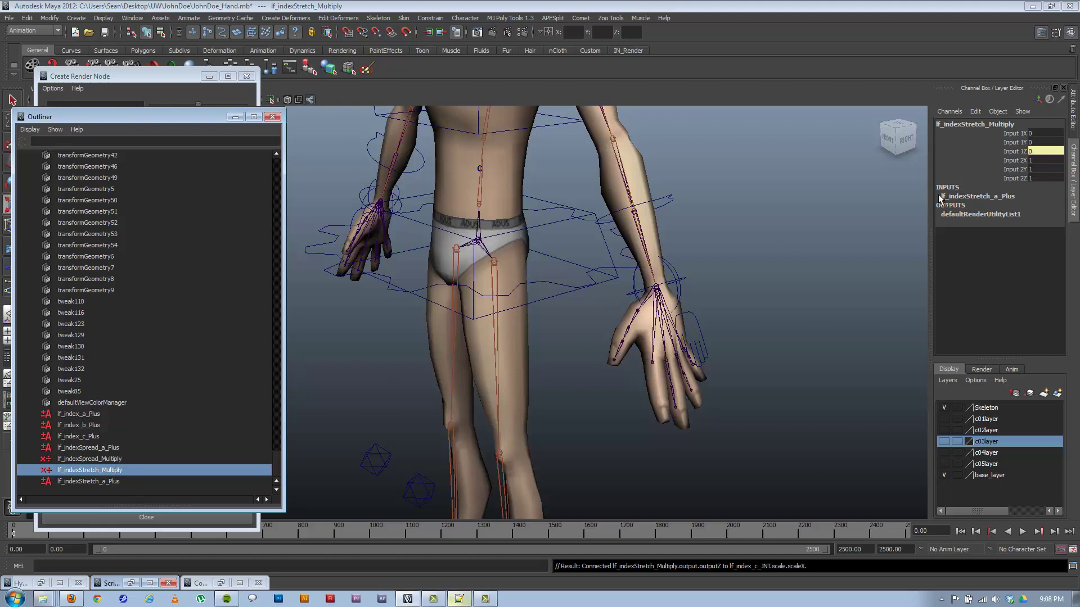
Add a keyable float attribute named defaultScale to lf_indexStretch_a_Plus with minimum, maximum and default all set to 1
left_click(698, 329)
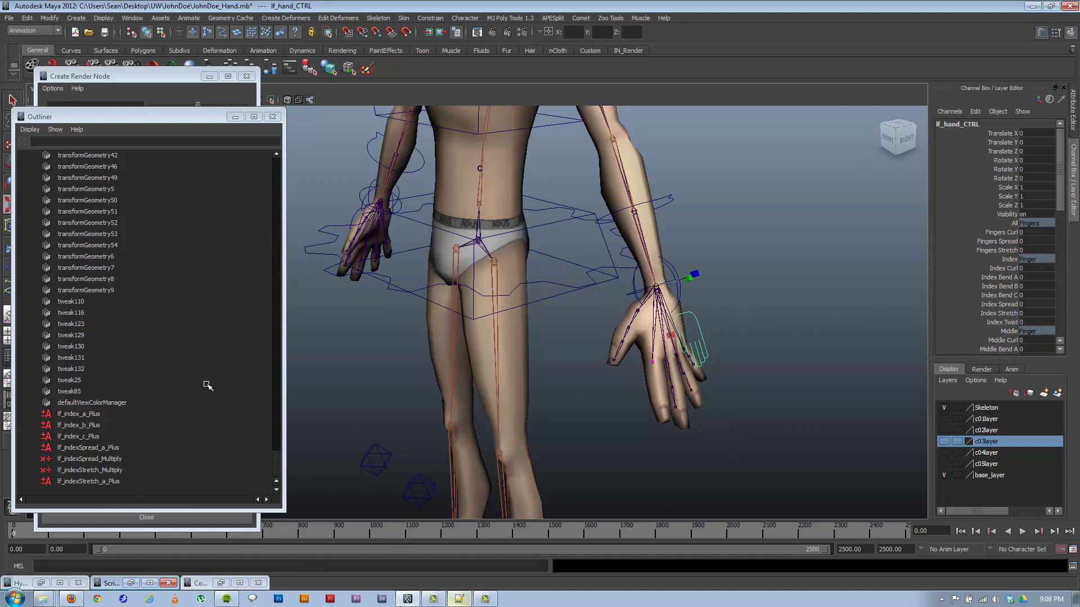
left_click(106, 482)
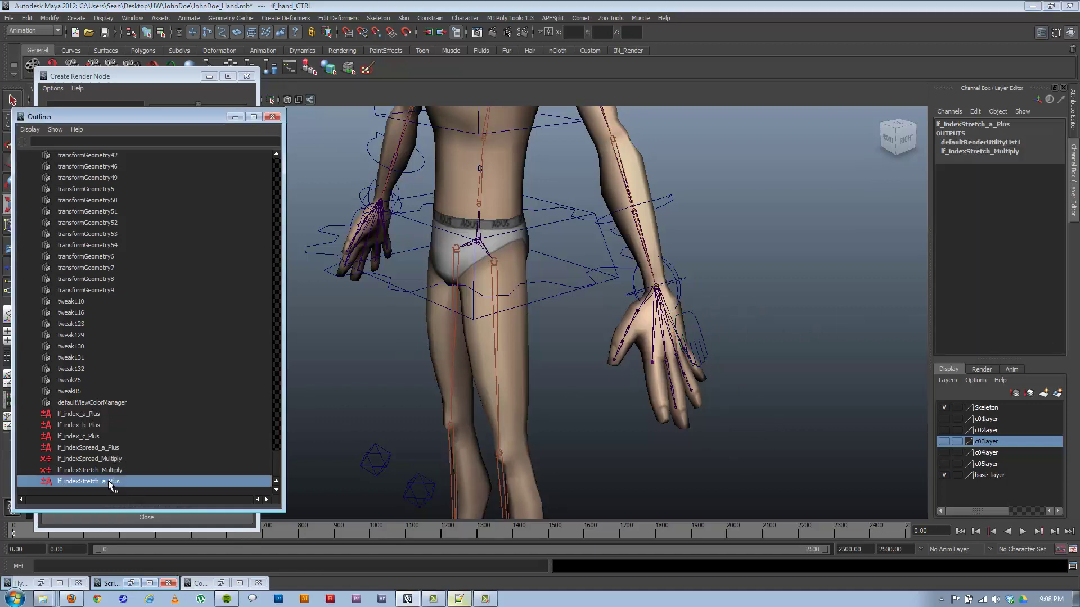
left_click(49, 18)
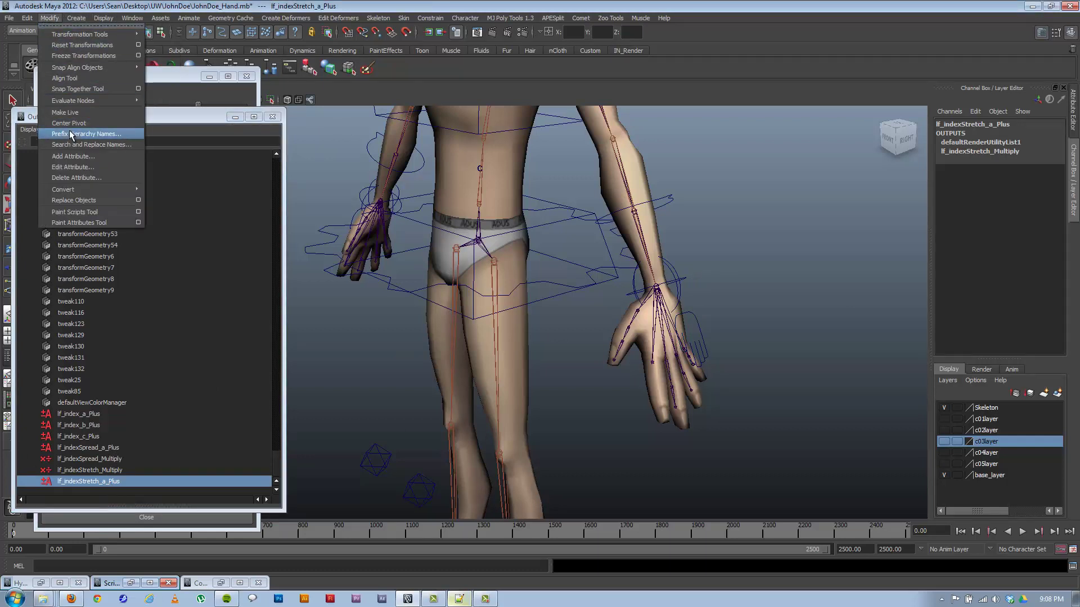
left_click(70, 156)
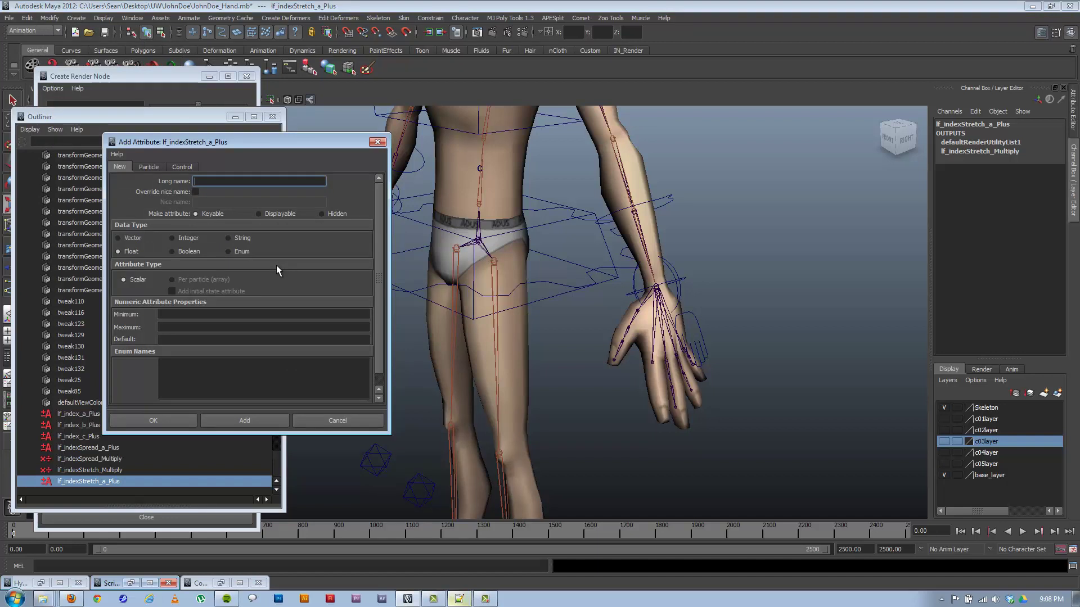
type("defaultScale")
left_click(174, 315)
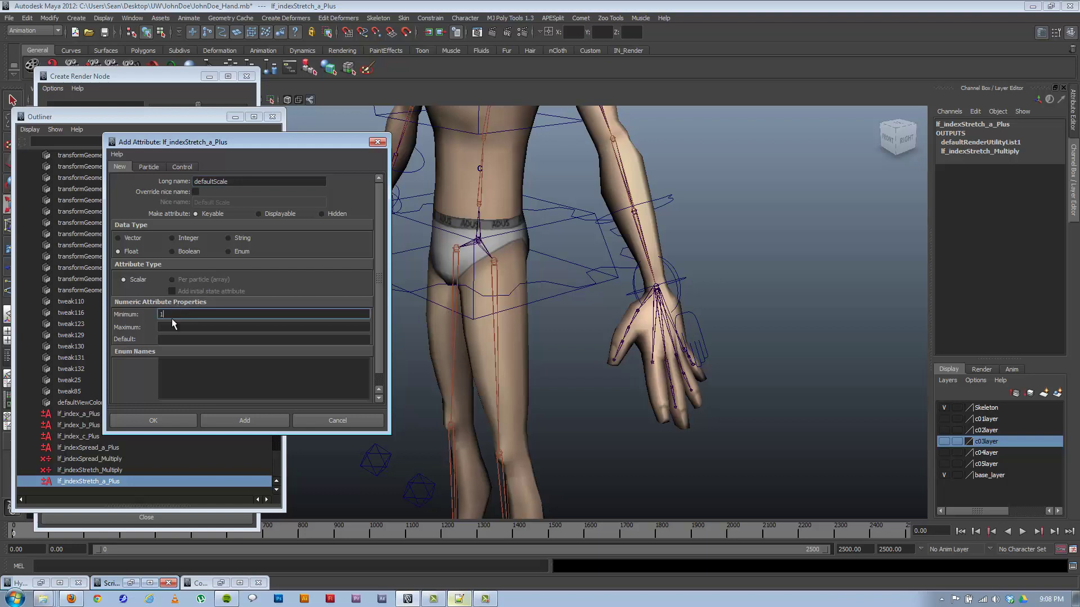
key("Tab")
type("1")
key("Tab")
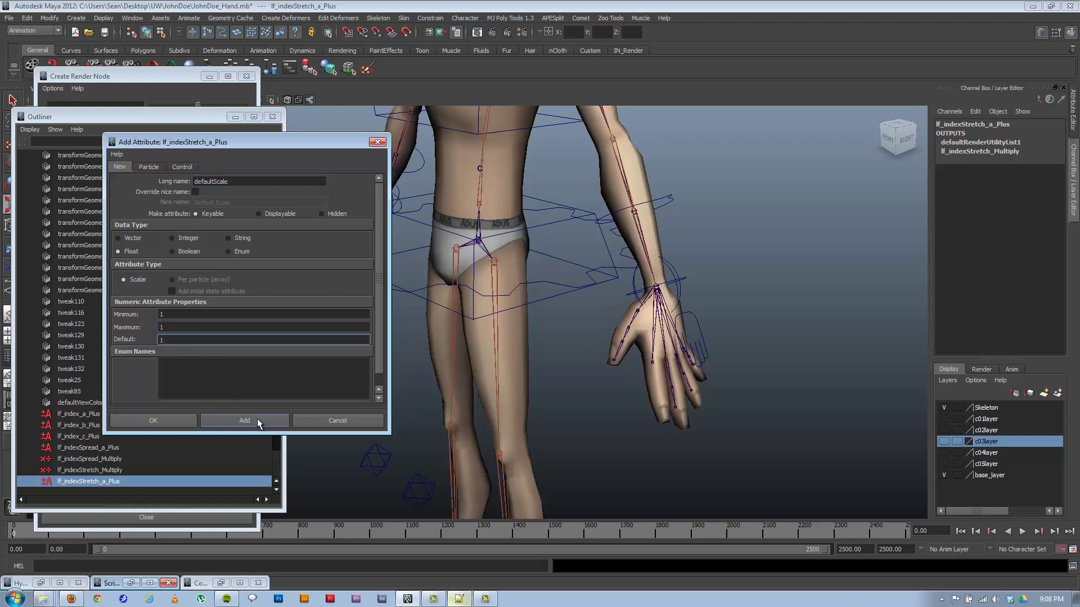
left_click(244, 421)
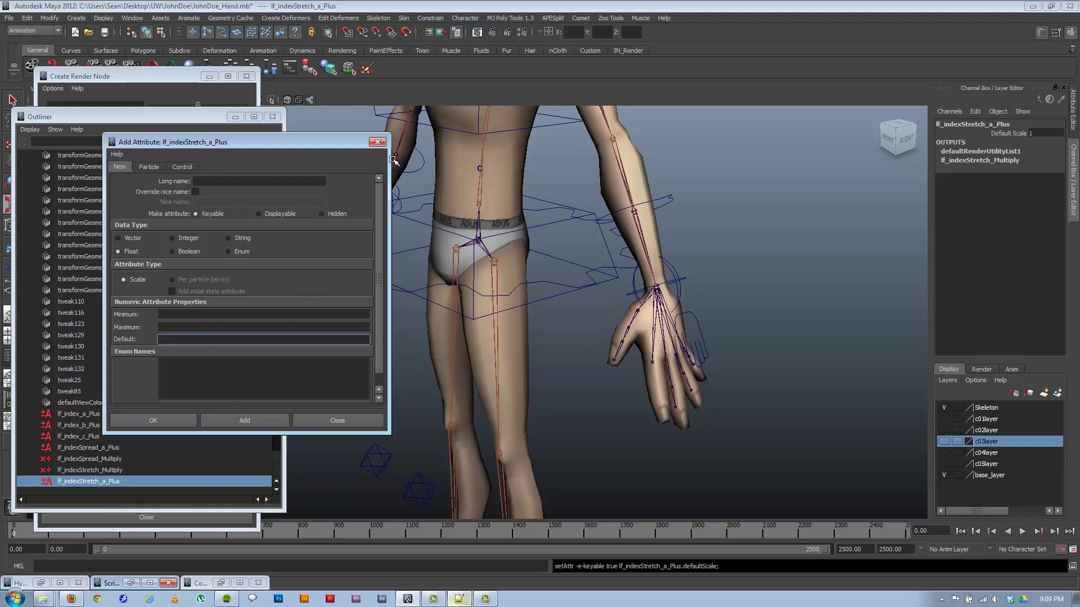
Copy the defaultScale addAttr and setAttr lines from the Script Editor history to below the lf_indexStretch_a_Plus creation line in Notepad++
left_click(1072, 565)
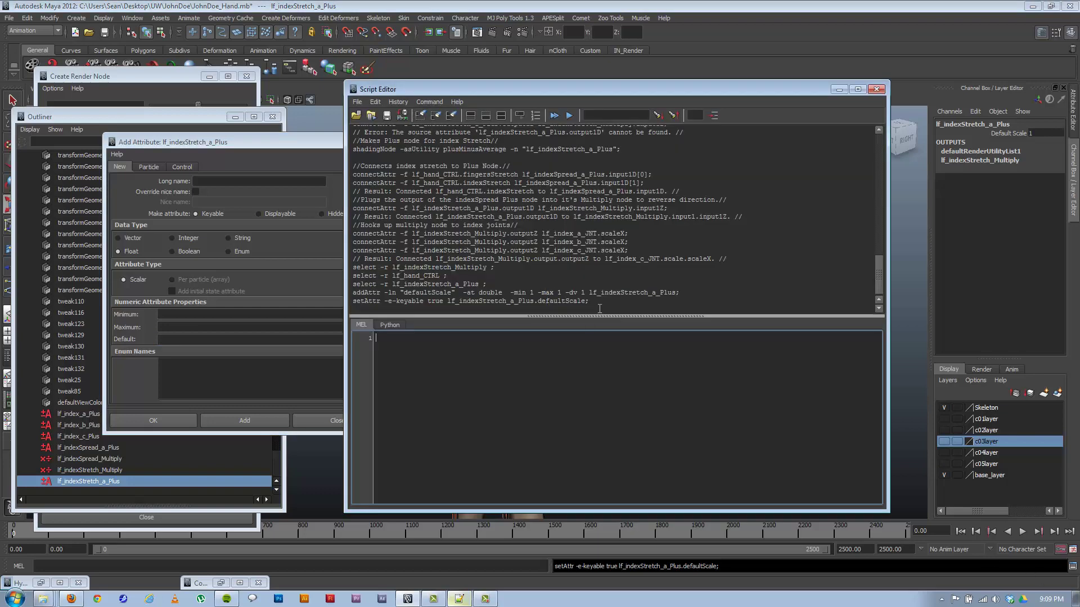
left_click_drag(589, 301, 330, 287)
key("ctrl+c")
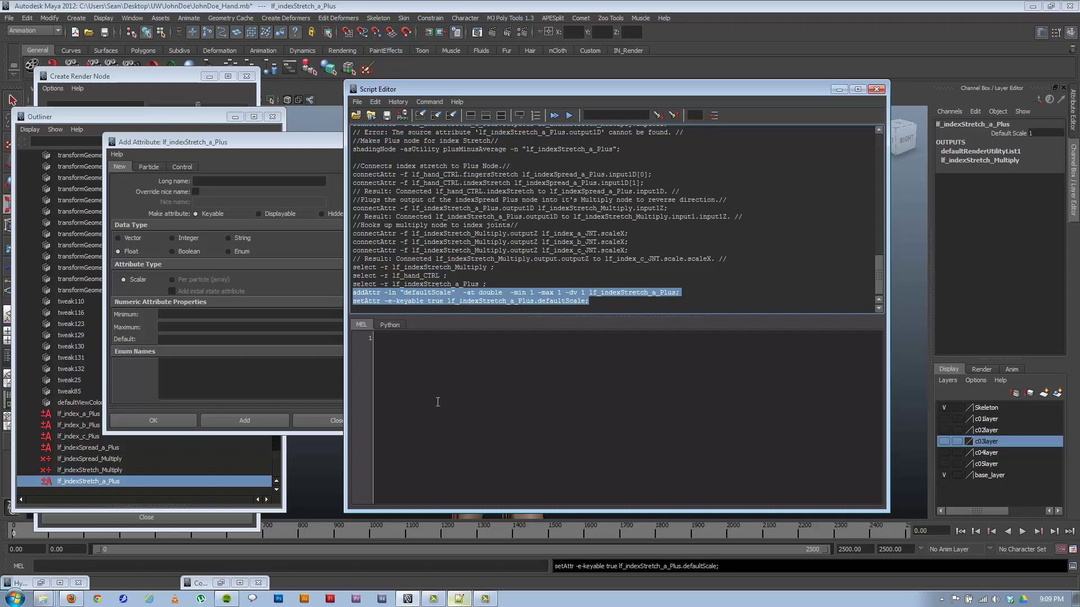
left_click(459, 599)
left_click(314, 363)
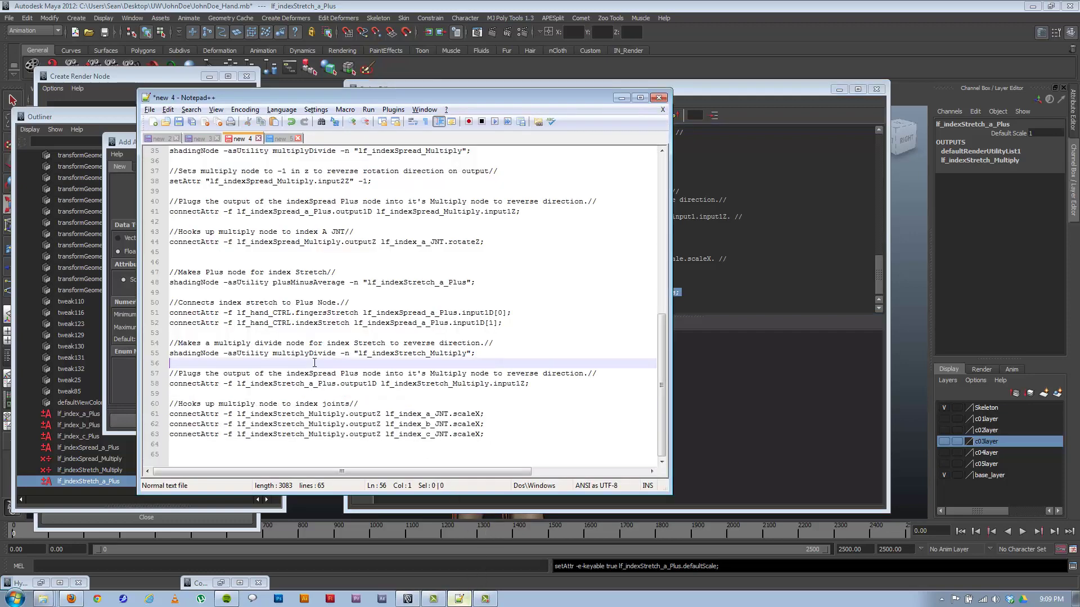
left_click(491, 282)
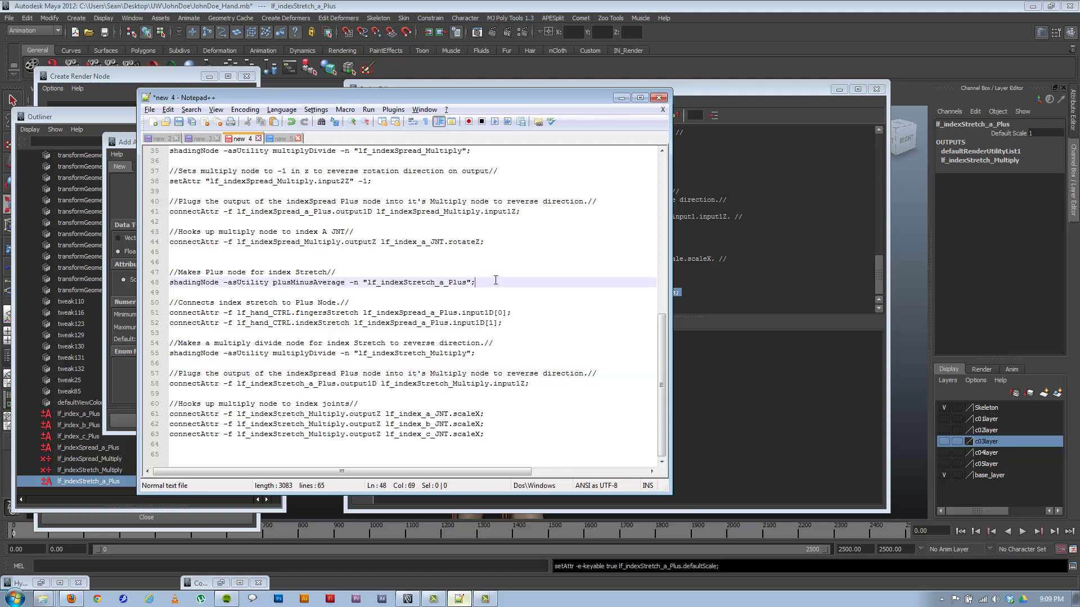
key("ctrl+v")
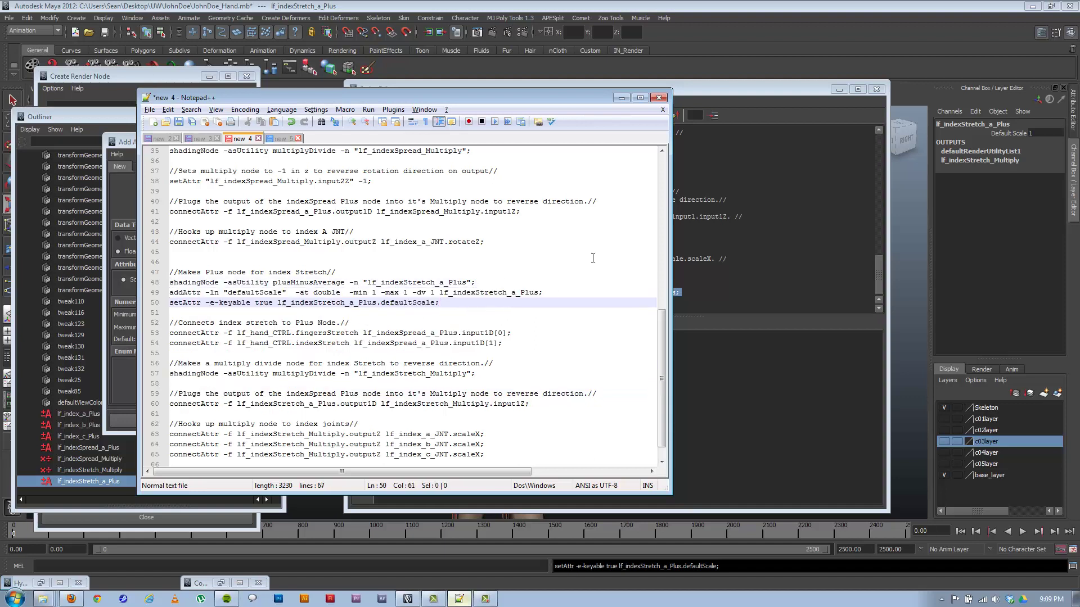
Duplicate the lf_hand_CTRL.indexStretch connectAttr line directly below itself in the script
left_click_drag(502, 343, 144, 345)
key("ctrl+c")
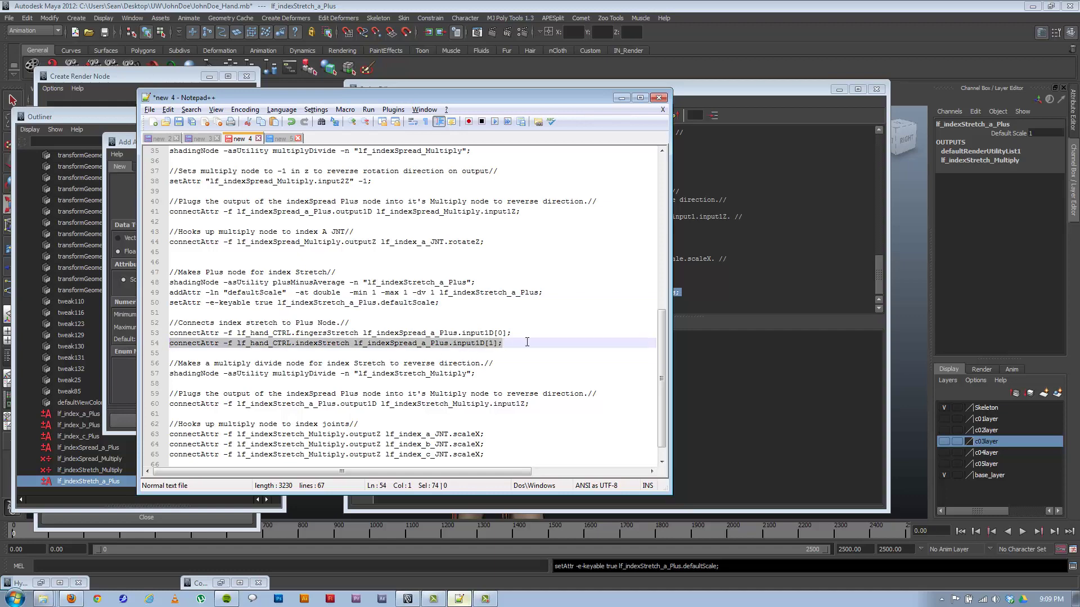
left_click(528, 343)
key("Return")
key("ctrl+v")
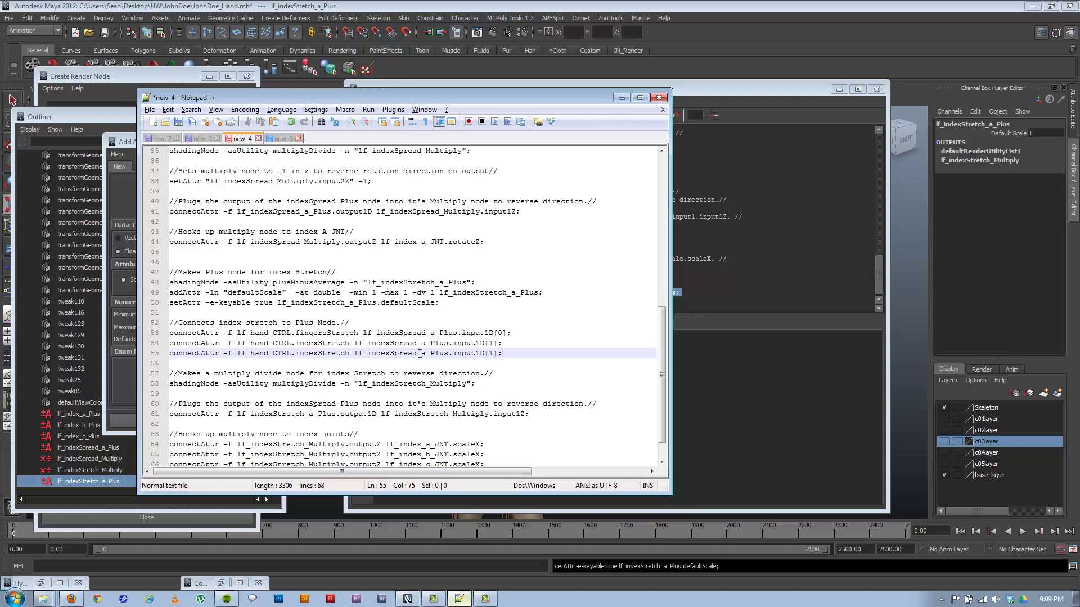
Change the duplicated line to connect lf_indexSpread_a_Plus.defaultScale to lf_indexSpread_a_Plus.input1D[2]
left_click_drag(448, 353, 356, 357)
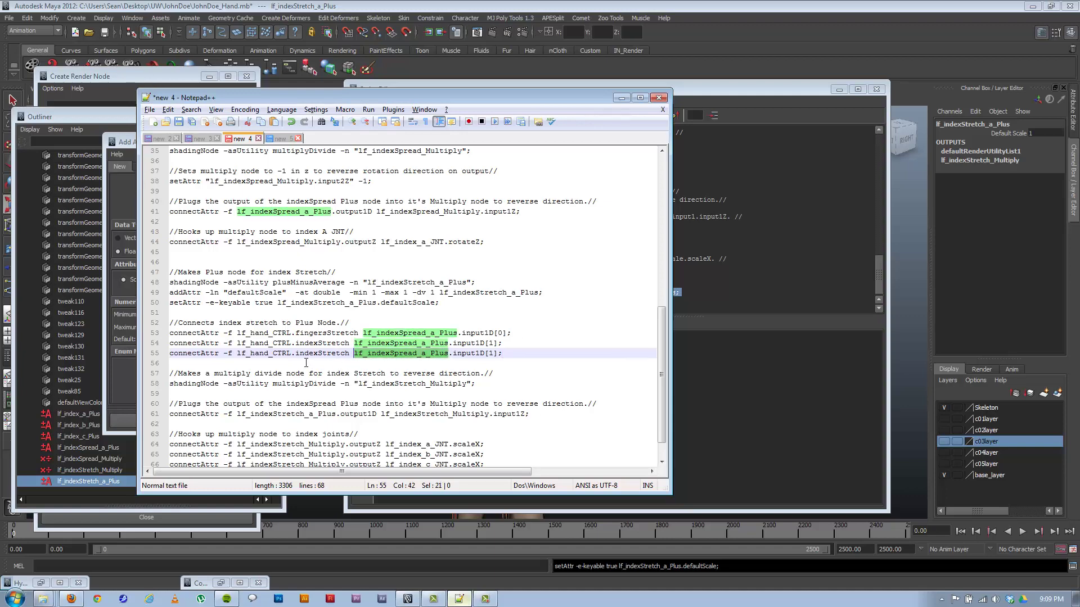
left_click_drag(291, 353, 238, 354)
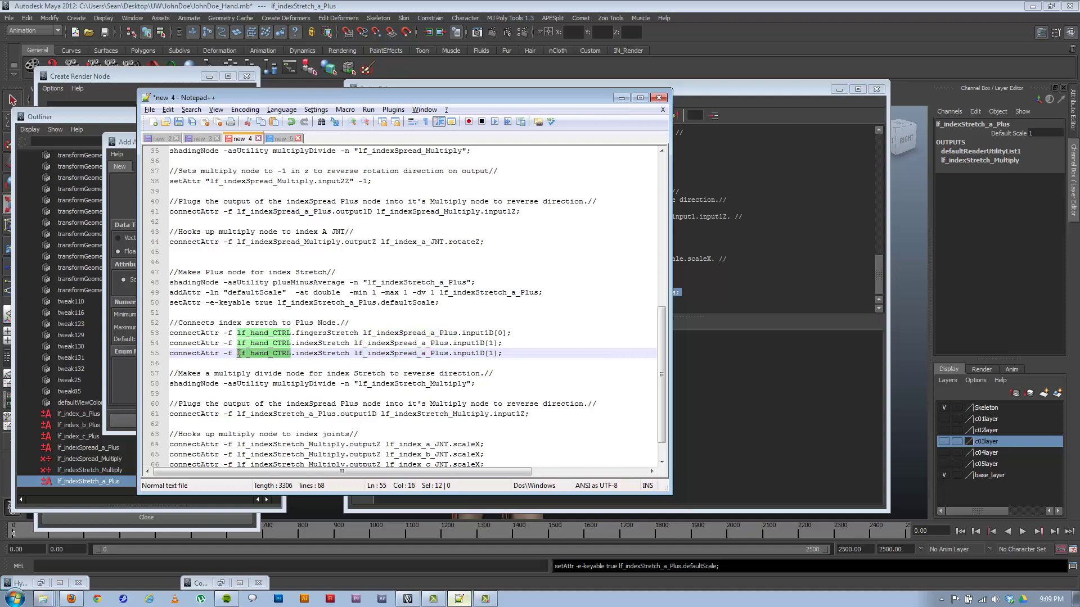
key("ctrl+v")
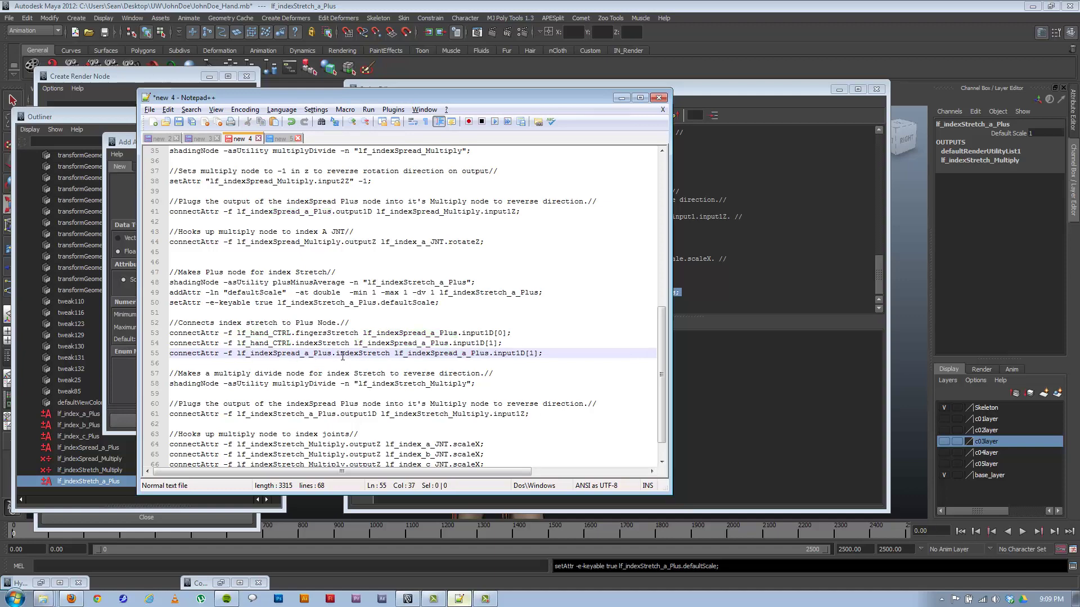
left_click_drag(336, 353, 390, 354)
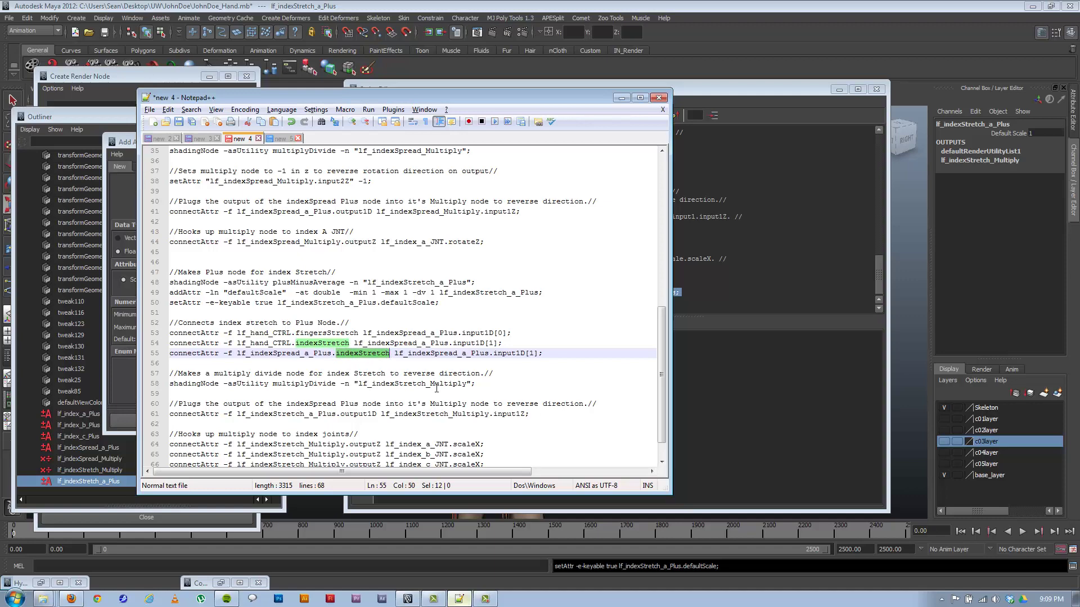
type("default")
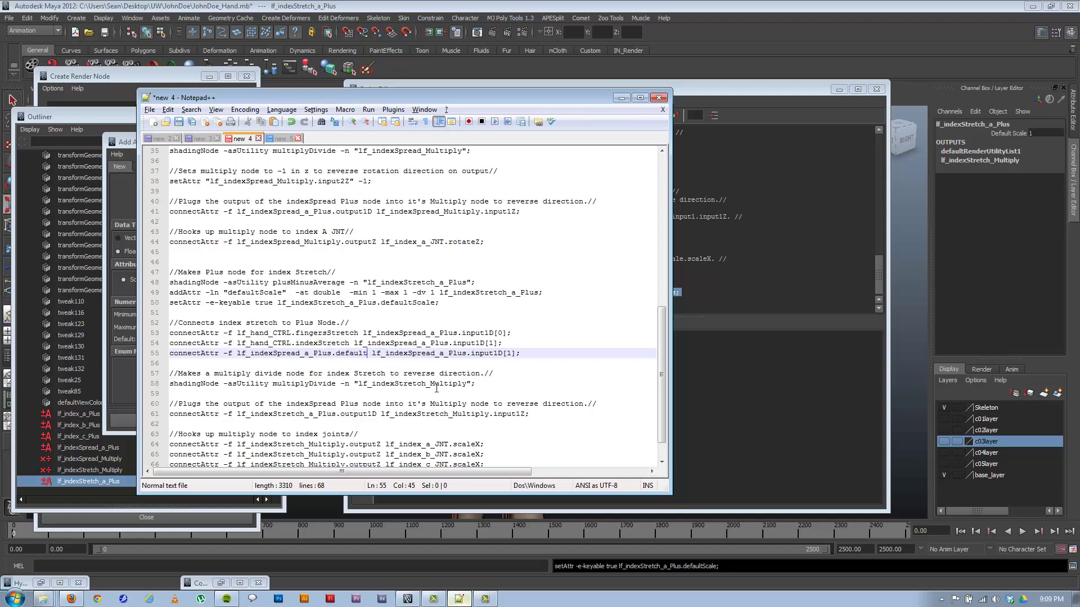
type("Scale")
double_click(530, 353)
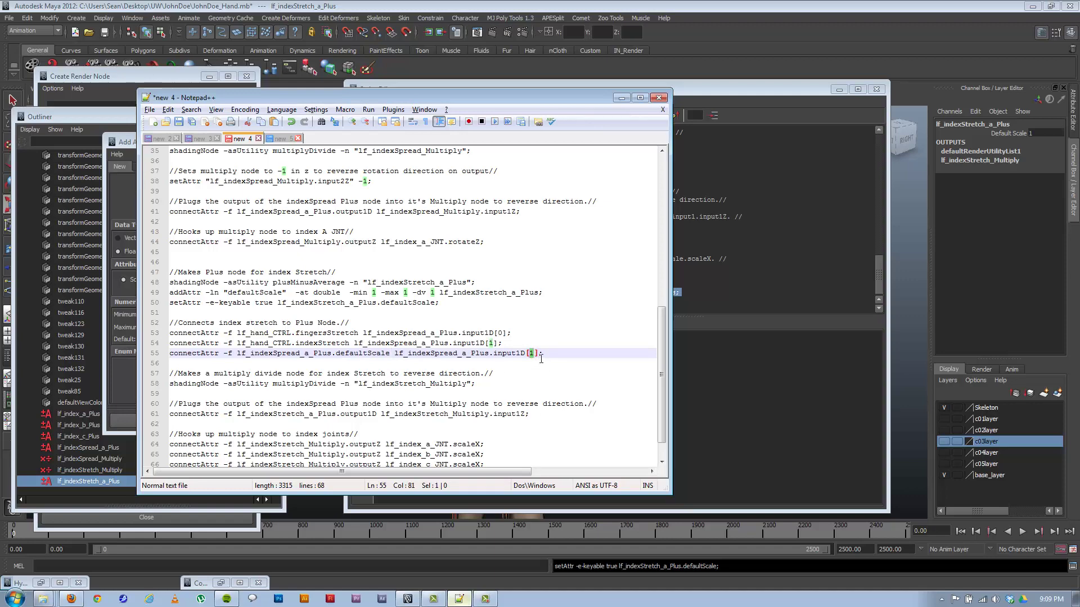
type("2")
Try to run the new defaultScale connection line in Maya's Script Editor
left_click_drag(551, 355, 164, 354)
left_click(734, 401)
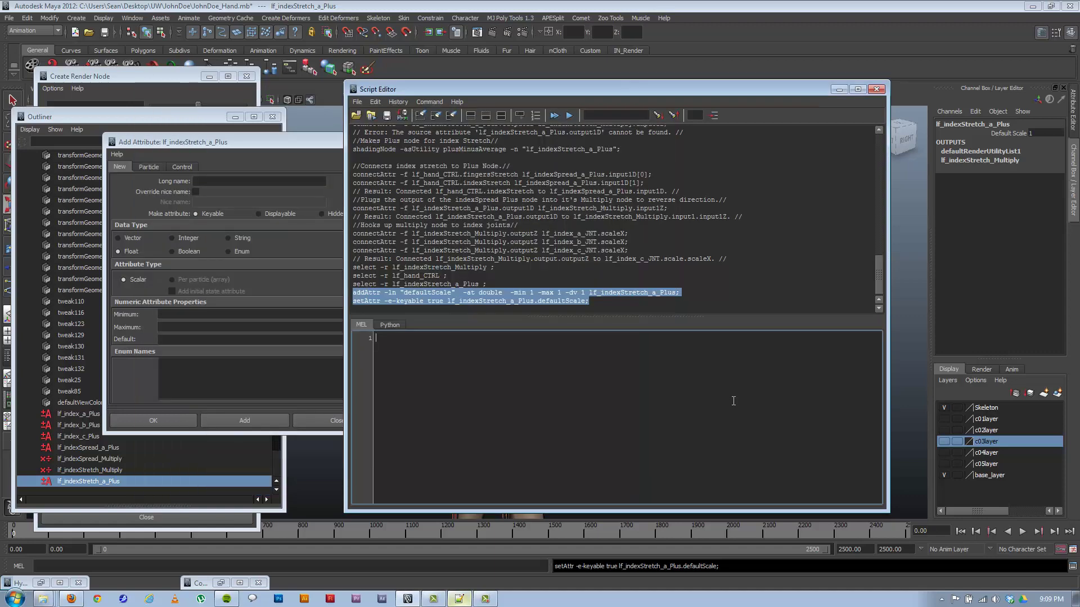
key("ctrl+v")
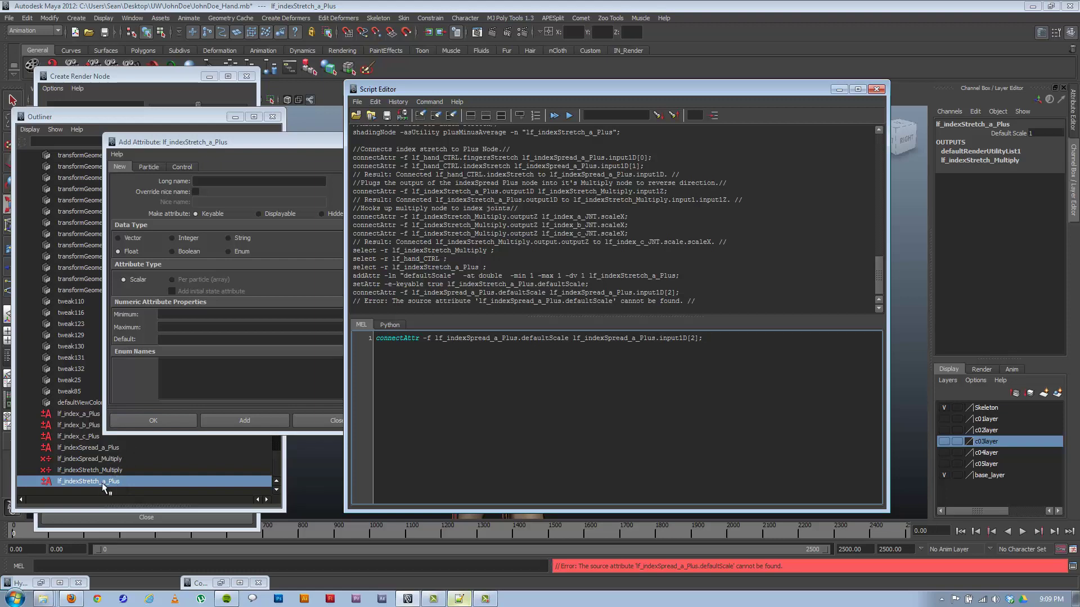
In Notepad++, retarget the fingersStretch and indexStretch connection lines from the Spread plus node to the index Stretch plus node
left_click(460, 599)
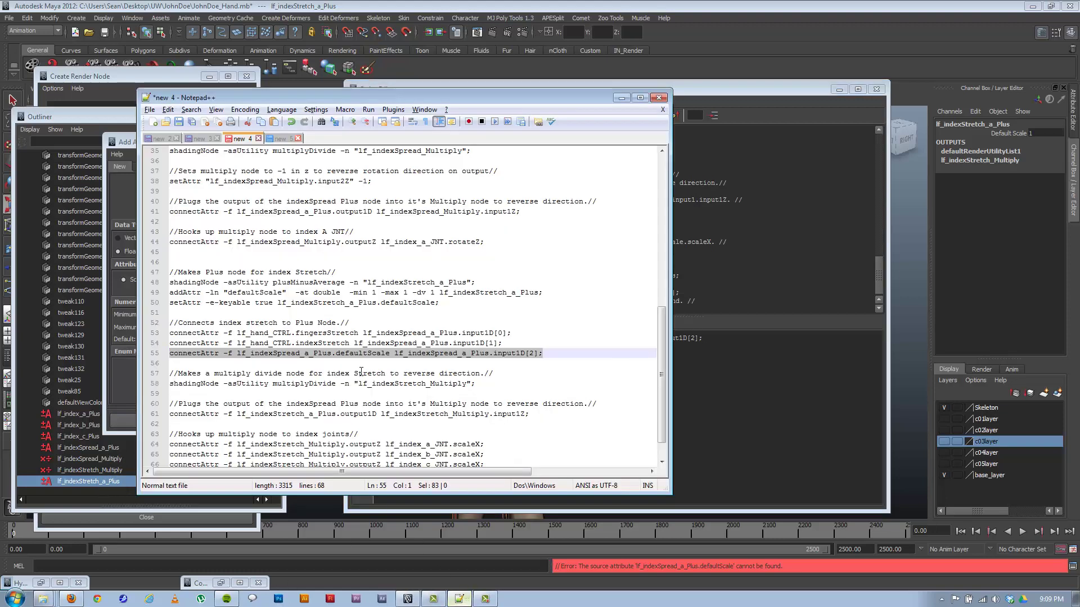
left_click(277, 353)
left_click_drag(299, 353, 274, 353)
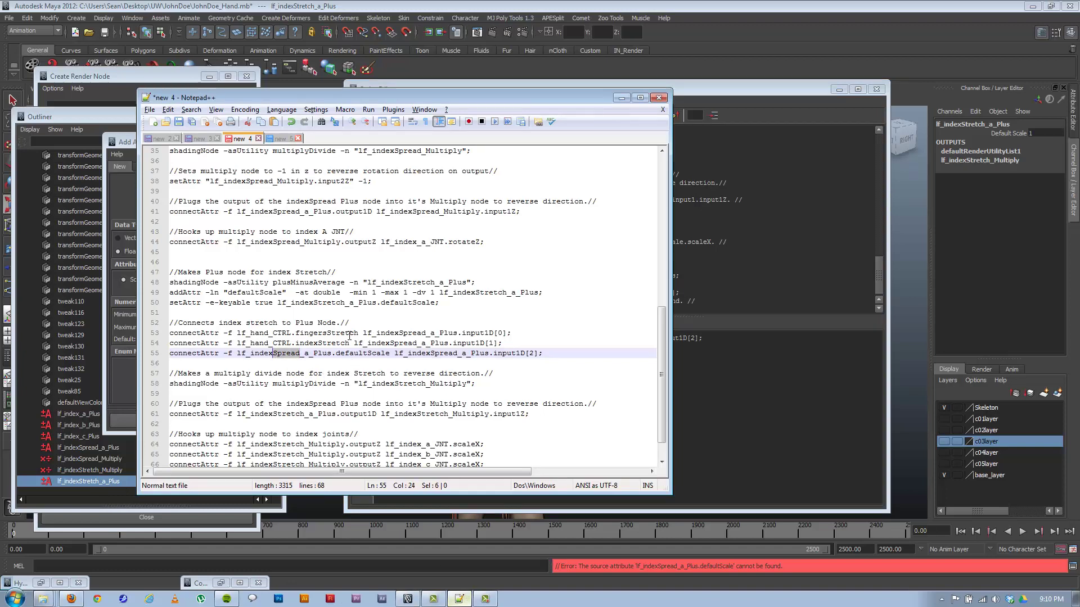
scroll(340, 332, "down", 1)
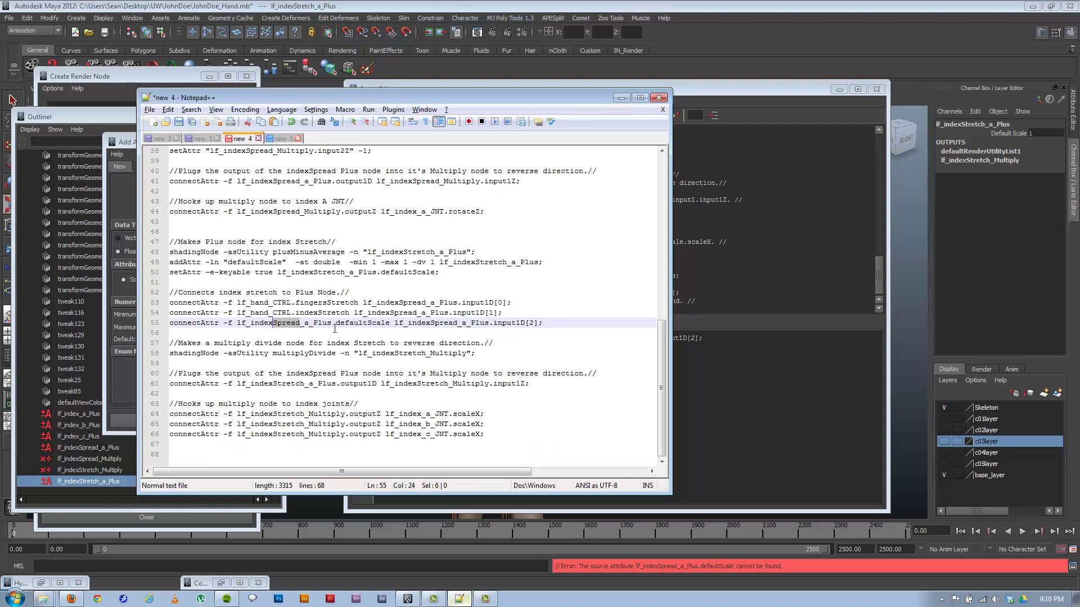
left_click_drag(429, 303, 403, 308)
type("tre")
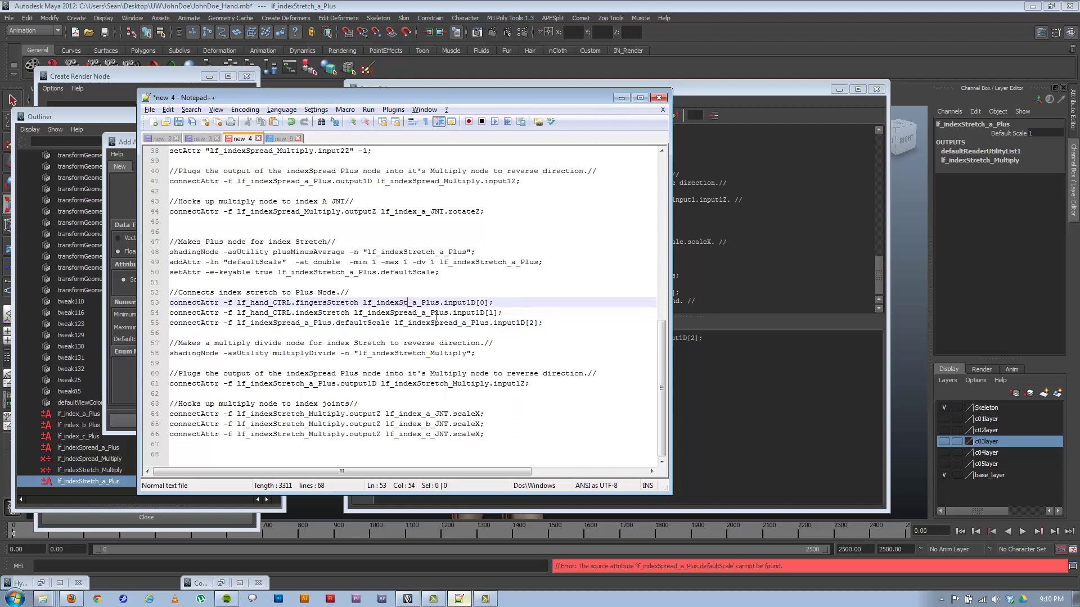
type("tch")
left_click_drag(418, 312, 389, 314)
type("stretch")
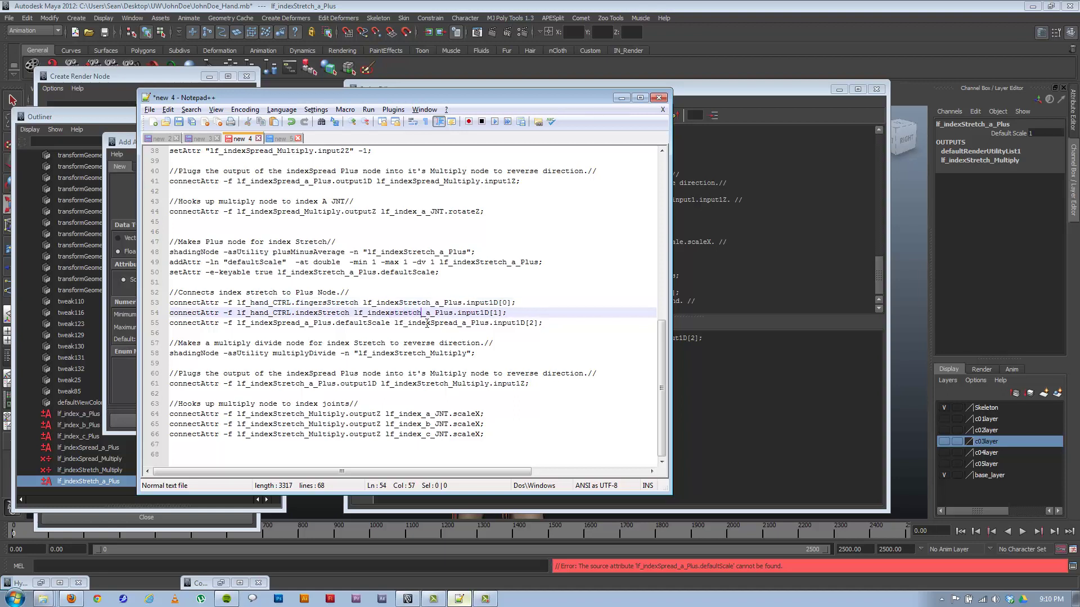
Replace the Script Editor's code in Maya with the three index stretch connection lines from Notepad++ and run them
left_click_drag(541, 323, 156, 307)
key("alt+Tab")
key("ctrl+a")
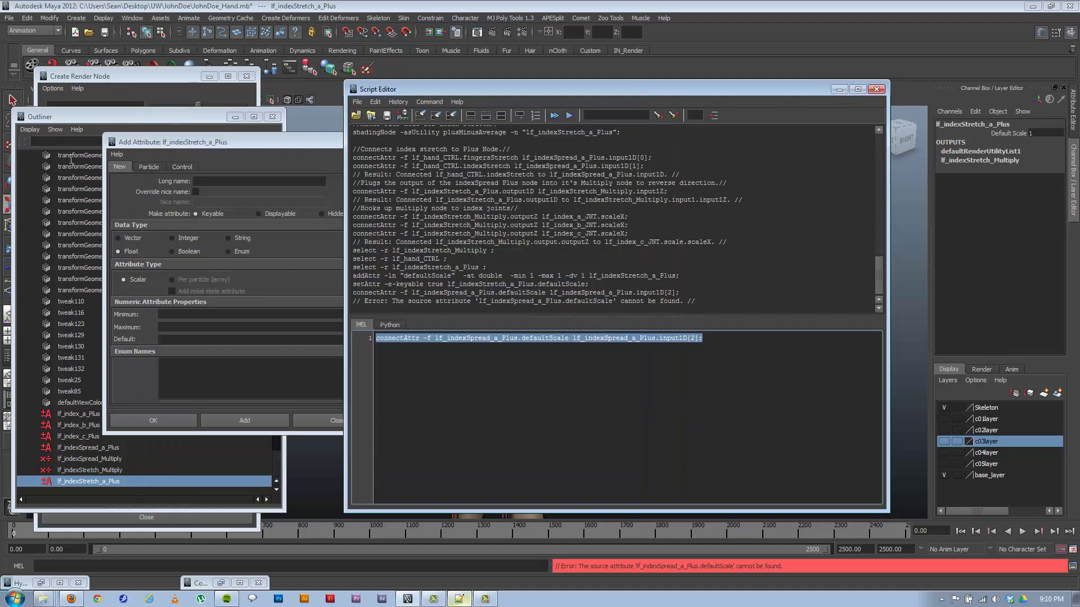
key("ctrl+v")
key("ctrl+Return")
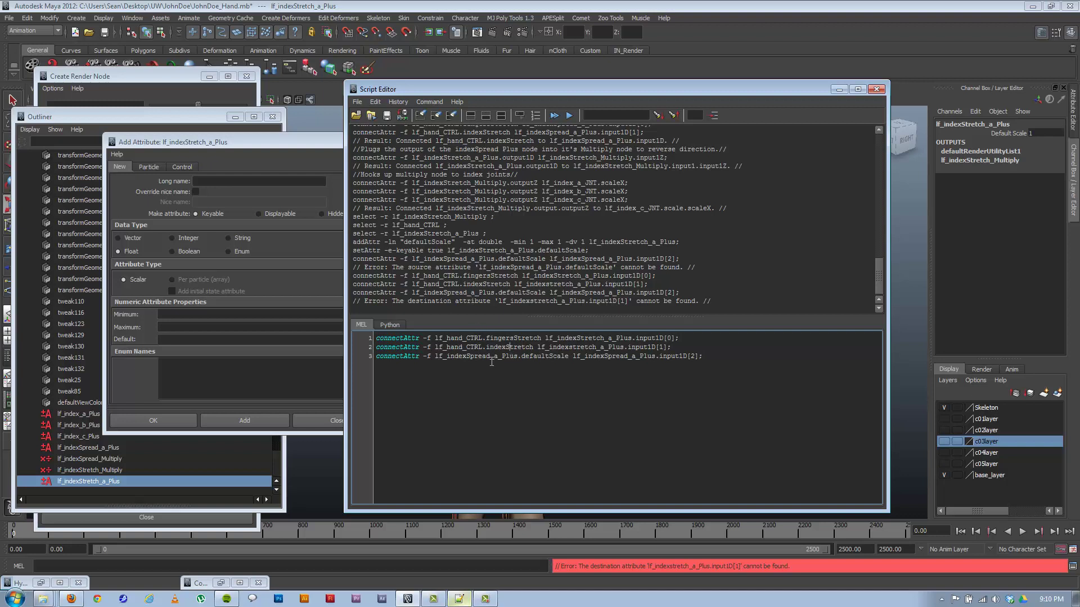
Change the defaultScale source to lf_indexStretch_a_Plus, capitalize Stretch in the second line's target node, and rerun the three lines
left_click_drag(490, 357, 472, 358)
type("tretch")
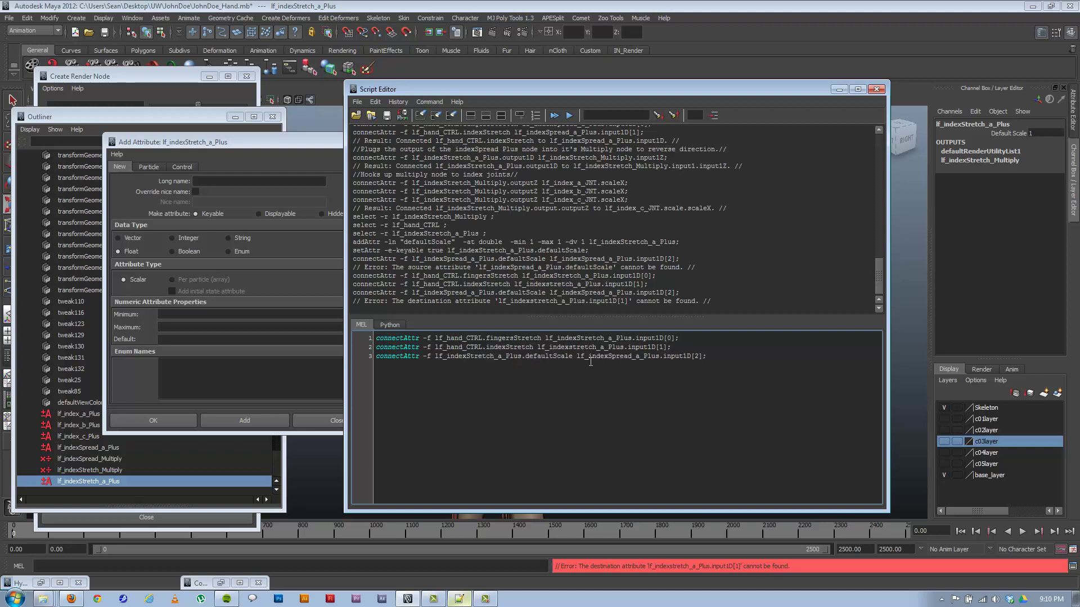
left_click(573, 347)
key("BackSpace")
type("S")
key("ctrl+a")
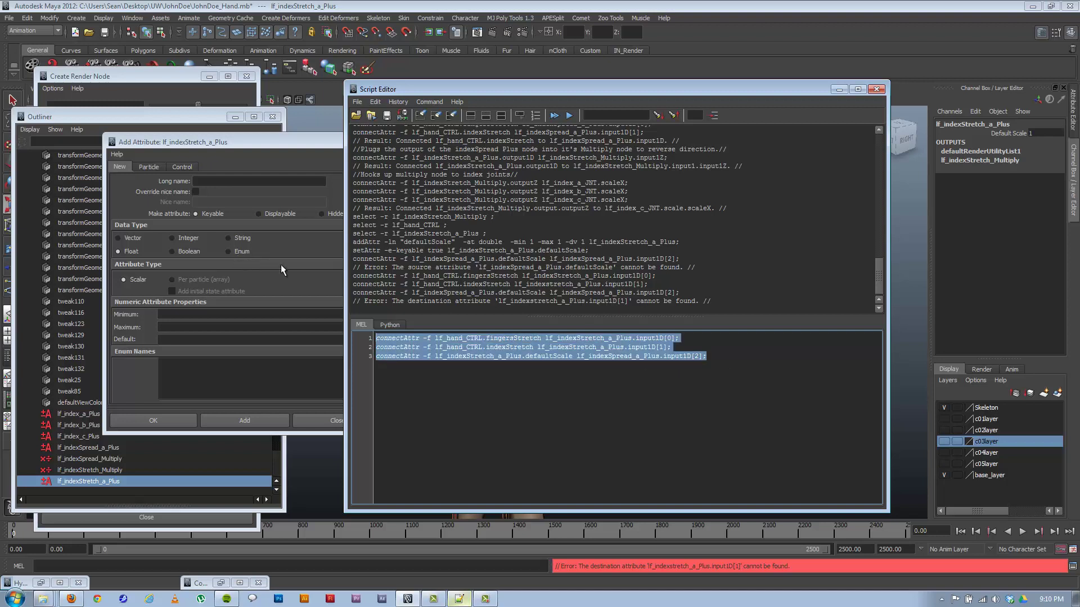
key("ctrl+Return")
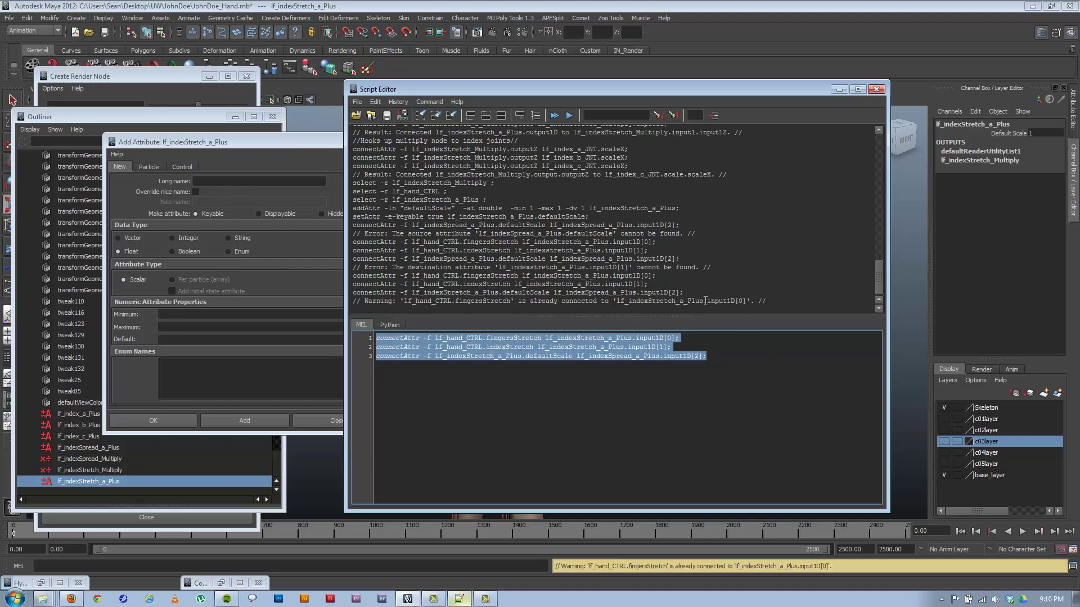
Replace the three index stretch connection lines in the Notepad++ script with the corrected ones from the Script Editor
left_click(461, 600)
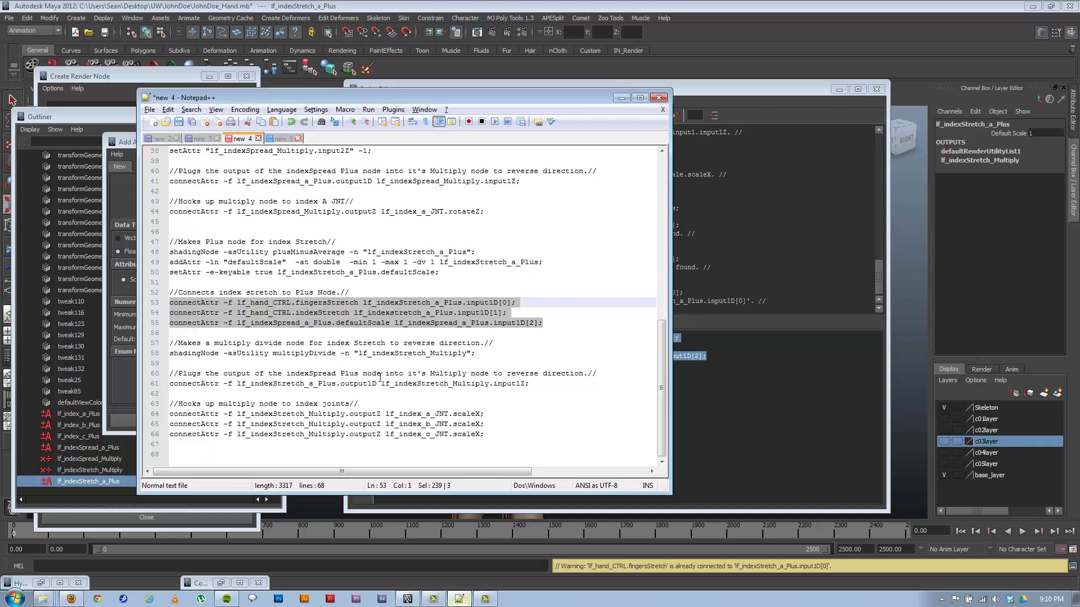
key("ctrl+v")
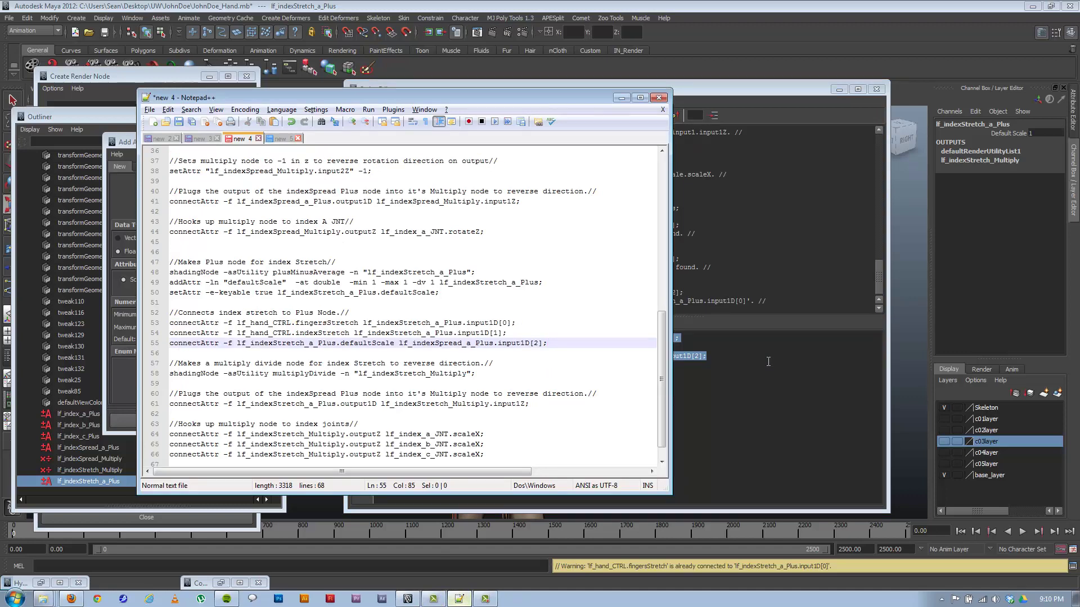
scroll(397, 288, "up", 2)
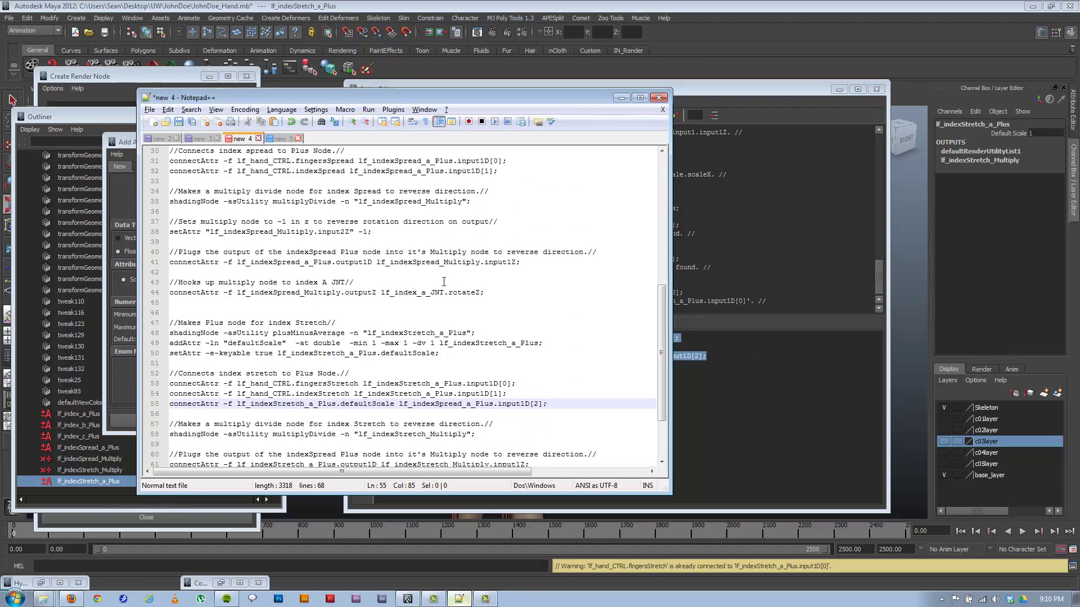
Copy the fingersSpread and indexSpread connection lines for lf_indexSpread_a_Plus from Notepad++ and run them in Maya's Script Editor in place of its existing code
left_click_drag(657, 357, 659, 336)
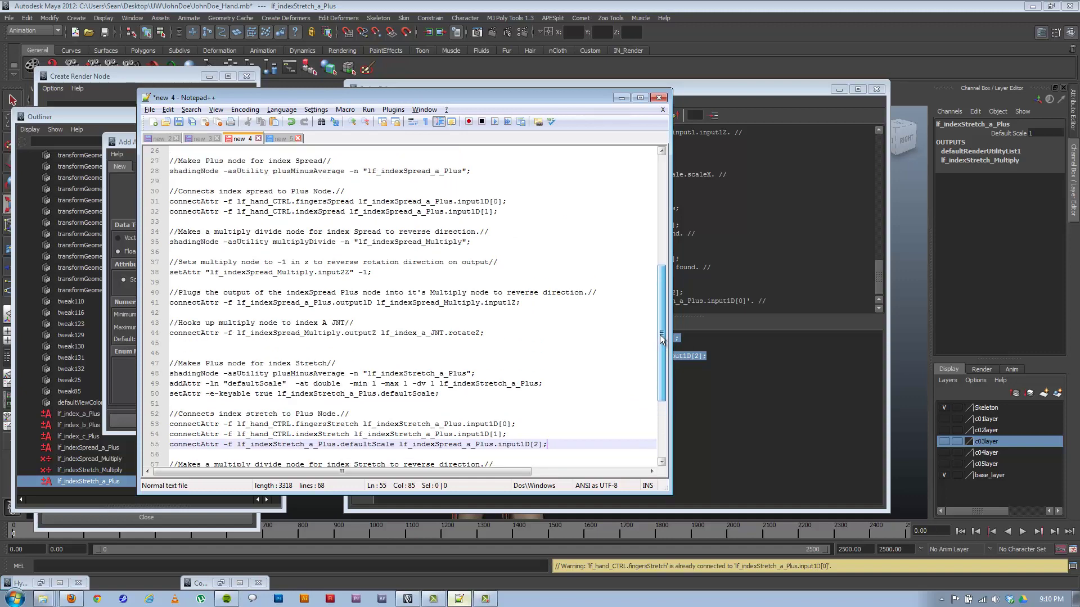
left_click_drag(501, 212, 221, 196)
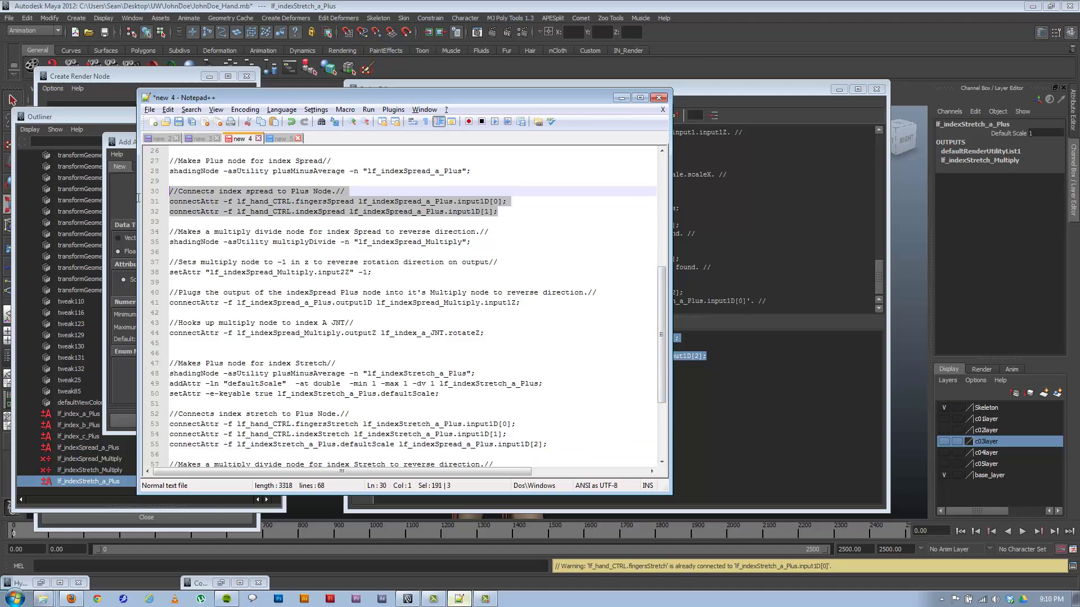
left_click(717, 373)
key("ctrl+a")
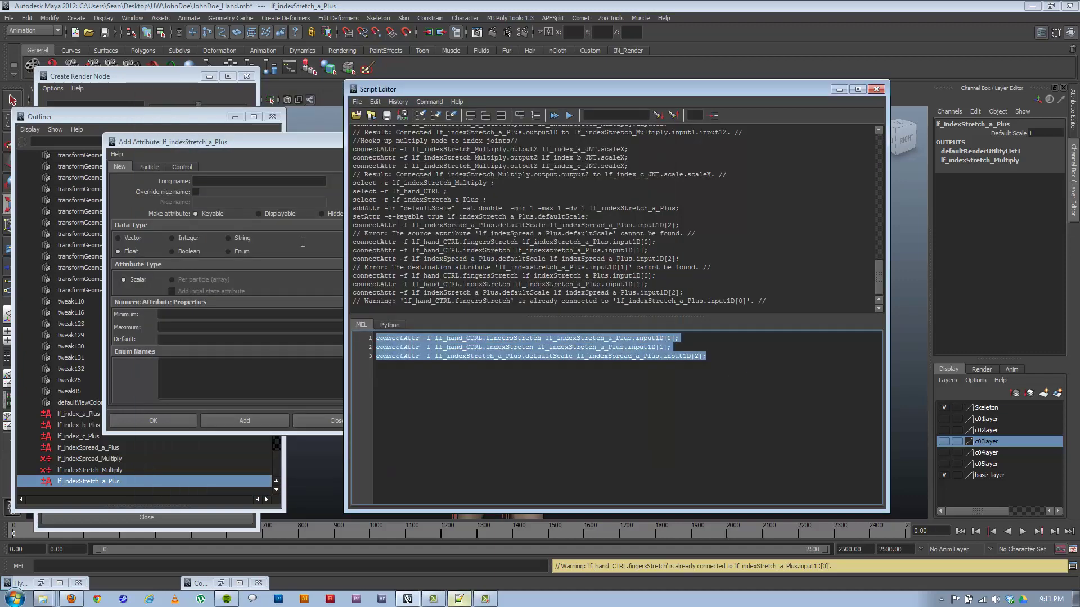
type("connectAttr -f lf_hand_CTRL.fingersSpread lf_indexSpread_a_Plus.input1D[0]; connectAttr -f lf_hand_CTRL.indexSpread lf_indexSpread_a_Plus.input1D[1];")
key("ctrl+Return")
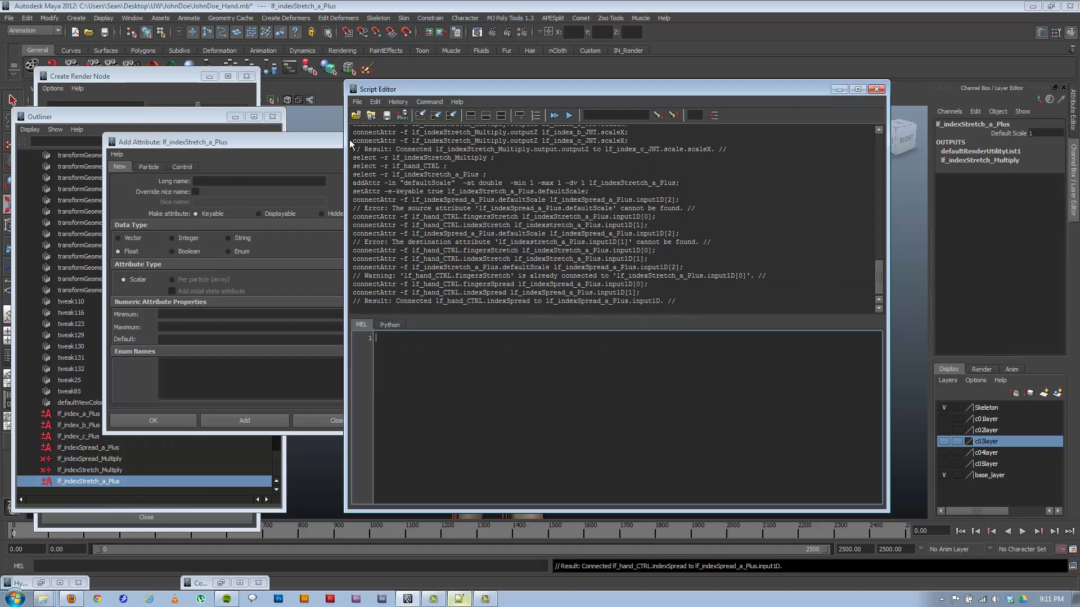
left_click(838, 89)
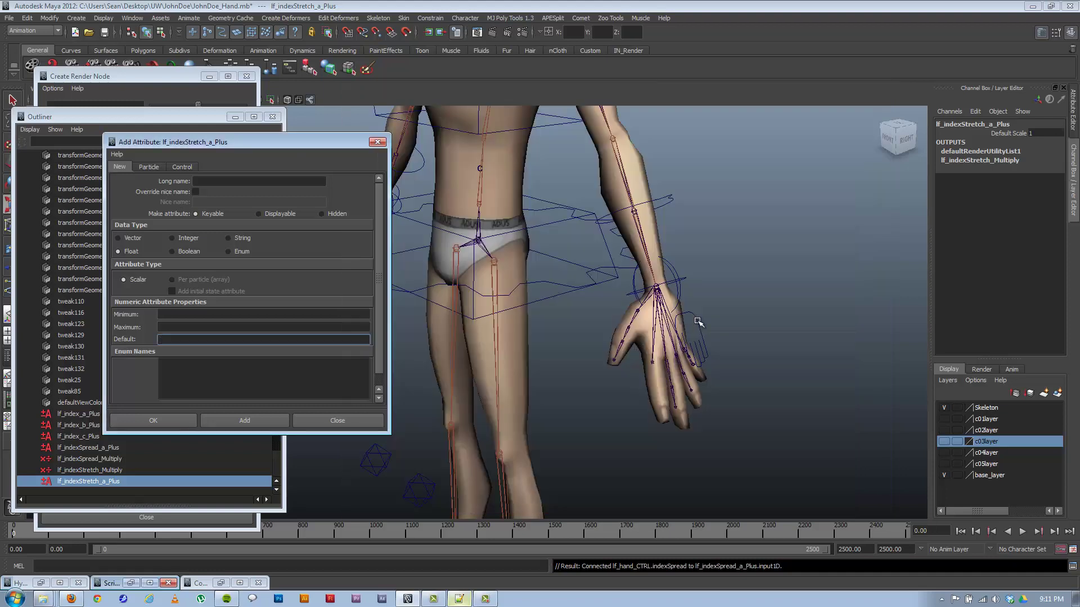
Examine the attributes and connections of lf_hand_CTRL, lf_indexStretch_Multiply, lf_indexSpread_a_Plus and lf_indexStretch_a_Plus against the Notepad++ script
left_click(699, 320)
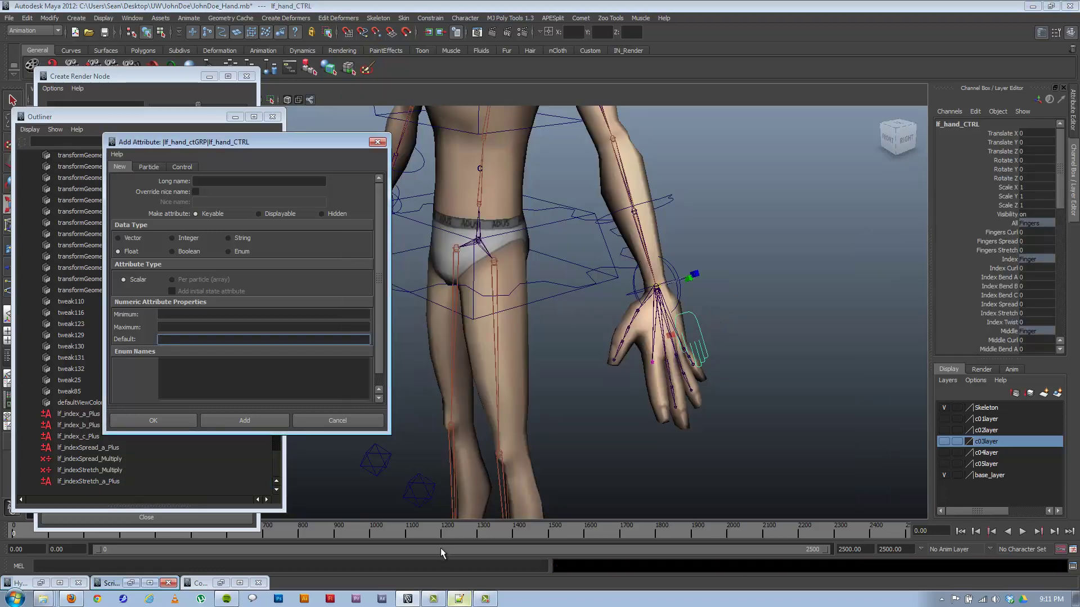
left_click(458, 599)
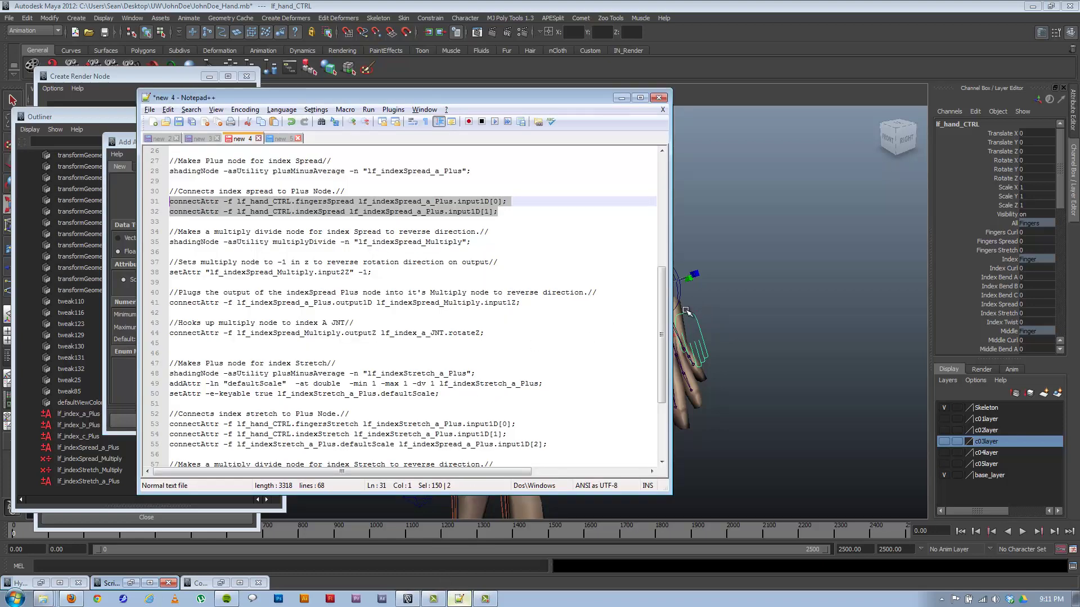
scroll(663, 307, "down", 4)
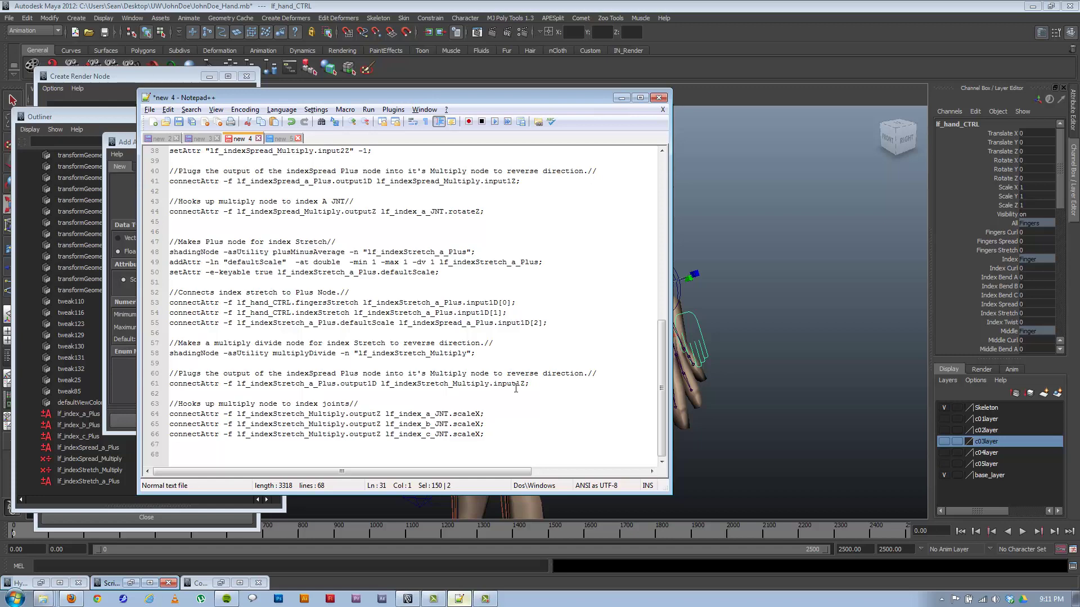
left_click_drag(568, 100, 654, 91)
left_click(113, 469)
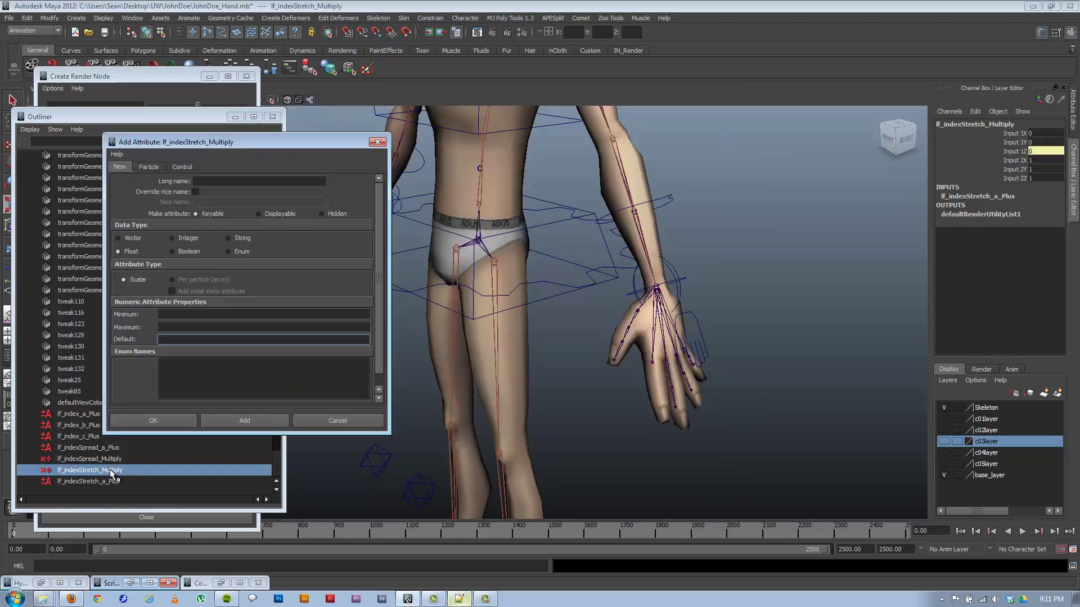
left_click(459, 598)
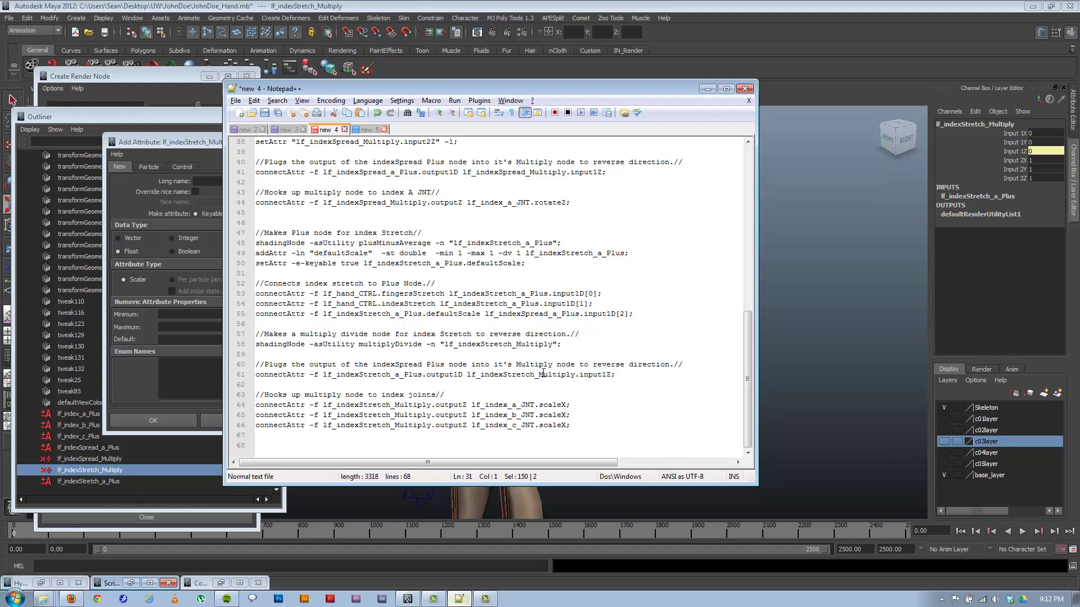
left_click(103, 448)
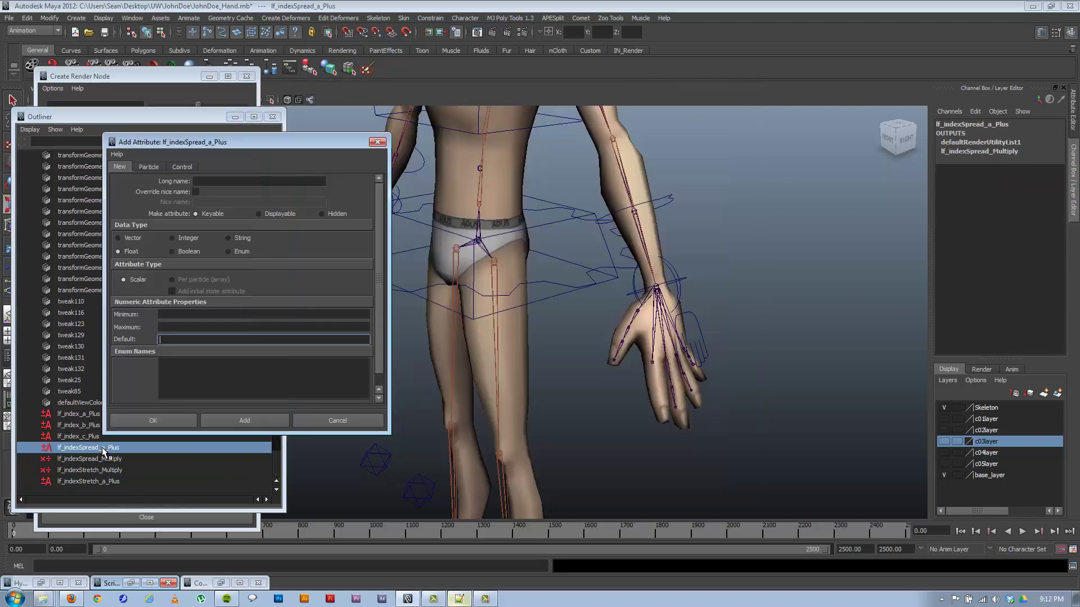
left_click(95, 482)
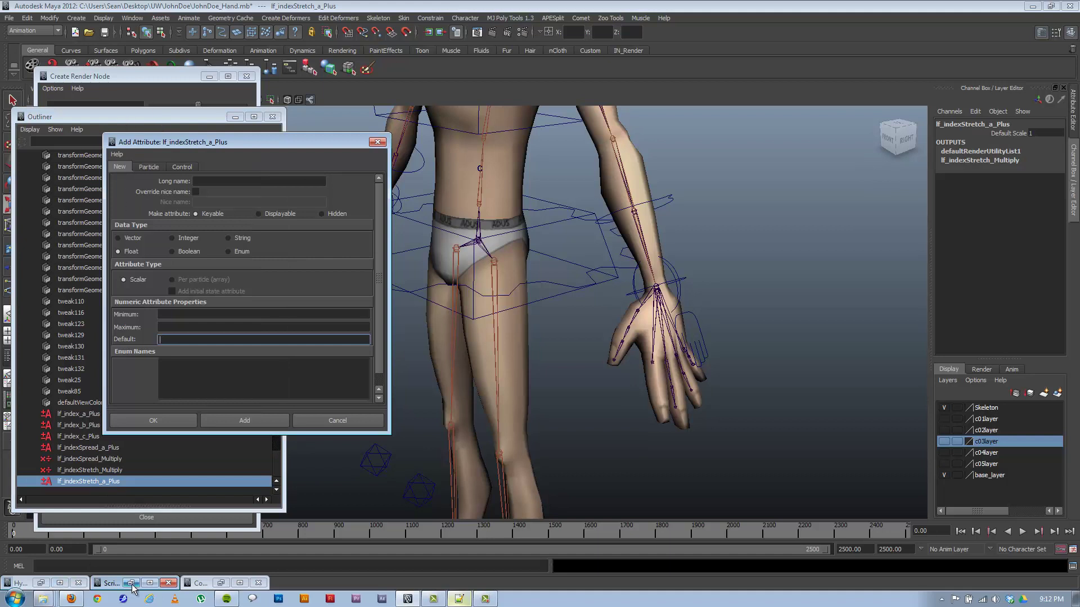
Load lf_indexStretch_a_Plus as the Connection Editor's destination and connect outputZ of lf_indexSpread_Multiply to its input1D[0]
left_click(221, 582)
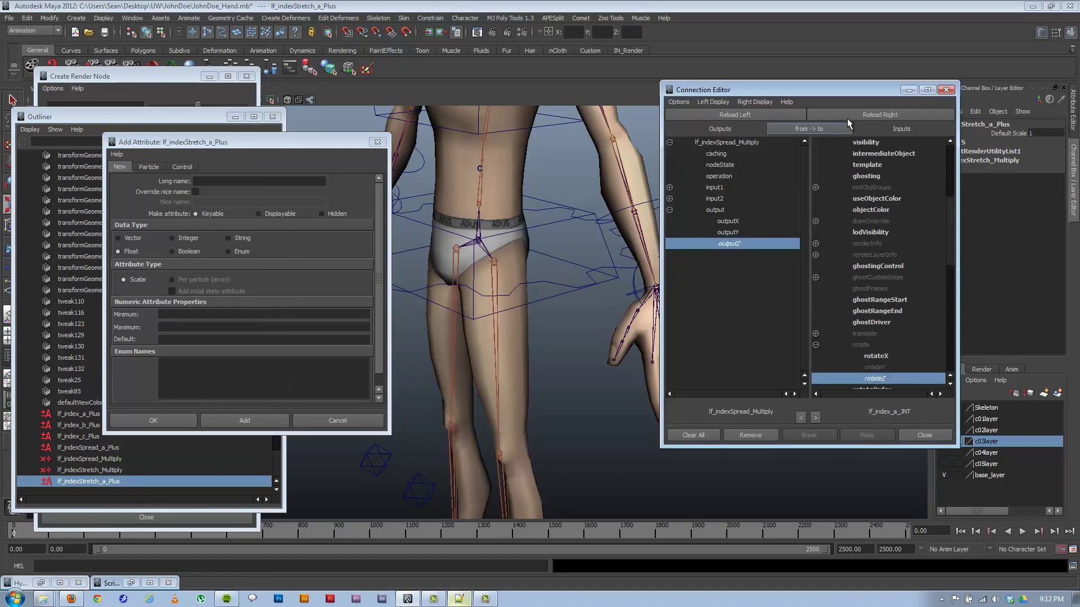
left_click(859, 113)
left_click(816, 188)
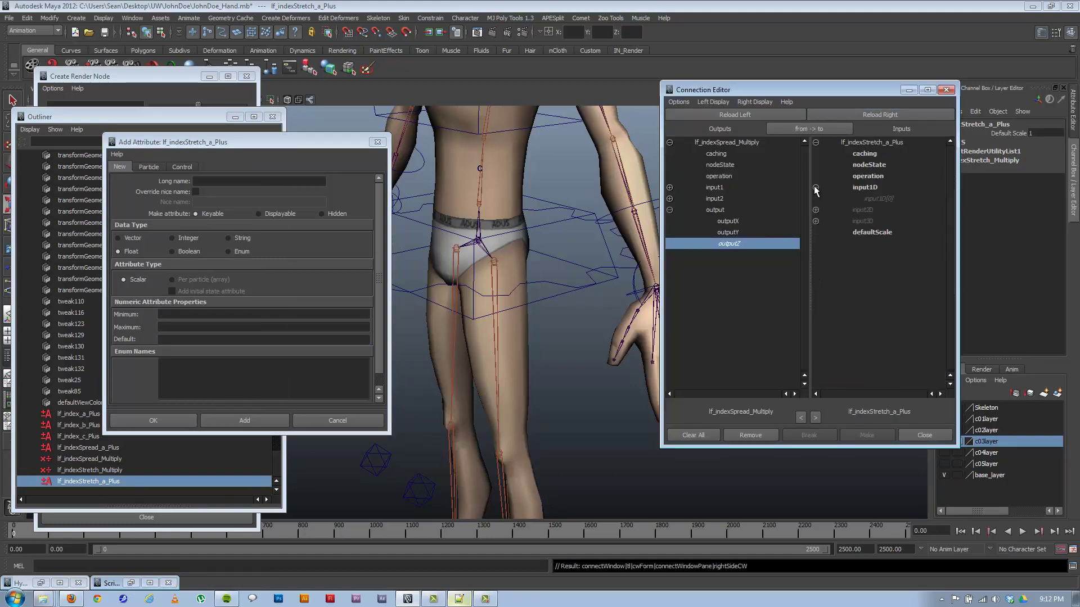
left_click(866, 188)
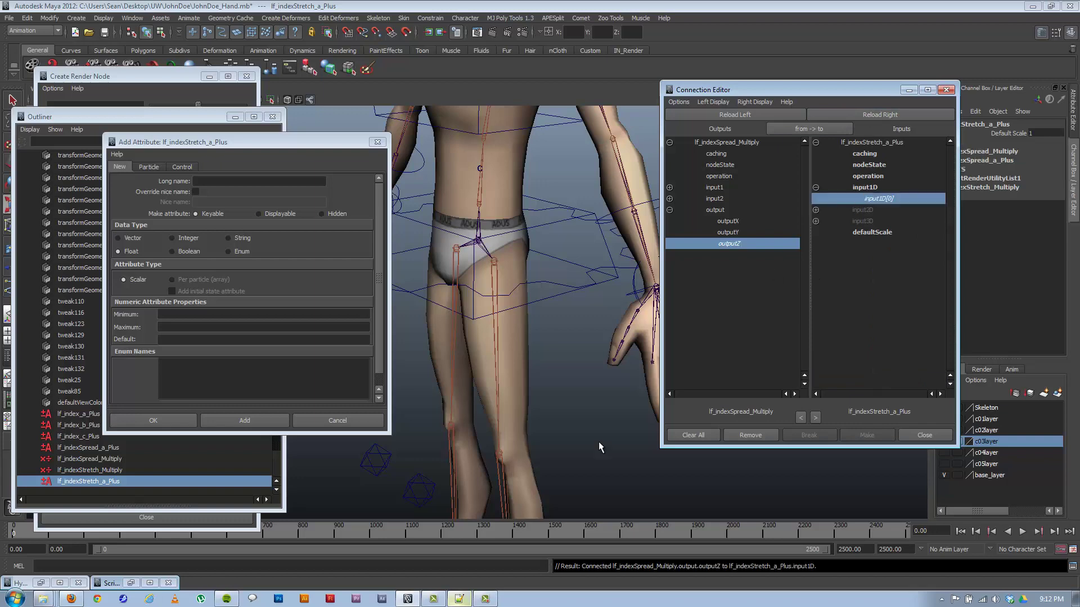
Copy the fingersStretch connection line from Notepad++ and run it in Maya's Script Editor, driving lf_indexStretch_a_Plus.input1D[0]
left_click(459, 598)
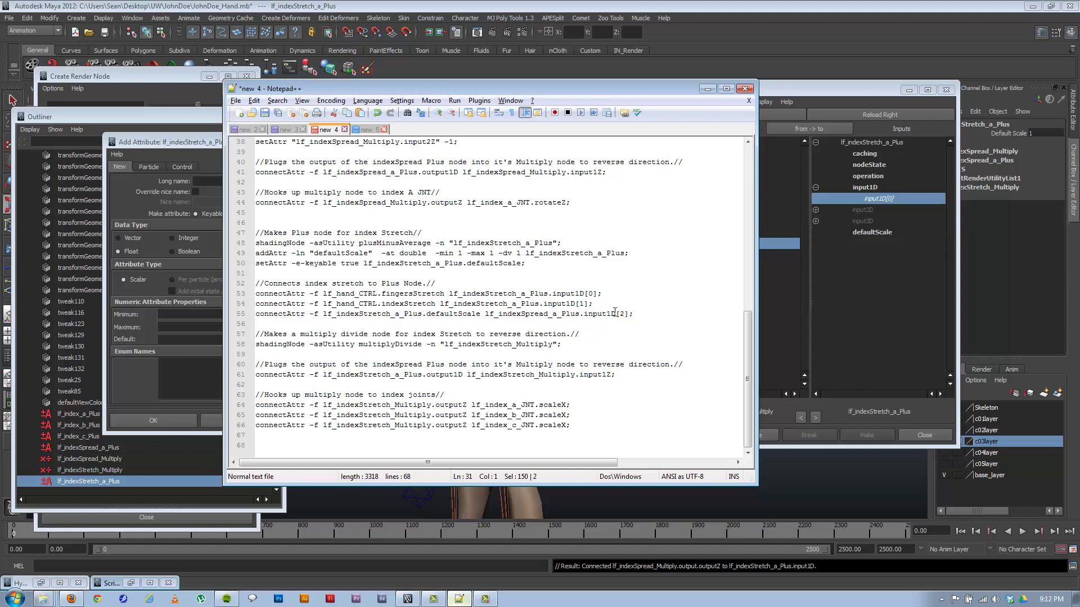
left_click_drag(602, 293, 235, 291)
key("ctrl+c")
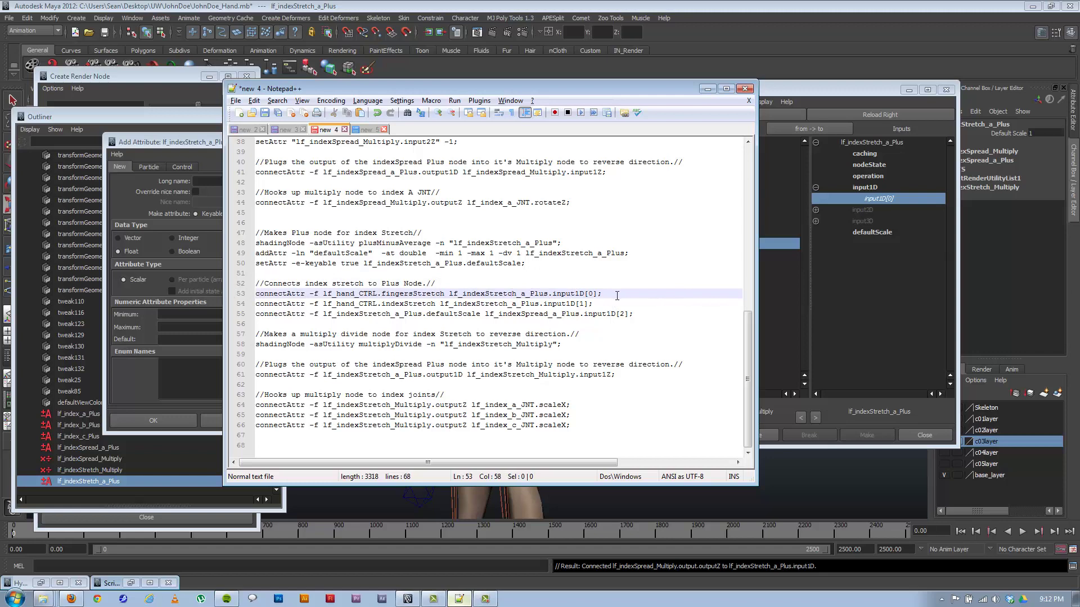
left_click(1047, 555)
left_click(1073, 566)
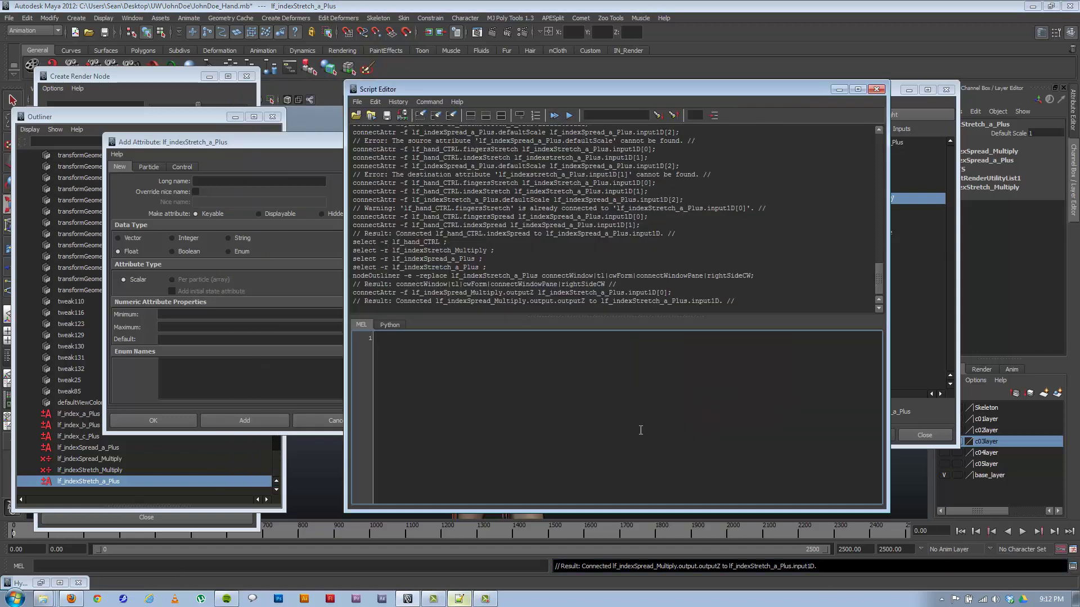
key("ctrl+v")
key("ctrl+Return")
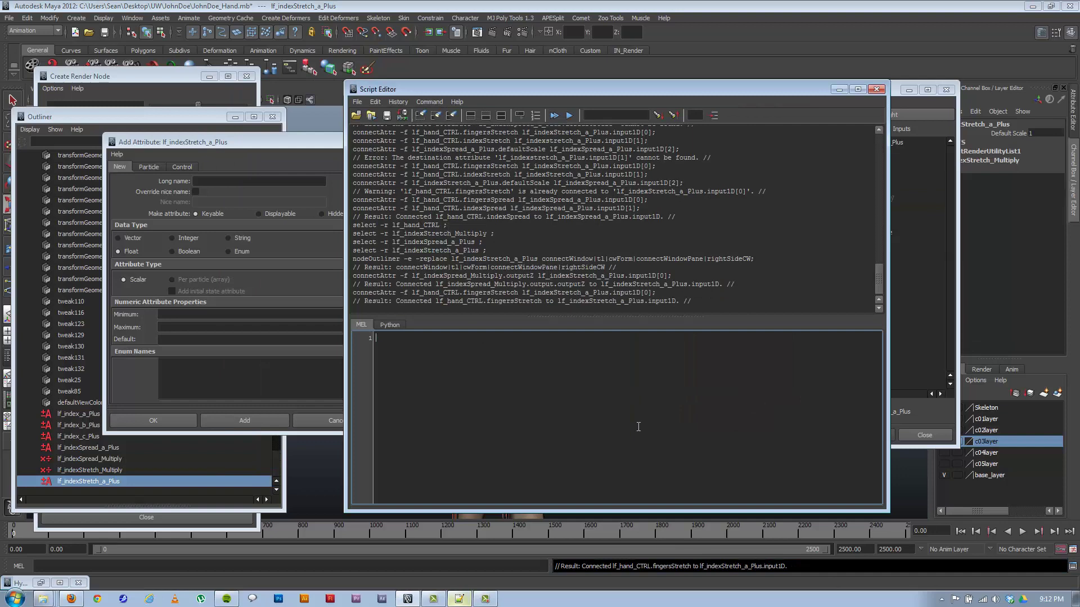
Copy the indexStretch connection line from Notepad++ and run it in Maya's Script Editor, driving lf_indexStretch_a_Plus.input1D[1]
left_click(460, 599)
left_click_drag(594, 303, 215, 311)
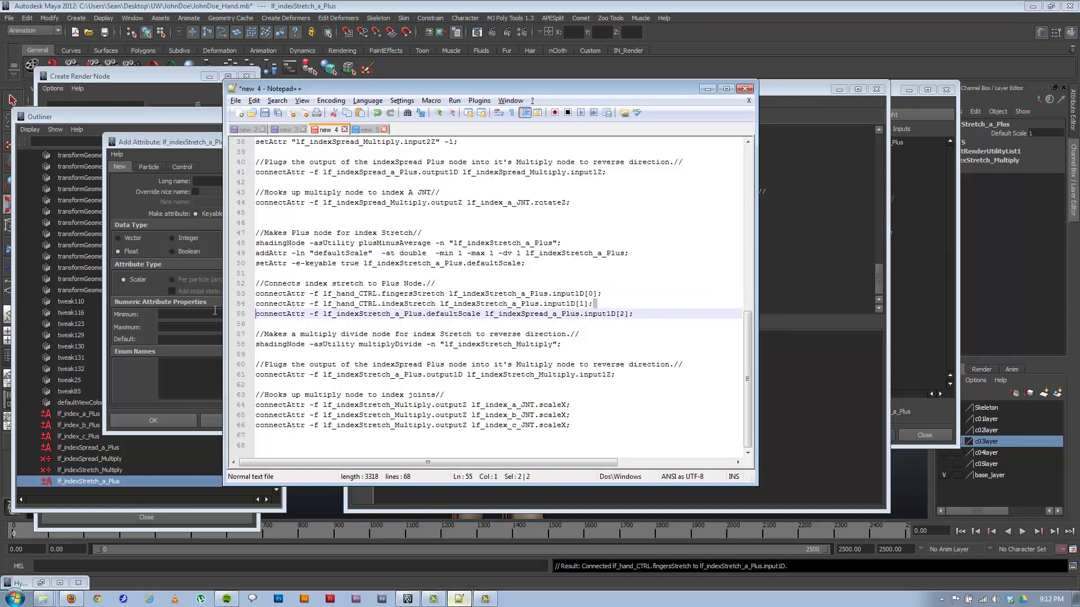
left_click_drag(594, 304, 256, 304)
key("ctrl+c")
left_click(827, 392)
key("ctrl+v")
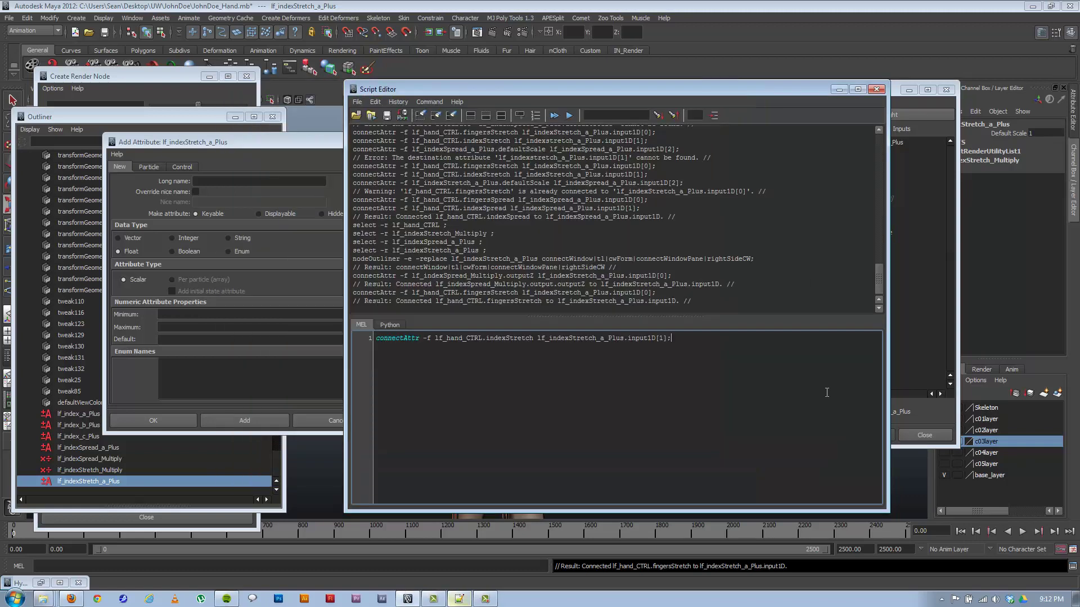
key("ctrl+Return")
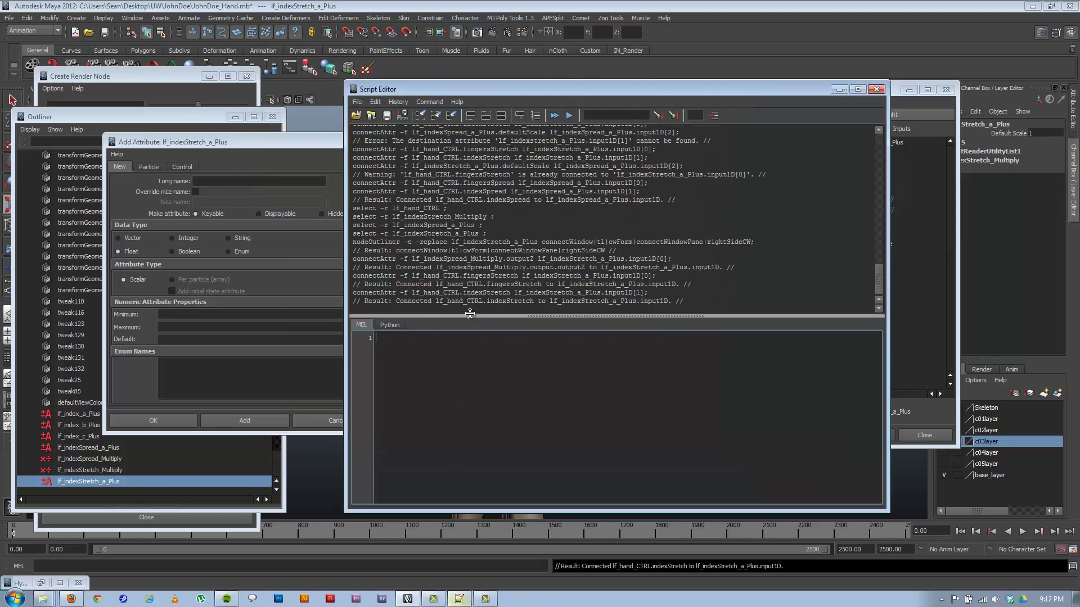
Copy the defaultScale connection line from Notepad++ and run it in Maya's Script Editor, linking lf_indexStretch_a_Plus.defaultScale to lf_indexSpread_a_Plus.input1D[2]
left_click(465, 599)
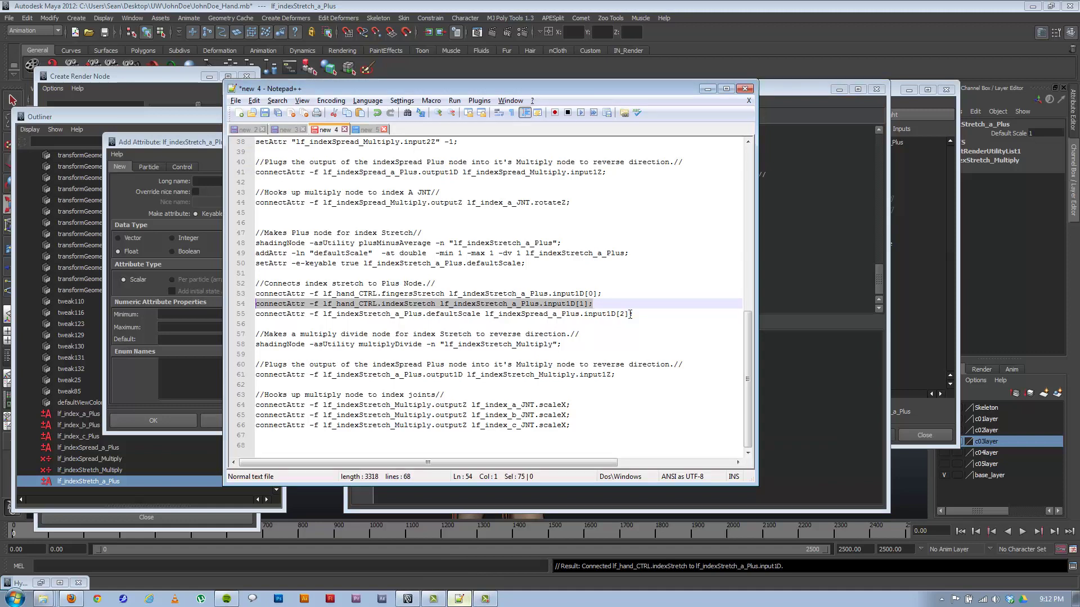
left_click_drag(634, 314, 216, 318)
key("ctrl+c")
left_click(822, 430)
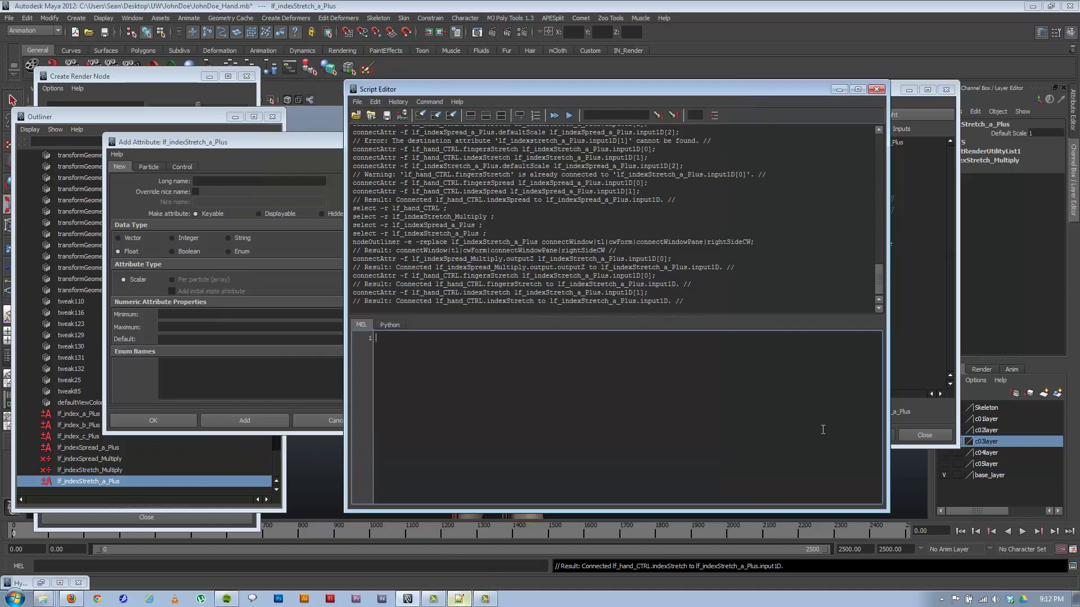
key("ctrl+v")
key("ctrl+Return")
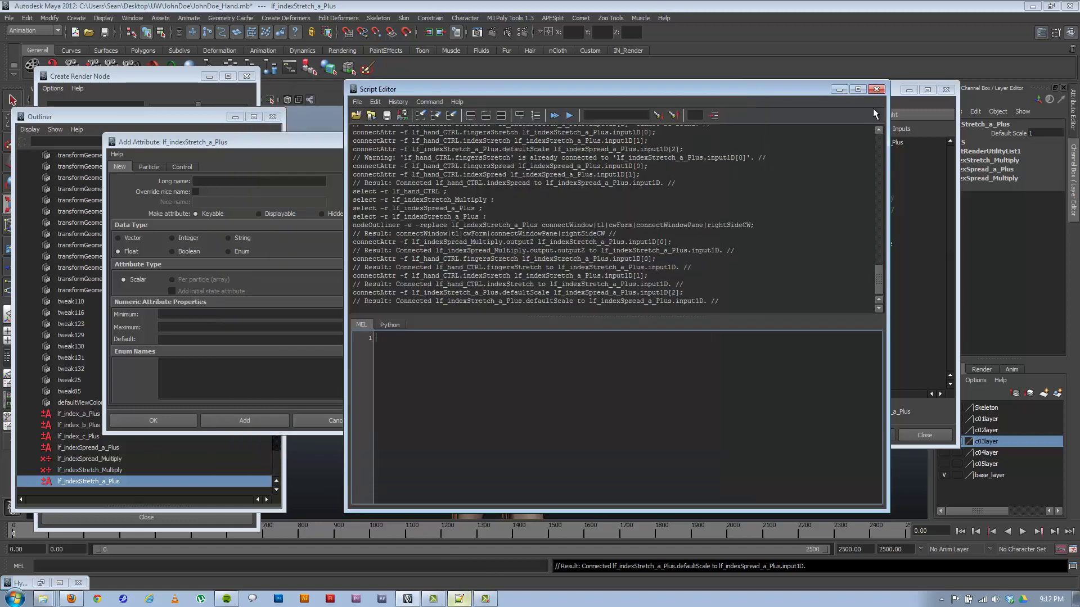
Check the inputs of lf_indexStretch_a_Plus in the Connection Editor, then compare the attributes of lf_indexStretch_Multiply and lf_indexSpread_Multiply
left_click(893, 89)
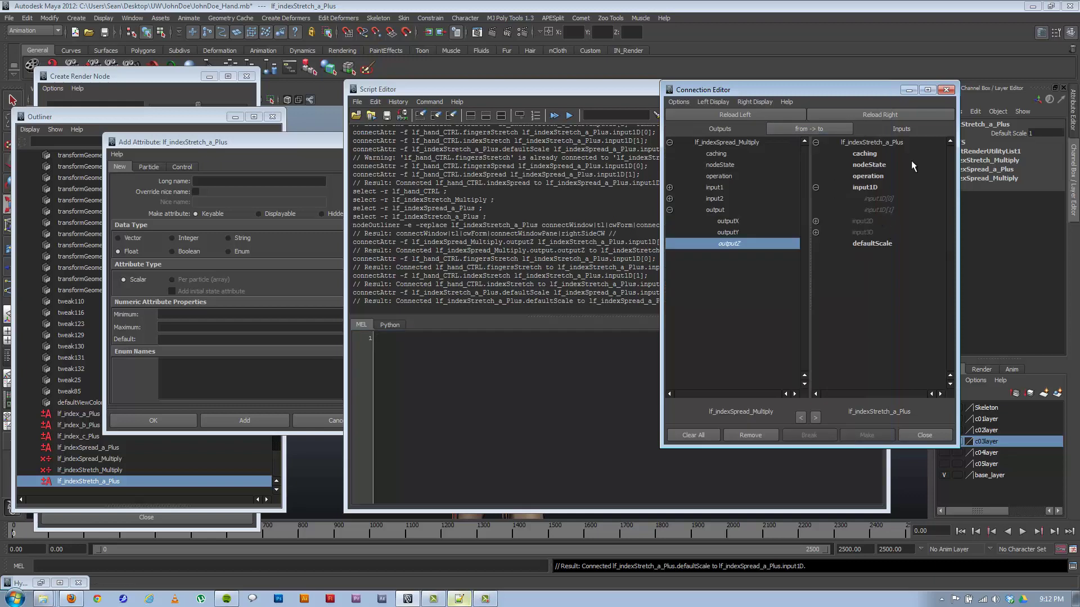
left_click(909, 90)
left_click(839, 89)
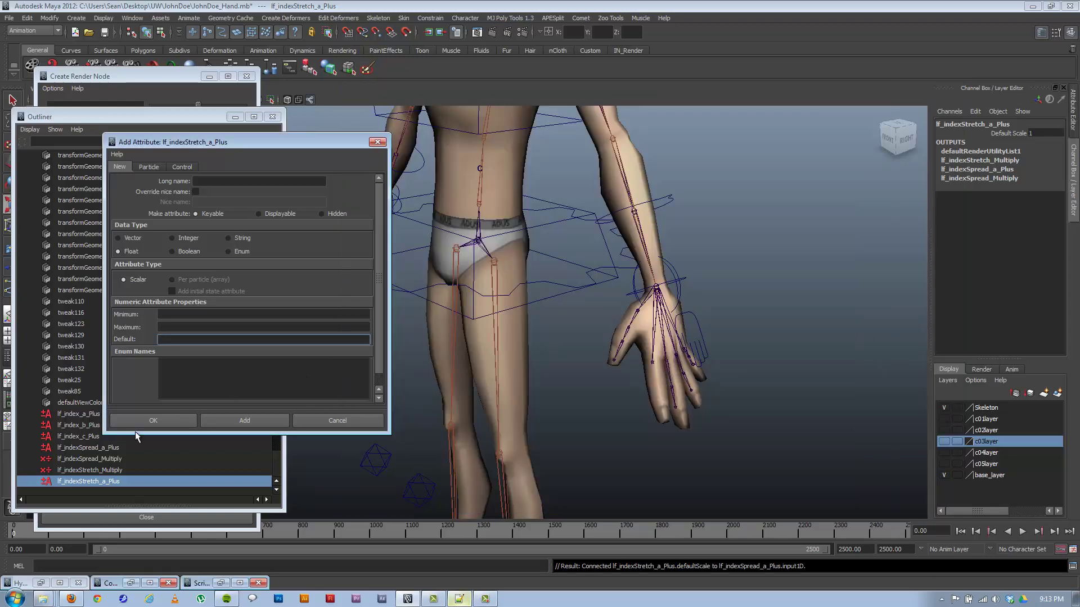
left_click(112, 471)
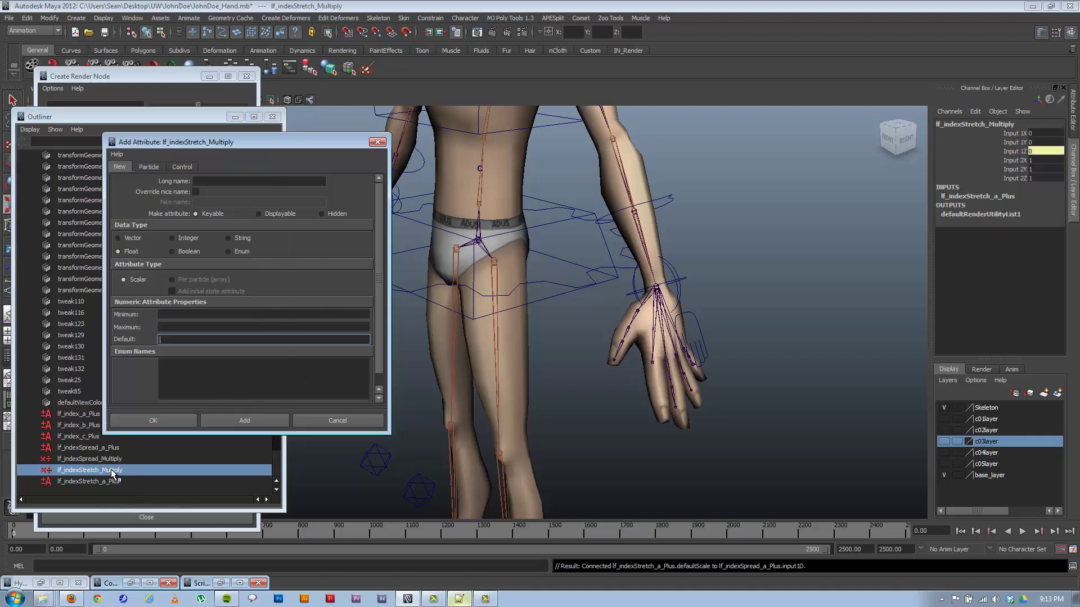
left_click(107, 458)
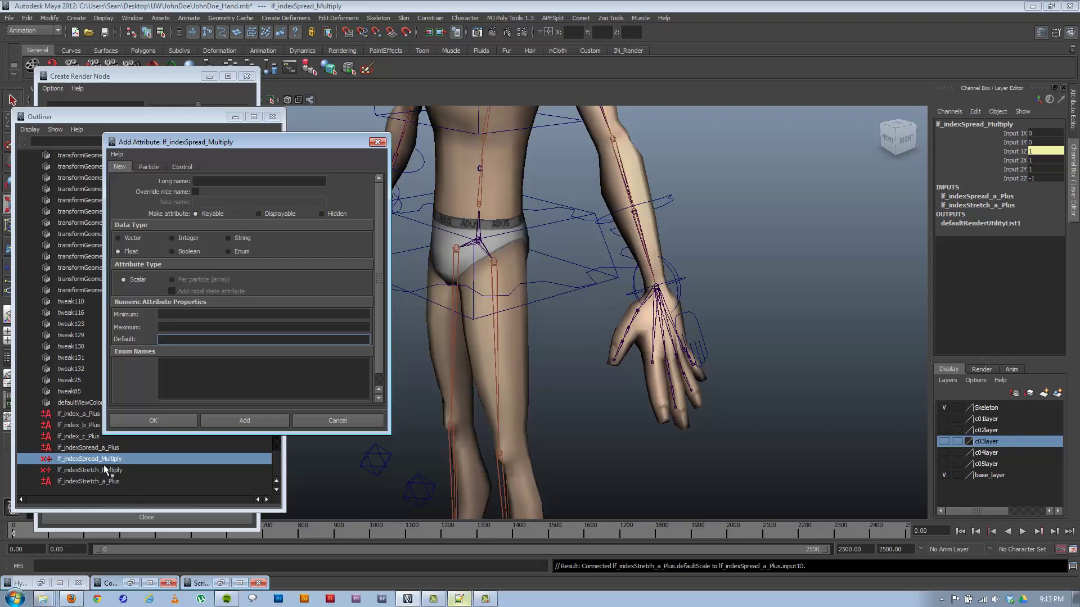
left_click(110, 470)
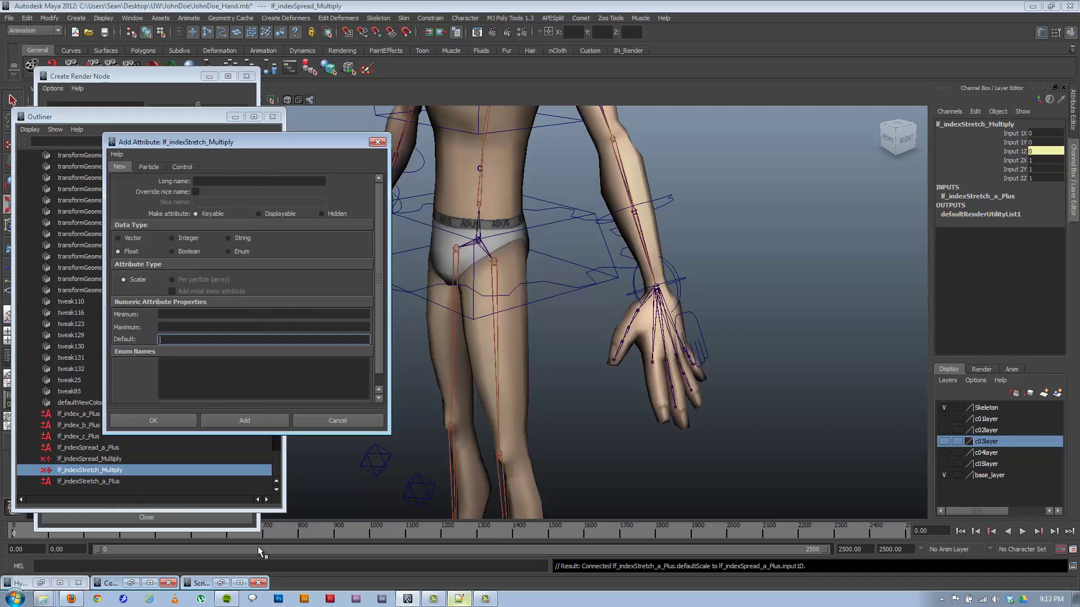
Copy the line connecting lf_indexStretch_a_Plus.output1D to lf_indexStretch_Multiply.input1Z from Notepad++ and run it in Maya's Script Editor
left_click(460, 599)
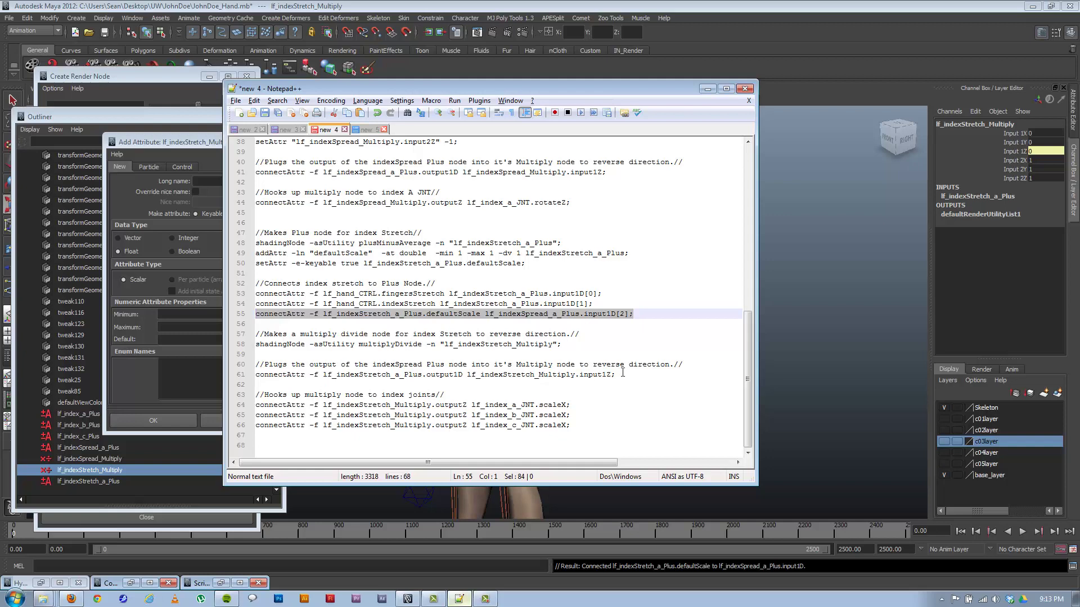
left_click_drag(622, 372, 254, 375)
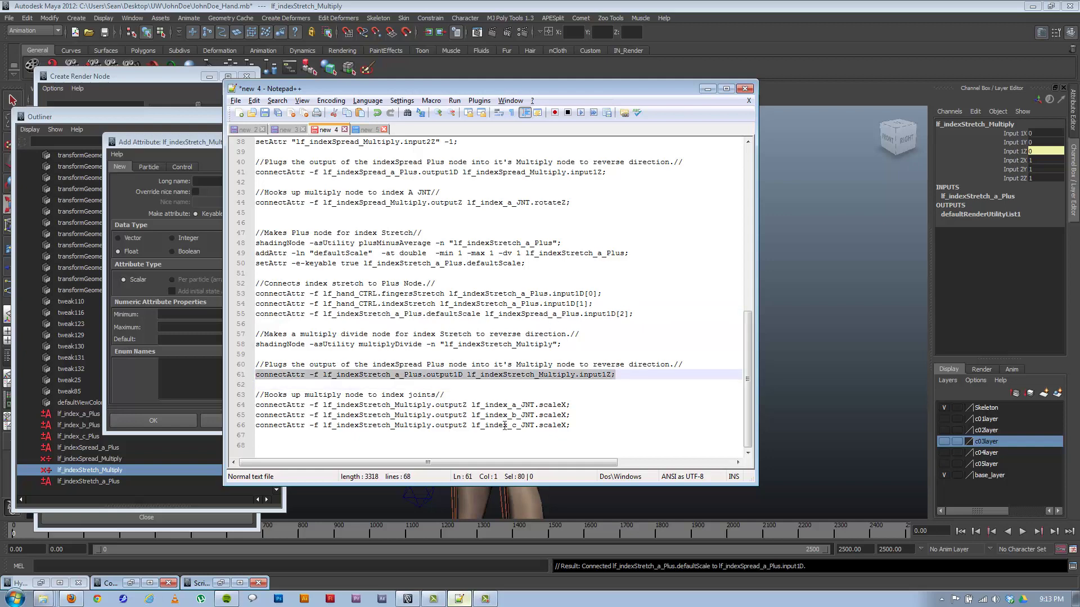
left_click(1072, 566)
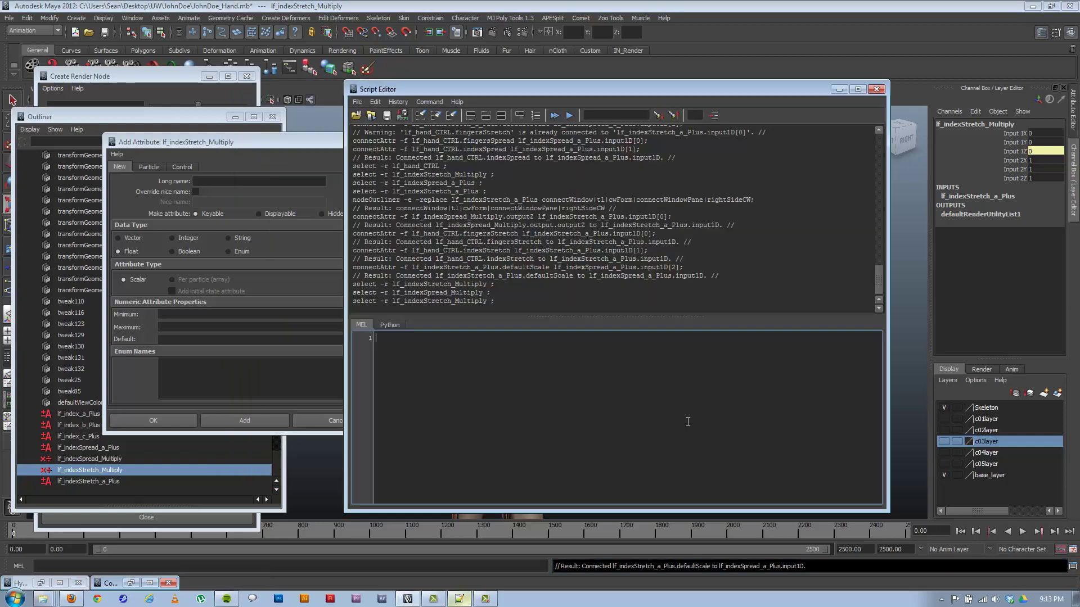
key("ctrl+v")
key("ctrl+Return")
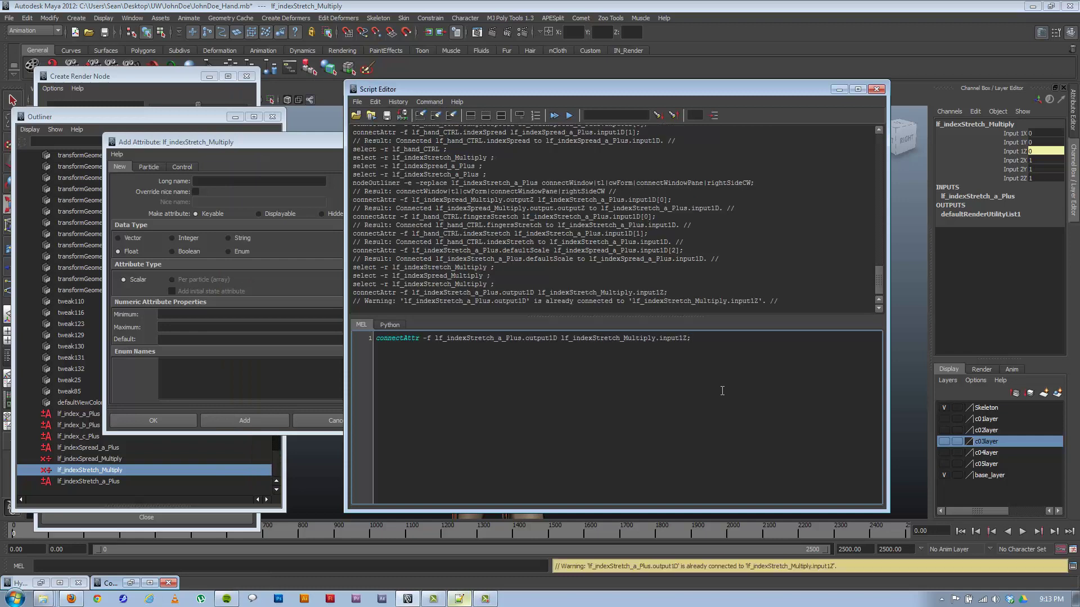
left_click(841, 91)
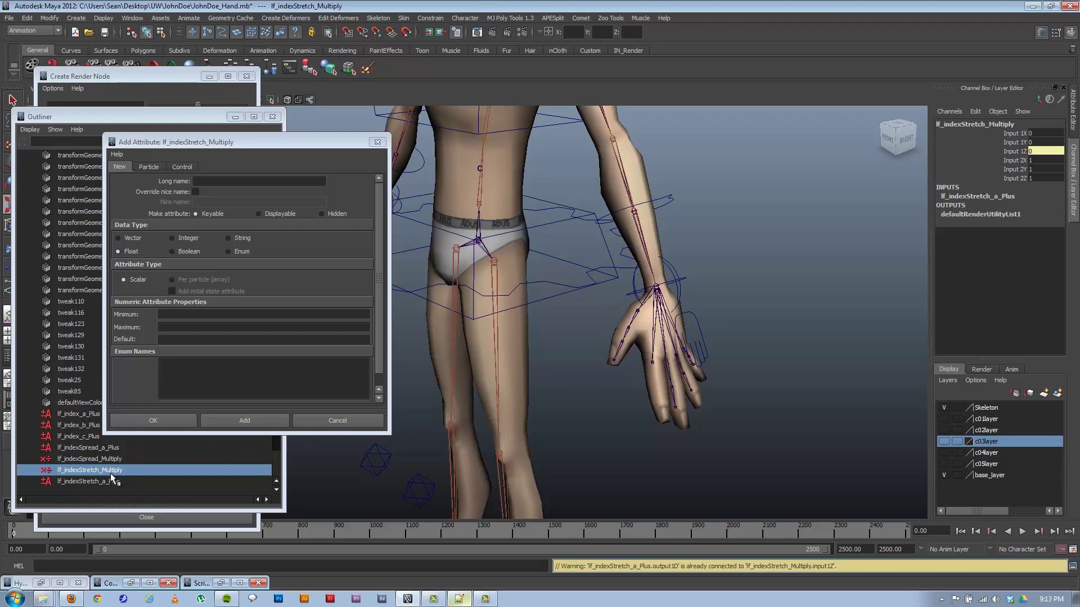
In the Notepad++ script, correct the defaultScale connection's target on line 55 to lf_indexStretch_a_Plus.input1D[2]
left_click(460, 600)
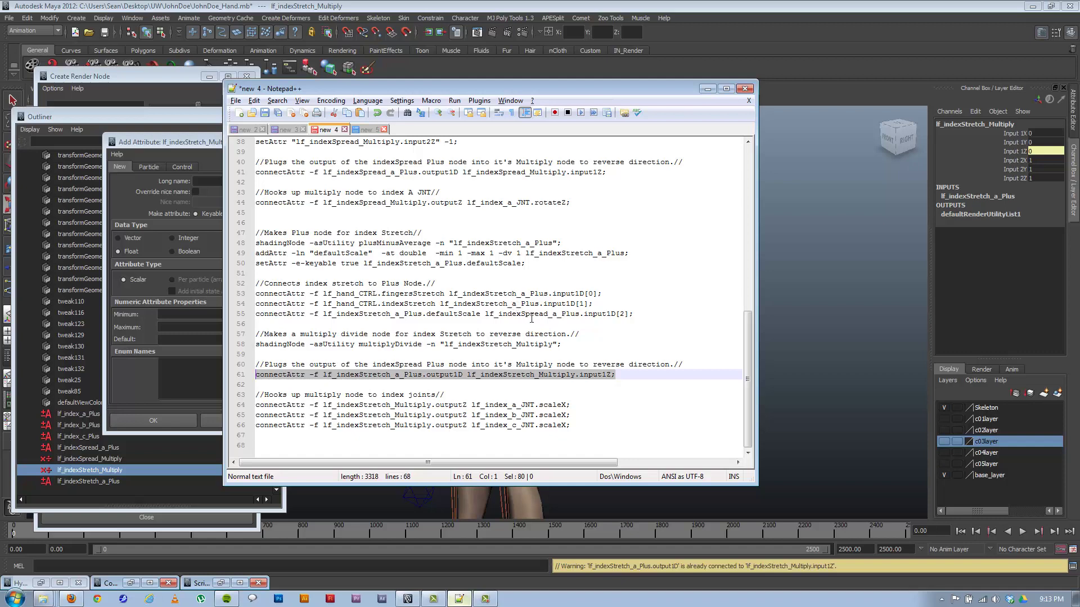
left_click_drag(549, 315, 523, 313)
type("S")
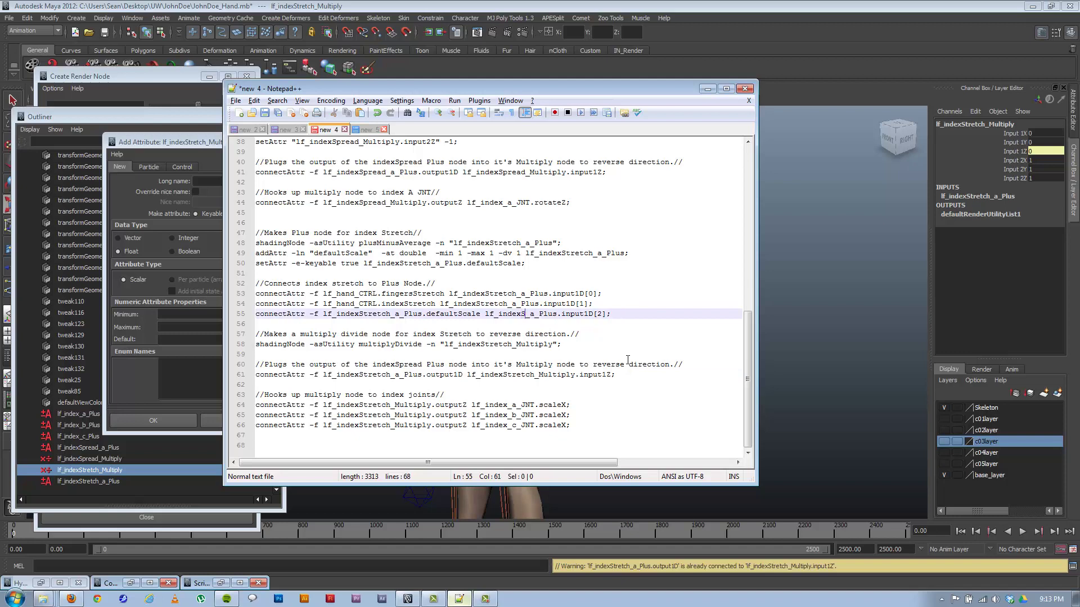
type("tretch")
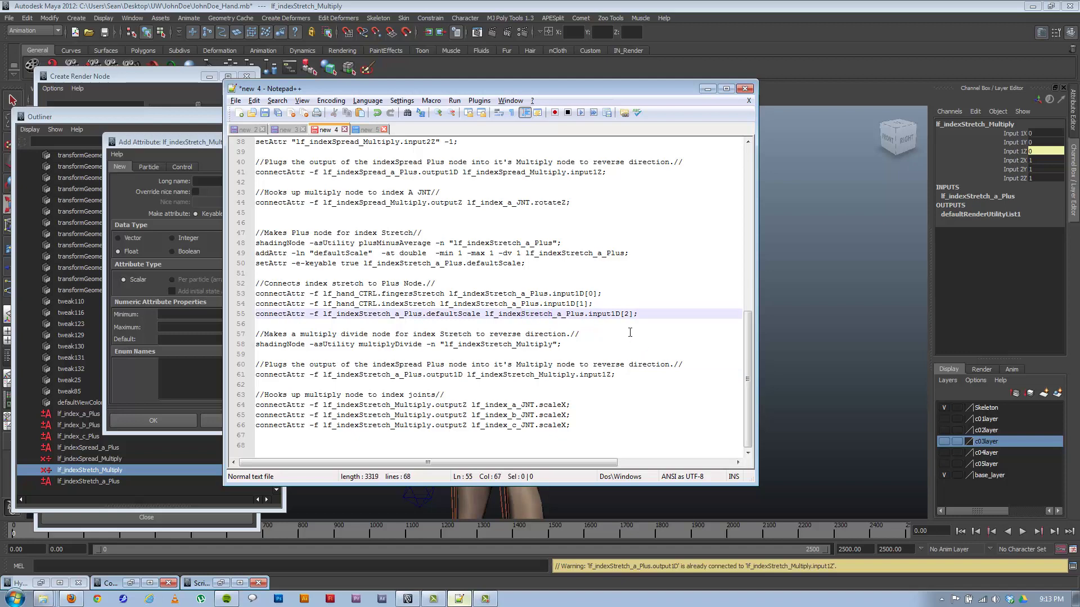
Try to run the three index stretch connection lines for lf_indexStretch_a_Plus.input1D[0] to [2] in Maya's Script Editor
left_click_drag(652, 314, 221, 297)
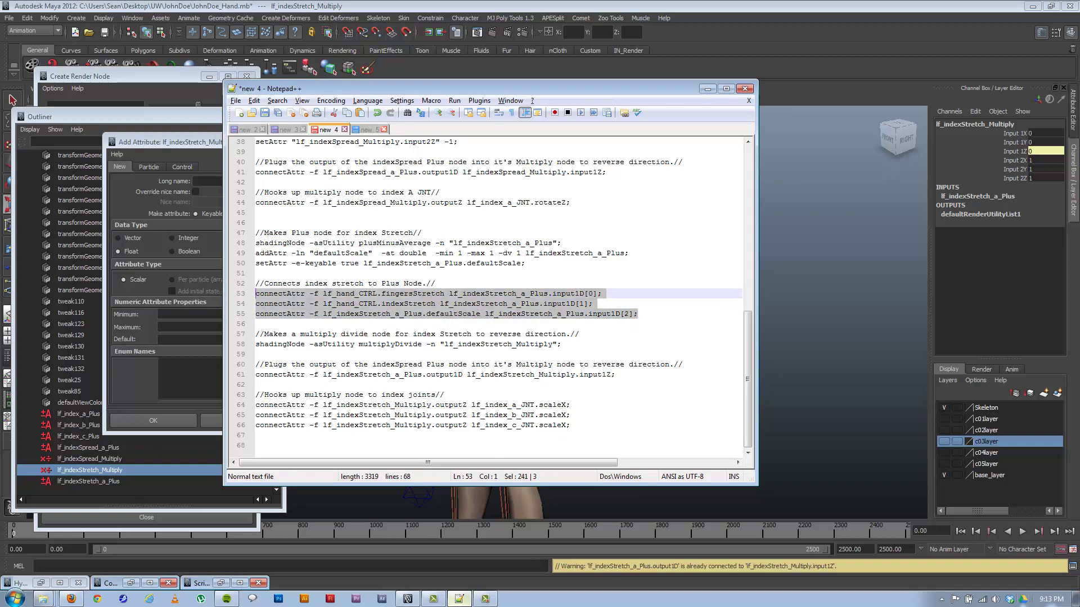
left_click(1072, 567)
key("ctrl+a")
key("ctrl+v")
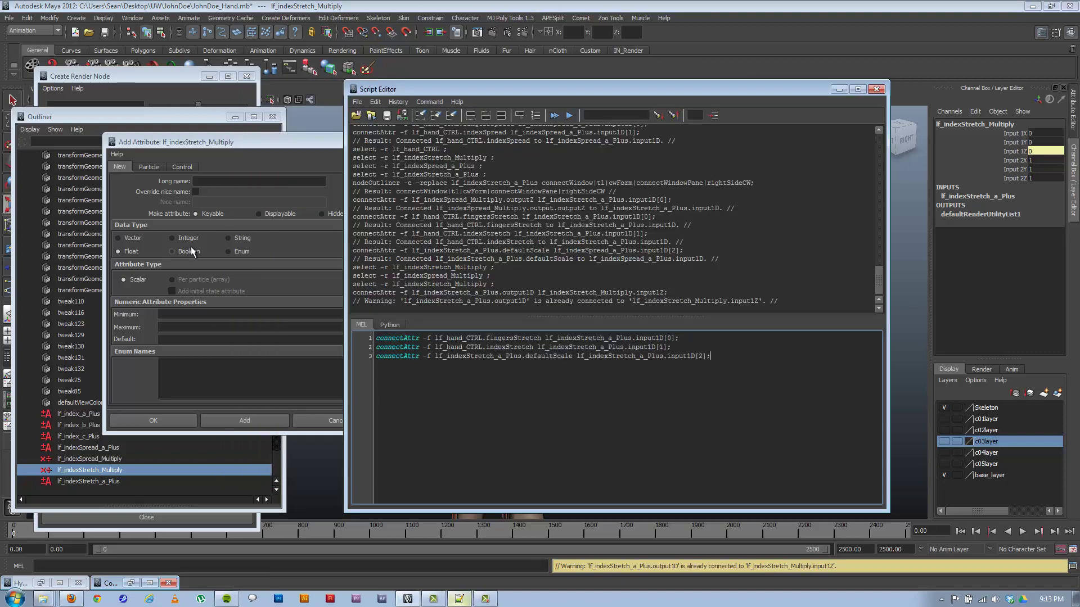
key("ctrl+Return")
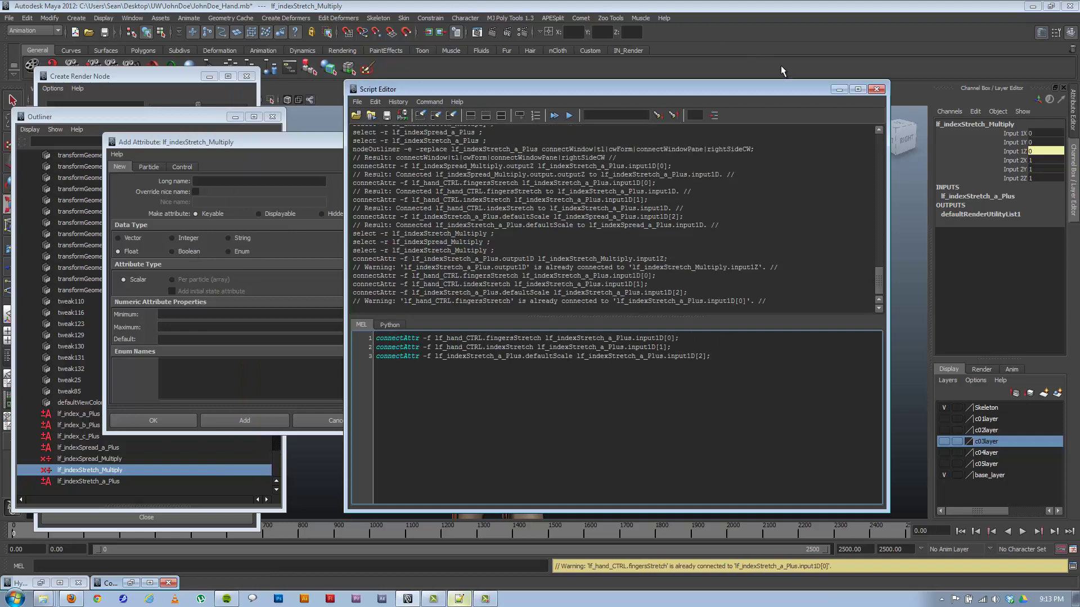
left_click(839, 89)
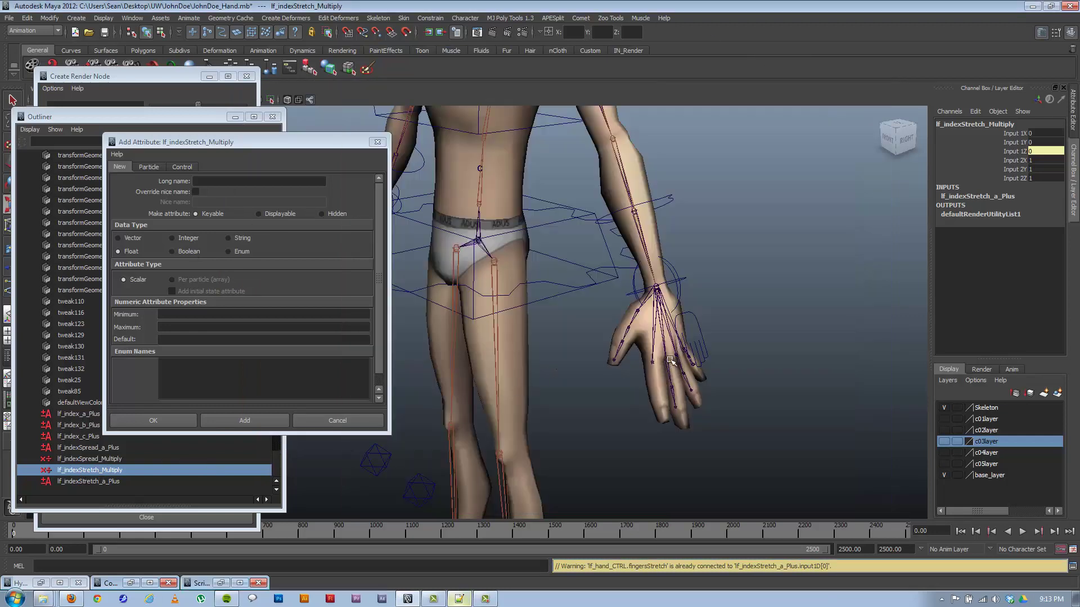
Load lf_indexStretch_Multiply on the input side of the Connection Editor and examine its input1 connections
left_click(101, 476)
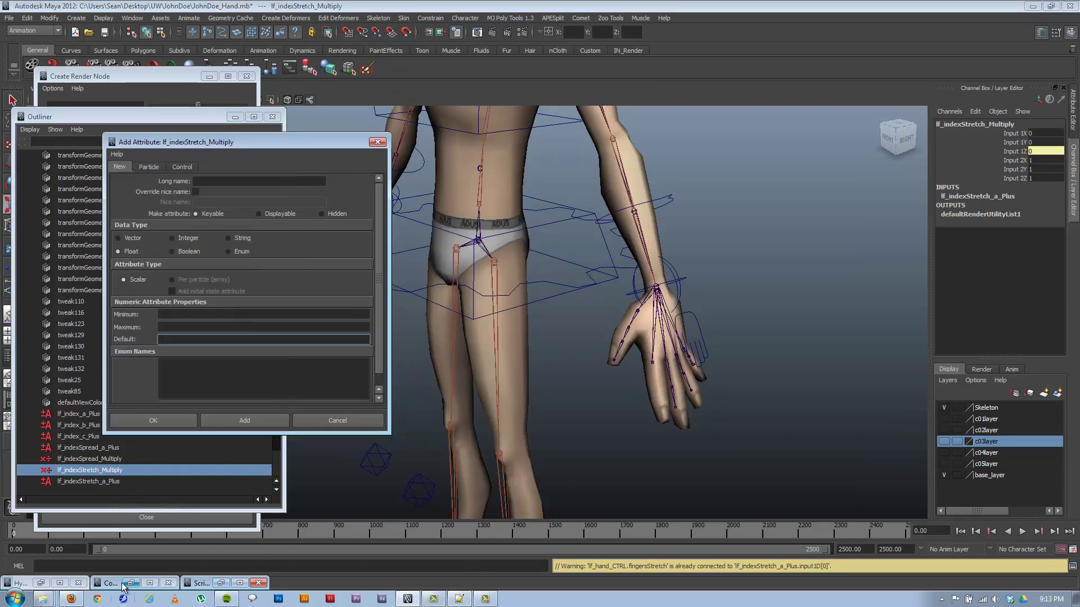
left_click(123, 585)
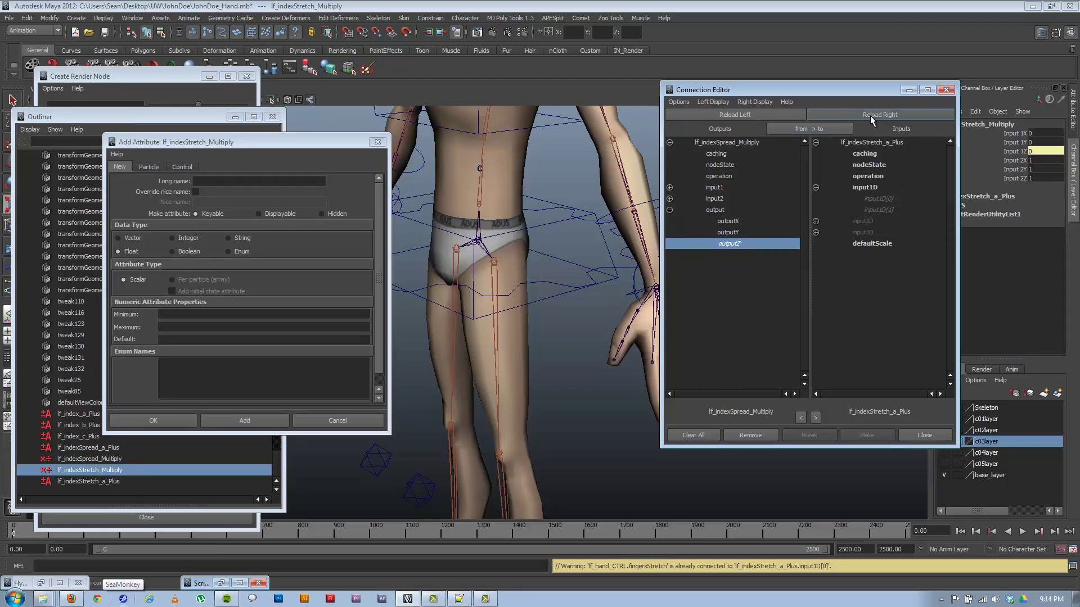
left_click(872, 114)
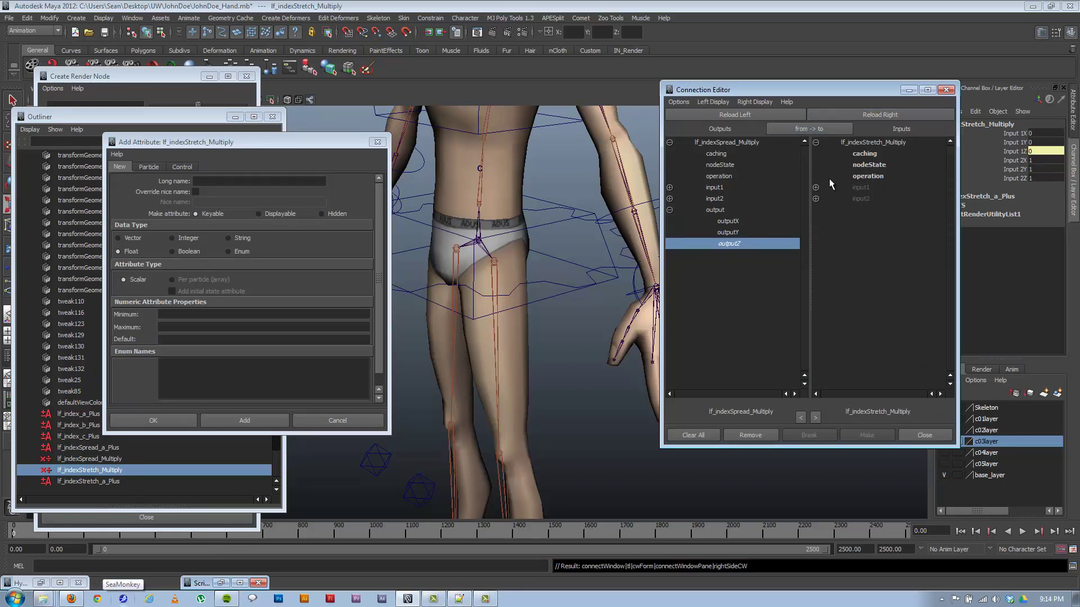
left_click(816, 187)
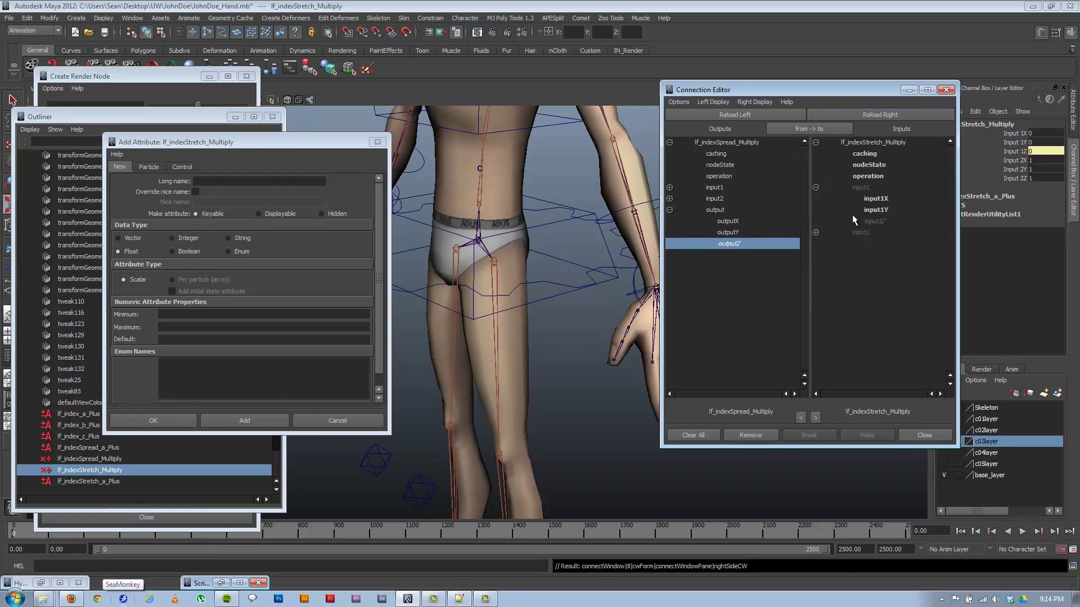
left_click(816, 187)
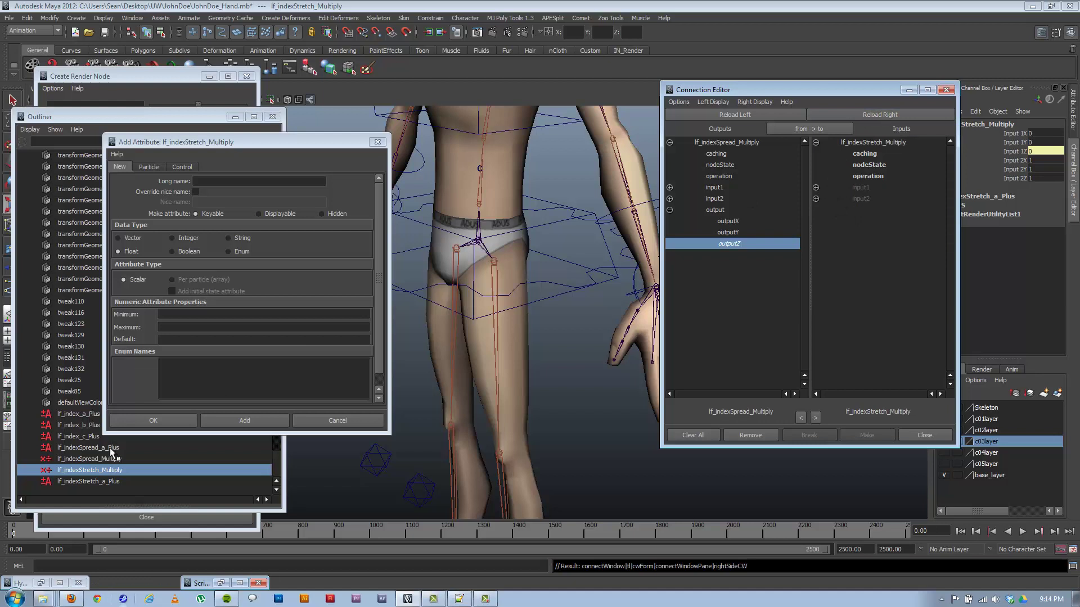
Load lf_indexStretch_a_Plus on the input side and connect lf_indexSpread_Multiply.outputZ to its input1D[0] and input1D[1]
left_click(100, 483)
left_click(899, 113)
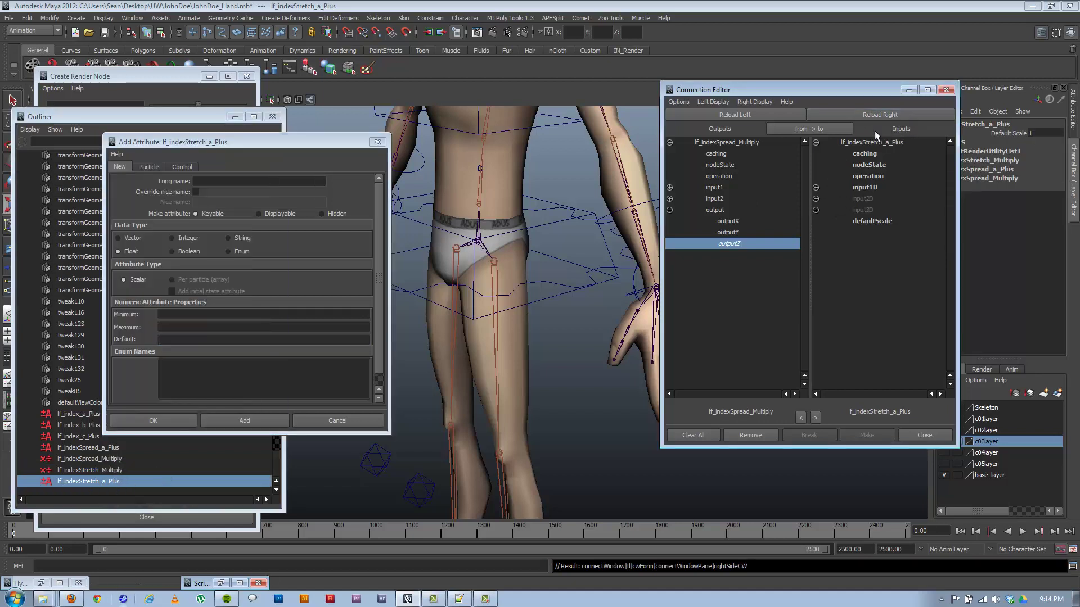
left_click(816, 188)
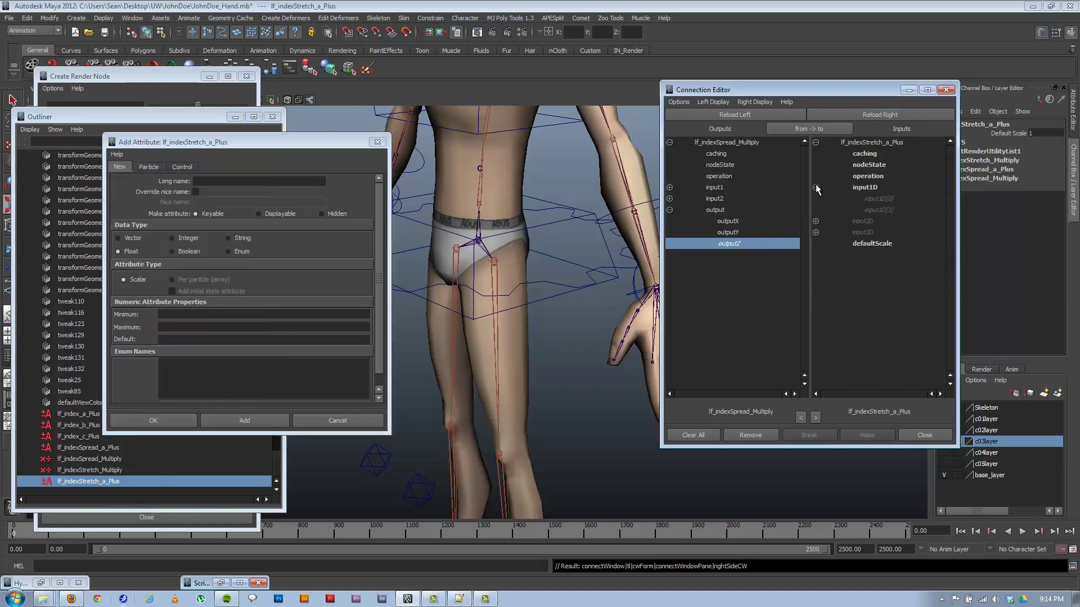
left_click(873, 201)
left_click(872, 209)
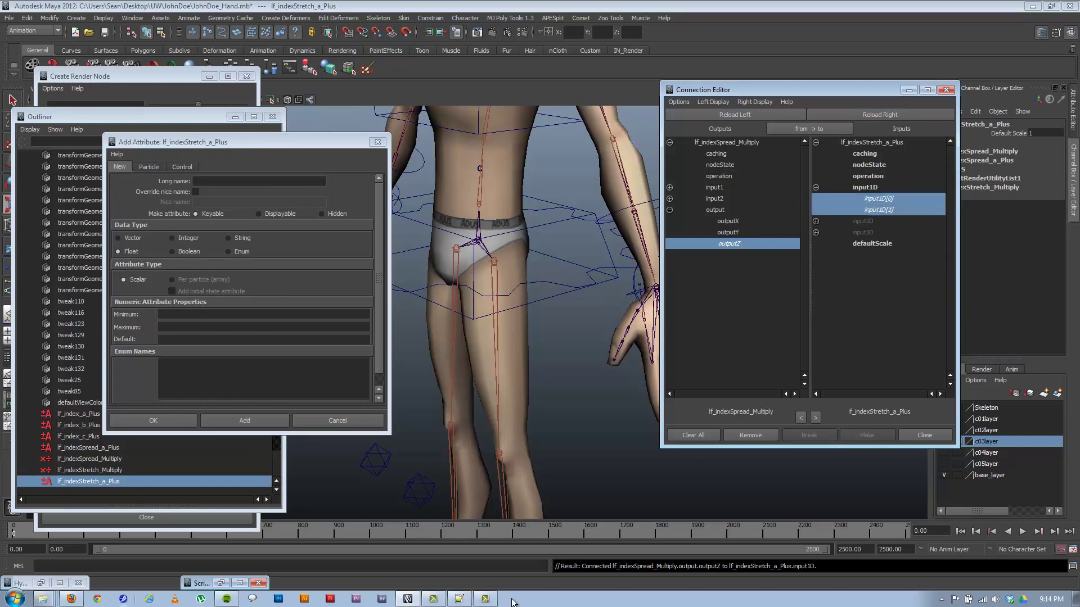
Copy the fingersStretch, indexStretch and defaultScale connection lines from Notepad++ and run them in Maya's Script Editor, driving lf_indexStretch_a_Plus.input1D[0] to [2]
left_click(459, 599)
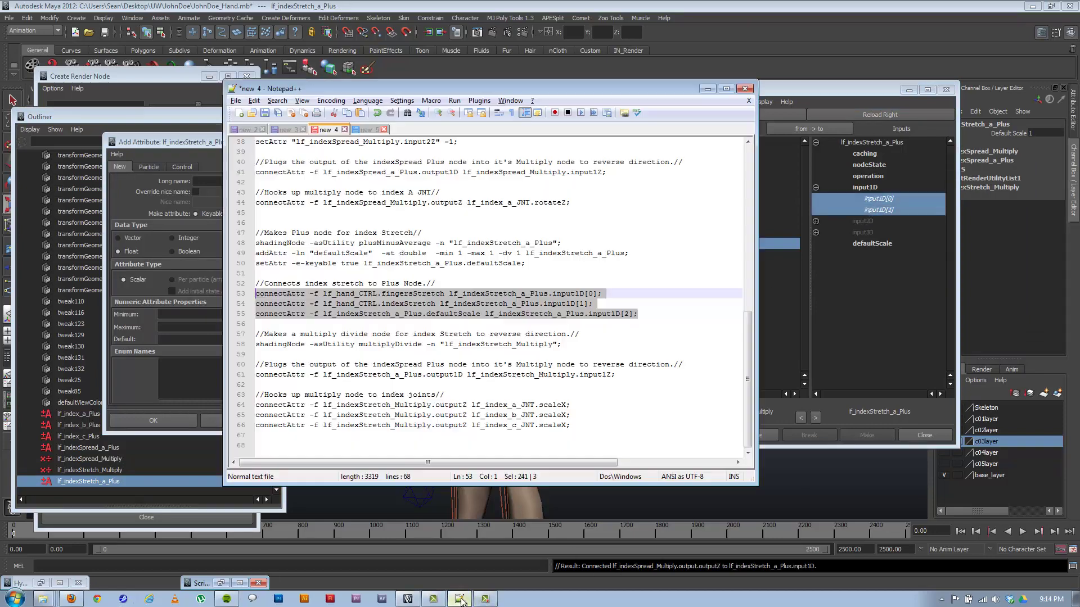
left_click(454, 292)
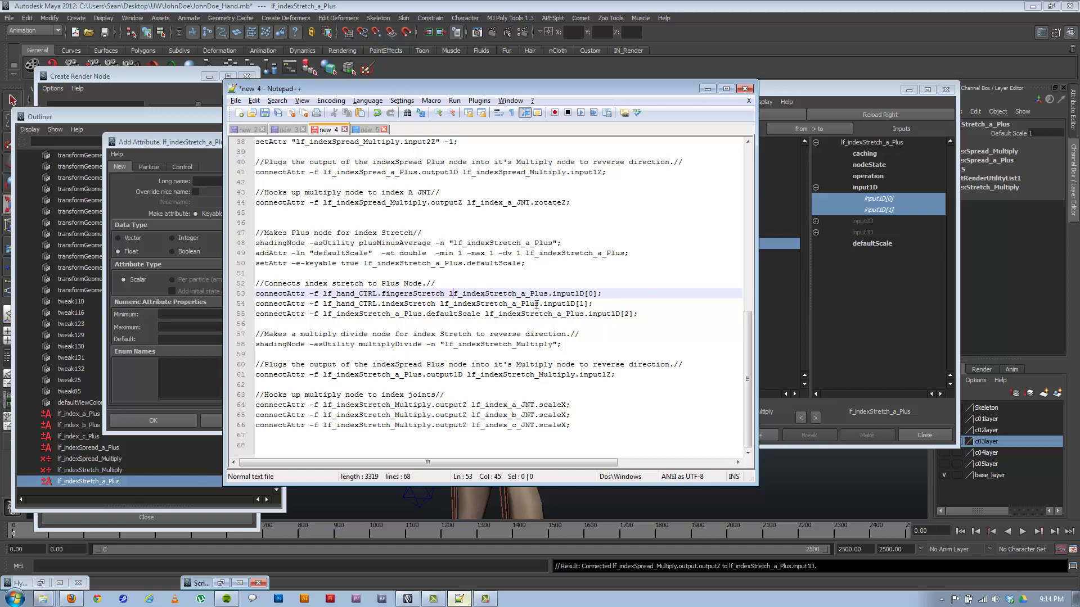
left_click_drag(657, 314, 256, 293)
key("ctrl+c")
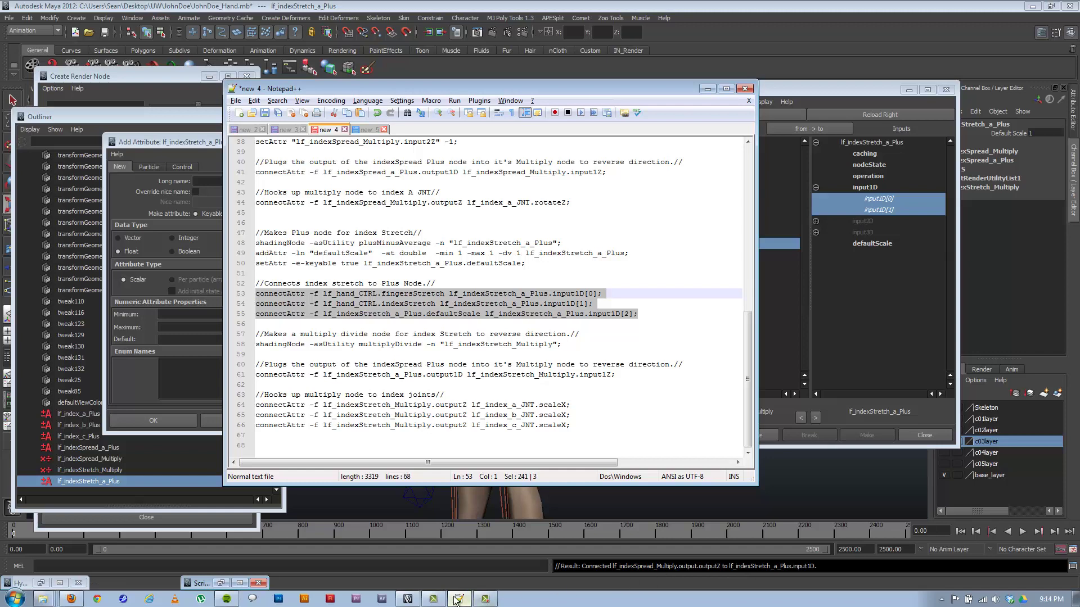
left_click(1072, 566)
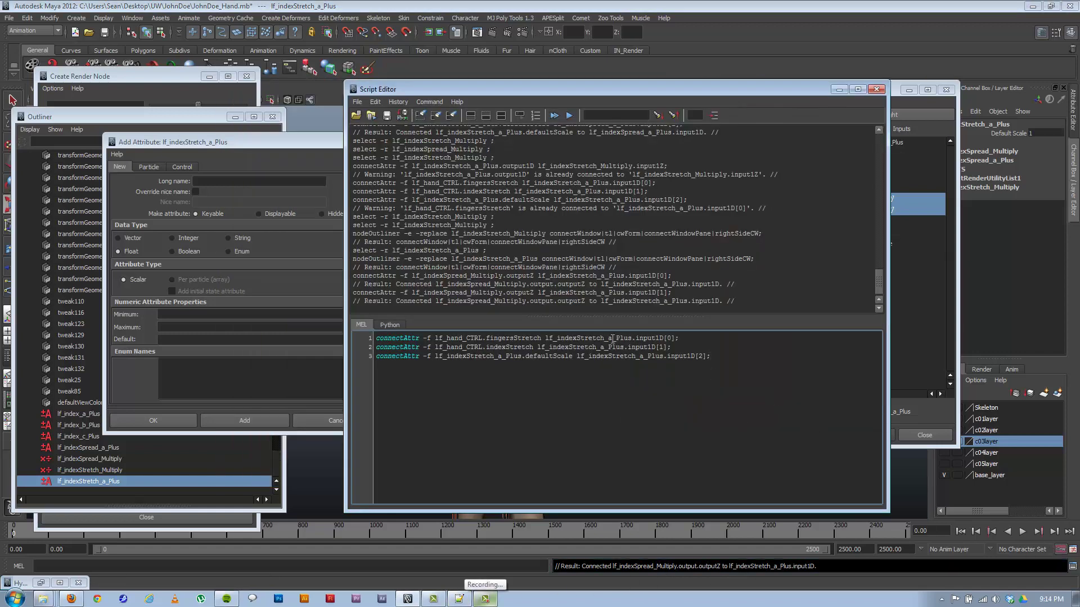
key("ctrl+a")
key("ctrl+v")
key("ctrl+Return")
mouse_move(522, 88)
left_mouse_down()
mouse_move(362, 82)
mouse_move(548, 89)
mouse_move(530, 94)
left_mouse_up()
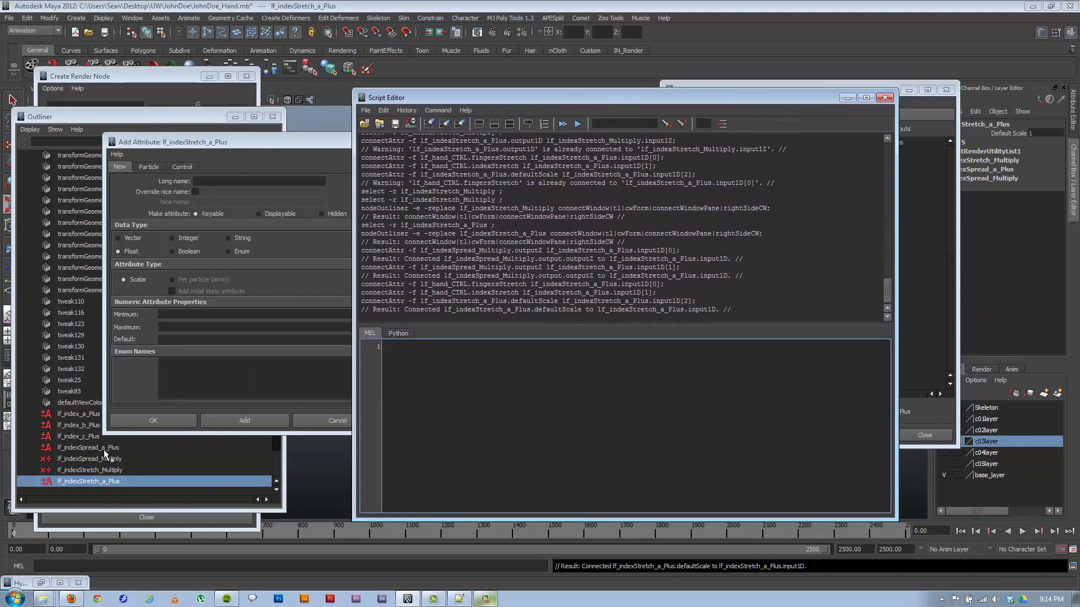
Connect lf_indexSpread_Multiply.outputZ to lf_indexStretch_a_Plus.input1D[2] and disconnect it again, leaving lf_indexSpread_a_Plus selected with the editors minimized
left_click(105, 448)
left_click(854, 87)
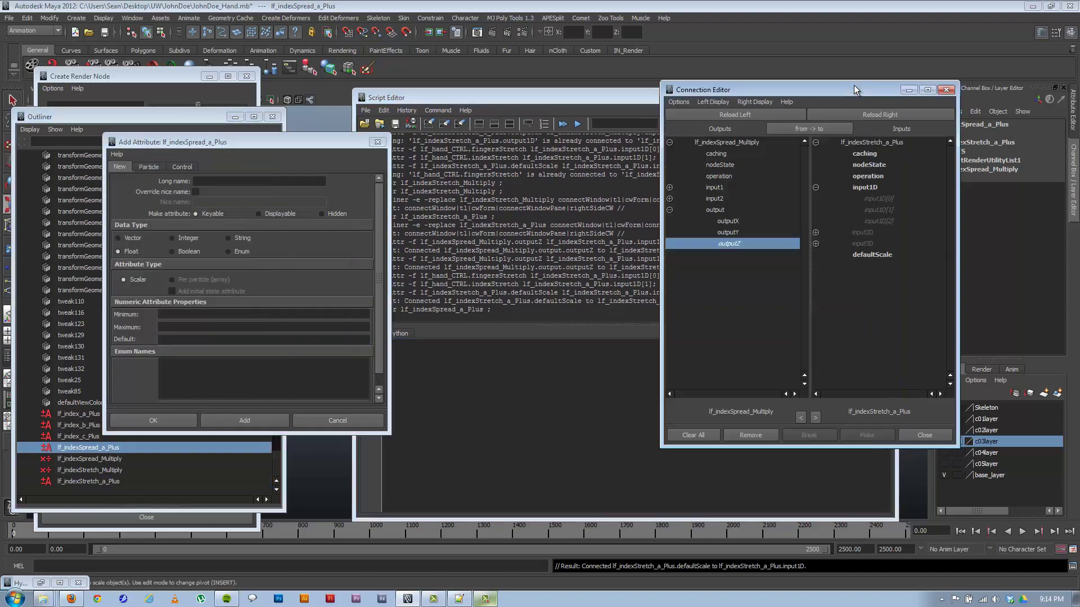
left_click(866, 223)
left_click(868, 222)
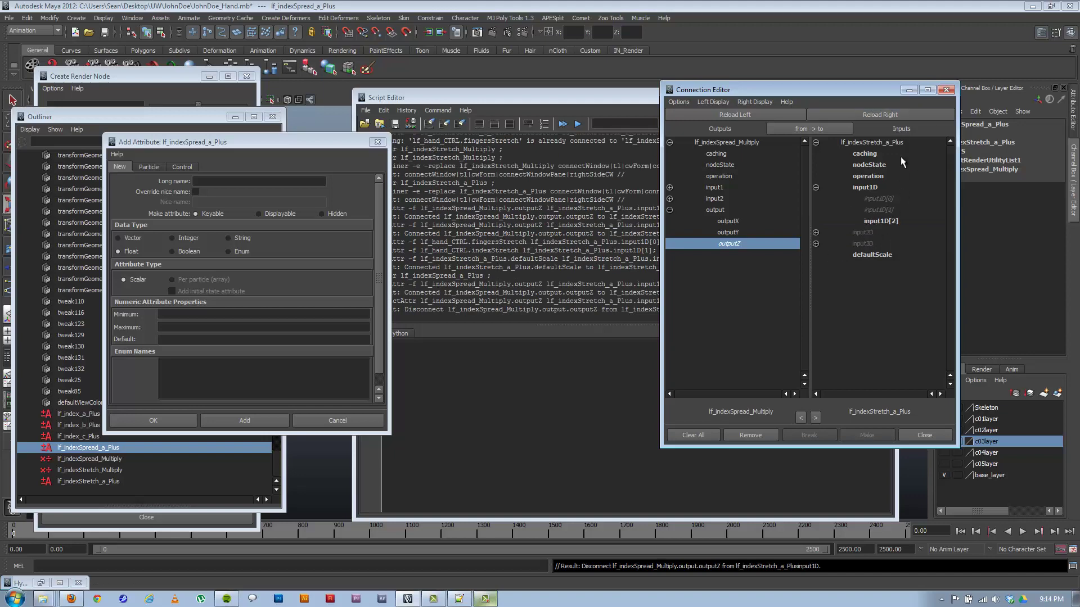
left_click(910, 89)
left_click(847, 98)
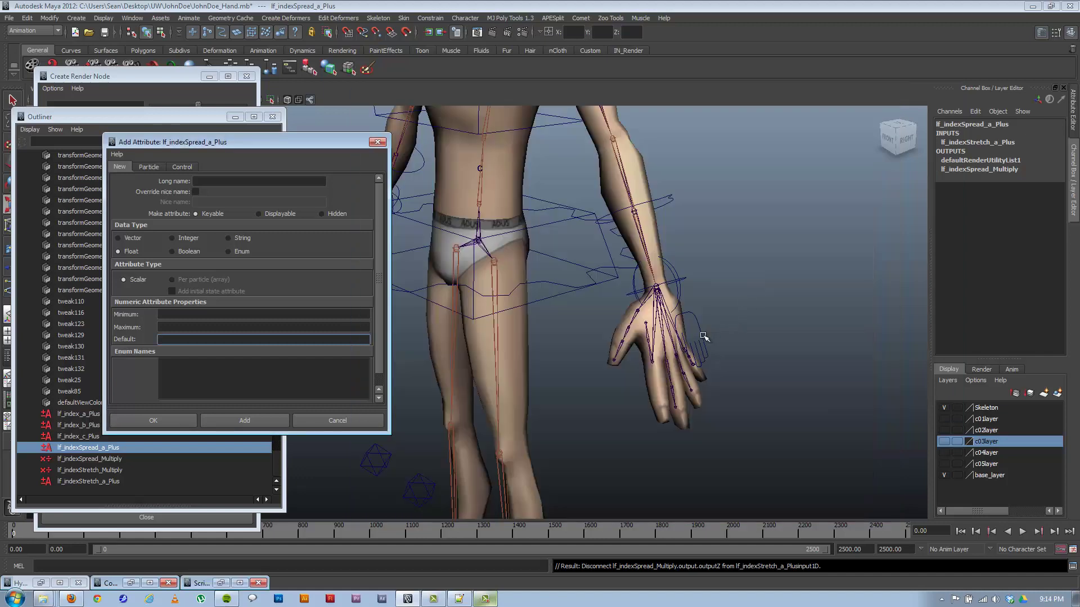
Check lf_index_a_JNT's channels, then copy the three index joint scaleX connection lines from Notepad++ and run them in Maya's Script Editor
left_click(652, 352)
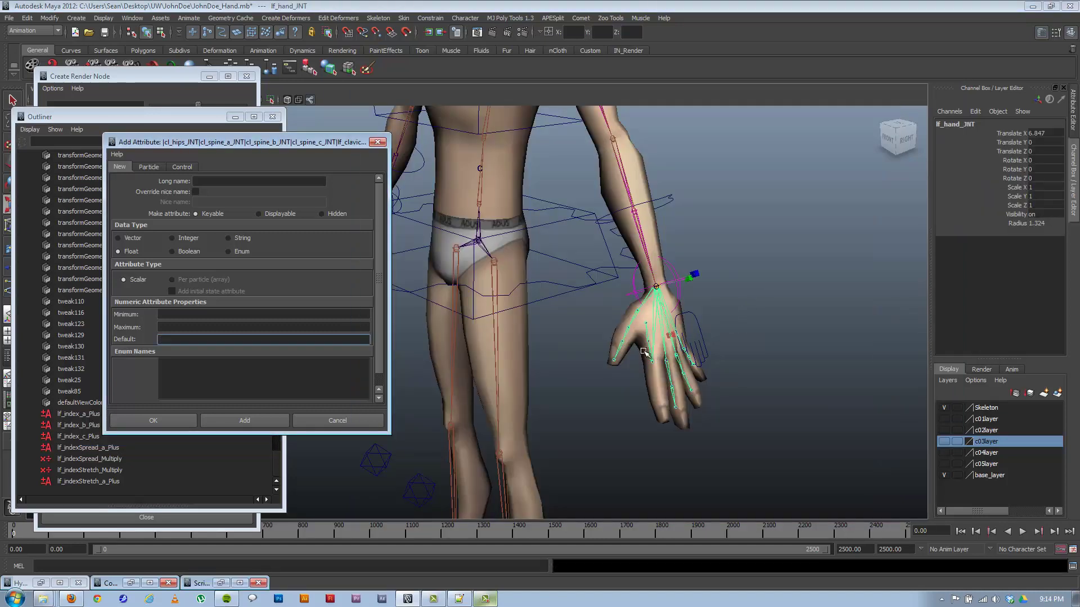
left_click(647, 353)
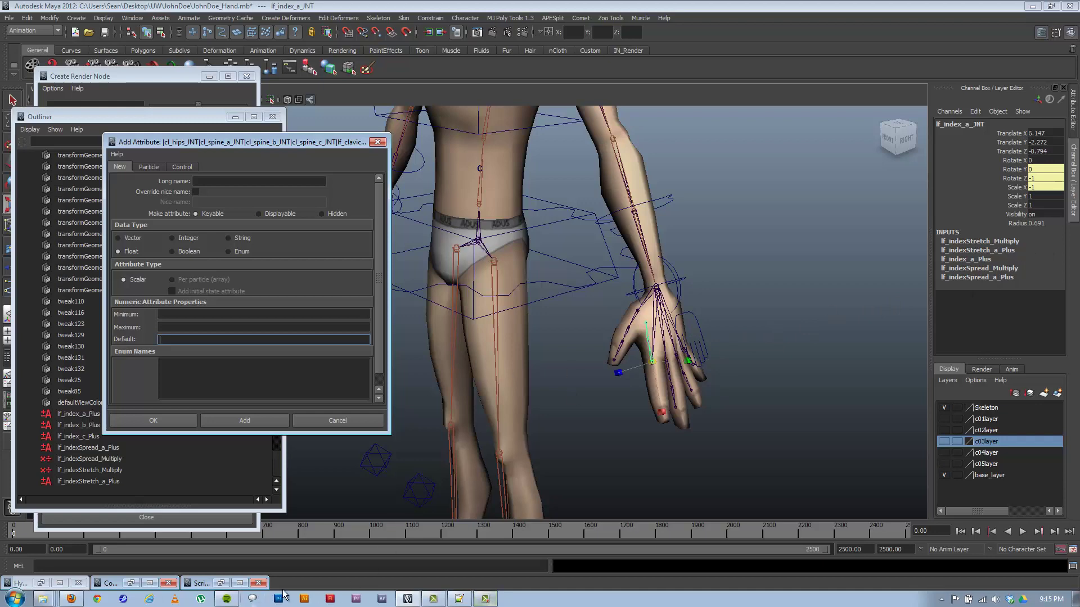
left_click(459, 599)
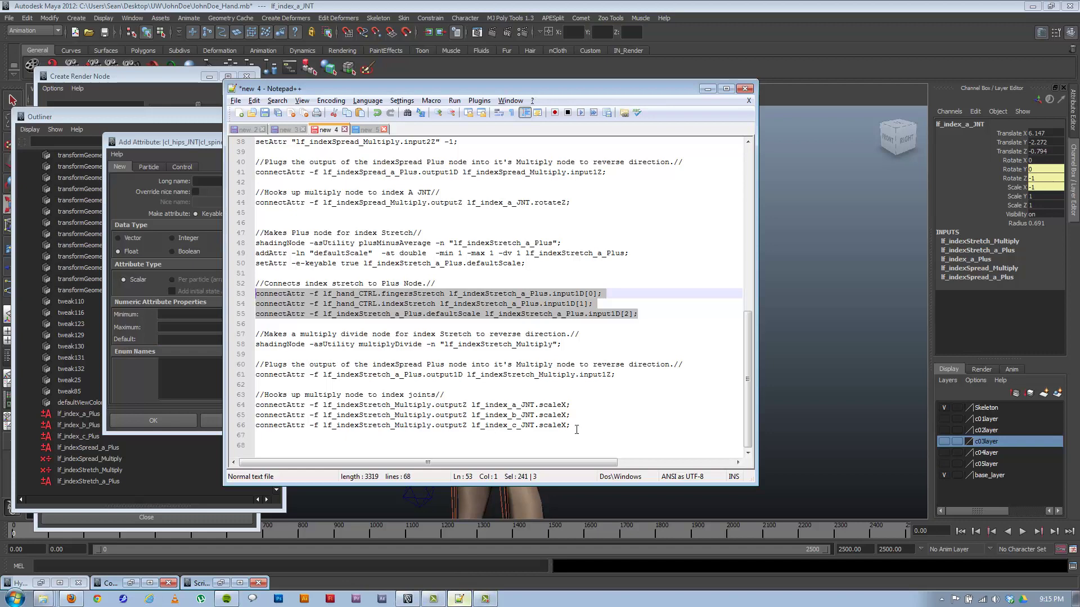
left_click_drag(594, 427, 221, 405)
key("ctrl+c")
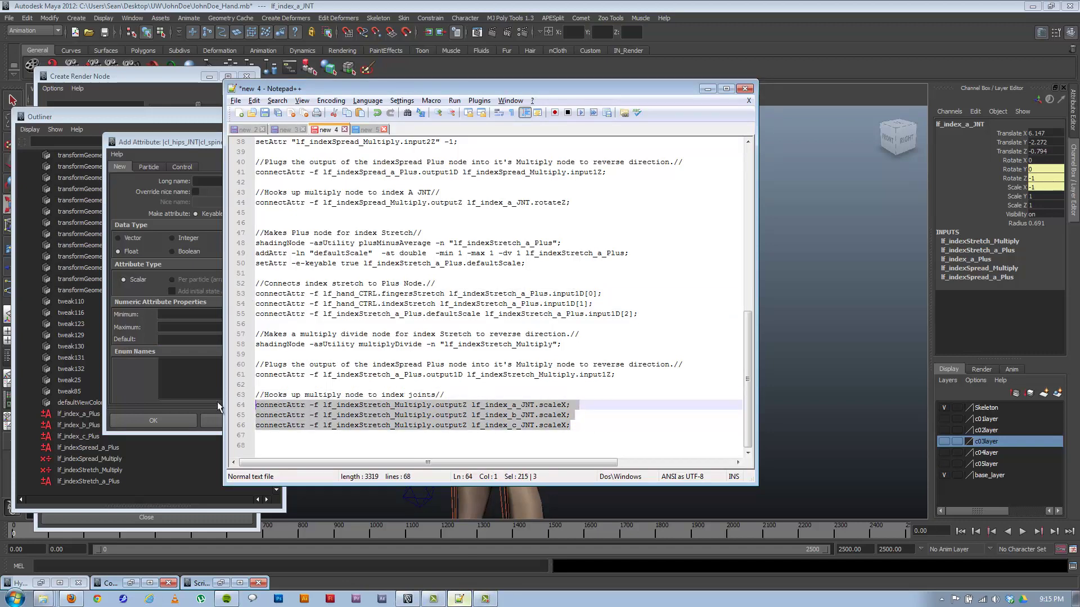
left_click(1072, 568)
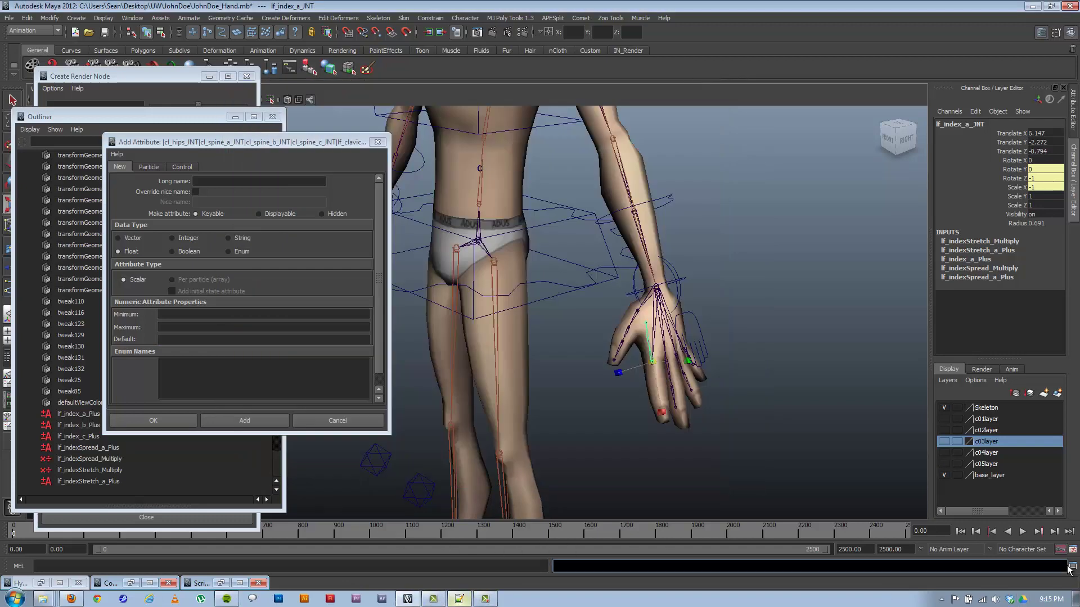
left_click(1073, 567)
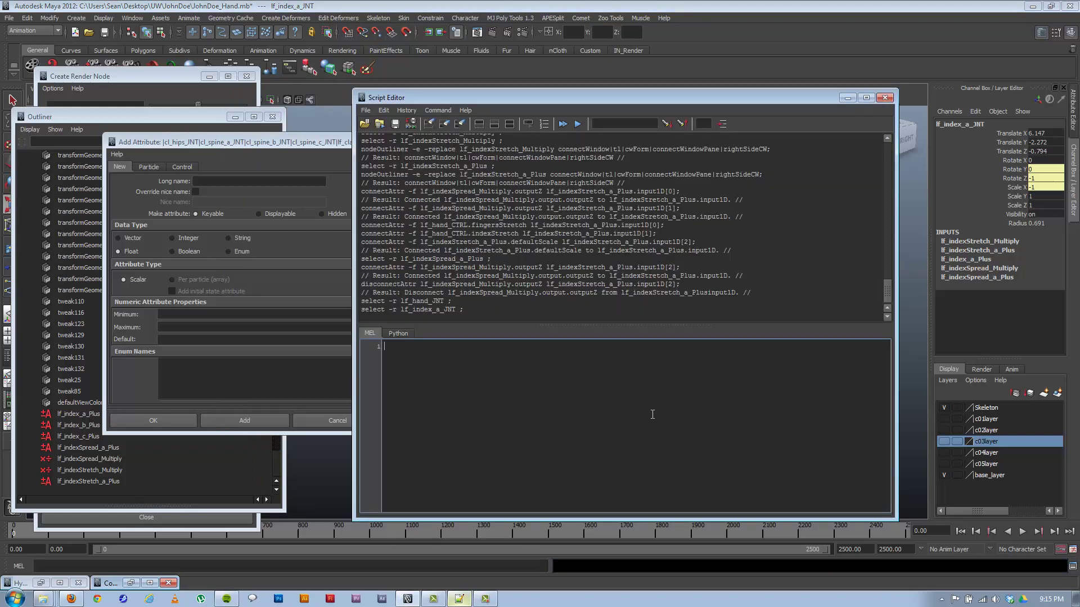
key("ctrl+v")
key("ctrl+Return")
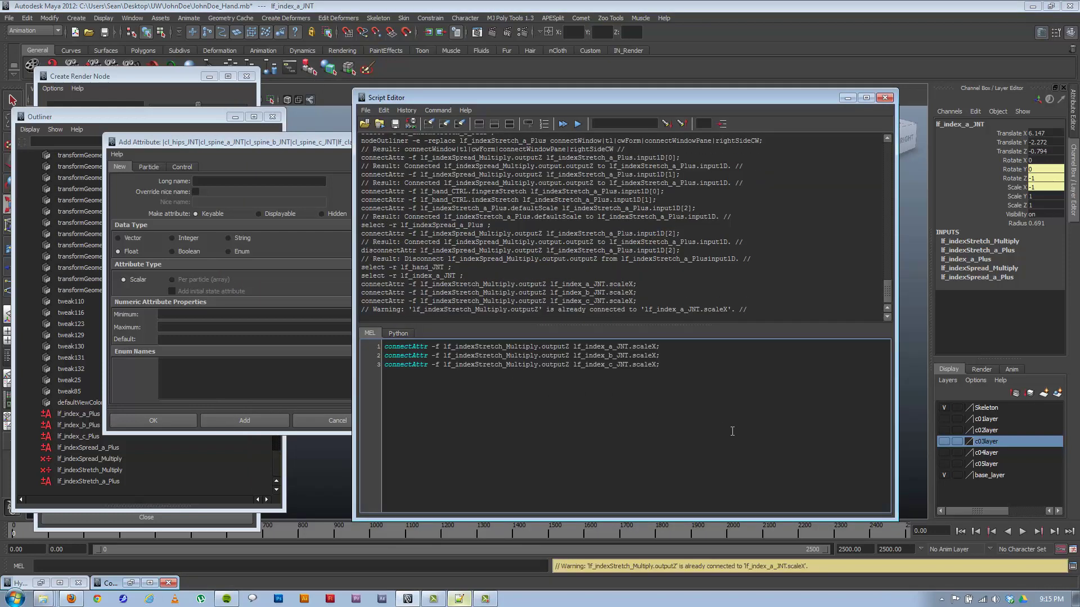
left_click(848, 98)
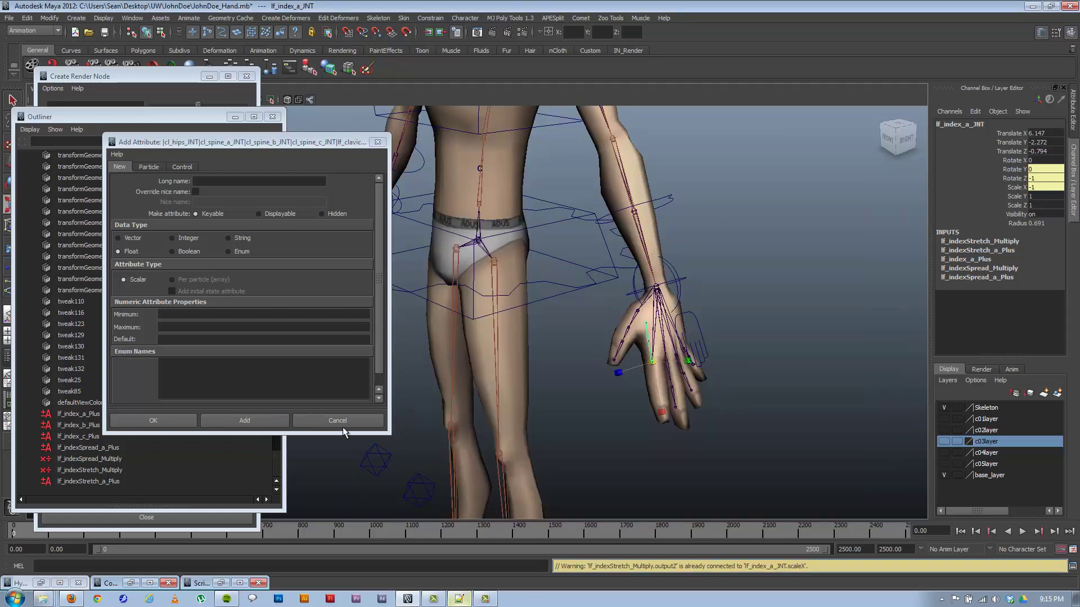
Select lf_indexStretch_a_Plus in the Outliner and examine its Default Scale and listed connections with the Script Editor minimized
left_click(1072, 566)
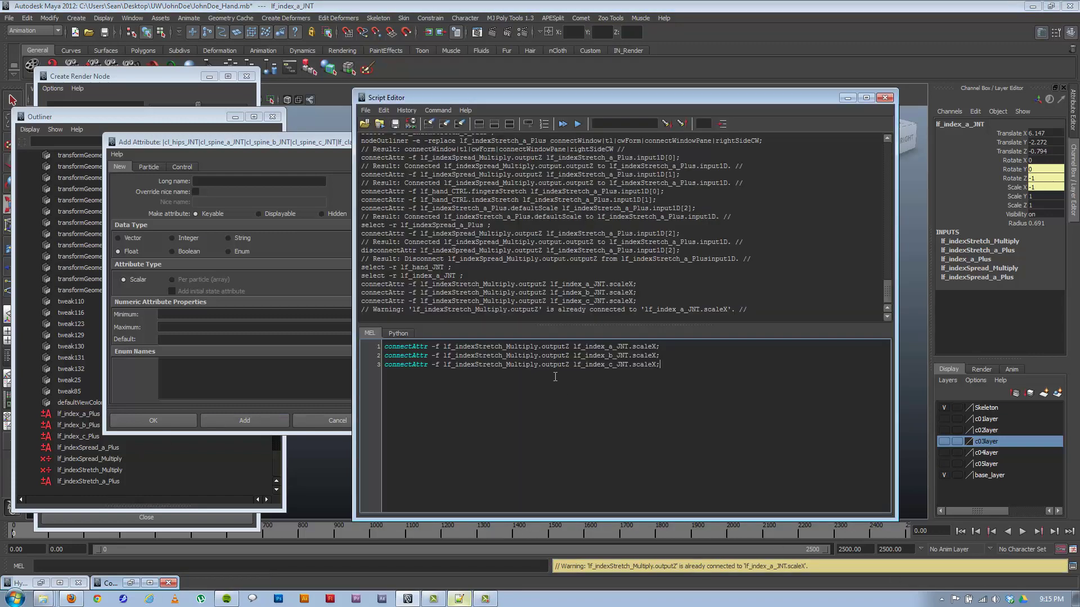
left_click(107, 481)
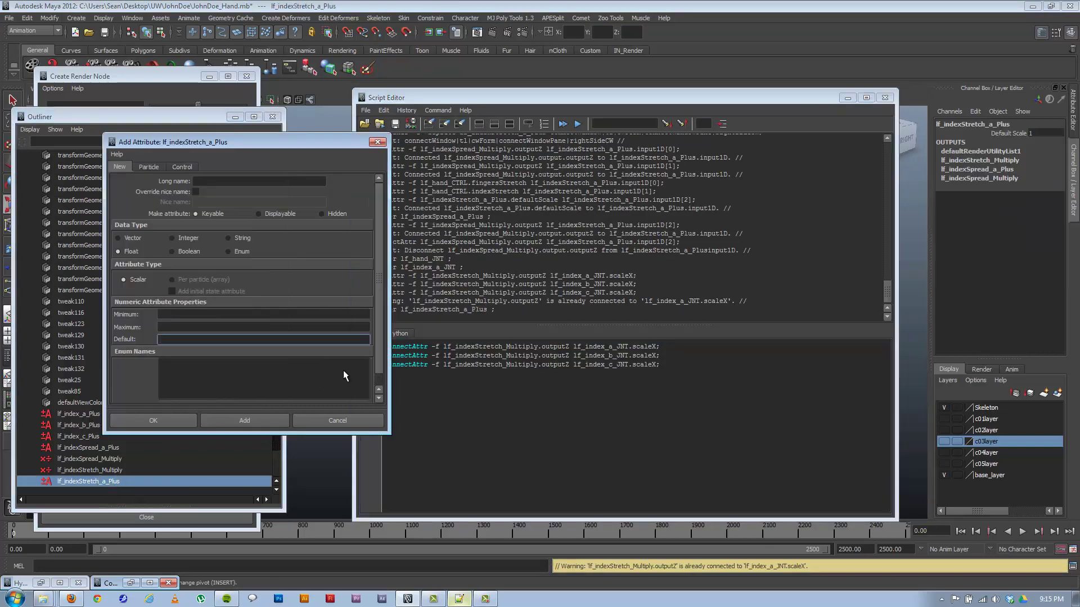
left_click(845, 99)
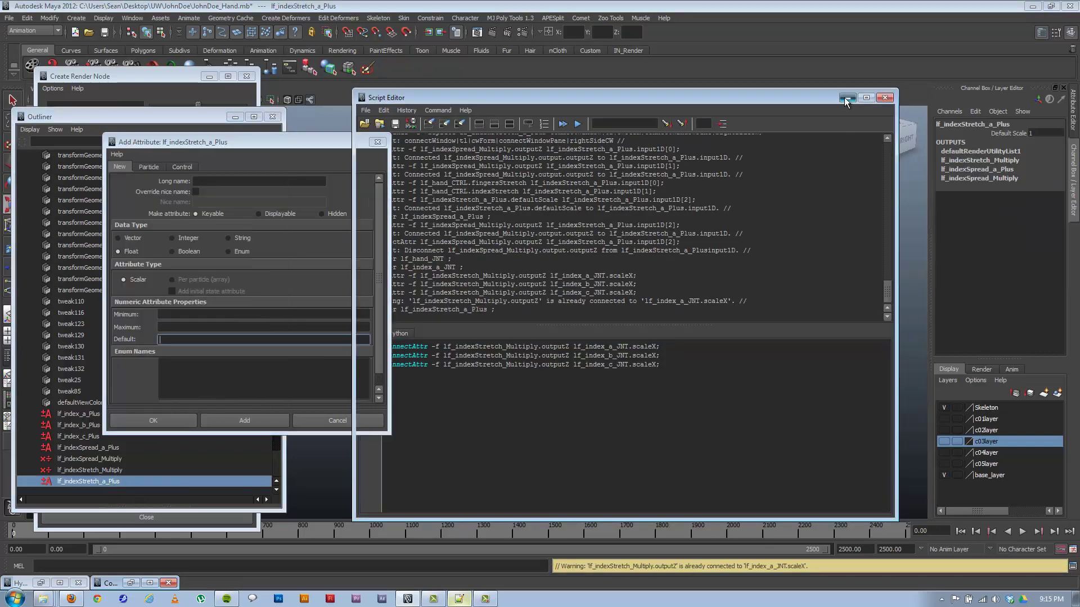
left_click(846, 98)
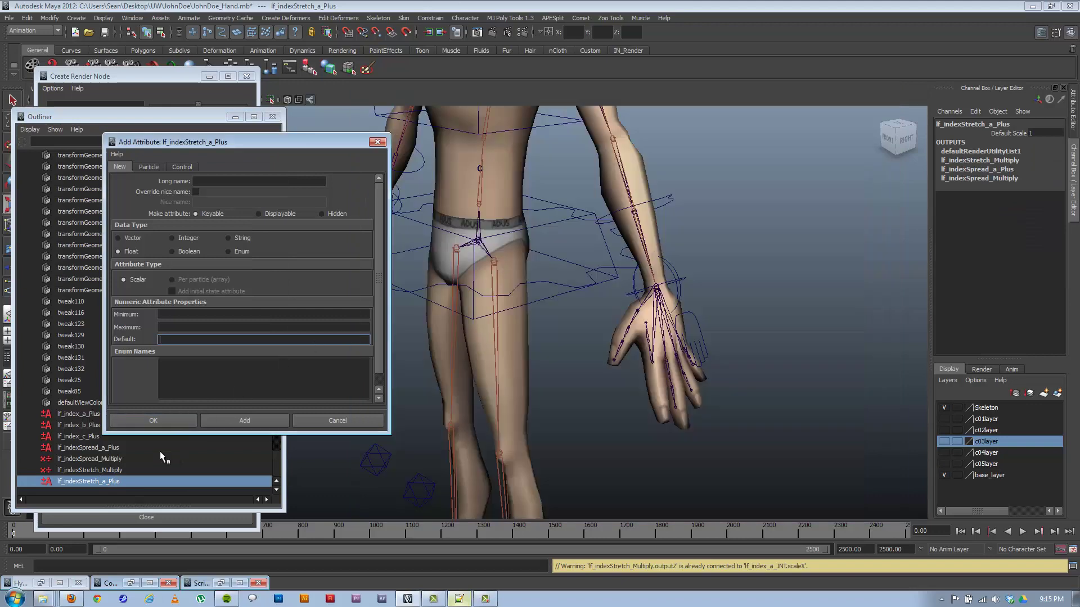
Select lf_indexStretch_Multiply and graph its input and output connections in the Hypergraph to examine the link from lf_indexStretch_a_Plus
left_click(107, 470)
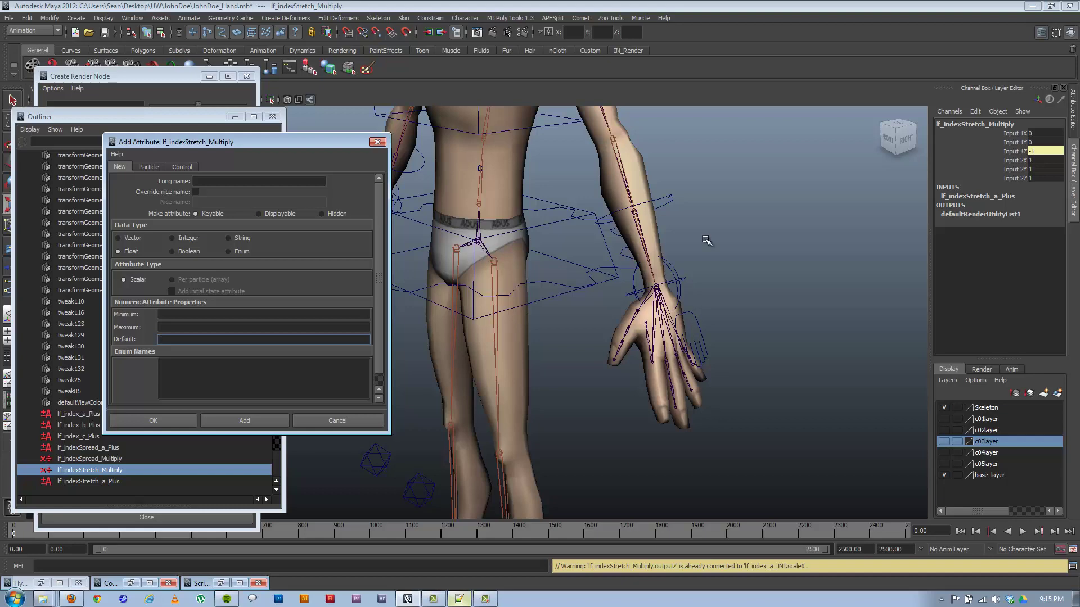
left_click(137, 584)
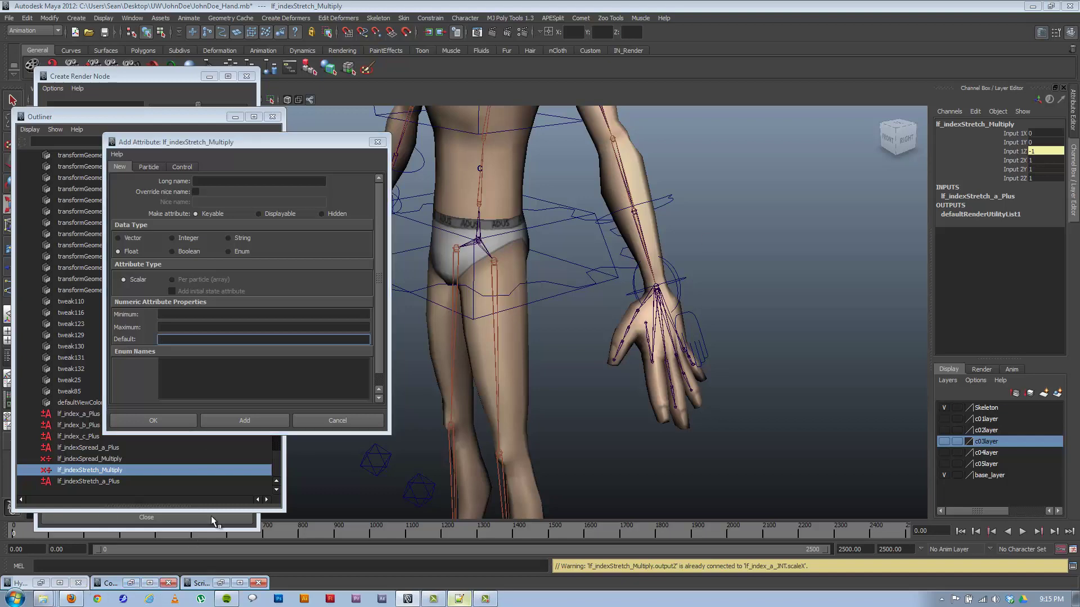
left_click(177, 18)
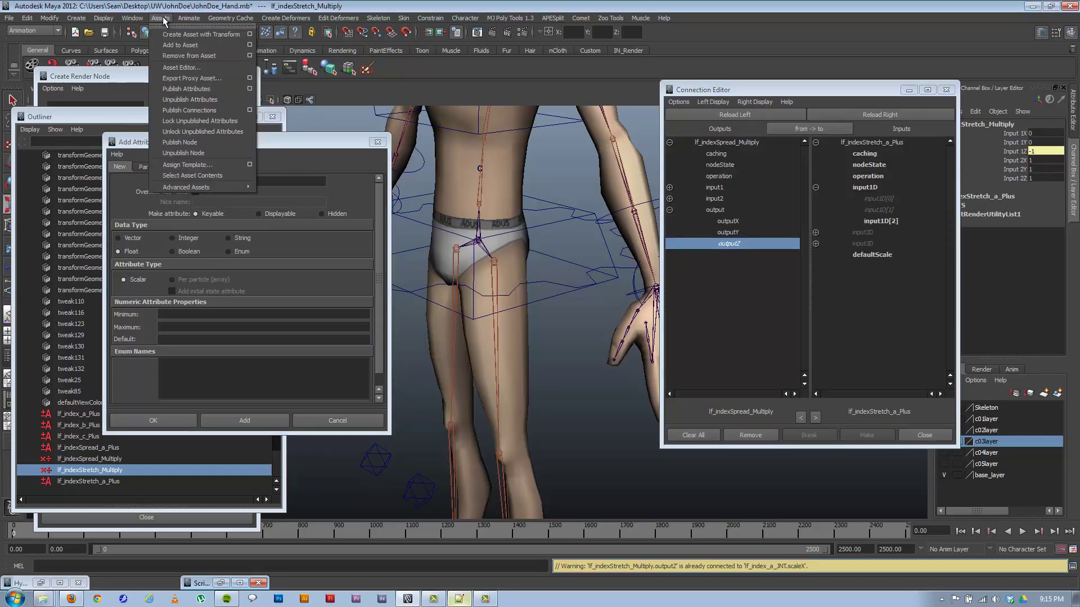
mouse_move(132, 18)
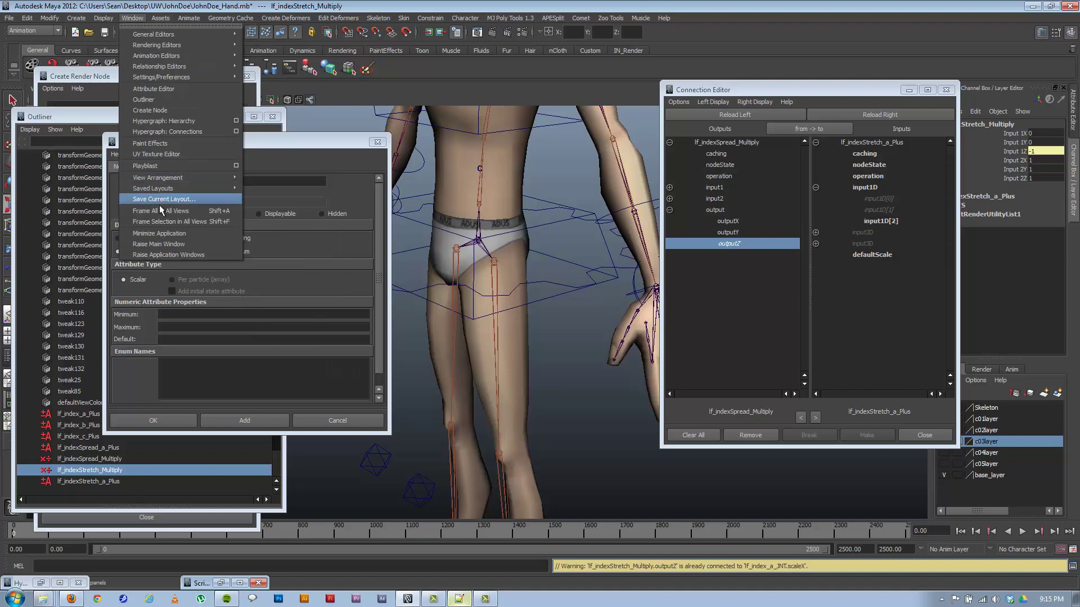
left_click(174, 131)
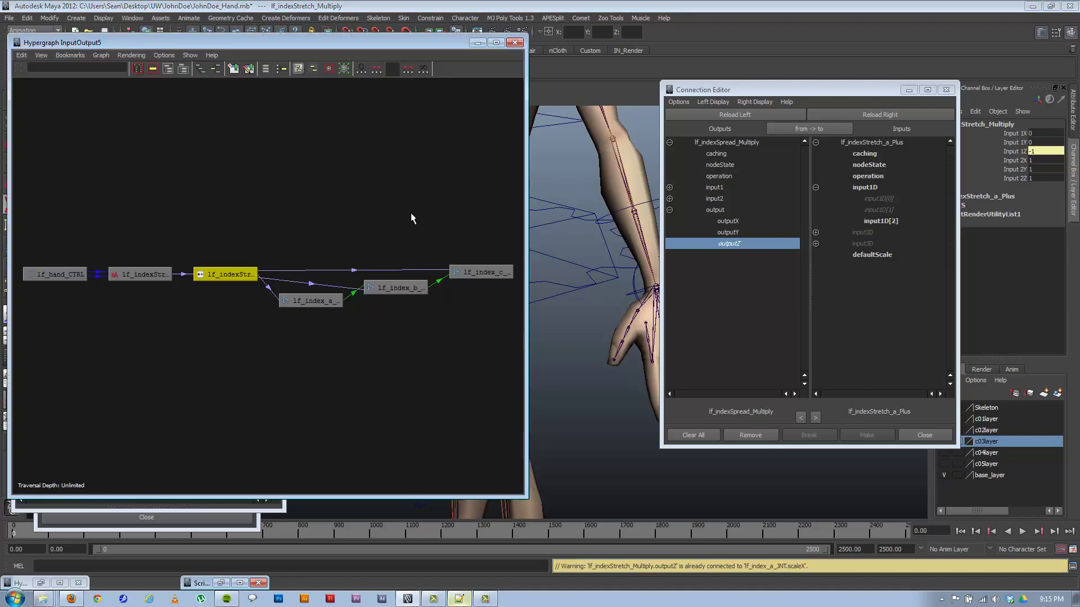
left_click_drag(349, 44, 680, 67)
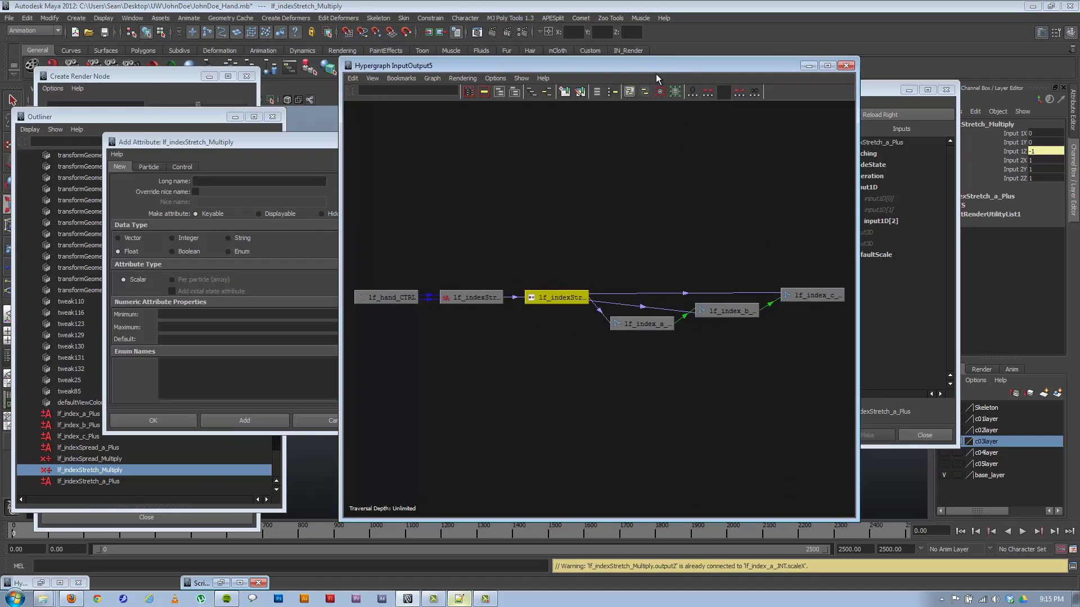
left_click(547, 93)
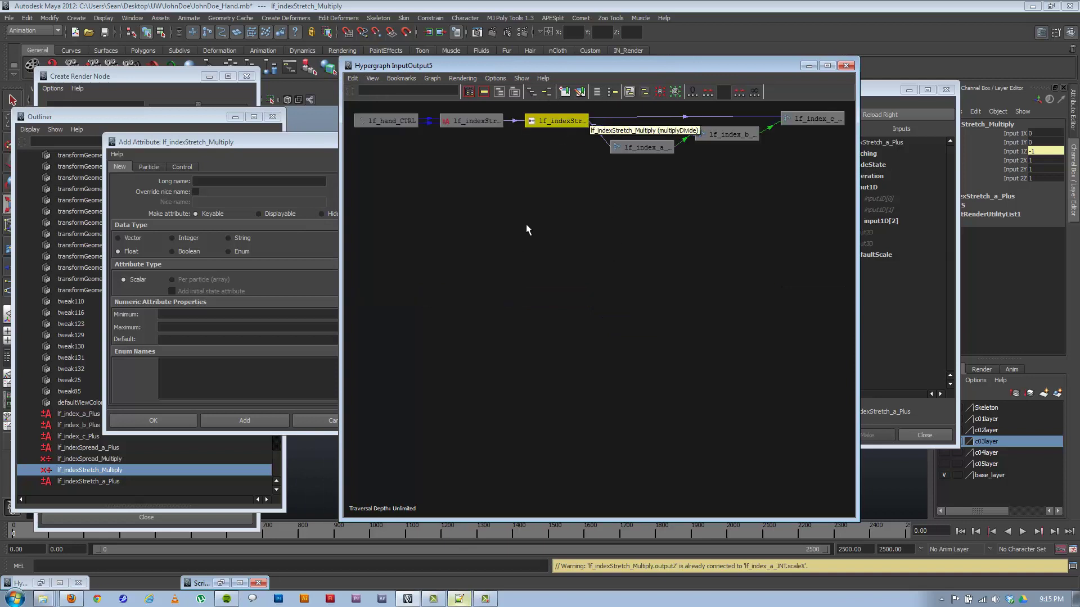
middle_click_drag(487, 244, 553, 423, "alt")
right_click_drag(606, 332, 644, 326, "alt")
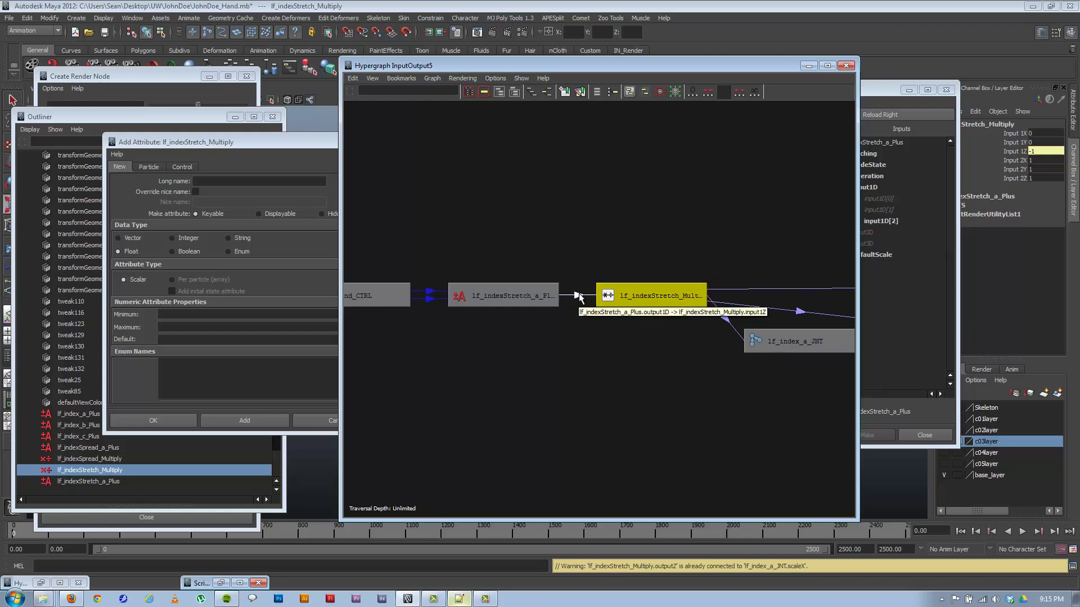
Inspect lf_indexStretch_a_Plus in the Attribute Editor and minimize the Connection Editor and Hypergraph
left_click(523, 297)
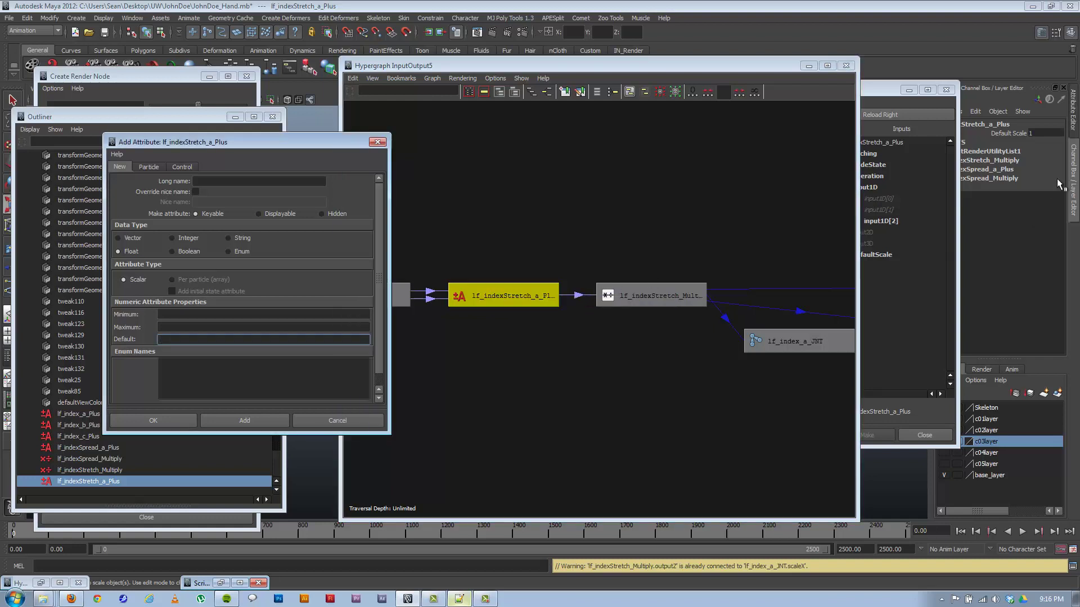
left_click(1073, 110)
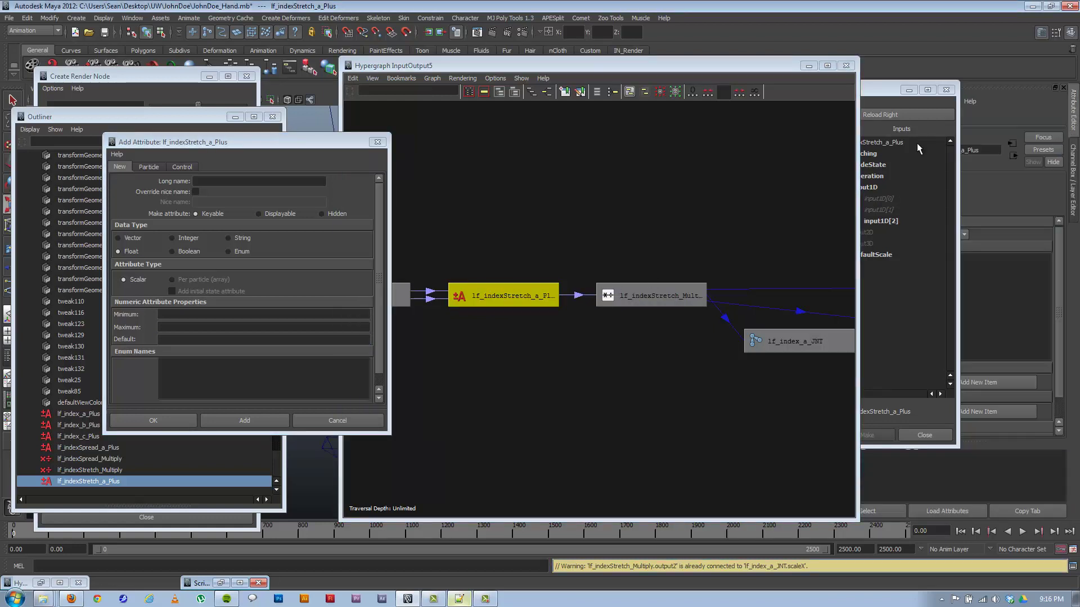
left_click(908, 90)
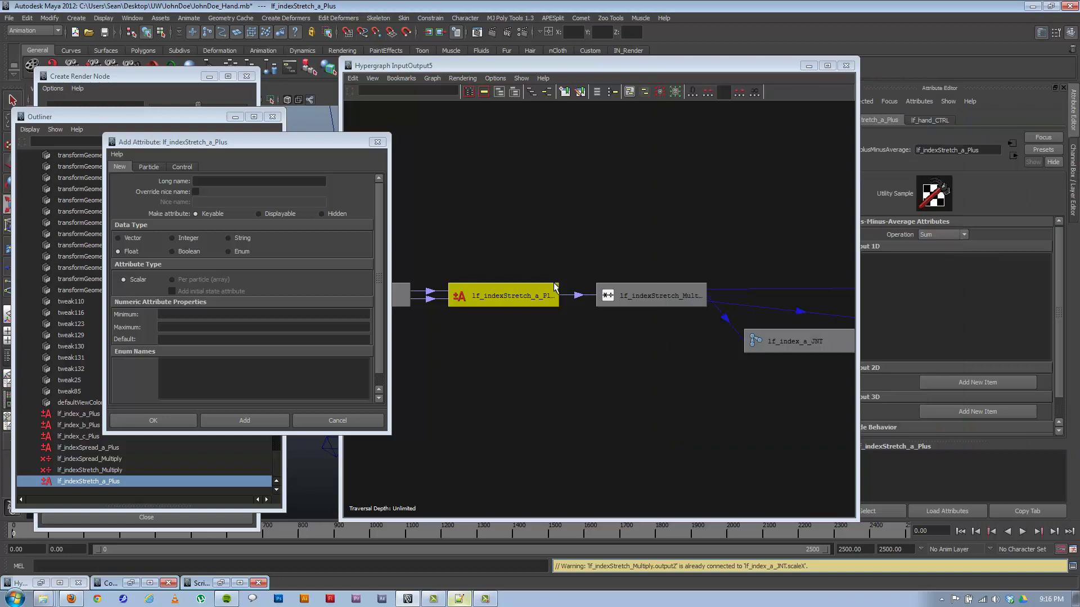
left_click(809, 66)
Select lf_hand_CTRL, try its Fingers Stretch channel at 2.1, and undo the change
left_click(618, 328)
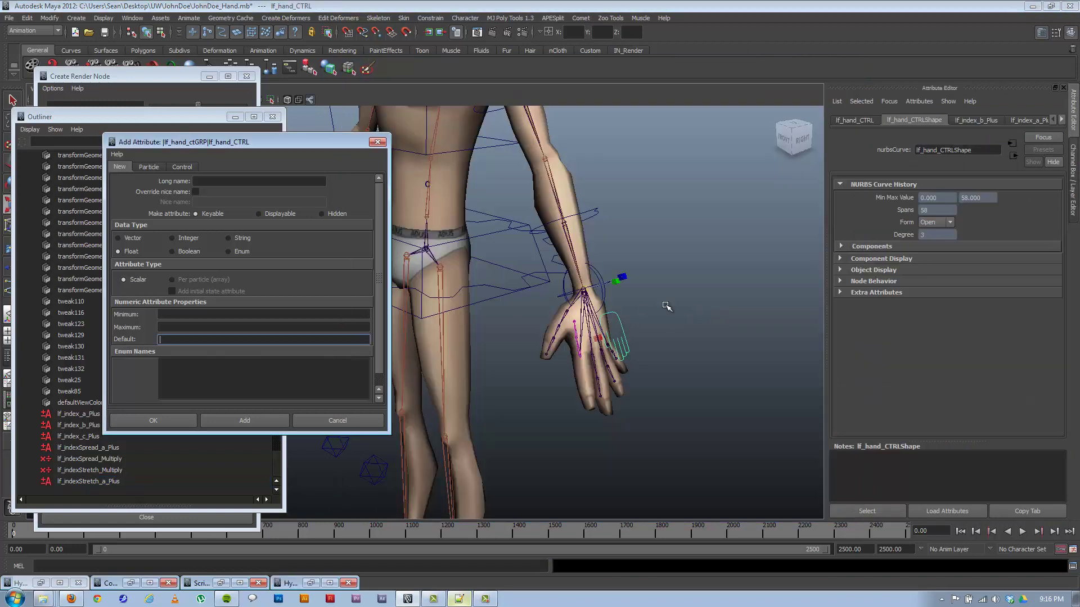
left_click(1074, 166)
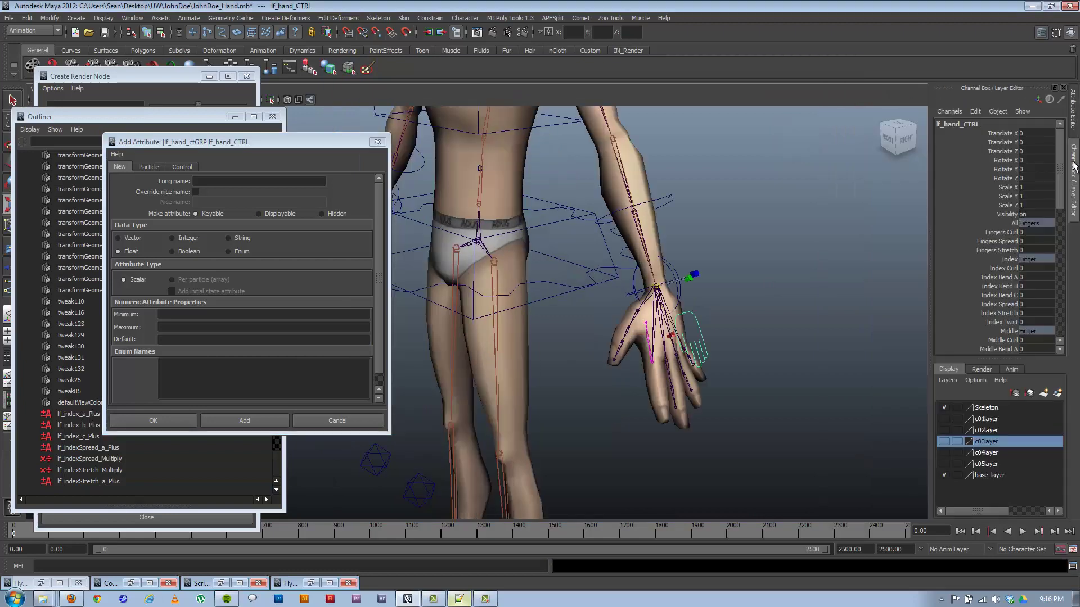
left_click(998, 250)
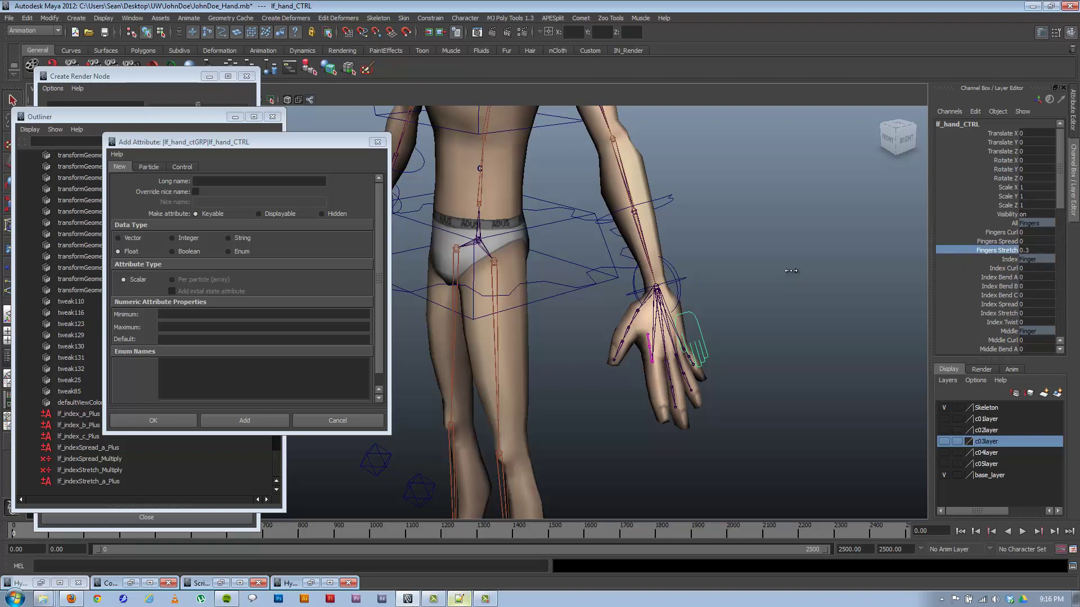
middle_click_drag(787, 269, 796, 269)
key("ctrl+z")
Bring back the Connection Editor and compare the channels and listed connections of lf_indexStretch_Multiply and lf_indexStretch_a_Plus
left_click(132, 583)
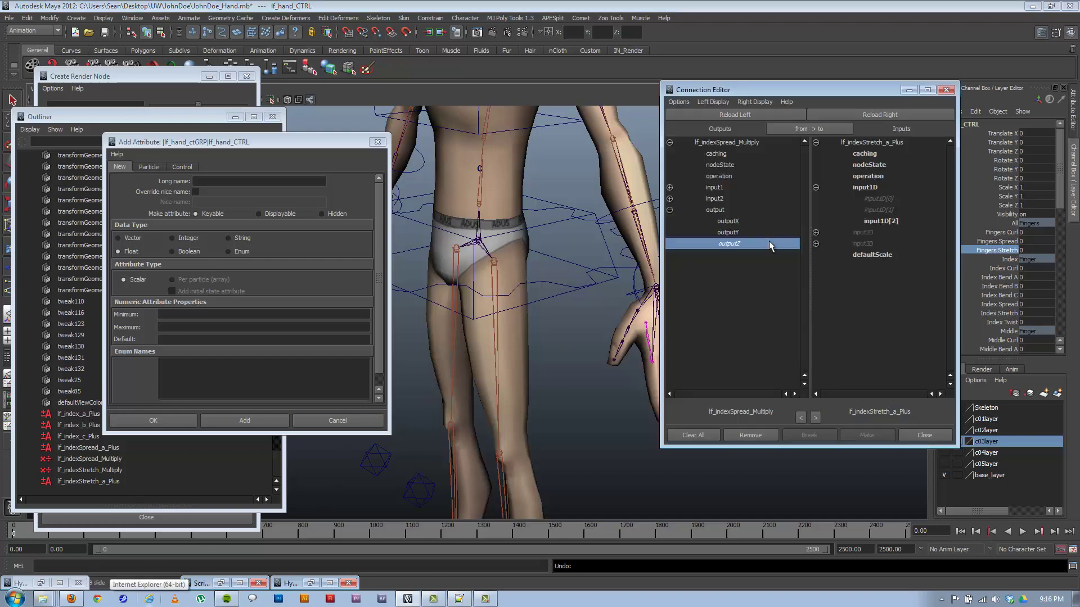
left_click_drag(333, 124, 331, 124)
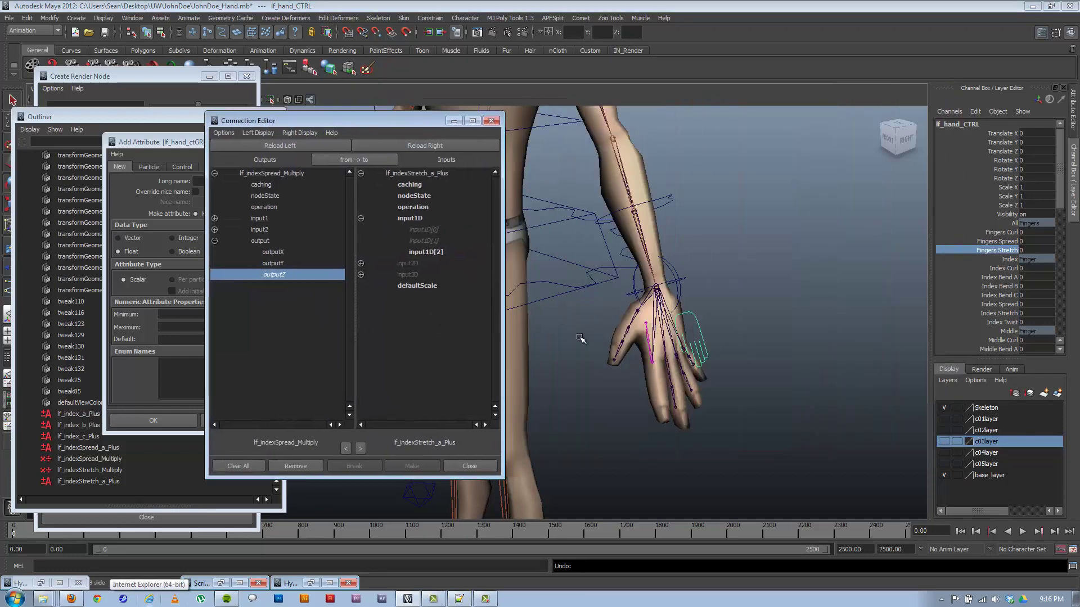
left_click(112, 471)
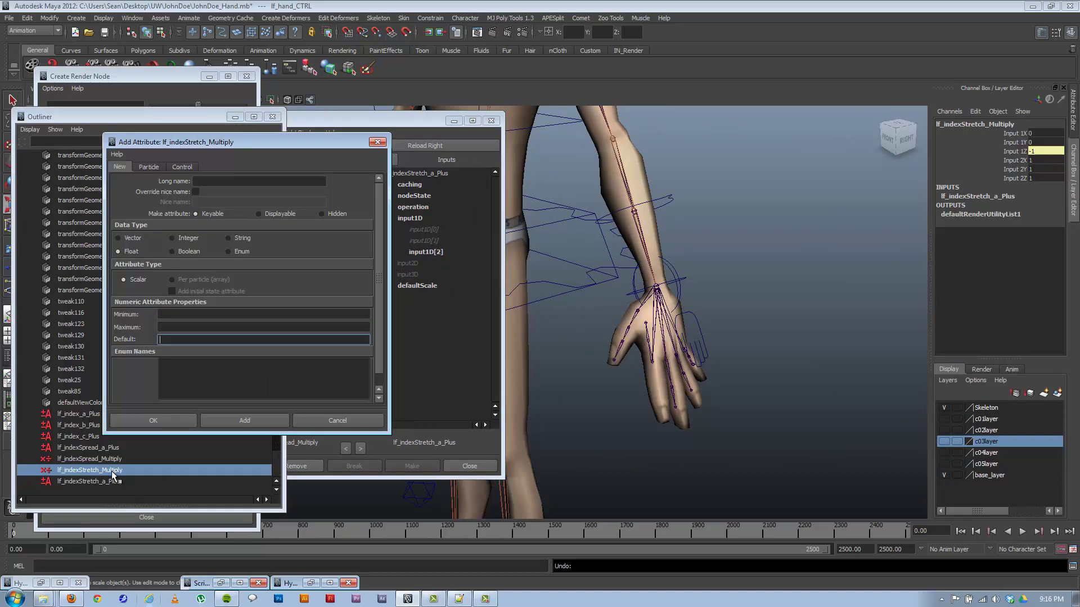
type("-1")
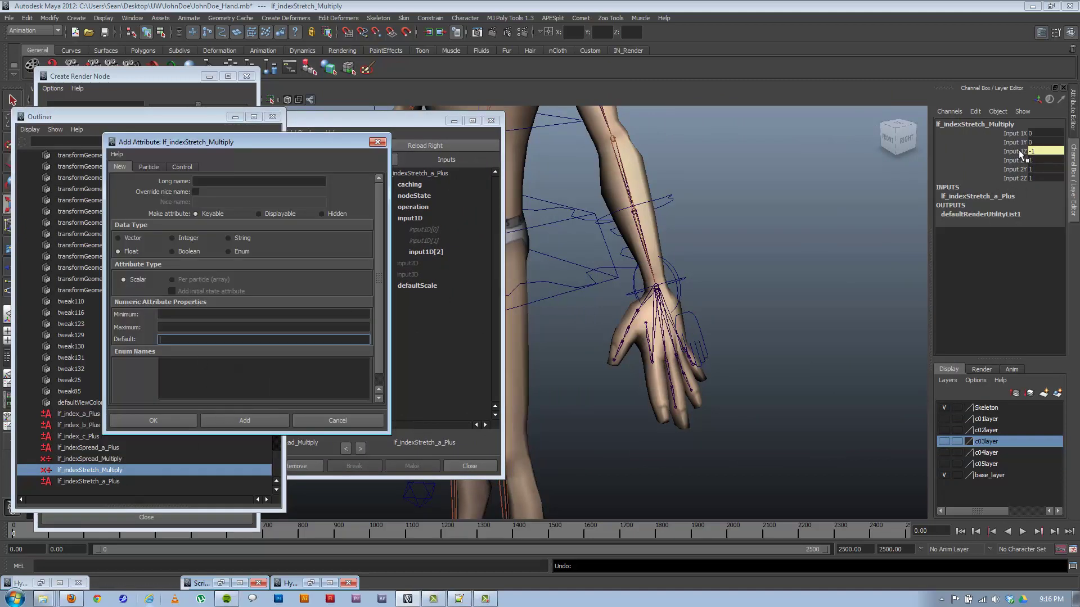
left_click(93, 483)
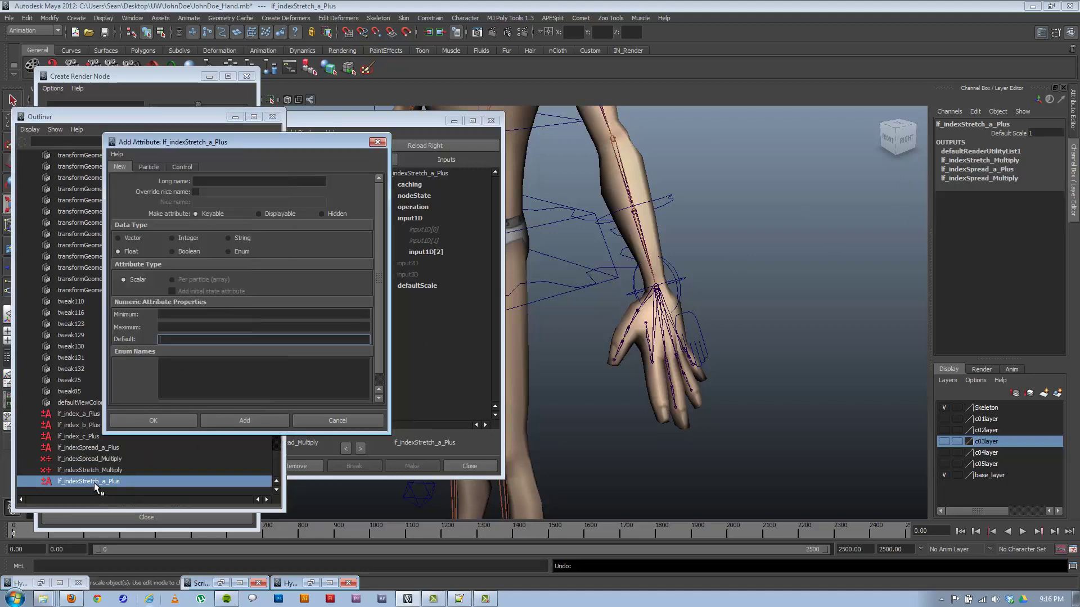
Connect lf_indexSpread_Multiply.outputZ to input1D[1] and input1D[0] of lf_indexStretch_a_Plus in the Connection Editor
left_click_drag(418, 122, 671, 120)
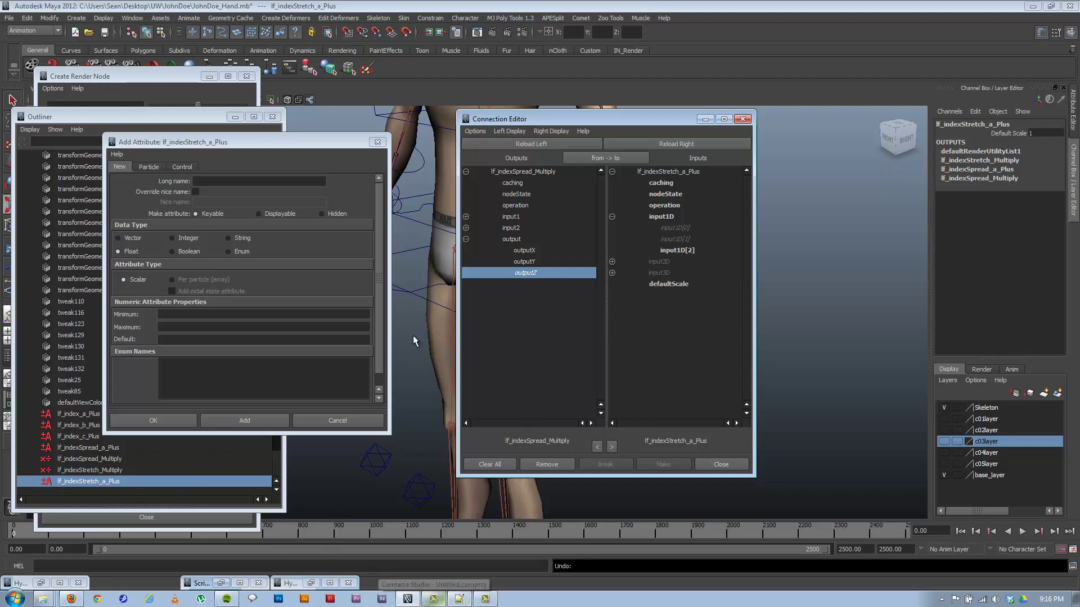
left_click(672, 238)
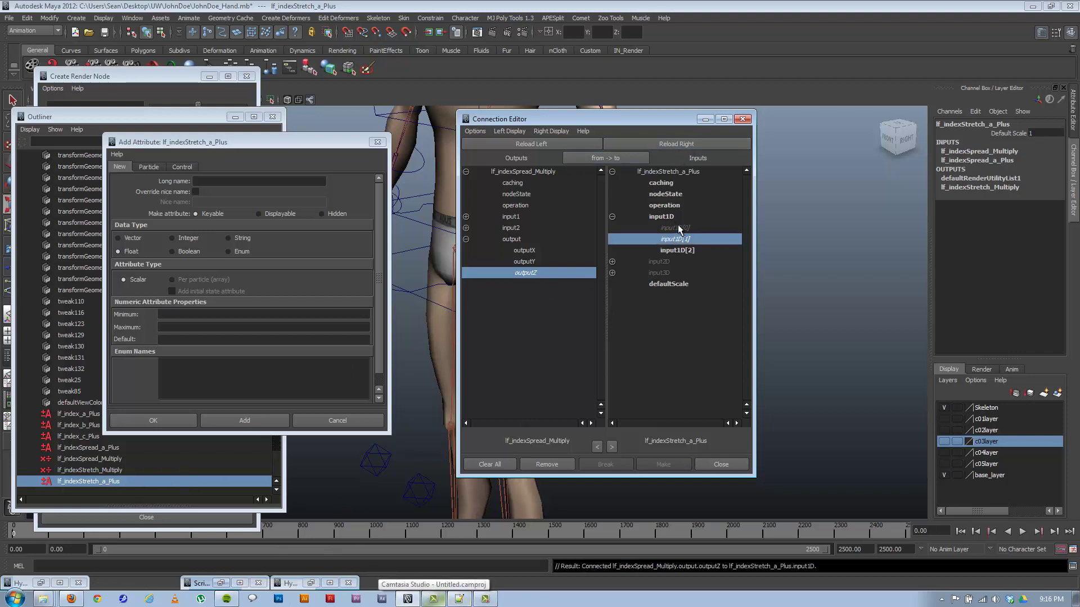
left_click(678, 226)
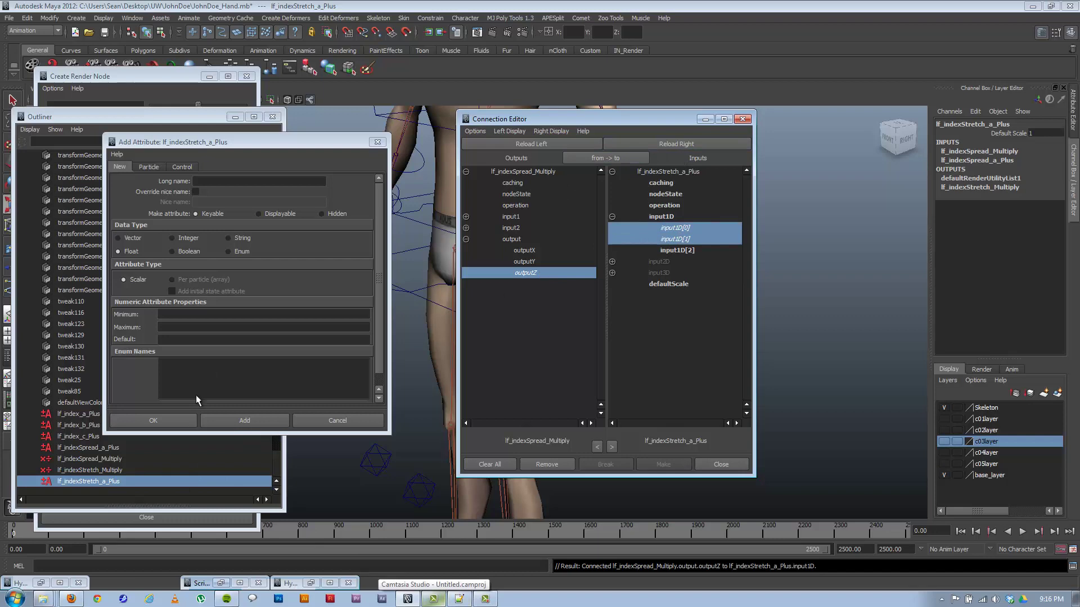
Rerun the fingersStretch, indexStretch and defaultScale connection lines from Notepad++ in Maya's Script Editor, then minimize the editors
left_click(458, 599)
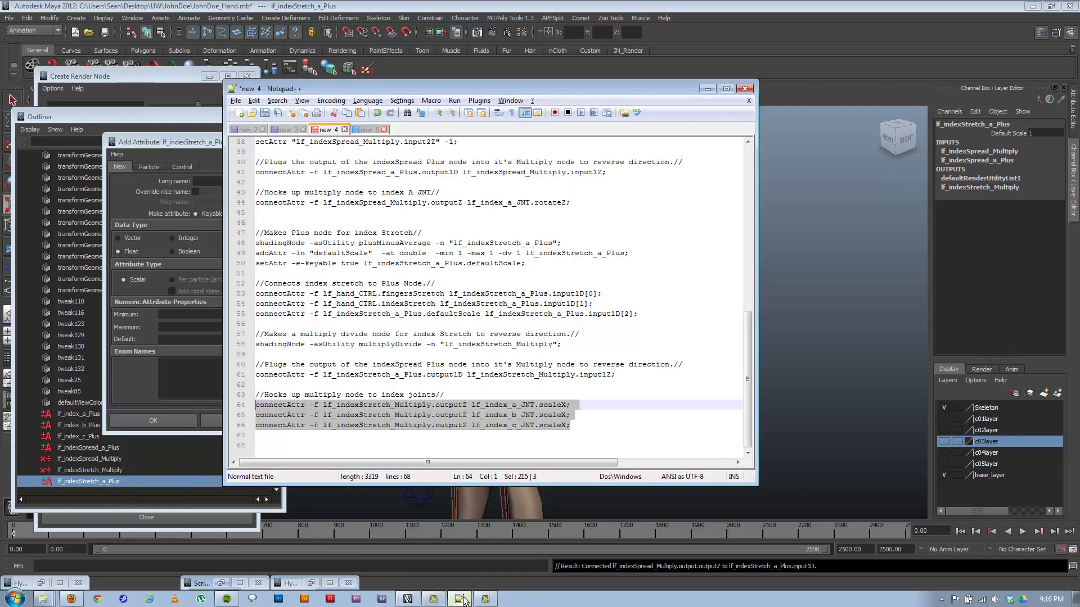
left_click(455, 352)
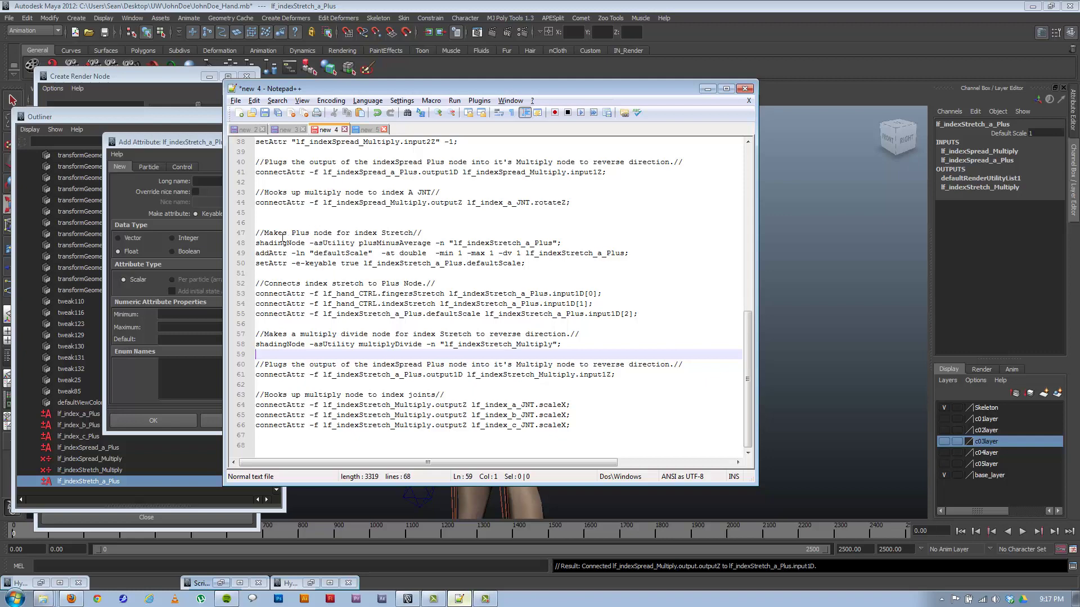
left_click_drag(274, 233, 429, 230)
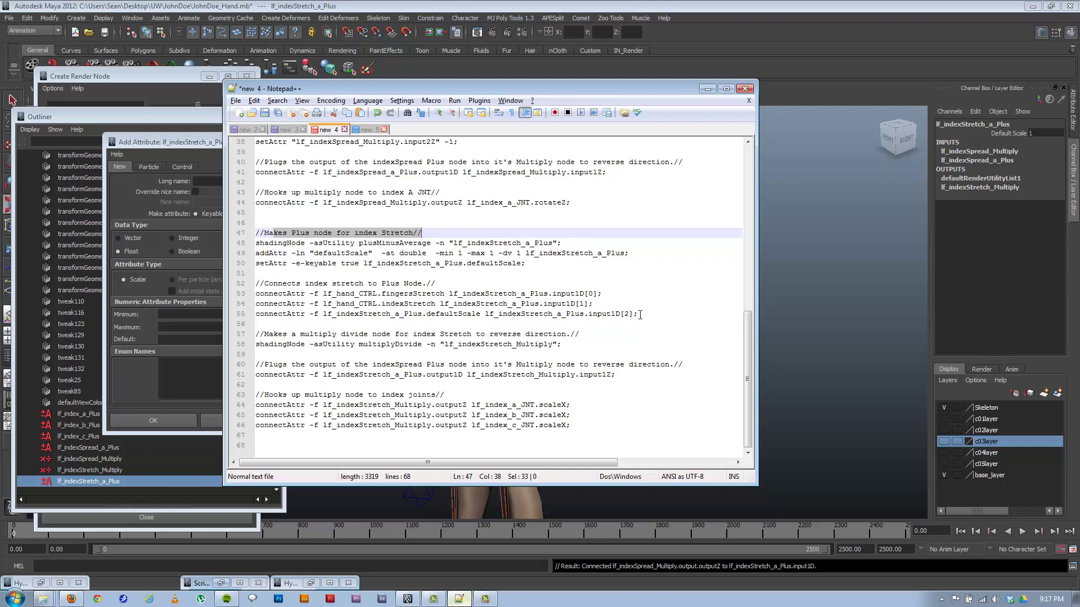
left_click_drag(640, 314, 256, 293)
key("ctrl+c")
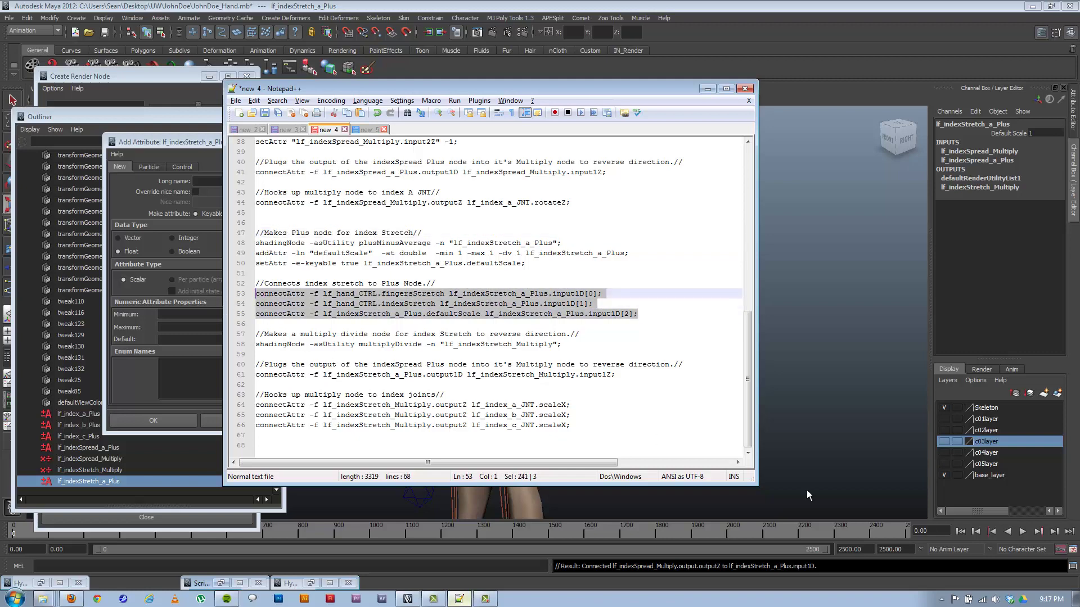
left_click(1072, 567)
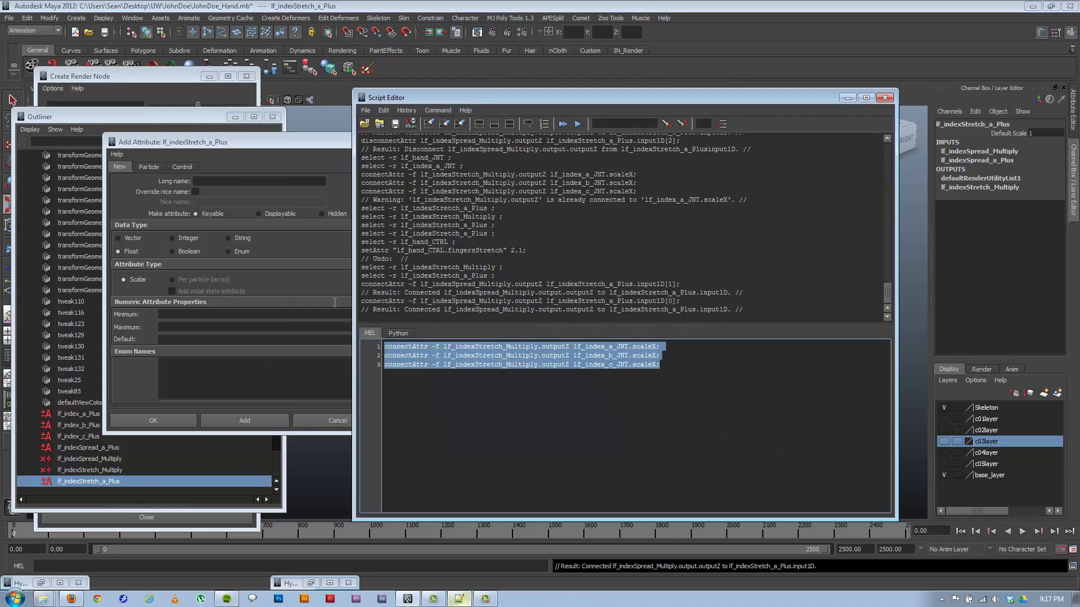
key("ctrl+v")
key("ctrl+Return")
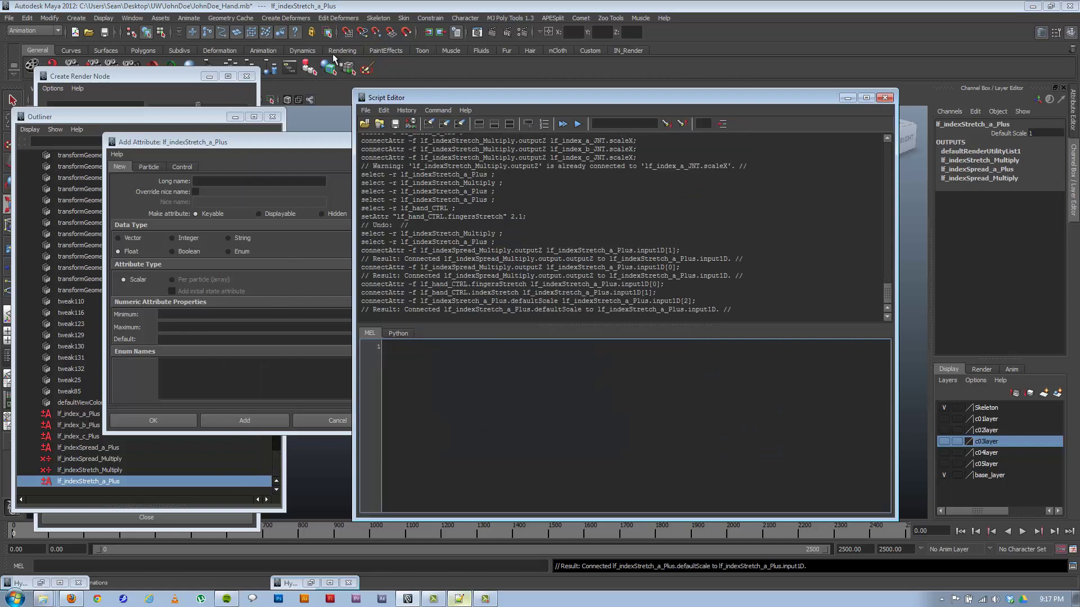
left_click(846, 98)
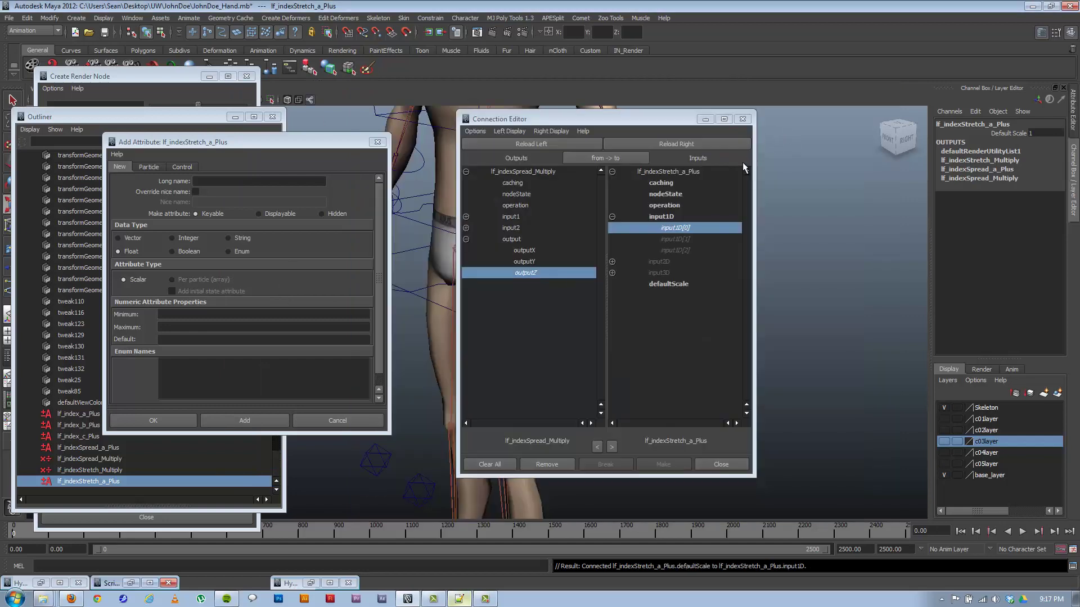
left_click(714, 112)
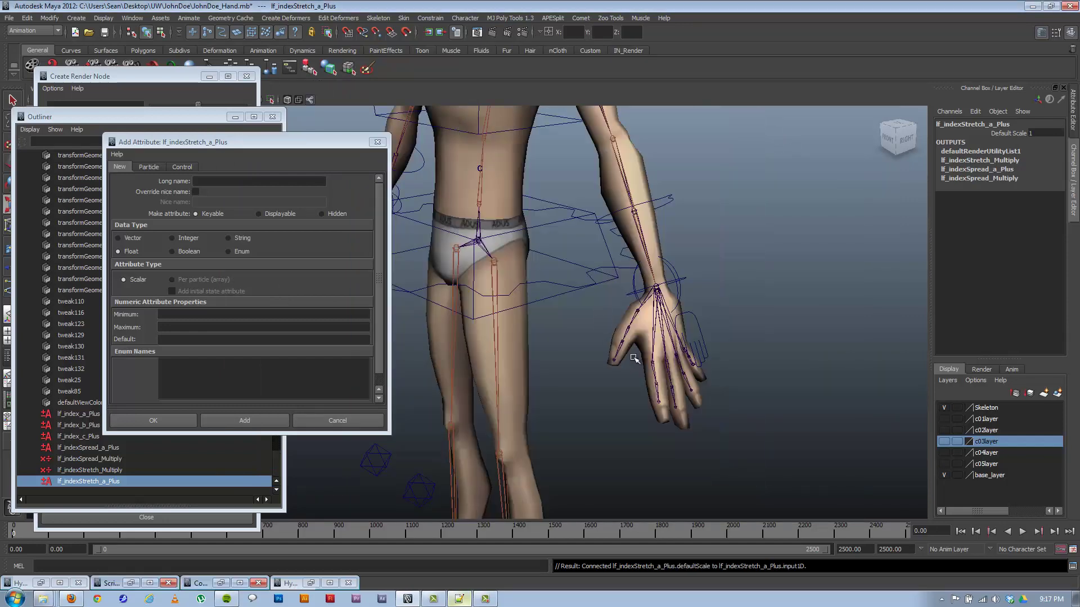
Select lf_hand_CTRL and test its Fingers Stretch and Fingers Spread channels, undoing every change
left_click(699, 347)
left_click(998, 250)
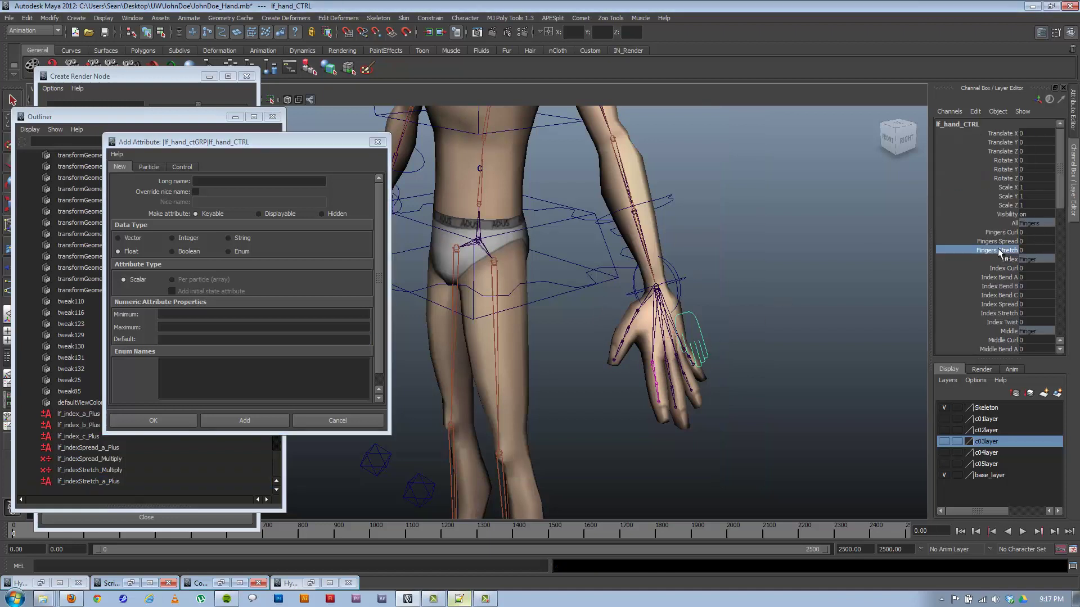
mouse_move(798, 263)
middle_mouse_down()
mouse_move(816, 255)
mouse_move(799, 248)
mouse_move(806, 254)
middle_mouse_up()
key("ctrl+z")
left_click(1005, 242)
middle_click_drag(856, 254, 707, 229)
key("ctrl+z")
key("ctrl+z")
key("ctrl+z")
key("ctrl+z")
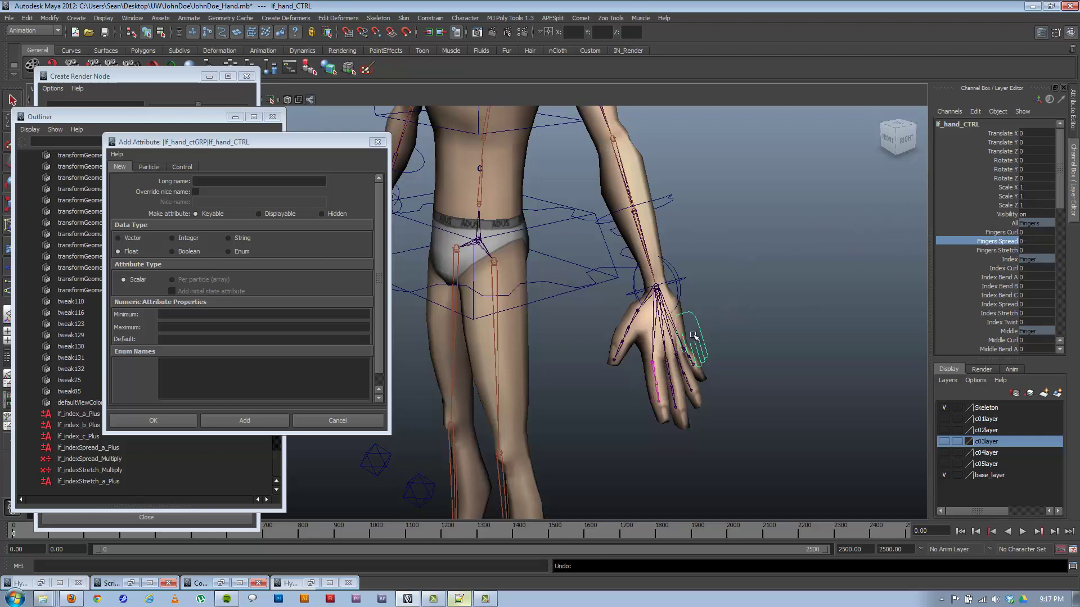
Review the index stretch section of the script in Notepad++ and return to Maya
left_click(466, 598)
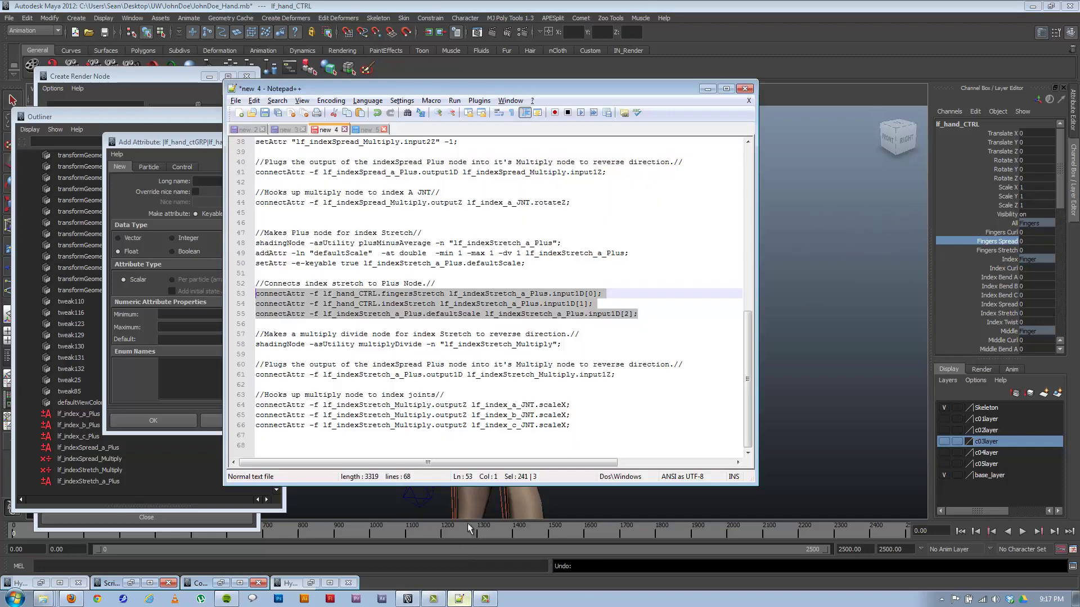
left_click(625, 342)
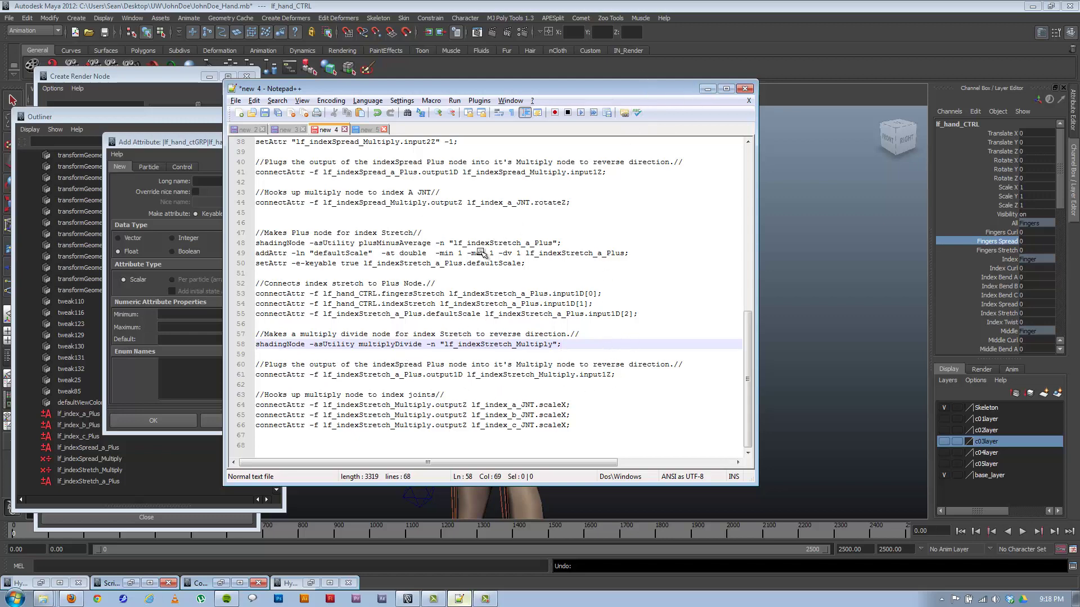
left_click(707, 89)
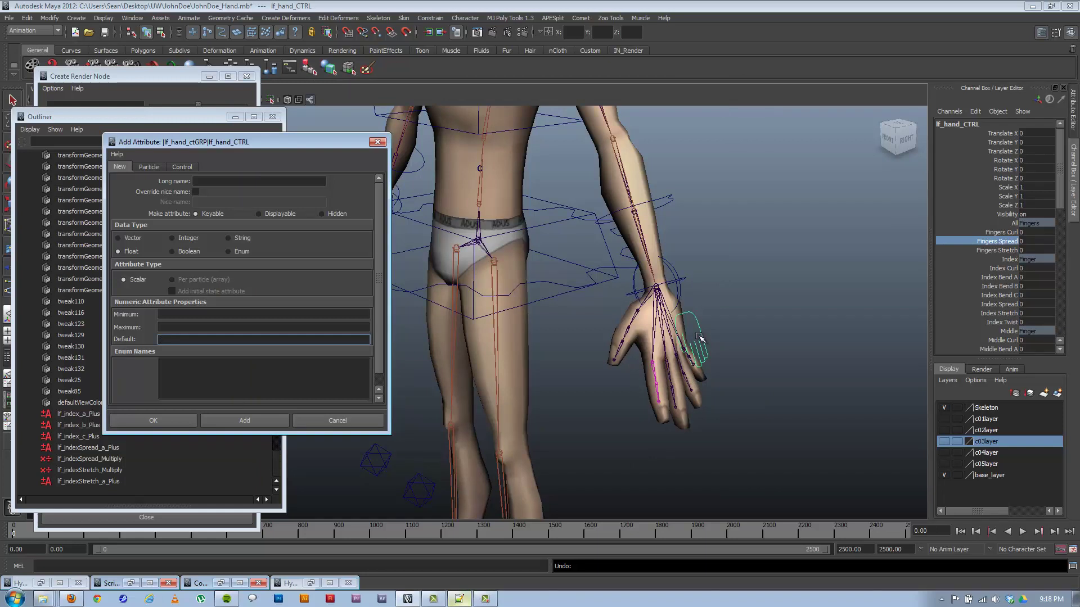
Try connecting lf_indexSpread_Multiply.outputZ to input1D[2] of lf_indexStretch_a_Plus in the Connection Editor, then disconnect it and minimize the editor
left_click(89, 447)
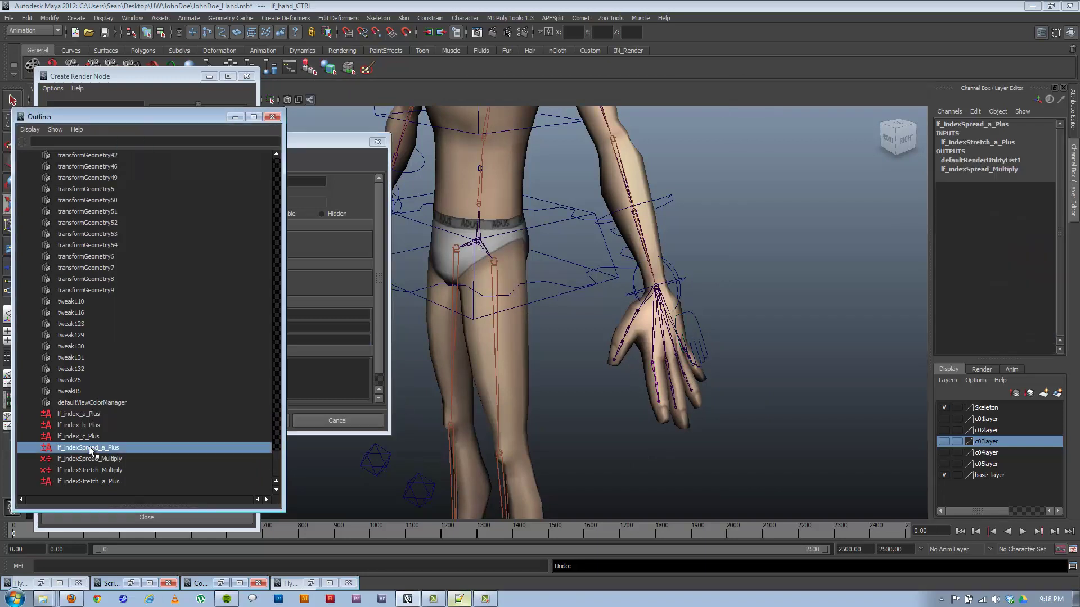
left_click(222, 586)
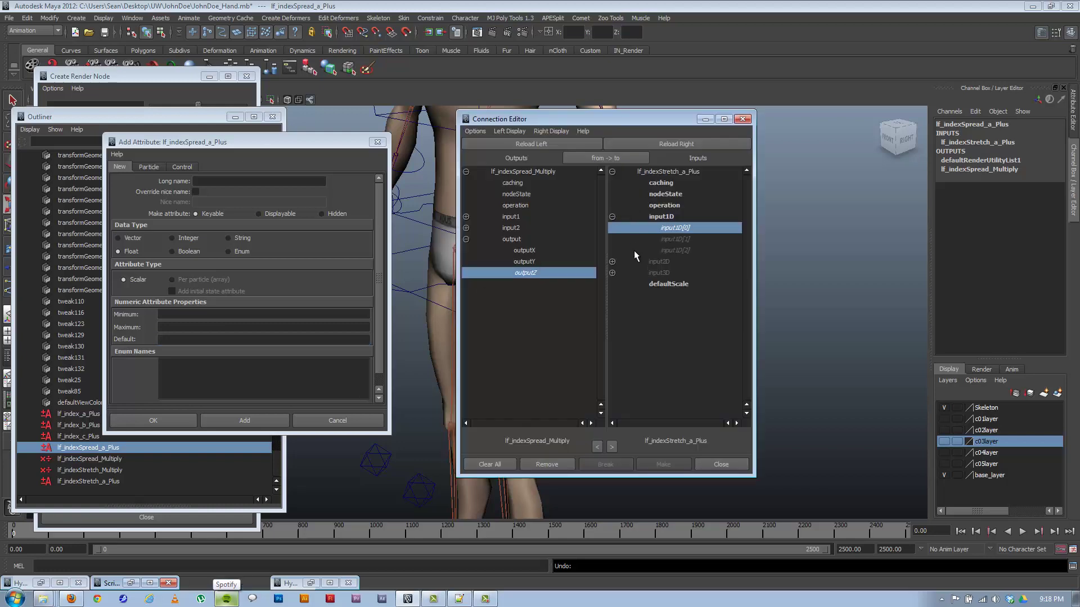
left_click(695, 251)
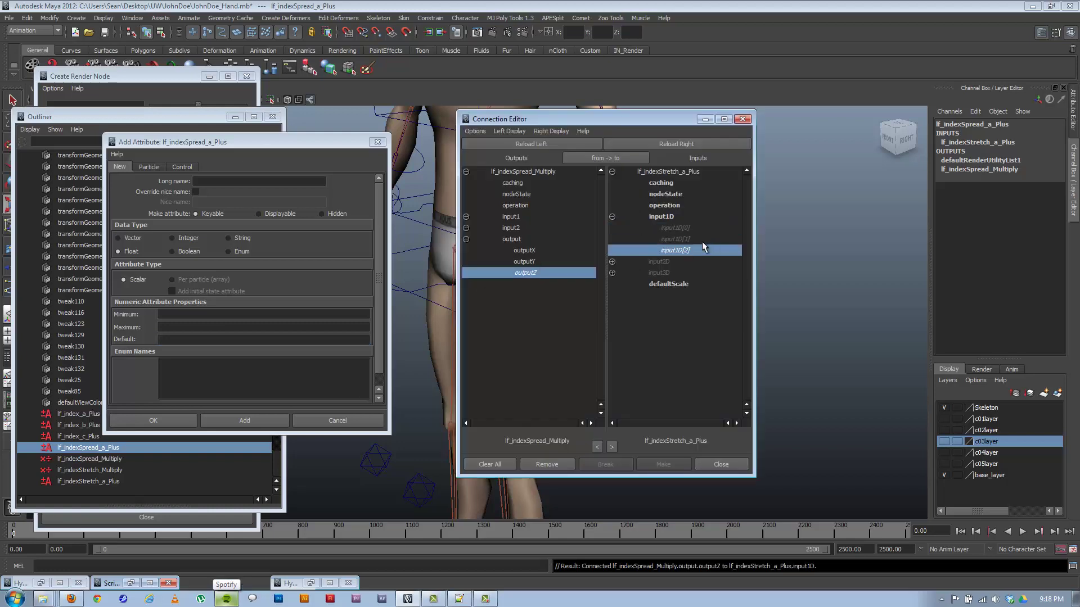
left_click(672, 250)
left_click(706, 120)
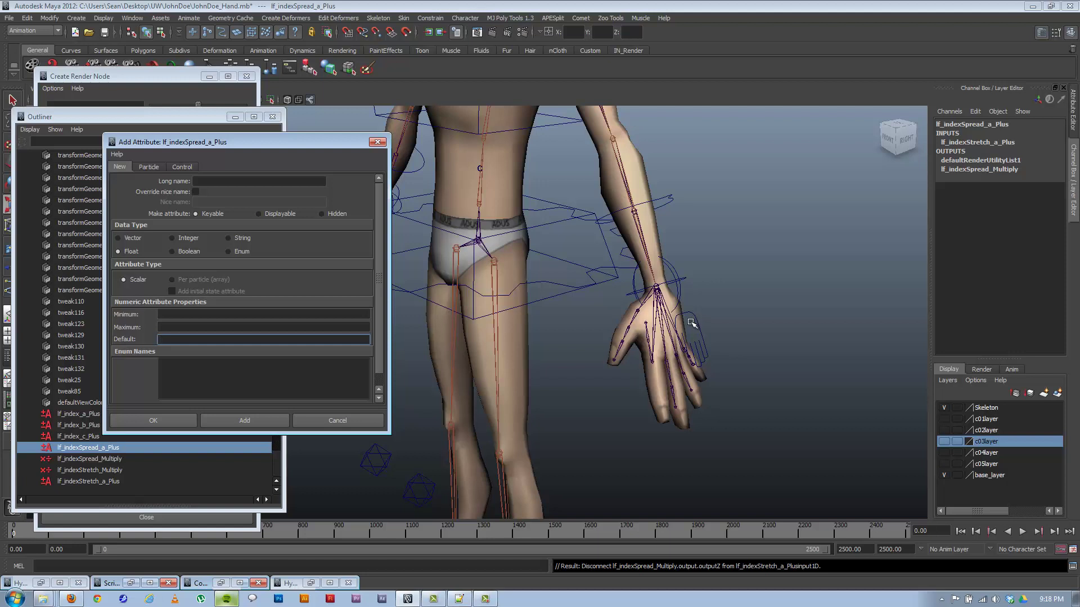
Delete the lf_indexSpread and lf_indexStretch Plus and Multiply nodes listed in the Outliner
left_click(650, 353)
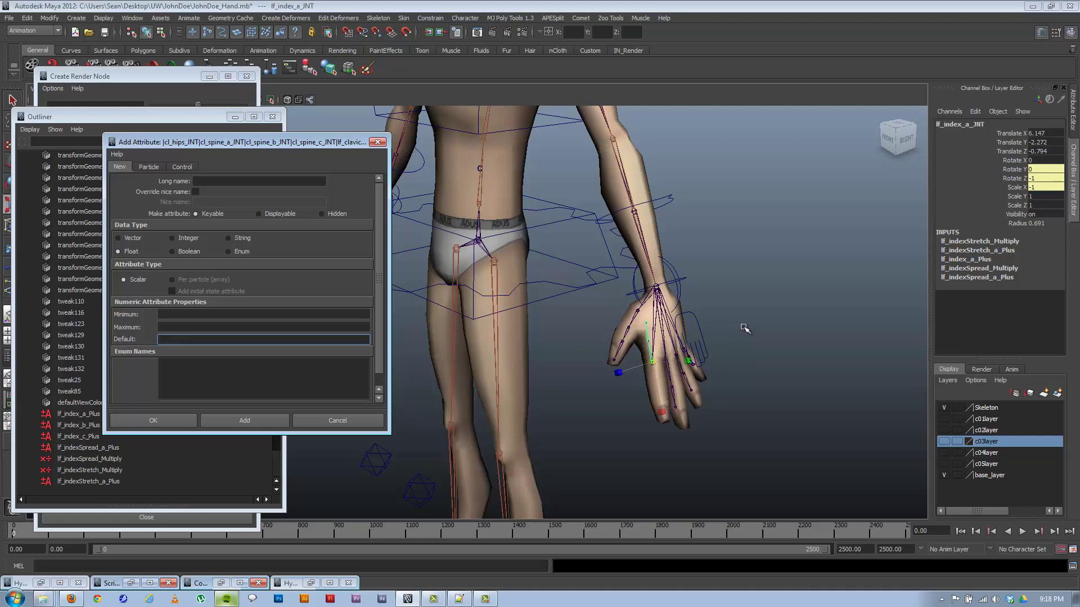
key("ctrl+z")
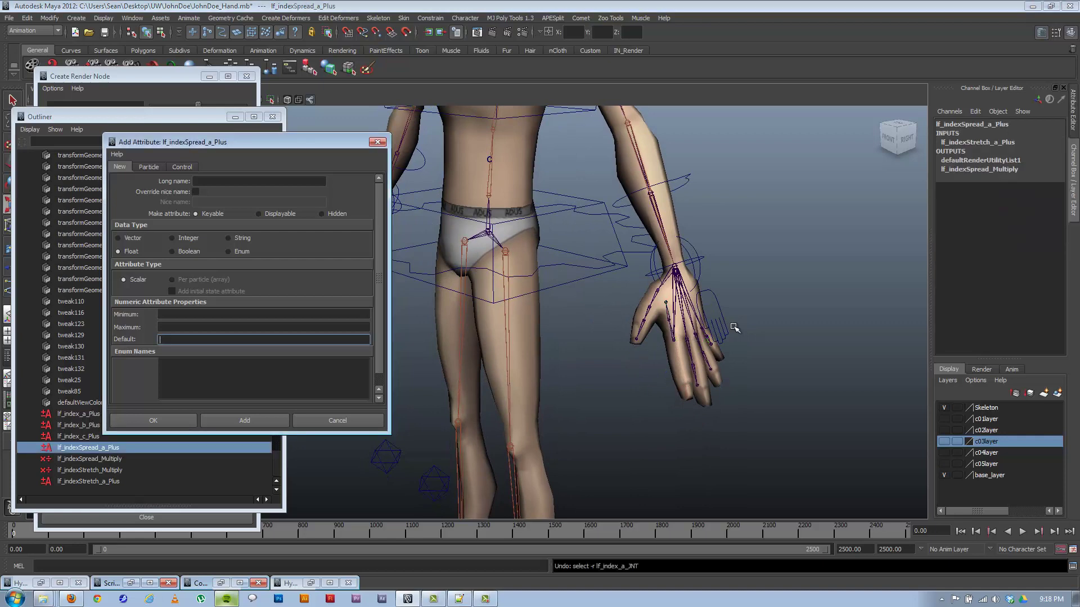
left_click_drag(734, 327, 696, 332, "alt")
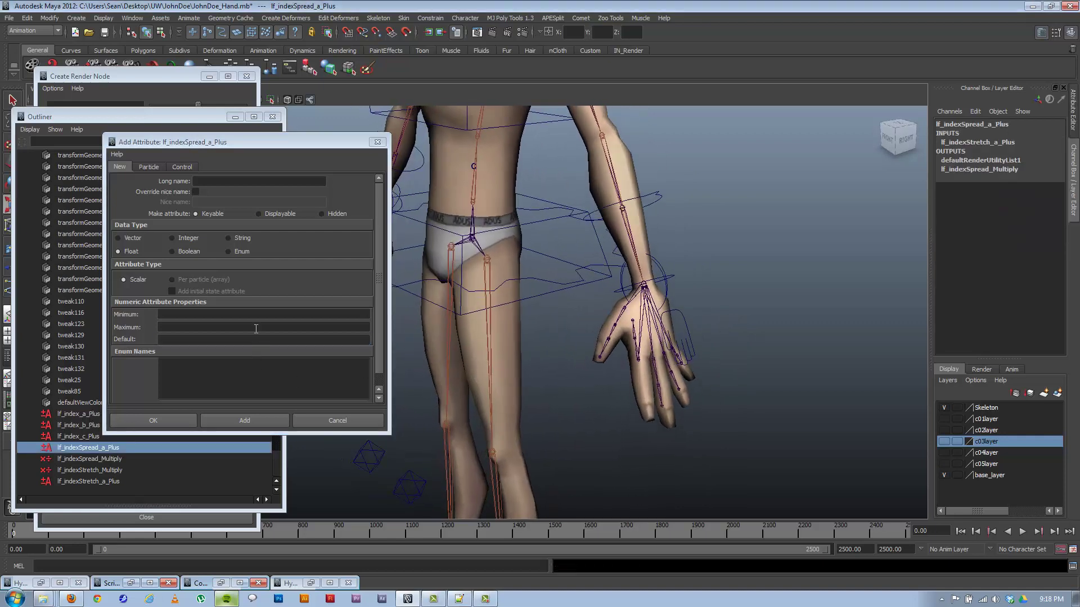
left_click_drag(209, 144, 277, 127)
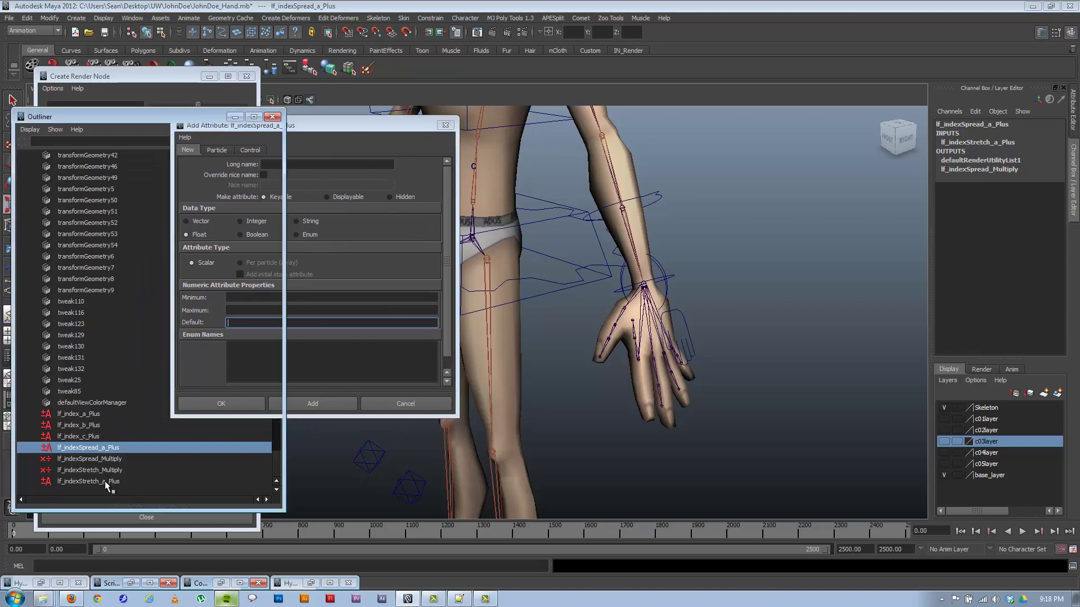
left_click_drag(107, 482, 128, 453)
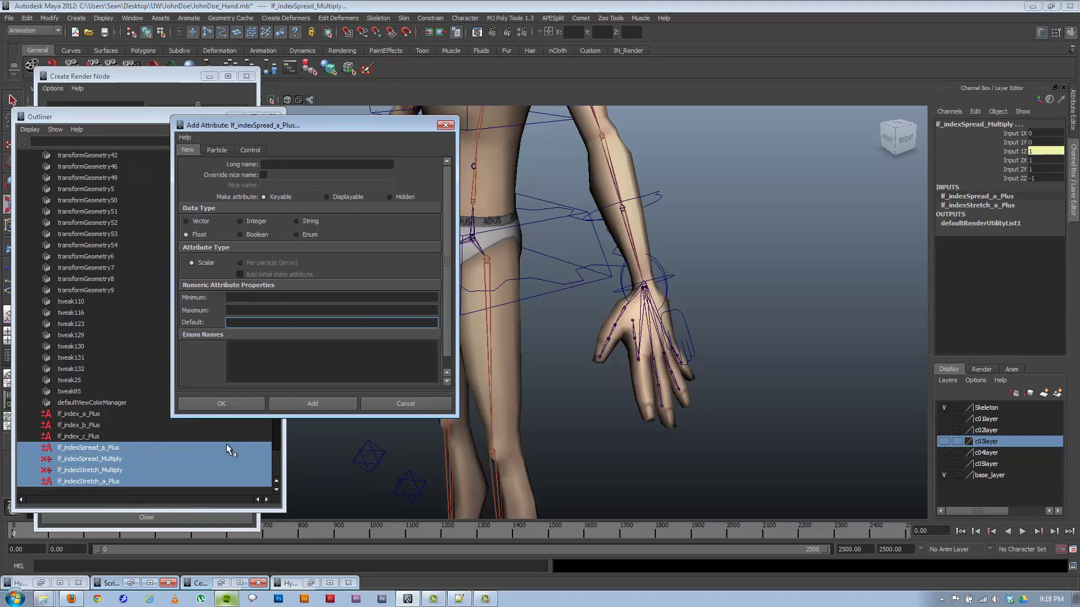
left_click_drag(559, 433, 565, 431, "alt")
left_click(565, 431)
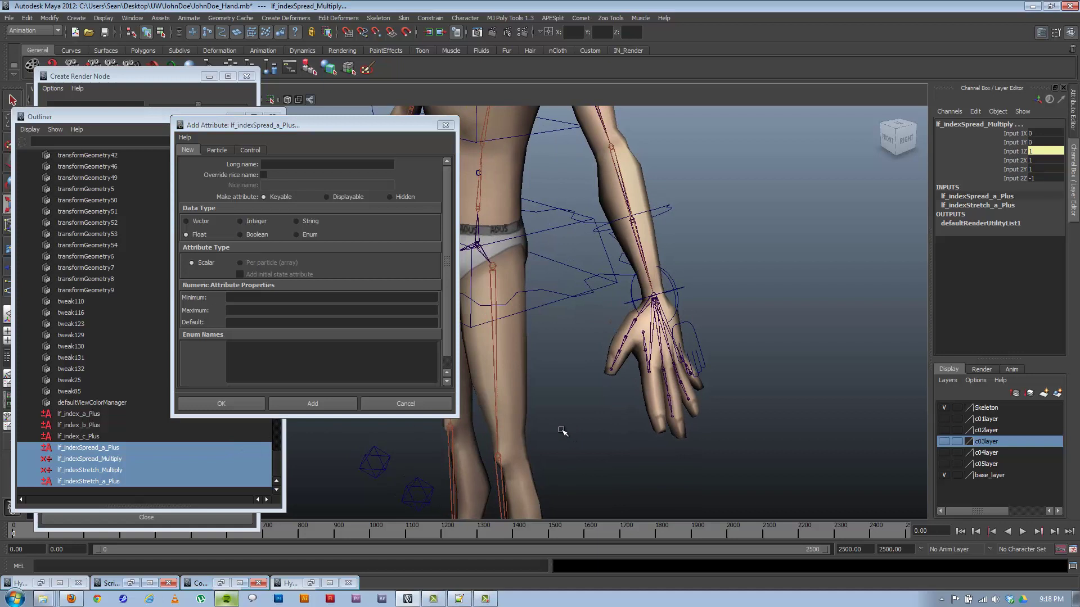
Set Scale X of lf_index_c_JNT to 1, then select lf_hand_CTRL
left_click(652, 372)
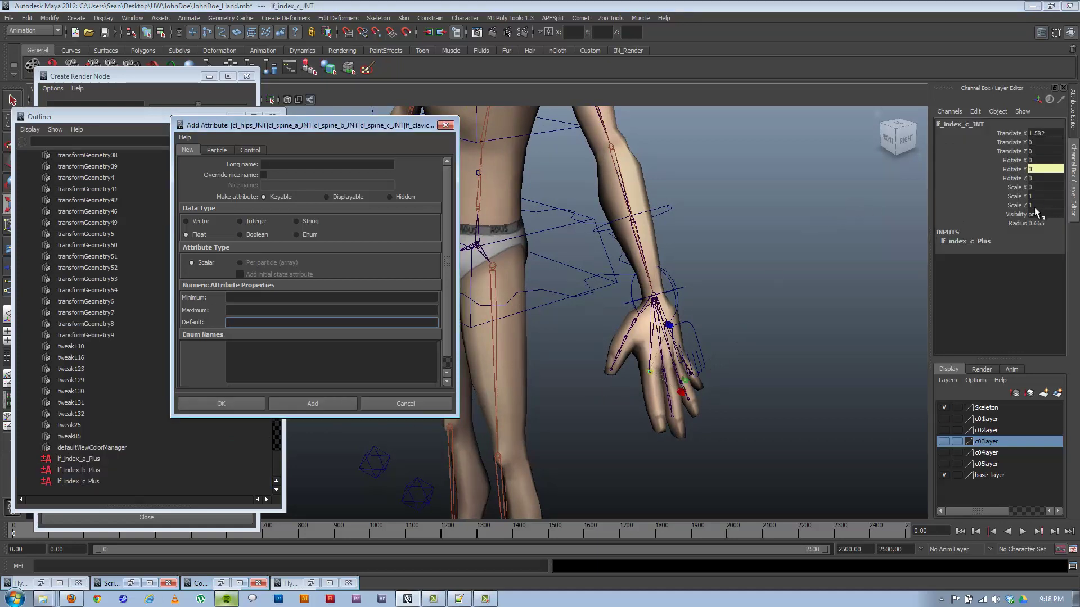
left_click(1041, 187)
type("1")
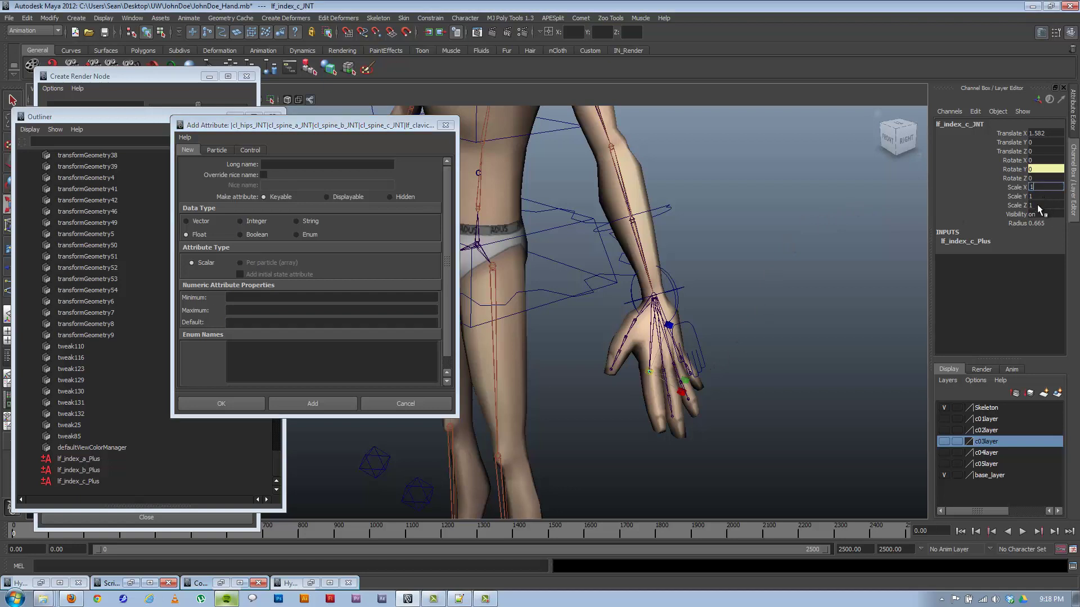
key("Return")
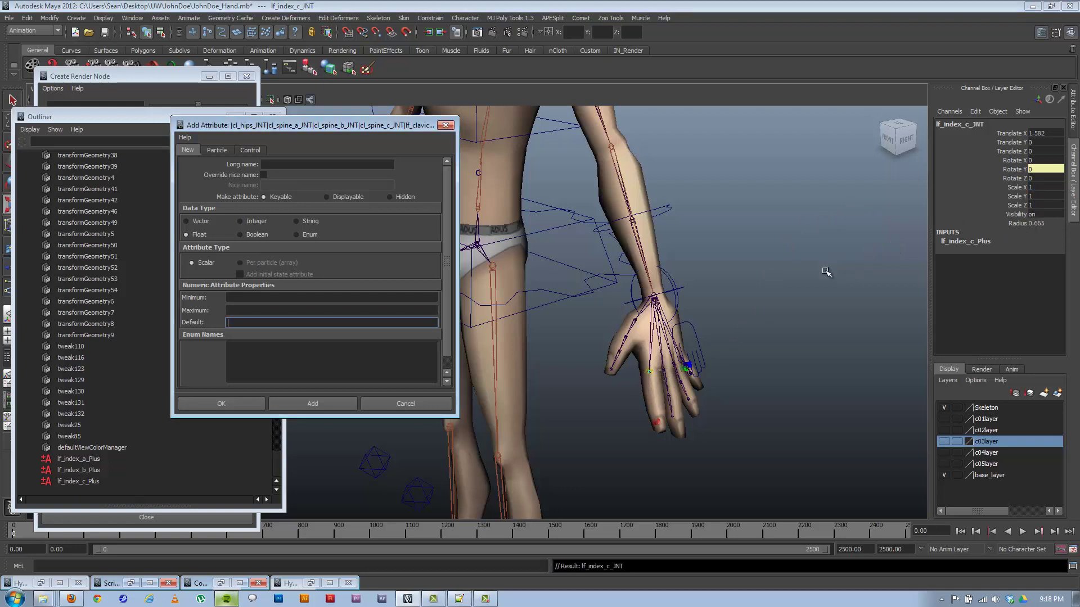
left_click(651, 354)
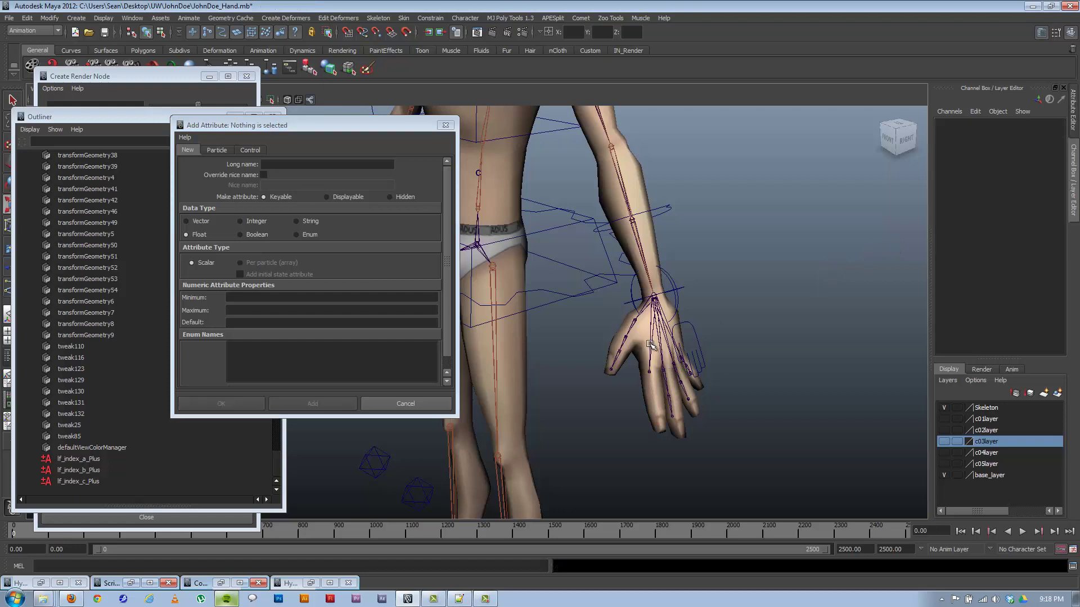
left_click(650, 372)
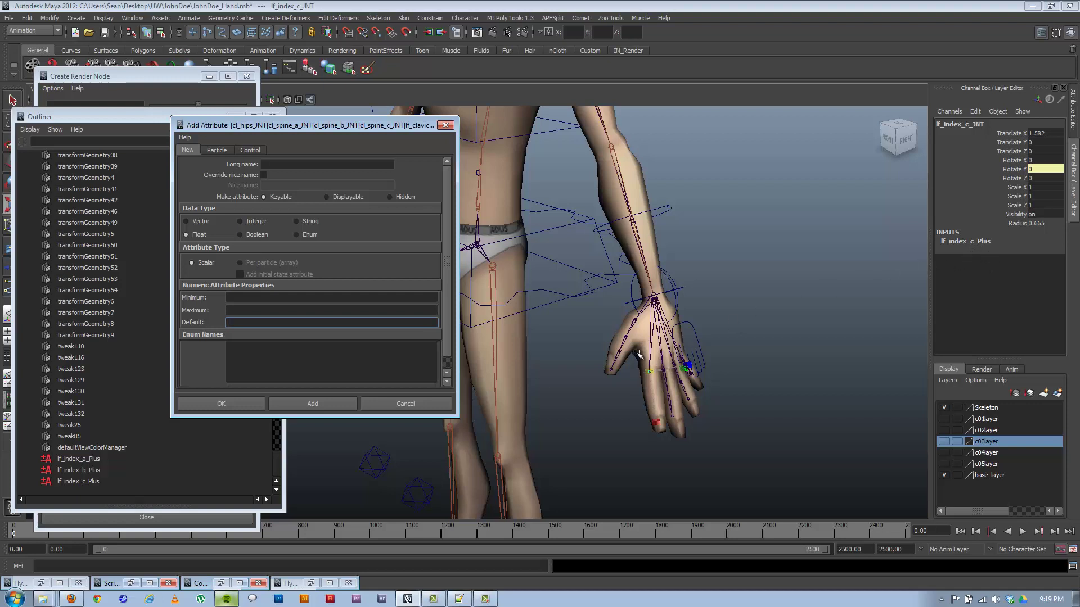
left_click(693, 341)
left_click(693, 341)
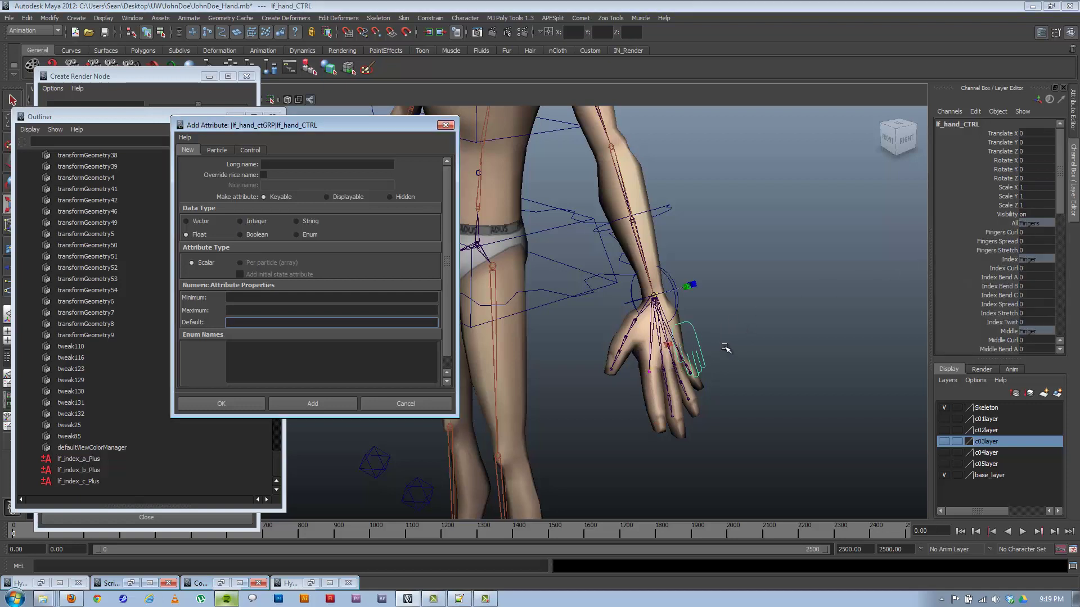
Copy the whole index Stretch section from Notepad++, run it in Maya's Script Editor and minimize the editor
left_click(459, 598)
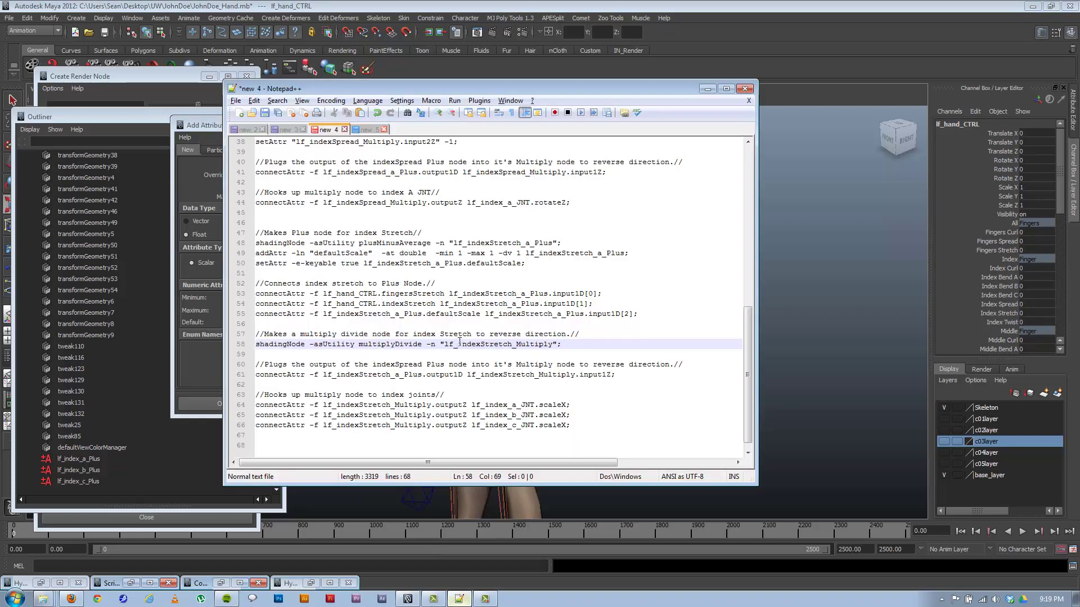
left_click(450, 314)
scroll(438, 338, "up", 1)
scroll(427, 355, "down", 1)
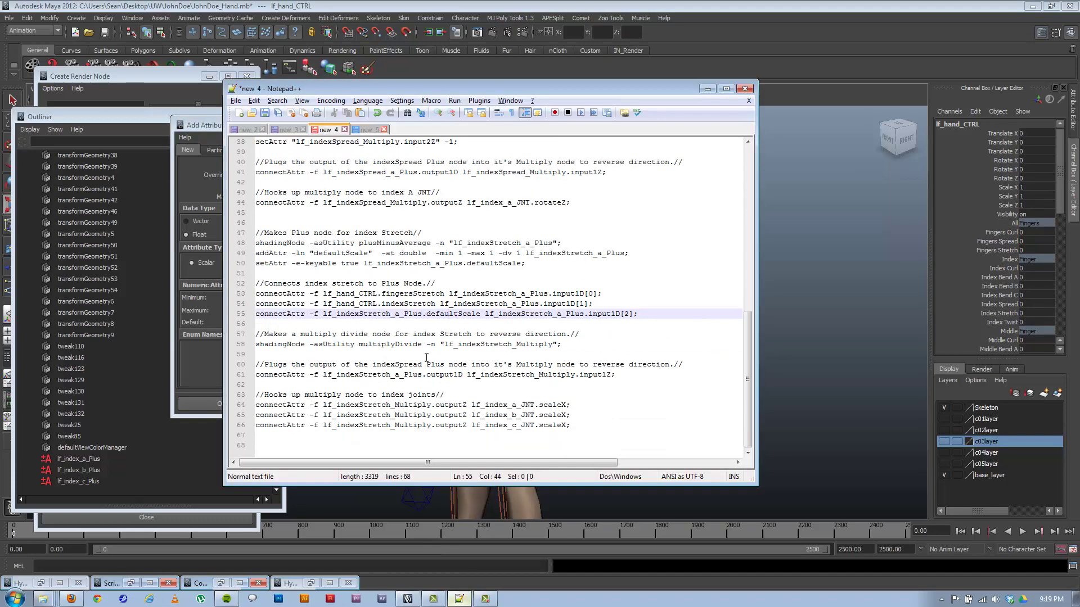
left_click_drag(255, 233, 641, 423)
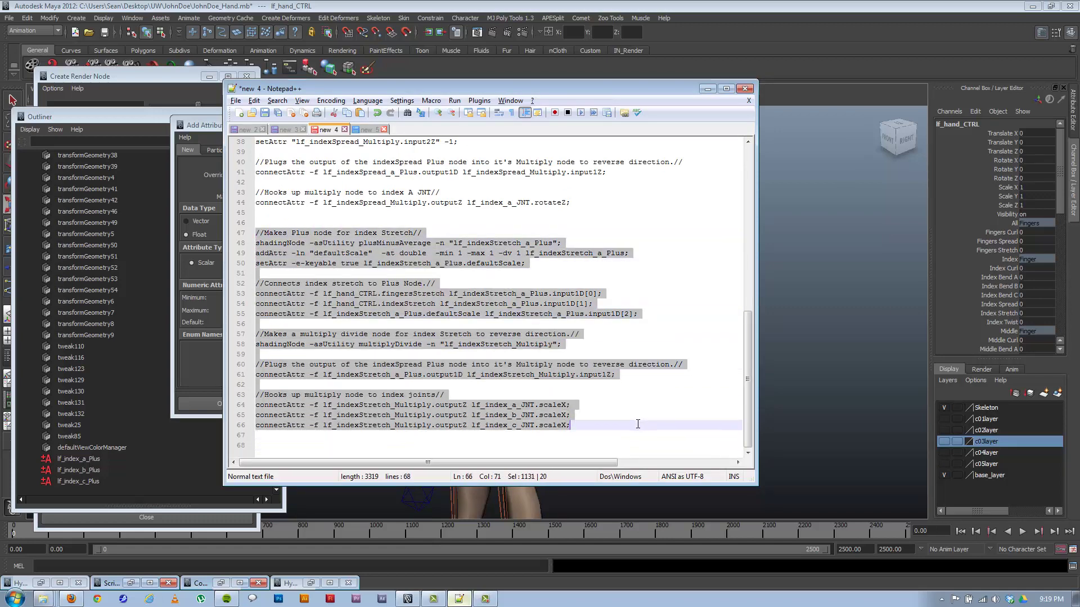
key("alt+Tab")
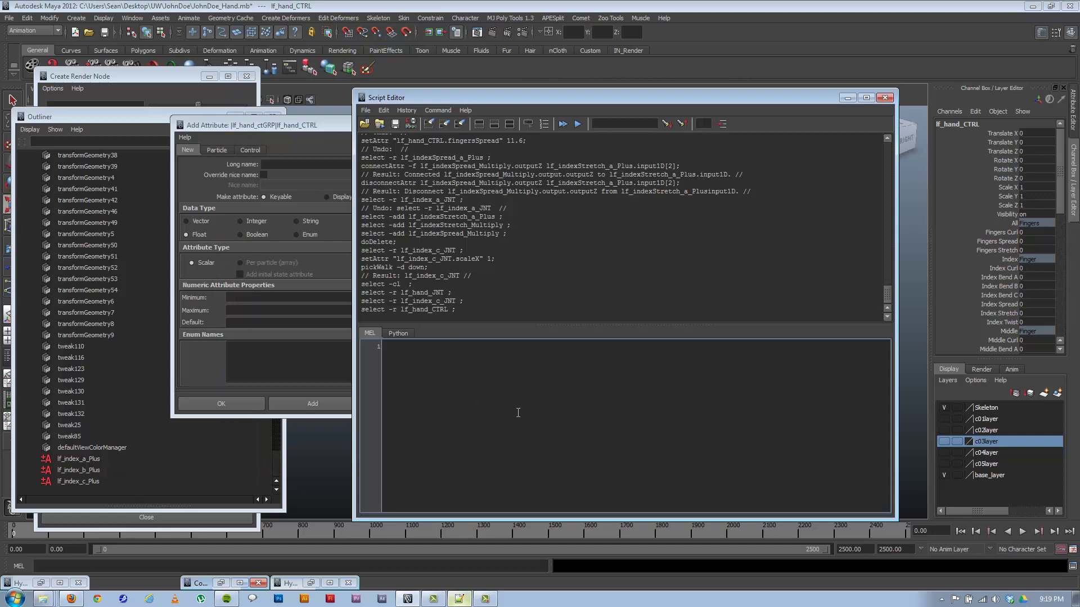
key("ctrl+v")
key("ctrl+Return")
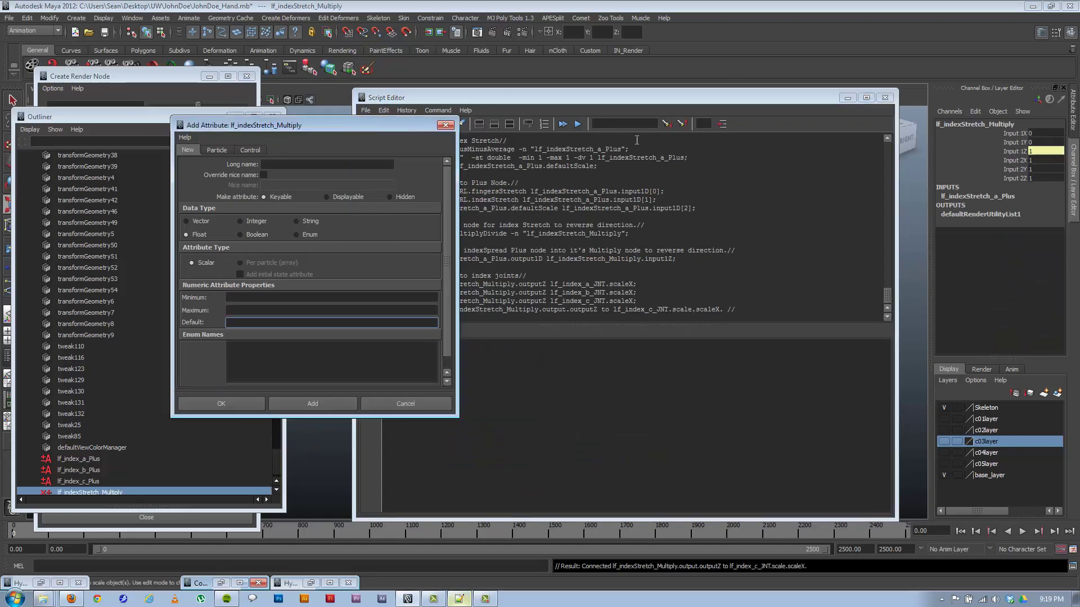
left_click(847, 98)
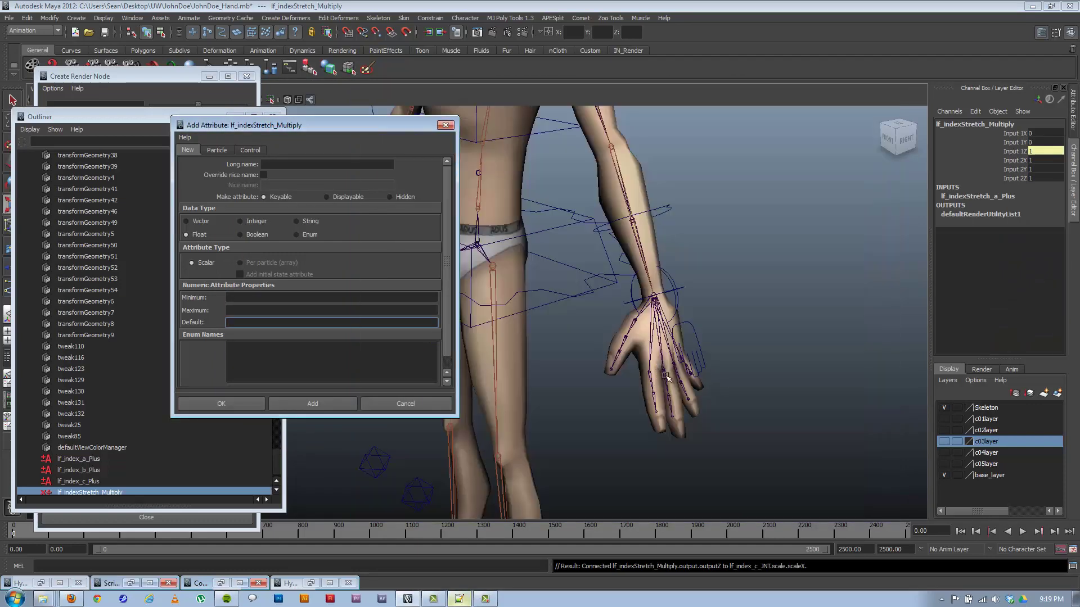
Test lf_hand_CTRL's Fingers Stretch channel at about 2.6, undo the change and save the scene
left_click(699, 359)
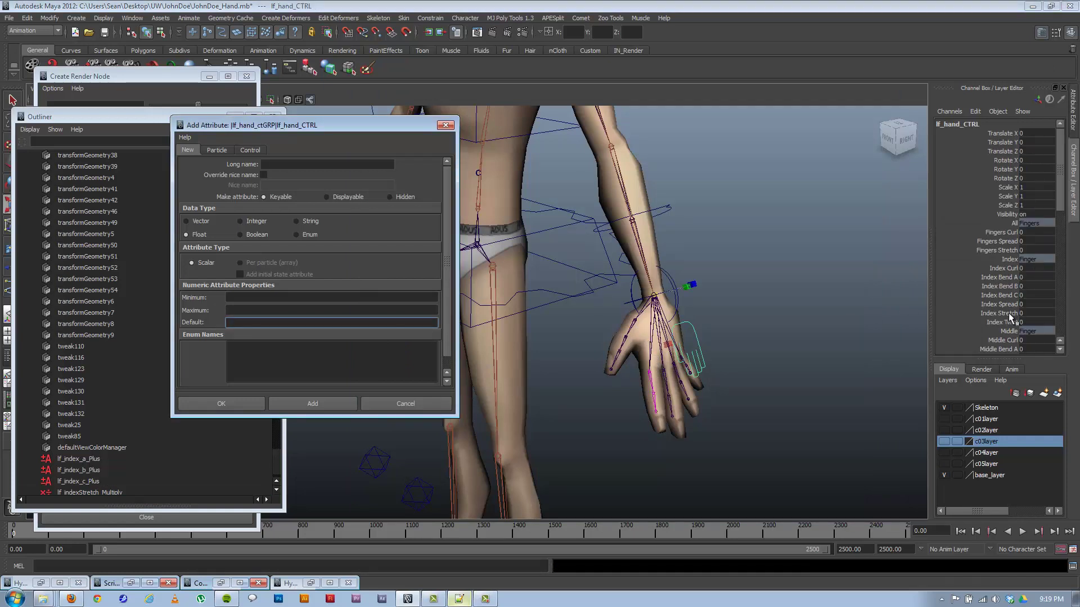
left_click(996, 251)
middle_click_drag(805, 263, 812, 255)
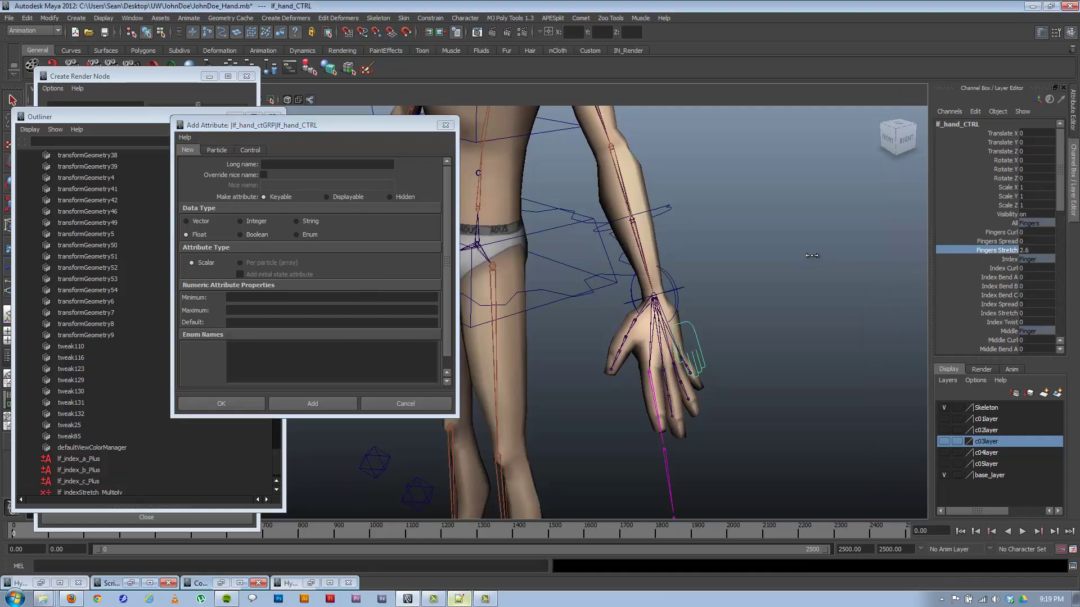
key("ctrl+z")
key("ctrl+s")
Insert a blank line above the "Makes Plus node for index Spread" section of the script in Notepad++
left_click(276, 454)
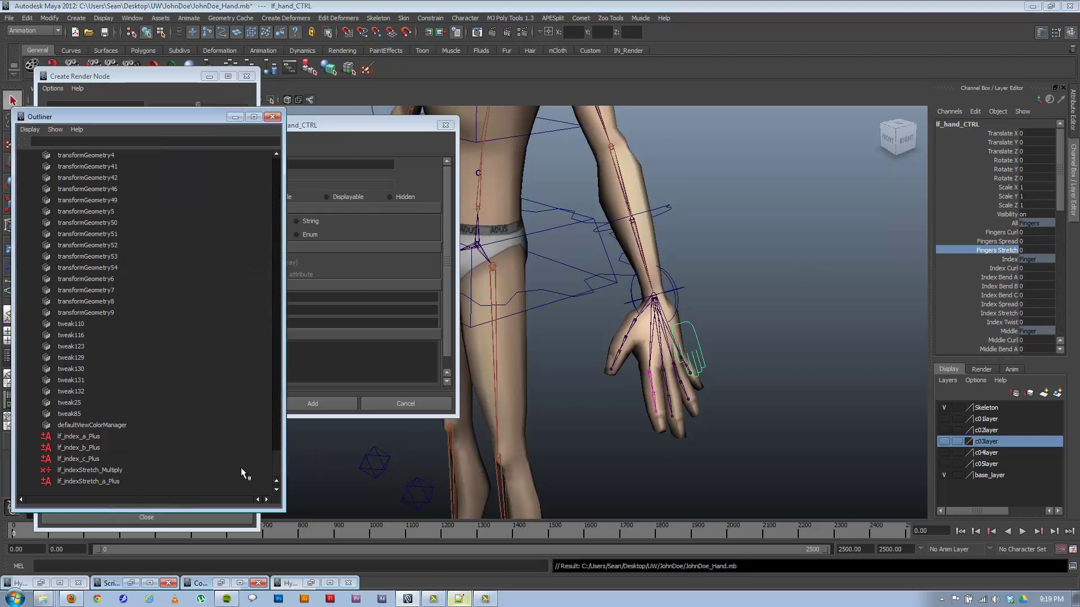
left_click(458, 599)
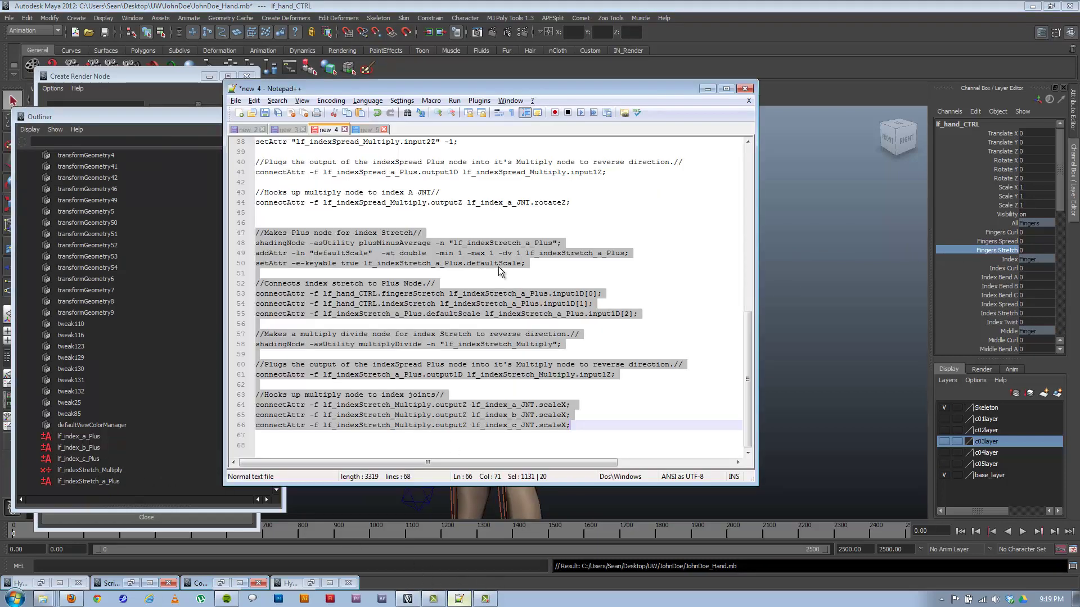
left_click(489, 216)
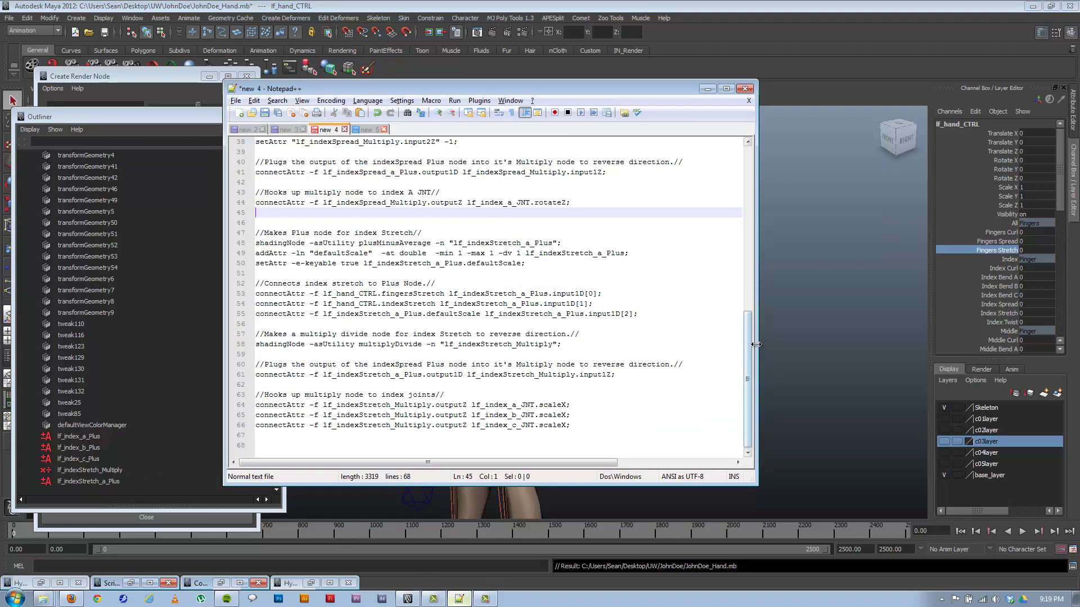
left_click_drag(748, 343, 741, 282)
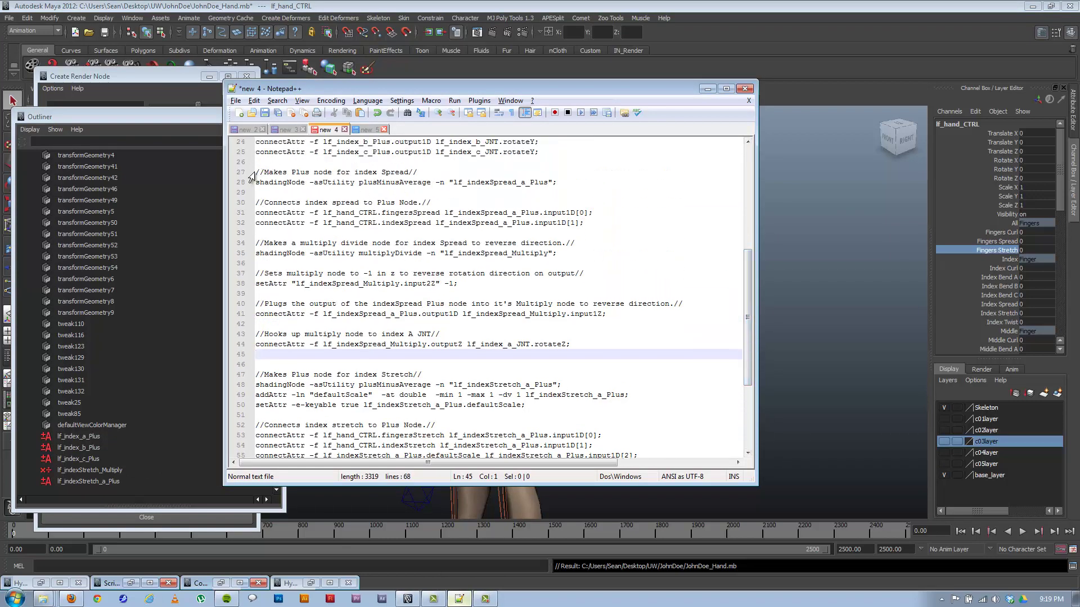
left_click_drag(256, 172, 584, 346)
left_click_drag(745, 336, 747, 300)
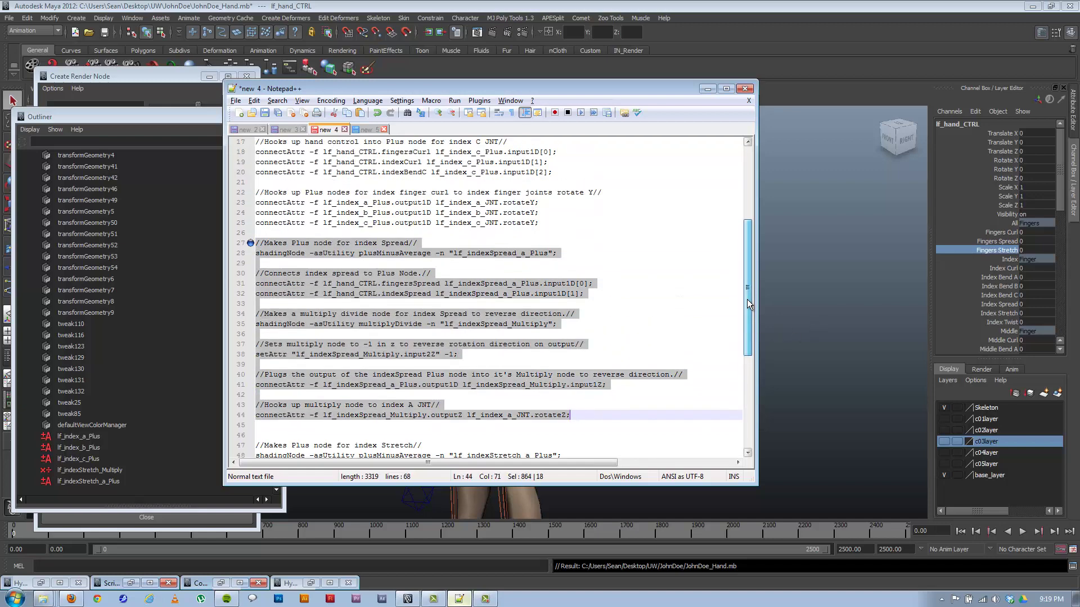
left_click(555, 228)
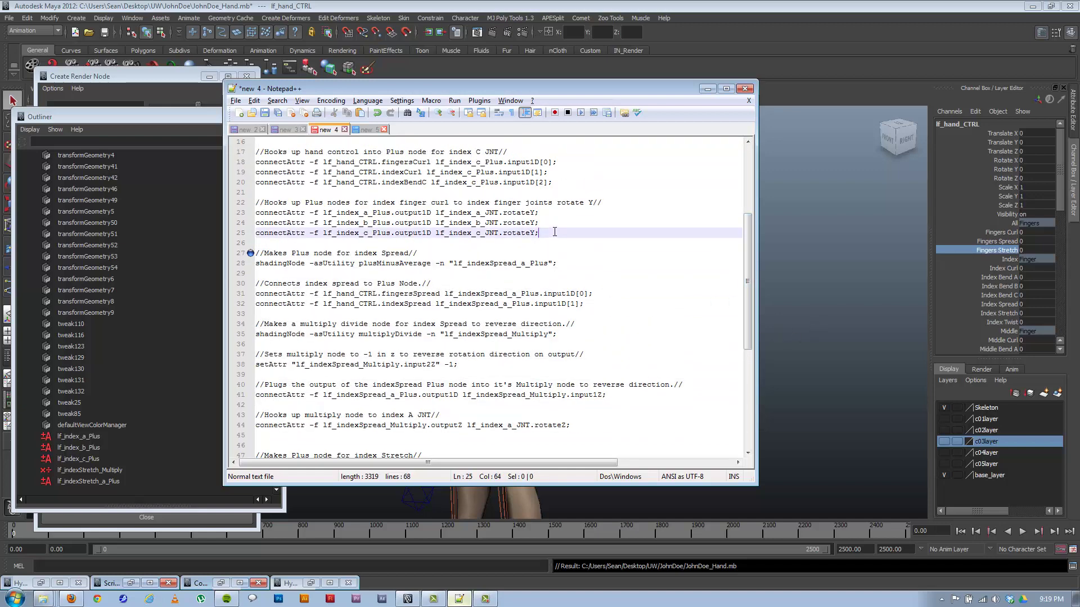
key("Return")
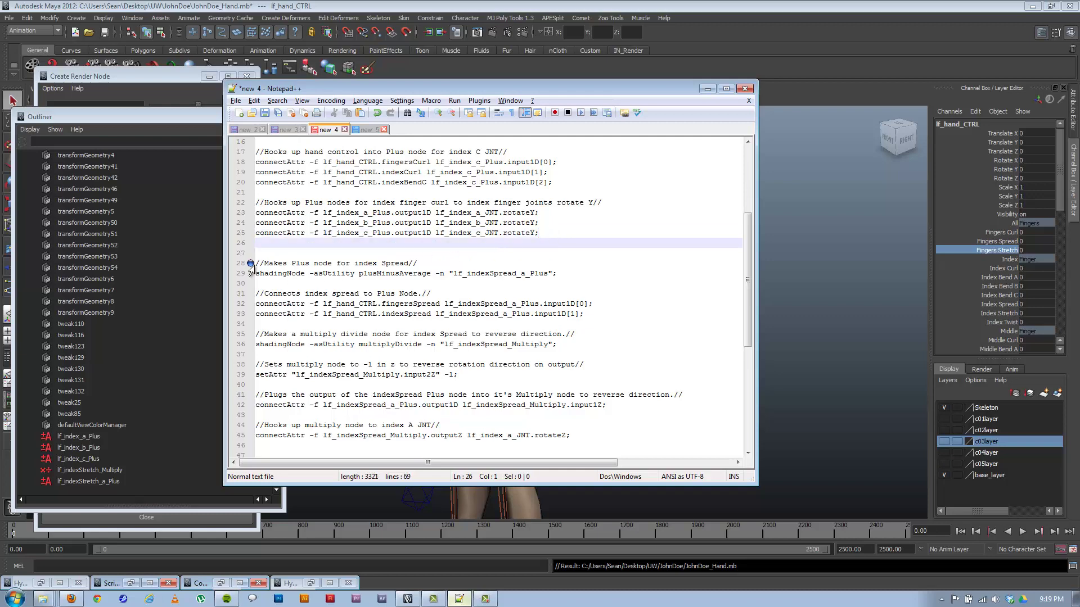
Run the index Spread section from Notepad++ in Maya's Script Editor, then select lf_hand_CTRL
left_click_drag(255, 263, 569, 203)
left_click(1072, 566)
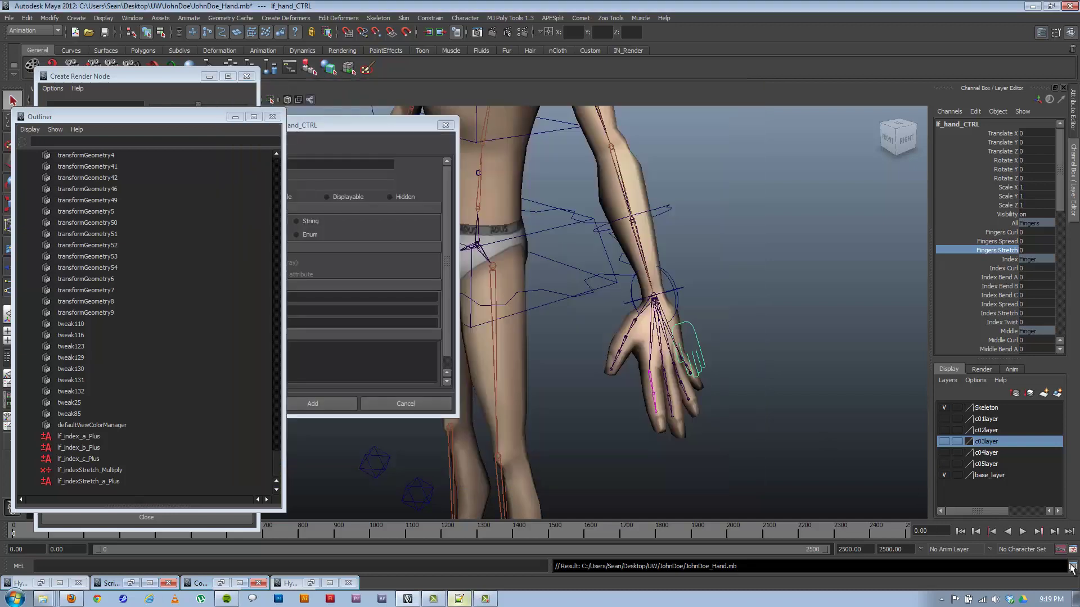
key("ctrl+v")
key("ctrl+Return")
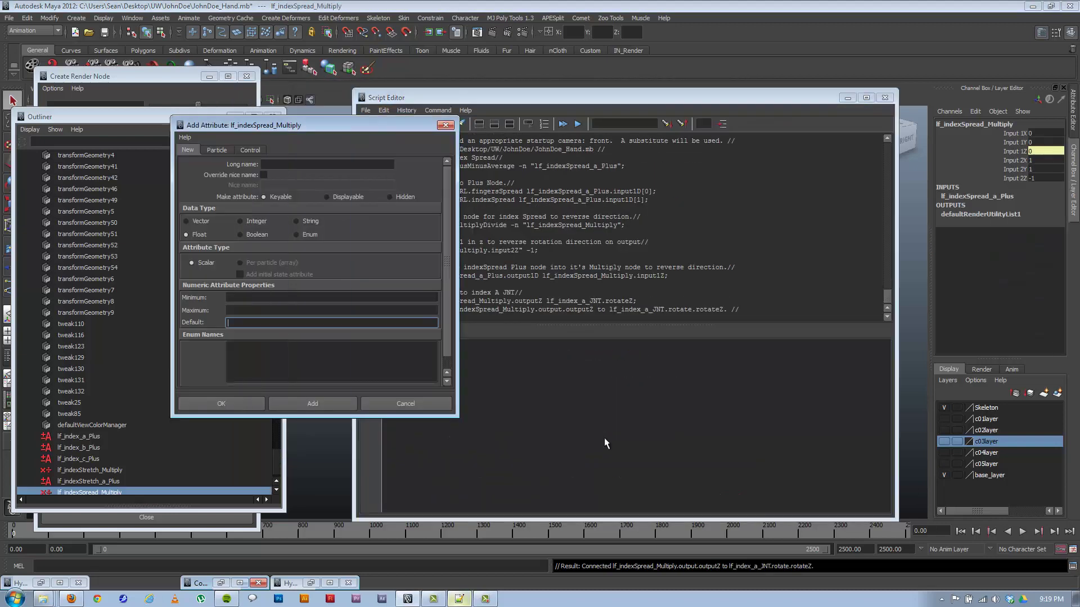
left_click(724, 100)
left_click(847, 97)
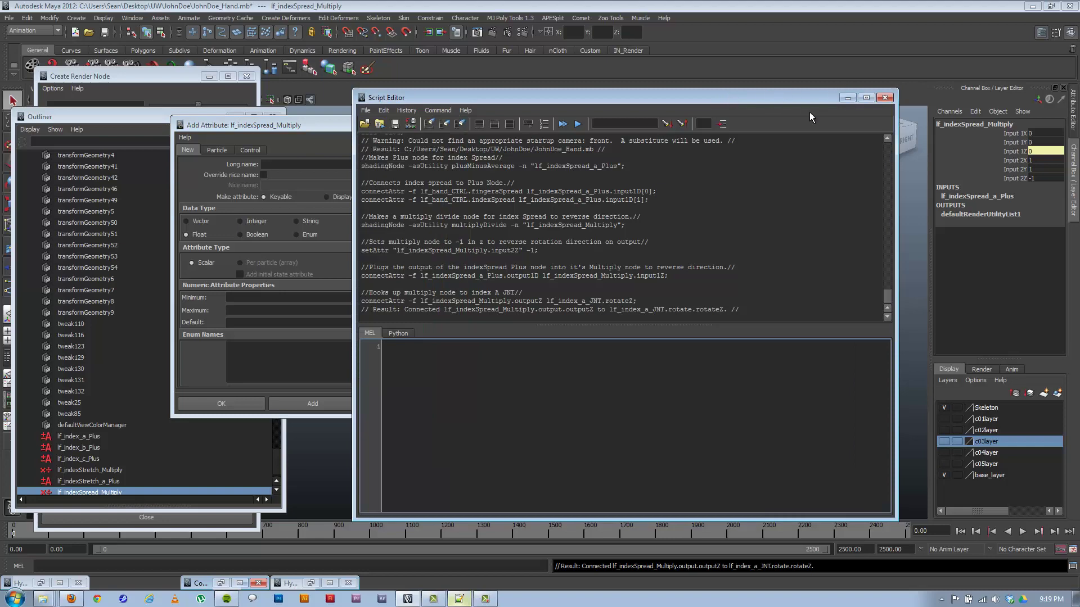
left_click(700, 351)
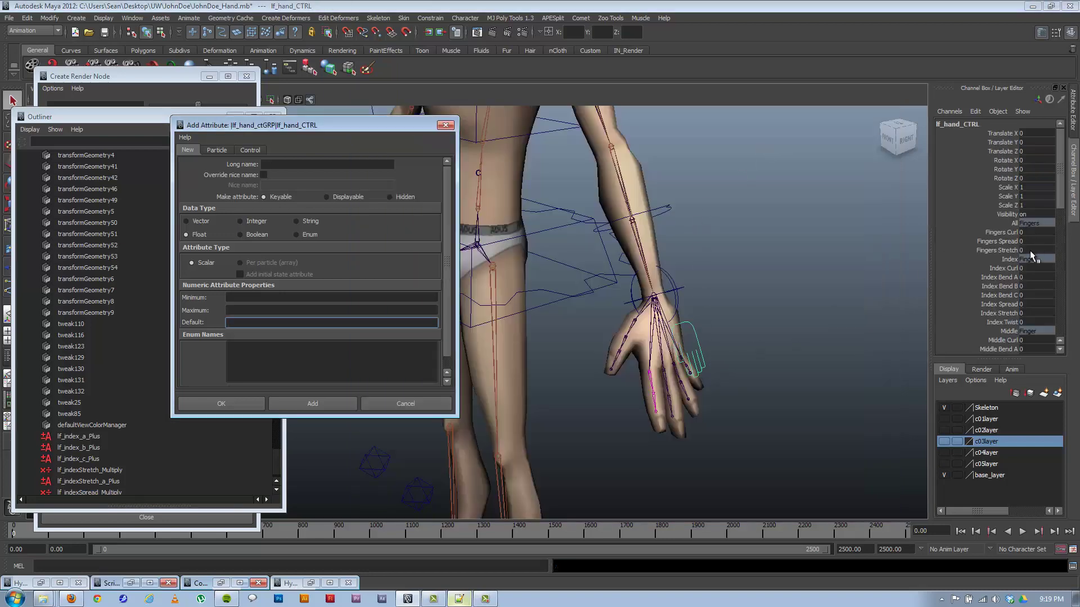
Test the hand control's Fingers Spread at about 21 and Fingers Stretch at about 0.8, undoing each change
left_click(1009, 241)
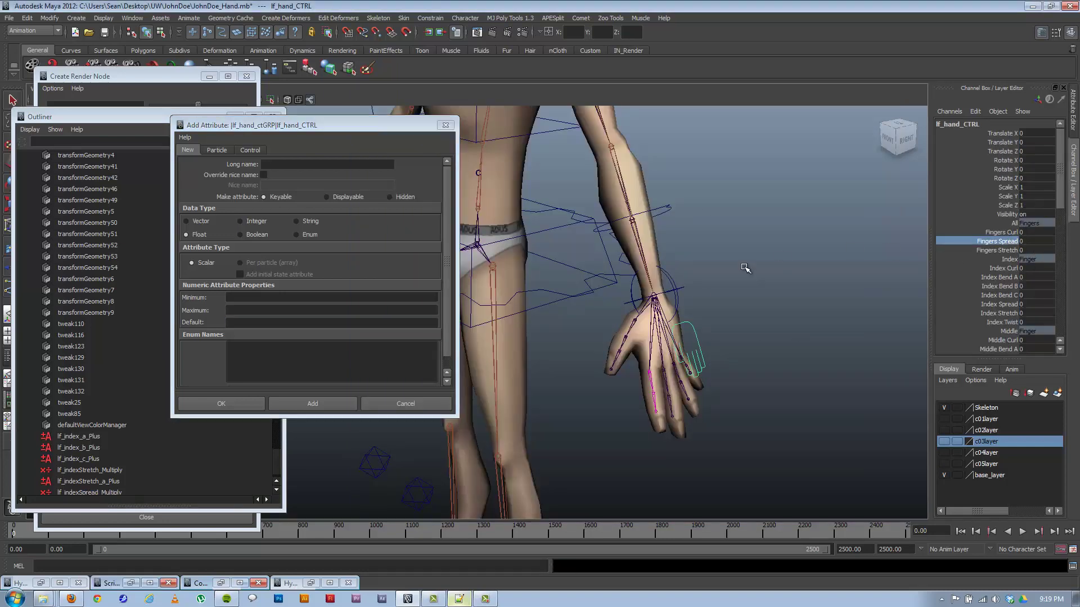
middle_click_drag(747, 268, 1025, 234)
key("ctrl+z")
left_click(1006, 251)
mouse_move(798, 275)
middle_mouse_down()
mouse_move(829, 275)
mouse_move(792, 263)
mouse_move(795, 274)
middle_mouse_up()
key("ctrl+z")
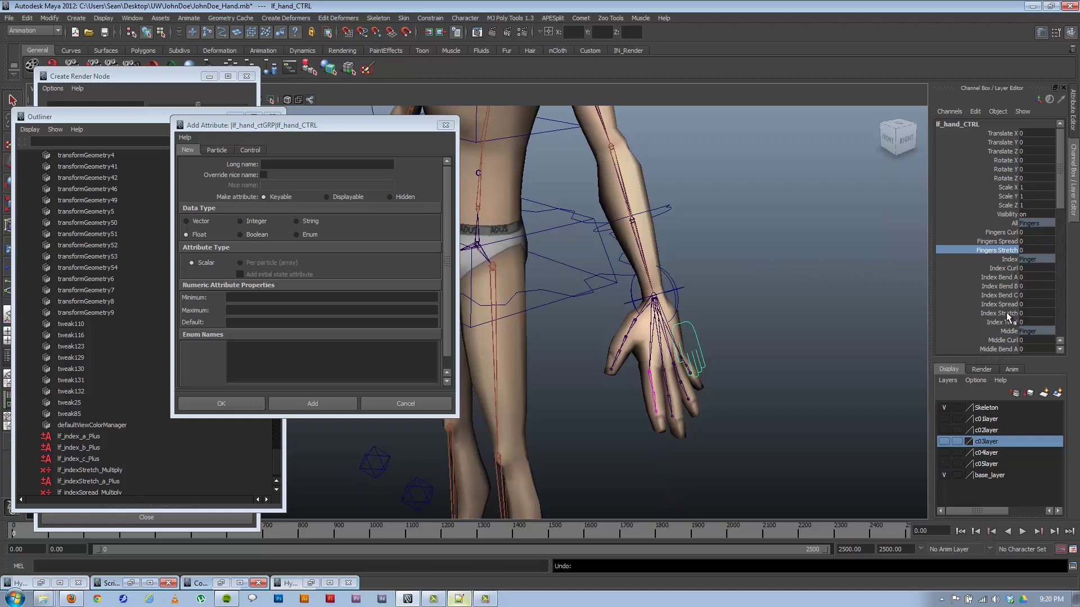
Test the hand control's Index Spread at about 44.5 and Index Stretch at about 1.2, undoing each change
left_click(1004, 305)
middle_click_drag(826, 293, 965, 272)
key("ctrl+z")
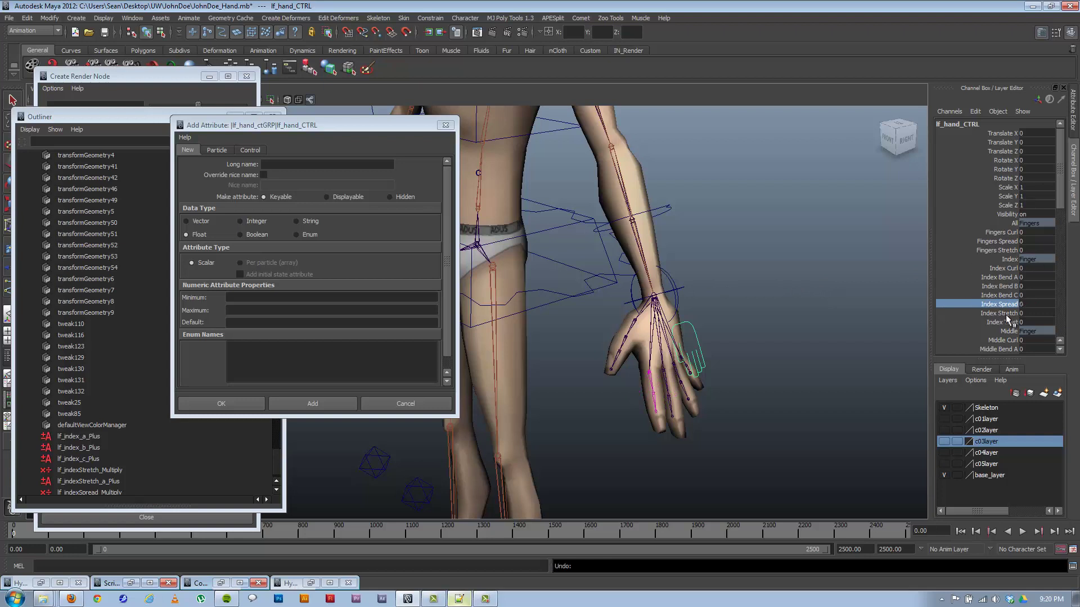
left_click(1007, 313)
mouse_move(801, 305)
middle_mouse_down()
mouse_move(839, 292)
mouse_move(802, 290)
middle_mouse_up()
key("ctrl+z")
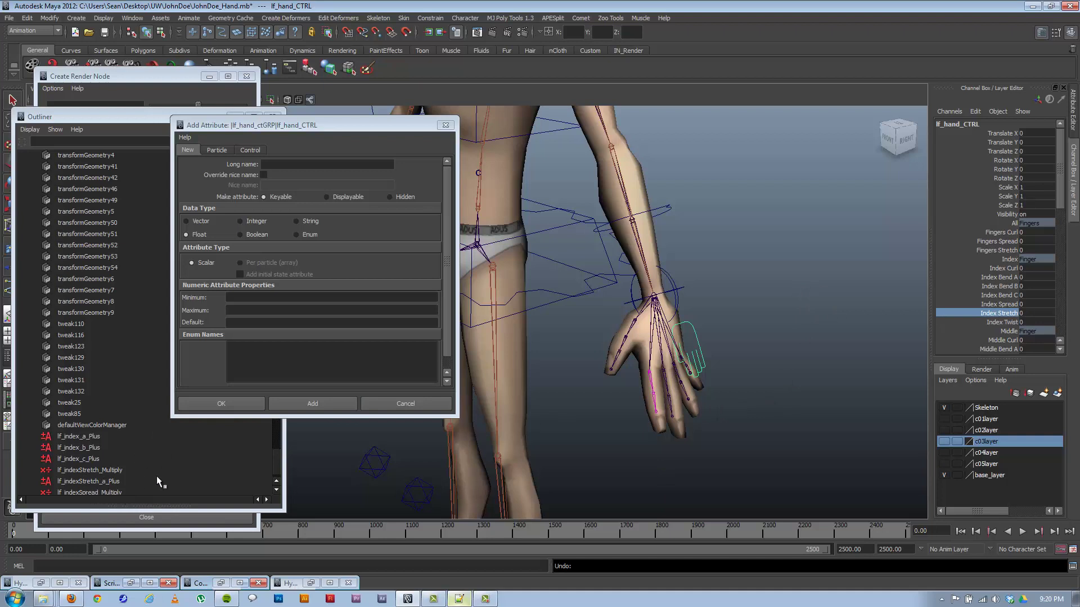
Compare the index spread and stretch utility nodes in the Outliner with the script in Notepad++, then return to Maya
left_click(272, 466)
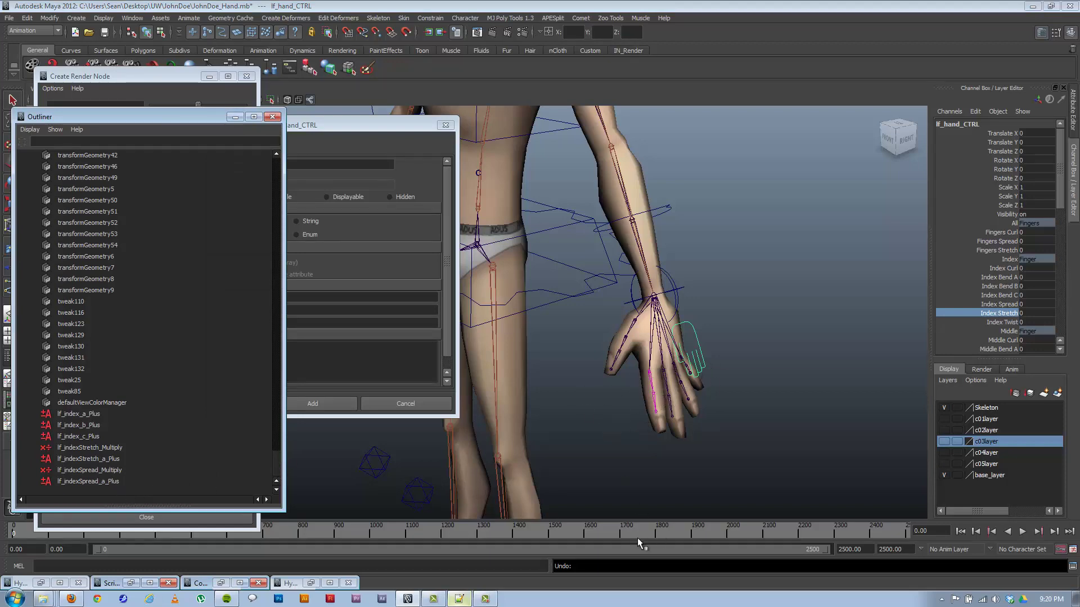
left_click(465, 602)
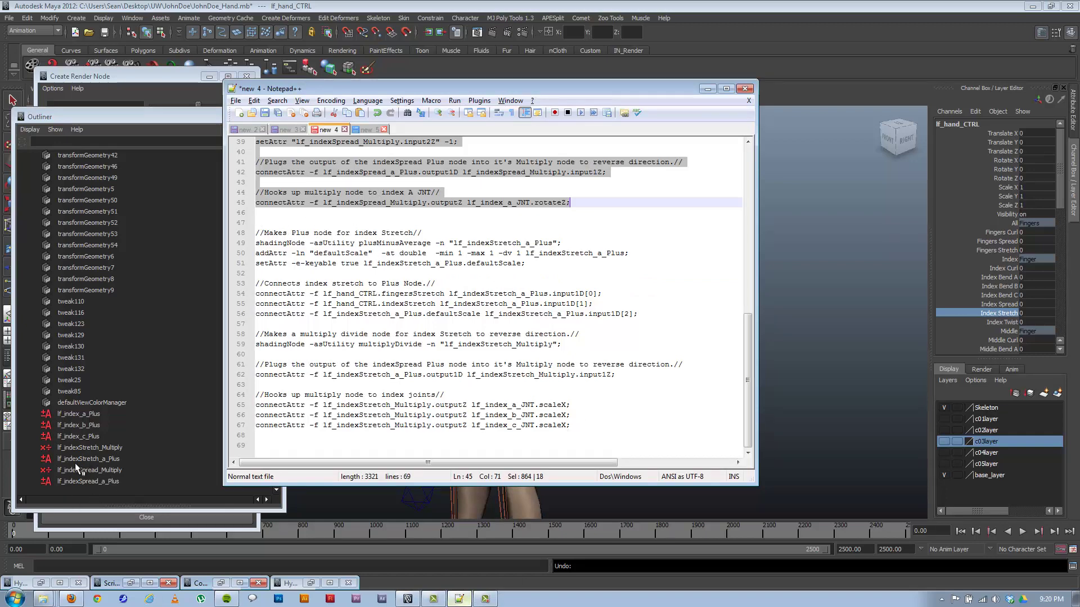
left_click(796, 83)
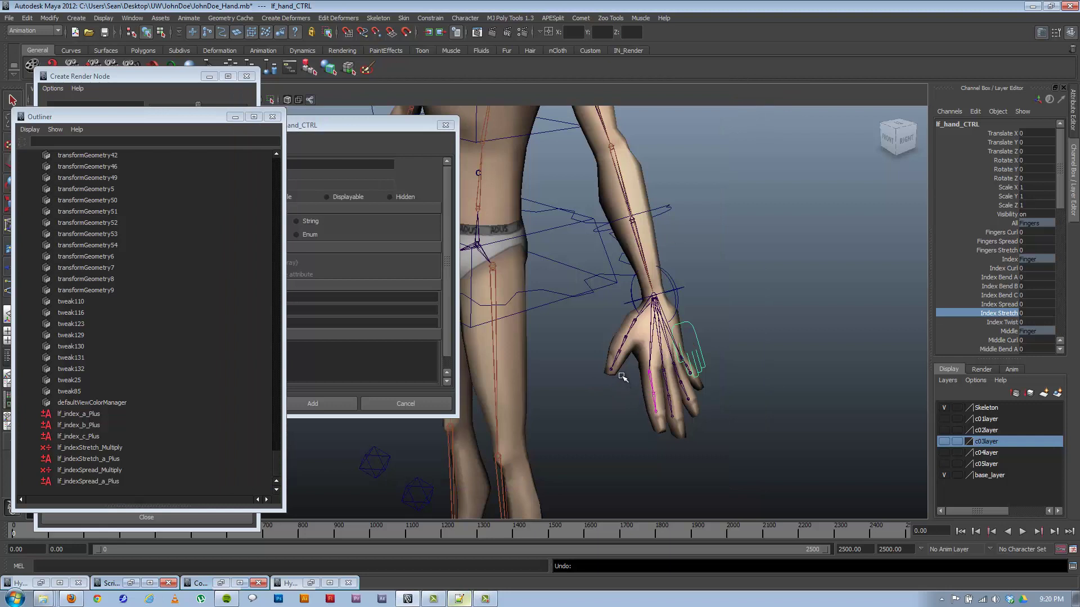
Select the left hand control and close its Add Attribute window
left_click_drag(622, 374, 762, 379, "alt")
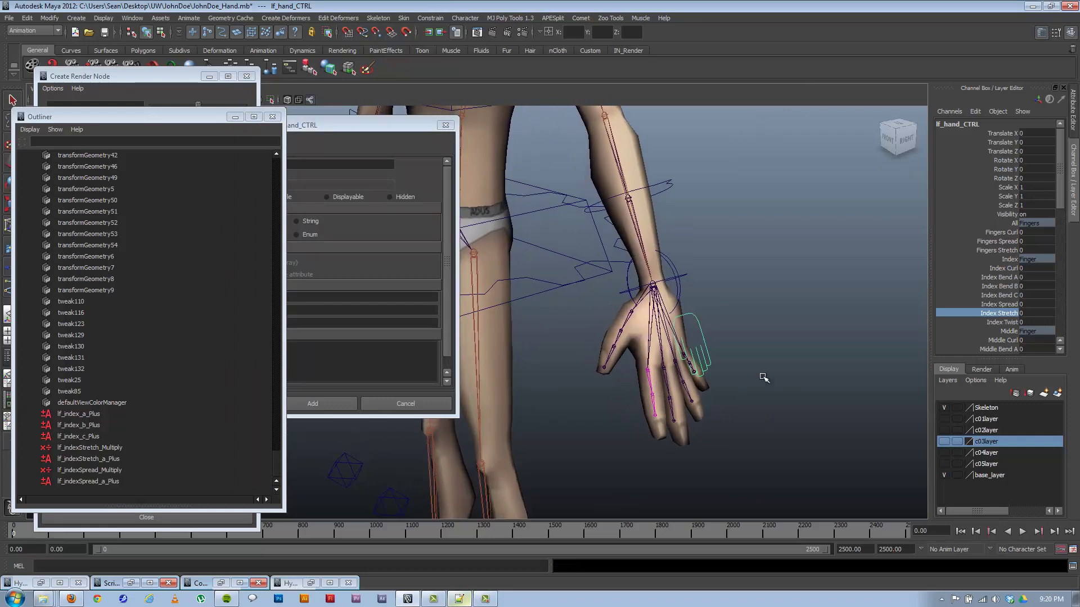
left_click(712, 353)
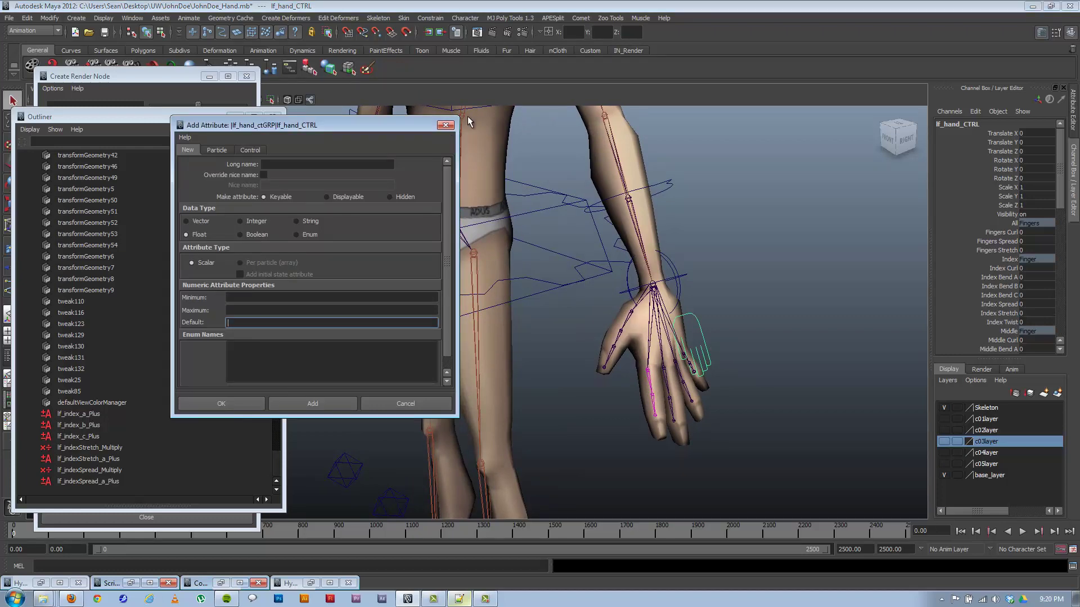
left_click(445, 124)
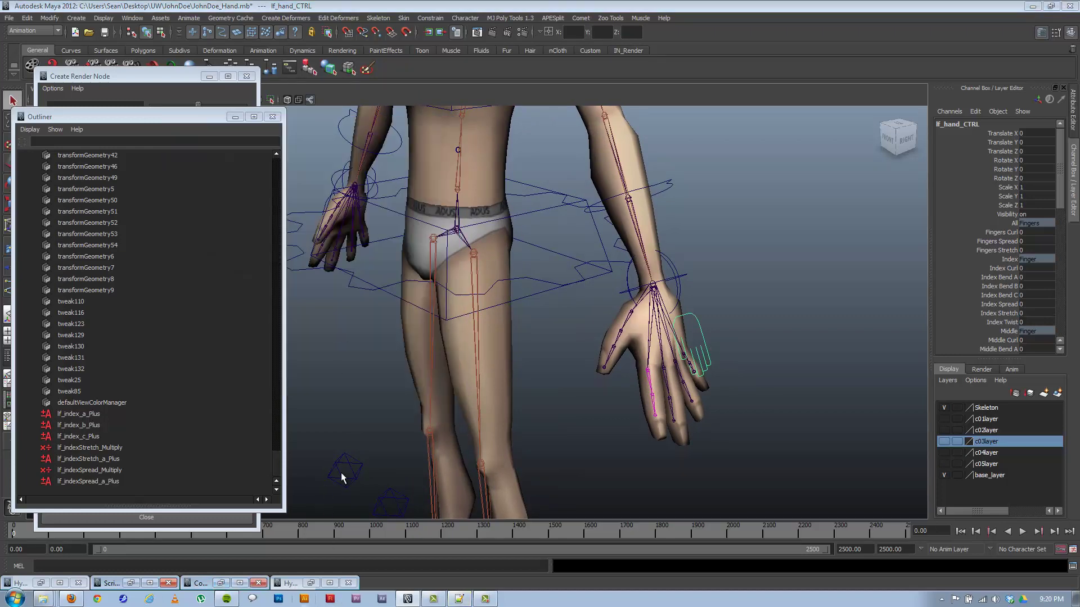
Restore the Connection Editor and load lf_hand_CTRL as the output object and lf_index_a_JNT as the input object
left_click(221, 582)
left_click_drag(561, 117, 243, 133)
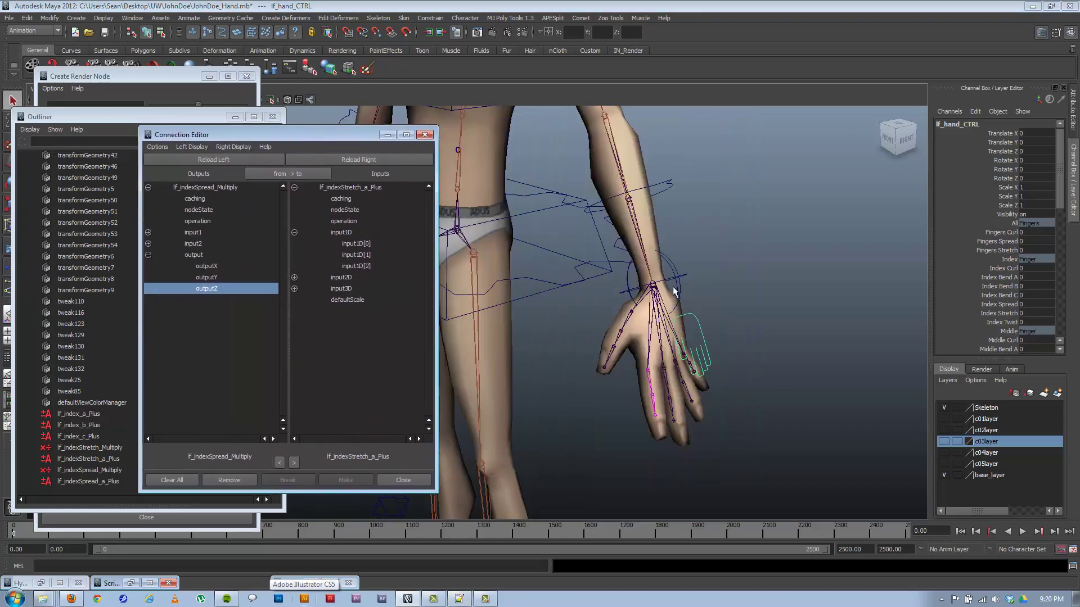
left_click(229, 159)
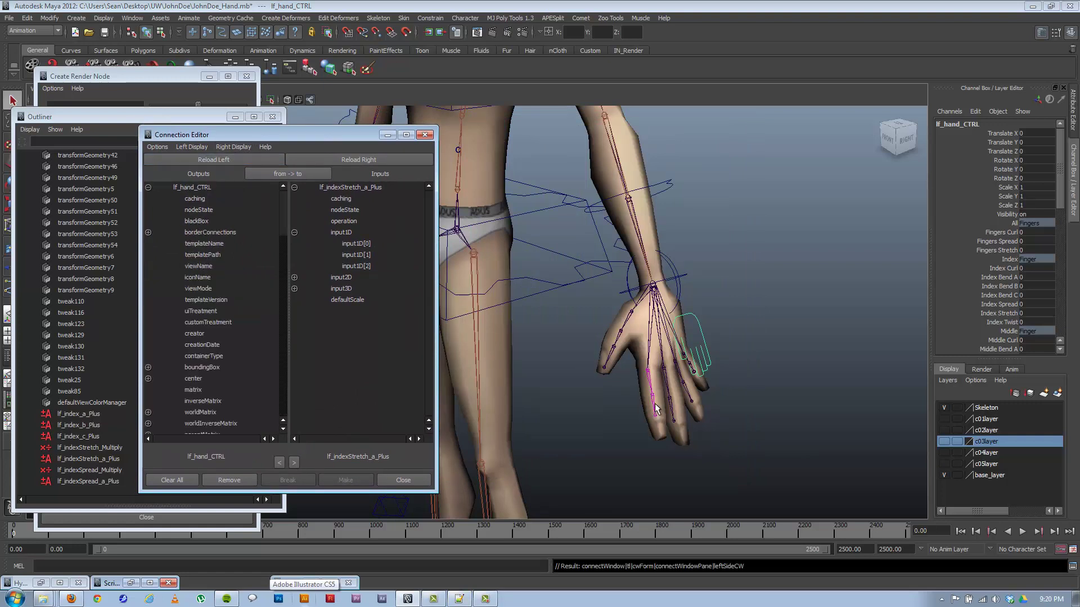
left_click(650, 387)
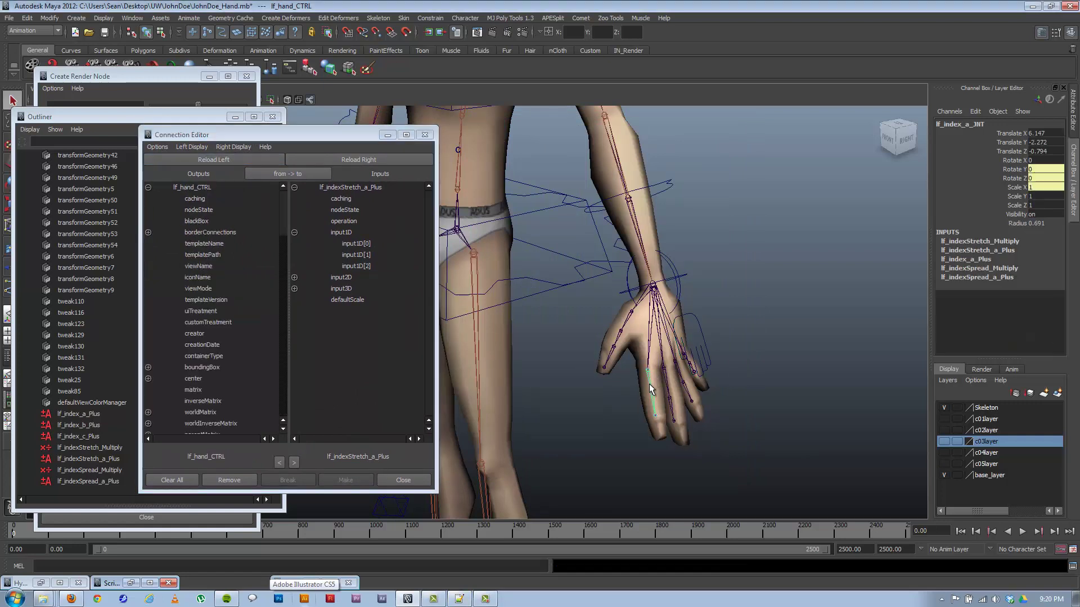
left_click(348, 159)
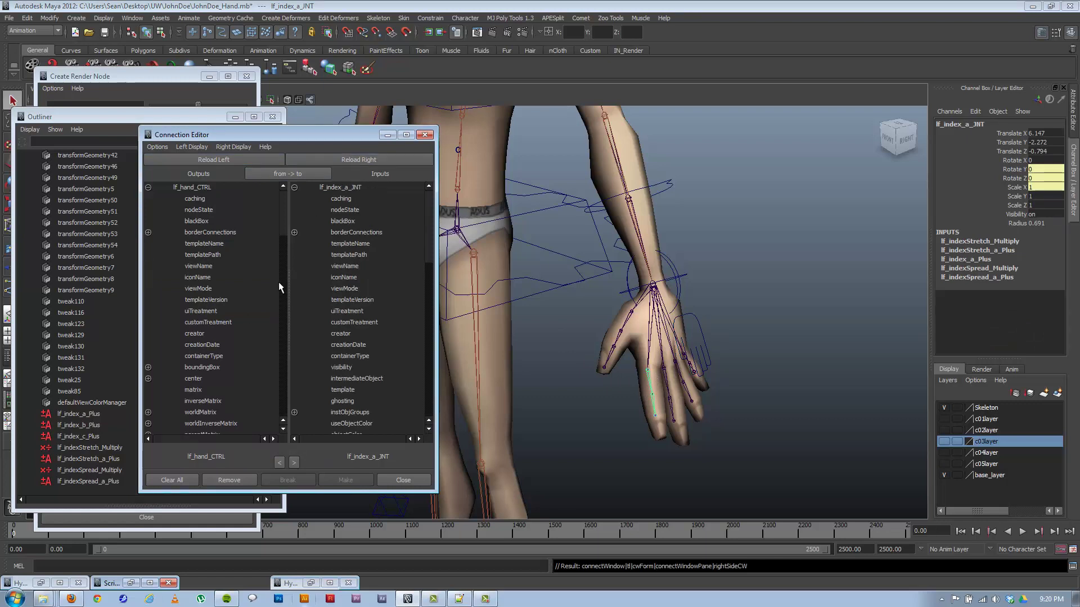
Connect the hand control's indexTwist attribute to rotateX of lf_index_a_JNT
left_click_drag(285, 204, 275, 323)
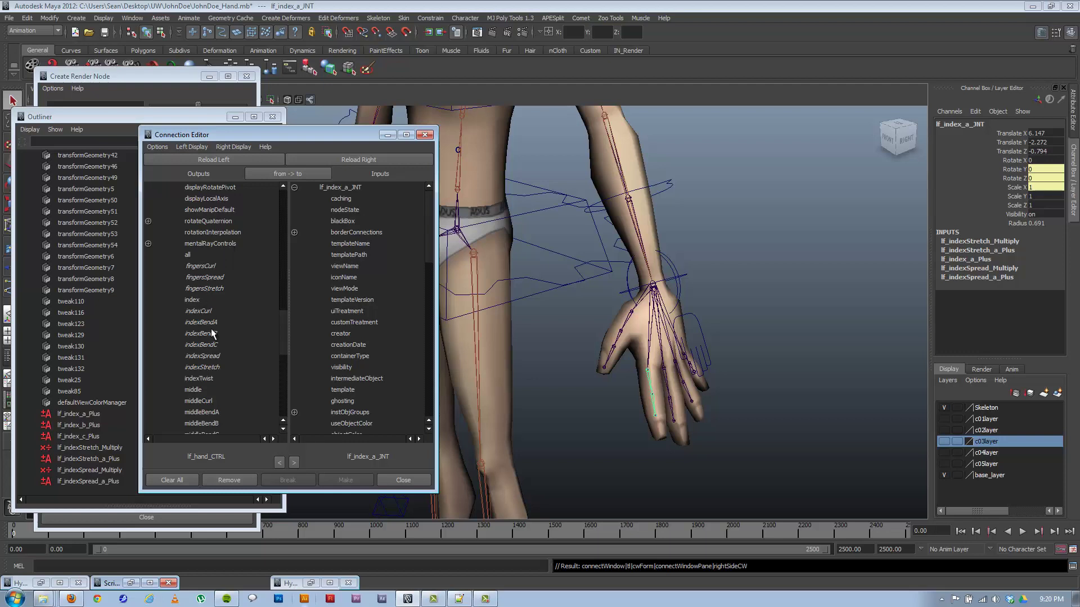
left_click(208, 378)
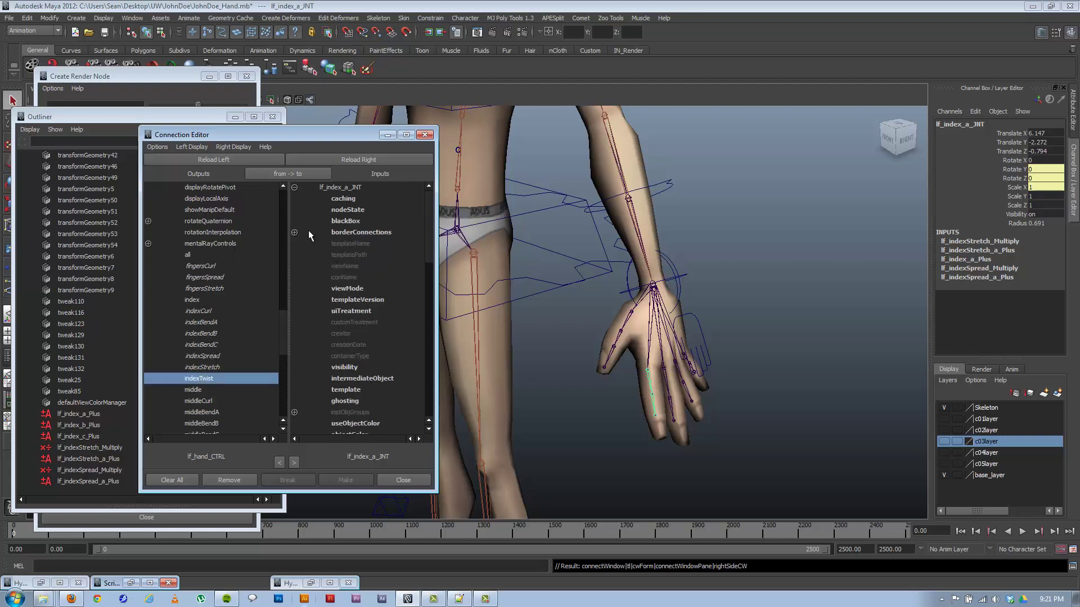
left_click_drag(428, 262, 340, 308)
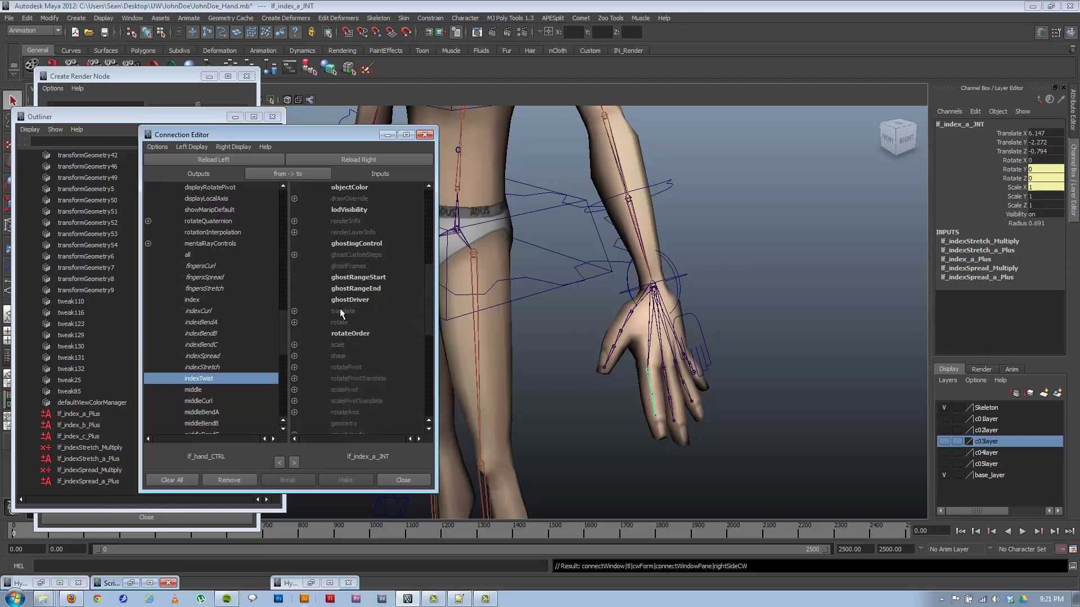
left_click(294, 323)
left_click(359, 334)
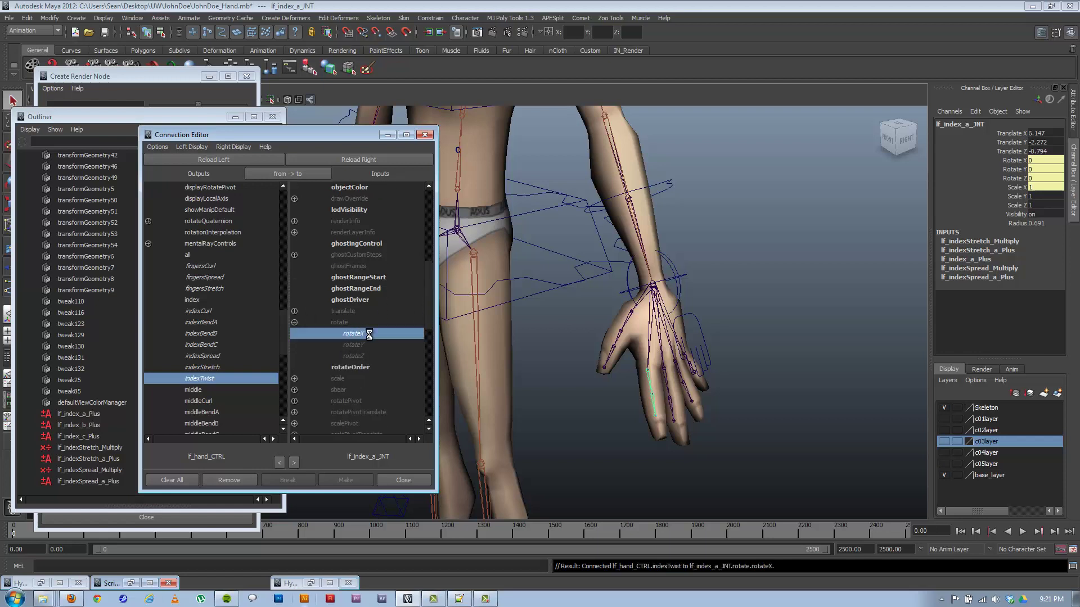
Create a locator and parent it to the lf_index_a_JNT joint
left_click(706, 350)
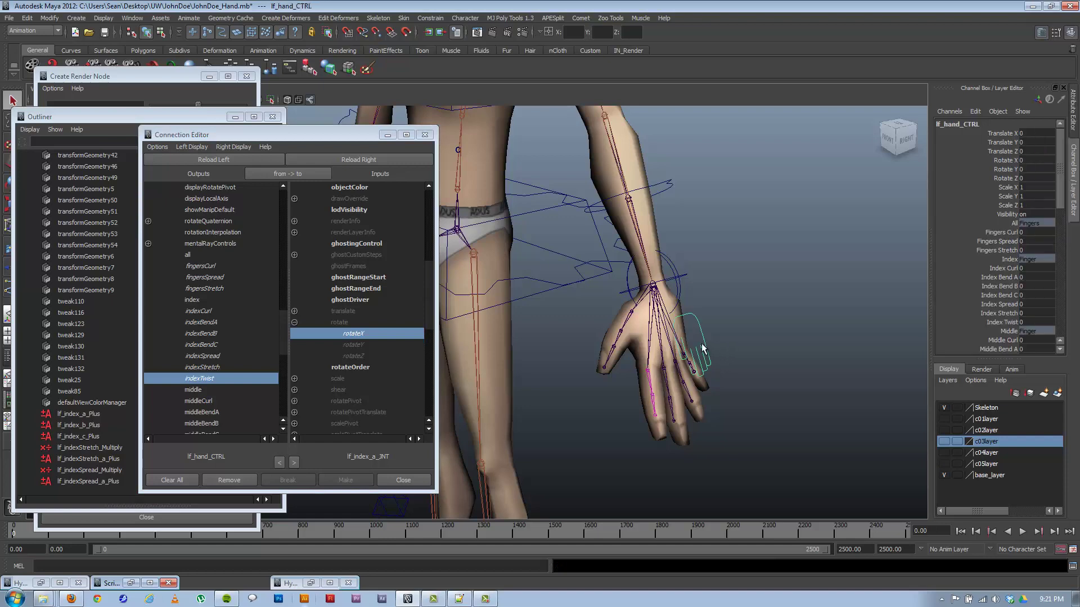
middle_click_drag(632, 321, 696, 325, "alt")
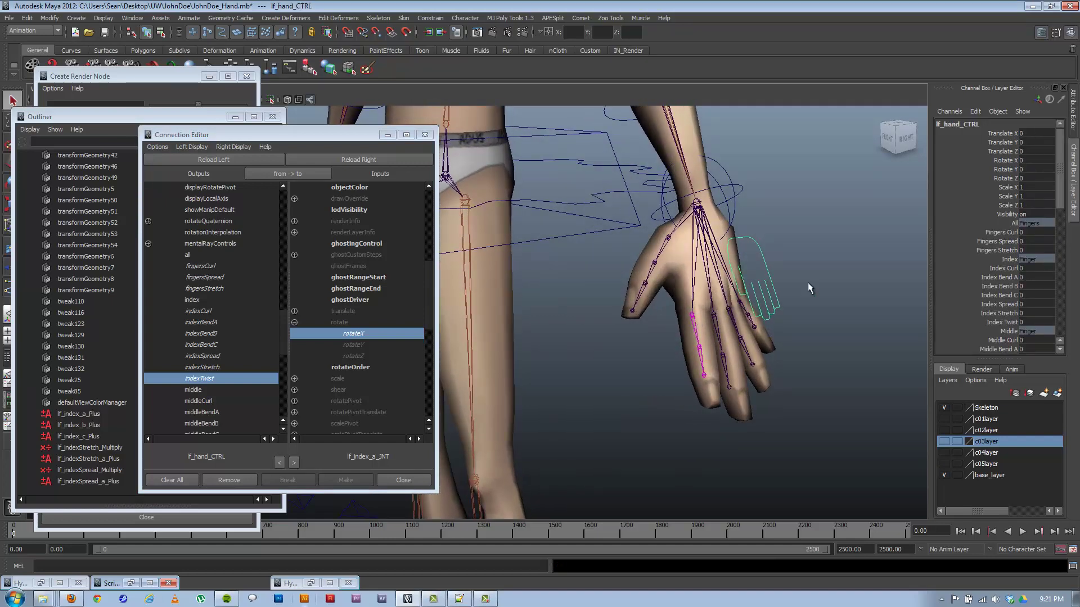
left_click(106, 18)
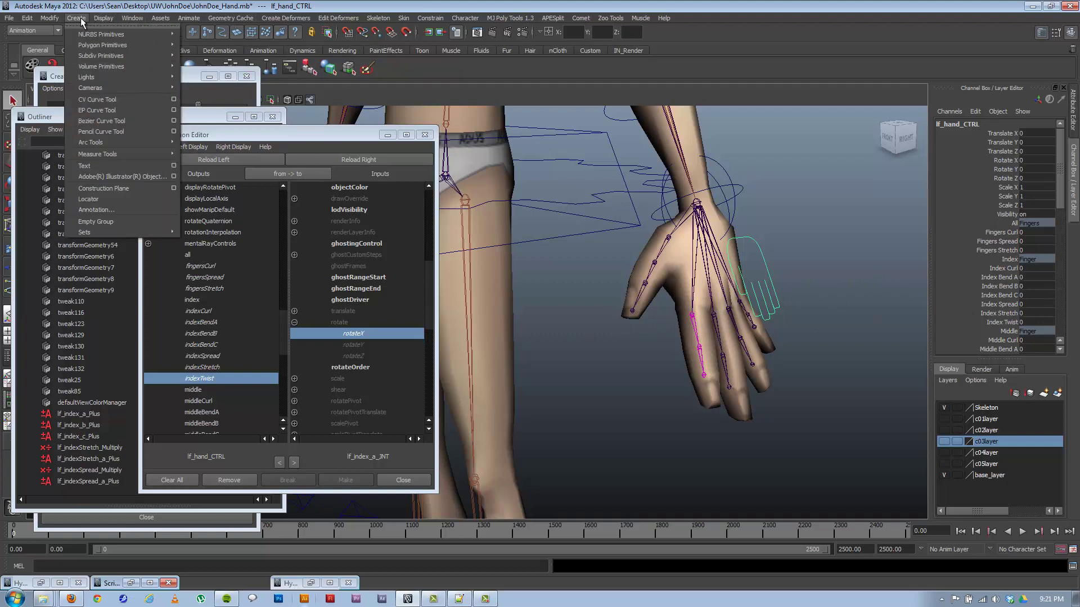
left_click(101, 200)
left_click(697, 328, "shift")
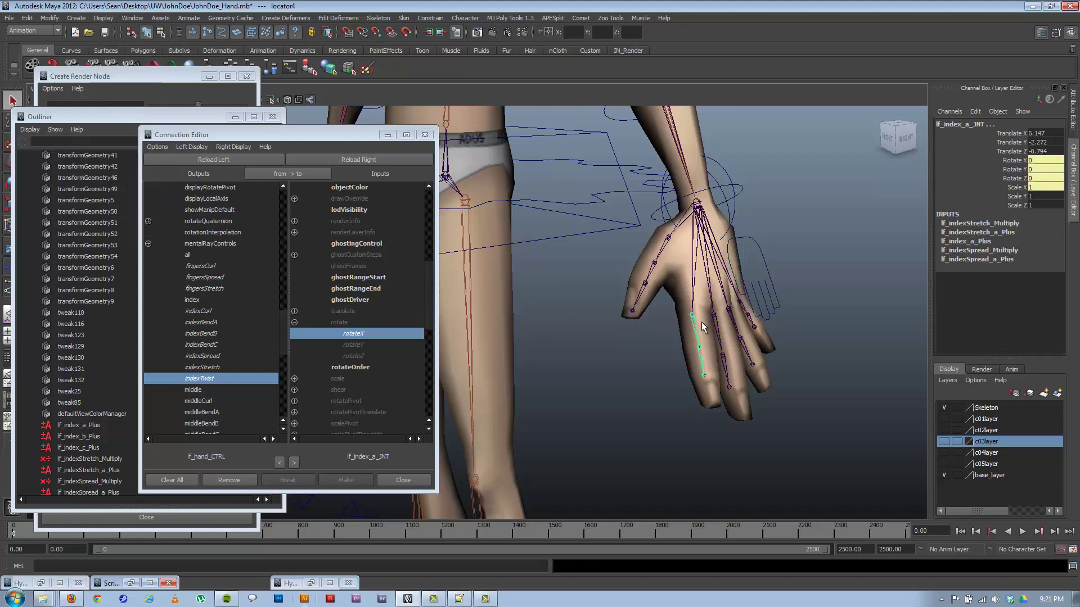
Set the locator's translation and rotation to 0 and its scale to 2 on all axes
mouse_move(1054, 172)
left_mouse_down()
mouse_move(1041, 126)
mouse_move(1039, 178)
left_mouse_up()
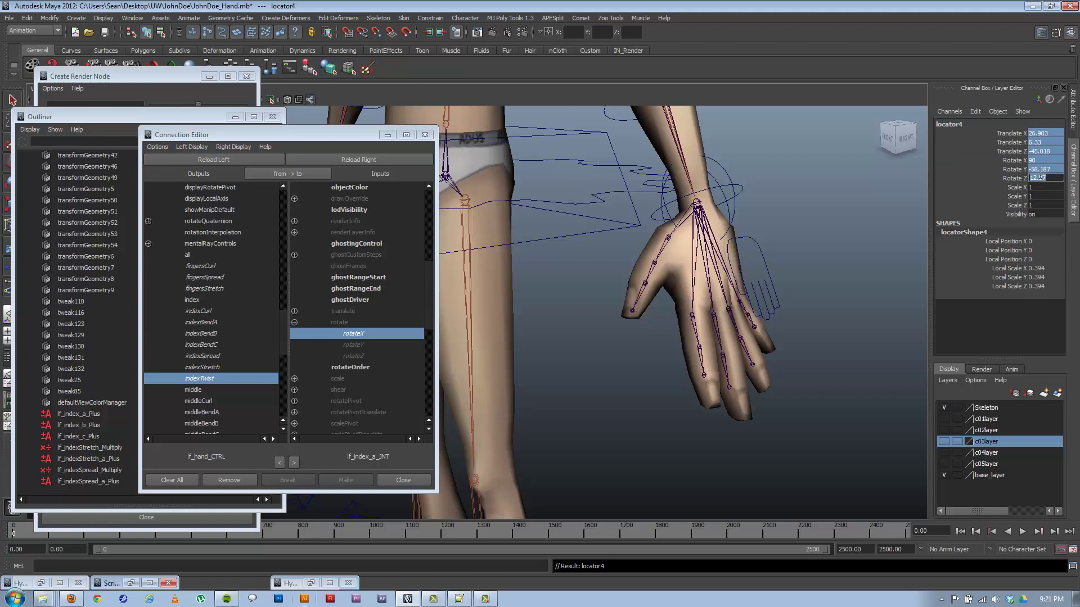
type("0")
key("Return")
left_click_drag(1038, 189, 1040, 204)
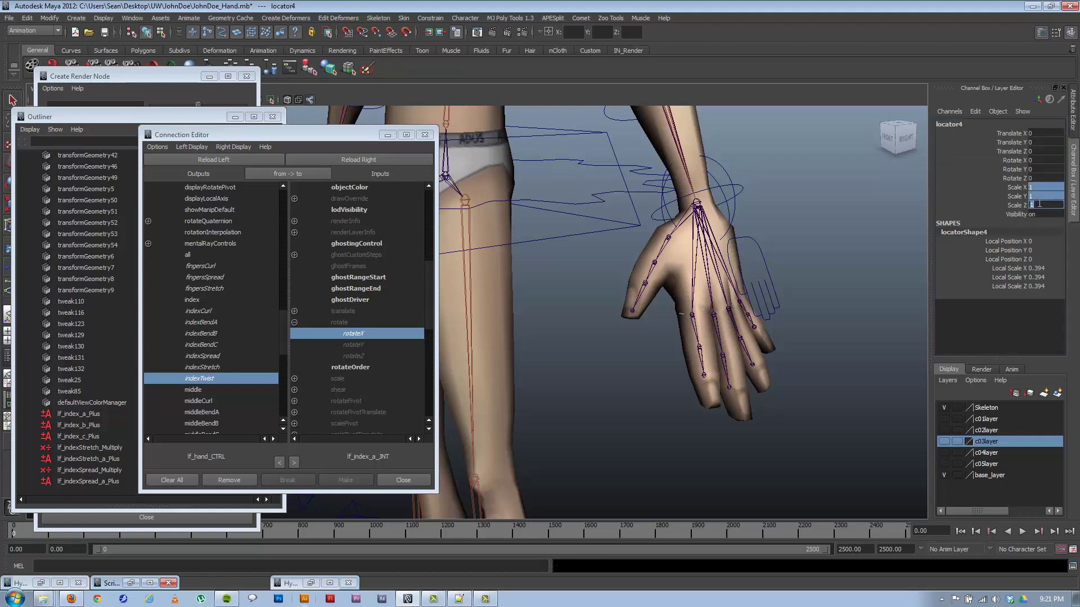
Test the hand control's Index Twist down to about -32.8 and undo the change
left_click(784, 284)
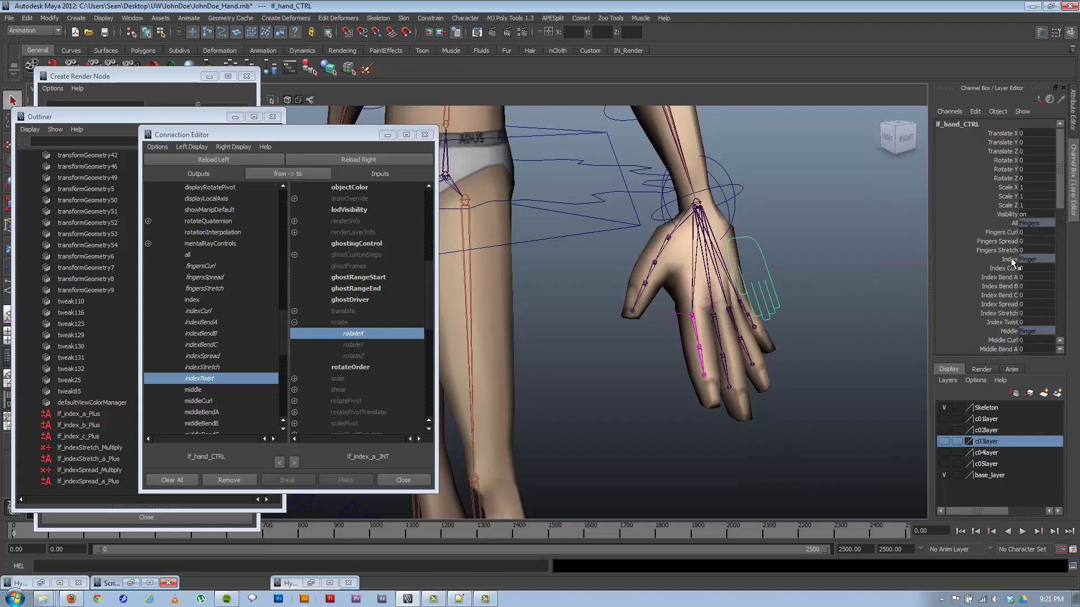
left_click(1003, 322)
middle_click_drag(752, 301, 823, 281)
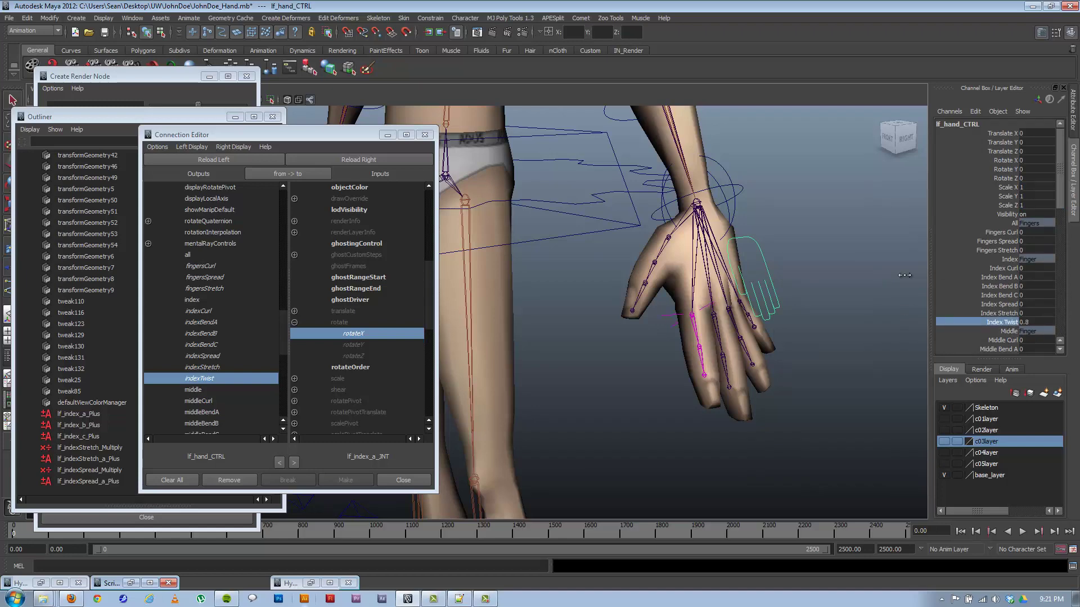
middle_click_drag(905, 275, 606, 281)
key("ctrl+z")
Delete the helper locator on the index finger joint
left_click(673, 315)
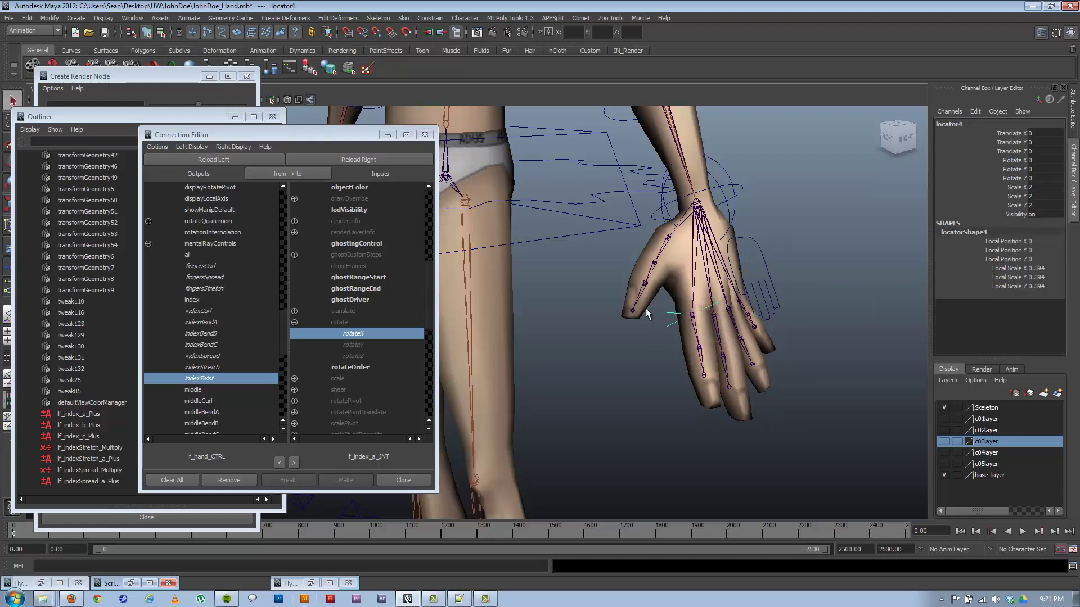
left_click(744, 323)
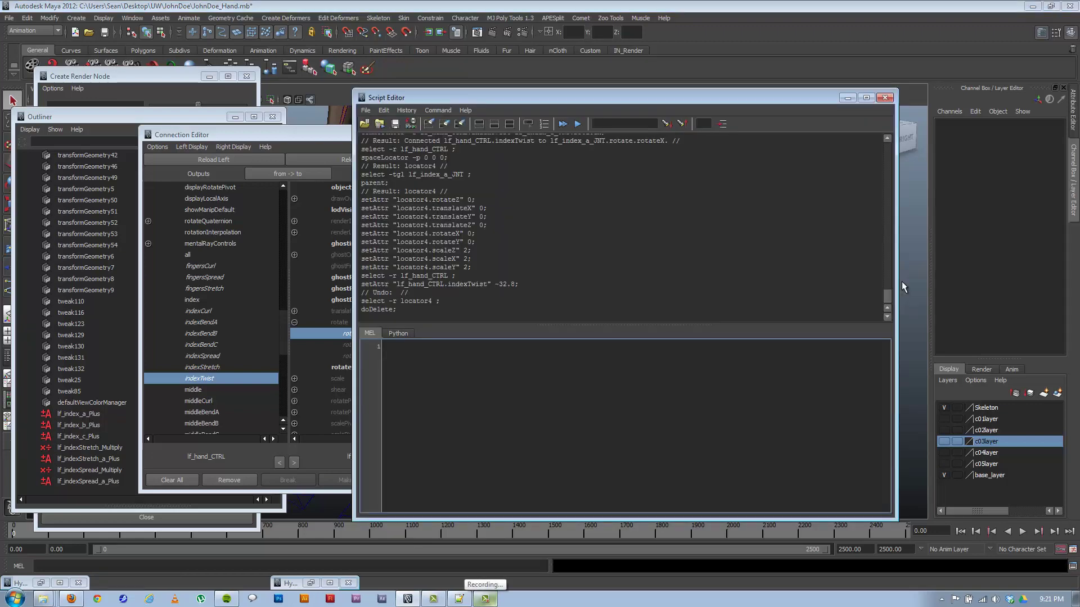
Copy the indexTwist to rotateX connectAttr command from the Script Editor history to the end of the Notepad++ script
scroll(887, 287, "up", 5)
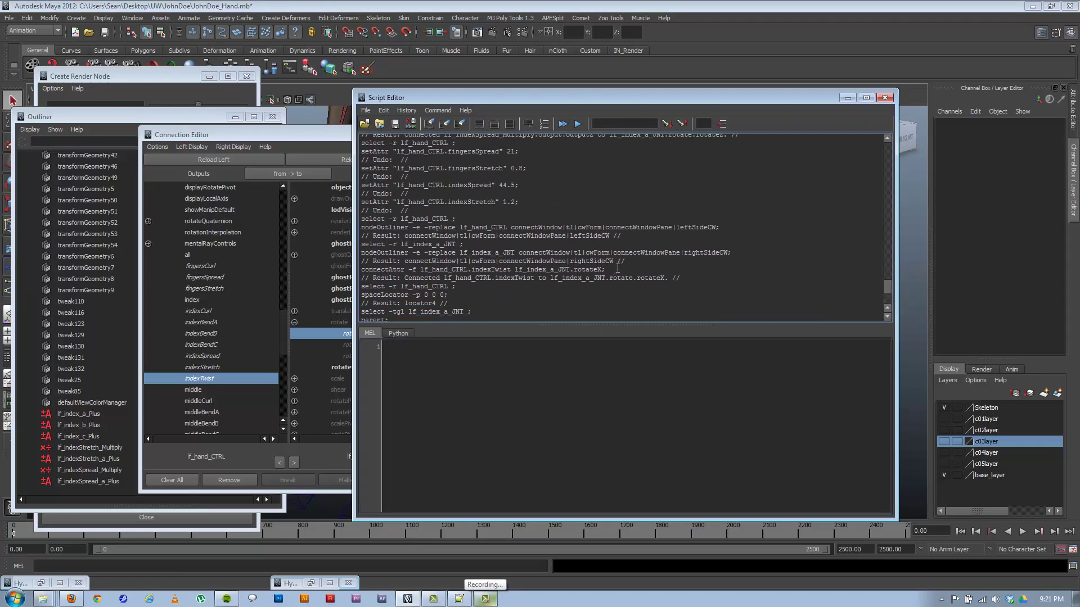
left_click_drag(618, 270, 337, 271)
key("ctrl+c")
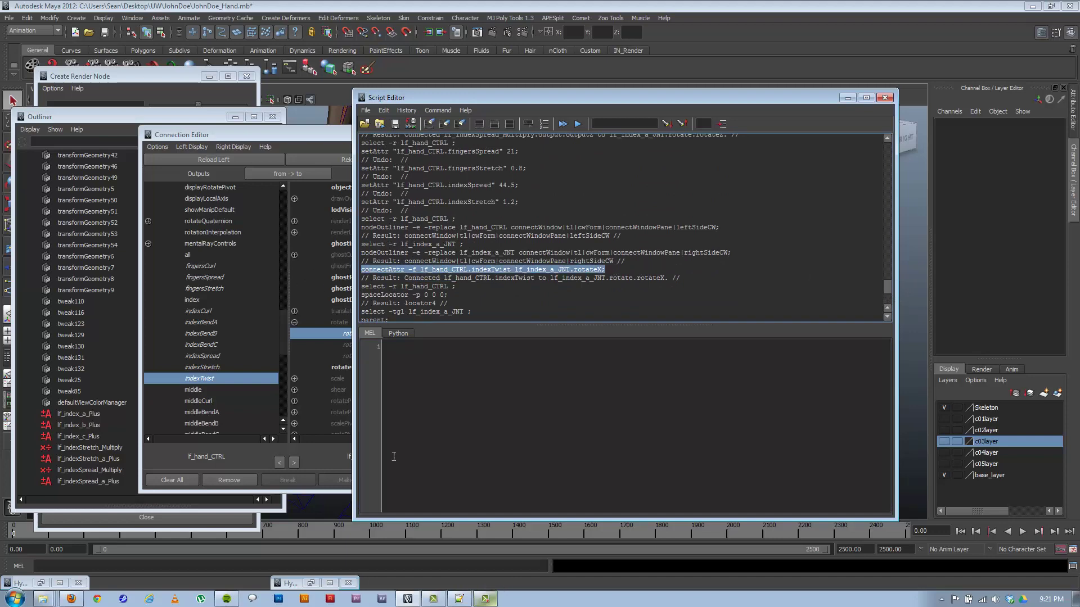
left_click(459, 598)
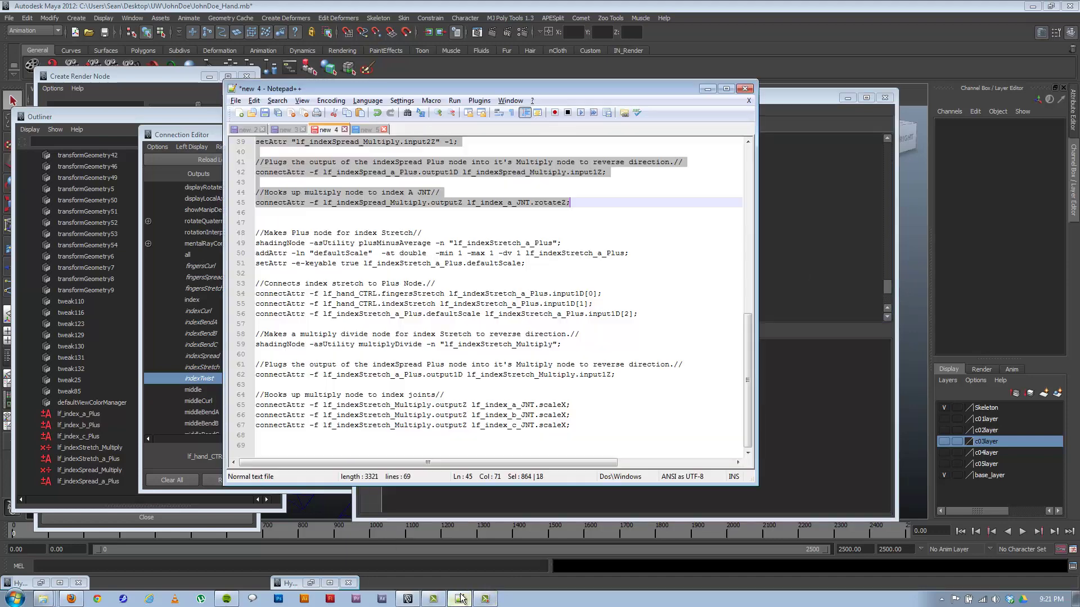
left_click(306, 448)
key("ctrl+v")
Add the comment "//Connectes in index twist attribute to rotate x in index A//" above the indexTwist connectAttr line
left_click(332, 438)
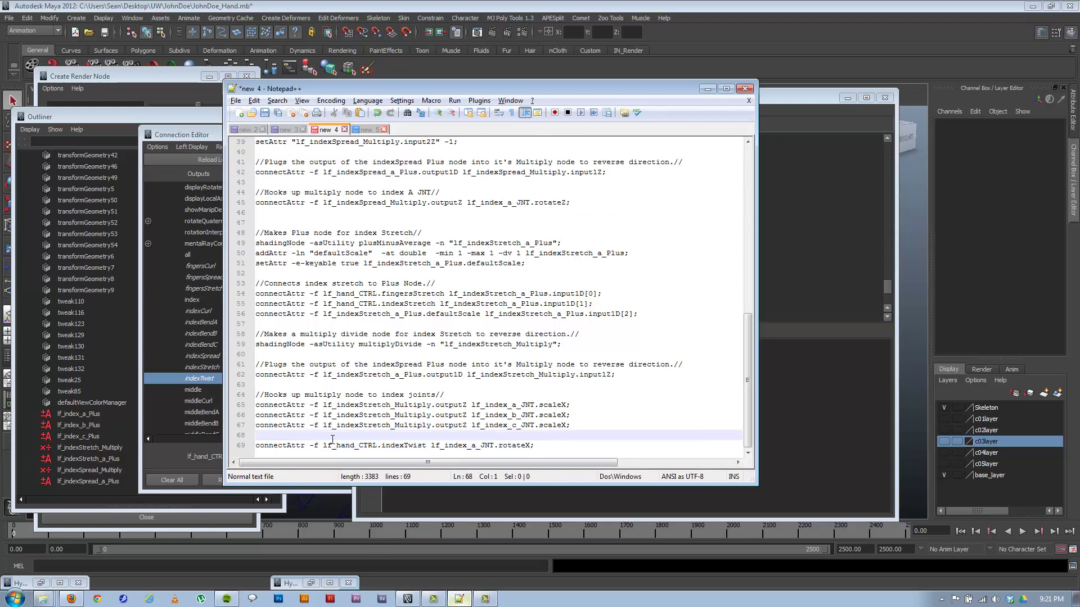
key("Return")
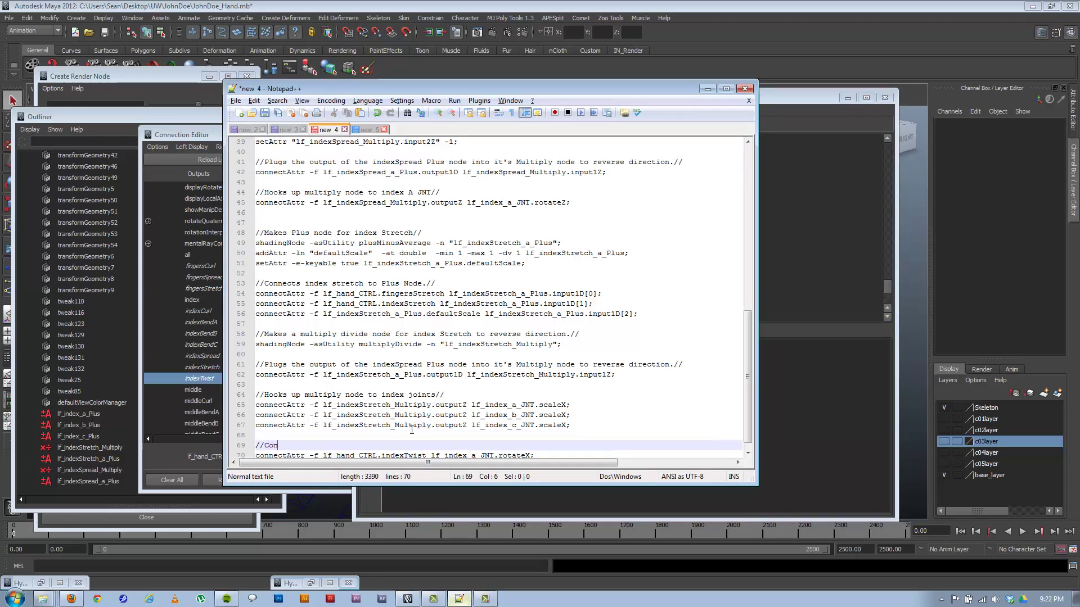
type("//Connectes in index twist attribute to rot")
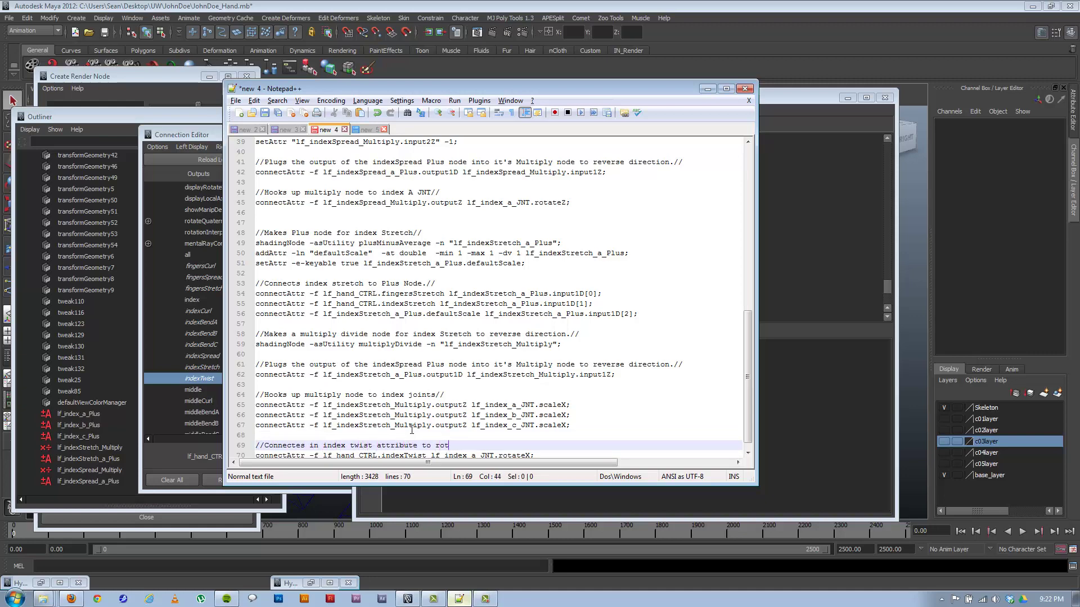
type("ate x in index A//")
left_click_drag(748, 351, 739, 153)
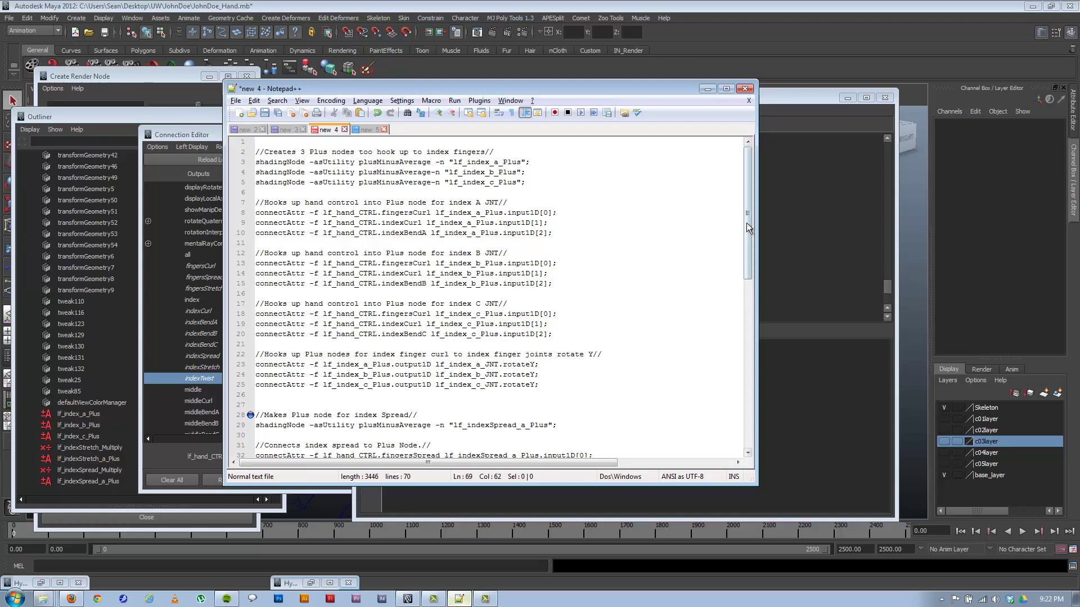
Copy the entire index finger script from the new 4 document into the empty new 5 document
left_click_drag(747, 223, 745, 403)
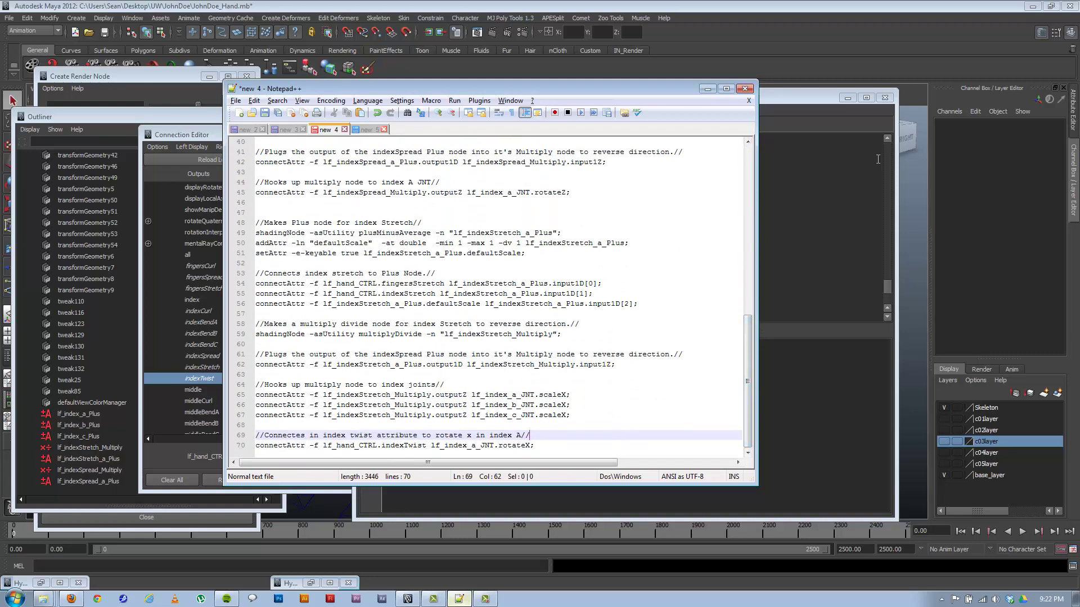
left_click_drag(696, 89, 524, 107)
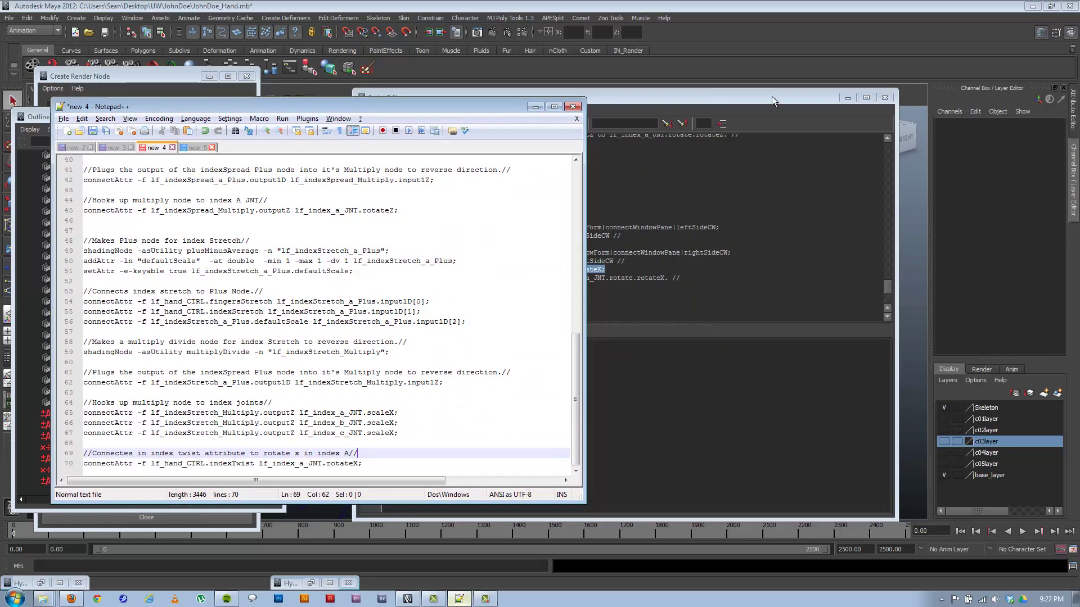
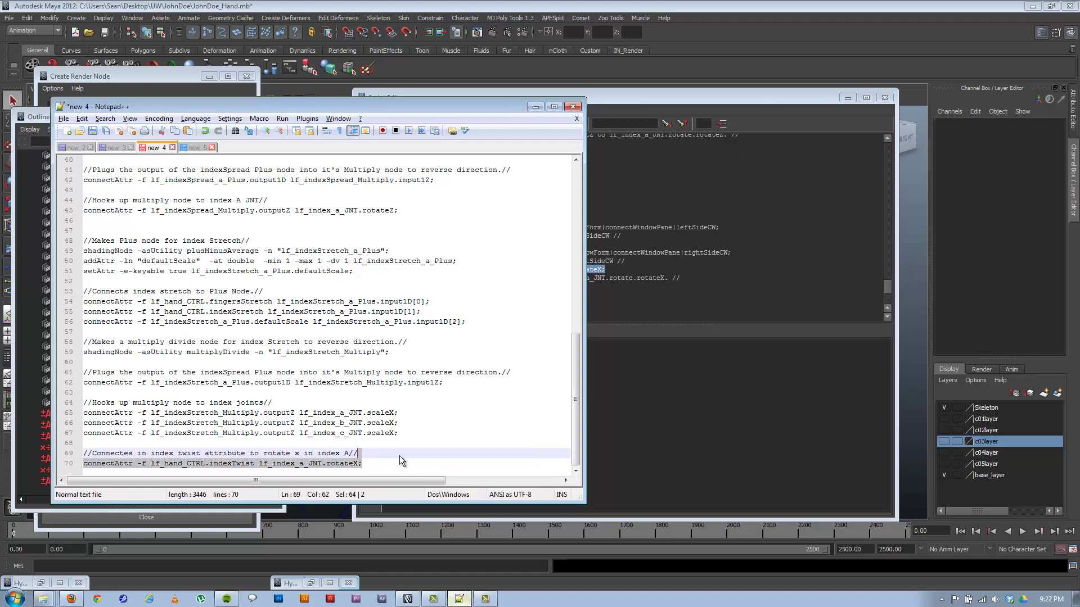
key("ctrl+a")
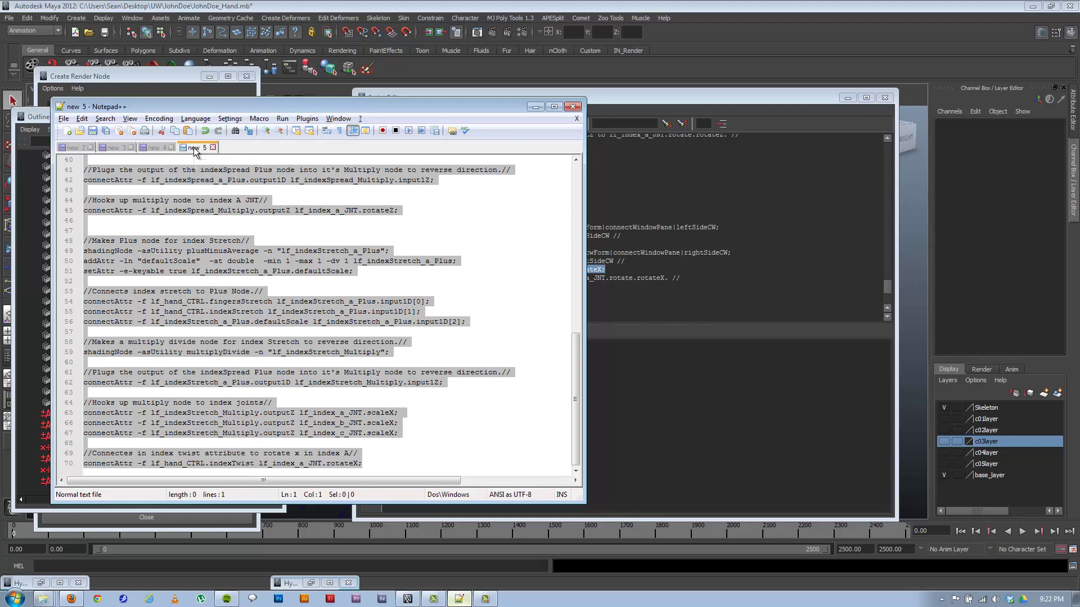
left_click(195, 148)
key("ctrl+v")
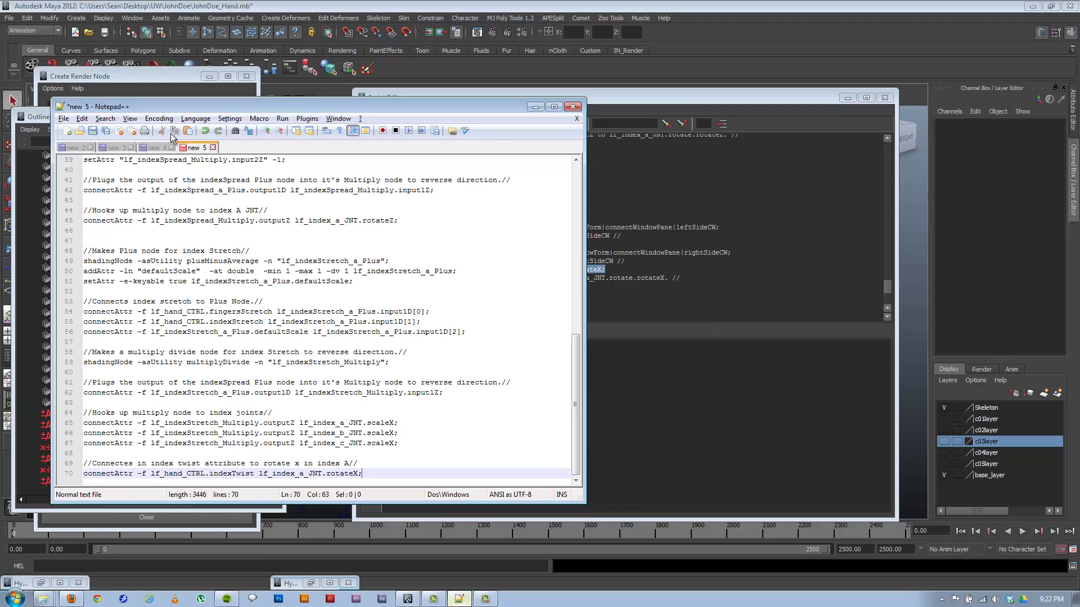
Replace every occurrence of "index" with "middle" in the new 5 script
left_click(64, 118)
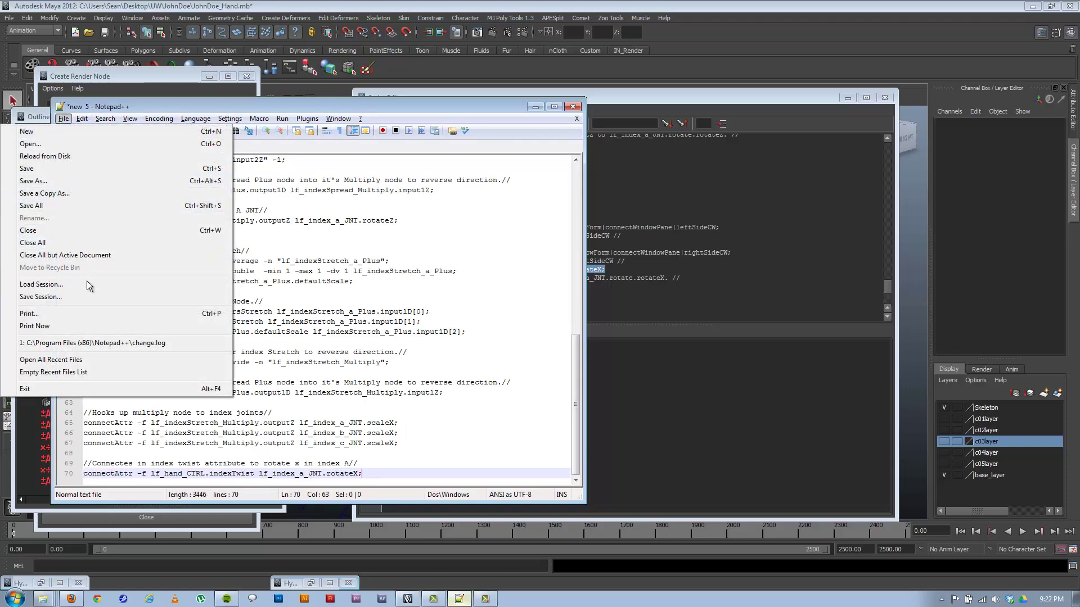
mouse_move(82, 120)
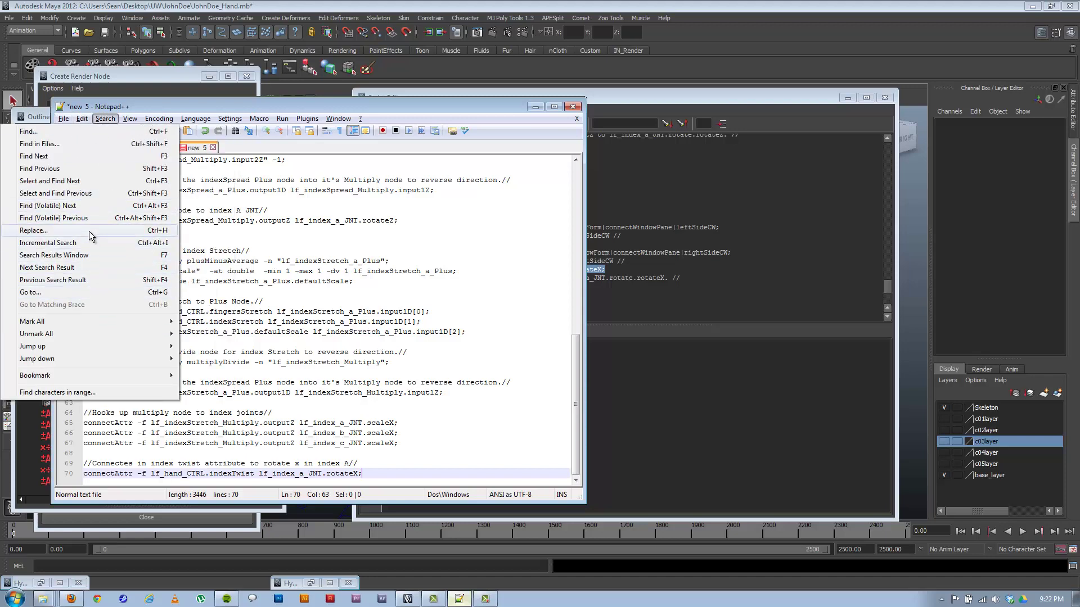
left_click(89, 231)
type("index")
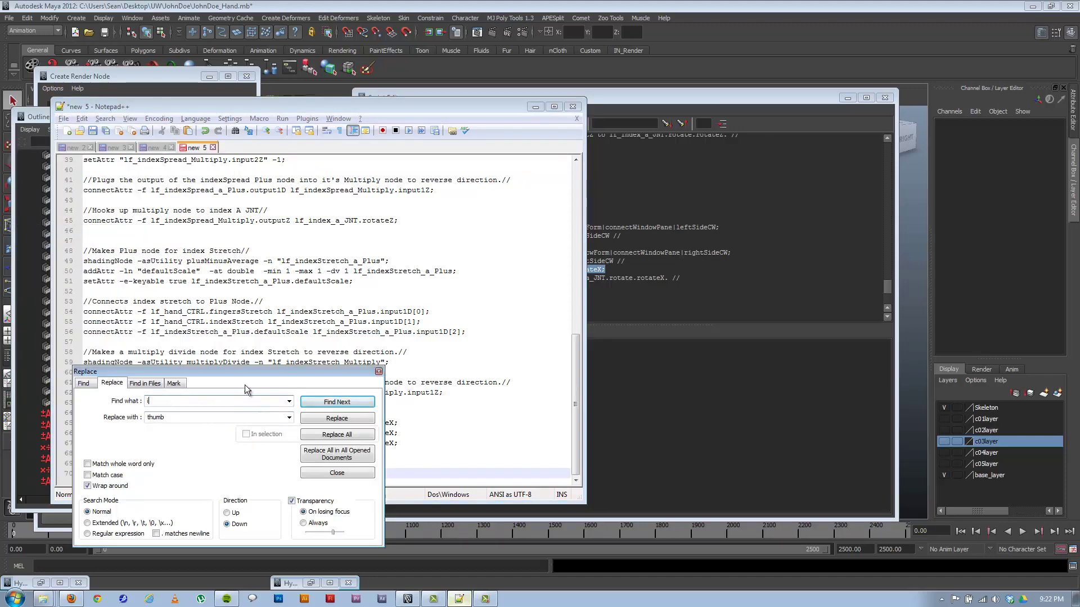
key("Tab")
type("midd")
left_click(341, 434)
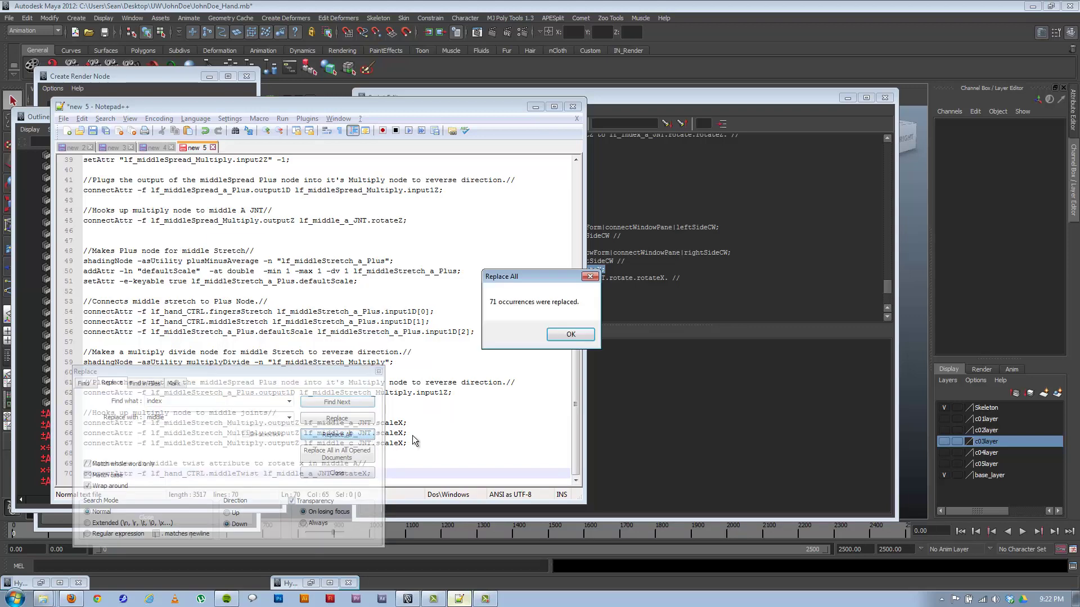
left_click(570, 334)
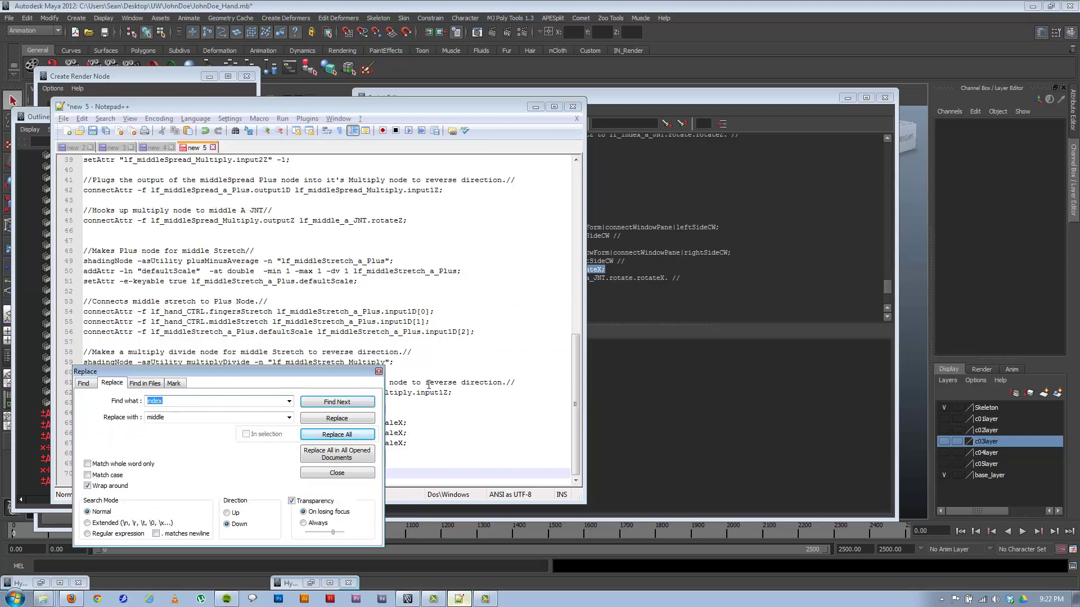
Copy the middle finger script into the MEL input of Maya's Script Editor and execute it
left_click(482, 425)
left_click(721, 393)
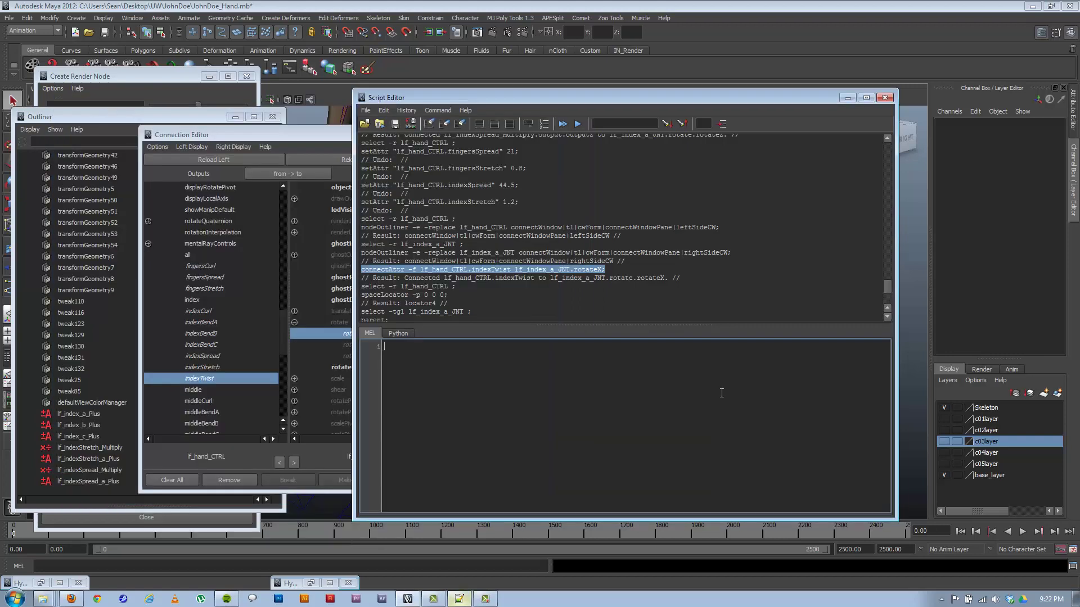
key("ctrl+v")
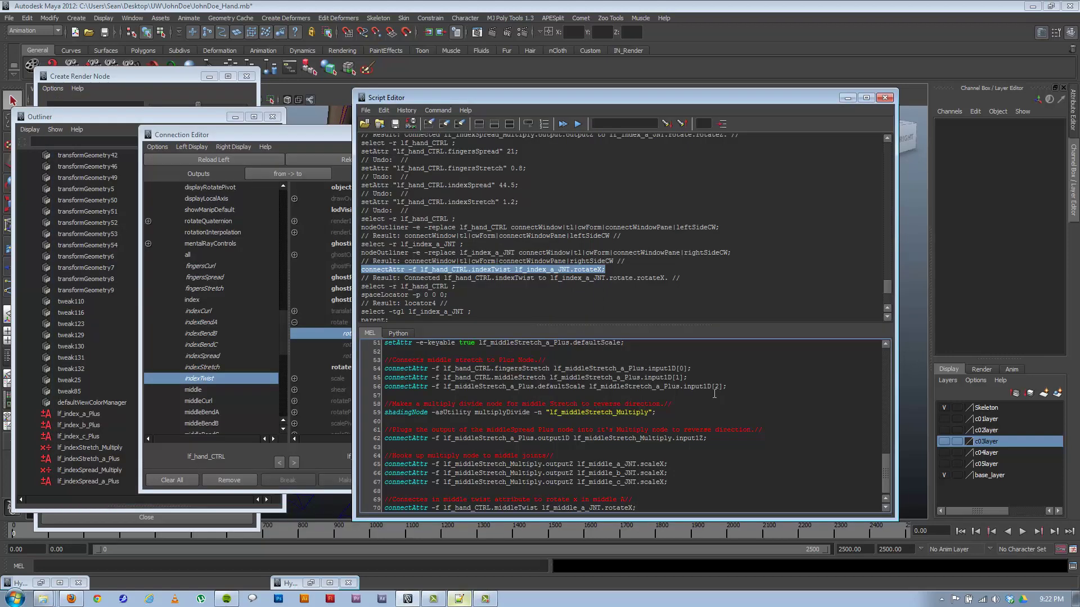
key("ctrl+Return")
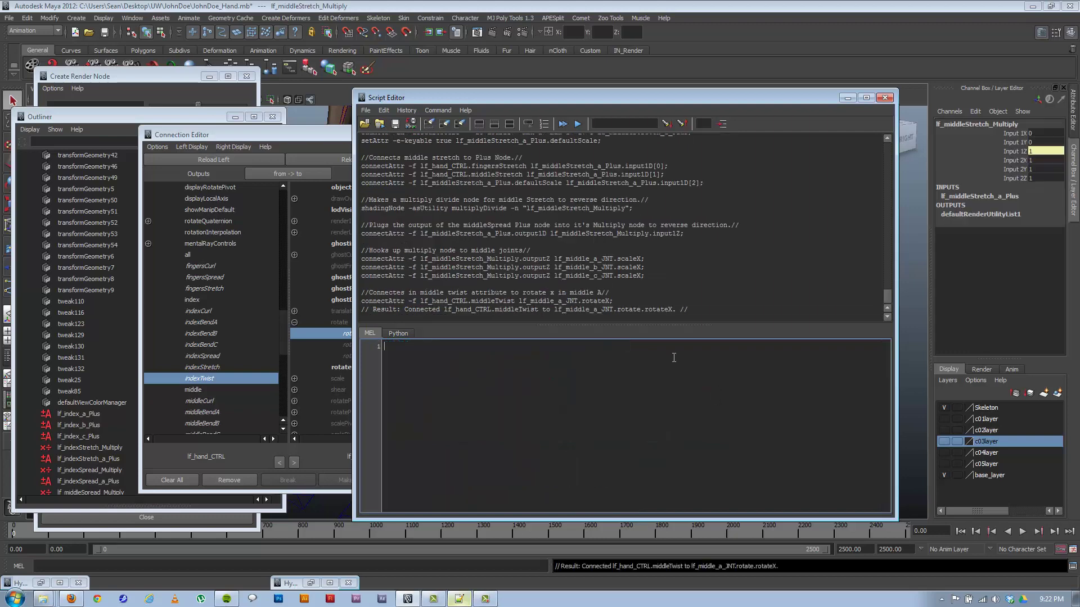
Minimize the Script Editor, select the left hand control and test its Middle Curl attribute with the hand in view
left_click(846, 99)
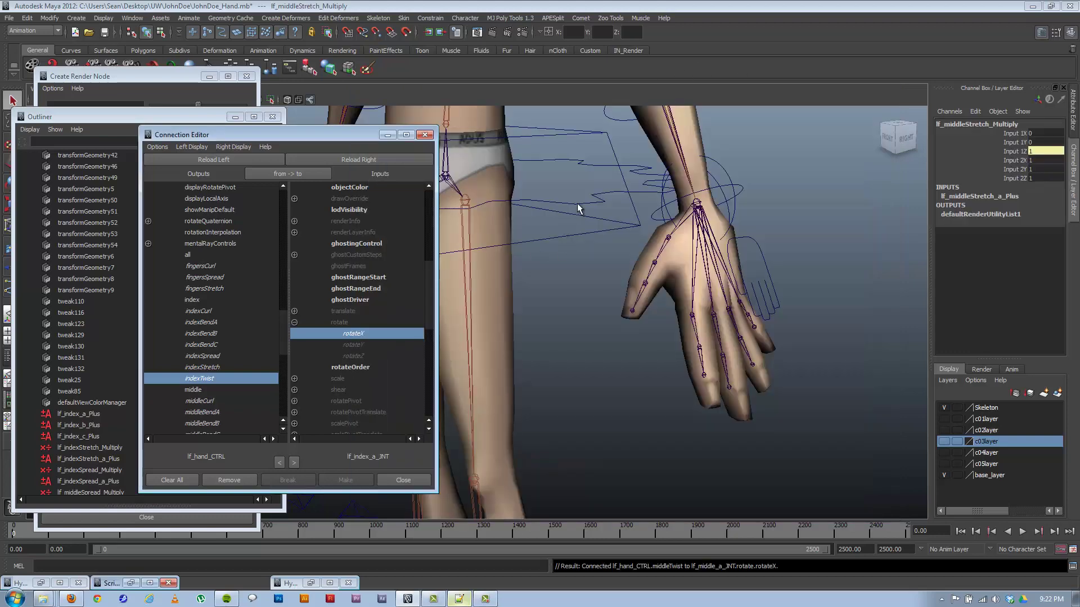
left_click(772, 284)
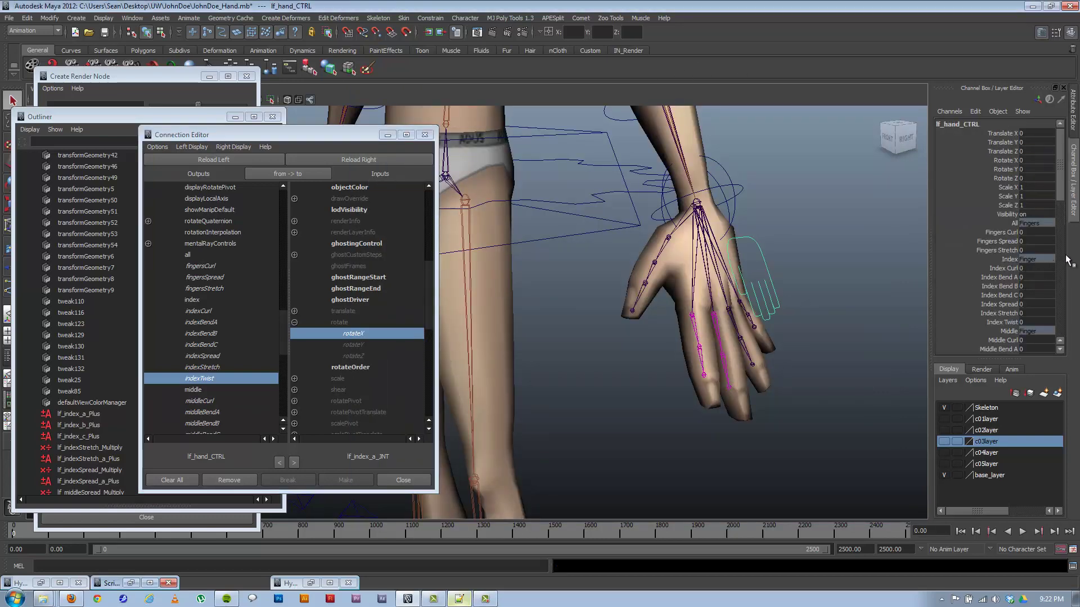
scroll(1065, 195, "down", 2)
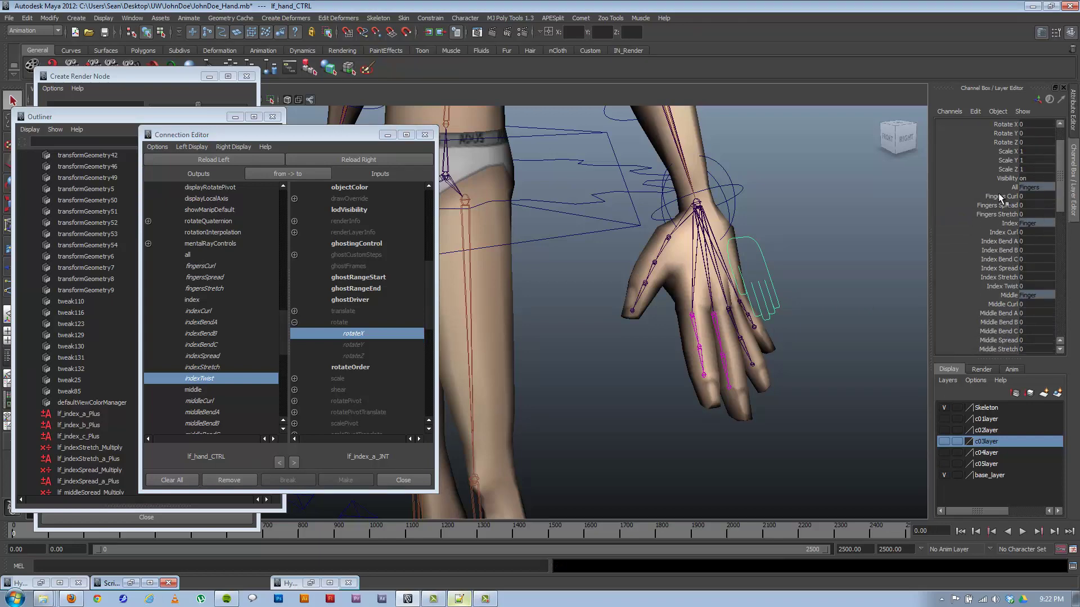
left_click(1007, 304)
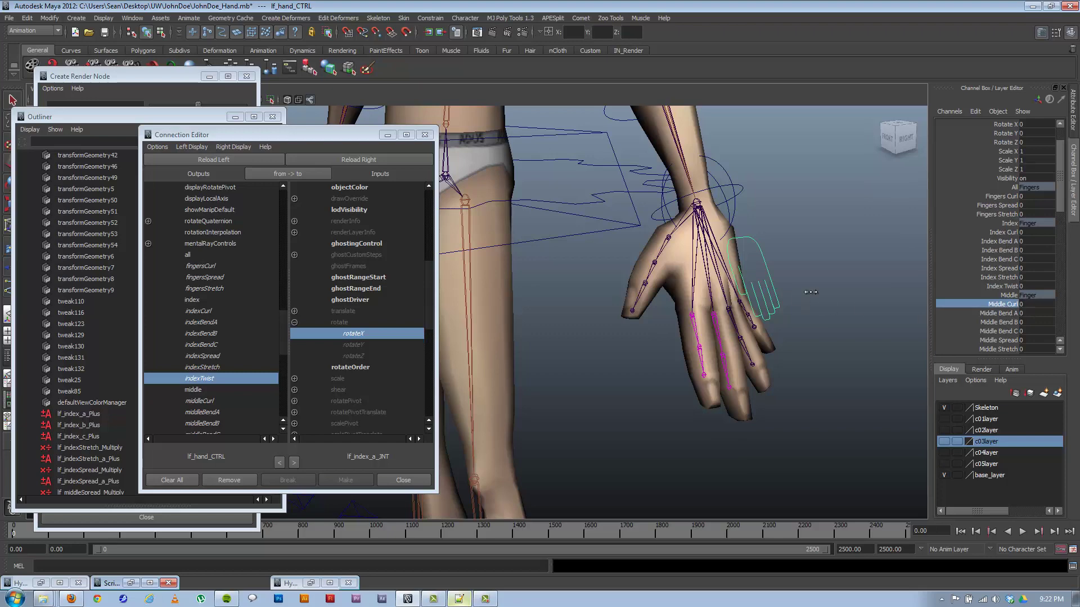
mouse_move(1007, 305)
middle_mouse_down()
mouse_move(1076, 279)
mouse_move(1001, 289)
middle_mouse_up()
left_click_drag(669, 338, 627, 337, "alt")
middle_click_drag(627, 337, 932, 287)
Test the hand control's Middle Bend A, Middle Bend B and Middle Bend C attributes, undoing each change
left_click(998, 313)
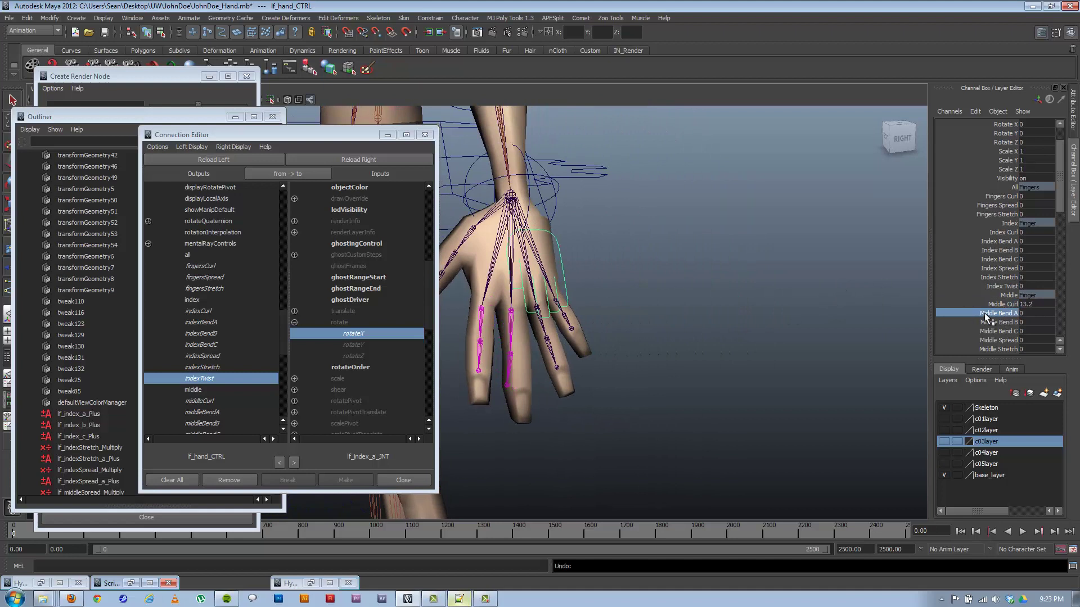
middle_click_drag(999, 313, 1019, 268)
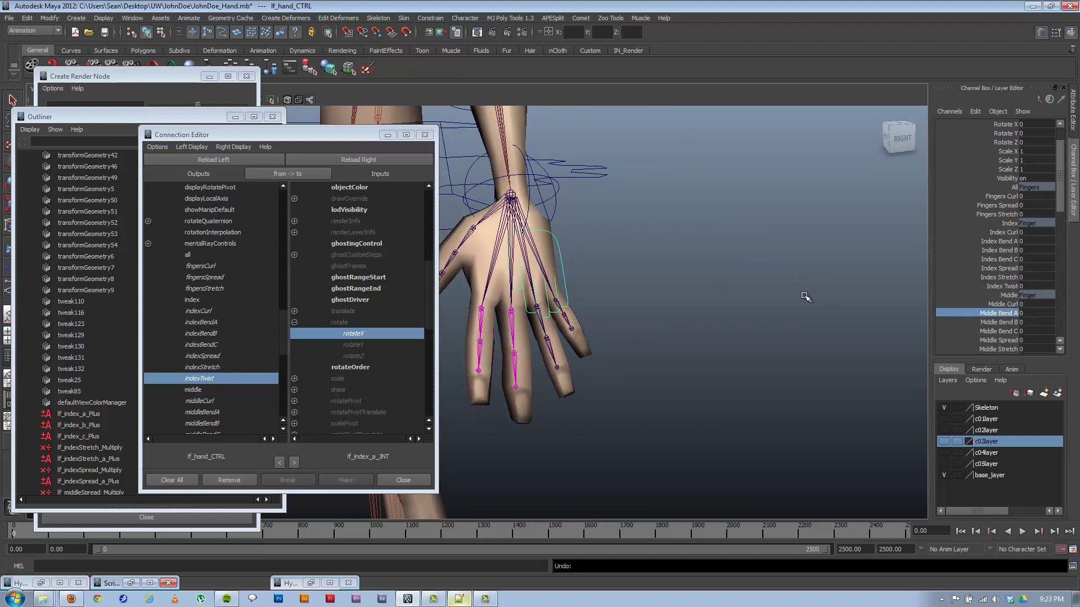
left_click(999, 322)
middle_click_drag(712, 305, 736, 307)
key("ctrl+z")
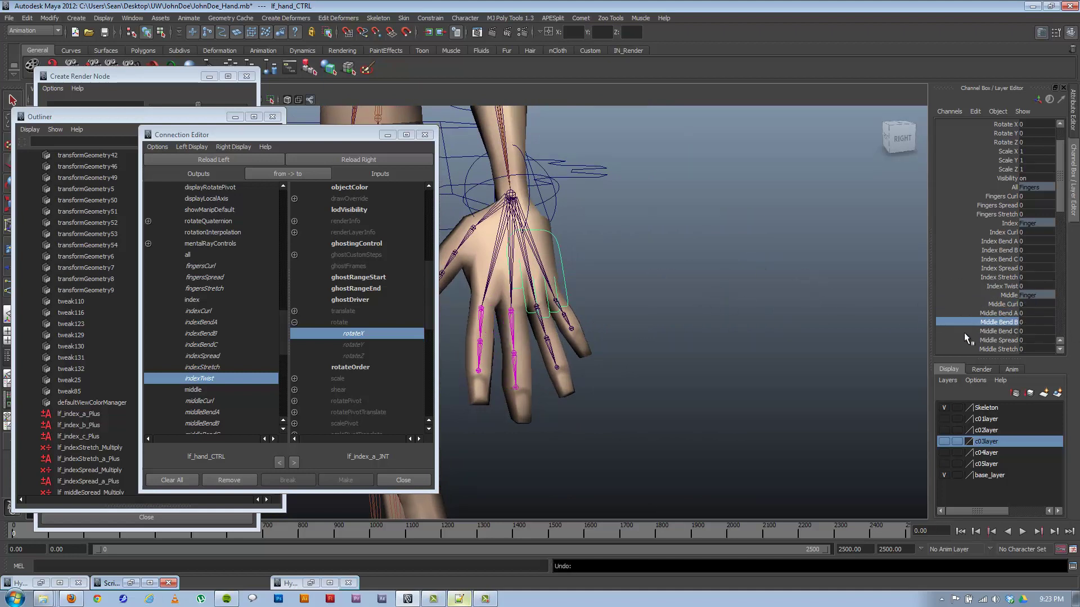
left_click(999, 332)
middle_click_drag(837, 319, 770, 309)
key("ctrl+z")
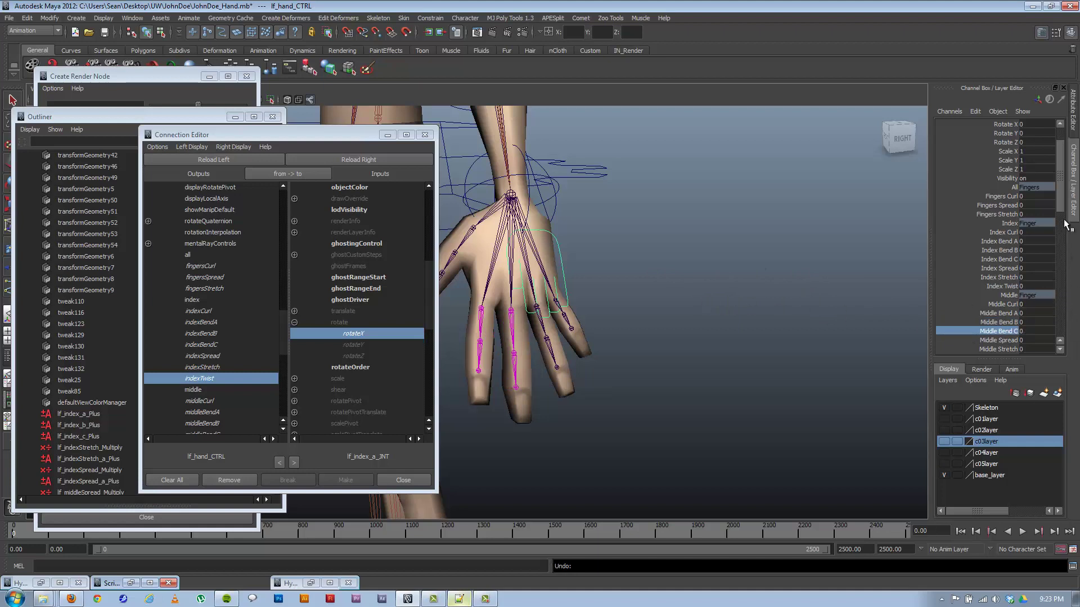
Test the hand control's Middle Spread, Middle Stretch and Middle Twist attributes, undoing each change
scroll(1004, 270, "down", 3)
left_click(1003, 260)
middle_click_drag(729, 281, 938, 273)
key("ctrl+z")
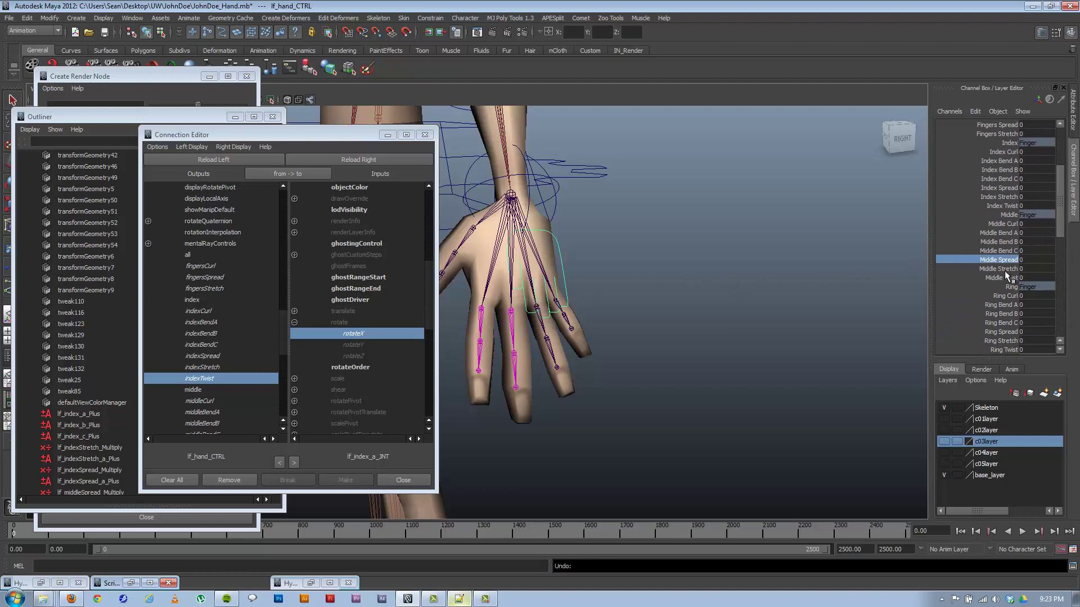
left_click(1004, 269)
mouse_move(697, 284)
middle_mouse_down()
mouse_move(799, 266)
mouse_move(684, 273)
mouse_move(697, 272)
middle_mouse_up()
key("ctrl+z")
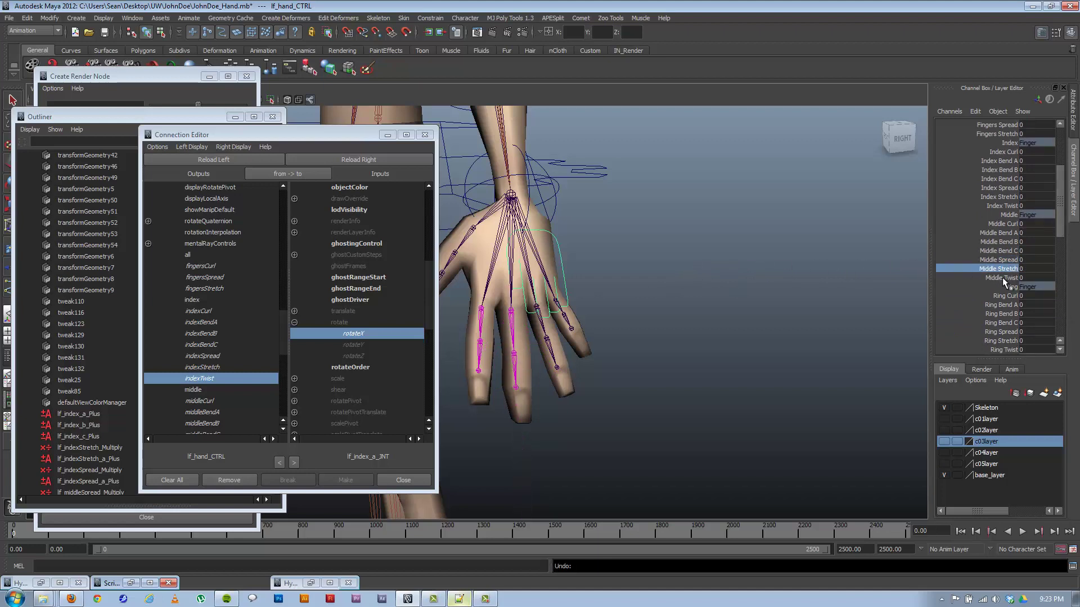
left_click(998, 278)
middle_click_drag(790, 276, 1076, 267)
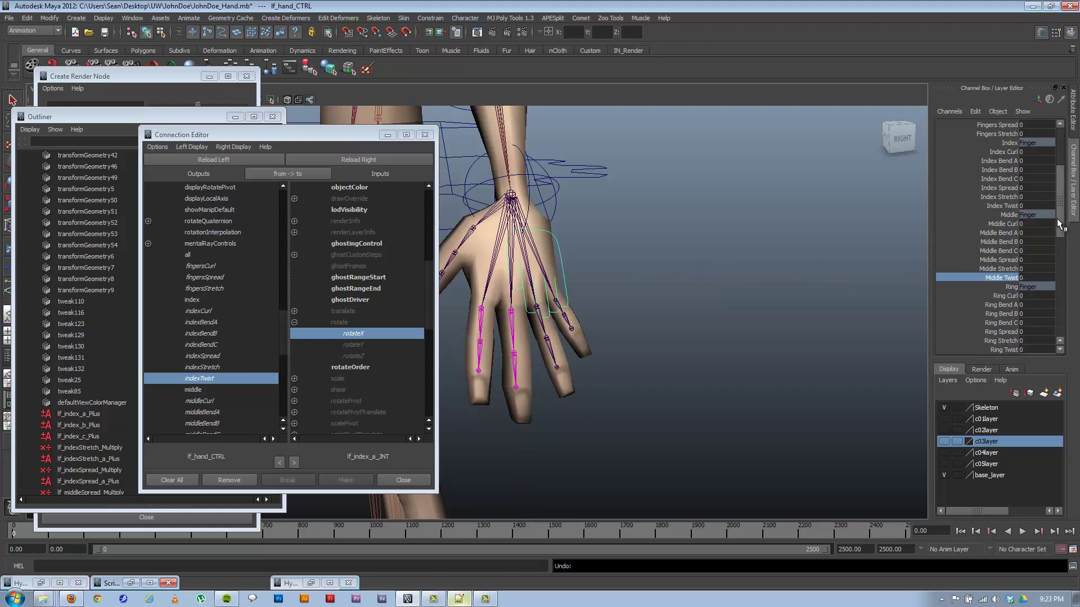
key("ctrl+z")
Test the hand control's Fingers Spread attribute and undo the change
scroll(1047, 208, "up", 3)
left_click(1008, 193)
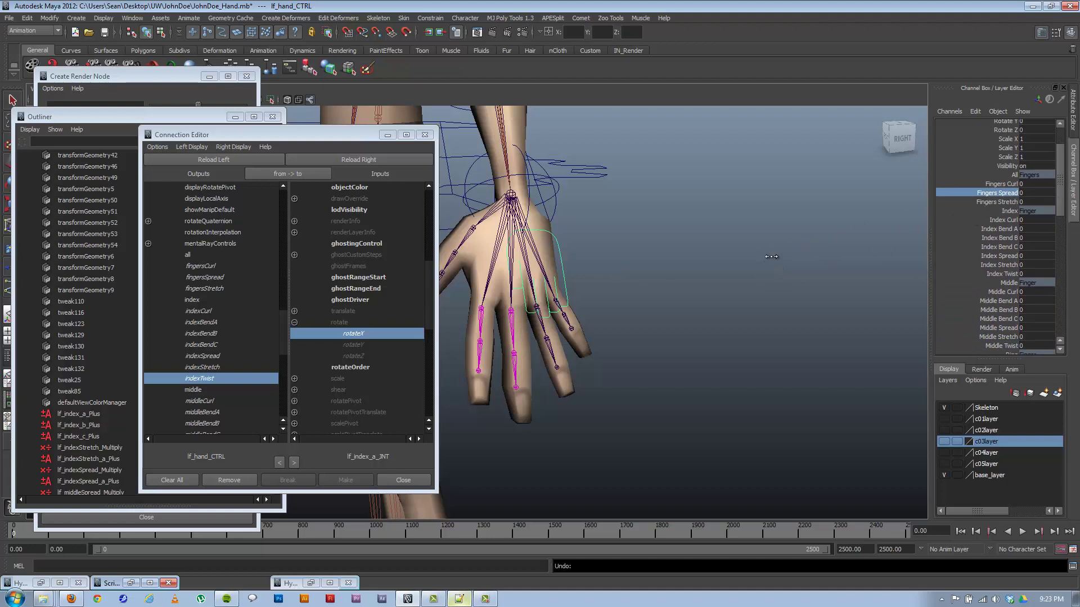
middle_click_drag(772, 256, 812, 260)
key("ctrl+z")
Load the lf_middleSpread_a_Plus node from the Outliner as the input side of the Connection Editor and expand its input1D attribute
left_click_drag(121, 113, 187, 93)
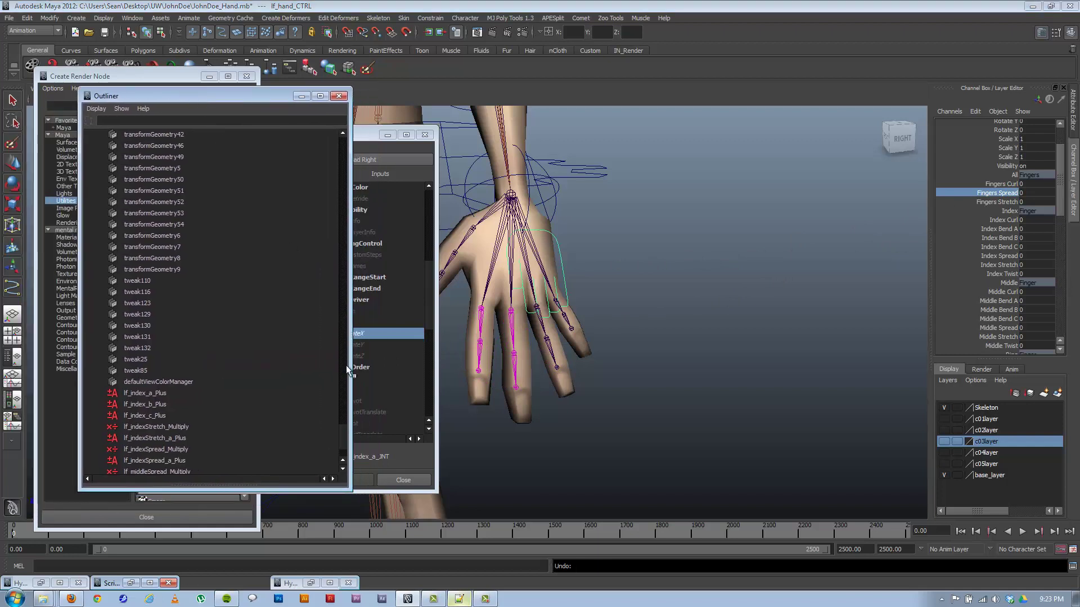
left_click_drag(342, 431, 343, 444)
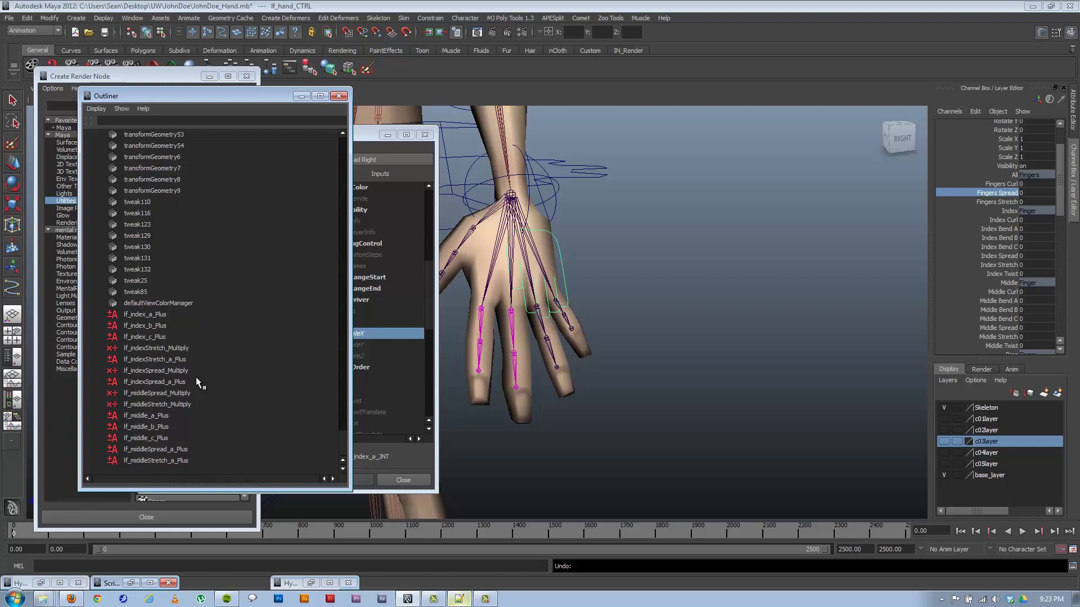
left_click(159, 393)
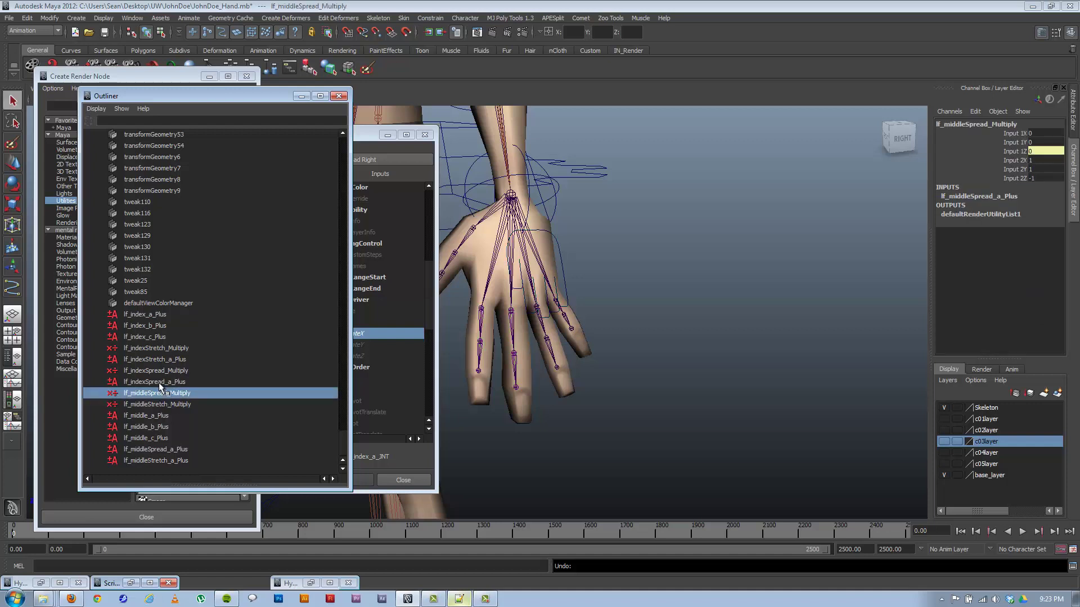
left_click(160, 449)
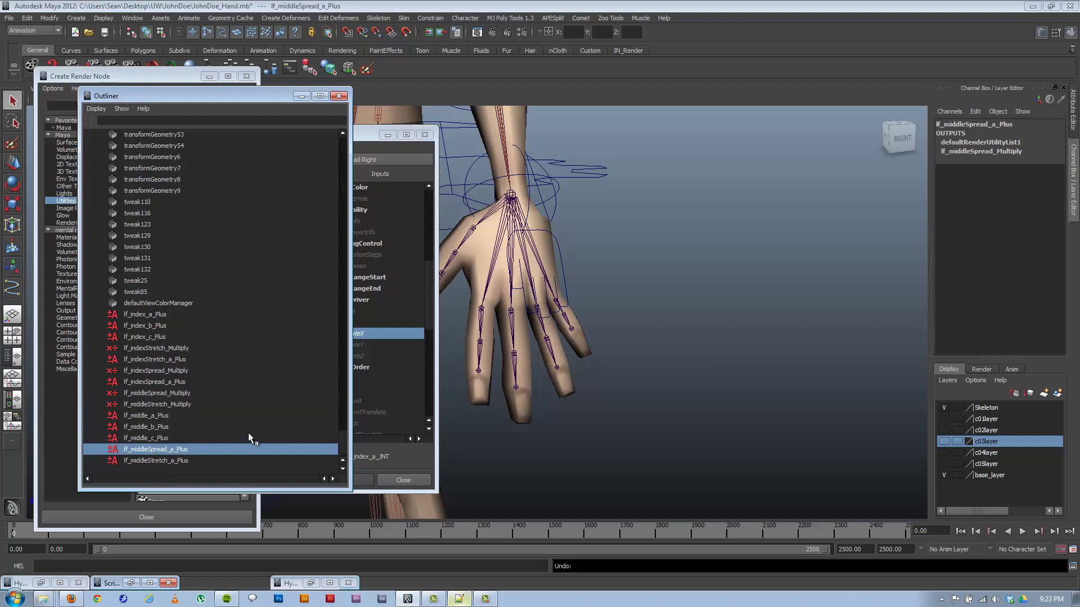
left_click_drag(360, 135, 569, 137)
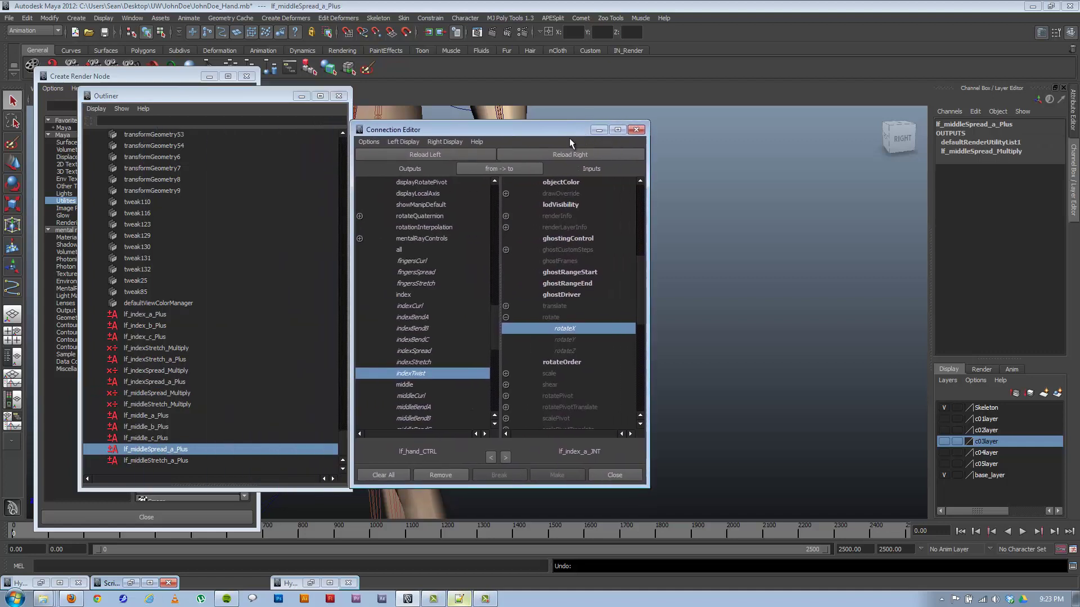
left_click(553, 156)
left_click(506, 227)
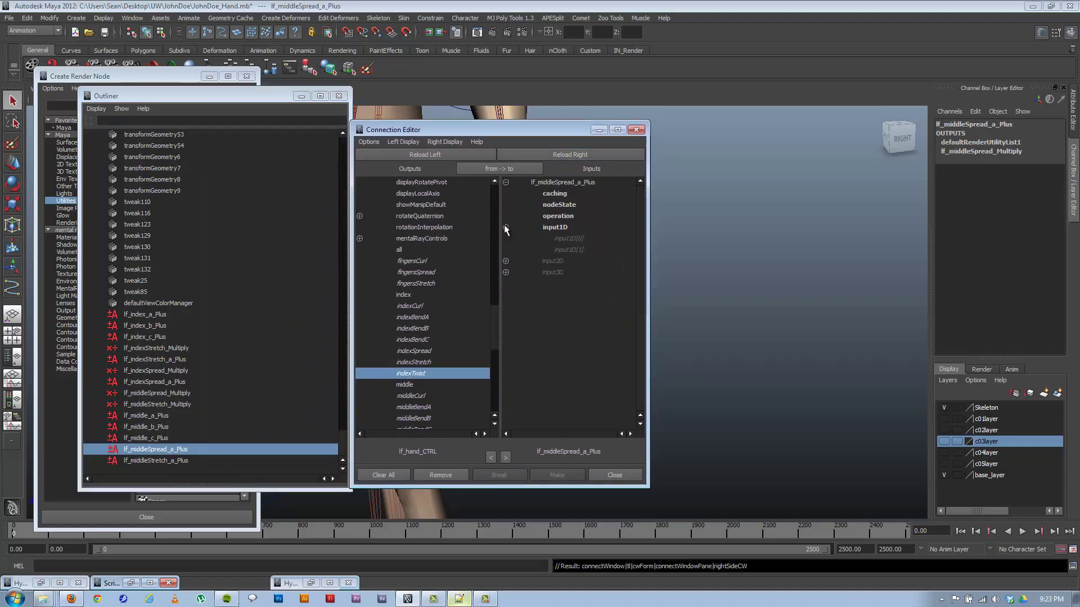
Try disconnecting input1D[1] of lf_middleSpread_a_Plus and undo the disconnection
left_click(558, 250)
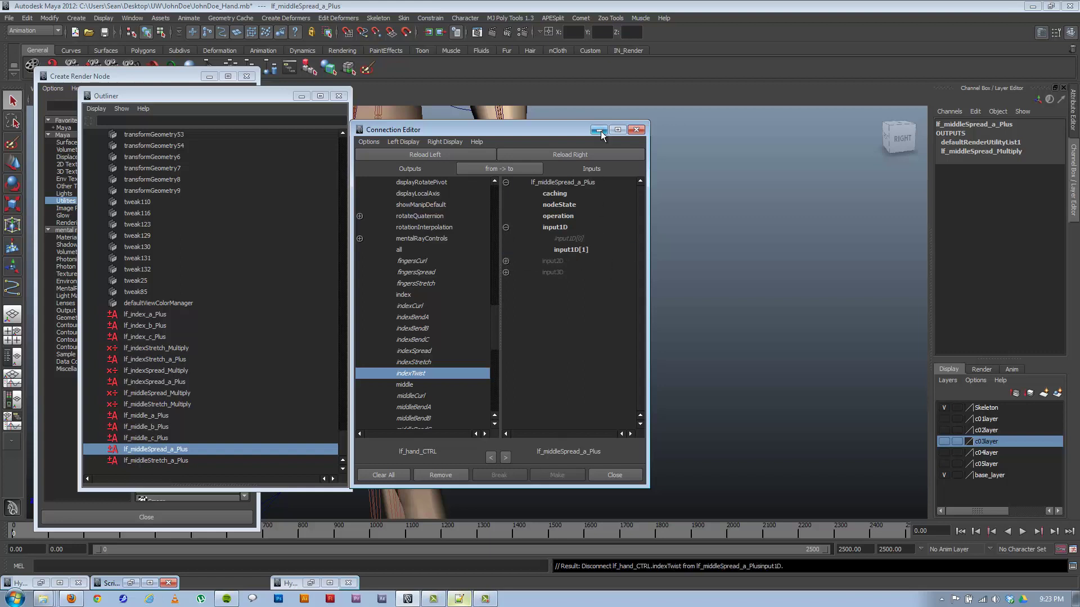
left_click(739, 261)
key("ctrl+z")
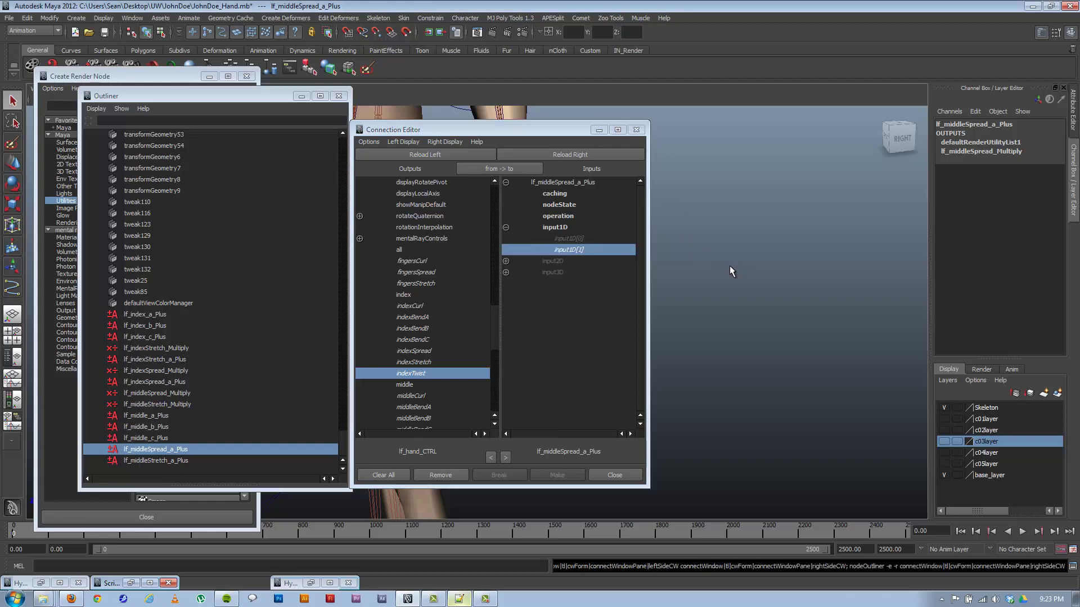
Disconnect input1D[0] of lf_middleSpread_a_Plus and minimize the Connection Editor
left_click(574, 238)
left_click(577, 239)
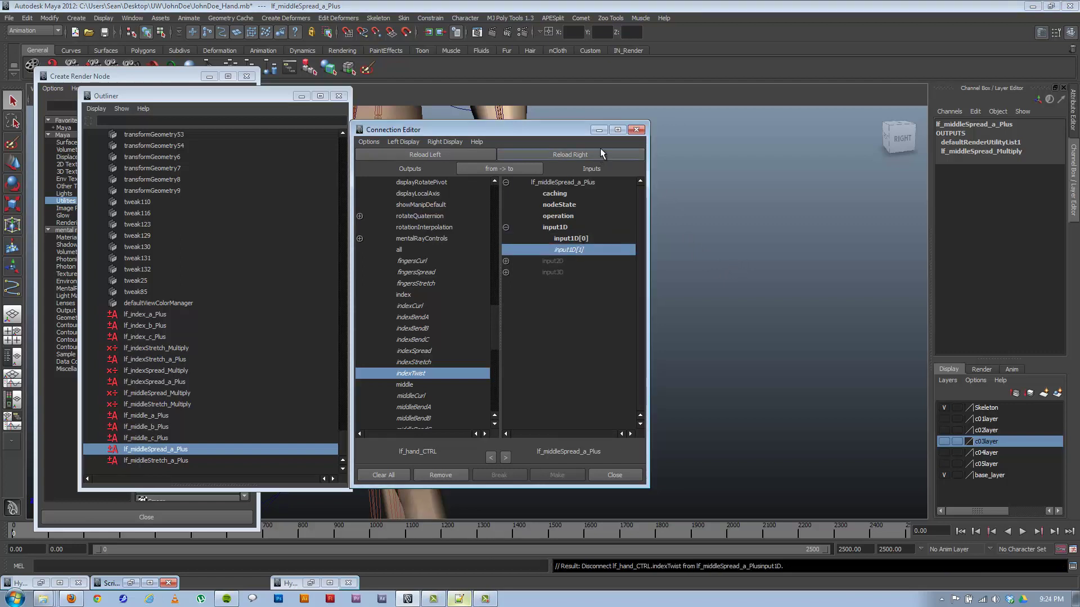
left_click(601, 130)
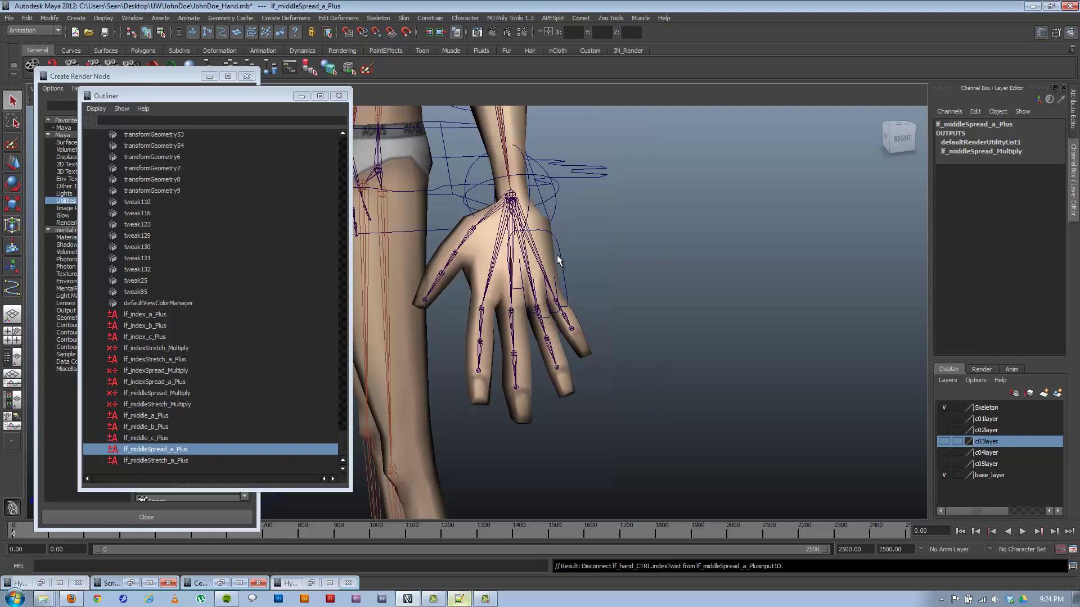
Test the Fingers Spread attribute of the left hand control, then undo the change
left_click(564, 255)
left_click(1005, 242)
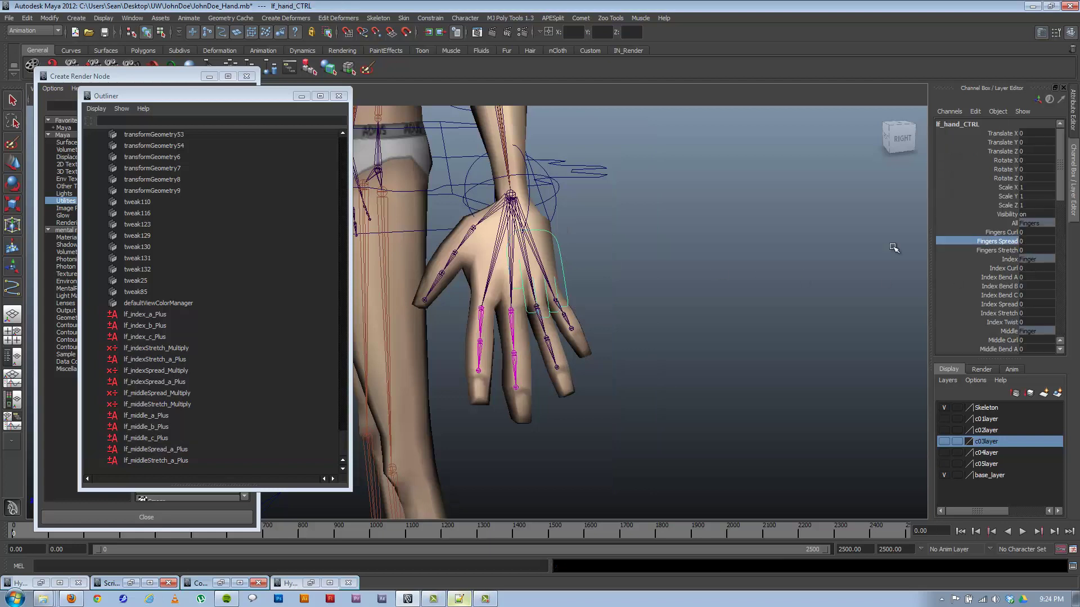
middle_click_drag(719, 255, 866, 227)
key("ctrl+z")
Test the hand control's Middle Spread attribute with a value of 0.1
left_click(1009, 277)
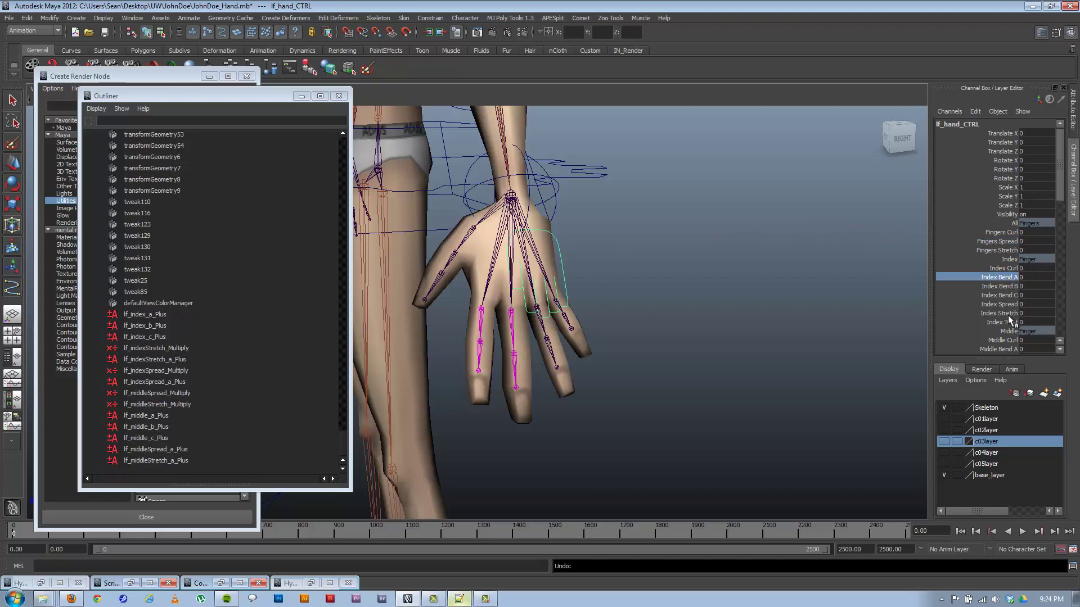
scroll(1065, 226, "down", 3)
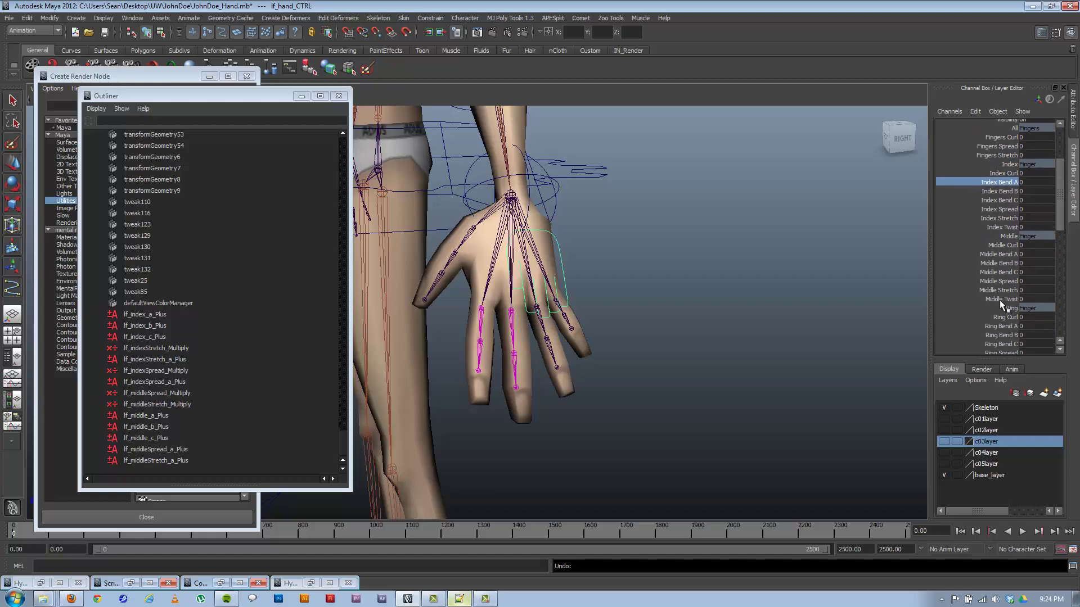
left_click(1005, 281)
mouse_move(591, 296)
middle_mouse_down()
mouse_move(780, 288)
mouse_move(608, 286)
mouse_move(786, 282)
mouse_move(579, 283)
mouse_move(608, 290)
middle_mouse_up()
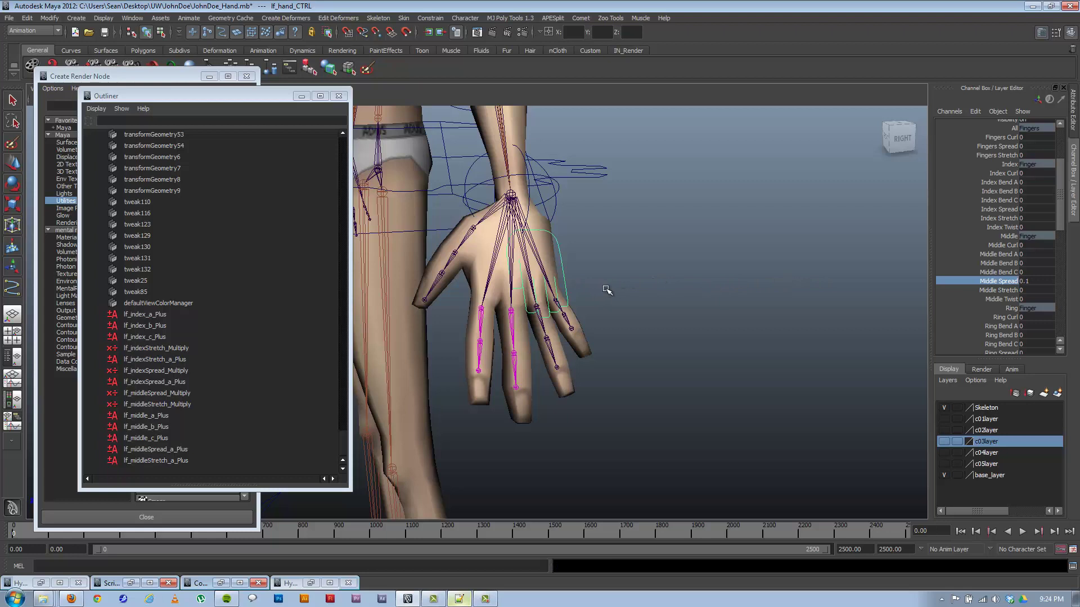
Undo the attribute tests, the disconnection and the middle finger script run, back to the hand control with only index finger nodes
key("ctrl+z")
key("ctrl+z")
key("ctrl+z")
key("ctrl+z")
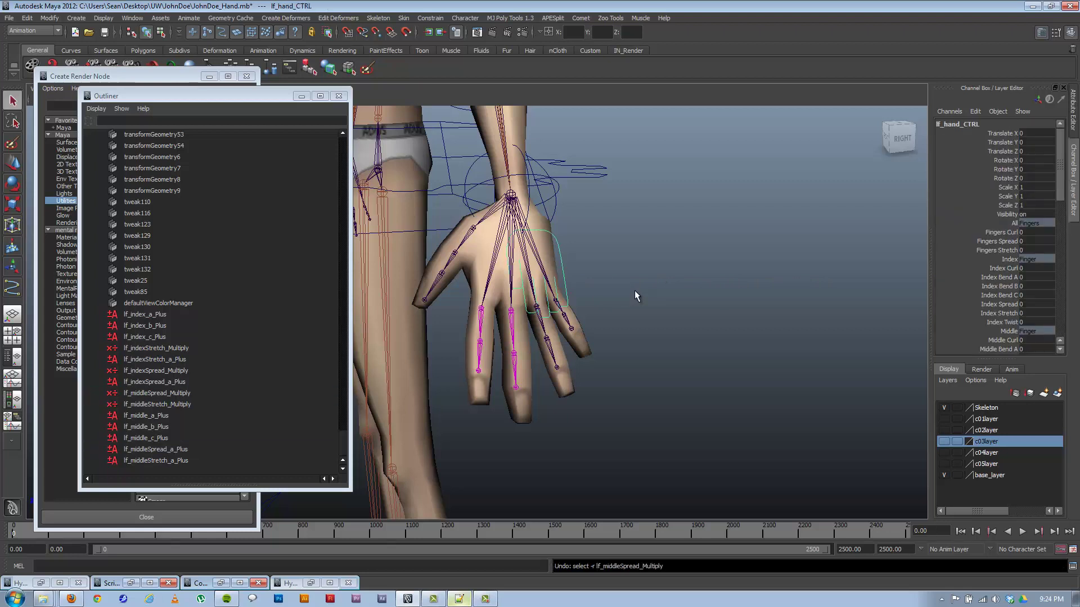
key("ctrl+z")
key("ctrl+z")
key("ctrl+z")
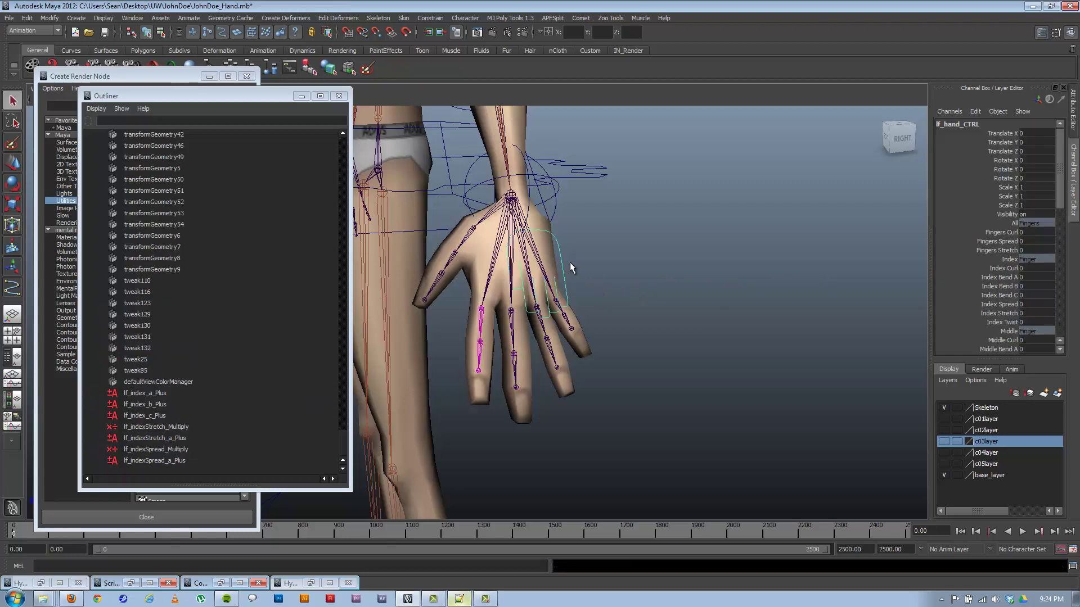
key("ctrl+z")
Test the hand control's Middle Spread attribute at 17.5 without the middle finger nodes, then undo the change
left_click_drag(1062, 207, 1060, 223)
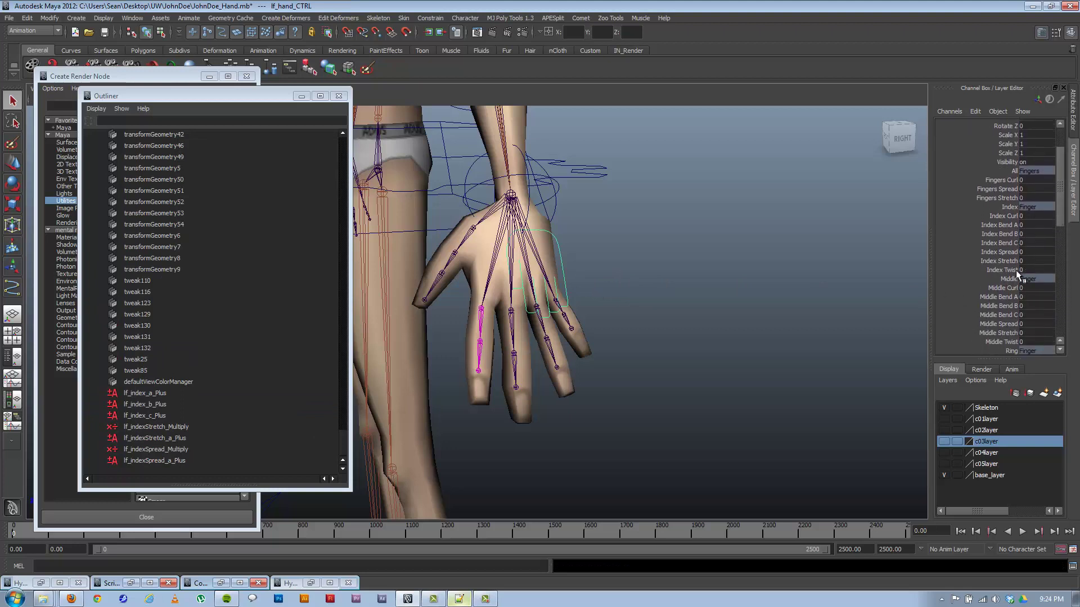
left_click(999, 329)
middle_click_drag(717, 307, 784, 312)
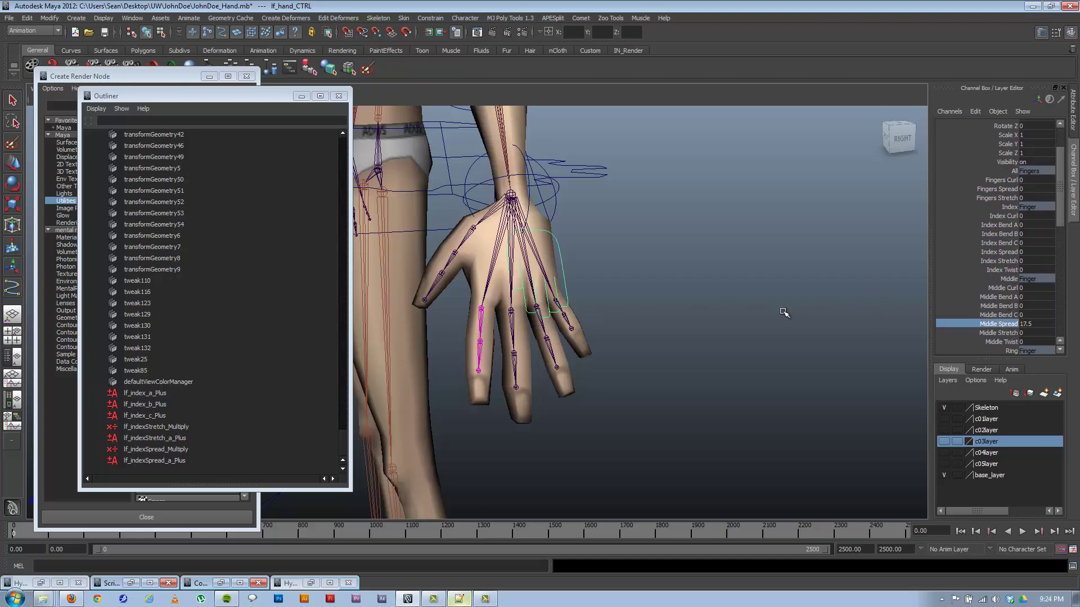
key("ctrl+z")
Paste the middle finger MEL script into the Script Editor, execute all of it and minimize the editor
left_click(1072, 566)
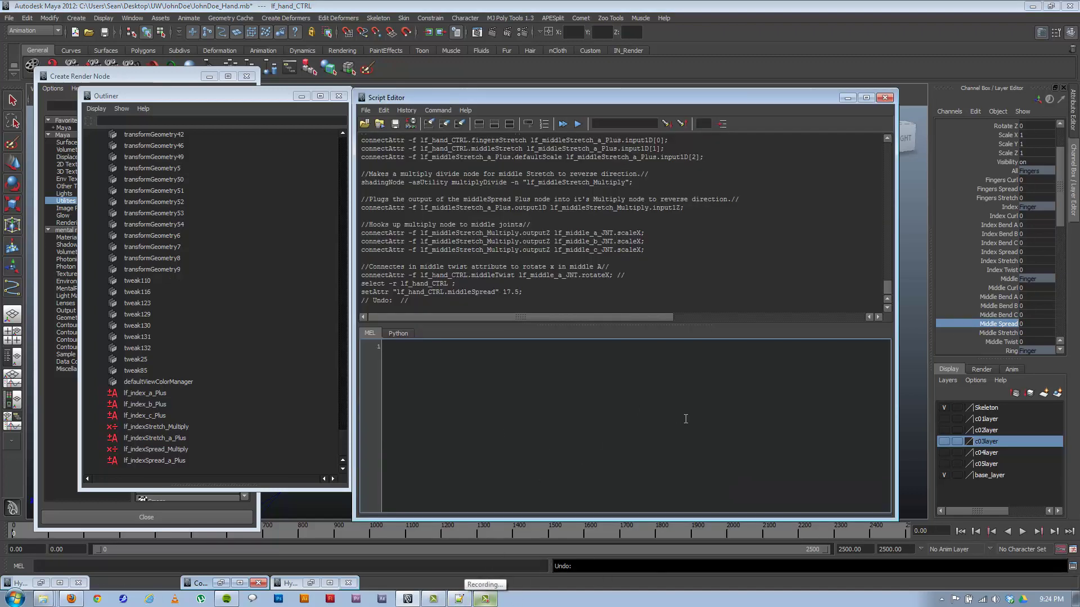
key("ctrl+v")
key("ctrl+a")
key("ctrl+Return")
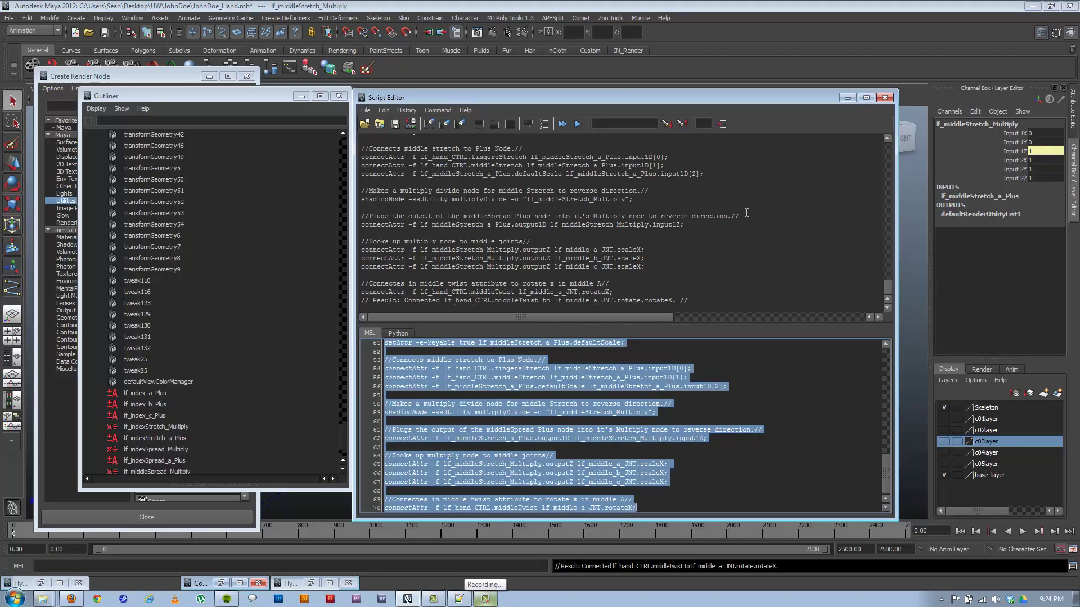
left_click(848, 98)
Test the hand control's Middle Spread and Fingers Spread attributes with the rebuilt nodes, undoing the changes
scroll(339, 441, "down", 3)
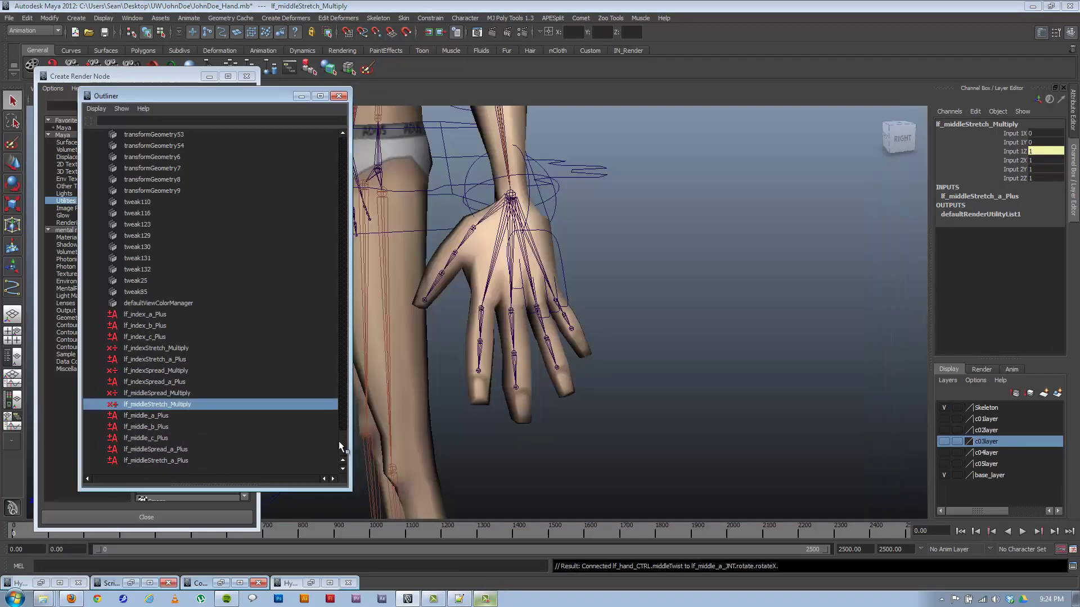
left_click(561, 278)
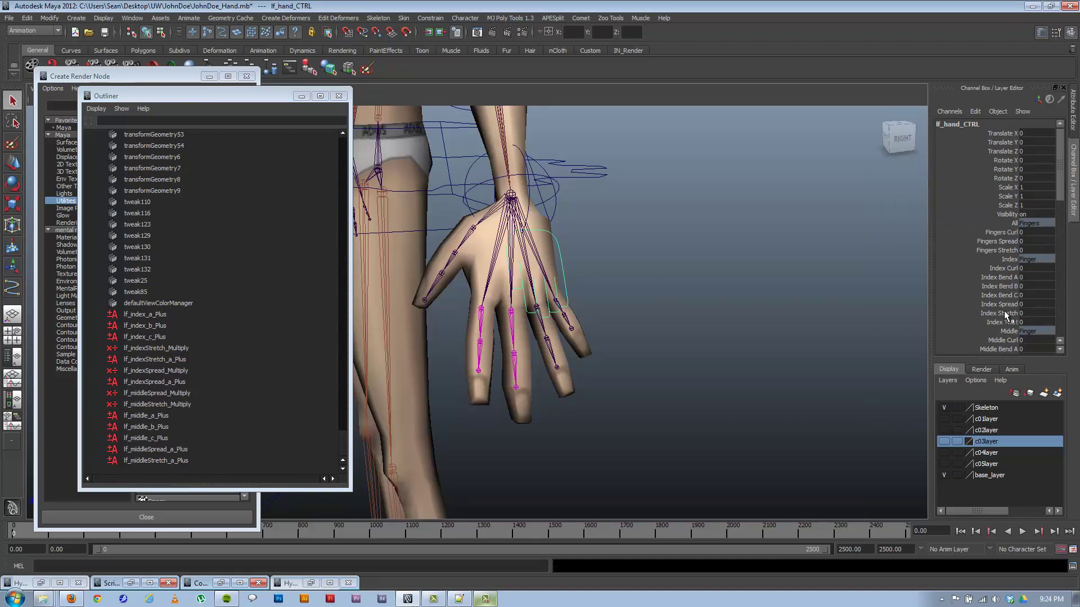
left_click(1004, 305)
scroll(1012, 253, "down", 4)
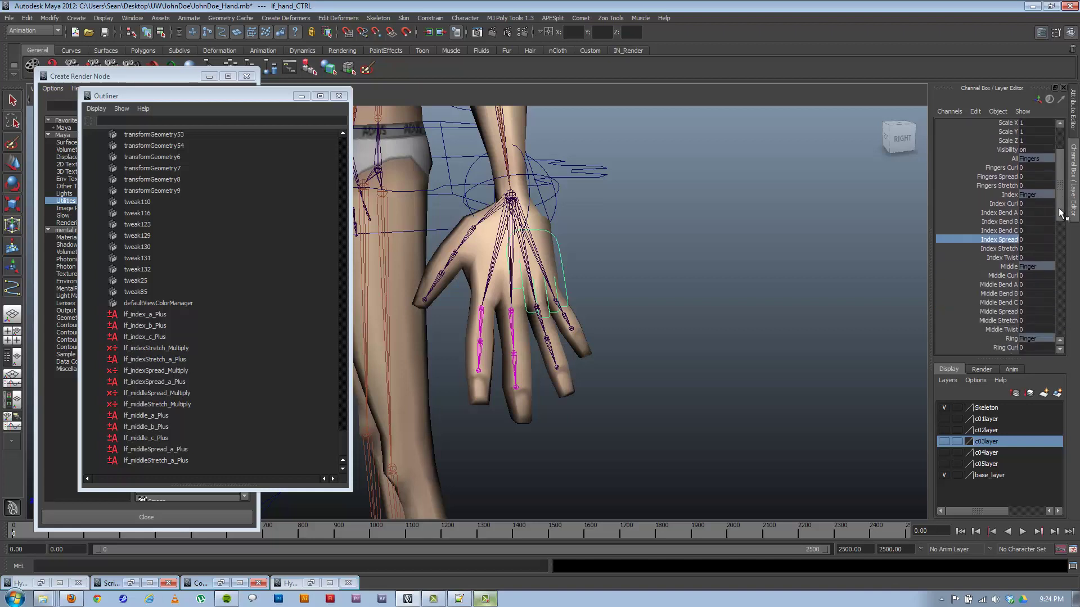
left_click(1001, 275)
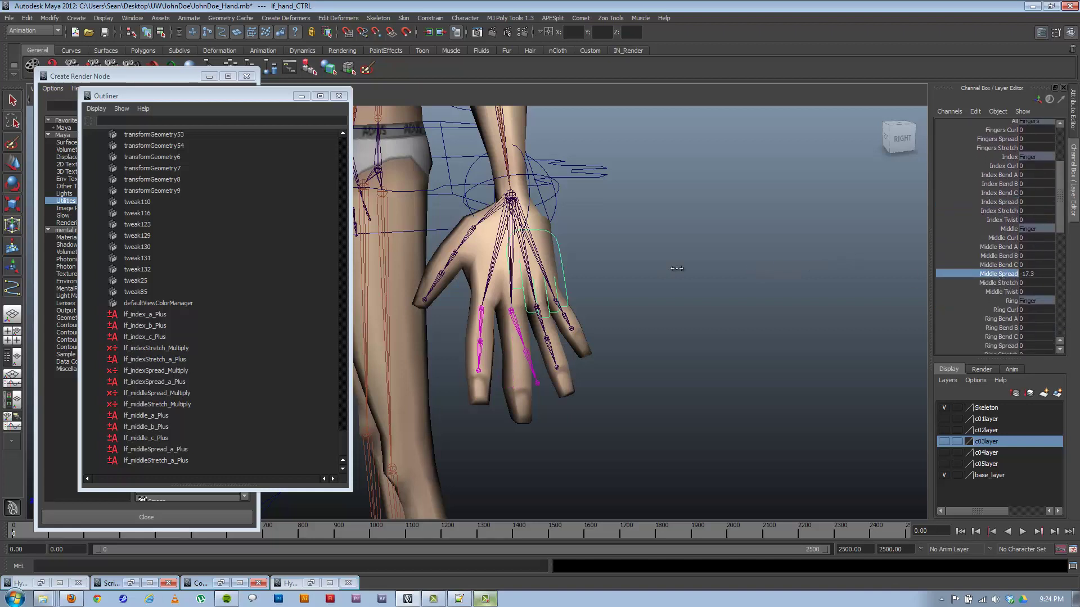
left_click(1005, 138)
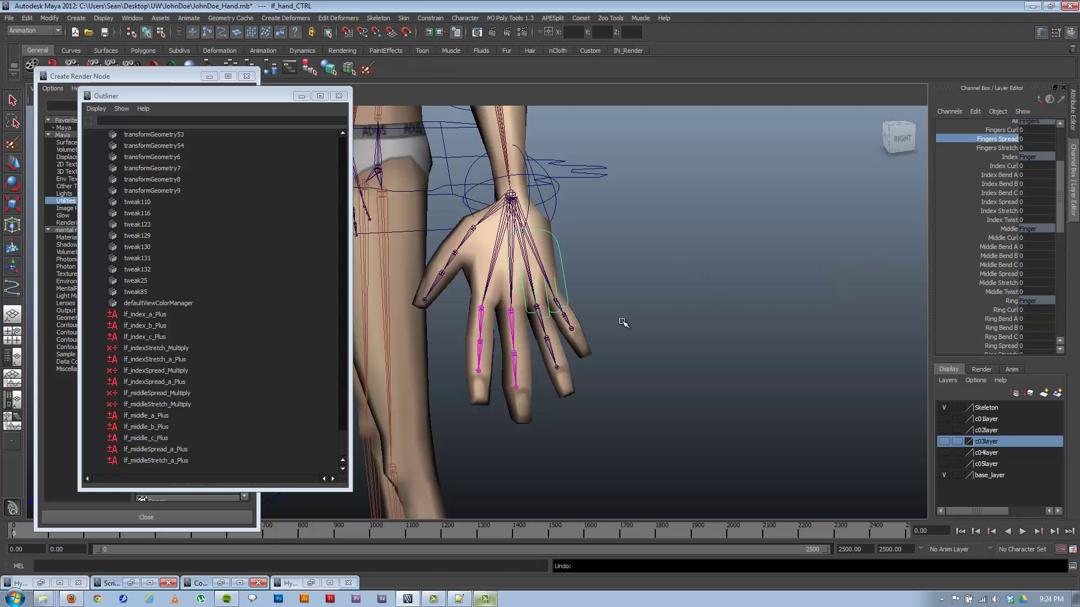
Load lf_middleSpread_a_Plus as the Connection Editor's input side, disconnect its input1D[0], and minimize the editor
left_click(166, 450)
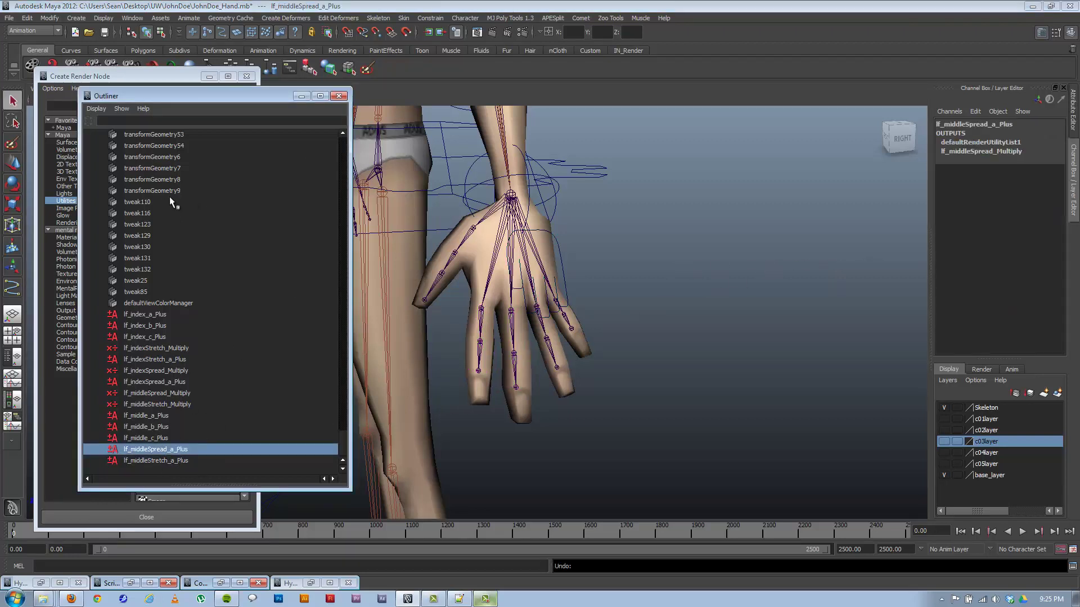
left_click(218, 583)
left_click(535, 156)
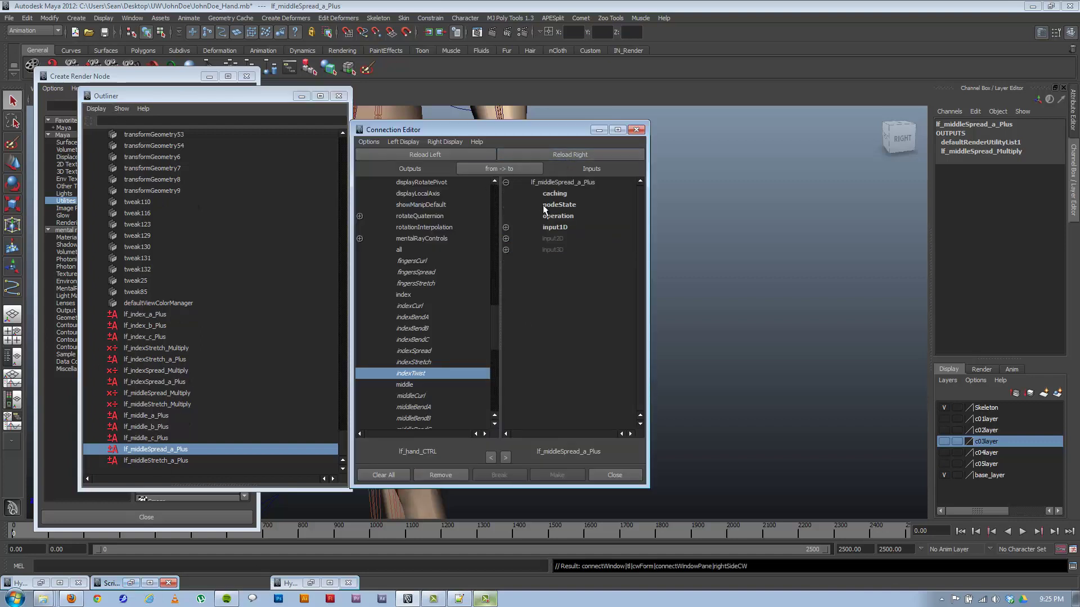
left_click(505, 227)
left_click(566, 238)
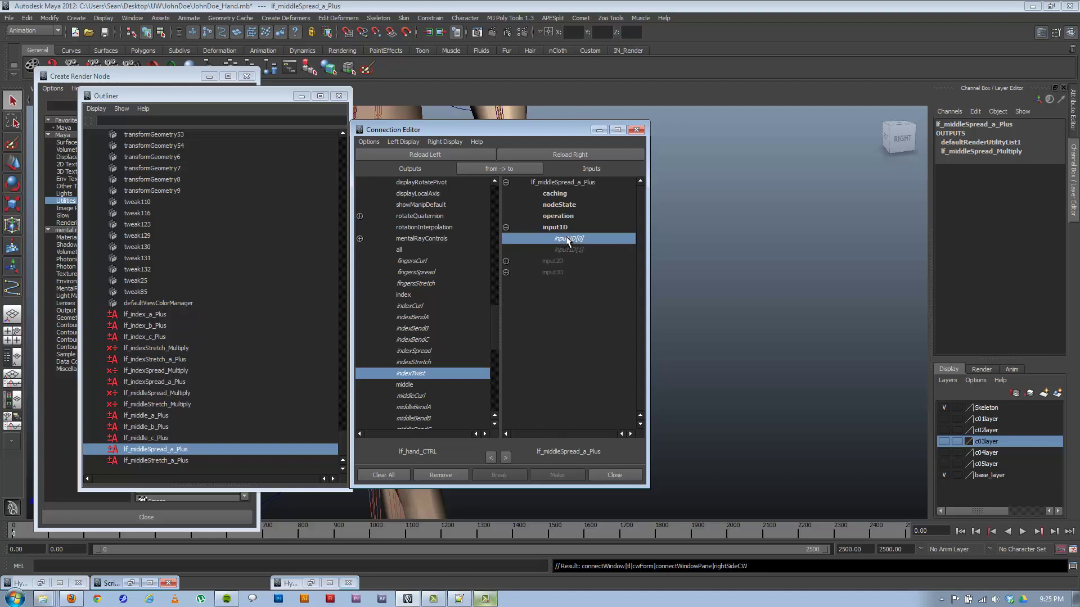
left_click(565, 239)
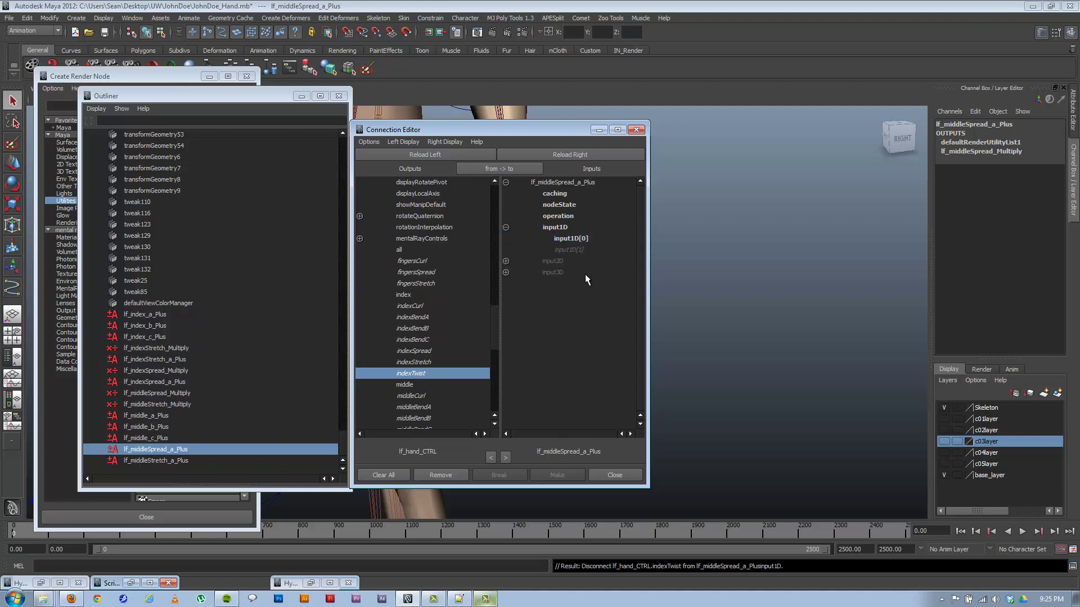
left_click(568, 239)
left_click(599, 130)
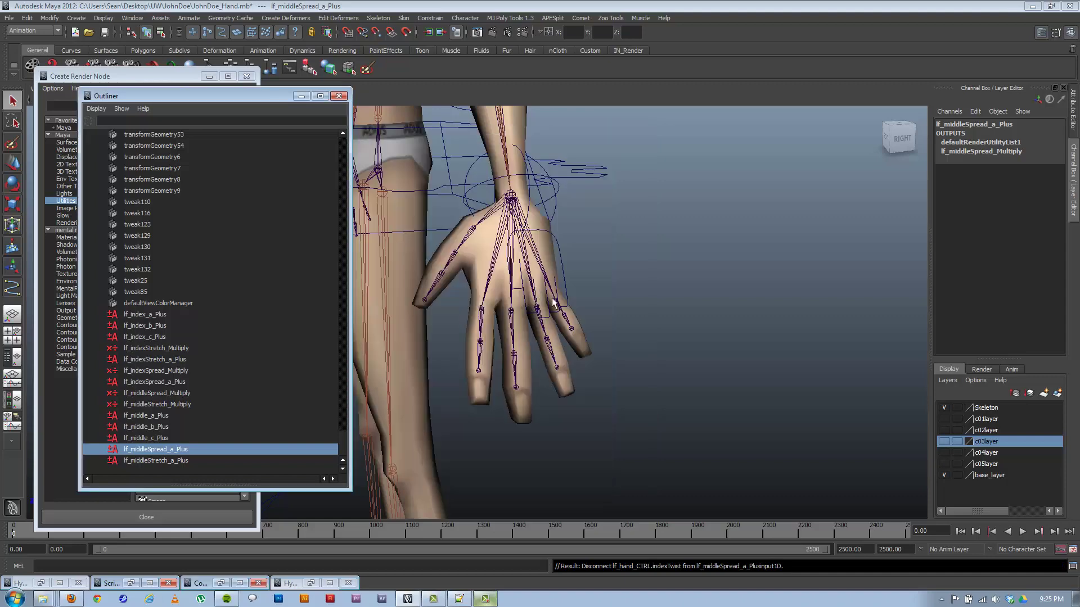
Test the hand control's Fingers Spread and Index Stretch attributes, undoing each change
left_click(561, 276)
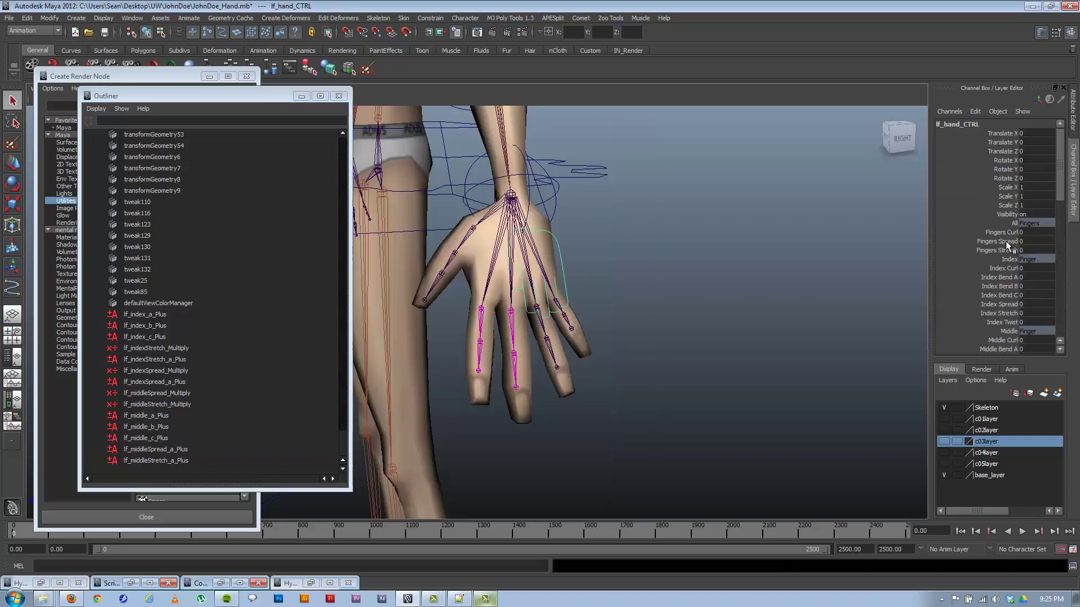
left_click(1005, 241)
middle_click_drag(770, 299, 856, 300)
key("ctrl+z")
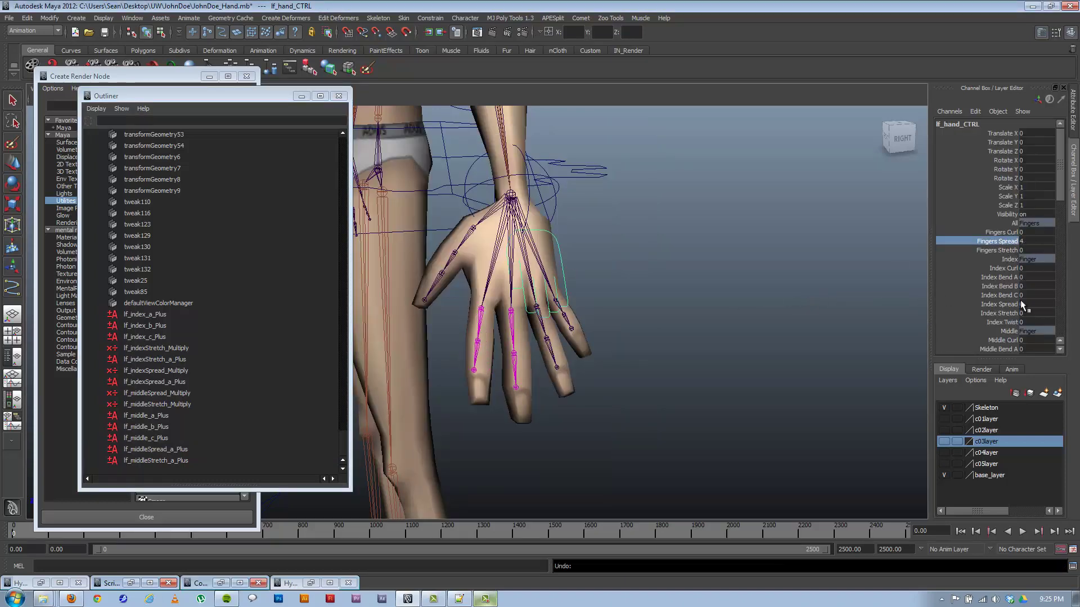
left_click(1007, 312)
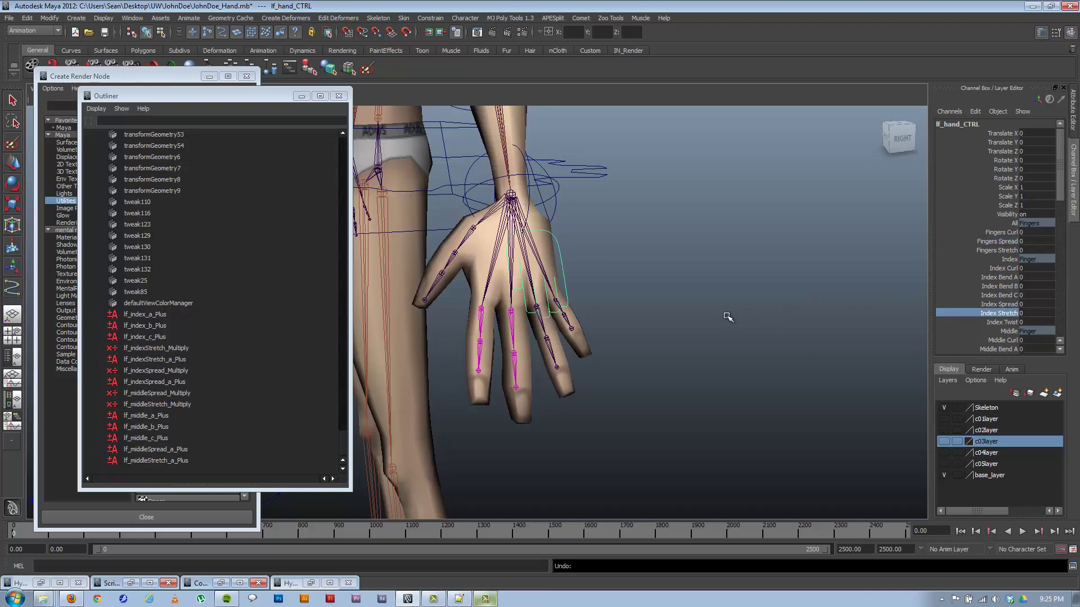
middle_click_drag(726, 316, 821, 315)
key("ctrl+z")
Test the hand control's Middle Spread attribute twice and Fingers Spread once, undoing every change
scroll(984, 321, "down", 3)
left_click(999, 313)
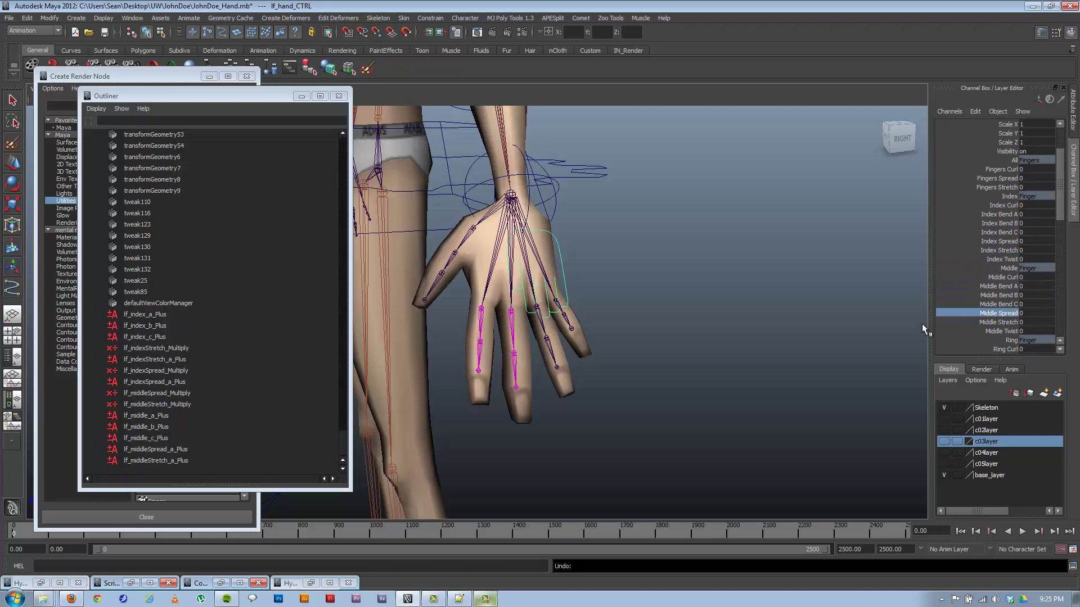
middle_click_drag(754, 338, 801, 330)
key("ctrl+z")
middle_click_drag(776, 360, 840, 310)
key("ctrl+z")
left_click(1007, 178)
middle_click_drag(722, 254, 923, 266)
key("ctrl+z")
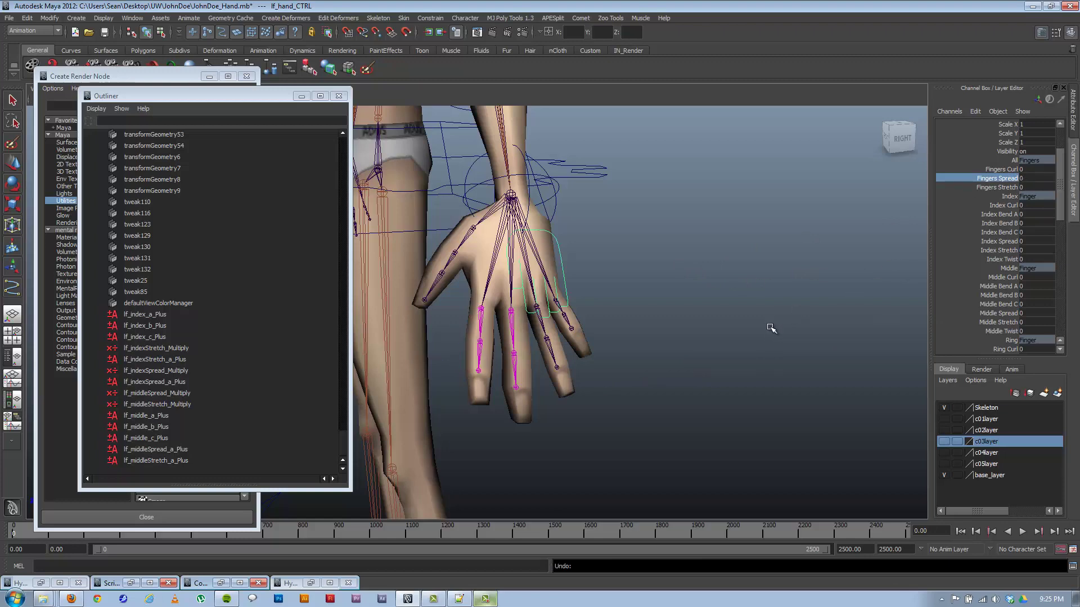
Switch to Notepad++, copy the whole middle finger script into a new document, and close the Replace dialog
left_click_drag(658, 372, 692, 380, "alt")
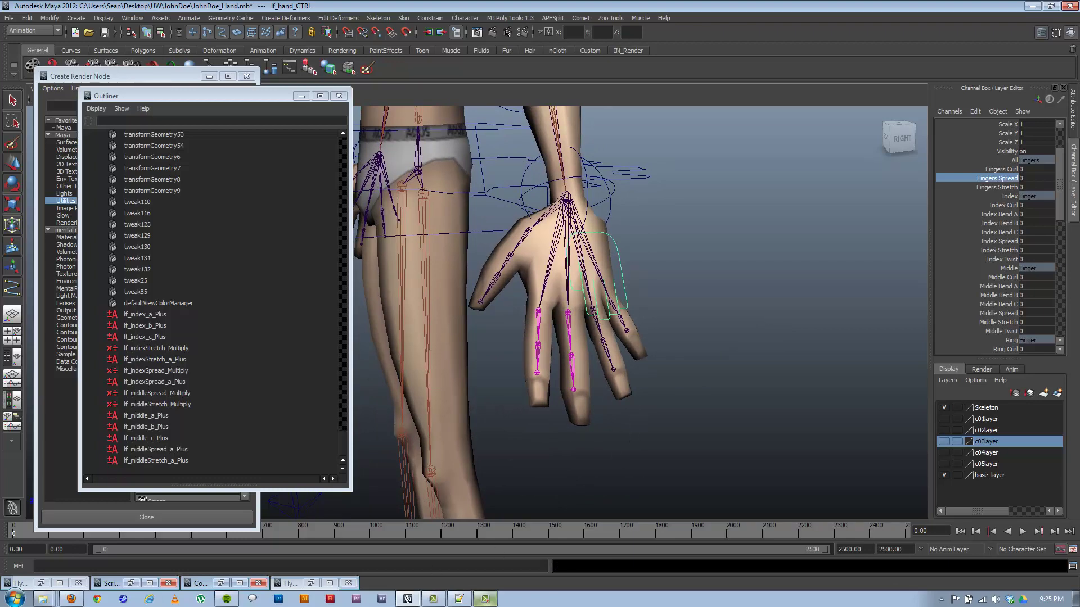
left_click(485, 600)
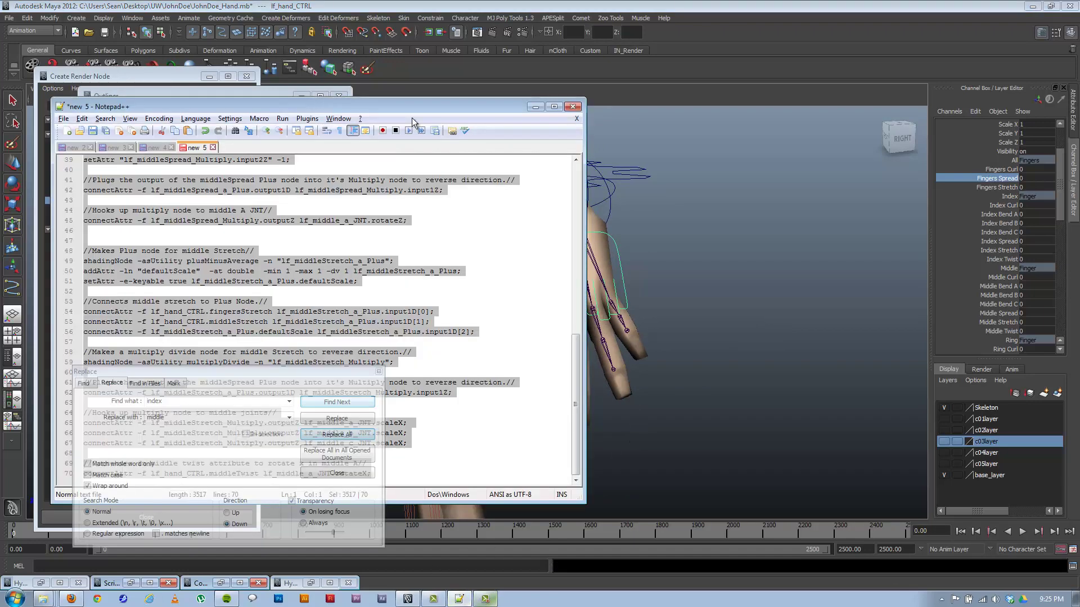
left_click_drag(420, 104, 570, 56)
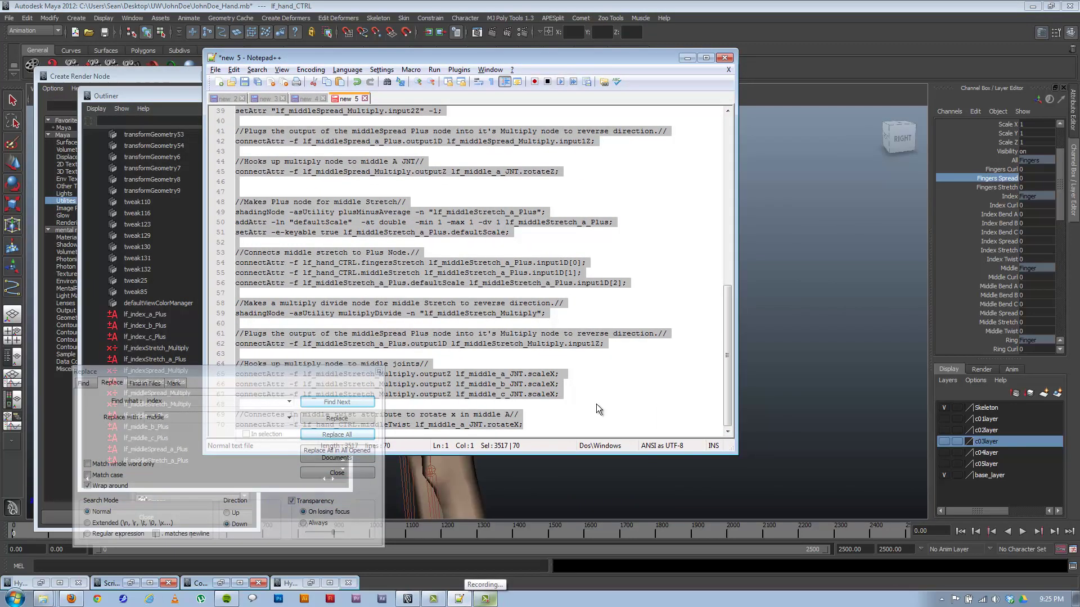
left_click(533, 410)
key("ctrl+a")
key("ctrl+c")
left_click(215, 70)
left_click(199, 85)
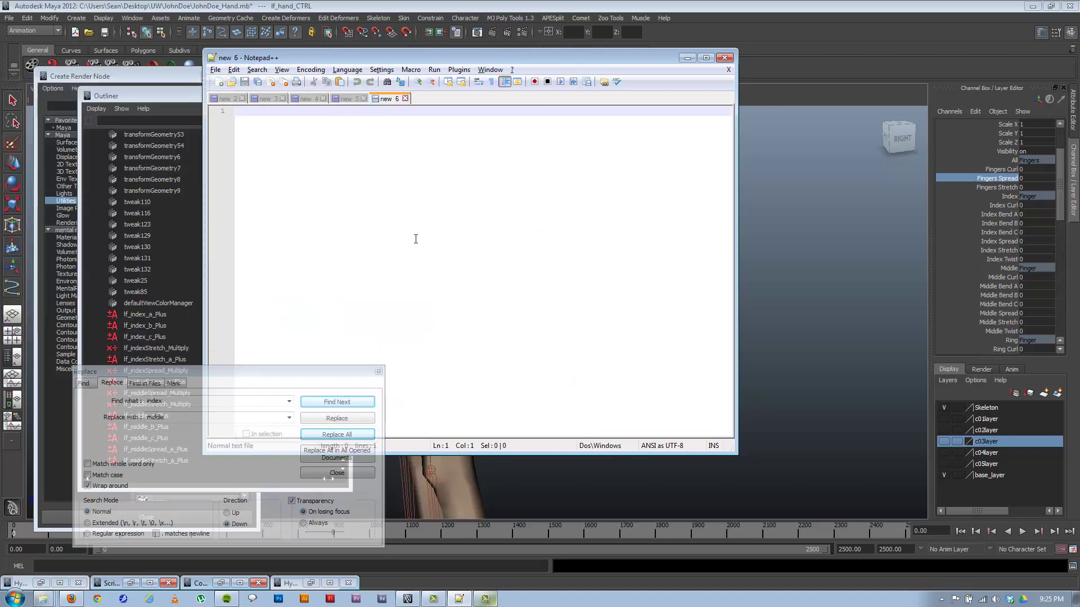
key("ctrl+v")
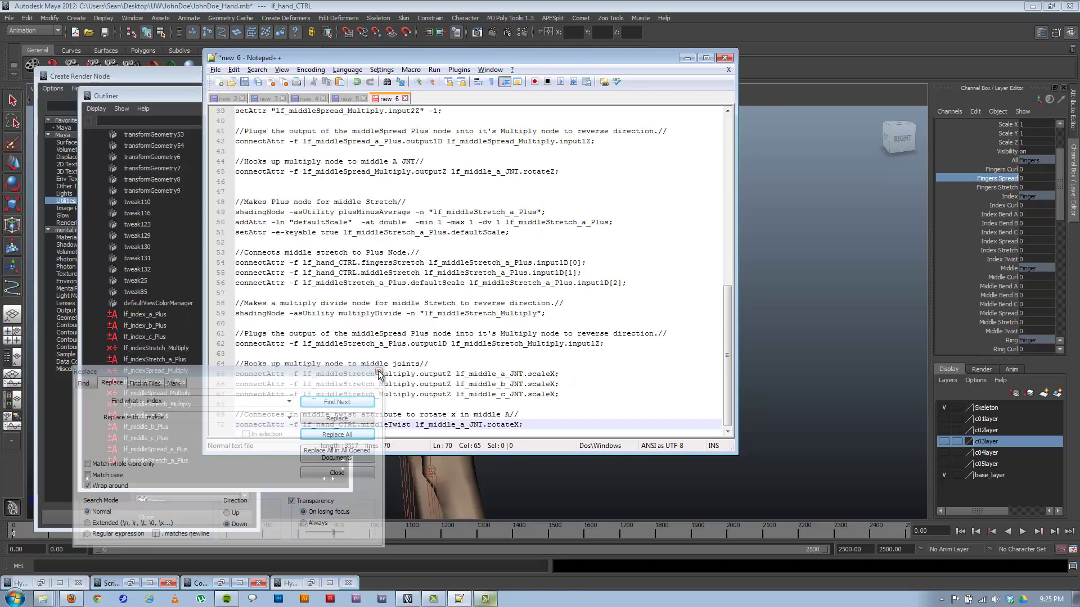
left_click(380, 371)
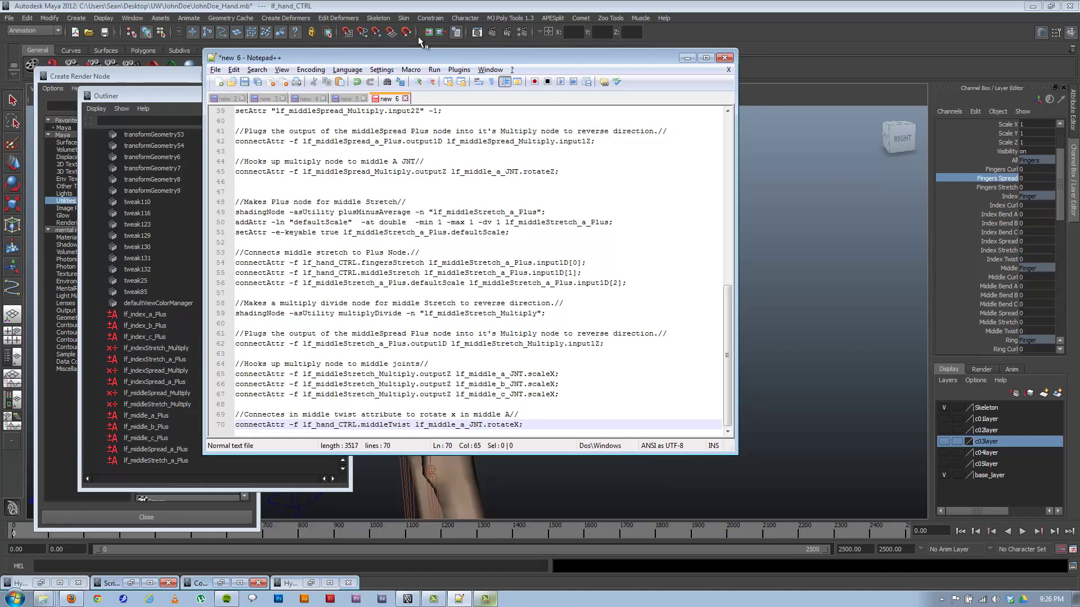
In the new 5 document, delete the line connecting lf_hand_CTRL.fingersSpread to lf_middleSpread_a_Plus.input1D[0]
mouse_move(417, 57)
left_mouse_down()
mouse_move(427, 56)
mouse_move(404, 58)
left_mouse_up()
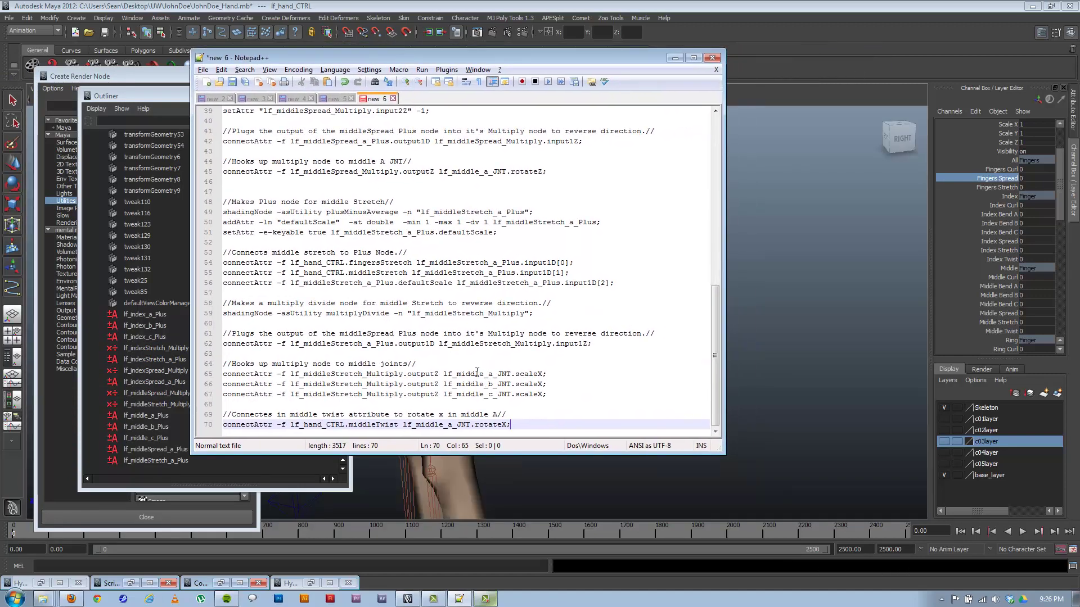
left_click(333, 99)
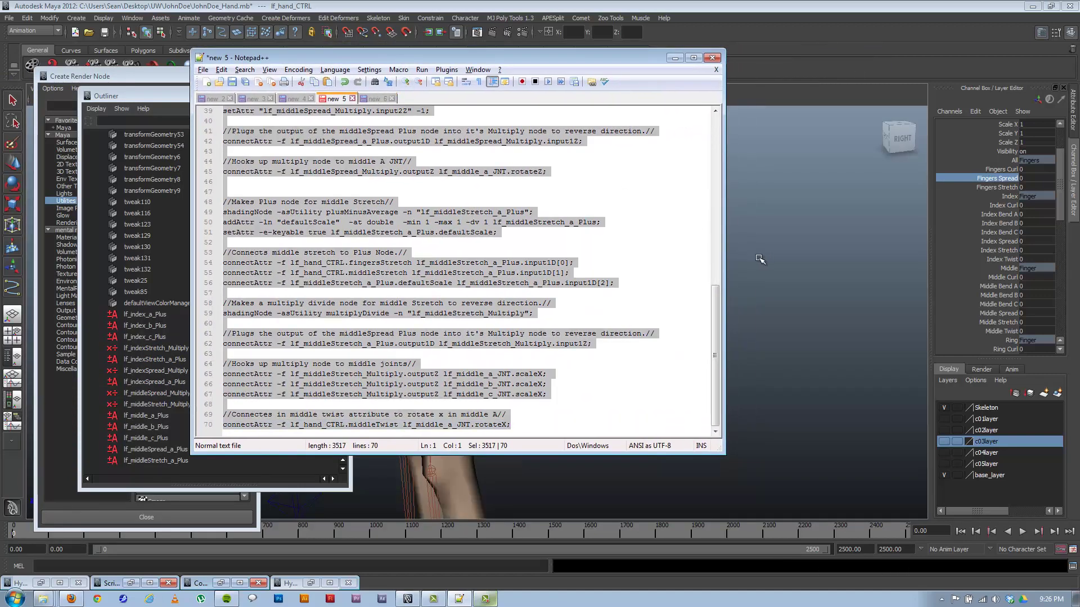
key("ctrl+a")
left_click_drag(712, 153, 683, 240)
left_click(510, 217)
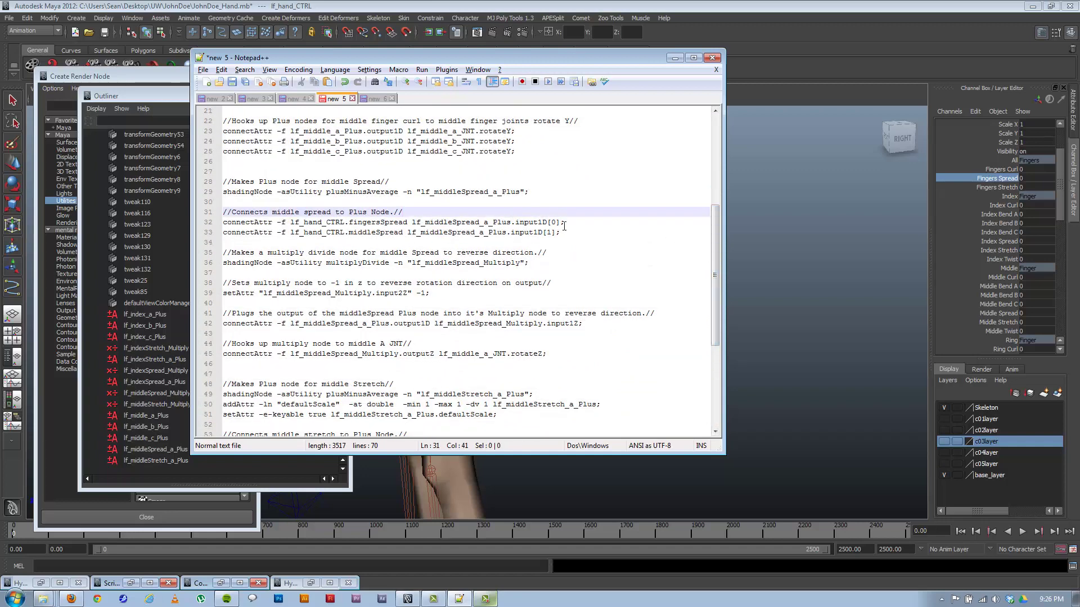
left_click_drag(576, 221, 179, 227)
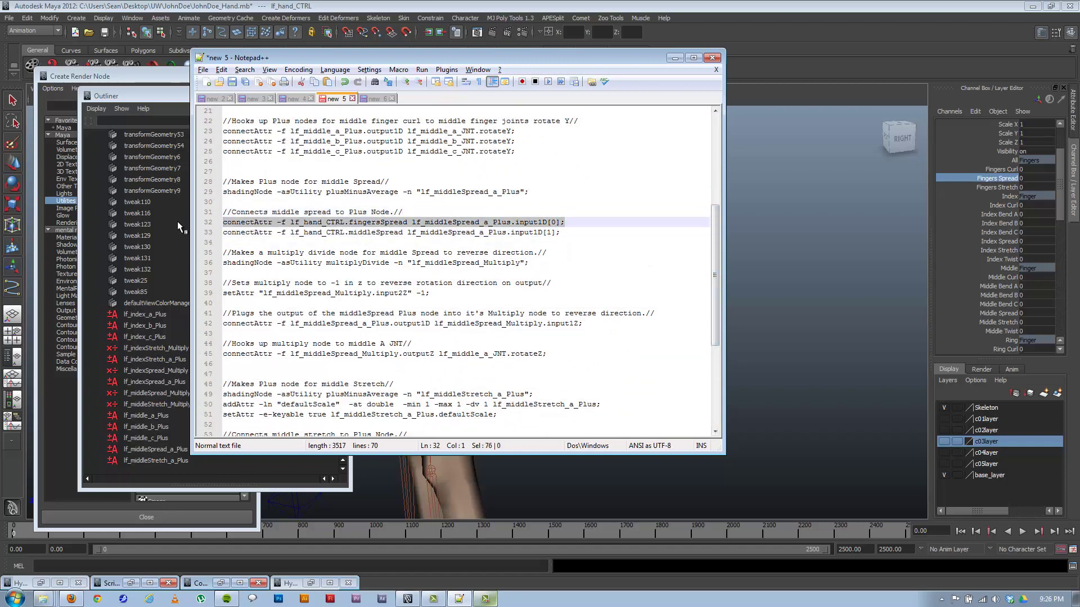
key("Delete")
left_click(569, 233)
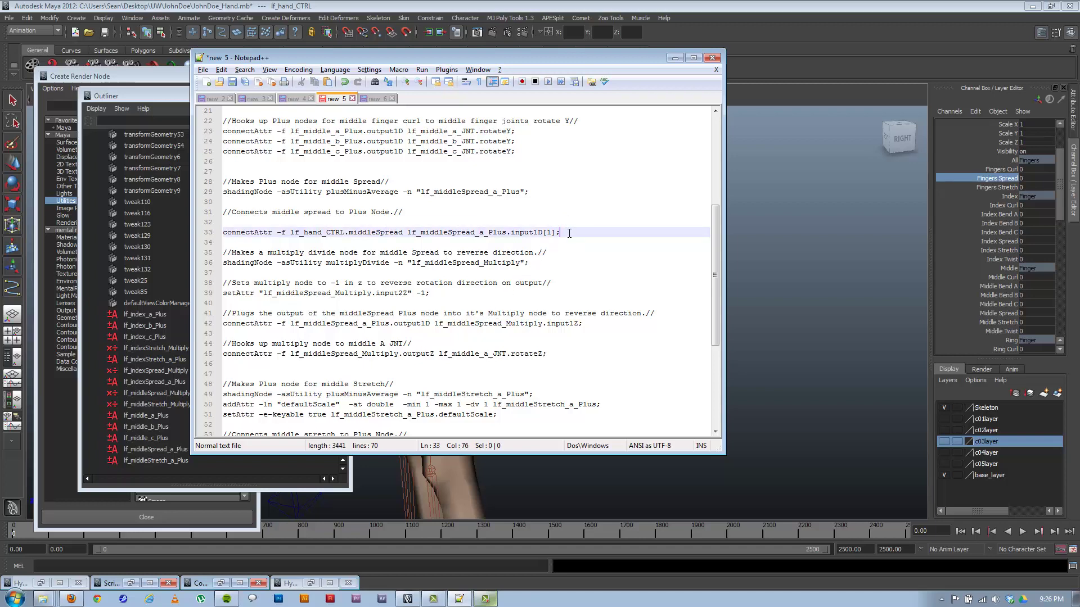
In the new 6 document, set the lf_middleSpread_Multiply.input2Z value to 0.5 and select the entire script
left_click(377, 100)
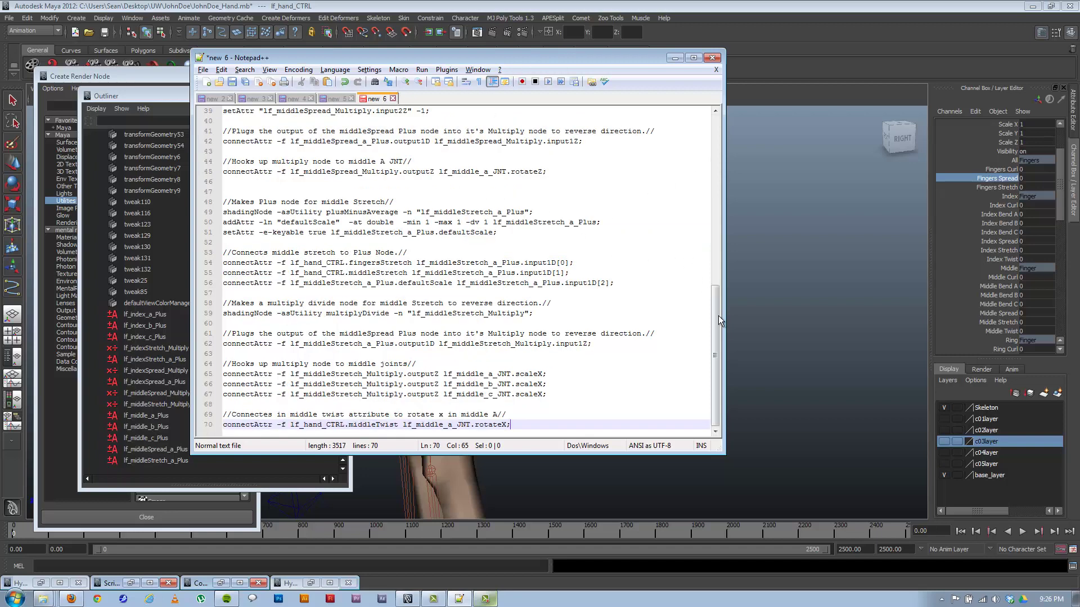
left_click_drag(718, 315, 714, 101)
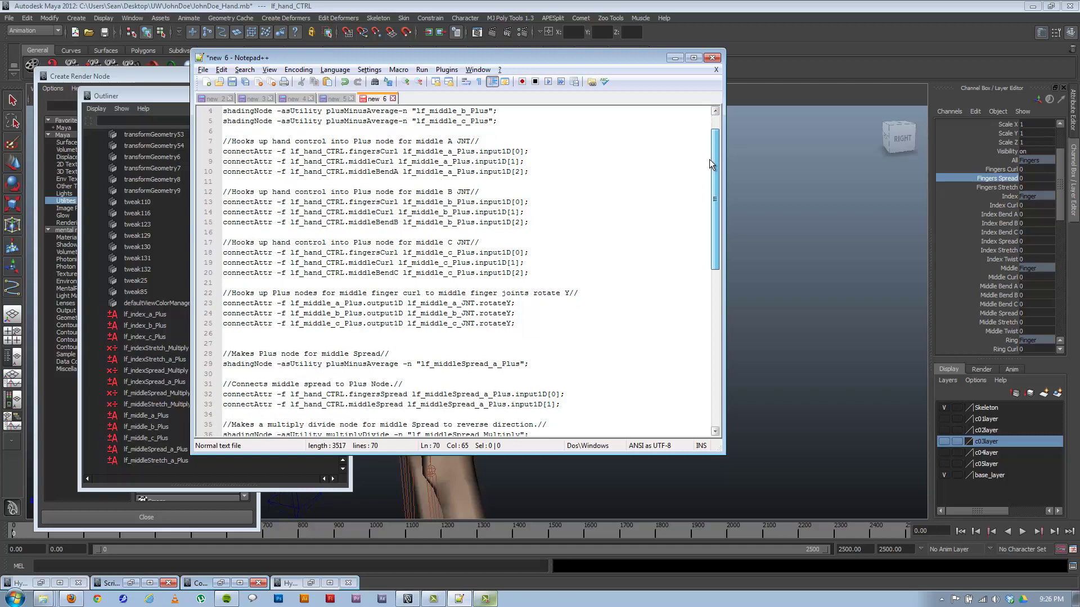
left_click_drag(712, 159, 708, 226)
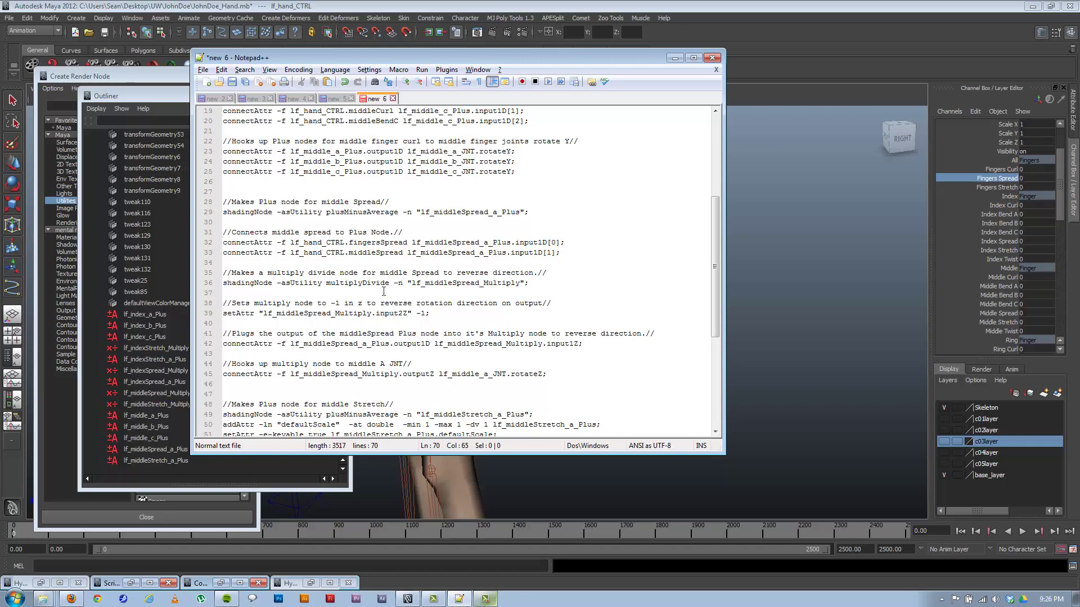
left_click_drag(426, 316, 419, 314)
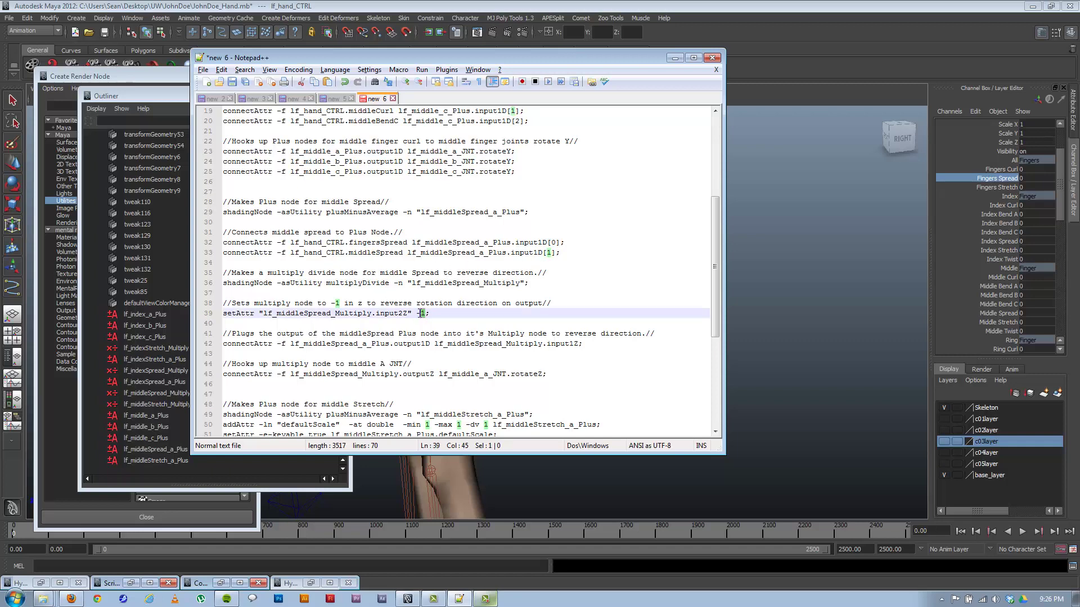
key("BackSpace")
key("BackSpace")
type(".5")
type("0")
left_click(581, 364)
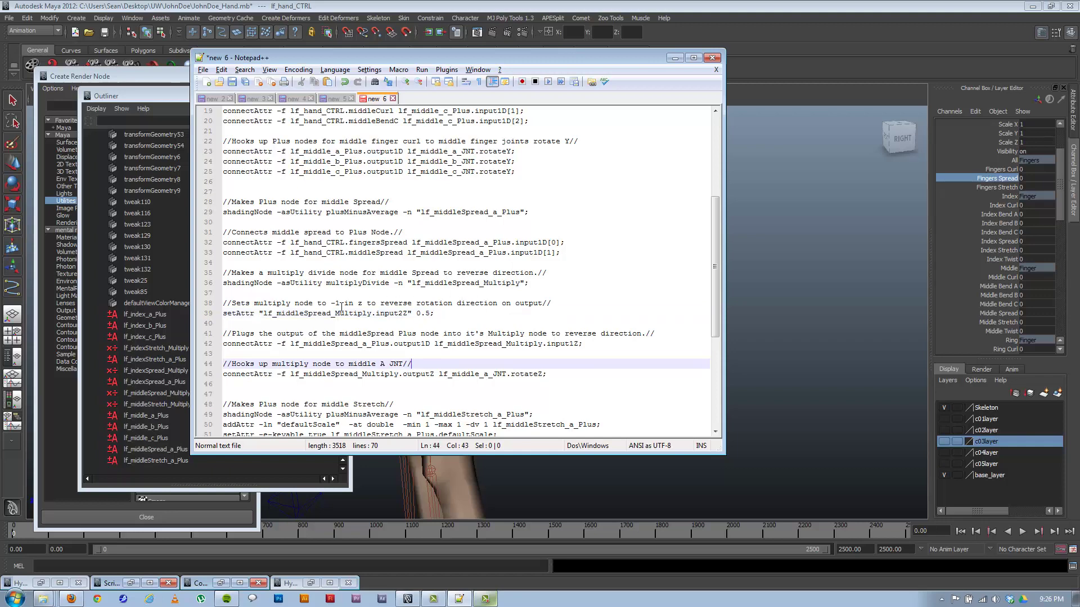
key("ctrl+a")
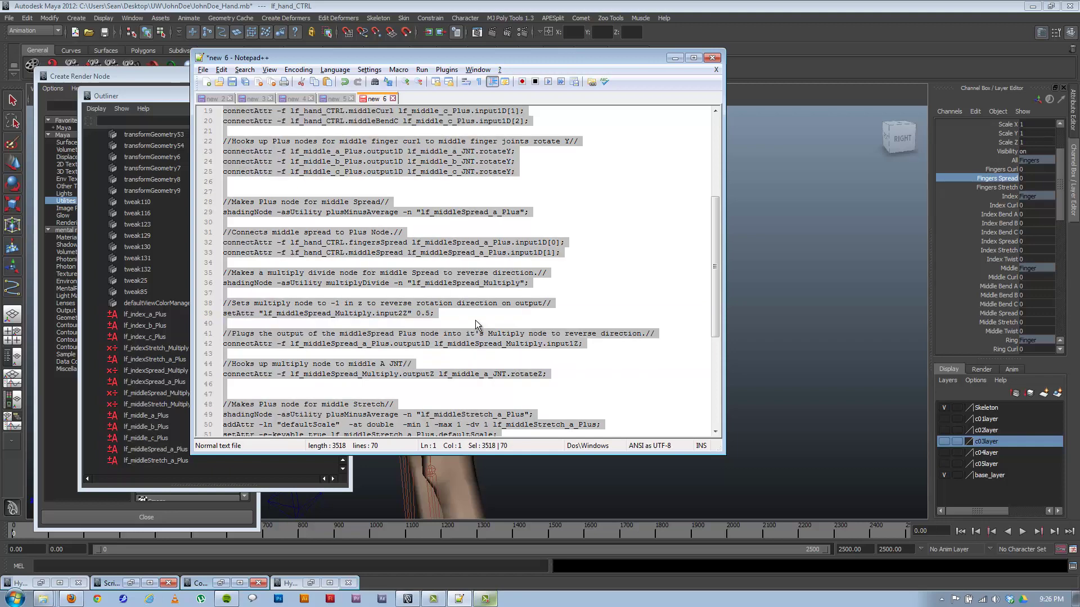
left_click(674, 58)
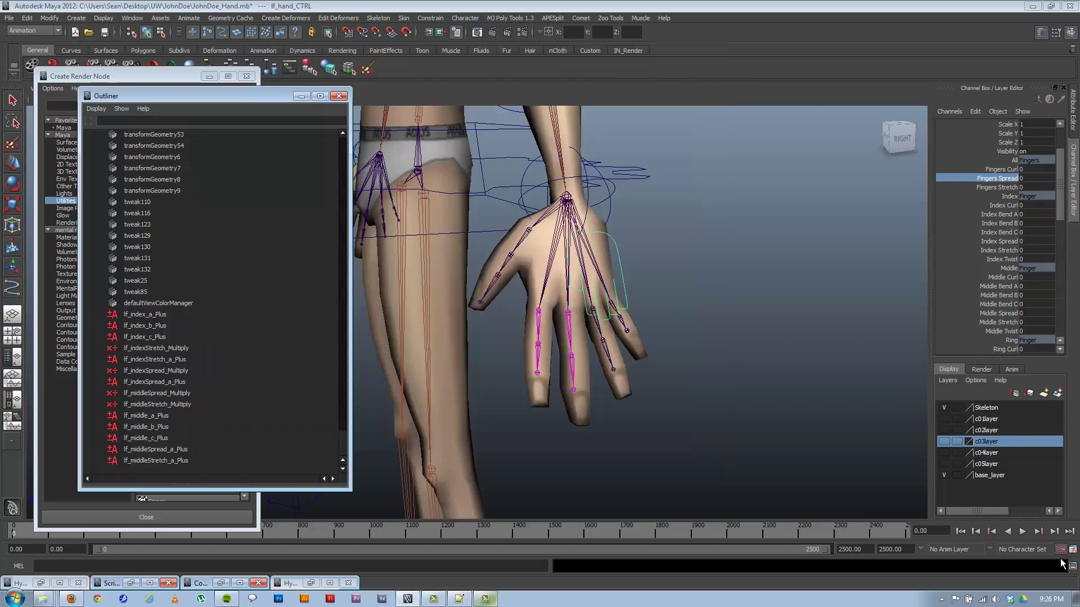
left_click(1072, 566)
left_click(774, 459)
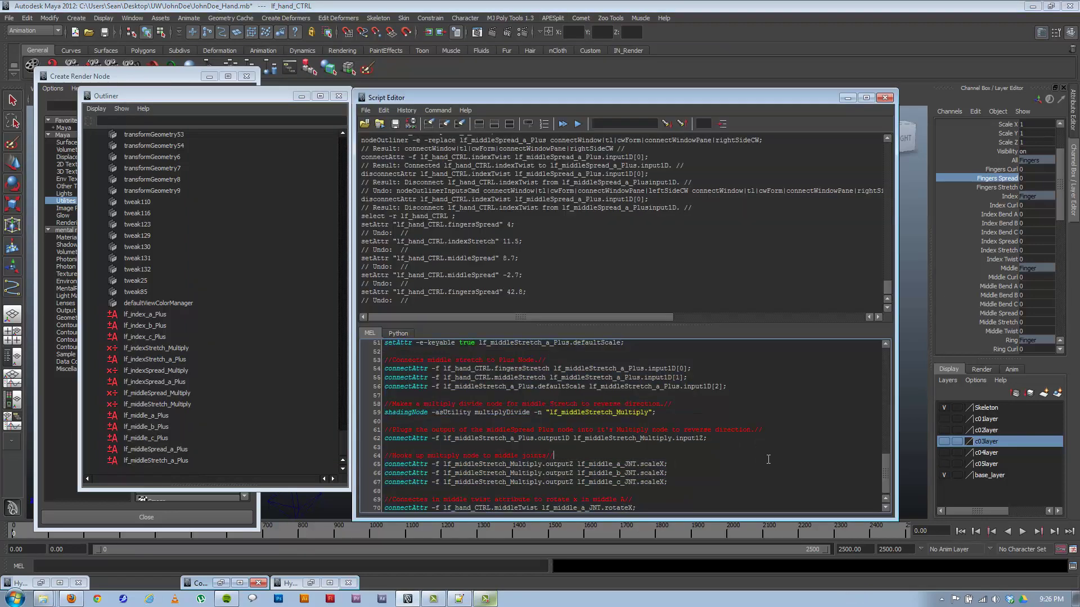
key("ctrl+a")
left_click(763, 459)
key("ctrl+a")
key("ctrl+Return")
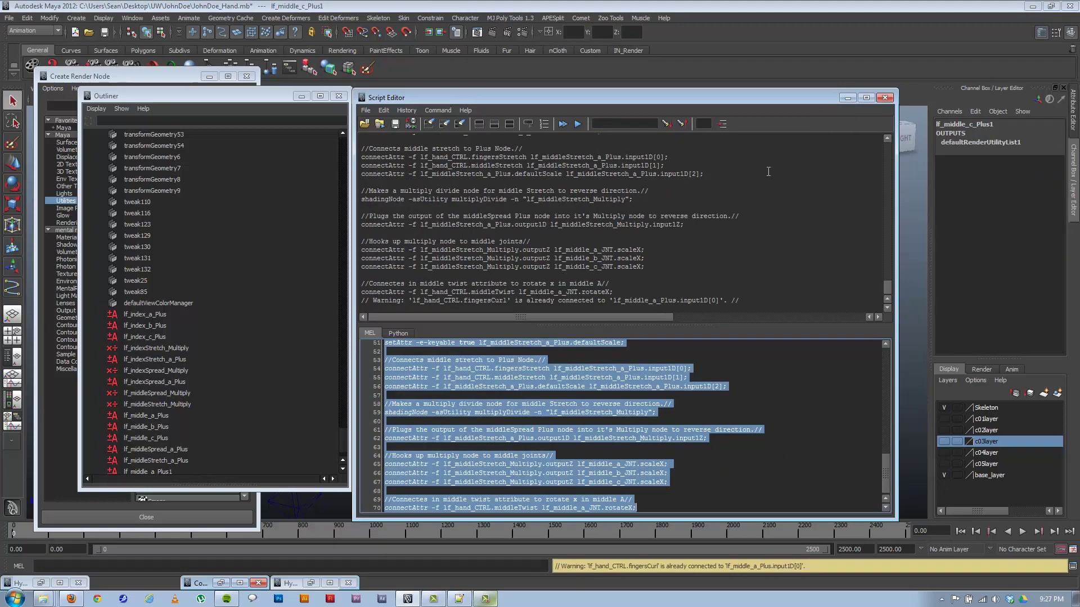
left_click(847, 98)
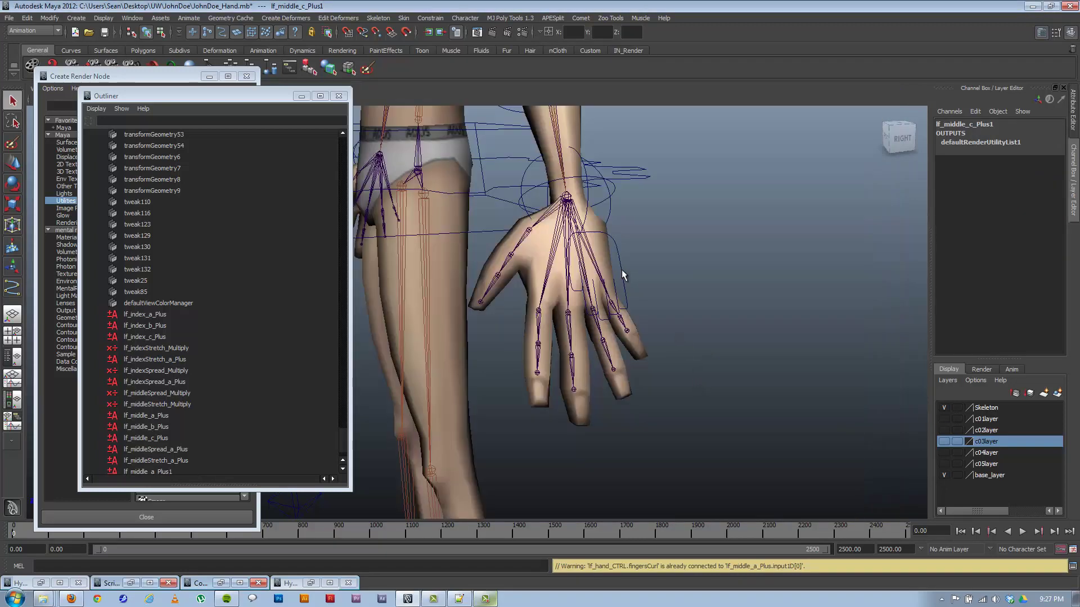
key("ctrl+z")
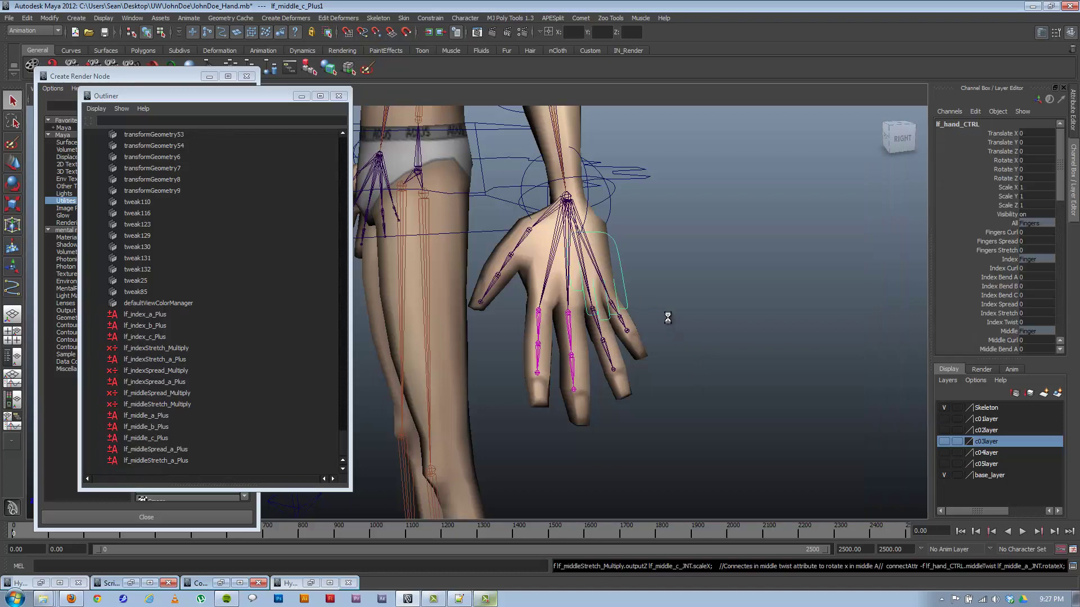
Switch to Notepad++ and replace every "middle" with "ring" throughout the selected new 6 script, then minimize the window
left_click(458, 599)
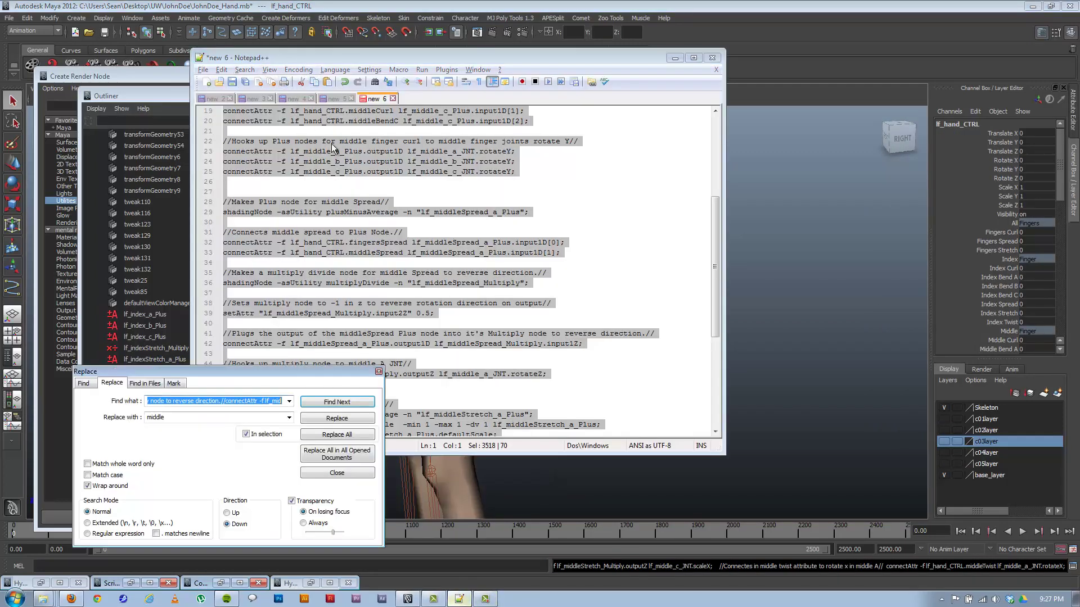
key("ctrl+h")
left_click(245, 401)
left_click(291, 401)
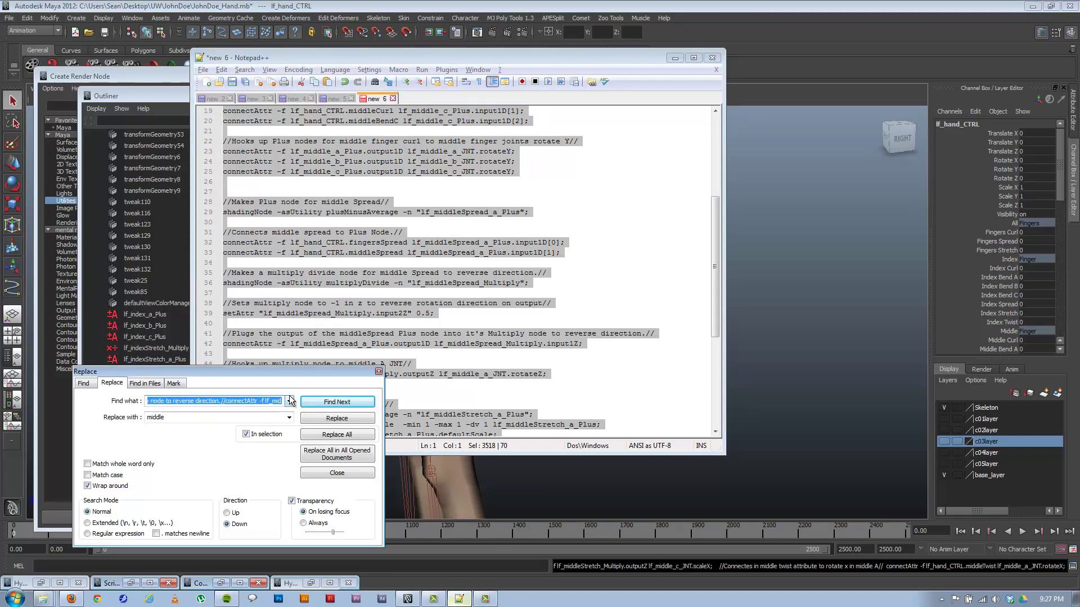
type("middle")
key("Tab")
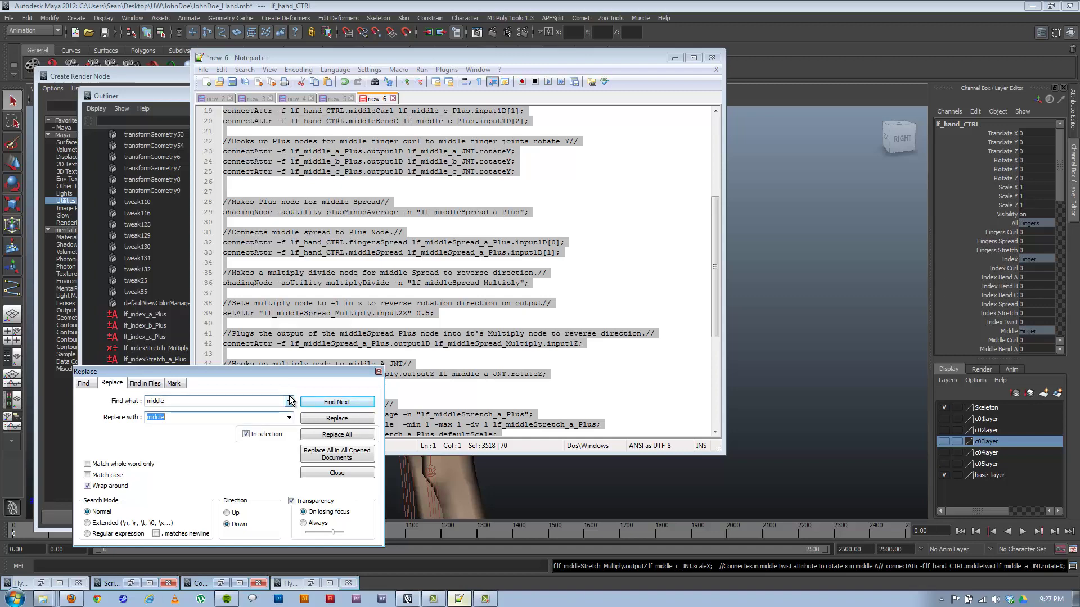
type("ring")
left_click(344, 435)
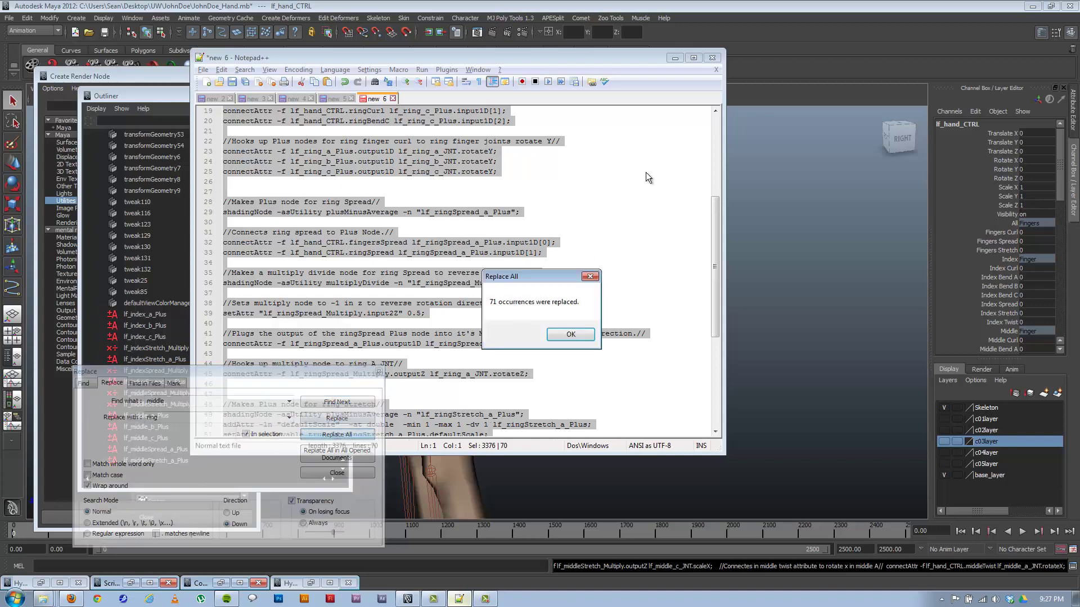
left_click(588, 337)
left_click(675, 58)
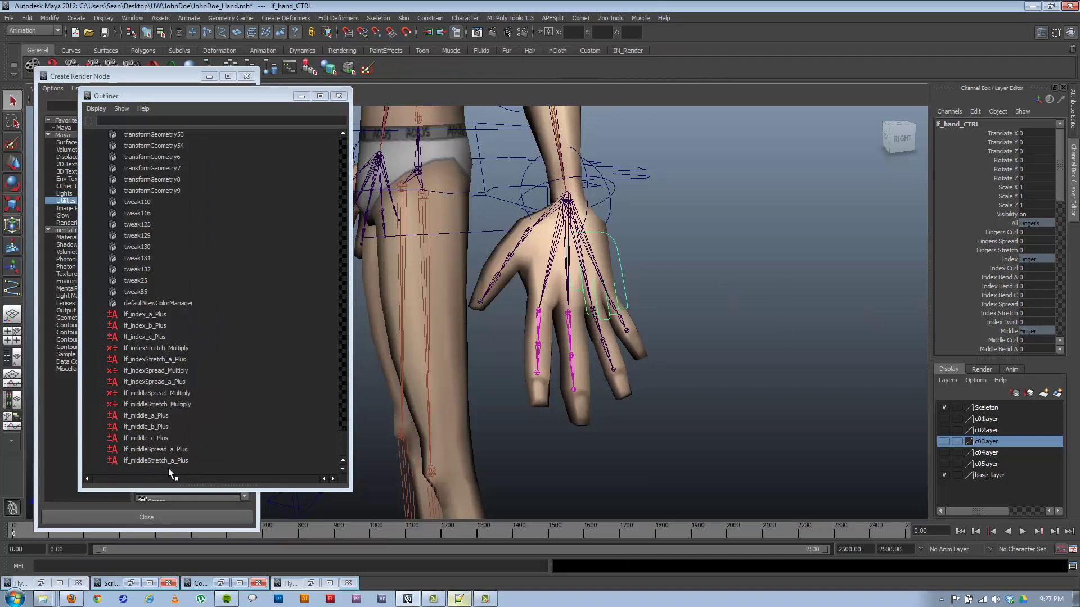
In Maya, test the left hand control's Middle Spread attribute at 2.4 and reset it to 0
left_click(1005, 269)
scroll(1060, 224, "down", 4)
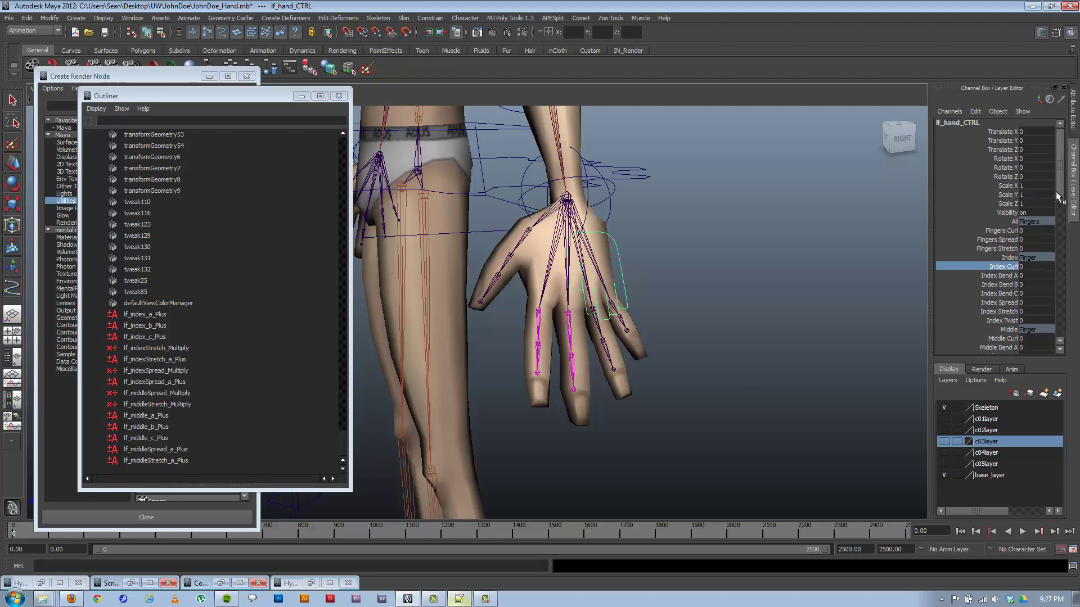
left_click(1000, 272)
left_click(784, 300)
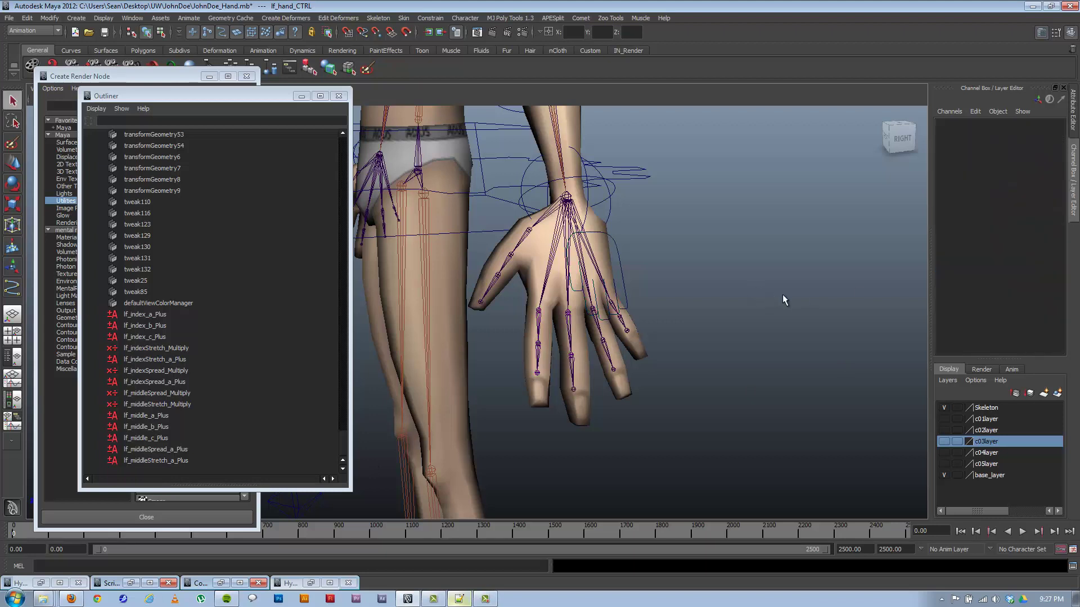
key("ctrl+z")
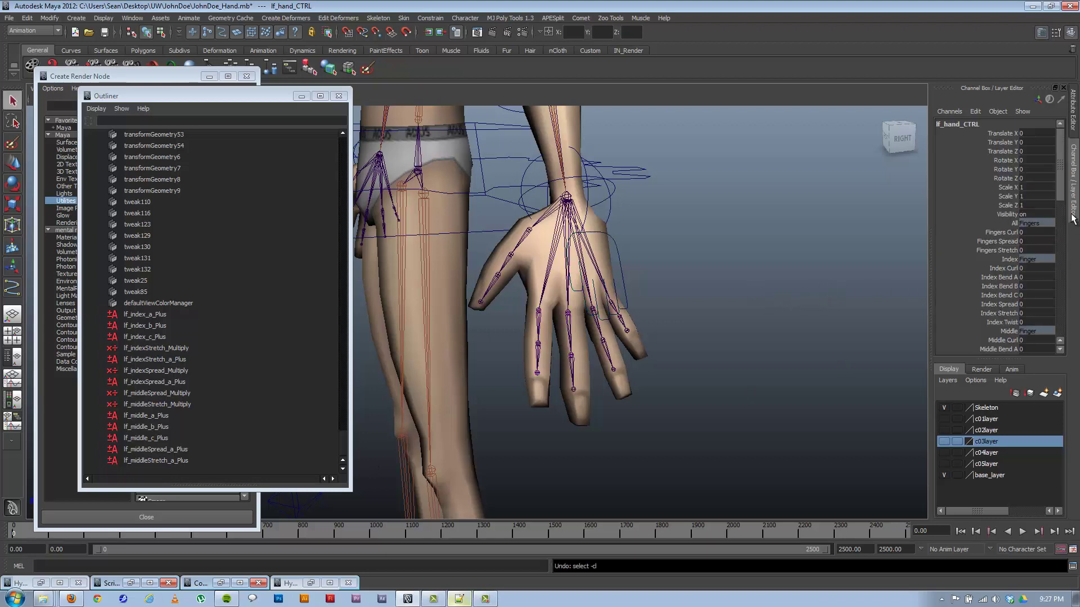
scroll(1054, 195, "down", 3)
left_click(1007, 264)
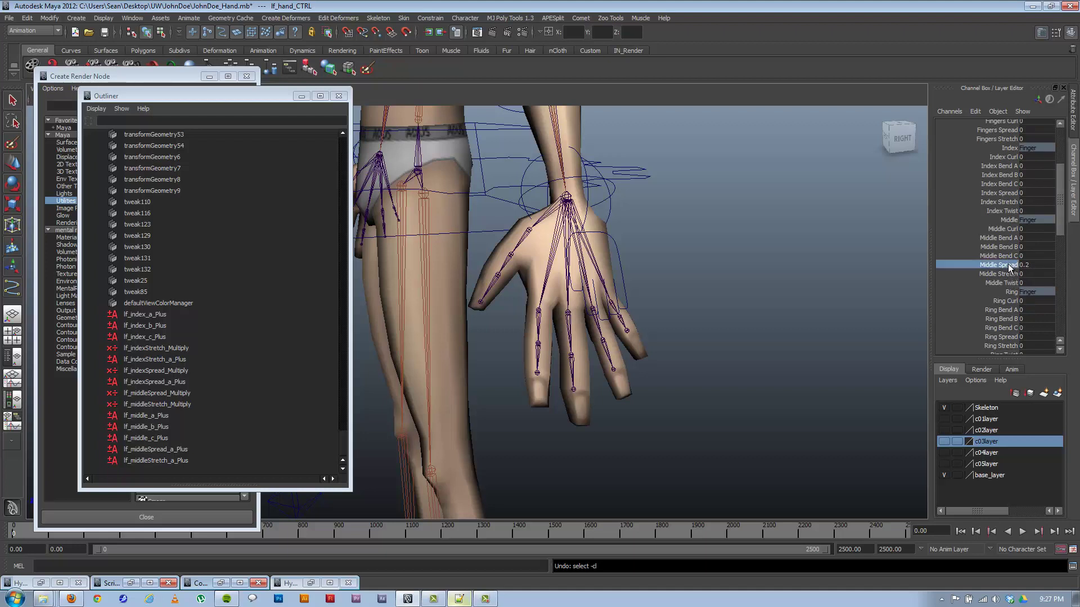
mouse_move(810, 286)
middle_mouse_down()
mouse_move(841, 282)
mouse_move(825, 290)
middle_mouse_up()
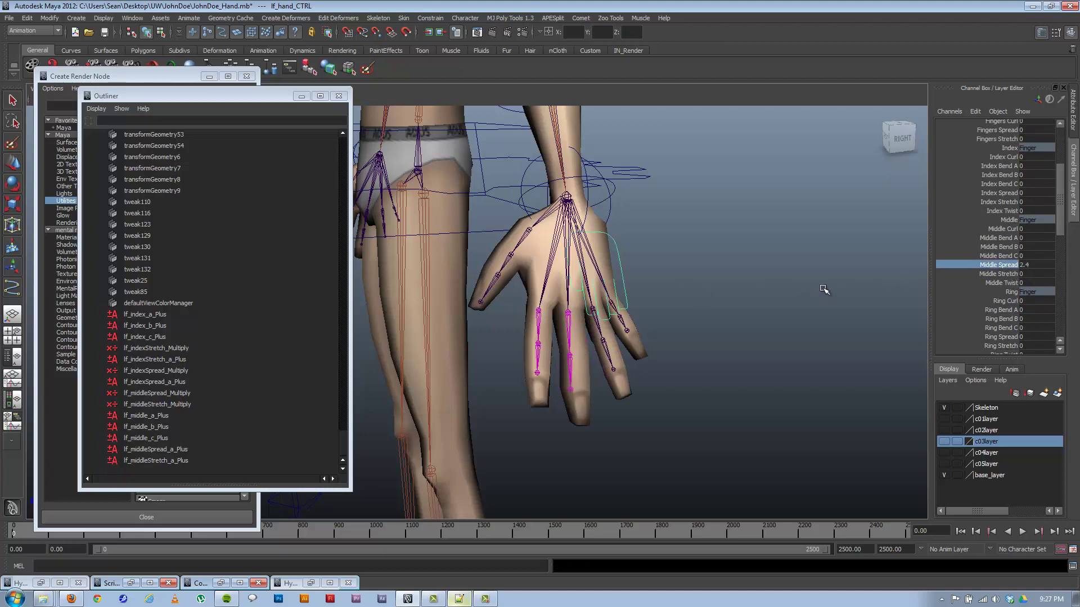
left_click(1038, 272)
type("0")
key("Return")
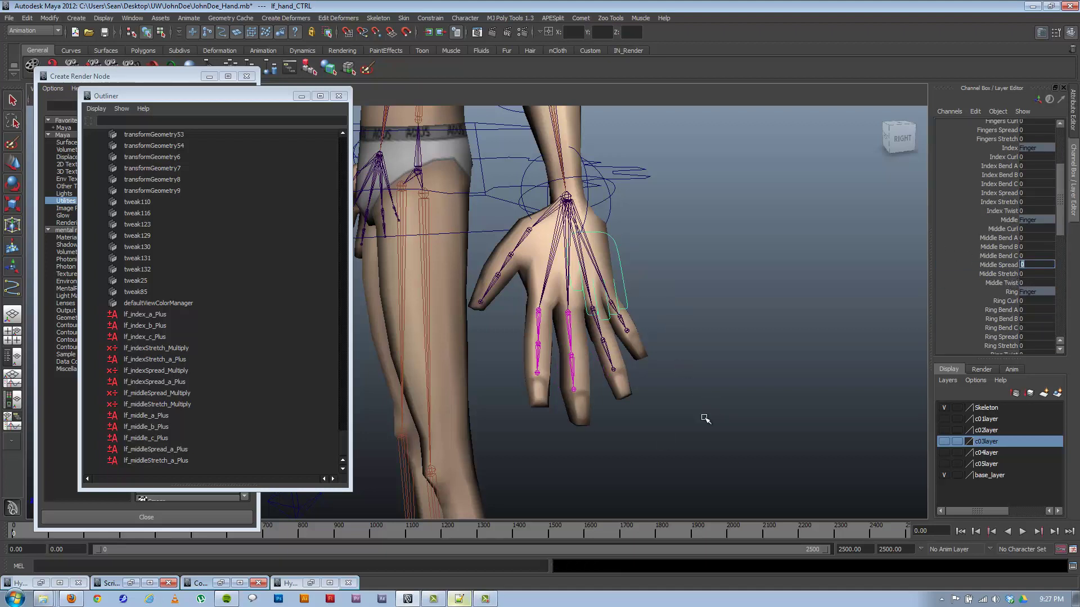
Replace the Script Editor's code with the ring finger script from Notepad++, run all of it, and minimize the editor
left_click(461, 599)
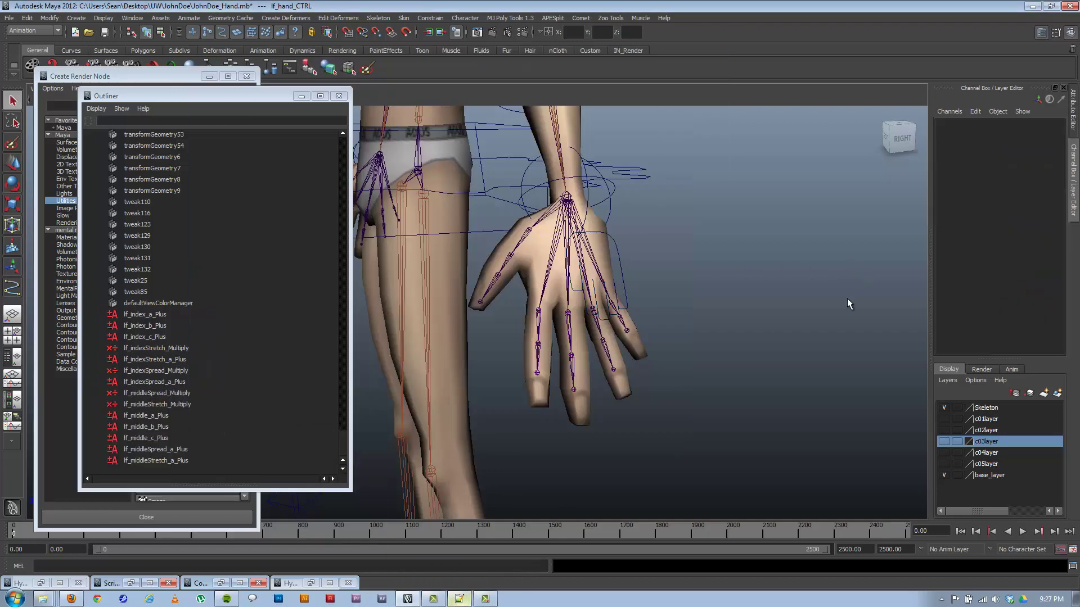
left_click(630, 380)
left_click(130, 583)
left_click(757, 465)
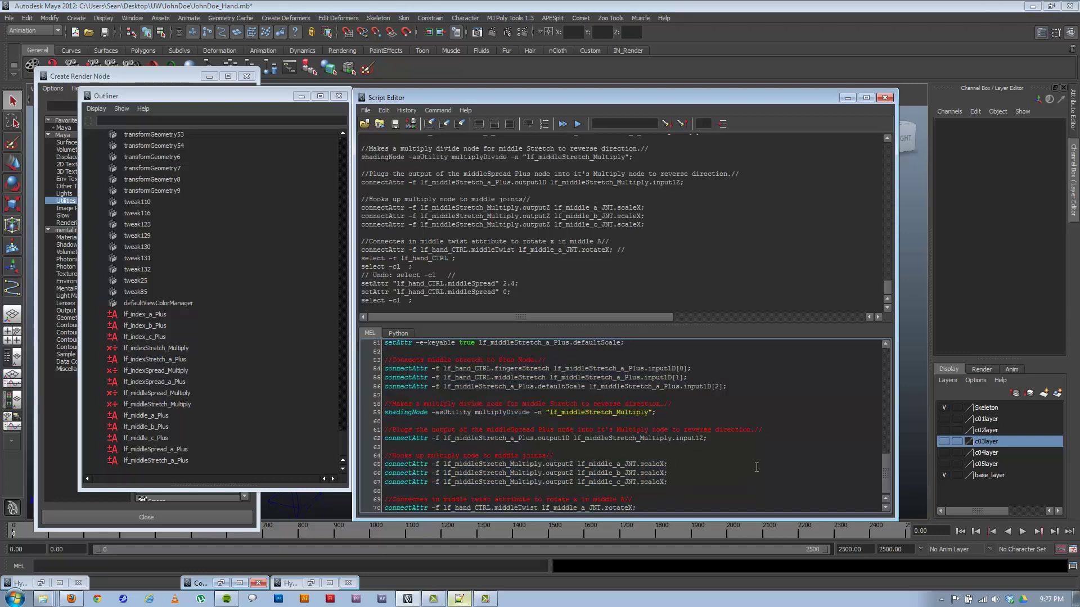
key("ctrl+a")
key("ctrl+v")
key("ctrl+a")
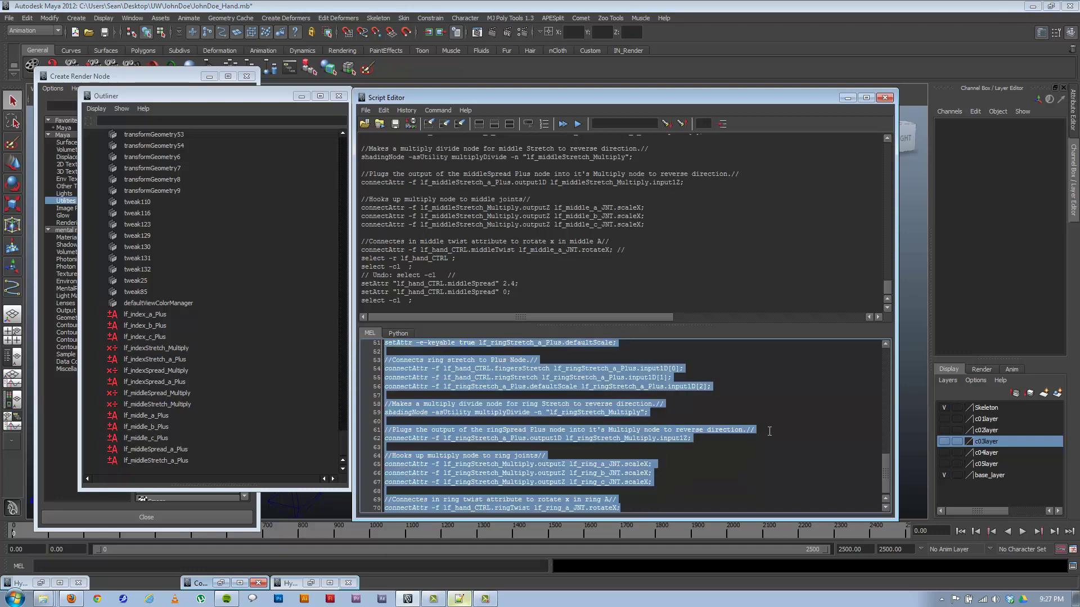
key("ctrl+Return")
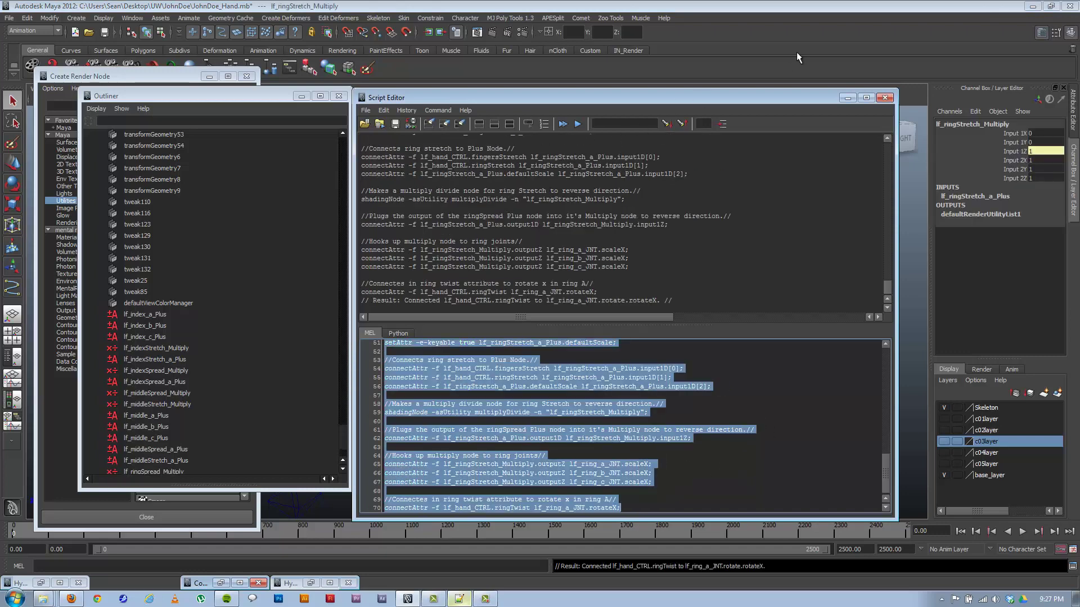
left_click(847, 98)
Select the left hand control and test its Fingers Spread attribute, undoing the changes
left_click(620, 271)
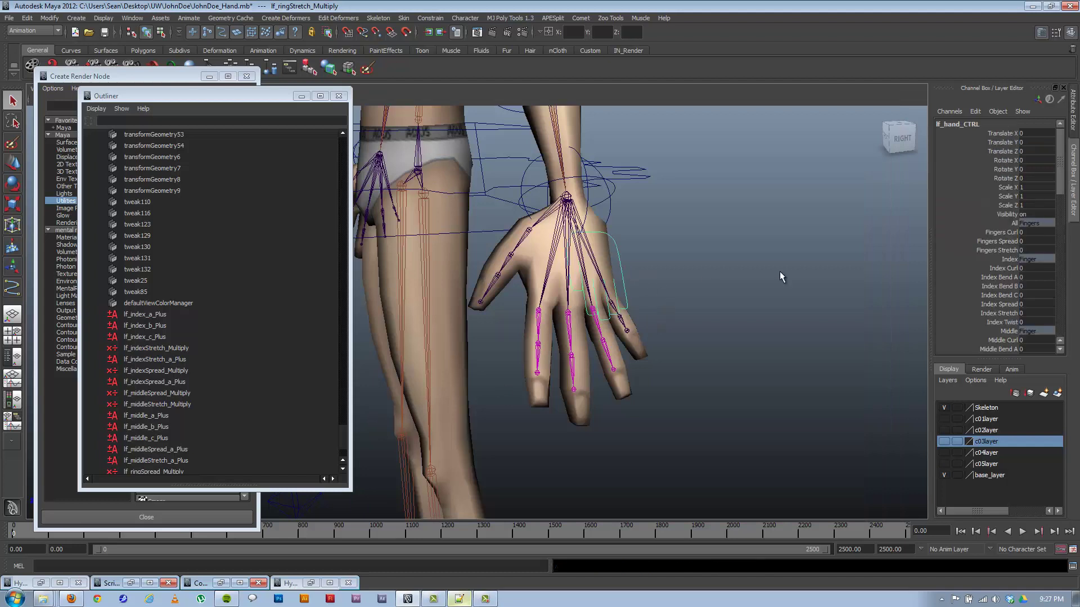
left_click(997, 241)
middle_click_drag(819, 248, 693, 264)
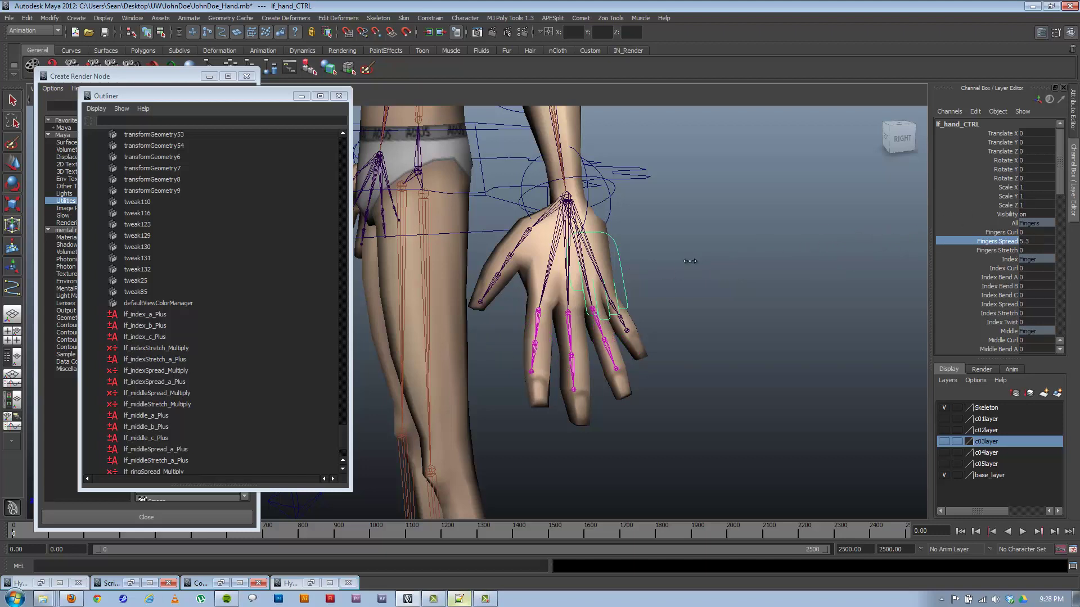
key("ctrl+z")
key("ctrl+z")
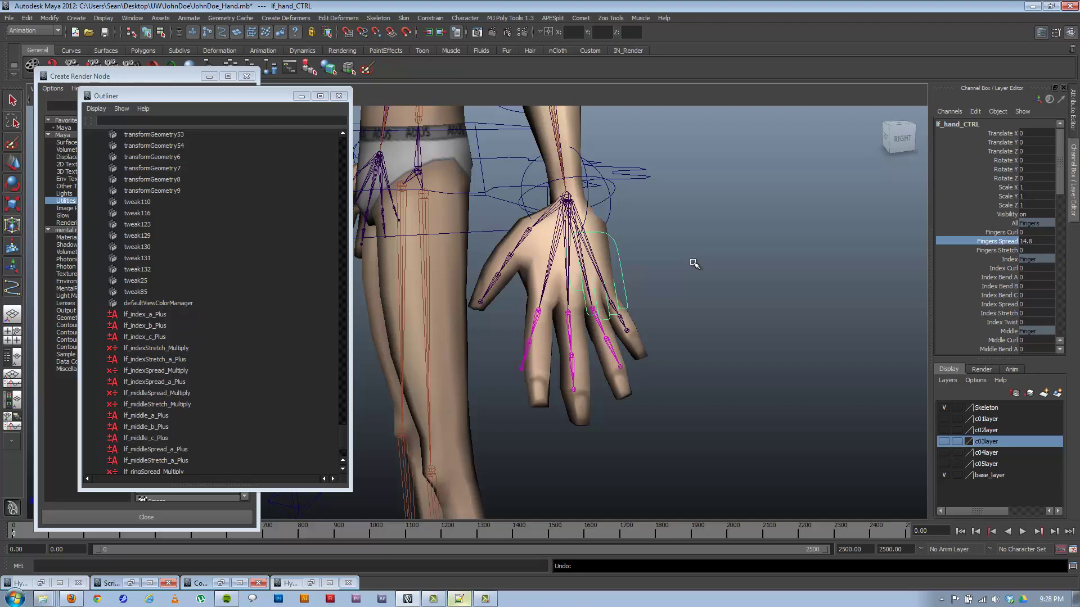
key("ctrl+z")
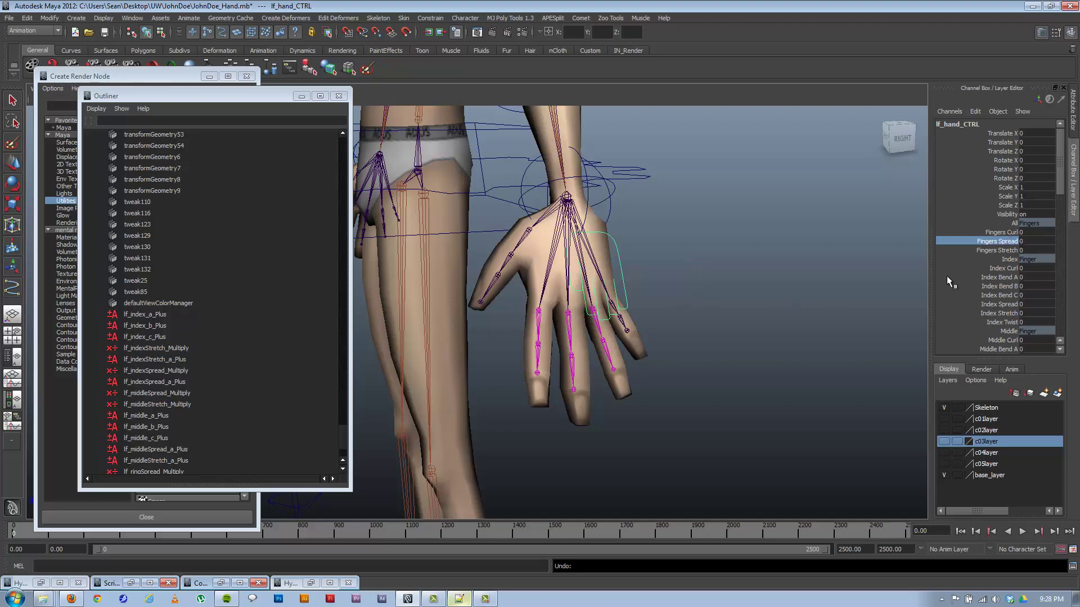
Switch to Notepad++, copy the whole ring finger script from new 6 into a new document, and move the window clear of the Replace dialog
left_click(459, 599)
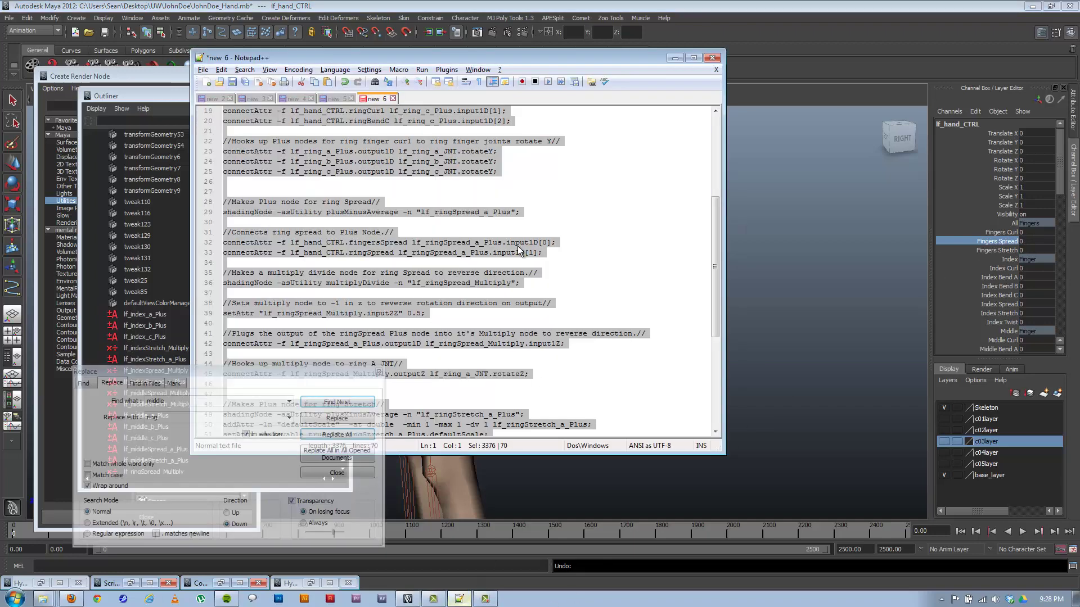
left_click(581, 284)
key("ctrl+a")
left_click(203, 70)
left_click(170, 82)
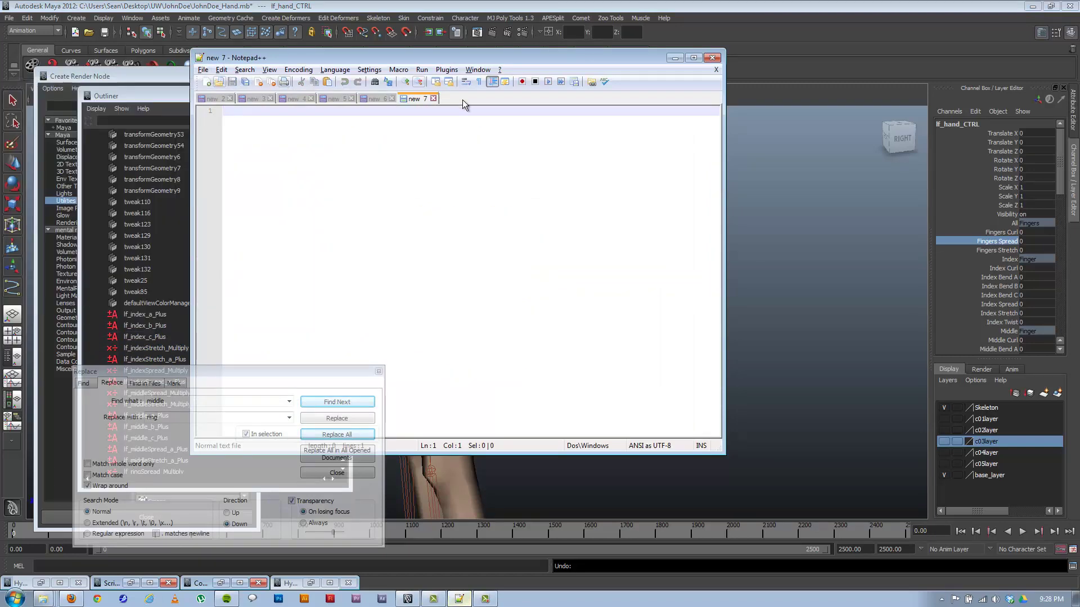
key("ctrl+v")
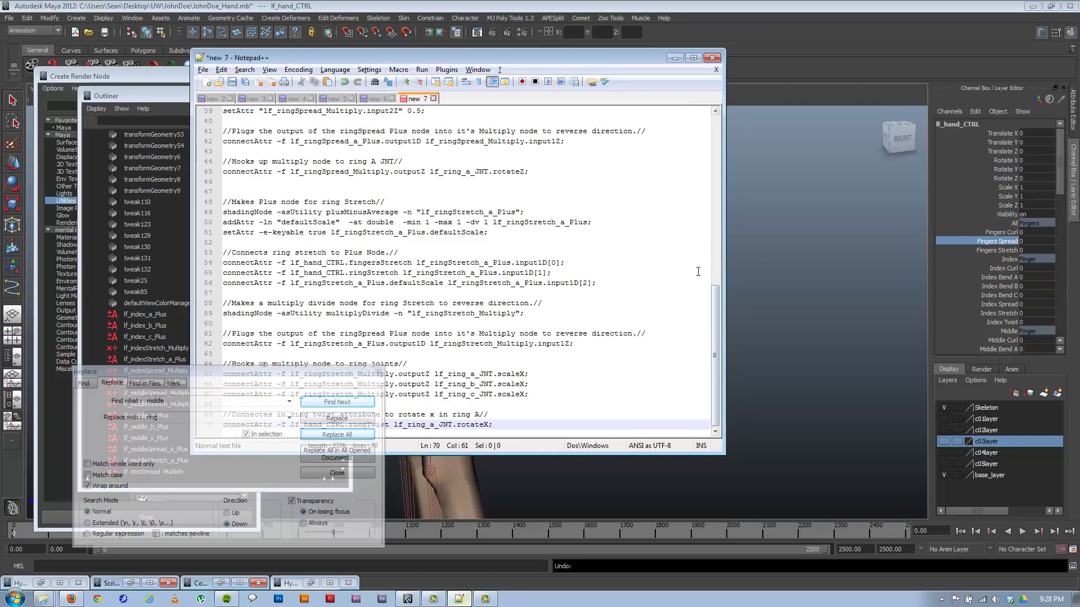
left_click_drag(581, 55, 769, 47)
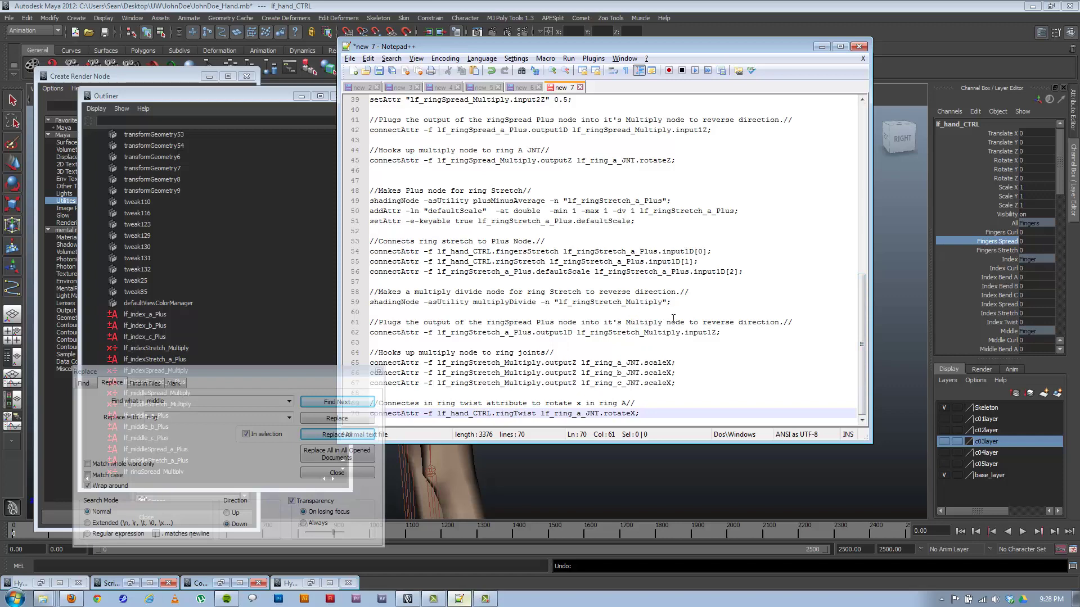
Replace every "ring" with "pinky" throughout the new 7 script
key("ctrl+h")
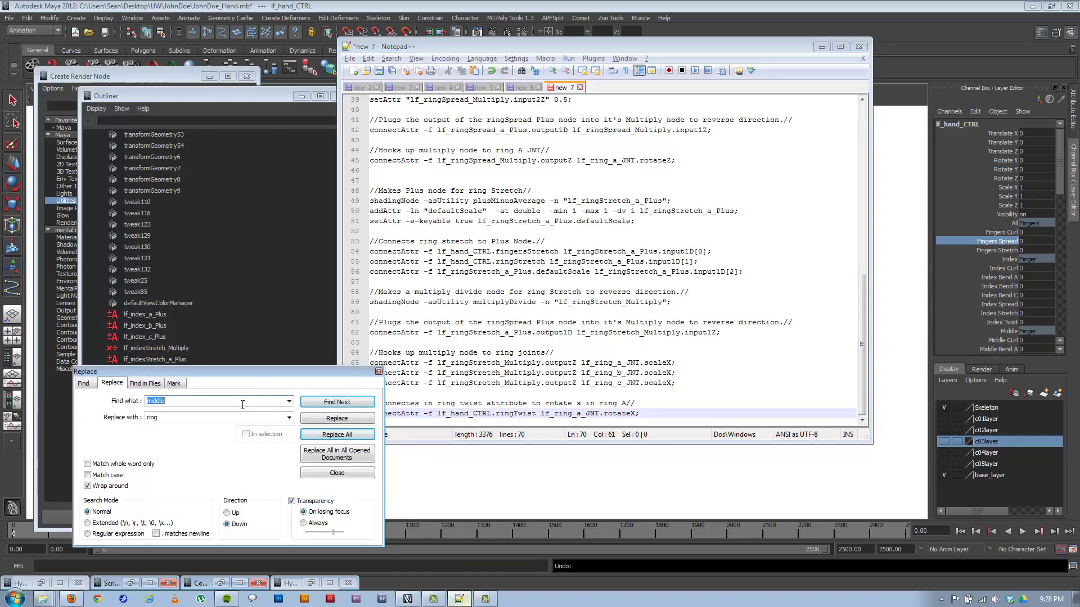
type("ring")
key("Tab")
type("pink")
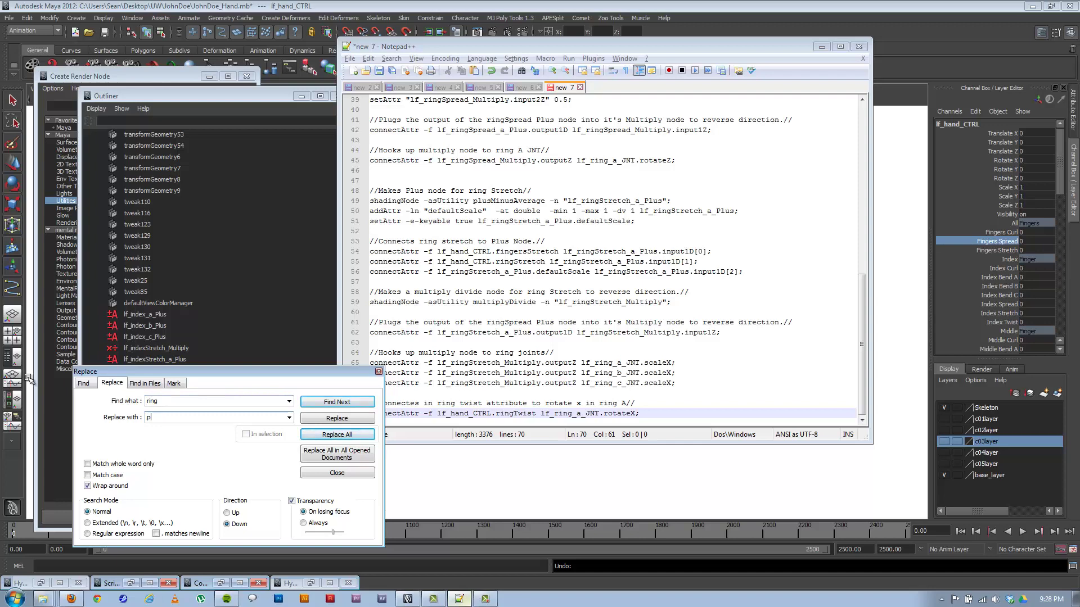
left_click(347, 437)
left_click(570, 341)
left_click(660, 282)
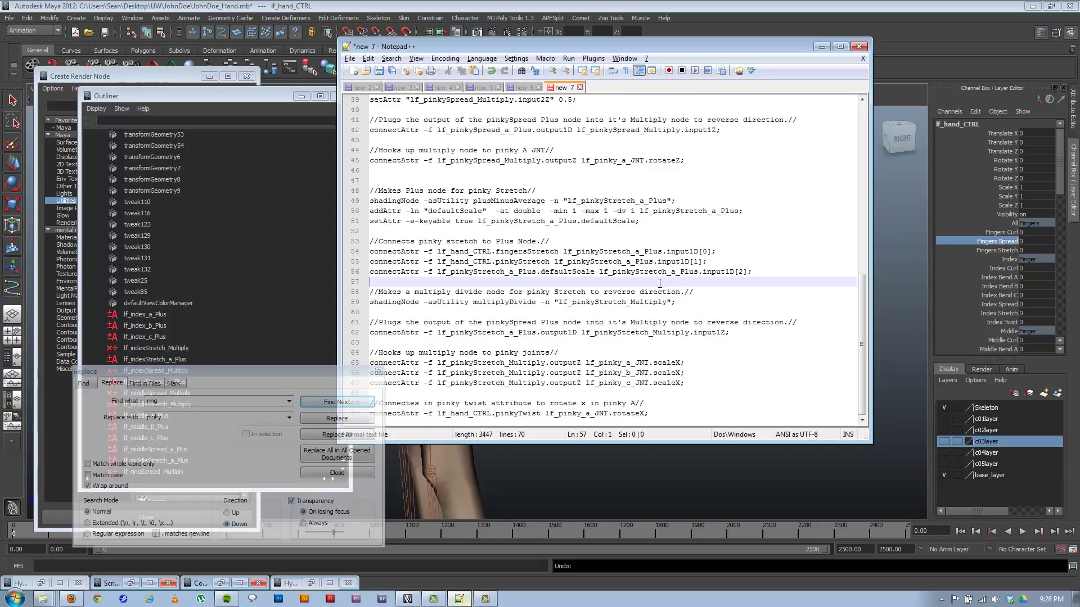
Change the setAttr value of lf_pinkySpread_Multiply.input2Z to 1 in the pinky script
scroll(599, 250, "up", 1)
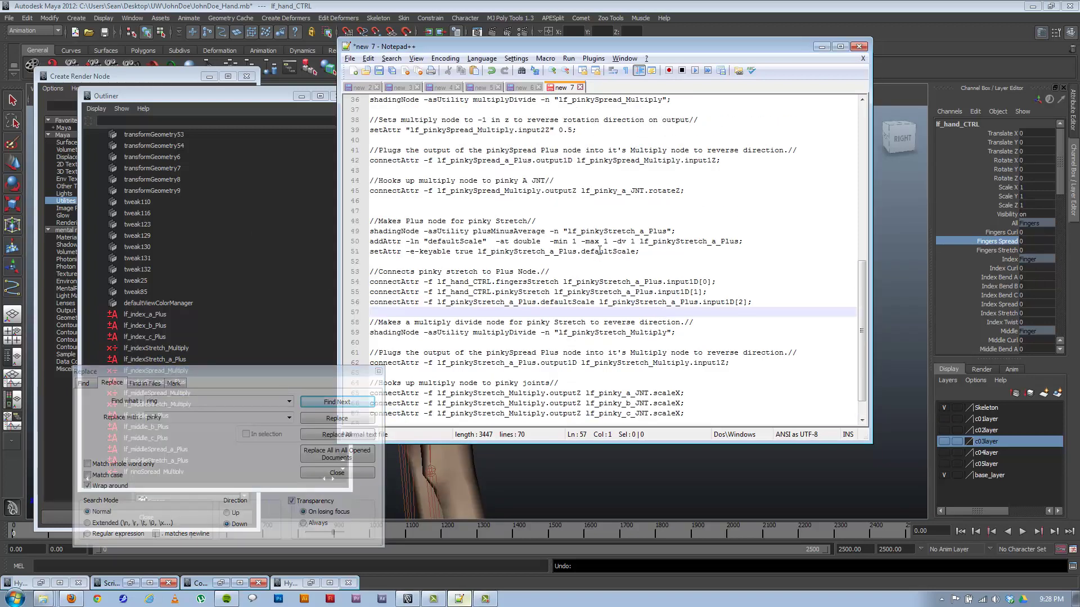
left_click(583, 128)
scroll(579, 146, "up", 1)
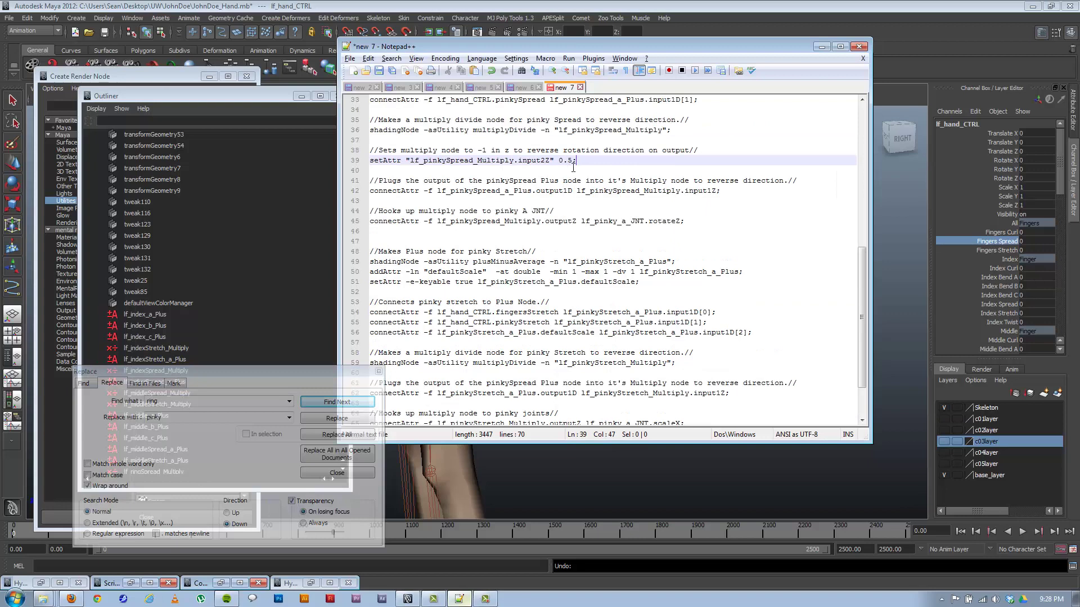
left_click_drag(574, 160, 558, 160)
type("1")
left_click(755, 232)
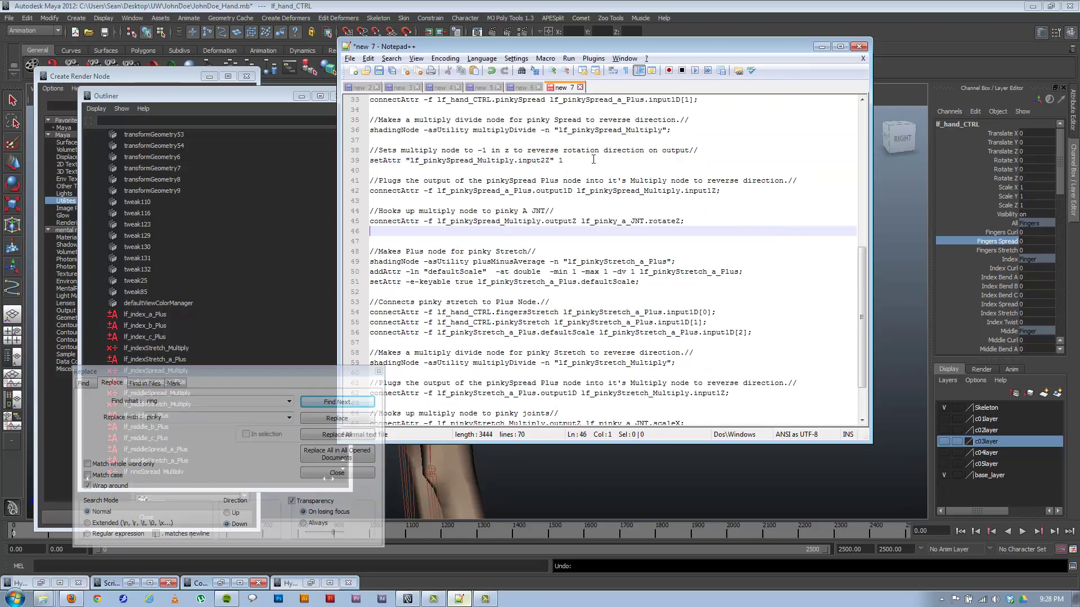
Copy the whole pinky script, paste it over the code in Maya's Script Editor, and run all of it
key("ctrl+a")
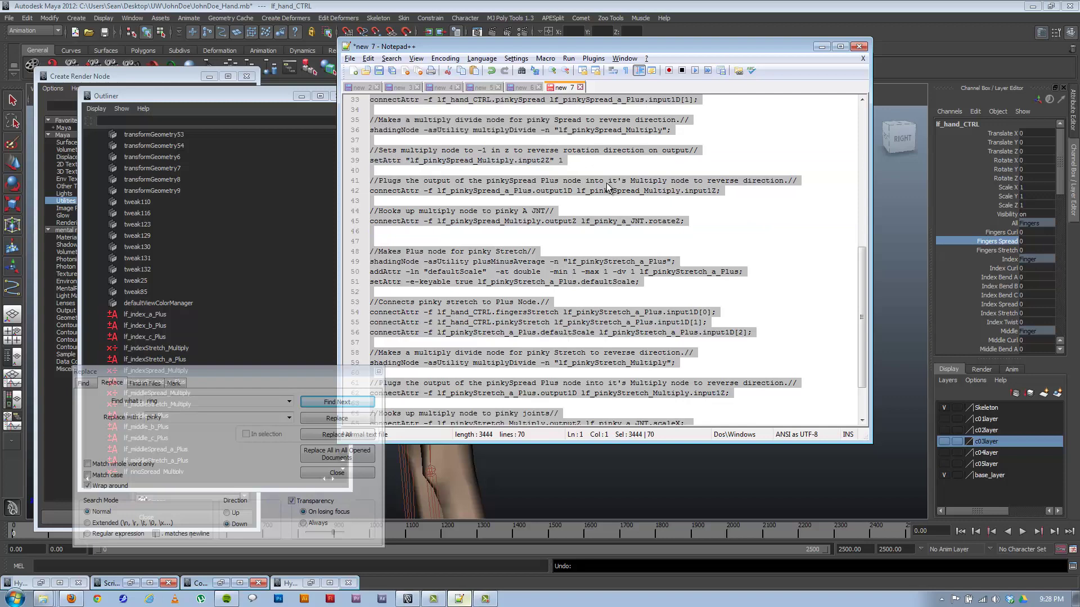
left_click(708, 5)
left_click(1072, 566)
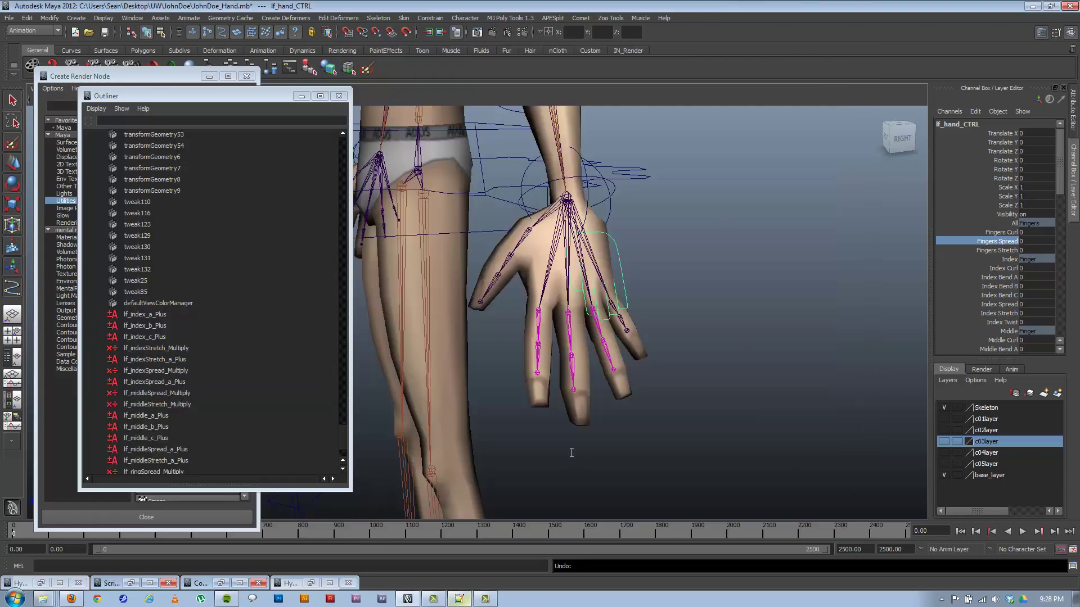
left_click(743, 485)
key("ctrl+a")
key("ctrl+v")
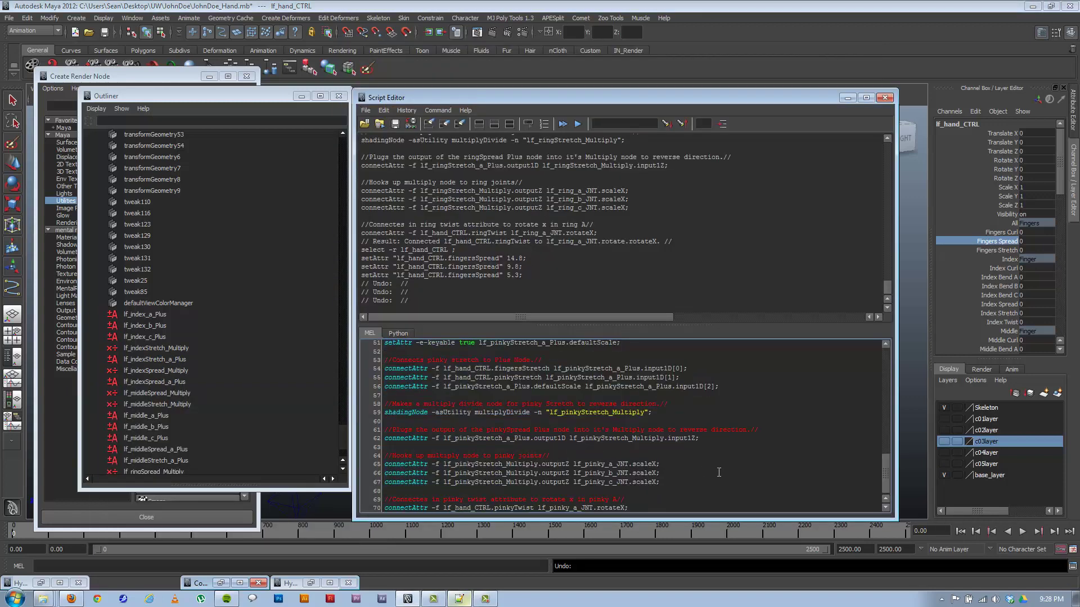
key("ctrl+a")
key("ctrl+Return")
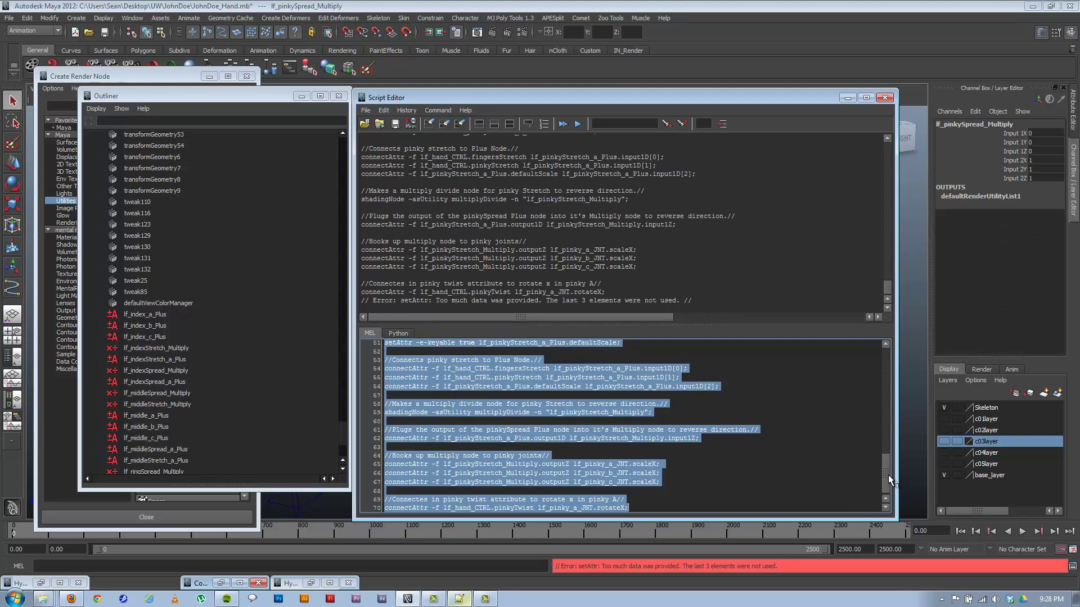
Undo the pinky script run and bring the left hand control's Pinky attributes into view
left_click_drag(710, 102, 742, 241)
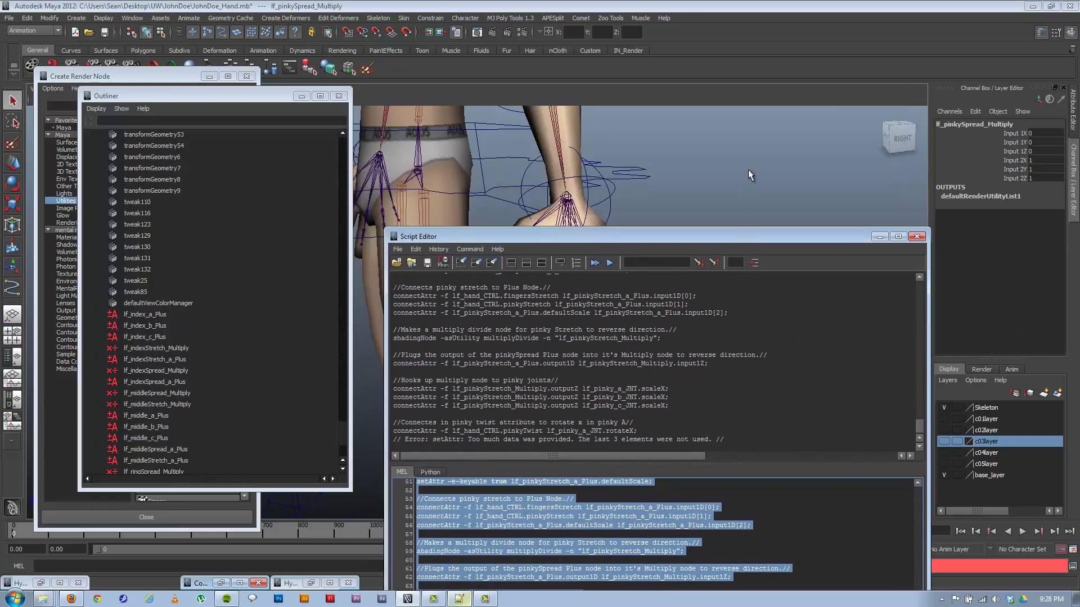
left_click(748, 169)
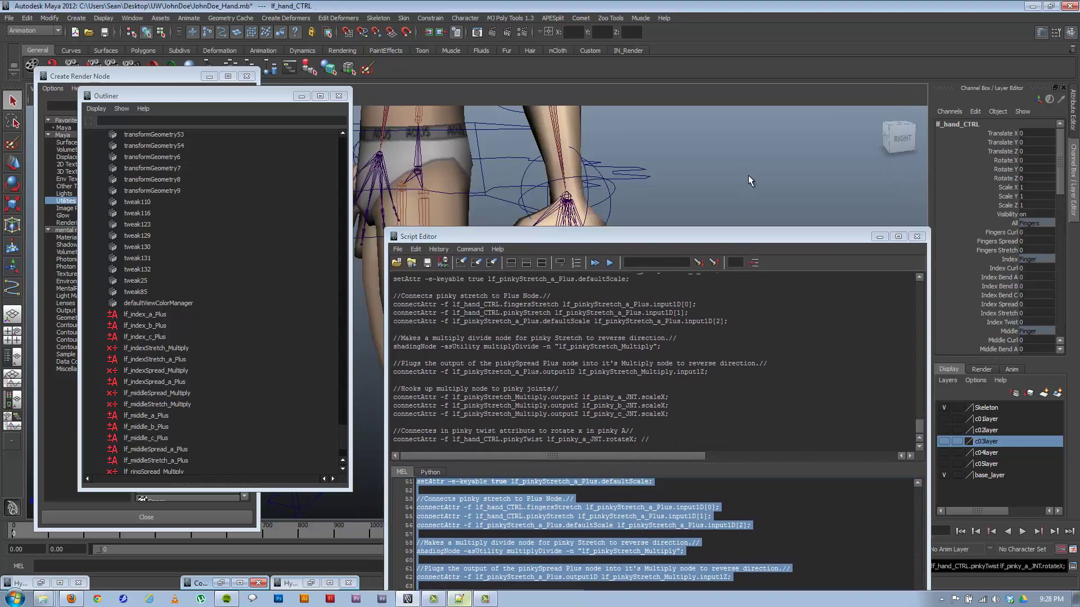
left_click_drag(733, 237, 713, 142)
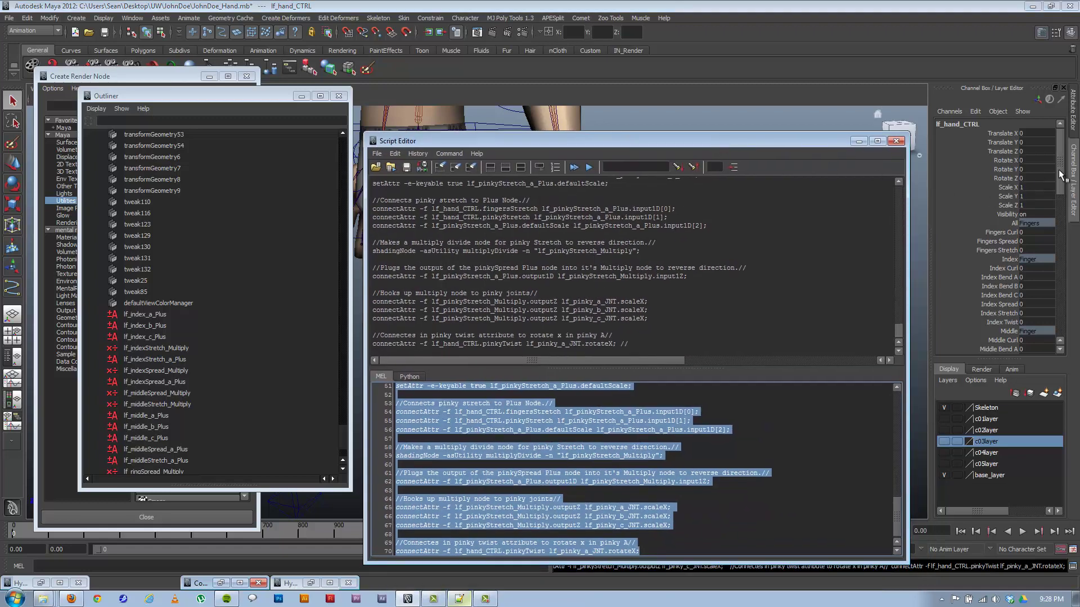
left_click_drag(1060, 181, 1063, 245)
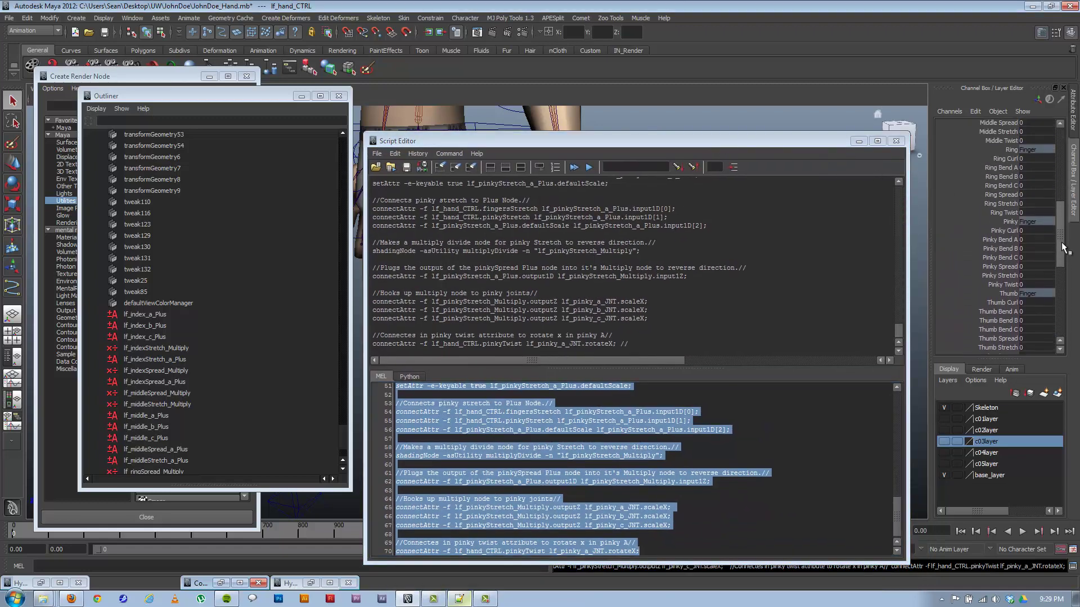
Recopy the pinky script from Notepad++, run the Script Editor's full pinky code again in Maya, and undo the run
left_click(470, 595)
left_click(686, 309)
key("ctrl+a")
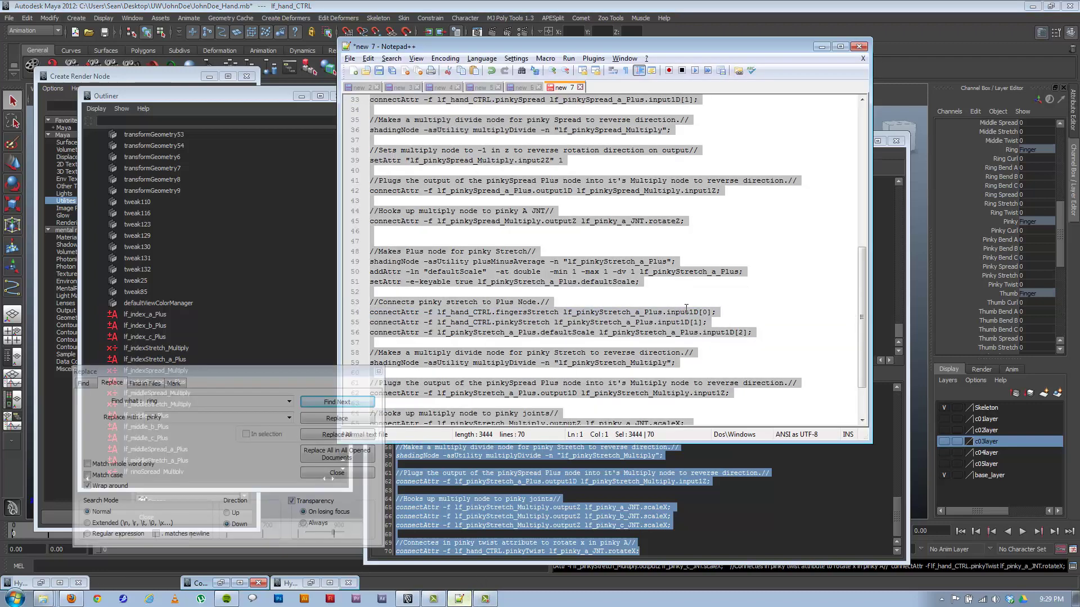
left_click(757, 513)
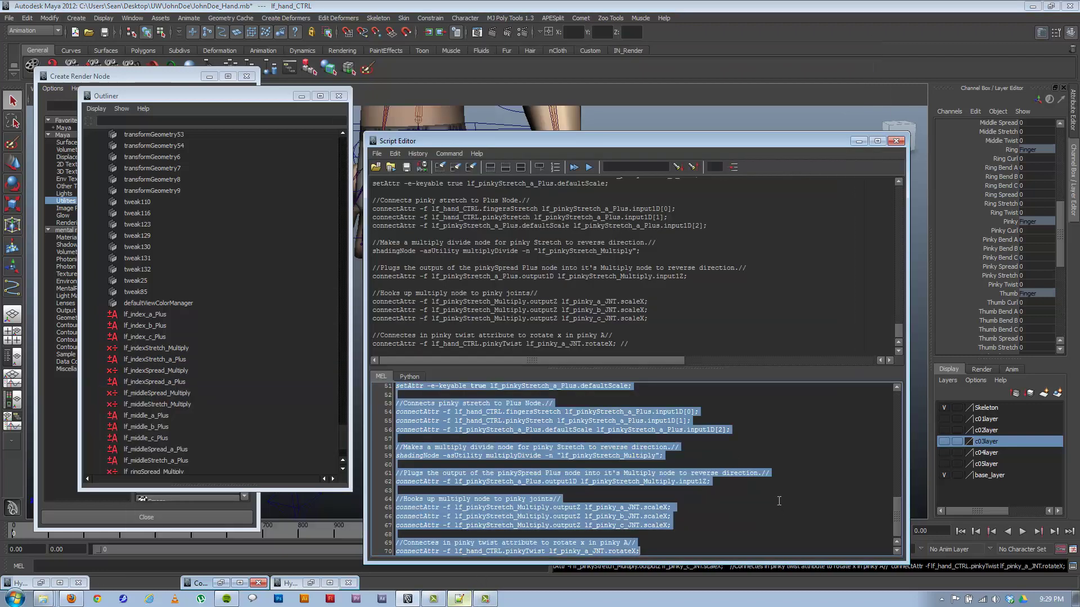
left_click(782, 499)
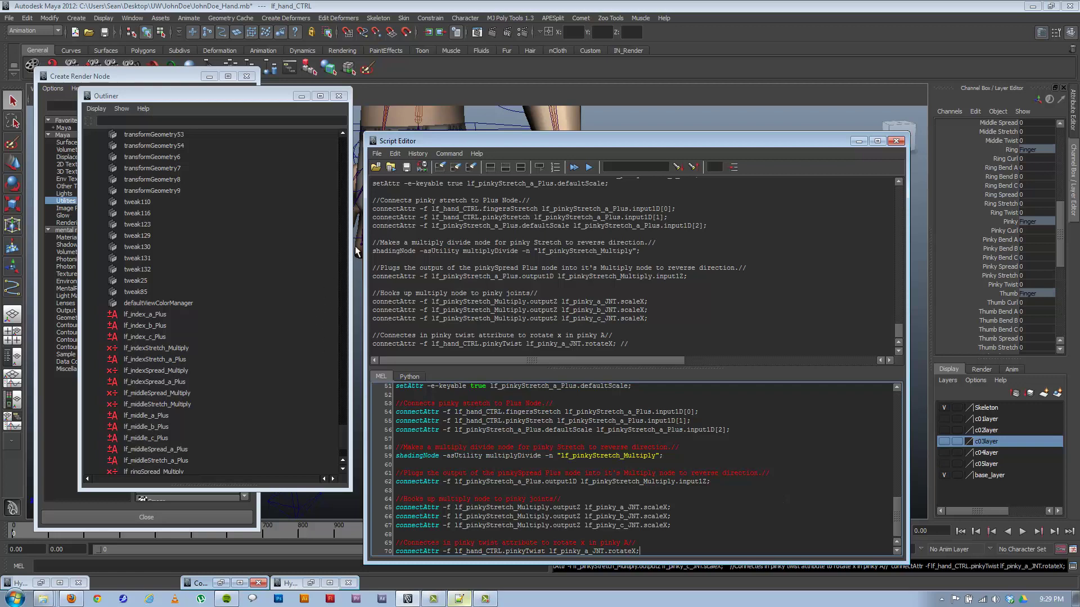
left_click_drag(341, 448, 342, 465)
left_click(719, 521)
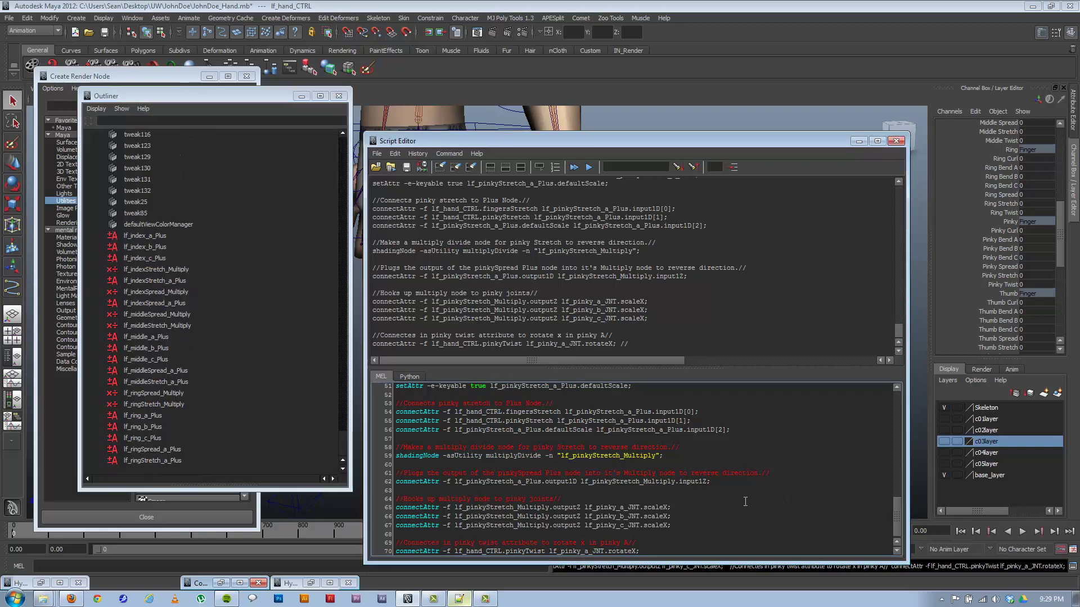
key("ctrl+a")
key("ctrl+Return")
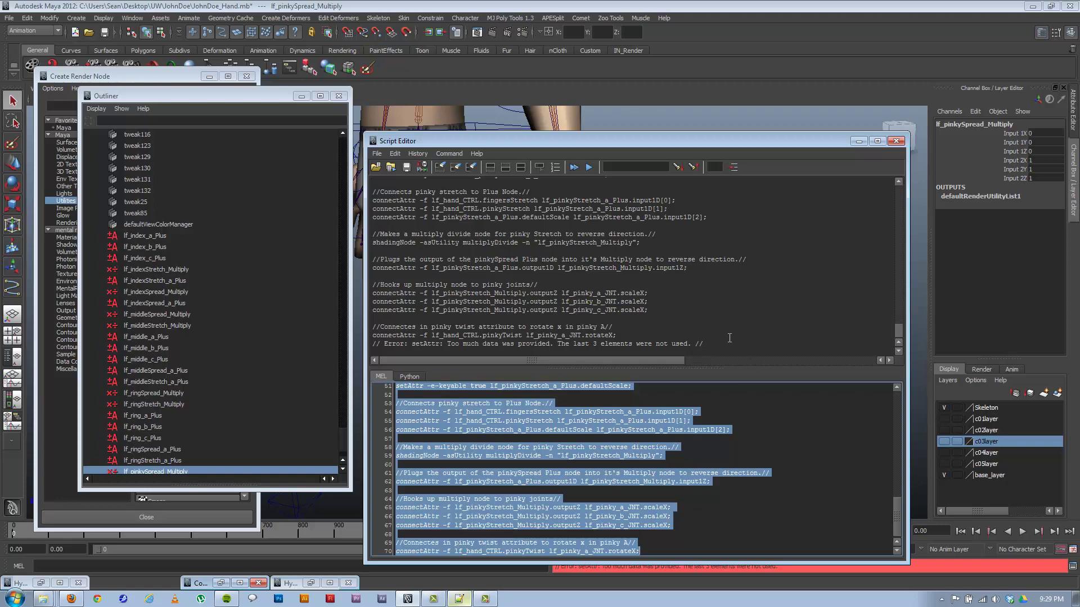
left_click(697, 341)
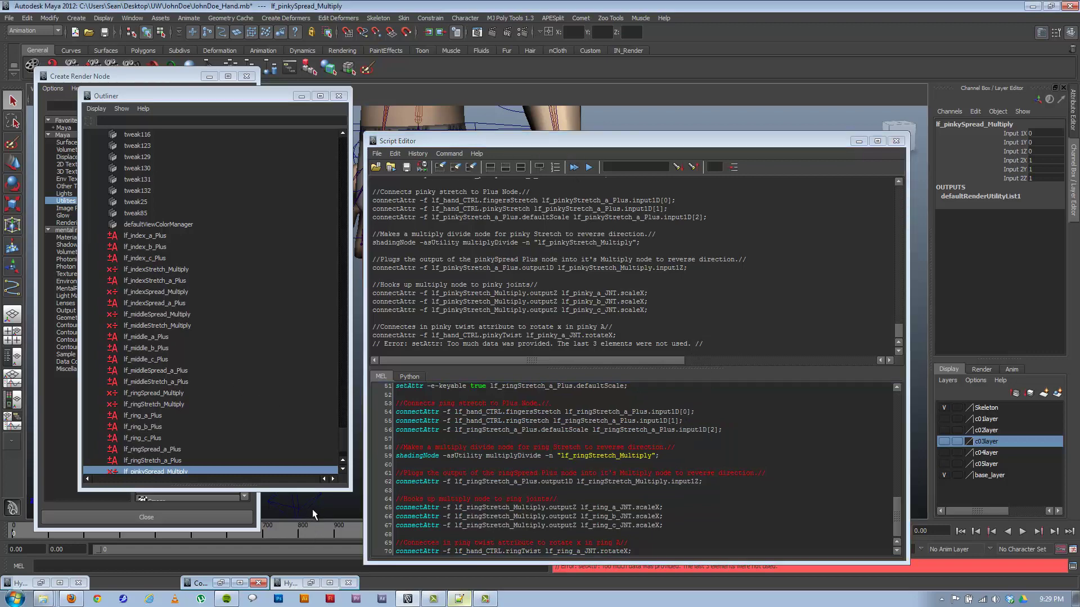
left_click(312, 508)
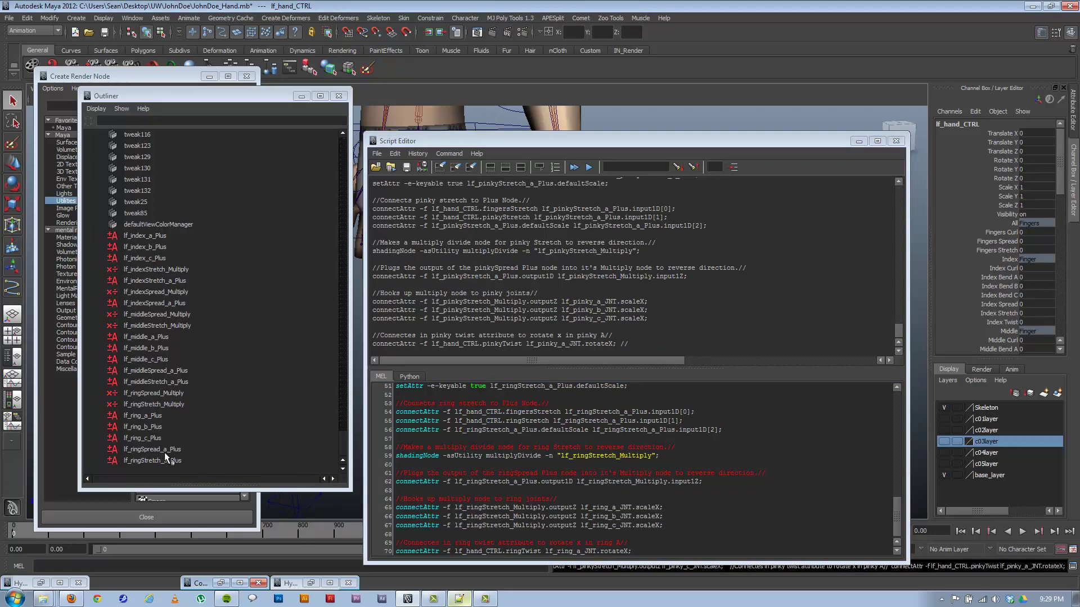
Switch to Notepad++ and close the new 7 document without saving it
left_click(459, 599)
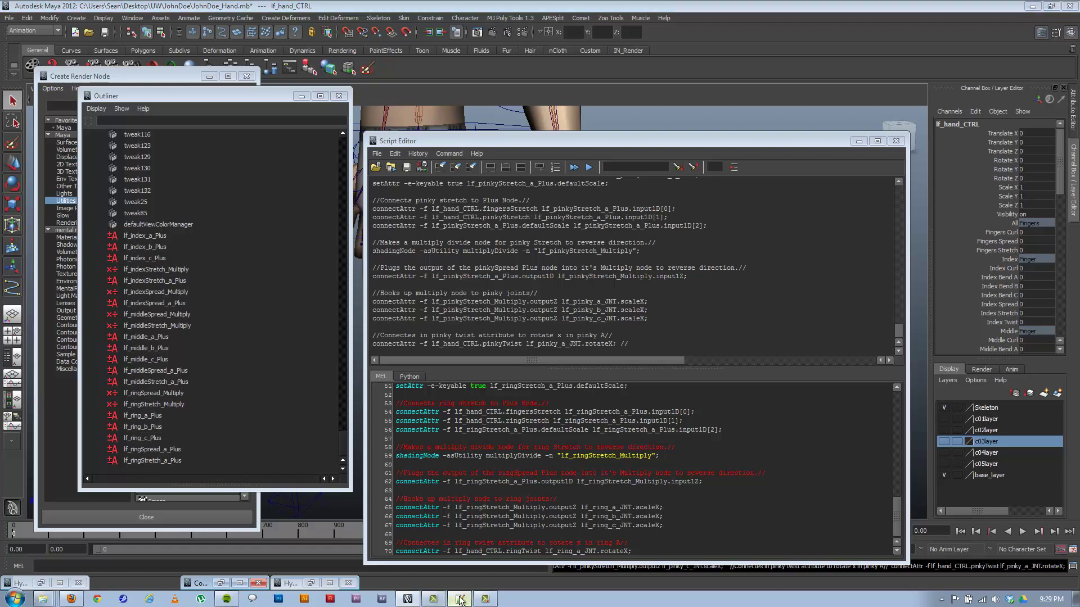
left_click(580, 87)
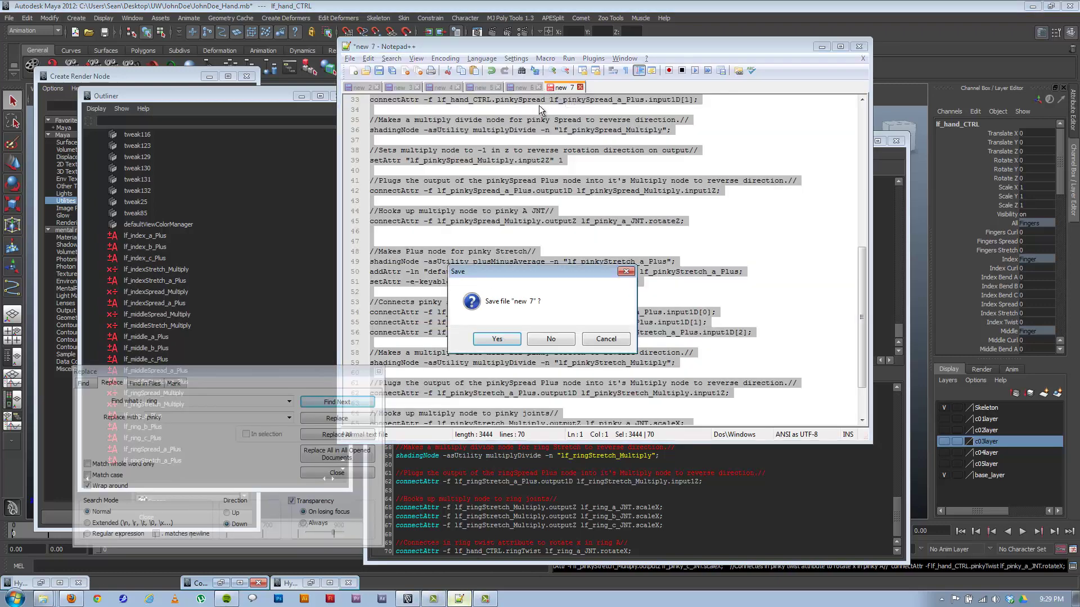
left_click(551, 340)
Copy the entire middle finger script from new 5 into a new document
left_click(482, 87)
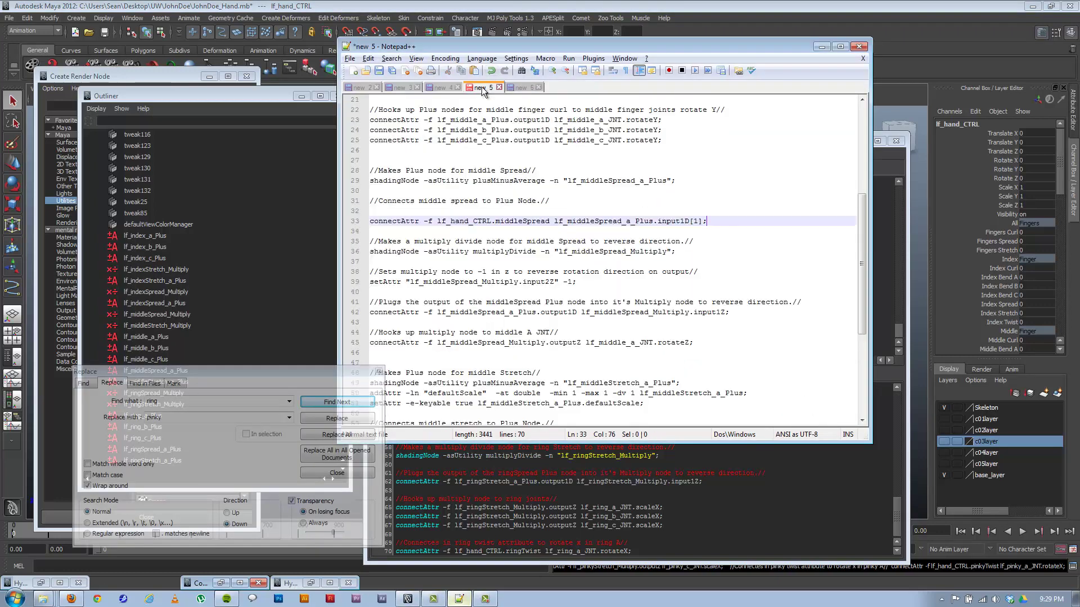
left_click(657, 252)
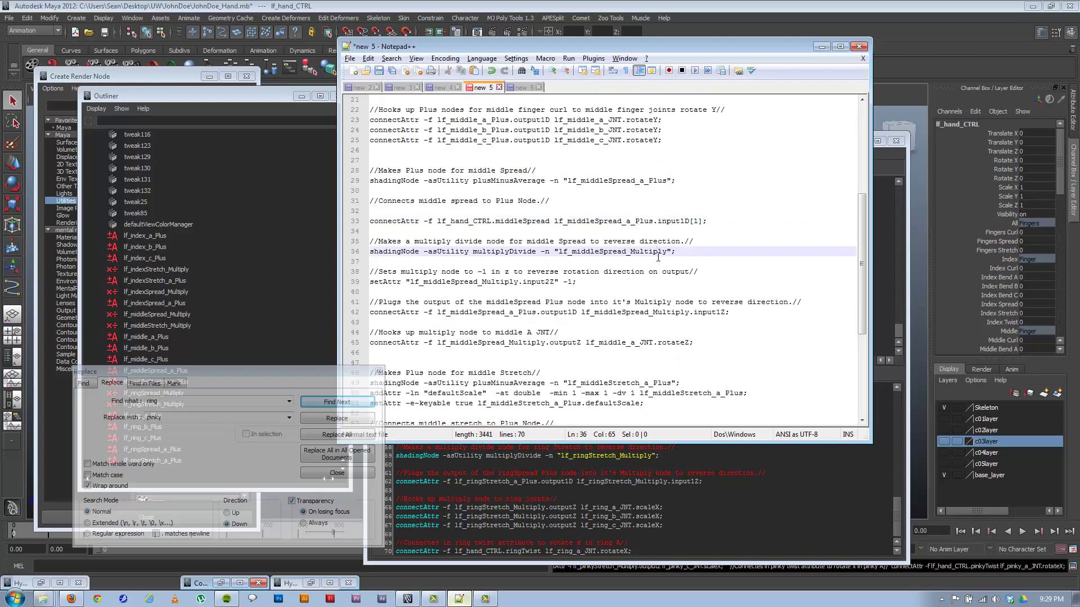
key("ctrl+a")
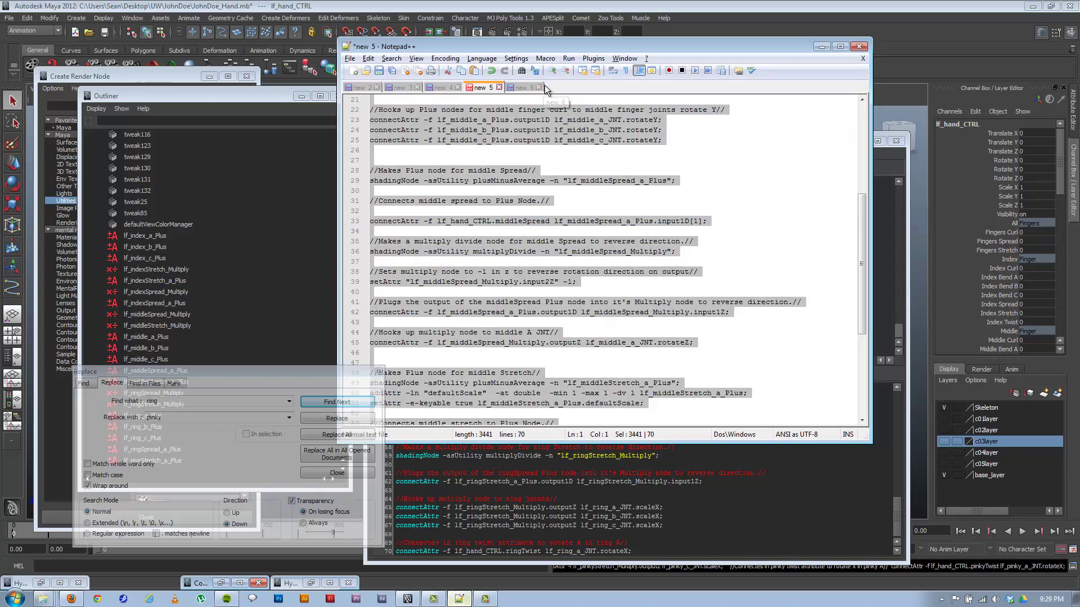
left_click(349, 58)
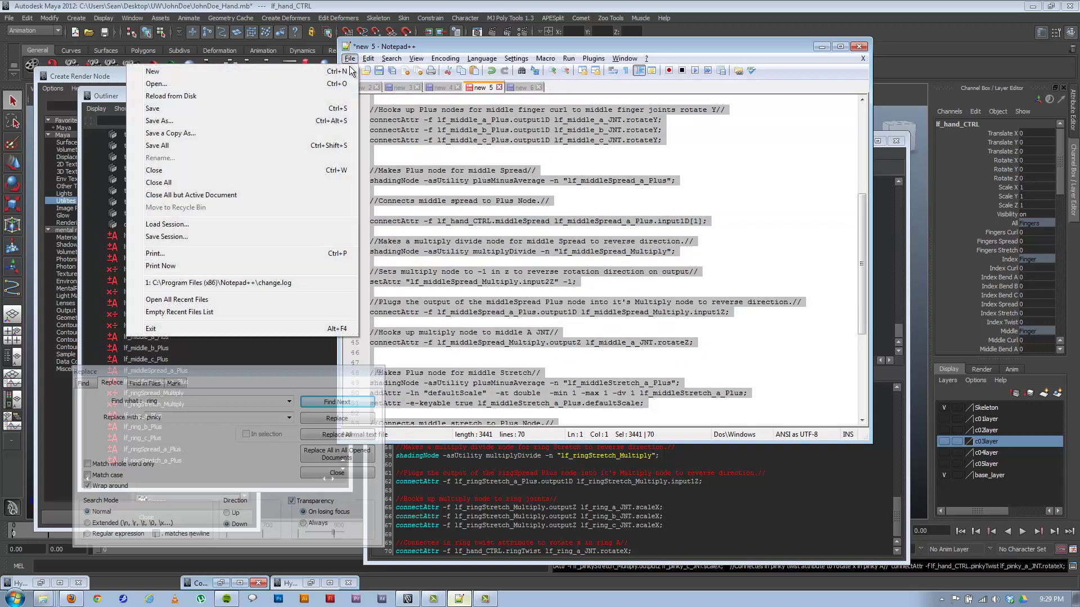
left_click(332, 70)
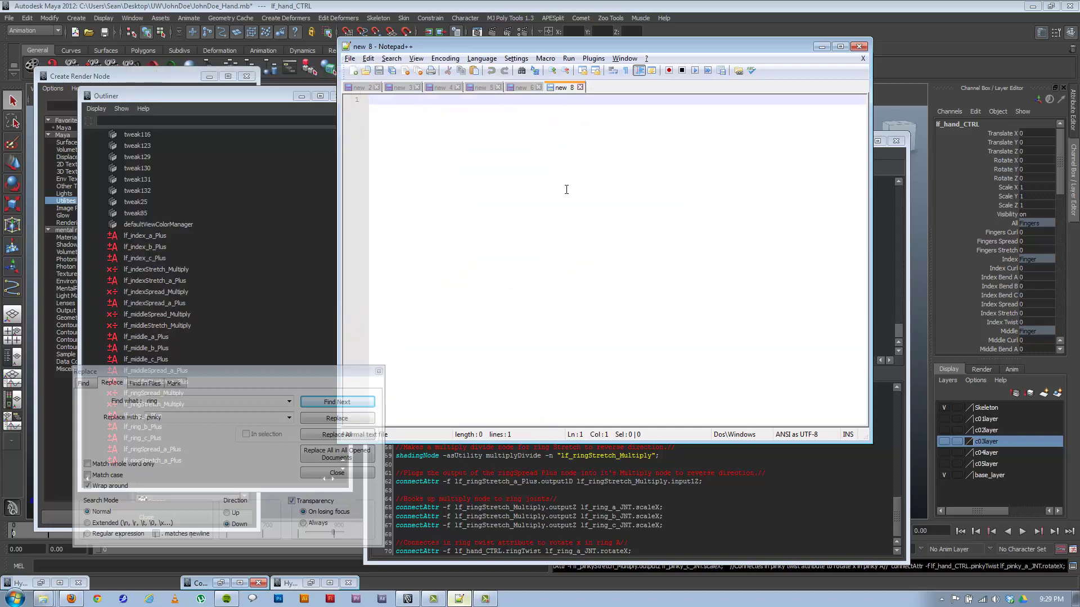
key("ctrl+v")
scroll(682, 272, "up", 1)
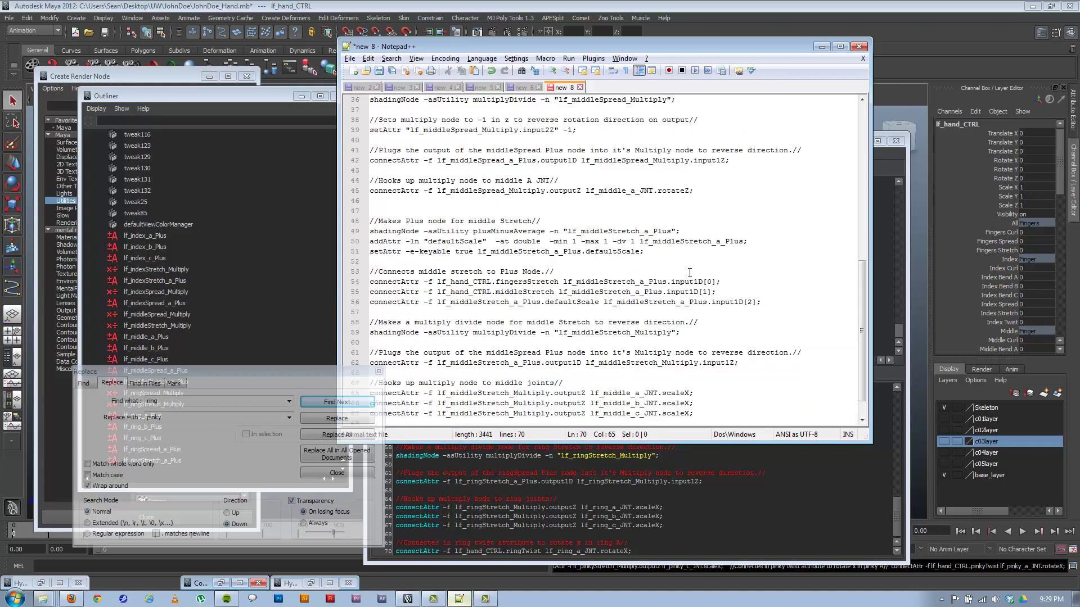
Try to replace every "ring" with "pinky" in the new 8 script
left_click(246, 396)
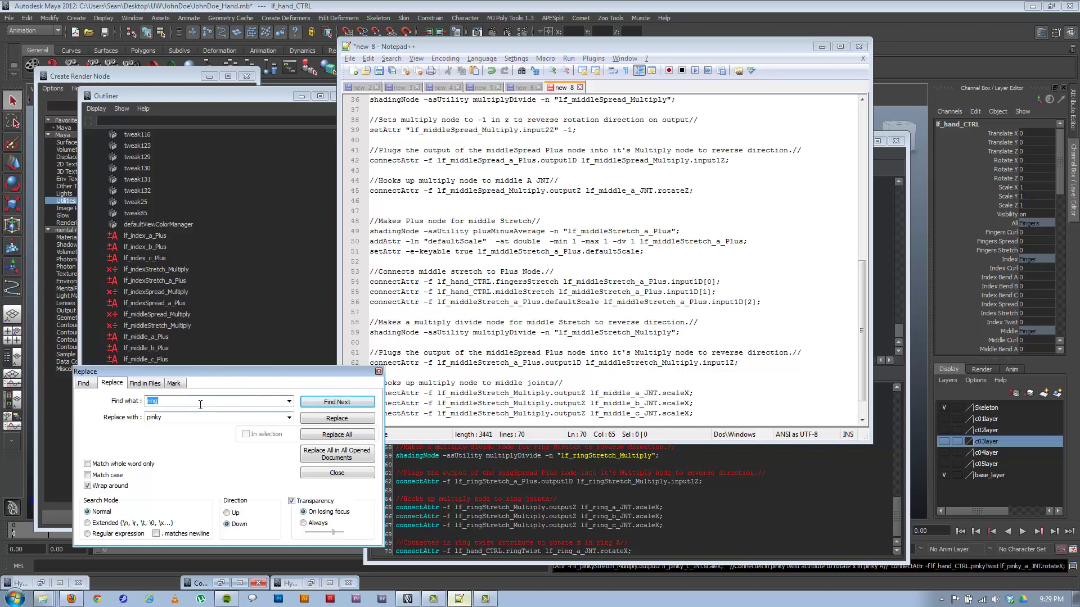
left_click(334, 436)
key("Return")
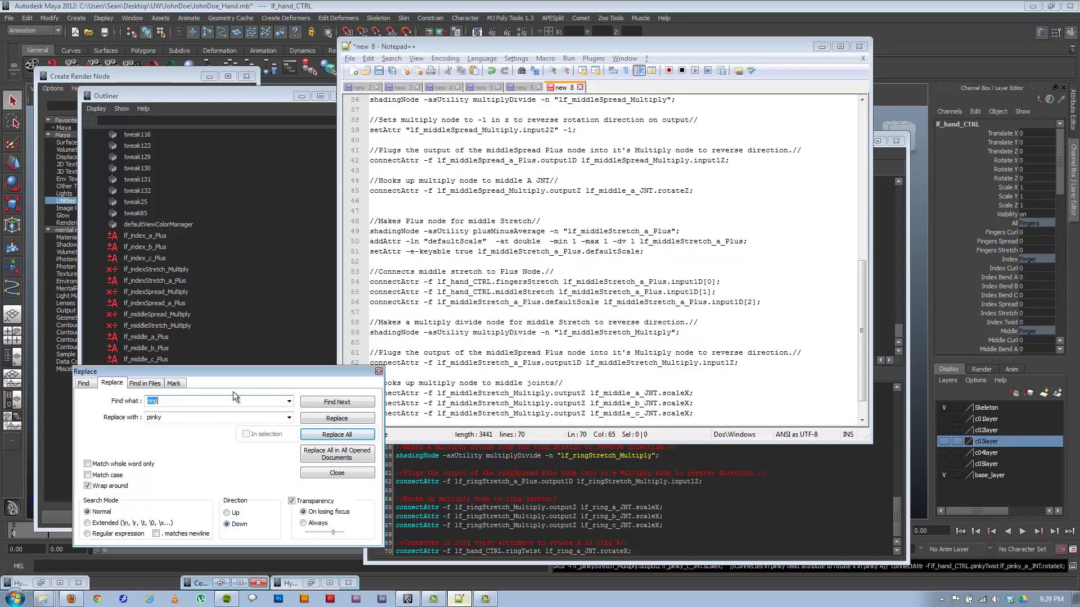
Replace every "middle" with "pinky" in the new 8 script and check the converted code
type("middle")
left_click(308, 435)
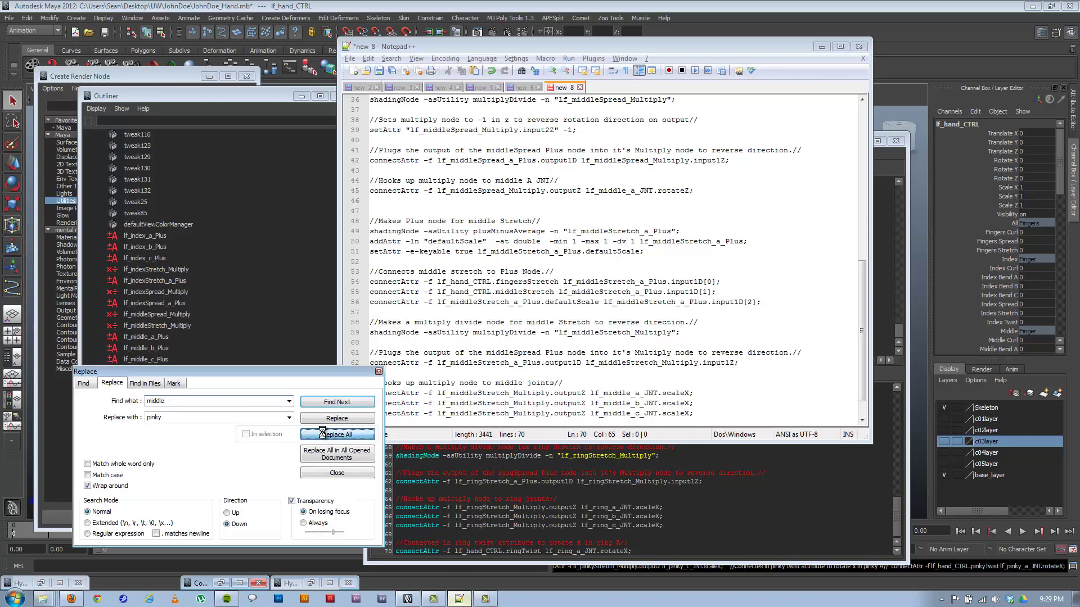
left_click(570, 333)
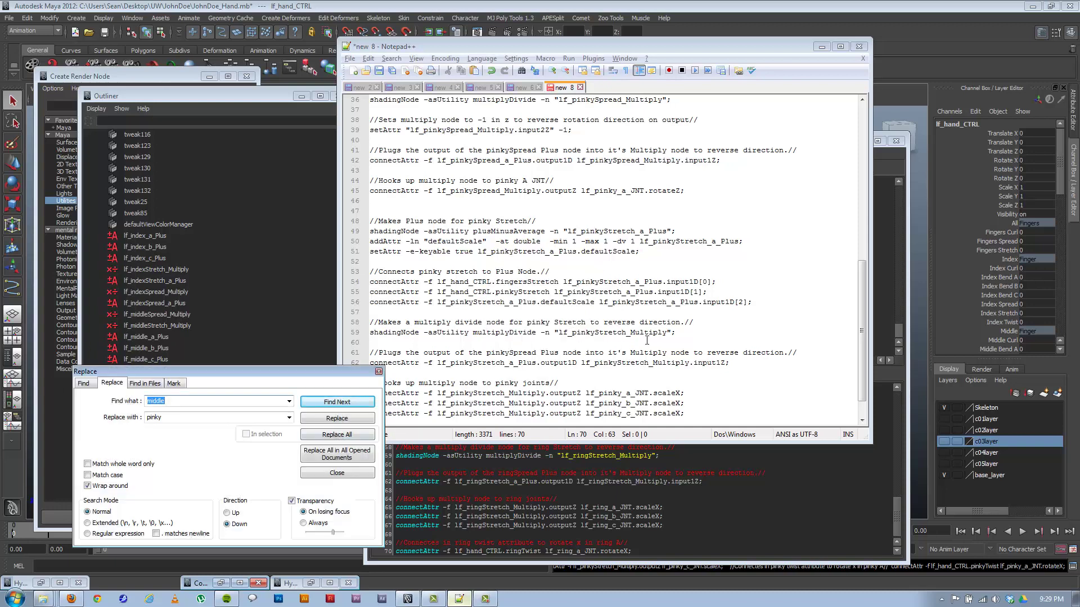
left_click_drag(863, 285, 836, 330)
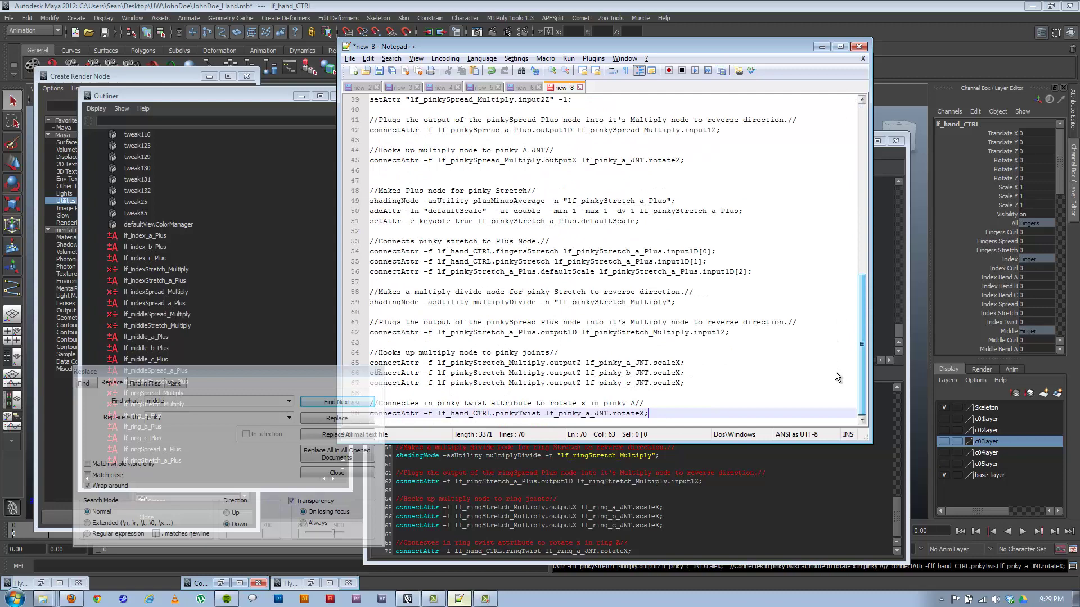
scroll(847, 216, "up", 13)
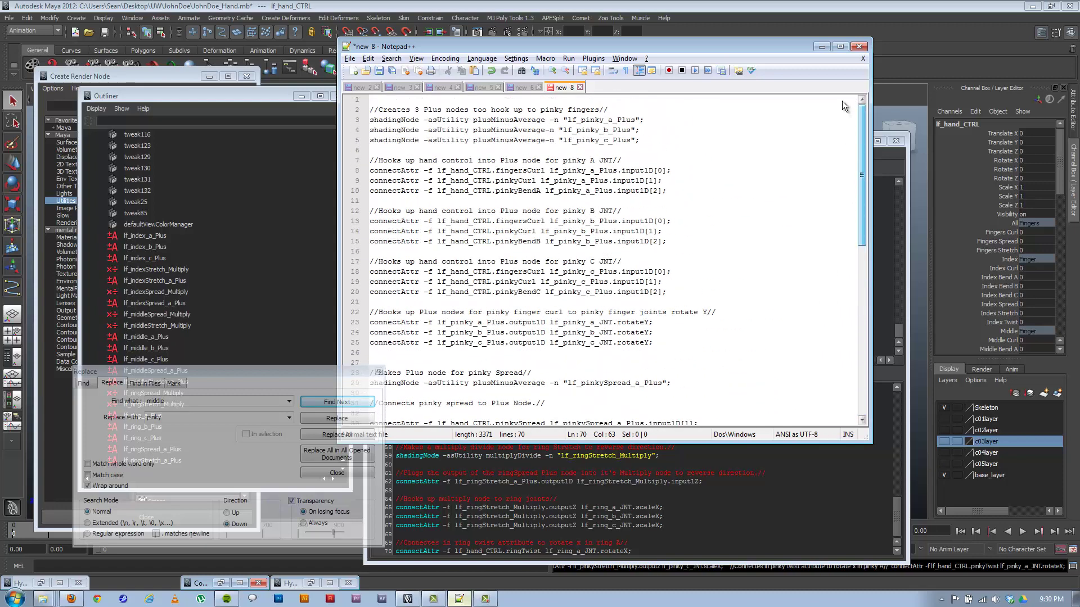
scroll(843, 141, "down", 8)
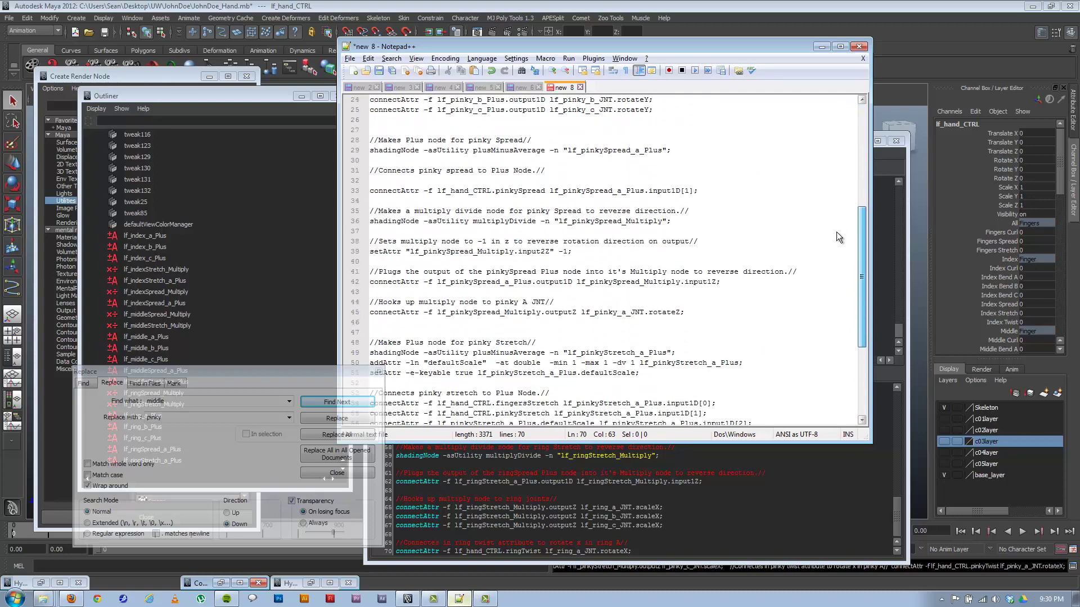
Change the setAttr value for lf_pinkySpread_Multiply.input2Z to 1 in the new 8 script
double_click(567, 251)
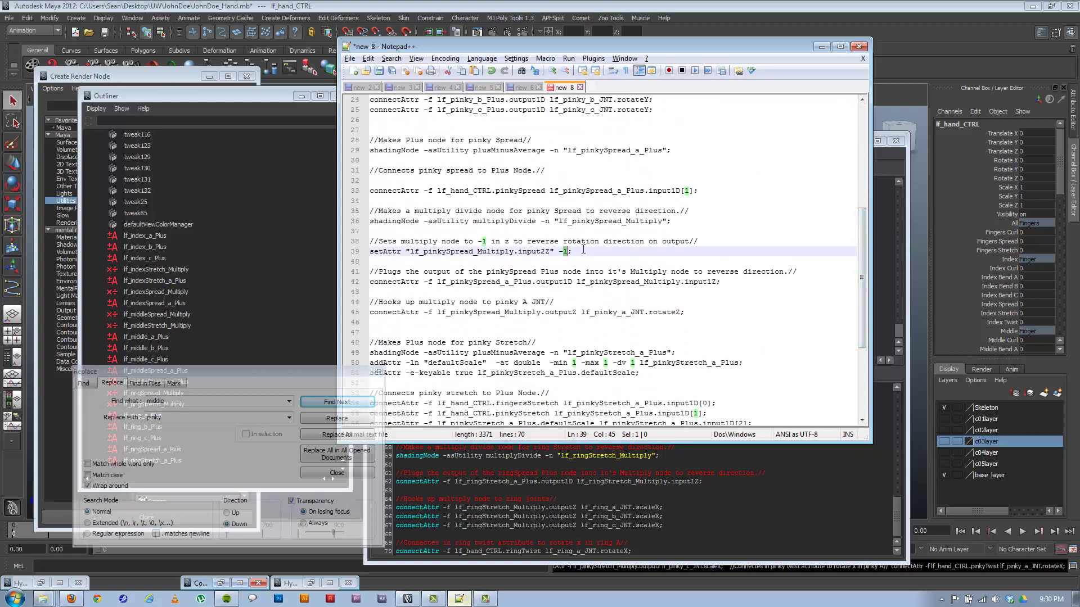
left_click(566, 252)
left_click(754, 314)
Copy the entire pinky script over the code in Maya's Script Editor and run all of it
key("ctrl+a")
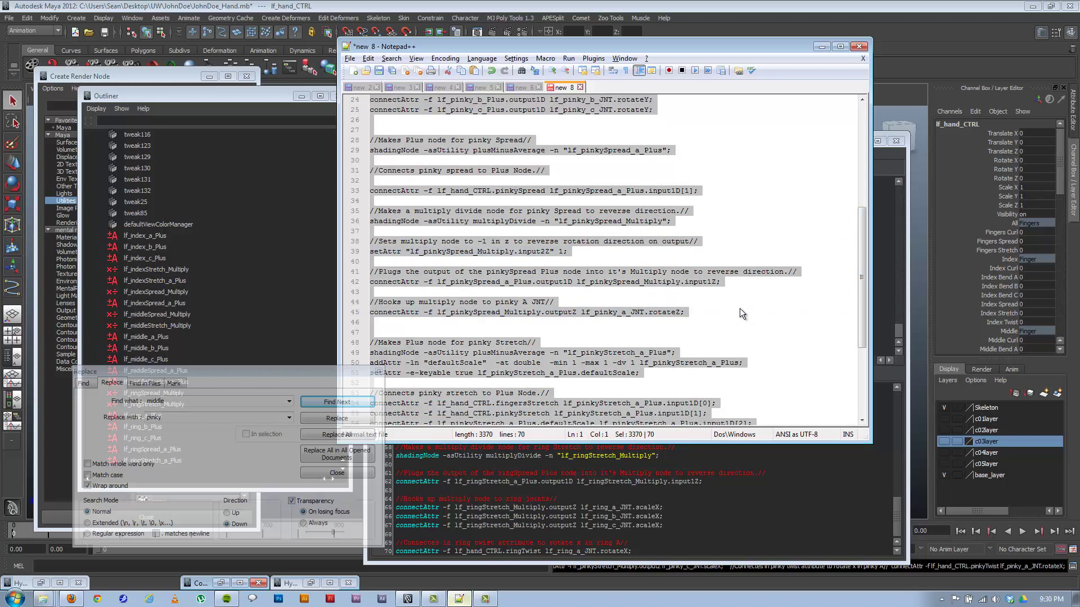
key("ctrl+c")
left_click(747, 517)
key("ctrl+a")
key("ctrl+v")
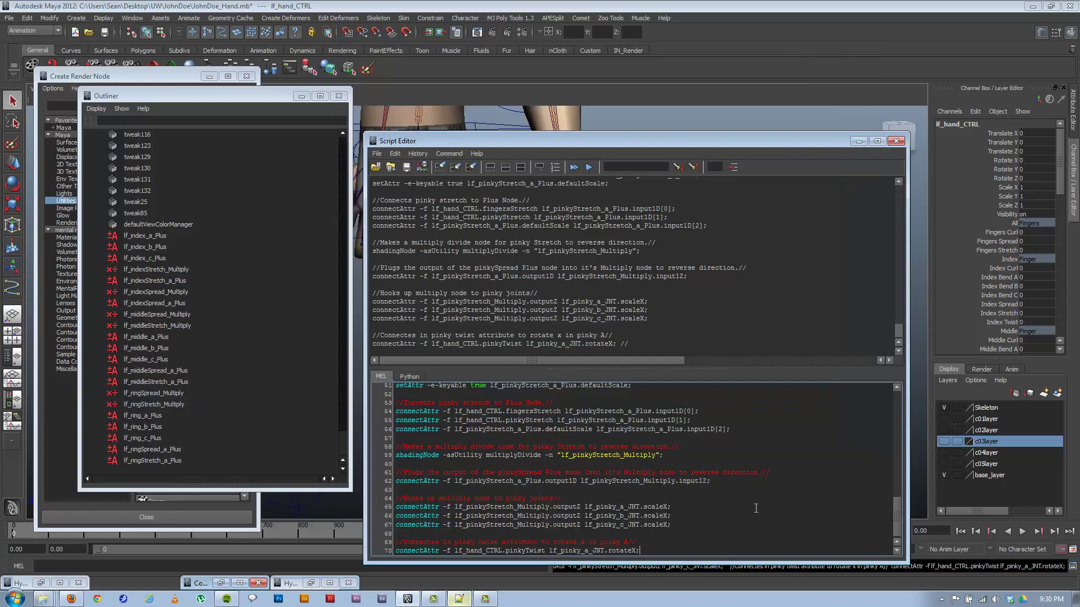
key("ctrl+a")
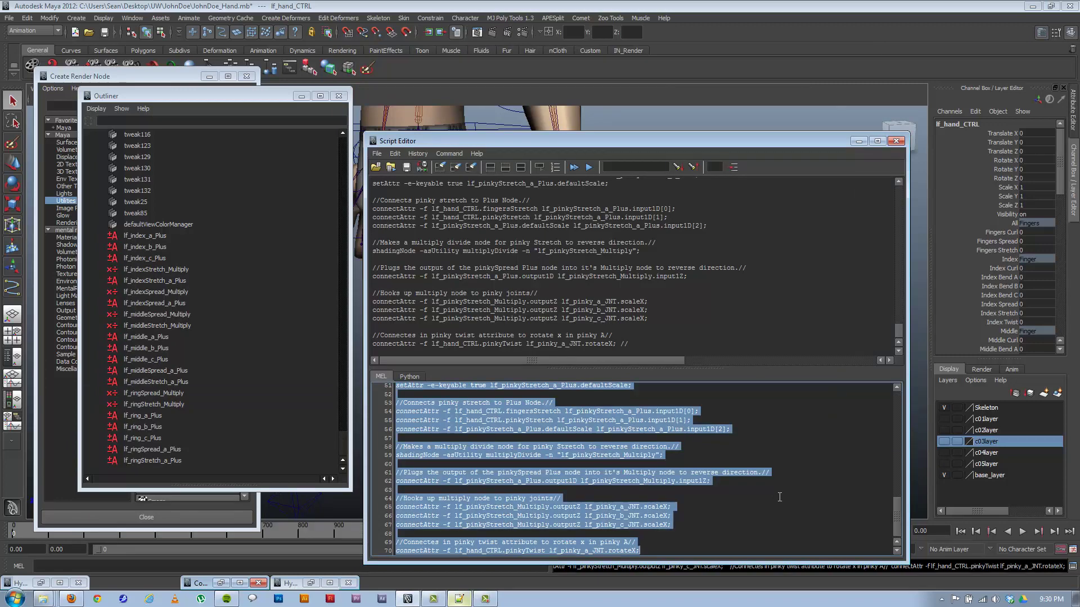
key("ctrl+Return")
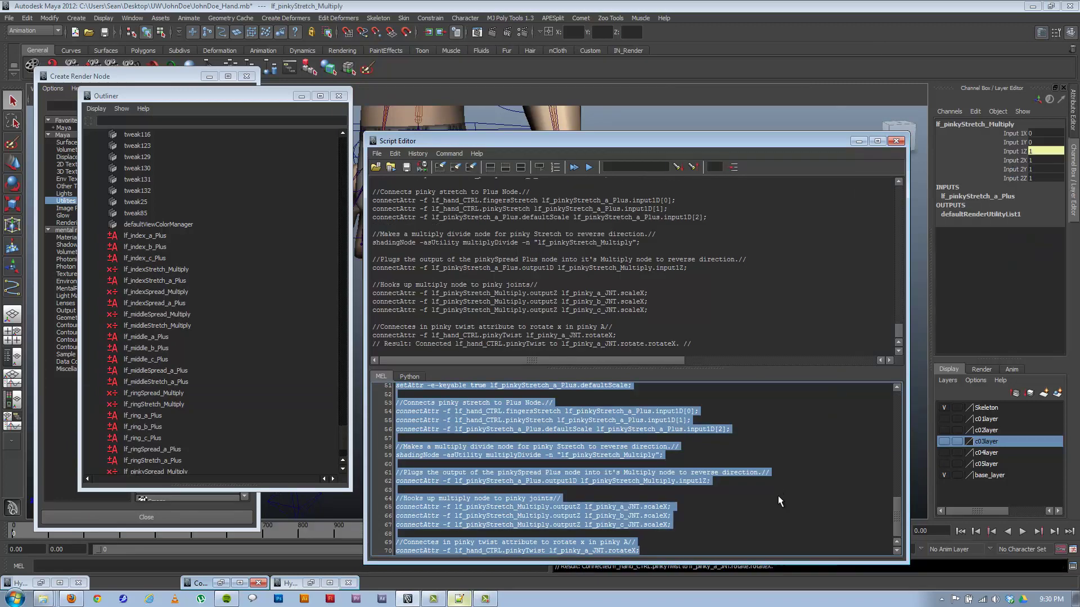
Minimize the Script Editor, test Fingers Spread on the left hand control, and inspect the connections of lf_pinky_a_JNT
left_click(858, 141)
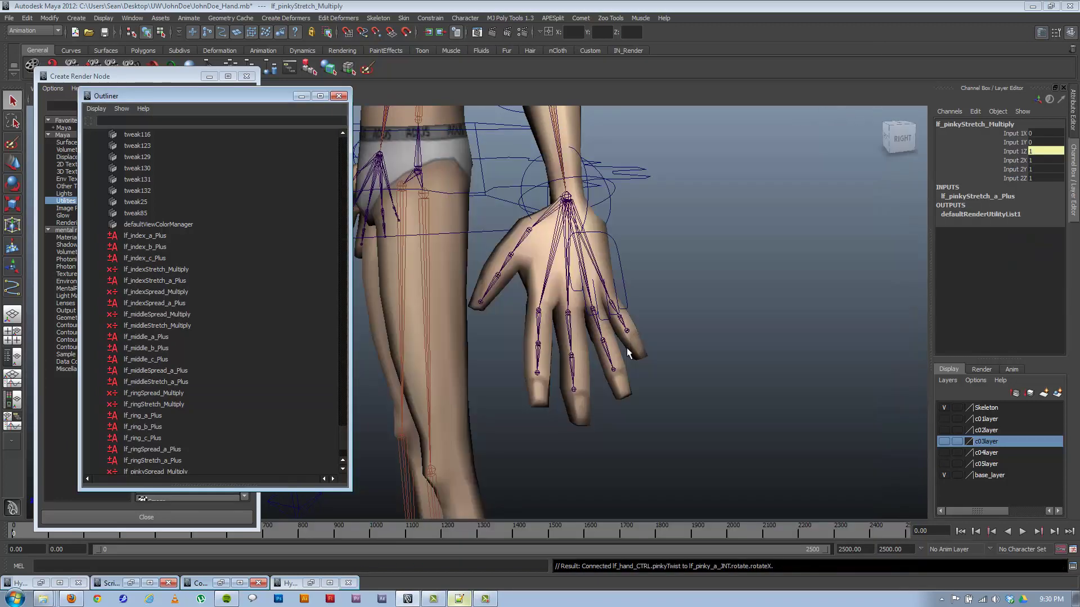
left_click(620, 261)
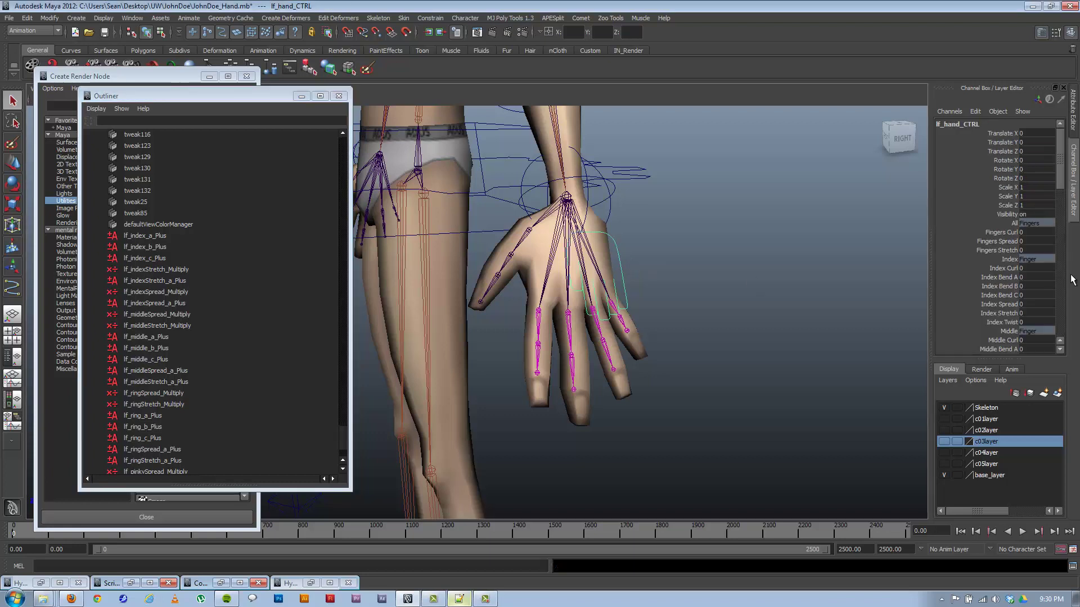
scroll(1063, 180, "down", 3)
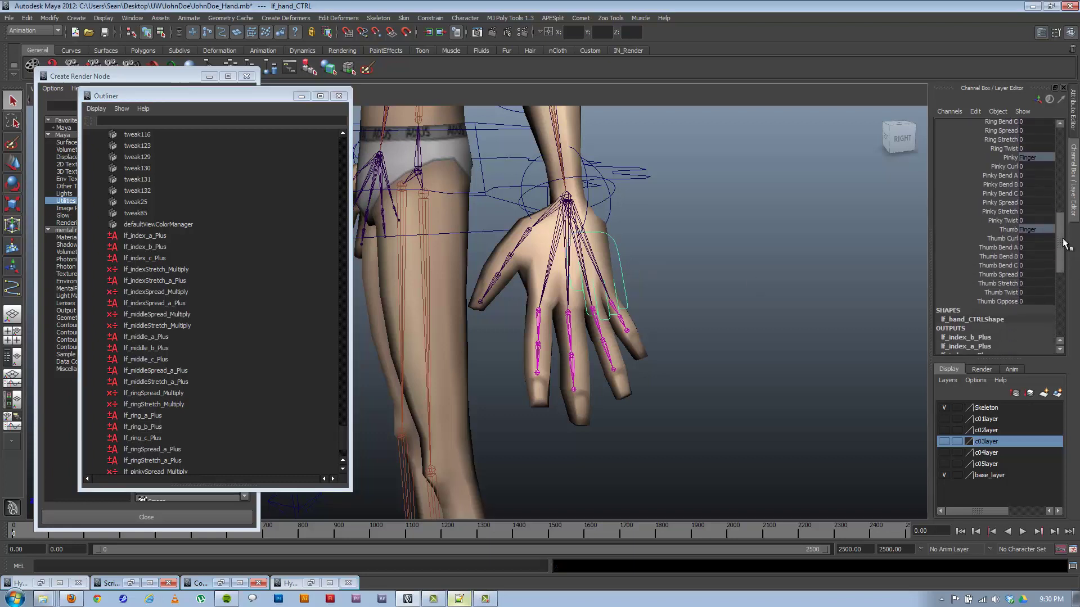
scroll(1063, 174, "up", 3)
left_click(999, 242)
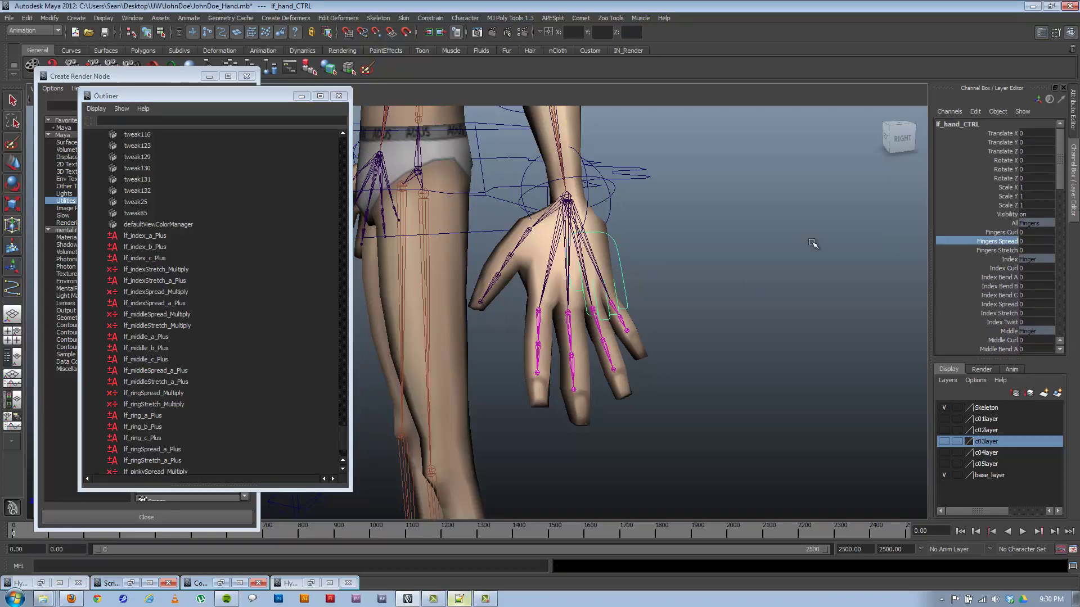
middle_click_drag(739, 255, 897, 234)
middle_click_drag(756, 256, 819, 244)
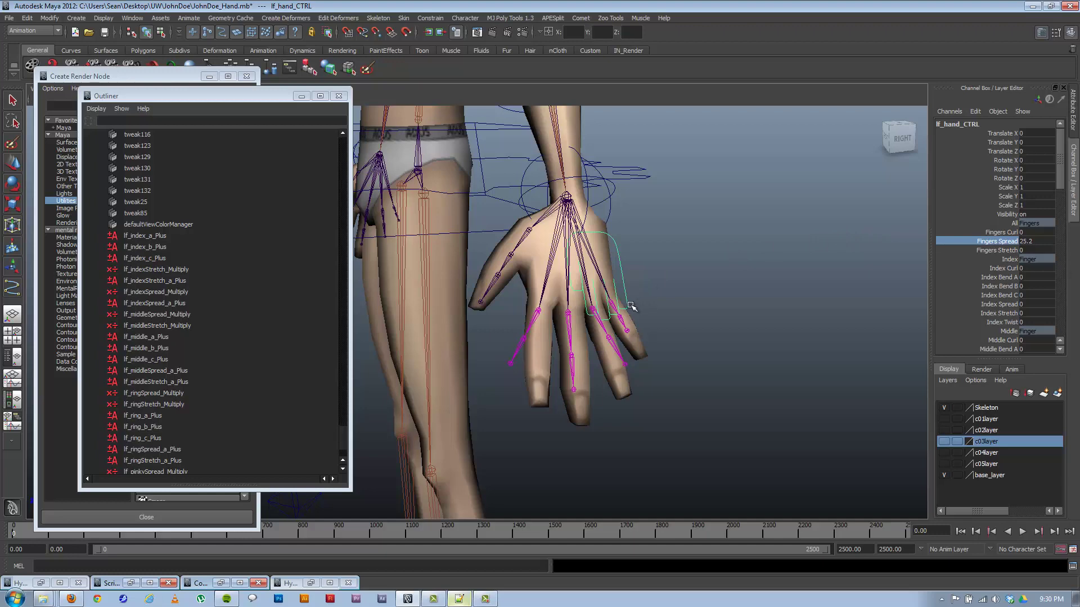
left_click(615, 308)
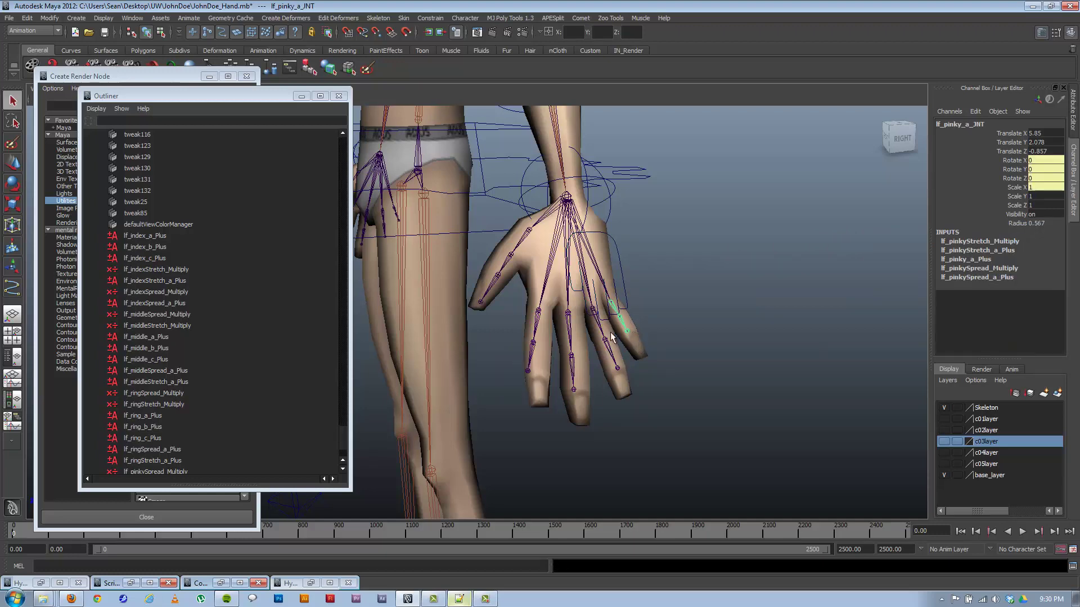
left_click(626, 287)
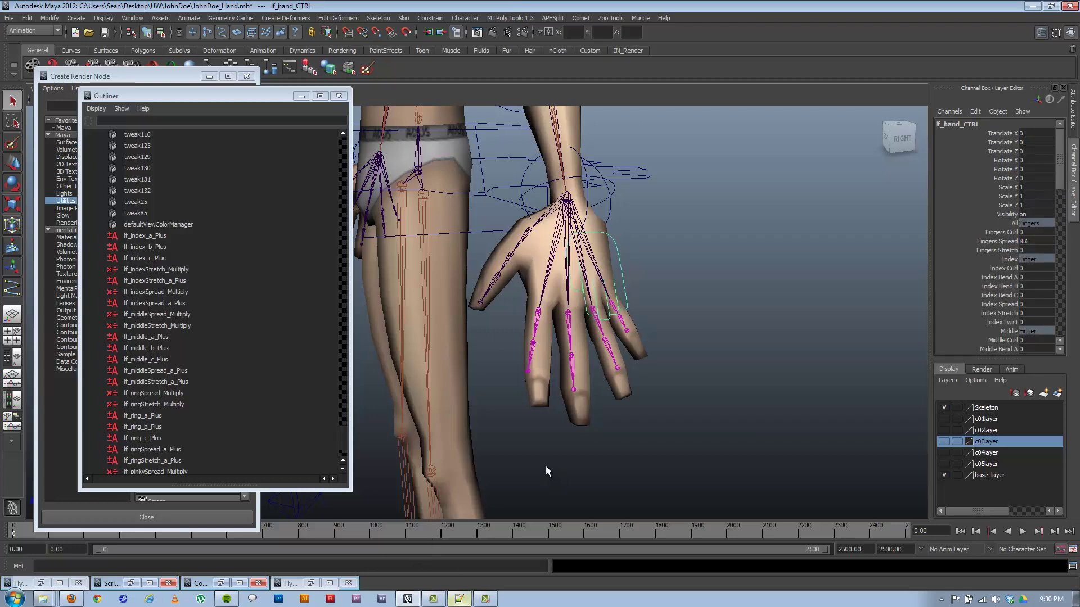
Undo the Fingers Spread test and the pinky script run
key("ctrl+z")
key("ctrl+z")
key("ctrl+z")
key("ctrl+z")
key("ctrl+z")
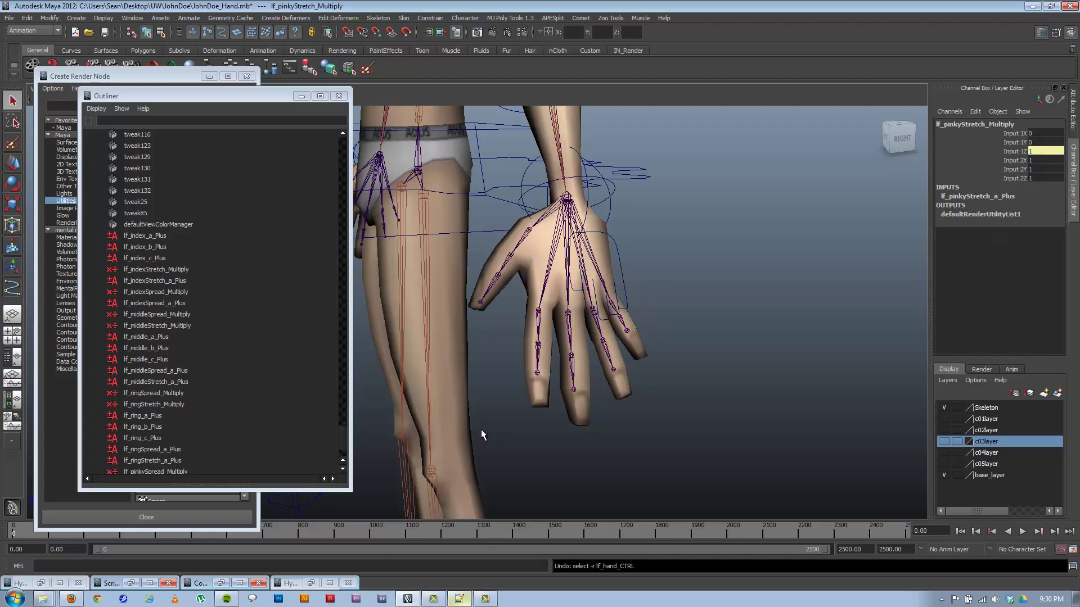
key("ctrl+z")
Switch to Notepad++, overwrite the new 8 script with the index script from new 4, and set its input2Z value to 1
left_click(459, 599)
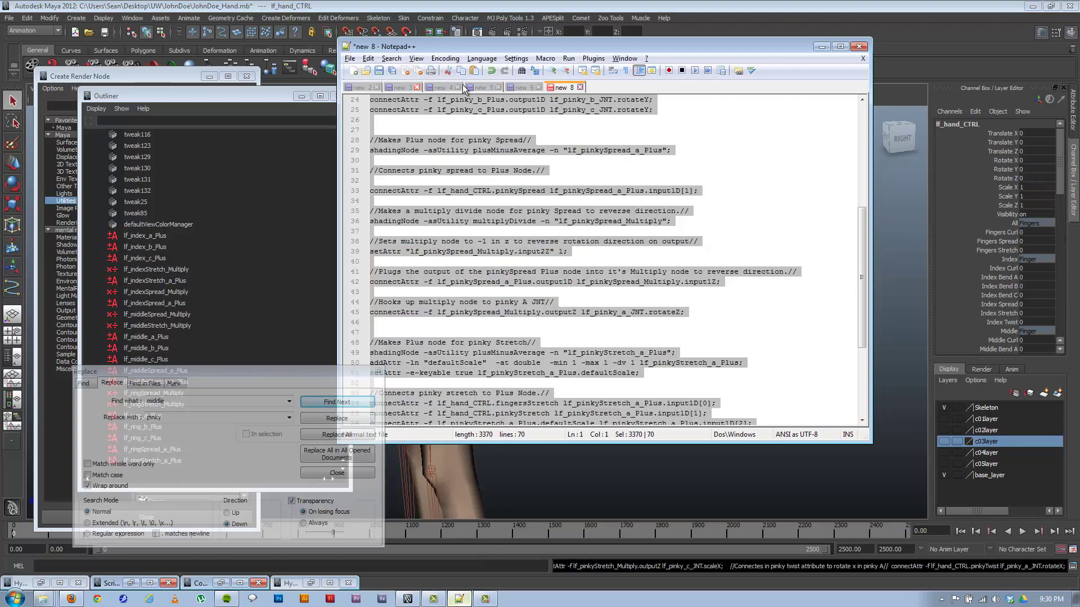
left_click(446, 87)
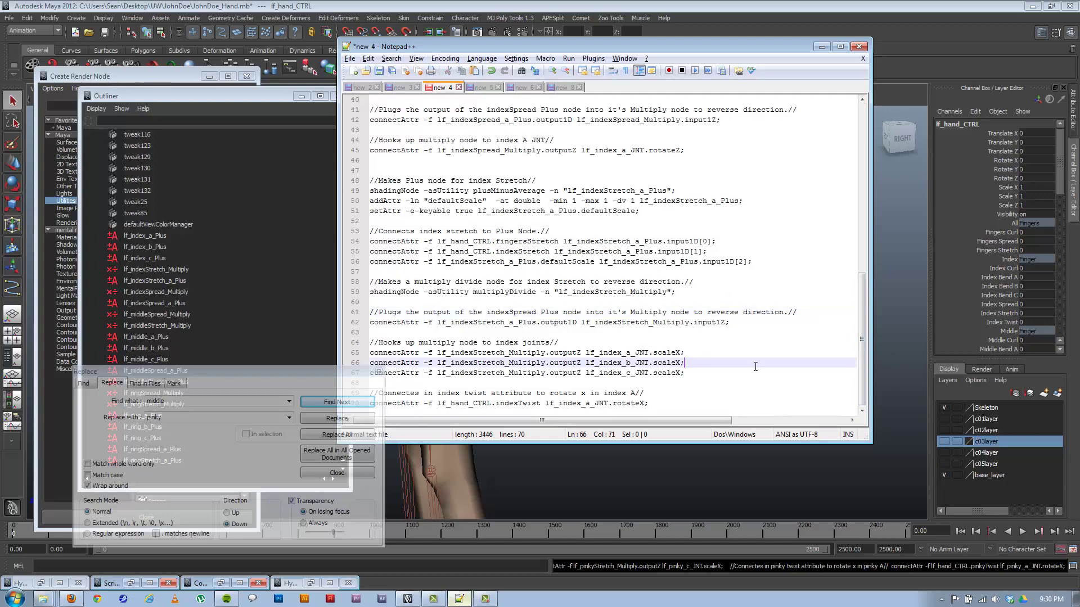
left_click(563, 87)
scroll(776, 187, "up", 5)
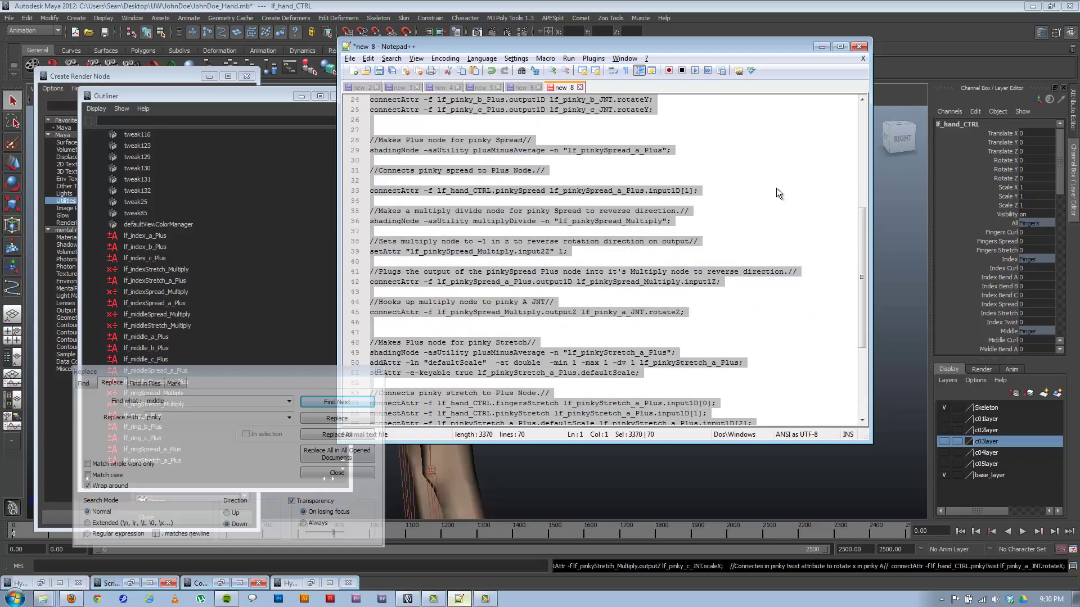
key("ctrl+v")
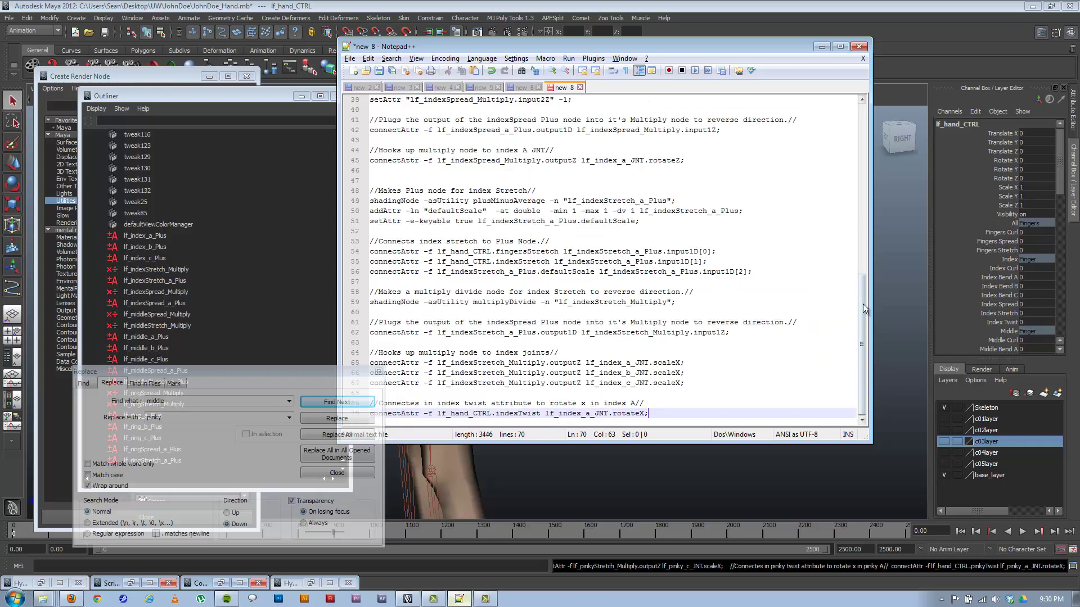
left_click_drag(863, 304, 848, 201)
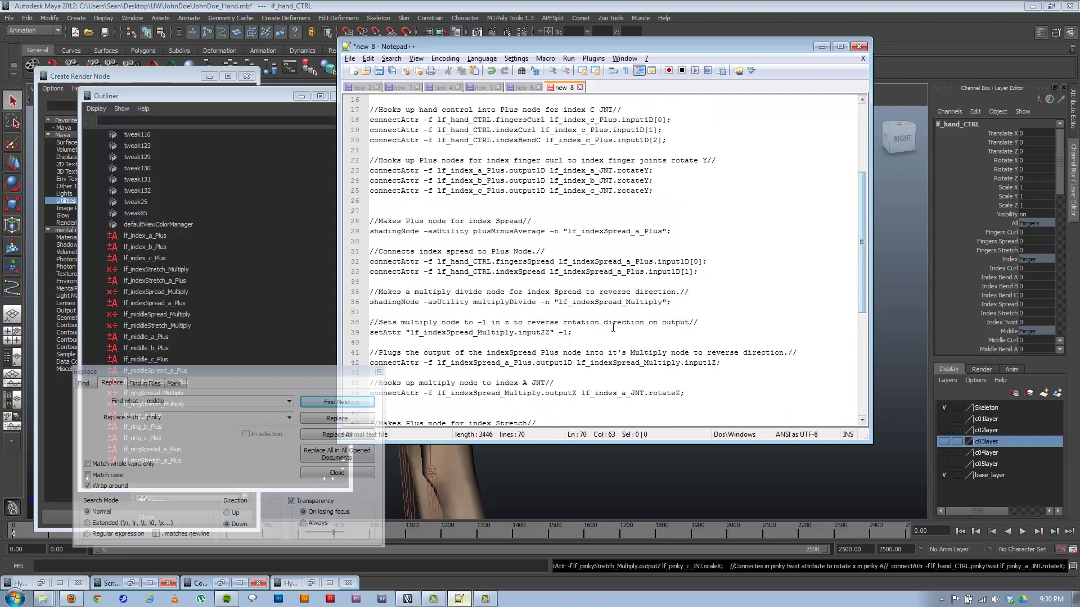
left_click(563, 332)
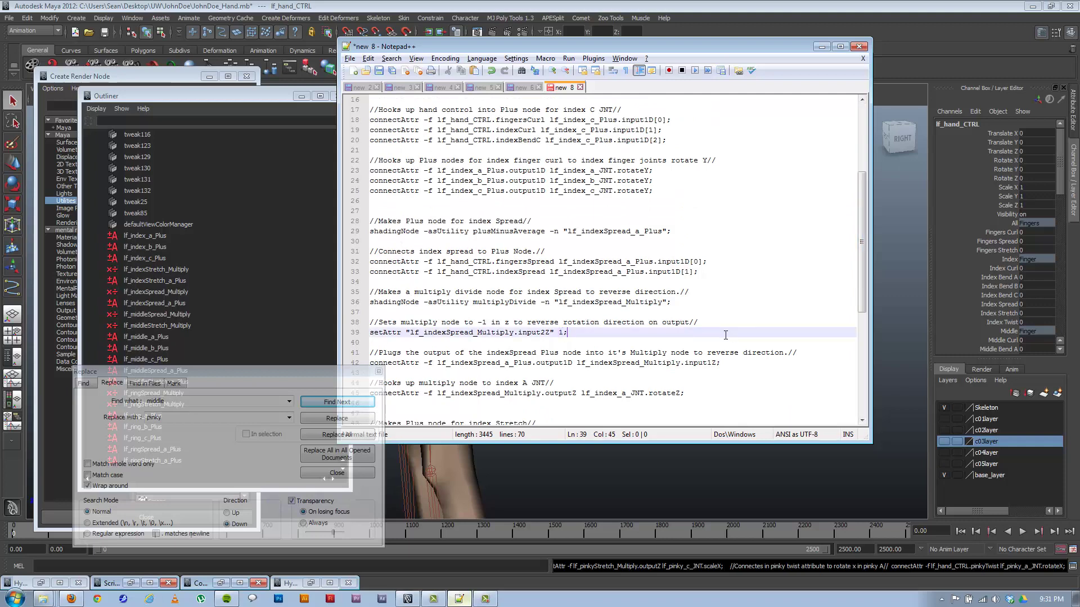
Copy the new 8 index script over the code in Maya's Script Editor, run it, and undo the run
key("ctrl+a")
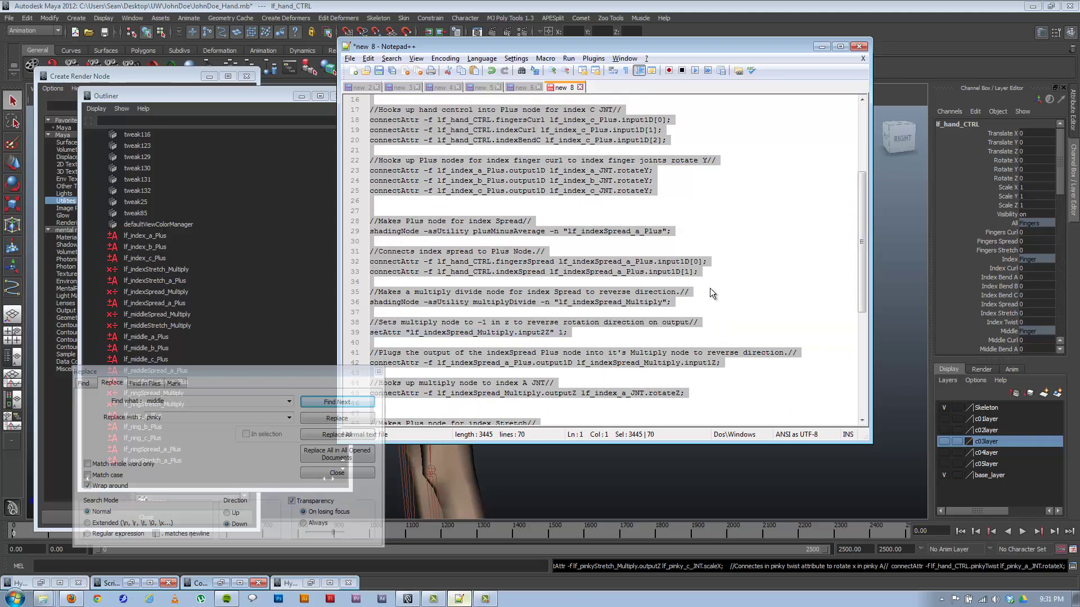
left_click(822, 46)
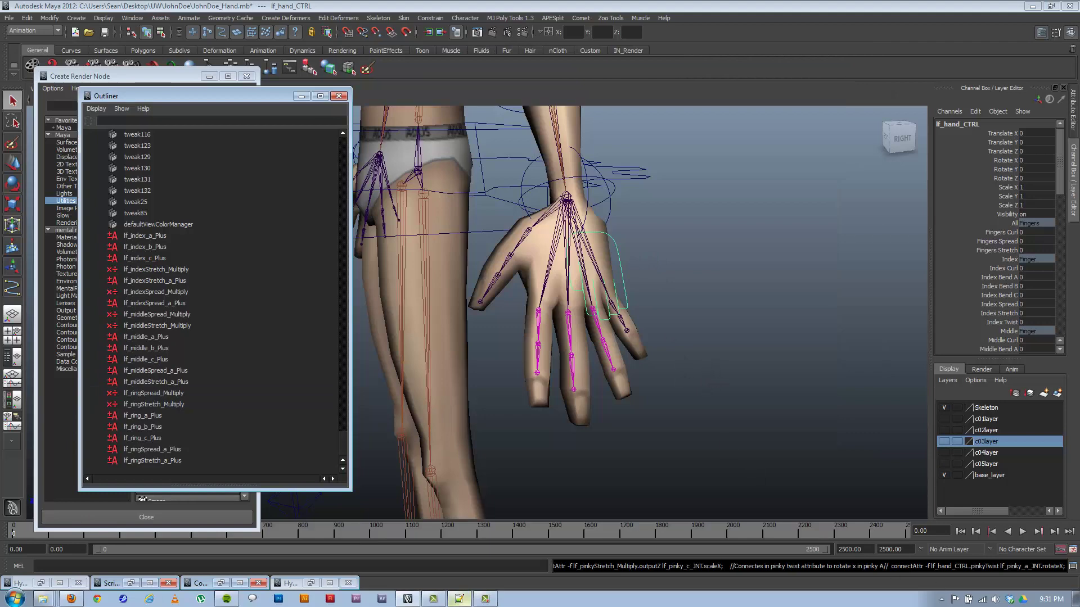
left_click(107, 583)
left_click(775, 500)
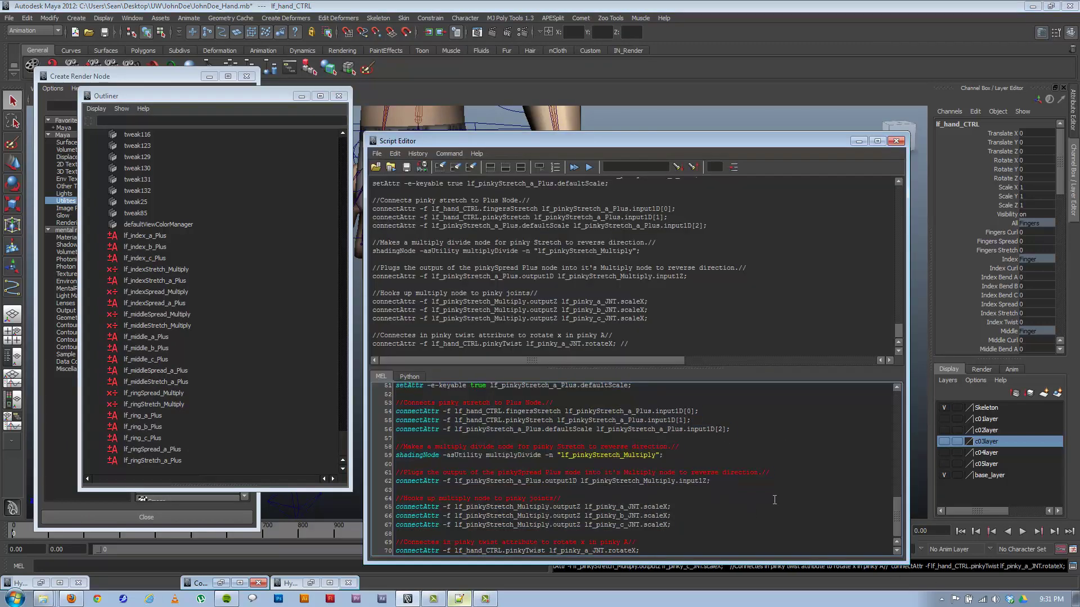
key("ctrl+a")
key("ctrl+v")
key("ctrl+a")
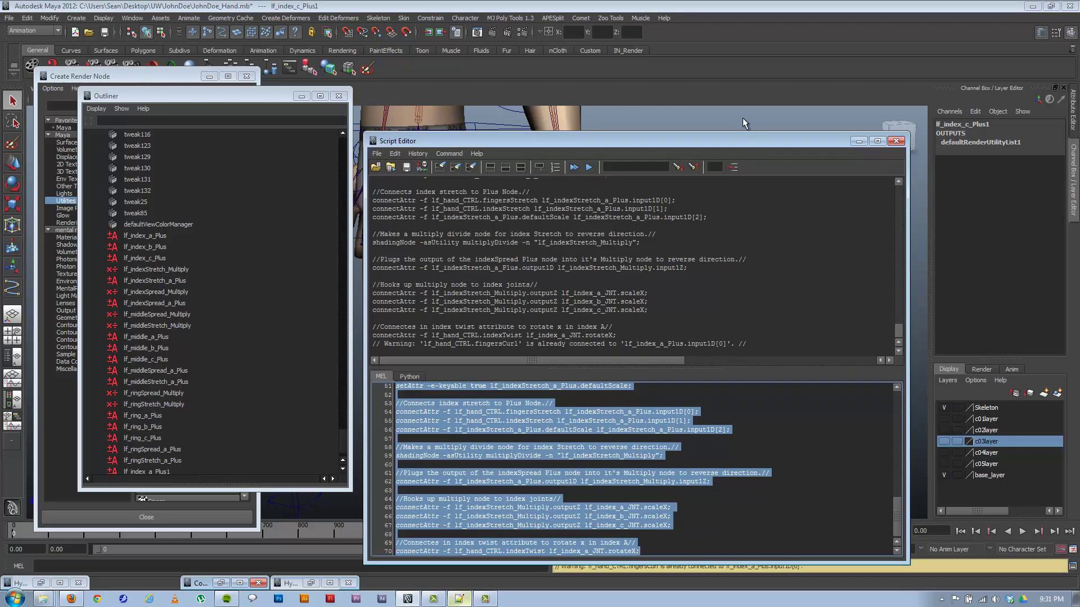
key("ctrl+z")
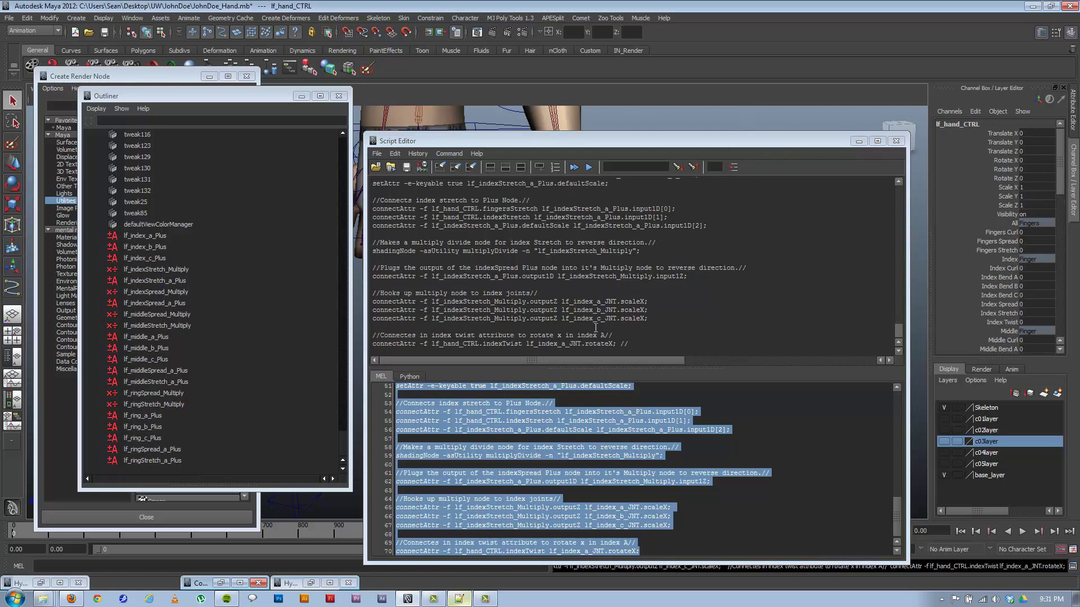
Switch to Notepad++ and replace every "index" with "pinky" in the new 8 script
left_click(469, 600)
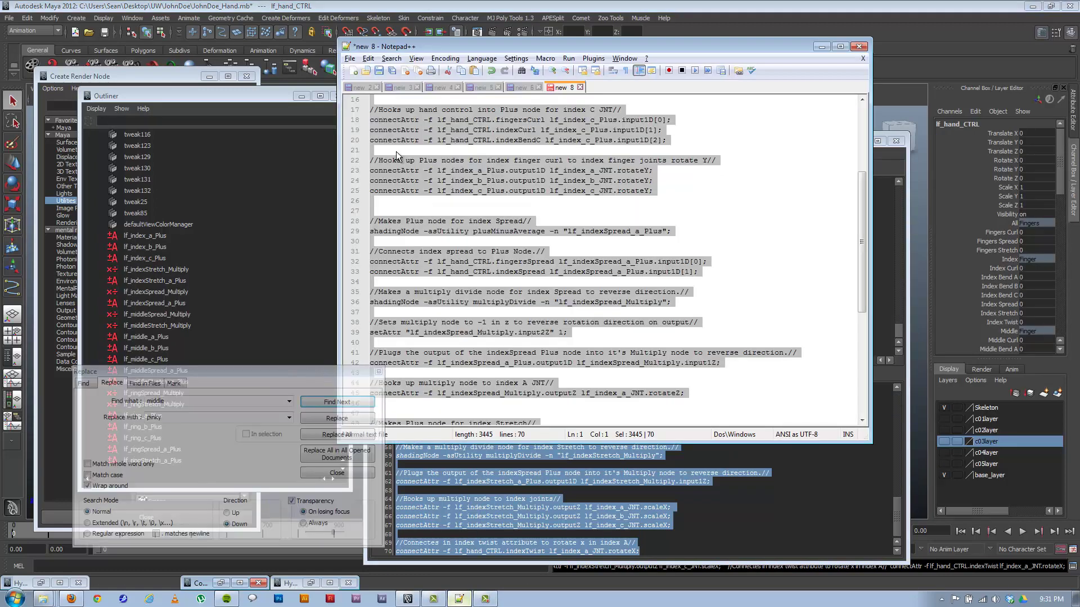
left_click(237, 393)
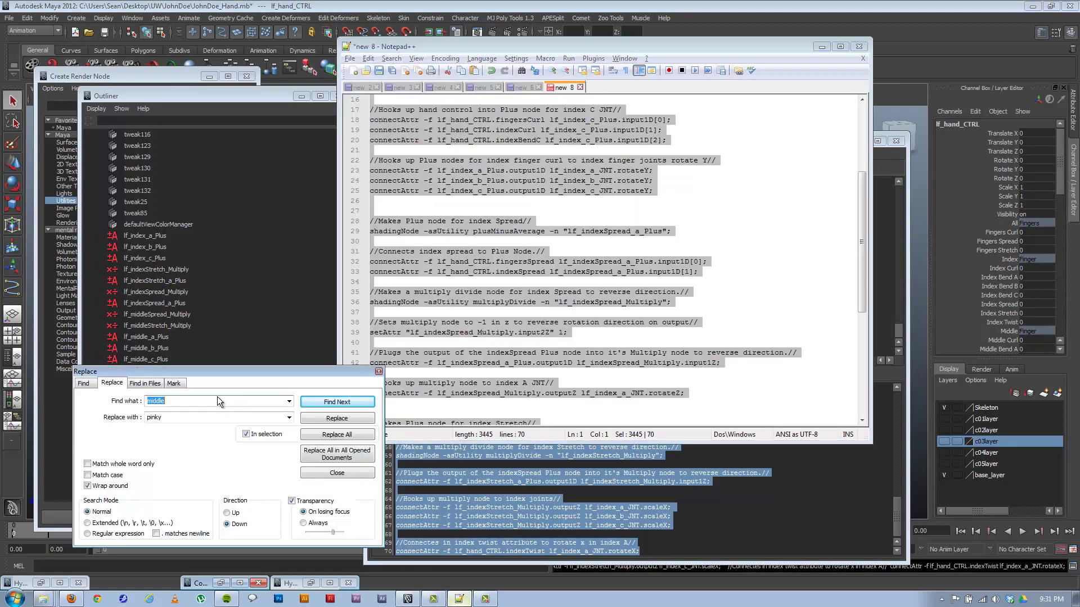
type("index")
left_click(337, 435)
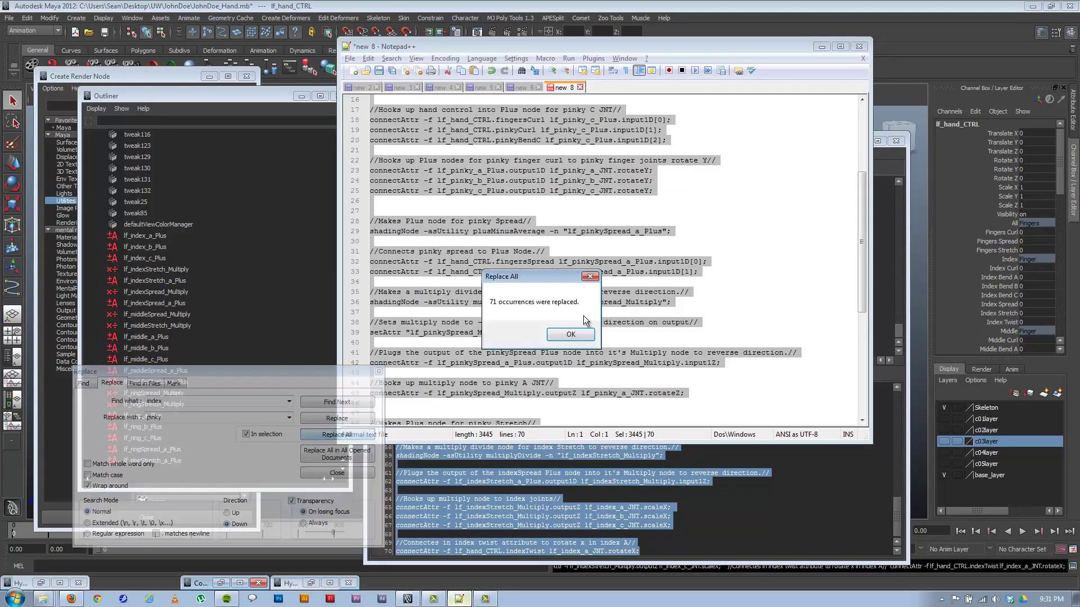
left_click(581, 314)
Copy the whole new 8 pinky script over the code in Maya's Script Editor, run it, and minimize the editor
left_click(735, 393)
key("ctrl+a")
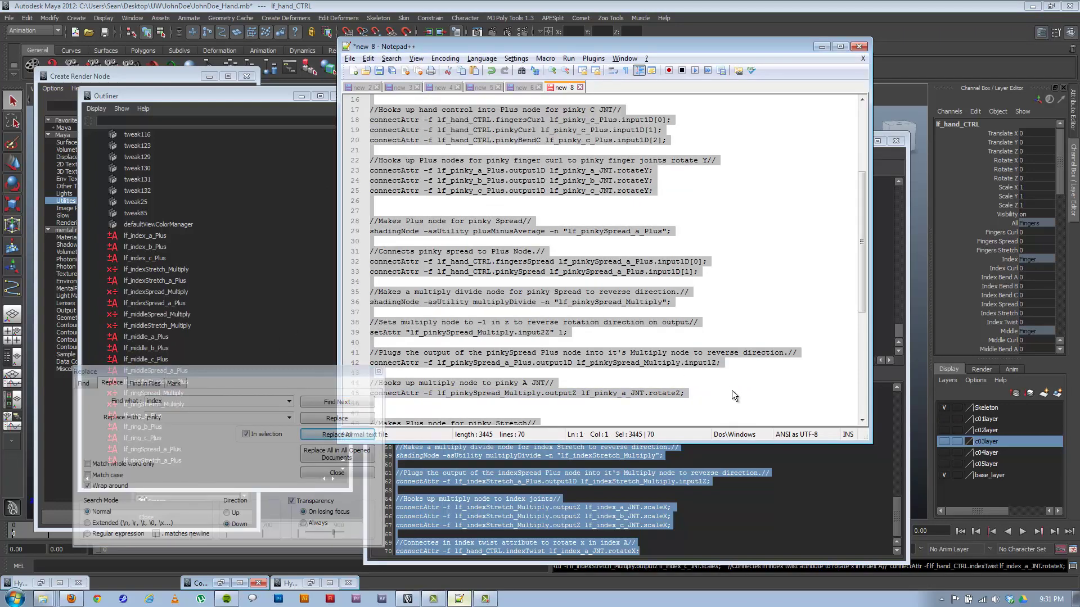
left_click(878, 160)
key("ctrl+v")
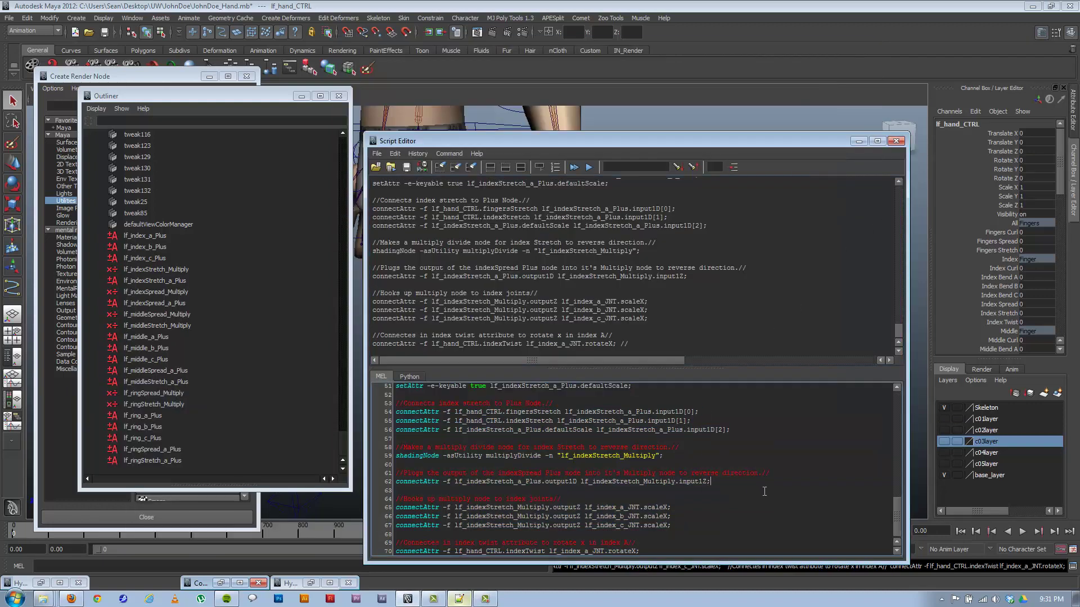
key("ctrl+a")
key("ctrl+v")
key("ctrl+a")
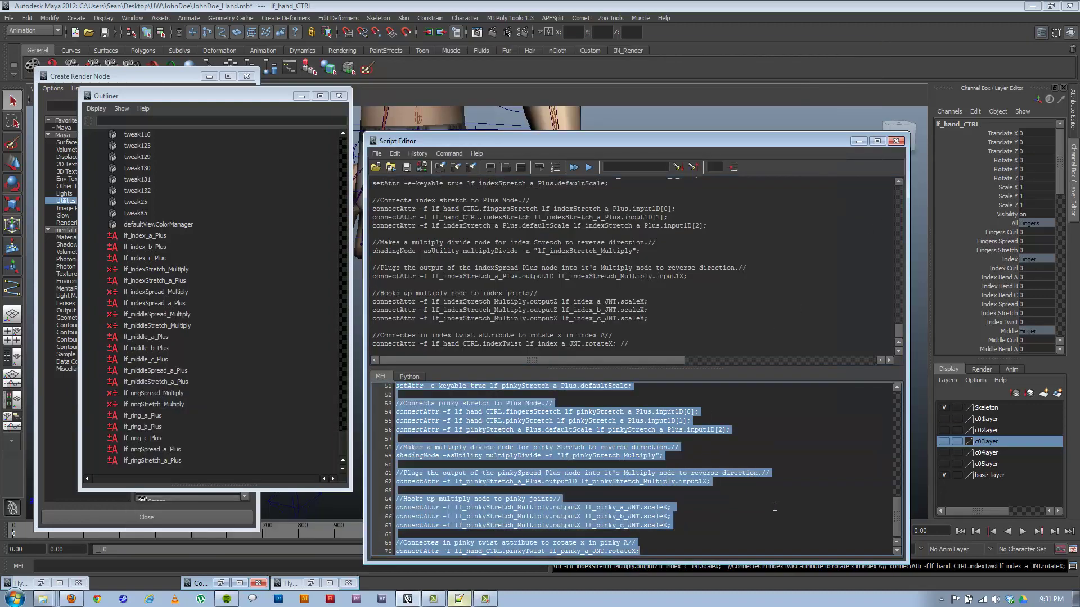
key("ctrl+Return")
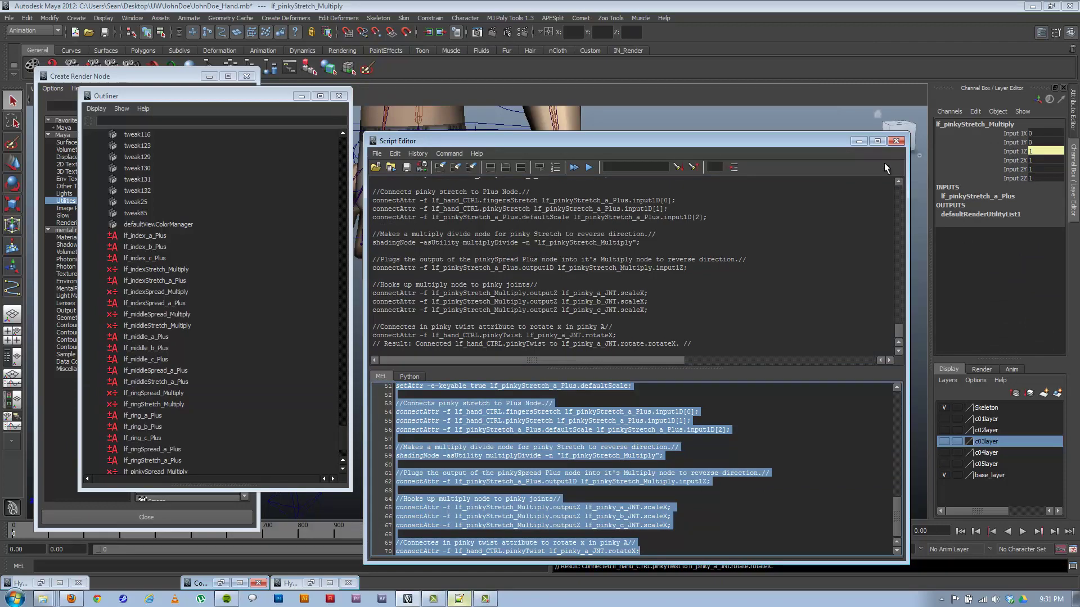
left_click(858, 141)
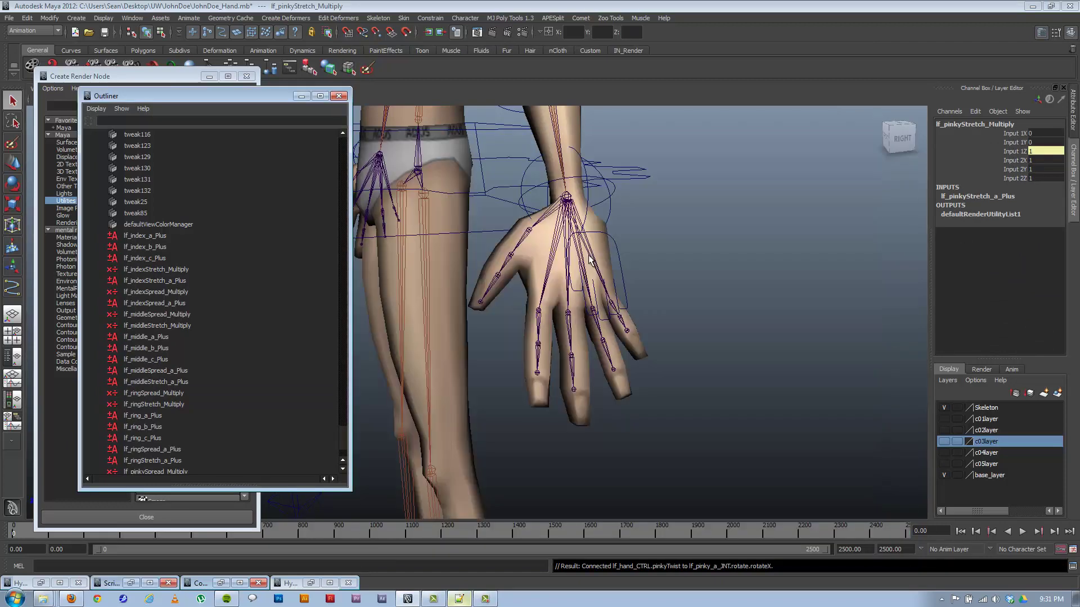
Test the left hand control's Pinky Curl at about 21.2 and undo the change
left_click(622, 279)
scroll(1054, 251, "down", 10)
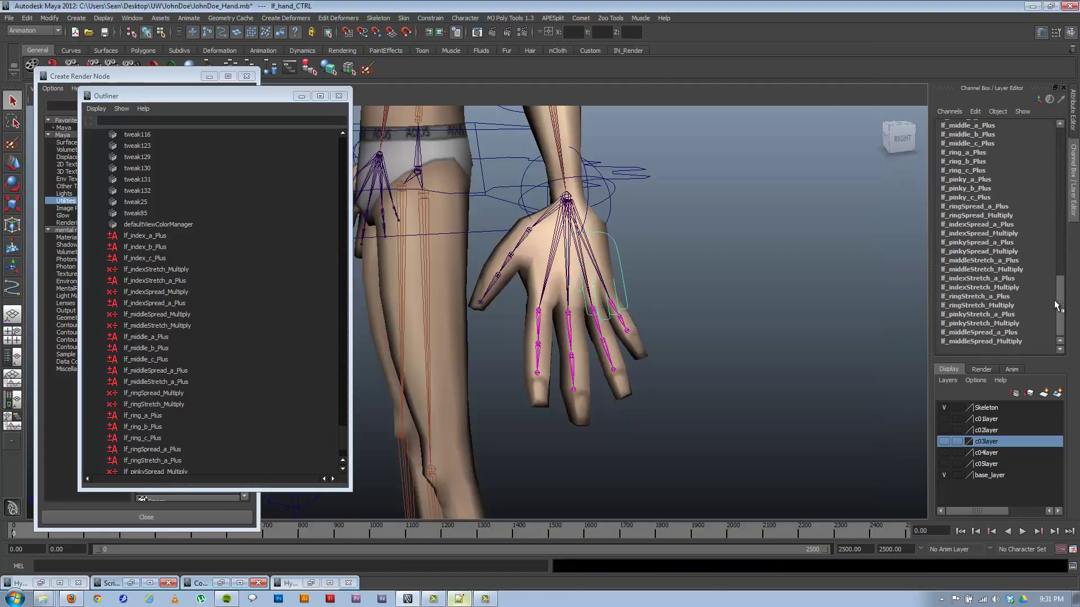
left_click(995, 203)
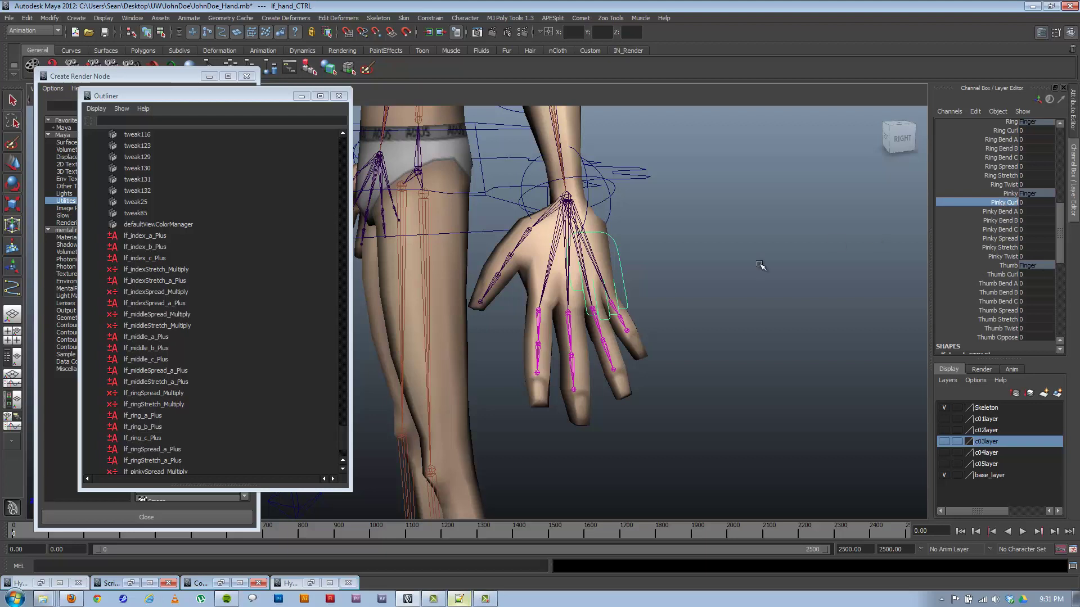
middle_click_drag(750, 274, 871, 252)
key("ctrl+z")
Test the hand control's Fingers Curl at about 54.7 and 93.4, and undo both changes
left_click_drag(1066, 237, 1062, 172)
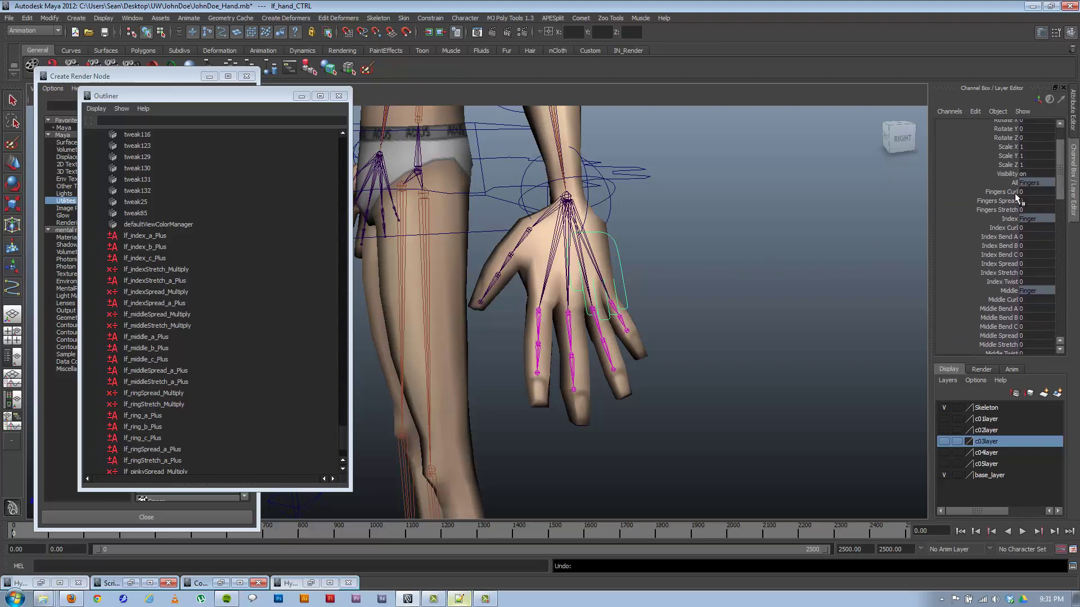
left_click(1011, 193)
middle_click_drag(769, 271, 818, 282)
key("ctrl+z")
left_click(999, 201)
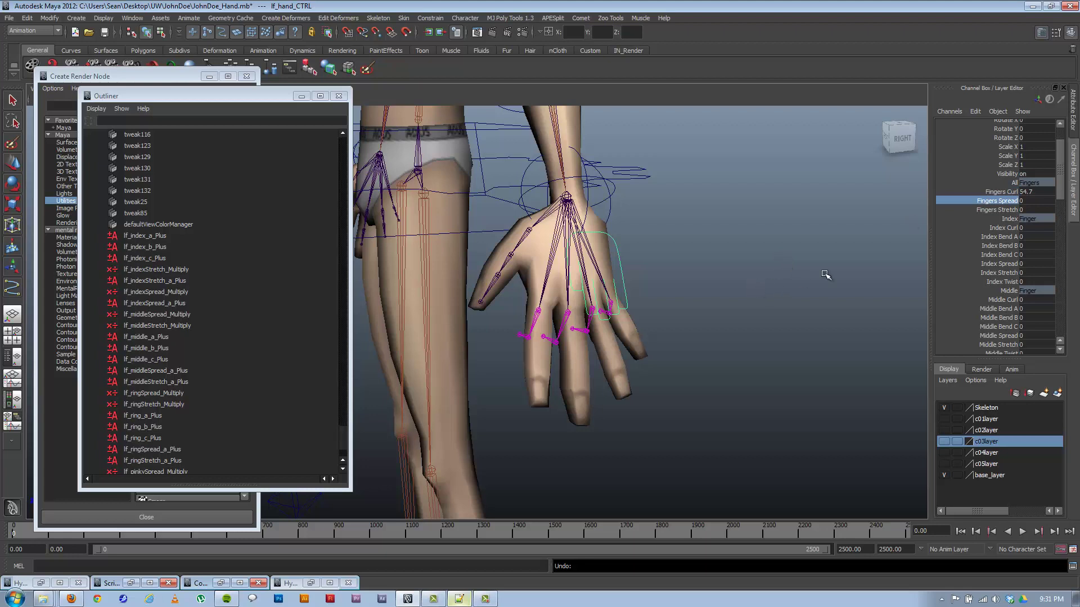
key("ctrl+z")
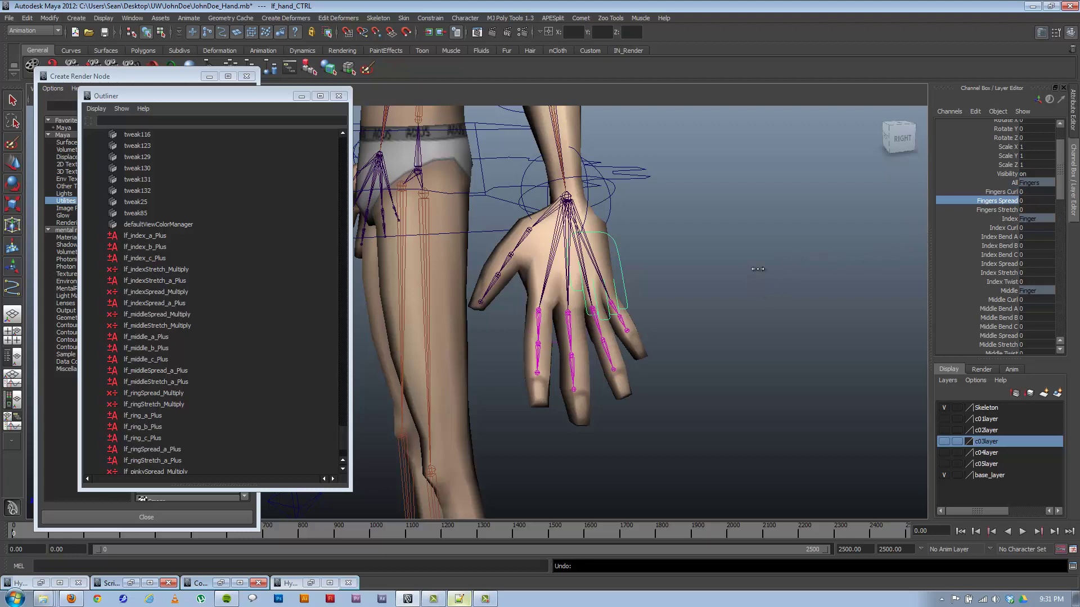
Test the left hand control's Fingers Spread at about 34.7, inspect the finger joints, and undo the test
left_click(811, 269)
left_click(626, 284)
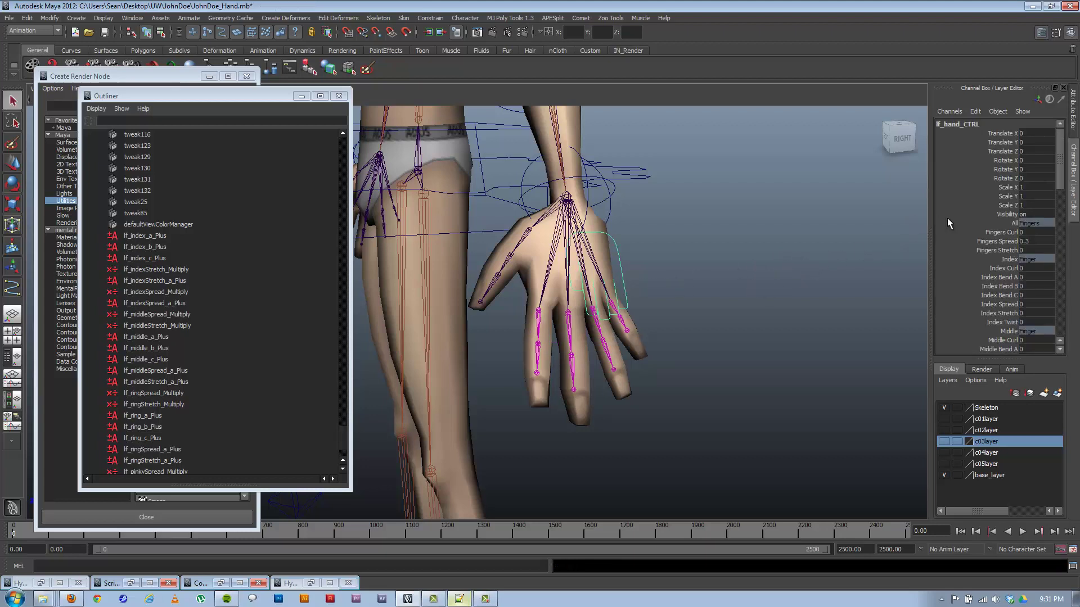
left_click(998, 241)
middle_click_drag(798, 275, 1004, 230)
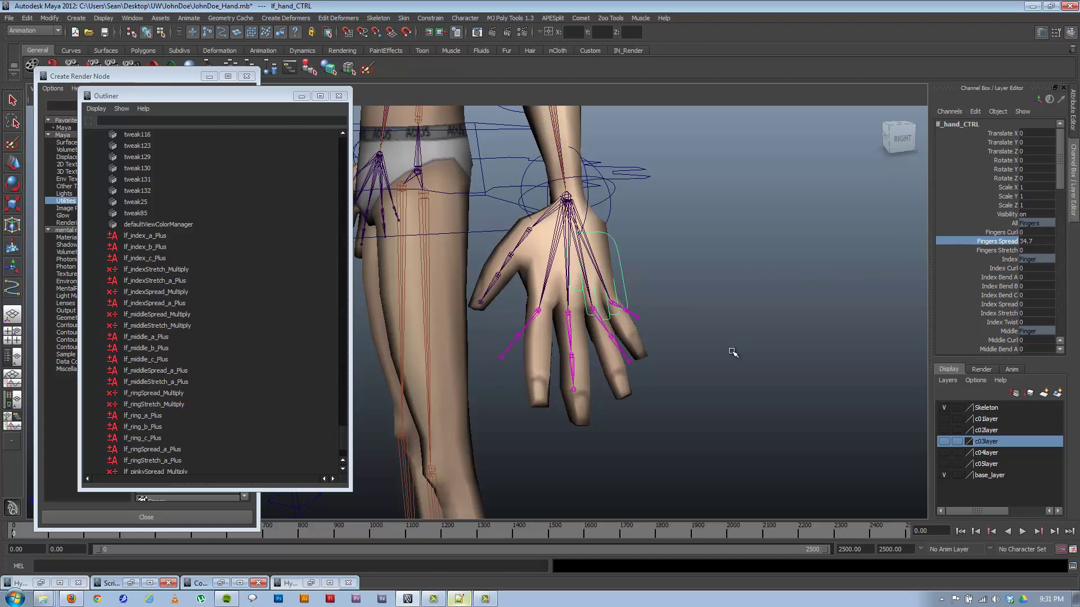
left_click_drag(644, 366, 617, 370, "alt")
key("ctrl+z")
key("ctrl+z")
key("ctrl+z")
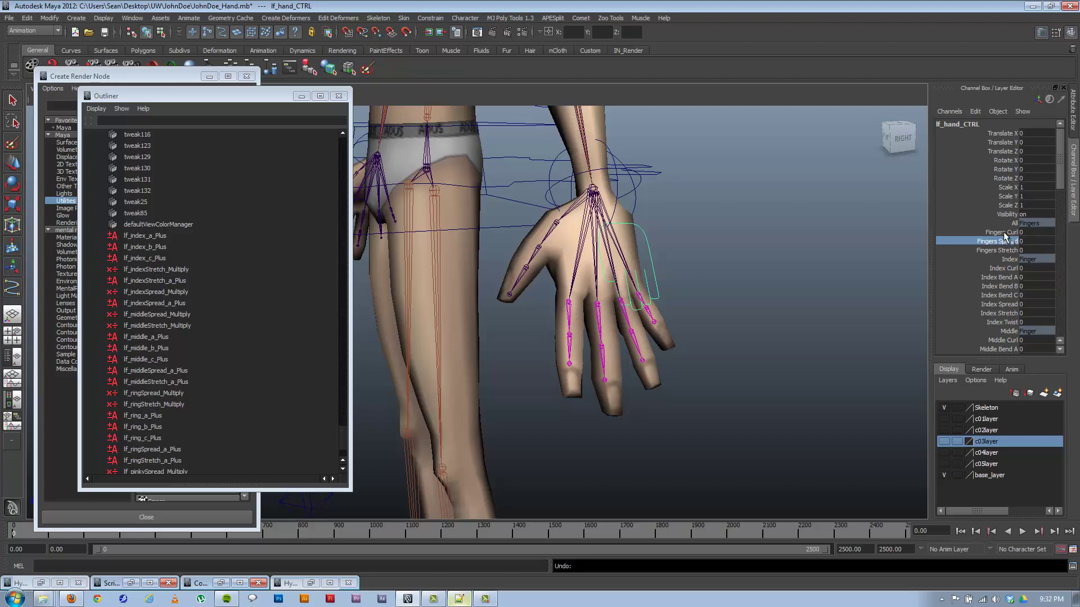
Test Fingers Spread with a negative value of about -8.5 and a wide positive spread, and undo both changes
middle_click_drag(727, 279, 685, 283)
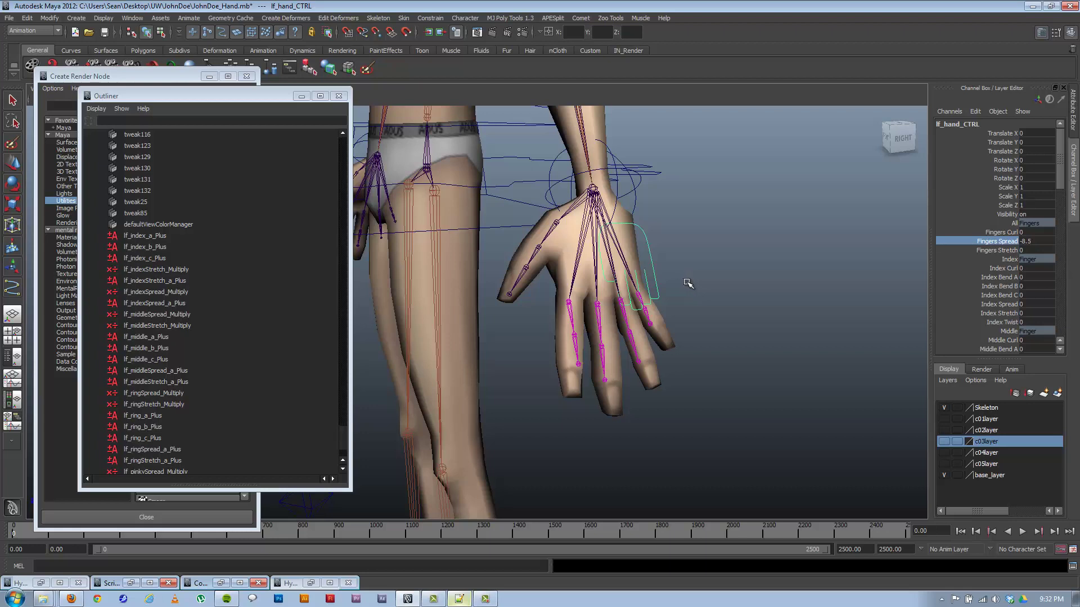
middle_click_drag(699, 289, 969, 285)
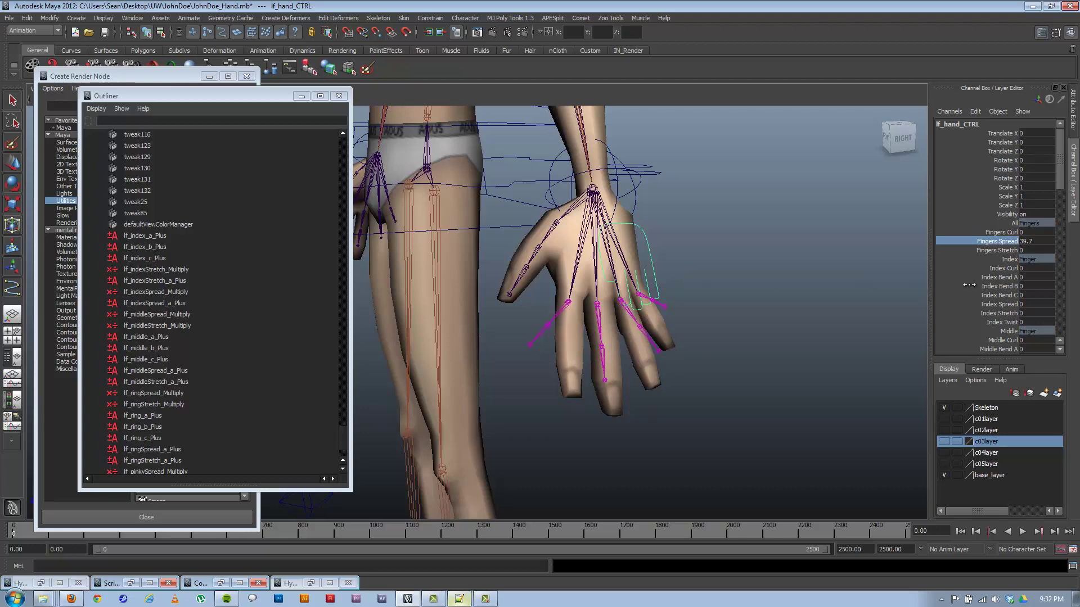
key("ctrl+z")
key("ctrl+z")
key("ctrl+z")
key("ctrl+z")
key("ctrl+z")
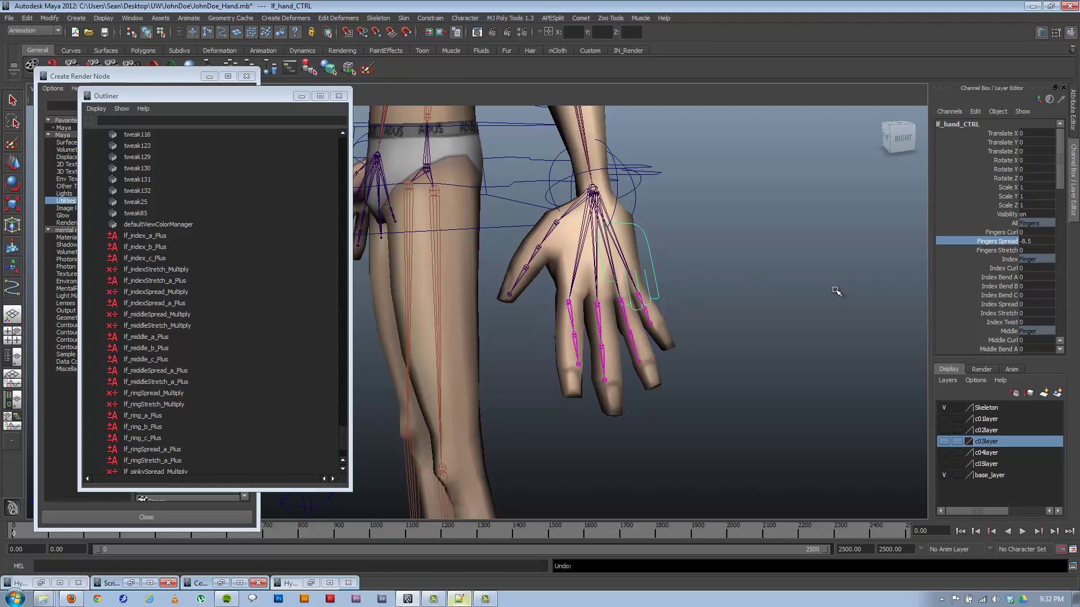
Set Input 2Z of the lf_indexSpread_Multiply node to -0.8
left_click(170, 292)
middle_click_drag(170, 293, 201, 292)
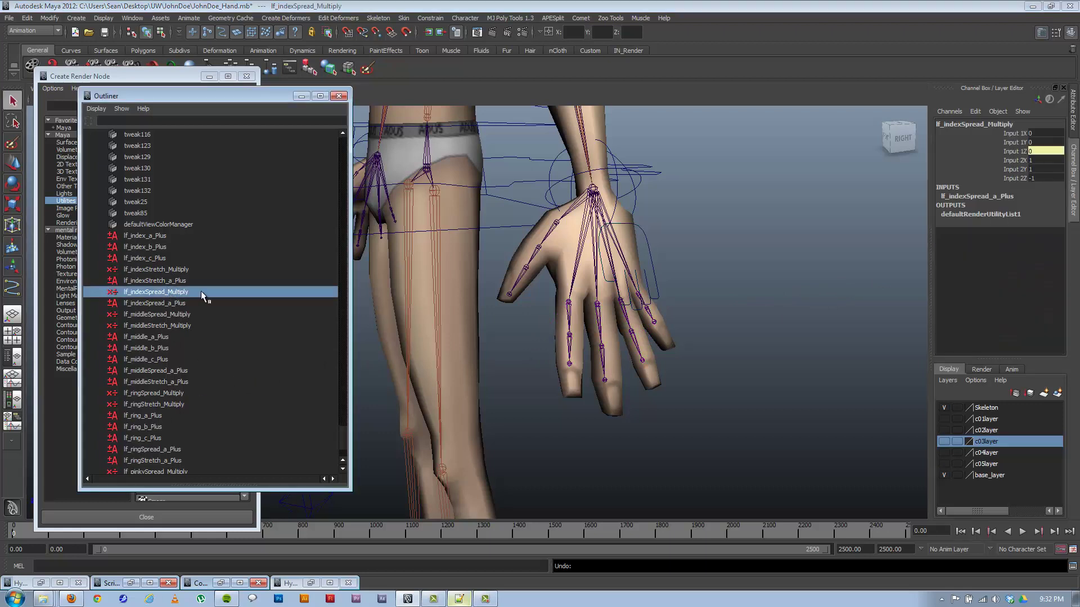
middle_click_drag(1048, 180, 1037, 178)
left_click(1035, 177)
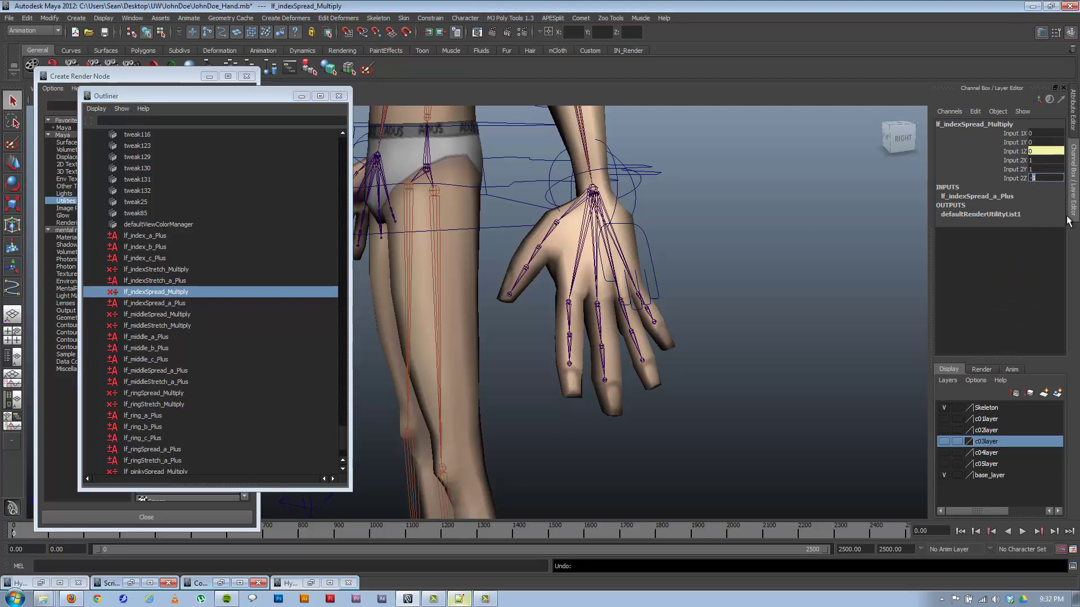
key("Return")
Test the left hand control's Fingers Spread at about 31 with the reduced index multiplier, and undo it
left_click(644, 261)
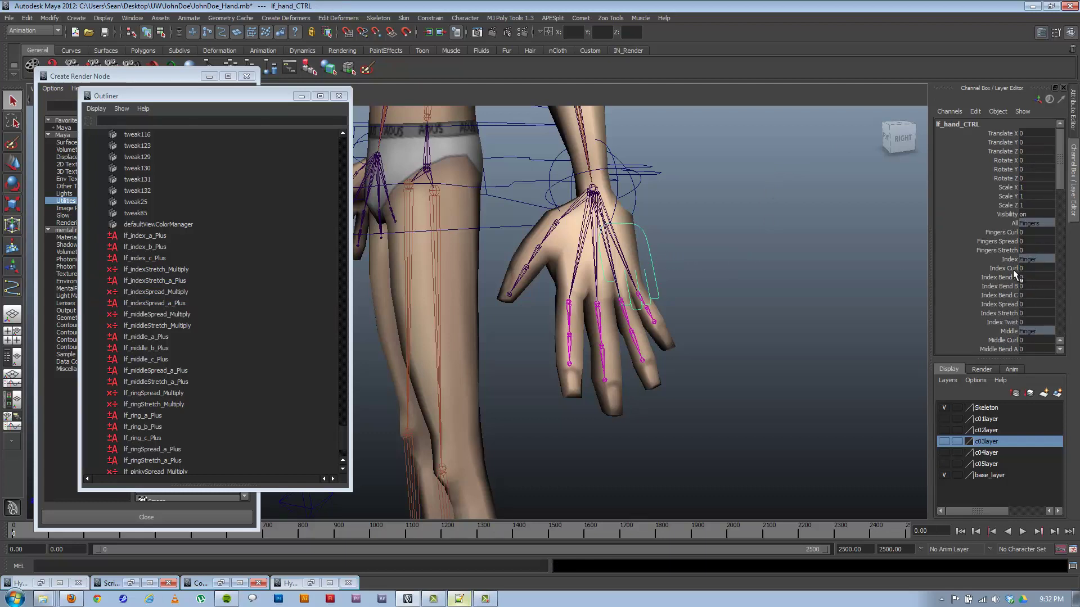
left_click(996, 241)
middle_click_drag(737, 238, 903, 216)
key("ctrl+z")
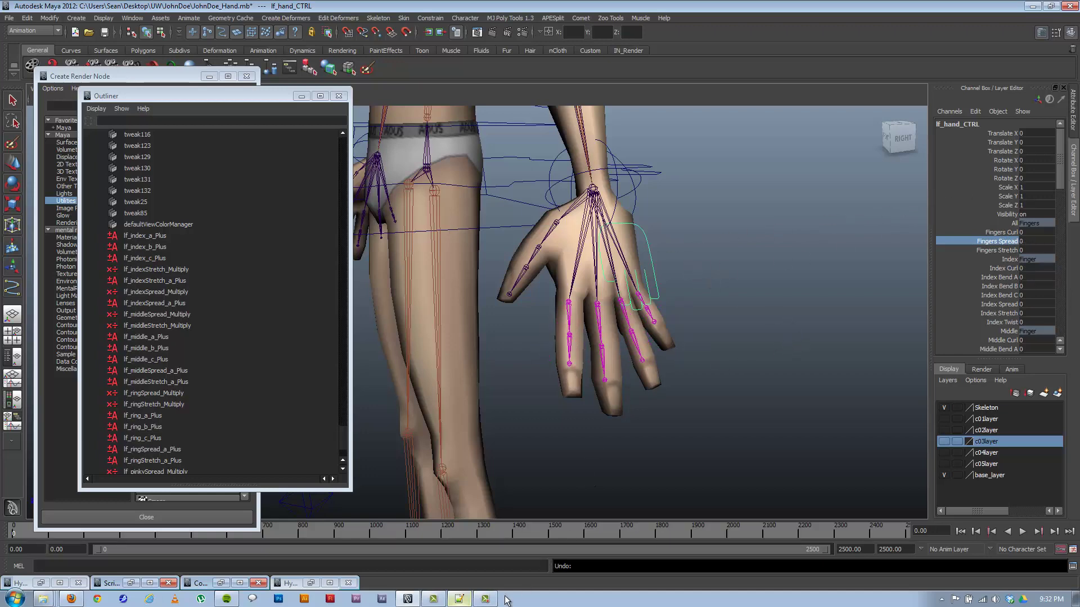
Switch to Notepad++ and copy the index script from new 4 into a new blank document
left_click(460, 600)
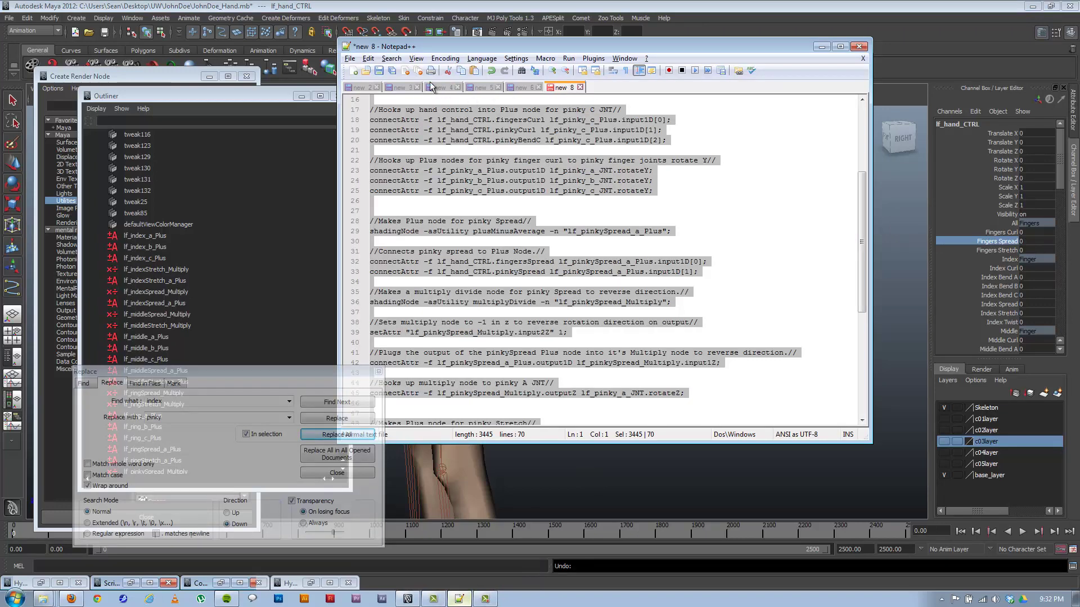
left_click(403, 89)
left_click(440, 89)
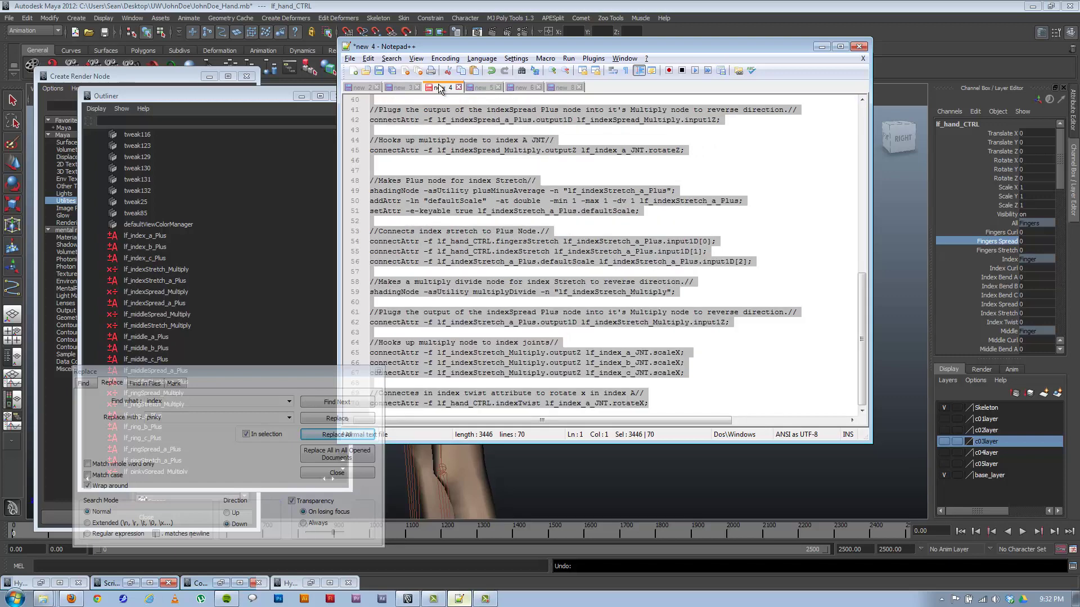
left_click(357, 60)
left_click(329, 71)
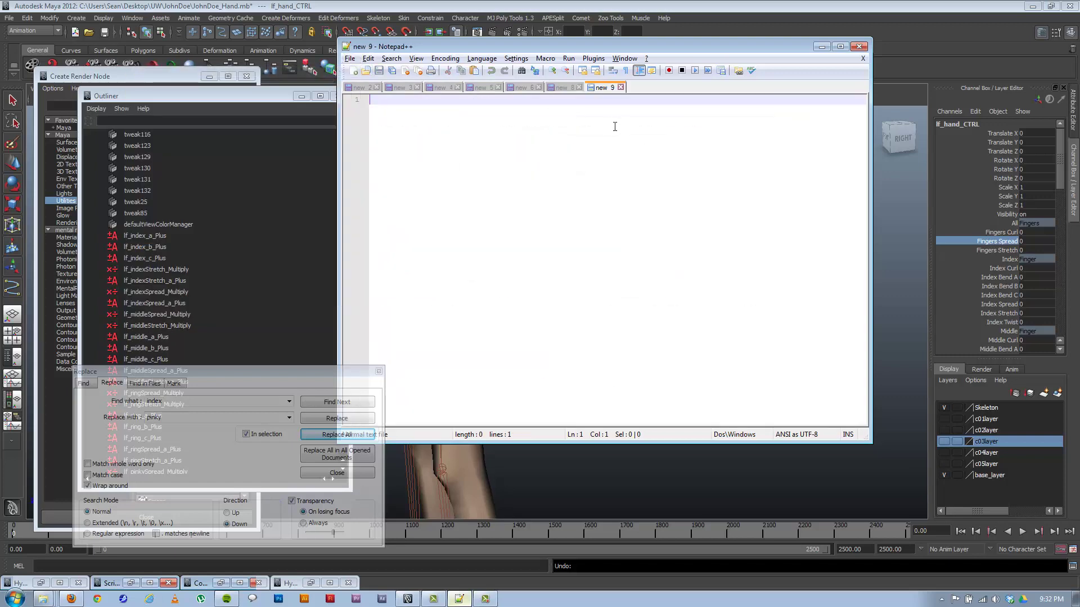
key("ctrl+v")
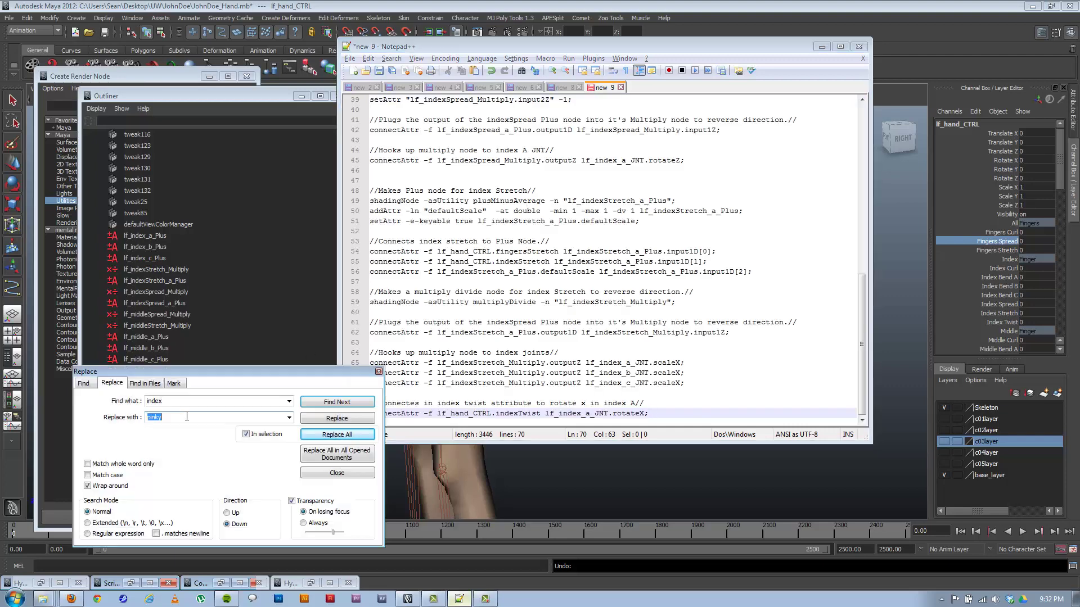
Replace every "index" with "thumb" in the new 9 script
left_click(178, 416)
key("shift+Home")
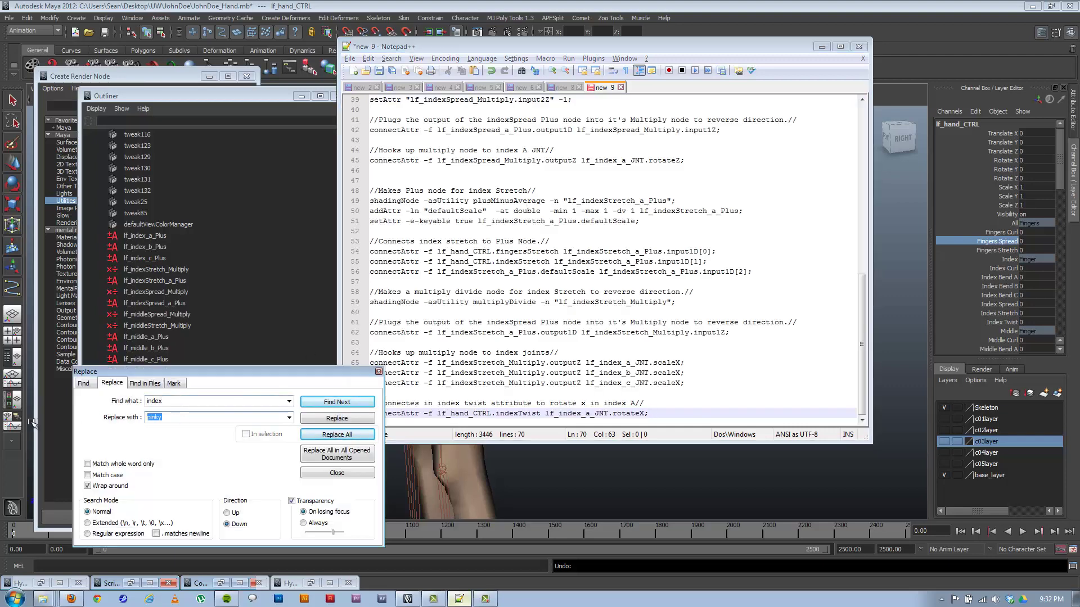
type("thumb")
left_click(344, 435)
left_click(588, 336)
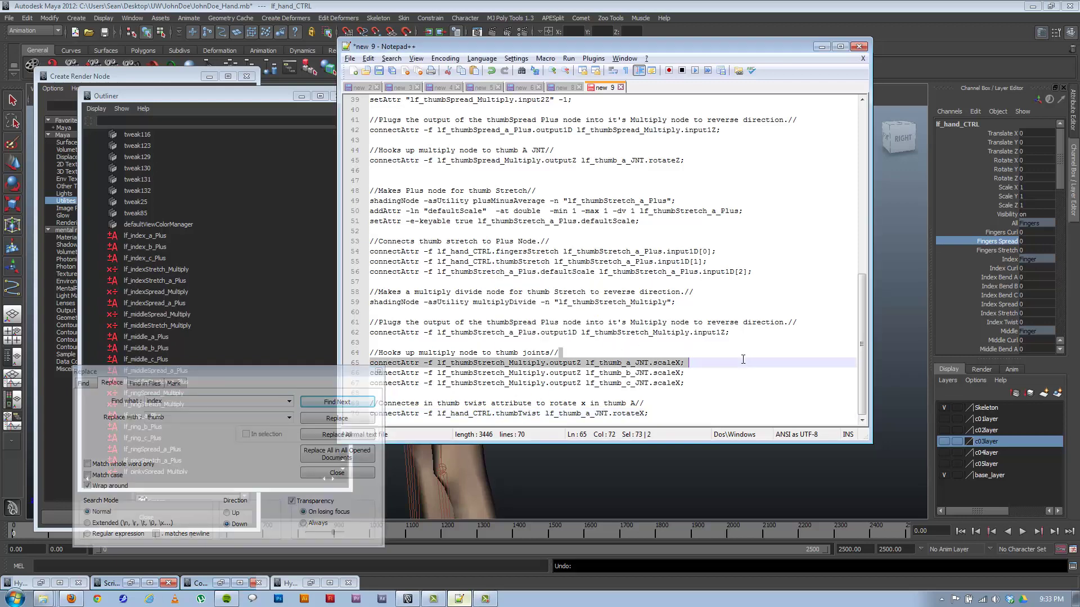
Copy the new 9 thumb script over the code in Maya's Script Editor, run it, and minimize the editor
key("ctrl+a")
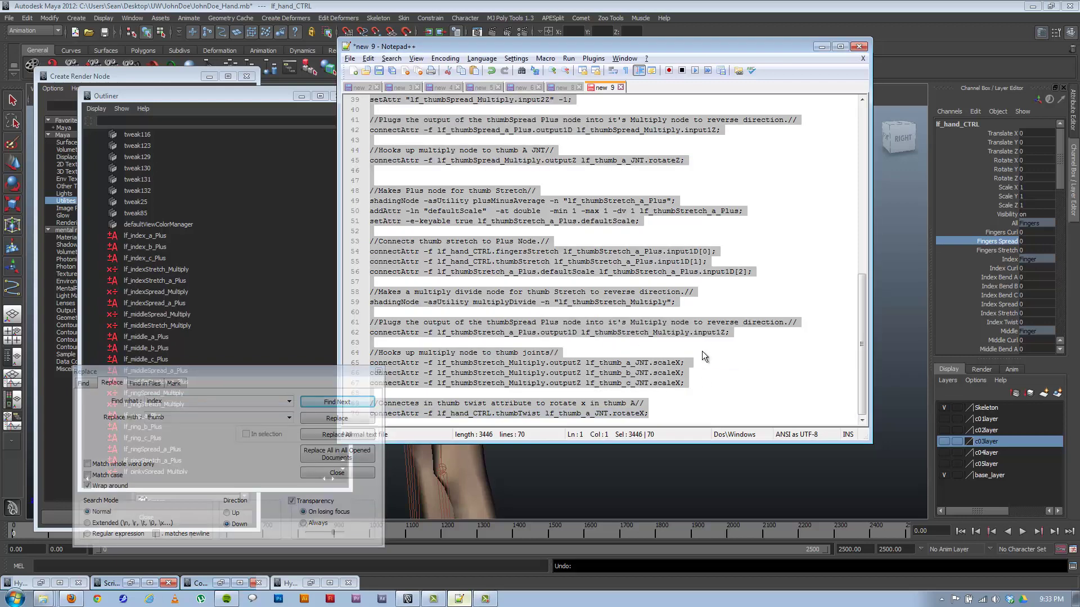
left_click(821, 48)
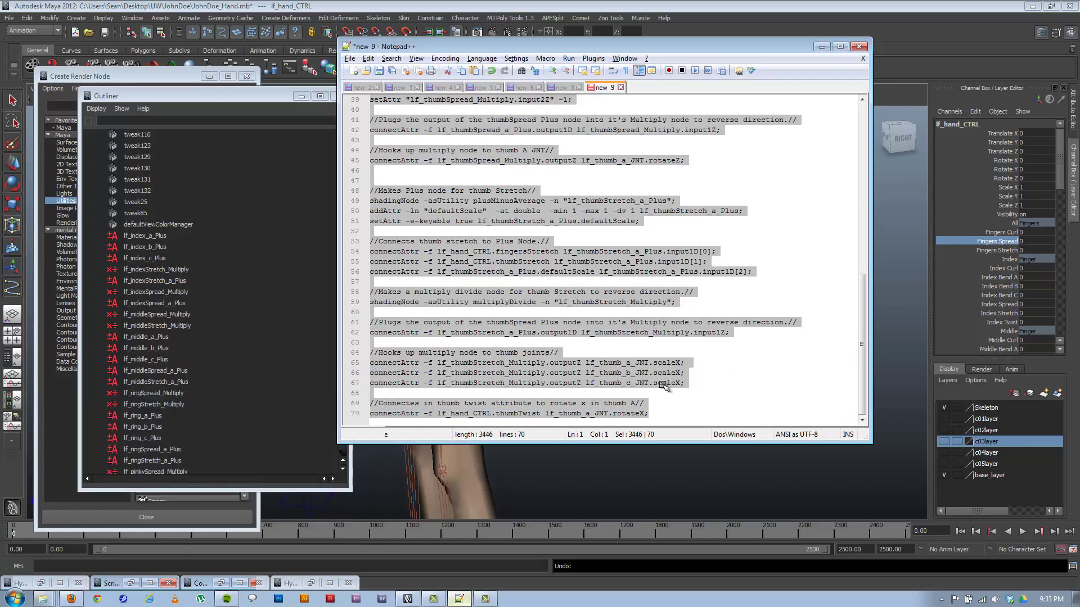
left_click(1073, 567)
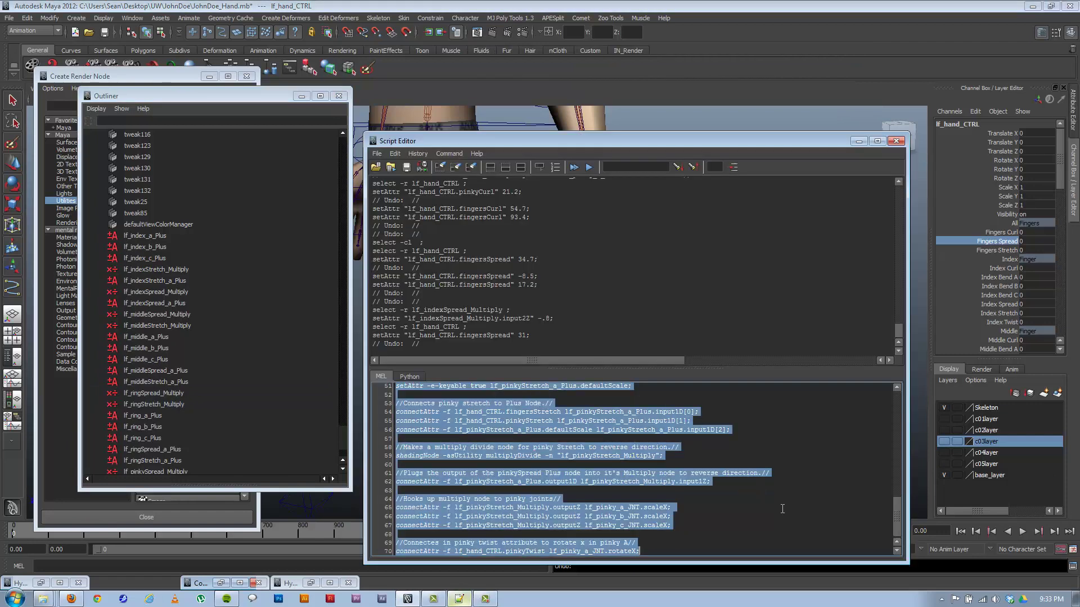
key("ctrl+v")
key("ctrl+Return")
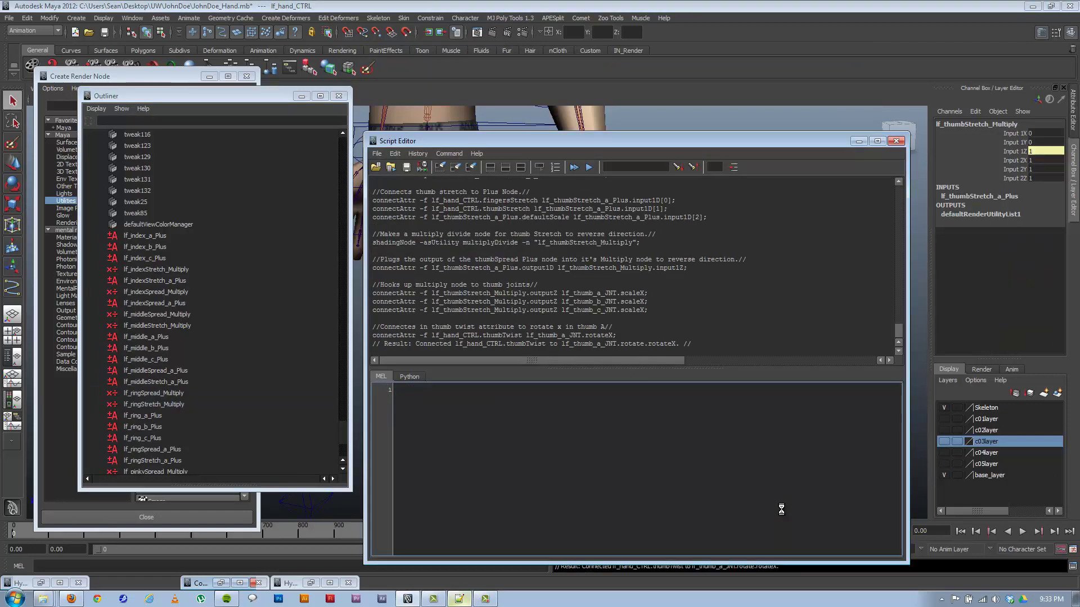
left_click(858, 141)
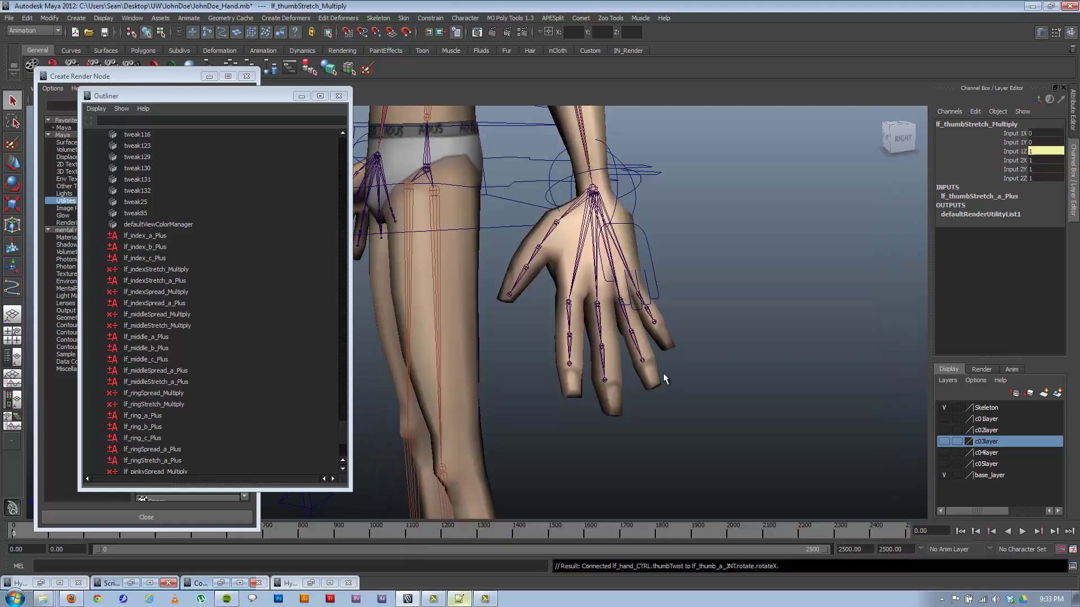
Examine the left thumb joints a, c and d and their incoming connections
left_click(556, 229)
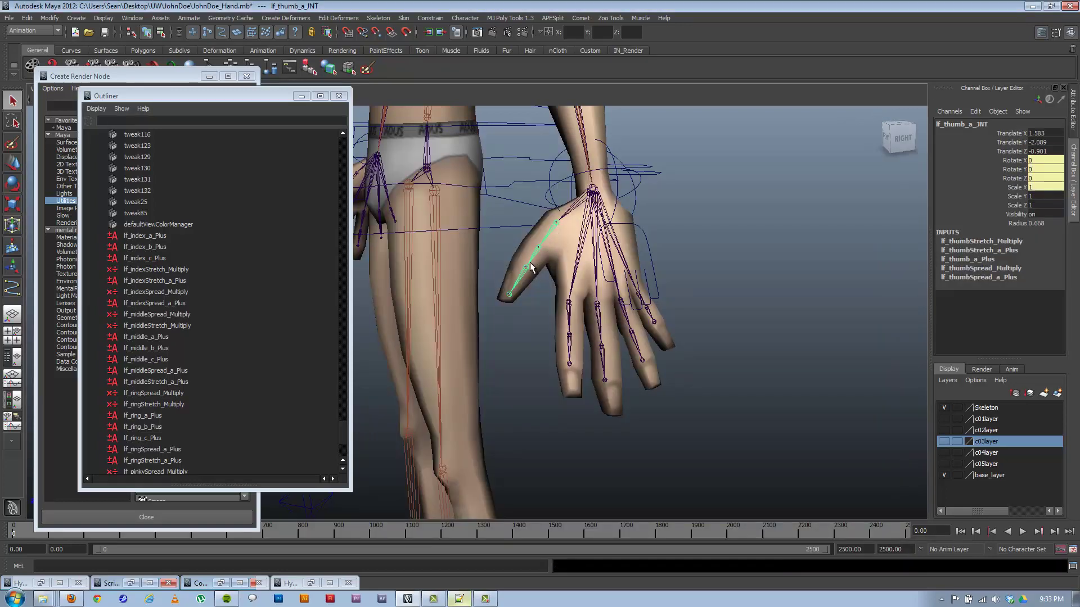
left_click(509, 295)
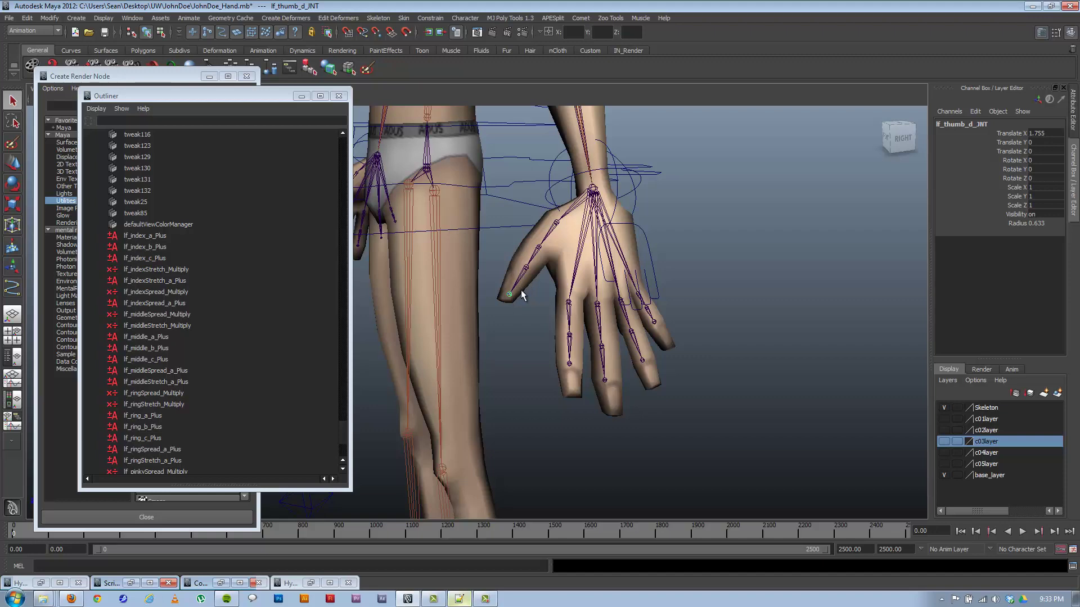
left_click_drag(522, 293, 703, 318, "alt")
left_click(703, 317)
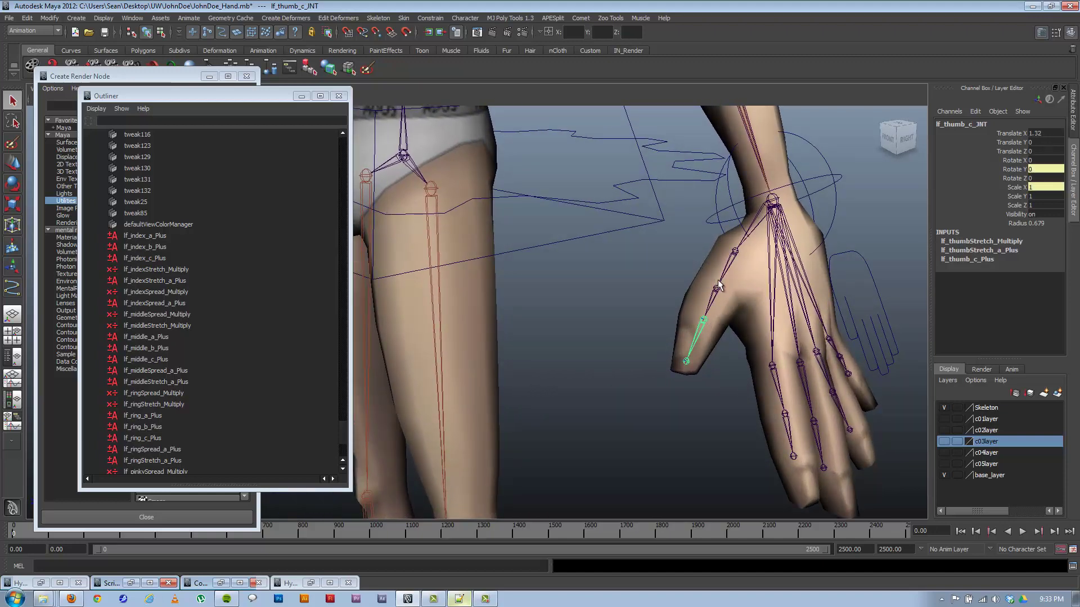
left_click(735, 253)
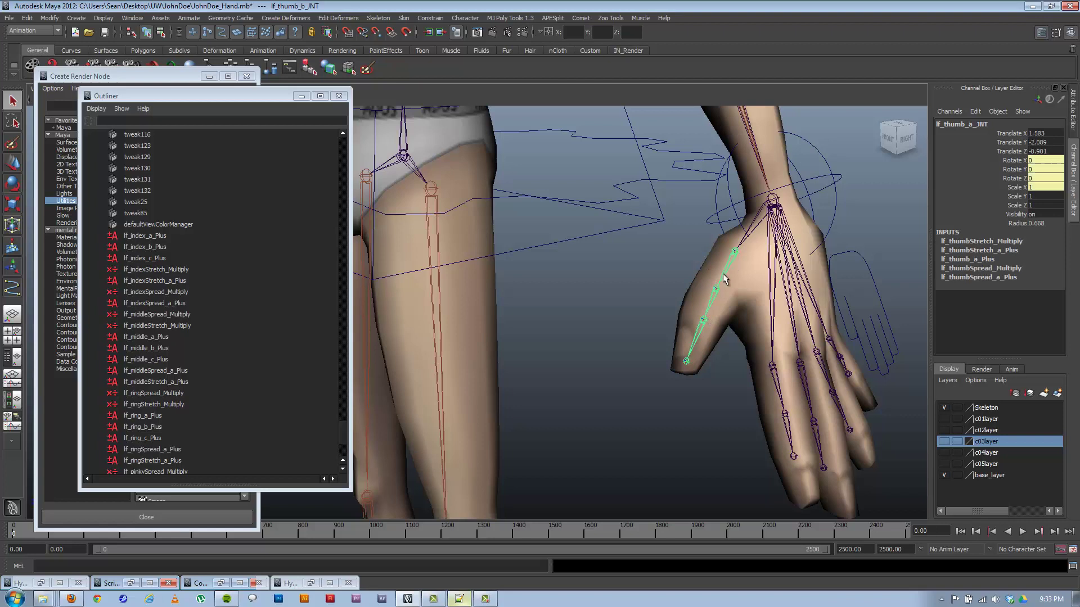
Delete the left thumb's tip joint lf_thumb_d_JNT and check the inputs of thumb joint b
left_click(687, 364)
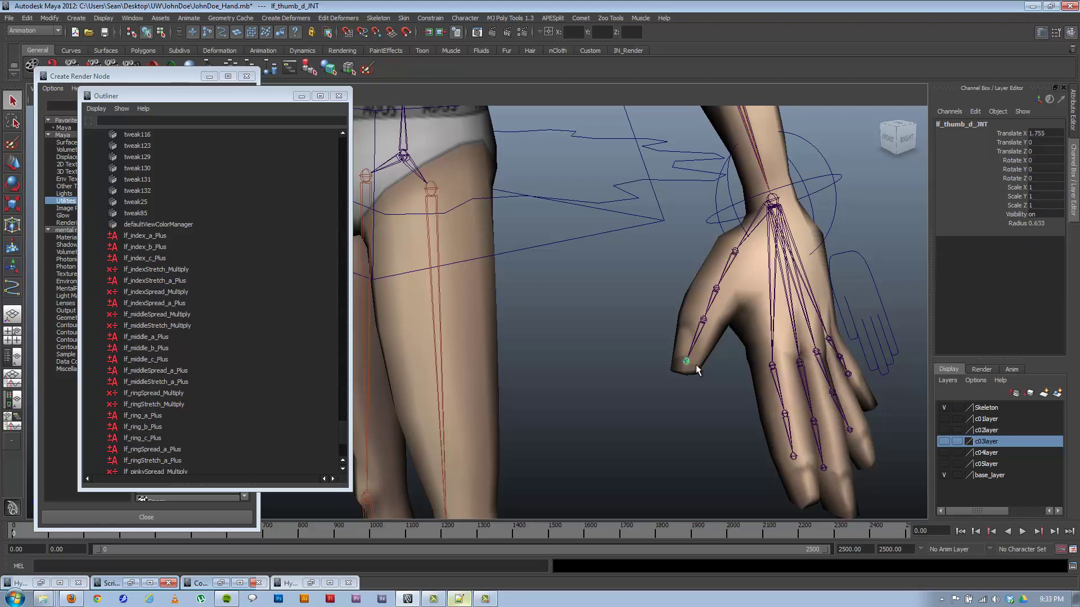
key("Delete")
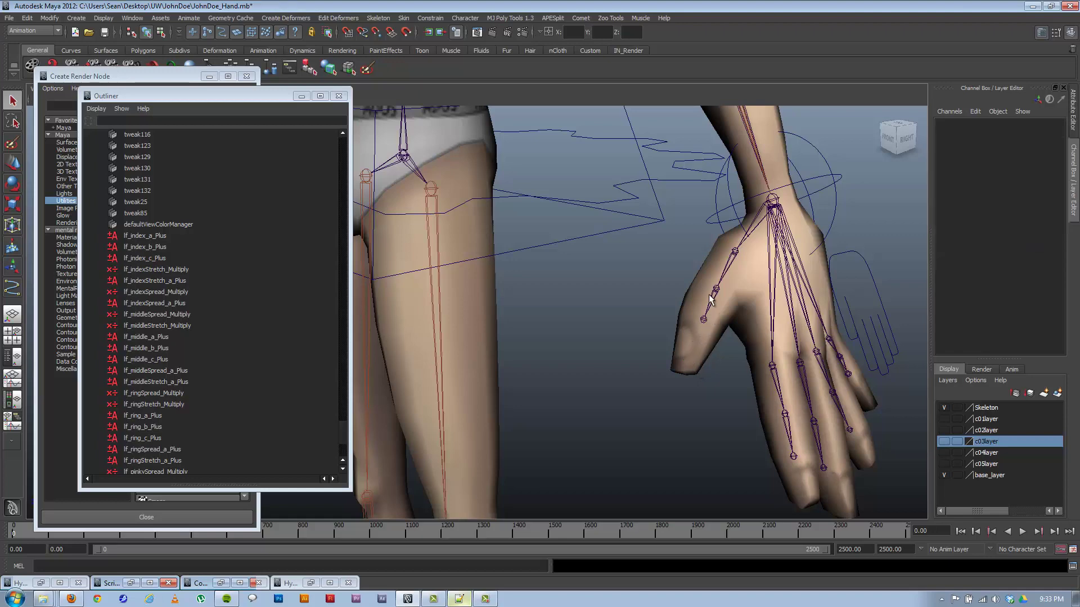
left_click(716, 289)
middle_click_drag(697, 293, 639, 305, "alt")
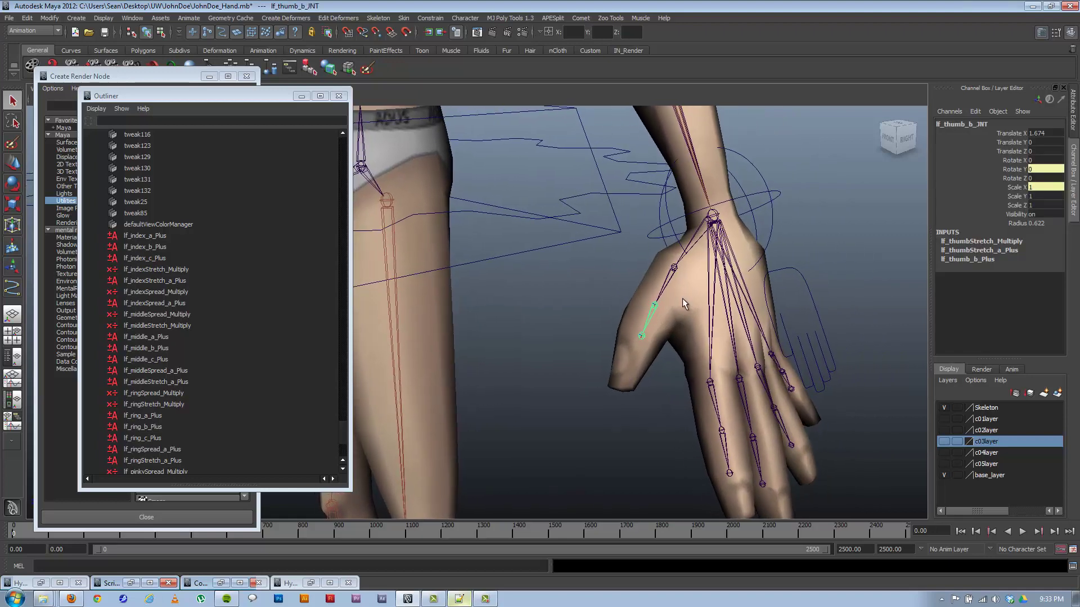
Test Thumb Curl on the left hand control and undo the change
left_click(826, 297)
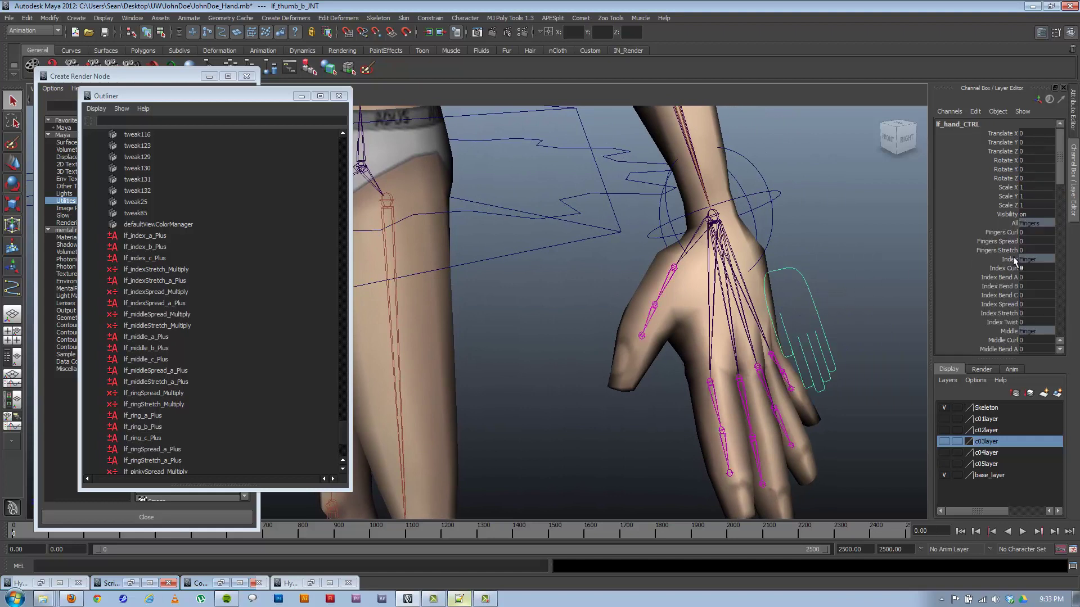
scroll(994, 235, "down", 12)
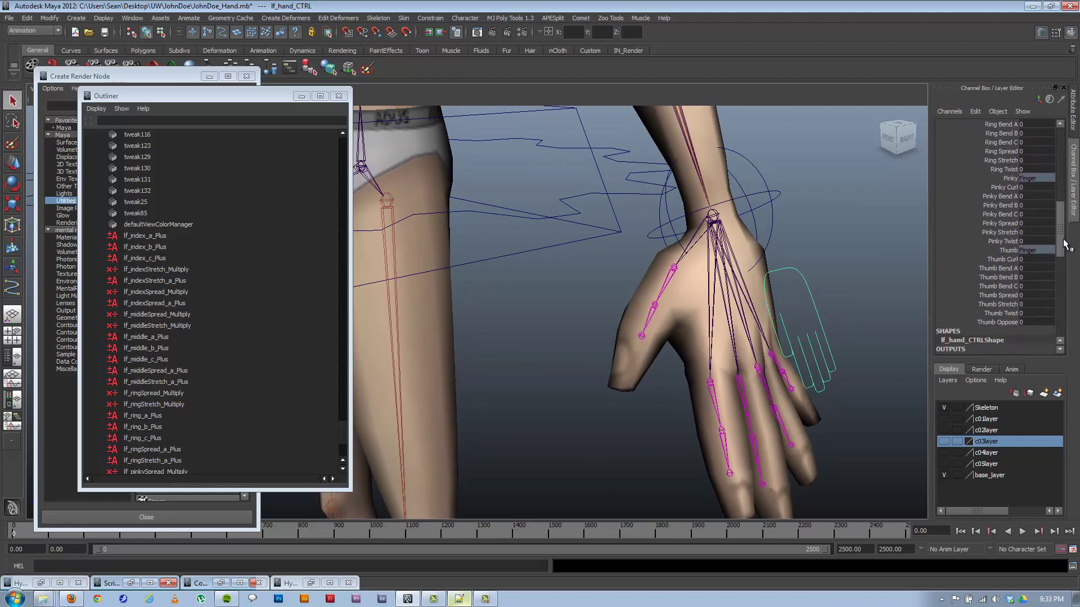
left_click(995, 235)
middle_click_drag(703, 268, 616, 273)
key("ctrl+z")
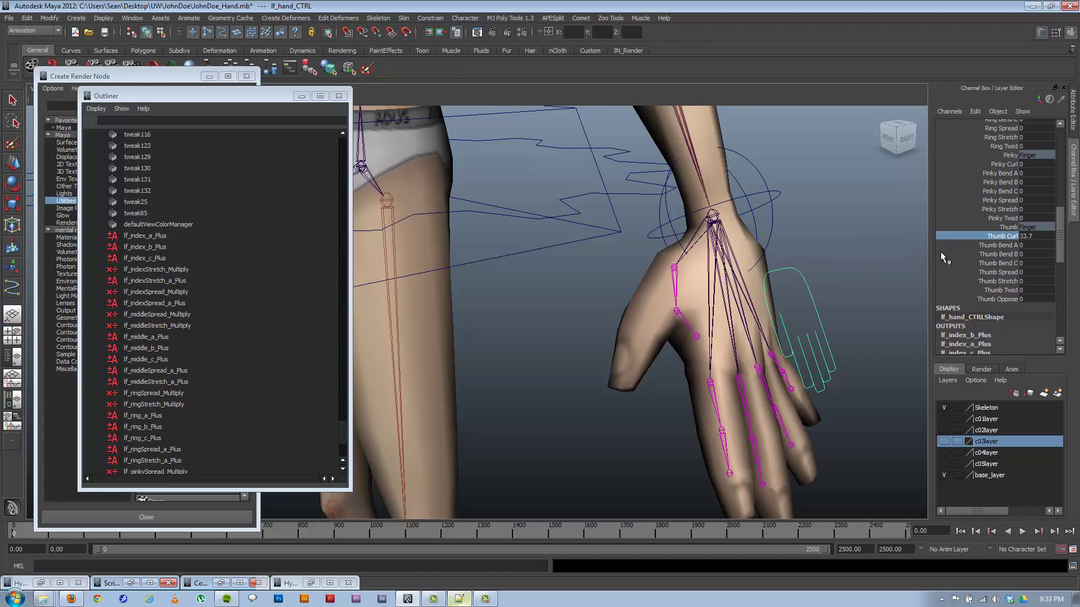
Test the left hand control's Thumb Bend A, B and C attributes, undoing the changes
left_click(988, 246)
middle_click_drag(729, 280, 893, 269)
left_click(998, 255)
key("ctrl+z")
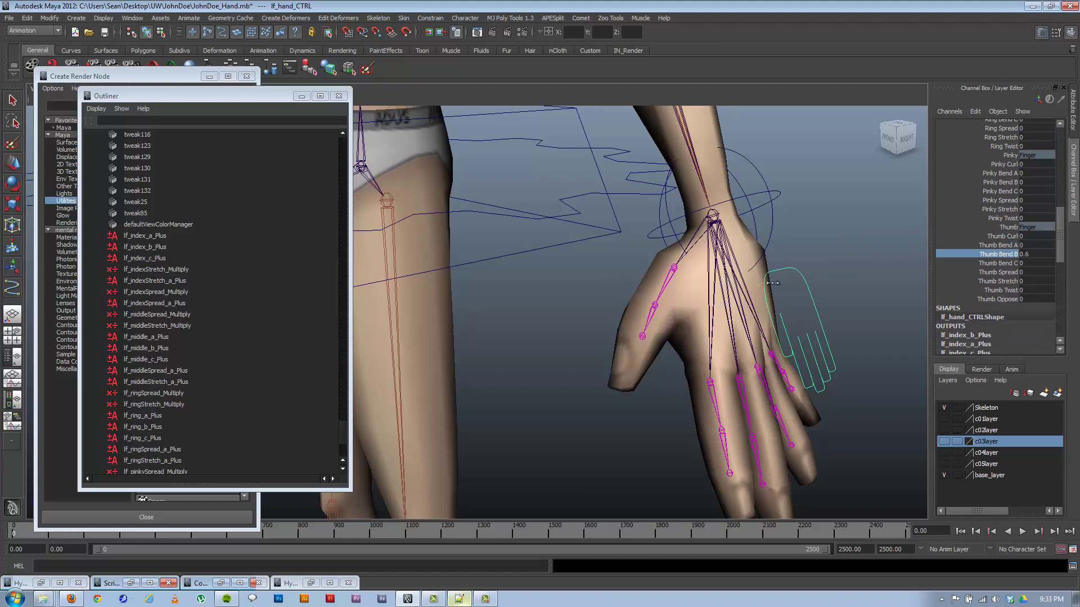
left_click(991, 263)
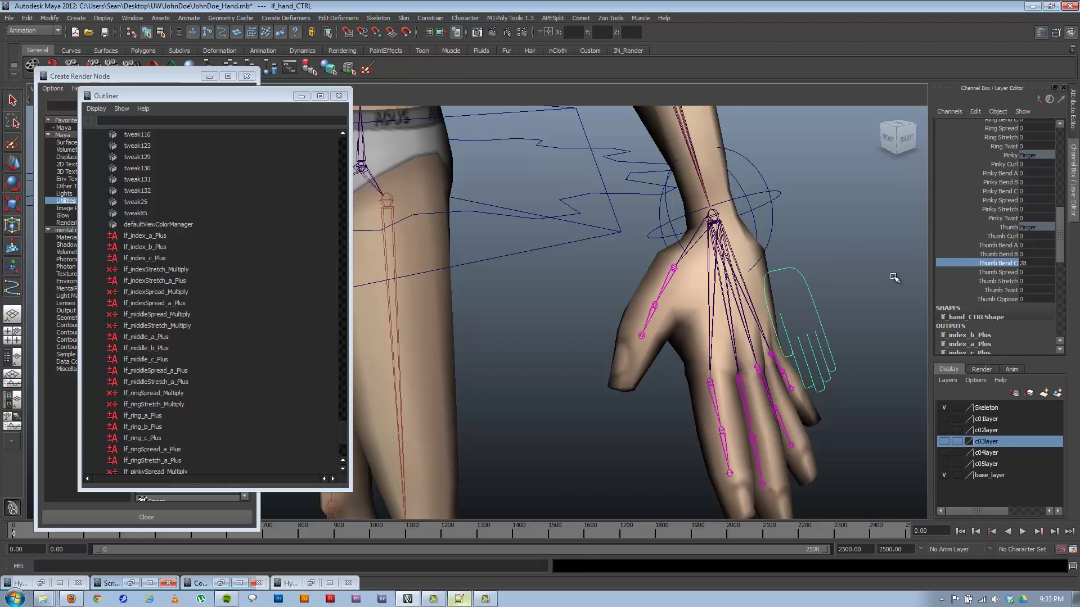
Test Thumb Spread and Thumb Stretch on the left hand control, undoing the changes
left_click(1001, 273)
middle_click_drag(782, 306, 1012, 284)
left_click_drag(744, 332, 782, 313, "alt")
key("ctrl+z")
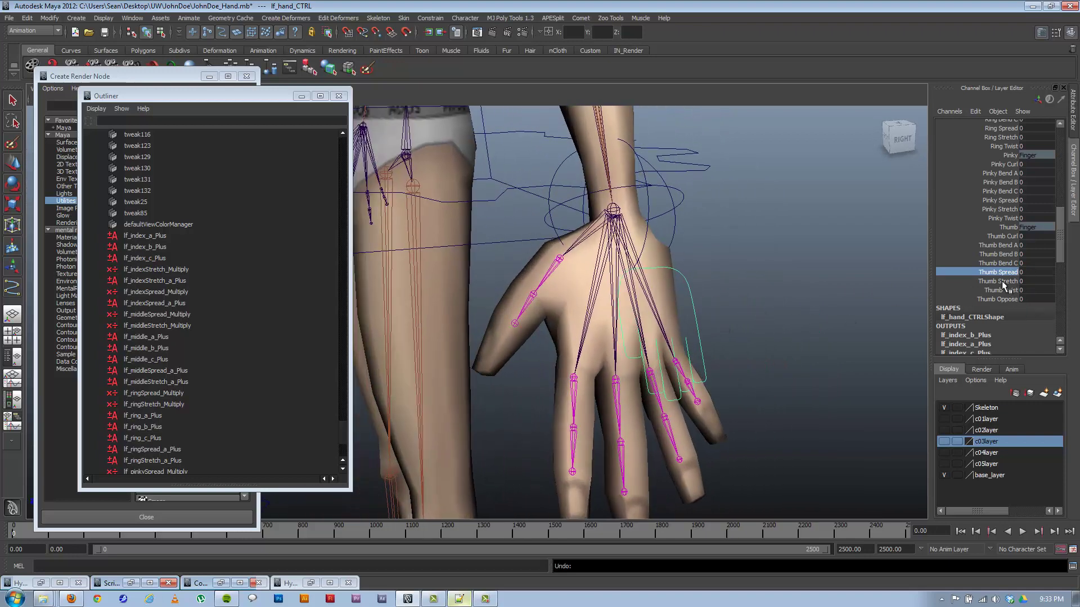
left_click(998, 281)
key("ctrl+z")
key("ctrl+z")
Test Thumb Twist and Thumb Oppose on the left hand control, undoing the changes
left_click(1001, 291)
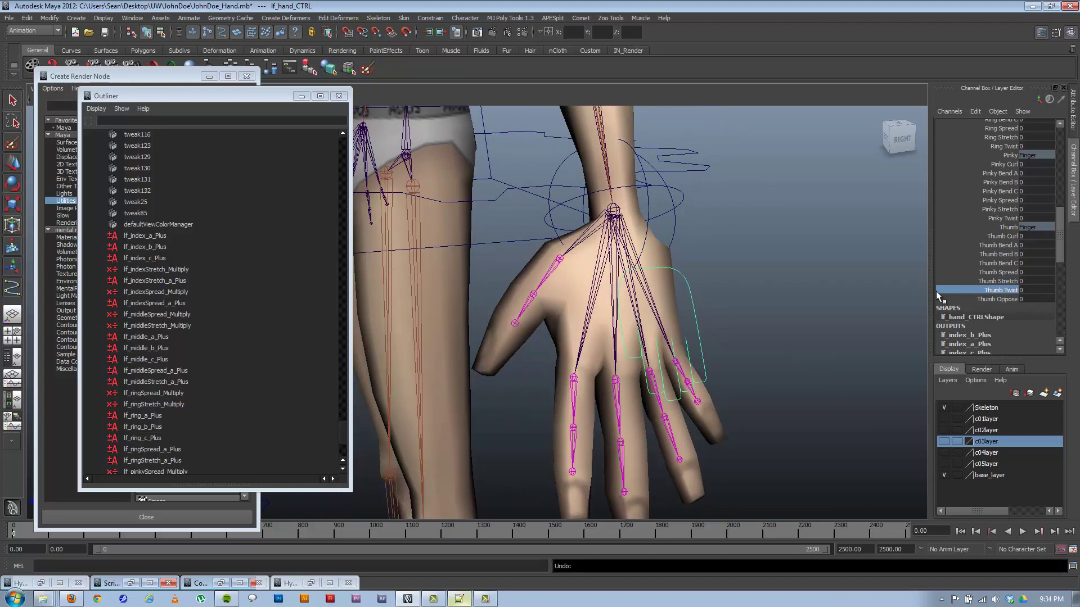
middle_click_drag(777, 303, 665, 296)
key("ctrl+z")
left_click(1001, 300)
key("ctrl+z")
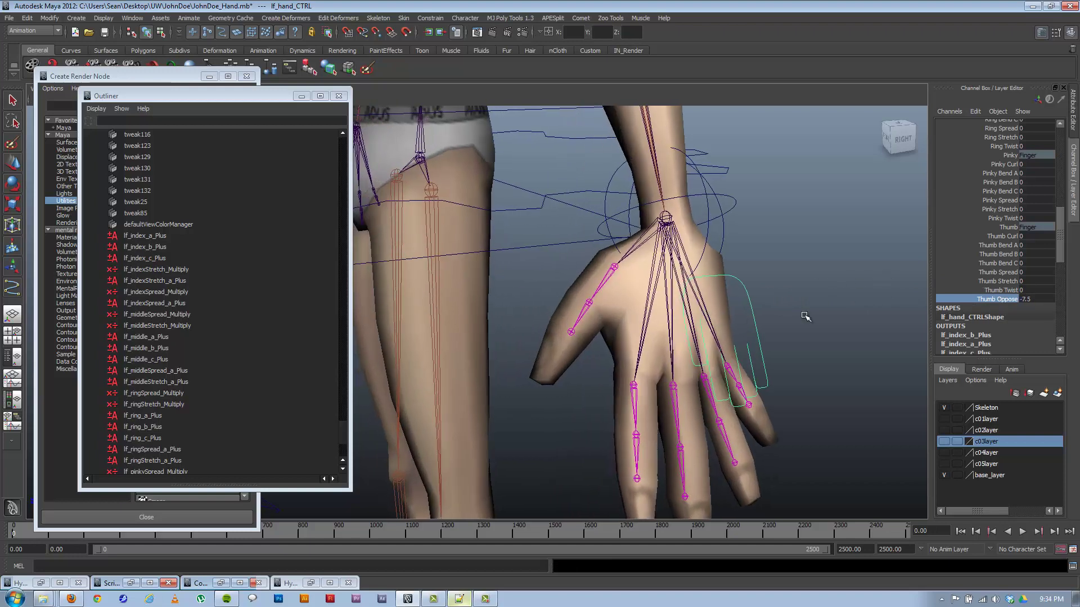
Inspect left thumb joints a and b, and retest the hand control's Thumb Spread, undoing the change
left_click(607, 280)
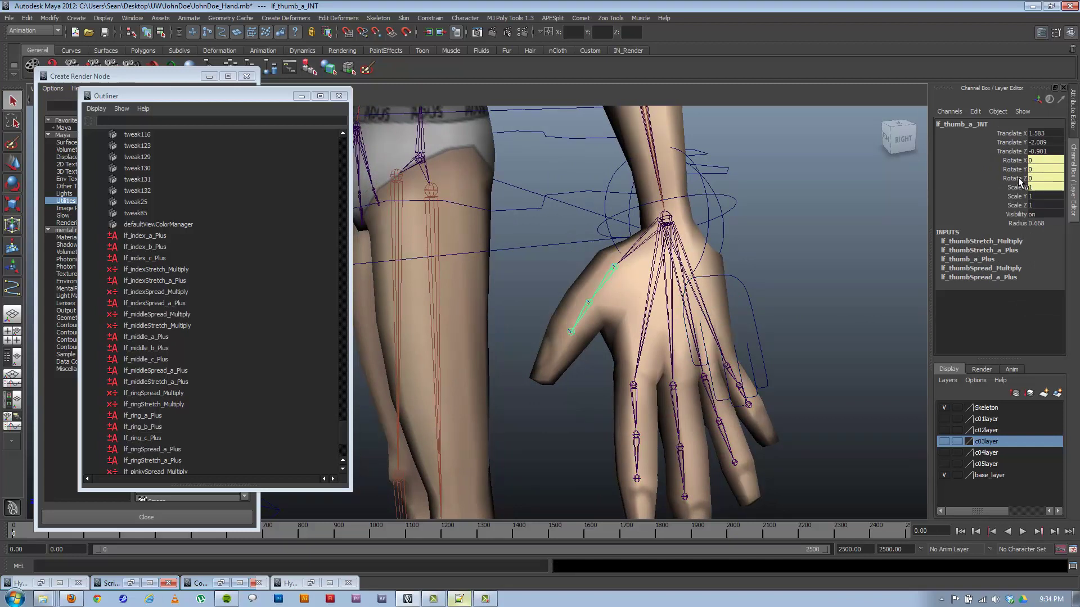
left_click(584, 309)
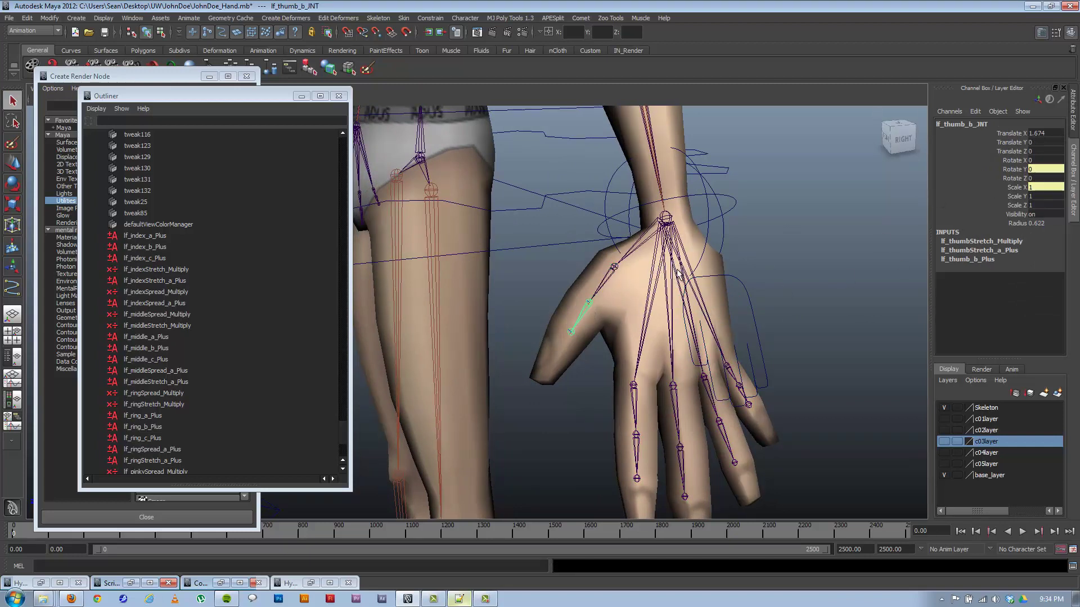
left_click(741, 283)
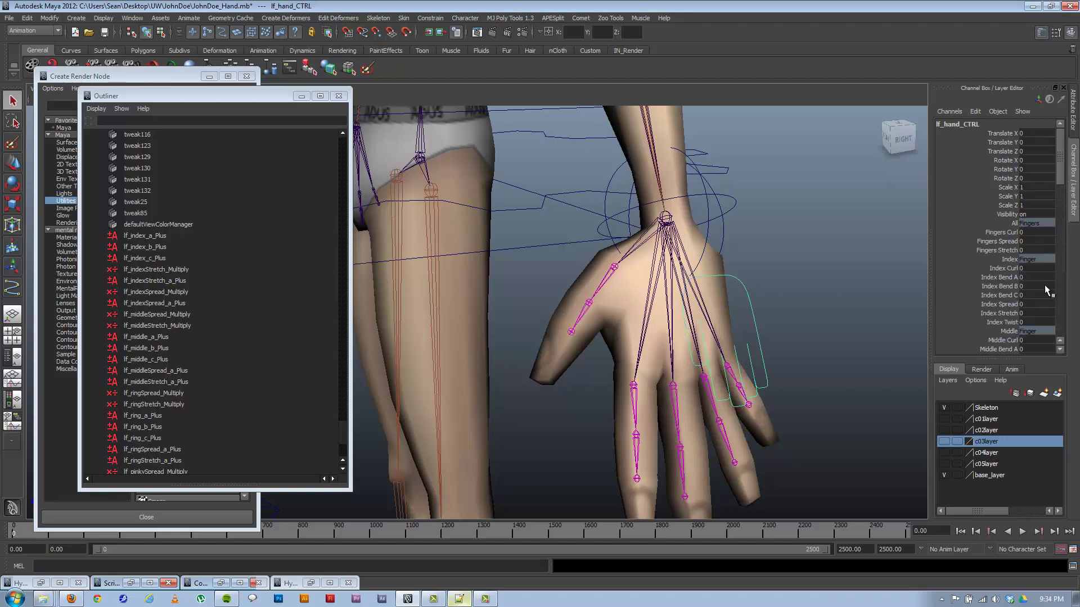
left_click_drag(1063, 180, 1063, 232)
scroll(994, 301, "down", 3)
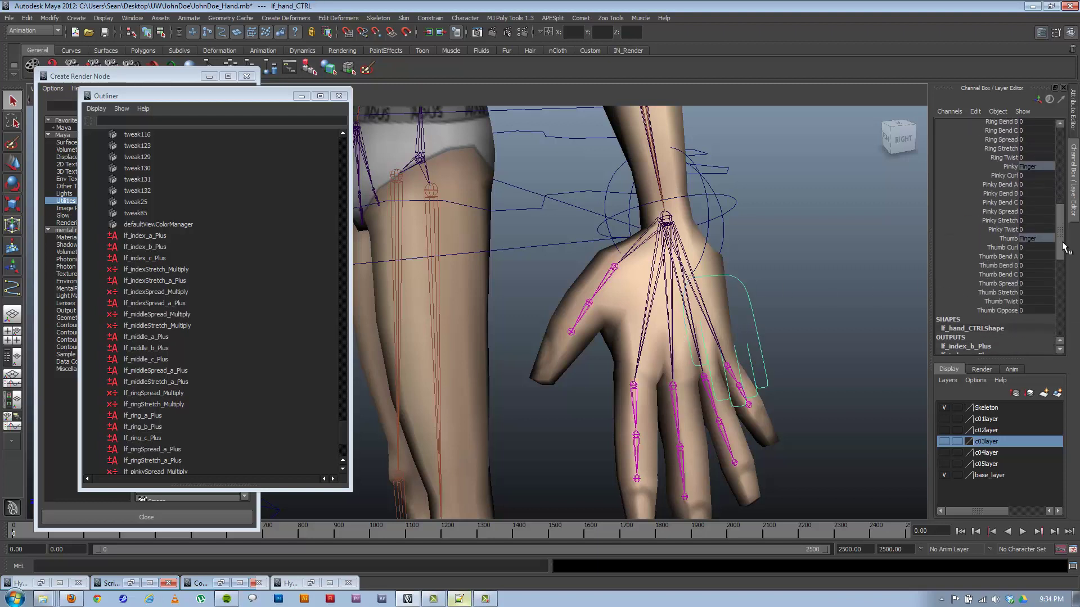
left_click(1004, 281)
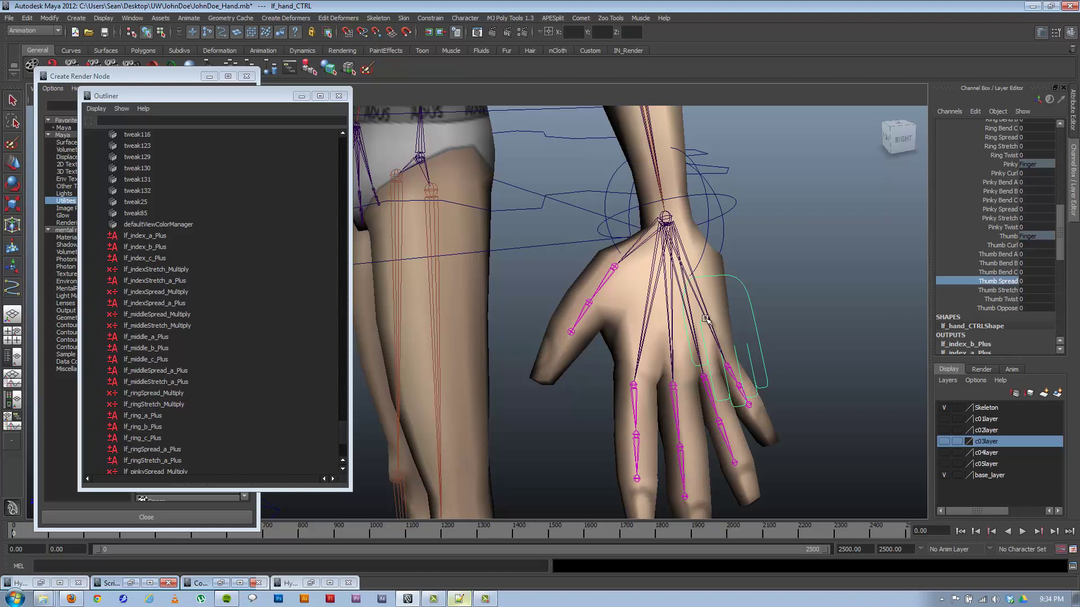
middle_click_drag(706, 318, 874, 281)
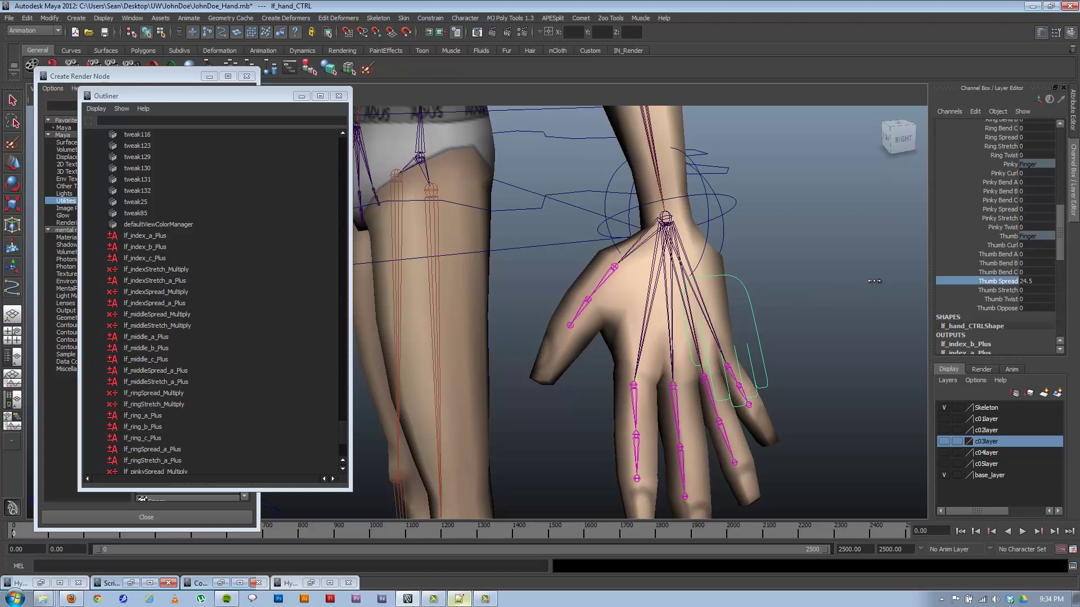
key("ctrl+z")
Recheck thumb joint b, and test Fingers Spread on the left hand control, undoing the change
left_click(580, 314)
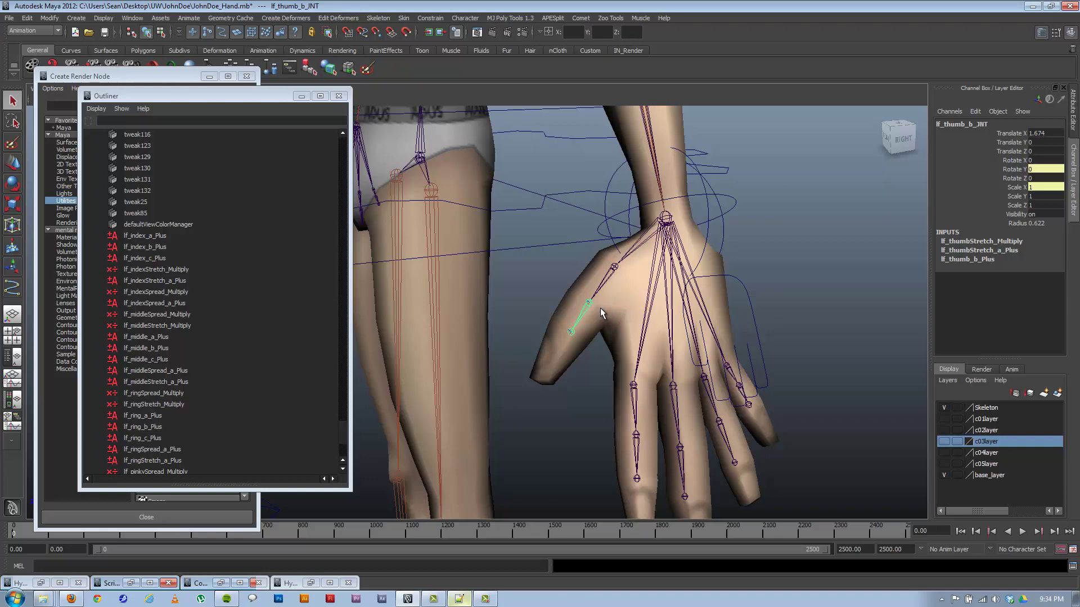
left_click_drag(604, 308, 606, 318, "alt")
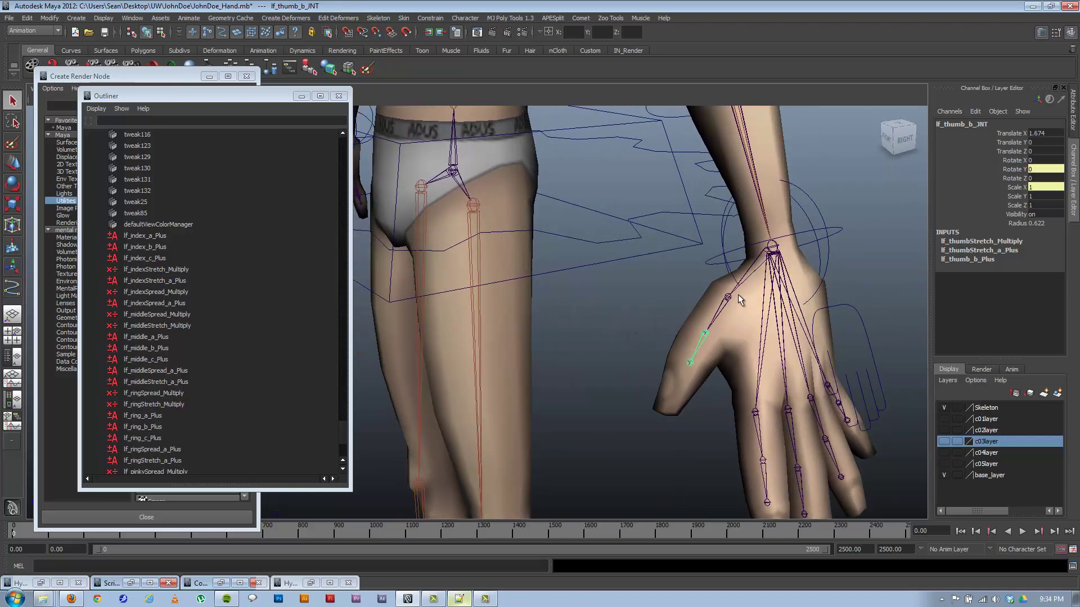
left_click(847, 303)
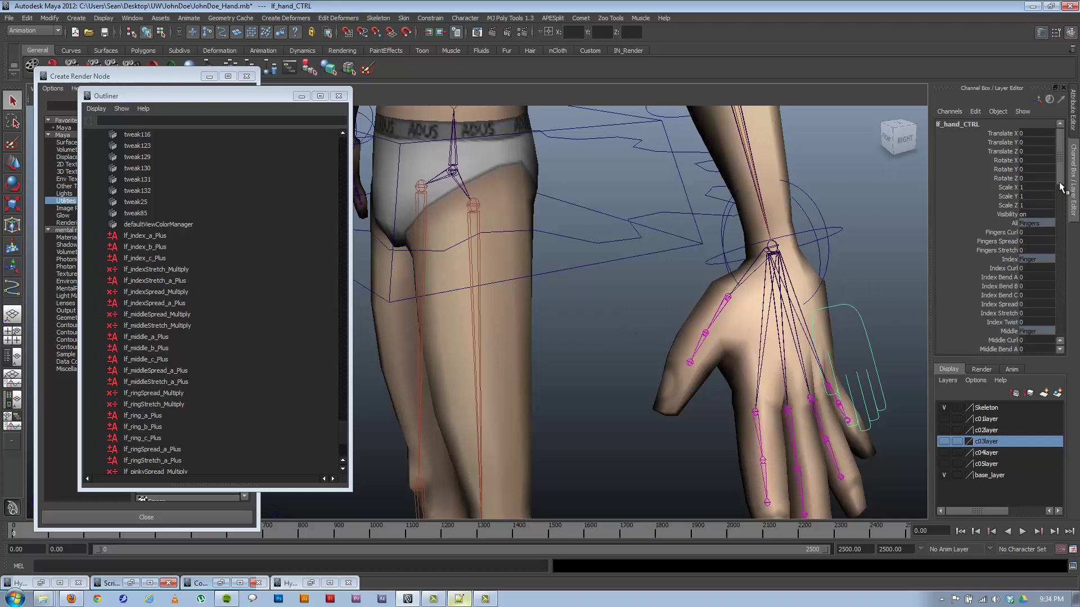
left_click_drag(1060, 187, 1016, 265)
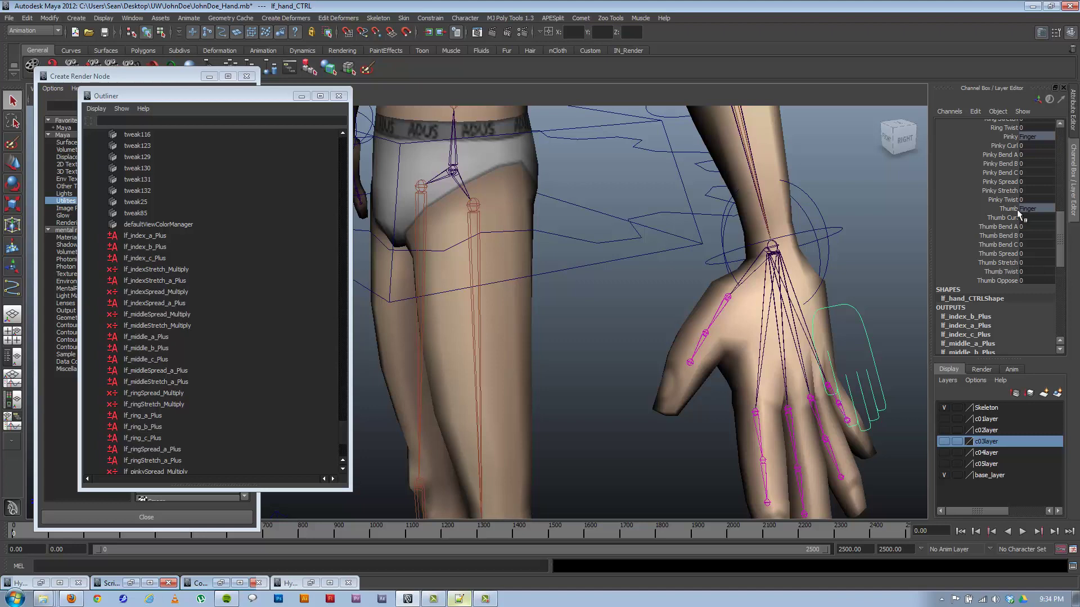
left_click_drag(1063, 248, 1062, 161)
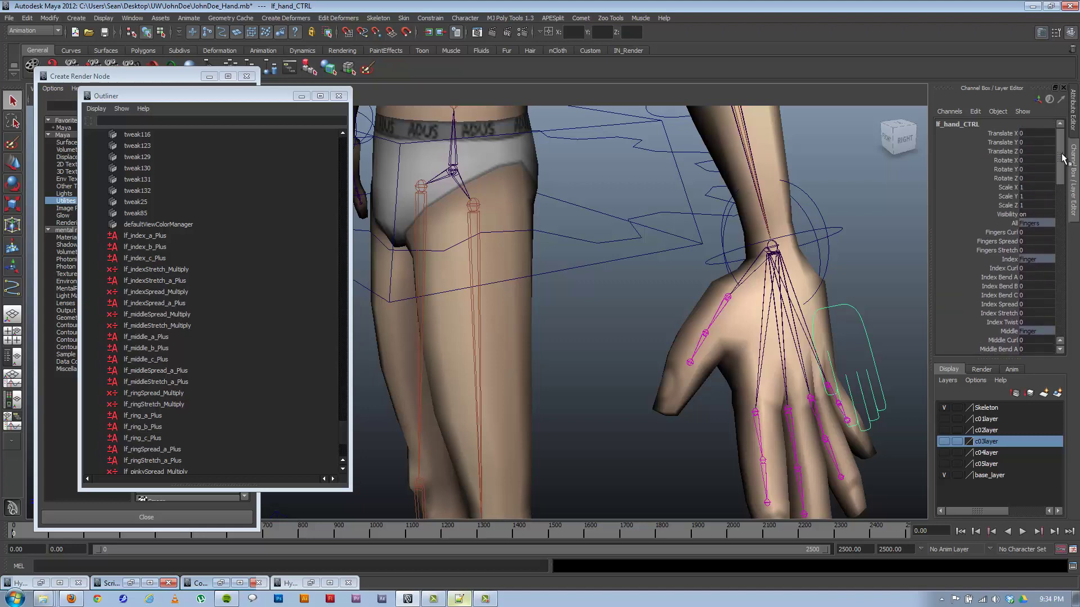
left_click(1000, 242)
middle_click_drag(990, 253, 968, 268)
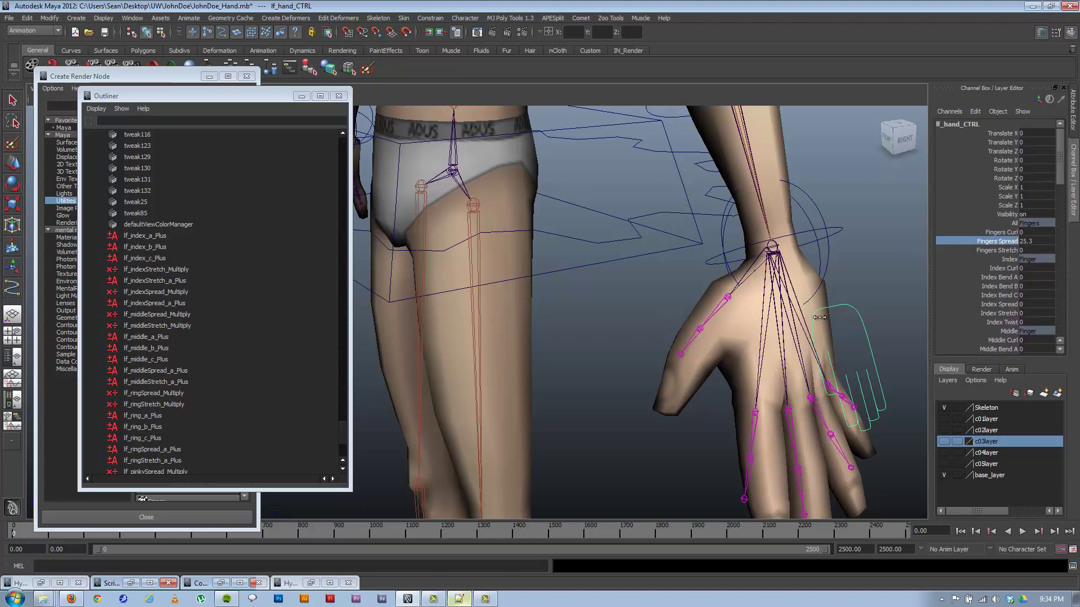
key("ctrl+z")
Set the left hand control's Fingers Curl to about 90.4 and inspect the curled finger joints
left_click(996, 250)
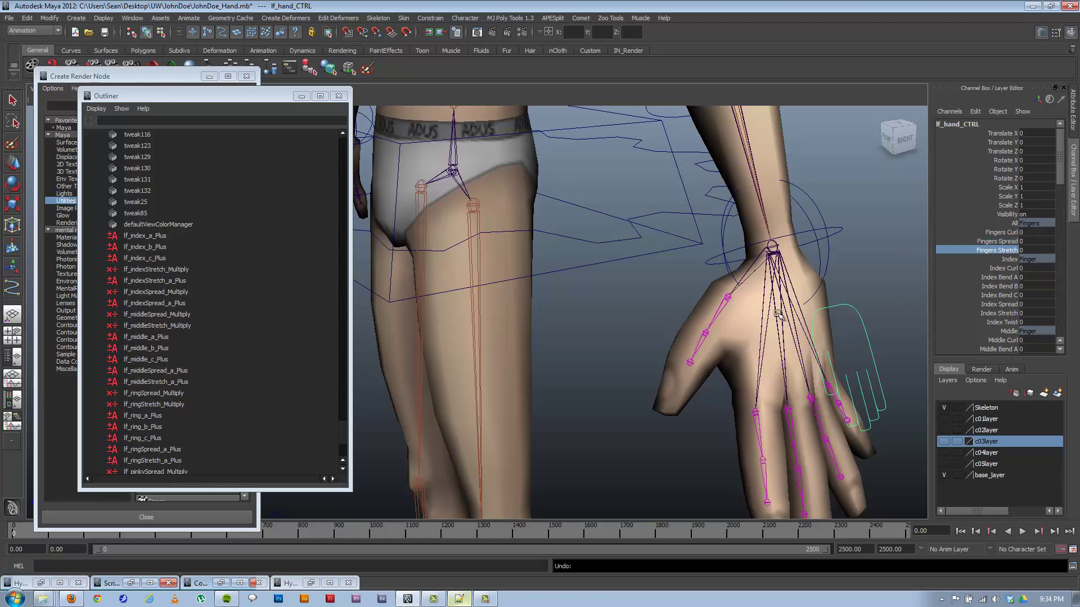
left_click(1004, 233)
middle_click_drag(690, 336, 844, 368)
left_click_drag(844, 369, 709, 368, "alt")
left_click_drag(635, 345, 723, 346, "alt")
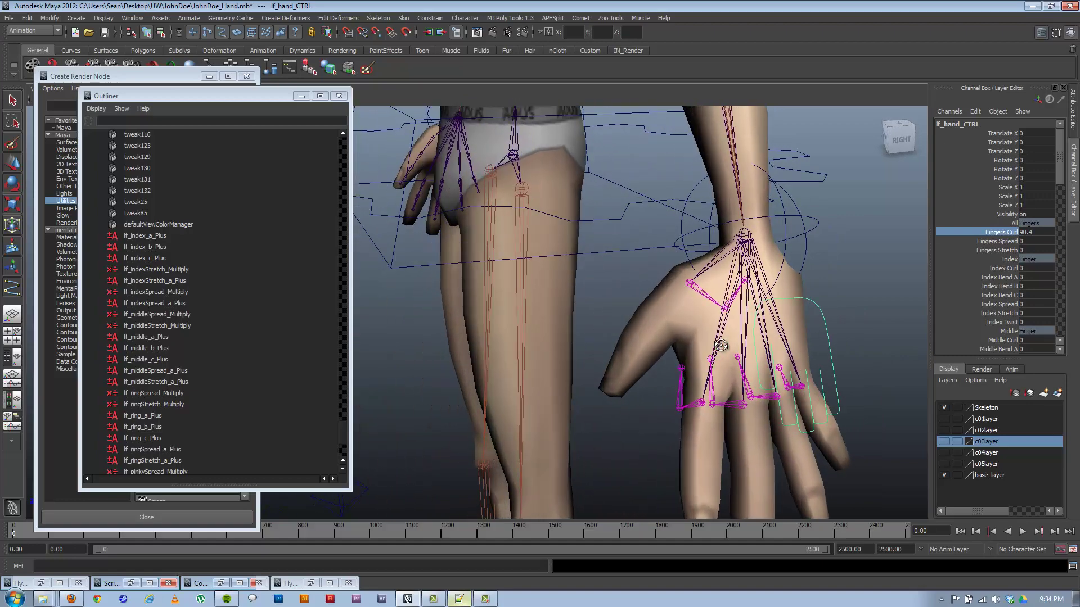
scroll(1061, 164, "down", 10)
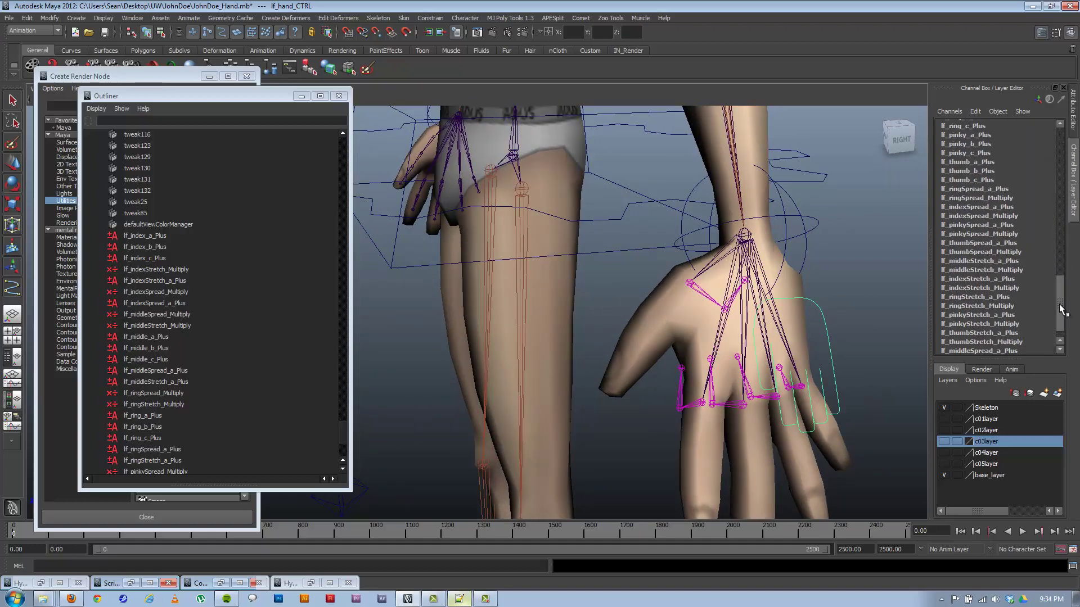
left_click_drag(727, 392, 703, 376, "alt")
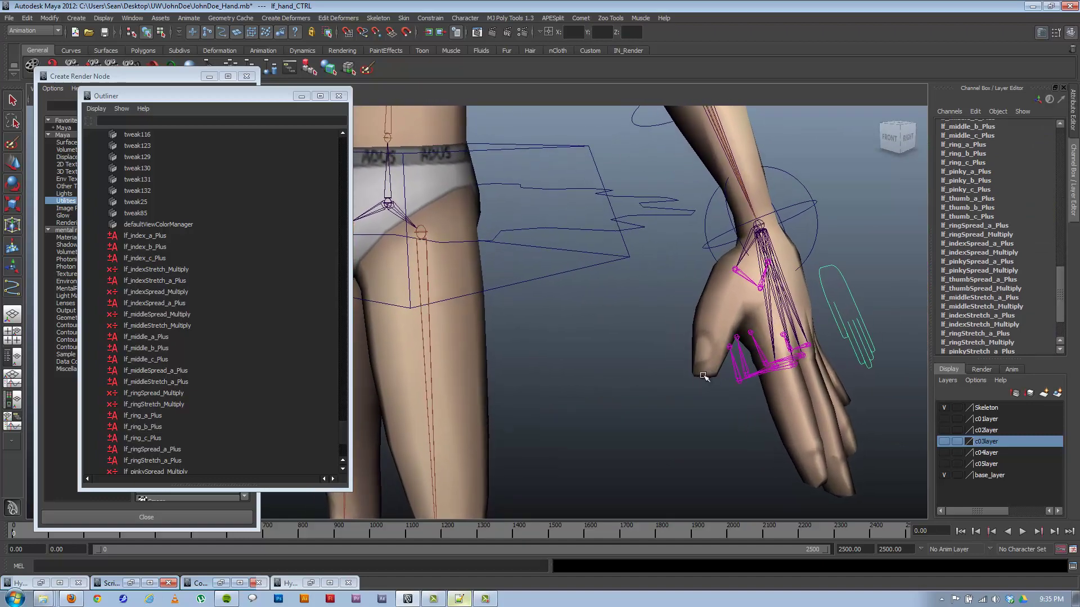
left_click(744, 259)
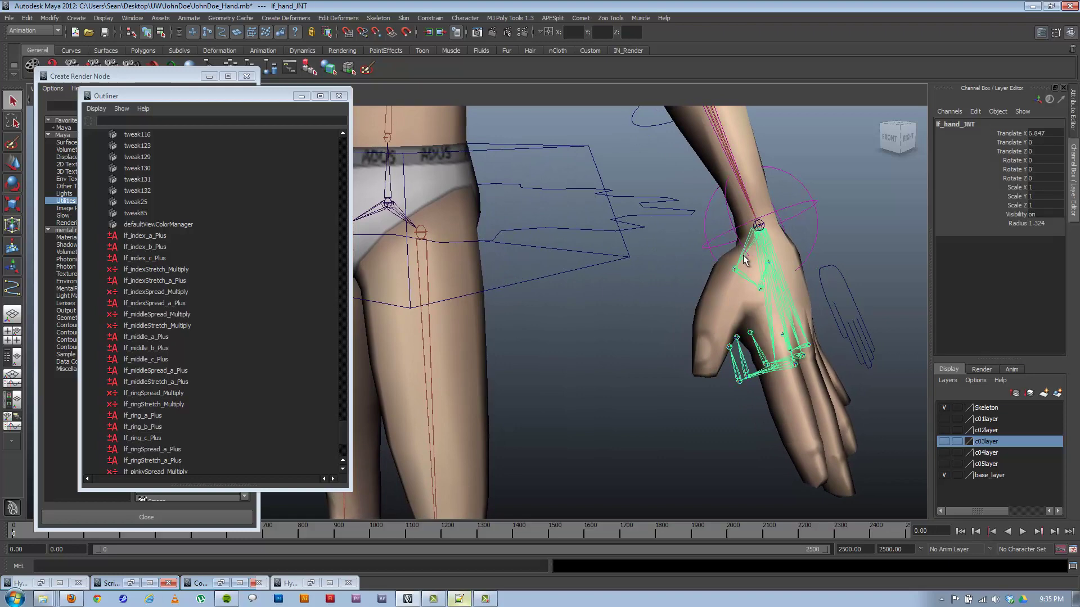
key("ctrl+z")
key("shift+z")
key("ctrl+z")
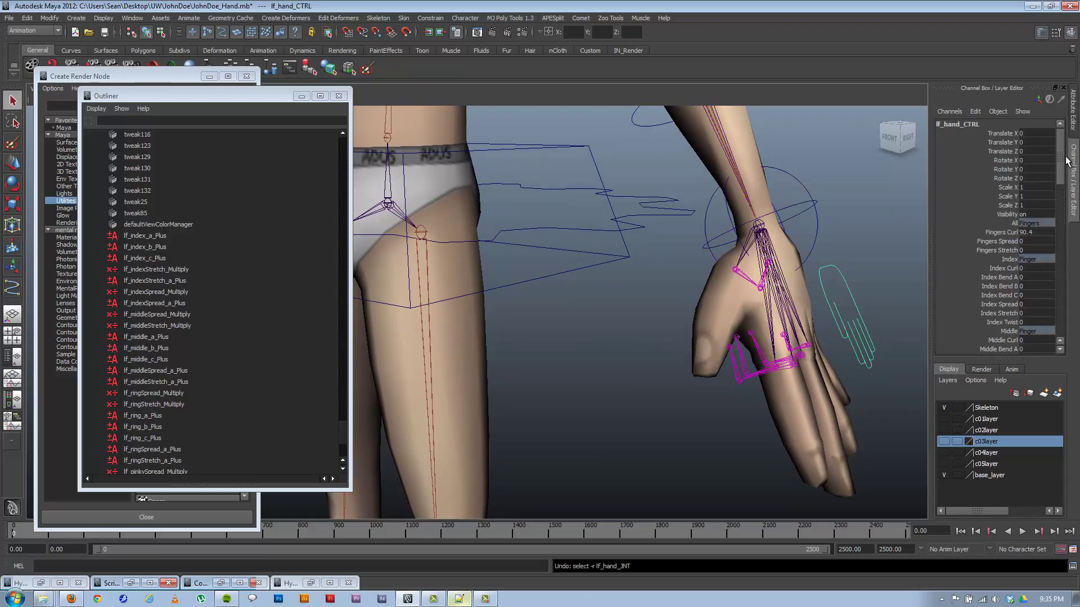
Set the left hand control's Thumb Curl to about -71.6 to counter the thumb's bend
scroll(1040, 169, "down", 1)
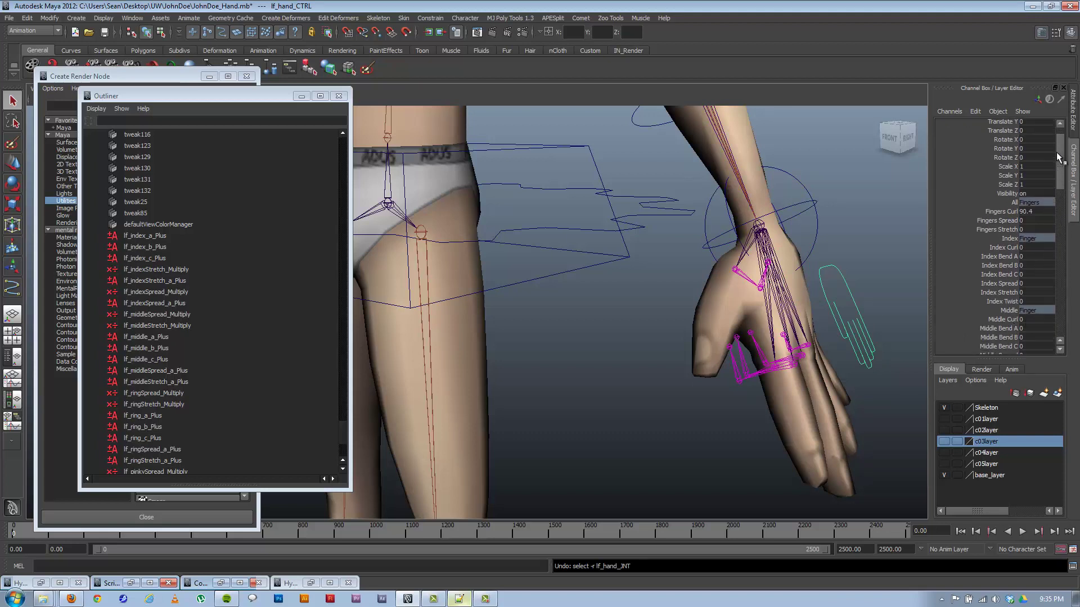
left_click_drag(1057, 157, 1023, 234)
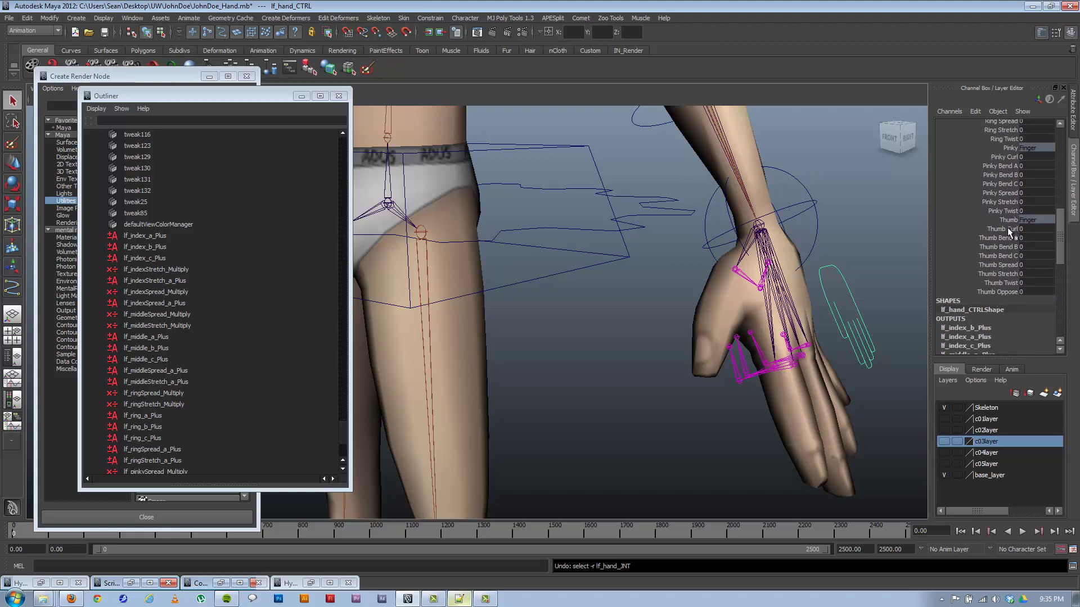
left_click(1007, 227)
middle_click_drag(619, 290, 394, 275)
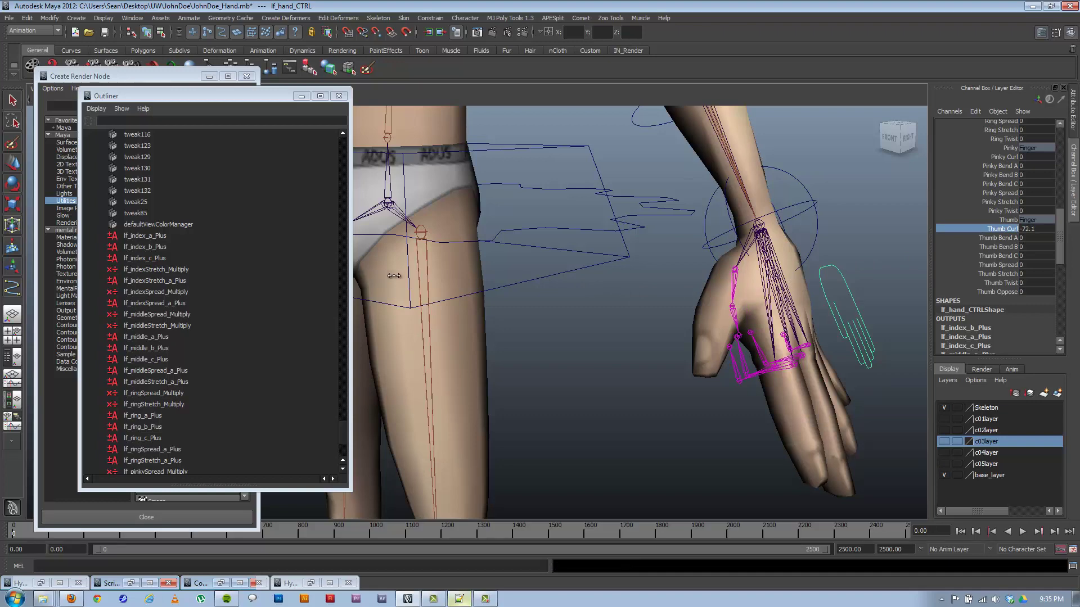
left_click_drag(469, 343, 519, 332, "alt")
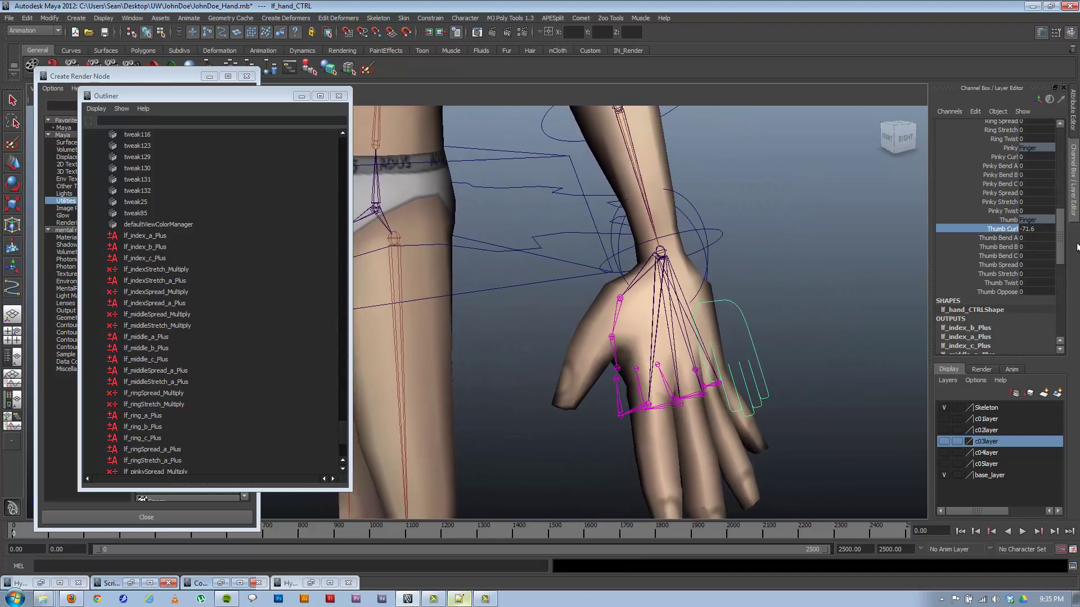
Set the left hand control's Thumb Spread to about 39.1 and inspect the thumb joints
left_click(1010, 275)
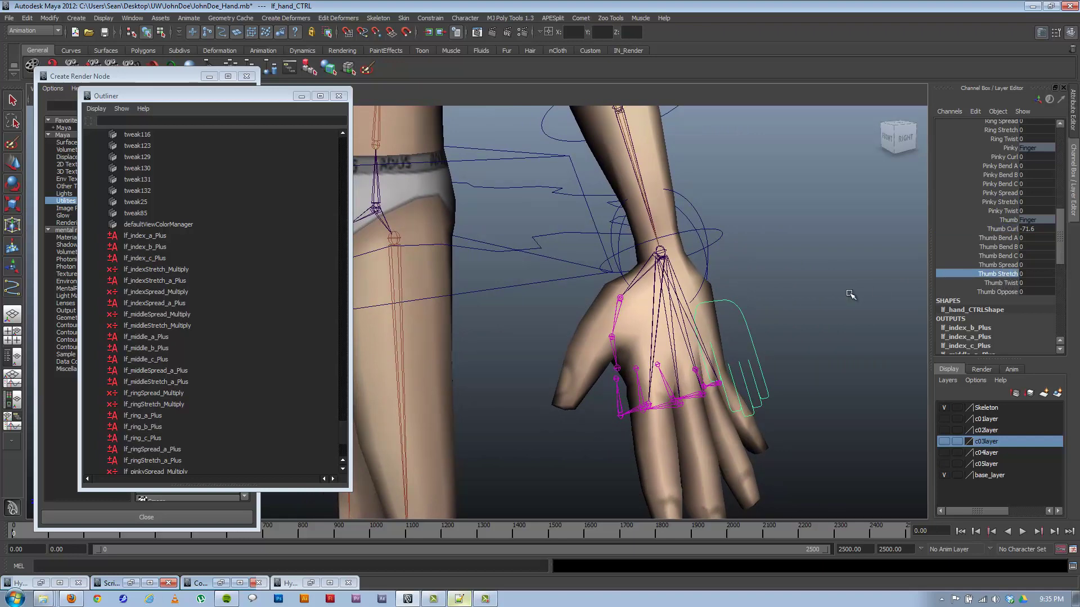
left_click(1018, 264)
middle_click_drag(762, 302, 971, 248)
mouse_move(820, 300)
left_mouse_down("alt")
mouse_move(855, 301)
mouse_move(839, 295)
left_mouse_up("alt")
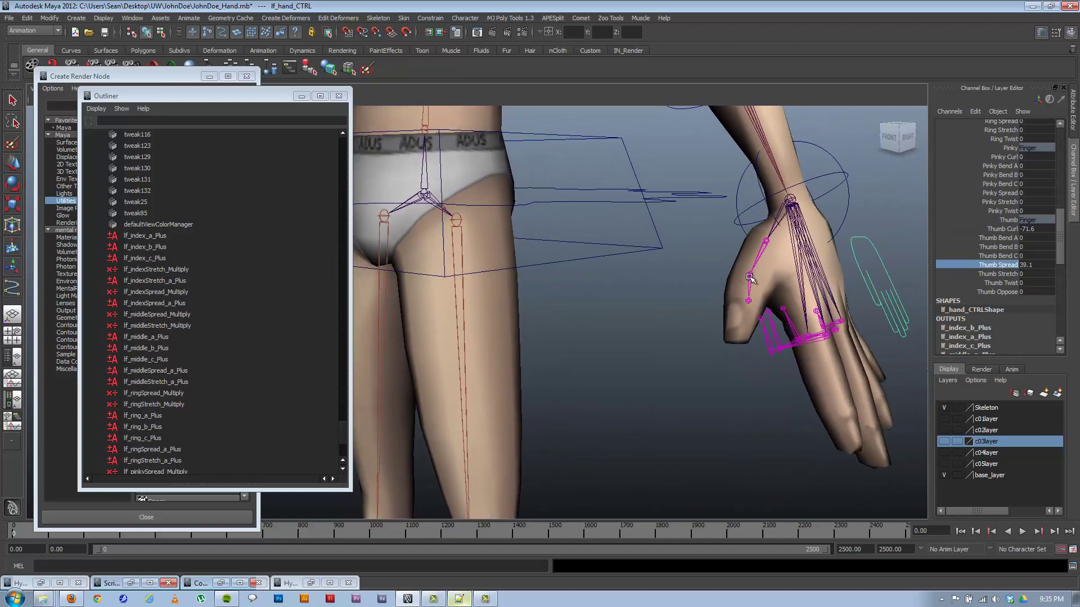
Test Thumb Spread at -10 on the left hand control, inspect the thumb joints, and undo the change
left_click_drag(759, 281, 699, 298, "alt")
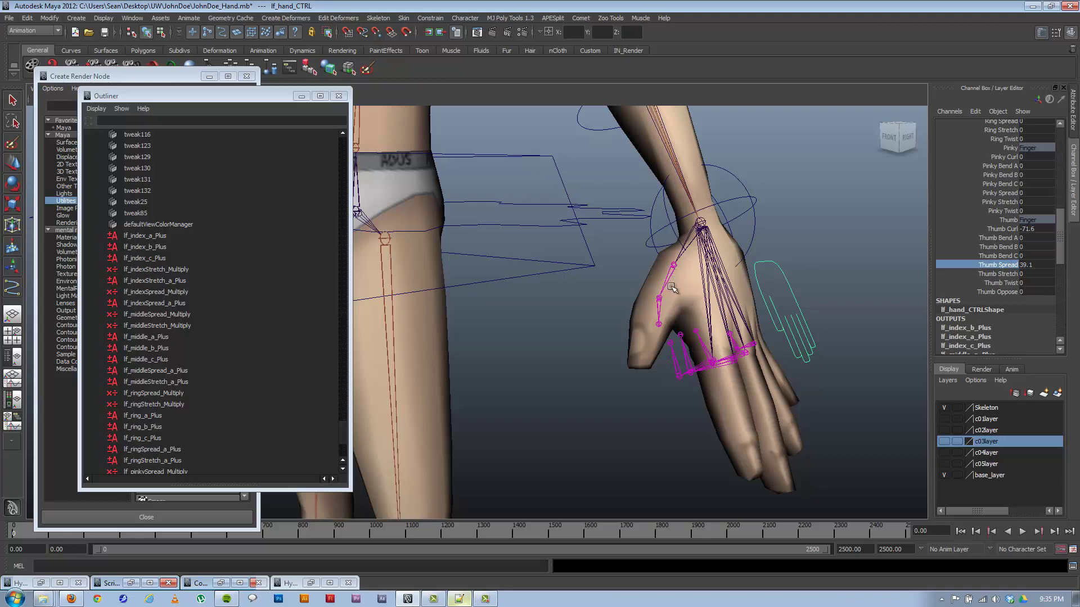
middle_click_drag(759, 278, 962, 264)
key("ctrl+z")
key("ctrl+z")
key("ctrl+z")
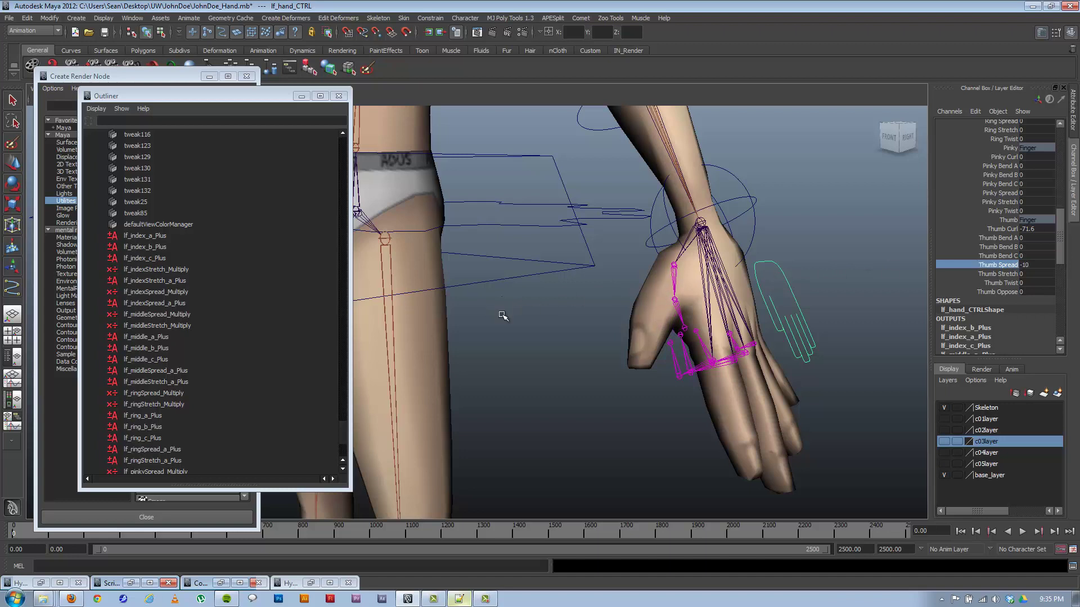
Reset the left hand control's Thumb Spread and Thumb Curl to 0
double_click(1032, 265)
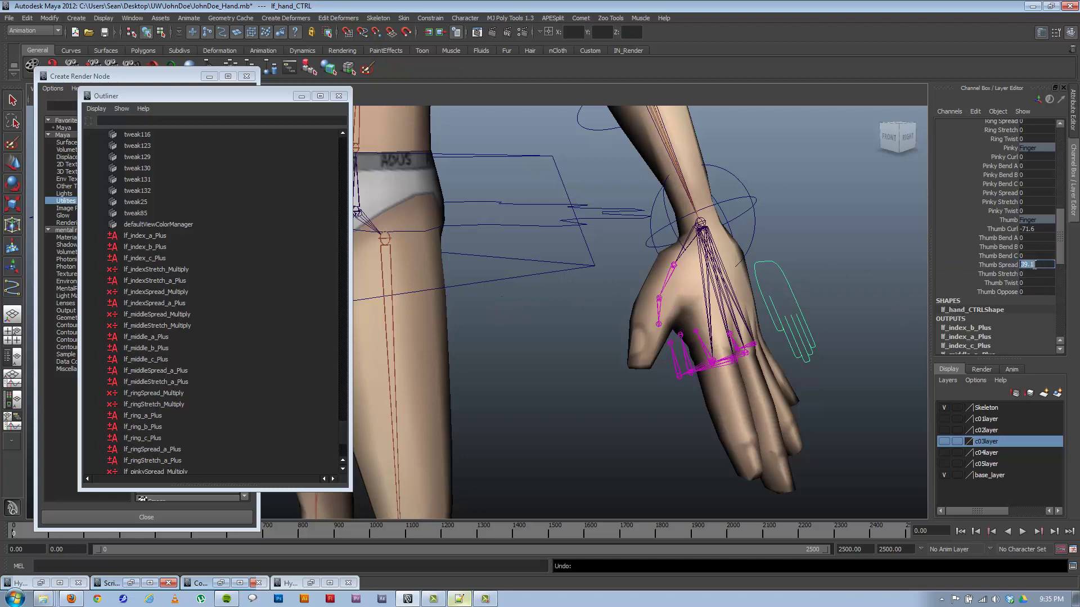
key("Return")
double_click(1035, 229)
type("0")
key("Return")
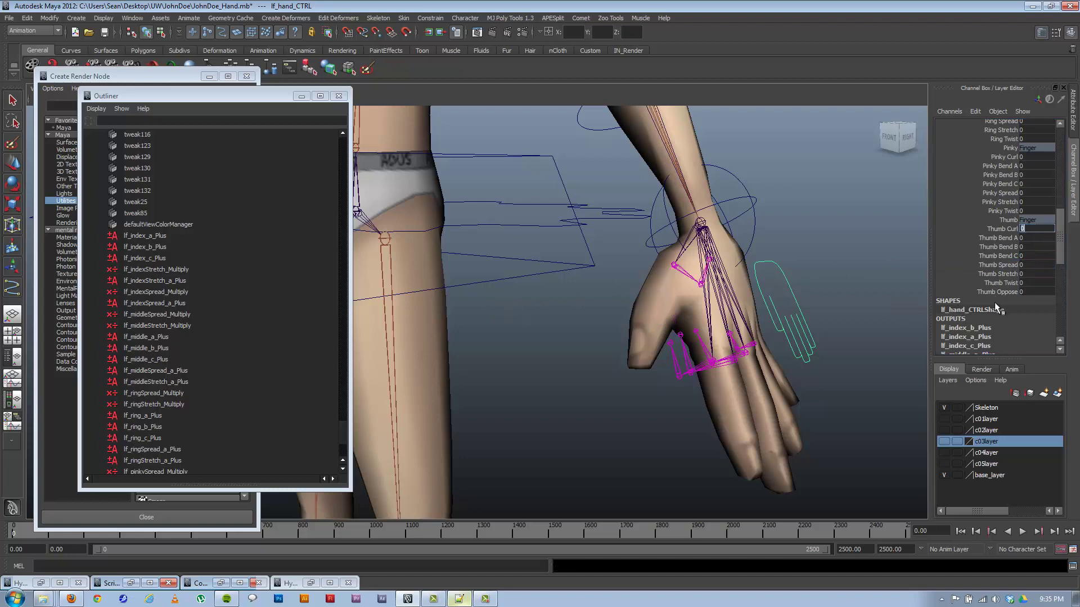
Delete the Thumb Oppose attribute from the left hand control
left_click(1000, 291)
left_click(977, 111)
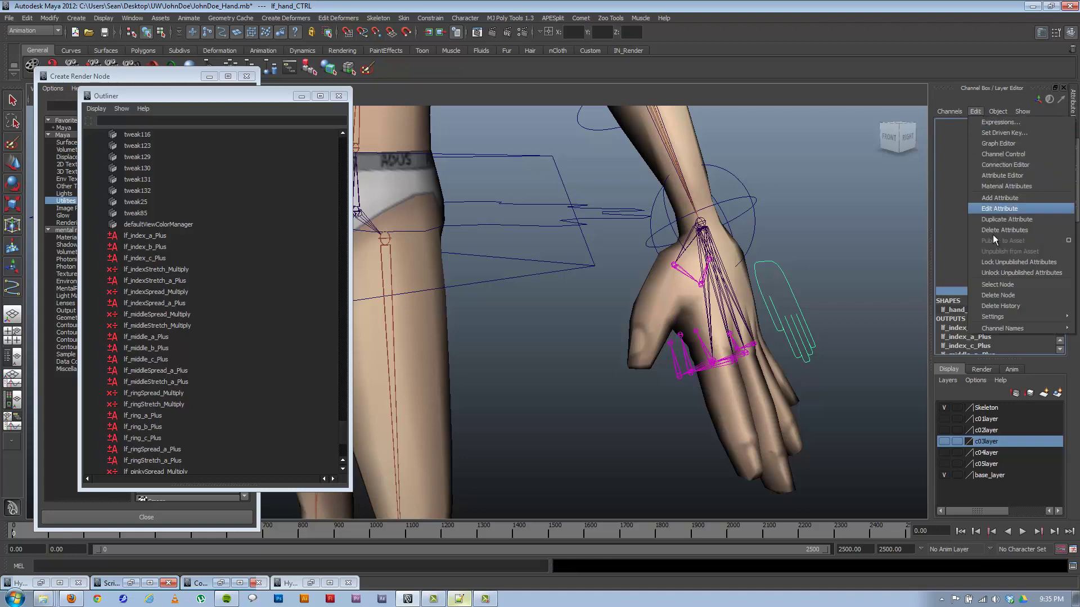
left_click(998, 295)
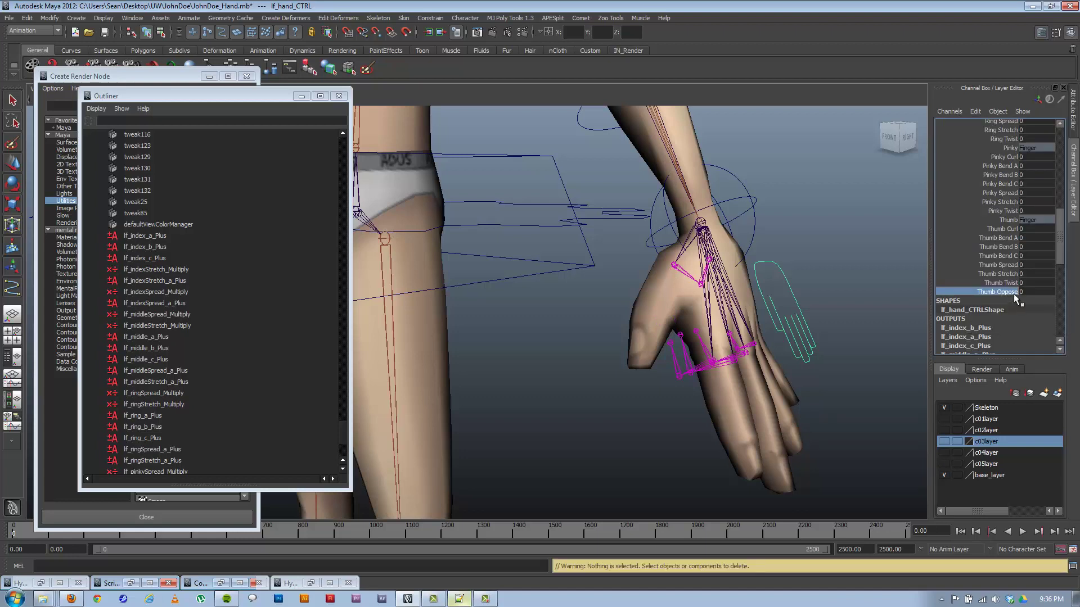
left_click(976, 111)
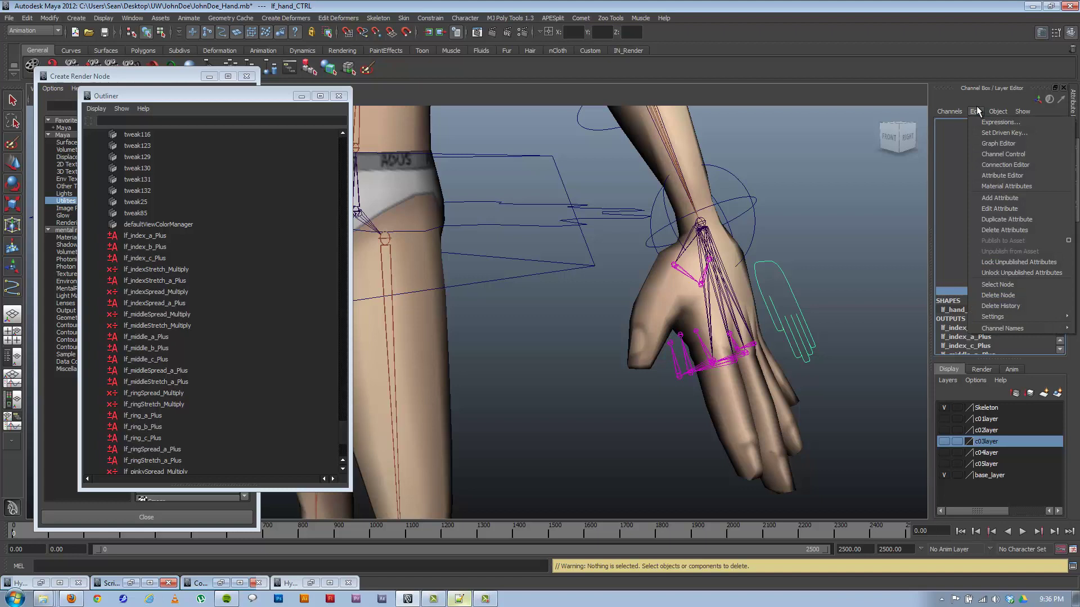
left_click(1001, 218)
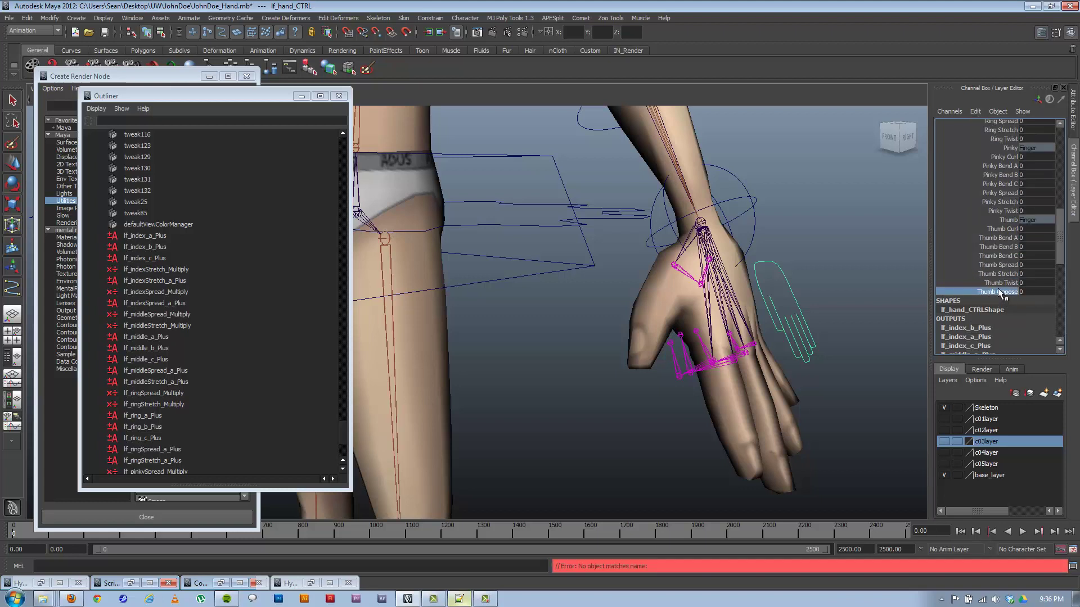
left_click(978, 111)
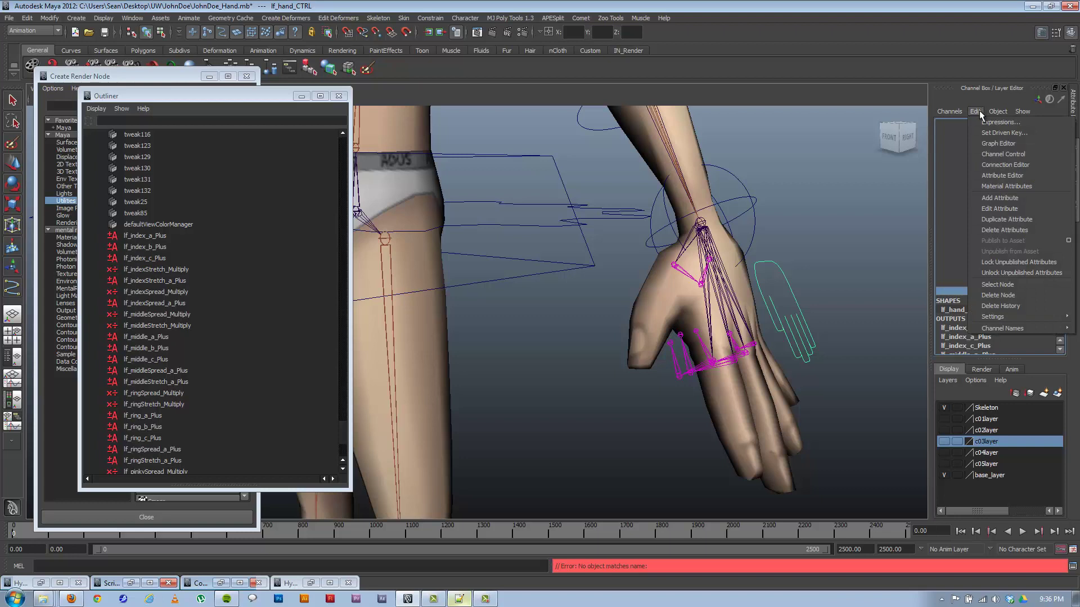
left_click(1007, 231)
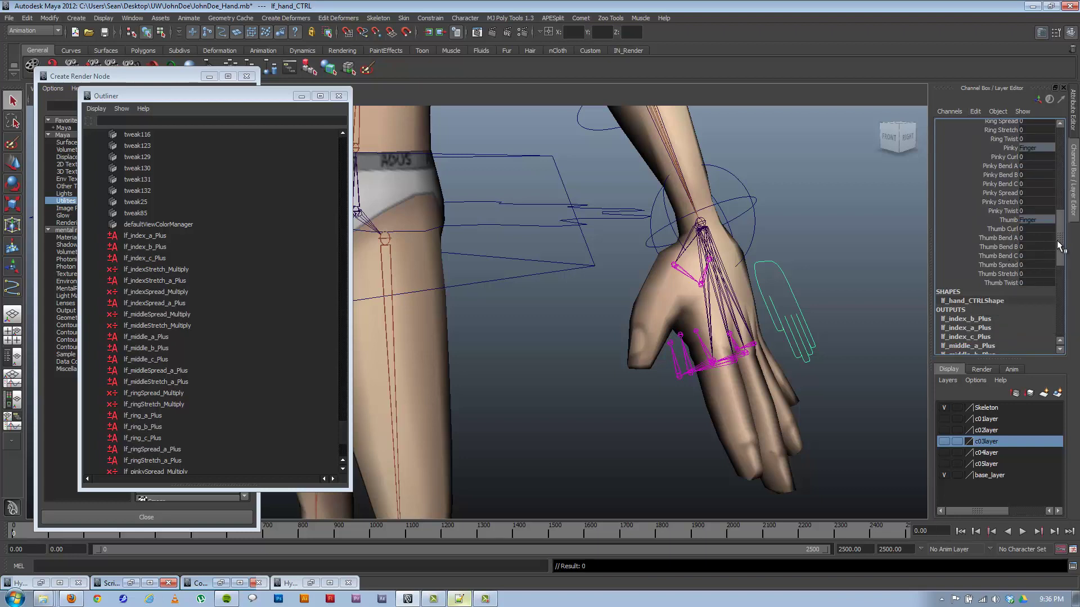
Reset the left hand control's Fingers Curl to 0
scroll(1054, 229, "up", 10)
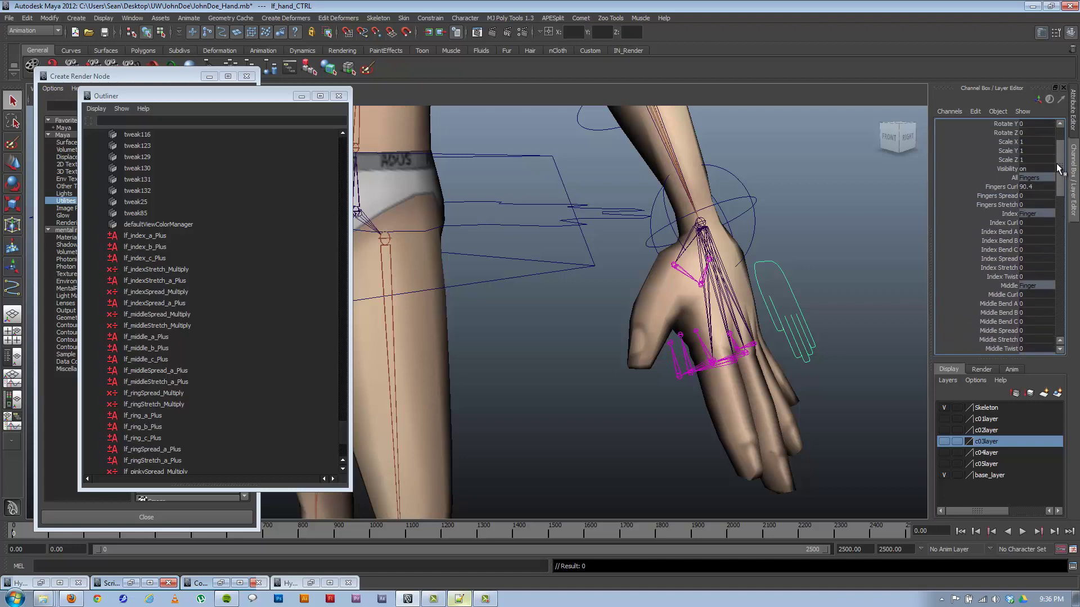
double_click(1029, 193)
type("0")
key("Return")
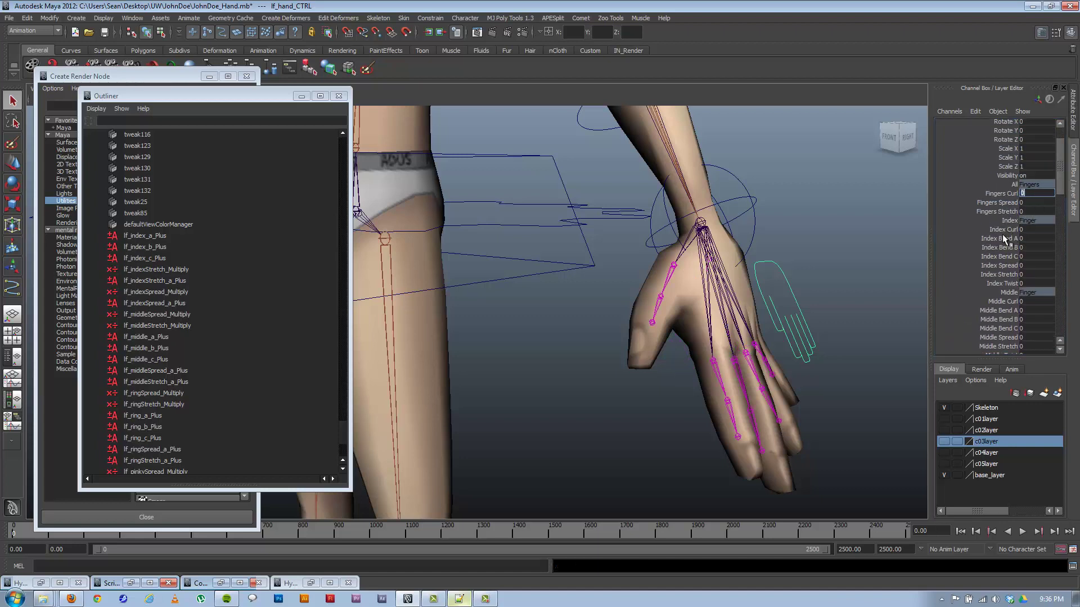
Delete the right thumb's end joint, rt_thumb_d_JNT
left_click_drag(804, 302, 665, 285, "alt")
middle_click_drag(472, 297, 602, 263, "alt")
right_click_drag(605, 328, 669, 344, "alt")
left_click(674, 322)
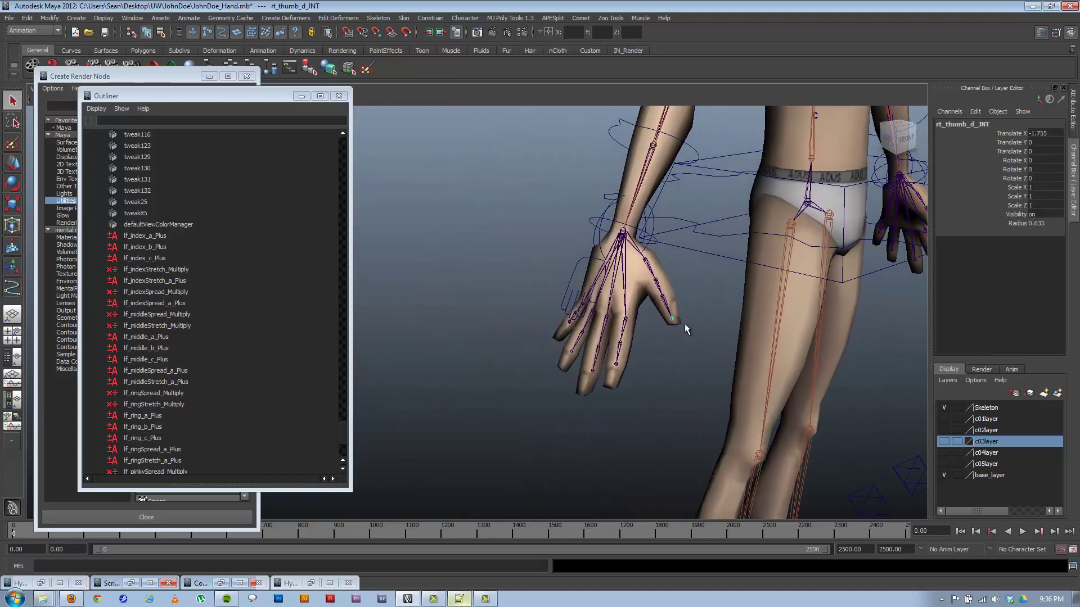
left_click(683, 319)
Delete the Thumb Oppose attribute from the right hand control, rt_hand_CTRL
left_click(574, 272)
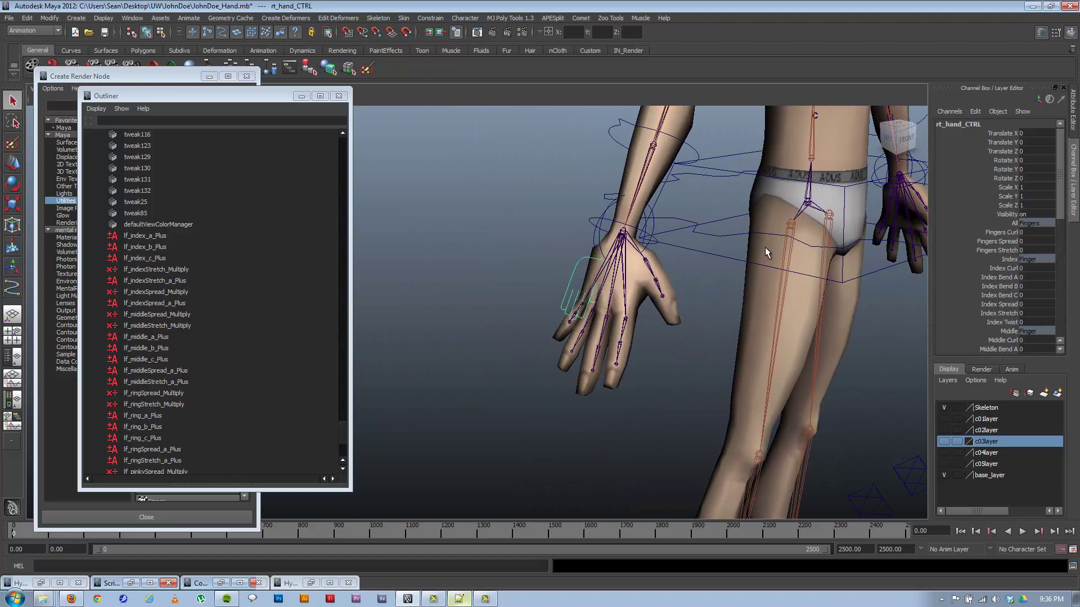
left_click_drag(1061, 192, 1061, 285)
left_click(1011, 323)
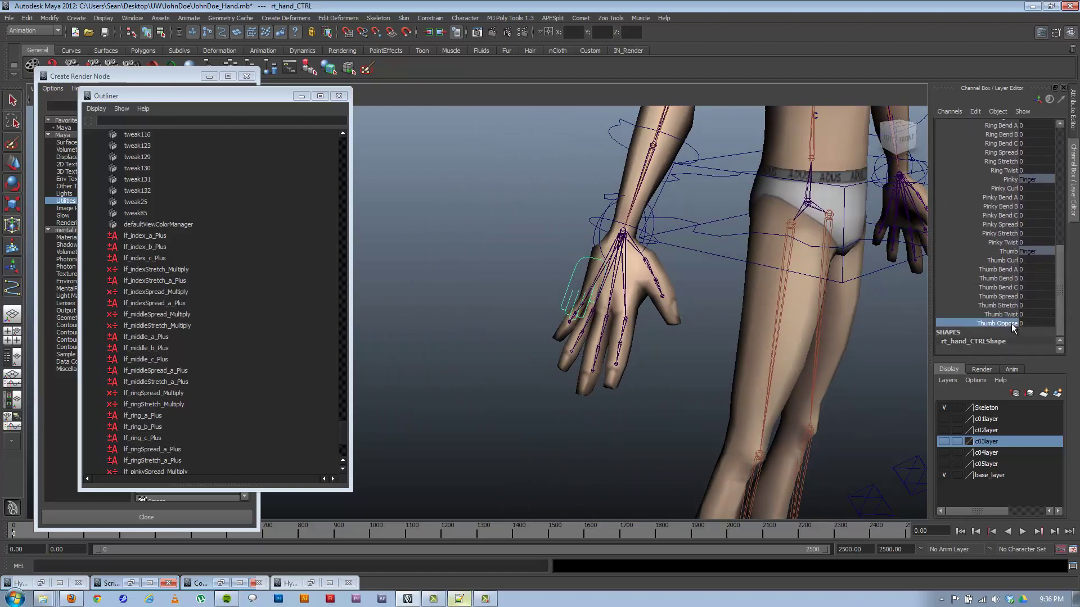
left_click(975, 112)
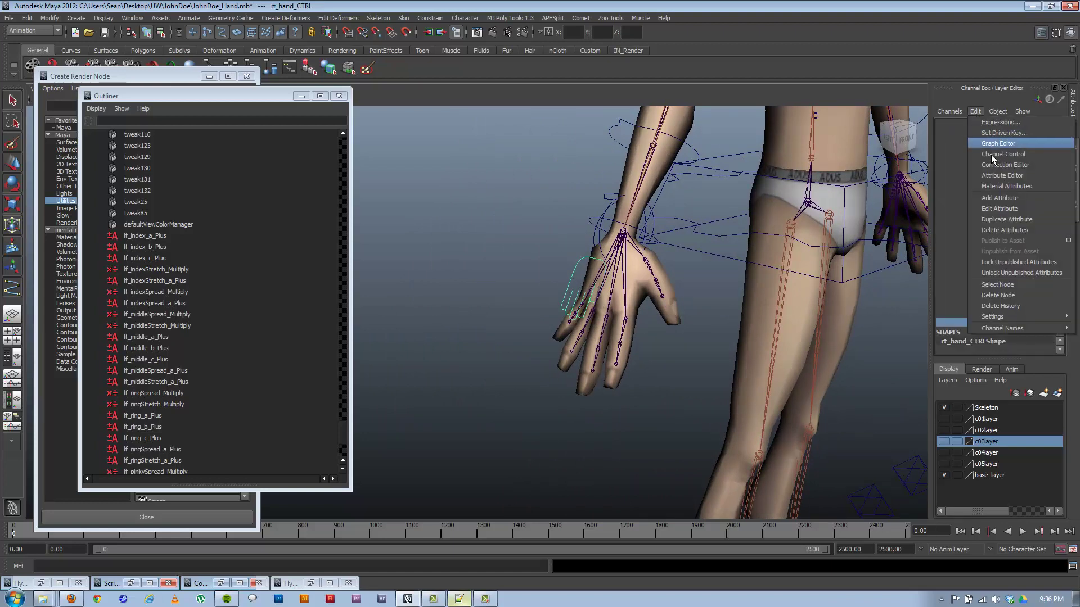
left_click(1013, 230)
left_click_drag(784, 282, 606, 319, "alt")
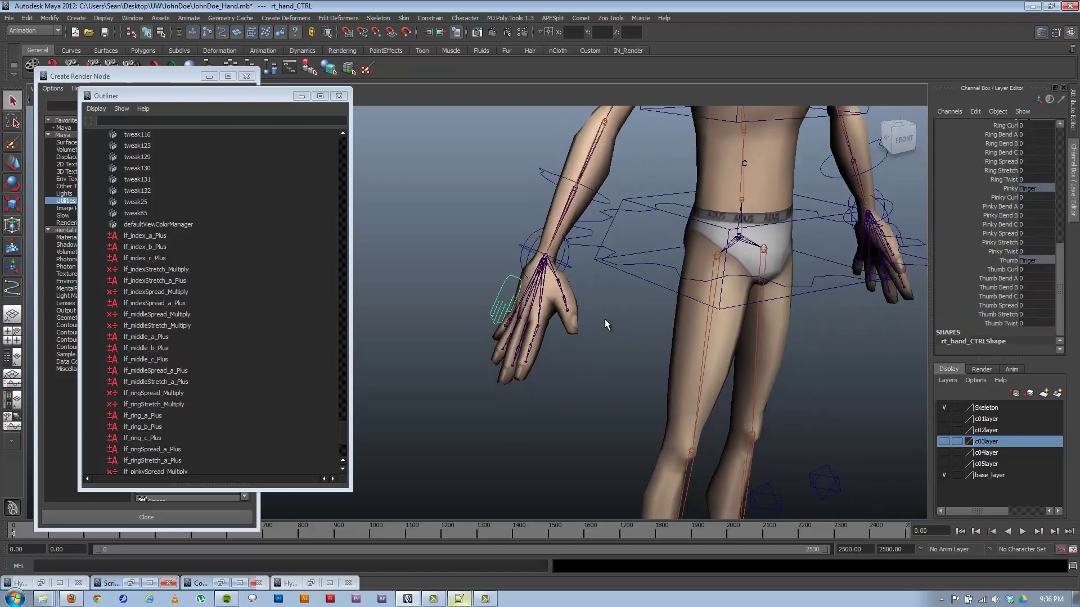
Switch to Notepad++ and replace every "lf_" with "rt_" in the index finger script, document new 4
key("alt+Tab")
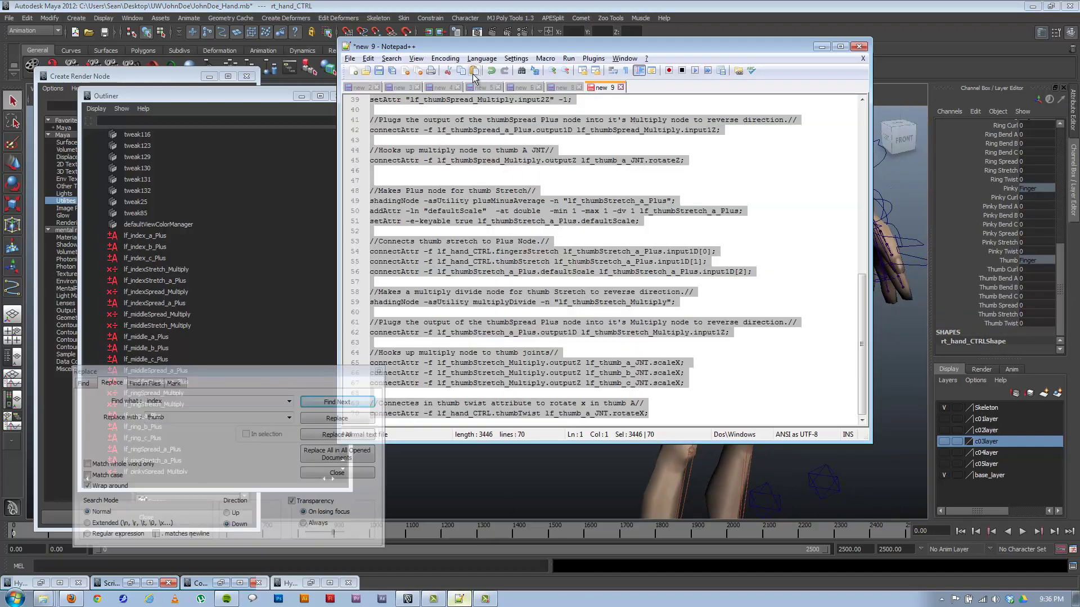
left_click(452, 89)
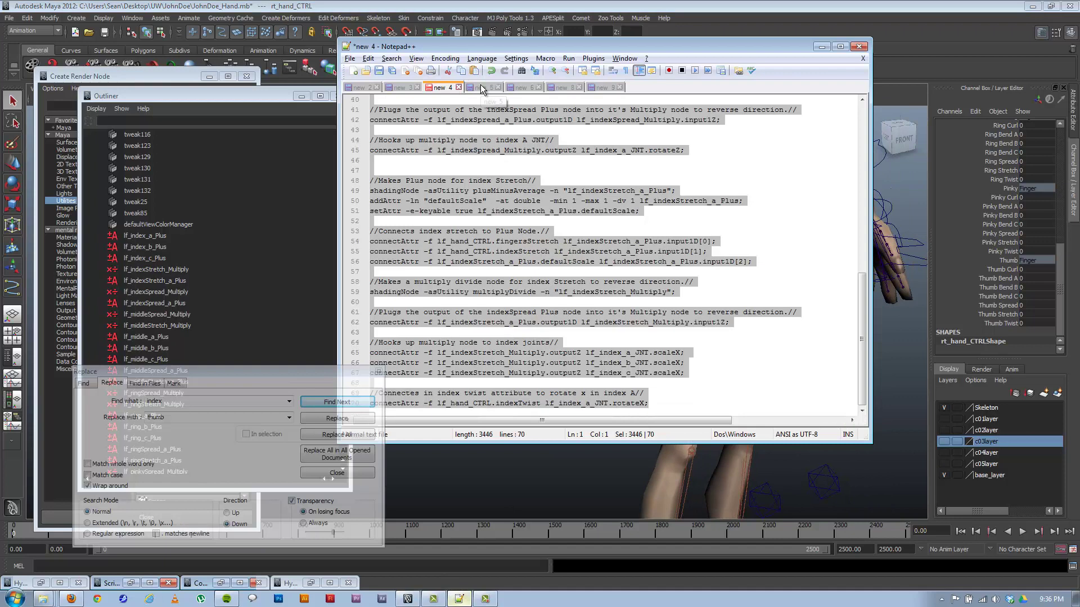
left_click(197, 413)
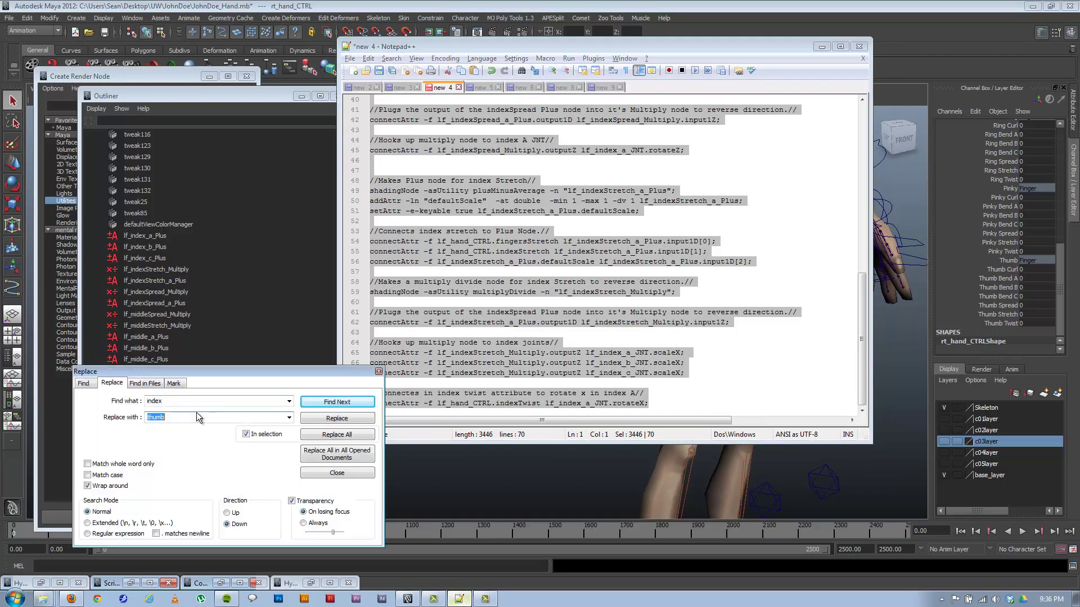
left_click(189, 397)
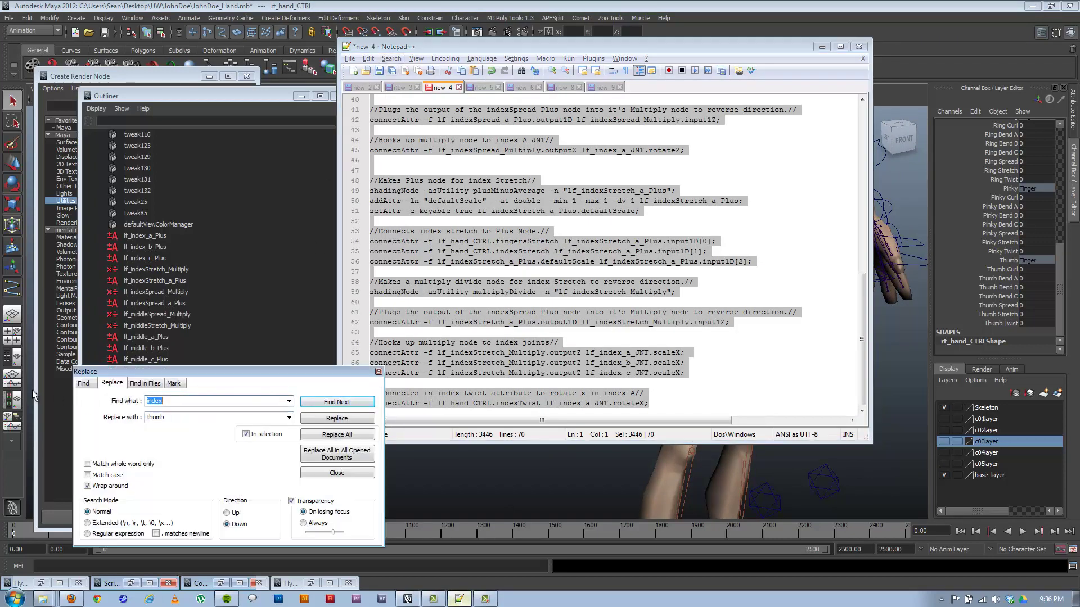
key("Tab")
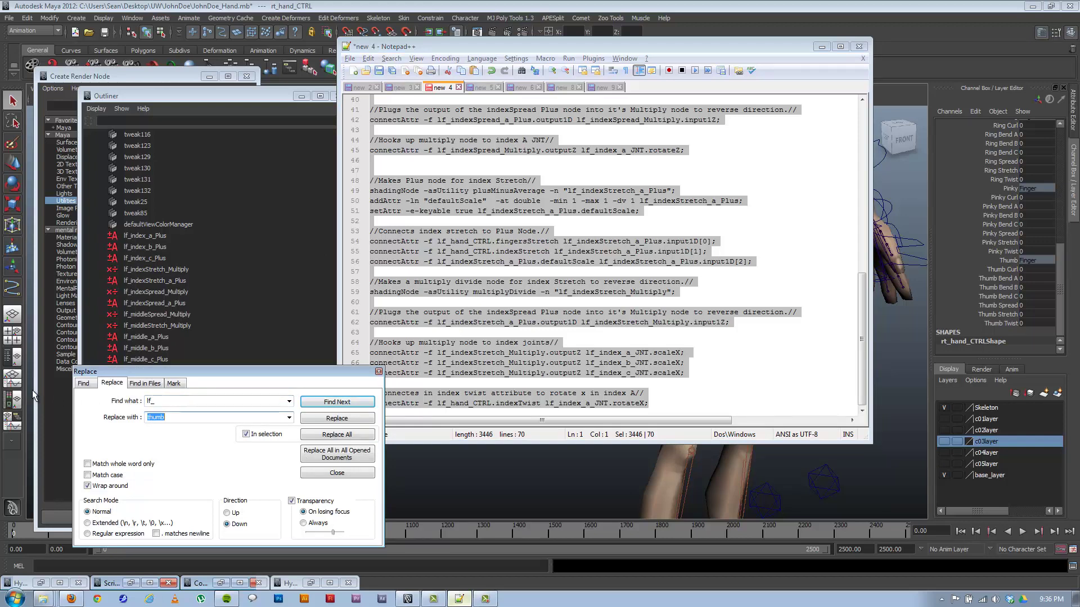
type("rt_")
left_click(336, 434)
left_click(570, 334)
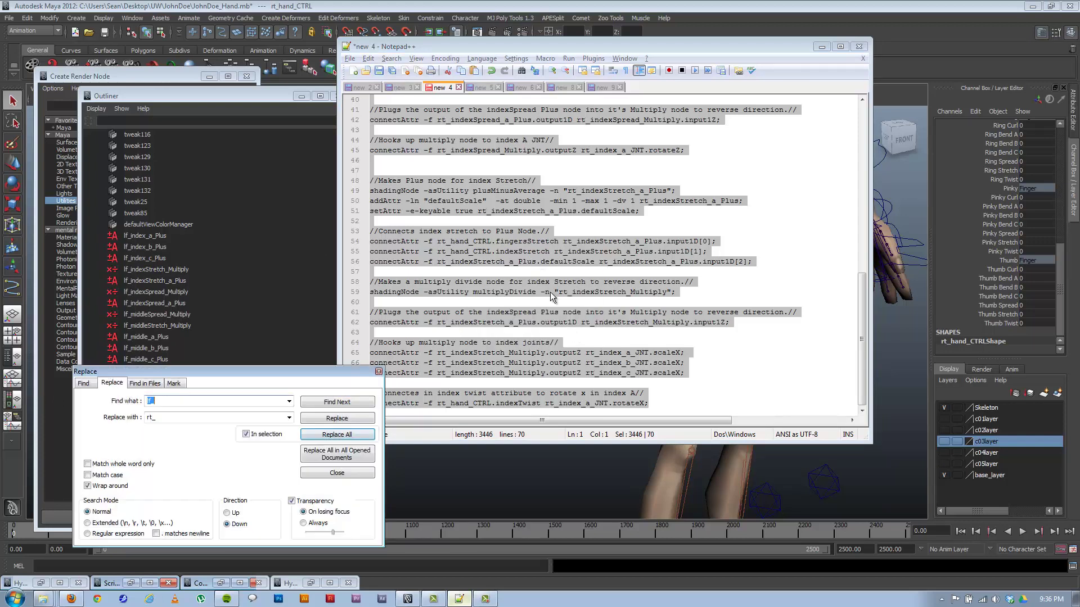
Replace every "lf_" with "rt_" in the middle and ring finger scripts, documents new 5 and new 6
left_click(477, 89)
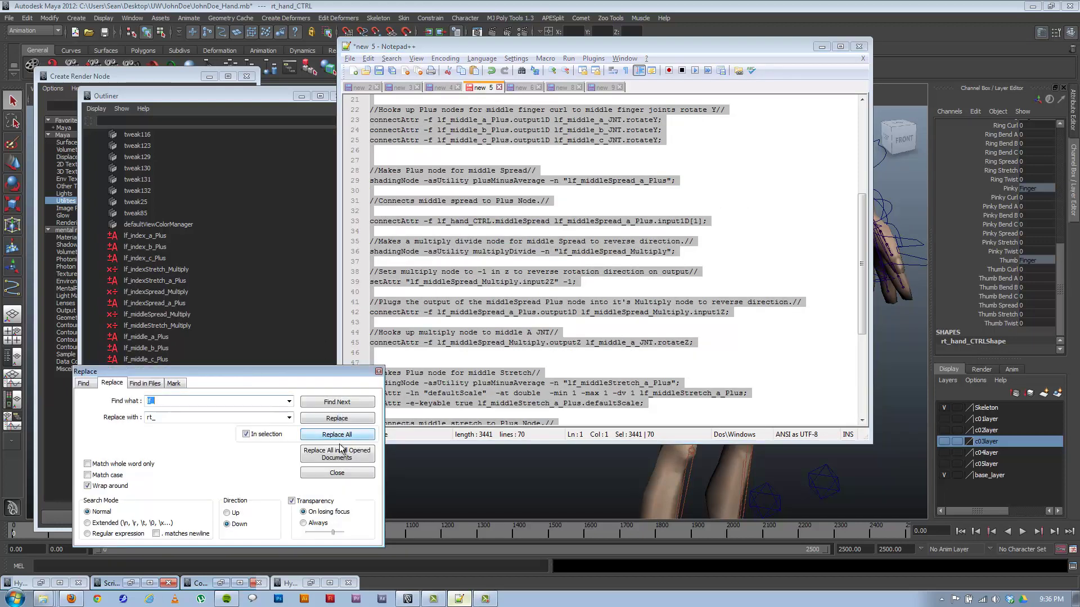
left_click(344, 434)
left_click(571, 334)
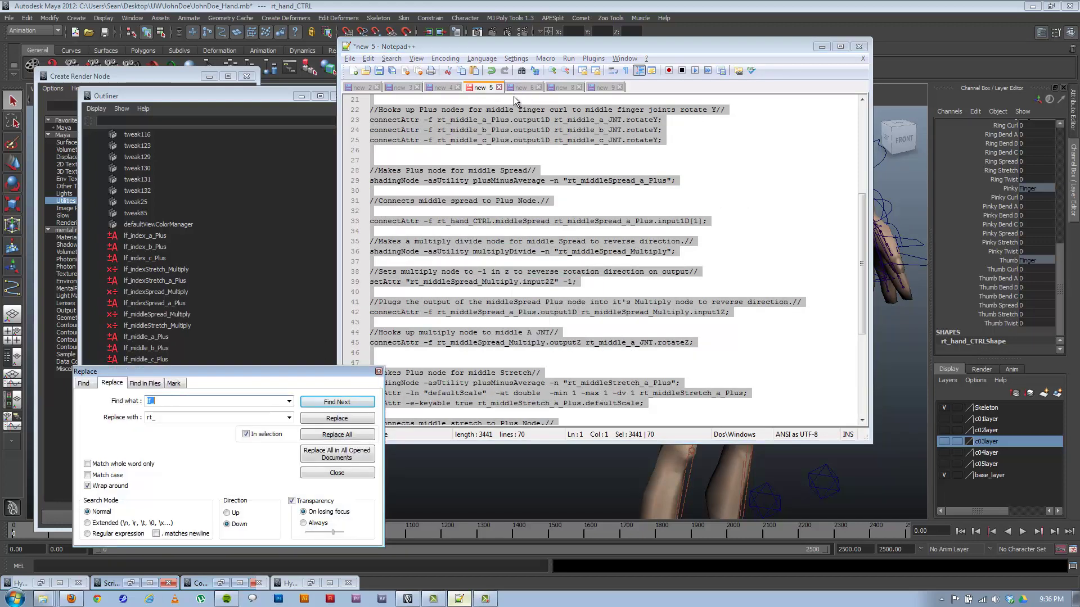
left_click(519, 87)
left_click(262, 379)
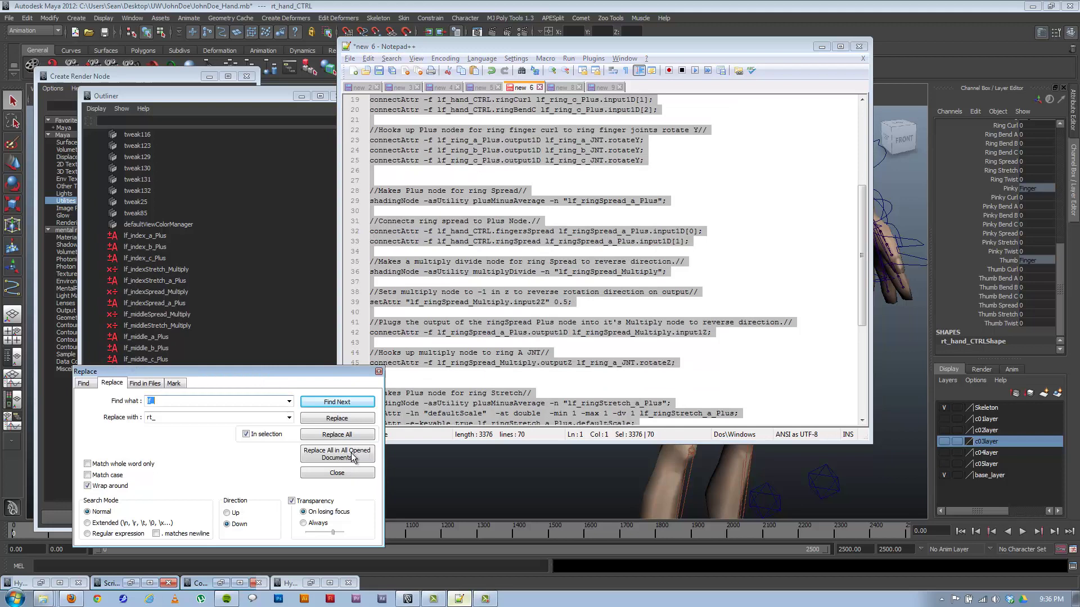
left_click(344, 434)
left_click(569, 334)
Replace every "lf_" with "rt_" in the pinky and thumb scripts, documents new 8 and new 9
left_click(561, 88)
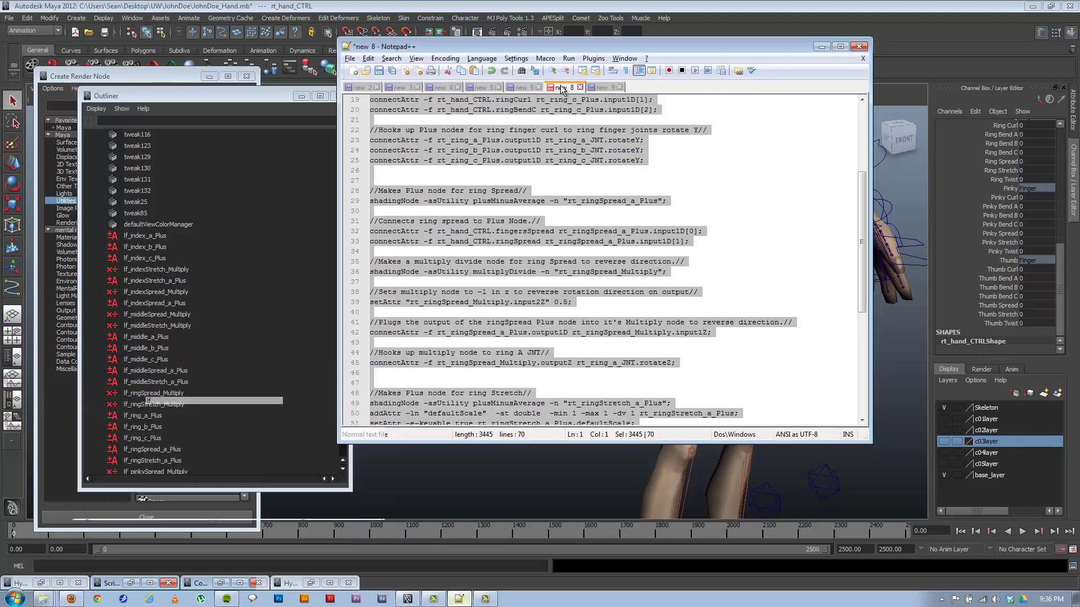
left_click(214, 372)
left_click(338, 435)
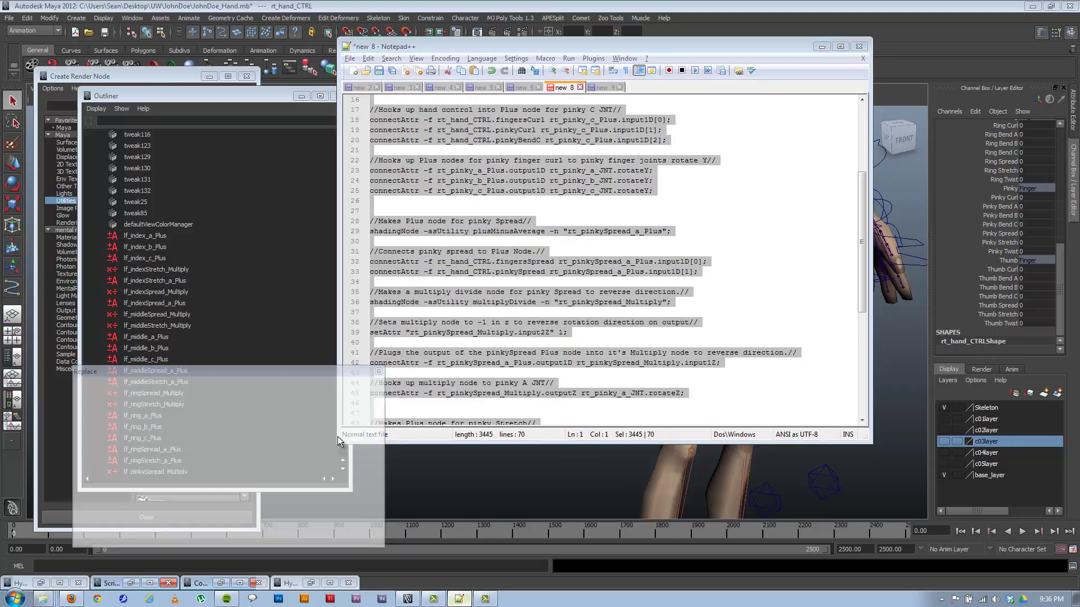
left_click(569, 334)
left_click(604, 88)
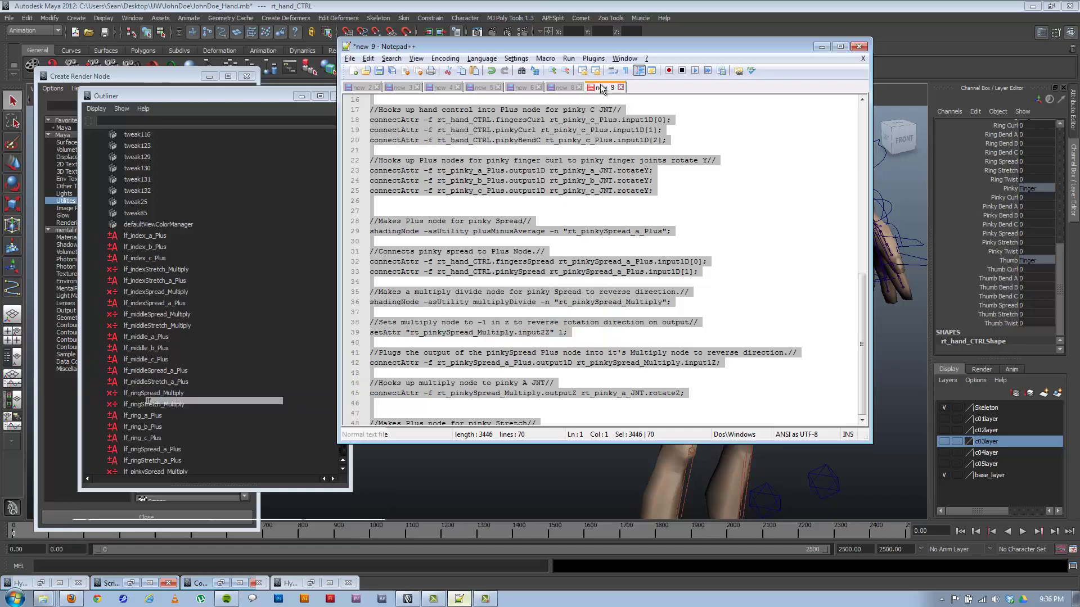
left_click(204, 384)
left_click(339, 435)
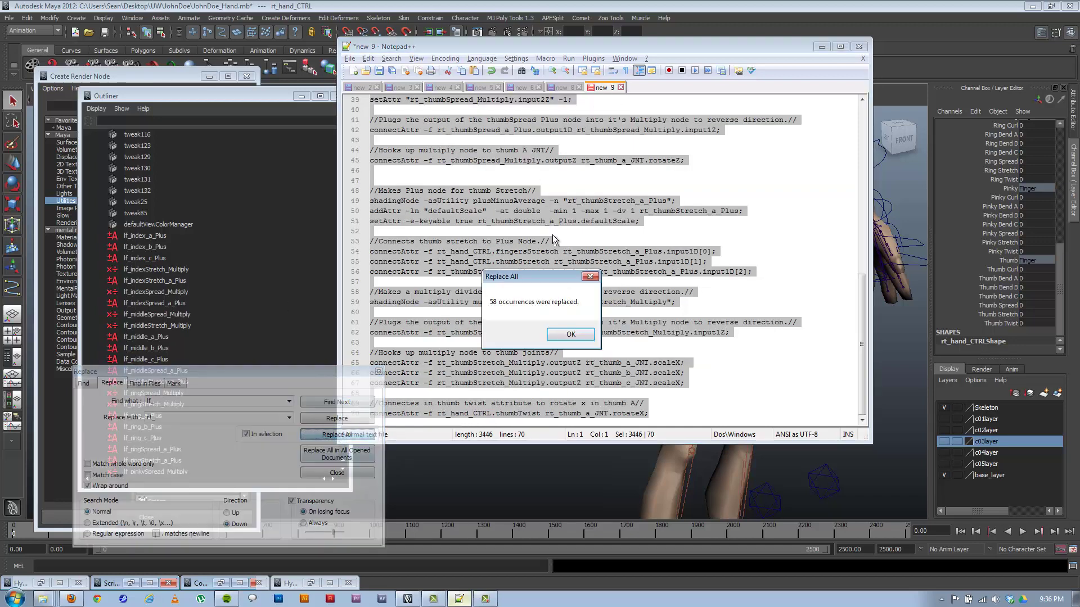
left_click(569, 339)
Copy the entire right index finger script from document new 4
left_click(482, 88)
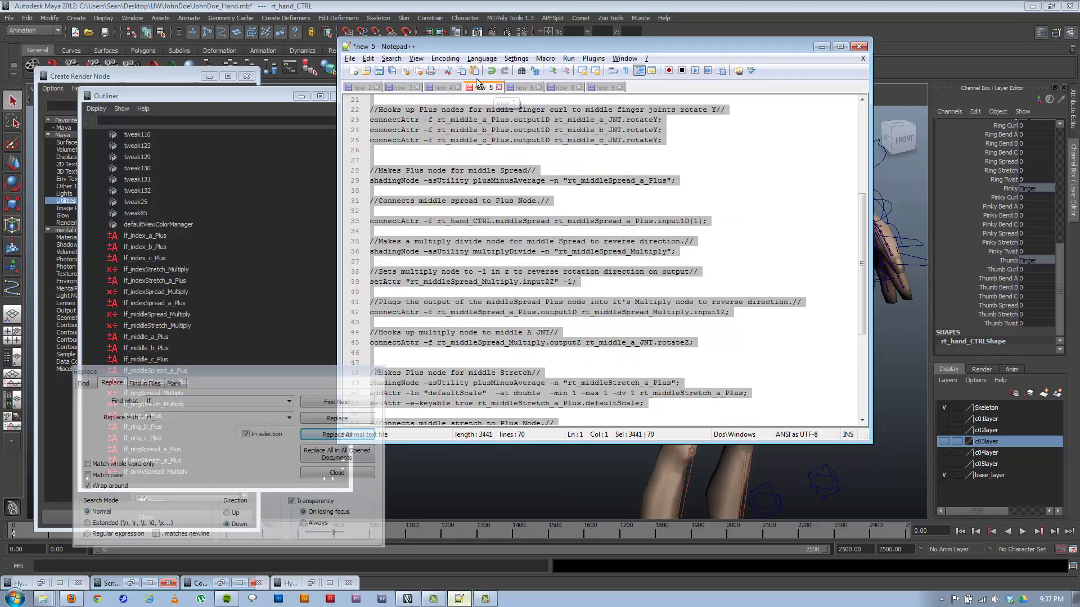
left_click(444, 85)
left_click(663, 180)
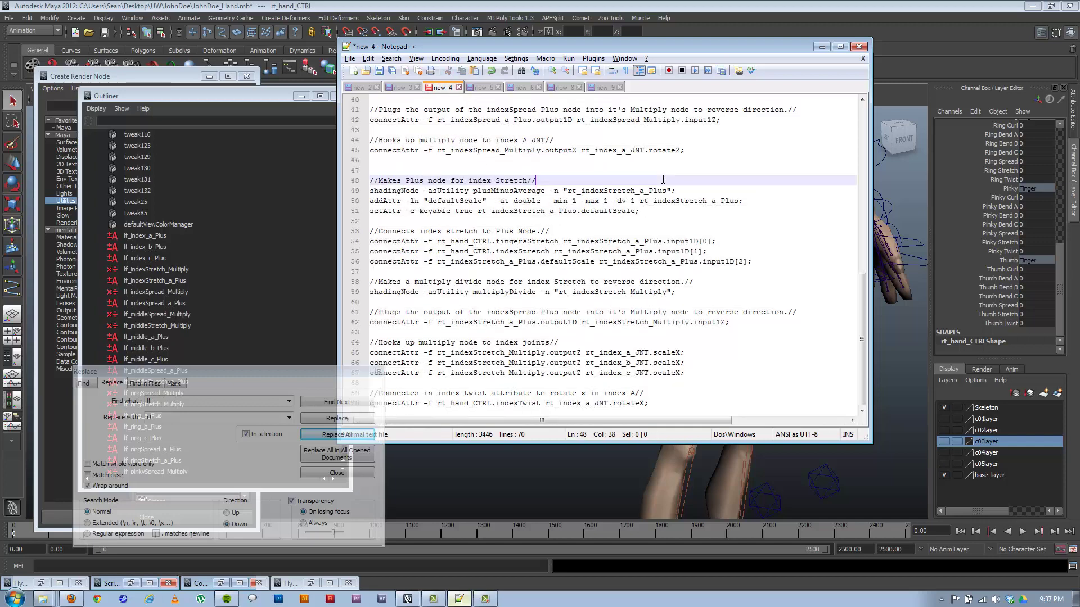
key("ctrl+a")
Switch to Maya and run the copied right index finger script as MEL in the Script Editor
left_click(792, 7)
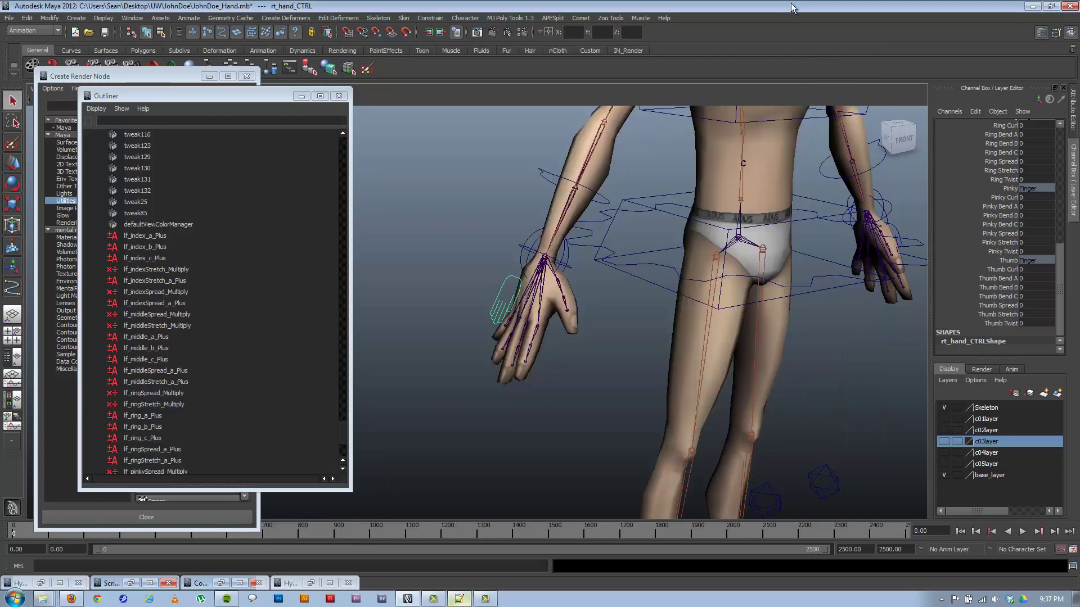
left_click(111, 582)
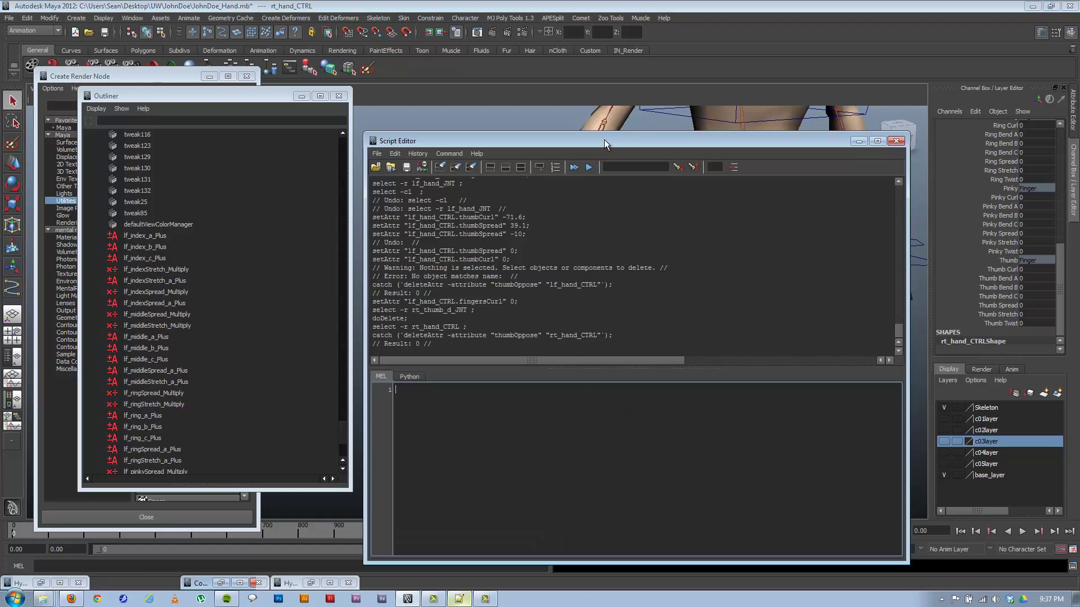
left_click_drag(605, 140, 303, 48)
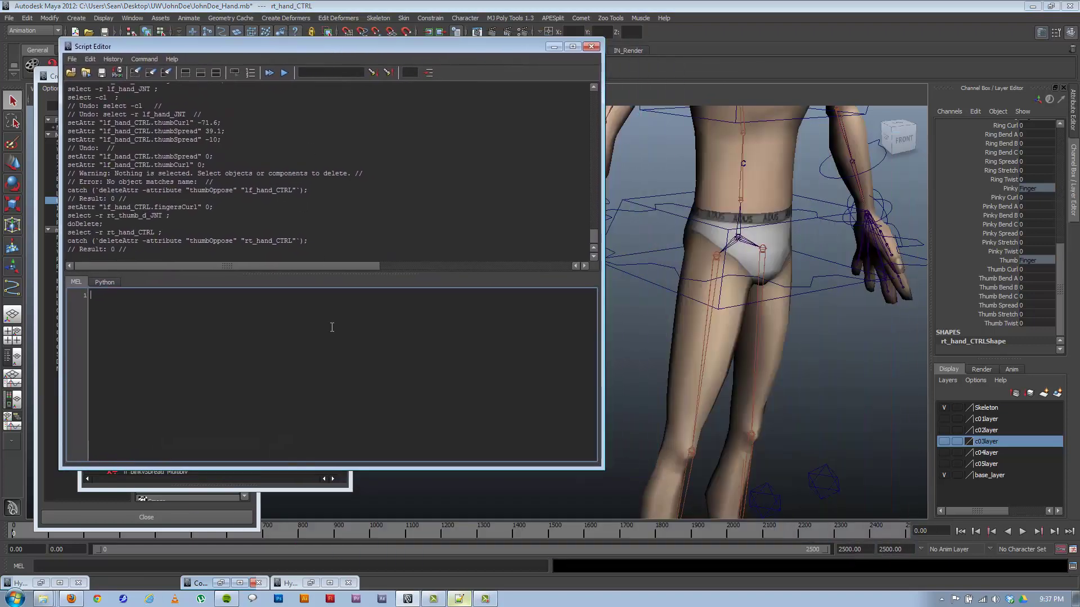
right_click_drag(787, 338, 759, 366, "alt")
left_click(365, 370)
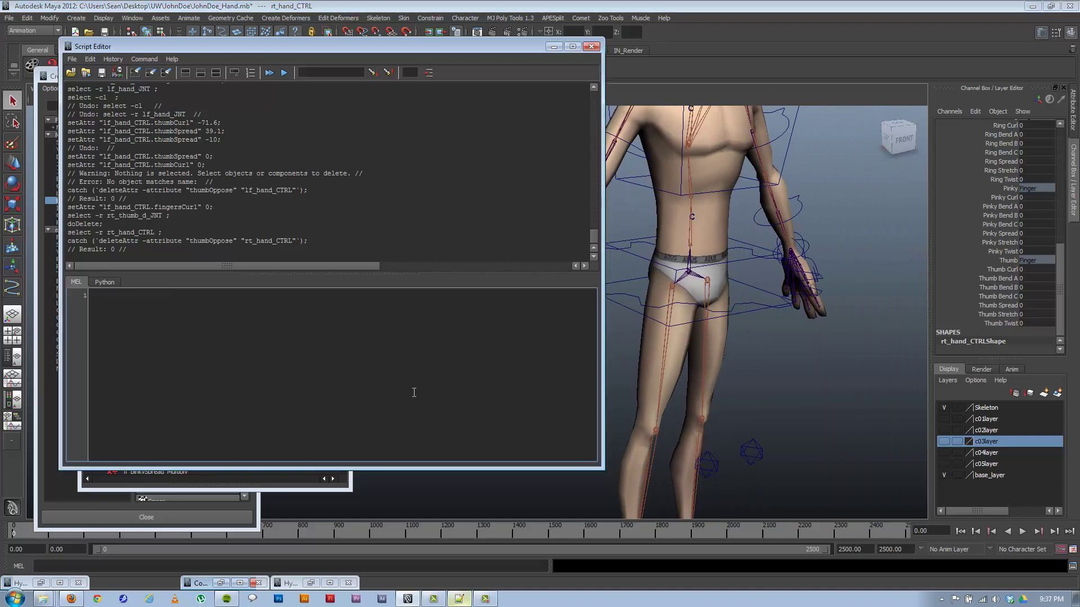
key("ctrl+v")
key("ctrl+a")
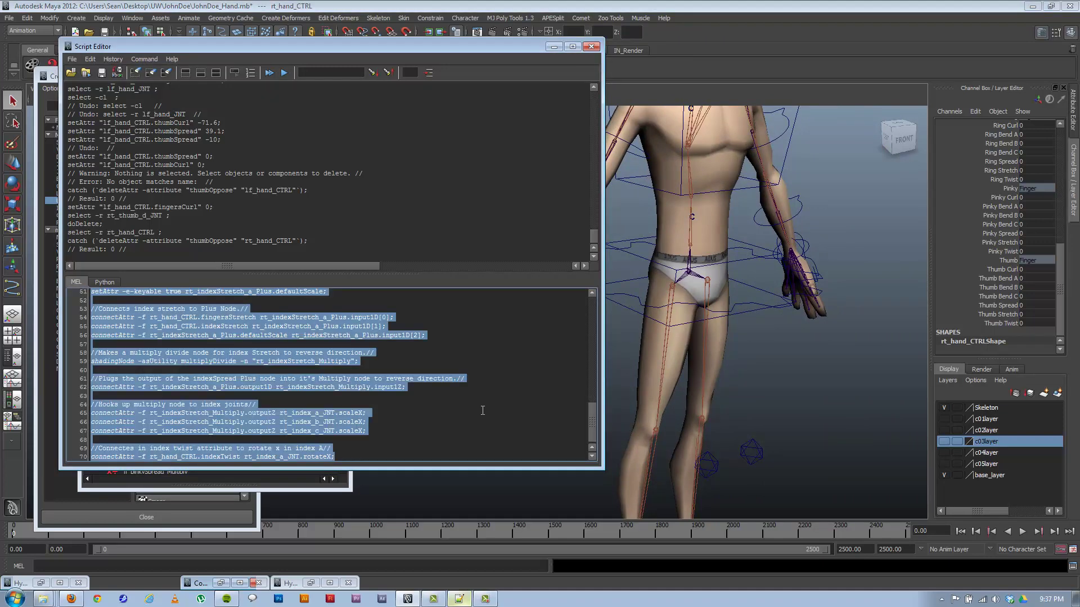
key("ctrl+Return")
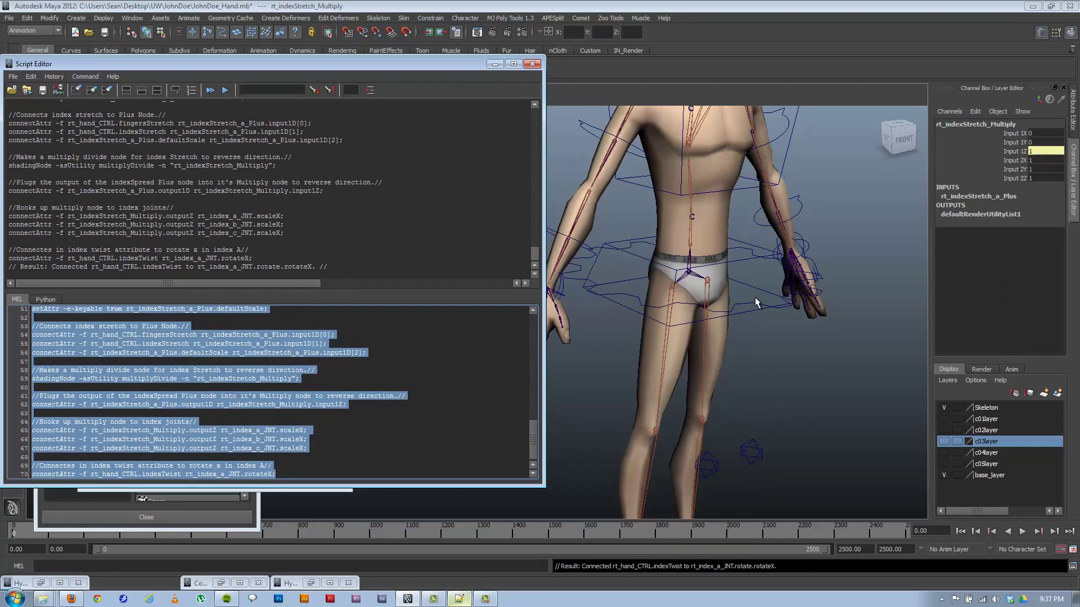
Copy the right middle finger script from Notepad++ document new 5 and run it as MEL in Maya's Script Editor
left_click(460, 598)
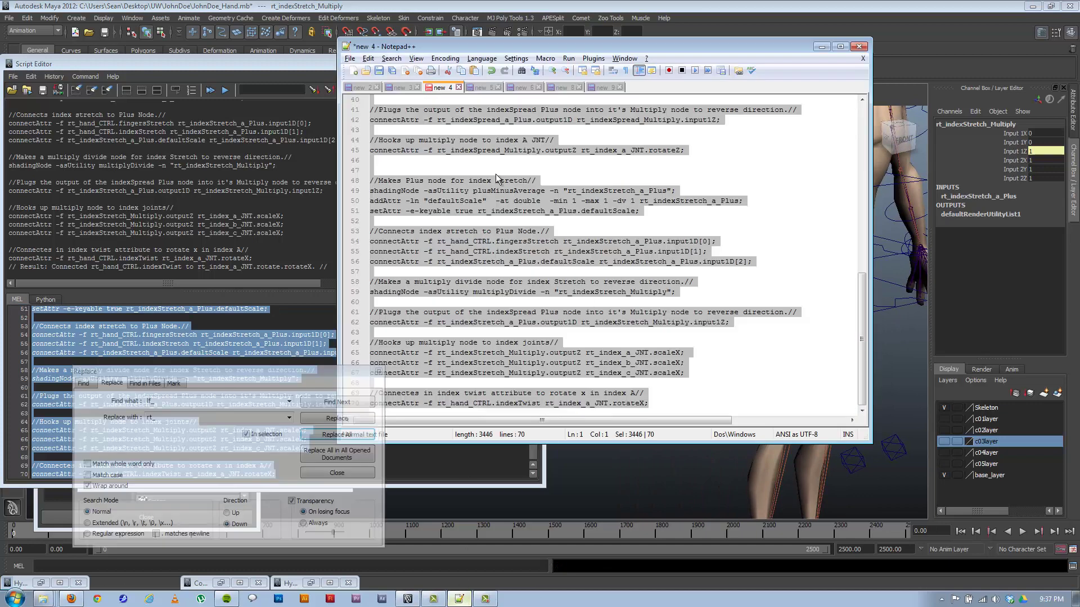
left_click(481, 87)
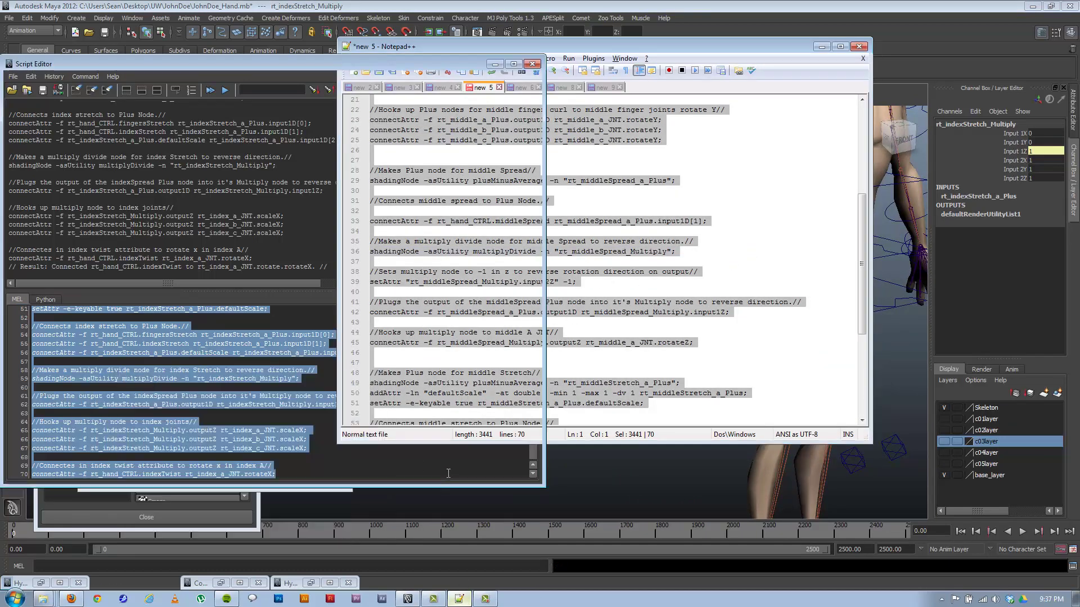
left_click(466, 459)
key("ctrl+v")
key("ctrl+Return")
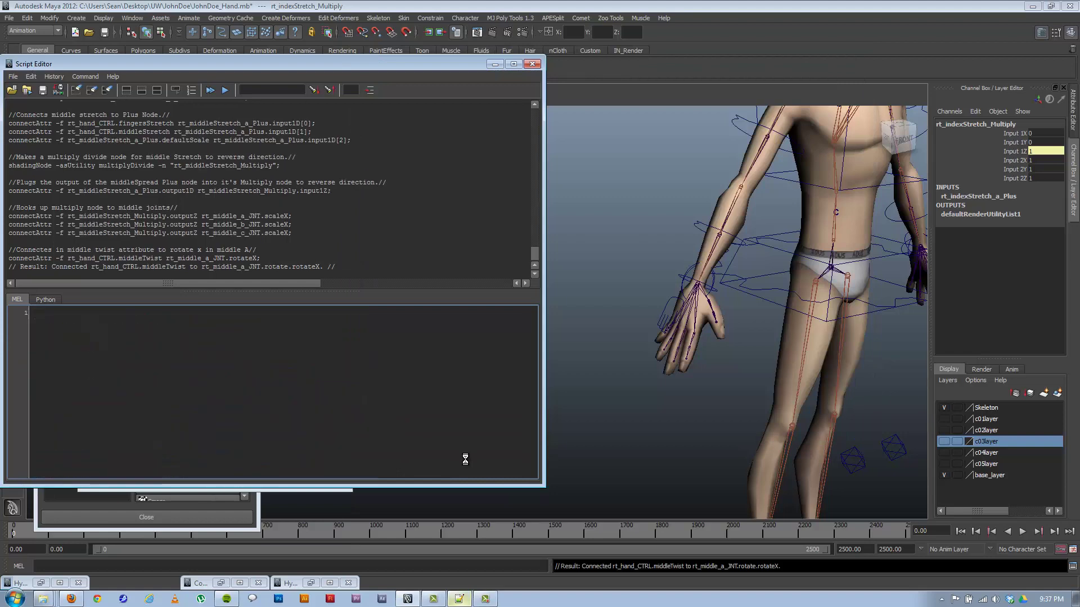
Copy the right ring finger script from Notepad++ document new 6 and run it as MEL in Maya's Script Editor
left_click(452, 600)
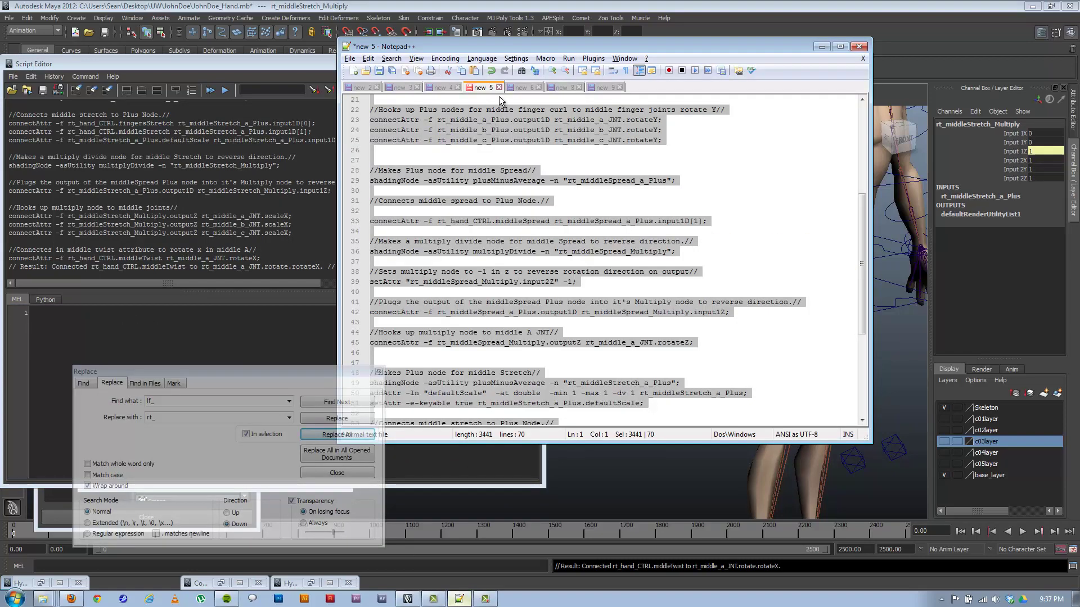
left_click(523, 88)
left_click(700, 273)
key("ctrl+a")
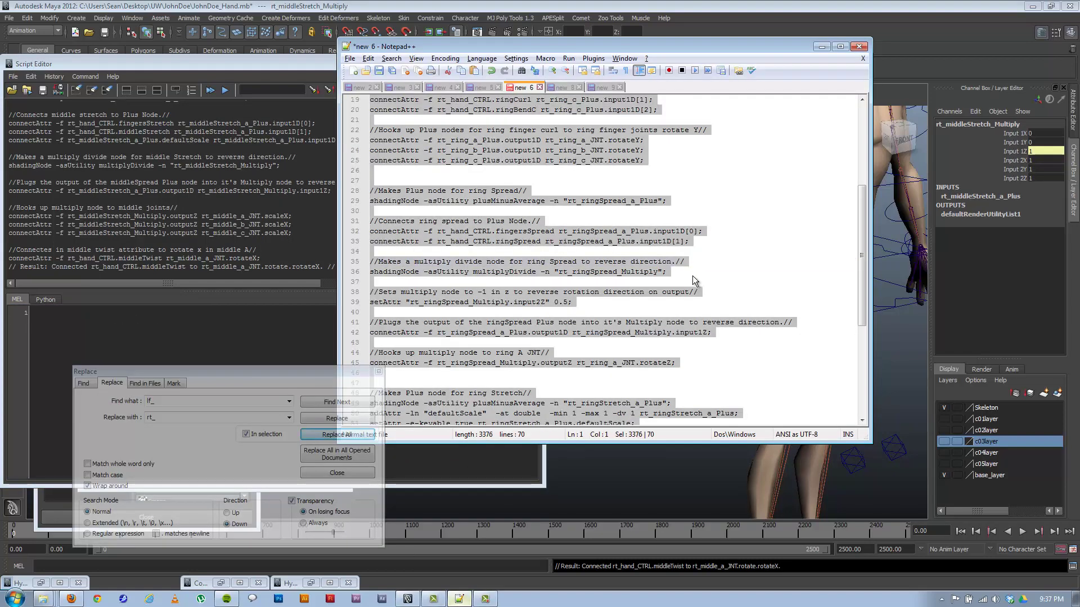
left_click(278, 354)
key("ctrl+v")
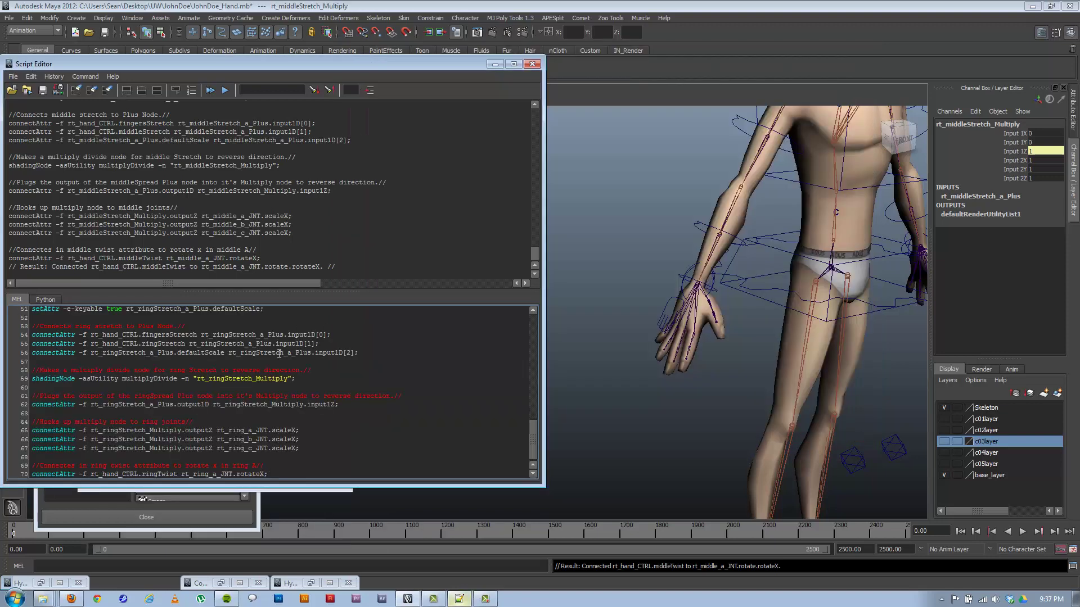
key("ctrl+Return")
Copy the right pinky script from Notepad++ document new 8 and run it as MEL in Maya's Script Editor
left_click(459, 599)
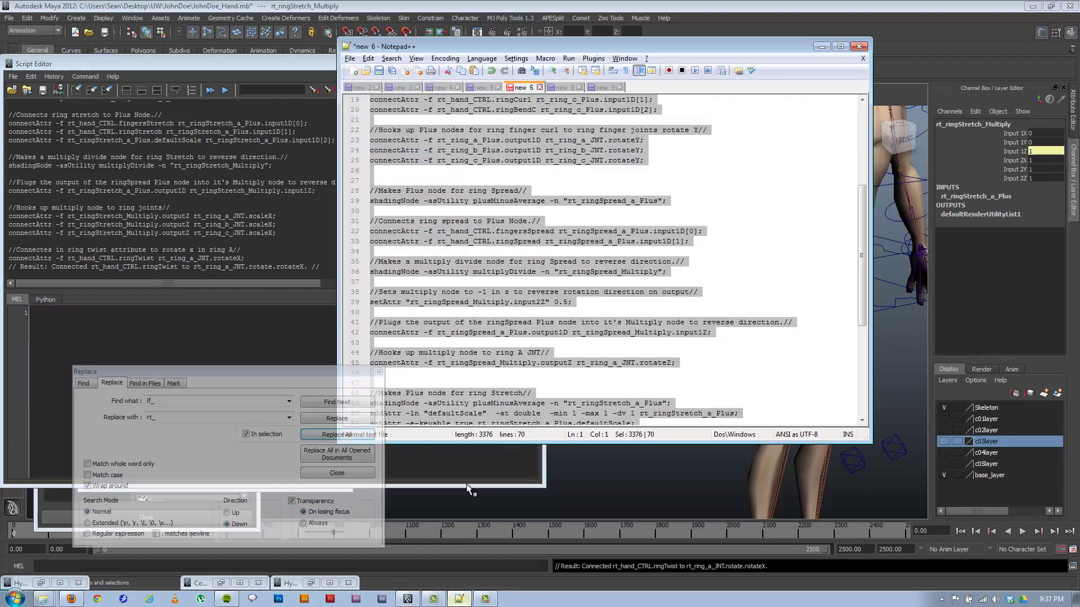
scroll(562, 138, "up", 1)
left_click(698, 256)
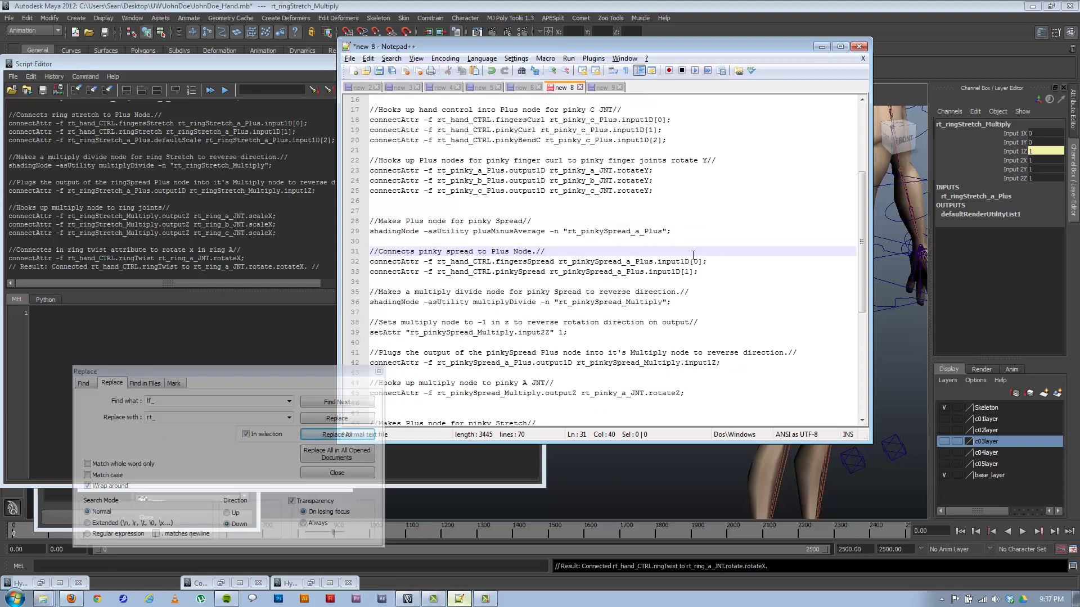
key("ctrl+a")
left_click(233, 331)
key("ctrl+v")
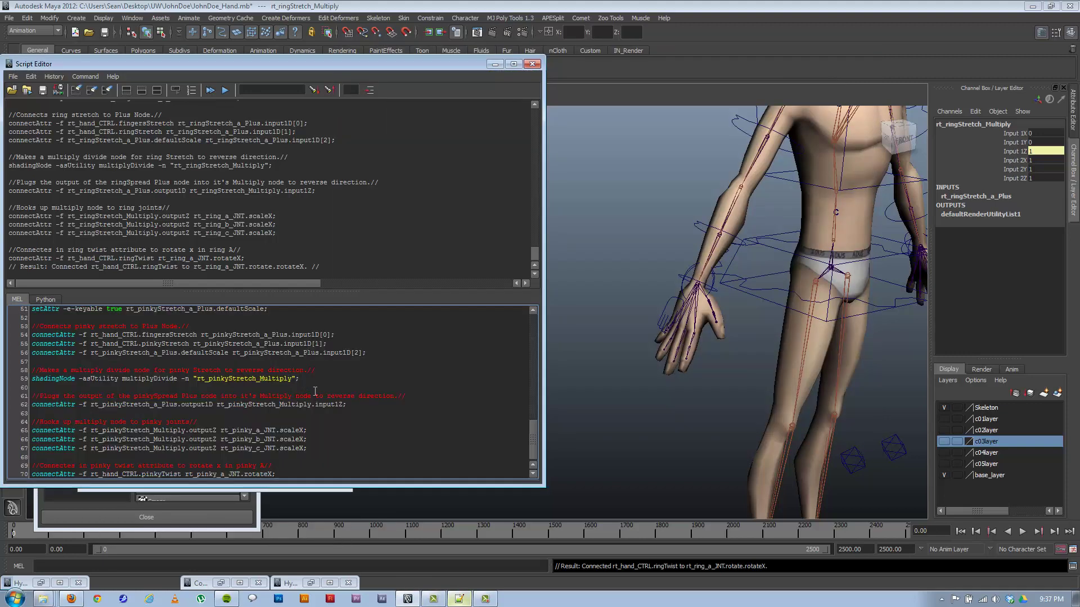
key("ctrl+Return")
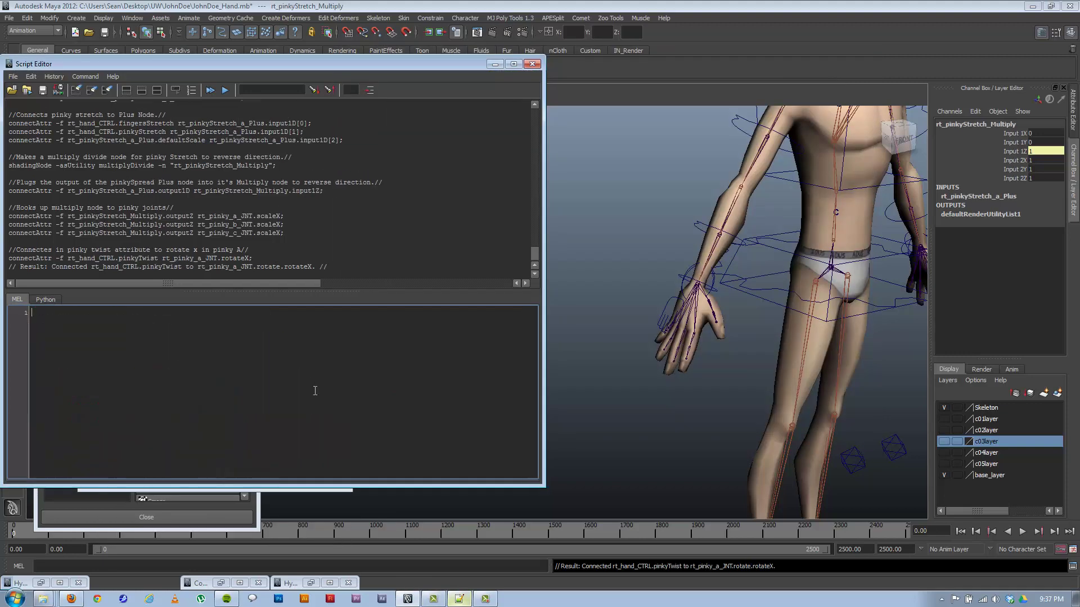
Copy the right thumb script from Notepad++ document new 9 and run it as MEL in Maya's Script Editor
left_click(459, 599)
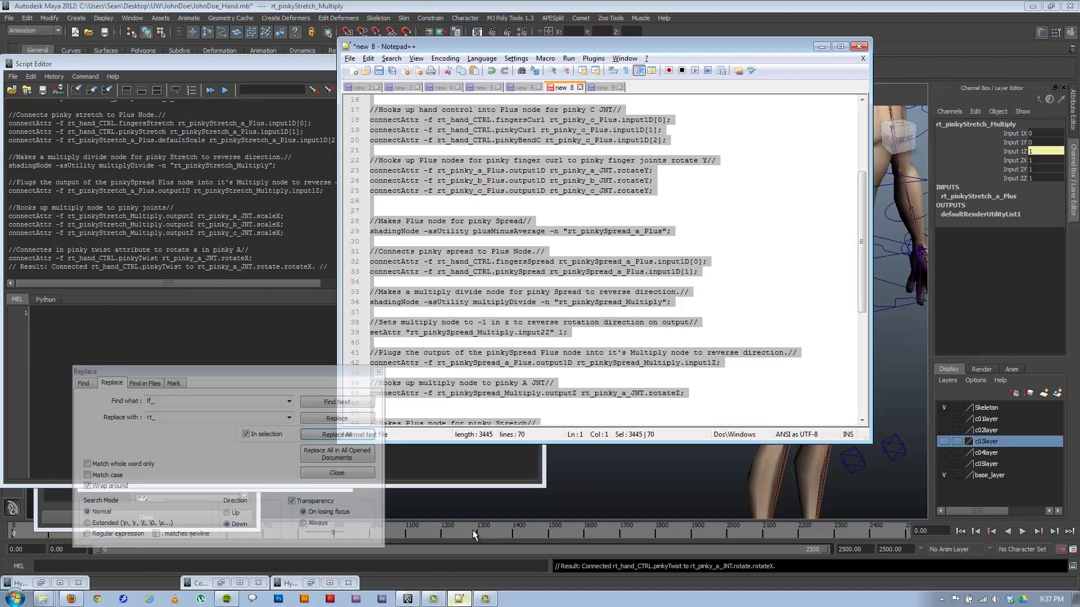
left_click(602, 87)
scroll(690, 190, "down", 8)
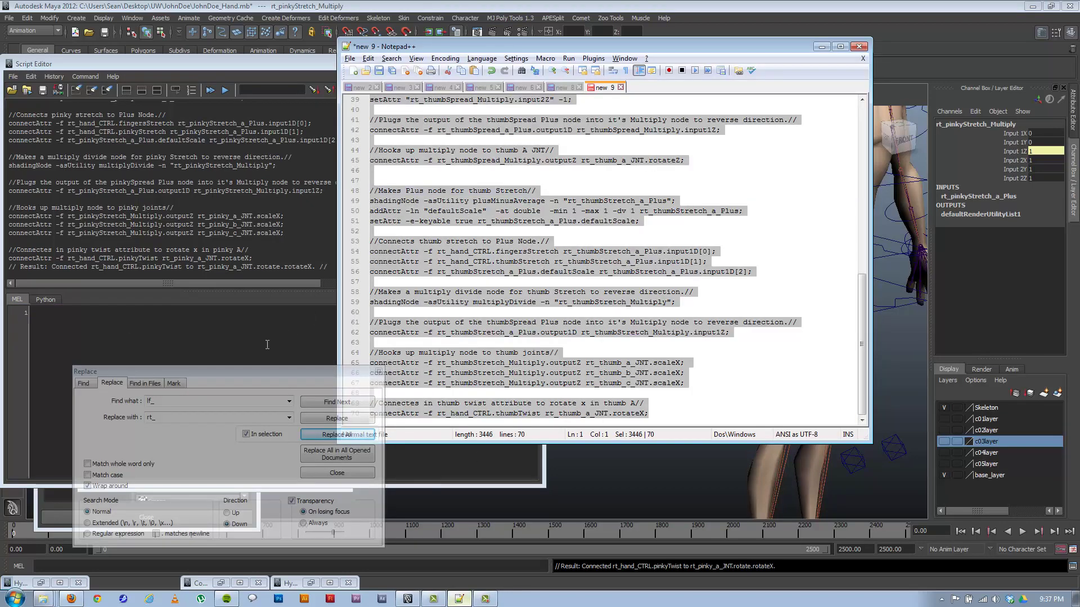
left_click(267, 344)
key("ctrl+v")
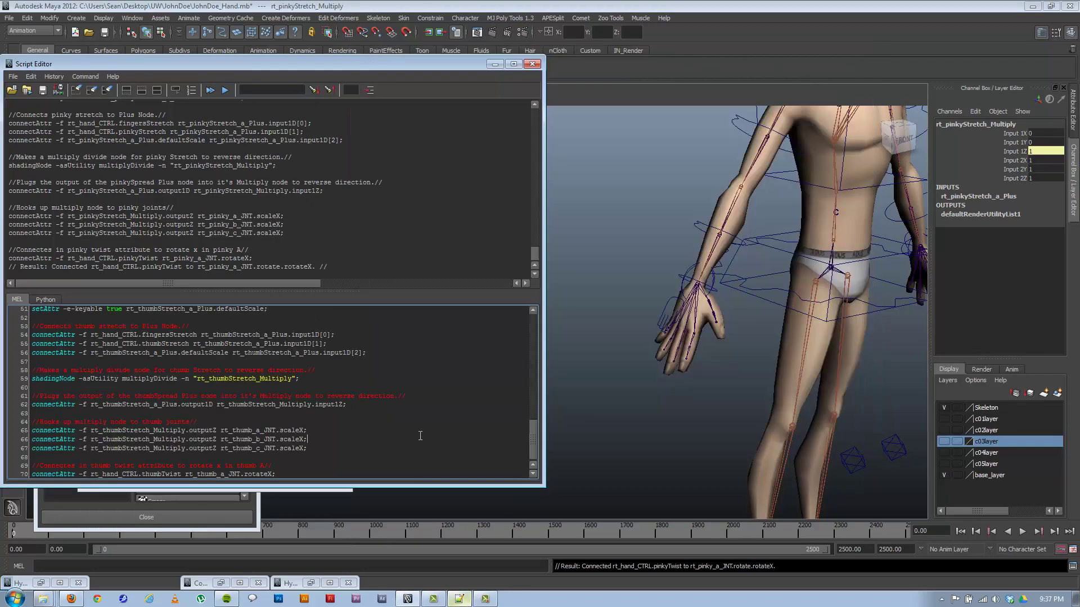
key("ctrl+Return")
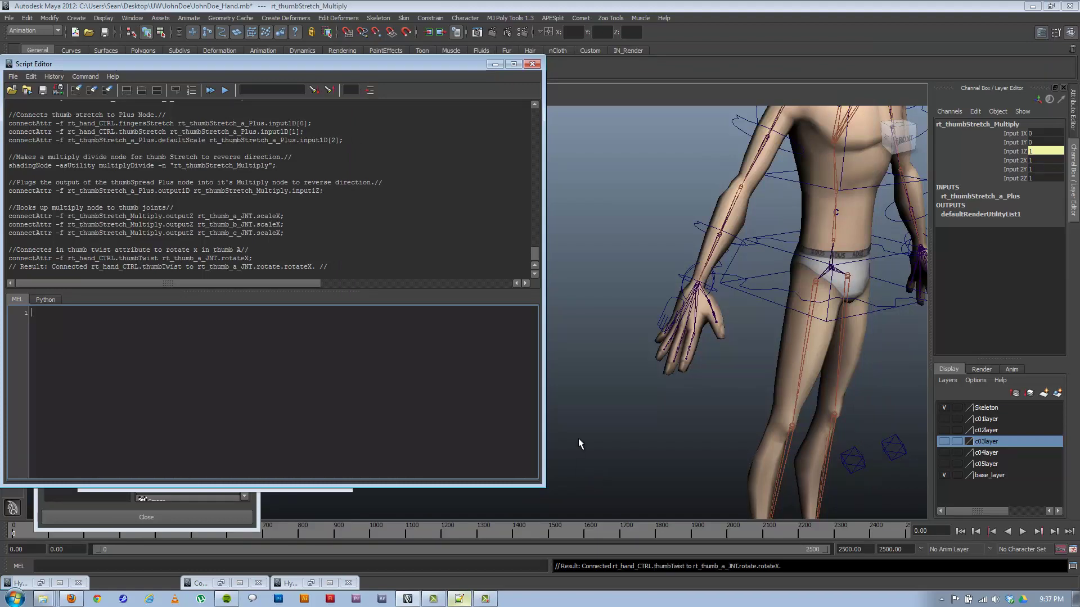
Minimize the Script Editor, select rt_hand_CTRL, test its Fingers Curl attribute at about 32, and undo the change
left_click_drag(711, 356, 867, 304, "alt")
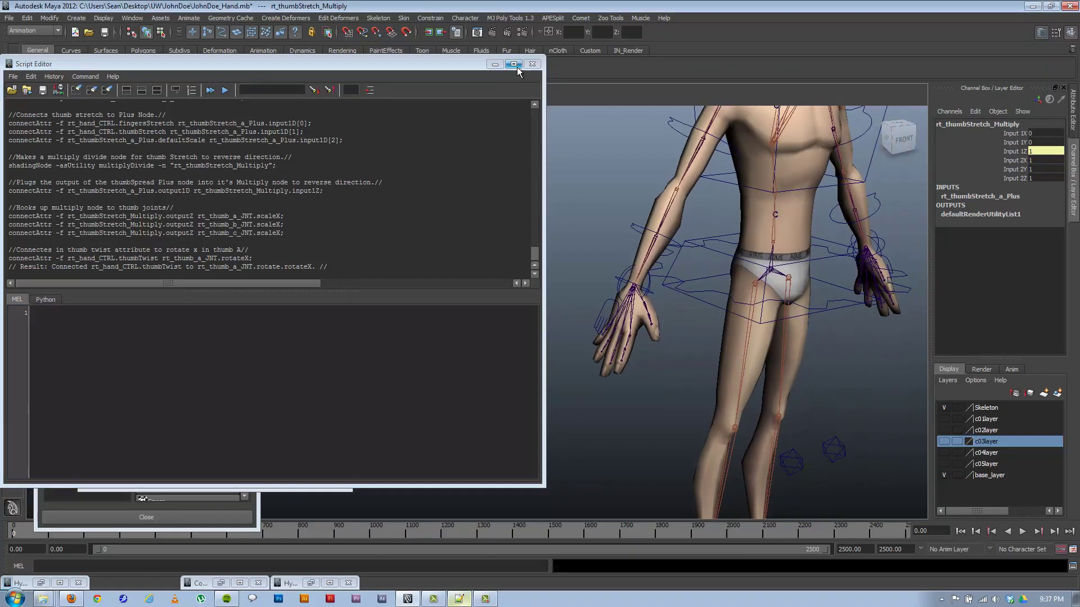
left_click(494, 64)
right_click_drag(591, 225, 663, 307, "alt")
left_click(662, 307)
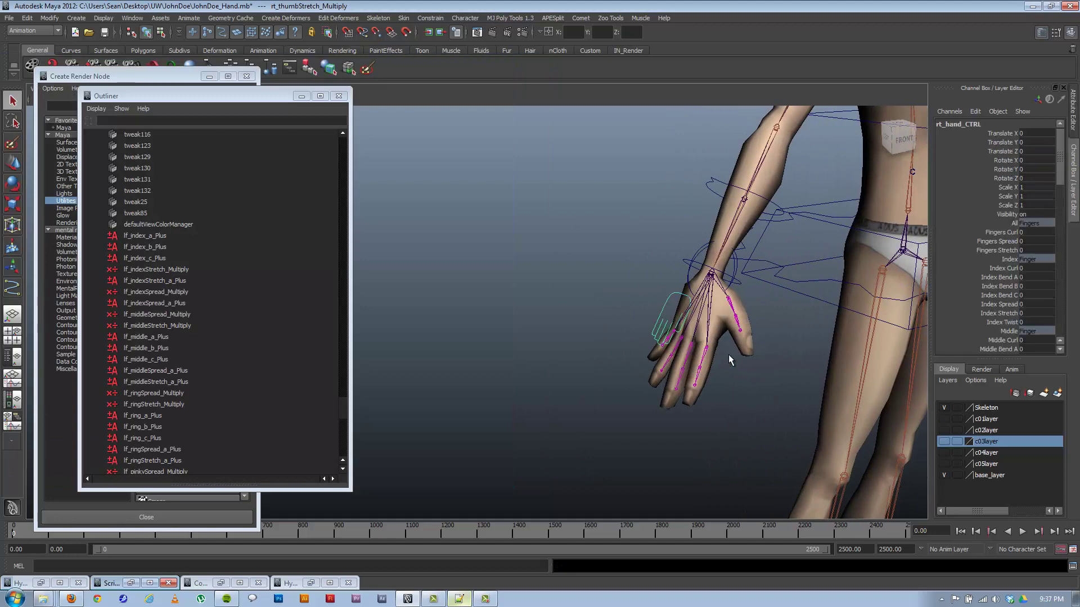
middle_click_drag(730, 356, 590, 351, "alt")
left_click(1000, 232)
middle_click_drag(671, 284, 610, 300)
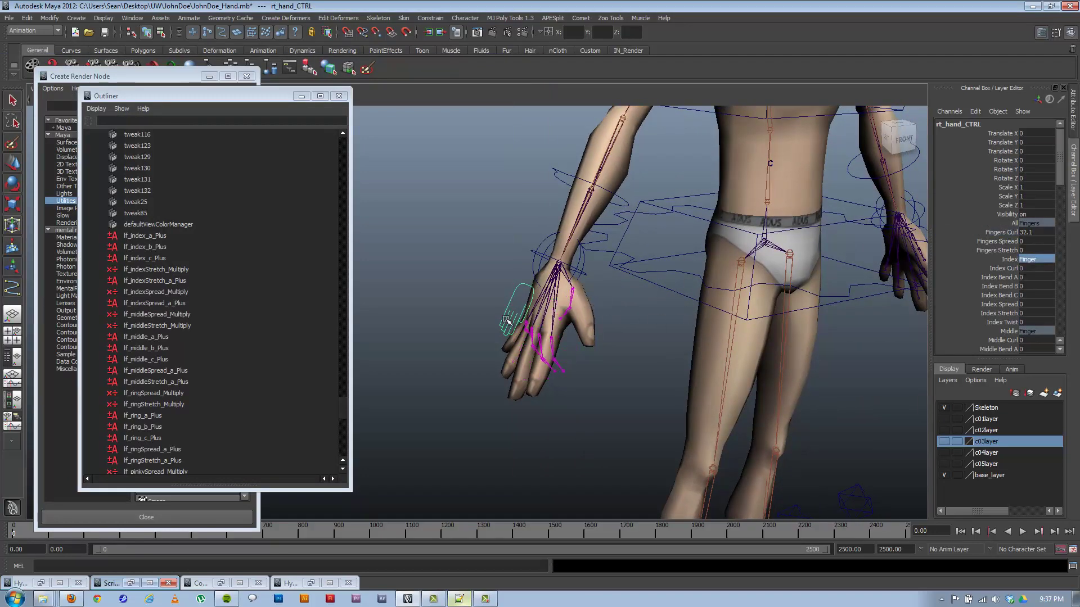
key("ctrl+z")
Test the Fingers Spread and Fingers Stretch attributes of rt_hand_CTRL, undoing each change
left_click(1007, 241)
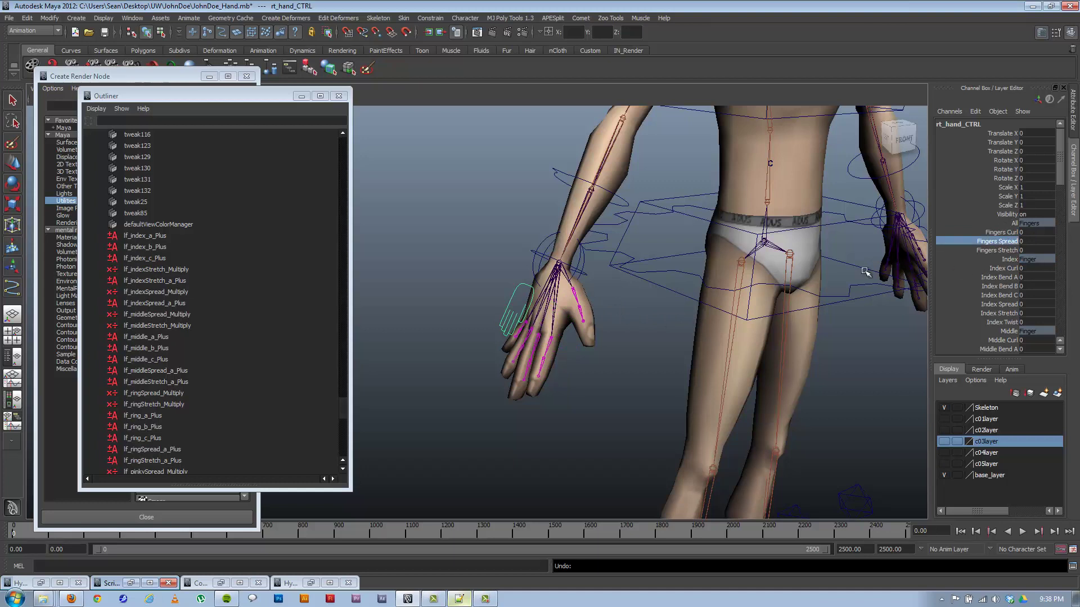
middle_click_drag(697, 312, 589, 321)
key("ctrl+z")
left_click(996, 250)
mouse_move(672, 305)
middle_mouse_down()
mouse_move(708, 304)
mouse_move(657, 303)
middle_mouse_up()
key("ctrl+z")
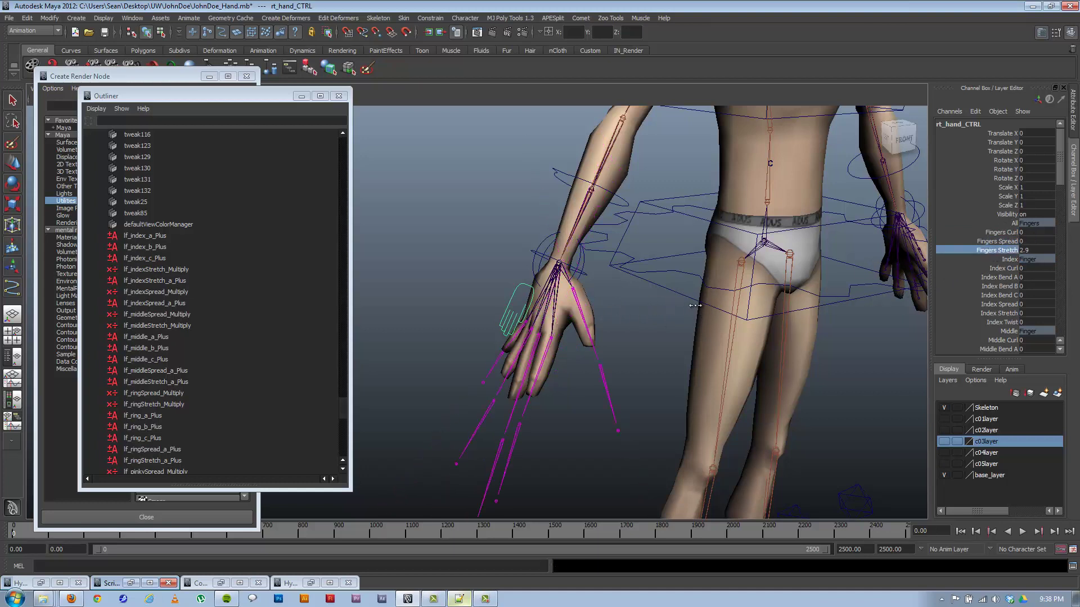
Review the whole character rig in the viewport and the right thumb script in Notepad++ document new 9
key("a")
left_click_drag(483, 323, 648, 310, "alt")
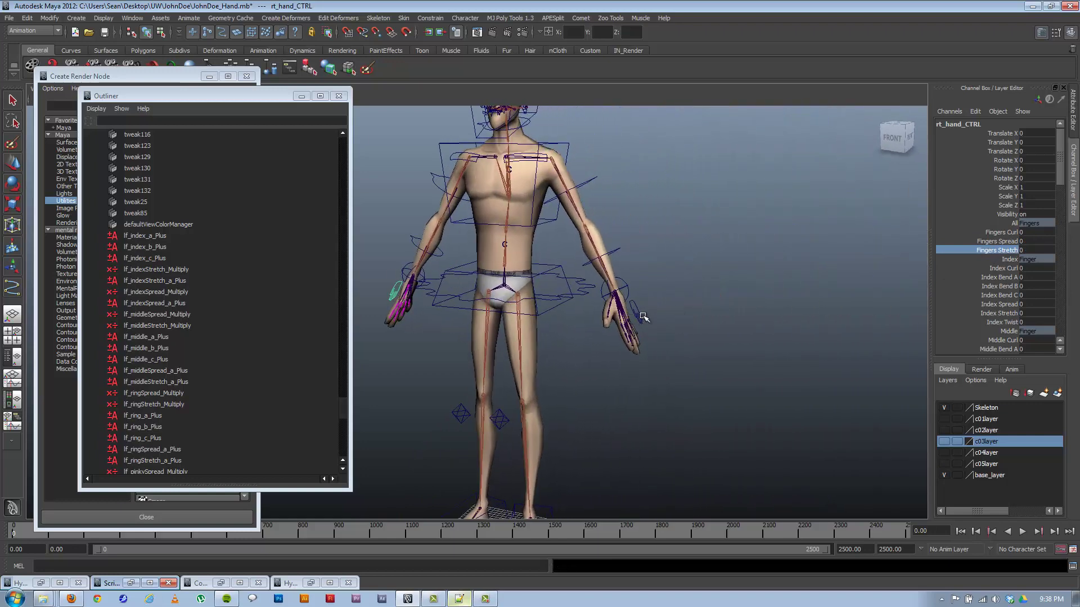
middle_click_drag(545, 302, 566, 307, "alt")
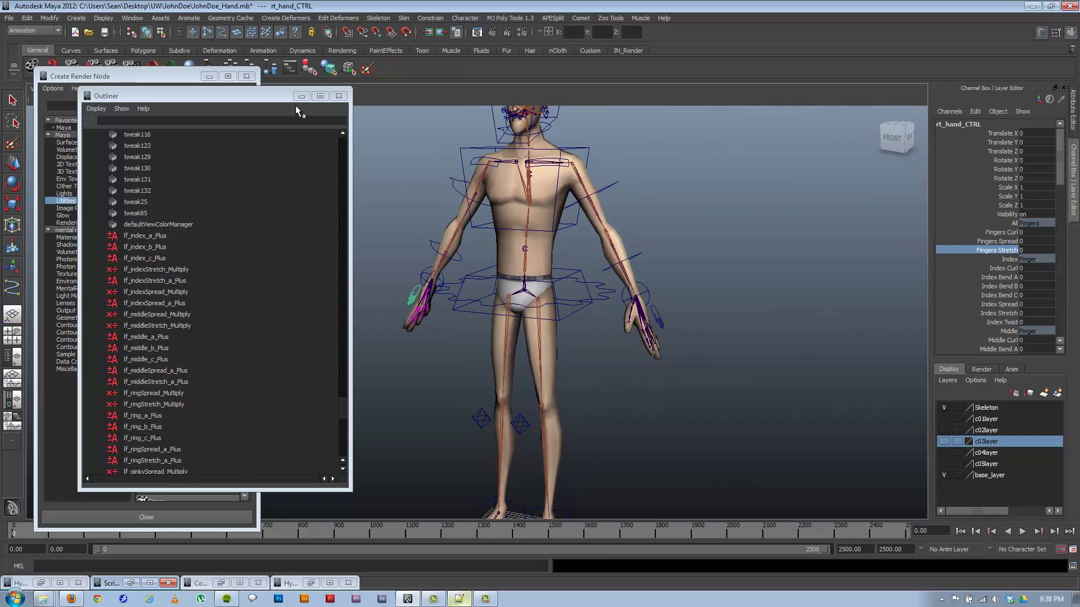
left_click_drag(384, 323, 618, 339, "alt")
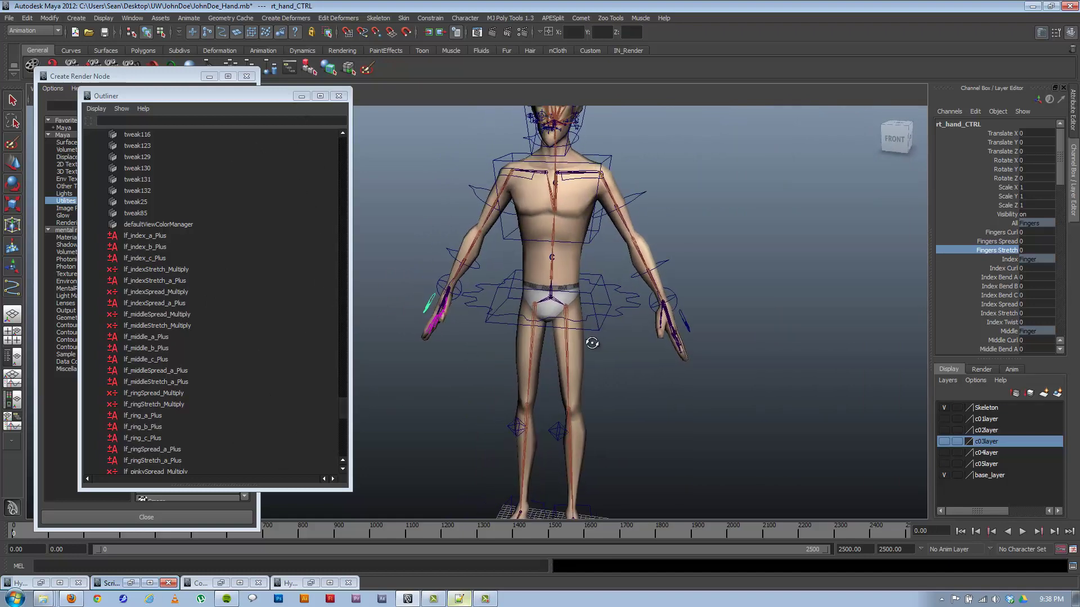
left_click_drag(423, 315, 494, 360, "alt")
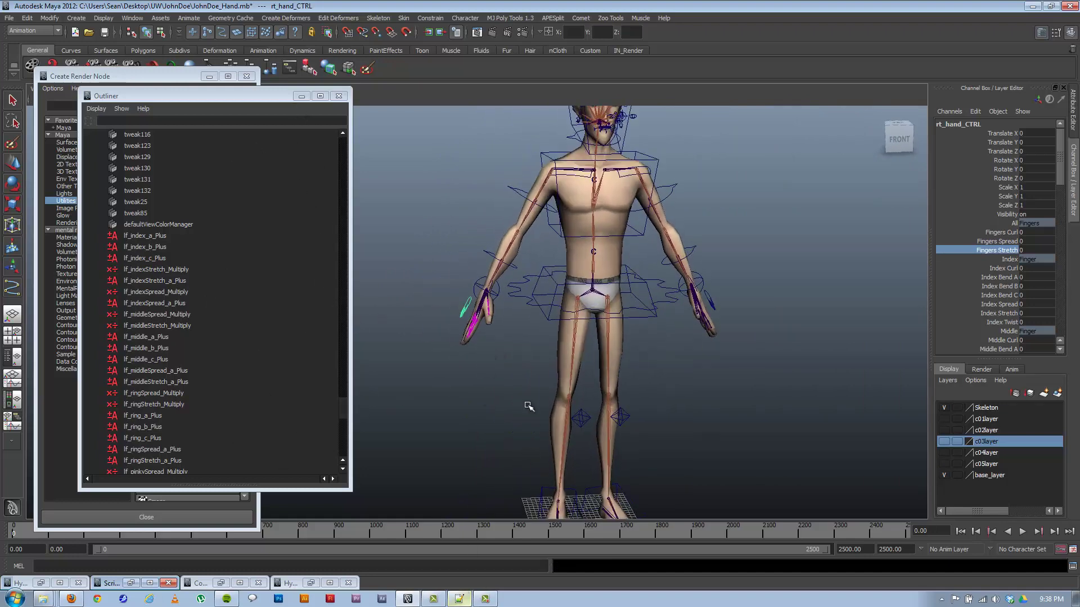
left_click(460, 599)
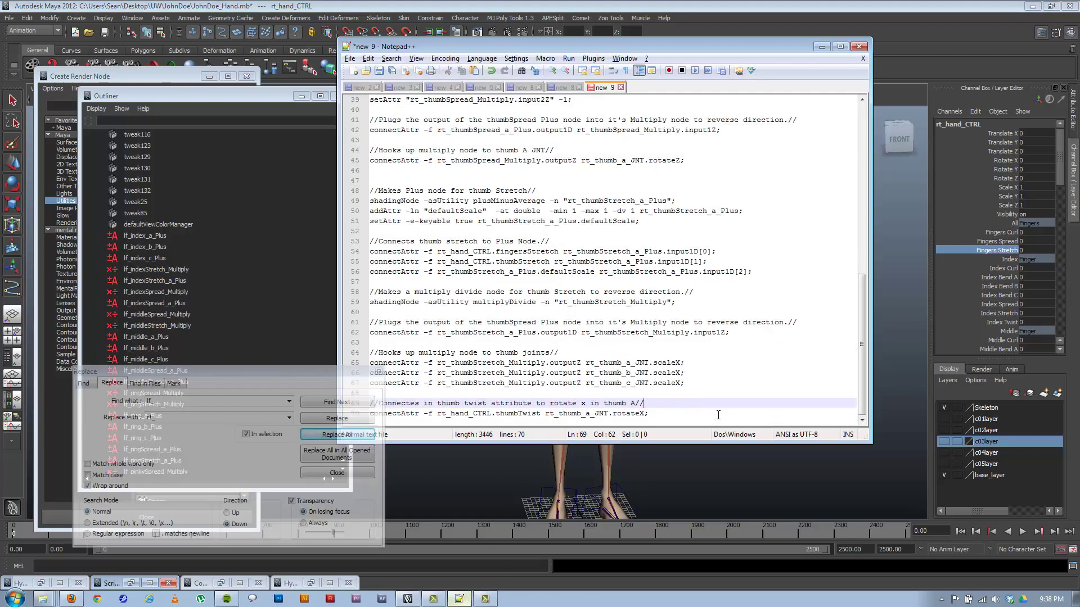
left_click_drag(718, 414, 450, 160)
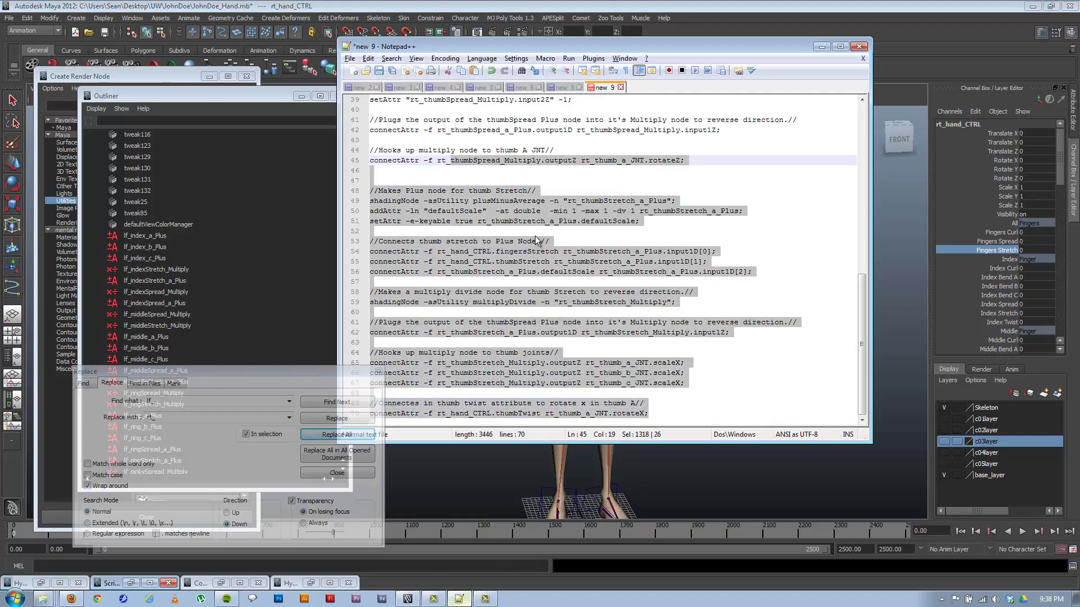
left_click(941, 319)
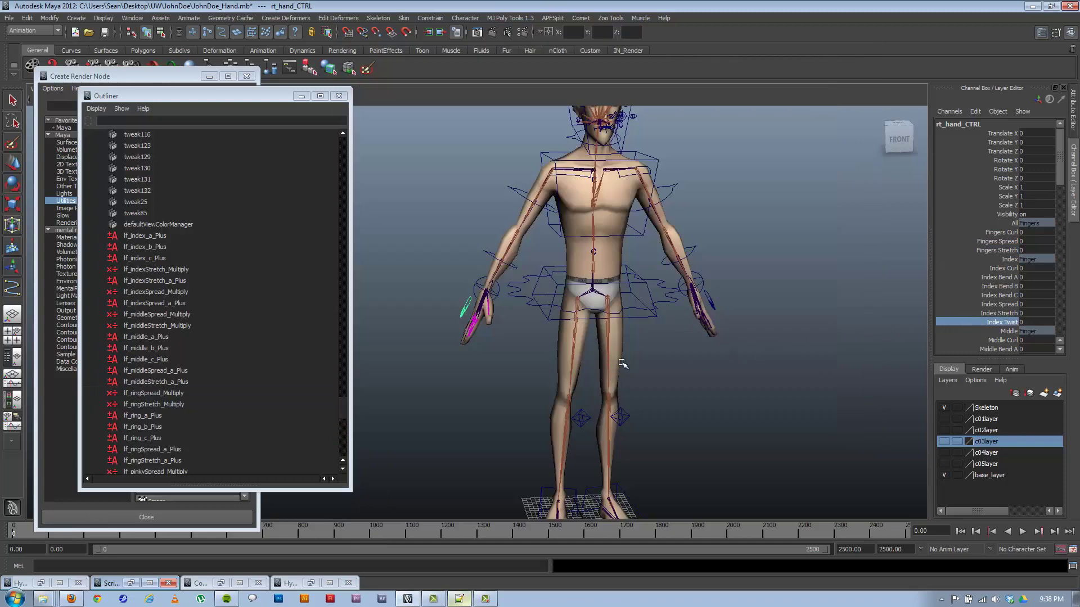
mouse_move(622, 363)
left_mouse_down("alt")
mouse_move(595, 351)
mouse_move(689, 353)
mouse_move(630, 360)
left_mouse_up("alt")
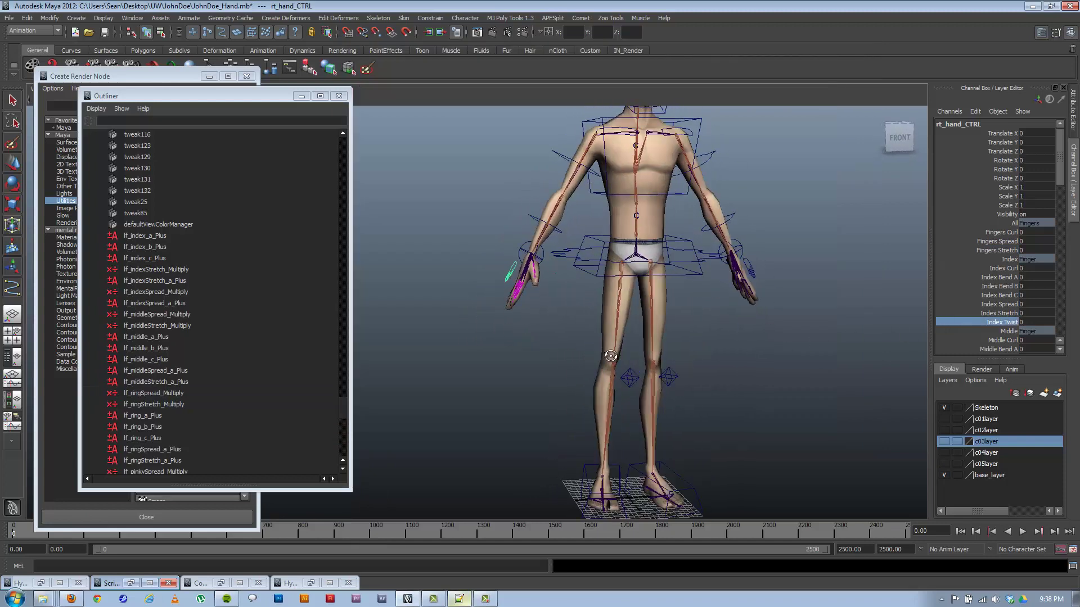
Select lf_hand_CTRL and examine the left hand and the whole character rig in the viewport
right_click_drag(610, 369, 759, 308, "alt")
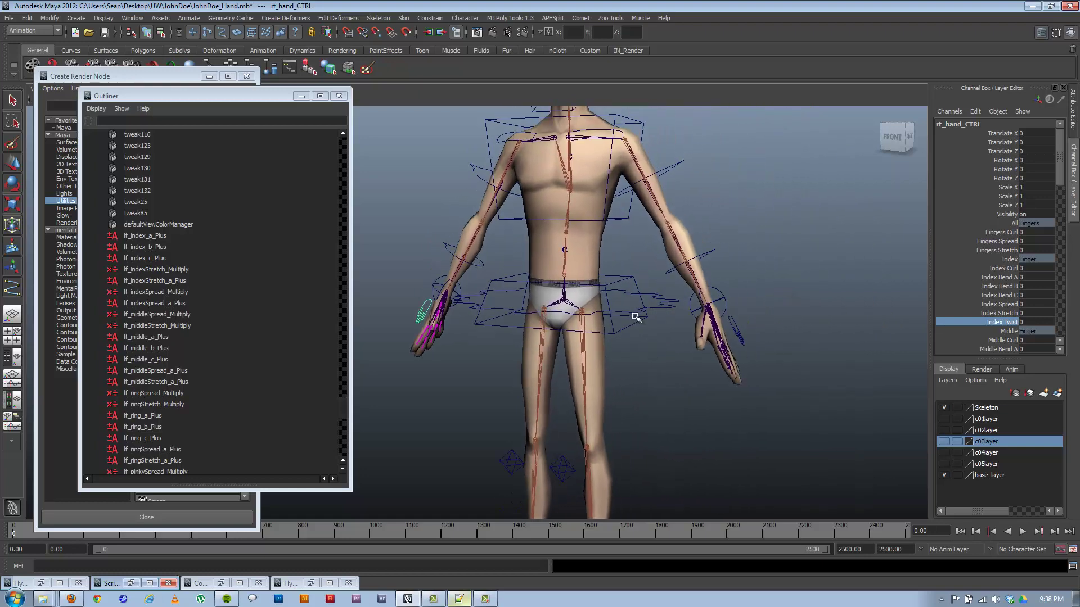
mouse_move(635, 316)
left_mouse_down("alt")
mouse_move(624, 316)
mouse_move(656, 315)
left_mouse_up("alt")
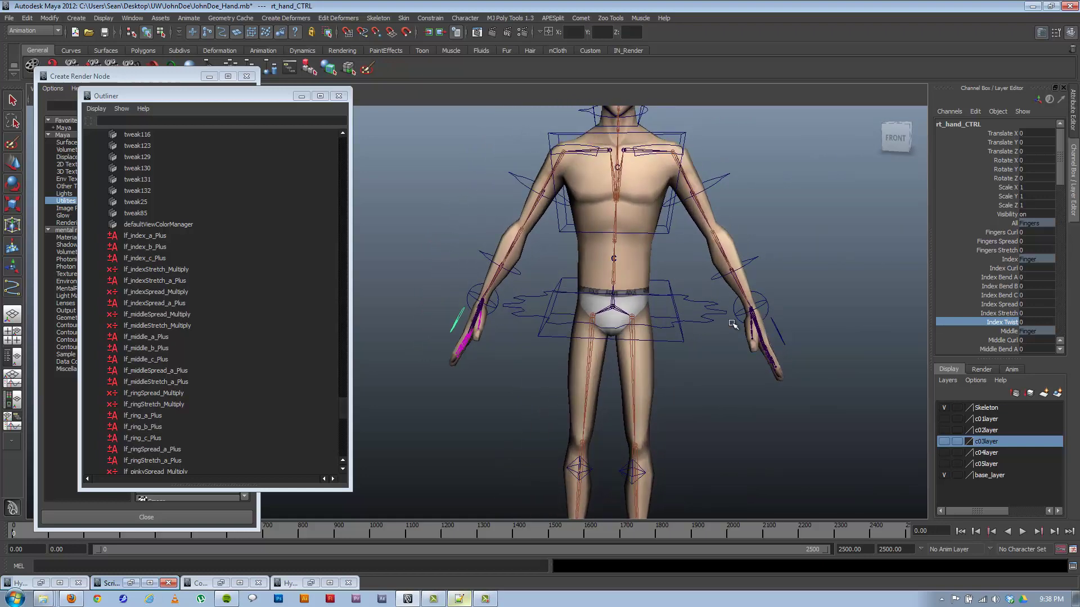
right_click_drag(736, 322, 748, 404, "alt")
left_click_drag(748, 405, 699, 405, "alt")
left_click(687, 376)
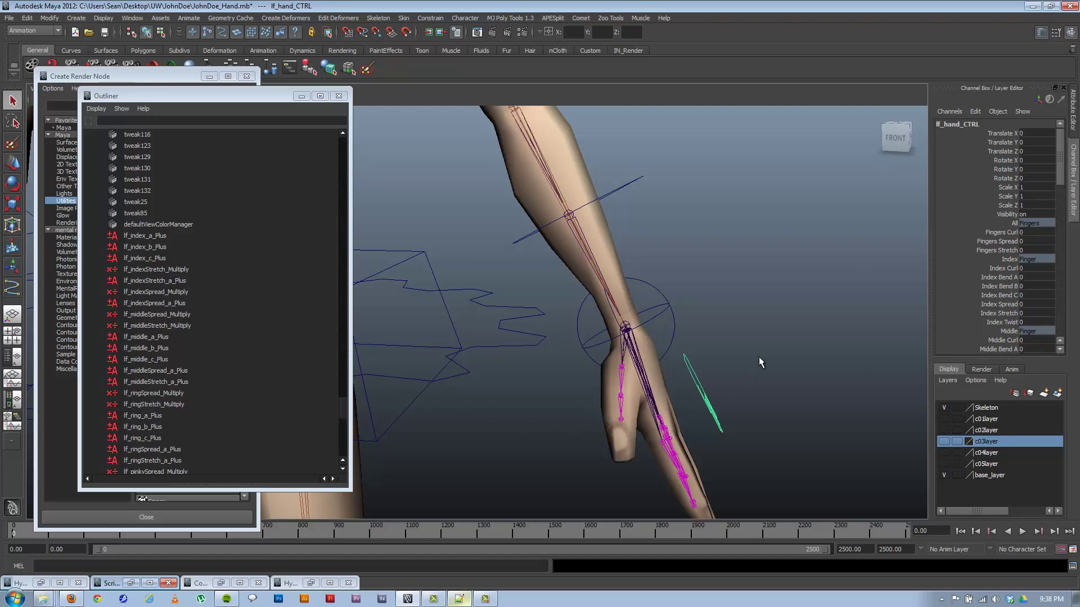
scroll(761, 353, "down", 6)
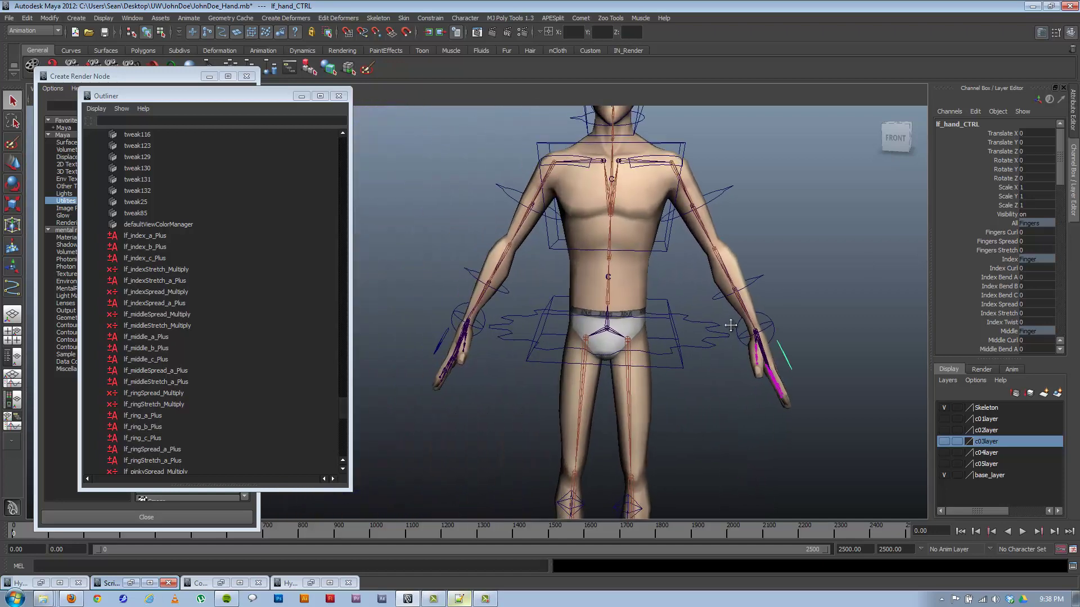
left_click_drag(730, 325, 600, 354, "alt")
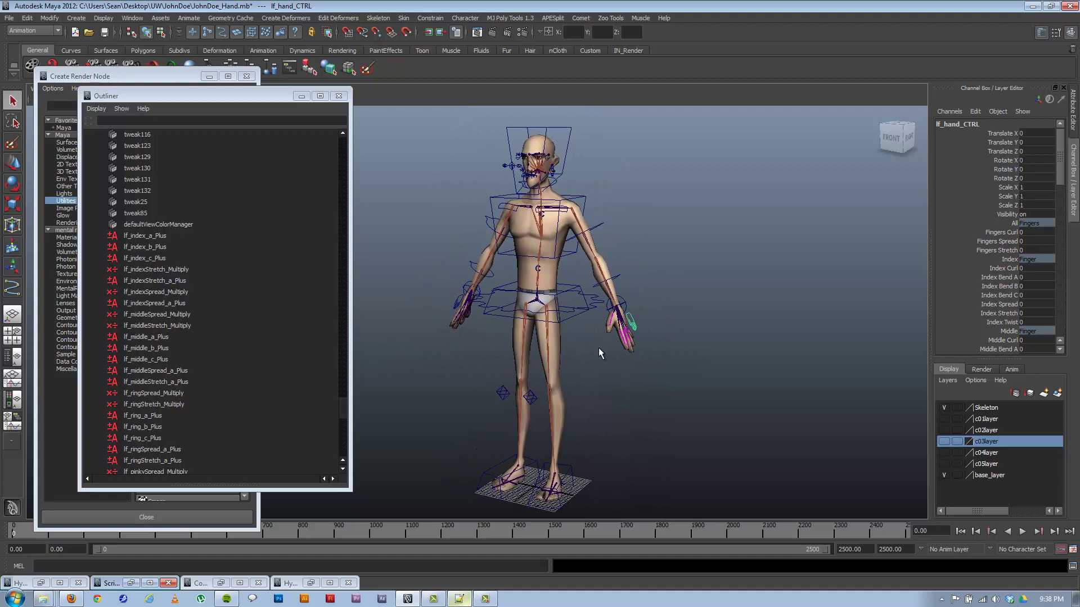
Restrict the Outliner to DAG objects only, collapse the lf_hand_ctGRP and rt_hand_ctGRP groups, and review the rig hierarchy
left_click(96, 109)
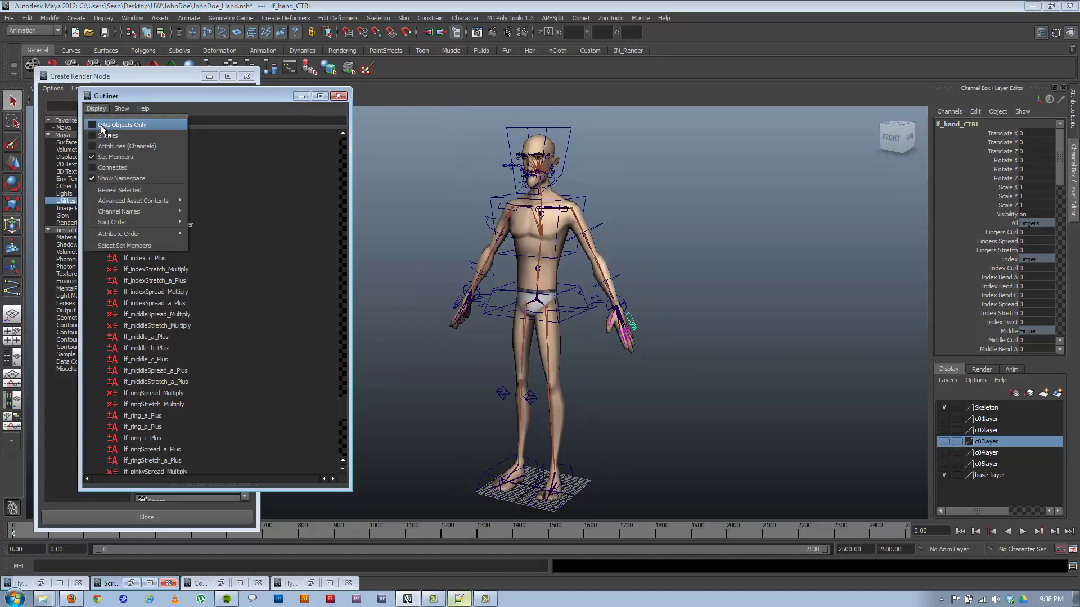
left_click(103, 125)
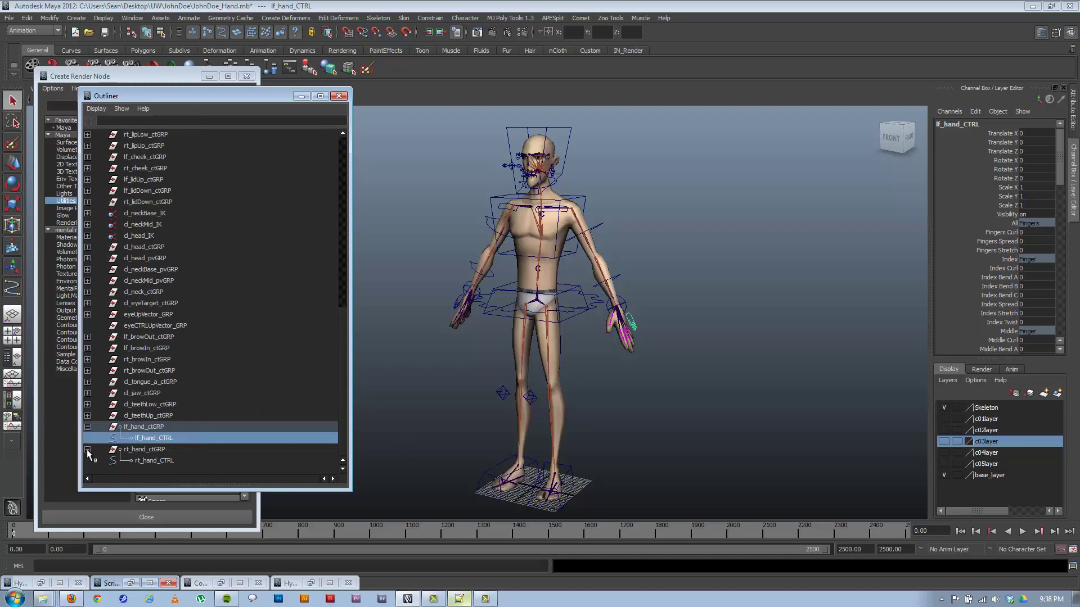
scroll(88, 440, "up", 2)
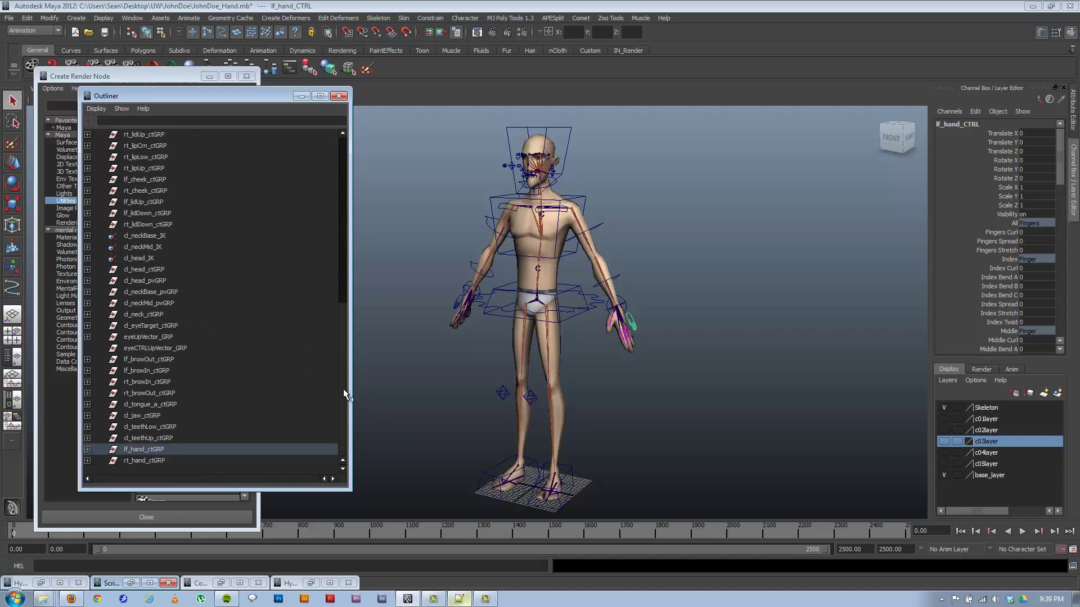
scroll(340, 377, "up", 3)
left_click_drag(339, 370, 331, 194)
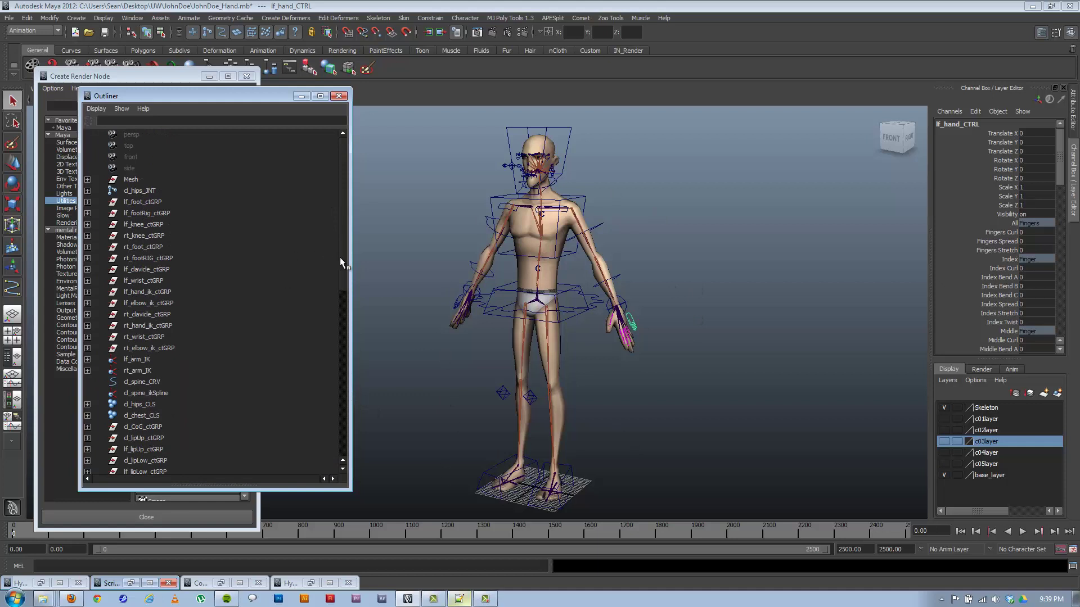
left_click_drag(339, 262, 393, 439)
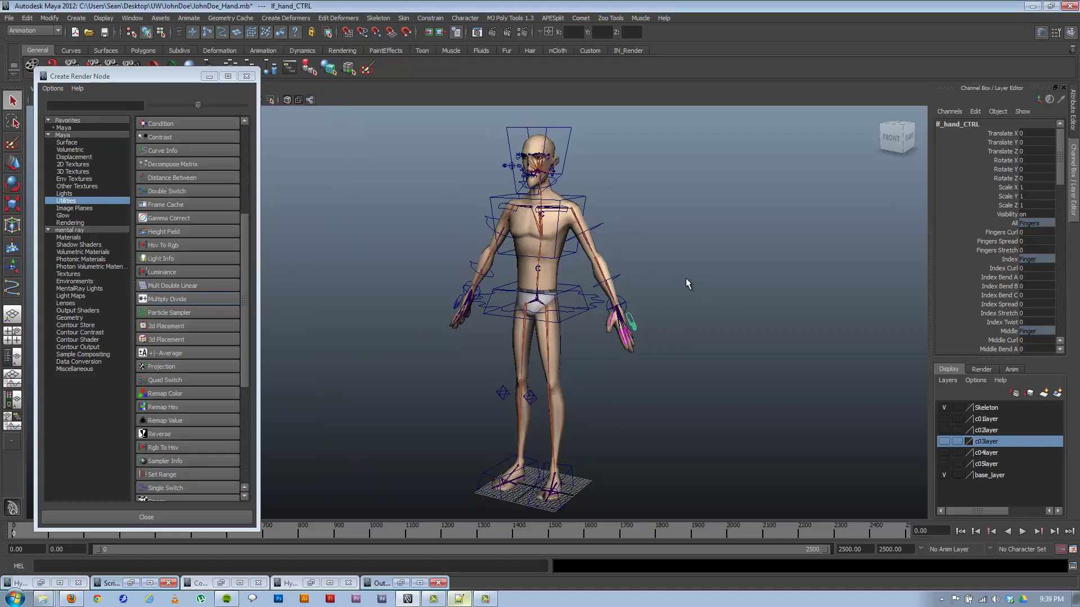
Clear the selection in the viewport and save the JohnDoe_Hand.mb scene
left_click(686, 277)
left_click_drag(639, 308, 669, 327, "alt")
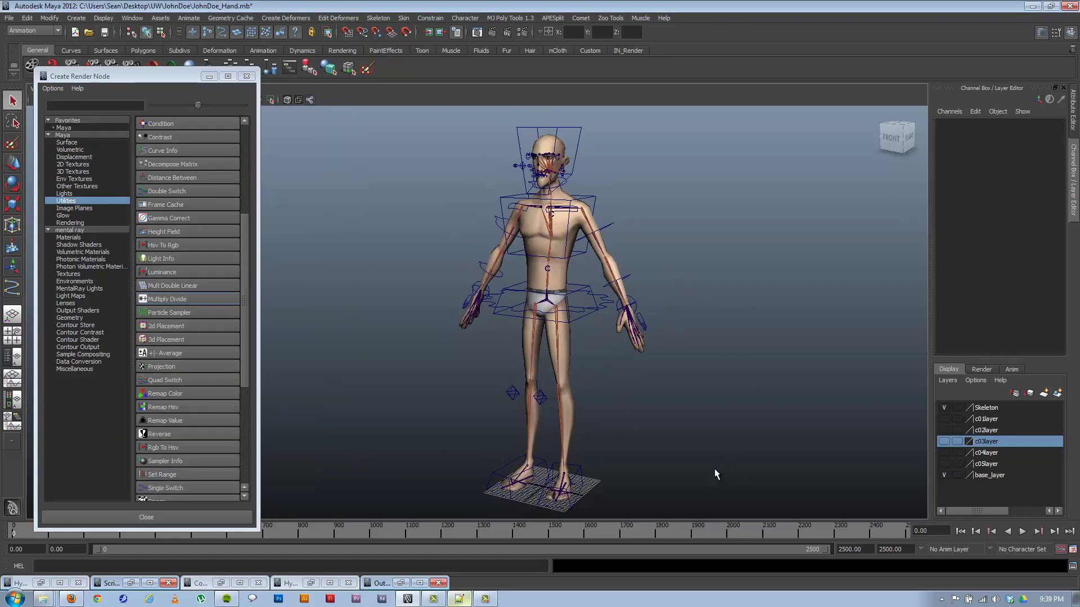
key("ctrl+s")
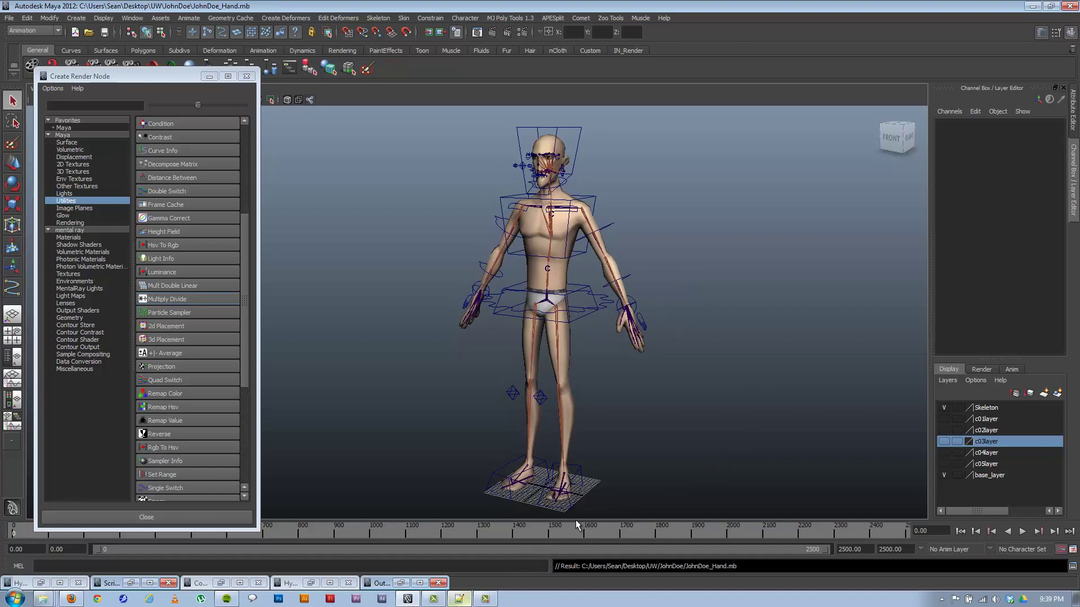